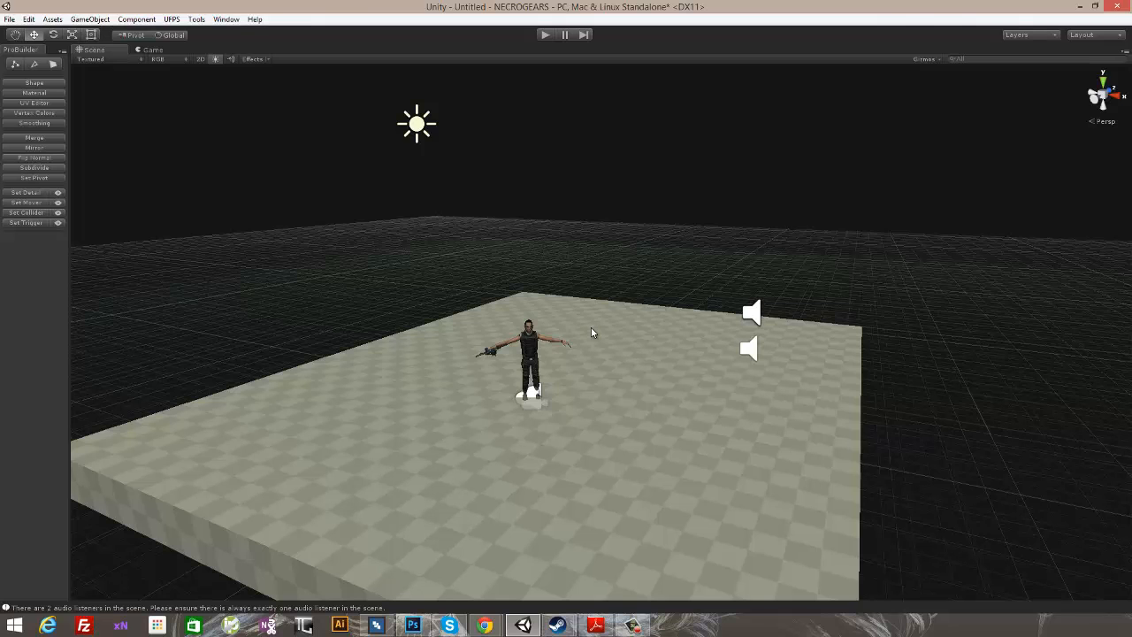
- Examine the character, audio sources and checkered floor in the scene from several distances and angles
click(523, 347)
scroll(550, 309, up, 5)
scroll(548, 310, down, 4)
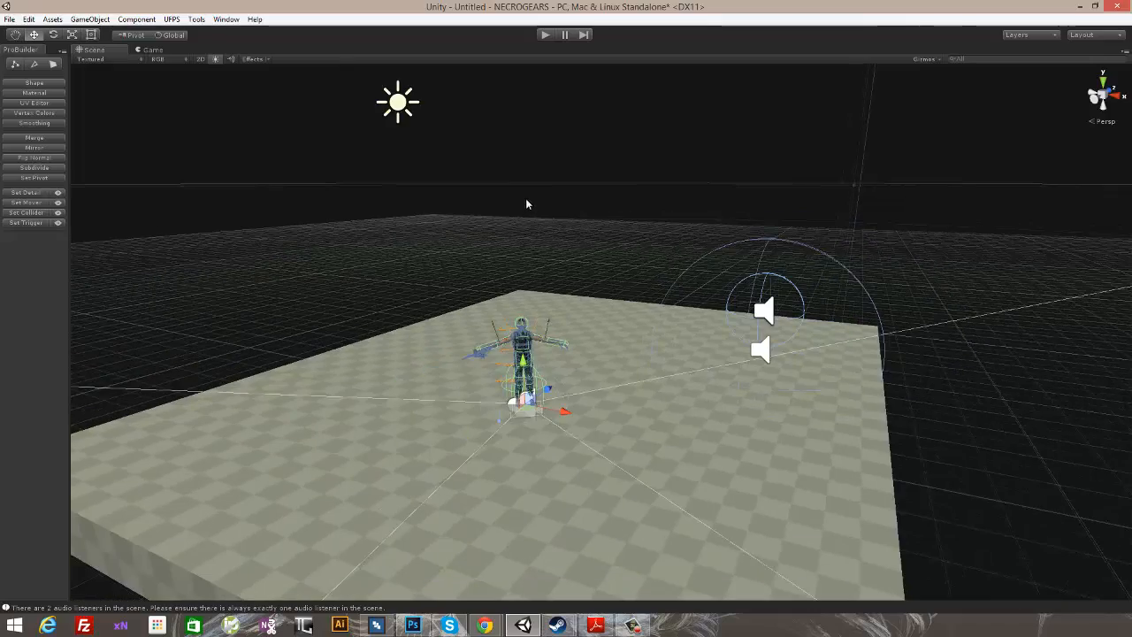
scroll(532, 257, up, 3)
scroll(535, 249, down, 4)
click(536, 248)
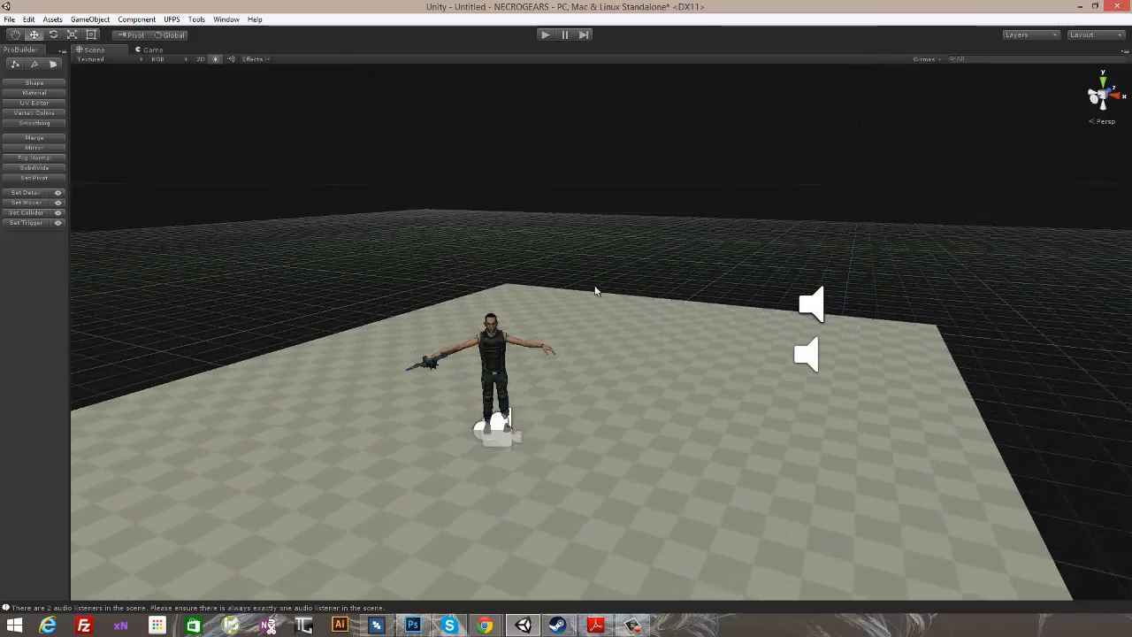
alt+drag(483, 255, 640, 312)
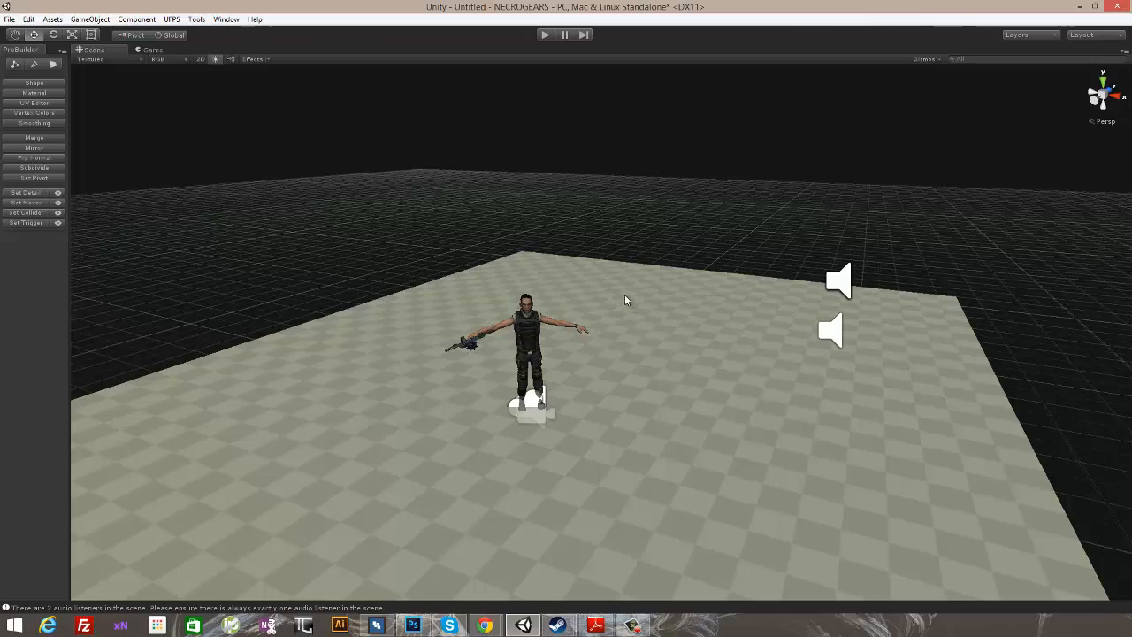
scroll(563, 235, up, 2)
alt+drag(408, 238, 665, 201)
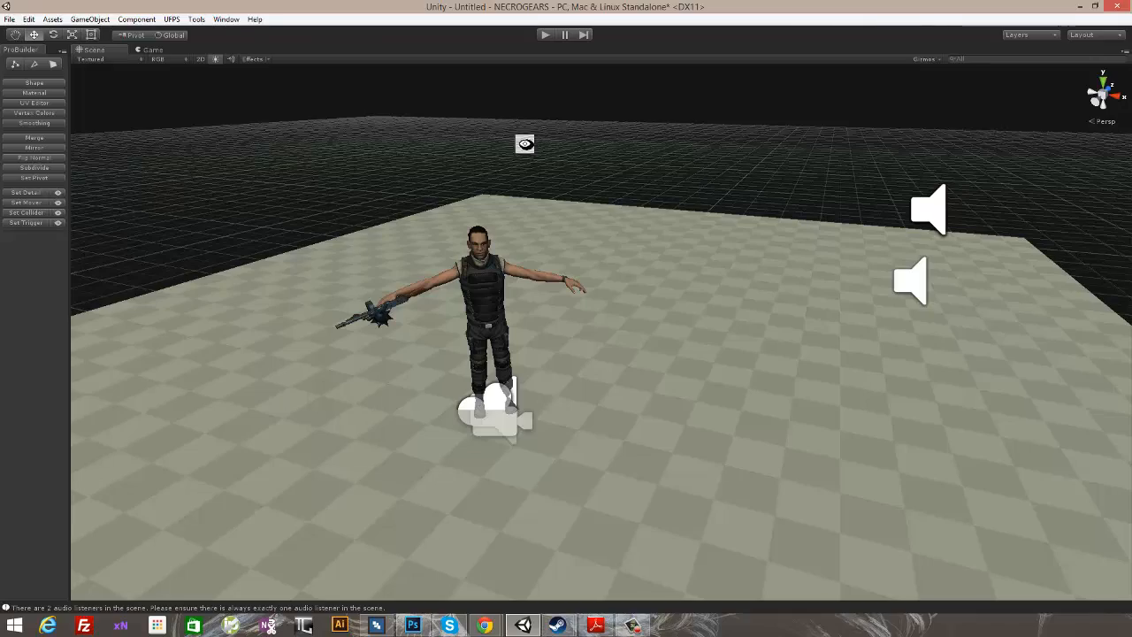
alt+drag(524, 144, 639, 212)
scroll(633, 221, down, 5)
alt+drag(522, 218, 578, 235)
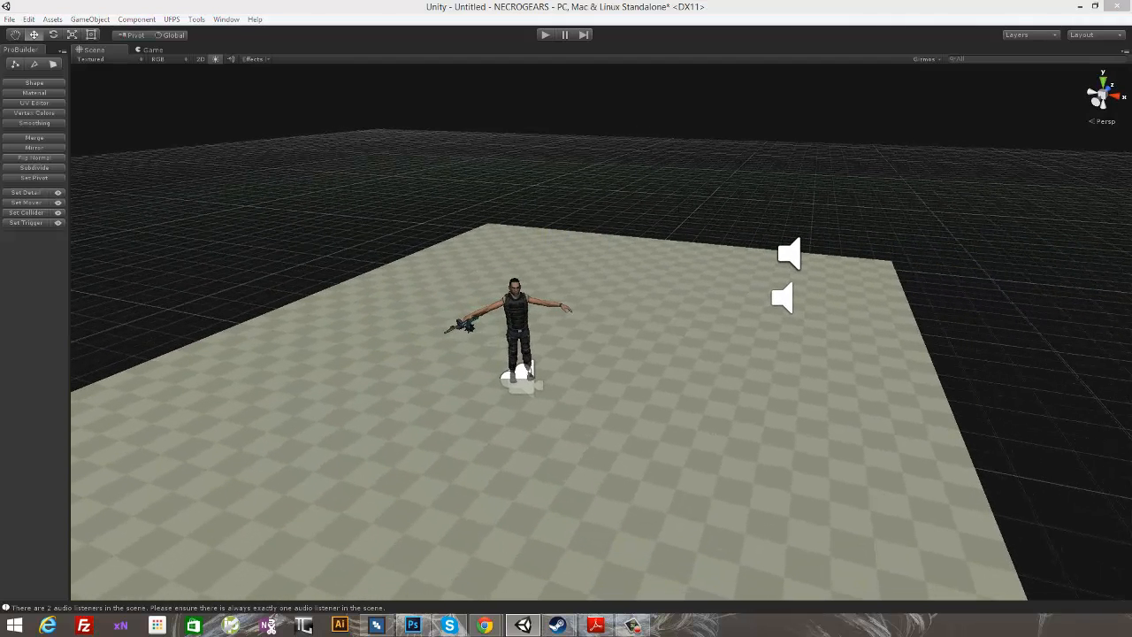
- Compare the contents of the ProCore and UFPS asset folders in the Project window, and close the window
drag(1131, 12, 534, 69)
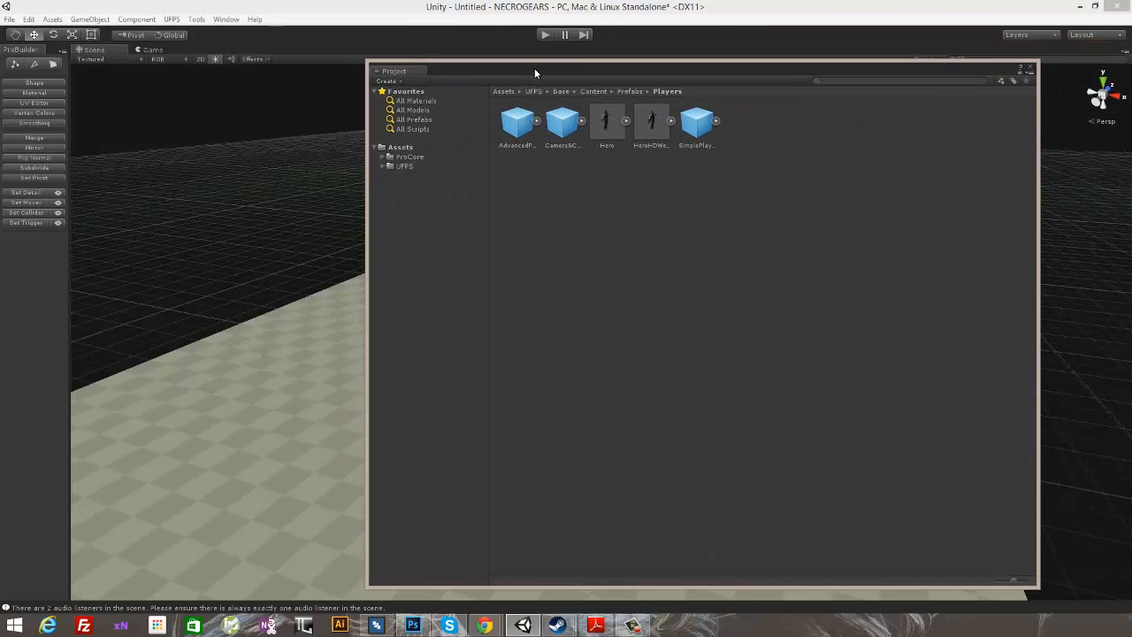
click(400, 156)
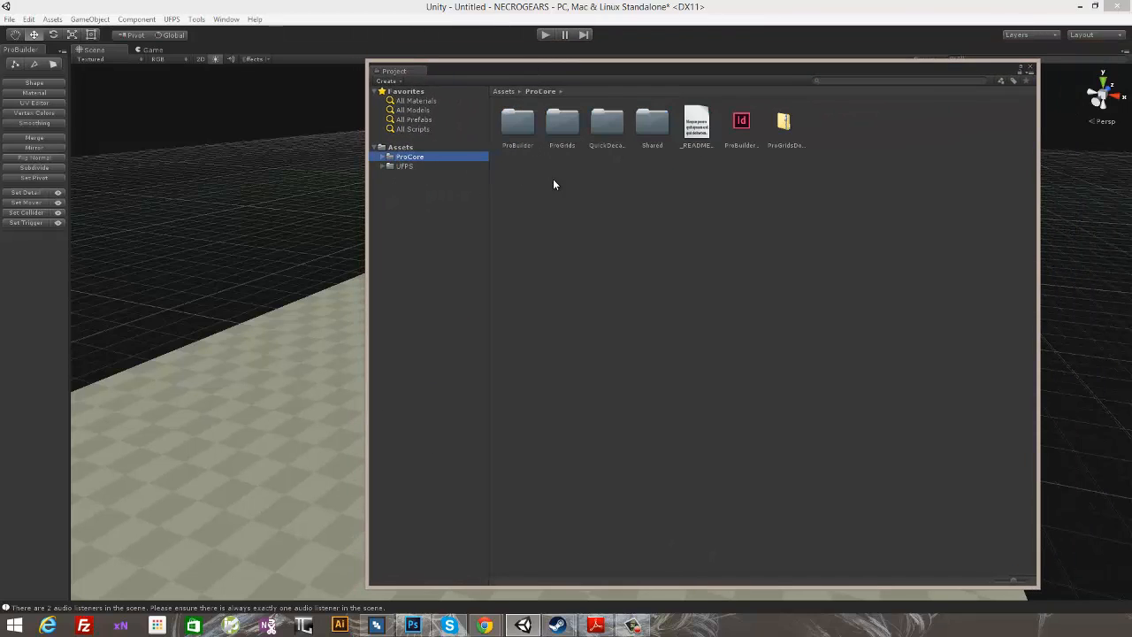
drag(529, 71, 501, 74)
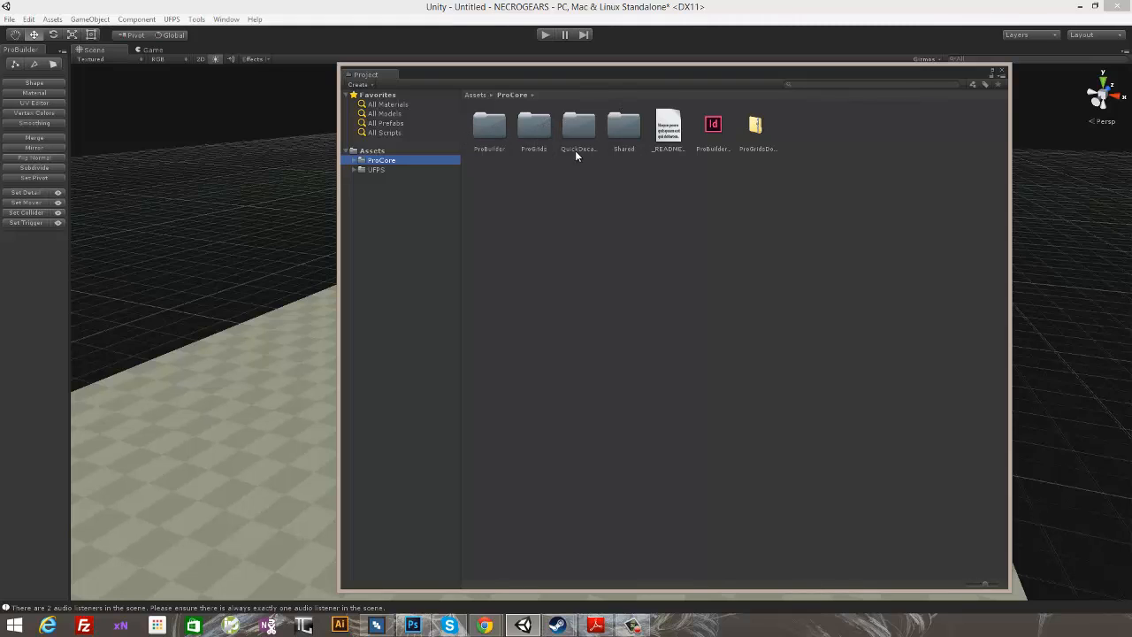
drag(531, 78, 619, 86)
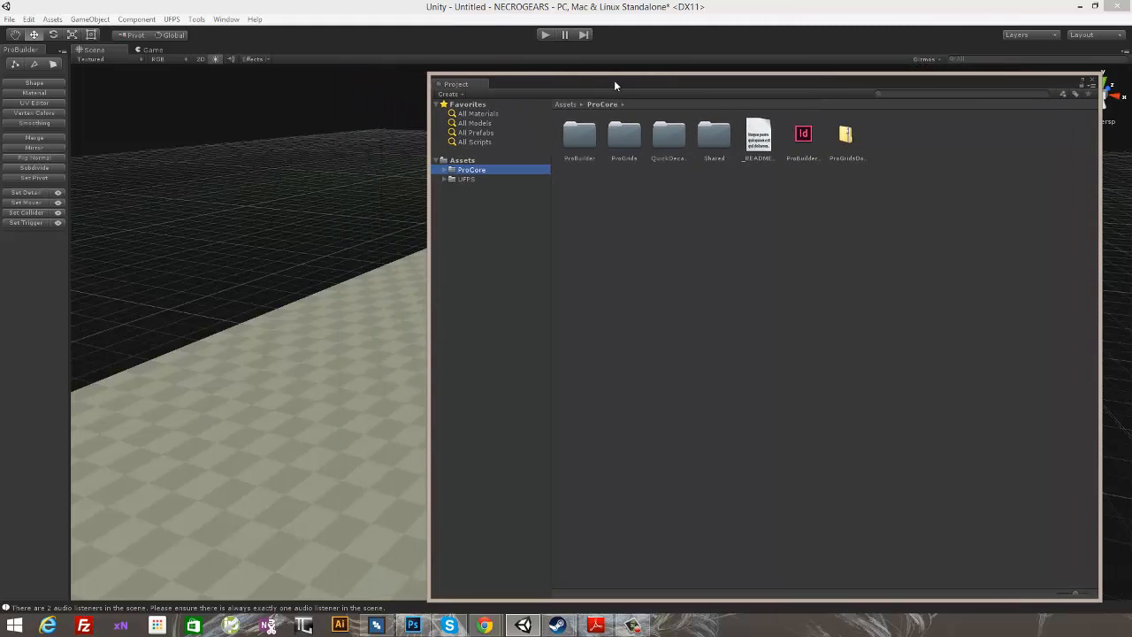
click(464, 178)
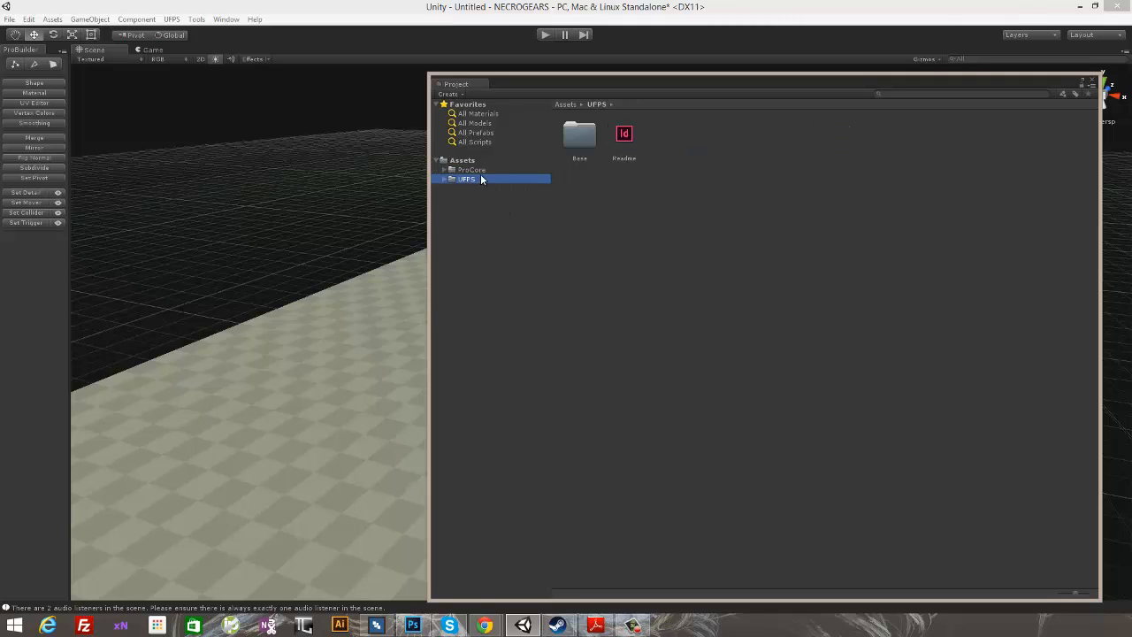
click(487, 169)
click(486, 179)
click(487, 170)
click(480, 181)
click(484, 170)
click(480, 179)
click(481, 170)
click(485, 178)
click(482, 172)
click(482, 178)
click(482, 171)
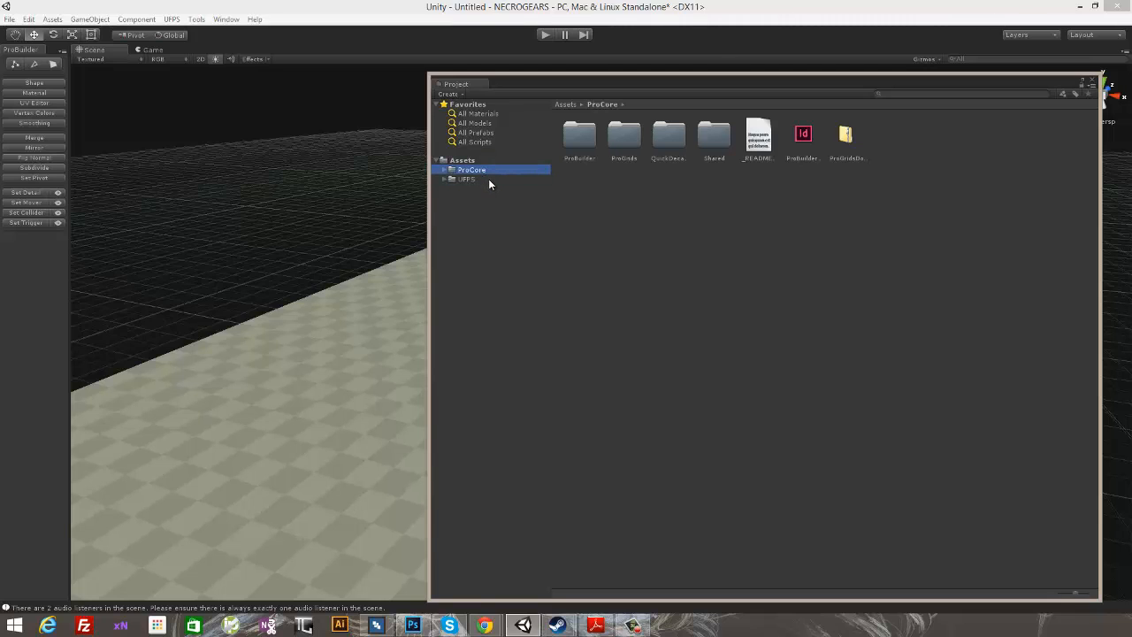
click(488, 179)
click(487, 170)
click(486, 179)
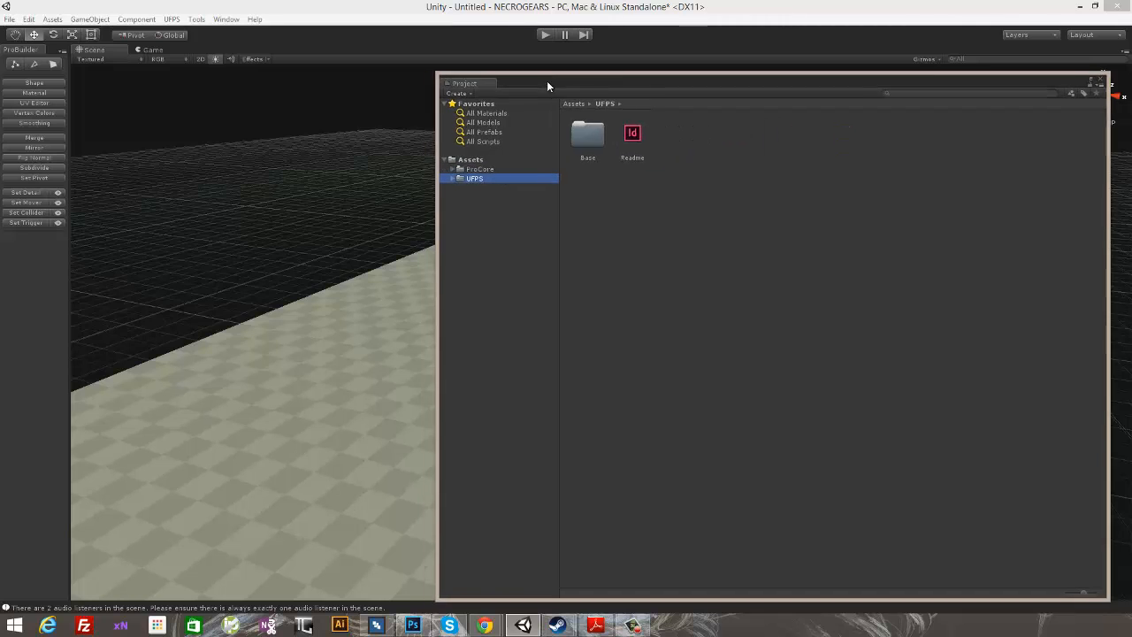
drag(546, 80, 512, 83)
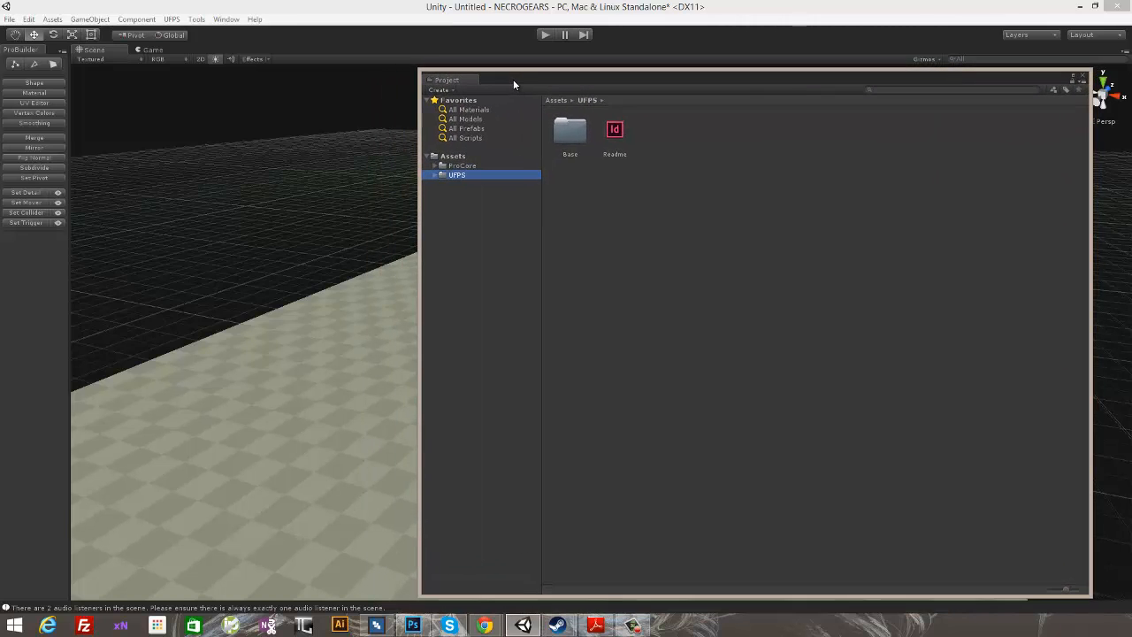
click(1085, 79)
- Select the checkered floor block beneath the character in the scene
right_drag(660, 177, 664, 230)
click(444, 267)
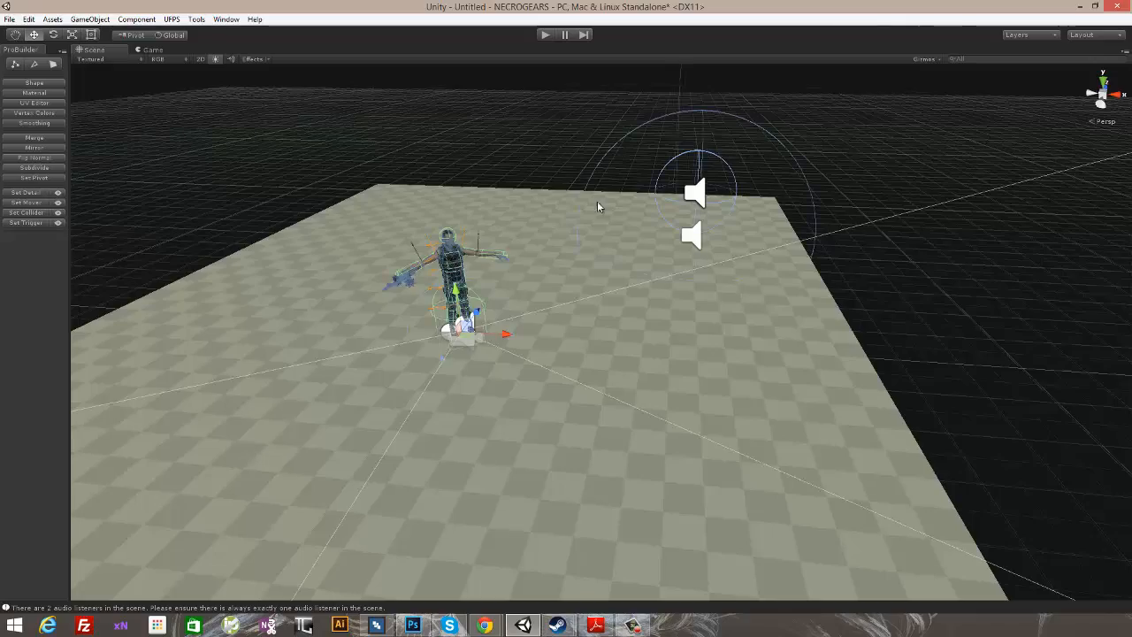
right_drag(601, 204, 586, 105)
click(569, 273)
right_drag(570, 273, 730, 229)
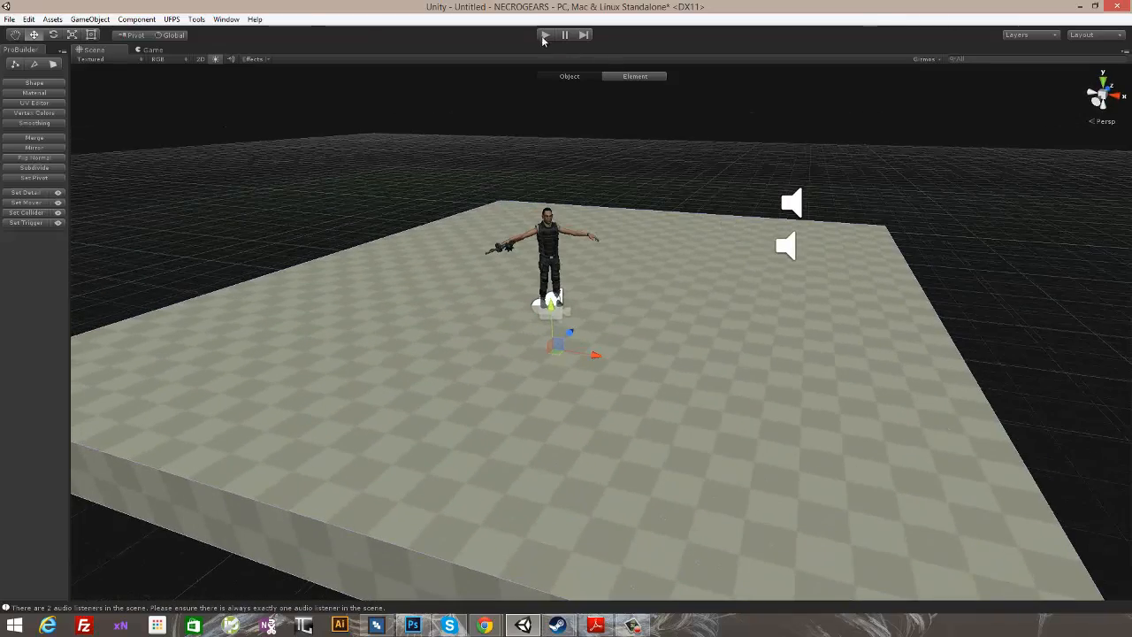
- Play-test the scene by walking and looking around on the floor in first person, and stop play mode
click(544, 34)
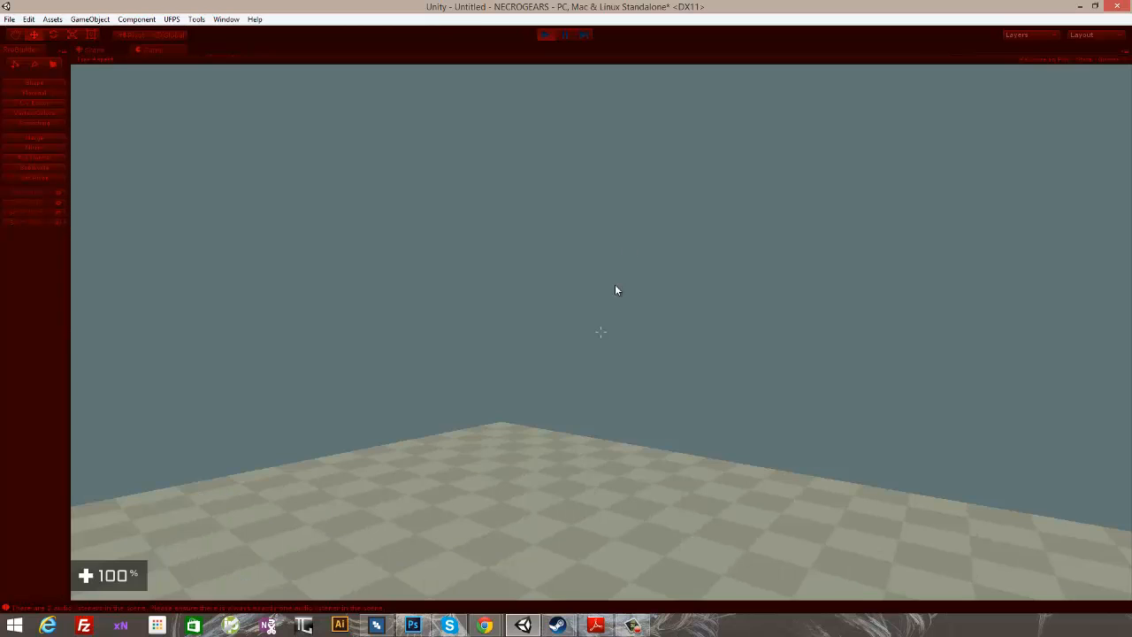
click(765, 265)
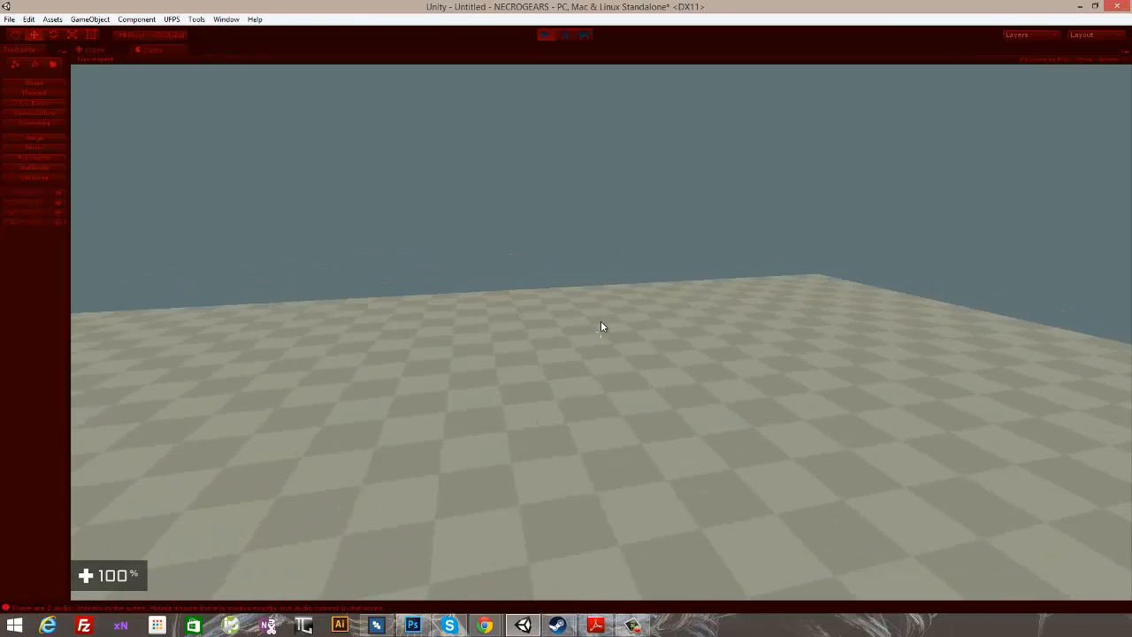
key(w)
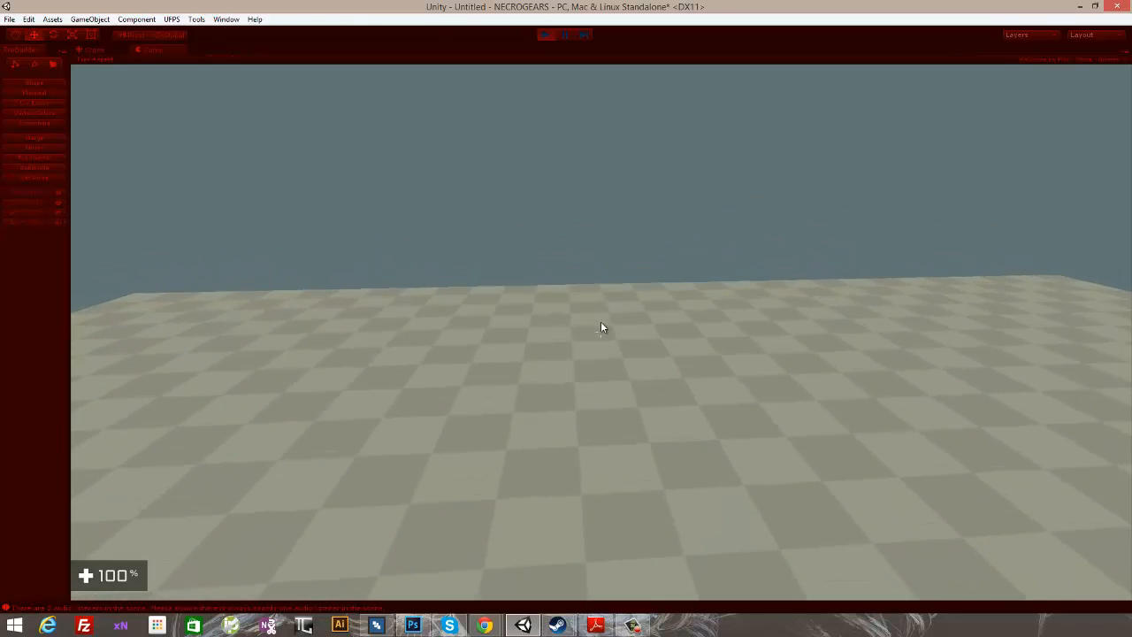
key(w)
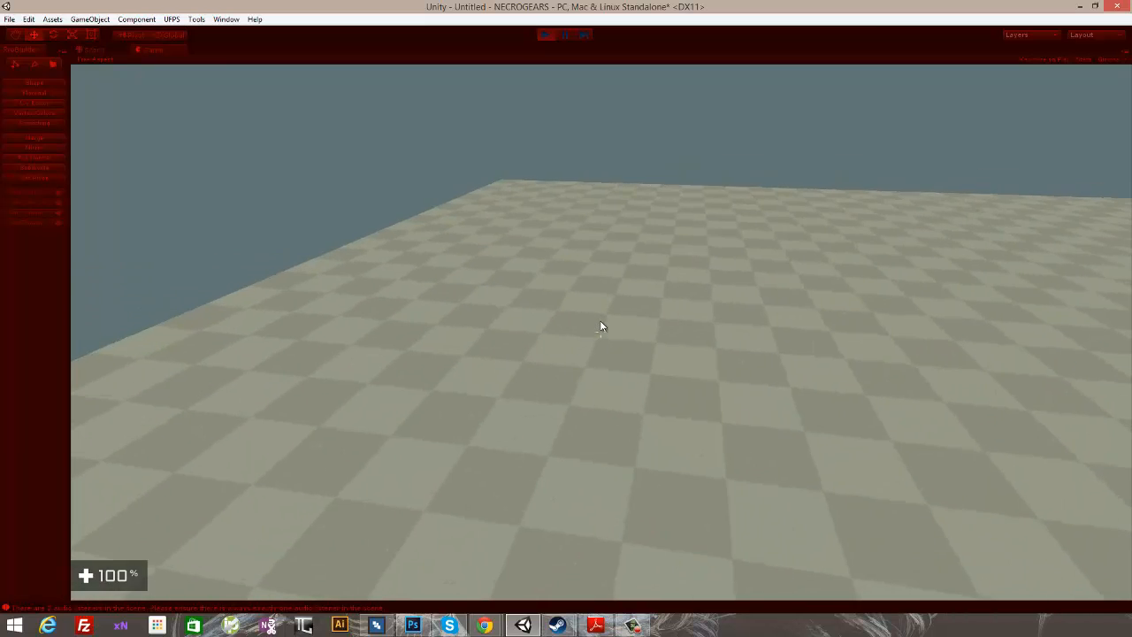
key(w)
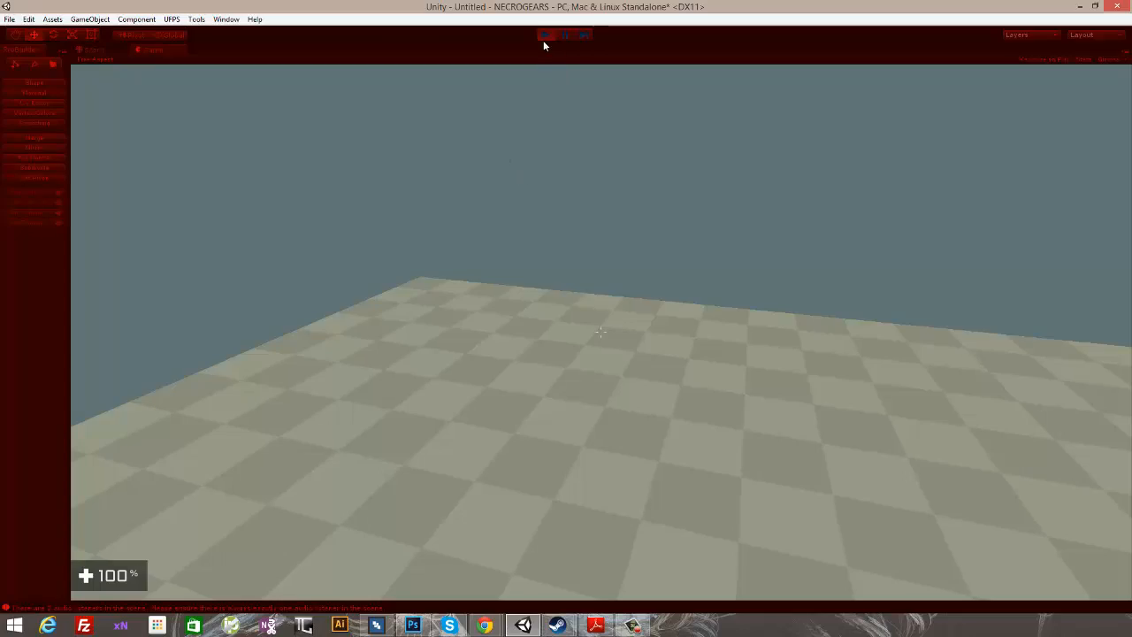
click(544, 35)
- Bring up the ProBuilder Shape Tool window and view the floor block from several angles
alt+drag(550, 180, 810, 305)
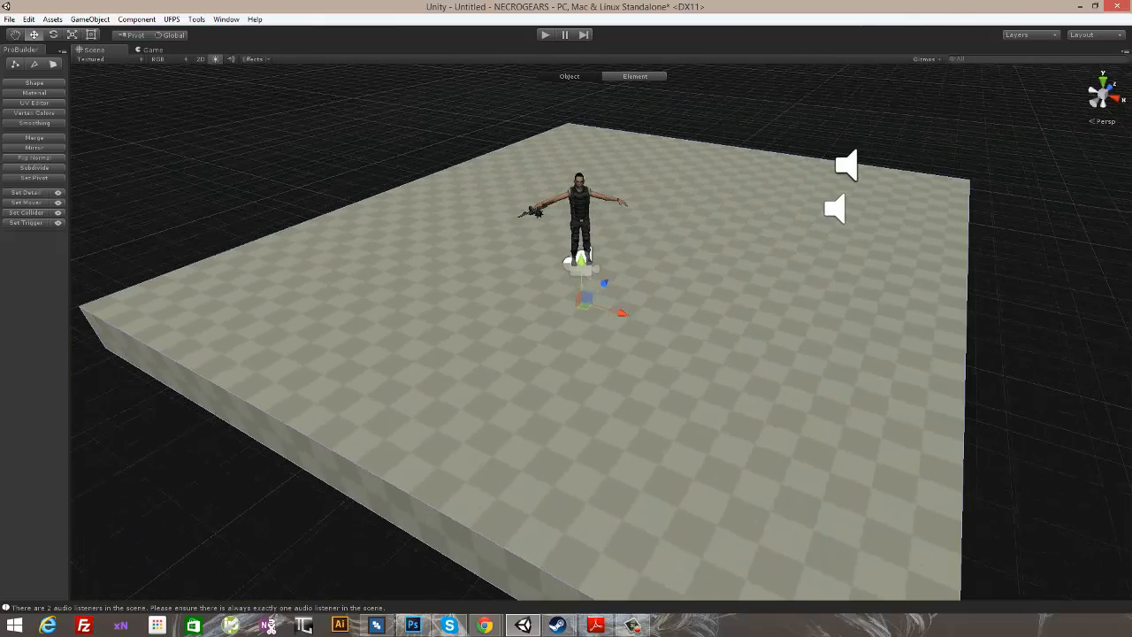
drag(230, 635, 161, 259)
alt+drag(853, 323, 773, 340)
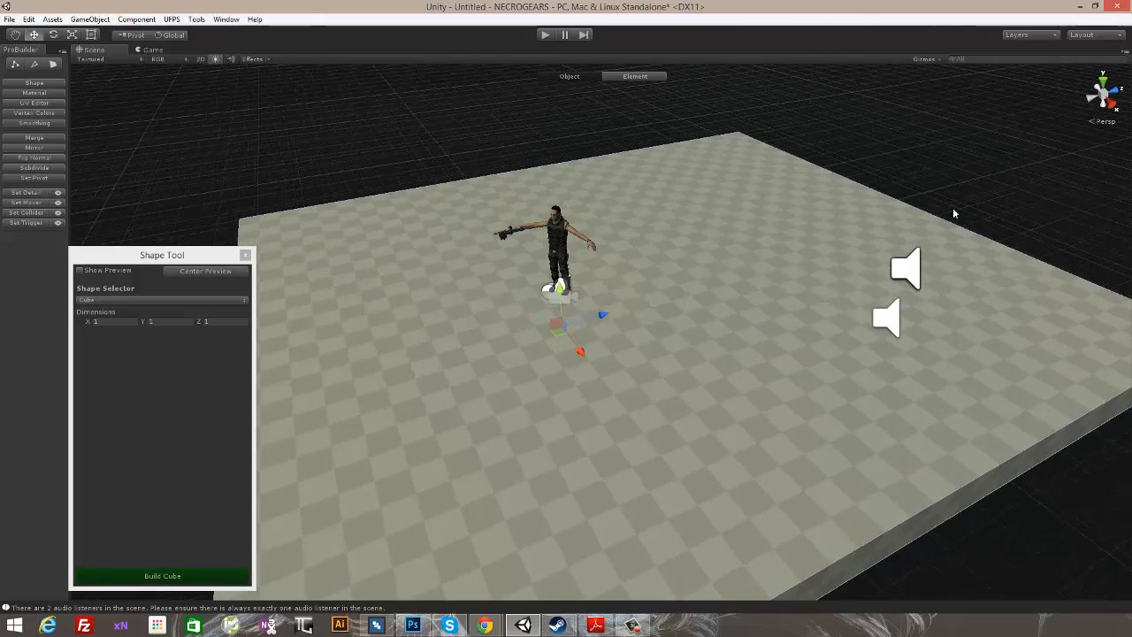
alt+drag(953, 213, 677, 332)
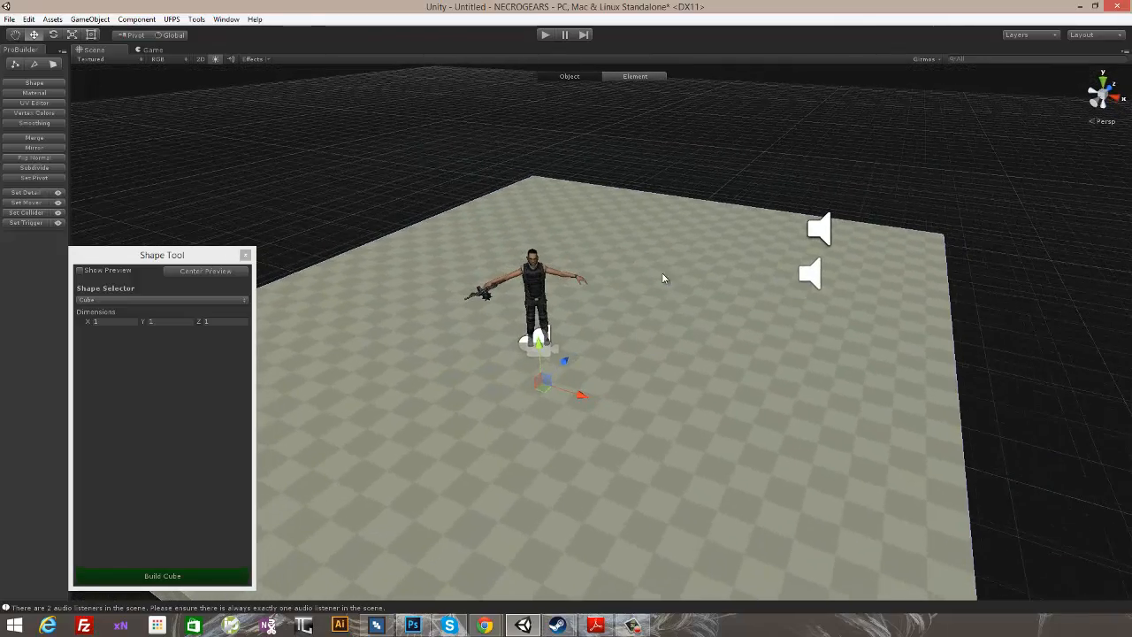
alt+drag(663, 278, 714, 262)
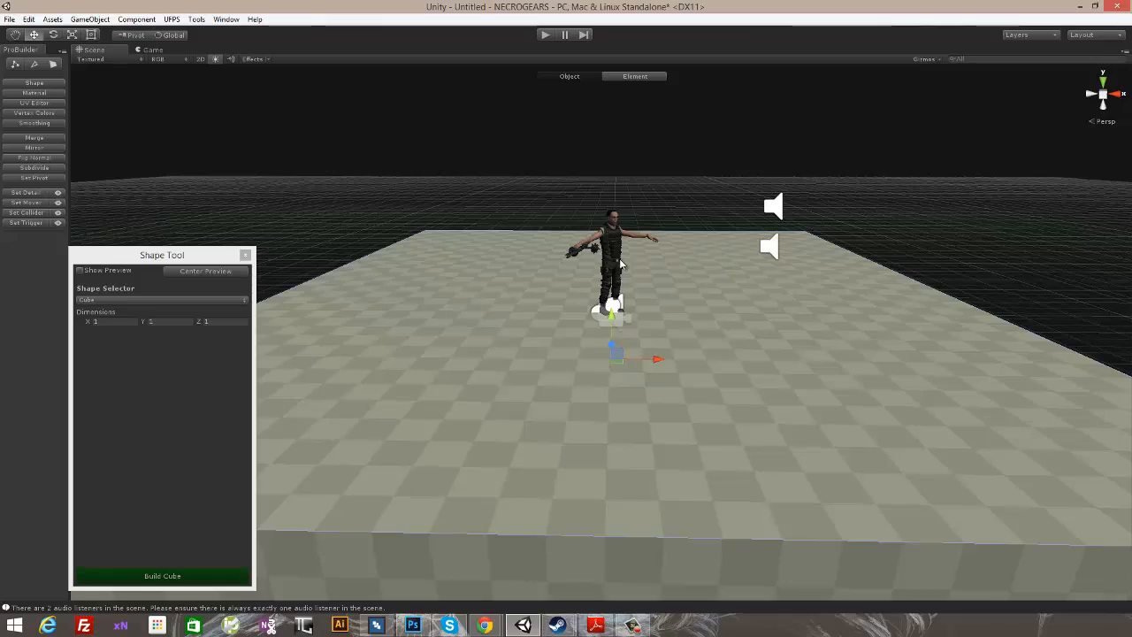
alt+drag(641, 152, 695, 252)
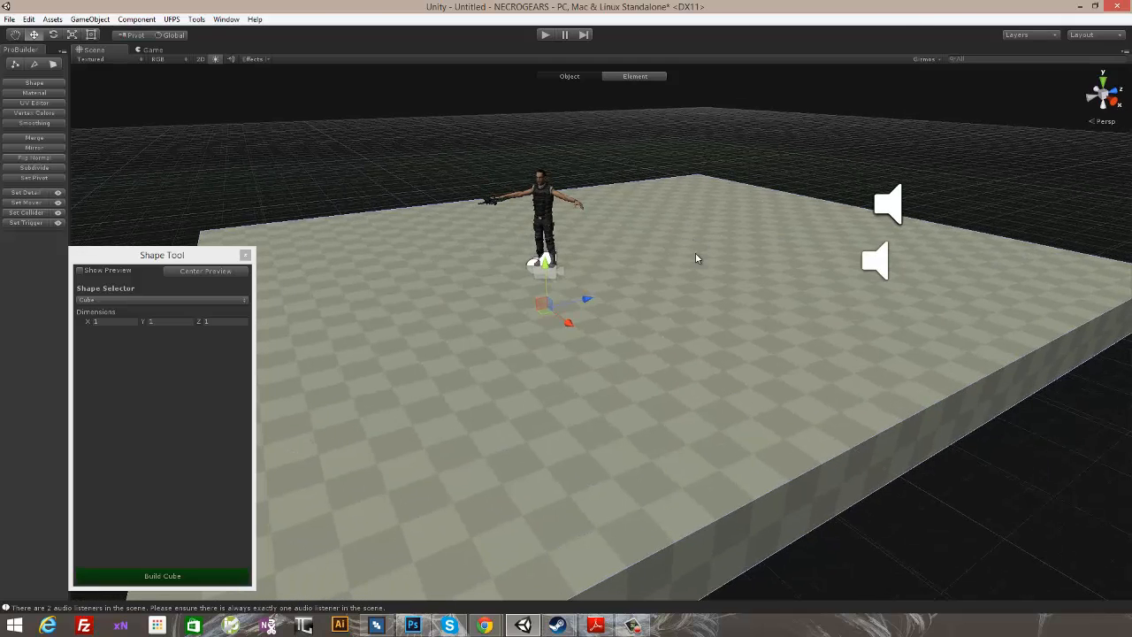
alt+drag(593, 250, 675, 274)
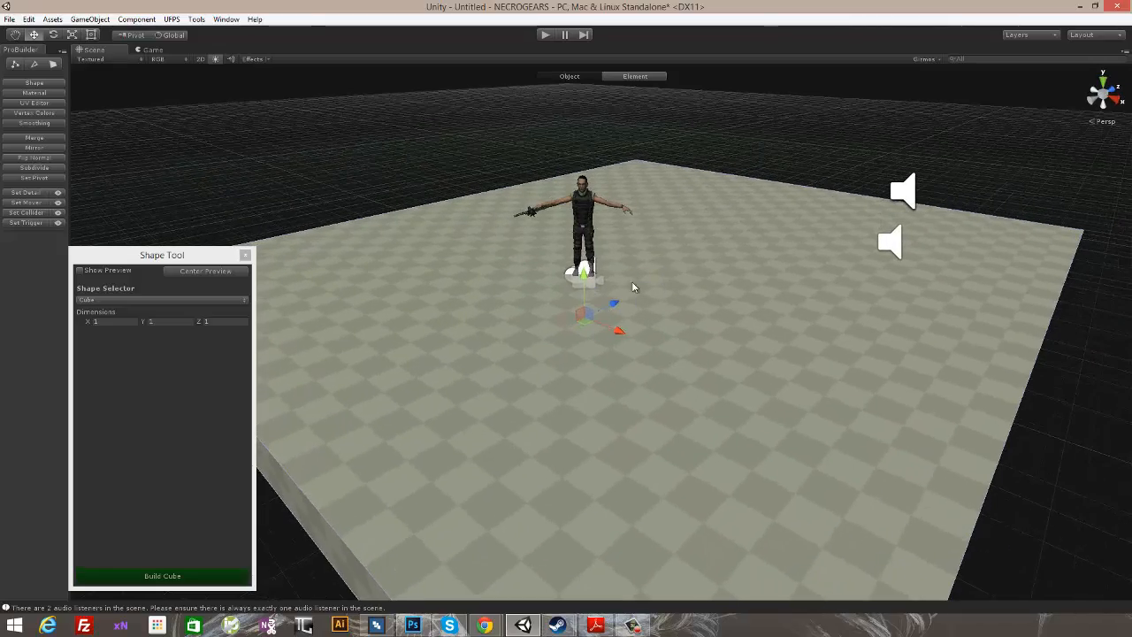
alt+drag(957, 261, 791, 288)
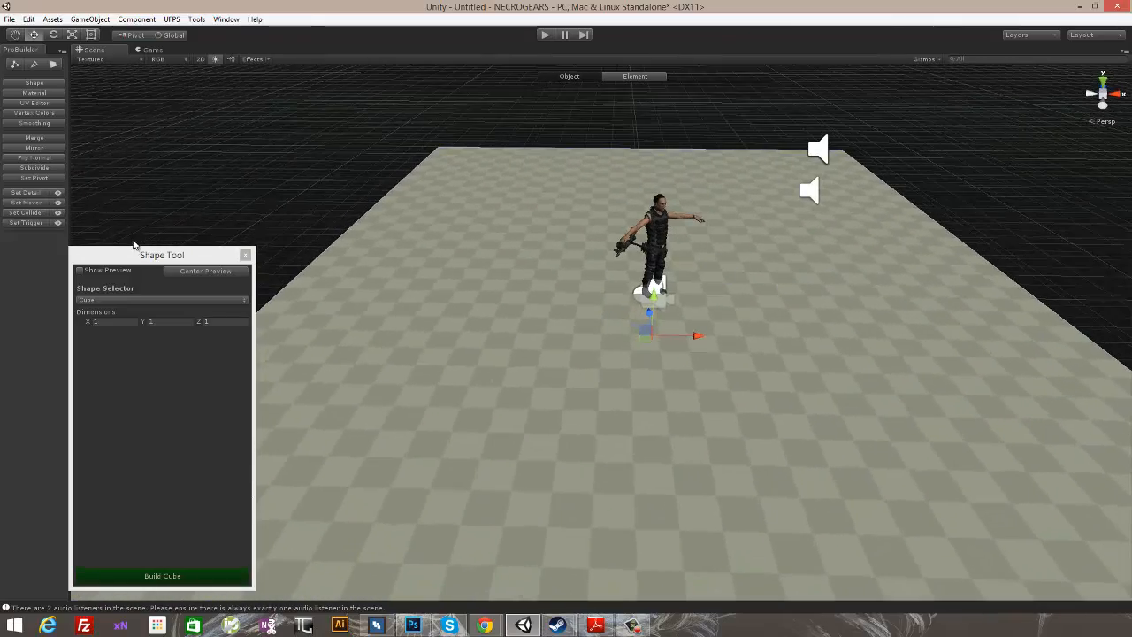
- Make the Shape Tool window narrower and park it clear of the character and the ProBuilder tools
drag(139, 254, 129, 236)
alt+drag(466, 244, 551, 246)
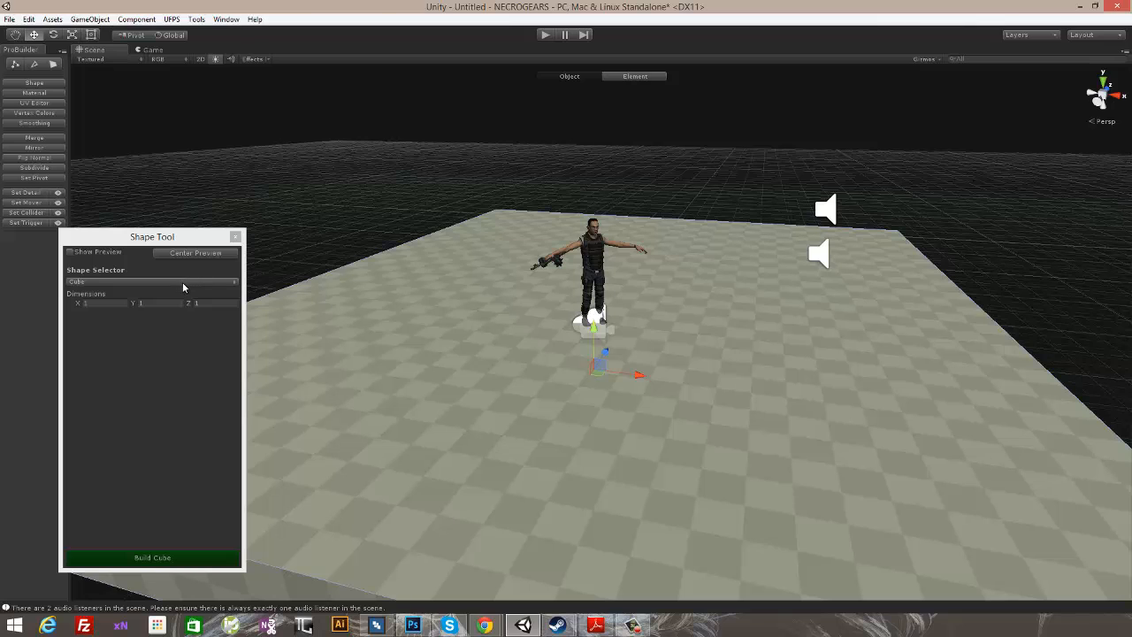
drag(170, 244, 250, 264)
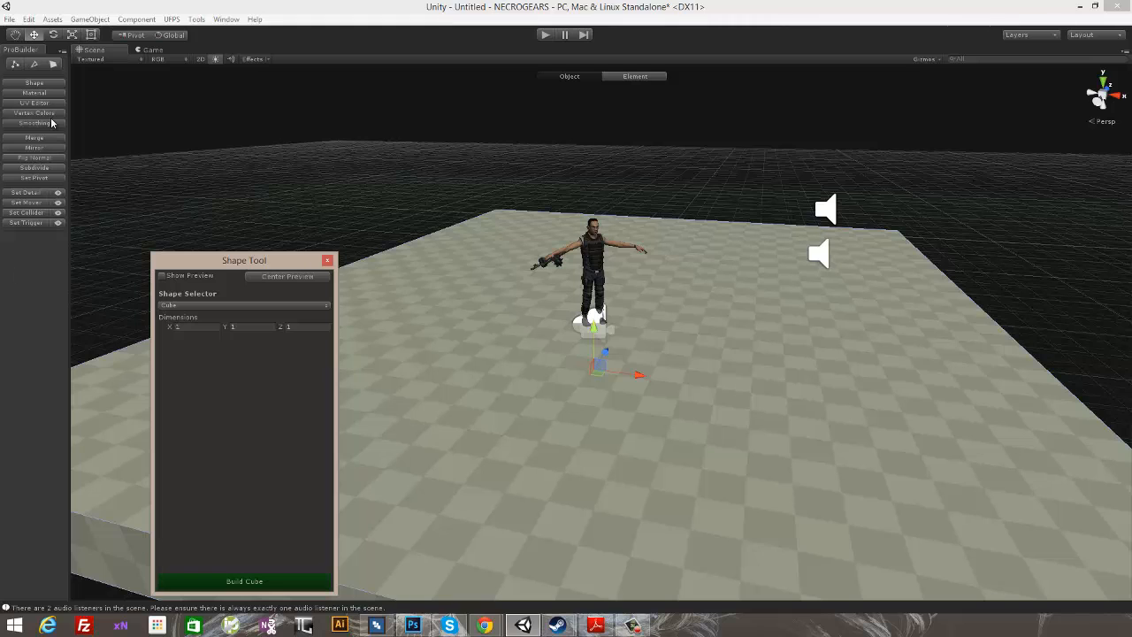
drag(253, 270, 182, 272)
drag(250, 257, 128, 329)
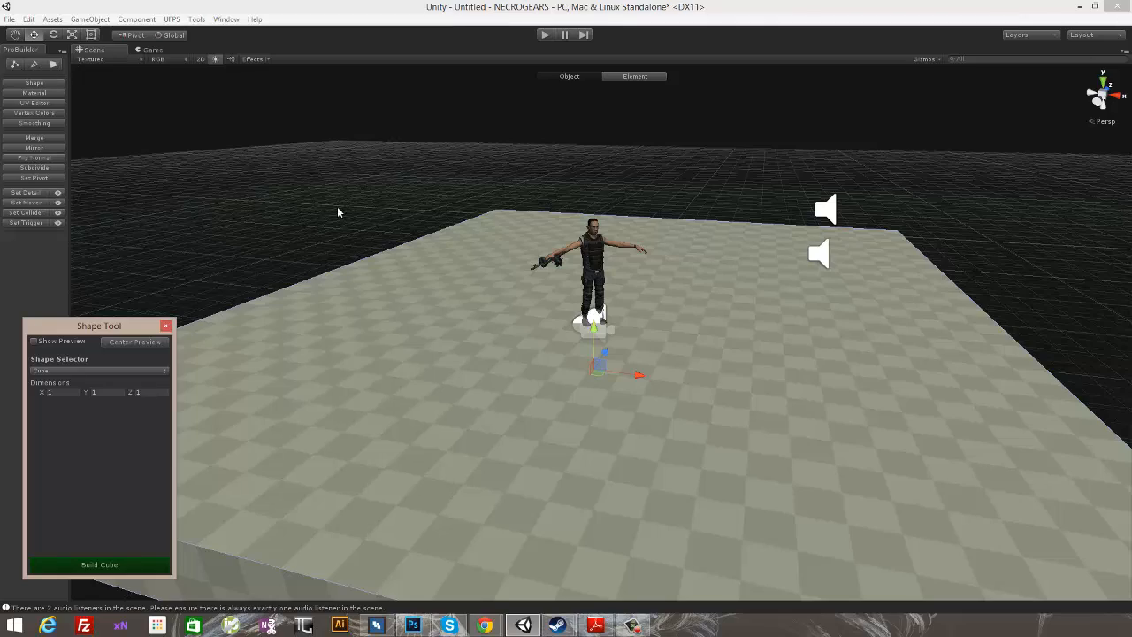
- Switch to face editing, select an end face of the floor block and move it along X to lengthen the floor
alt+drag(338, 213, 391, 230)
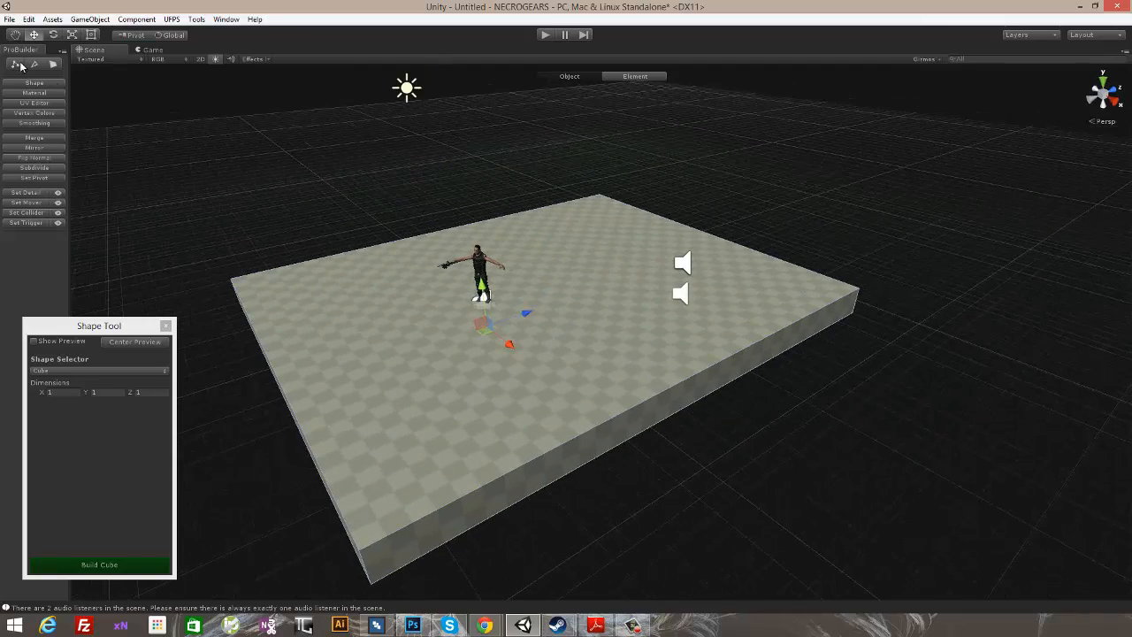
click(594, 443)
alt+drag(487, 409, 586, 403)
drag(847, 350, 739, 332)
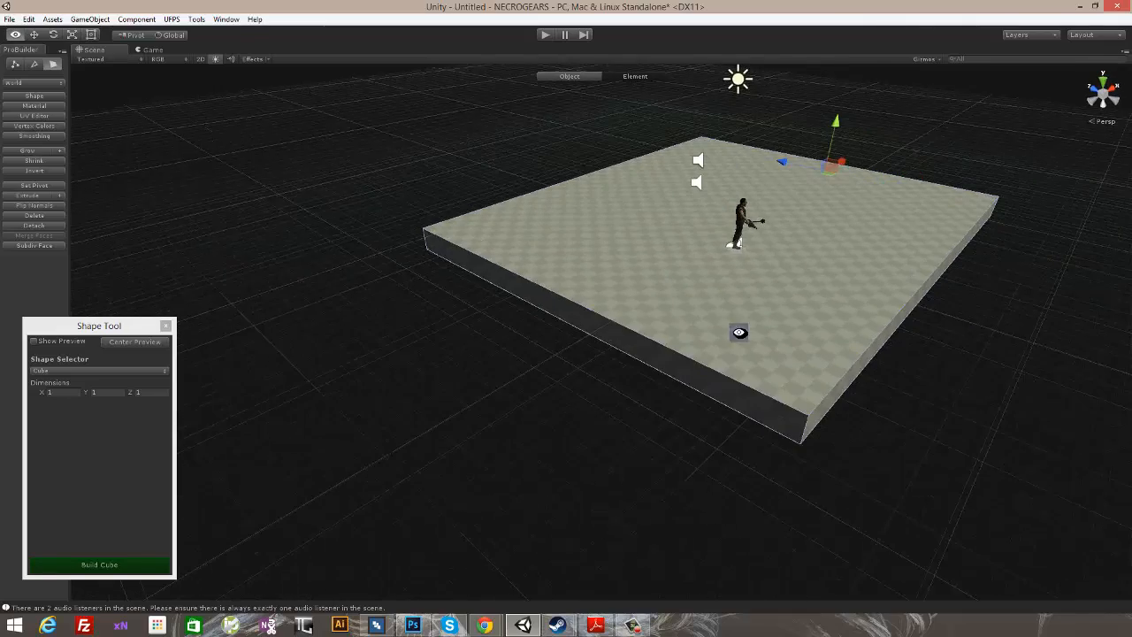
alt+drag(626, 350, 730, 367)
drag(578, 294, 528, 290)
mouse_move(411, 230)
mouse_down()
mouse_move(477, 231)
mouse_move(364, 235)
mouse_move(422, 234)
mouse_up()
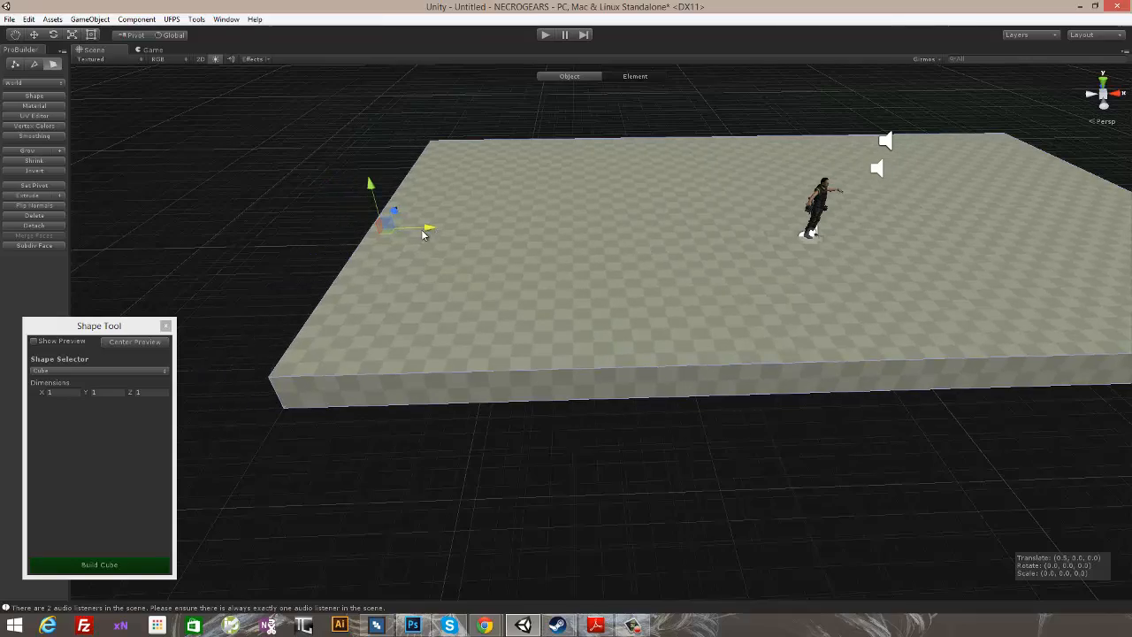
- Extrude the floor block's long side face outward along Z to widen the floor
alt+drag(504, 275, 716, 309)
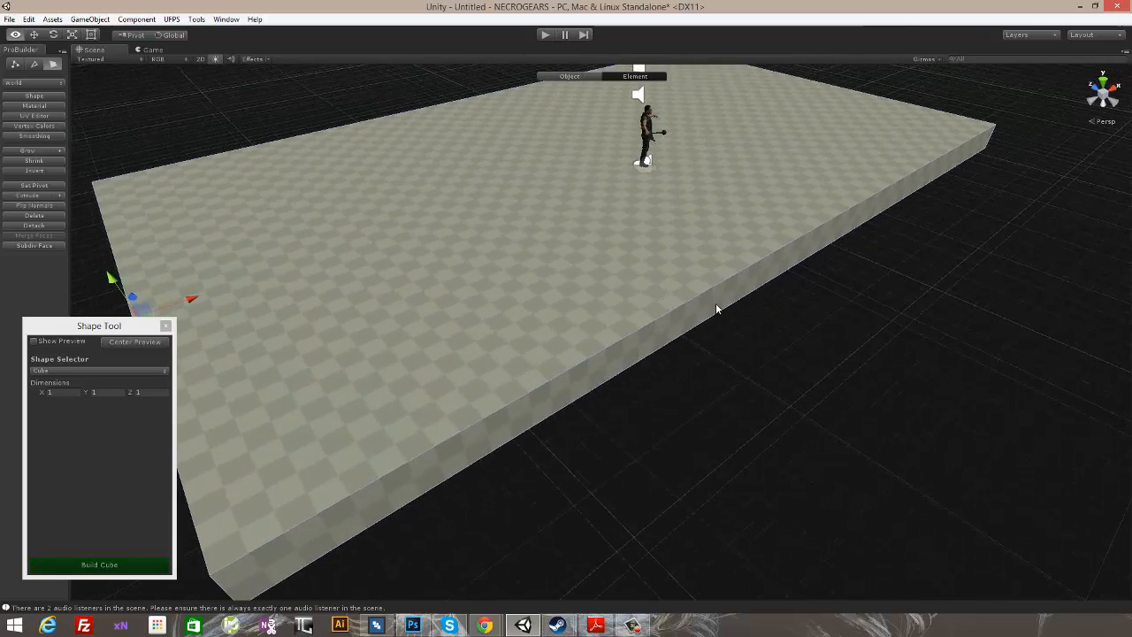
scroll(725, 310, down, 3)
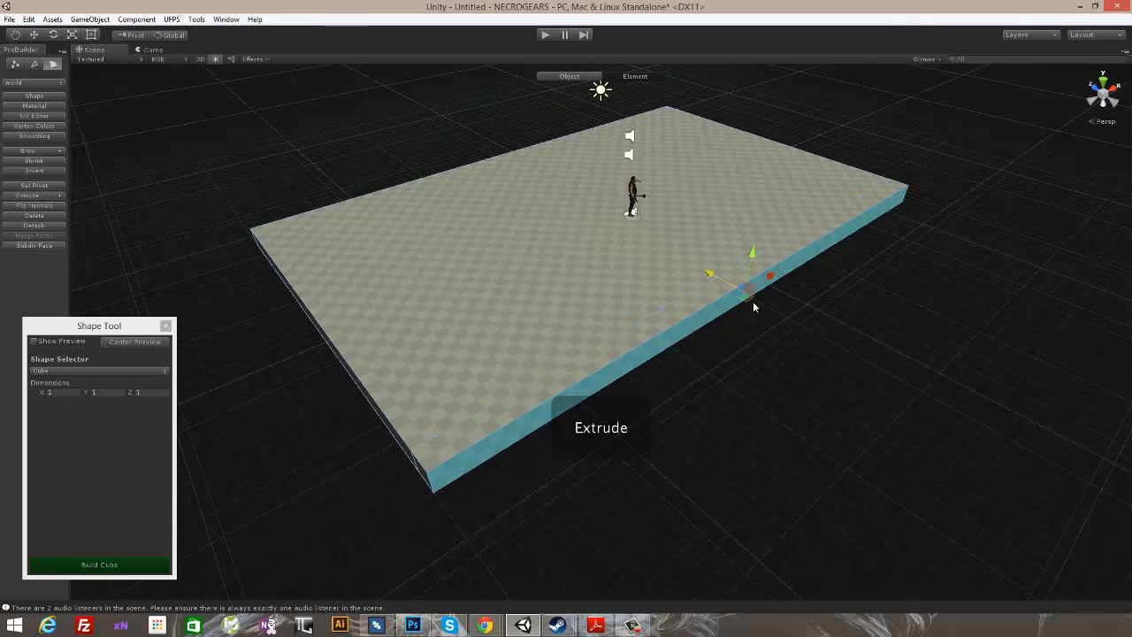
drag(709, 274, 786, 331)
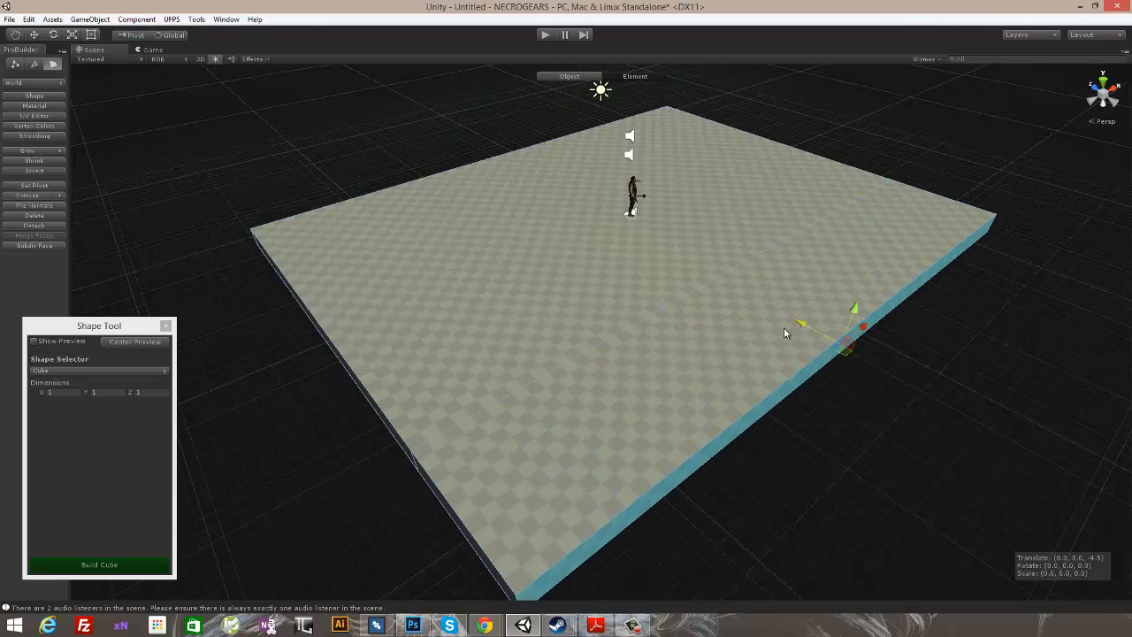
- Move the corner vertices at both ends of the extruded floor strip inward along X so that its ends are angled
alt+middle_drag(783, 356, 800, 221)
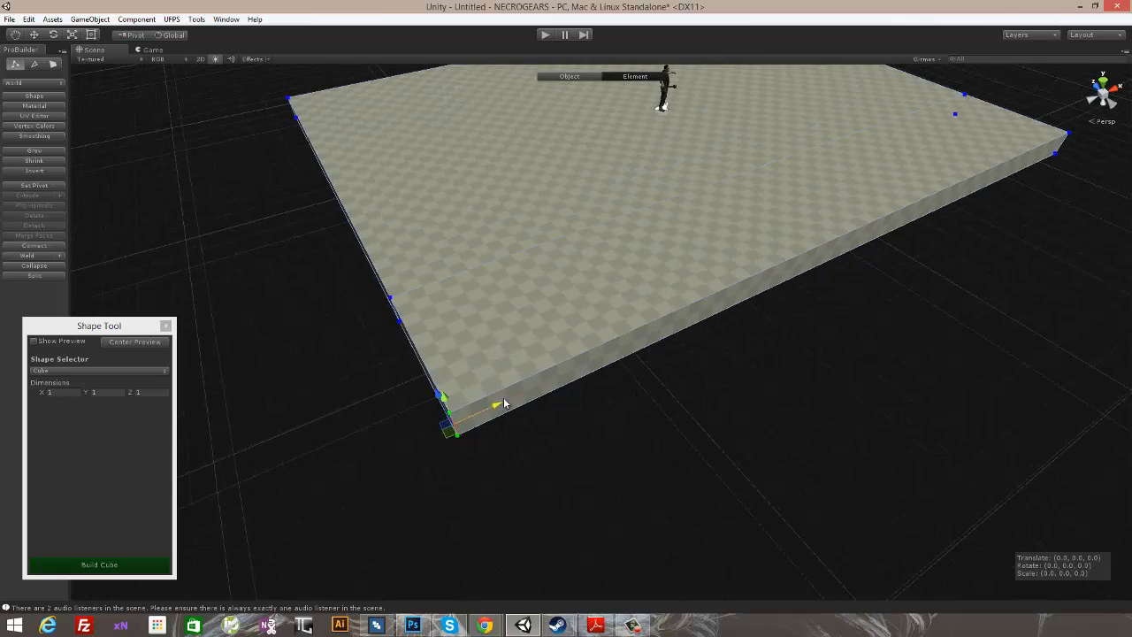
alt+drag(683, 321, 900, 453)
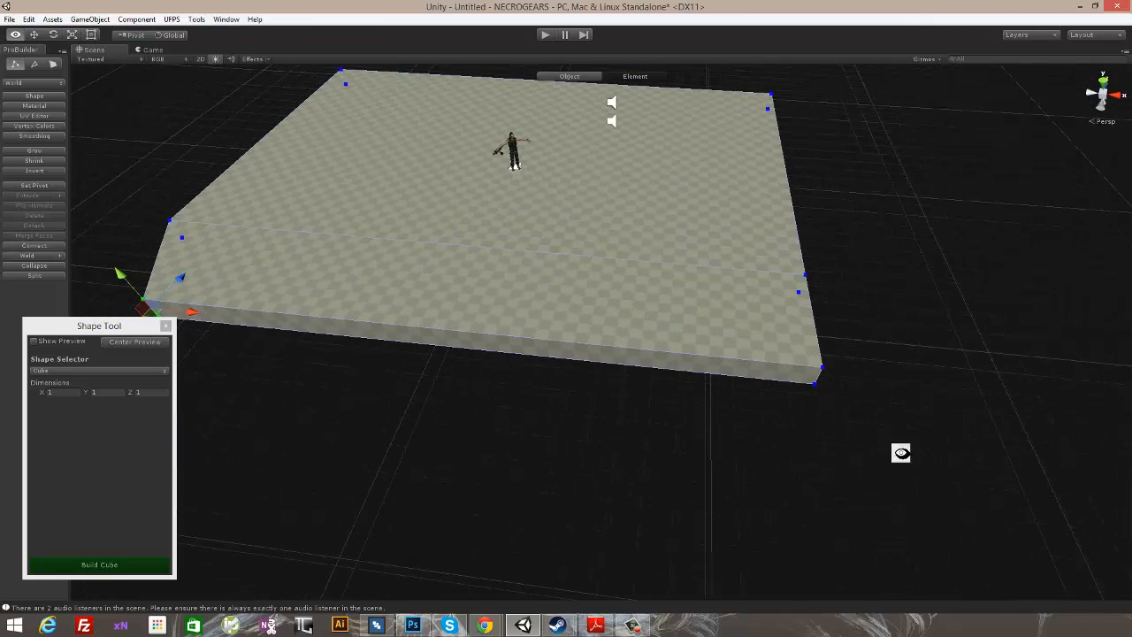
alt+drag(775, 354, 865, 434)
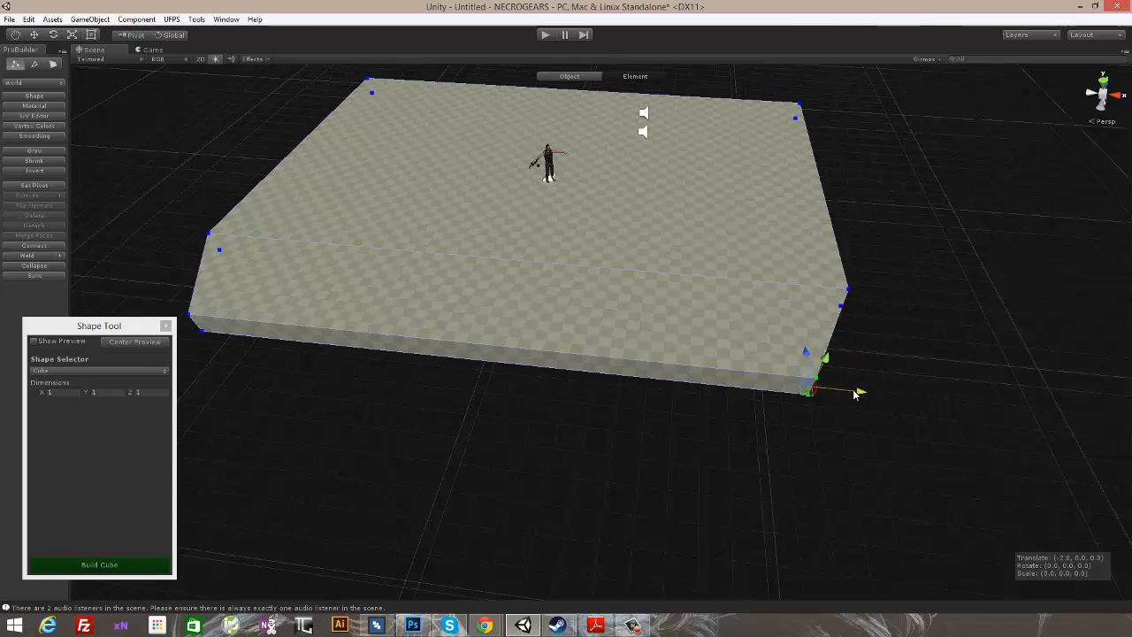
alt+drag(846, 392, 620, 439)
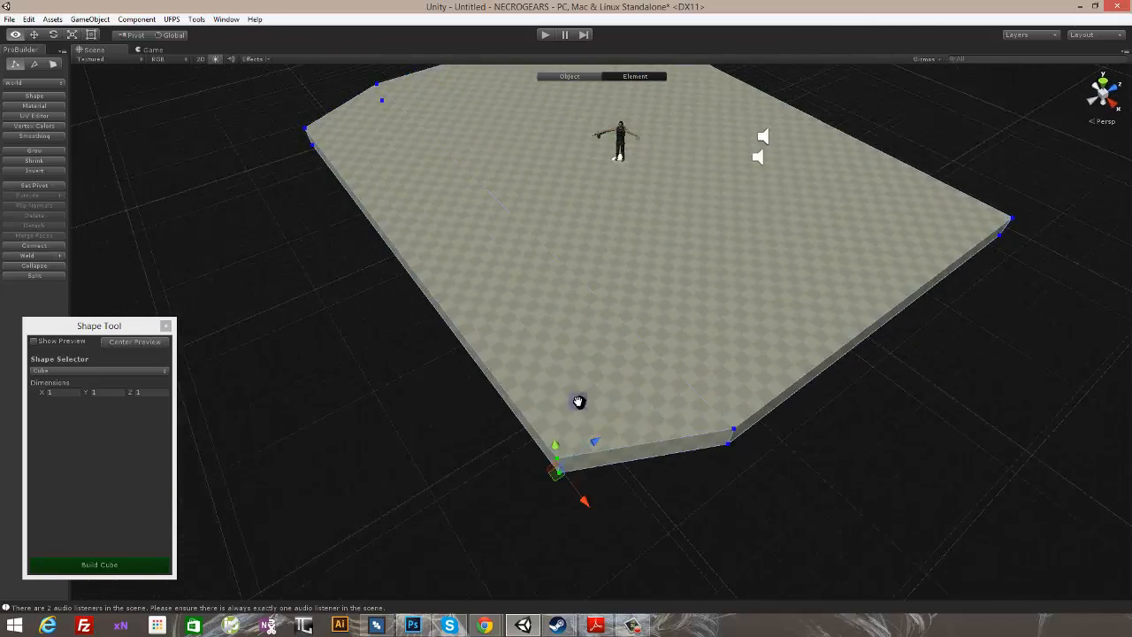
- Extrude the narrowed long side face of the floor outward again to add a second strip
alt+drag(578, 403, 784, 346)
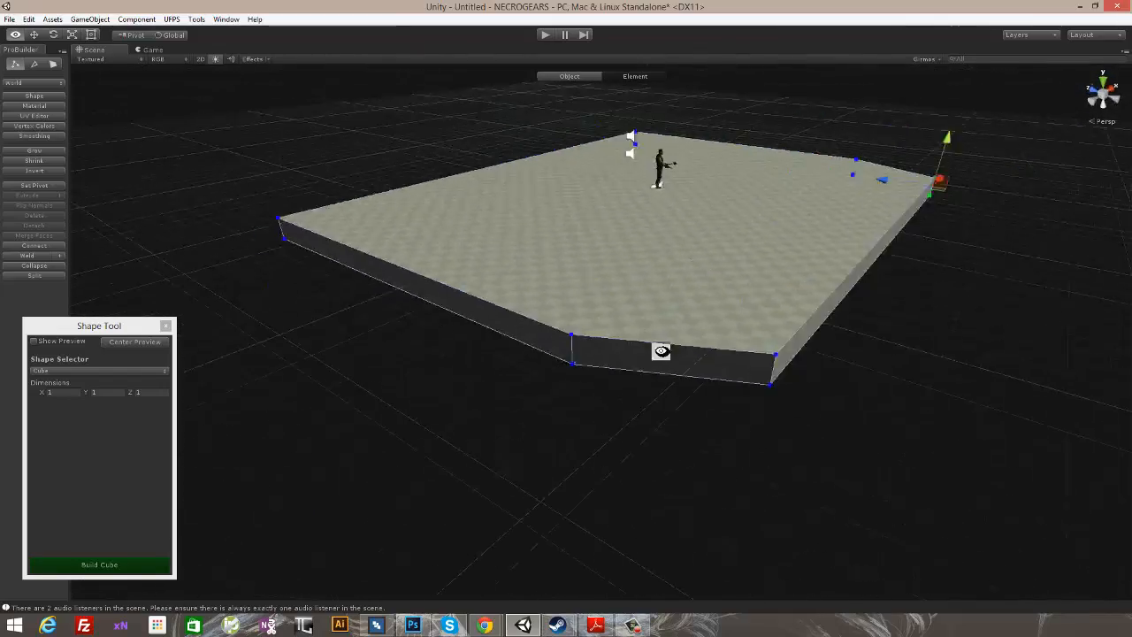
alt+drag(465, 333, 532, 387)
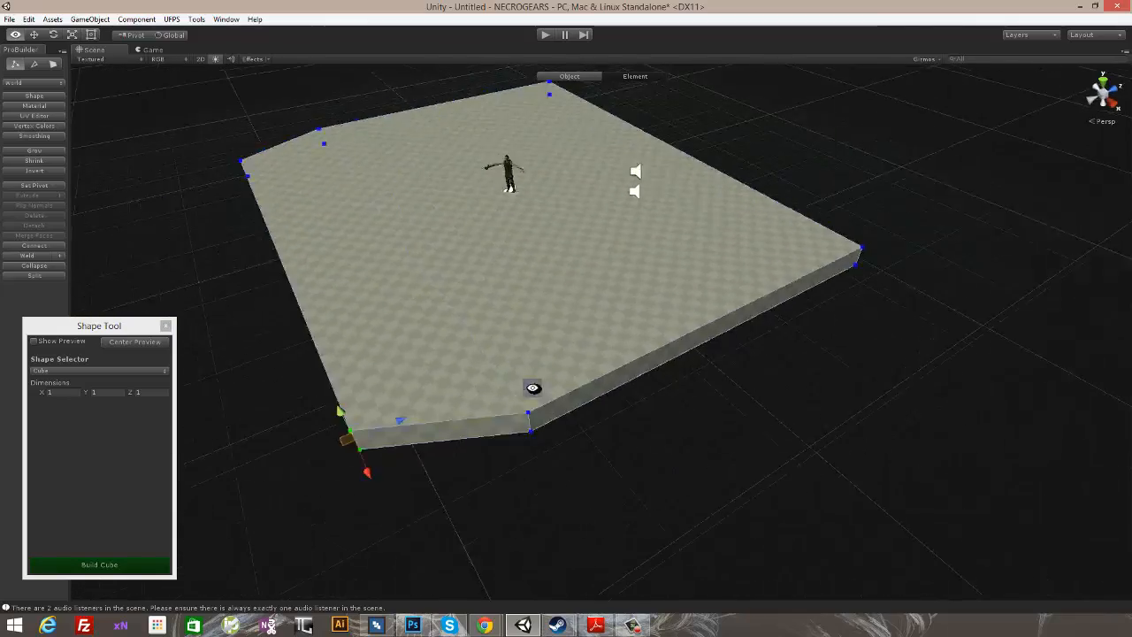
alt+drag(588, 409, 718, 365)
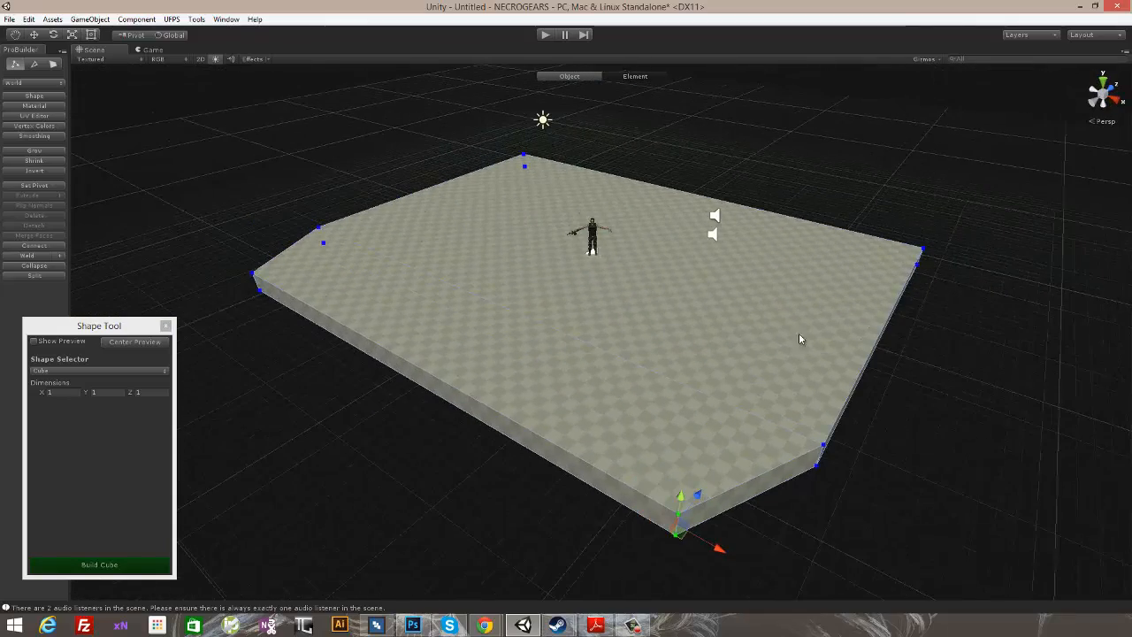
alt+drag(409, 324, 529, 392)
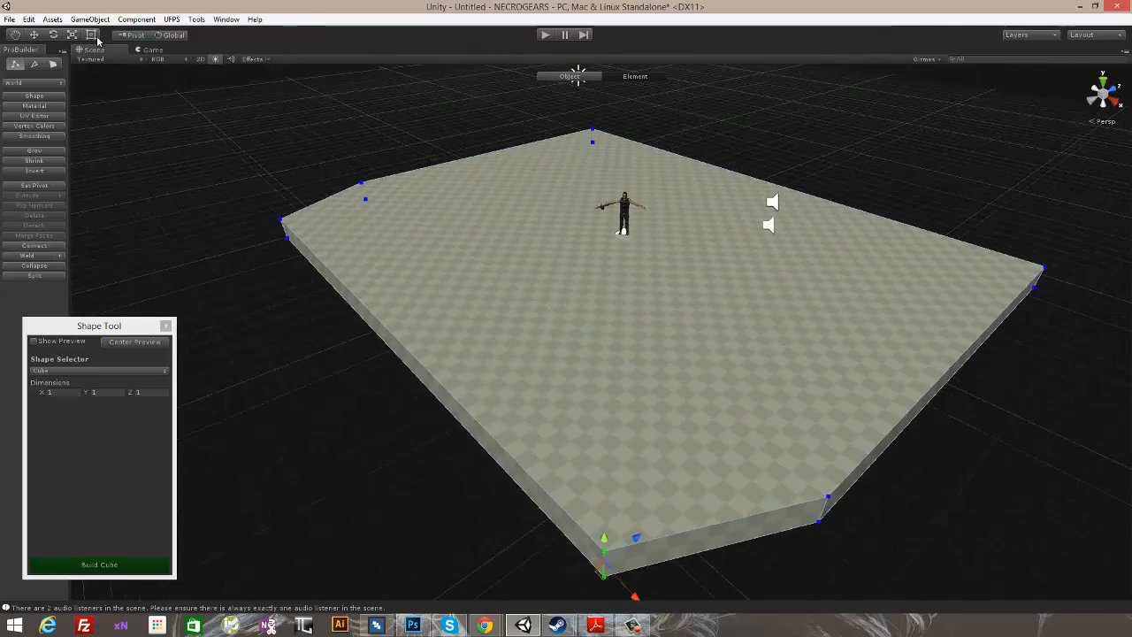
alt+drag(602, 387, 574, 367)
click(27, 196)
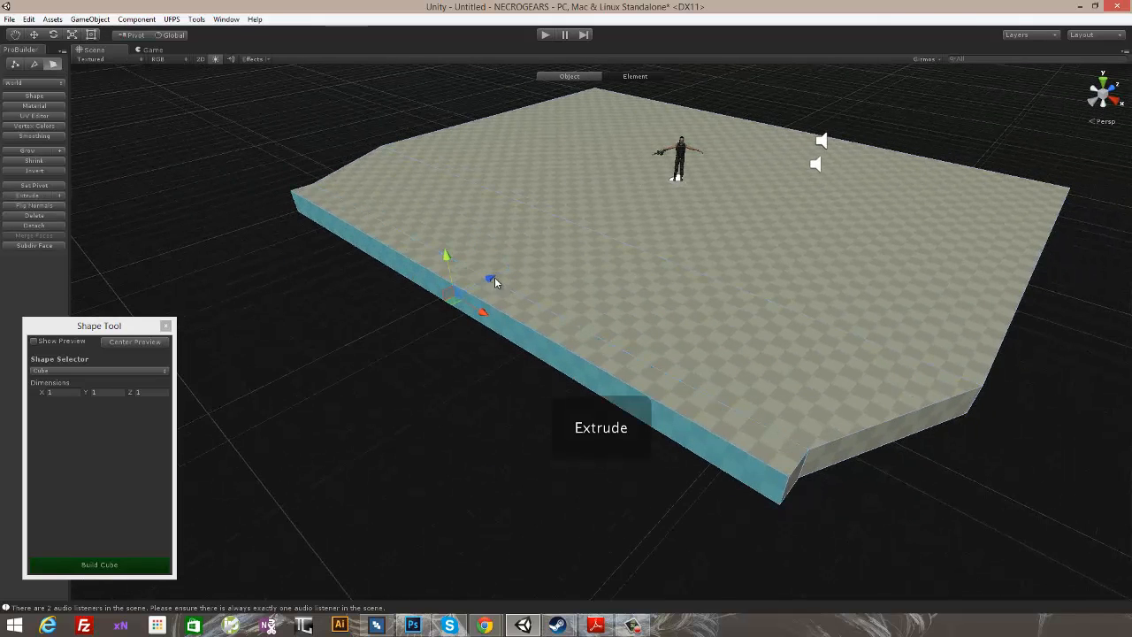
drag(494, 282, 539, 310)
- Pull the second strip's outer corner vertices inward along X at both ends to continue the angled outline
click(16, 65)
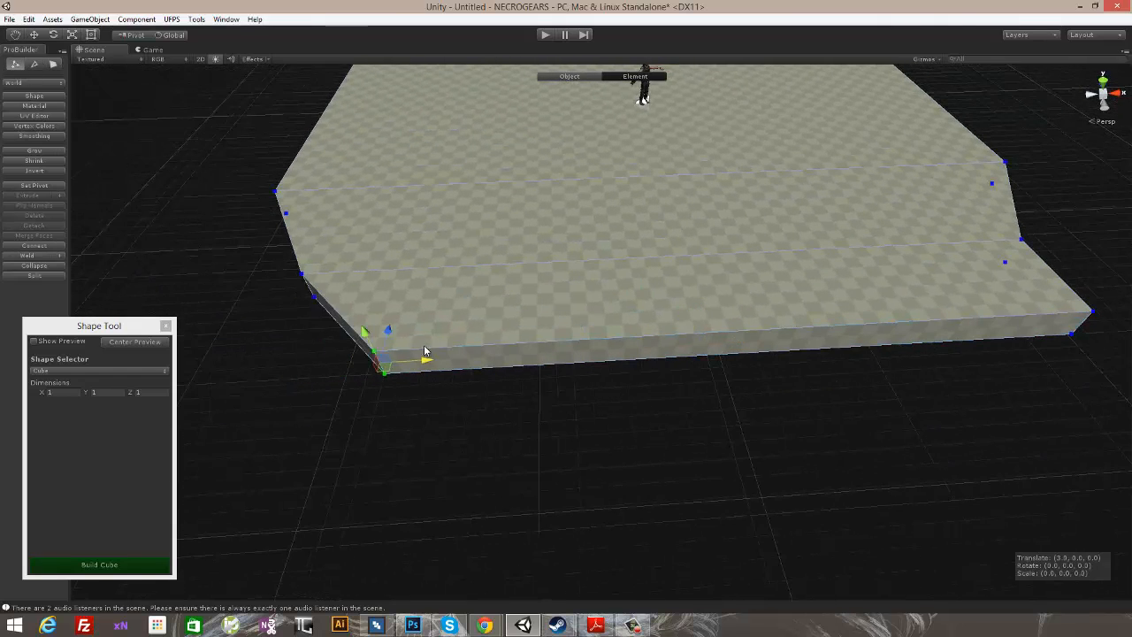
alt+drag(818, 354, 1039, 429)
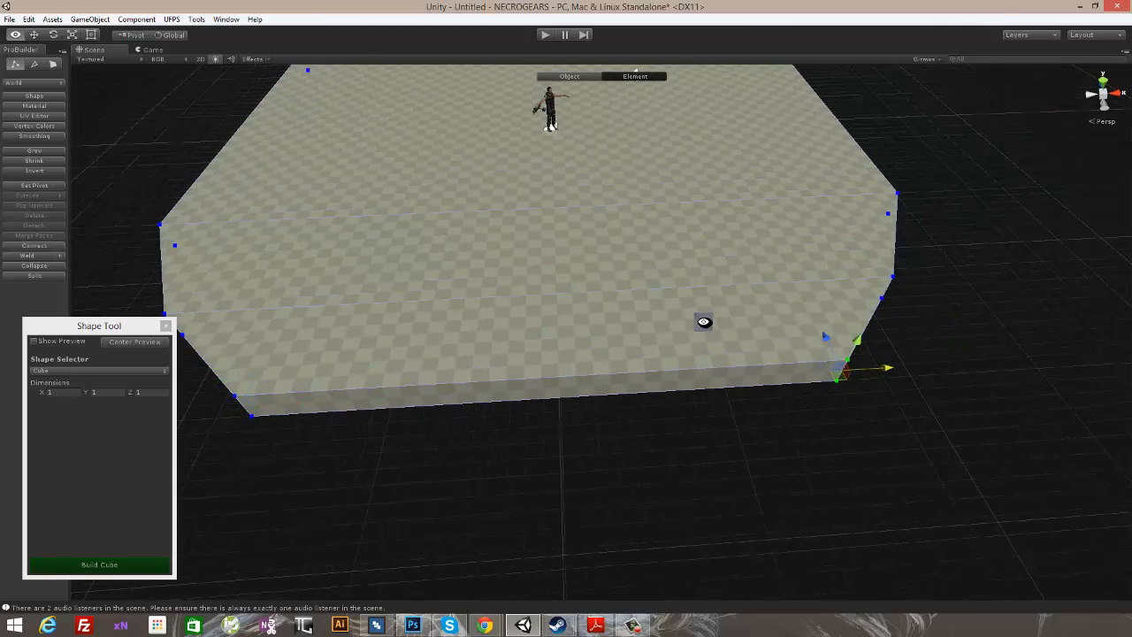
alt+drag(703, 321, 619, 325)
- Extrude the floor's two opposite end faces together and scale them outward along X to form a wing on each side
scroll(691, 308, up, 5)
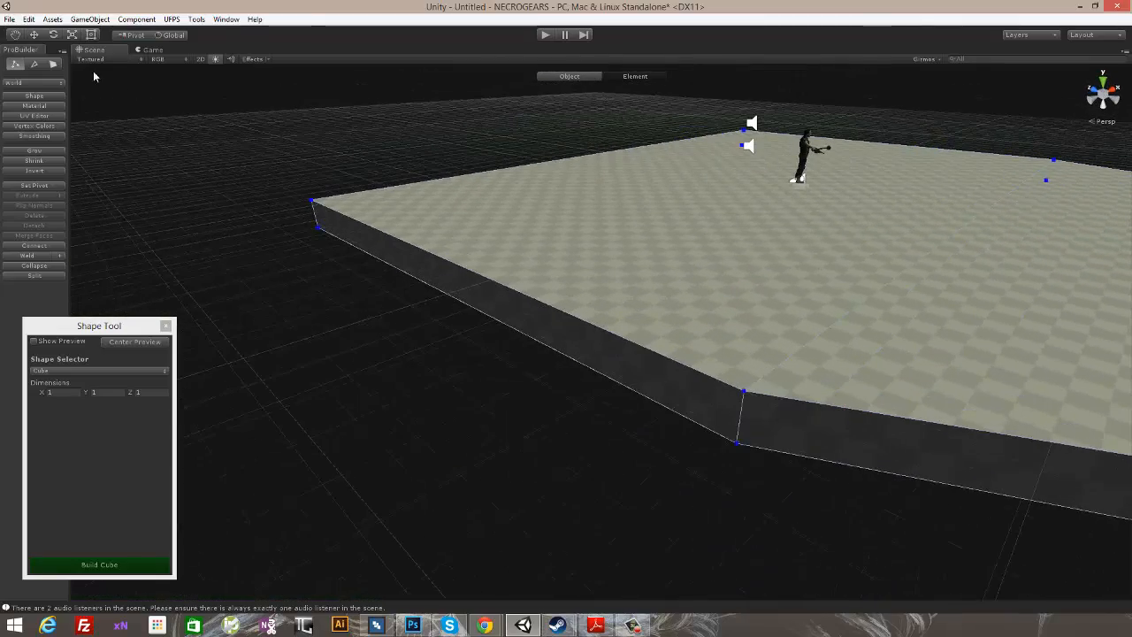
alt+drag(850, 337, 519, 239)
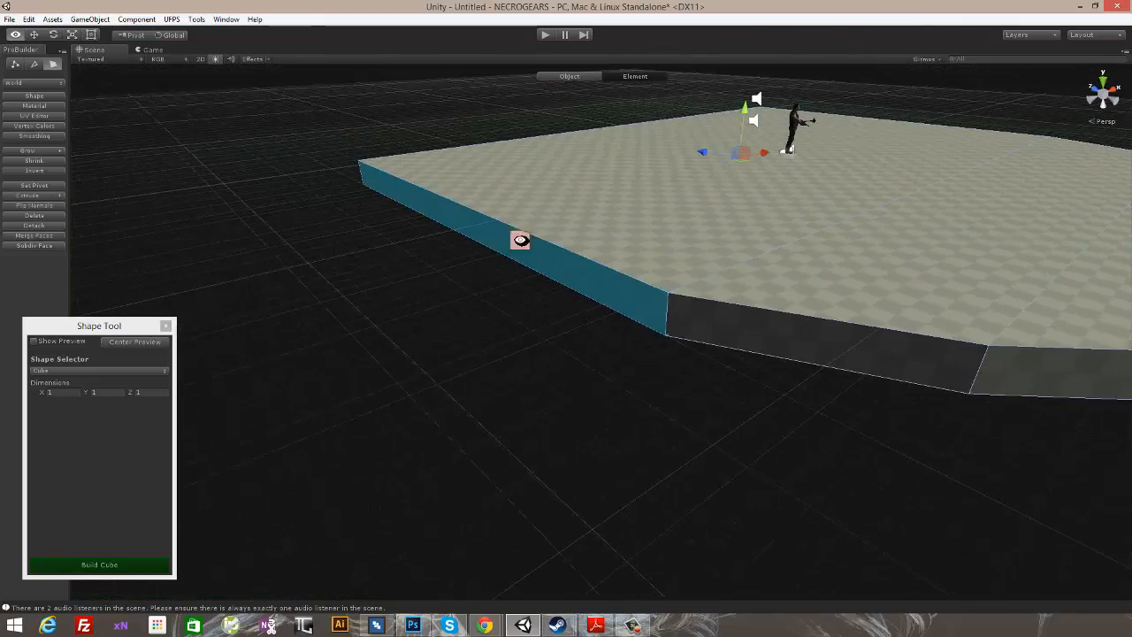
click(34, 195)
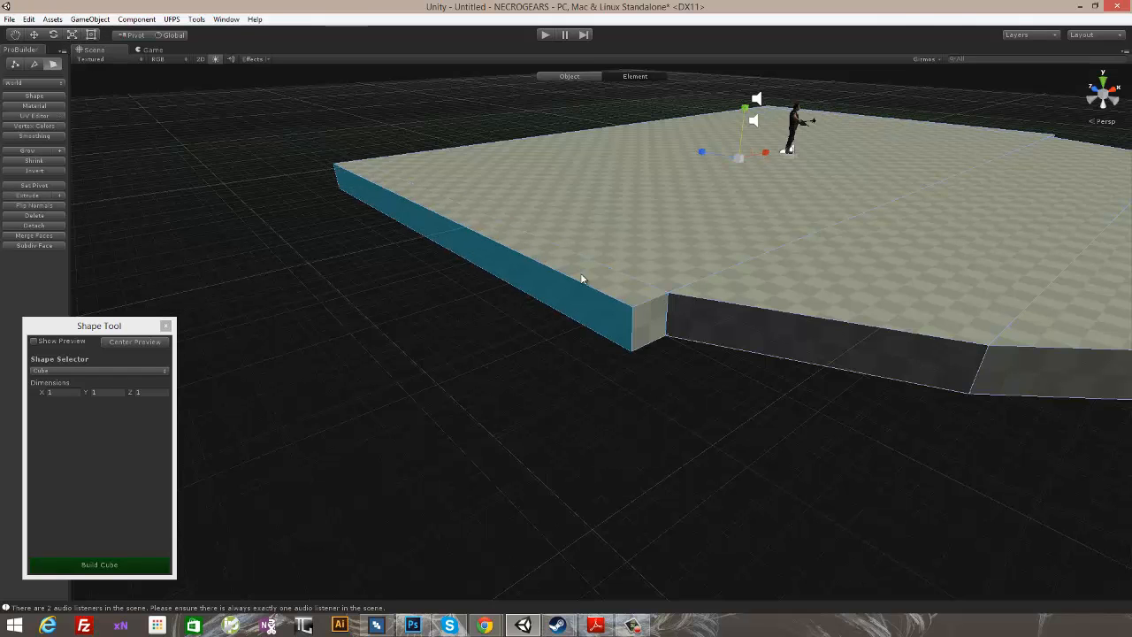
alt+drag(855, 206, 811, 168)
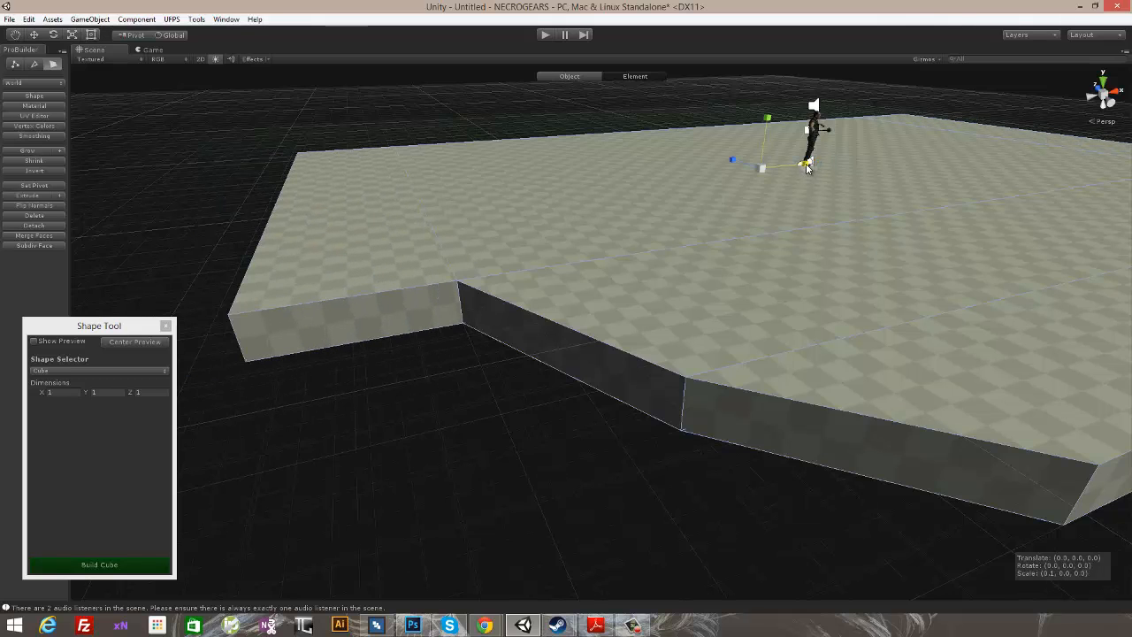
drag(805, 166, 504, 298)
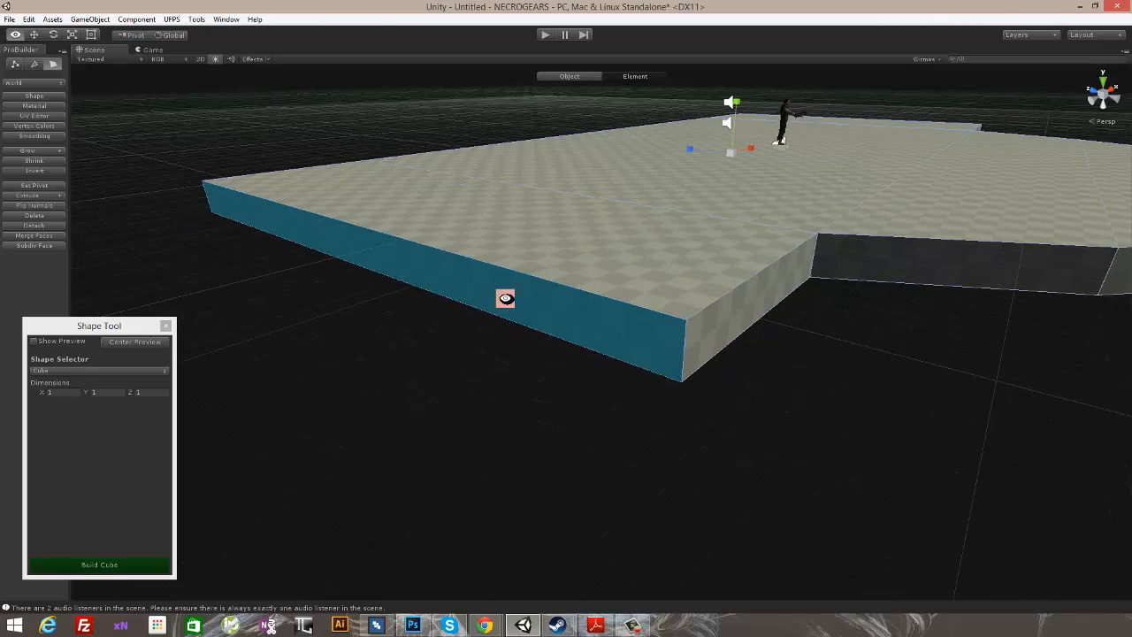
- Scale the outer end face of each wing narrower along Z so that both wings taper
alt+drag(739, 311, 738, 234)
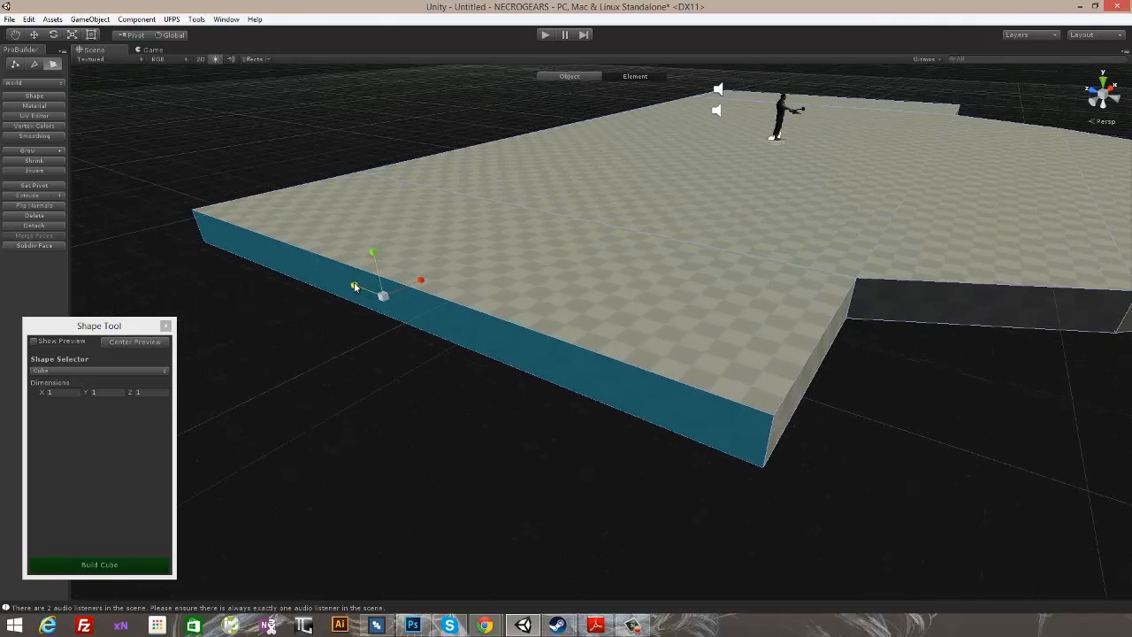
drag(355, 286, 367, 291)
alt+drag(734, 253, 575, 269)
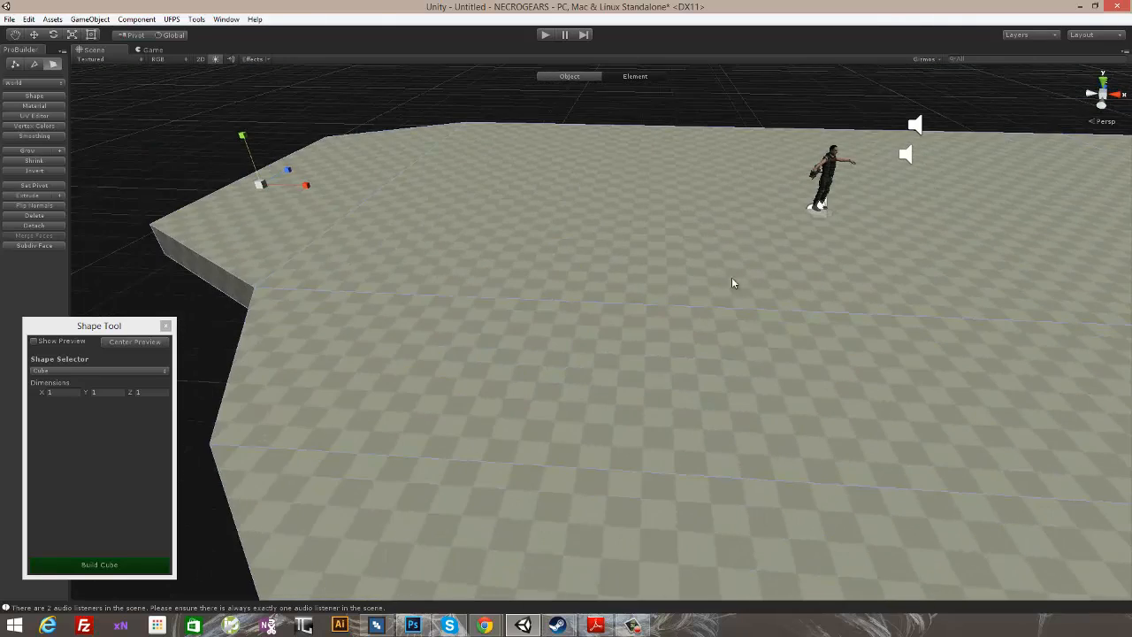
scroll(731, 278, down, 4)
alt+drag(901, 315, 768, 275)
middle_drag(768, 275, 642, 212)
click(642, 234)
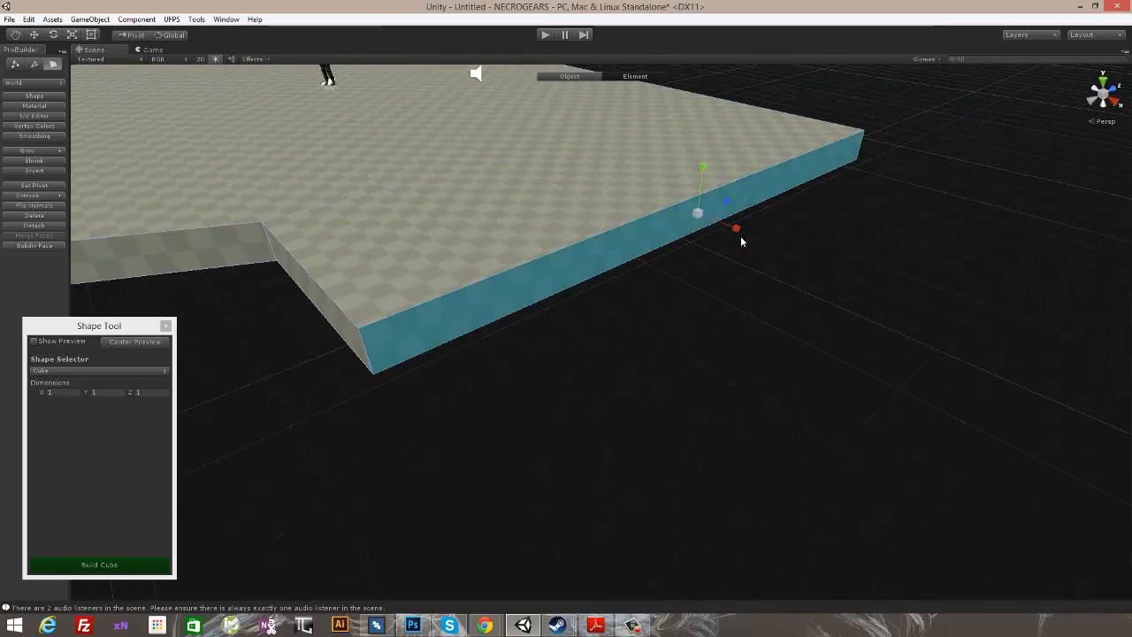
drag(730, 205, 715, 202)
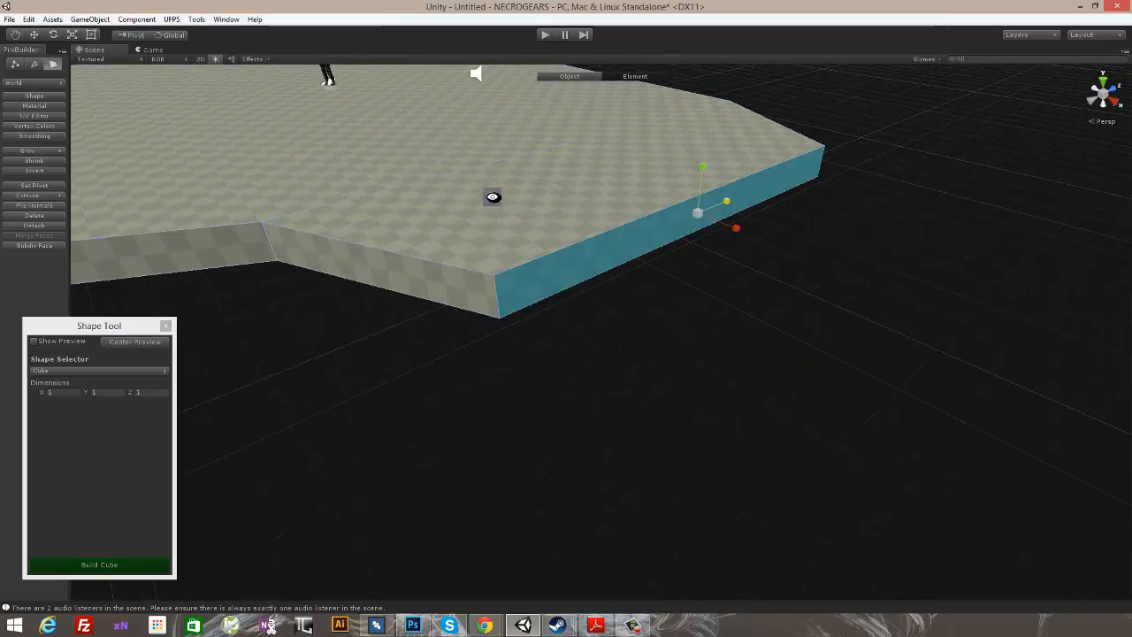
- Move the long side face on the opposite, still straight side of the floor outward along Z
alt+drag(492, 197, 629, 199)
scroll(631, 200, down, 4)
alt+drag(821, 228, 796, 288)
mouse_move(53, 32)
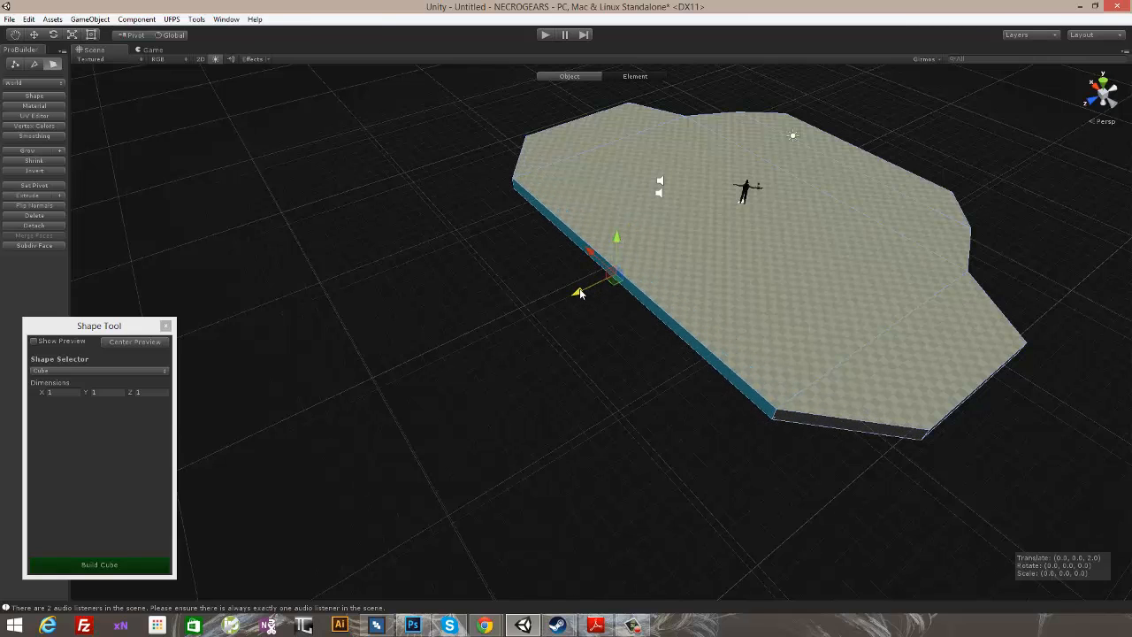
alt+drag(572, 297, 609, 363)
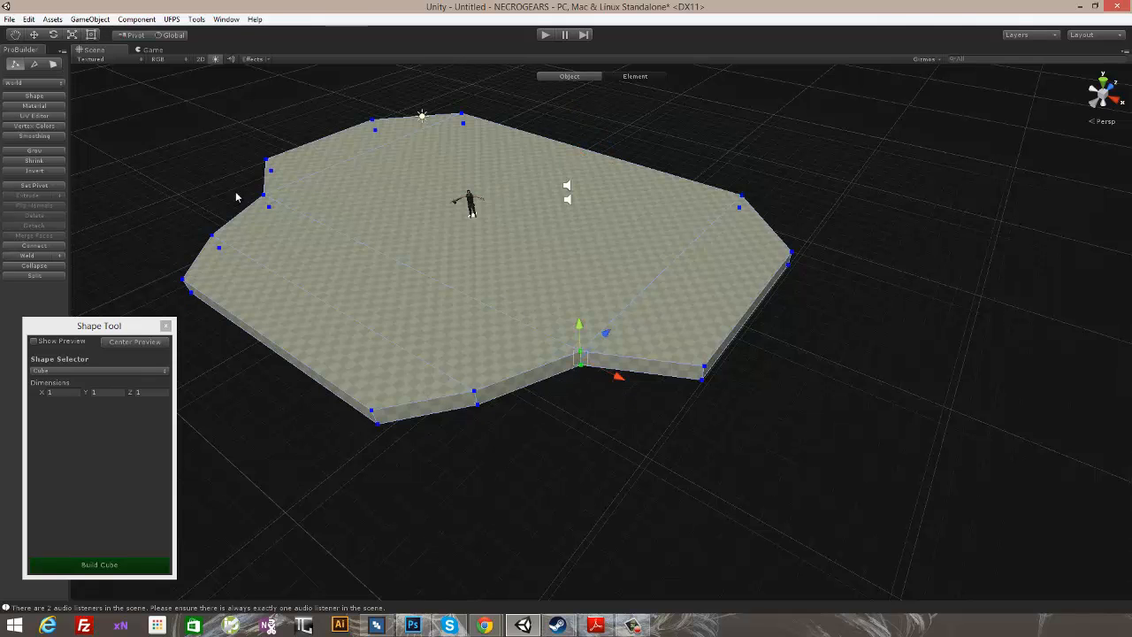
- Select the inner corner vertices of the notches on both sides of the floor together
click(345, 231)
drag(429, 249, 692, 248)
alt+drag(518, 204, 596, 283)
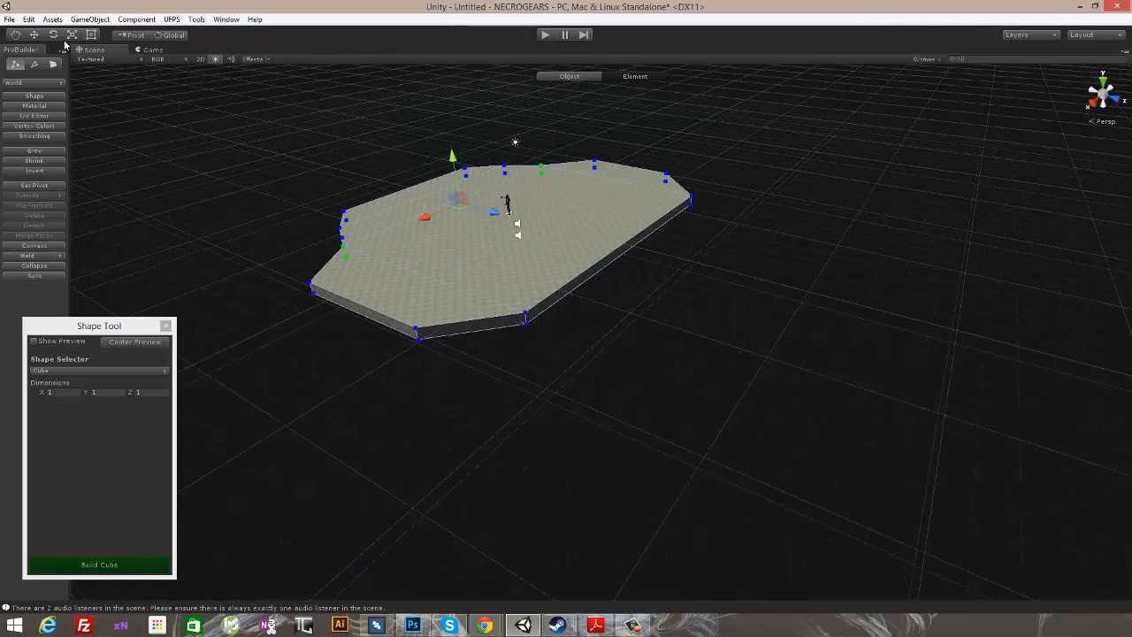
- Extrude the floor's positive Z side face outward by about 11 units, and extrude its outer face once more along Z
alt+drag(560, 318, 649, 311)
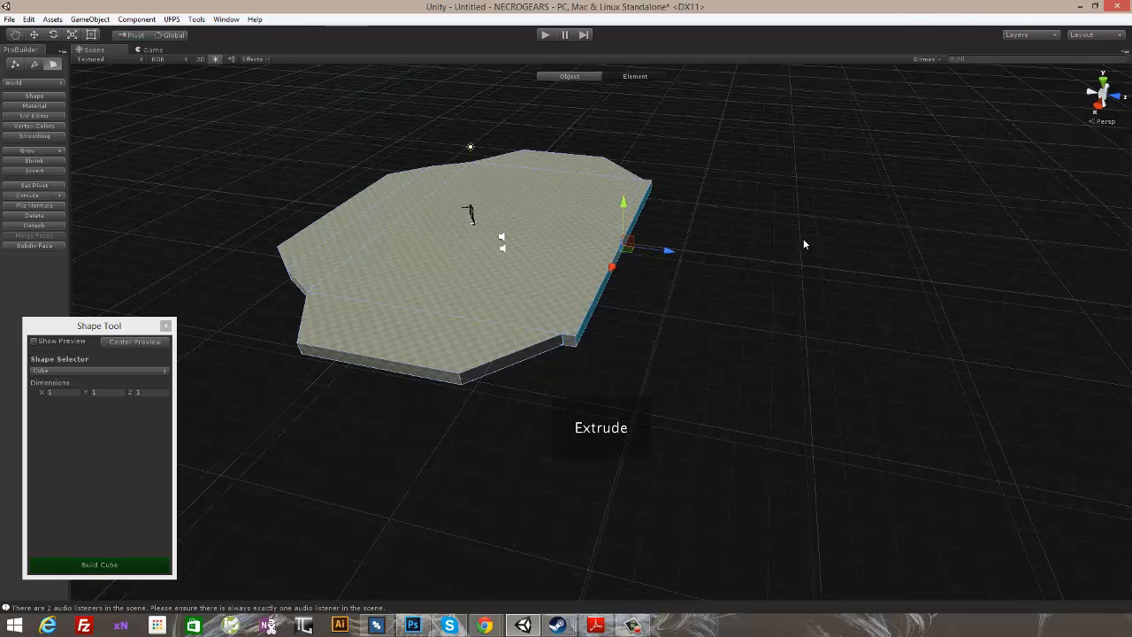
shift+drag(674, 256, 747, 268)
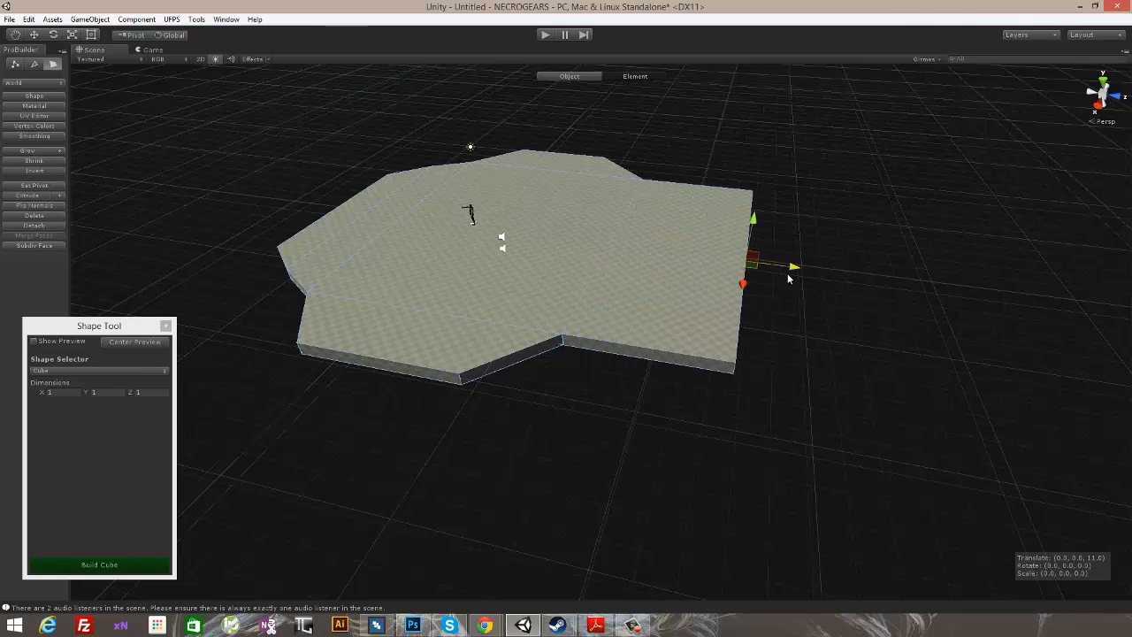
alt+drag(616, 233, 575, 311)
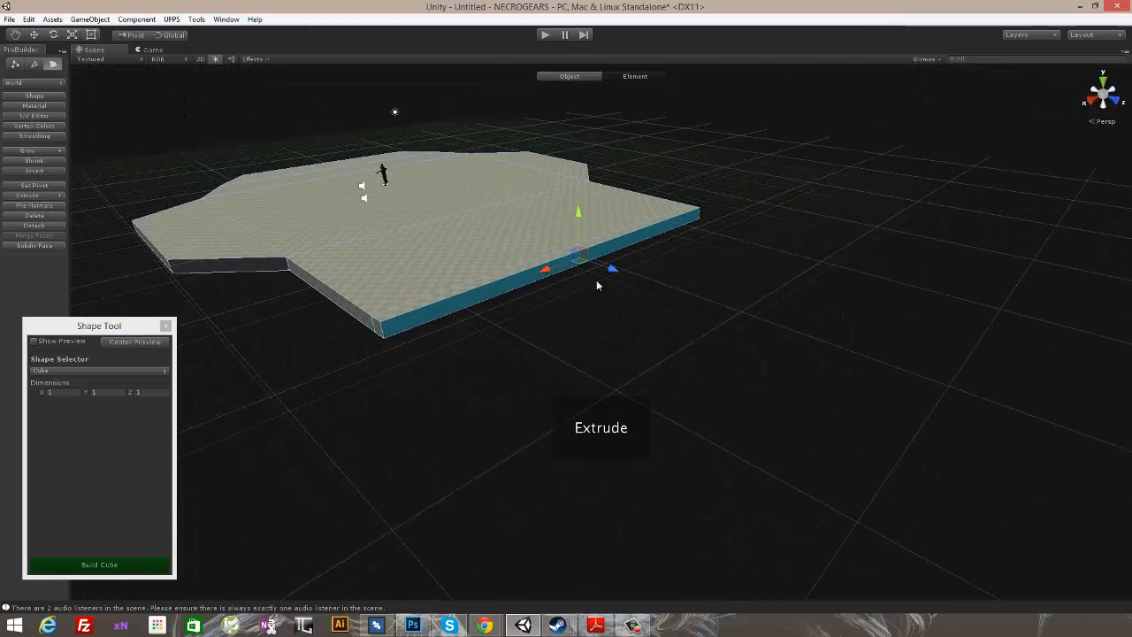
shift+drag(616, 273, 650, 284)
- Scale the outer face of the newest floor section narrower along X to angle its two corners
alt+drag(547, 263, 690, 318)
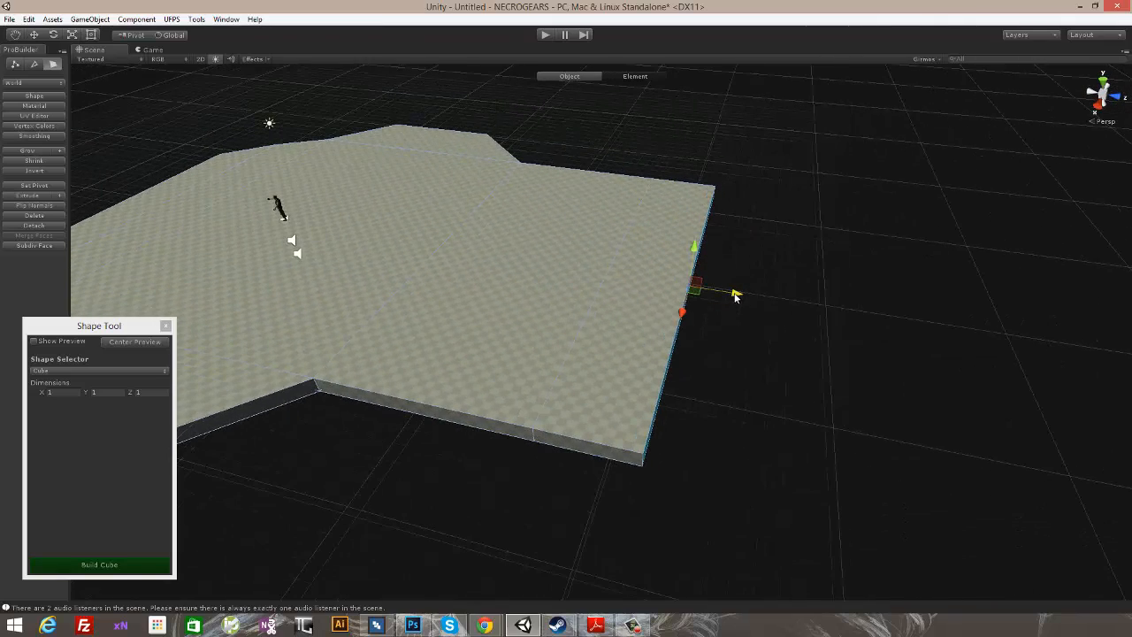
alt+drag(667, 234, 701, 244)
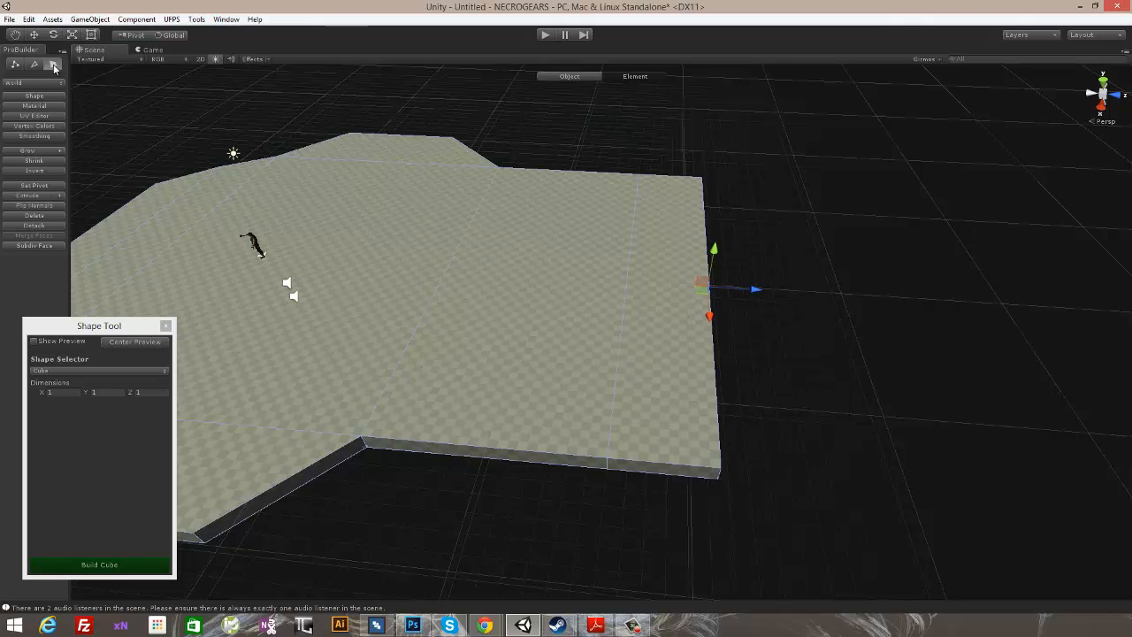
alt+drag(858, 313, 720, 297)
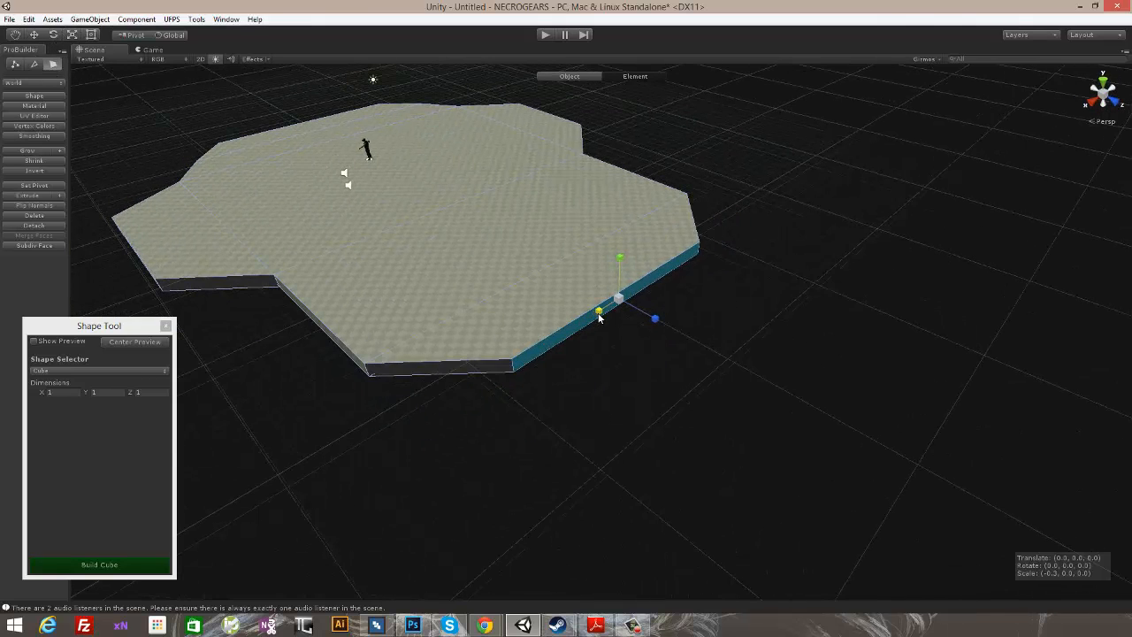
alt+drag(599, 317, 635, 291)
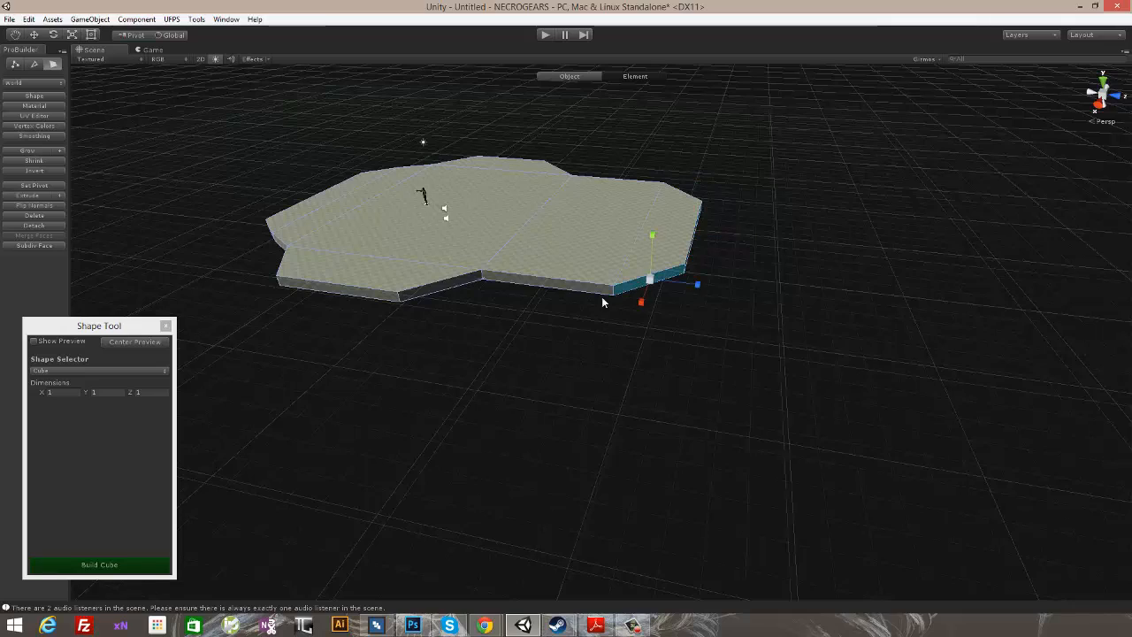
- Extrude all perimeter side faces except the positive Z end face outward by 8, and raise them along Y into sloping walls
shift+click(359, 296)
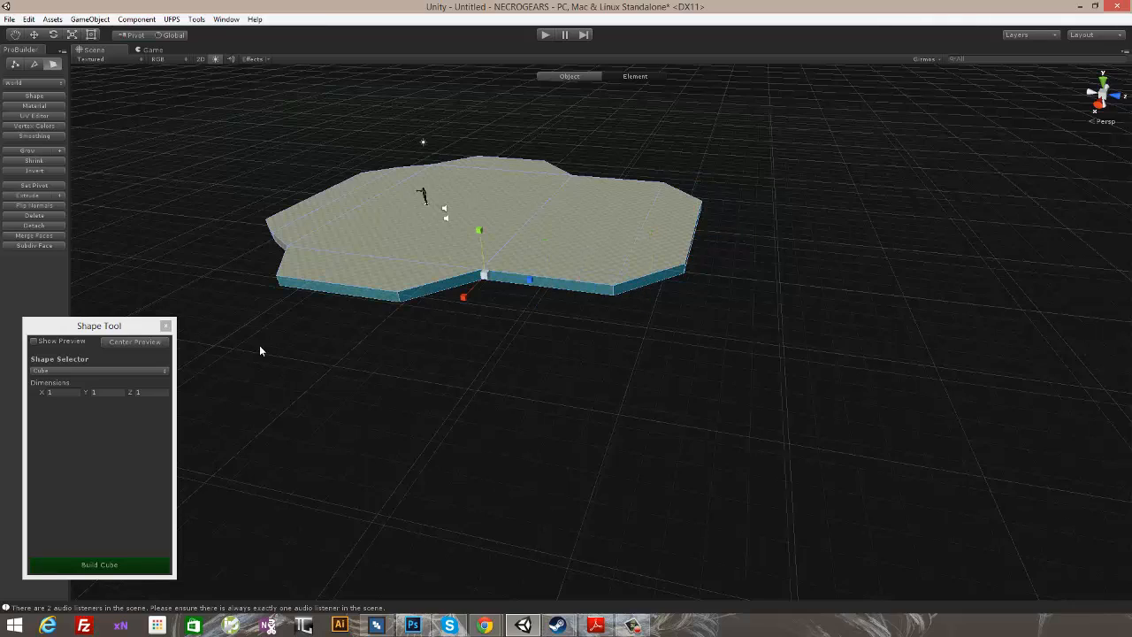
alt+drag(260, 351, 634, 382)
shift+click(611, 371)
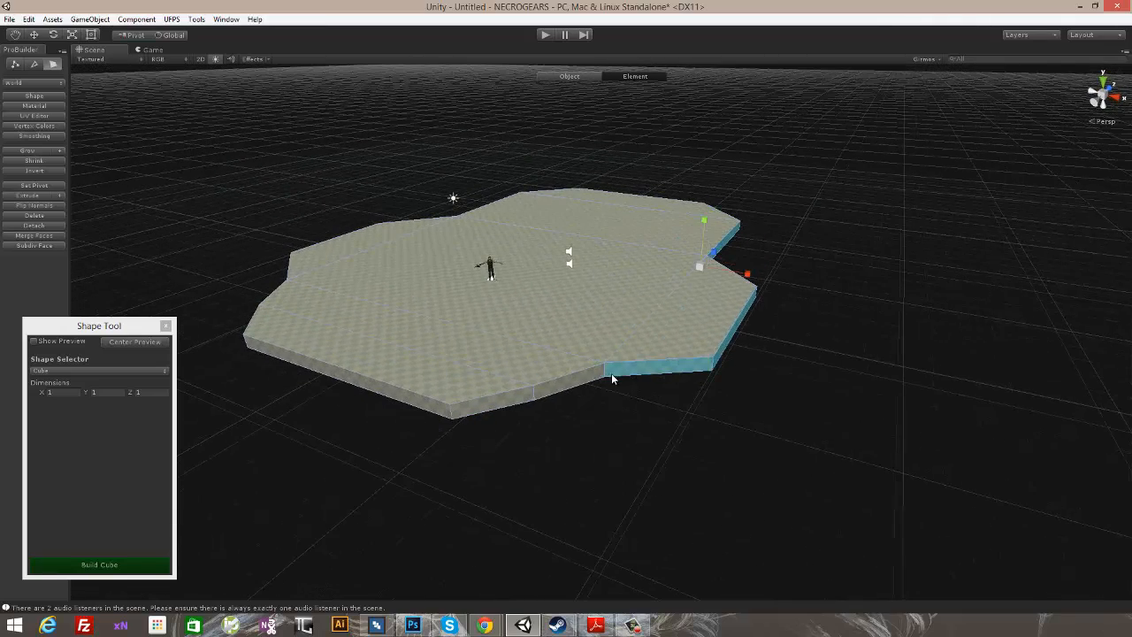
alt+drag(326, 337, 732, 430)
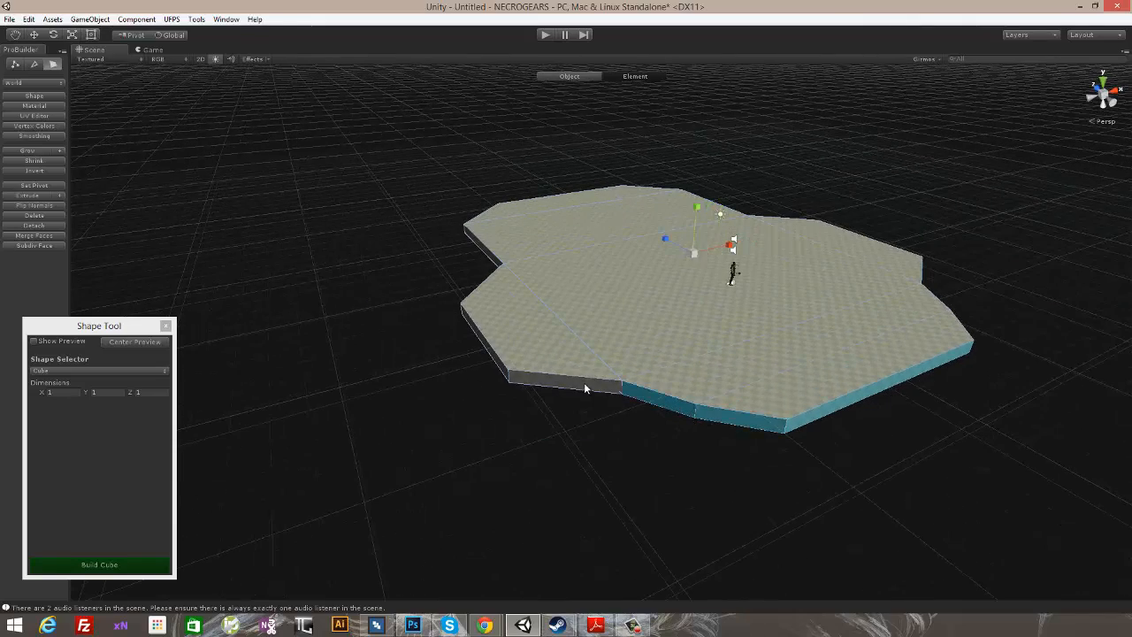
alt+drag(583, 387, 807, 359)
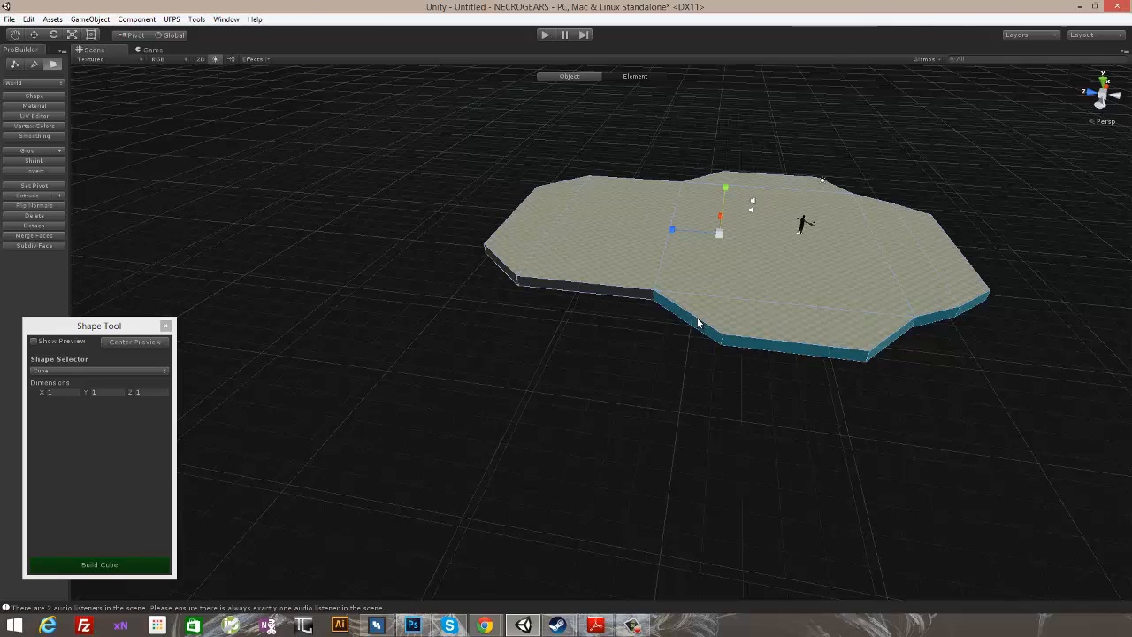
alt+drag(604, 298, 708, 363)
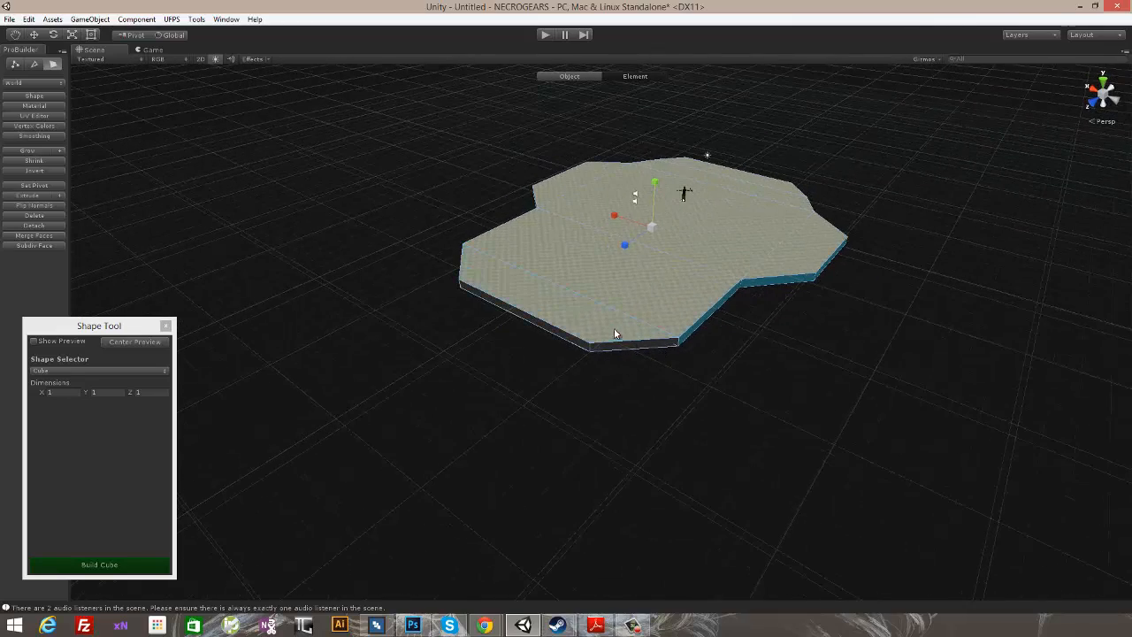
alt+drag(642, 351, 523, 239)
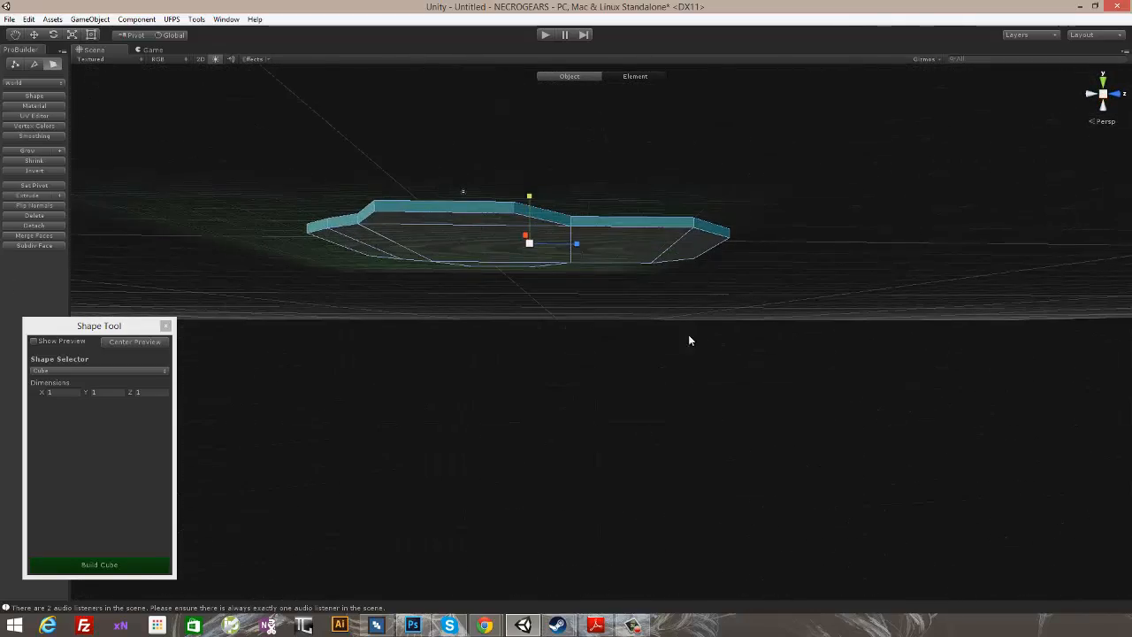
alt+drag(689, 341, 287, 300)
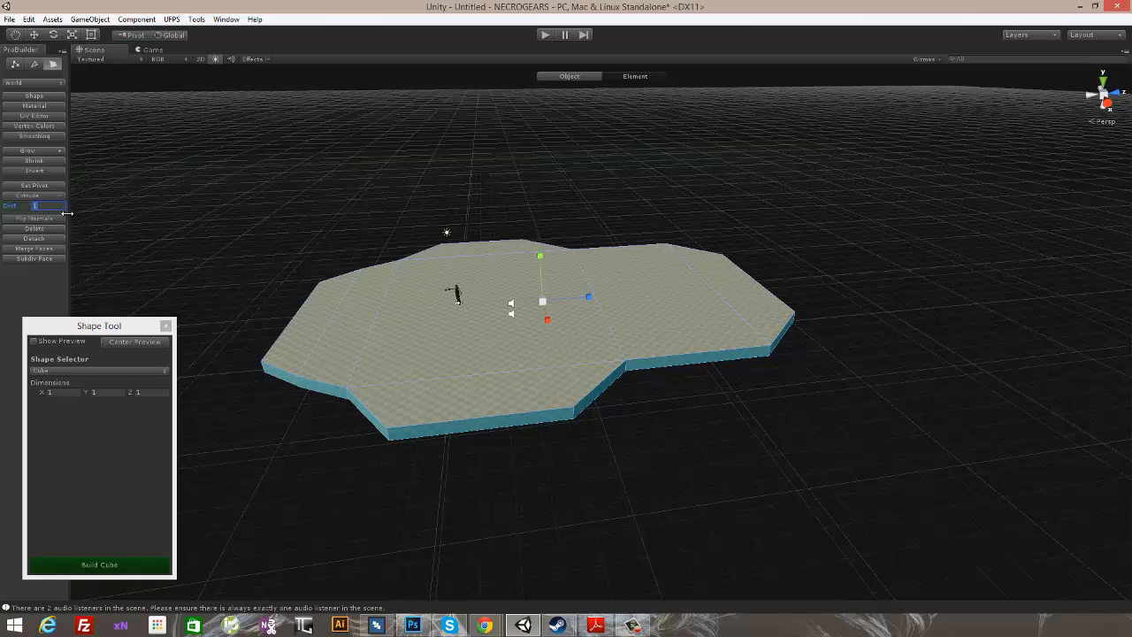
click(16, 196)
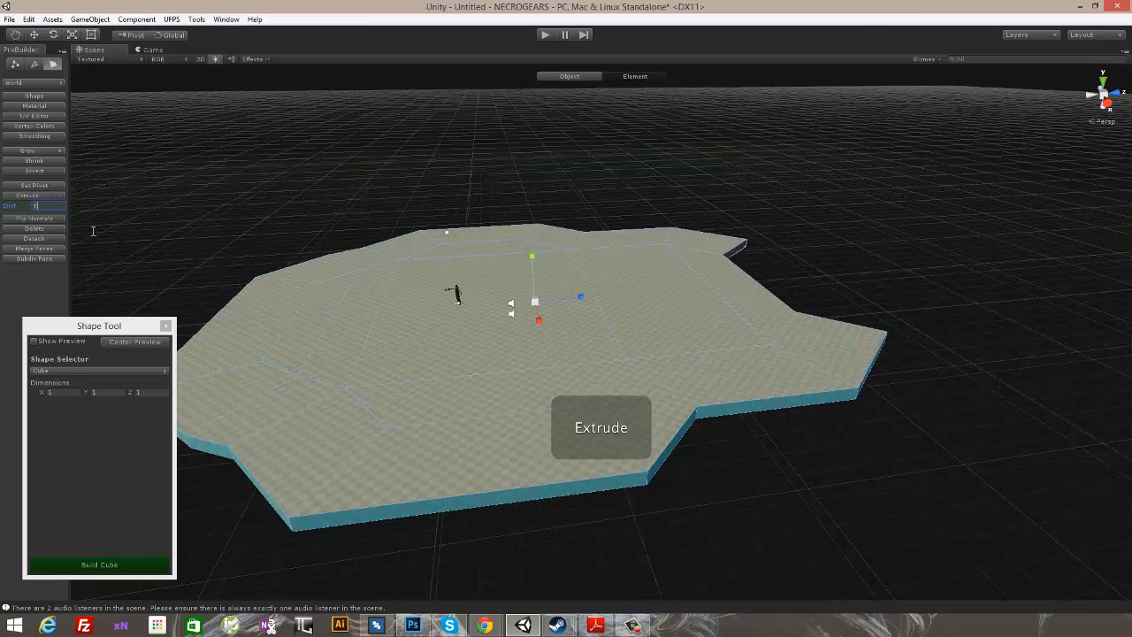
alt+drag(783, 273, 480, 93)
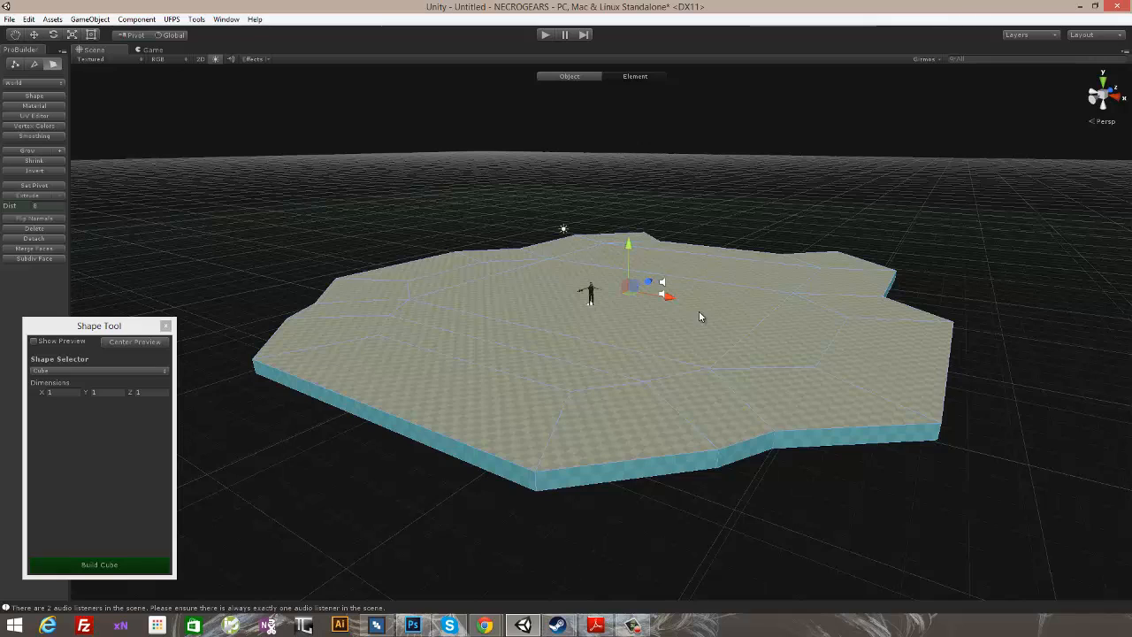
drag(626, 247, 629, 187)
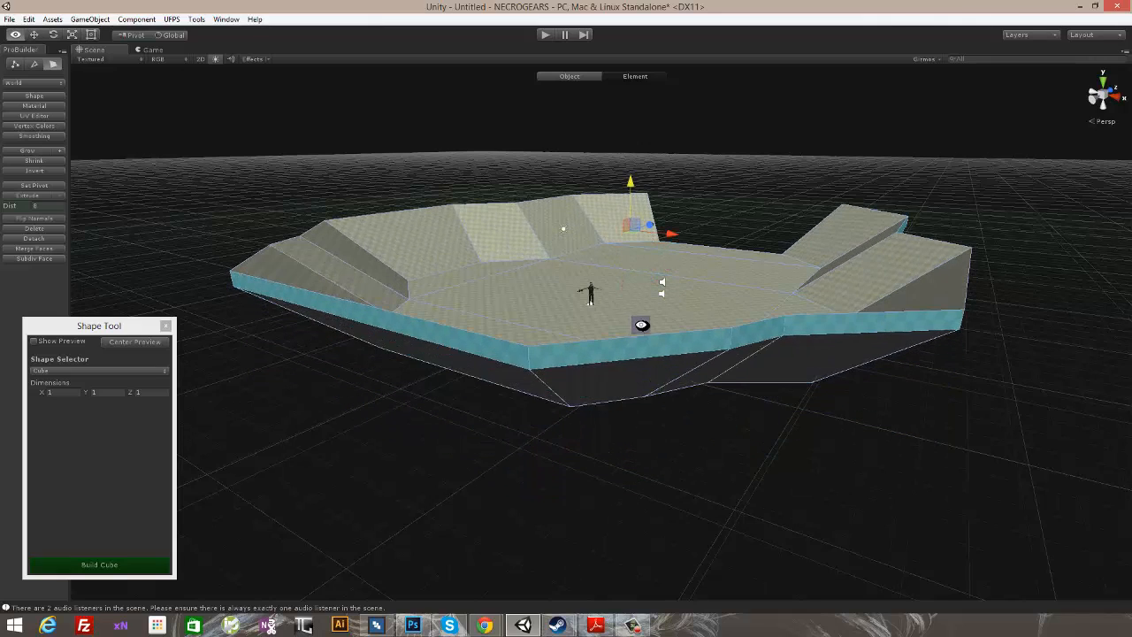
- Extrude the selected outer wall faces outward again and raise the new ring along Y
alt+drag(641, 324, 776, 348)
drag(631, 216, 721, 374)
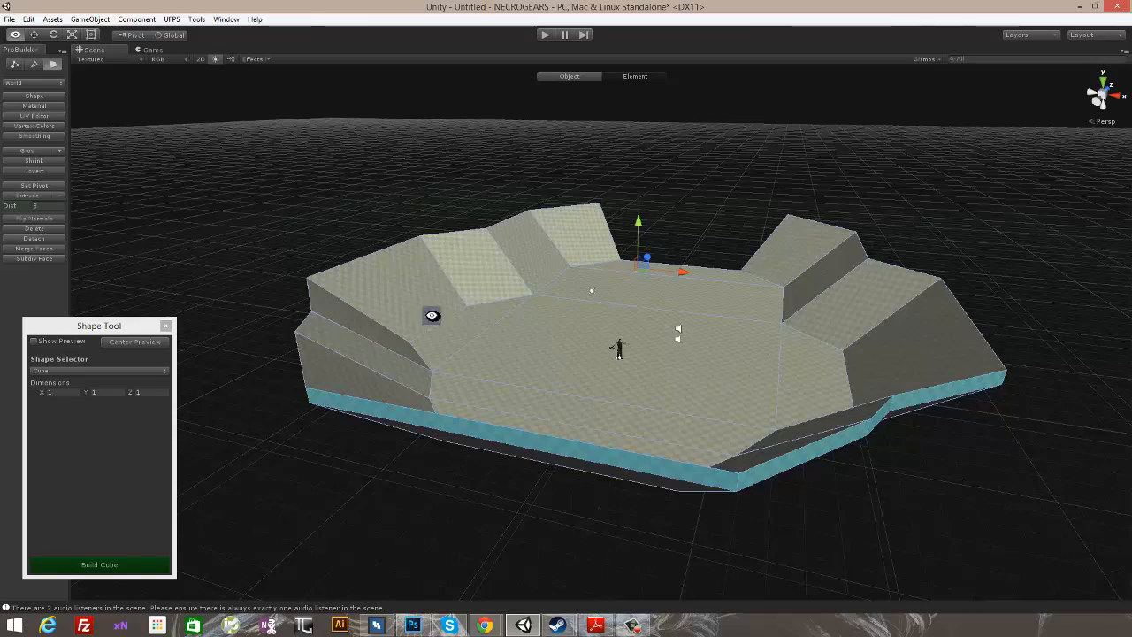
alt+drag(432, 315, 554, 299)
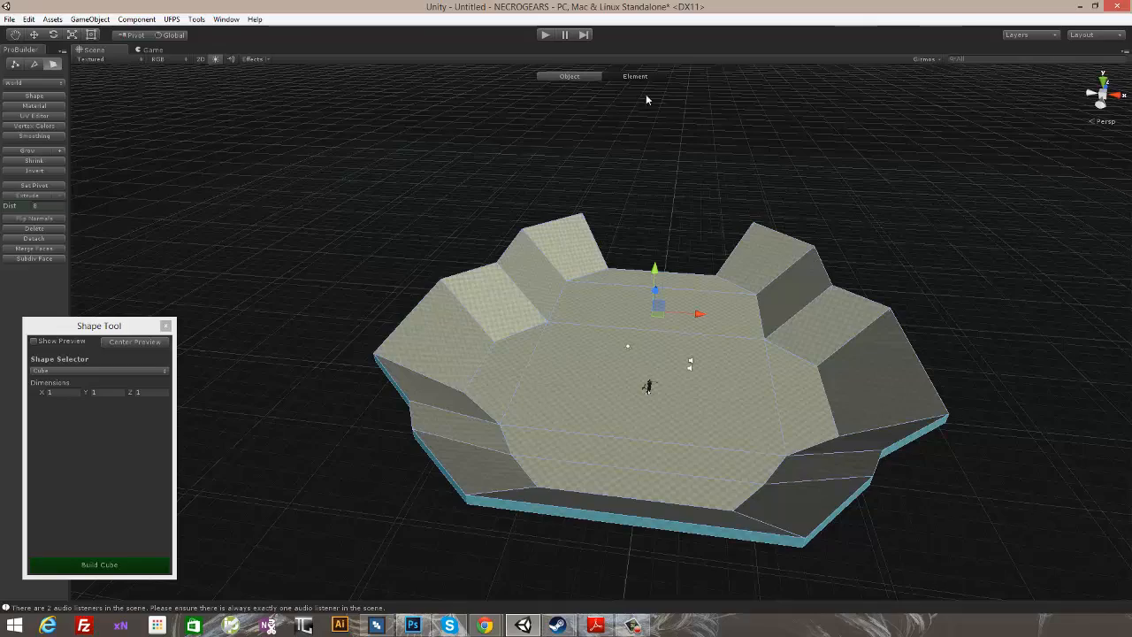
alt+drag(934, 270, 866, 299)
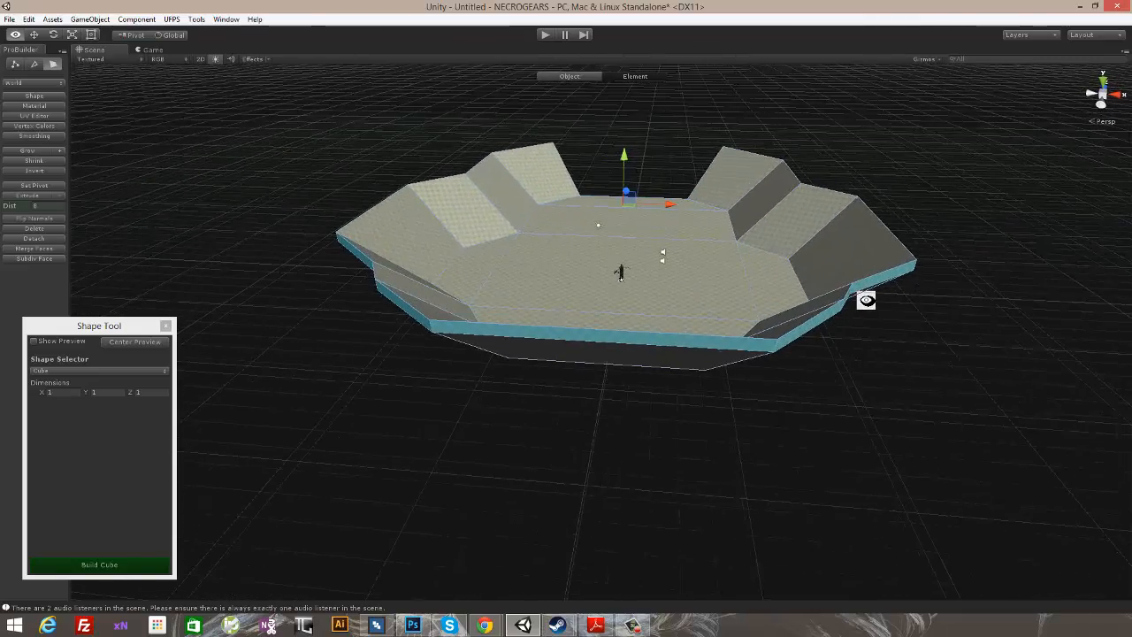
click(34, 197)
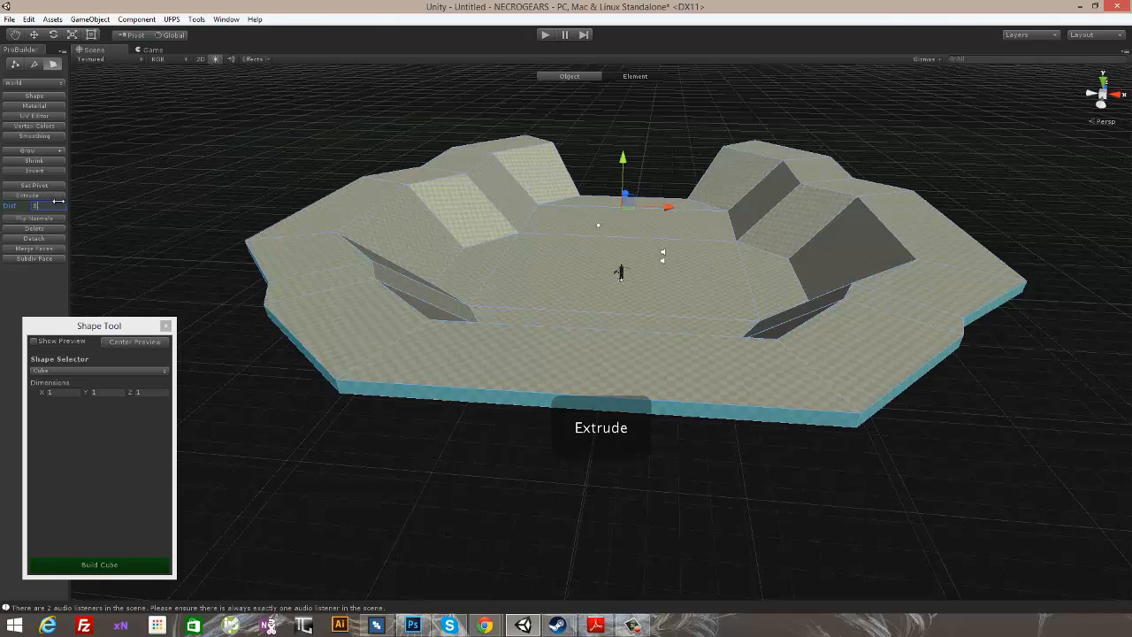
alt+drag(693, 253, 628, 245)
drag(598, 157, 607, 131)
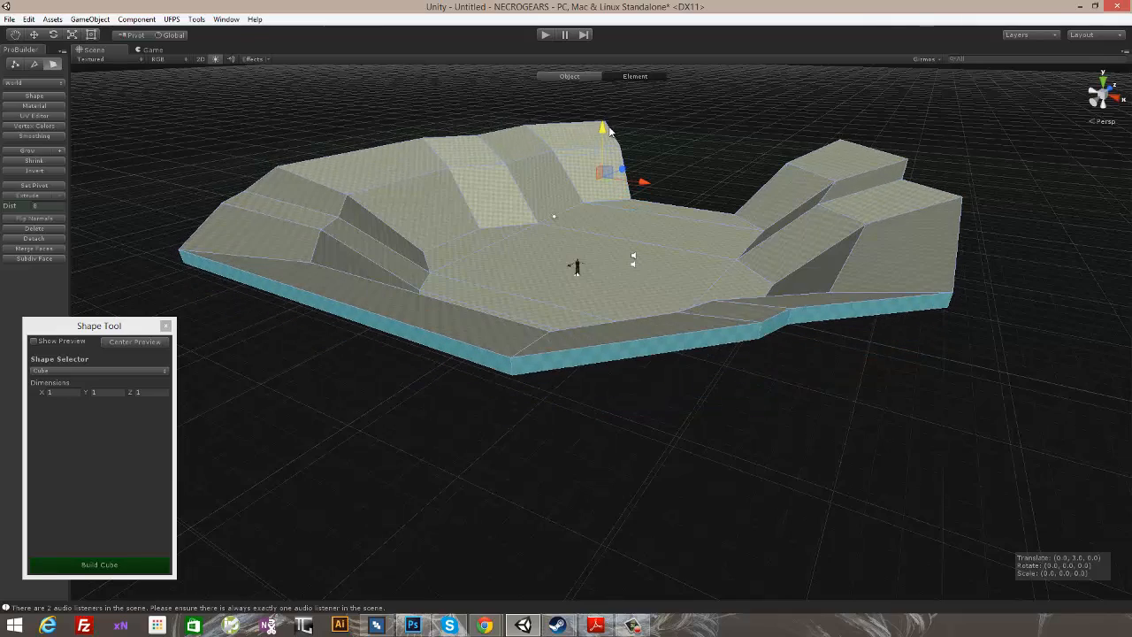
- Add a third extruded ring around the arena wall and raise it slightly along Y
alt+drag(747, 188, 636, 222)
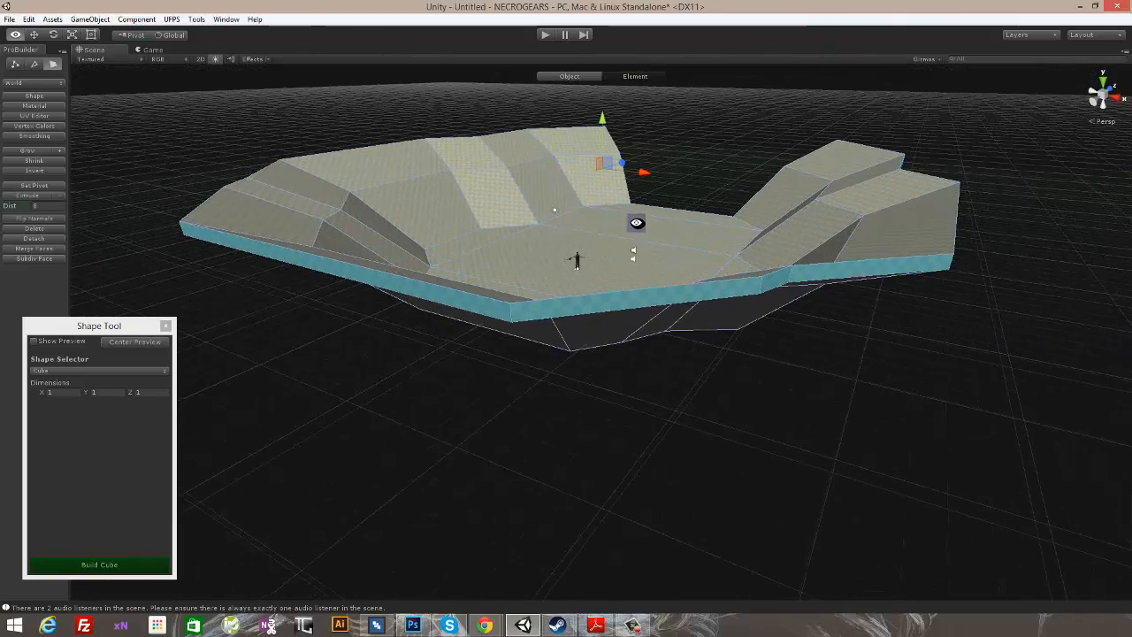
click(26, 196)
drag(599, 123, 598, 104)
- Scale the outer faces of the newest wall ring narrower along X
alt+drag(580, 158, 631, 209)
alt+scroll(631, 213, down, 5)
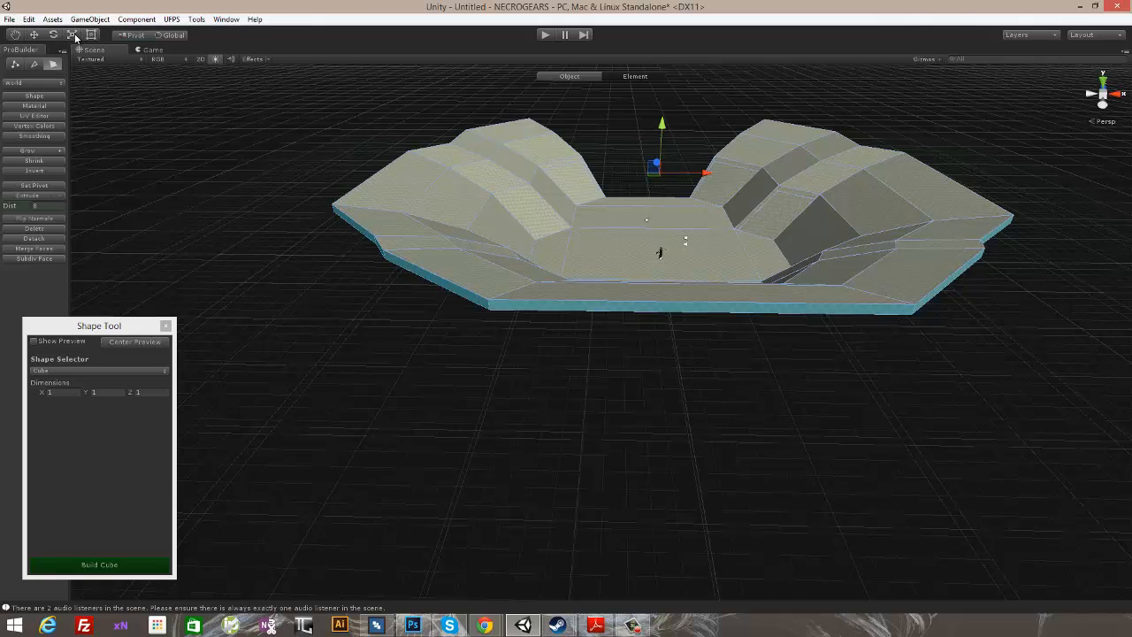
drag(707, 177, 700, 177)
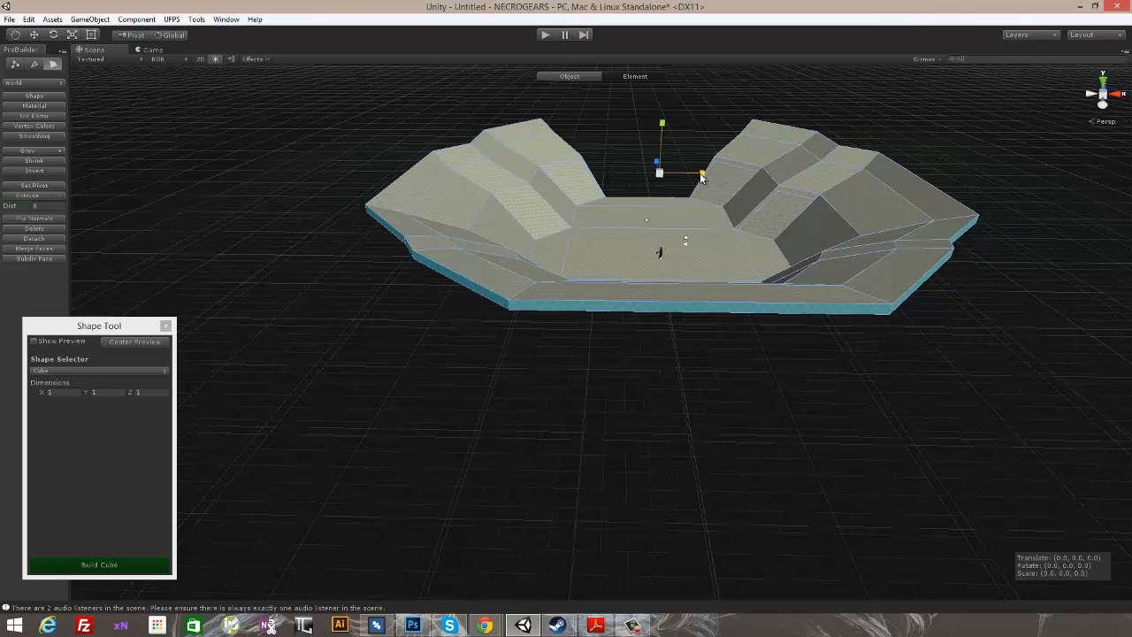
- Extrude the outer rim faces outward twice more, lowering them along Y so the terrain slopes down outside the arena
alt+drag(771, 223, 739, 214)
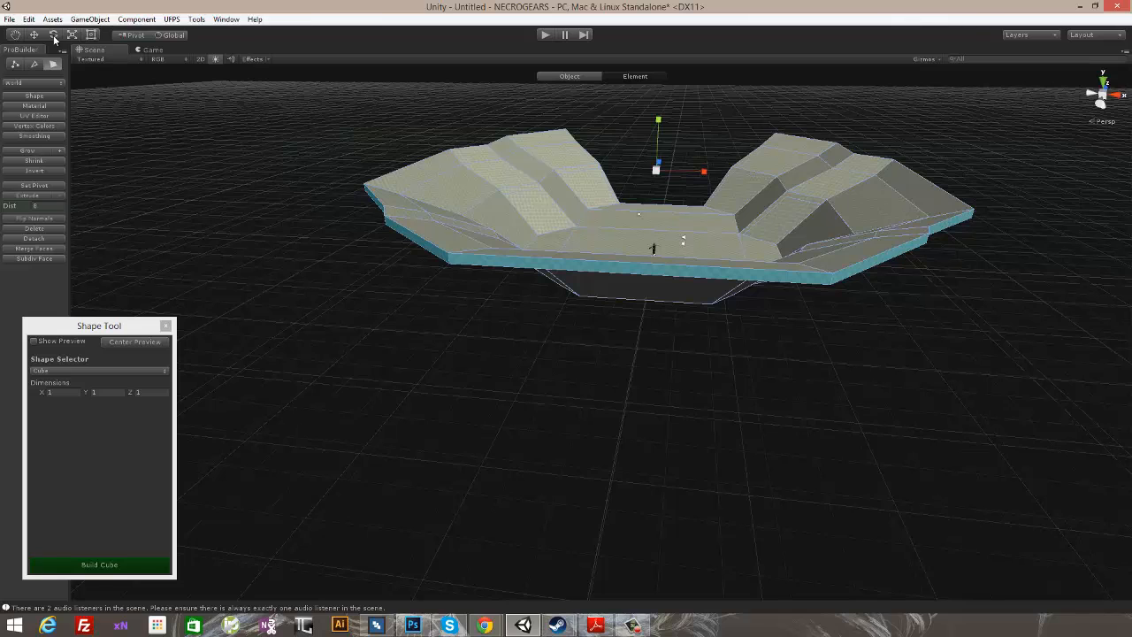
drag(657, 118, 656, 140)
click(26, 195)
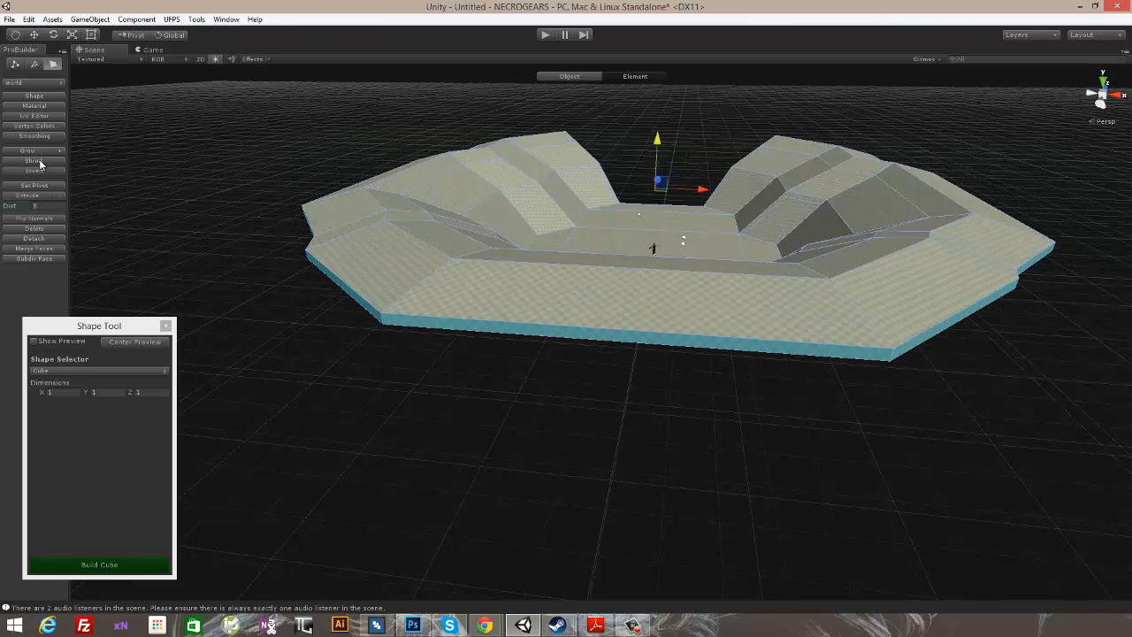
click(29, 195)
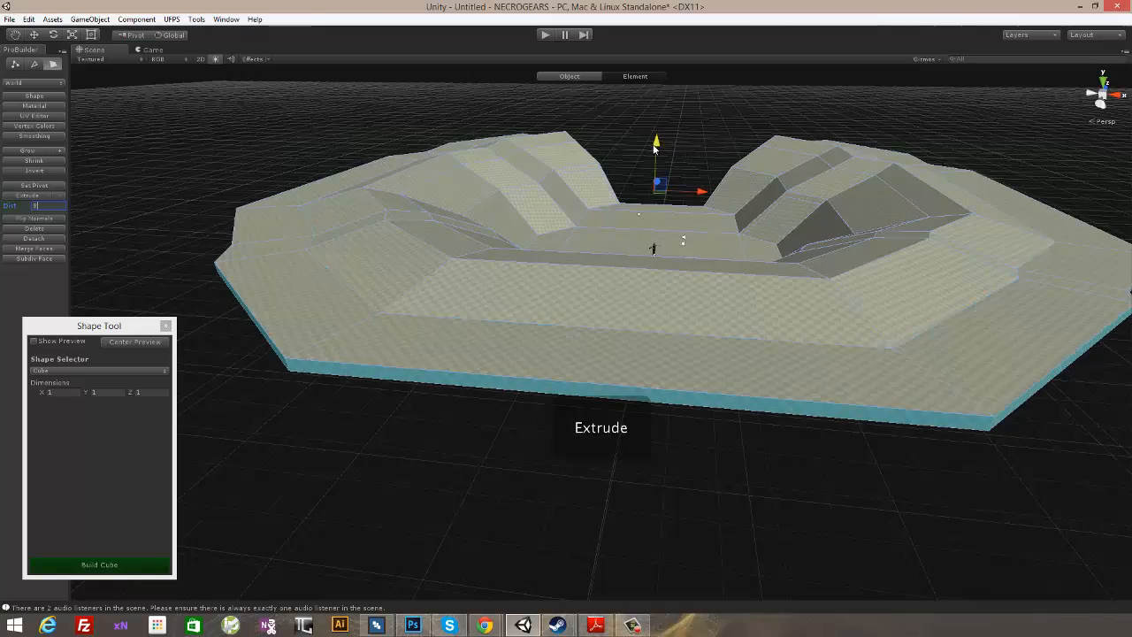
drag(655, 148, 658, 190)
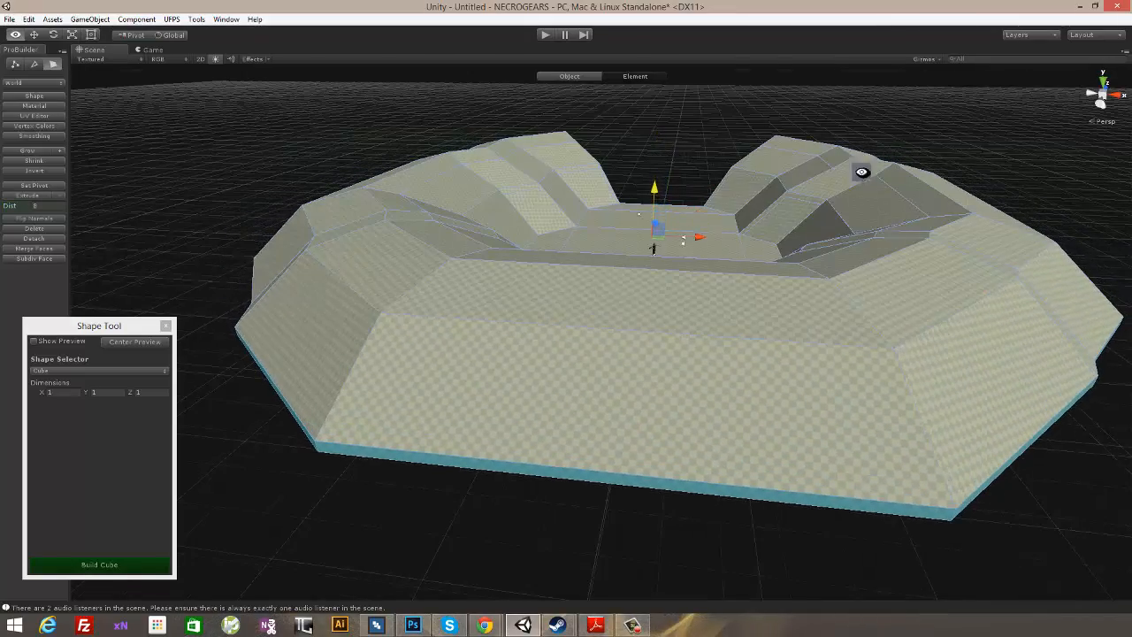
- Delete the selected outermost side faces around the rim
alt+drag(862, 171, 776, 221)
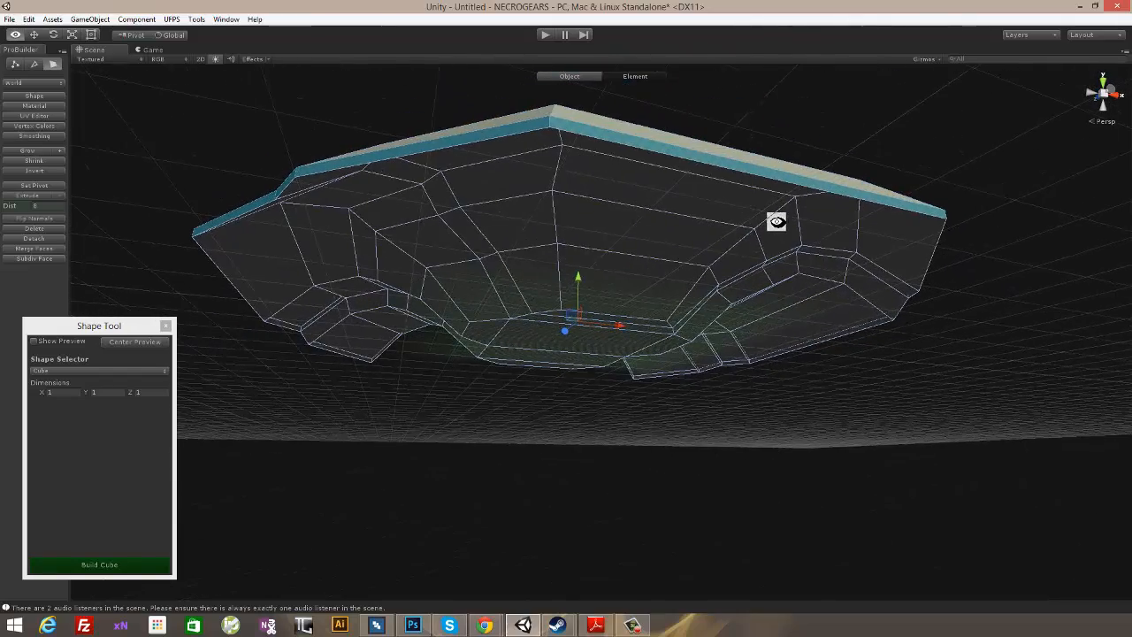
click(36, 228)
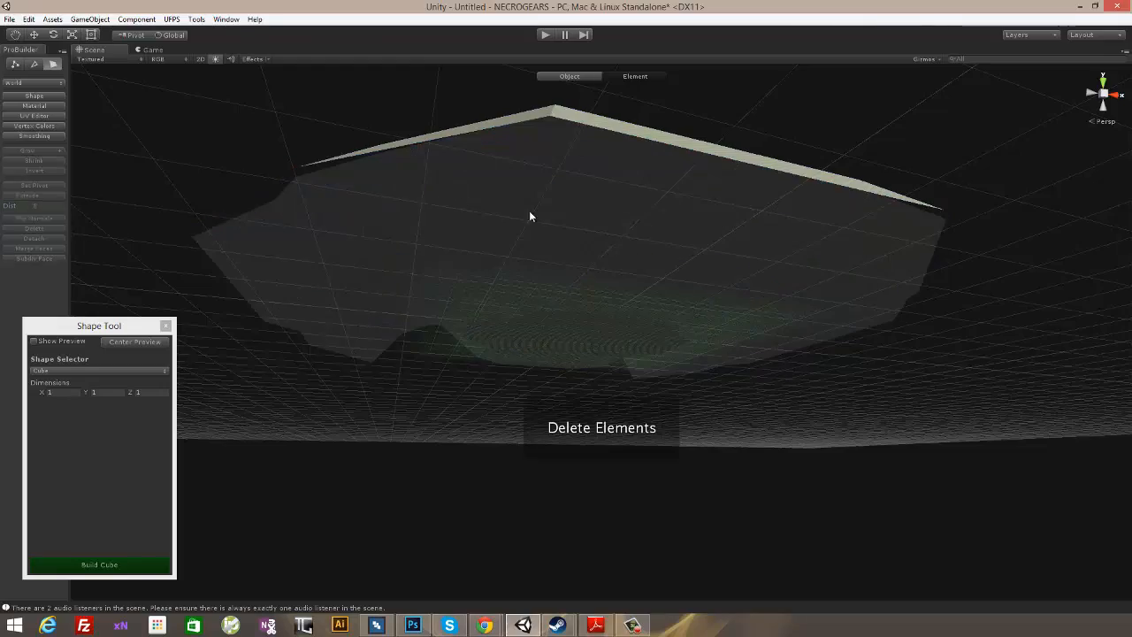
- Select the faces on the underside of the whole arena mesh from below and delete them
click(646, 239)
alt+drag(646, 239, 796, 195)
click(415, 112)
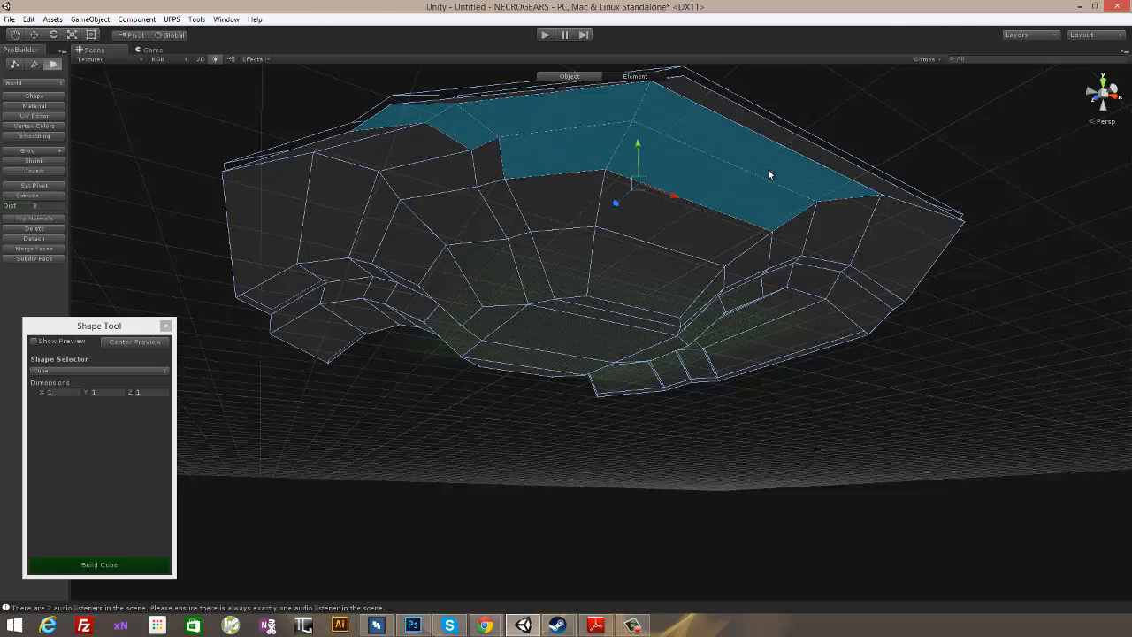
alt+drag(767, 174, 830, 182)
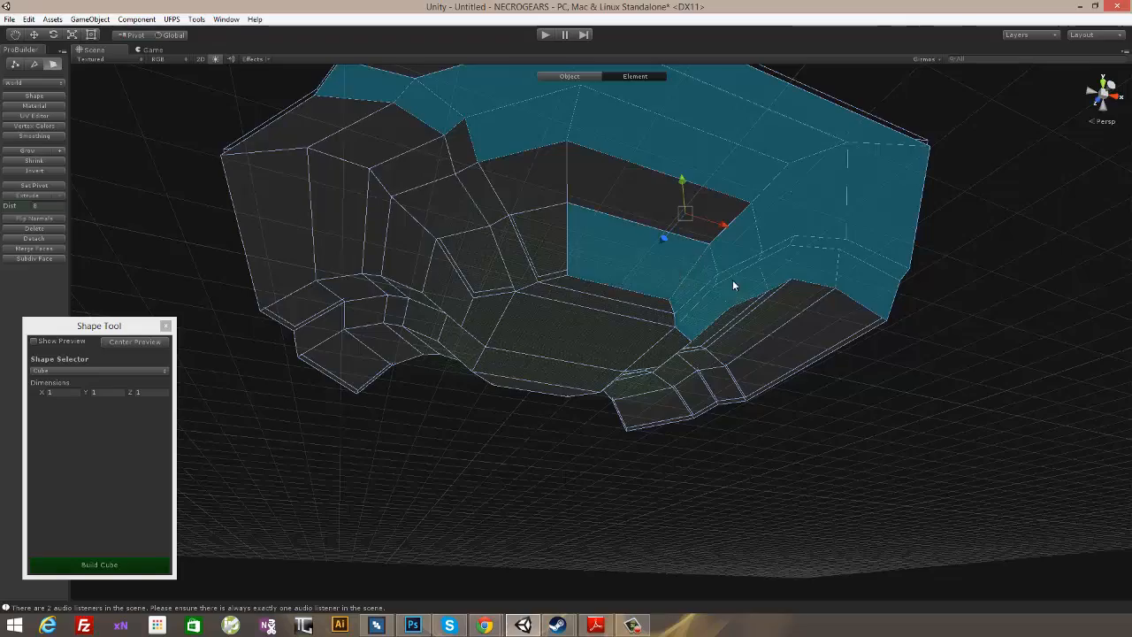
alt+drag(732, 285, 674, 231)
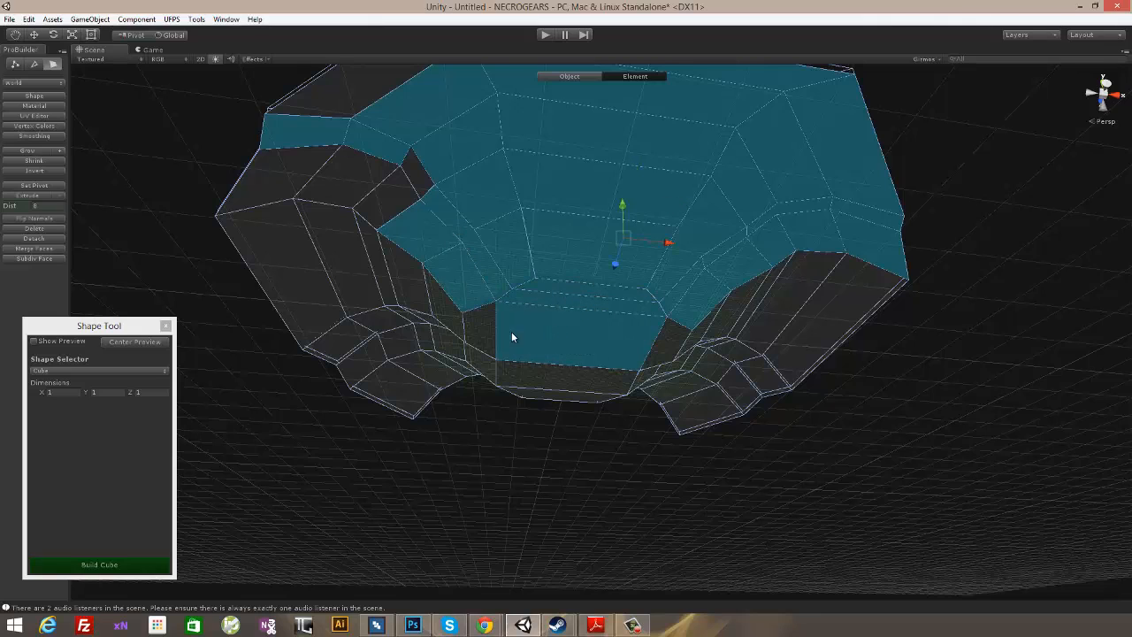
mouse_move(688, 347)
alt+mouse_down()
mouse_move(786, 300)
mouse_move(674, 334)
alt+mouse_up()
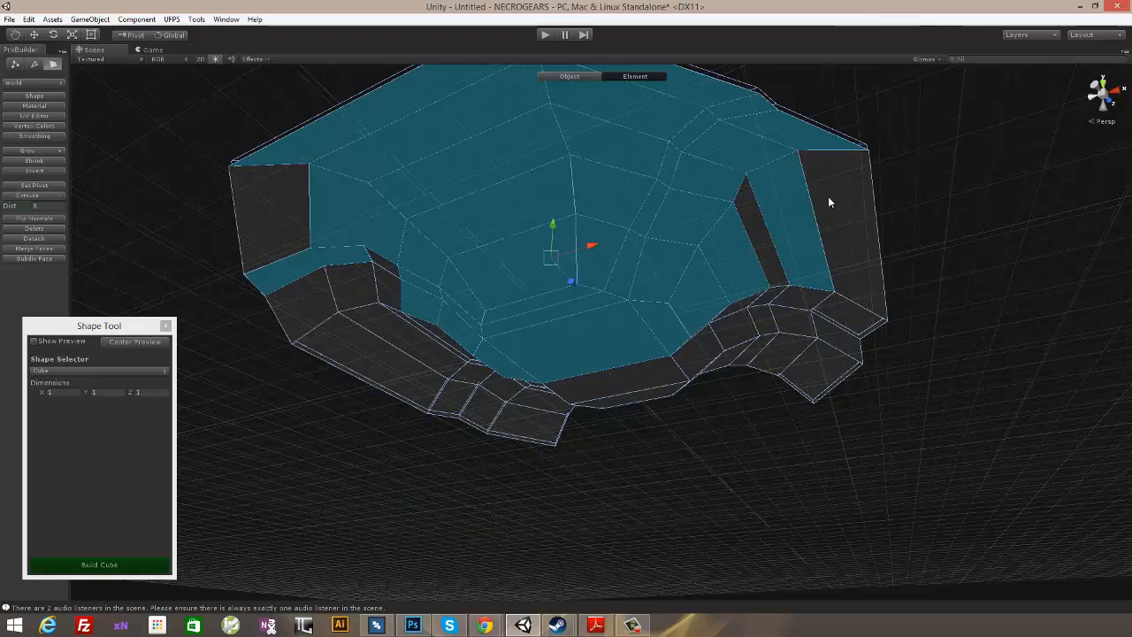
alt+drag(871, 198, 662, 196)
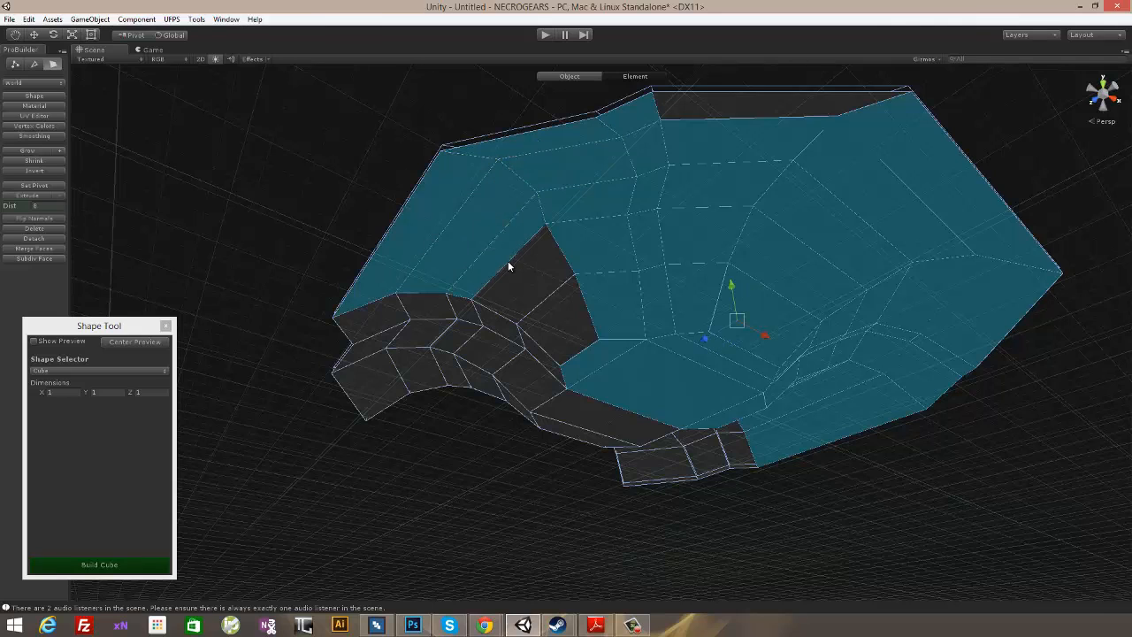
shift+click(536, 356)
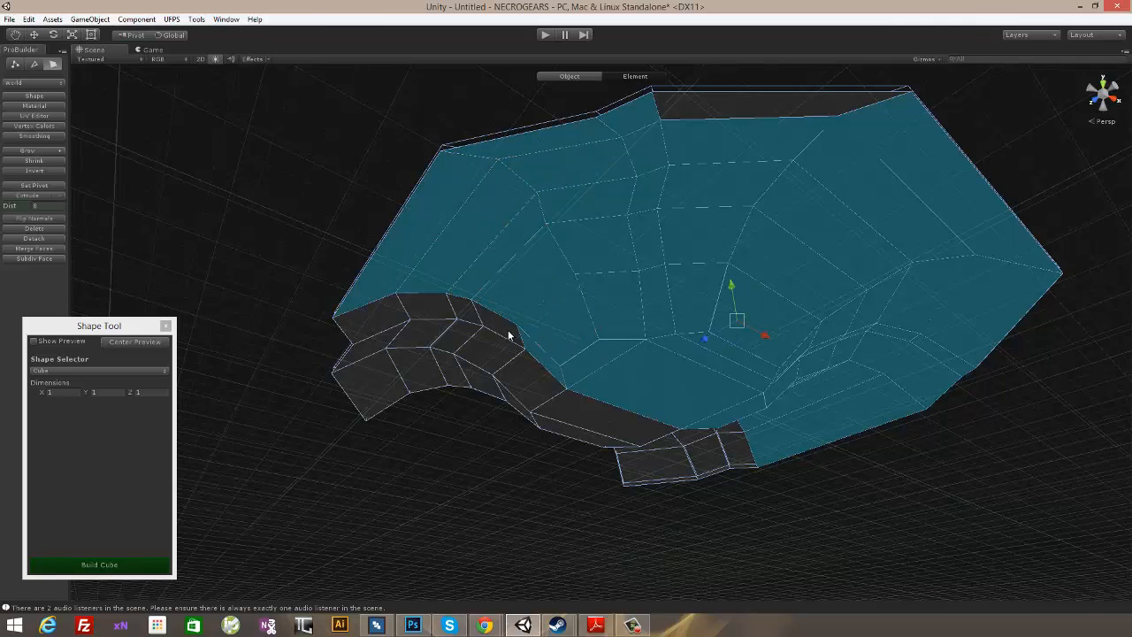
shift+click(505, 330)
shift+click(498, 350)
alt+drag(586, 422, 784, 311)
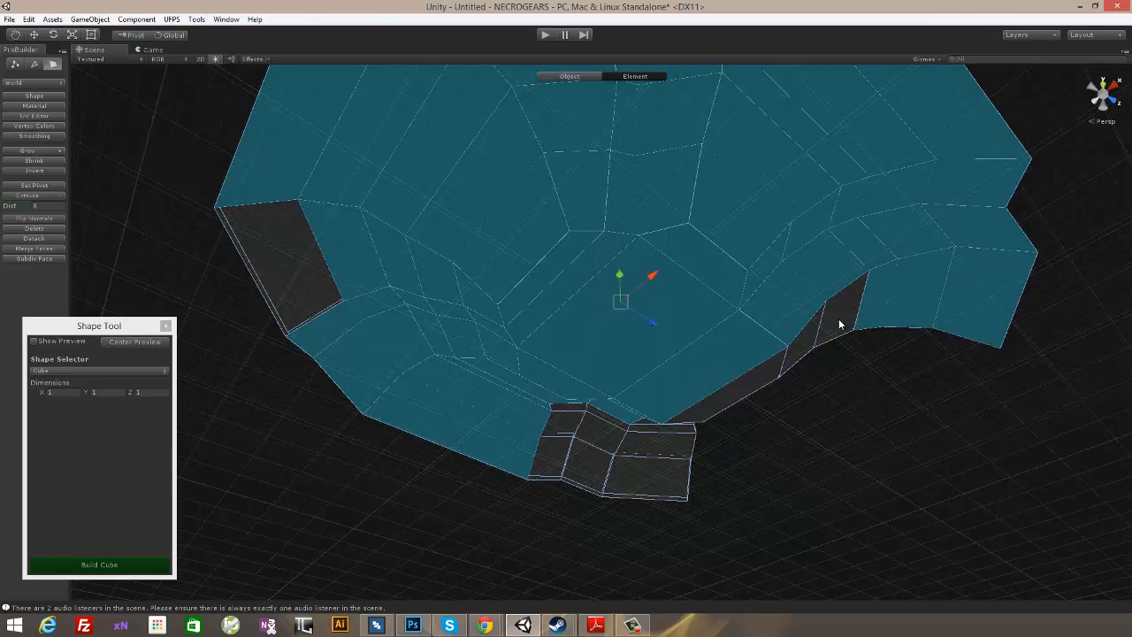
alt+drag(666, 433, 742, 310)
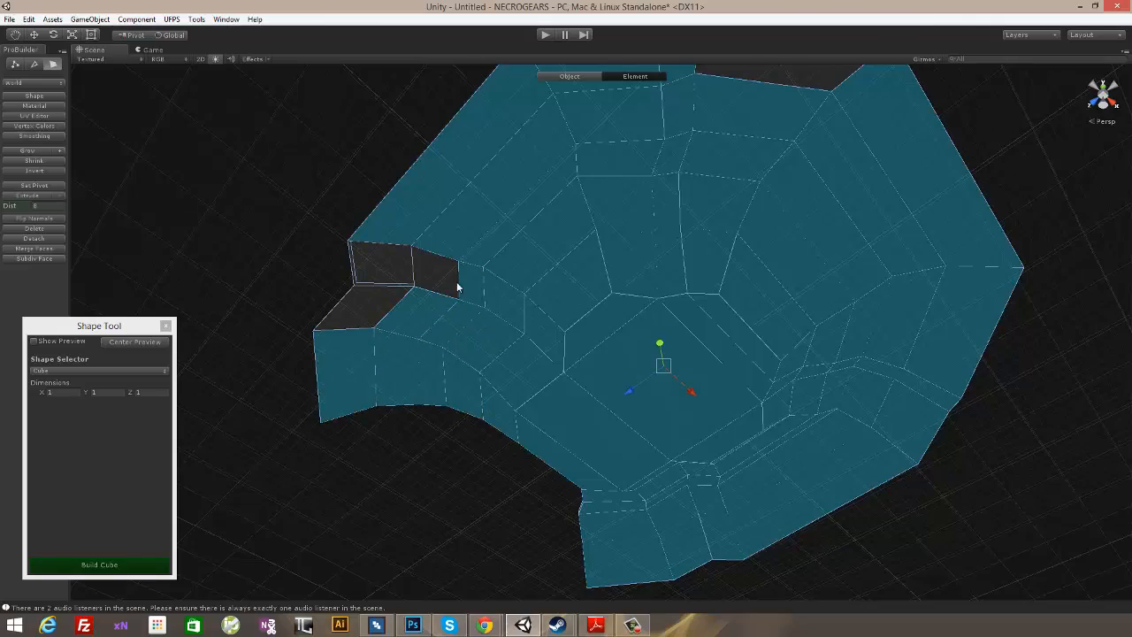
alt+drag(379, 308, 598, 300)
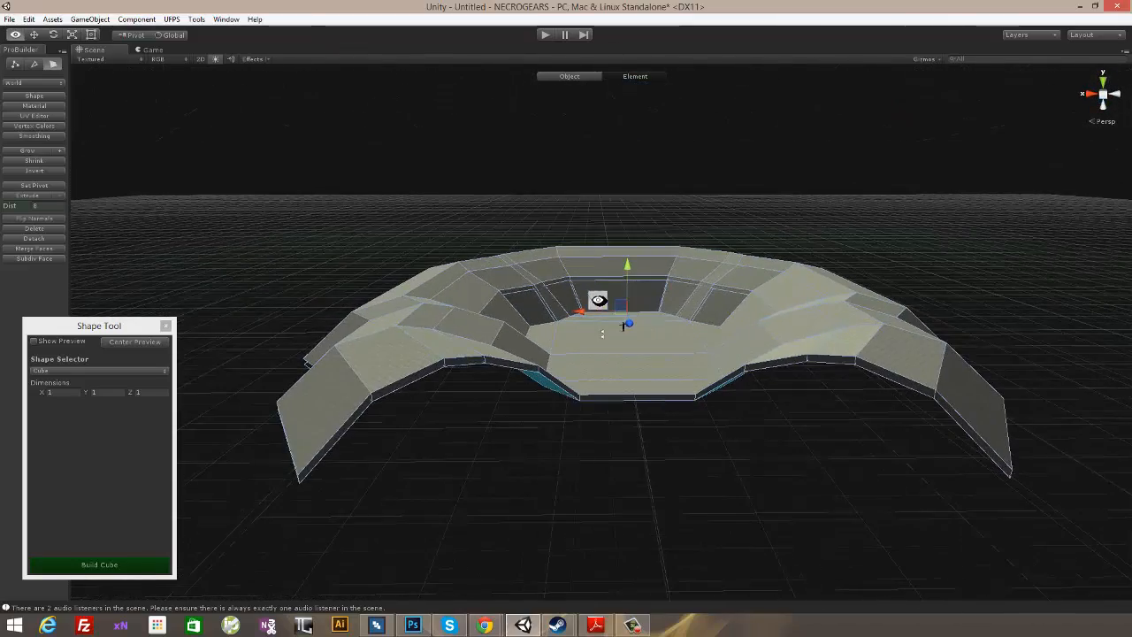
alt+drag(579, 202, 525, 118)
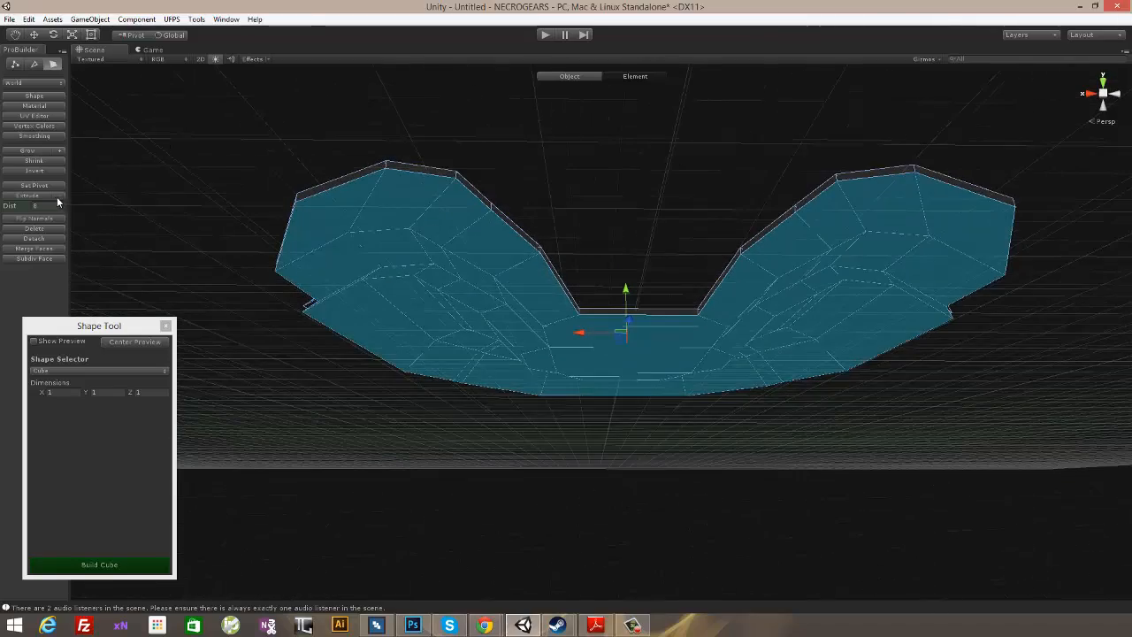
click(33, 229)
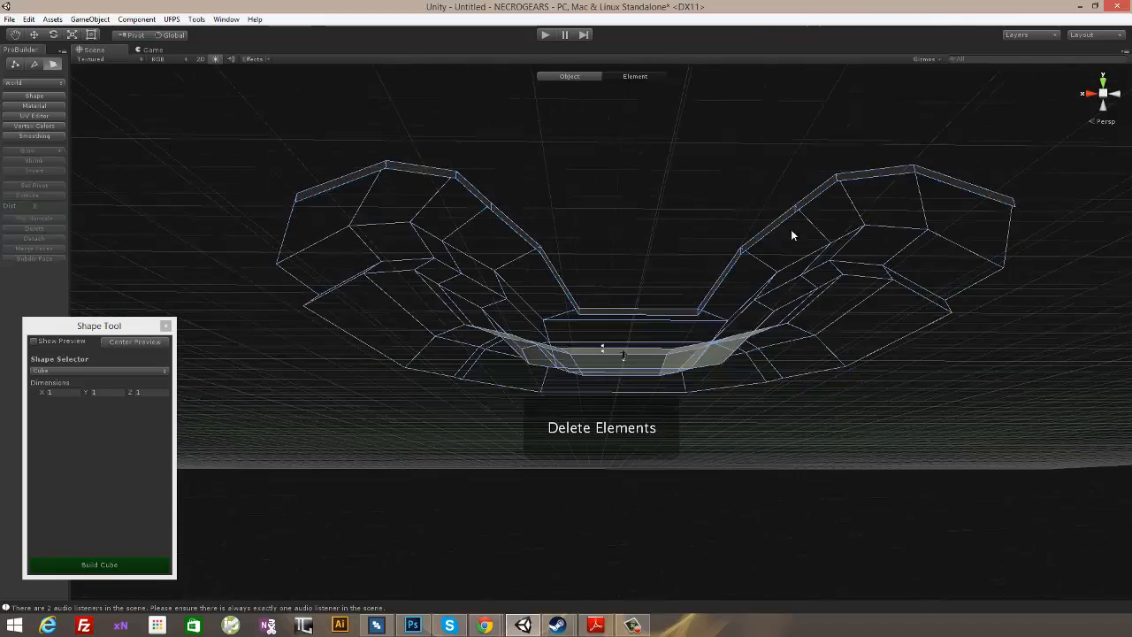
- Select the thin side faces along the arena's open gap and delete them
alt+drag(791, 233, 540, 386)
alt+drag(903, 177, 765, 286)
click(721, 254)
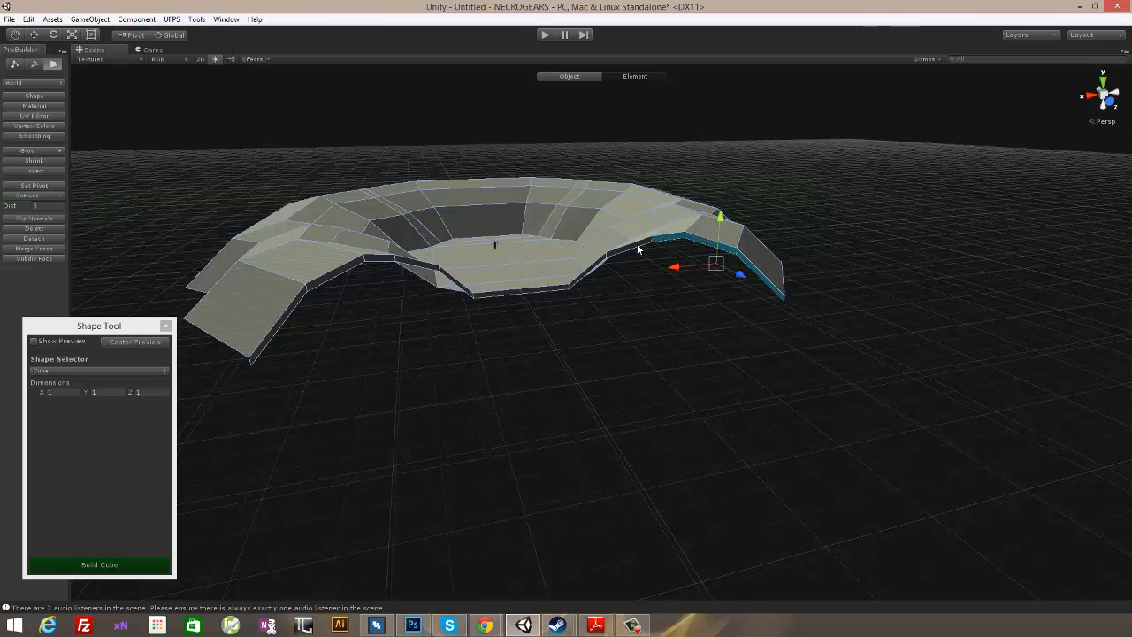
shift+click(550, 290)
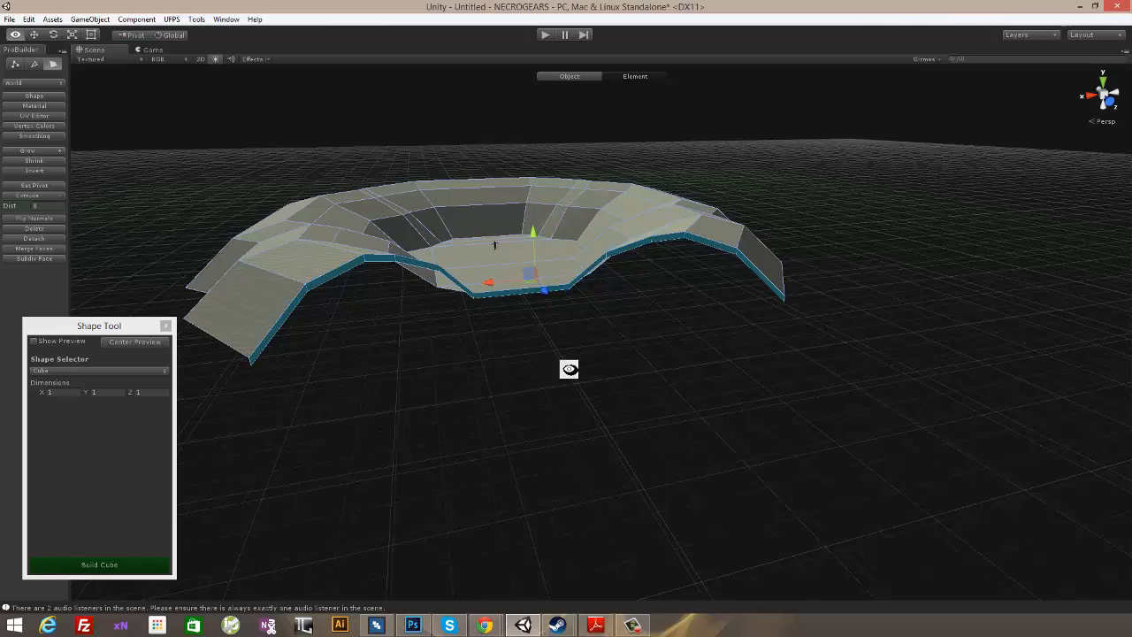
alt+drag(568, 369, 82, 228)
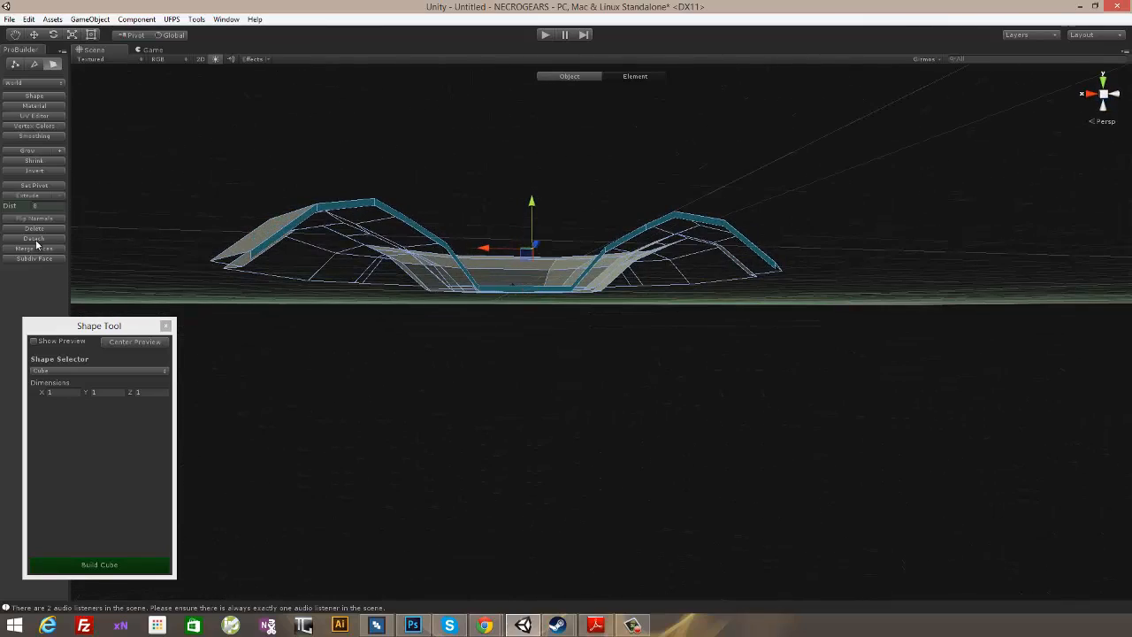
mouse_move(524, 164)
alt+mouse_down()
mouse_move(697, 111)
mouse_move(905, 171)
mouse_move(899, 281)
mouse_move(790, 215)
mouse_move(657, 222)
mouse_move(392, 114)
mouse_move(374, 630)
mouse_move(795, 132)
mouse_move(905, 242)
mouse_move(758, 229)
mouse_move(852, 236)
mouse_move(904, 126)
mouse_move(806, 83)
mouse_move(725, 245)
mouse_move(629, 290)
mouse_move(742, 321)
mouse_move(751, 295)
mouse_move(848, 290)
mouse_move(740, 295)
mouse_move(778, 303)
mouse_move(480, 298)
mouse_move(689, 338)
mouse_move(828, 326)
mouse_move(791, 363)
mouse_move(768, 351)
mouse_move(766, 407)
mouse_move(814, 333)
mouse_move(755, 330)
mouse_move(715, 366)
mouse_move(821, 357)
mouse_move(787, 371)
alt+mouse_up()
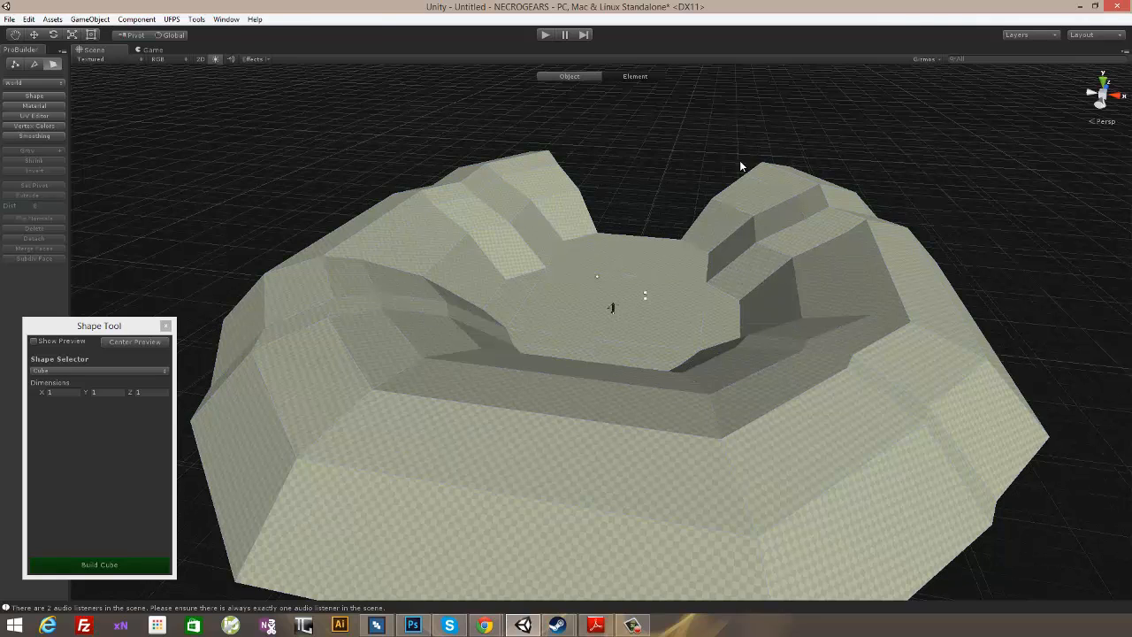
click(575, 145)
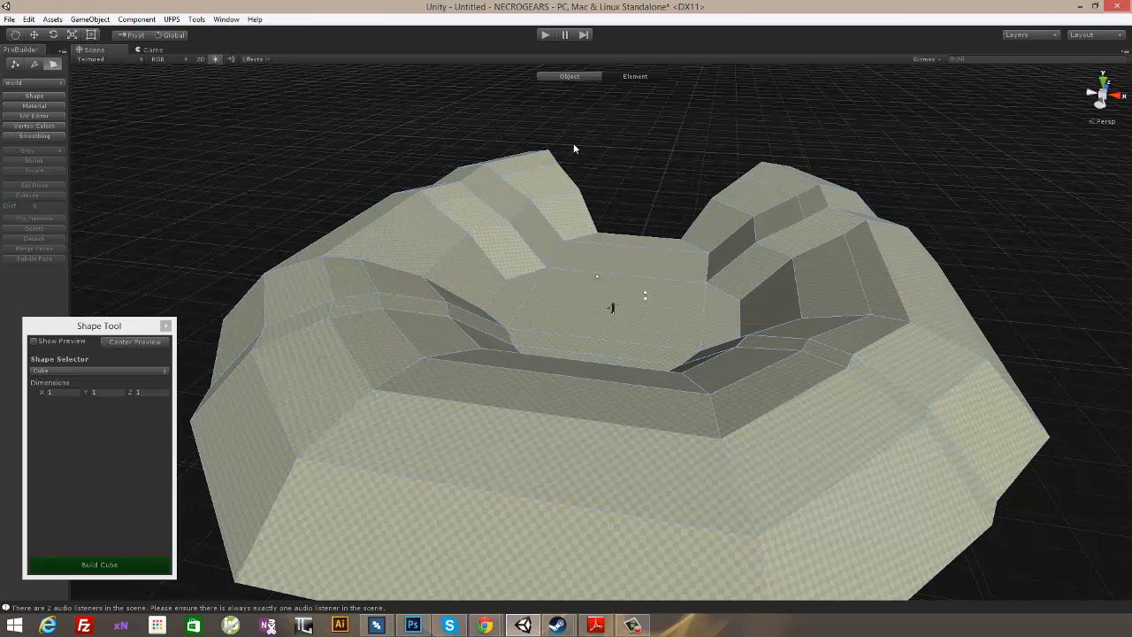
- Playtest the level in first person, walking around the arena floor to examine the sloping walls and the gap, and stop the test
click(545, 36)
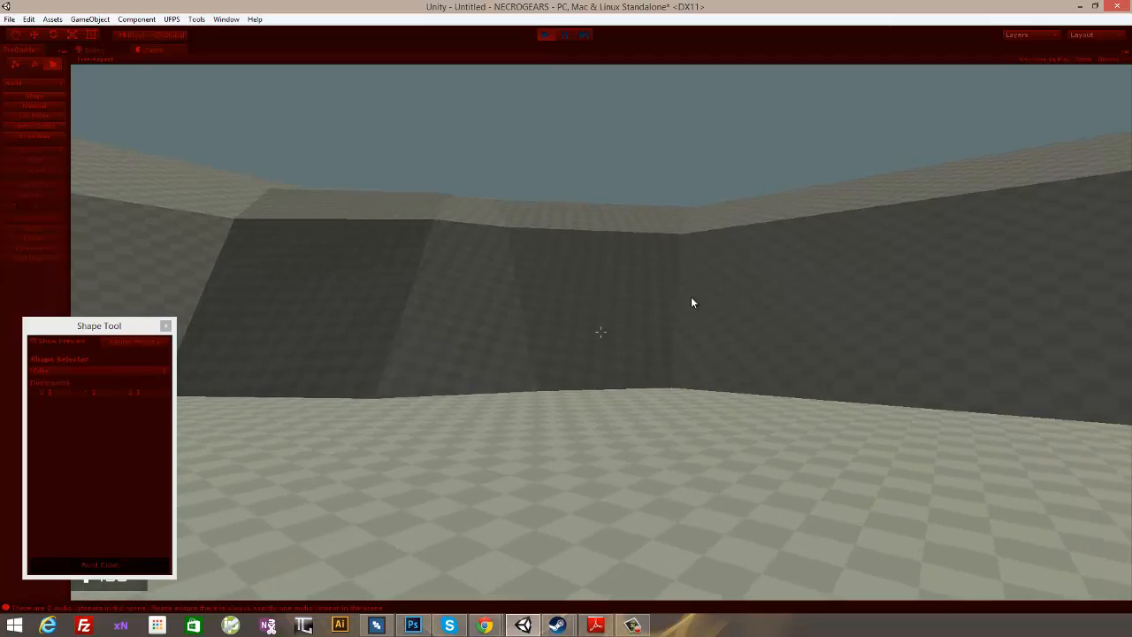
click(728, 282)
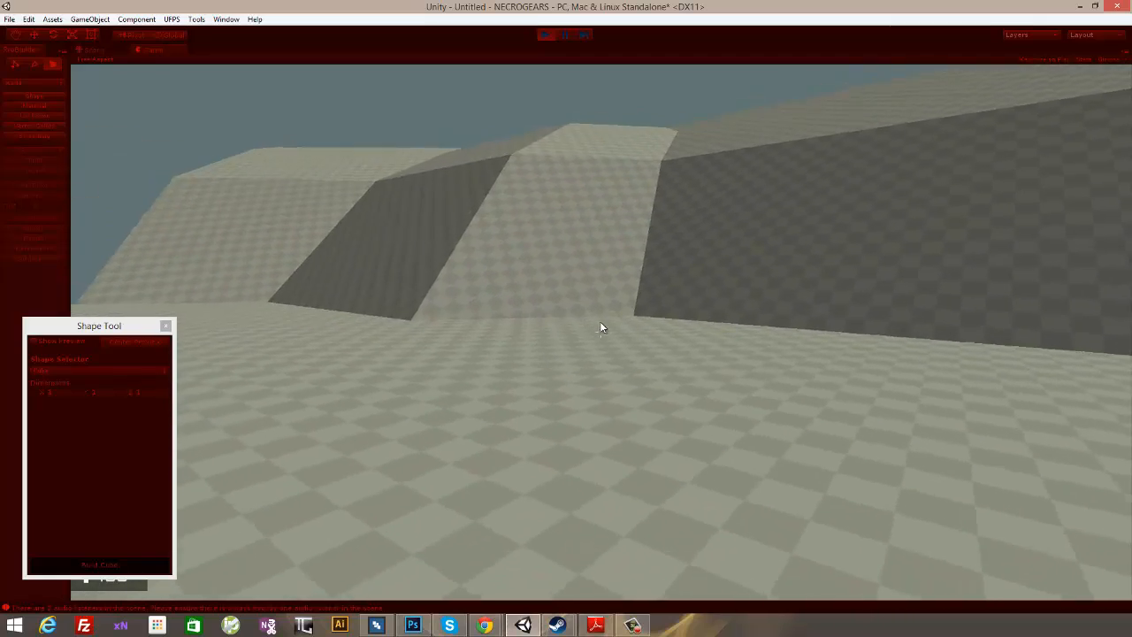
key(w)
key(w)
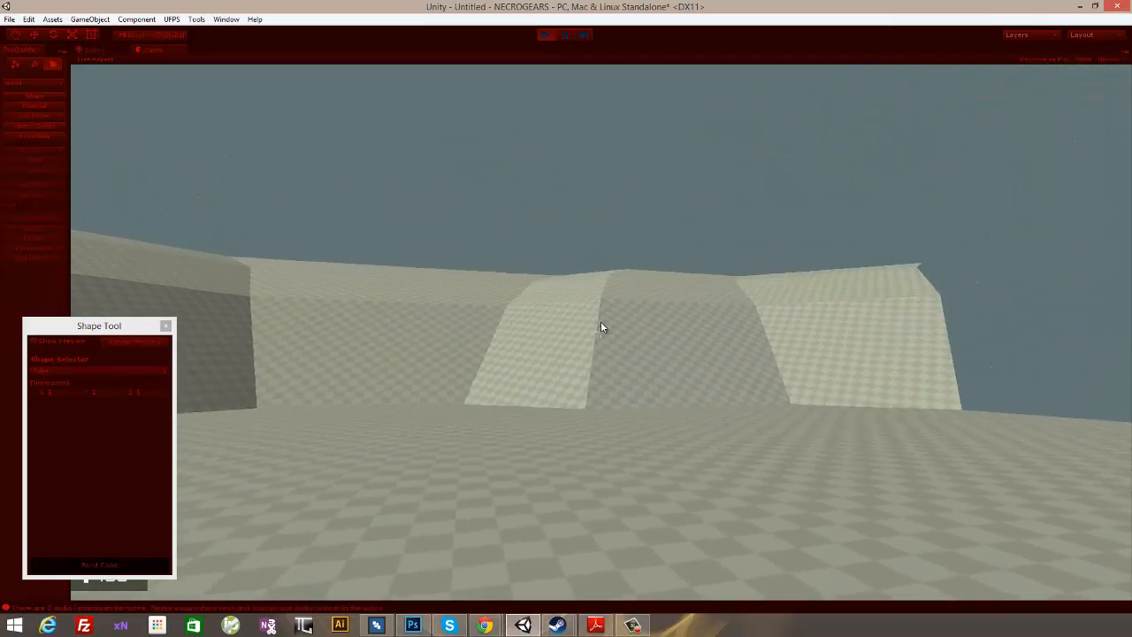
key(w)
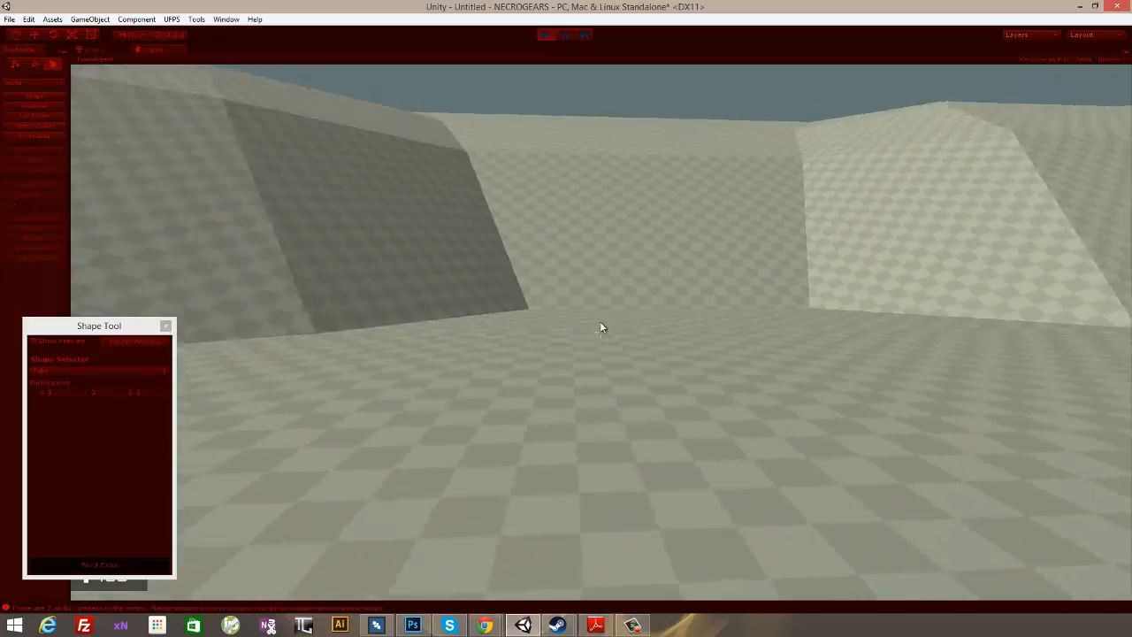
key(w)
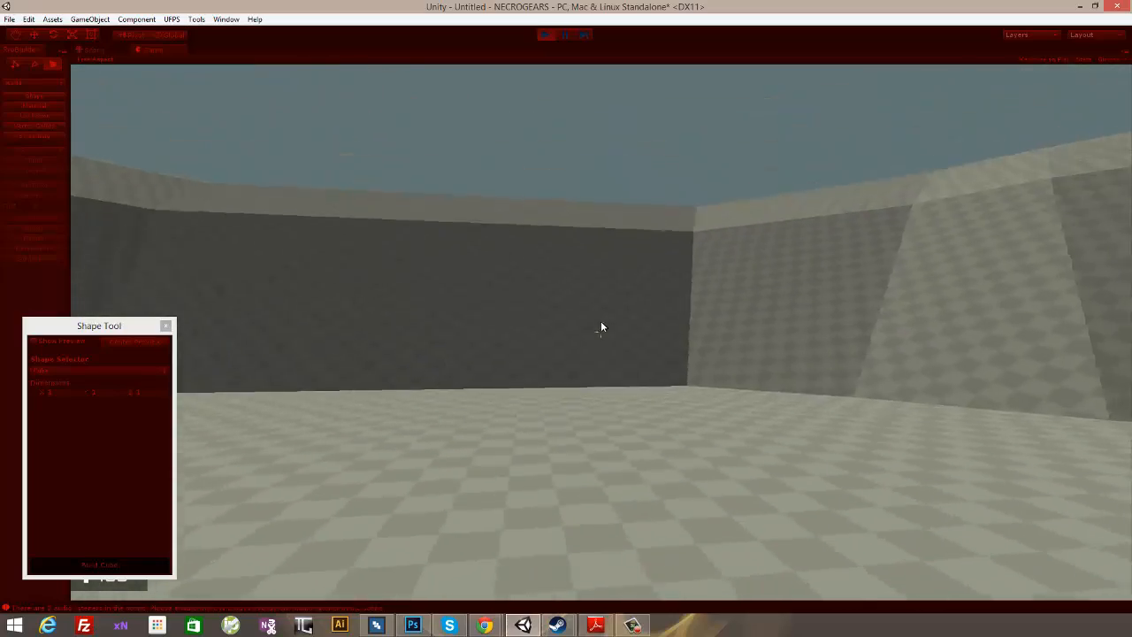
key(w)
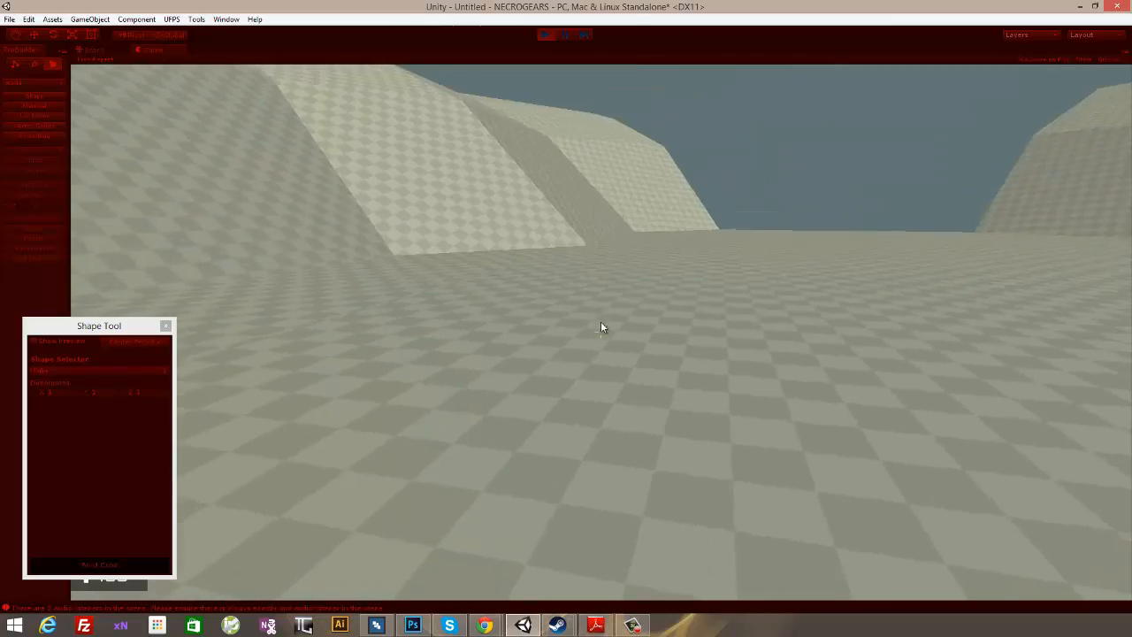
key(w)
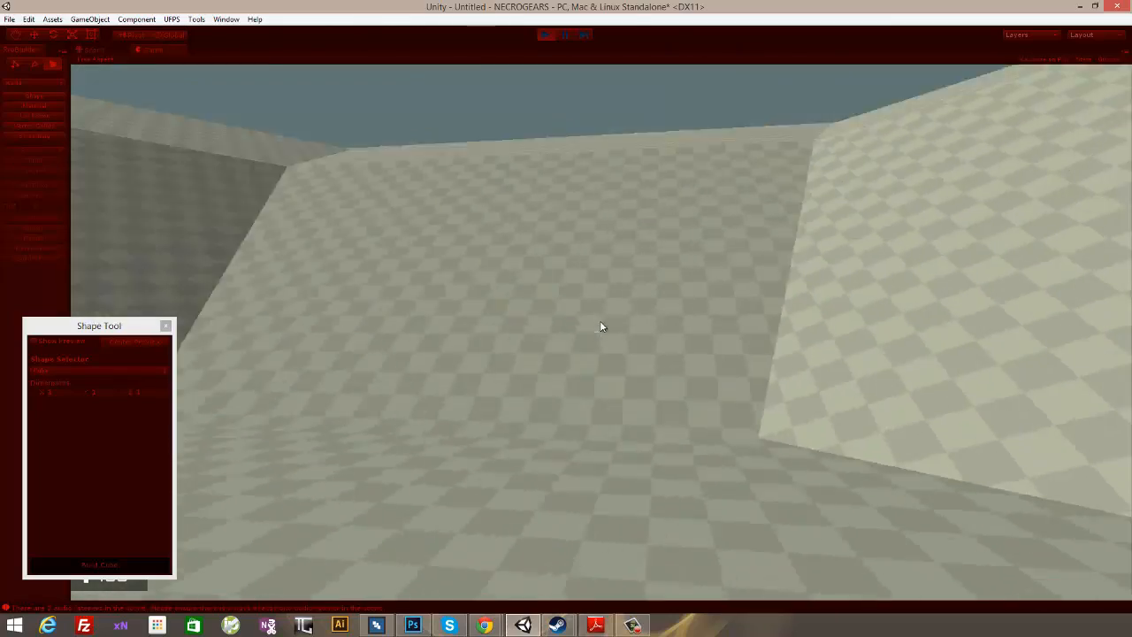
key(w)
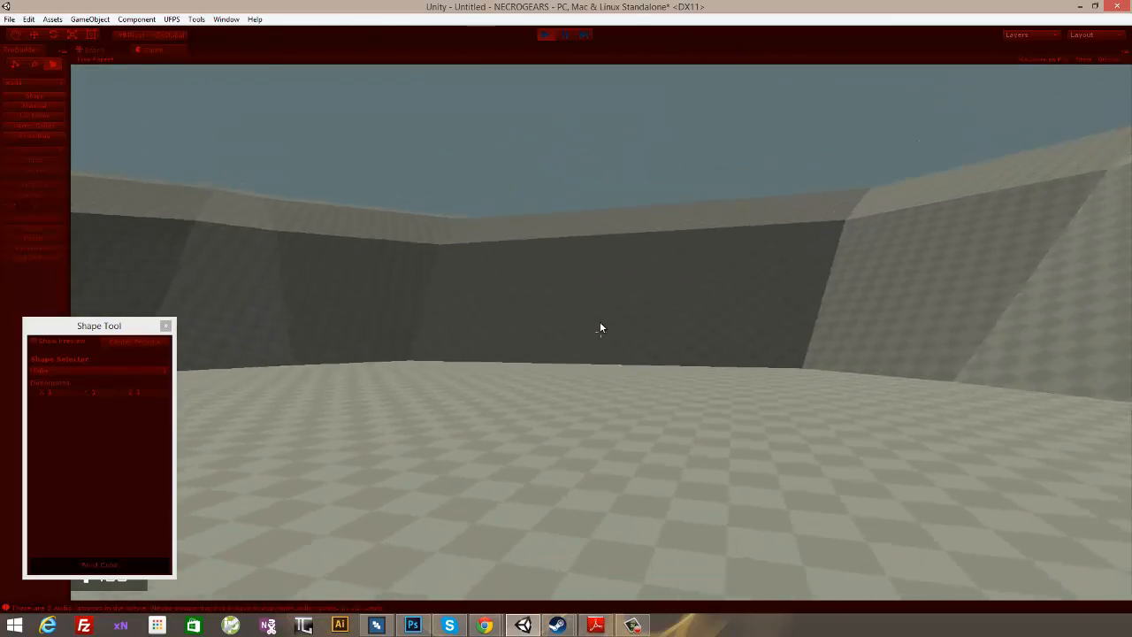
key(w)
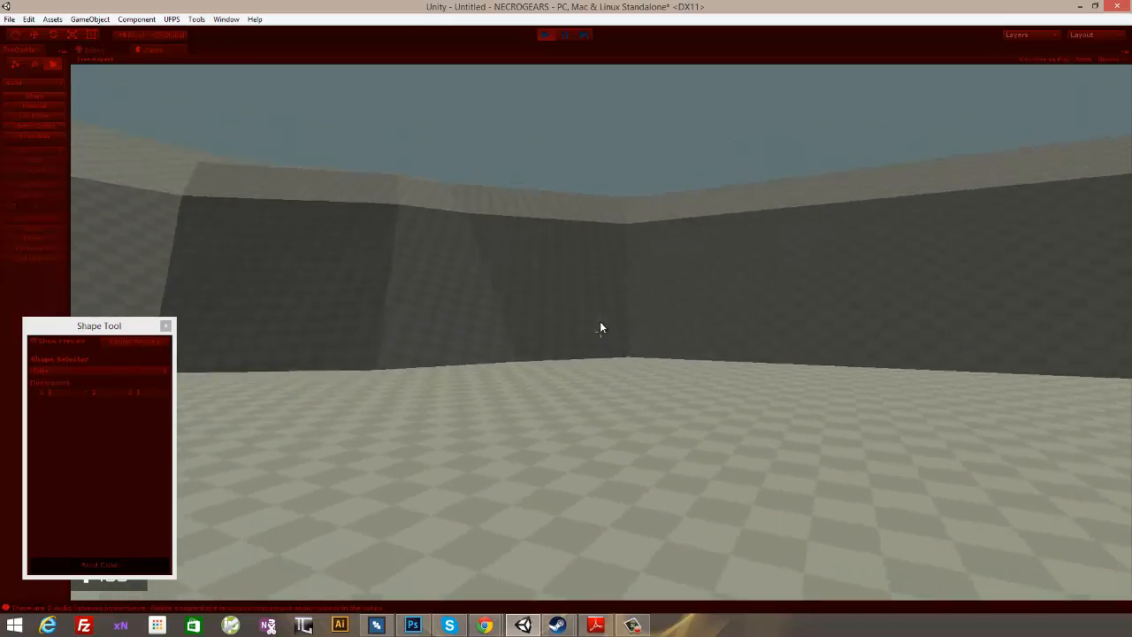
key(w)
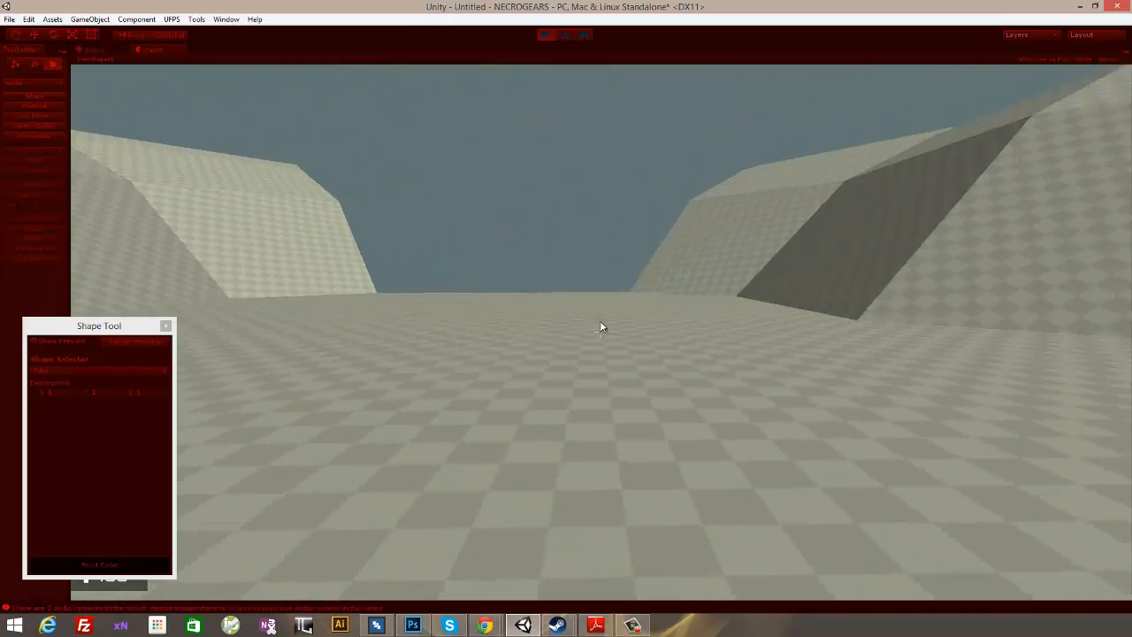
key(w)
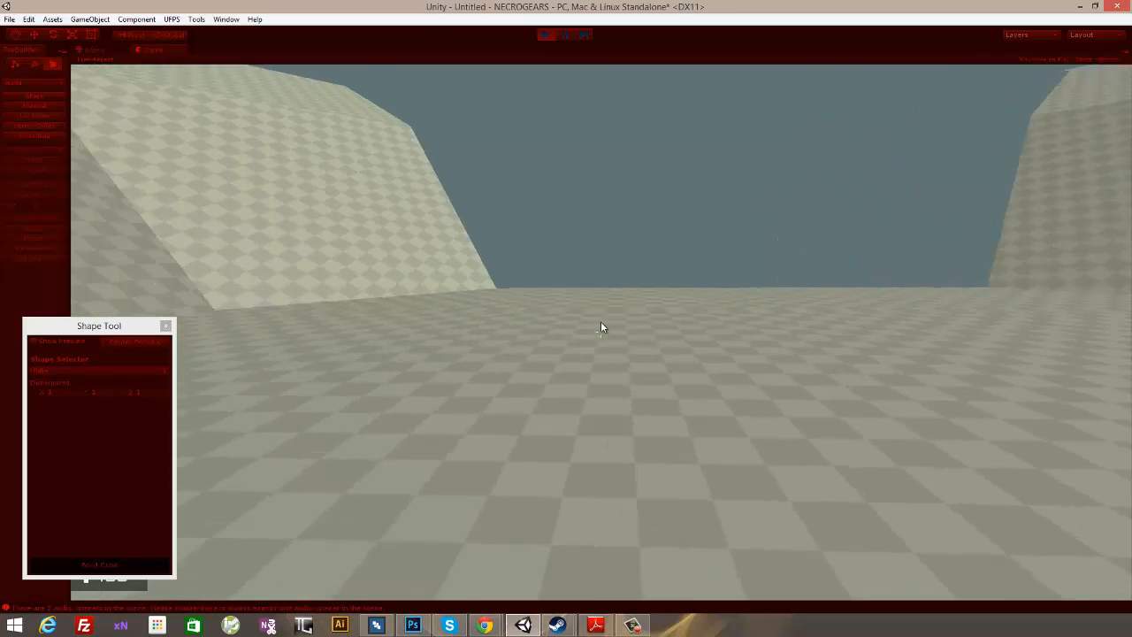
key(w)
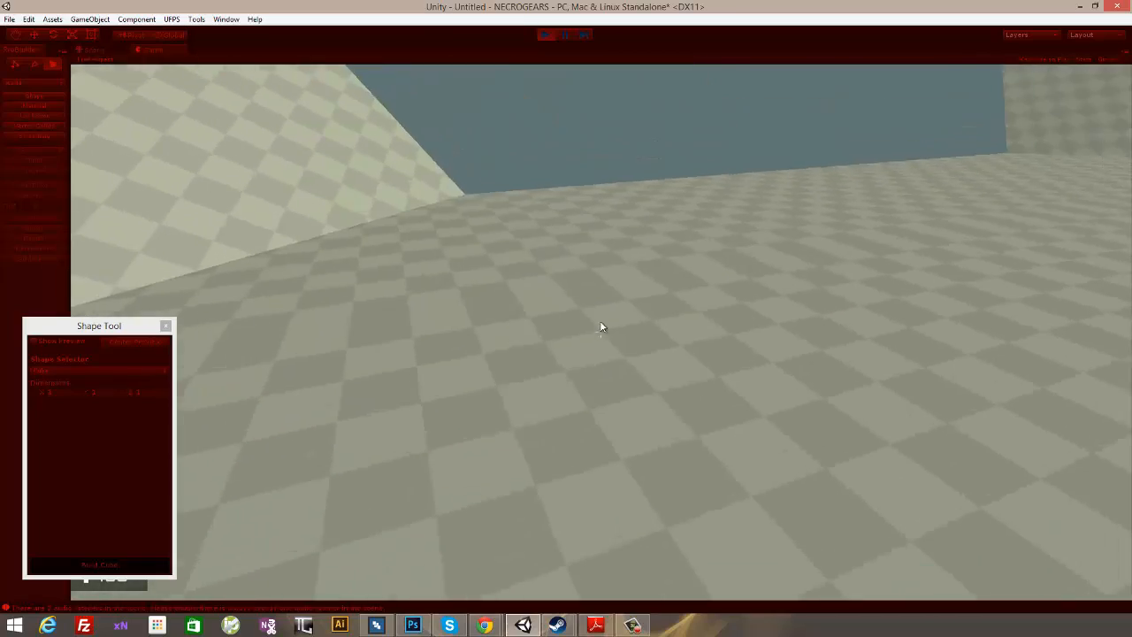
key(w)
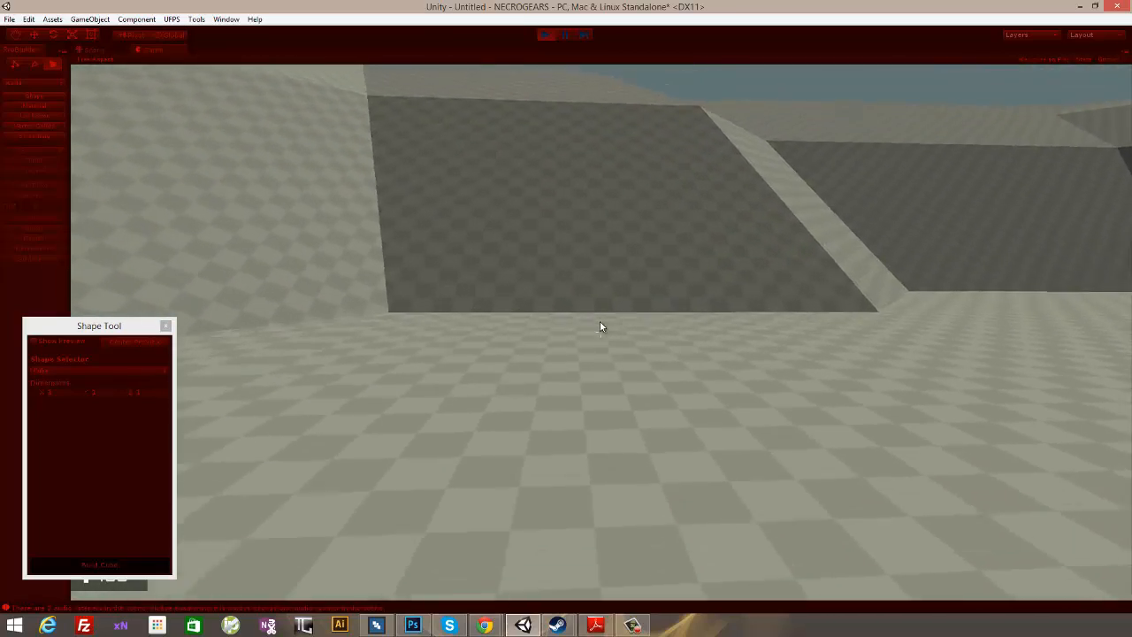
key(w)
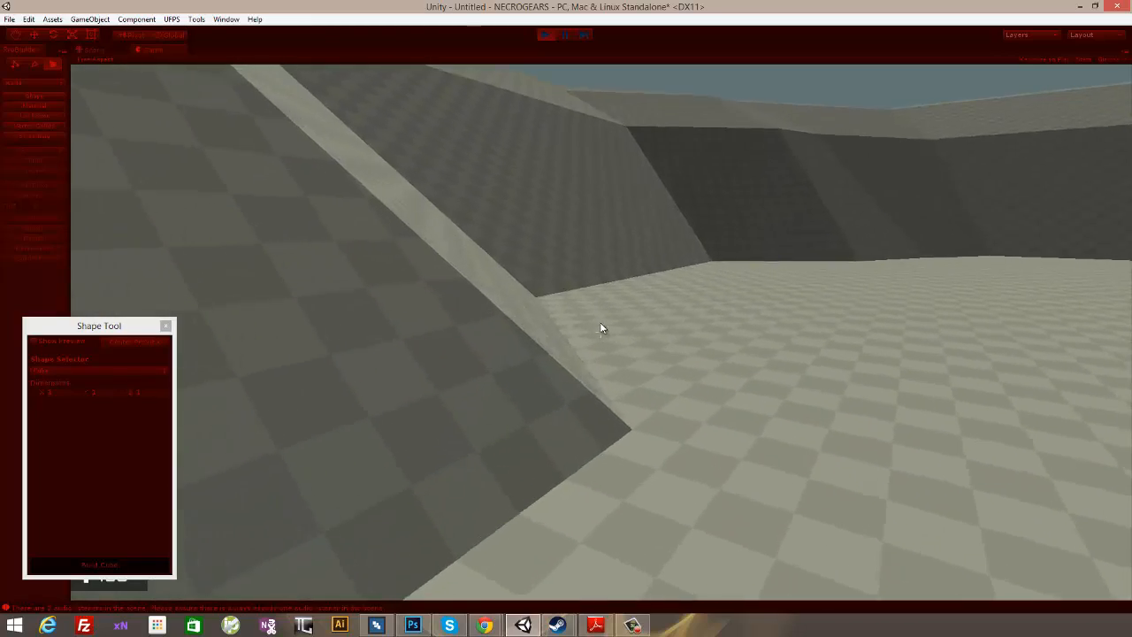
key(w)
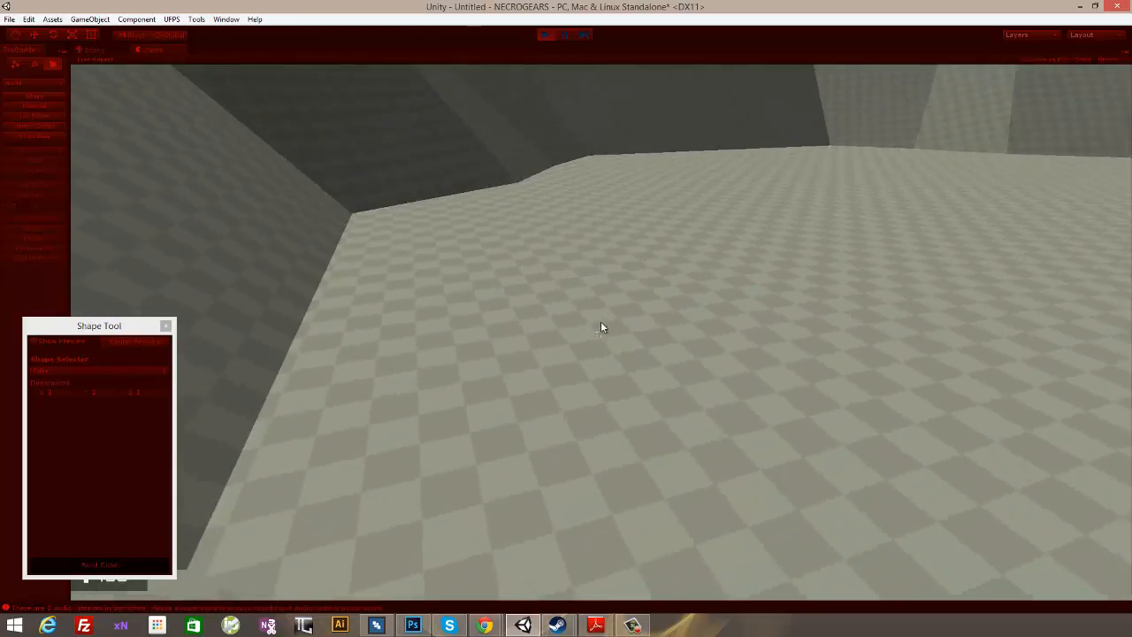
key(w)
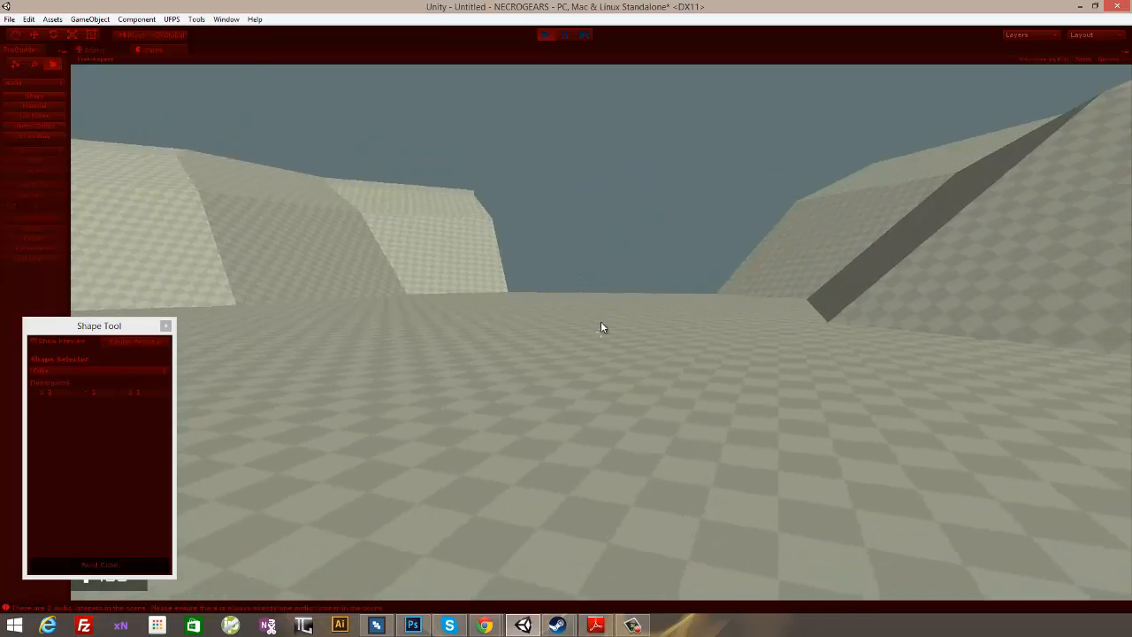
key(w)
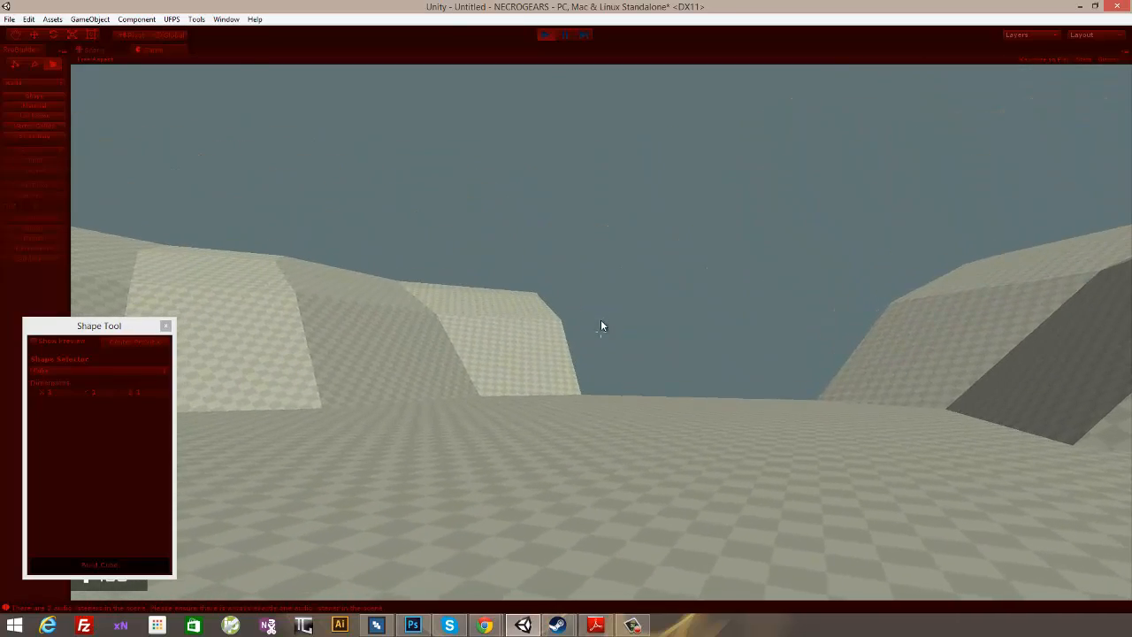
click(545, 36)
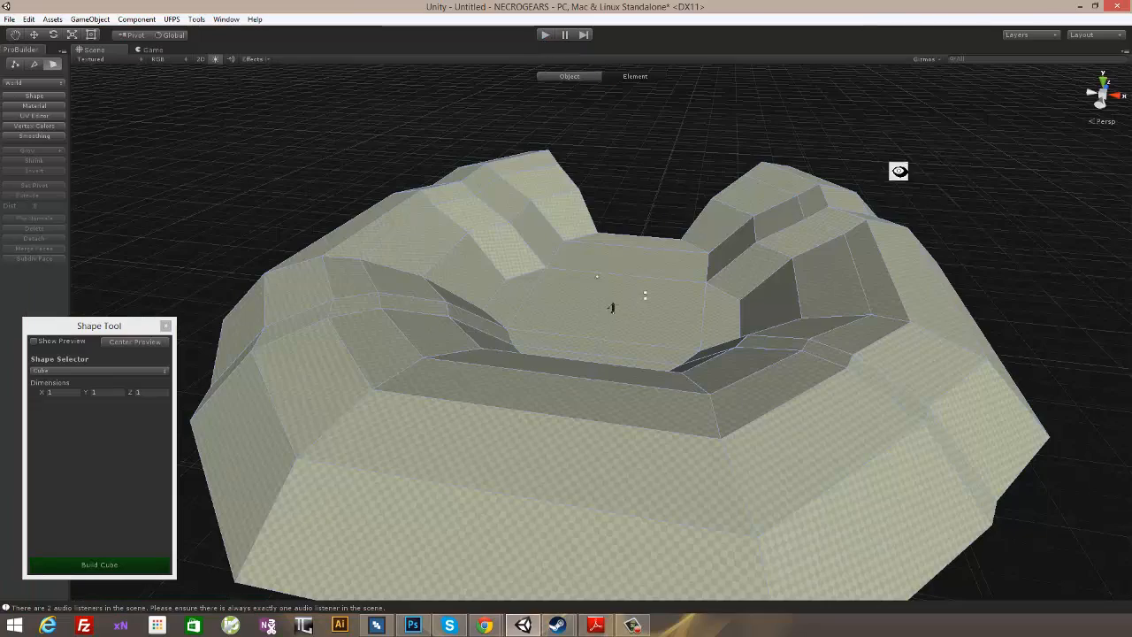
alt+drag(610, 307, 531, 322)
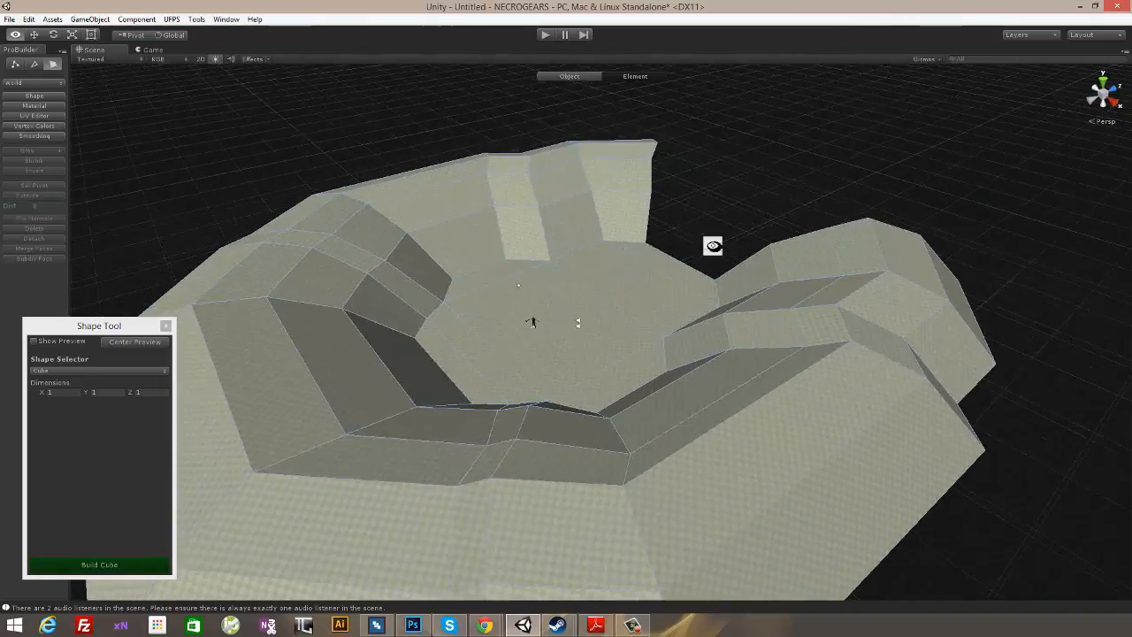
alt+drag(713, 245, 672, 281)
alt+drag(610, 368, 808, 371)
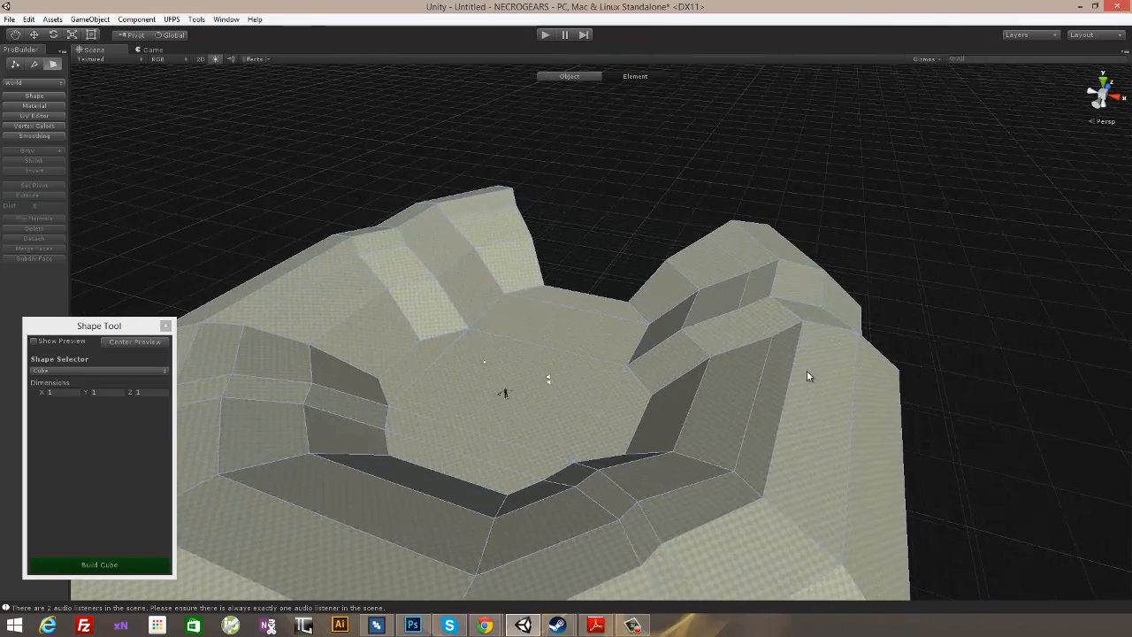
alt+drag(795, 371, 419, 421)
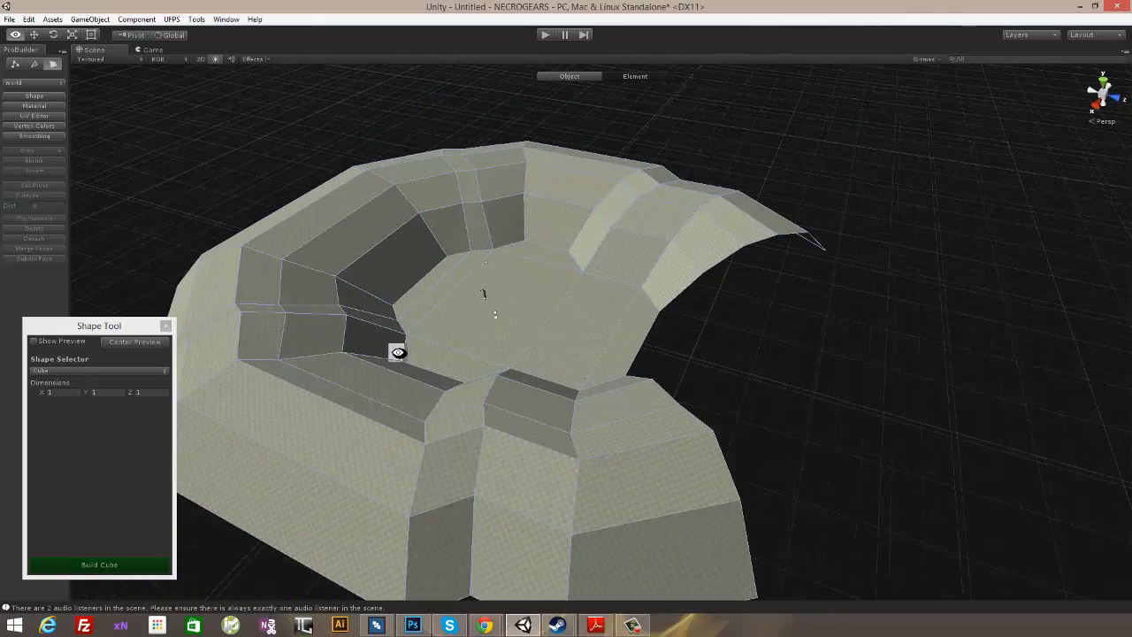
- Select all the open border edges along the arena's gap, from one outer slope across the floor to the other, and extrude them
alt+drag(398, 352, 438, 479)
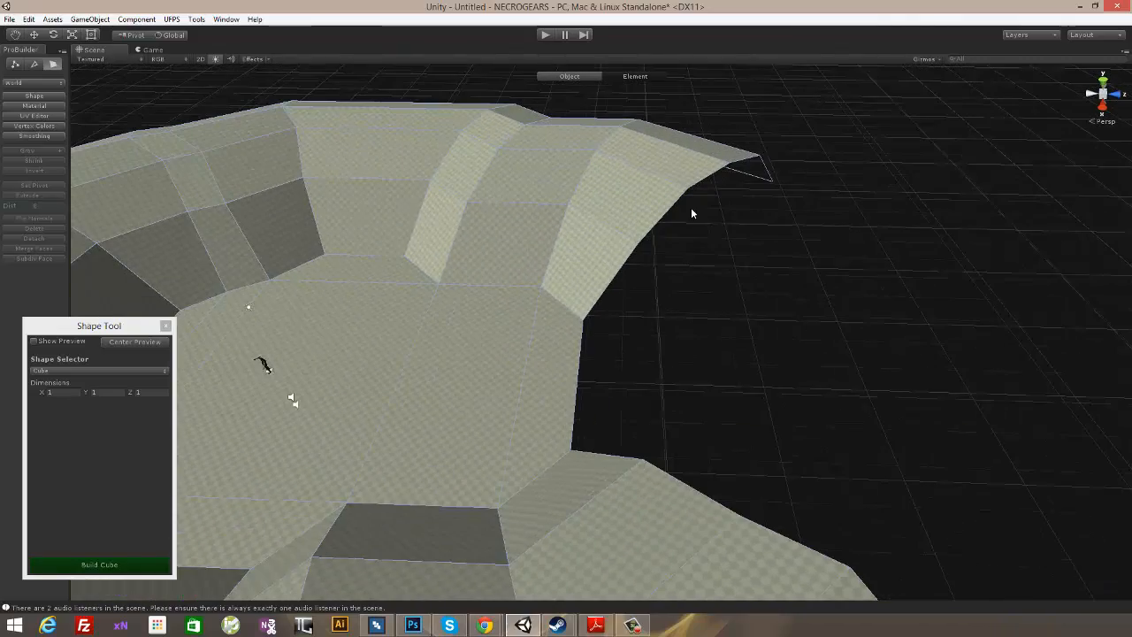
alt+drag(851, 266, 740, 264)
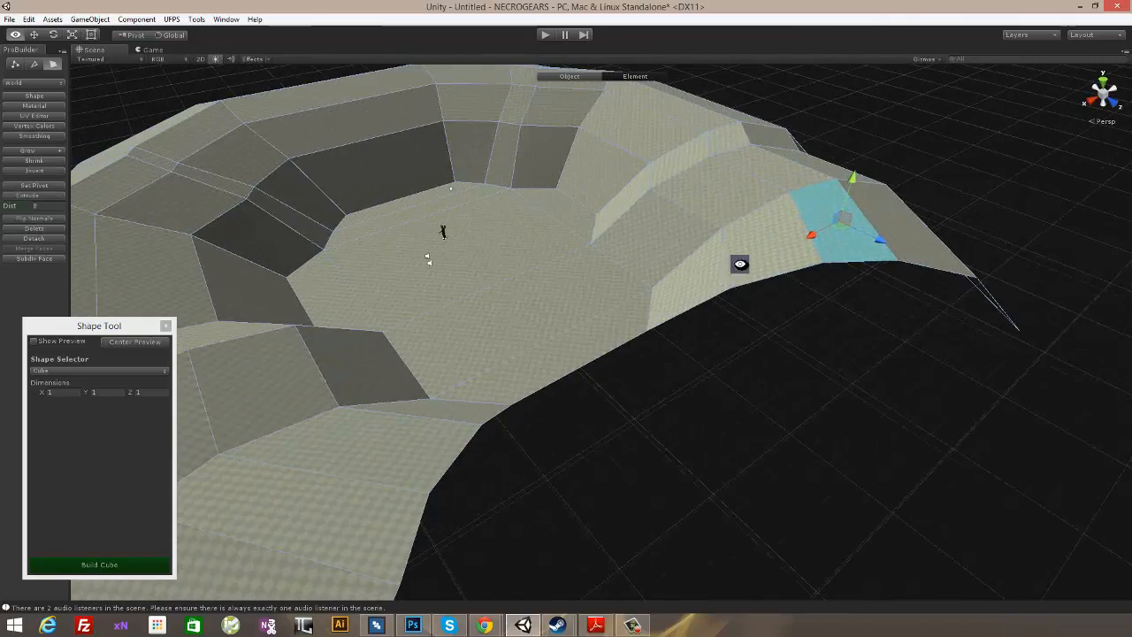
click(34, 65)
alt+drag(1008, 313, 1000, 331)
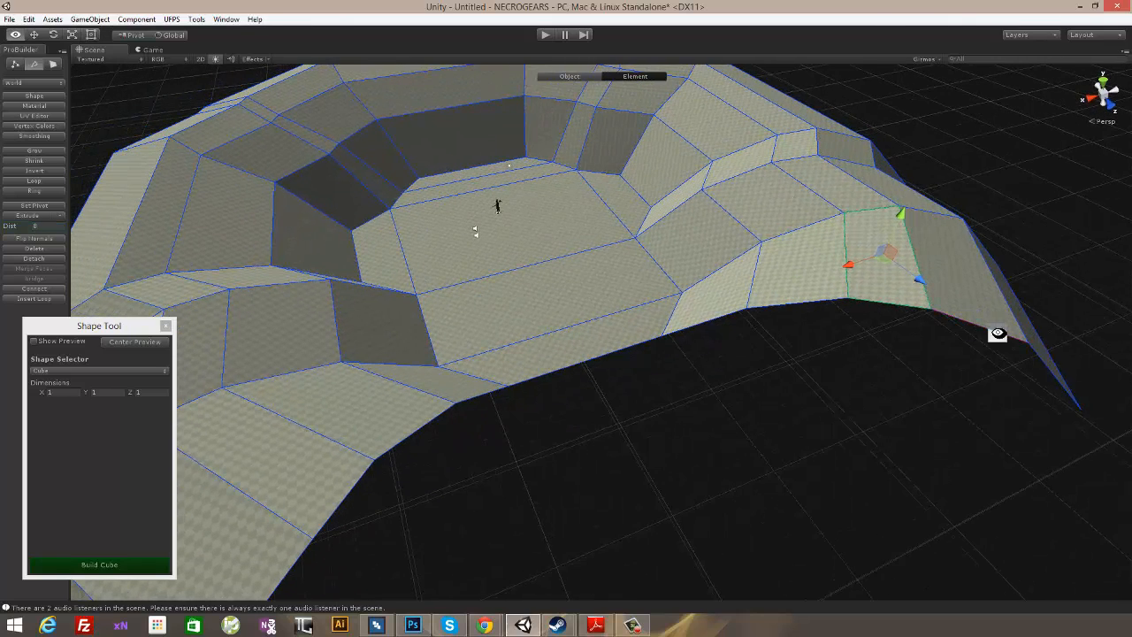
click(1037, 360)
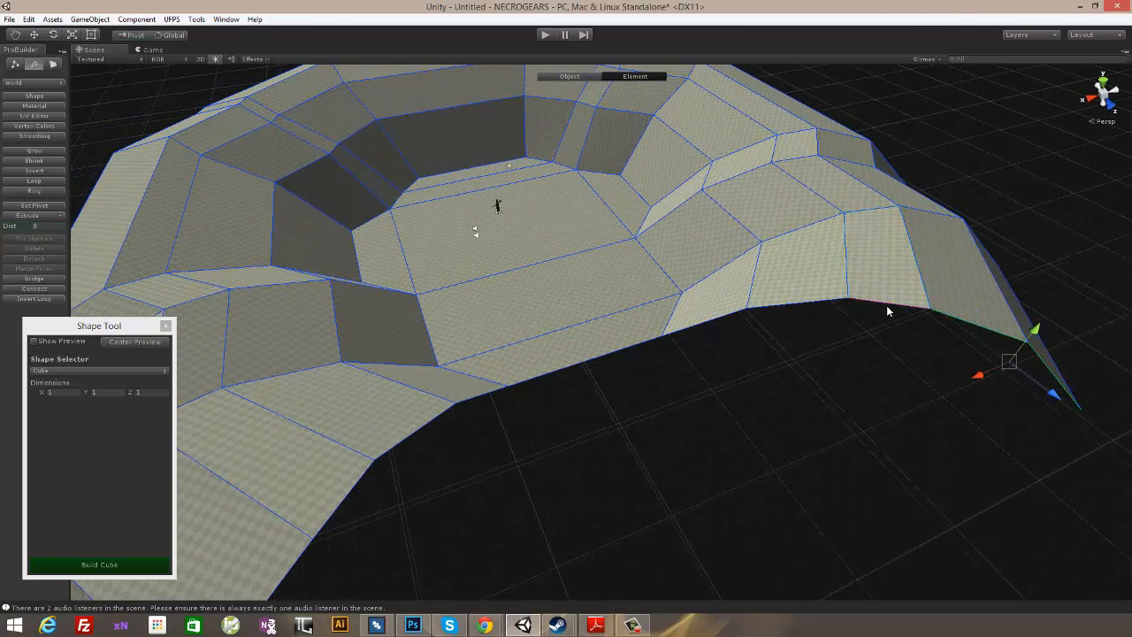
shift+click(599, 359)
shift+click(475, 397)
alt+drag(568, 452, 619, 442)
middle_drag(619, 442, 741, 341)
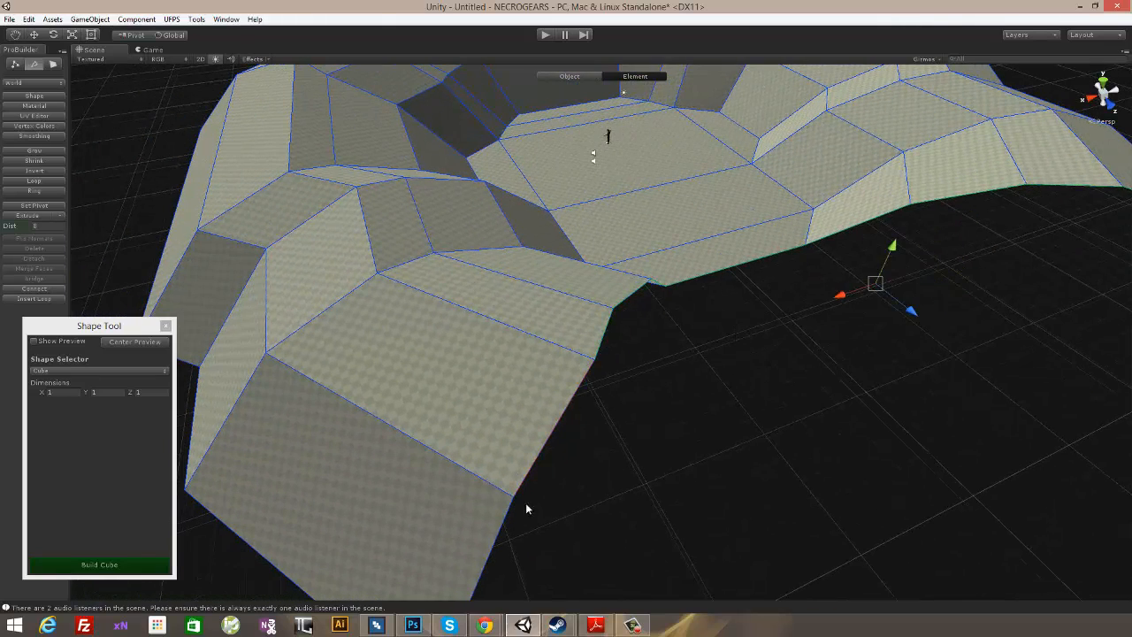
alt+drag(726, 406, 1131, 425)
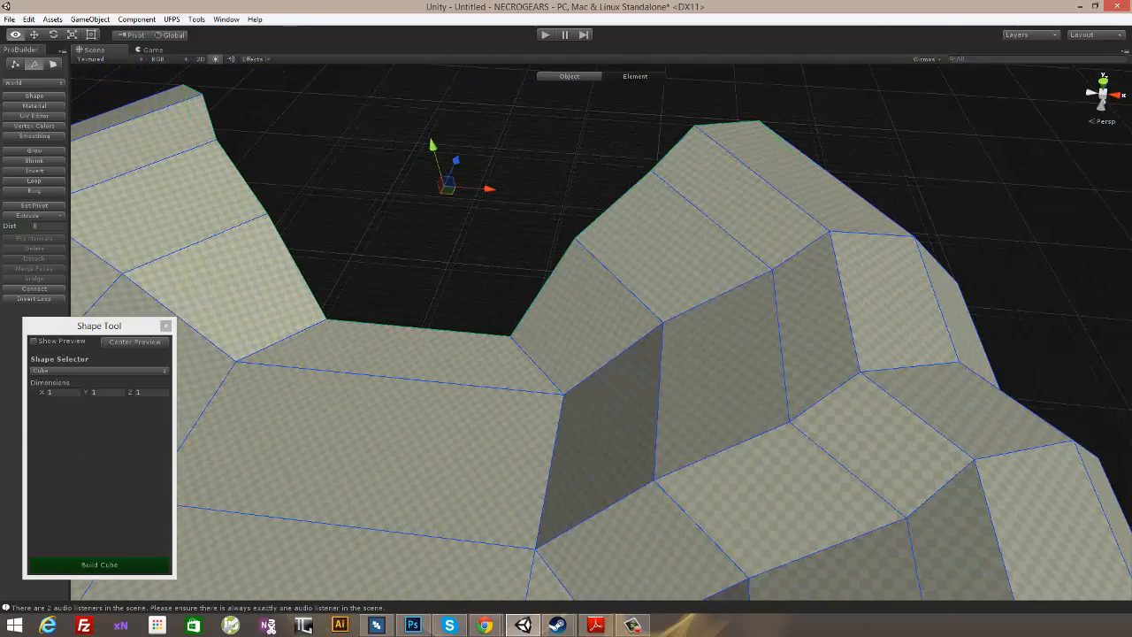
alt+drag(394, 277, 845, 242)
alt+drag(604, 263, 626, 343)
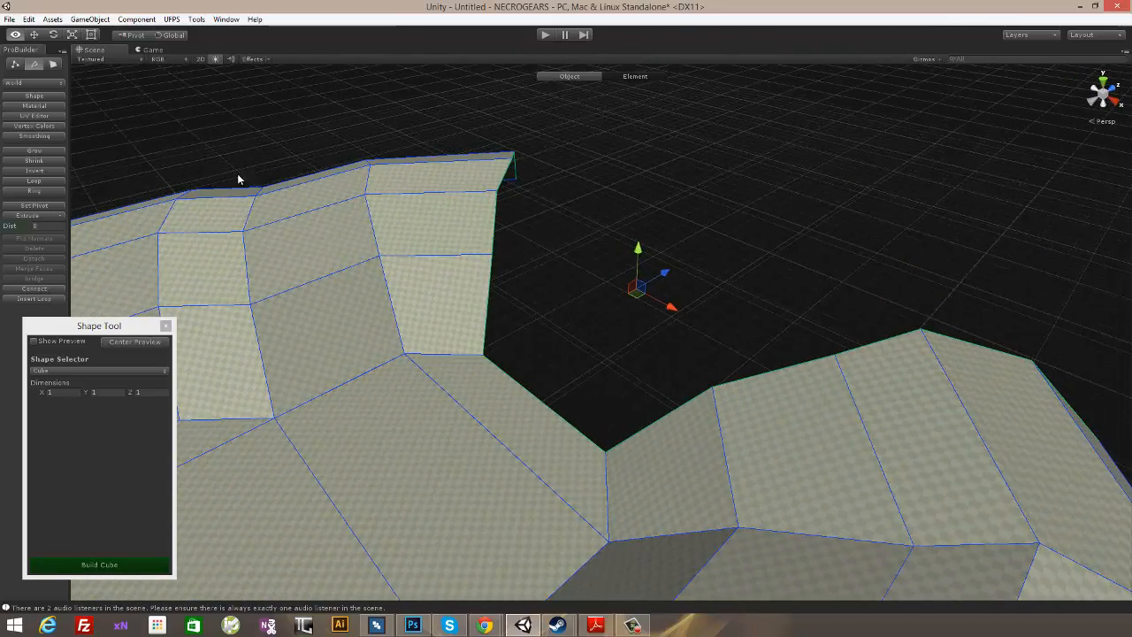
click(33, 216)
- Scale the newly extruded border edges down uniformly so the passage beyond the gap narrows
alt+drag(797, 239, 866, 134)
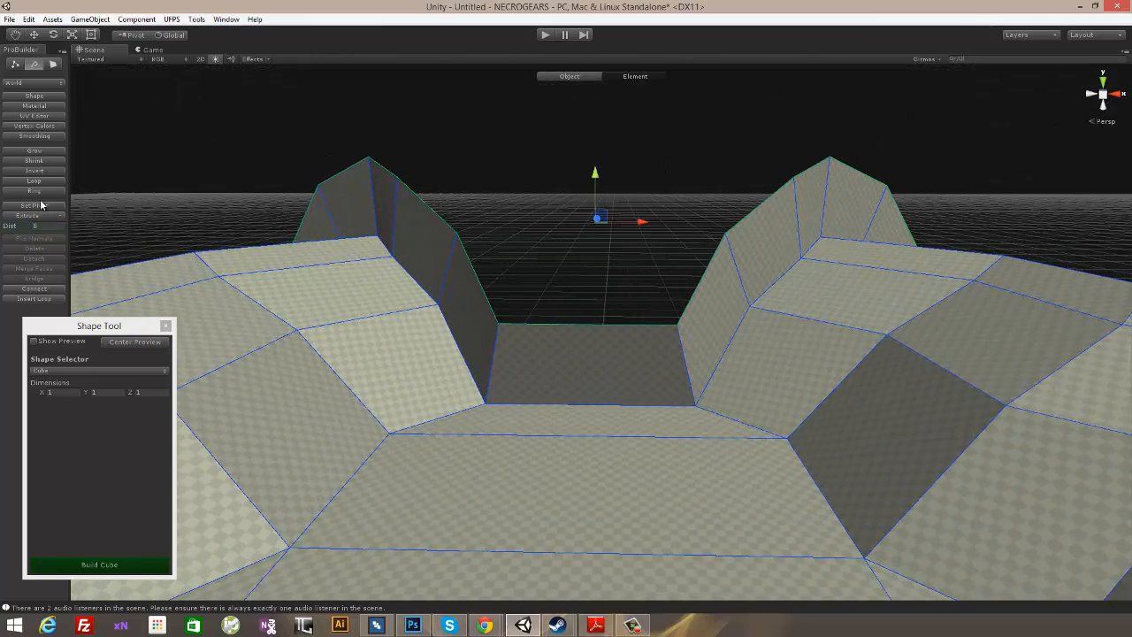
click(71, 34)
drag(595, 227, 575, 236)
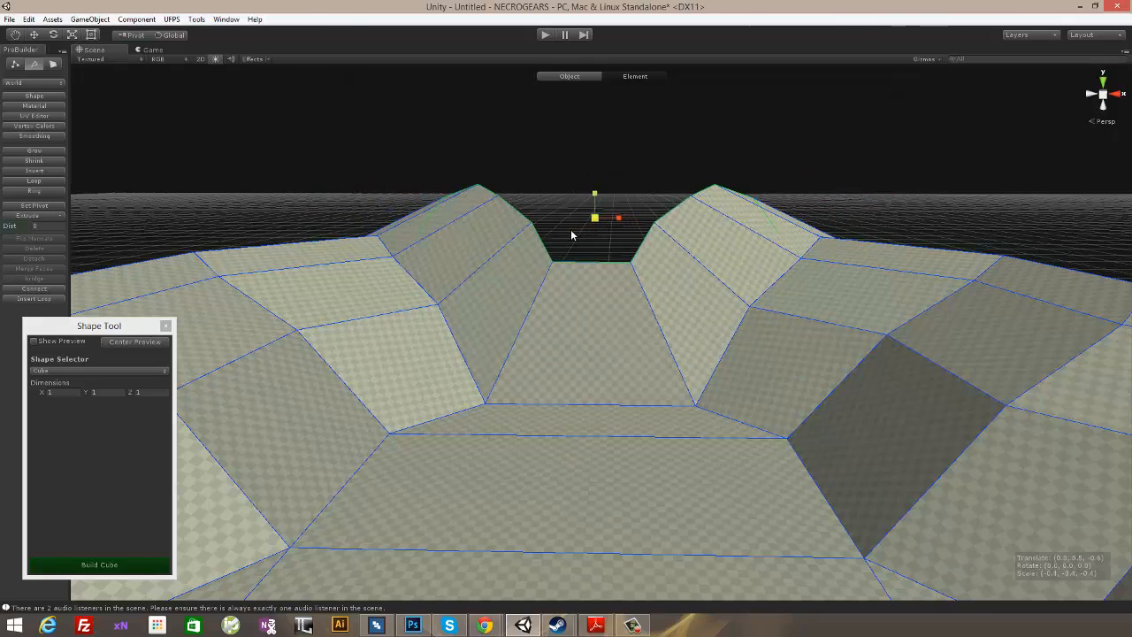
- Lower the extruded border edges beyond the arena's gap so the passage floor slopes up less steeply
alt+drag(657, 278, 517, 300)
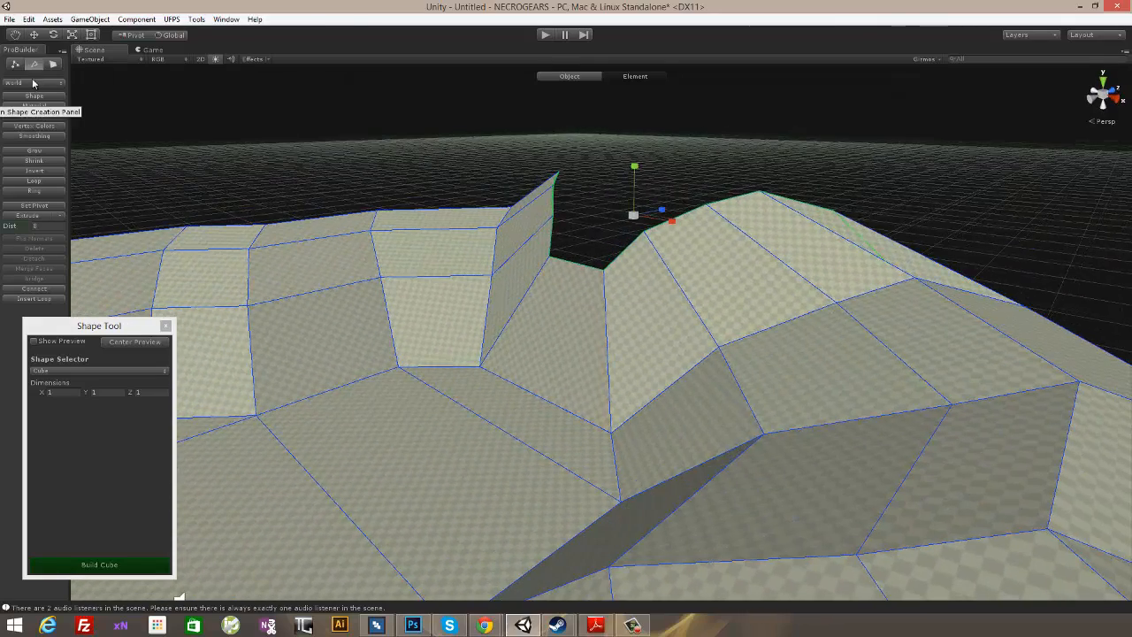
alt+drag(637, 175, 565, 199)
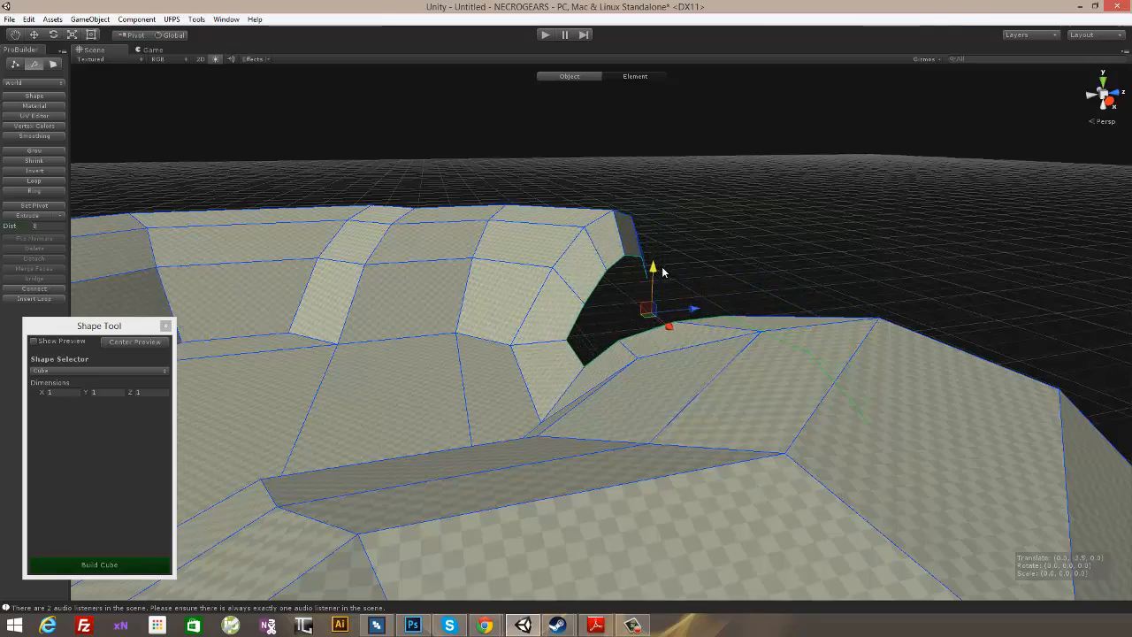
alt+drag(662, 266, 698, 321)
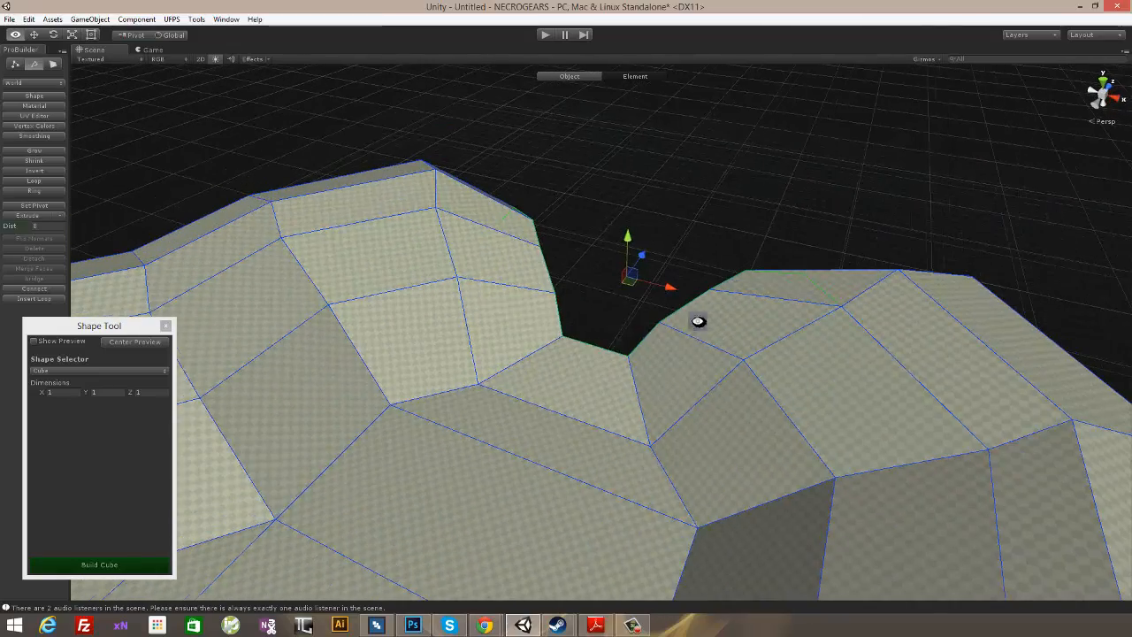
- Select the floor edge at the passage's open end and widen it by scaling along X
click(593, 349)
alt+drag(584, 353, 616, 354)
click(605, 353)
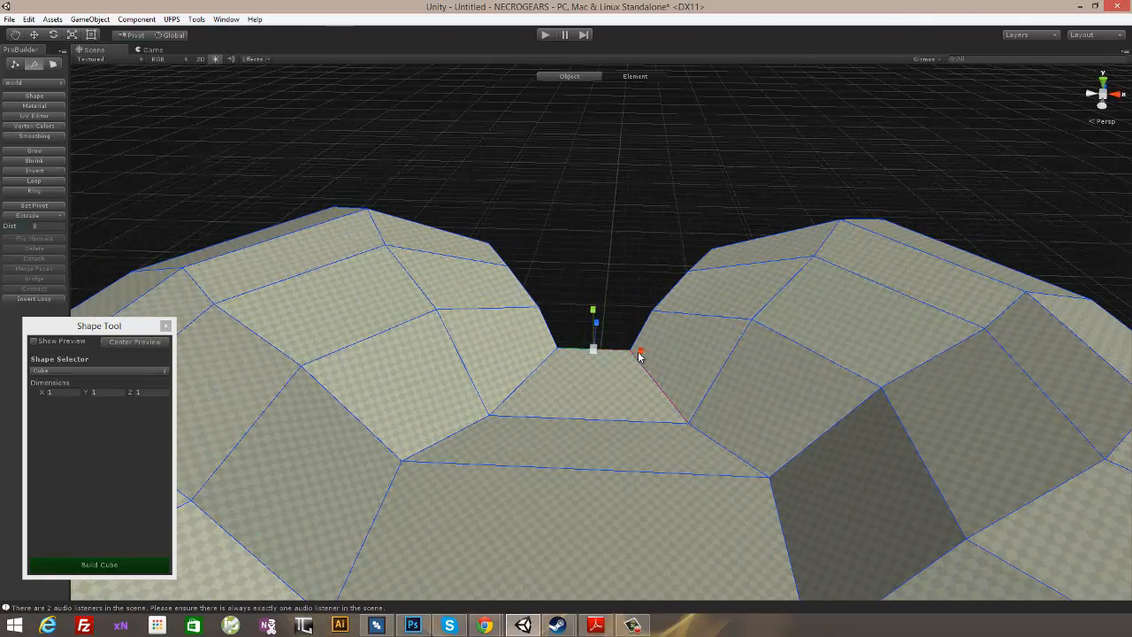
drag(639, 352, 666, 351)
- Select the matching slope edges on both sides of the passage's open end and scale them apart along X
click(671, 297)
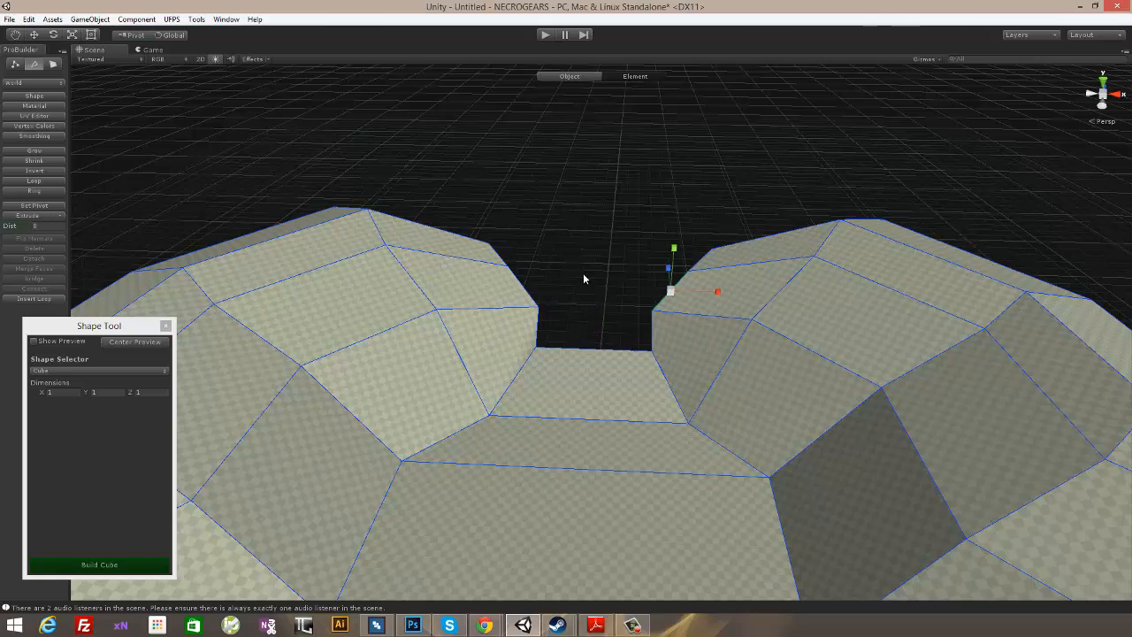
shift+click(531, 298)
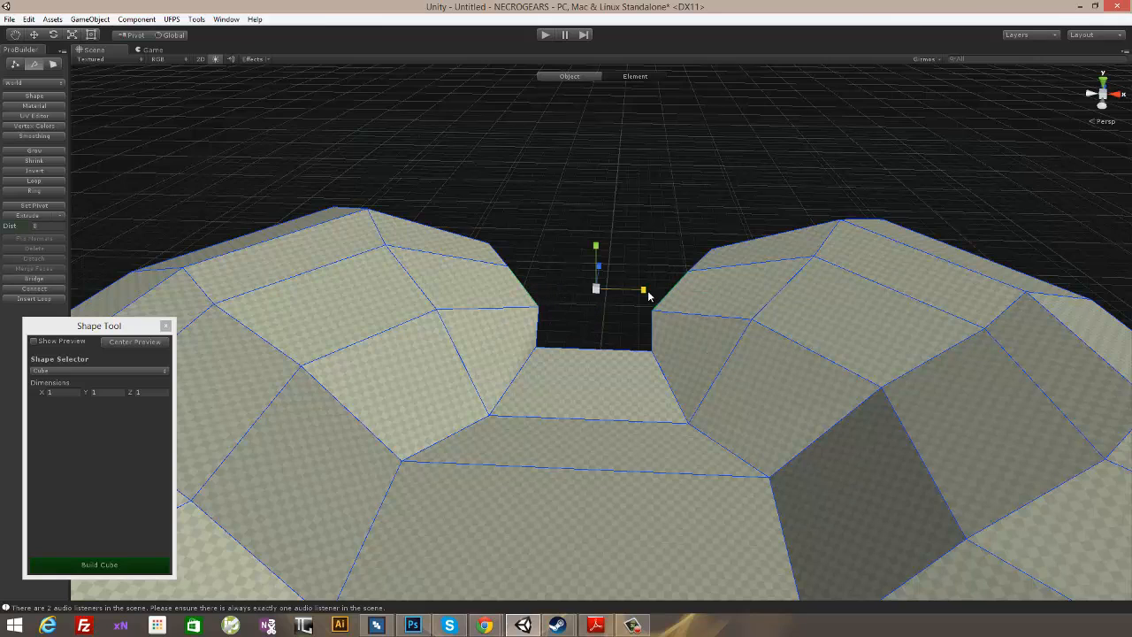
alt+drag(715, 366, 598, 412)
click(689, 312)
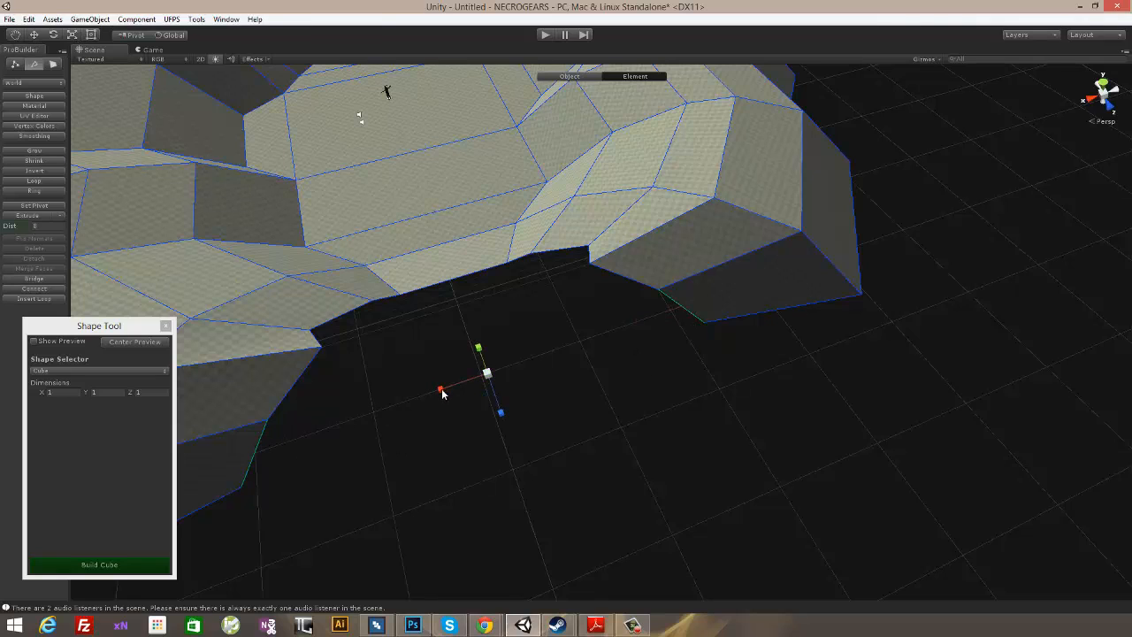
mouse_move(522, 240)
alt+mouse_down()
mouse_move(923, 167)
mouse_move(1013, 121)
mouse_move(758, 263)
mouse_move(740, 298)
mouse_move(559, 257)
alt+mouse_up()
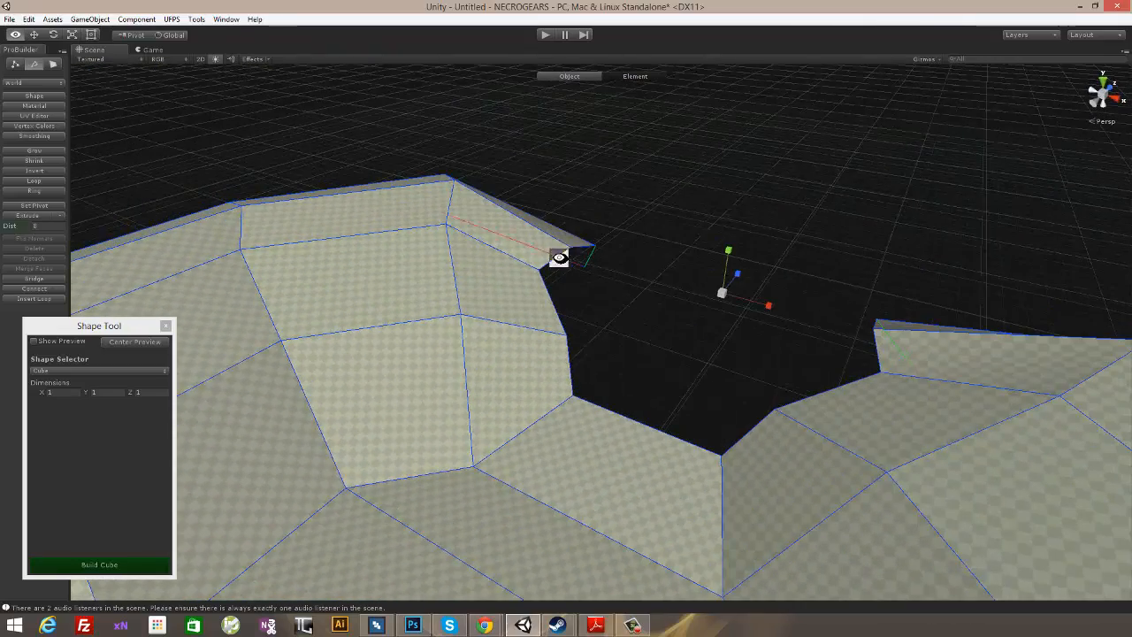
- Switch to vertex editing and spread the upper slope vertices on both sides of the gap apart along X
click(15, 64)
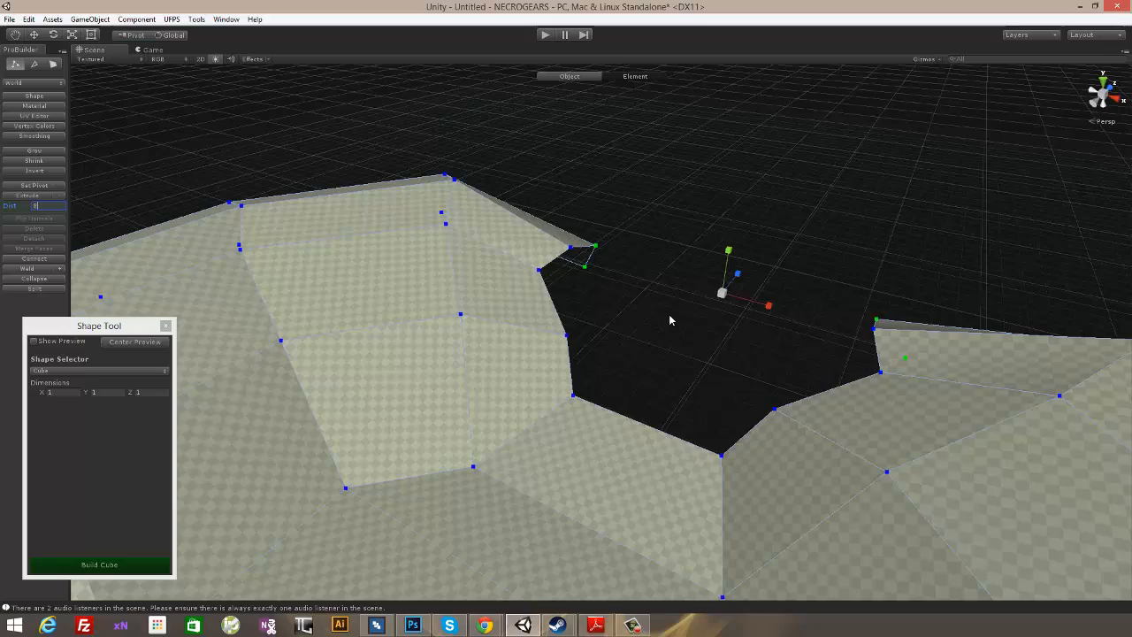
click(535, 269)
alt+drag(578, 356, 865, 357)
shift+click(905, 333)
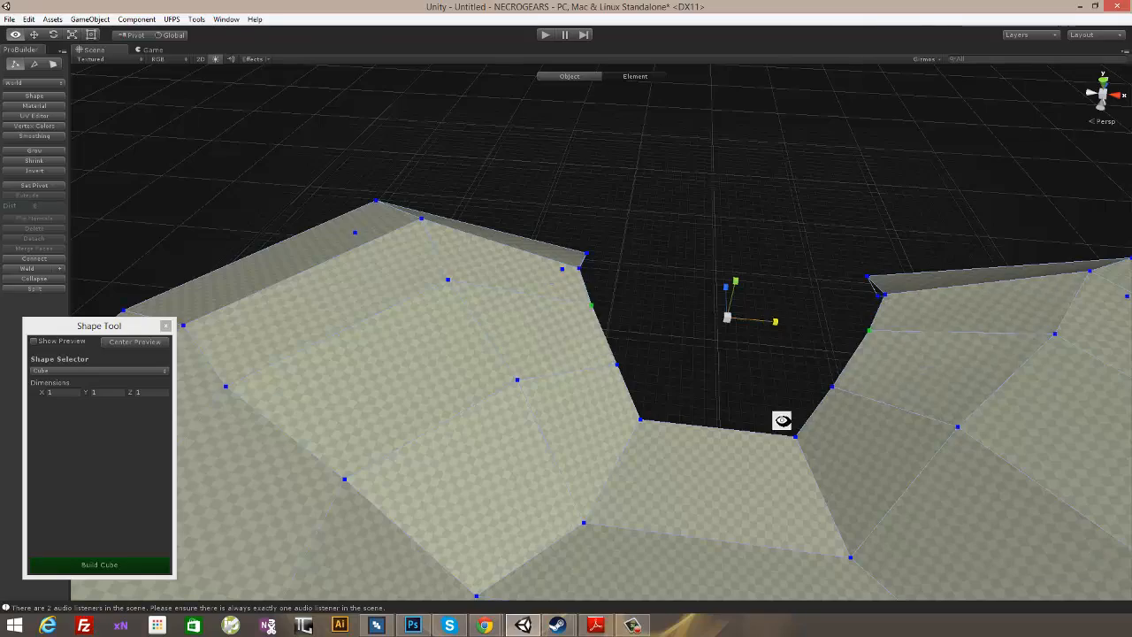
alt+drag(781, 419, 810, 255)
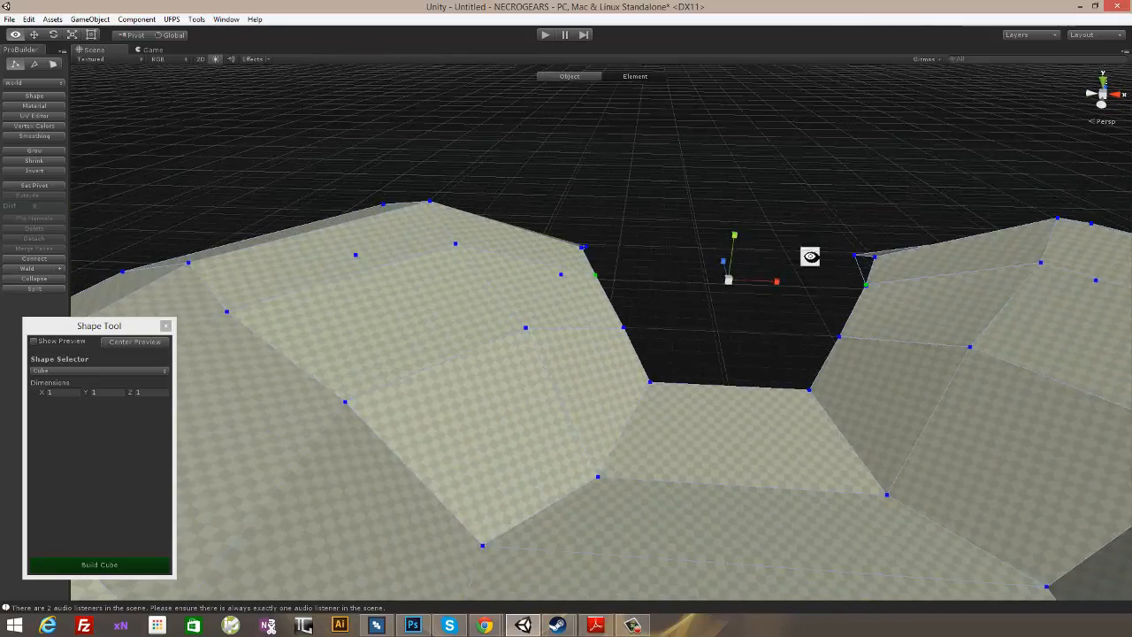
click(811, 256)
alt+middle_drag(884, 350, 883, 286)
alt+drag(956, 371, 885, 296)
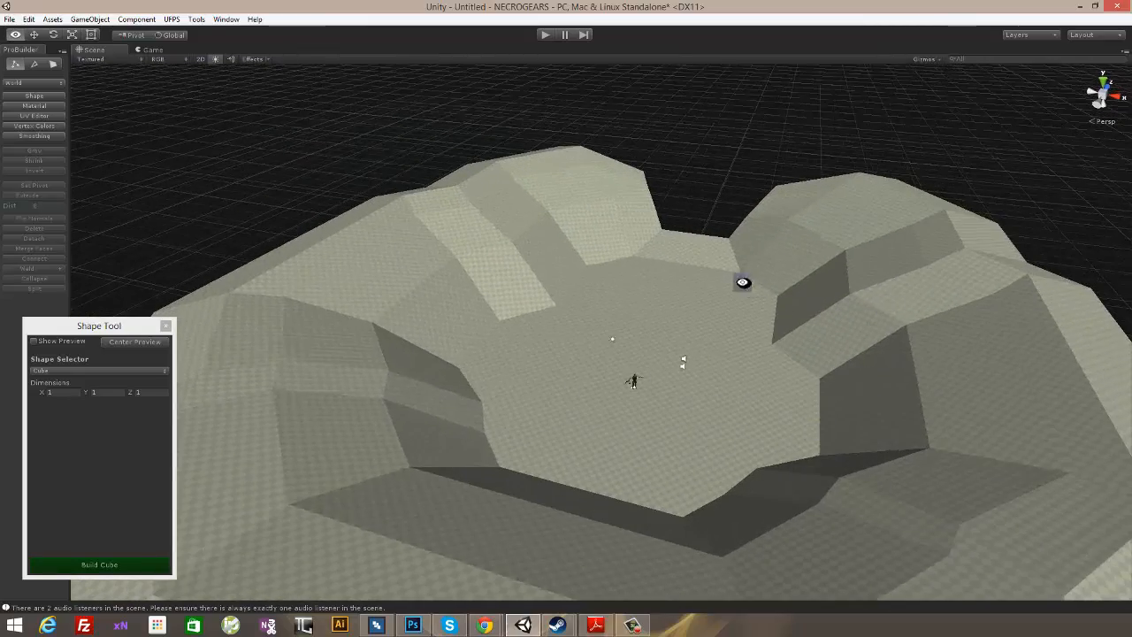
- Select a group of rim vertices on top of the arena wall and move them vertically to vary the crest
mouse_move(743, 282)
alt+mouse_down()
mouse_move(885, 268)
mouse_move(738, 290)
alt+mouse_up()
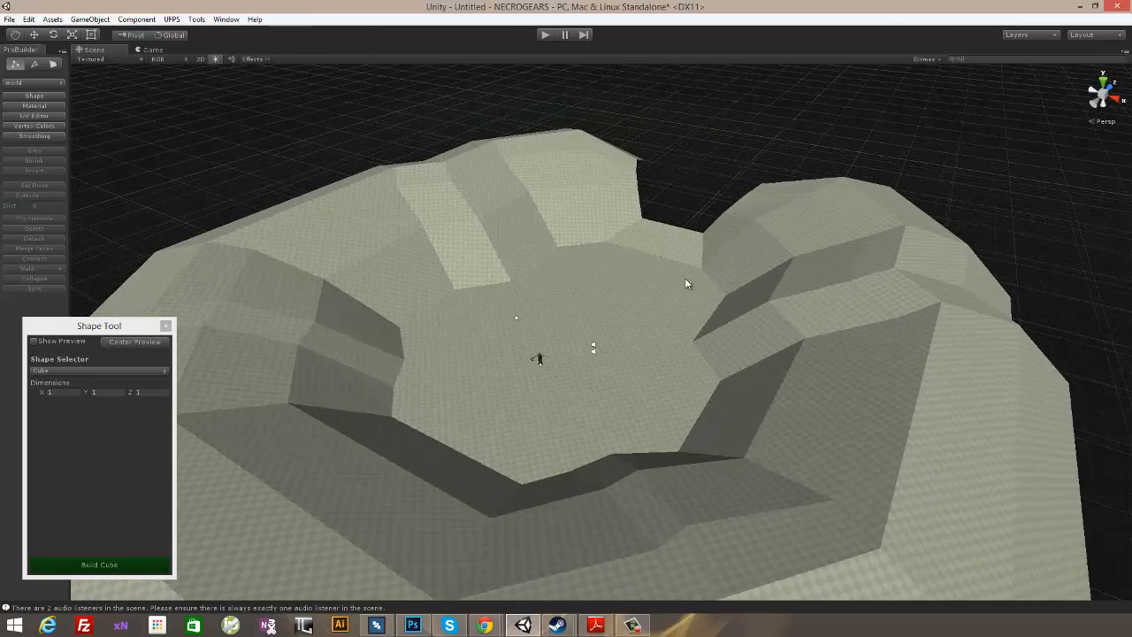
alt+drag(654, 184, 438, 153)
click(594, 165)
alt+drag(601, 172, 532, 142)
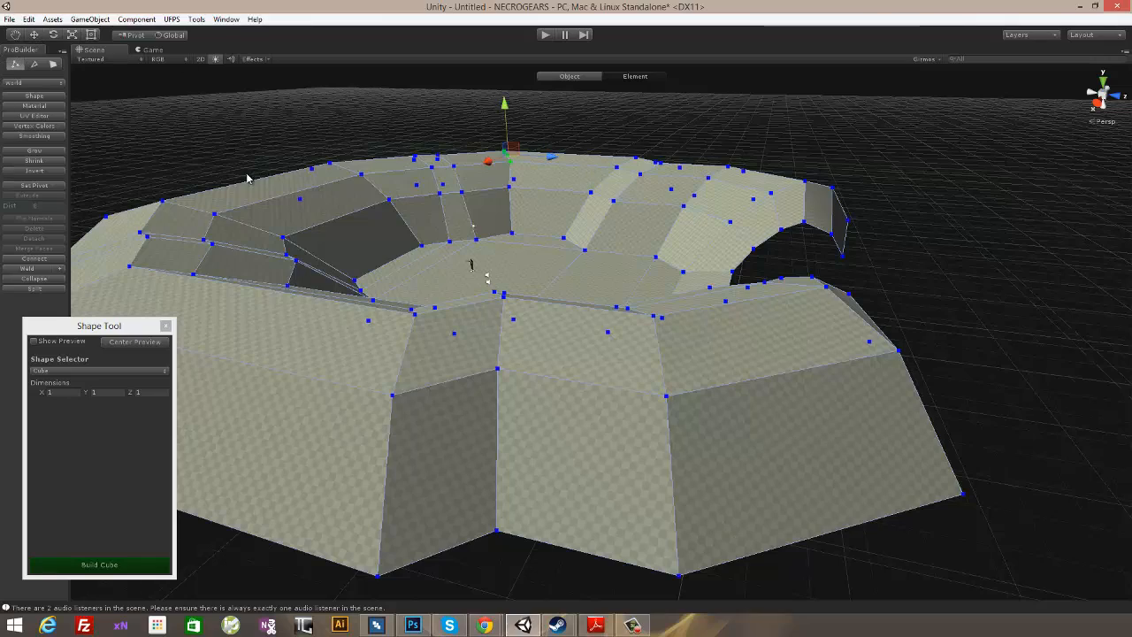
drag(503, 109, 613, 240)
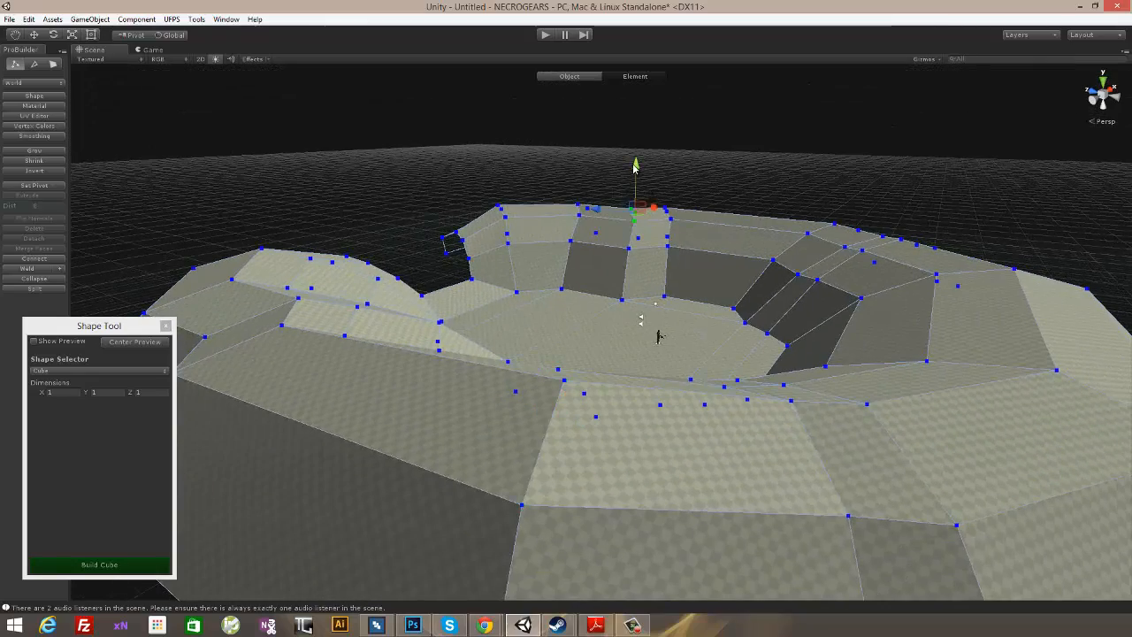
alt+drag(591, 321, 775, 305)
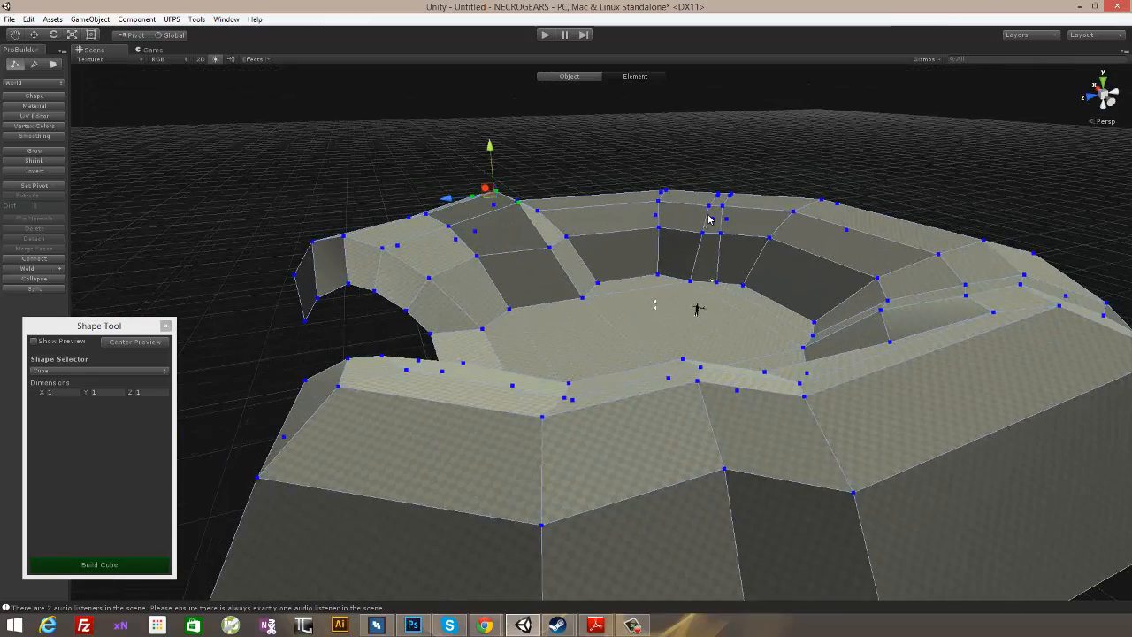
- Raise further rim vertices around the arena wall to form uneven peaks
drag(725, 161, 727, 142)
alt+drag(575, 299, 648, 276)
drag(559, 172, 688, 255)
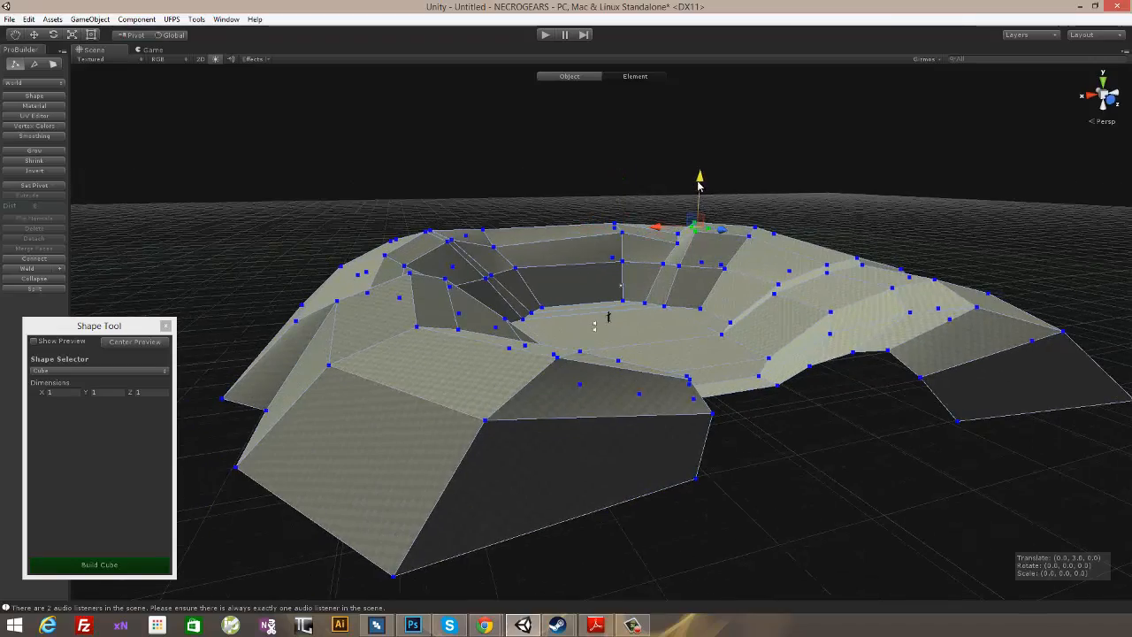
alt+drag(698, 205, 594, 270)
drag(618, 231, 650, 253)
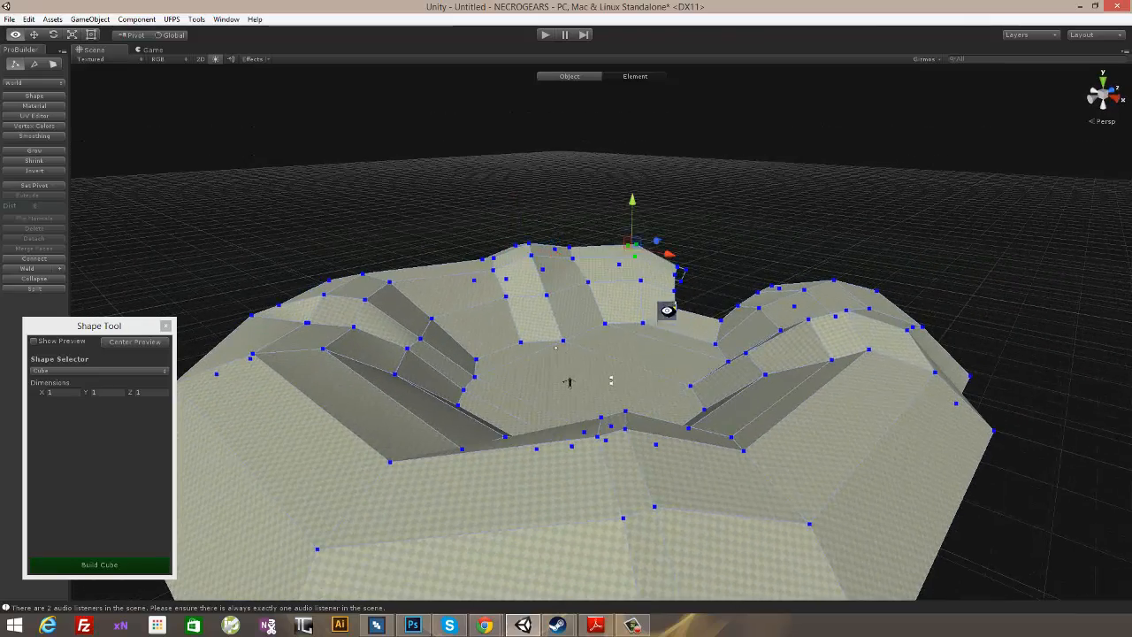
- Raise the peak vertices on the wall section near the gap slightly
alt+drag(667, 310, 818, 353)
click(506, 270)
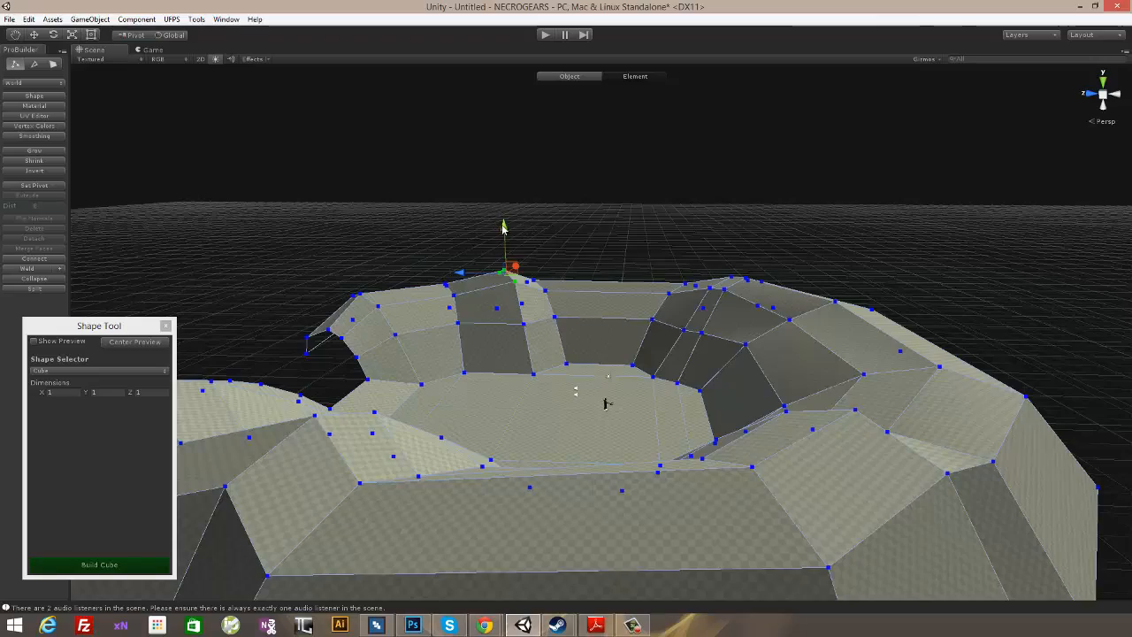
drag(504, 229, 504, 224)
alt+drag(445, 342, 619, 357)
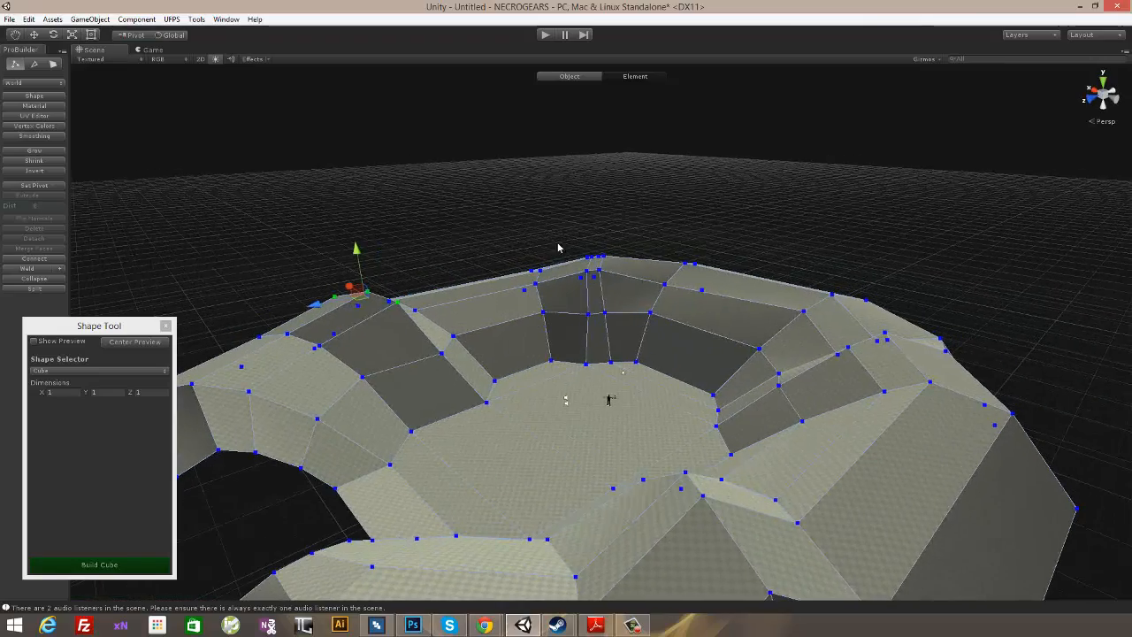
- Adjust the remaining rim vertices along the far arena wall and clear the vertex selection
drag(557, 247, 497, 301)
alt+drag(629, 361, 579, 315)
click(617, 263)
click(613, 309)
drag(597, 258, 707, 378)
alt+drag(733, 253, 546, 274)
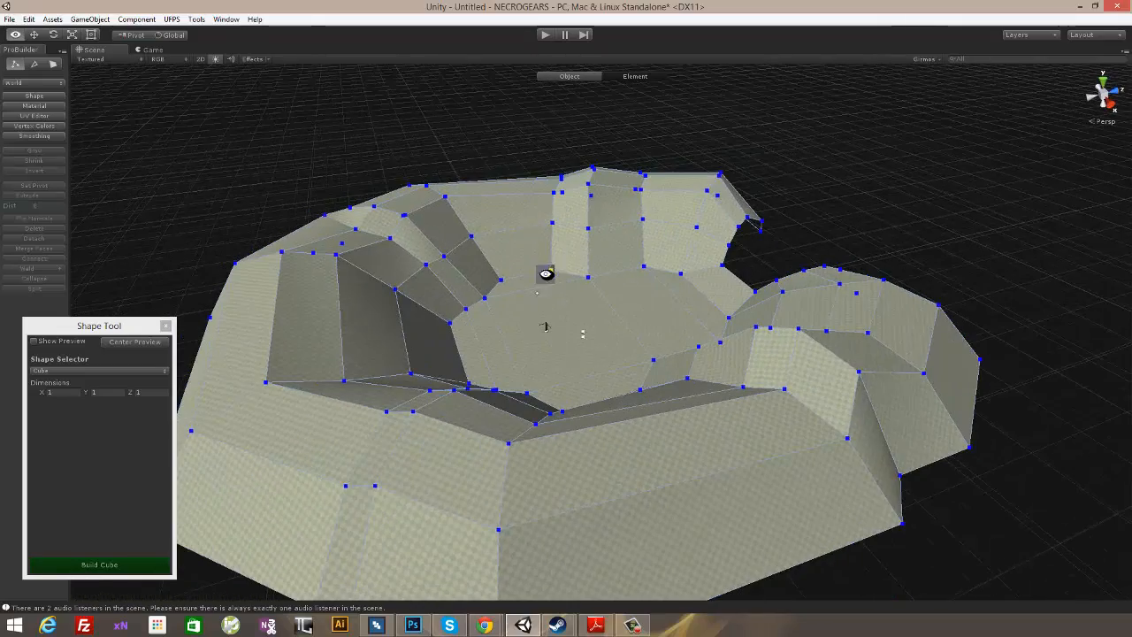
- Return to object editing and apply smoothing group 24 to the whole arena mesh
click(566, 77)
alt+drag(392, 222, 362, 227)
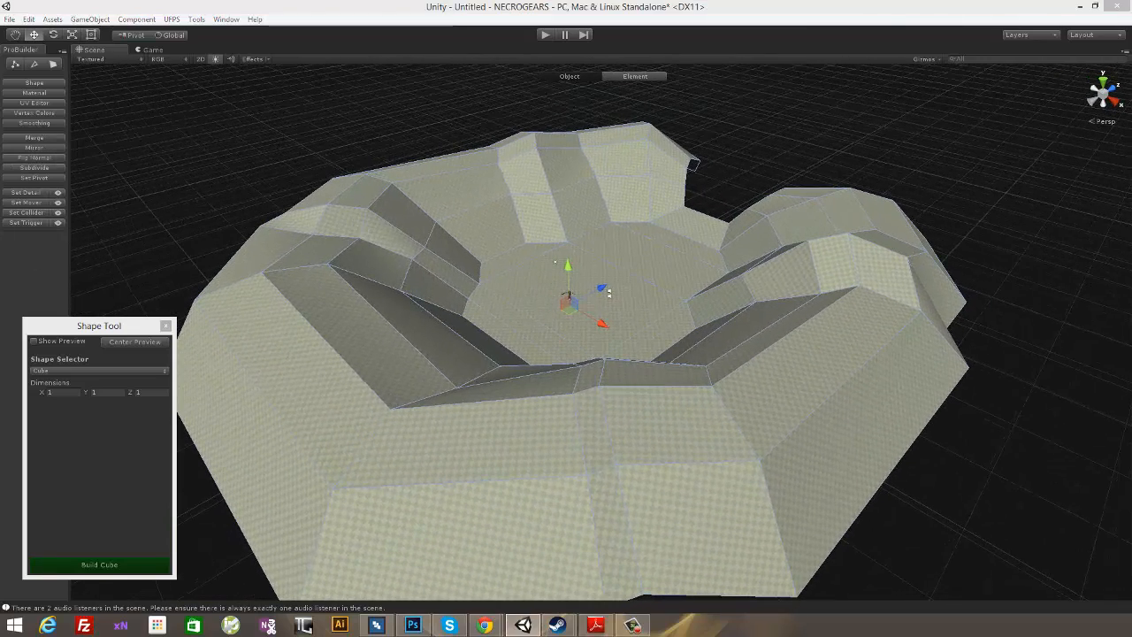
drag(813, 273, 965, 141)
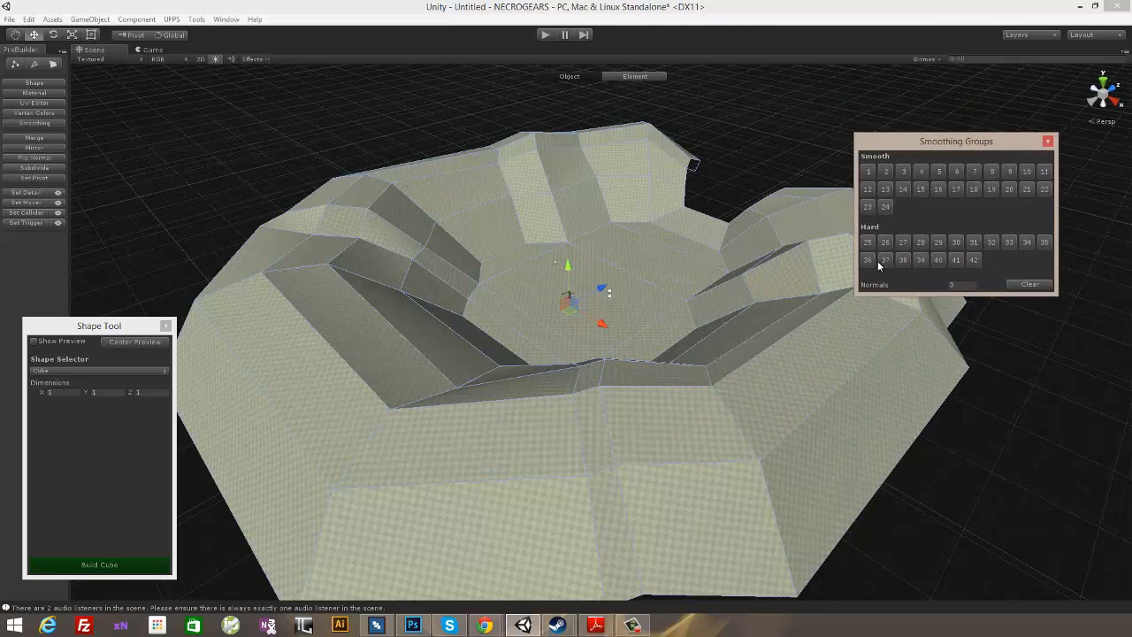
click(886, 208)
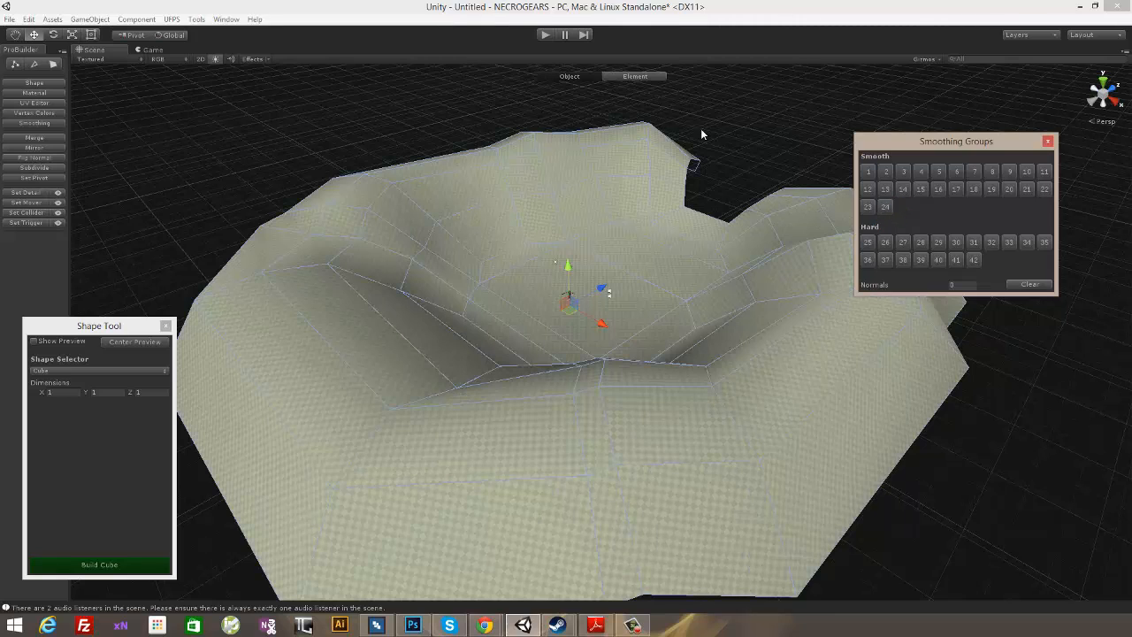
click(876, 124)
click(1046, 142)
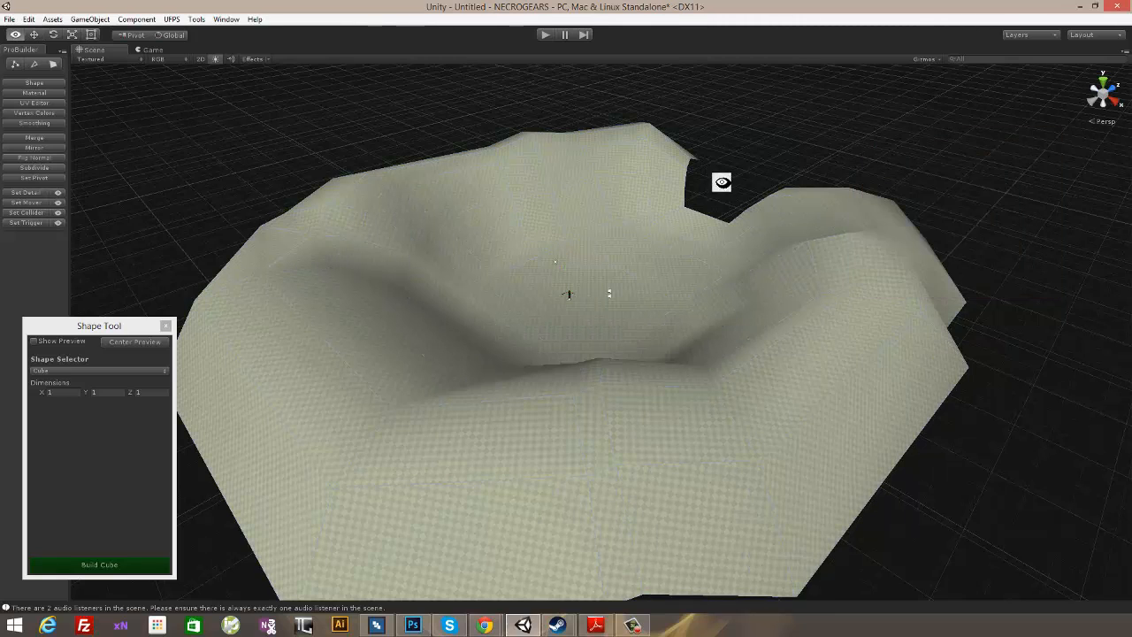
- Select the smoothed arena and set its vertex colors to the Ebony swatch
alt+drag(721, 182, 785, 318)
click(644, 181)
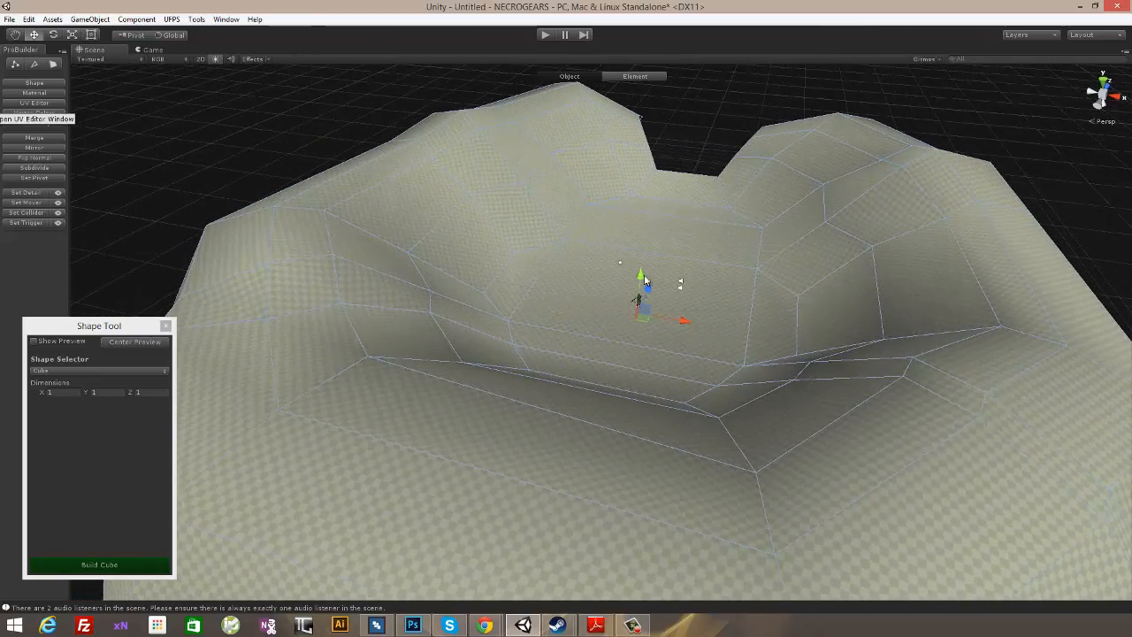
alt+drag(645, 279, 574, 281)
scroll(592, 285, up, 5)
alt+drag(756, 229, 79, 140)
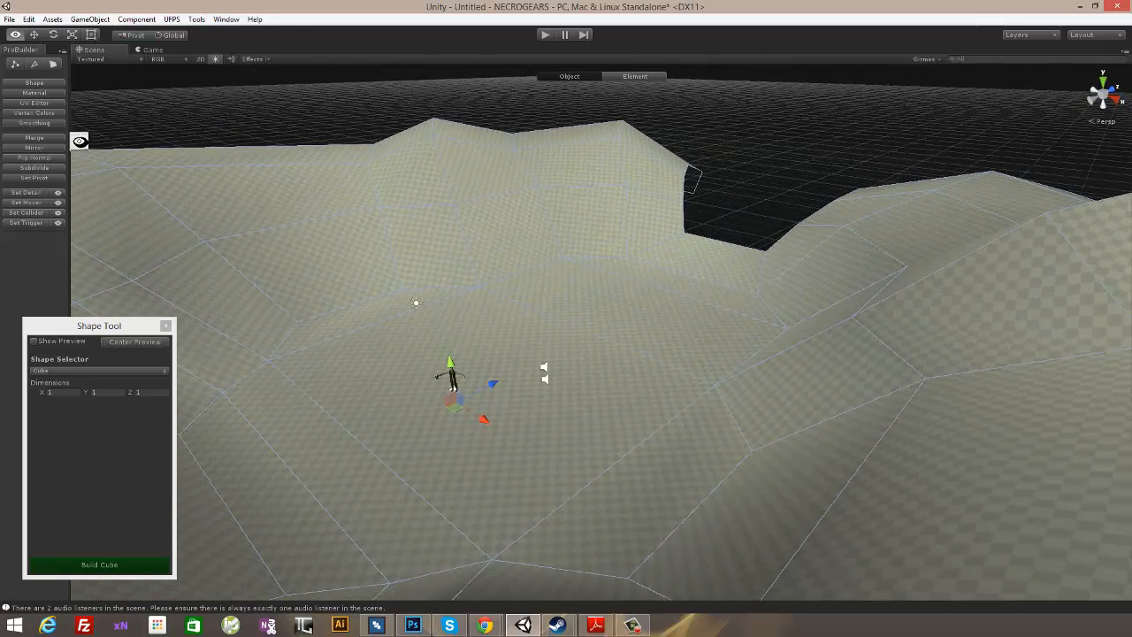
click(34, 113)
drag(557, 231, 614, 161)
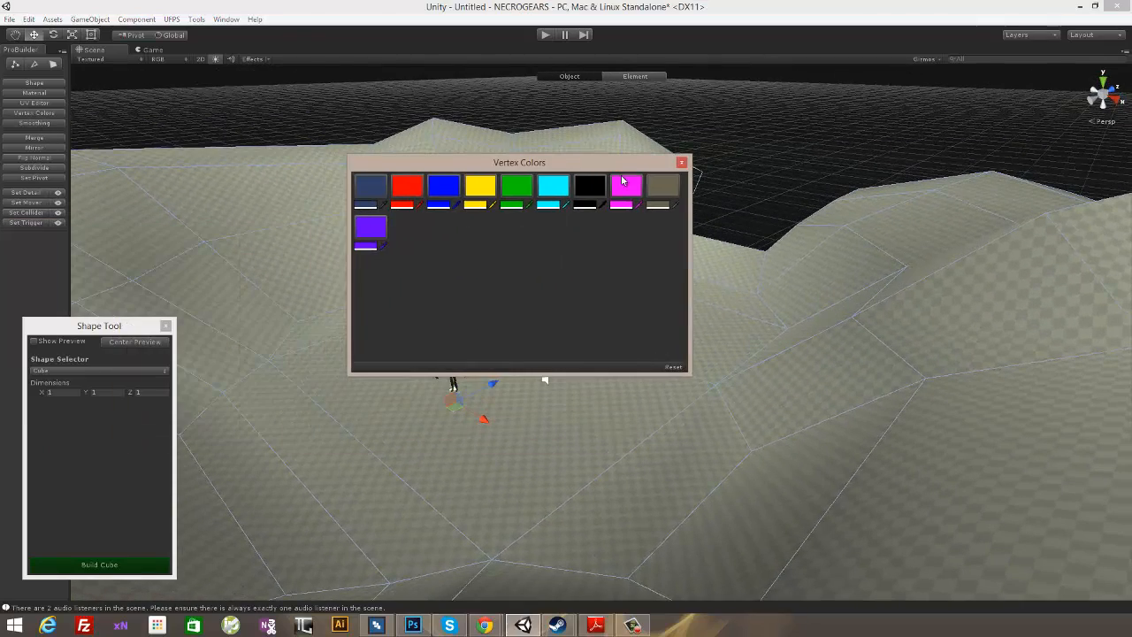
click(665, 187)
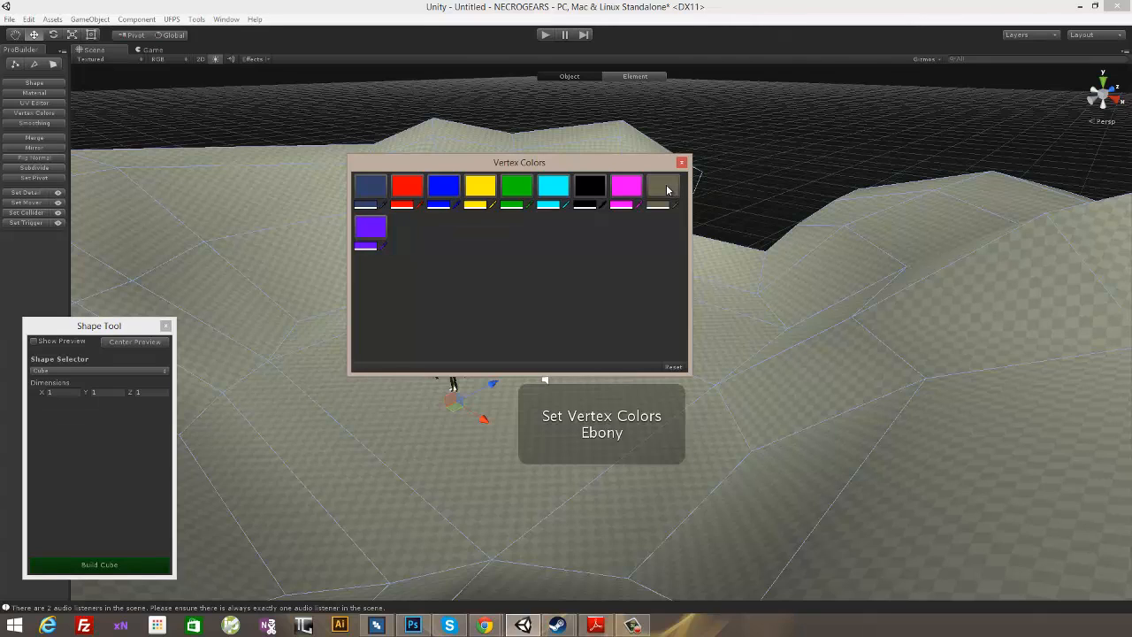
- Darken the Ebony swatch to H 51, S 116, V 69 and apply the resulting Pullman Green to the arena
click(657, 205)
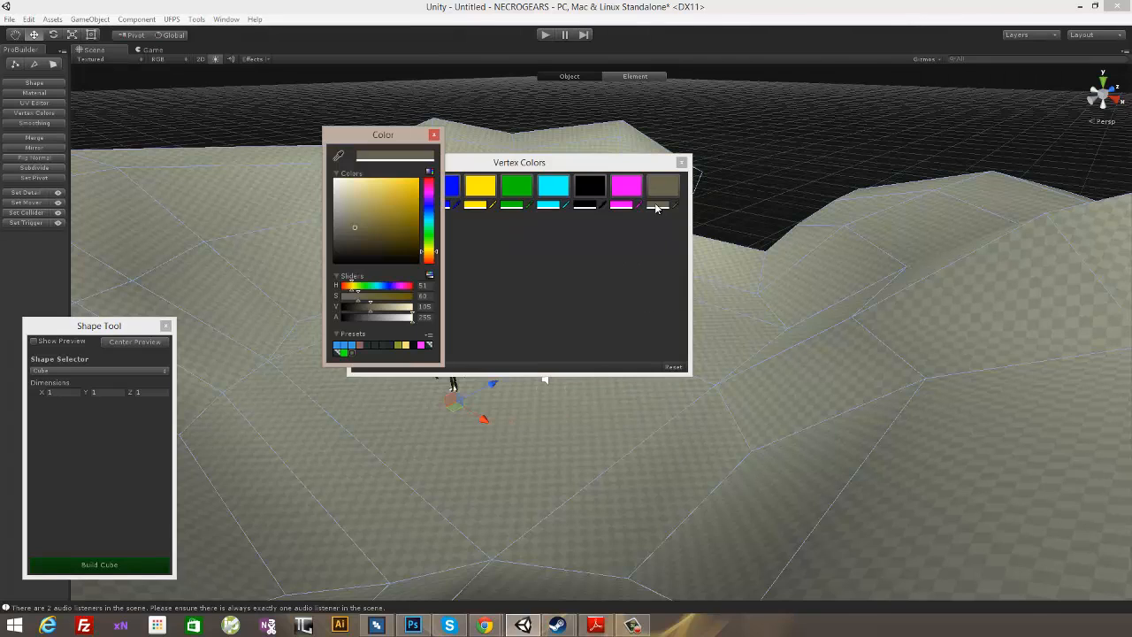
drag(353, 232, 375, 240)
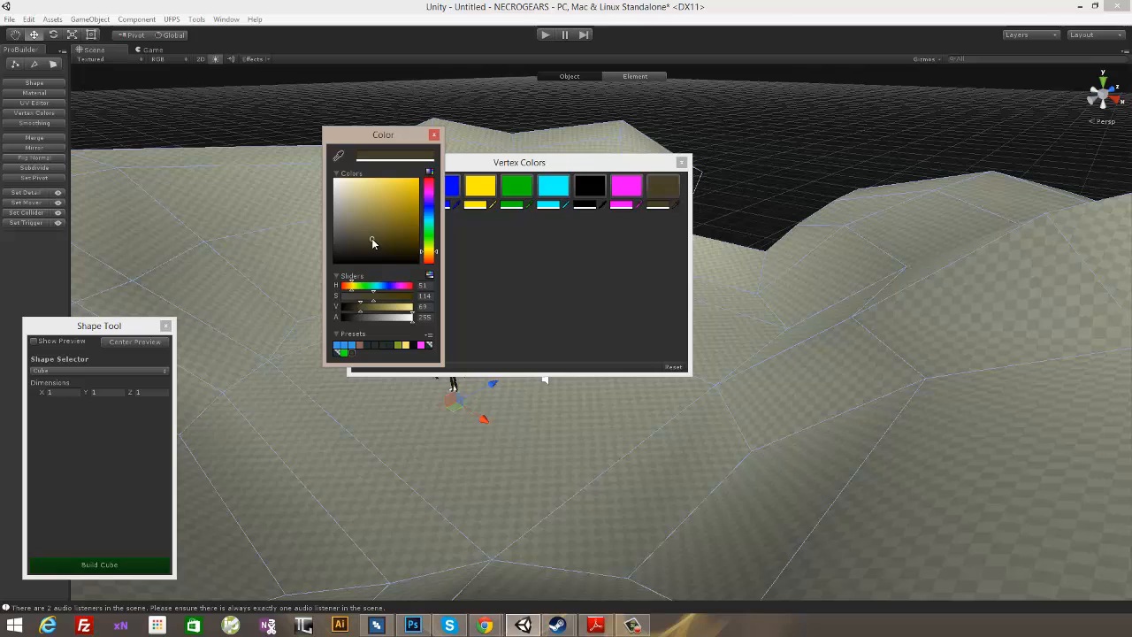
click(433, 136)
click(672, 186)
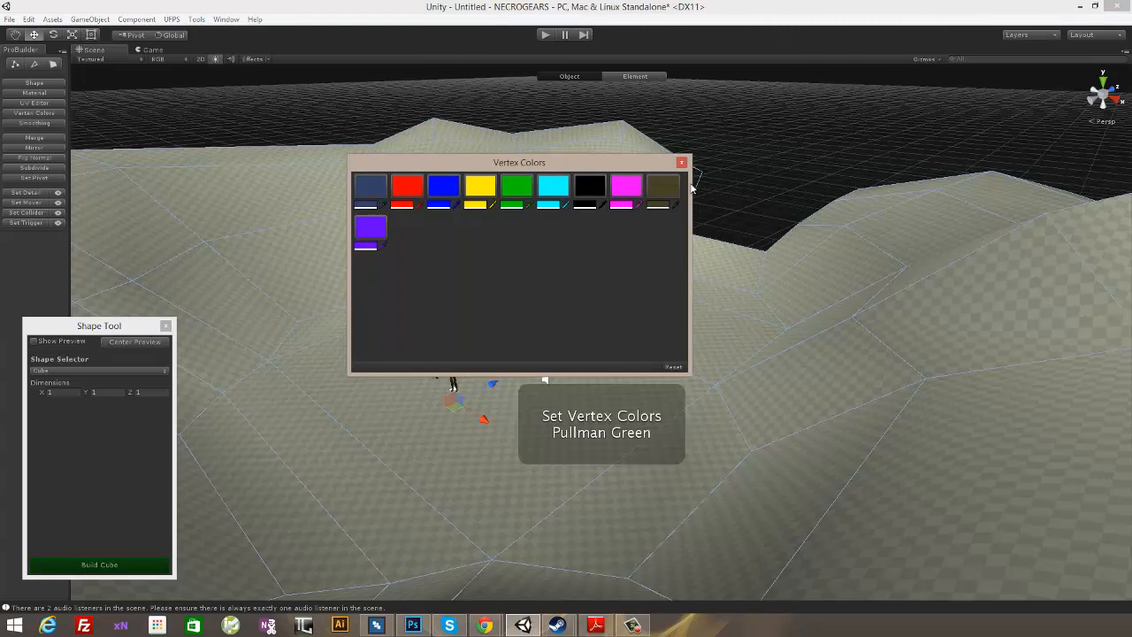
click(567, 76)
click(662, 186)
- Reapply the darkened swatch to the arena, move the Vertex Colors window aside and deselect the mesh
click(661, 206)
click(661, 196)
drag(604, 163, 412, 341)
click(785, 147)
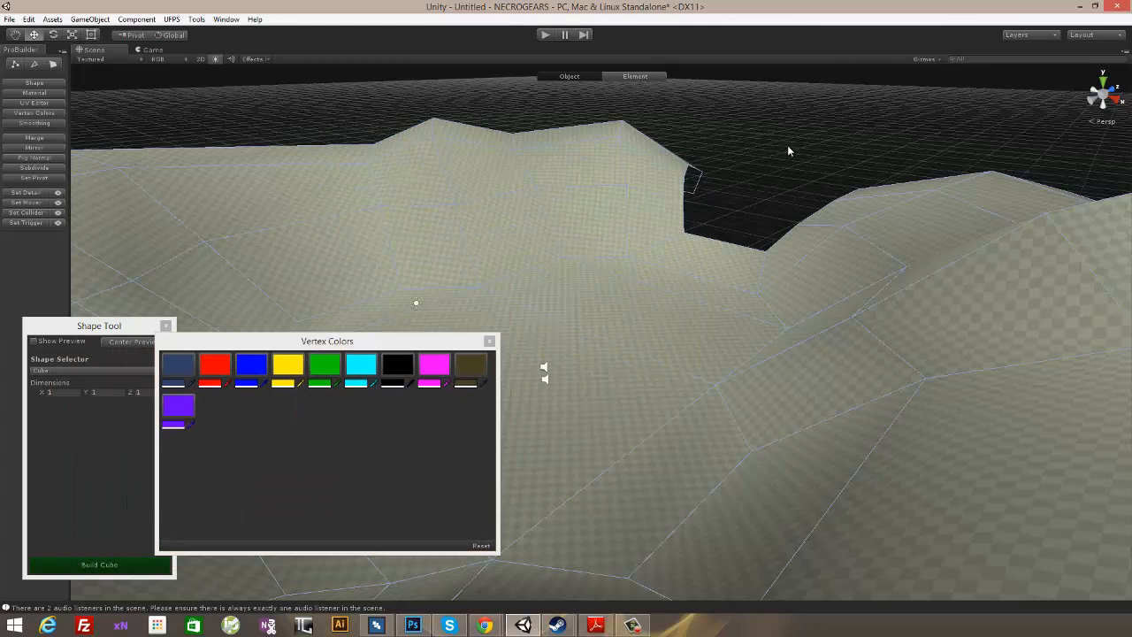
click(21, 37)
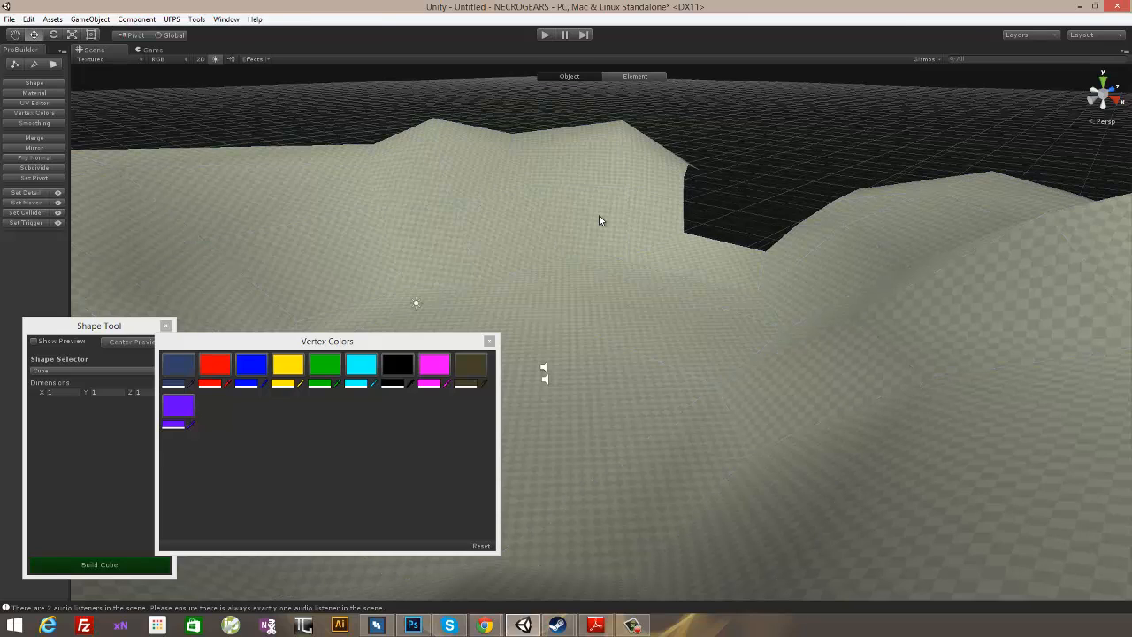
- Switch to face editing, select all faces of the arena mesh and set their vertex colors to Pullman Green
click(463, 366)
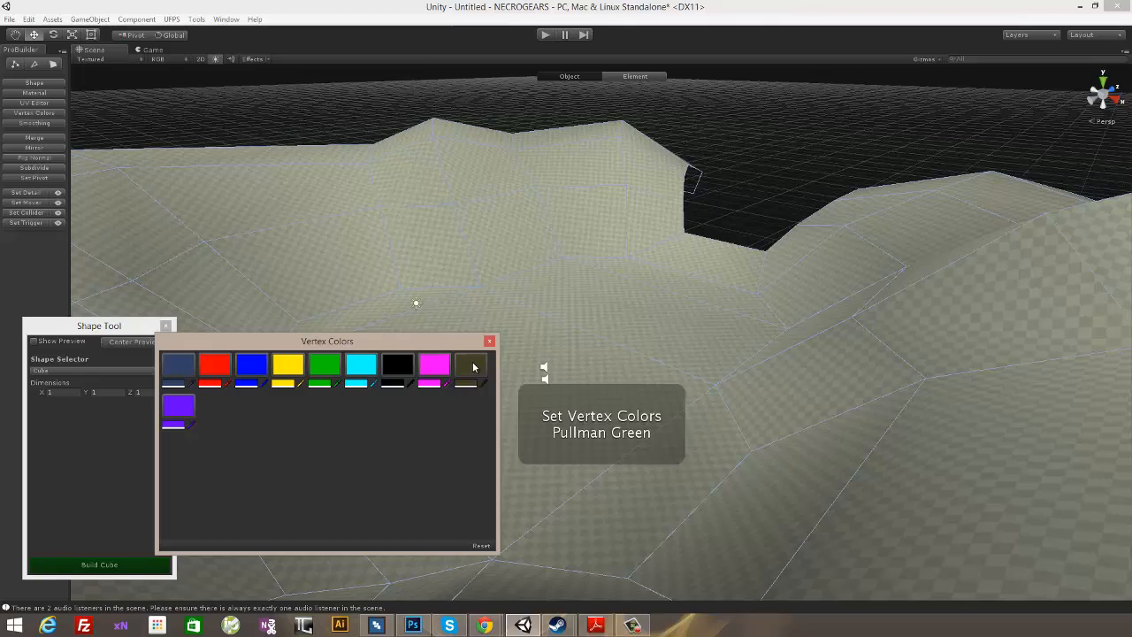
alt+drag(578, 198, 535, 154)
click(53, 65)
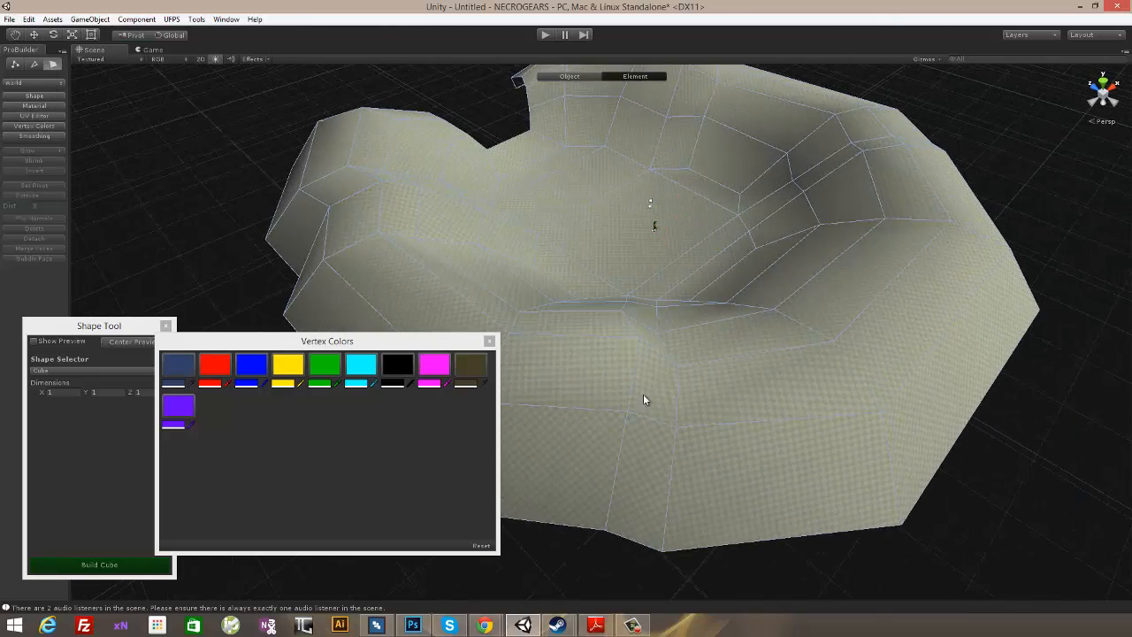
alt+drag(815, 382, 794, 393)
click(796, 394)
scroll(854, 408, down, 3)
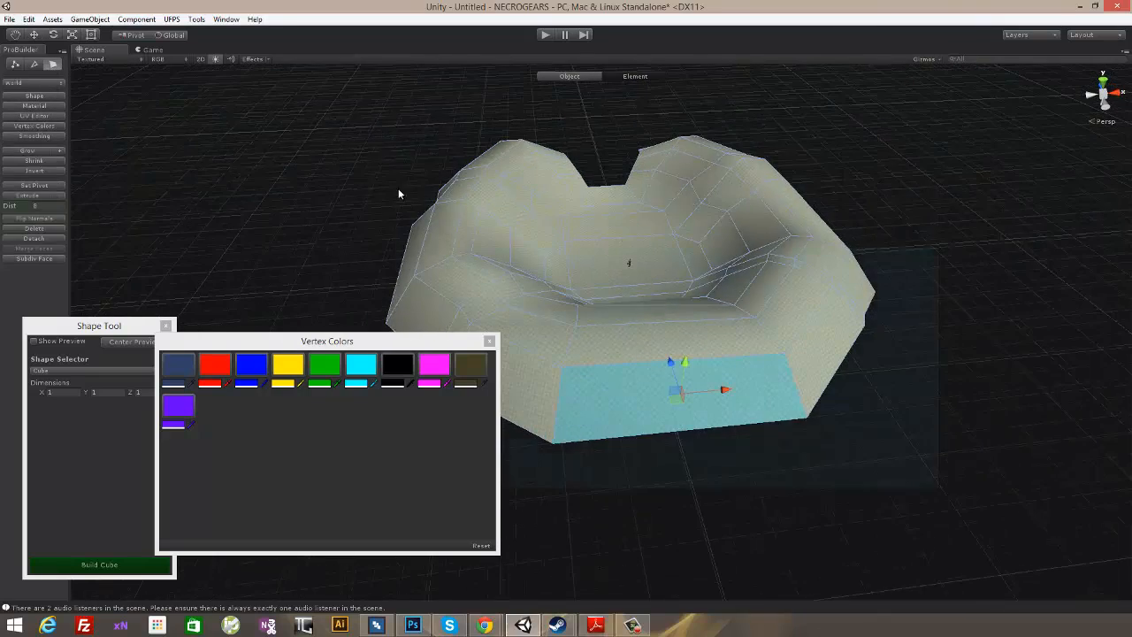
key(ctrl+a)
click(477, 371)
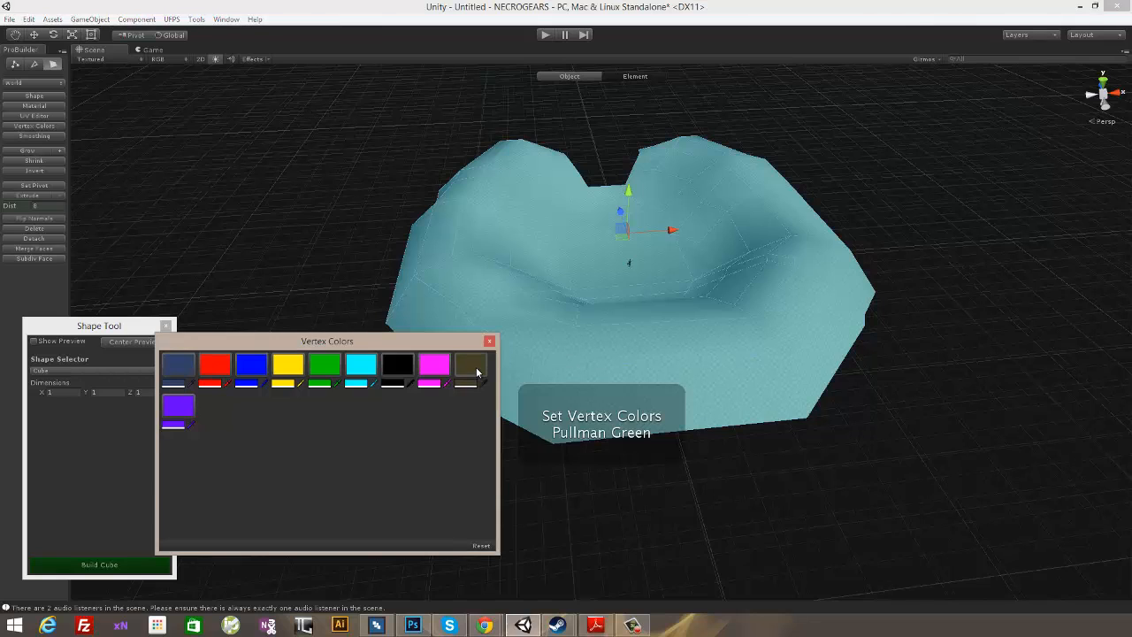
- Darken the Pullman Green swatch to a near-black brown, apply it to all selected arena faces and deselect them
click(469, 385)
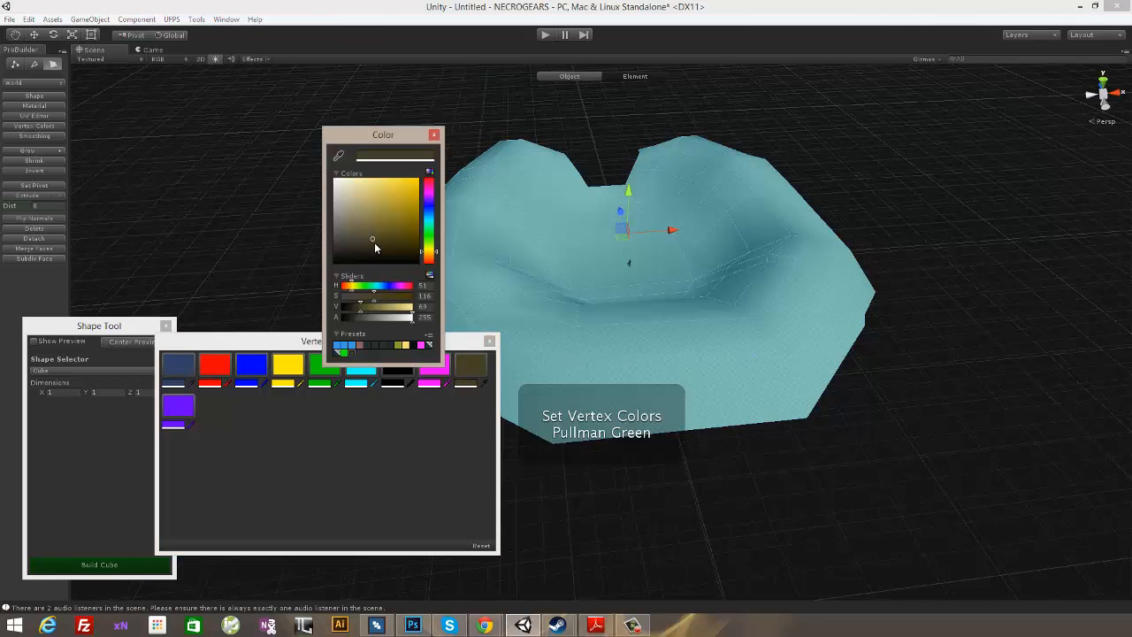
click(378, 249)
click(476, 369)
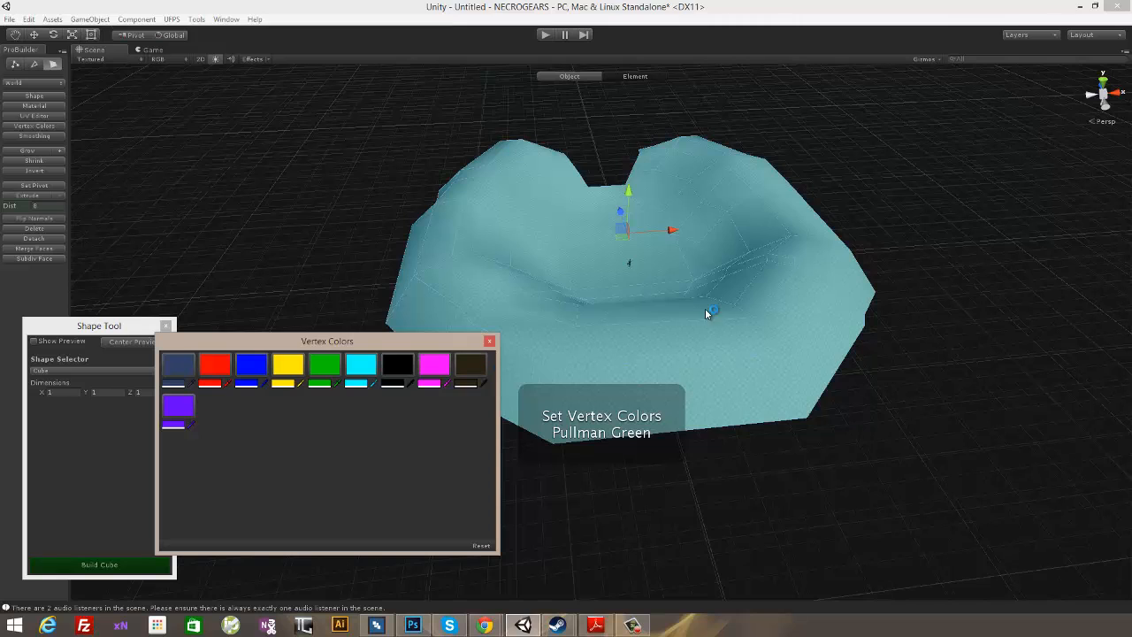
click(833, 186)
alt+drag(833, 185, 747, 255)
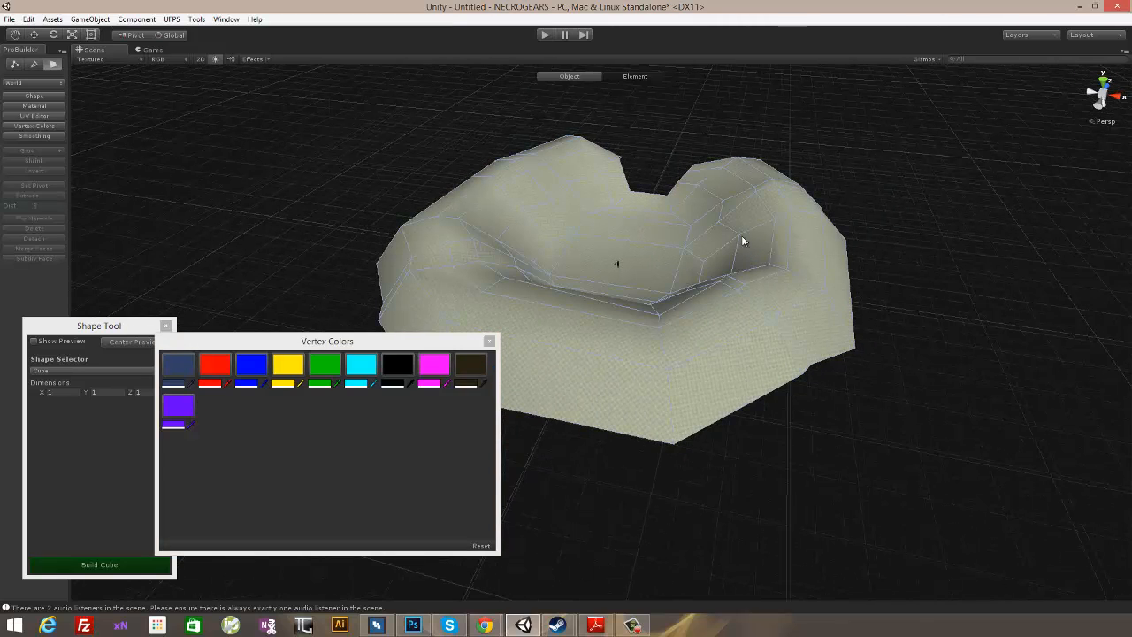
- Return to object editing, try several vertex color swatches ending with the darkened one, and close the Vertex Colors window
key(g)
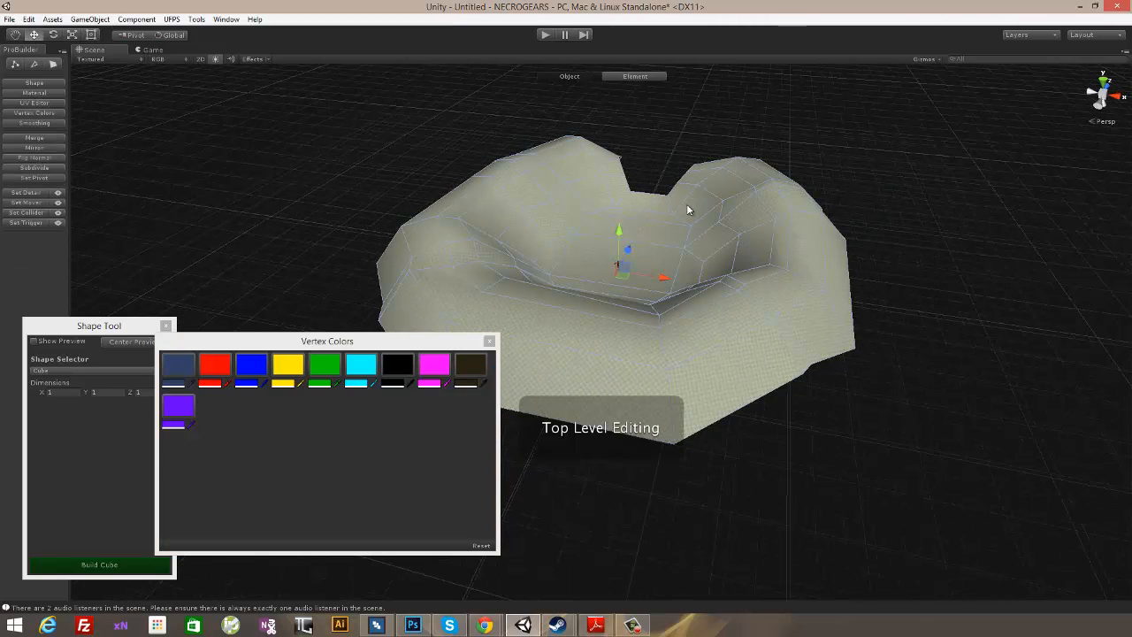
click(177, 364)
click(213, 364)
click(470, 370)
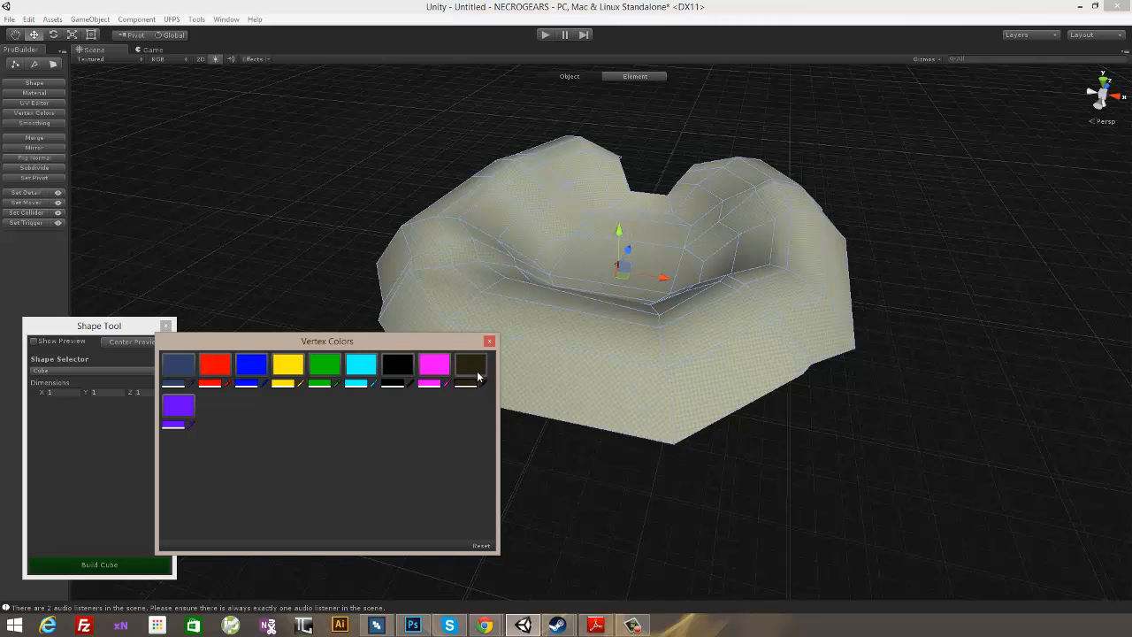
click(490, 344)
alt+drag(366, 182, 657, 294)
scroll(669, 315, up, 10)
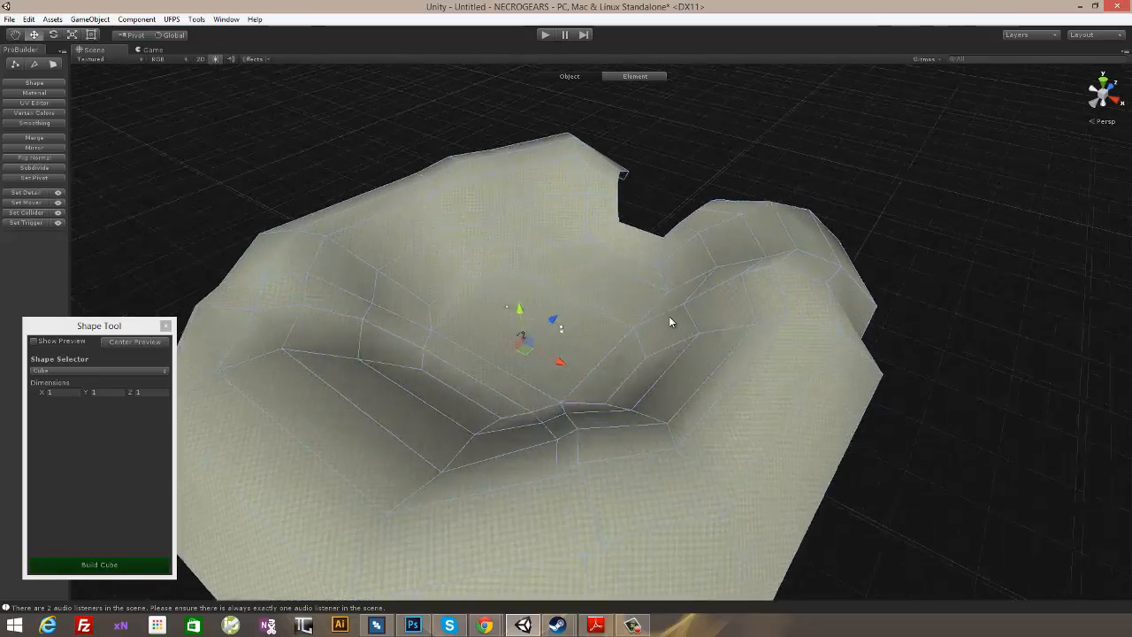
mouse_move(669, 316)
alt+mouse_down()
mouse_move(631, 354)
mouse_move(621, 328)
mouse_move(605, 327)
mouse_move(645, 328)
mouse_move(607, 331)
mouse_move(701, 302)
mouse_move(645, 333)
mouse_move(642, 257)
mouse_move(689, 307)
mouse_move(662, 306)
alt+mouse_up()
scroll(605, 327, up, 4)
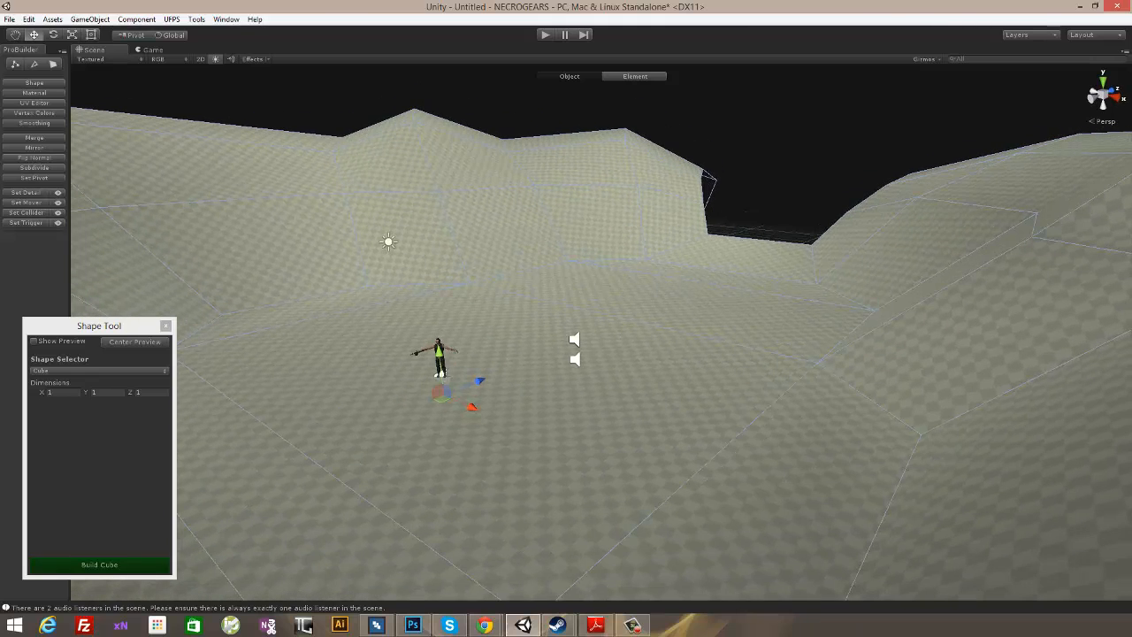
key(alt+Tab)
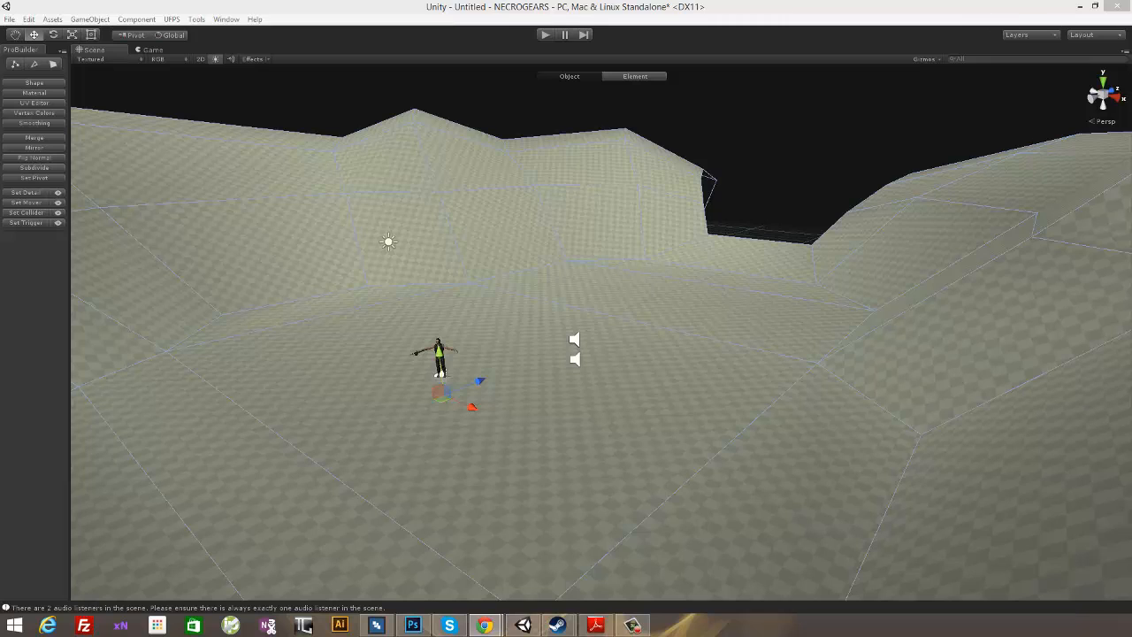
- Open ProBuilder's Material Editor and place it beside the Shape Tool window
click(35, 83)
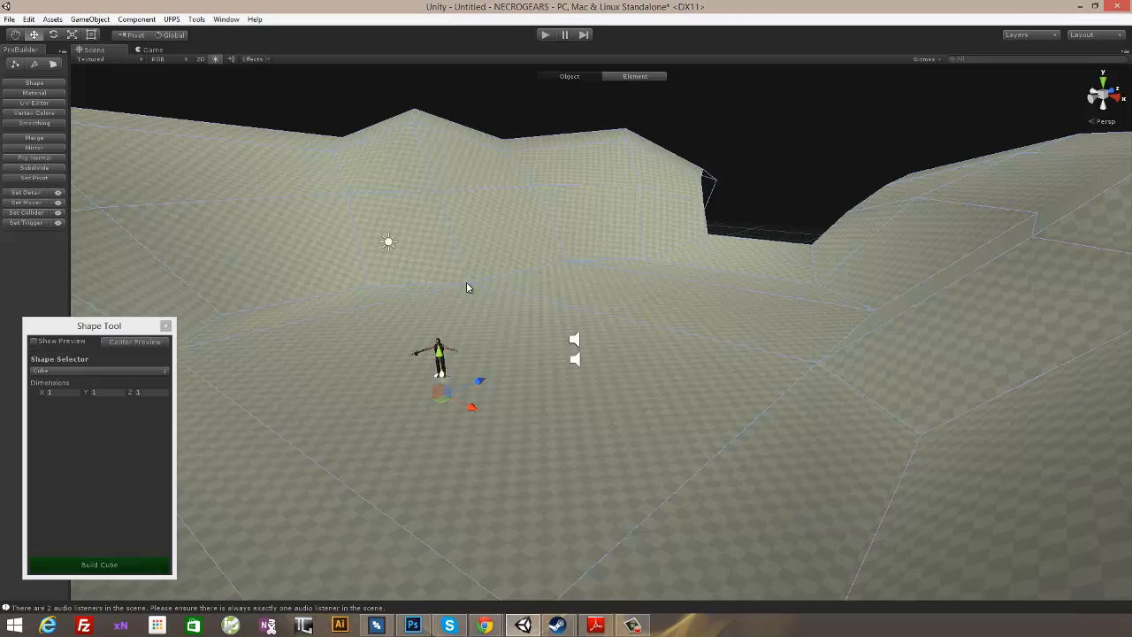
alt+drag(763, 182, 533, 215)
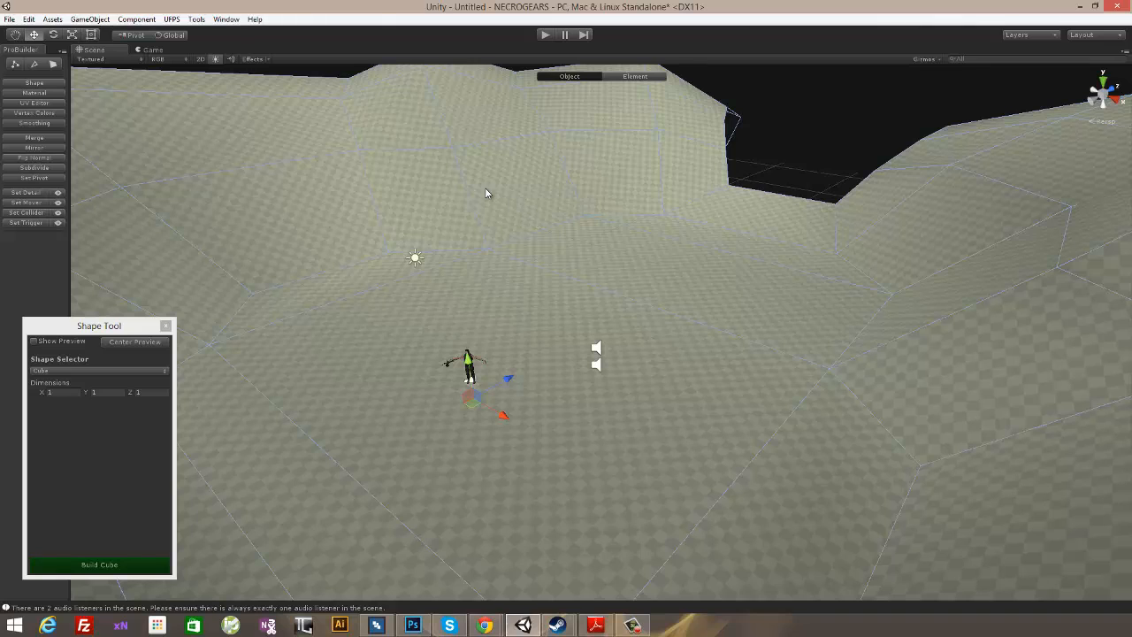
click(35, 93)
drag(287, 256, 258, 212)
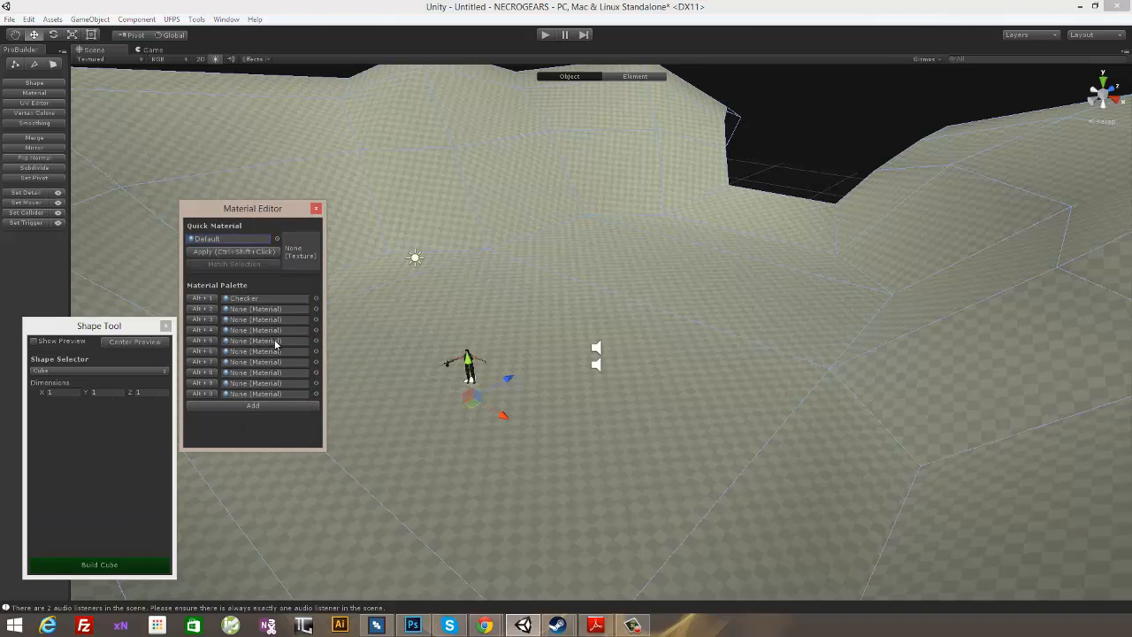
- Open the Project window, move it closer to the Material Editor and show the contents of the Textures folder
click(226, 18)
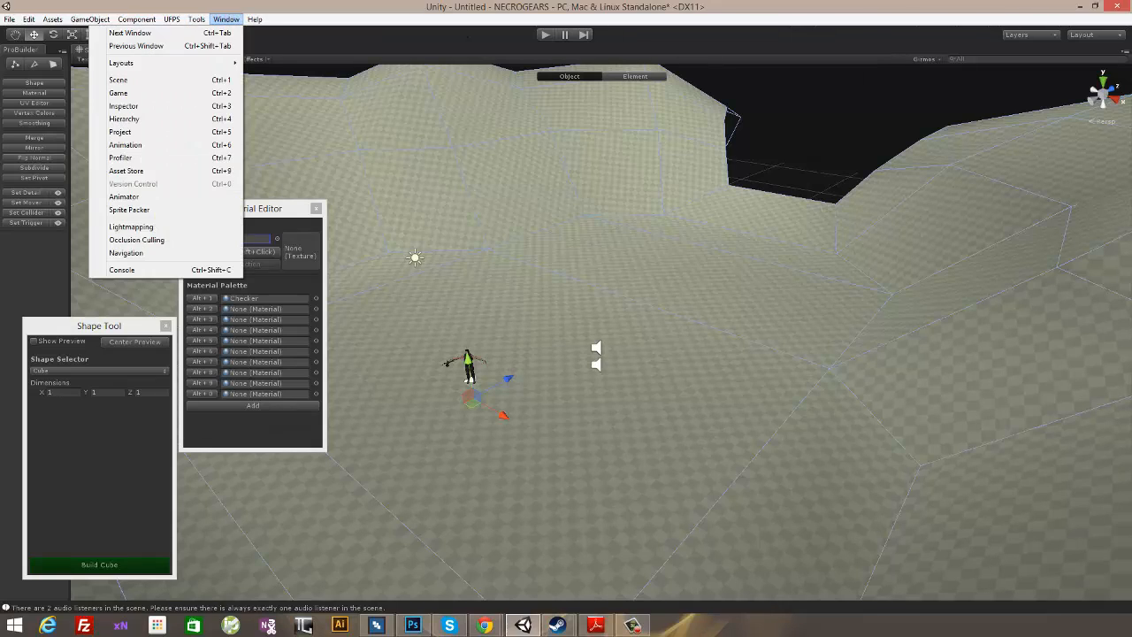
click(1004, 92)
click(227, 19)
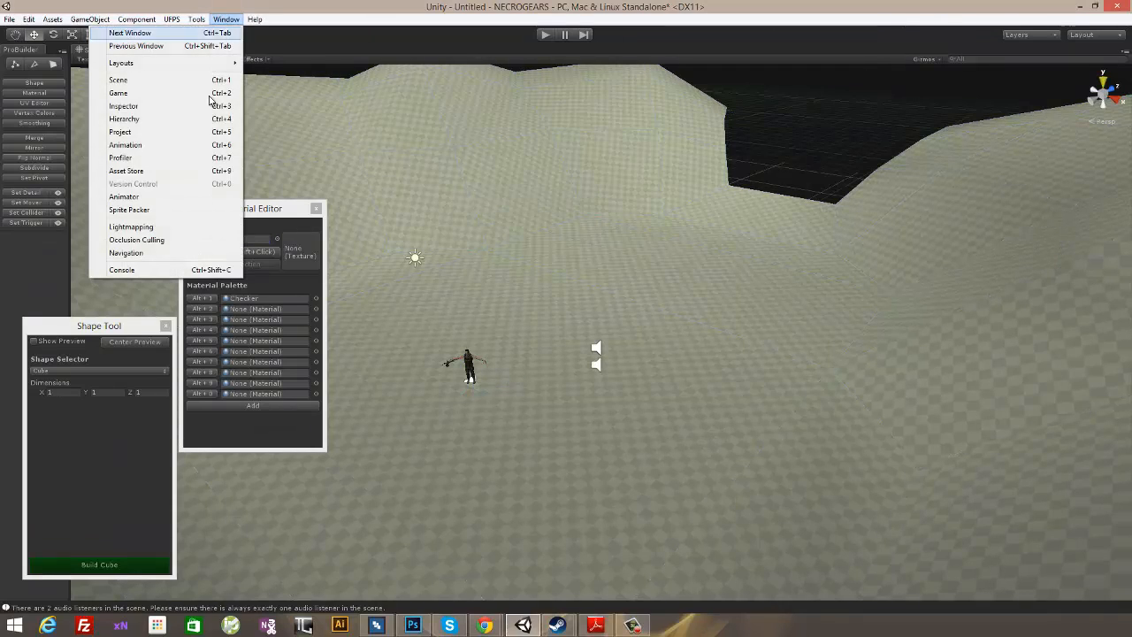
click(177, 132)
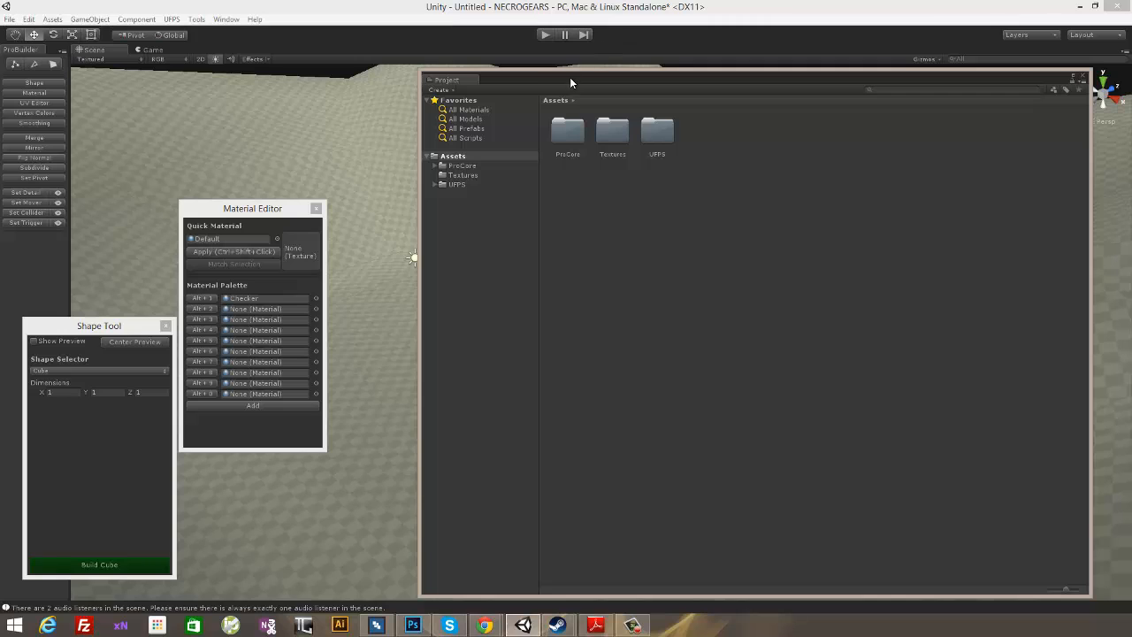
drag(570, 78, 459, 82)
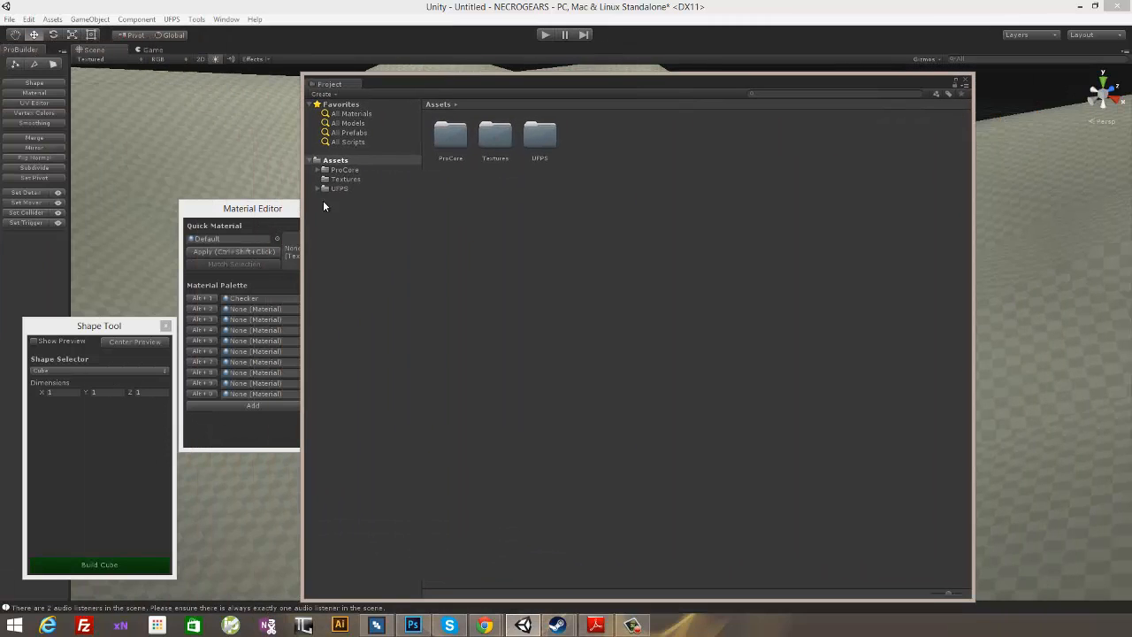
click(344, 179)
right_click(541, 198)
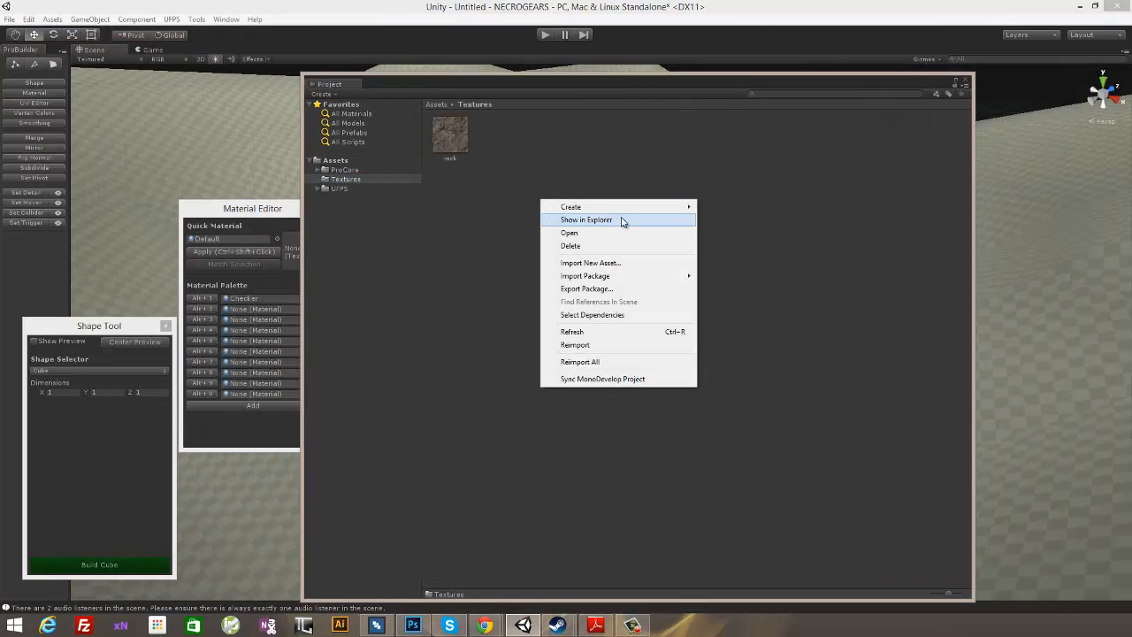
click(617, 218)
click(831, 119)
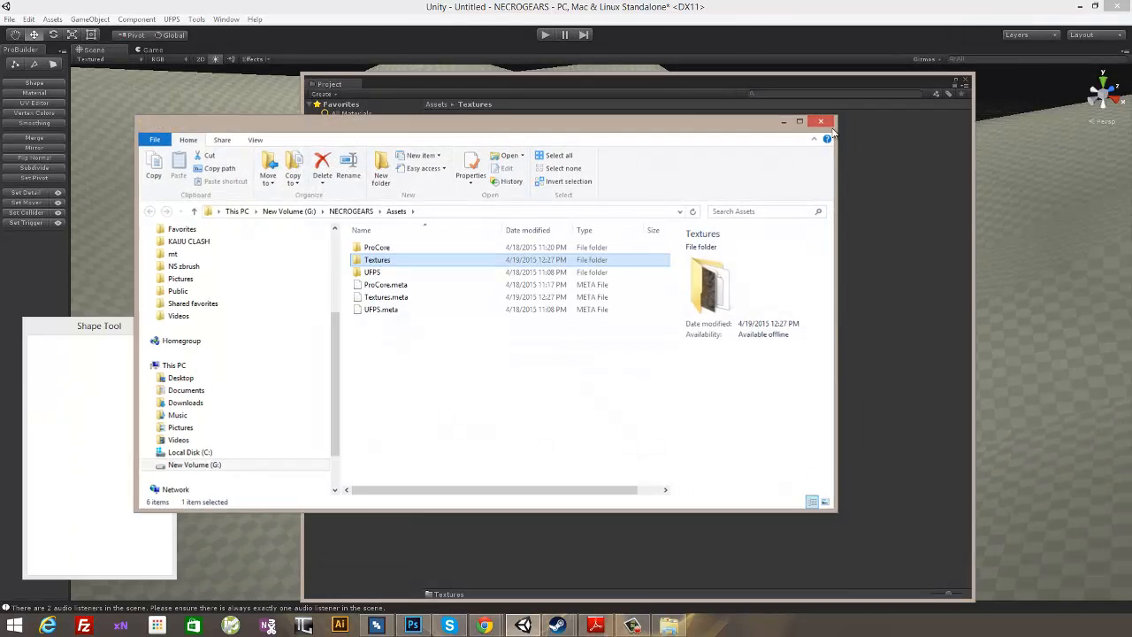
- Create a new material named rock in the Textures folder
right_click(535, 232)
mouse_move(565, 238)
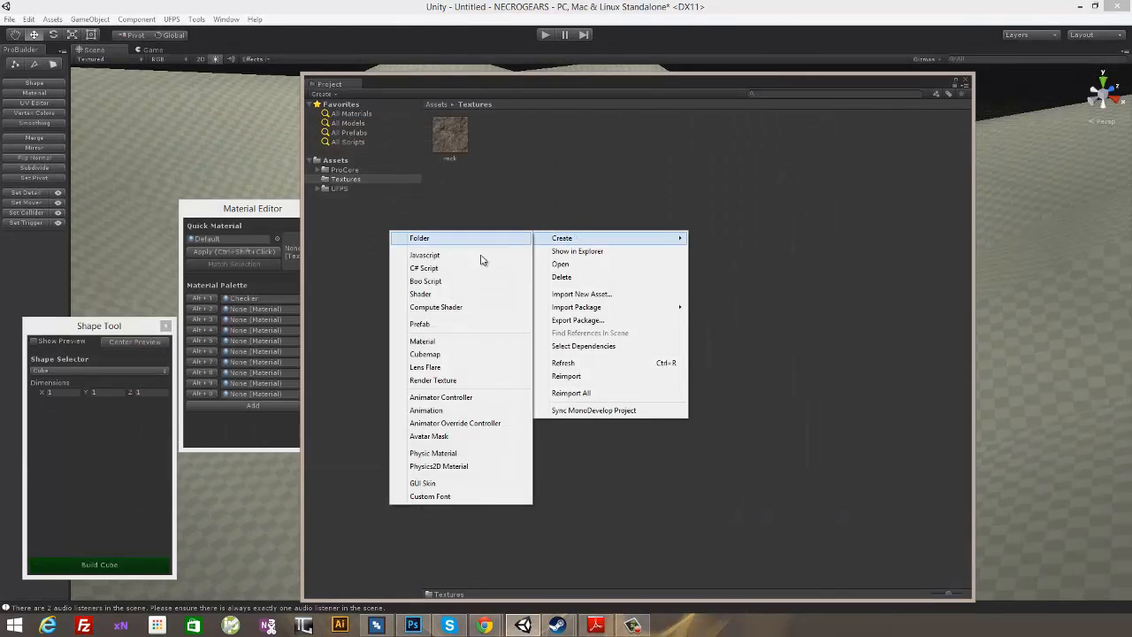
click(448, 341)
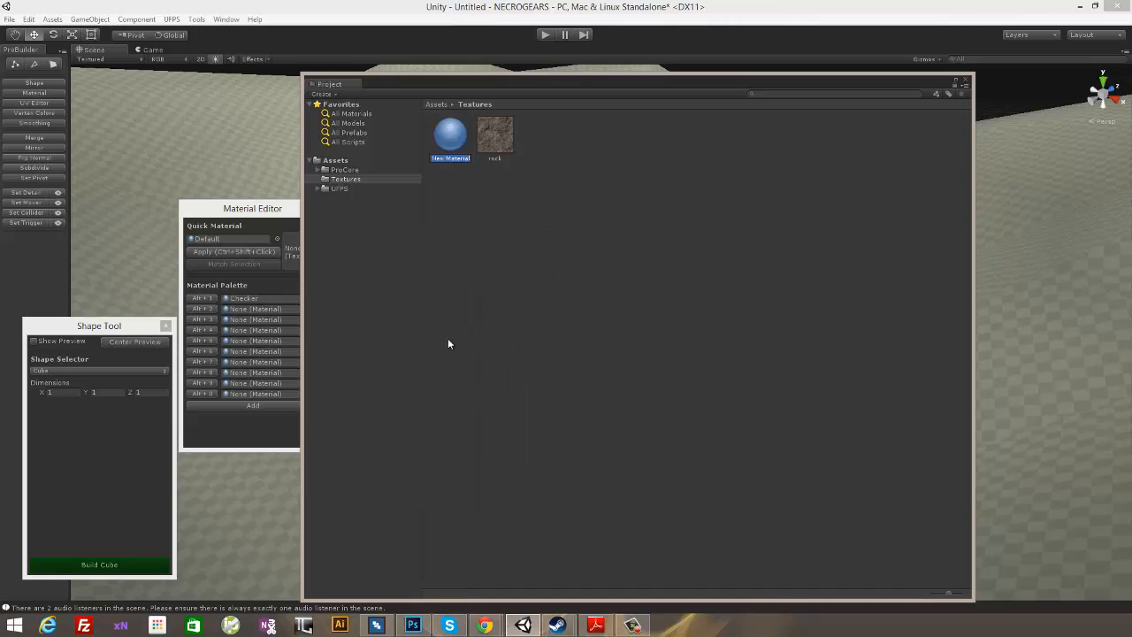
text(rock)
key(Return)
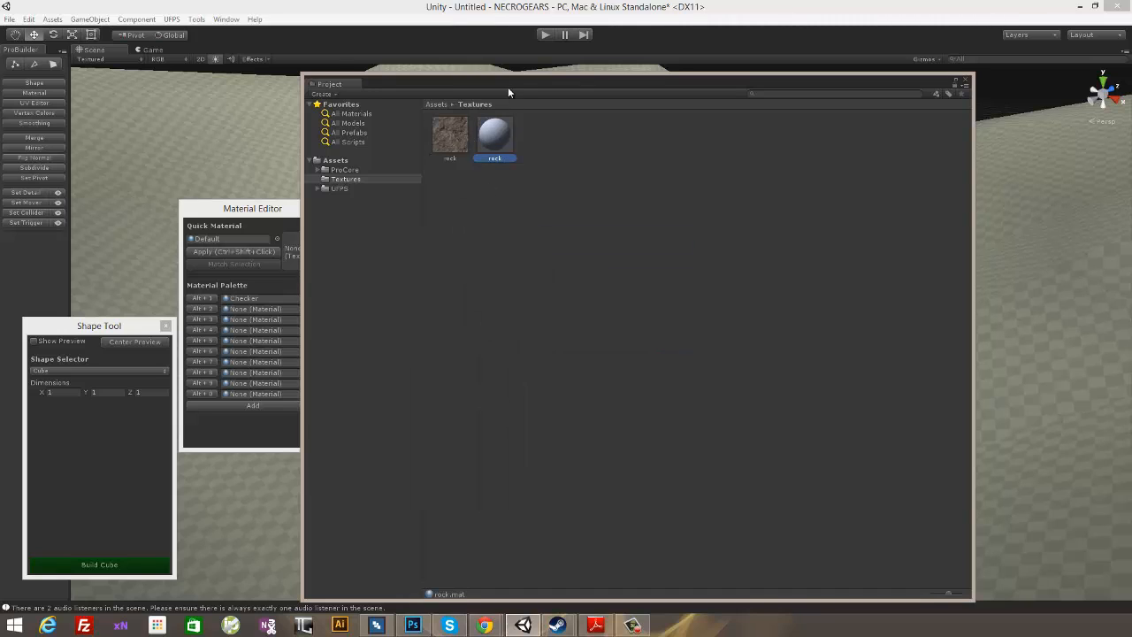
- Move the Project window below the Material Editor's palette area and set the rock material's color to light grey with V 212
drag(509, 92, 540, 319)
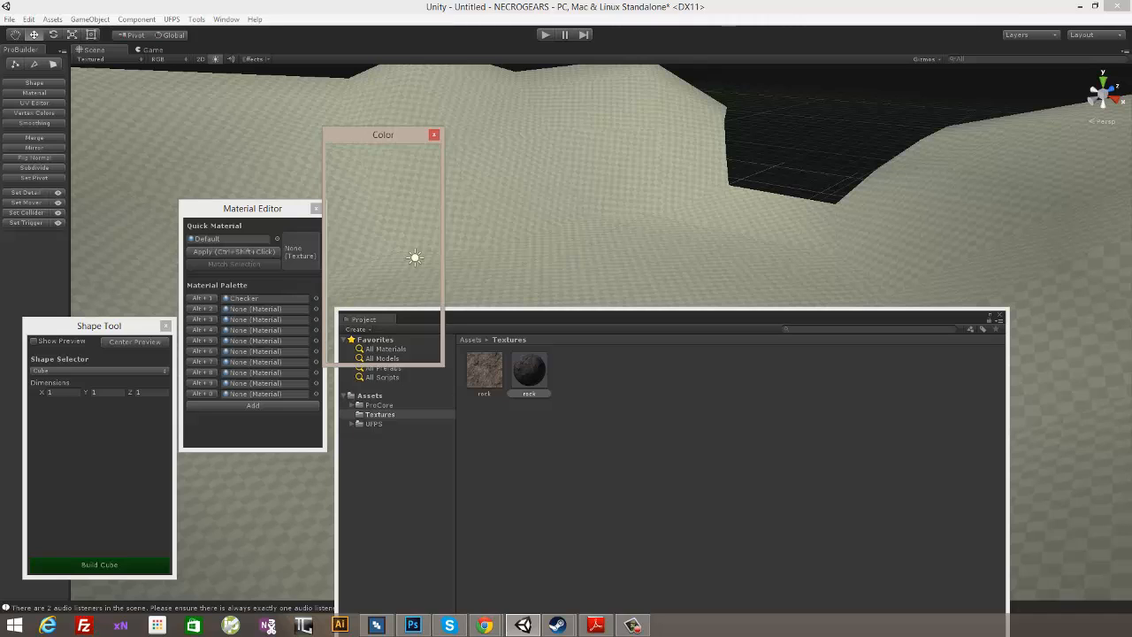
click(333, 192)
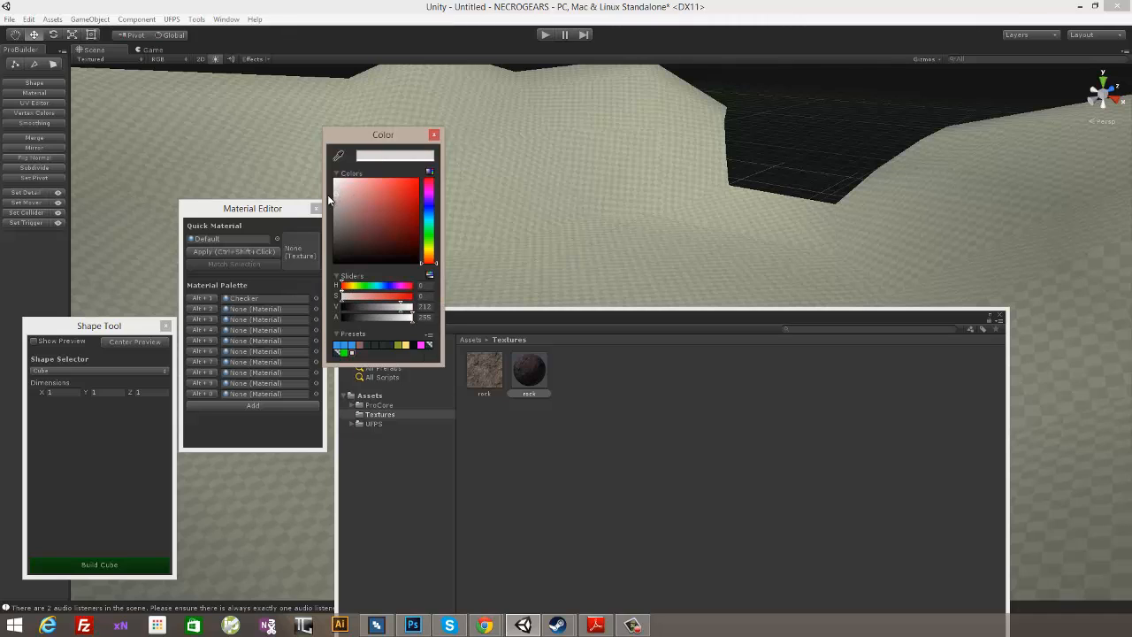
click(433, 135)
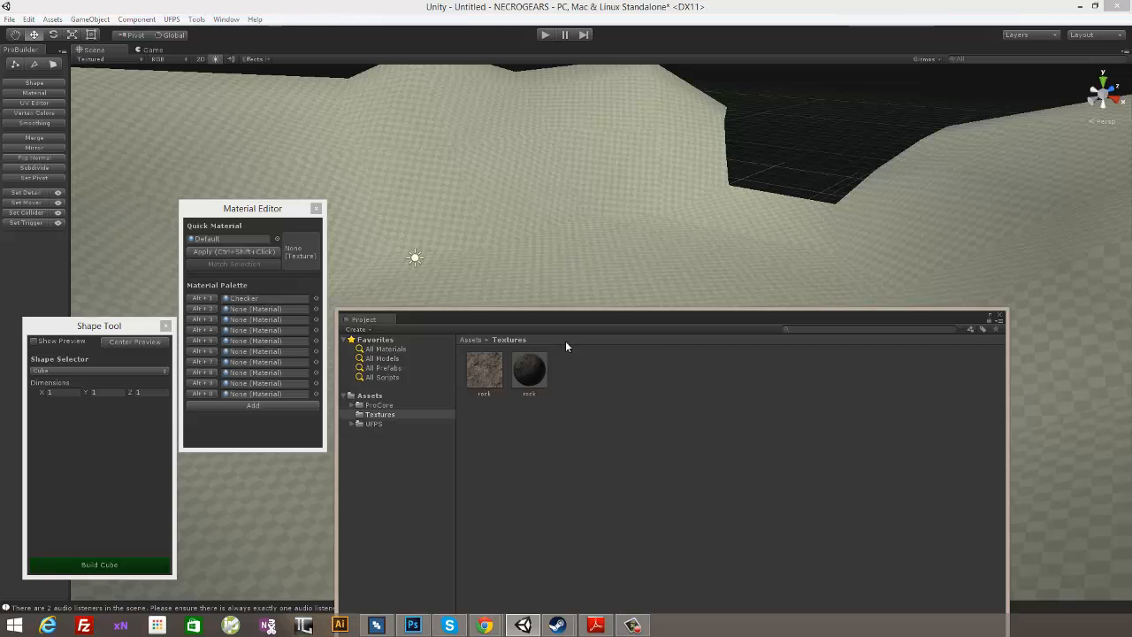
- Put the rock material in the second Material Palette slot and apply it to the arena mesh
click(531, 370)
drag(431, 338, 256, 308)
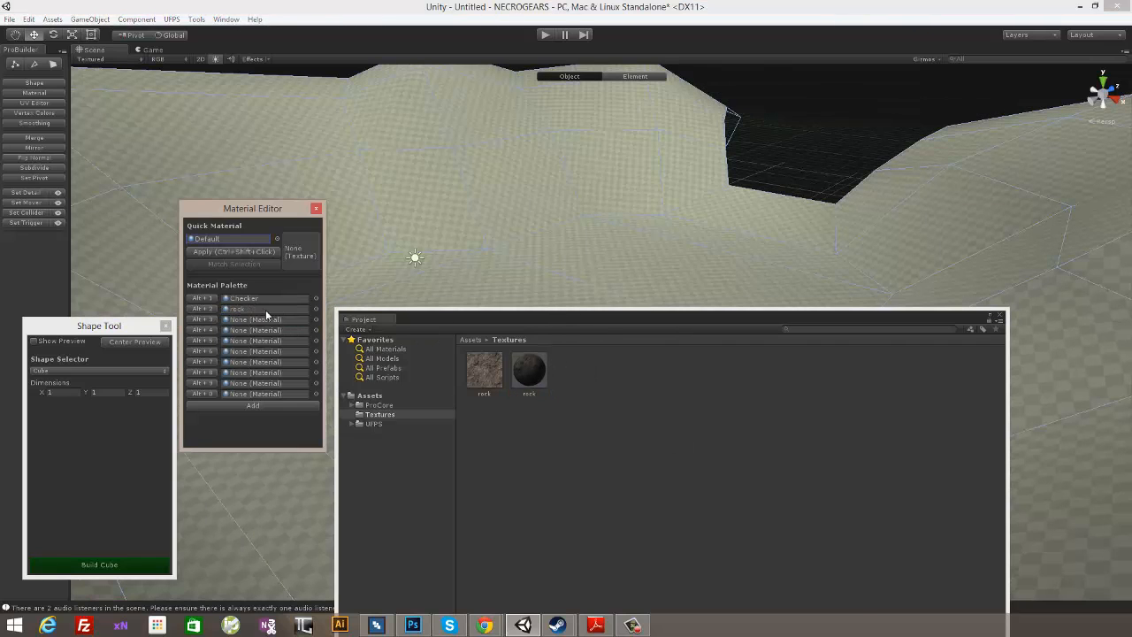
click(551, 243)
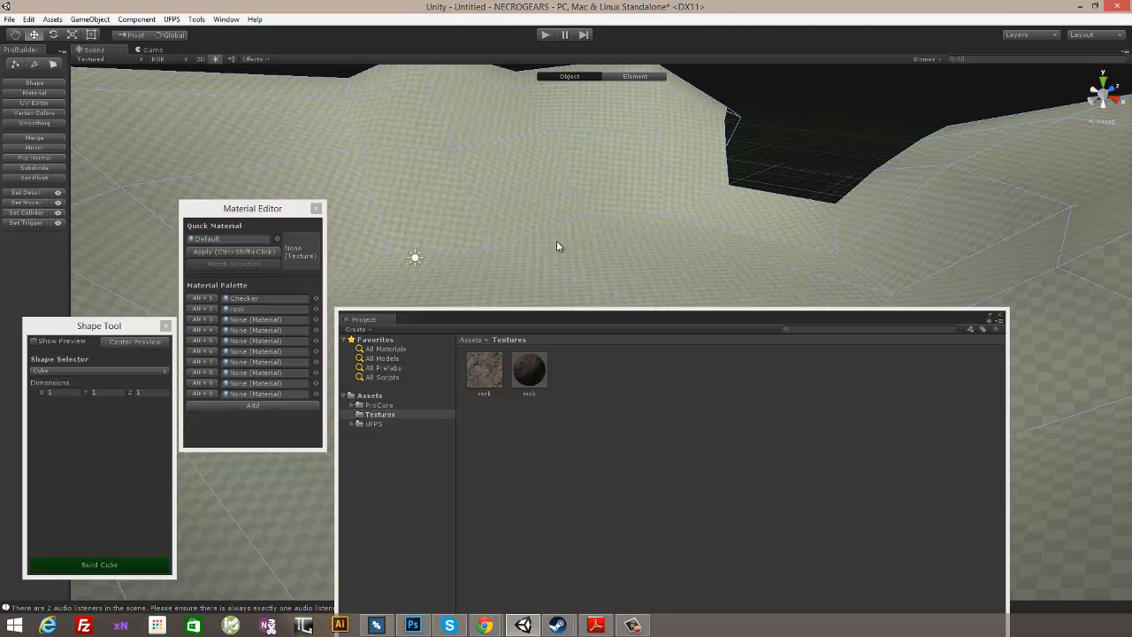
key(alt+2)
click(836, 138)
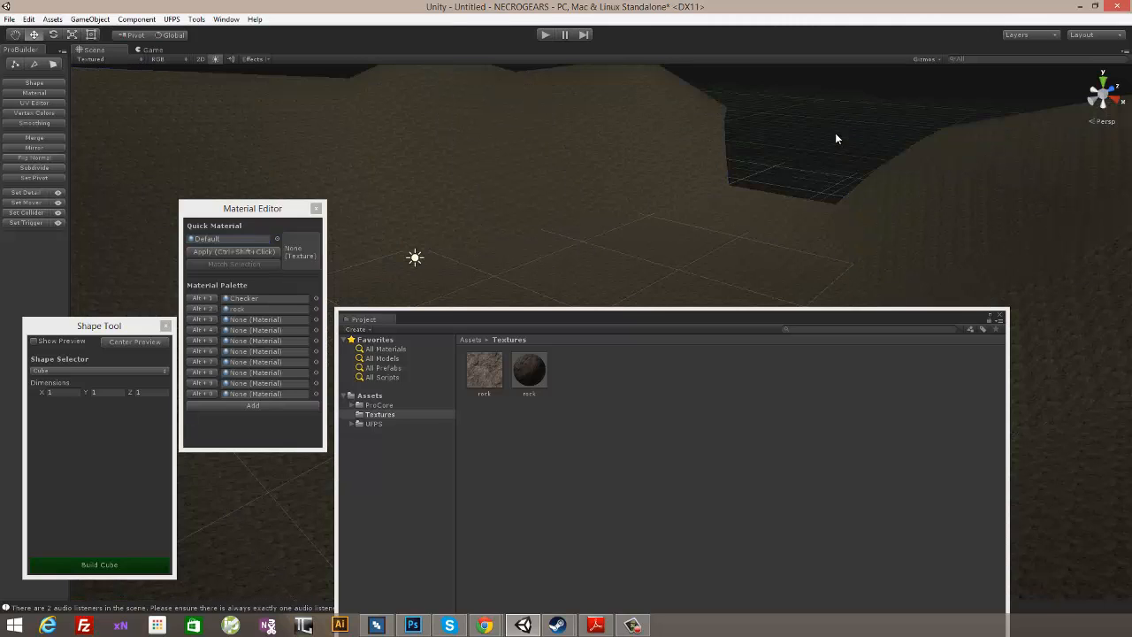
- Enlarge the rock material's texture on the arena and close the Project window
click(655, 206)
click(529, 372)
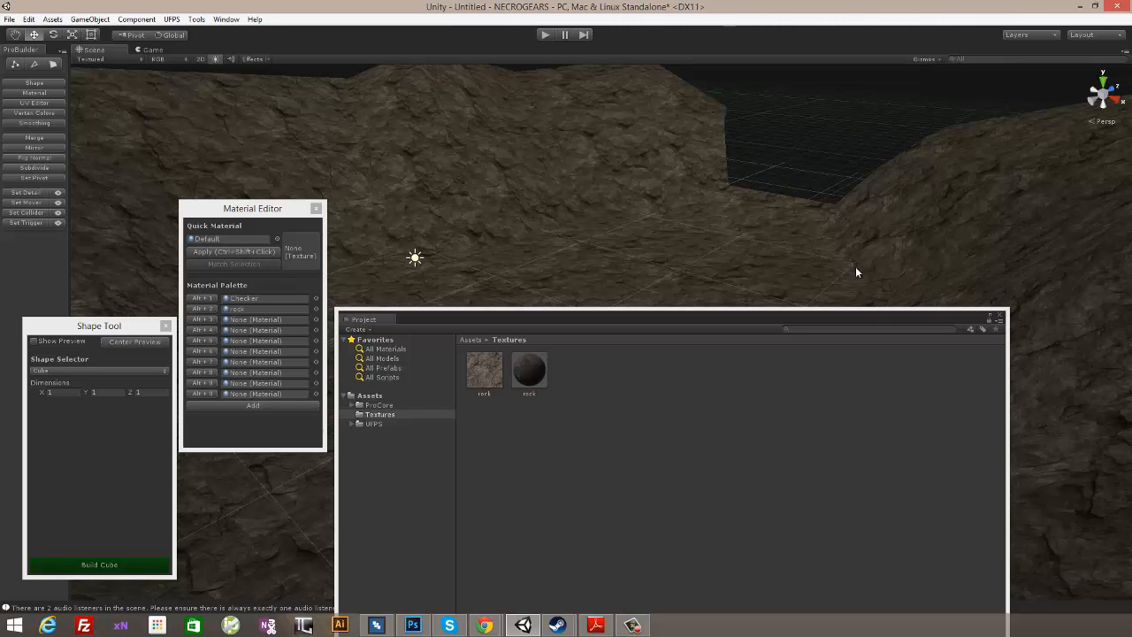
click(1000, 318)
- Start play mode and walk around the arena to examine the rock texture from the player's view
alt+drag(788, 133, 808, 324)
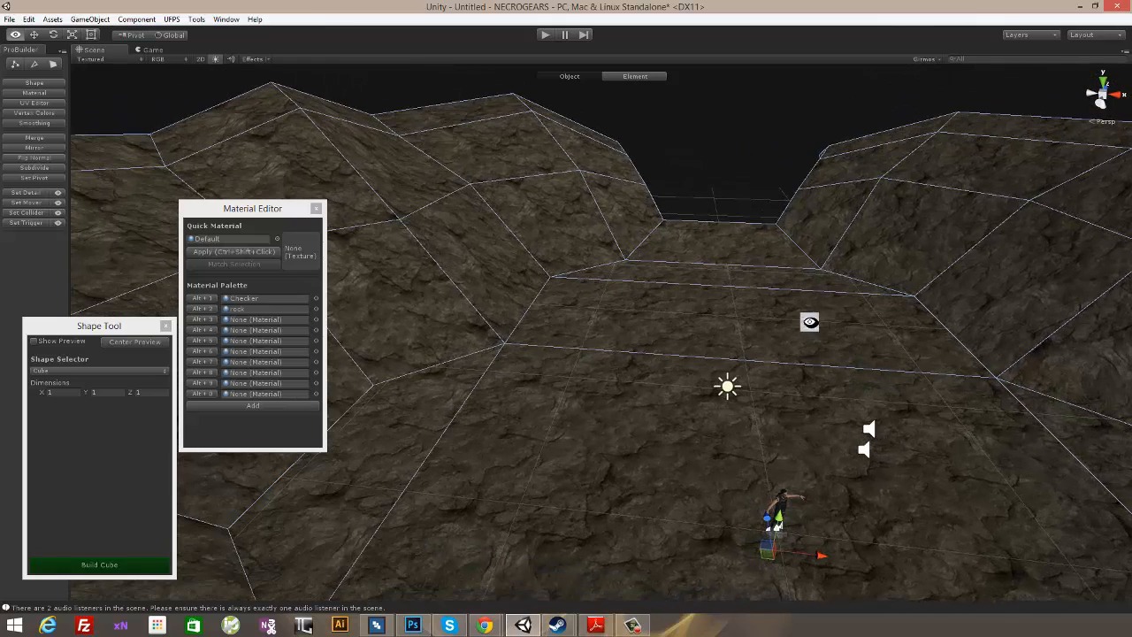
click(545, 36)
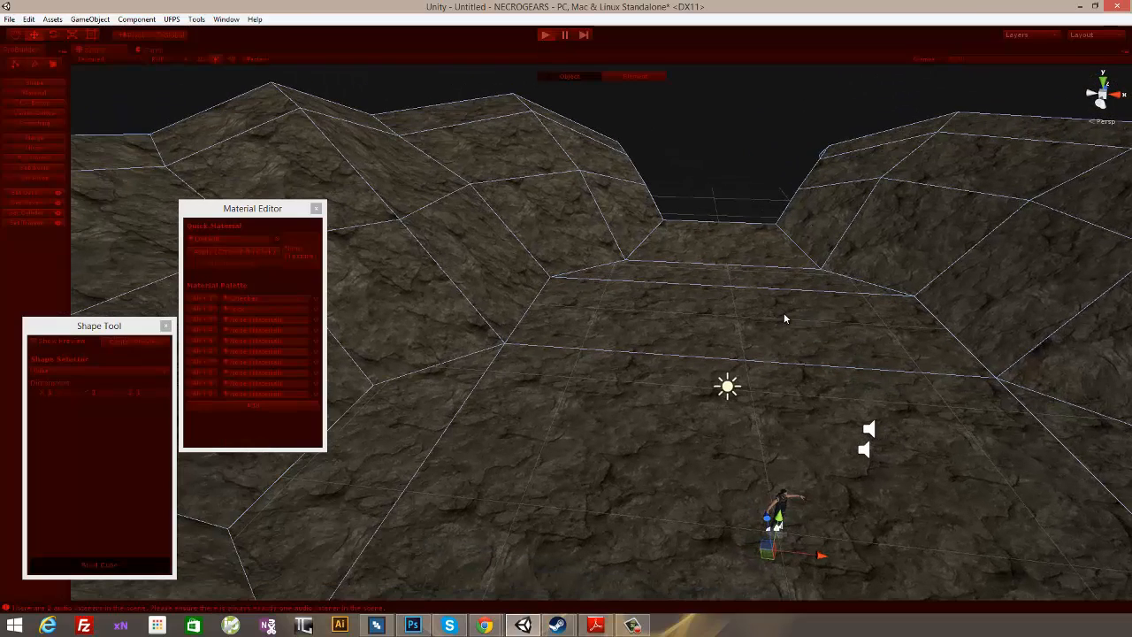
key(w)
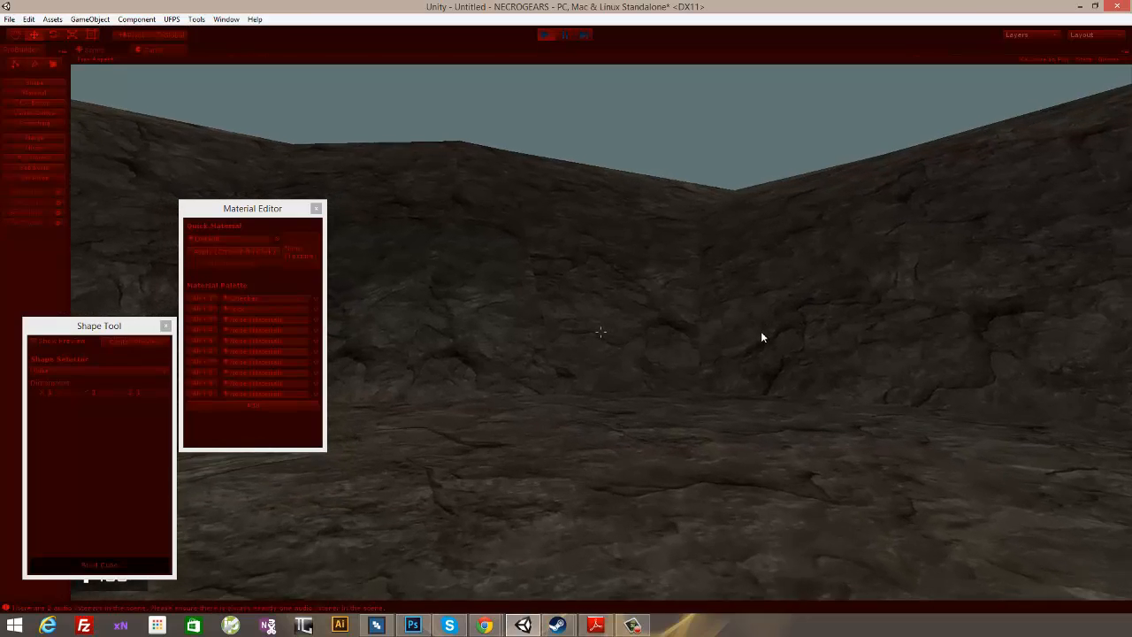
click(760, 334)
key(w)
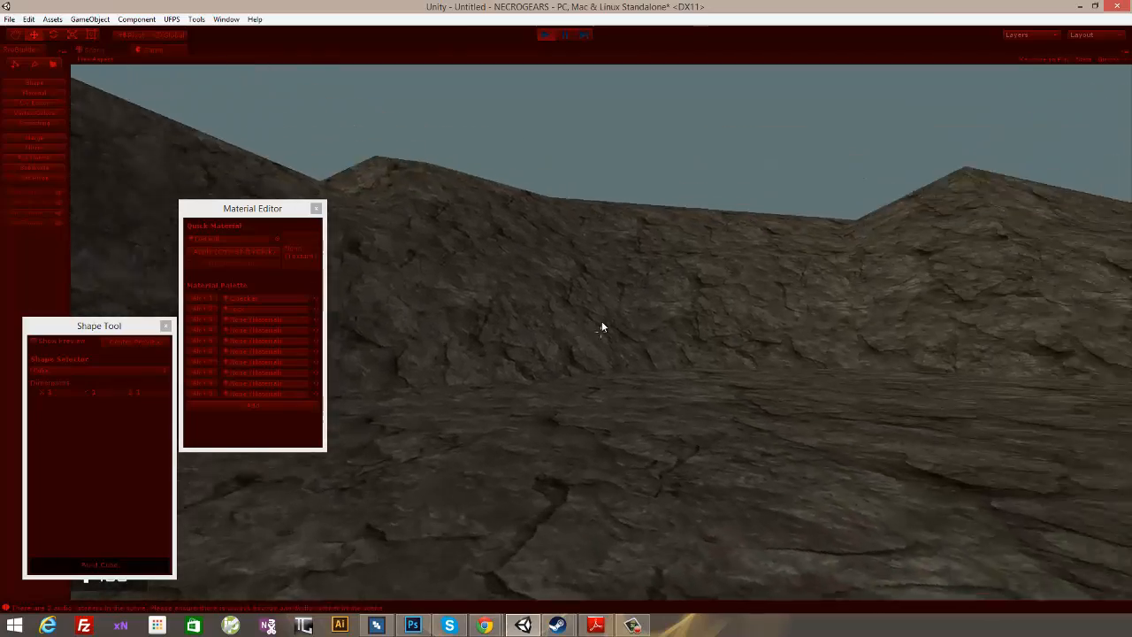
- Walk on through the arena toward the wall gap and check the rock texture on the floor and slopes
key(w)
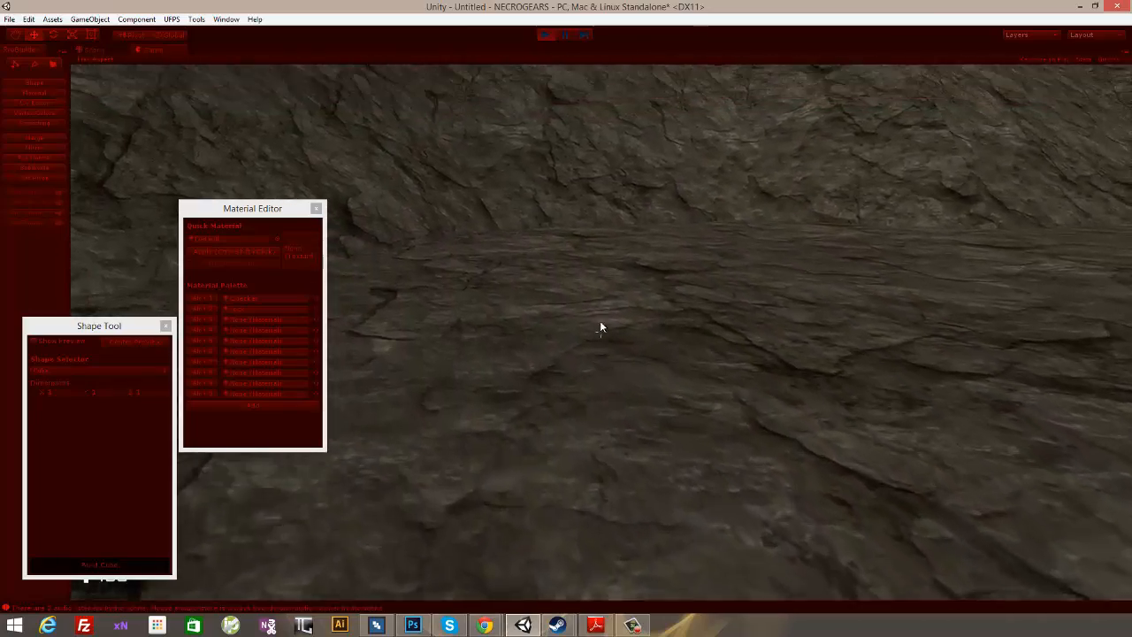
key(w)
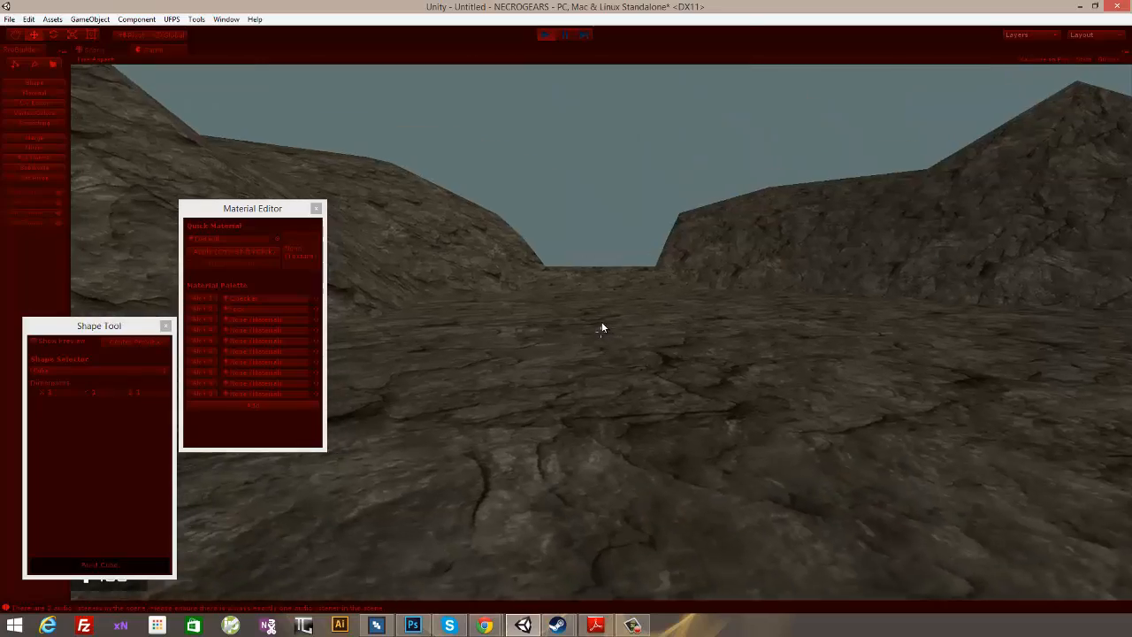
key(w)
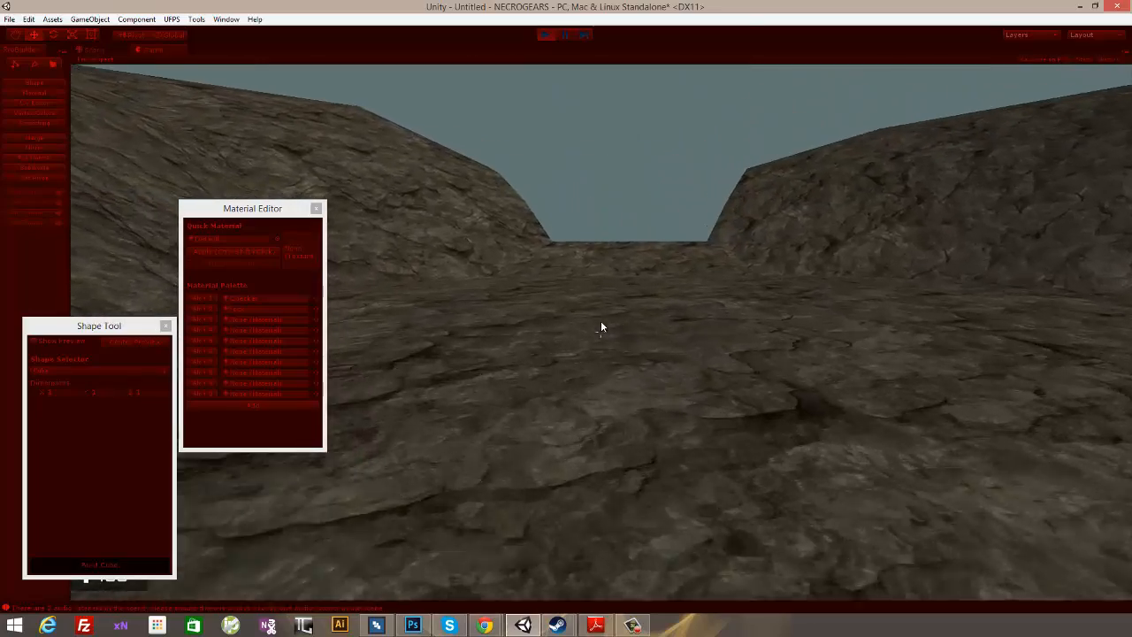
key(w)
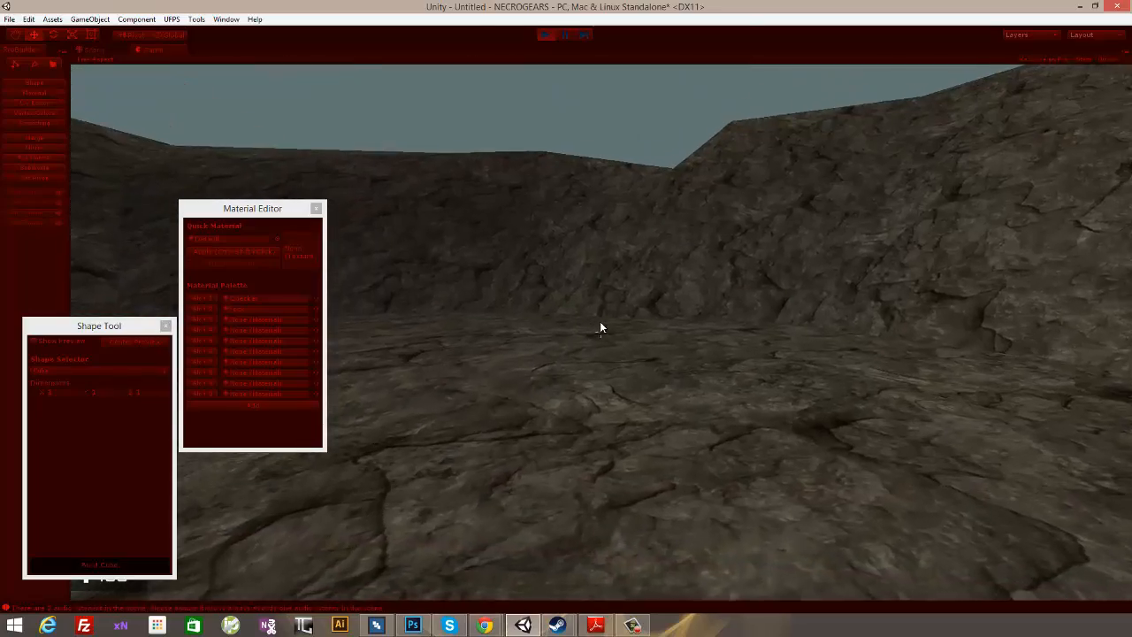
- Stop play mode and close the Material Editor and Shape Tool windows
key(Escape)
click(315, 208)
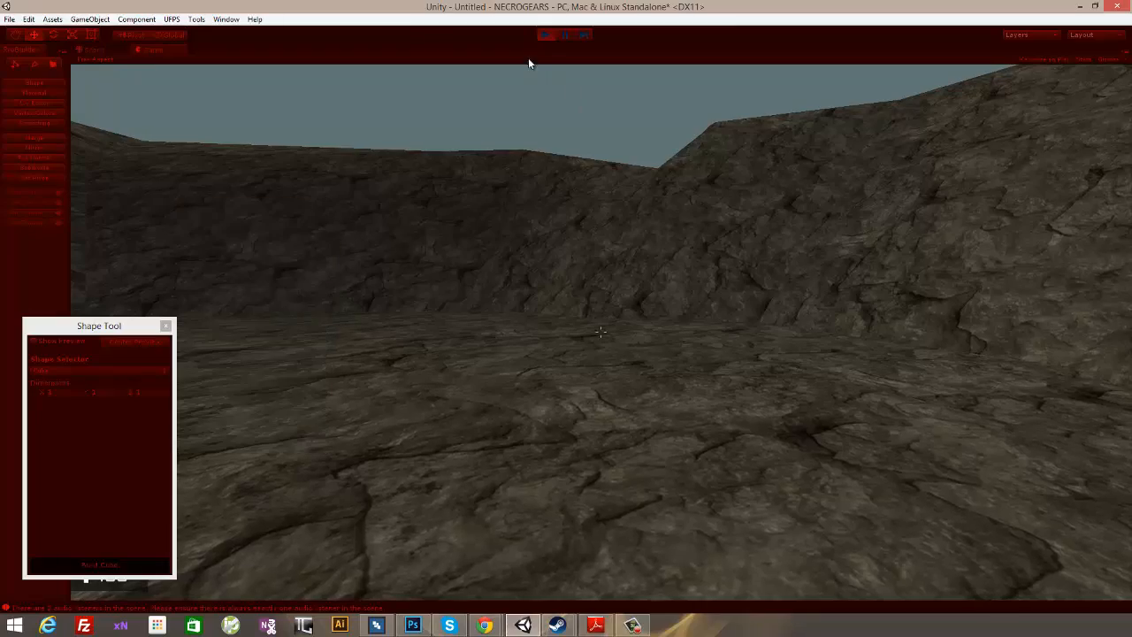
click(542, 35)
right_drag(699, 229, 628, 391)
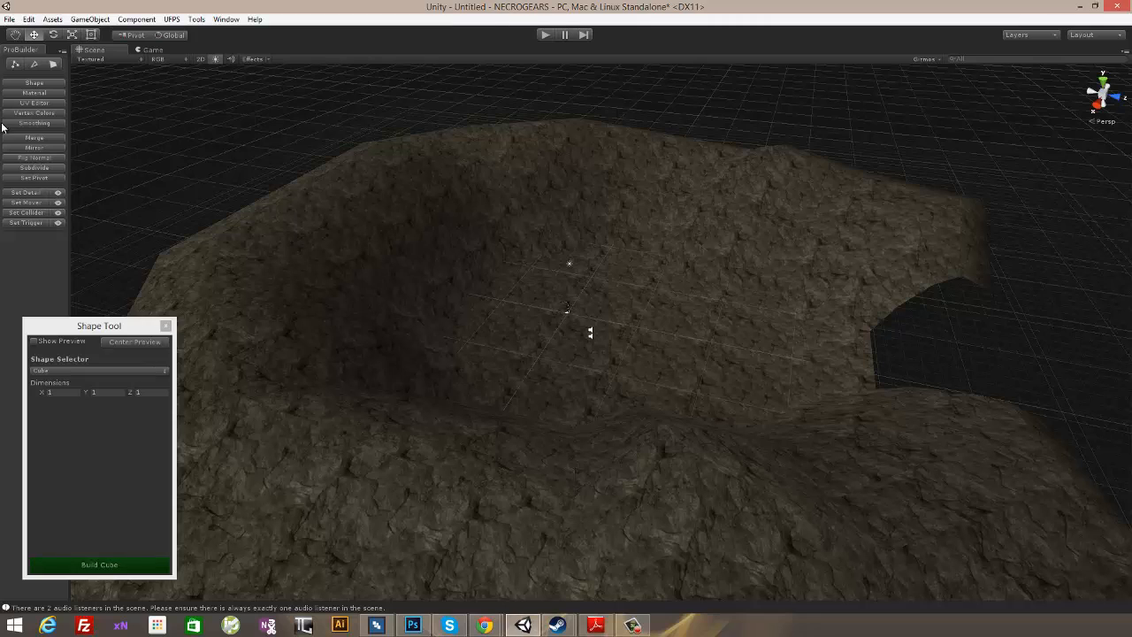
right_drag(757, 123, 556, 227)
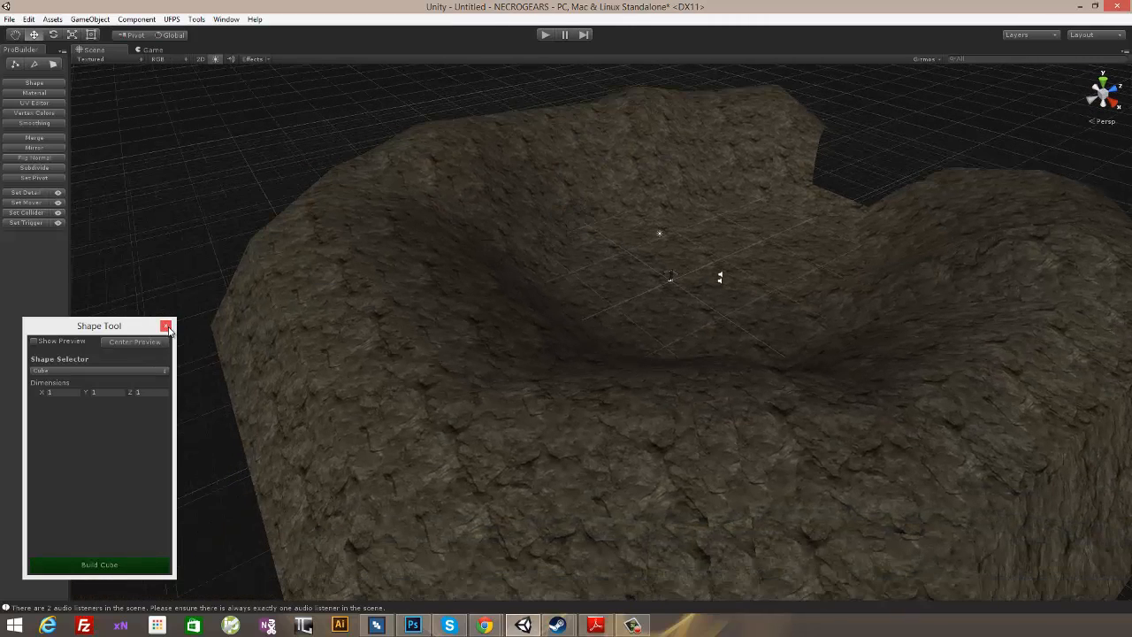
click(165, 325)
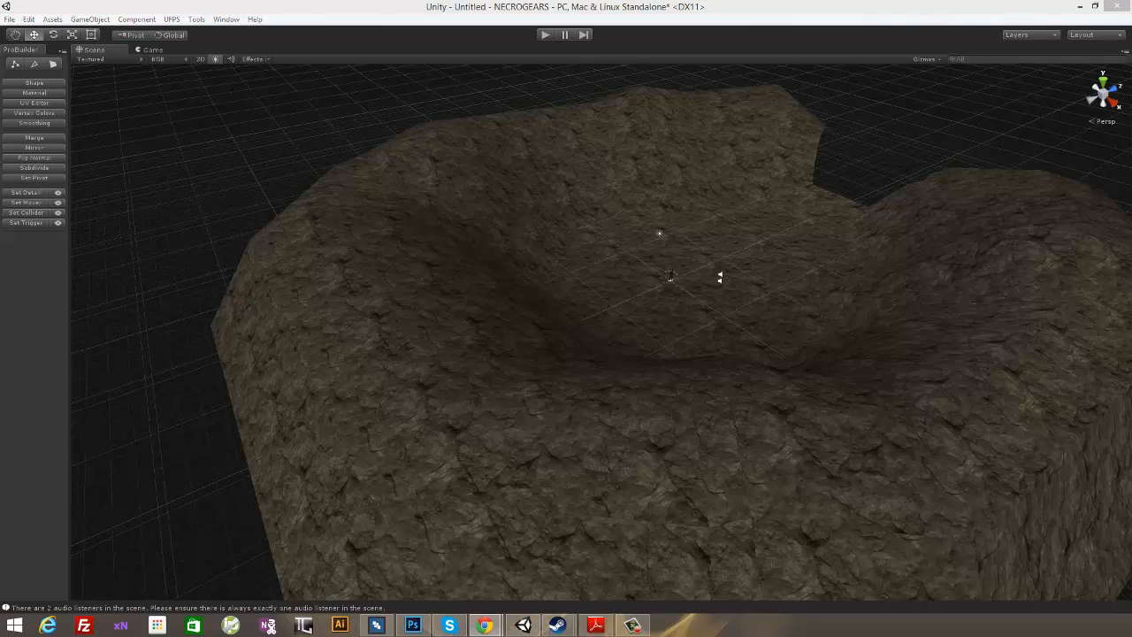
- Start a ProBuilder cube preview with dimensions 1 × 1 × 1 near the gap in the arena wall
right_drag(842, 180, 798, 274)
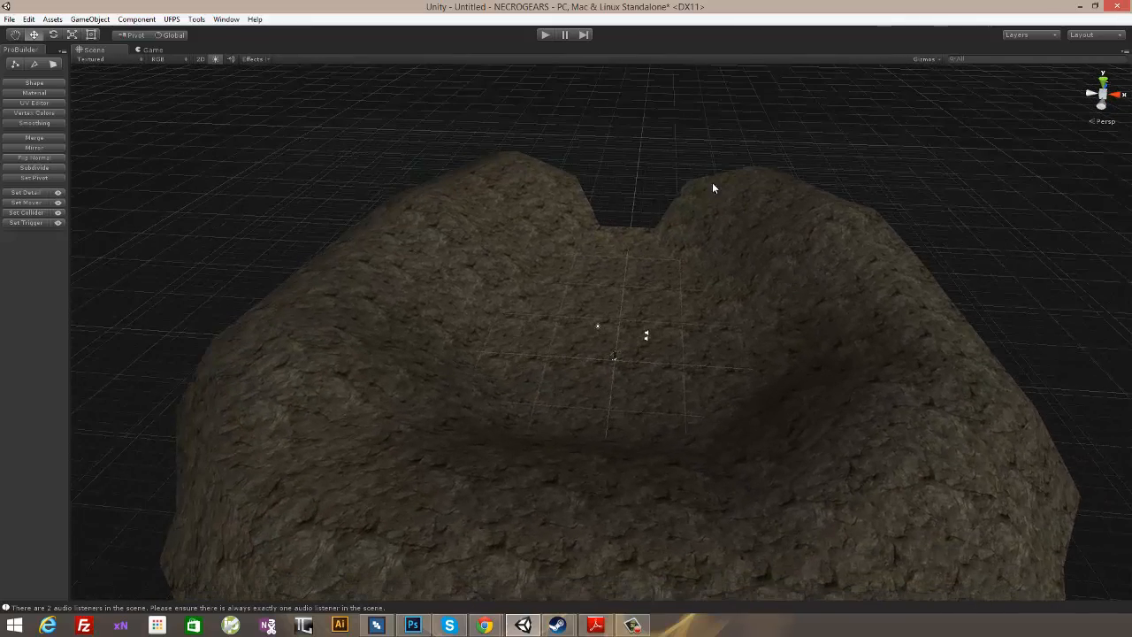
right_drag(651, 209, 780, 392)
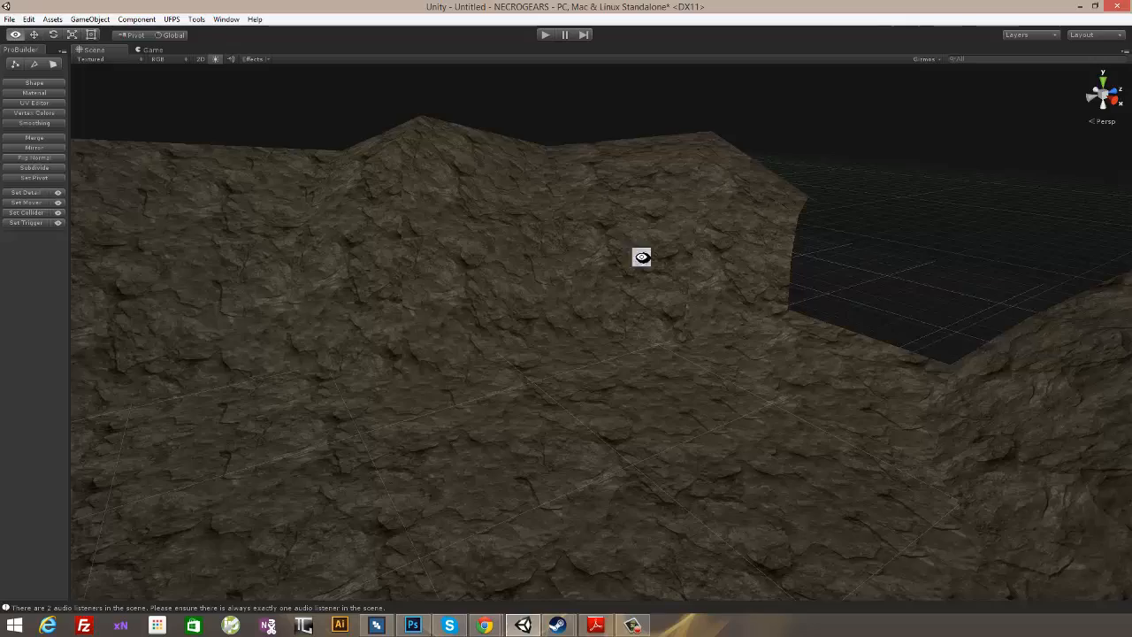
right_drag(642, 257, 852, 262)
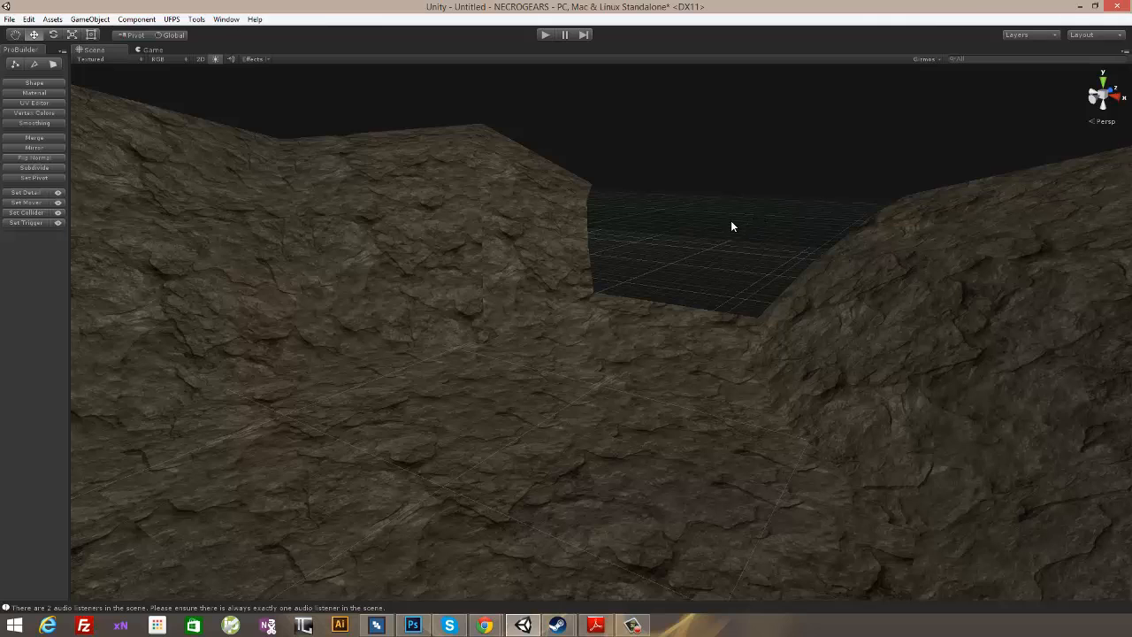
right_drag(725, 245, 568, 264)
right_drag(656, 277, 803, 309)
right_drag(646, 343, 718, 377)
click(29, 83)
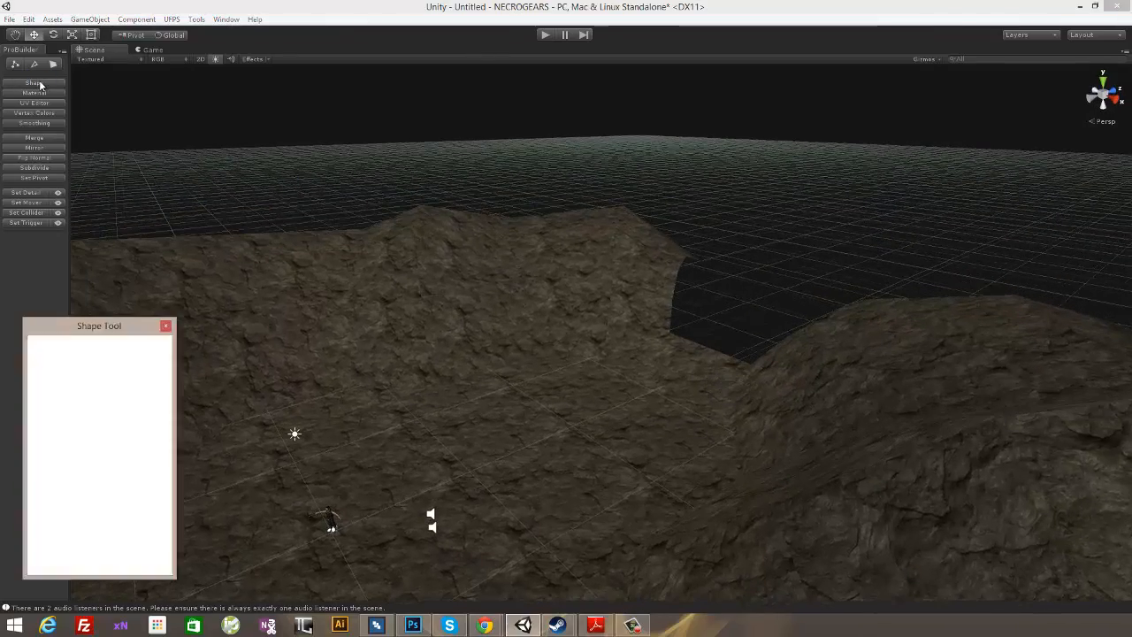
drag(622, 323, 623, 324)
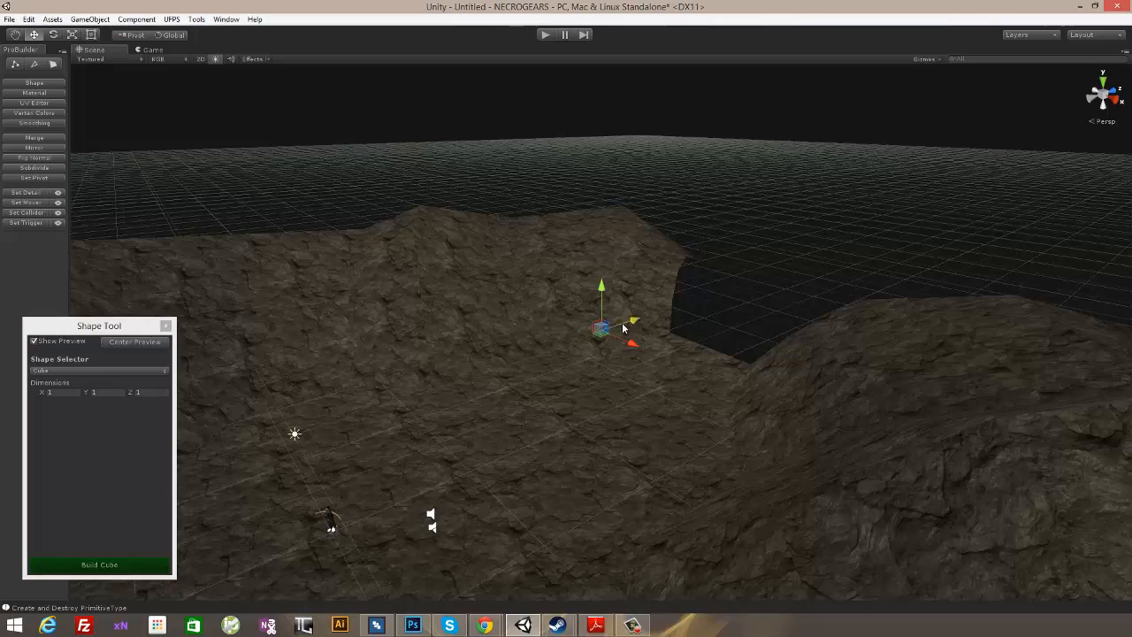
- Move the cube preview to the lower corner of the wall gap and build the cube there
alt+drag(531, 376, 681, 353)
key(f)
scroll(681, 353, up, 3)
scroll(676, 320, down, 10)
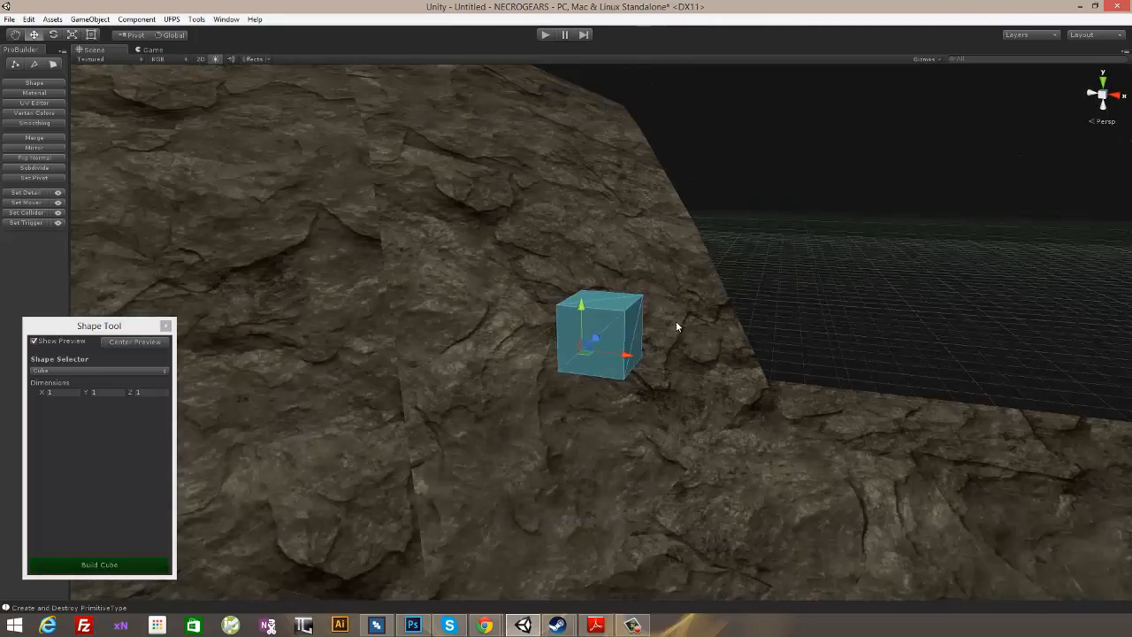
middle_drag(793, 378, 747, 326)
alt+drag(511, 217, 541, 322)
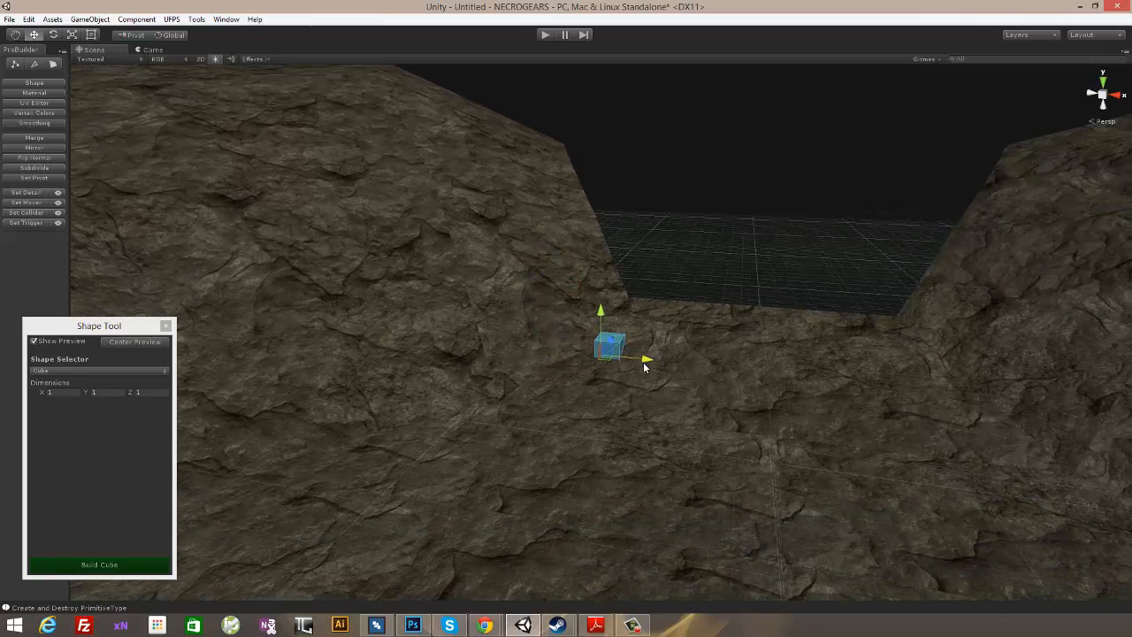
alt+drag(627, 368, 644, 338)
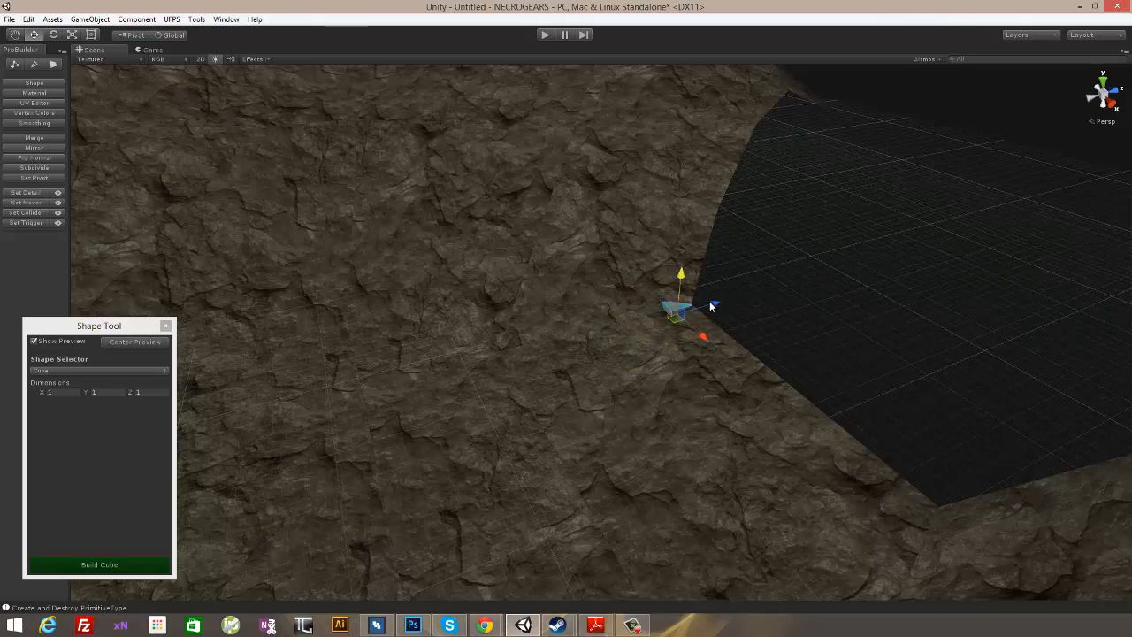
drag(706, 338, 713, 344)
alt+drag(687, 275, 593, 426)
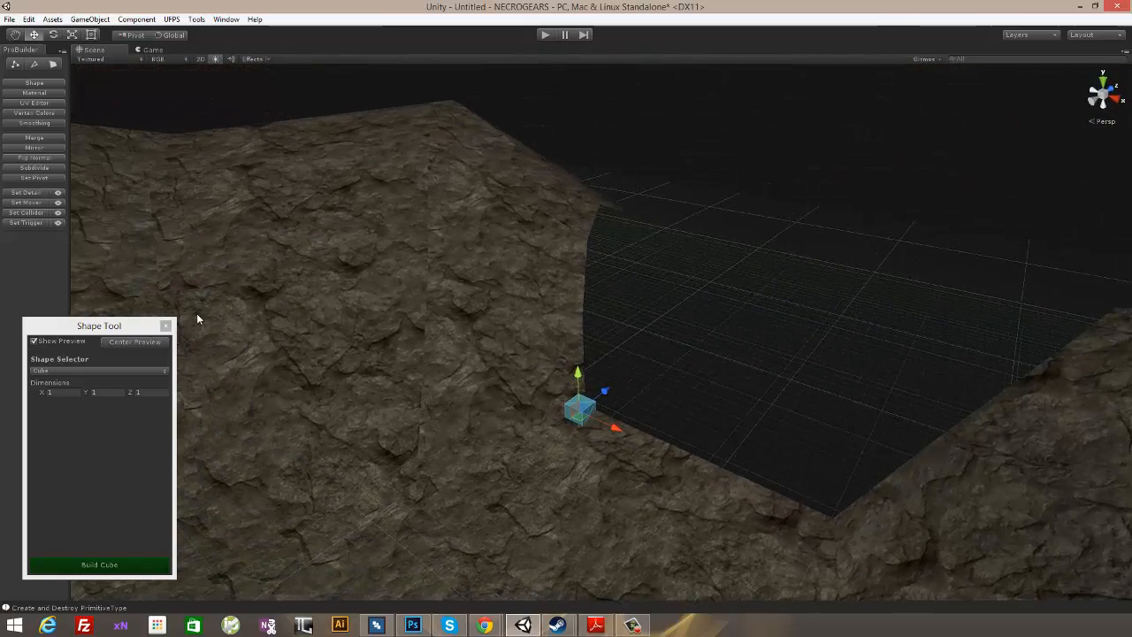
click(100, 566)
- In face mode, stretch the new cube outward through the gap into a long slab and raise its top face about 5.5 units
alt+drag(912, 336, 1035, 391)
click(54, 64)
click(475, 356)
alt+drag(518, 295, 685, 336)
click(573, 362)
alt+drag(572, 362, 687, 128)
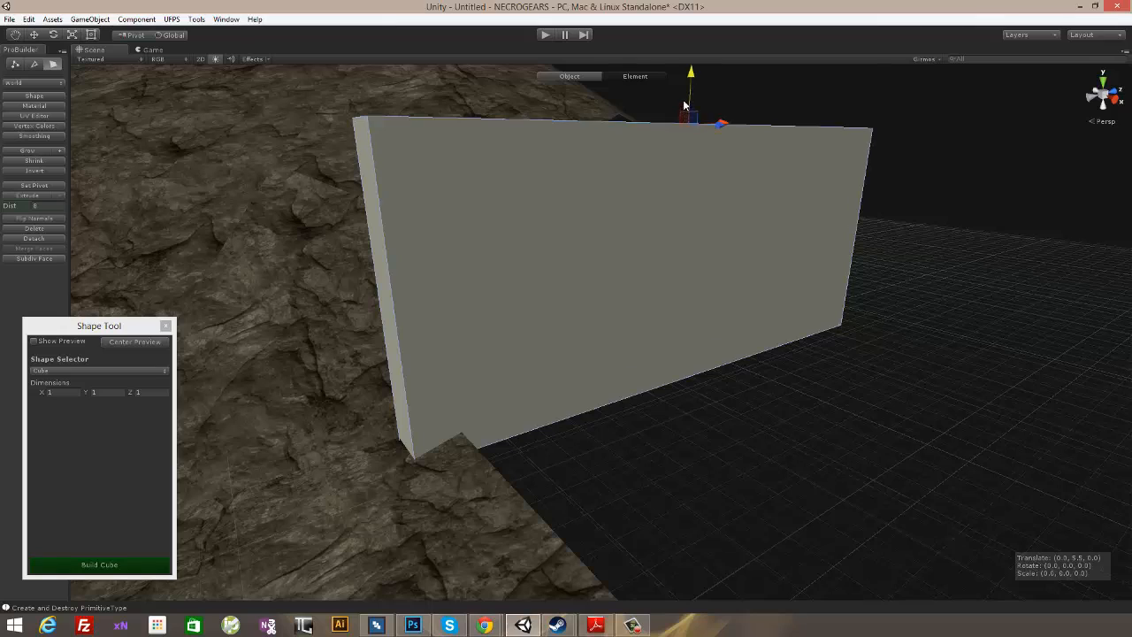
- Thicken the slab by moving its long side face toward the adjacent rock slope
alt+drag(344, 260, 586, 288)
click(586, 288)
alt+drag(759, 327, 672, 292)
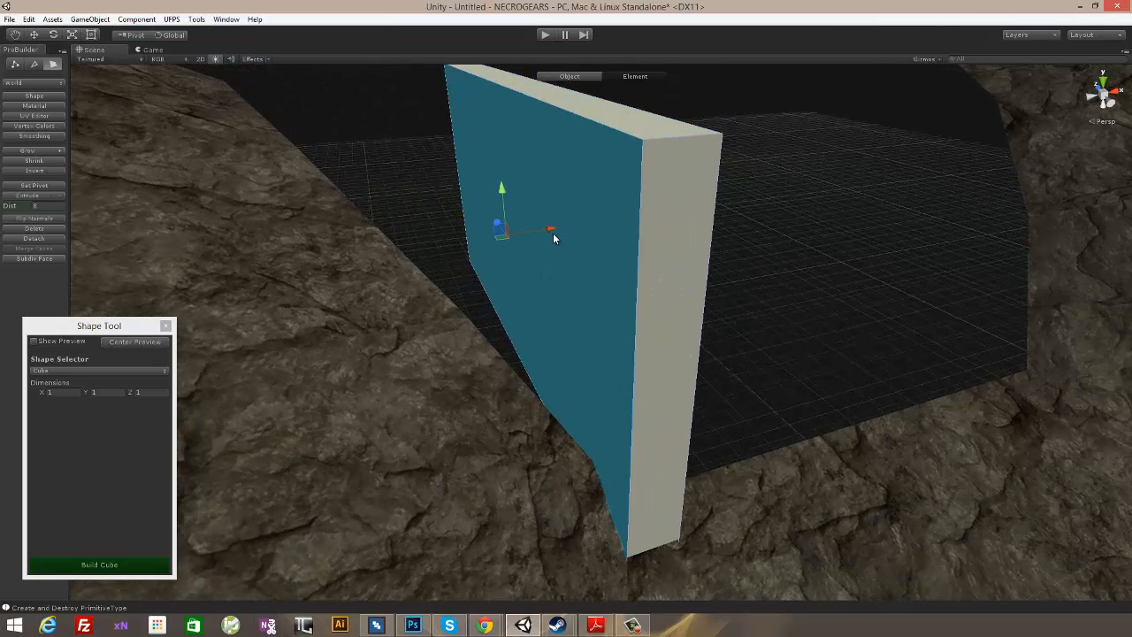
drag(553, 232, 401, 260)
- Select the slab's top face and lower it toward the height of the rock beside the gap
alt+drag(469, 315, 574, 217)
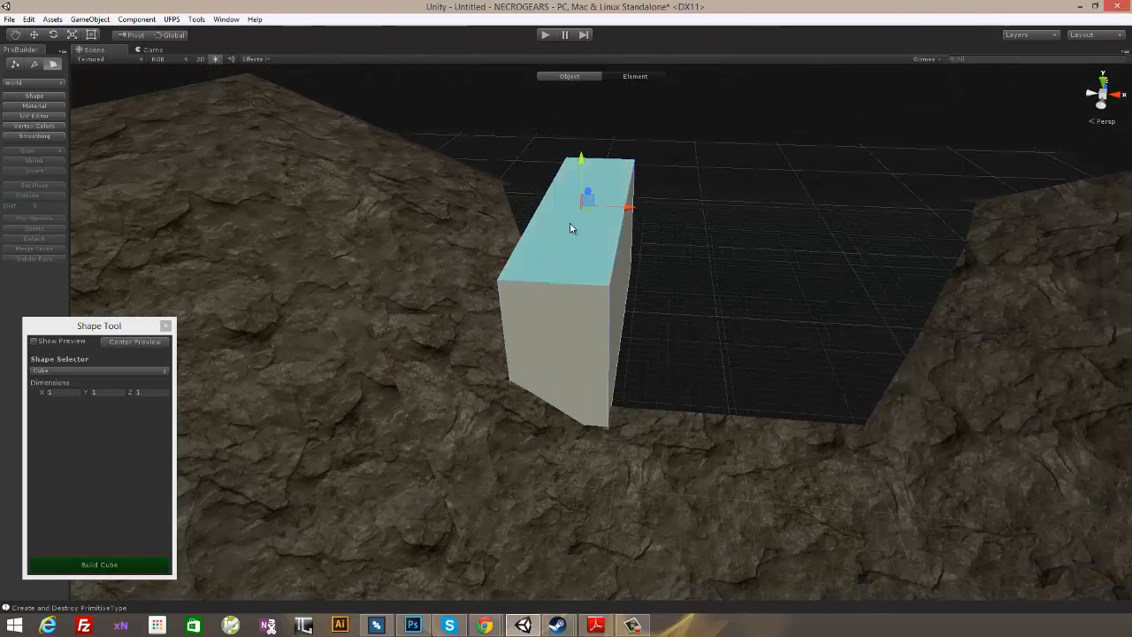
alt+drag(656, 232, 707, 219)
drag(569, 168, 521, 310)
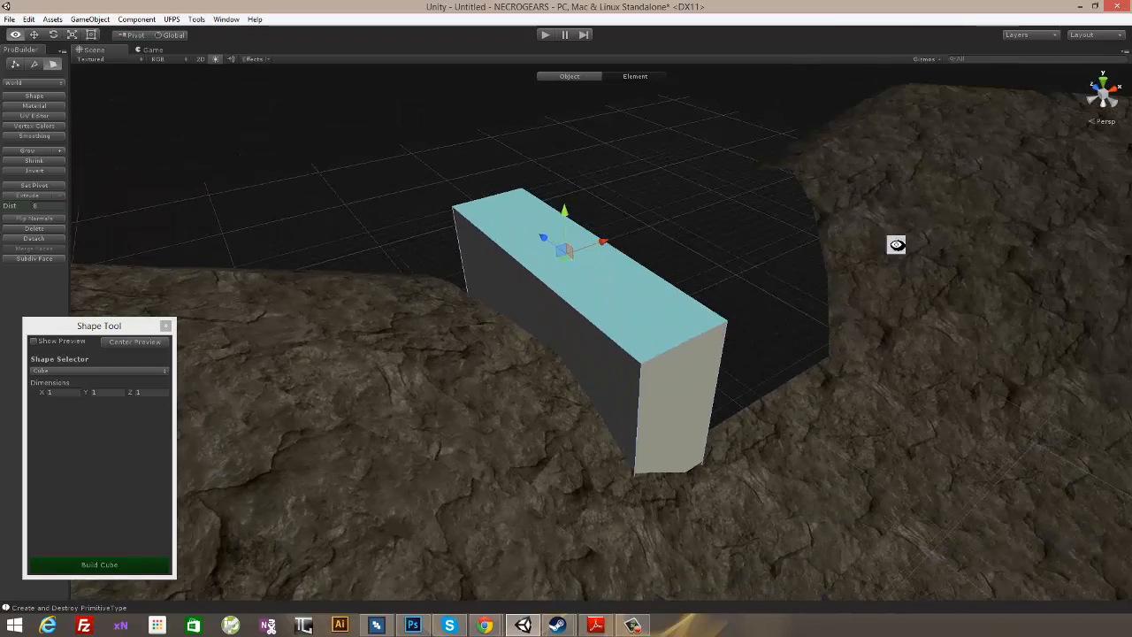
- Select the slab's long side face that meets the rock slope
alt+drag(897, 244, 592, 439)
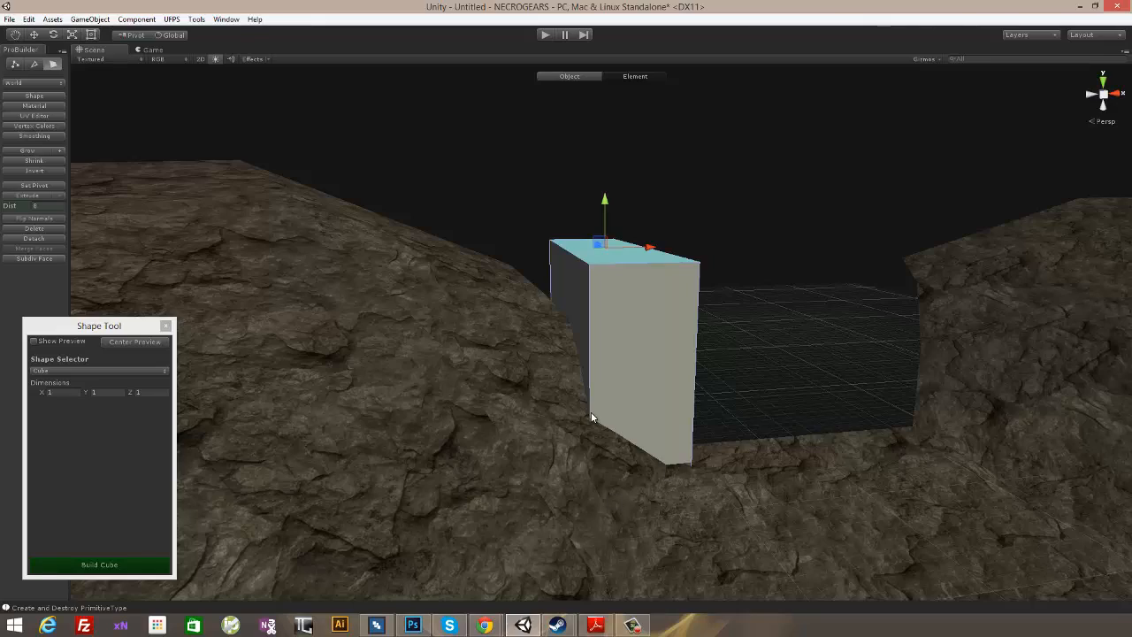
alt+drag(537, 328, 646, 433)
alt+drag(470, 252, 747, 357)
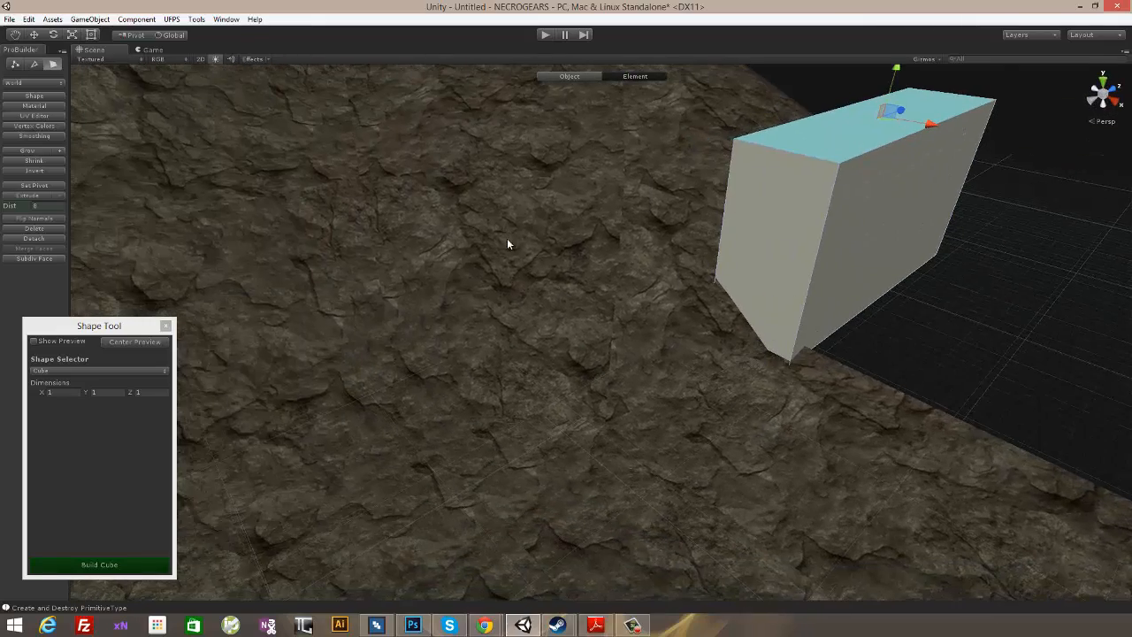
alt+drag(853, 262, 838, 279)
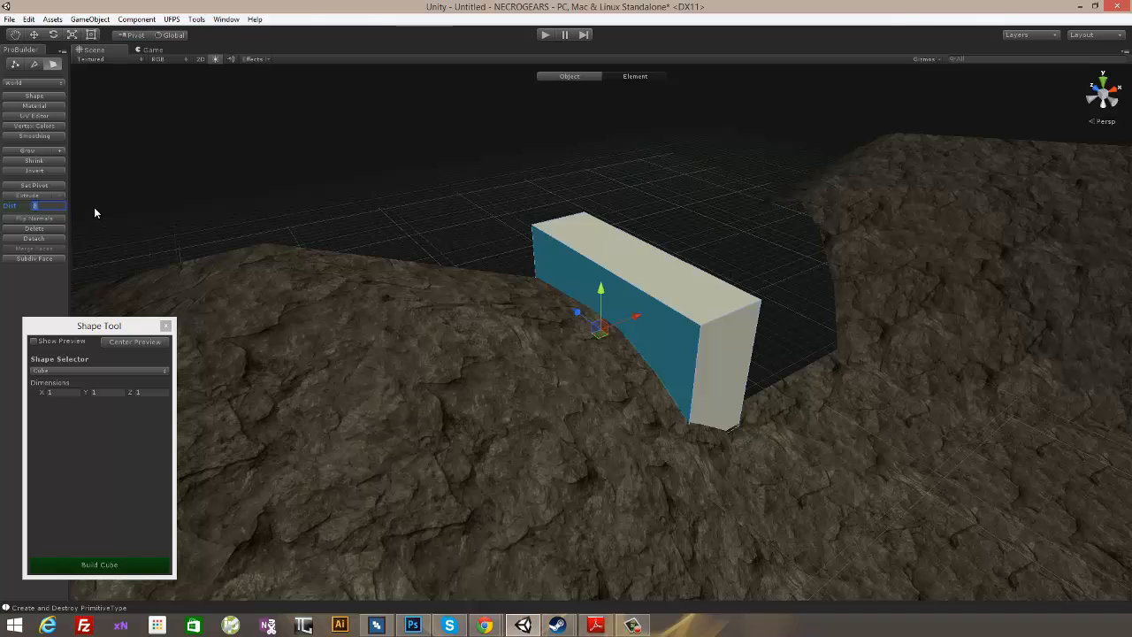
- Extrude the slab's long slope-side face with a distance of 1 and pull the extruded face back toward the slab
text(1)
click(33, 198)
alt+drag(737, 291, 268, 96)
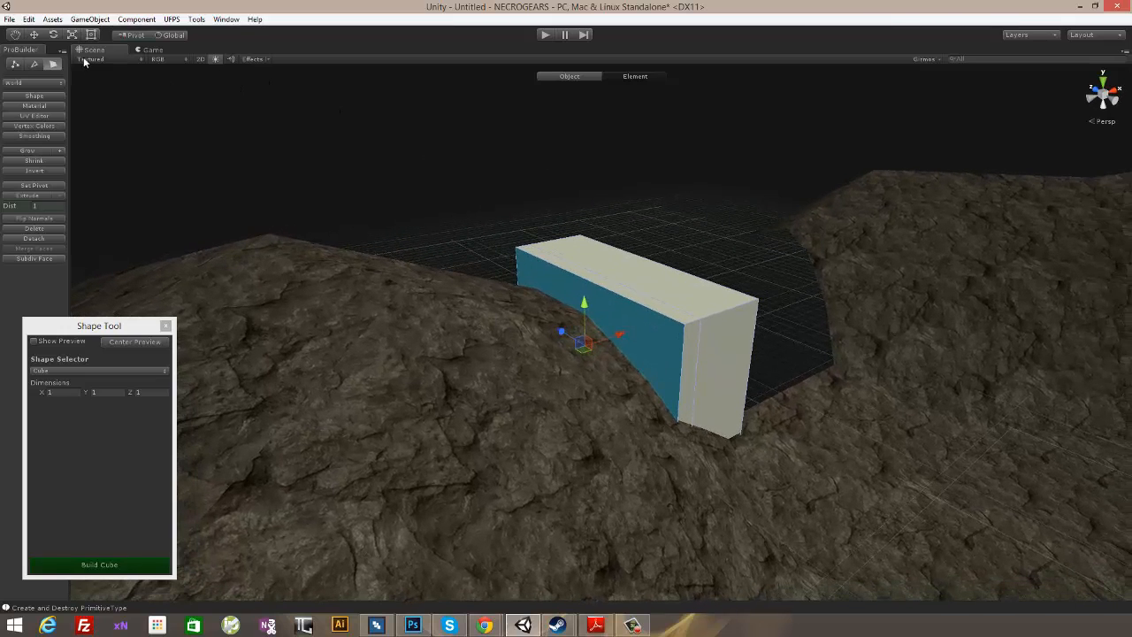
drag(622, 337, 634, 332)
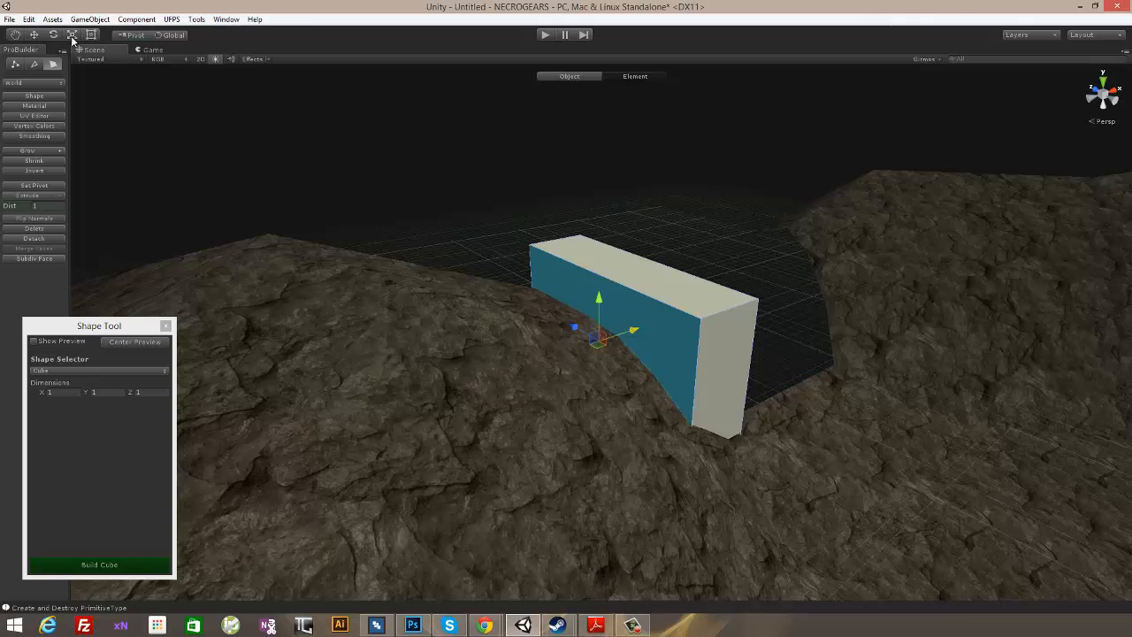
- Shrink the extruded face, then extrude it again and move it into the rock slope to form a lower ledge
shift+drag(600, 343, 590, 346)
alt+drag(728, 239, 628, 217)
click(40, 196)
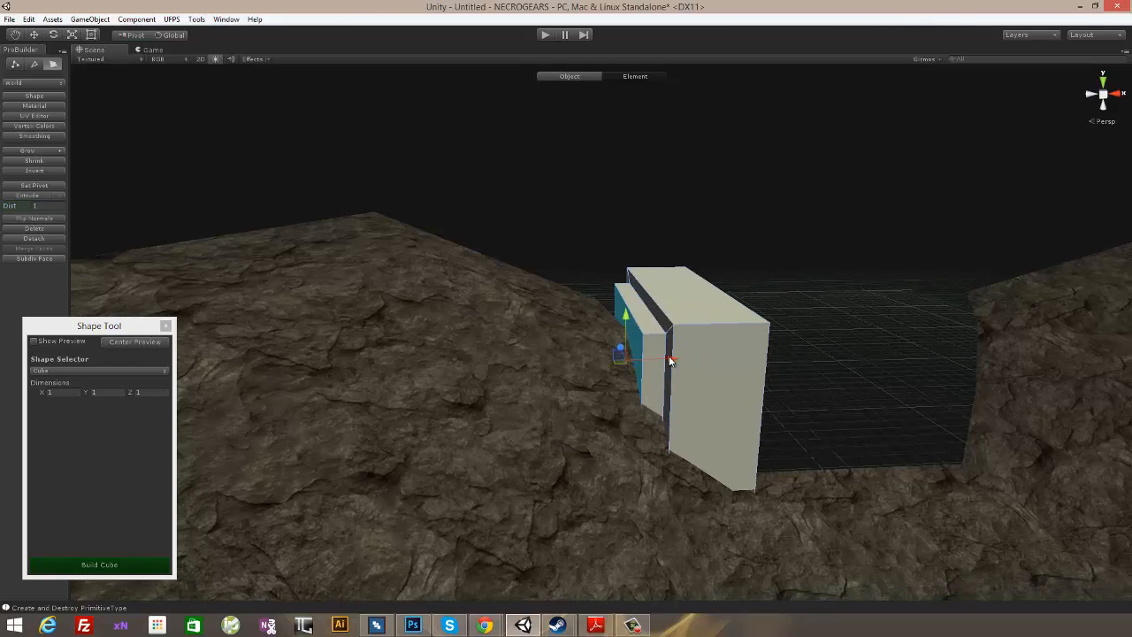
drag(669, 361, 626, 333)
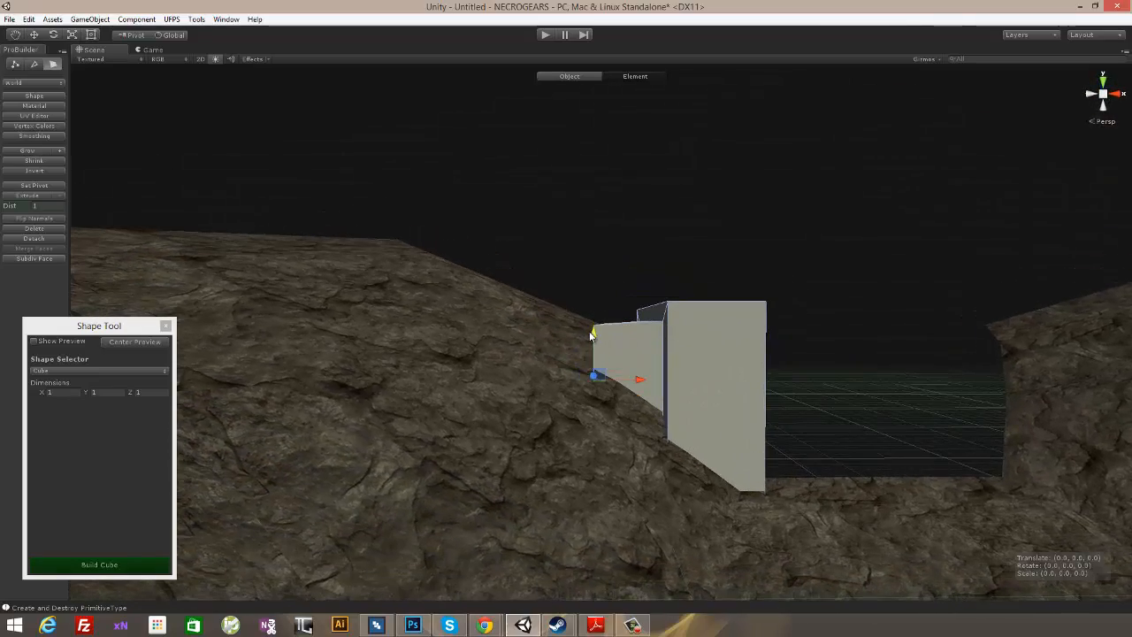
alt+drag(728, 306, 791, 335)
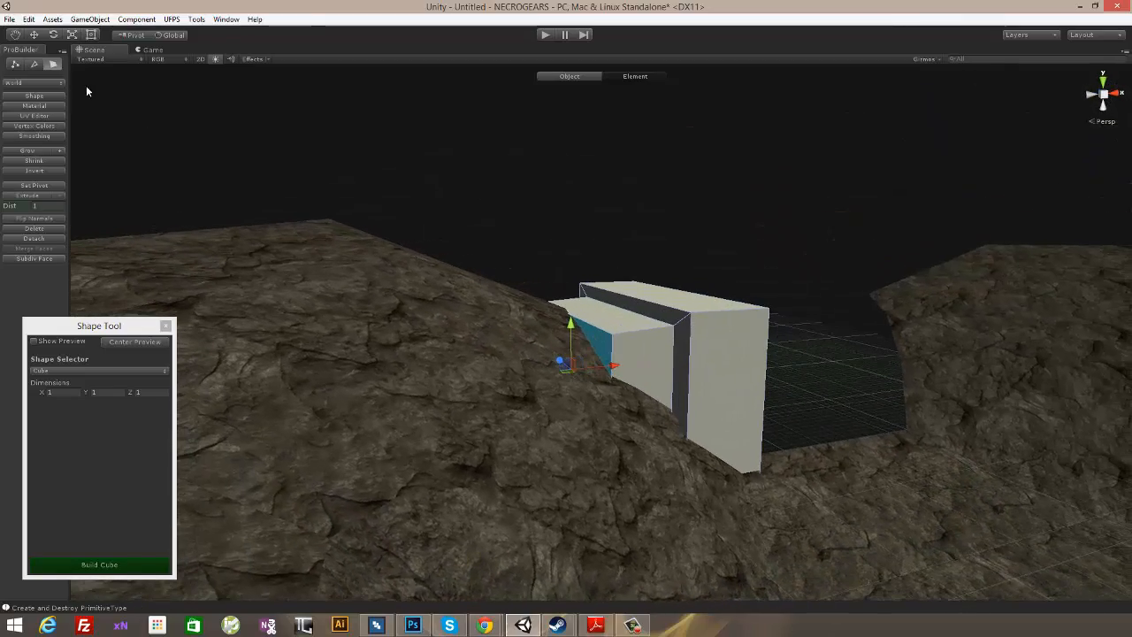
- In vertex mode, select the block's top vertices and adjust their height, clearing the selection when done
click(35, 65)
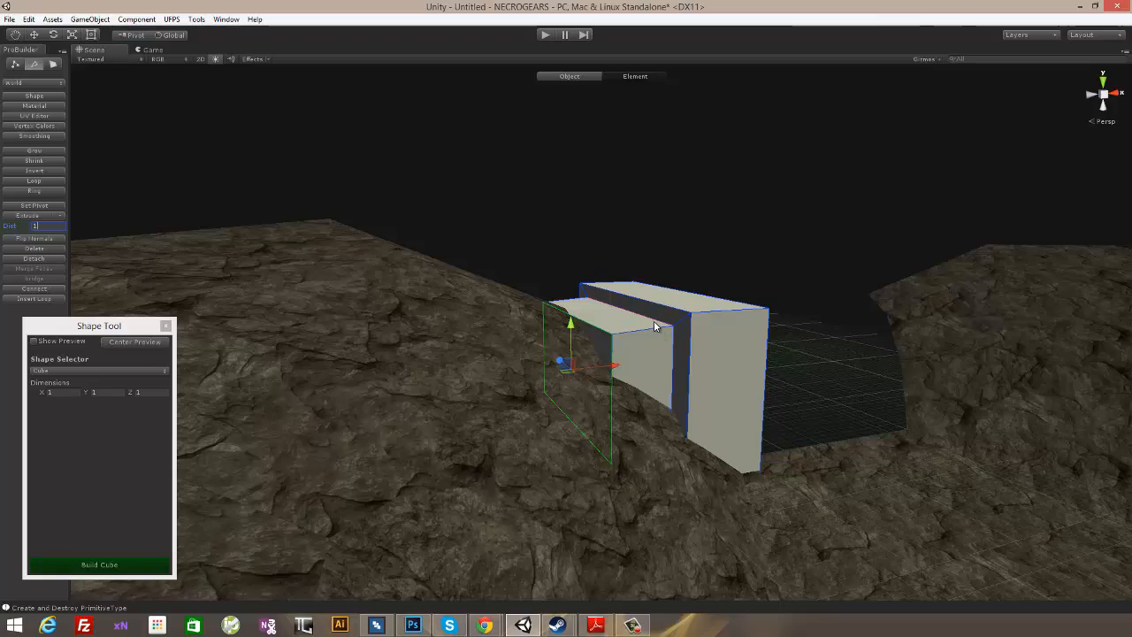
click(654, 327)
alt+drag(674, 272, 646, 252)
click(16, 65)
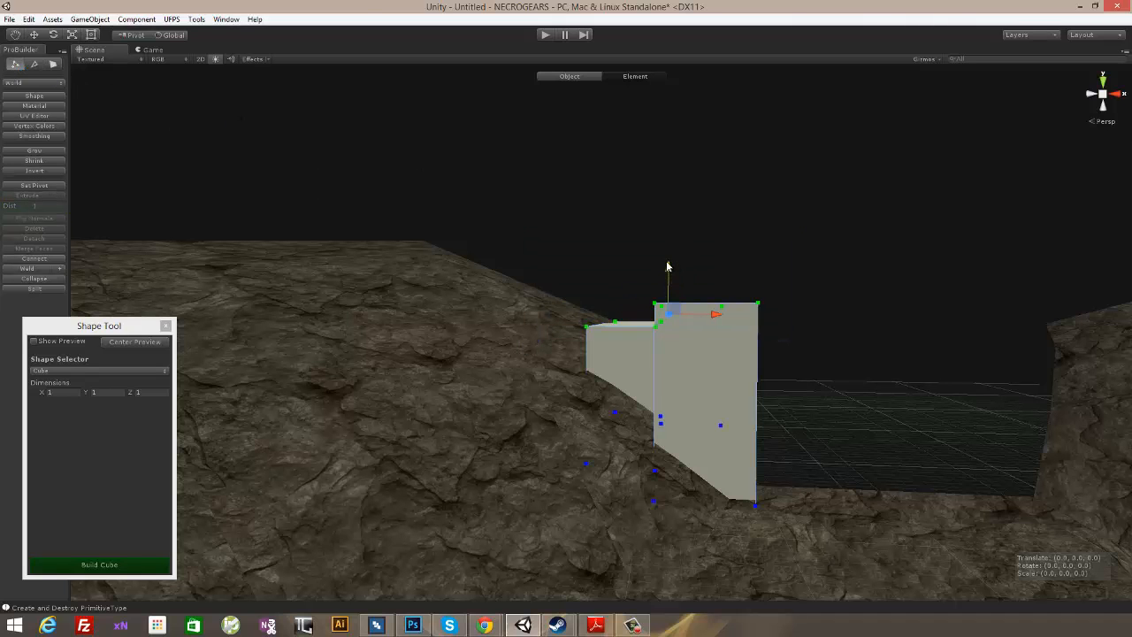
alt+drag(666, 259, 729, 262)
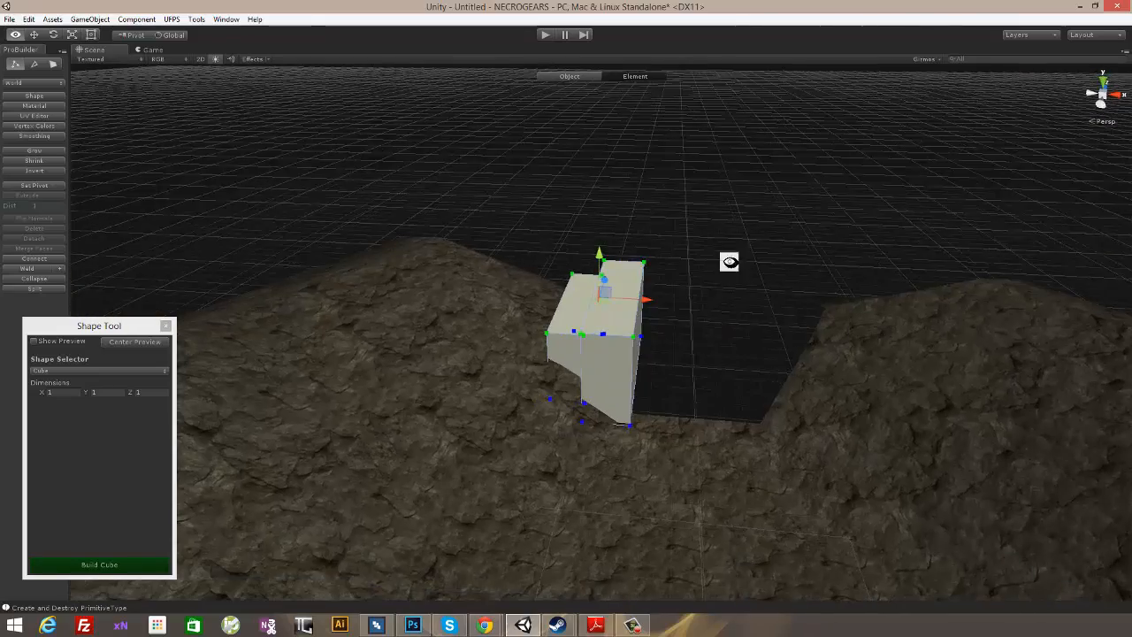
click(729, 263)
alt+drag(679, 341, 686, 293)
click(583, 265)
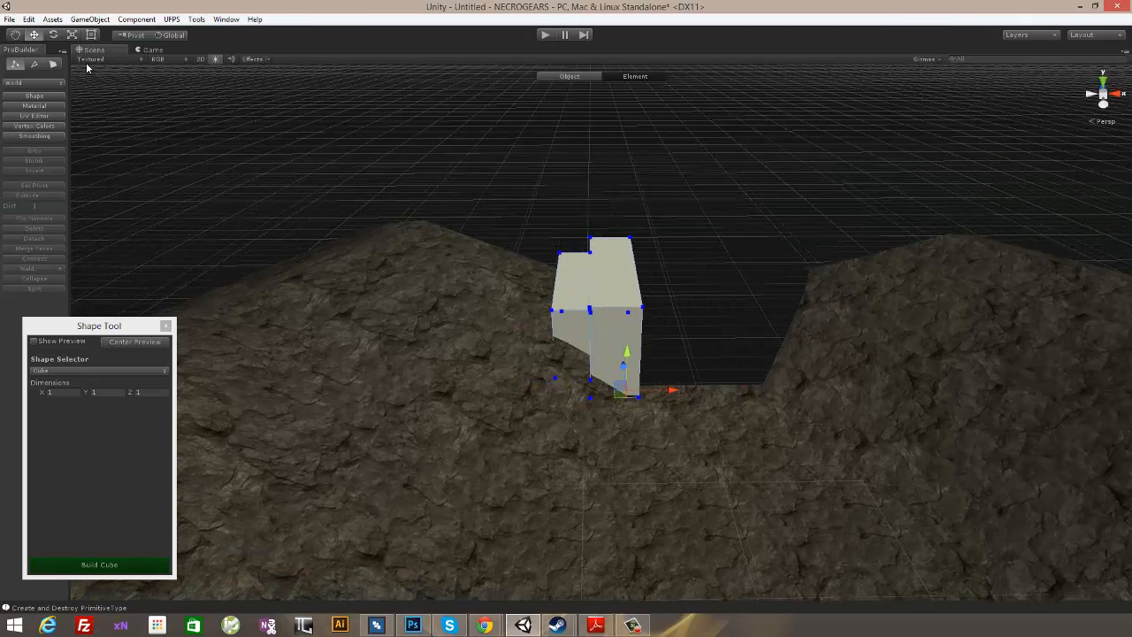
- Return to whole-object editing and nudge the stepped block sideways along the X axis toward the rock slope
click(12, 65)
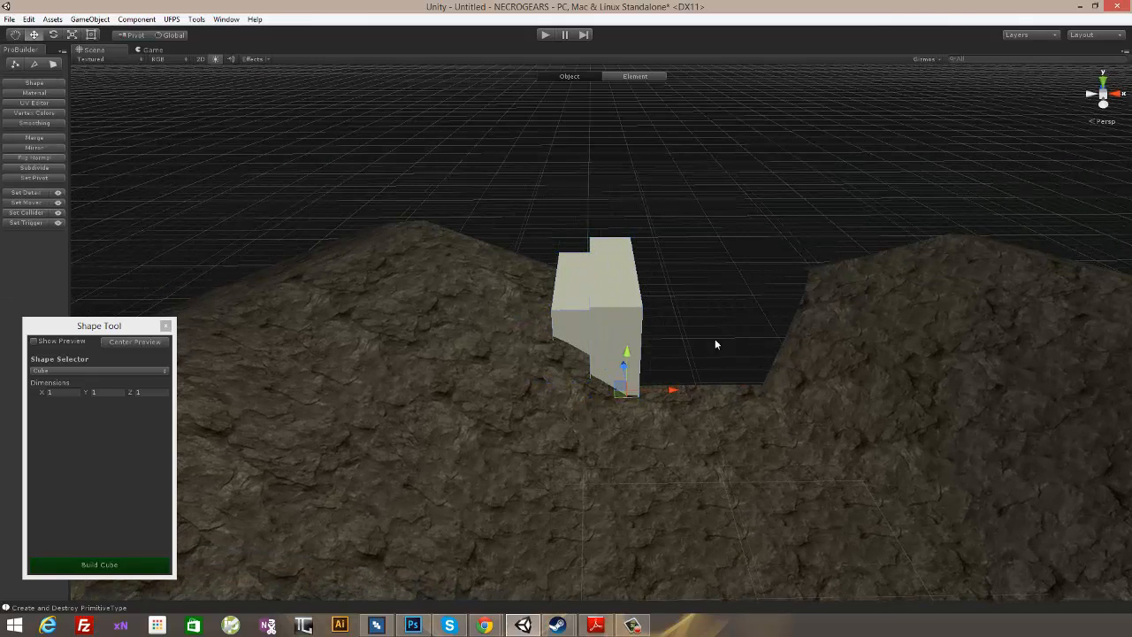
mouse_move(672, 391)
mouse_down()
mouse_move(651, 392)
mouse_move(669, 390)
mouse_up()
alt+drag(698, 292, 626, 286)
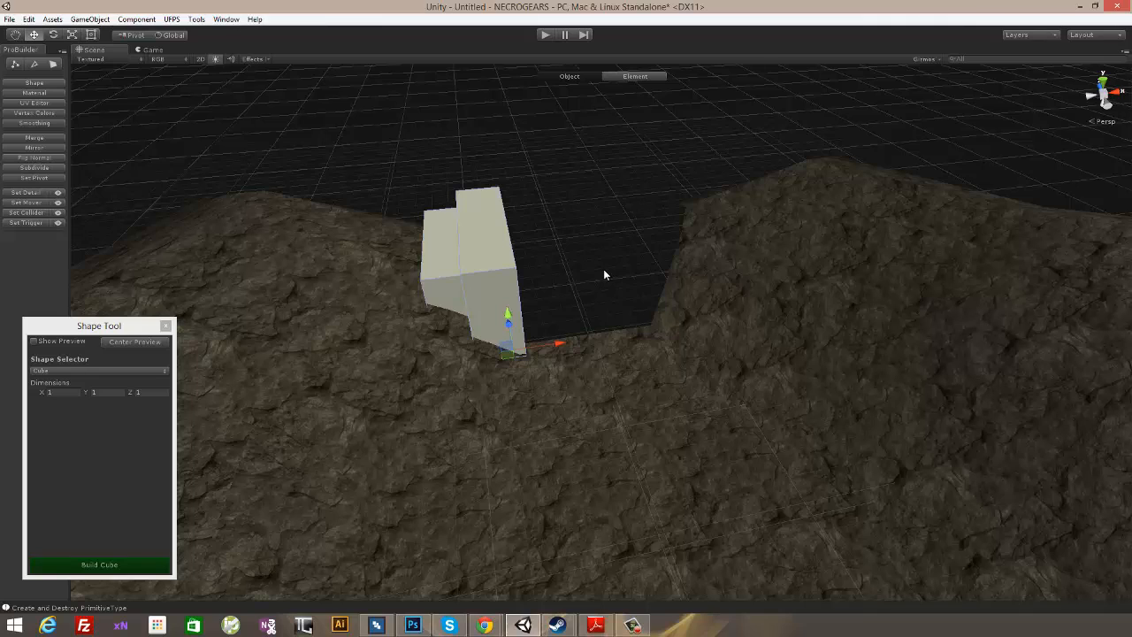
alt+drag(484, 216, 650, 293)
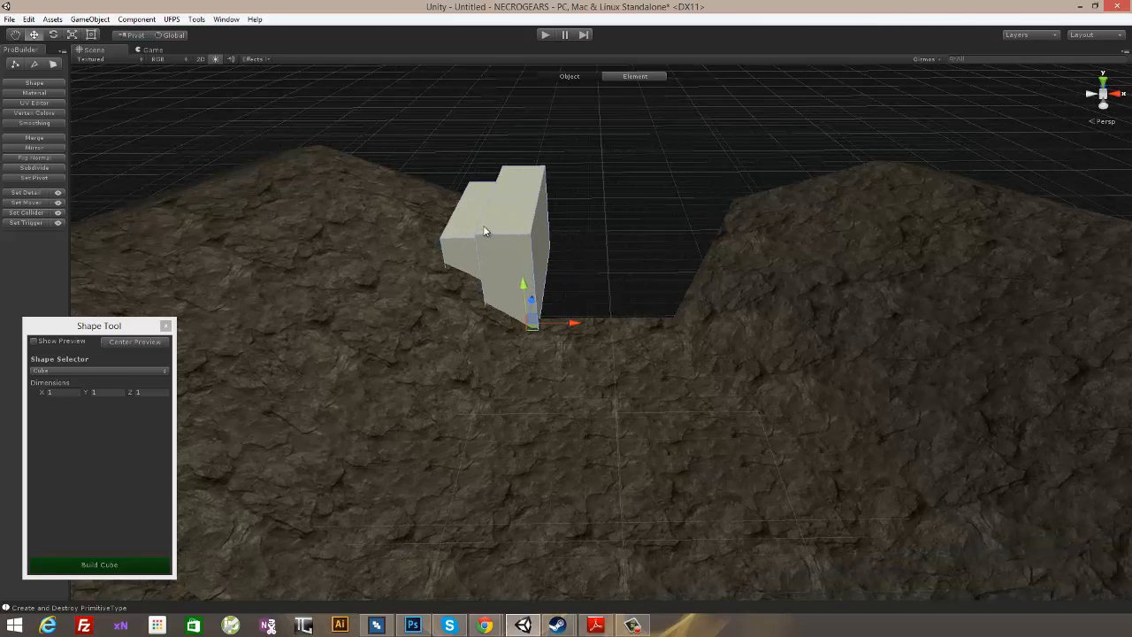
mouse_move(564, 217)
alt+mouse_down()
mouse_move(566, 230)
mouse_move(570, 212)
alt+mouse_up()
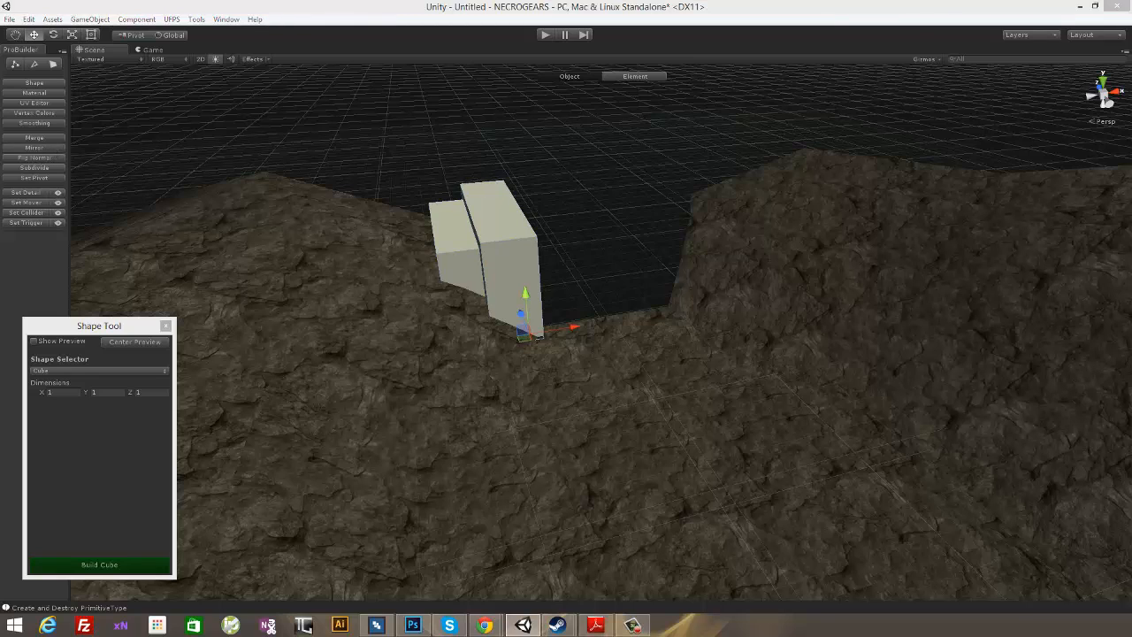
- Try to place a mirrored copy of the stepped block across the gap
shift+drag(577, 330, 766, 330)
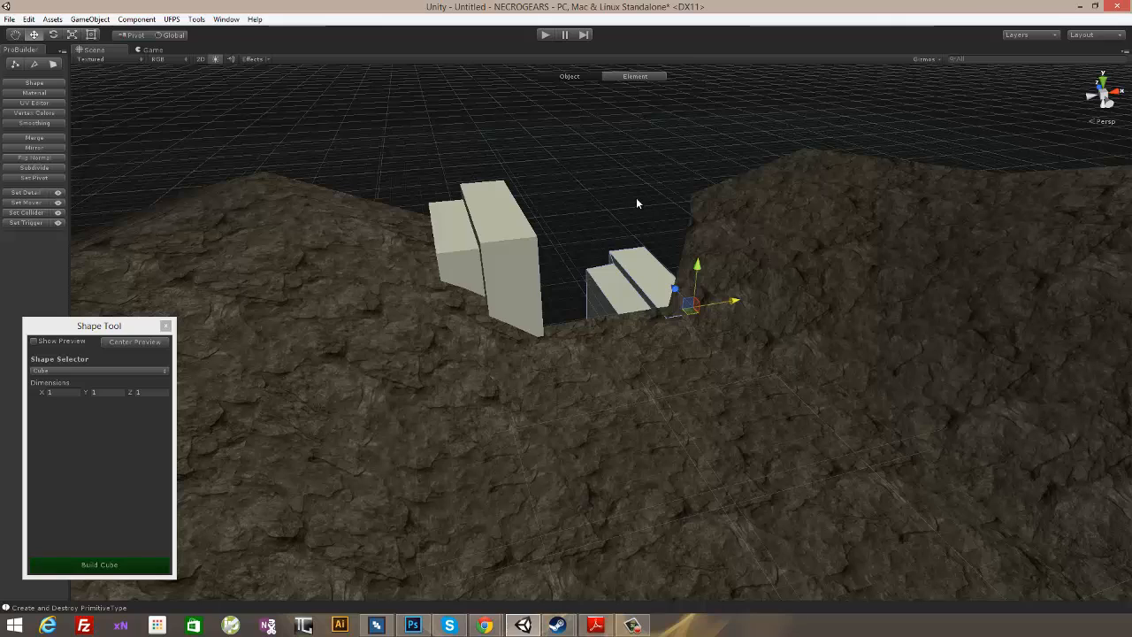
key(Delete)
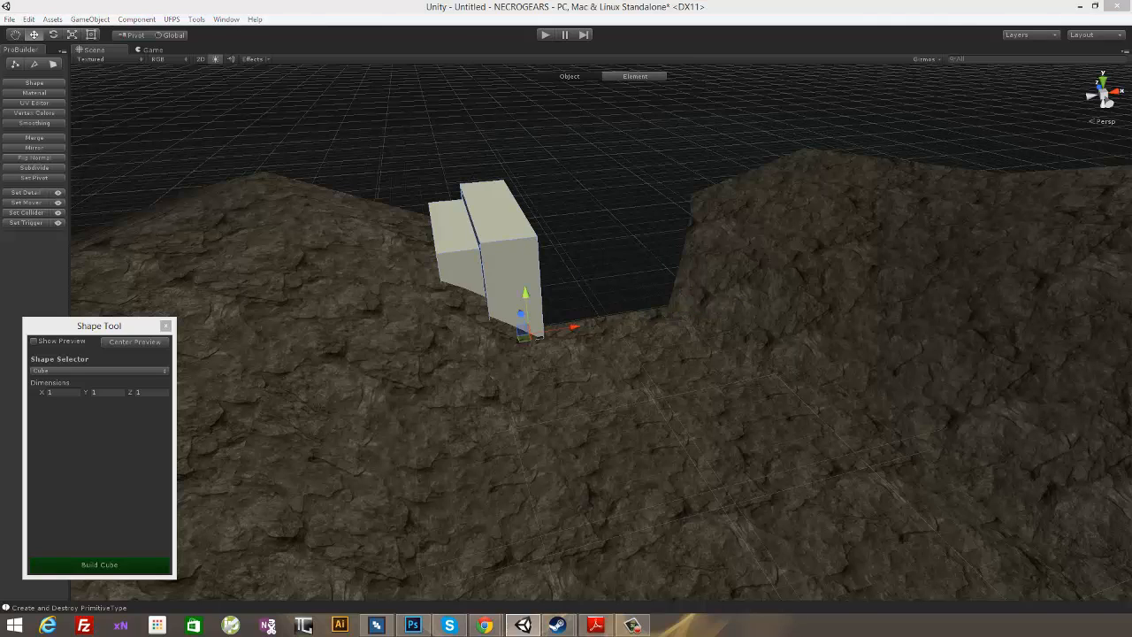
key(ctrl+z)
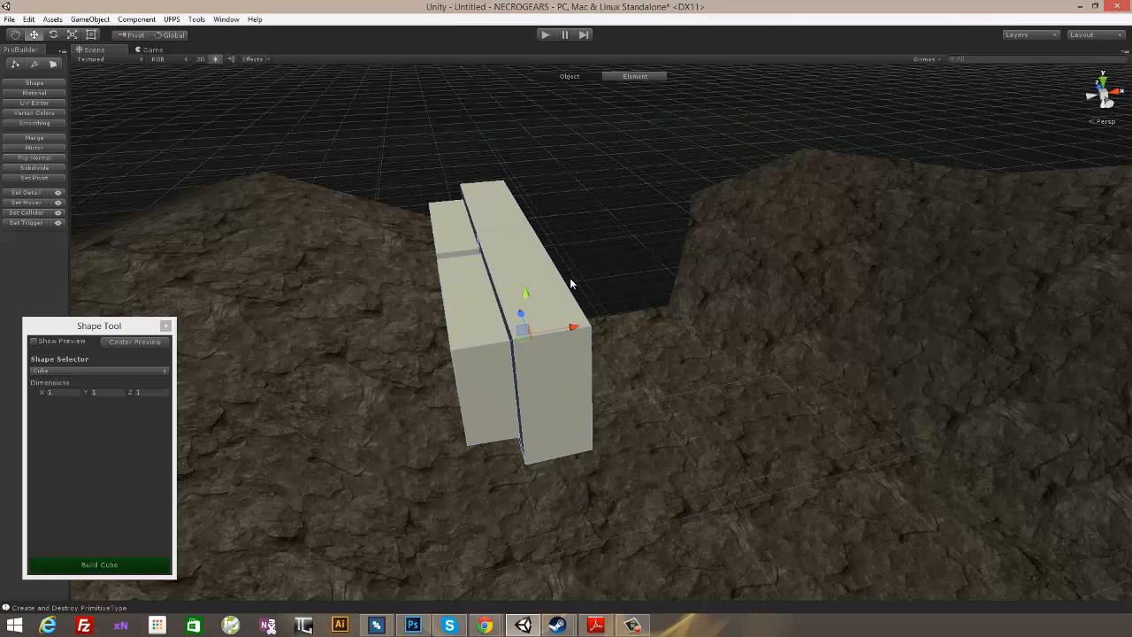
key(ctrl+z)
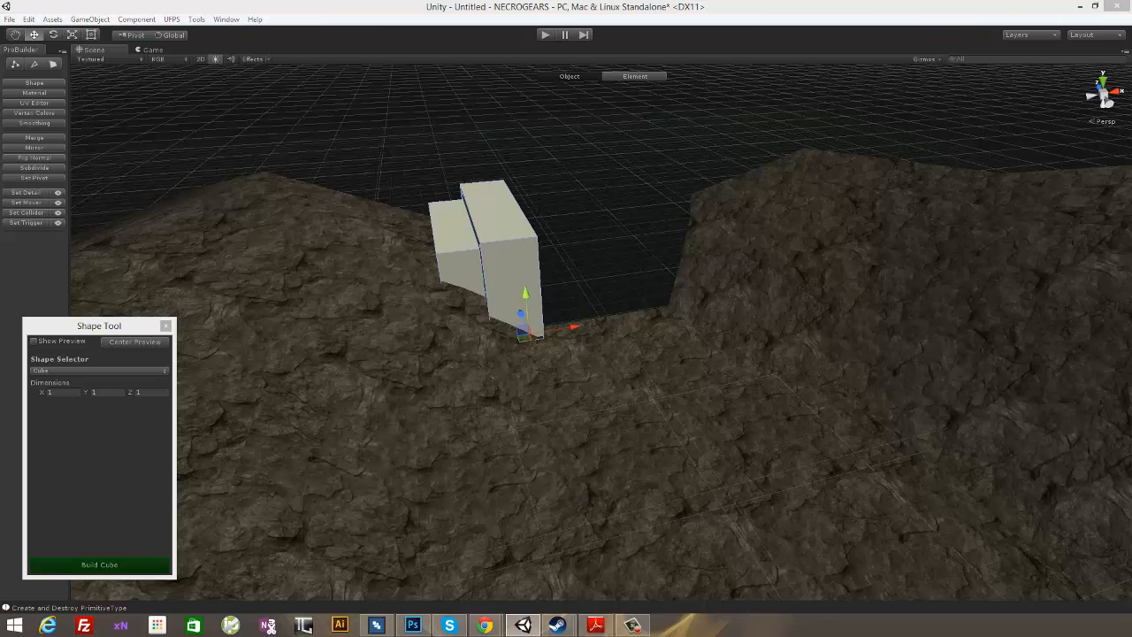
- Mirror the stepped block and place the copy on the opposite side of the gap with its ledge against the rock
key(ctrl+z)
alt+drag(750, 251, 670, 362)
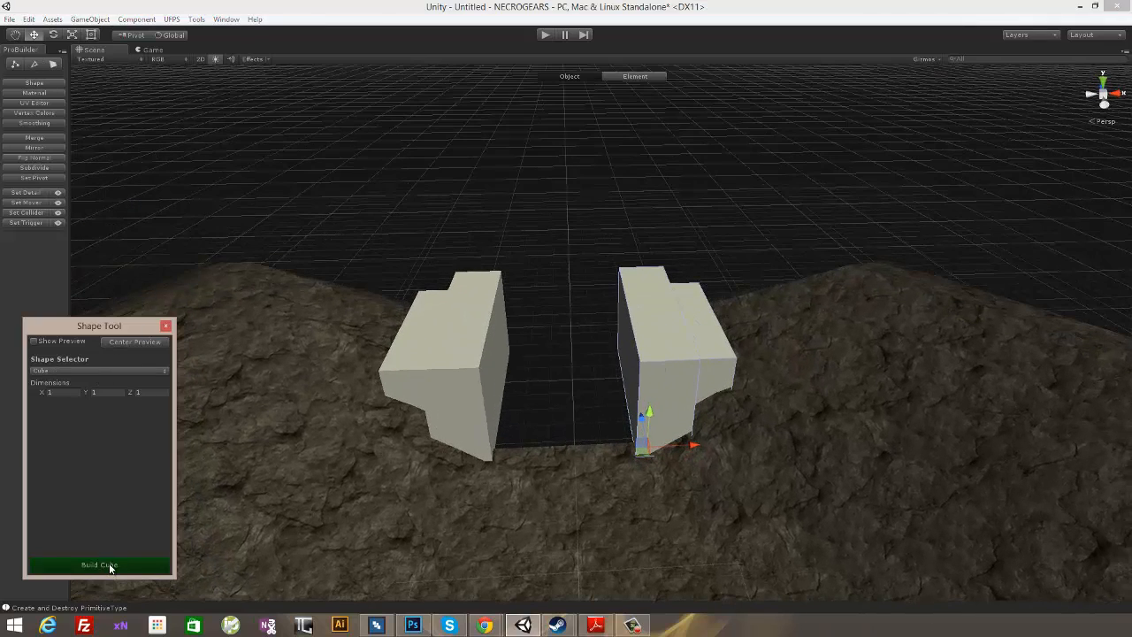
- Build a 1 × 1 × 1 cube and position it against the outer end of the mirrored block
alt+drag(685, 417, 391, 326)
scroll(482, 328, up, 5)
alt+drag(619, 397, 654, 392)
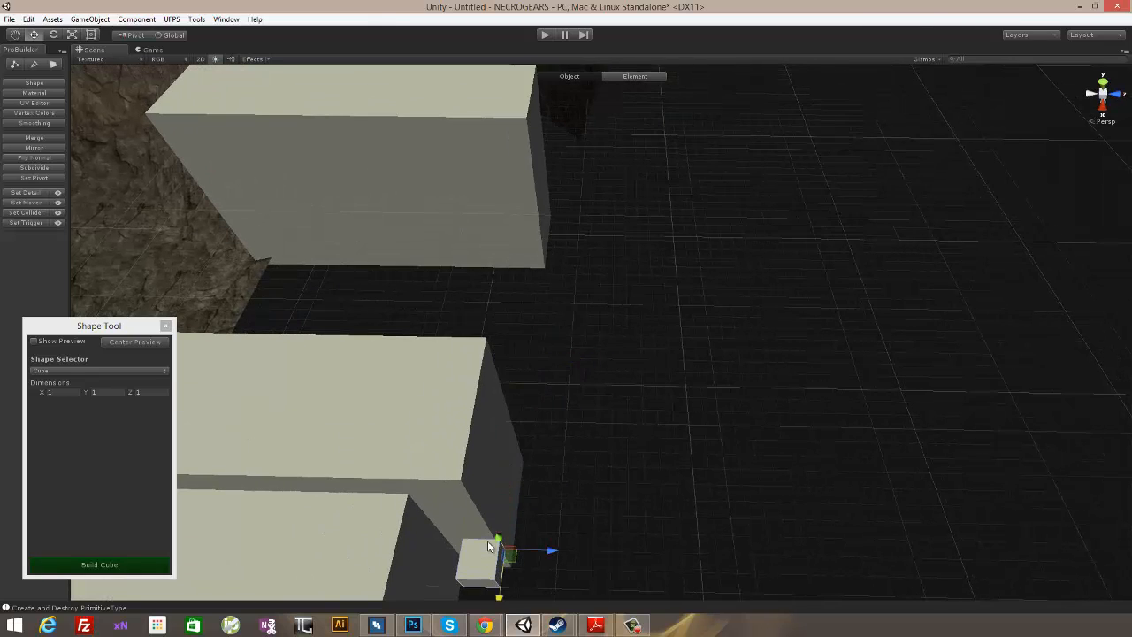
alt+drag(487, 545, 477, 349)
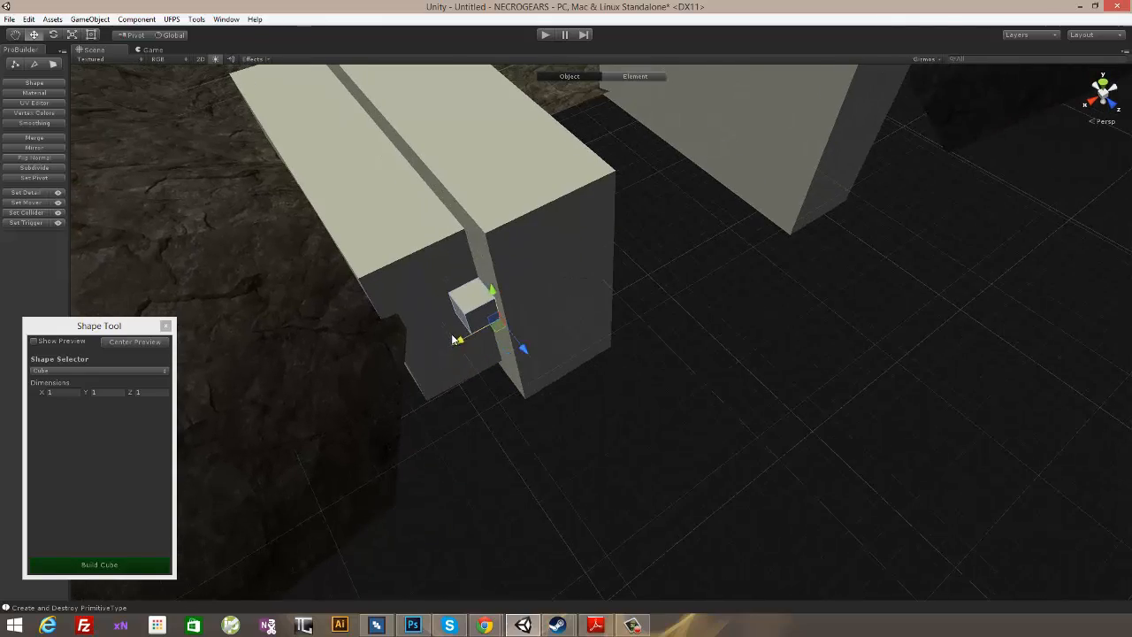
- In face mode, stretch the small cube sideways behind the rock slope and lower its bottom face to form a thin wall
alt+drag(648, 269, 610, 151)
click(56, 66)
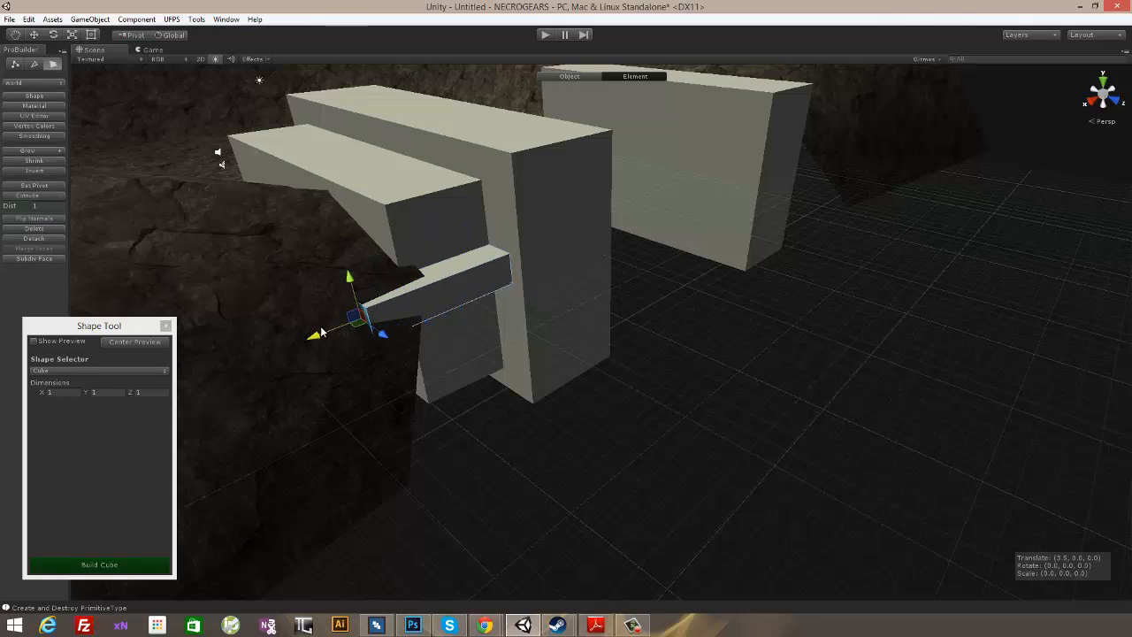
alt+drag(617, 331, 469, 245)
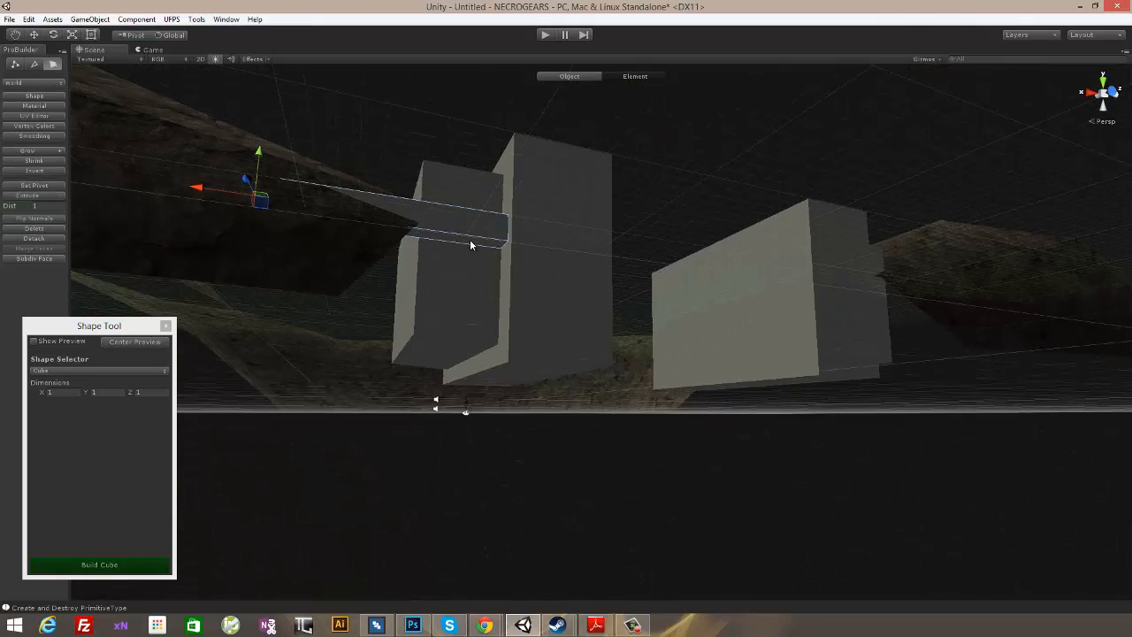
drag(392, 228, 383, 302)
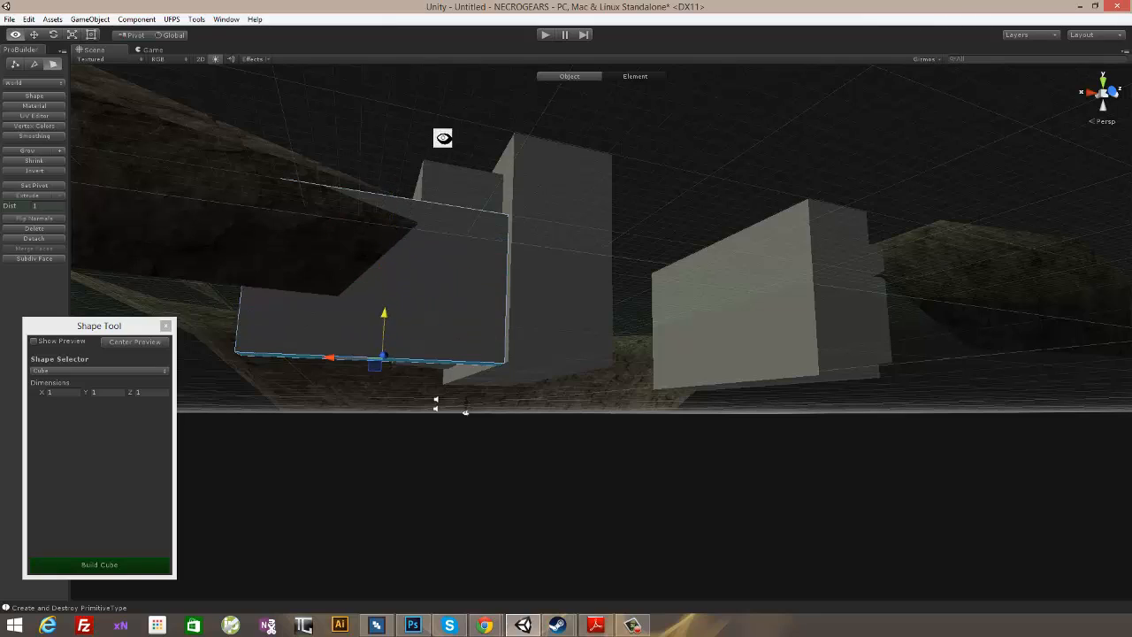
alt+drag(442, 138, 756, 411)
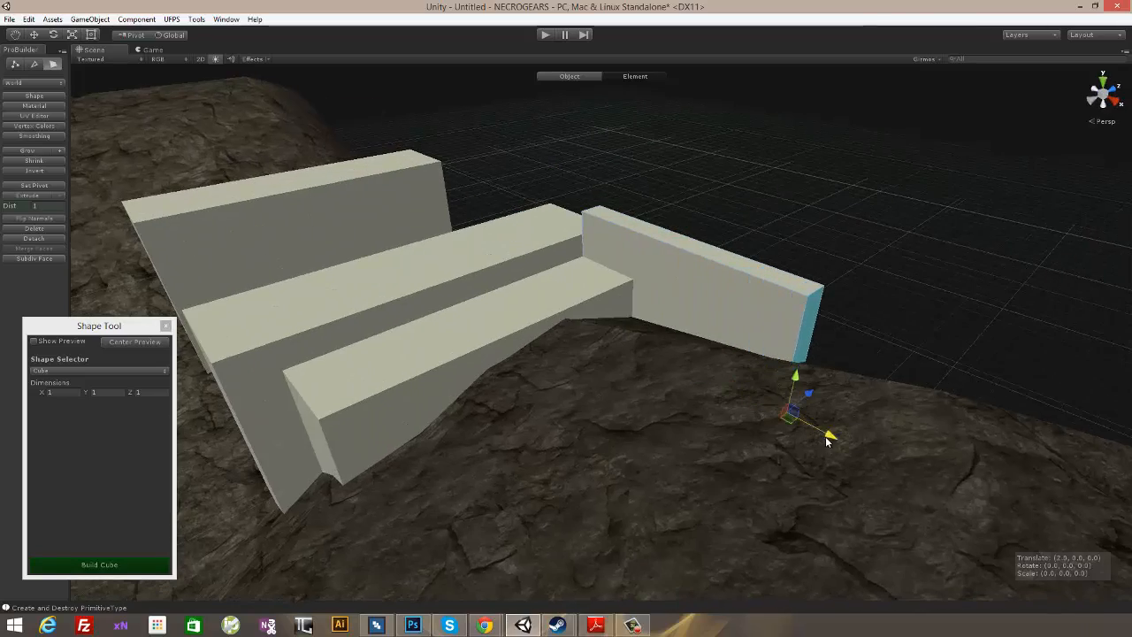
alt+drag(607, 293, 597, 169)
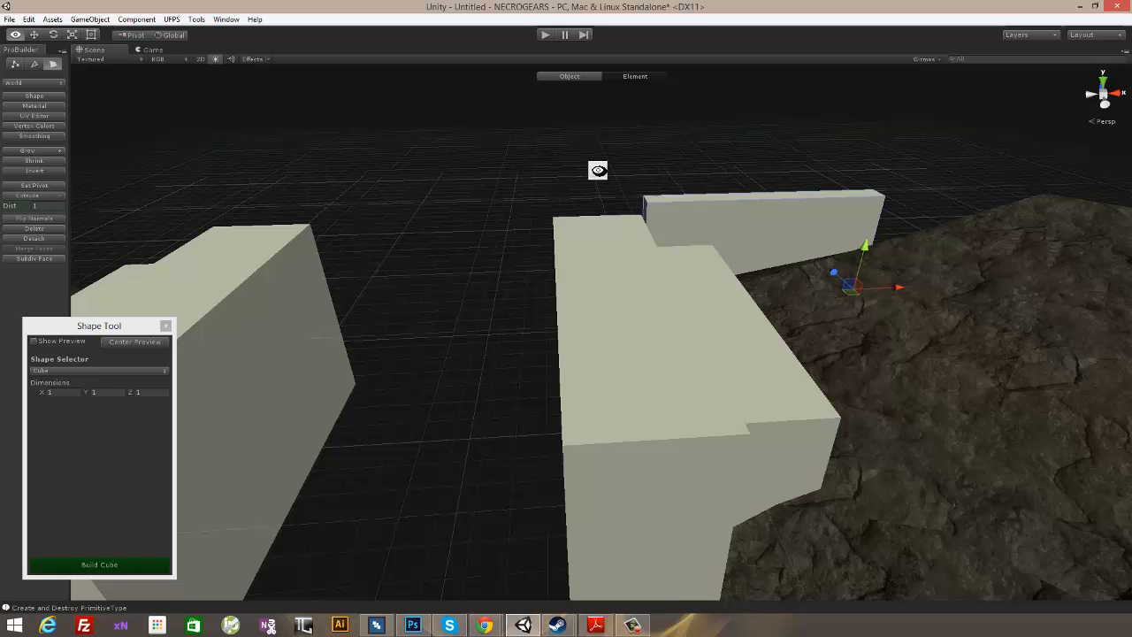
- Try to place a duplicate of the thin wall behind the opposite block
click(545, 77)
alt+drag(739, 178, 705, 245)
alt+drag(551, 301, 366, 246)
key(ctrl+d)
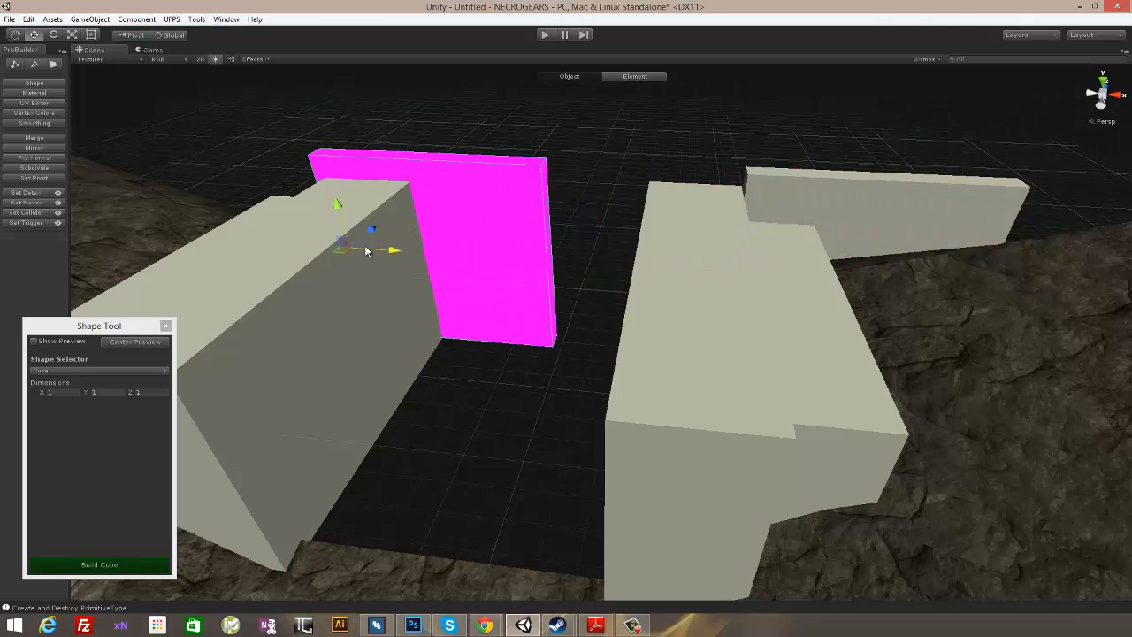
key(Delete)
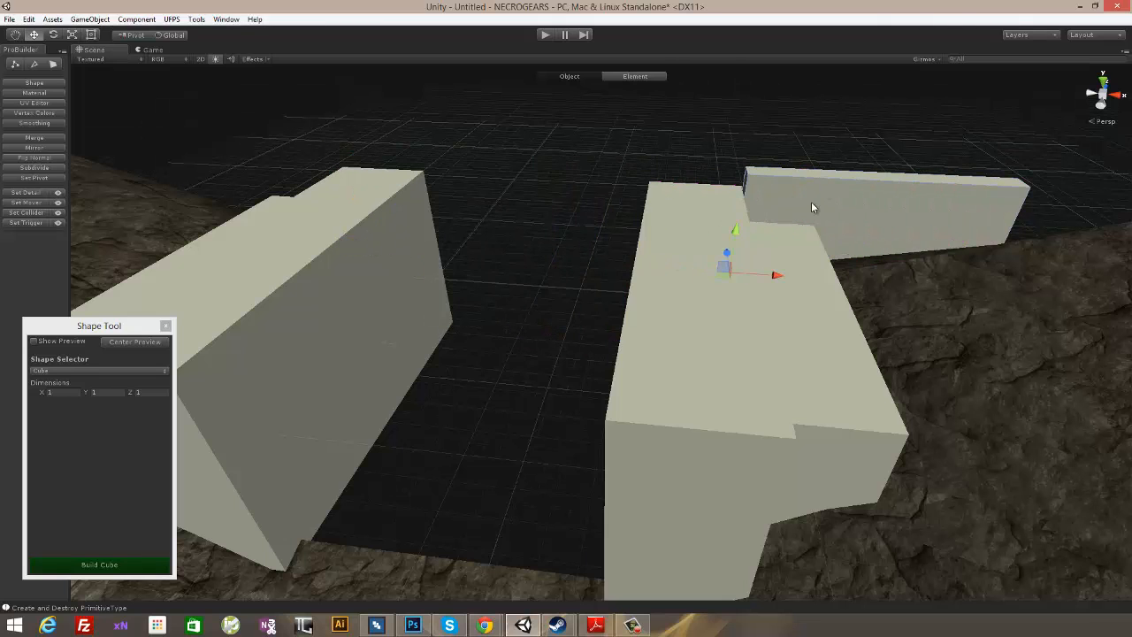
alt+drag(812, 207, 155, 146)
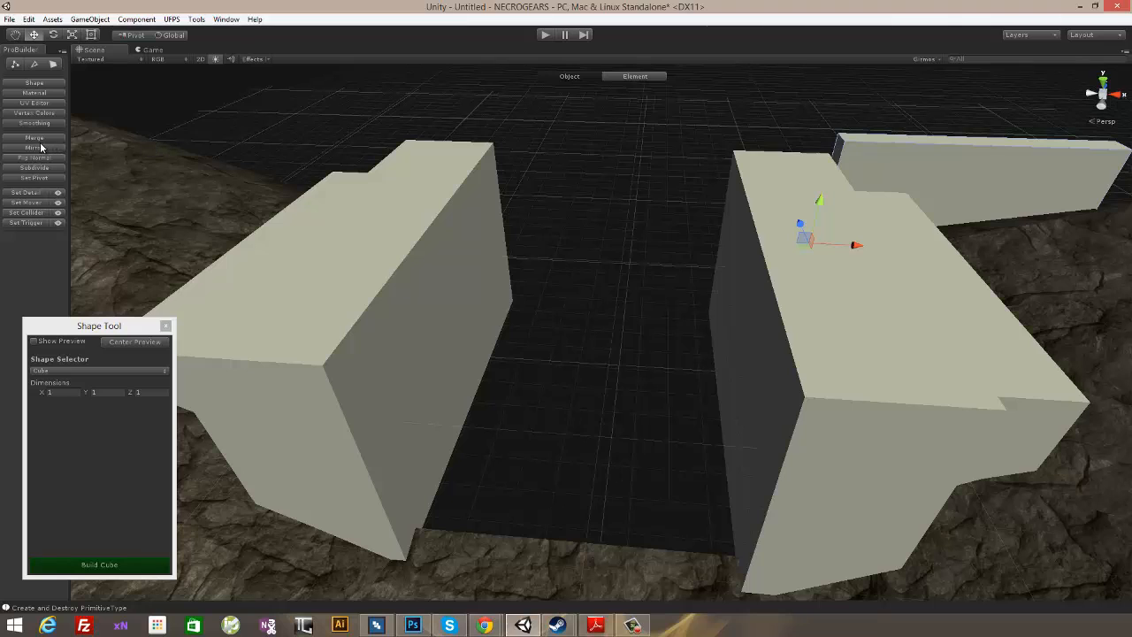
drag(854, 244, 911, 270)
key(ctrl+z)
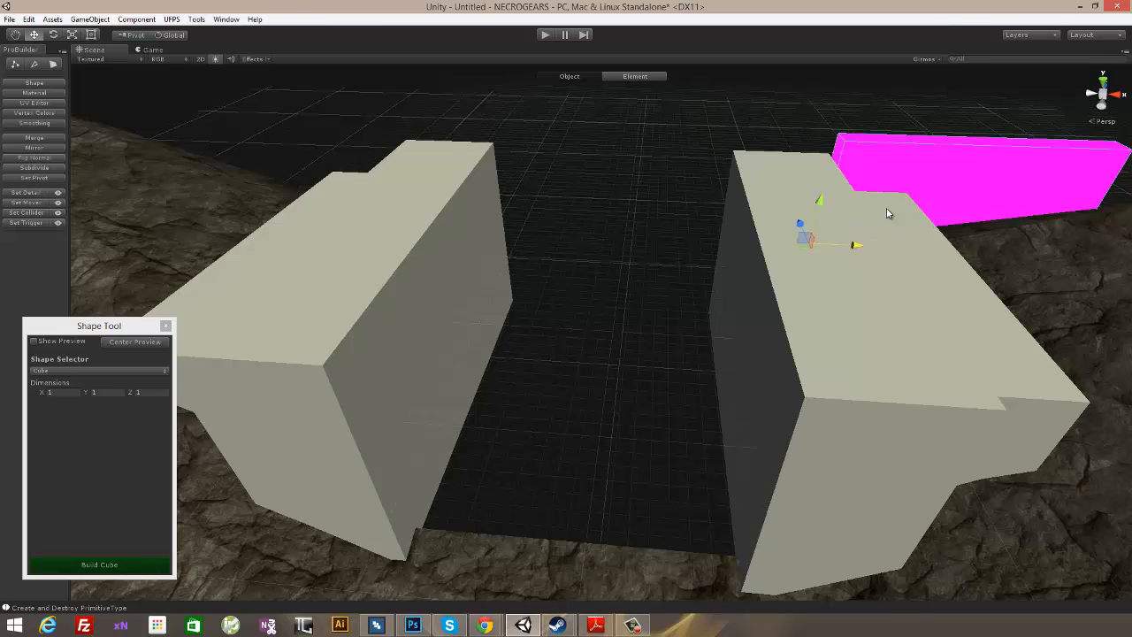
- Select the magenta thin wall and apply the Checker material from the material palette to it
alt+drag(973, 170, 790, 246)
click(789, 246)
alt+drag(804, 192, 877, 220)
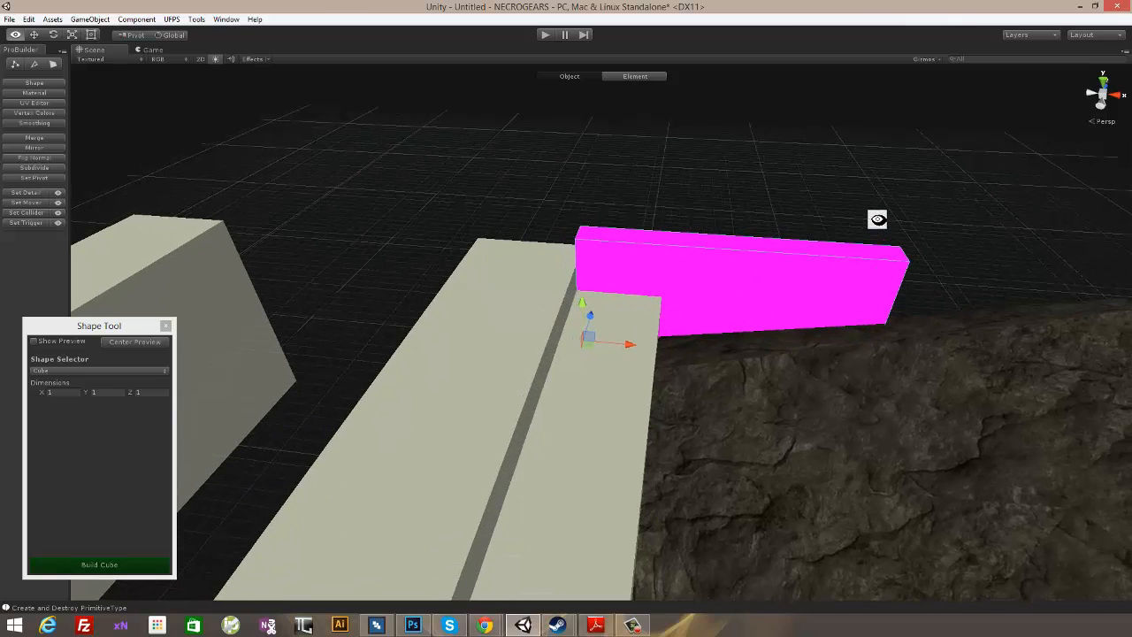
click(35, 92)
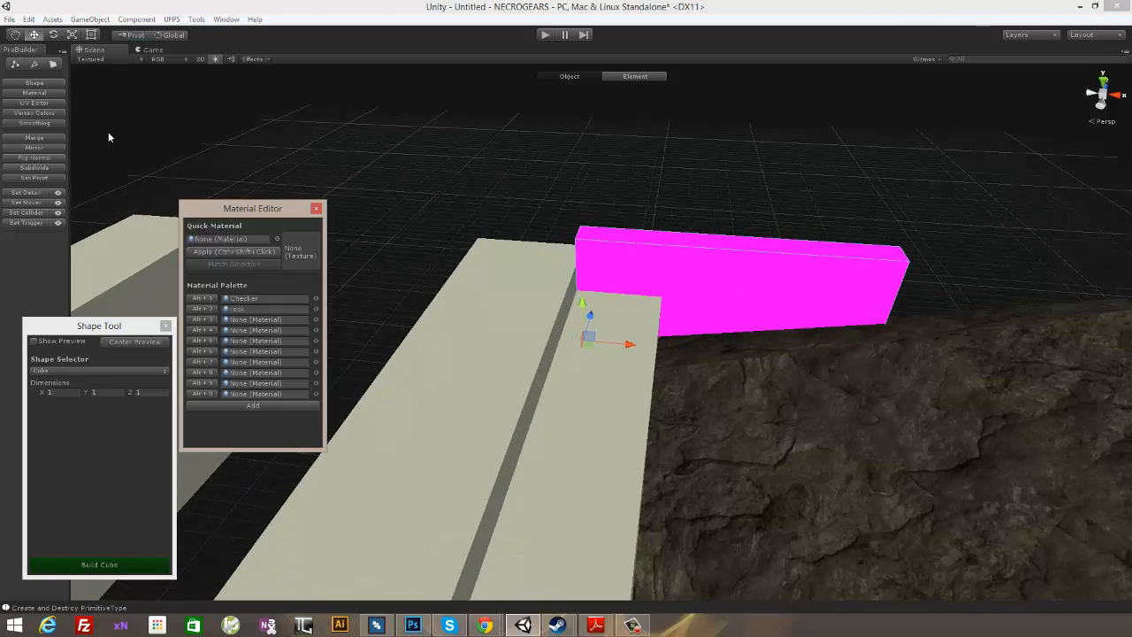
click(202, 300)
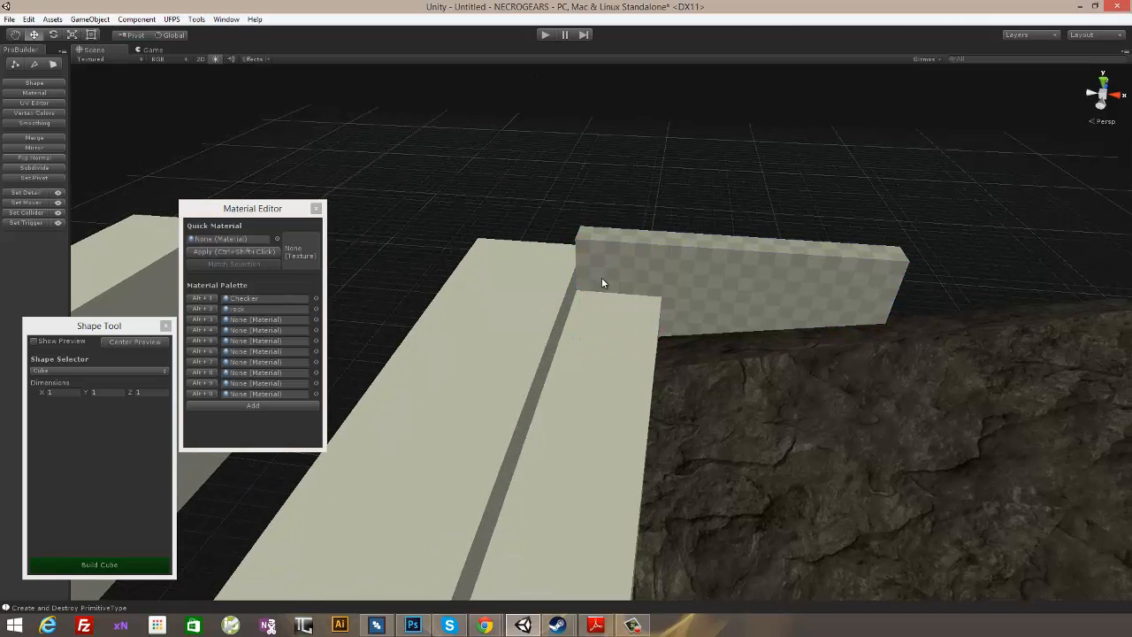
- Try the rock material on the stepped blocks flanking the gap, and apply the Checker material to them instead
alt+drag(534, 228, 376, 219)
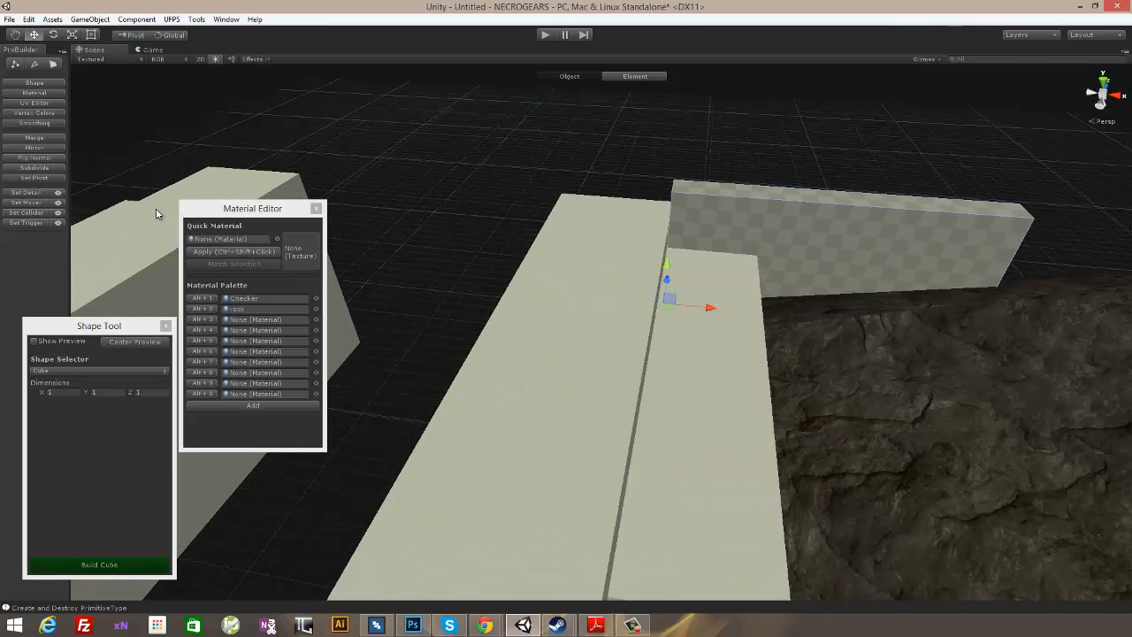
drag(212, 210, 329, 274)
click(544, 323)
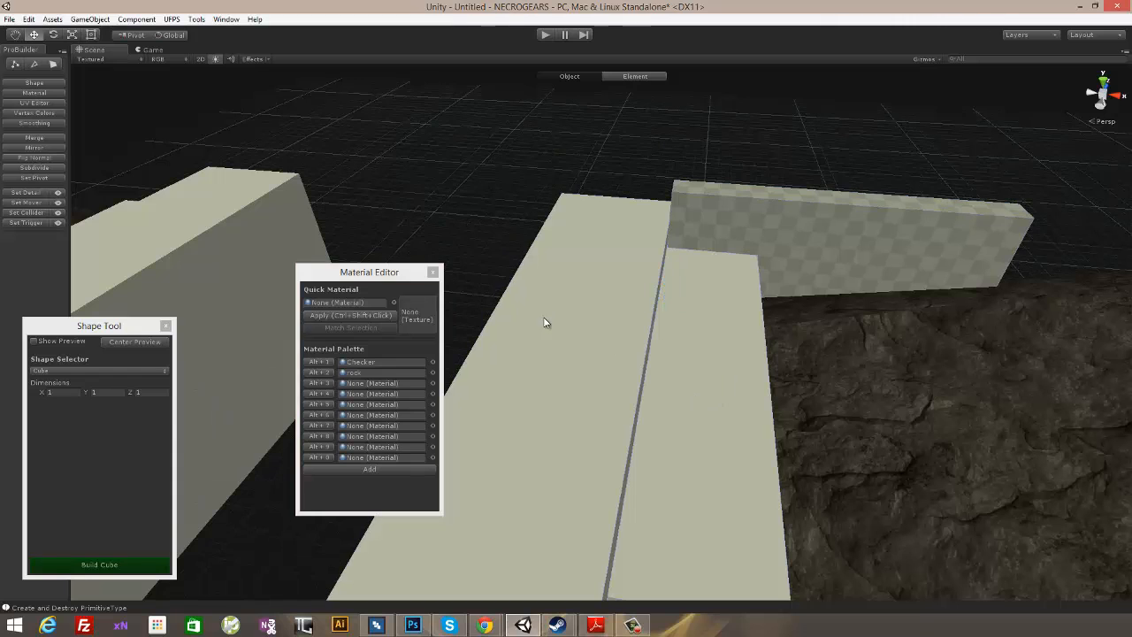
alt+drag(247, 247, 506, 214)
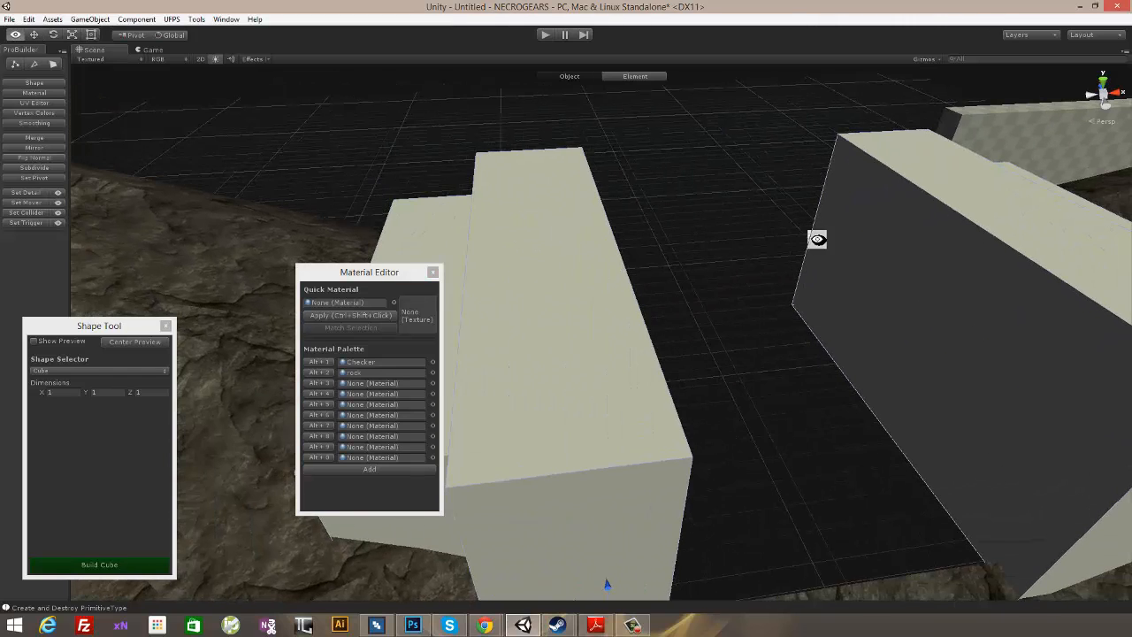
key(alt+2)
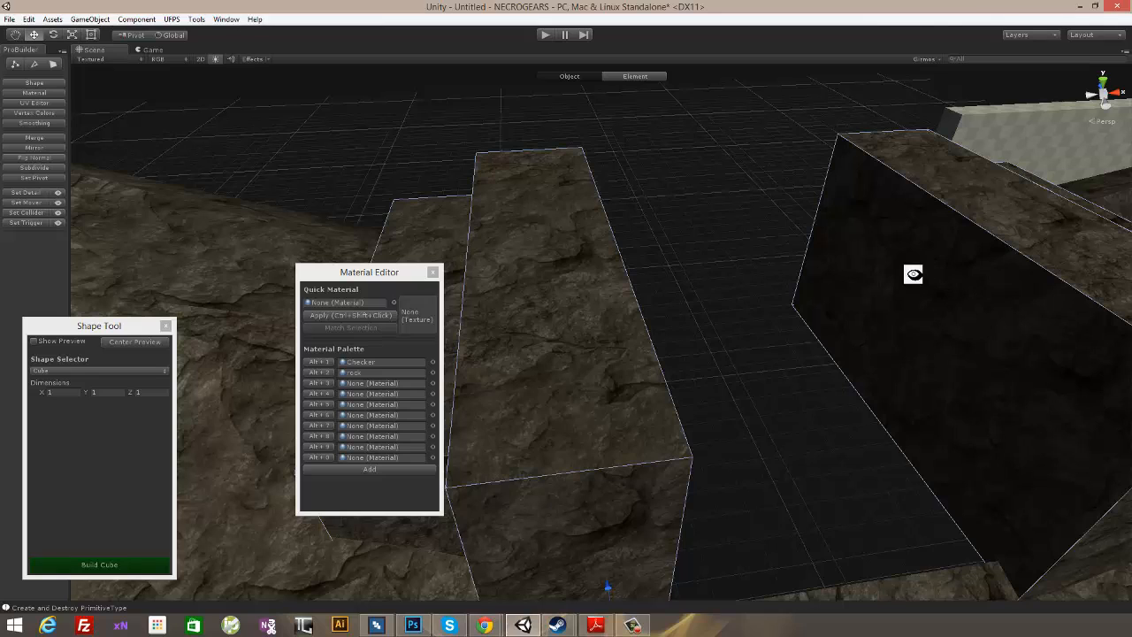
key(alt+1)
- Duplicate the checkered thin wall, place the copy behind the opposite rock slope, and adjust both walls sideways against their blocks
alt+drag(897, 303, 819, 290)
click(826, 289)
key(ctrl+d)
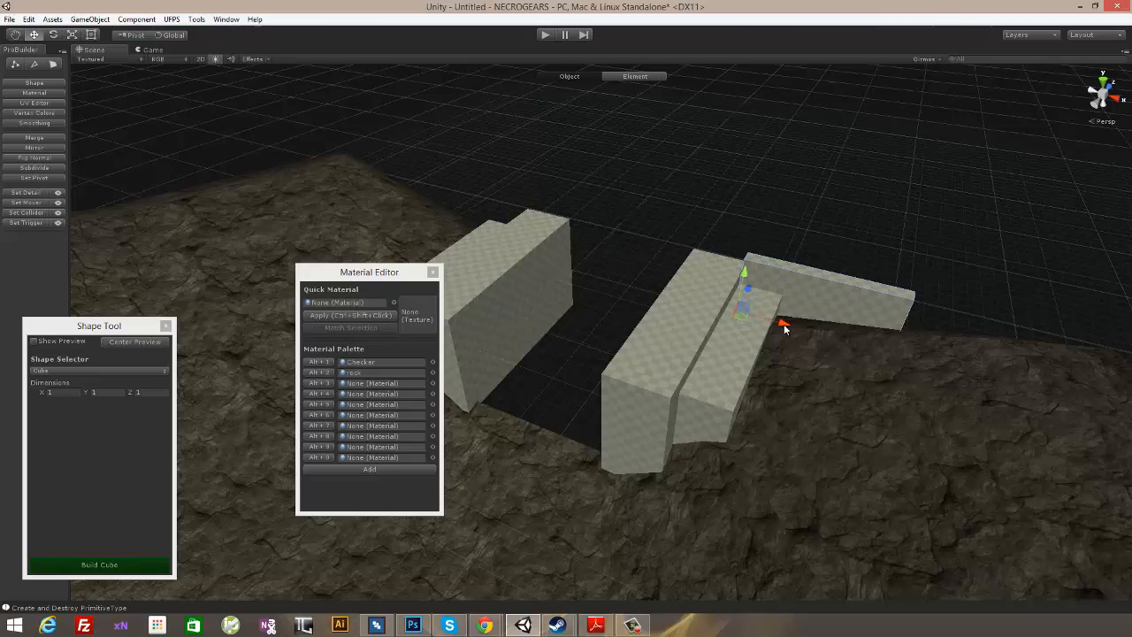
drag(784, 323, 116, 173)
alt+drag(380, 247, 756, 290)
alt+drag(949, 218, 612, 353)
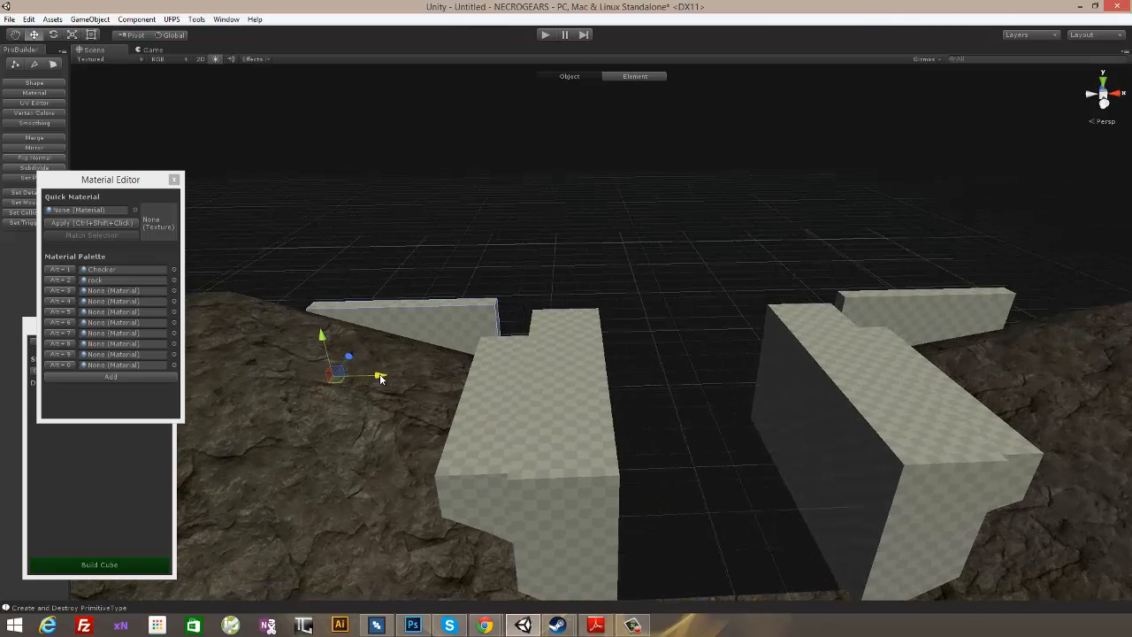
alt+drag(736, 340, 760, 436)
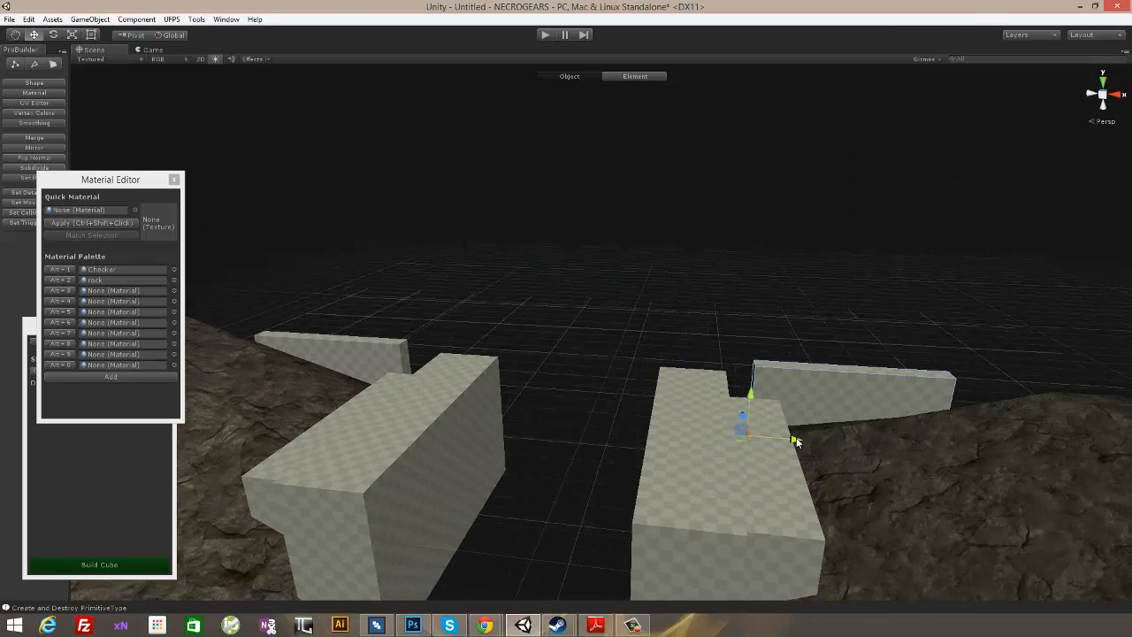
alt+drag(876, 460, 791, 385)
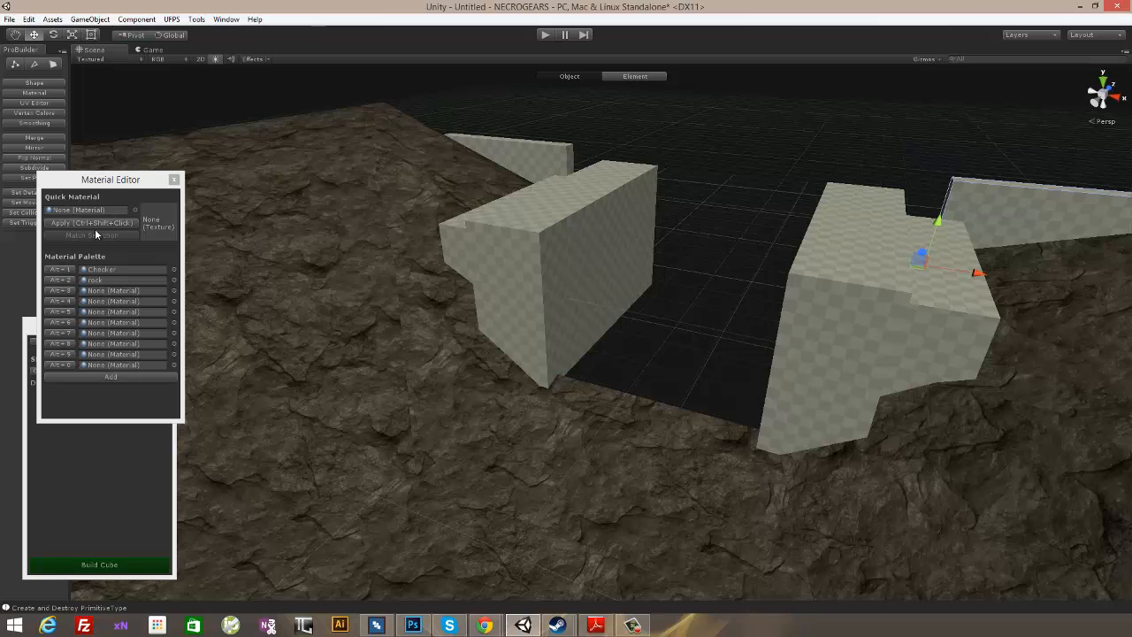
- Close the material palette and build a 1 × 1 × 1 cube at the foot of one block's inner side in the gap
click(174, 180)
drag(102, 323, 139, 258)
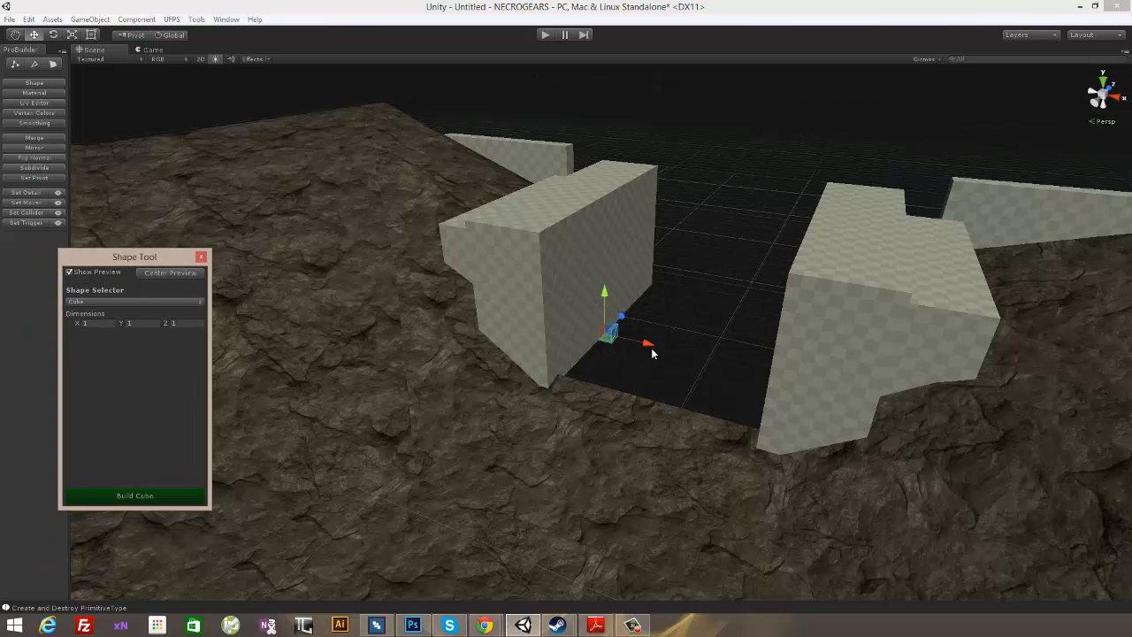
mouse_move(651, 351)
alt+mouse_down()
mouse_move(602, 397)
mouse_move(689, 339)
mouse_move(654, 360)
mouse_move(675, 350)
mouse_move(662, 345)
alt+mouse_up()
scroll(655, 356, up, 3)
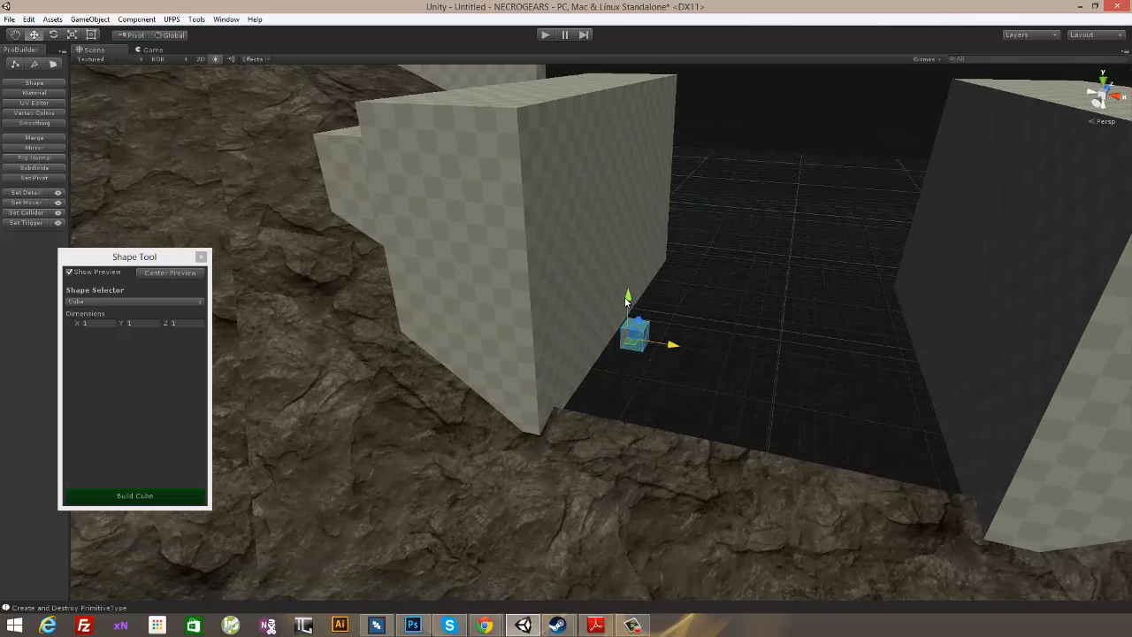
drag(626, 301, 626, 271)
alt+drag(697, 336, 675, 300)
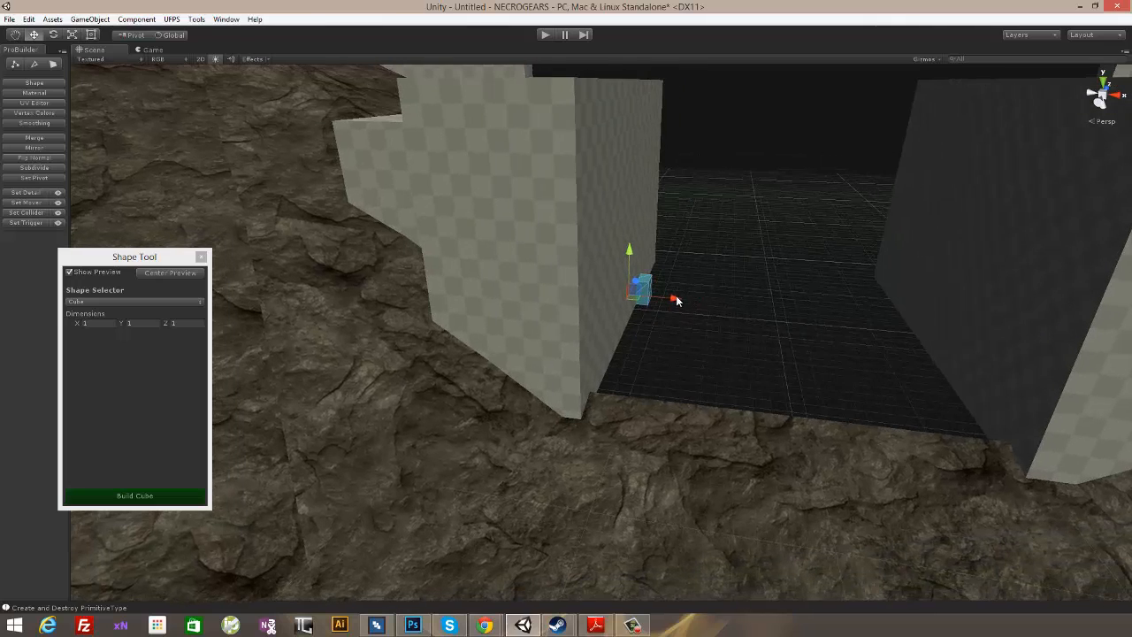
alt+drag(818, 321, 622, 263)
click(135, 496)
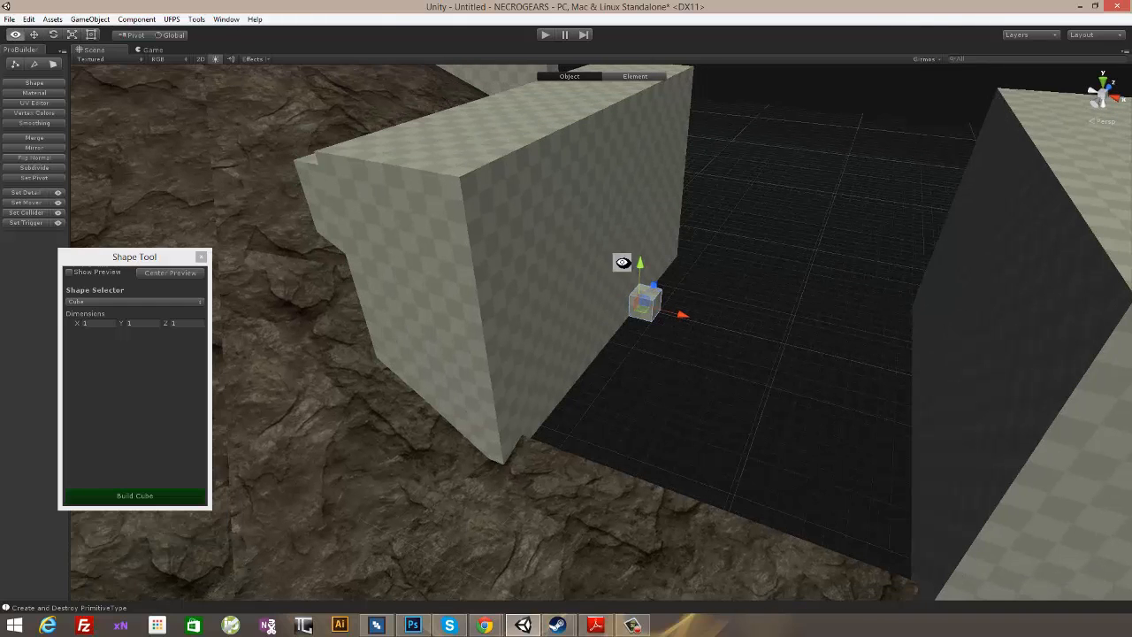
- In face mode, stretch the small cube across the gap to the opposite block and pull its front face out into a floor slab
click(51, 66)
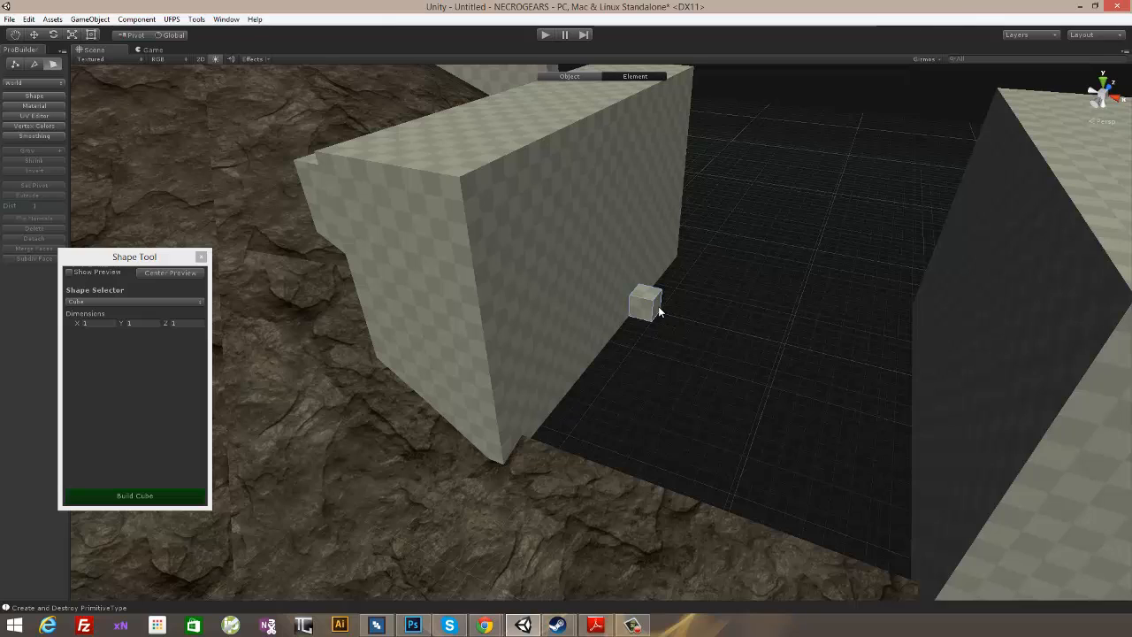
alt+drag(660, 306, 669, 322)
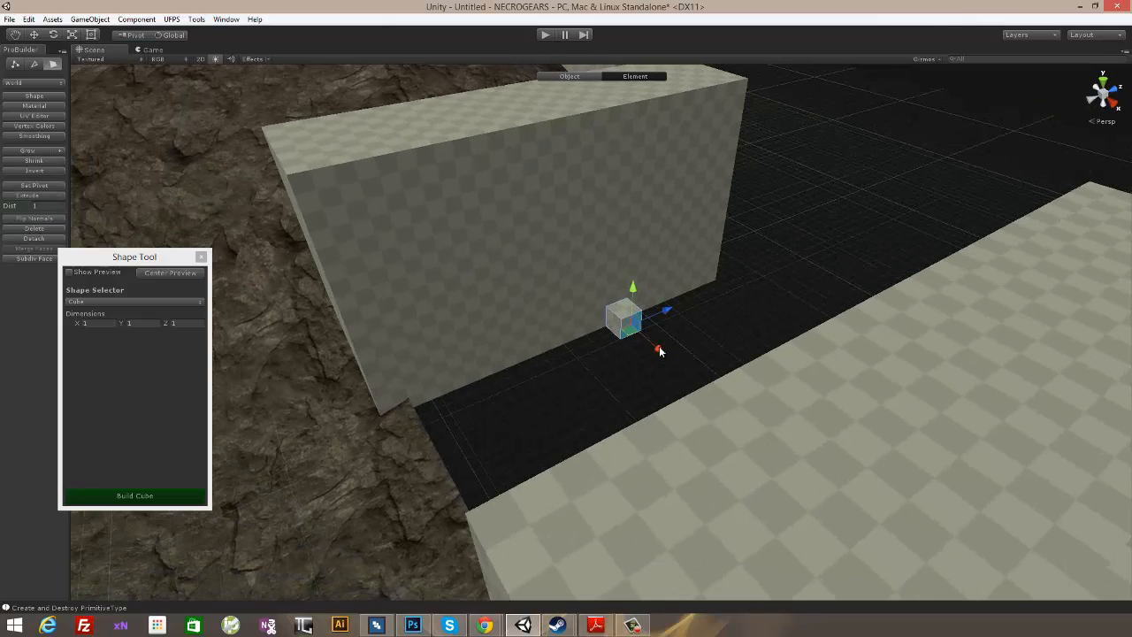
alt+drag(743, 409, 851, 342)
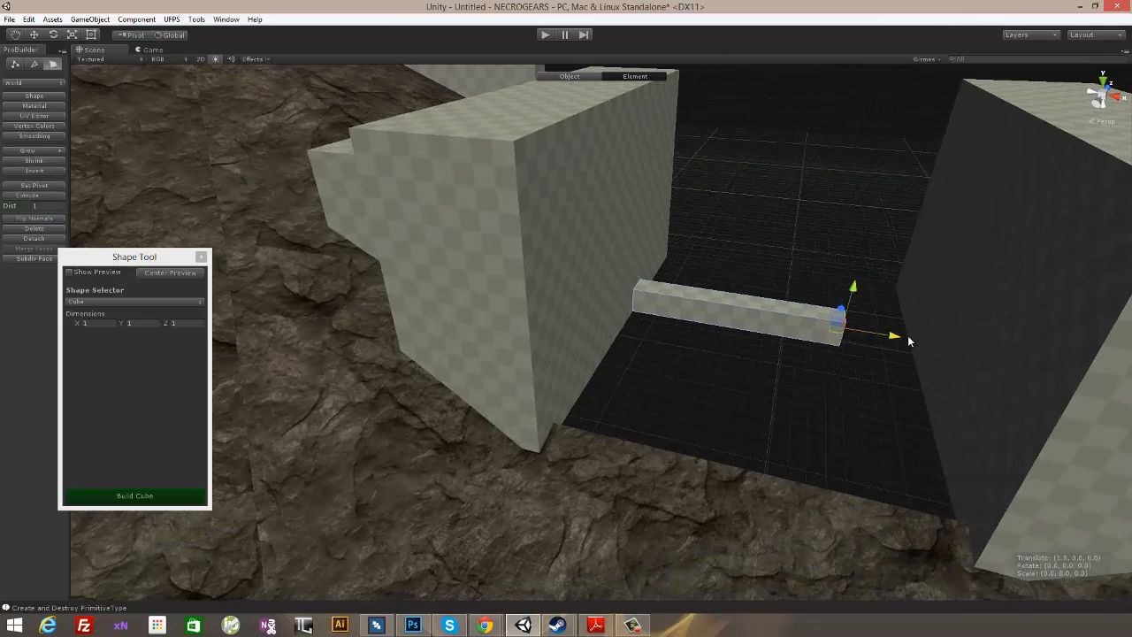
alt+drag(960, 353, 847, 420)
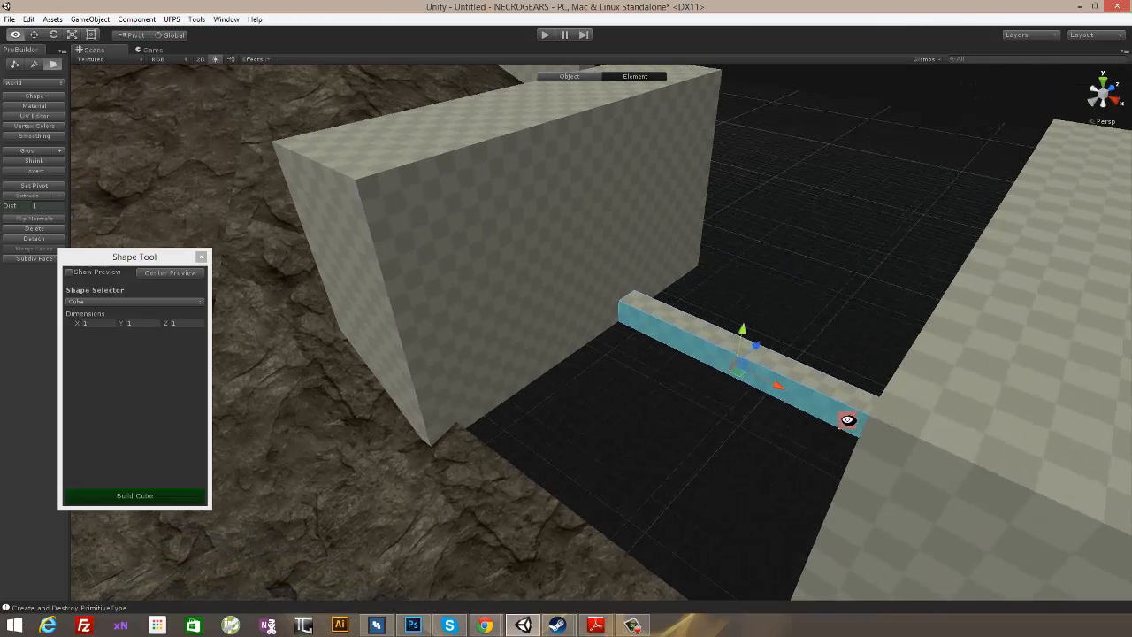
drag(756, 346, 766, 398)
- Extrude the floor slab's front edge and its underside, and pull the lower front face forward to form a first step down
click(36, 197)
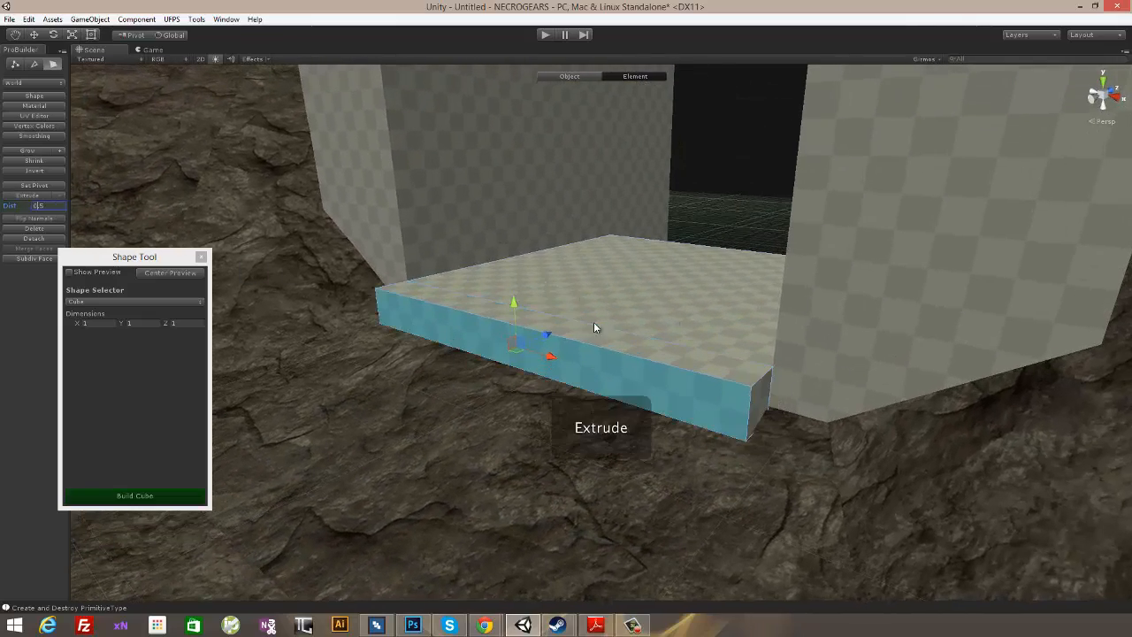
alt+drag(593, 321, 693, 256)
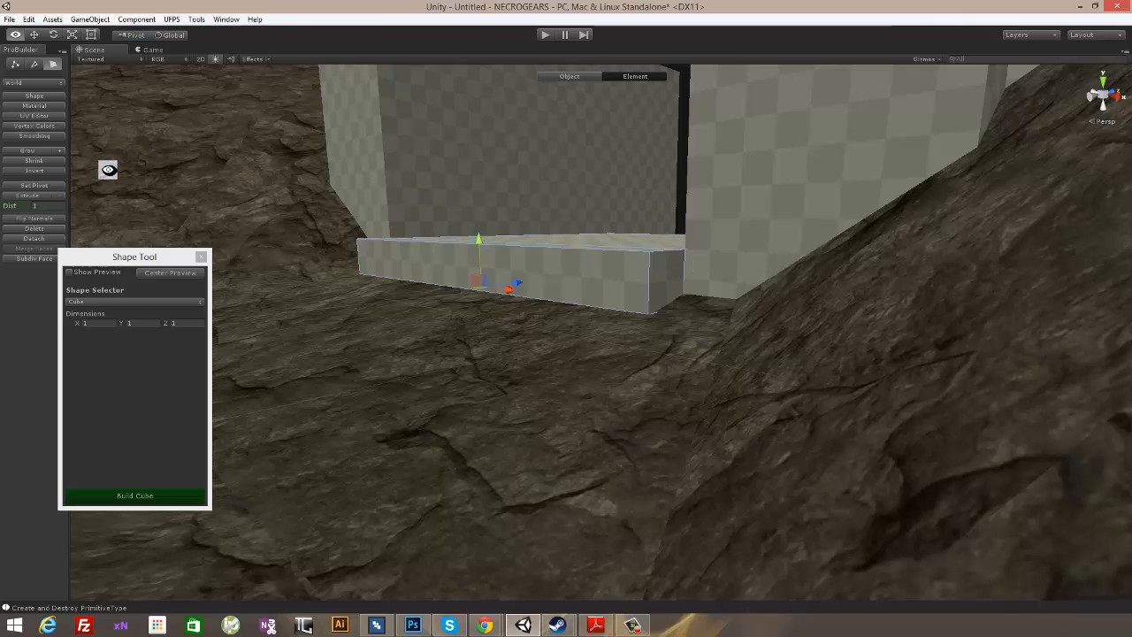
alt+drag(651, 363, 673, 318)
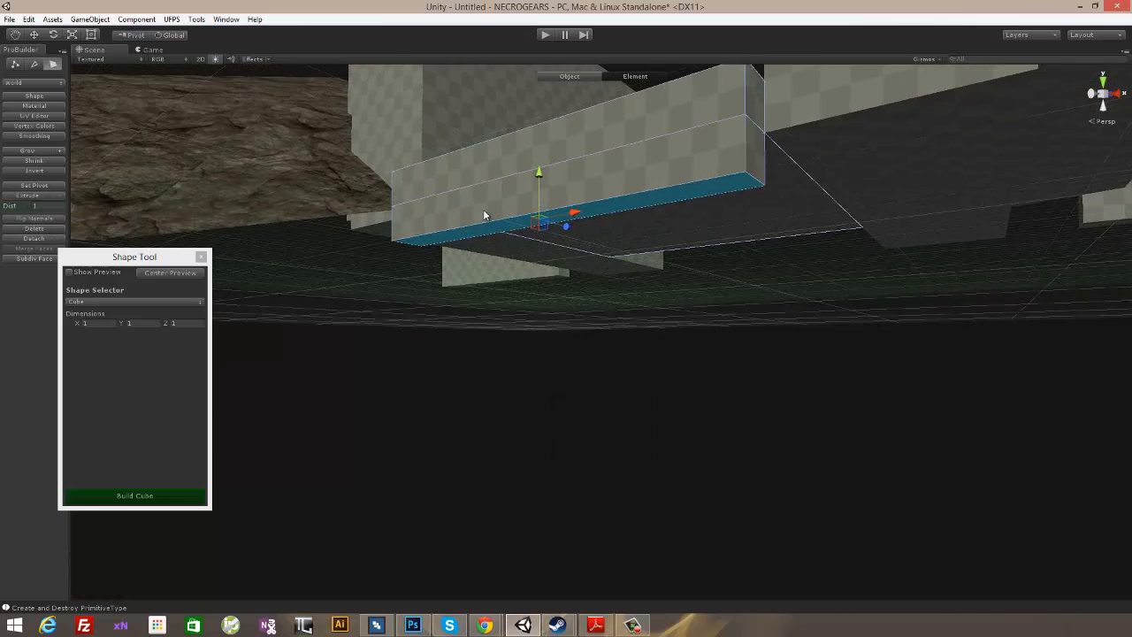
alt+drag(483, 215, 607, 177)
click(605, 181)
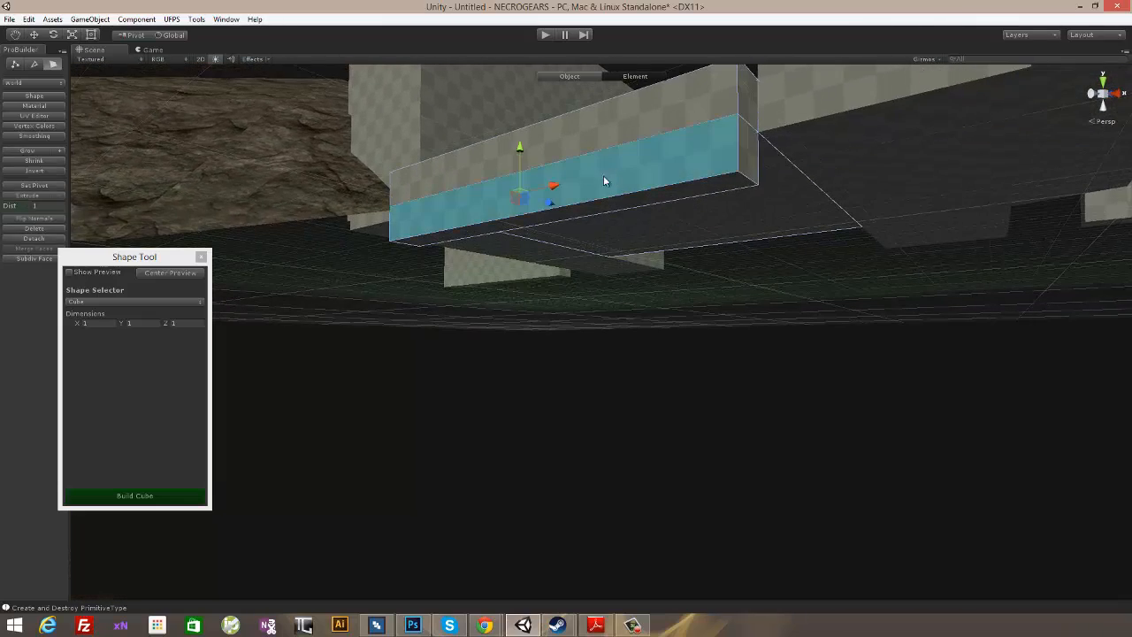
alt+drag(672, 280, 633, 328)
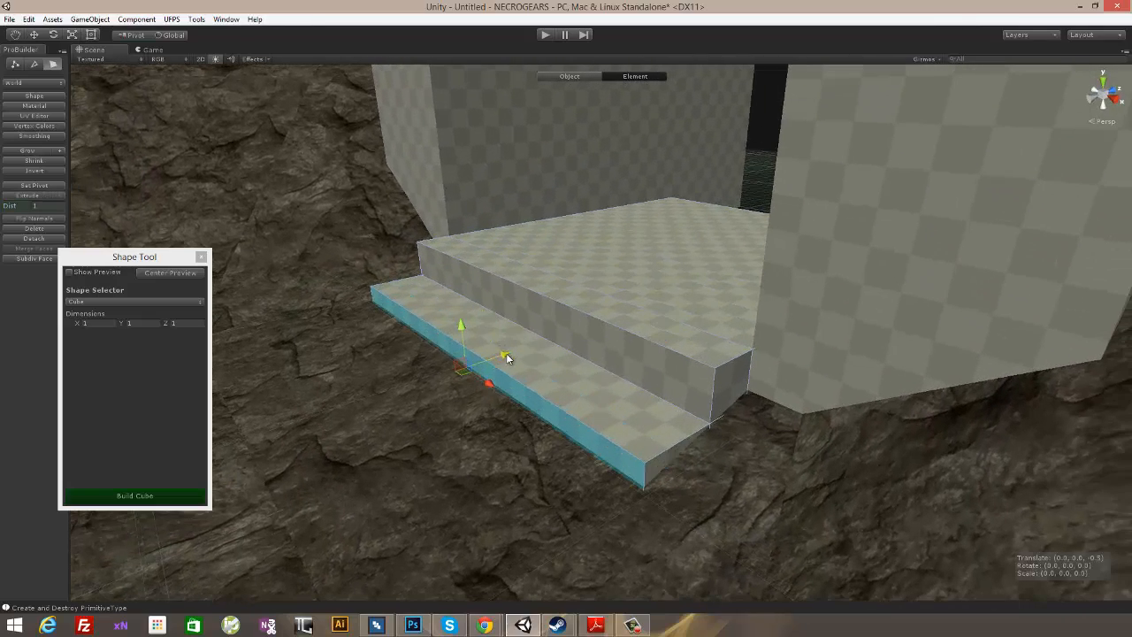
alt+drag(472, 380, 792, 337)
- Extrude the first step's front edge and underside downward, and extrude the new lower front face to start a second step
alt+drag(880, 330, 681, 201)
scroll(951, 291, down, 5)
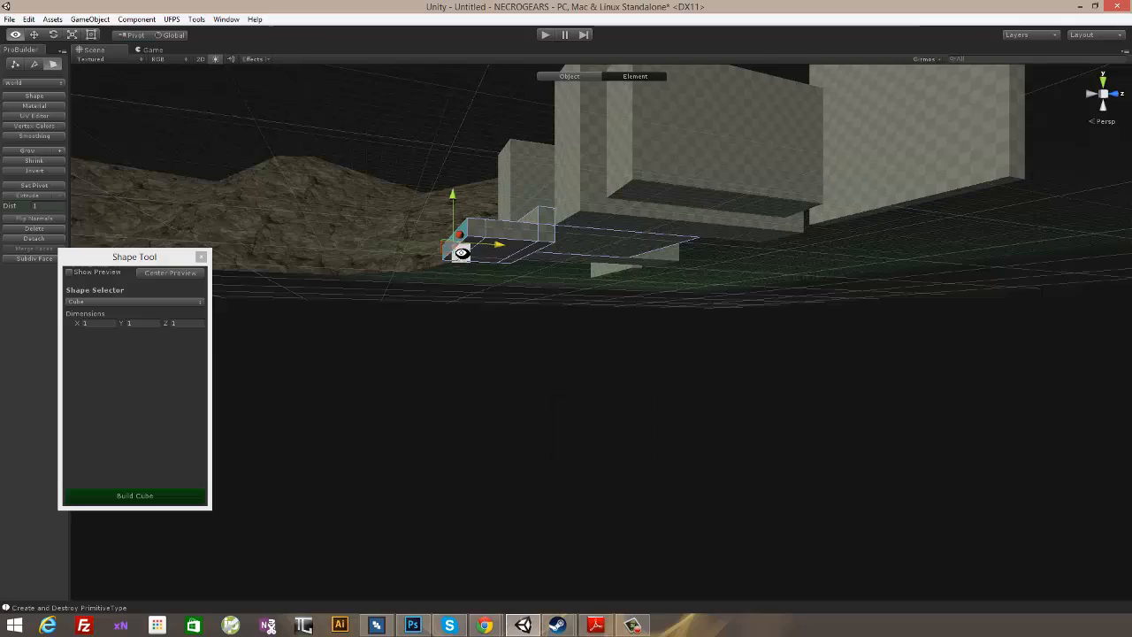
alt+drag(461, 253, 466, 237)
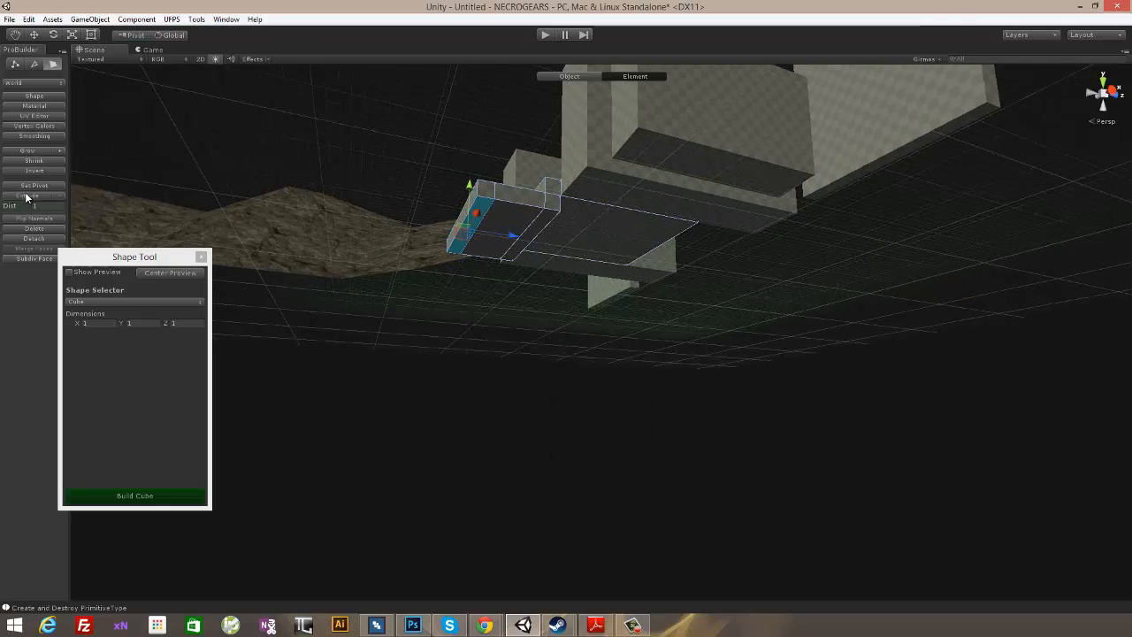
alt+drag(667, 187, 780, 288)
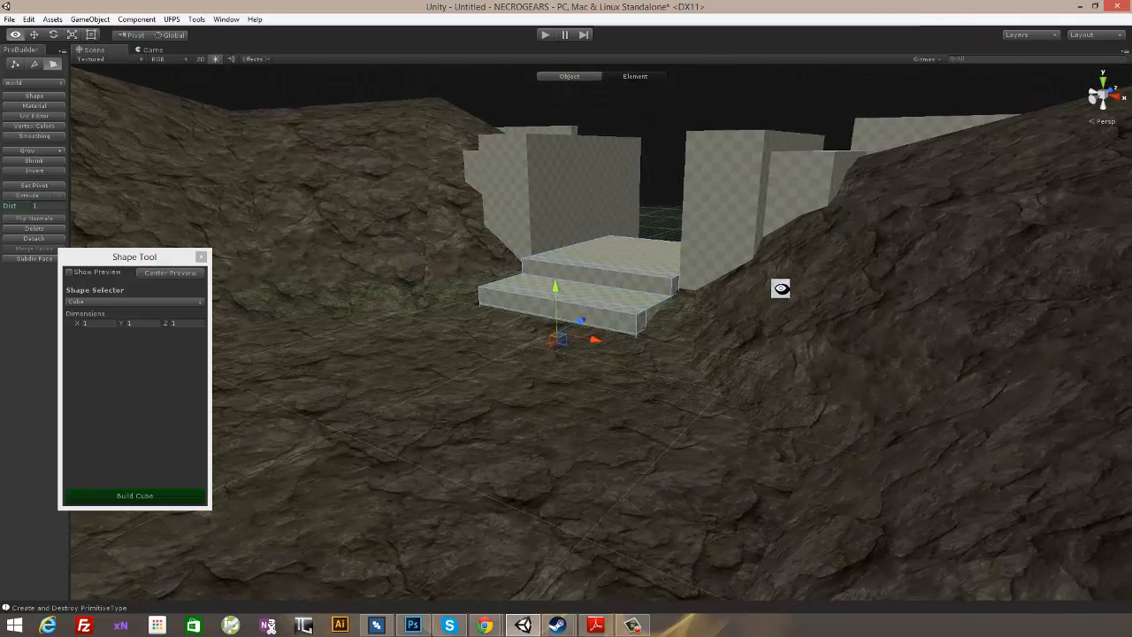
click(499, 308)
alt+drag(732, 330, 706, 234)
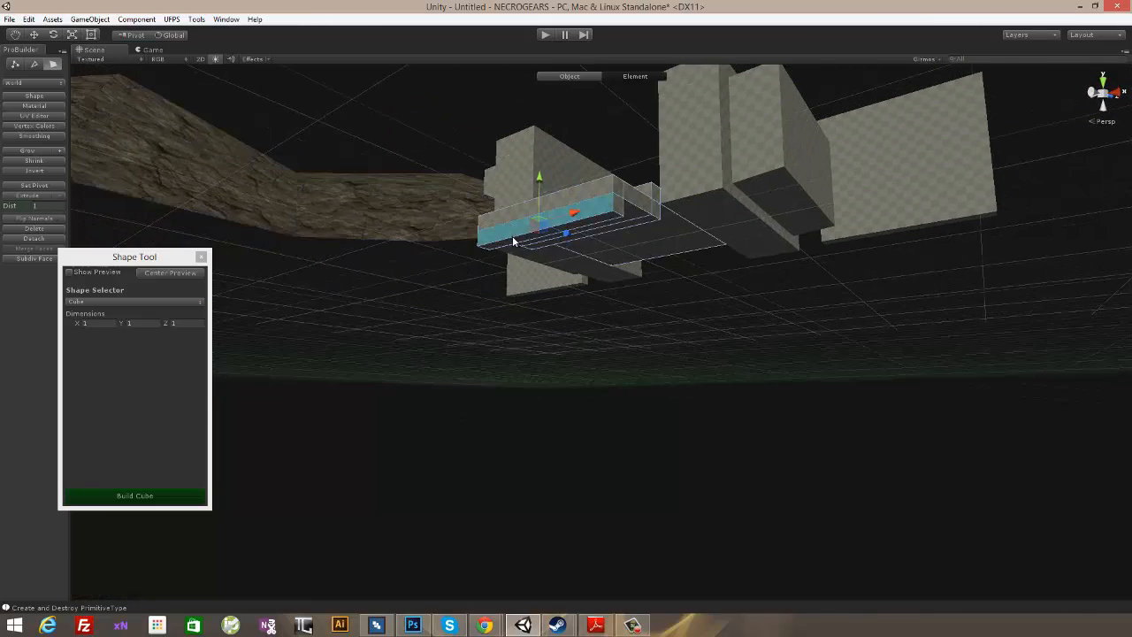
alt+drag(513, 241, 152, 219)
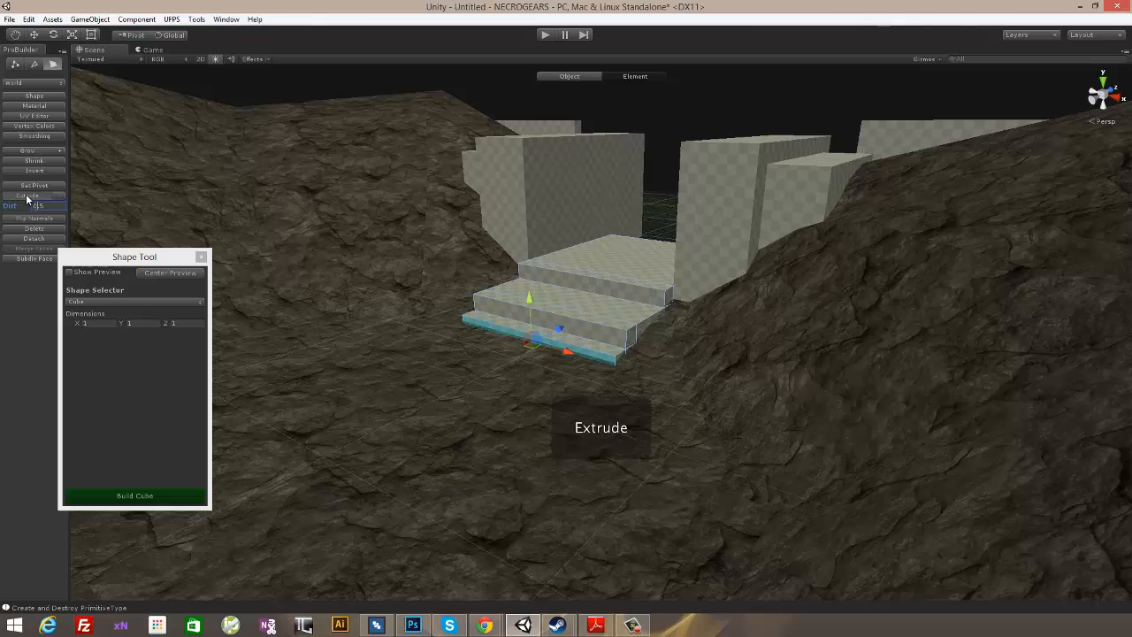
- Pull the second step's front face outward and fine-tune its depth to suit the step above
alt+drag(762, 376, 563, 339)
scroll(551, 367, up, 5)
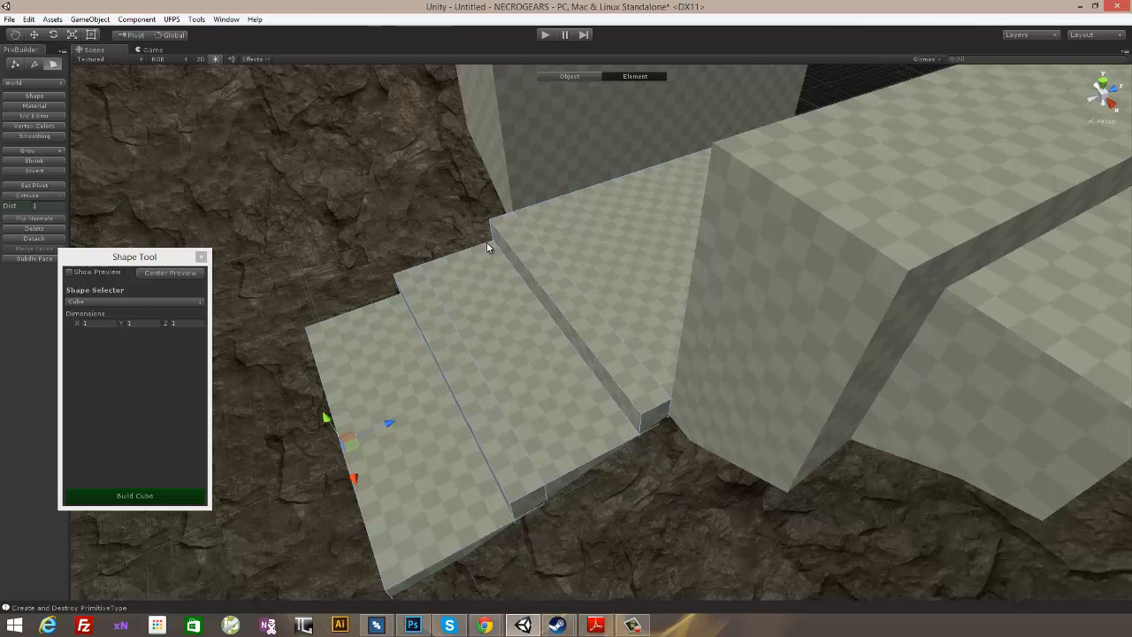
alt+drag(417, 325, 382, 309)
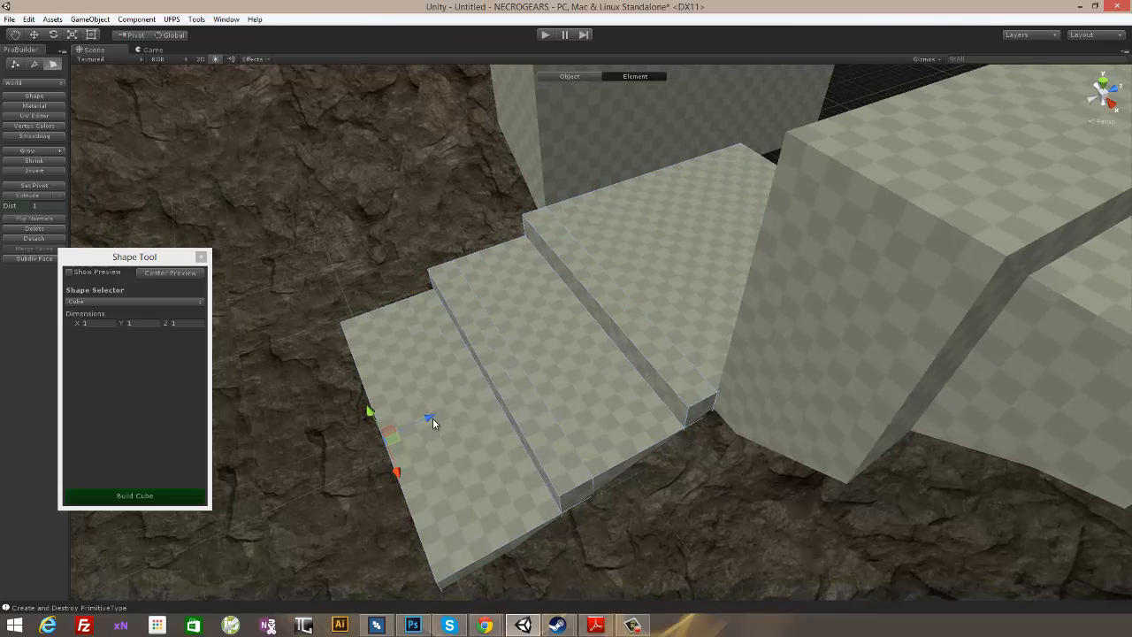
drag(435, 417, 444, 413)
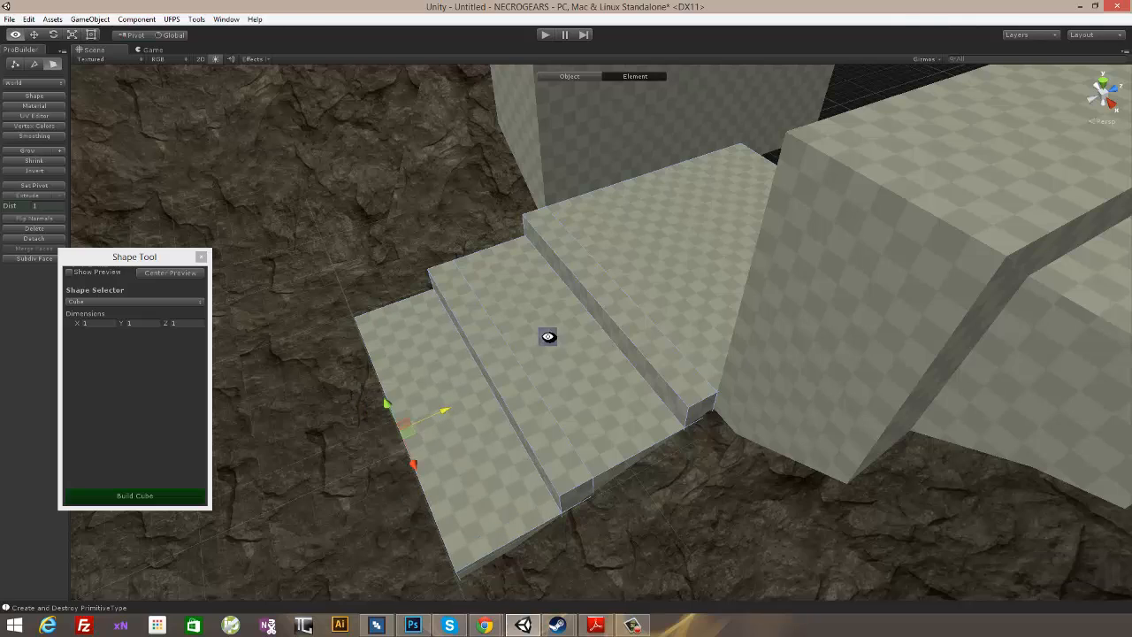
- Examine the stairs and the flanking blocks from several angles around the gap
alt+drag(548, 336, 563, 318)
alt+drag(439, 318, 392, 386)
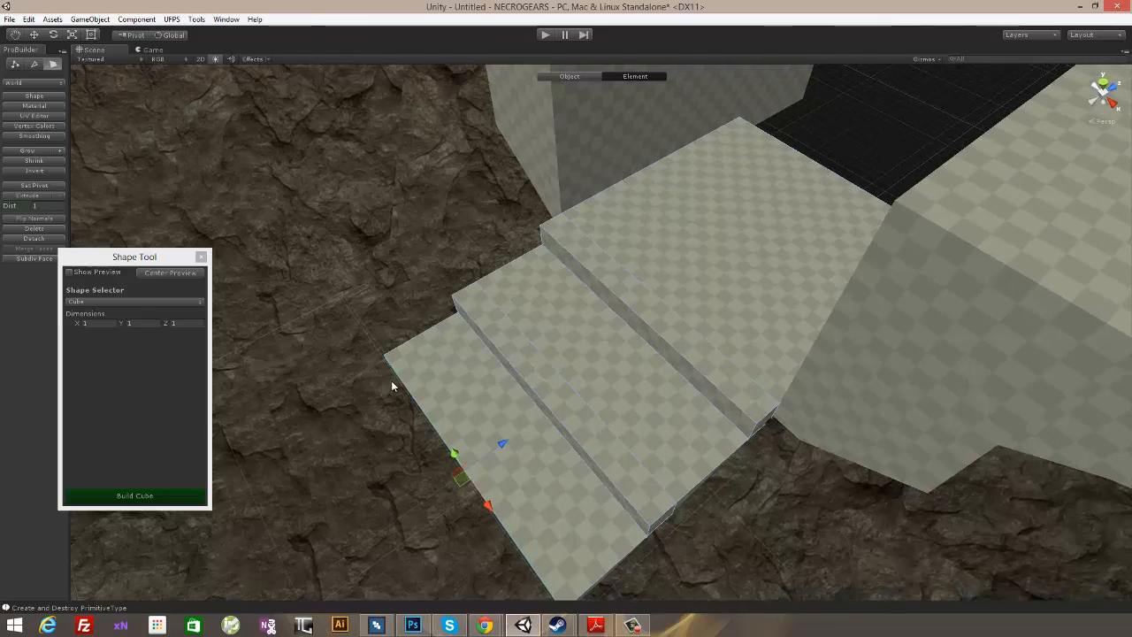
alt+drag(496, 369, 859, 382)
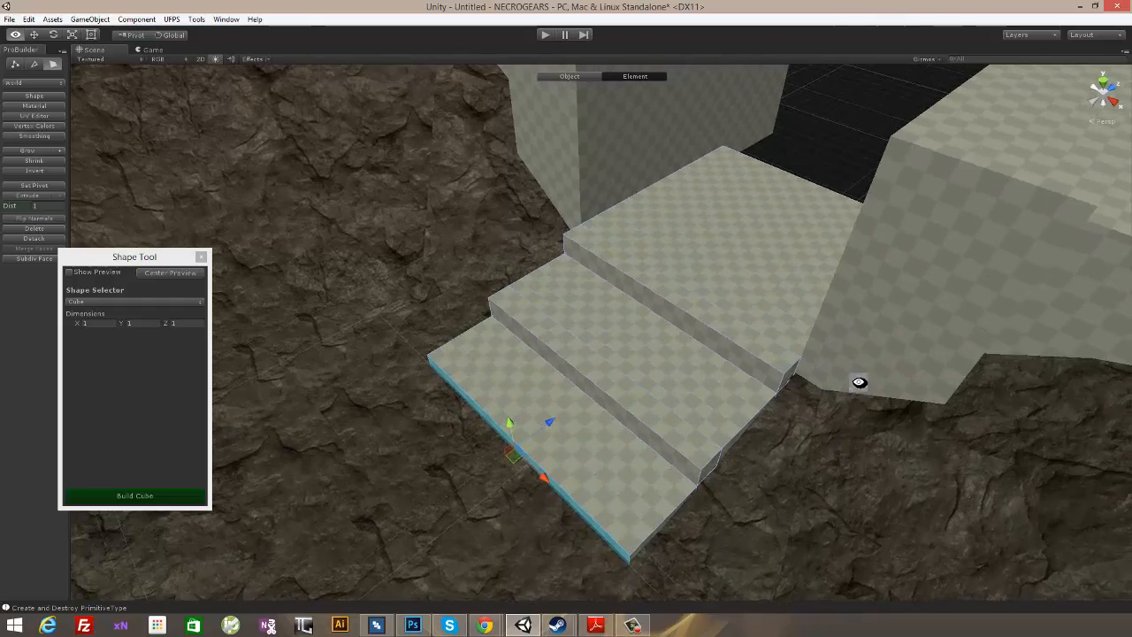
alt+drag(801, 181, 605, 426)
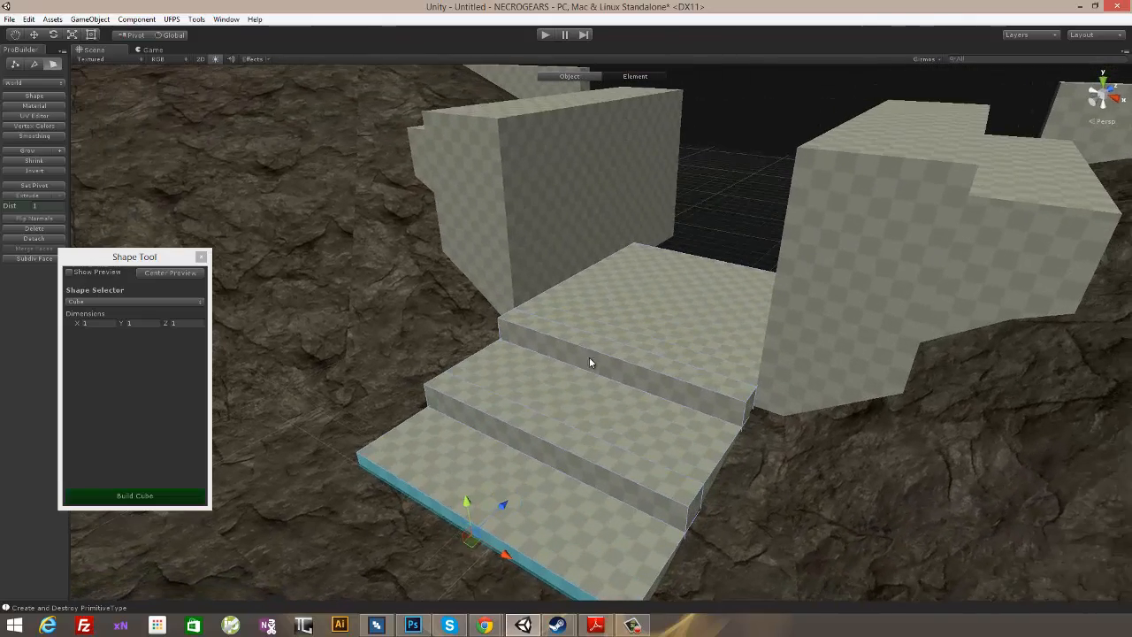
alt+drag(589, 362, 733, 248)
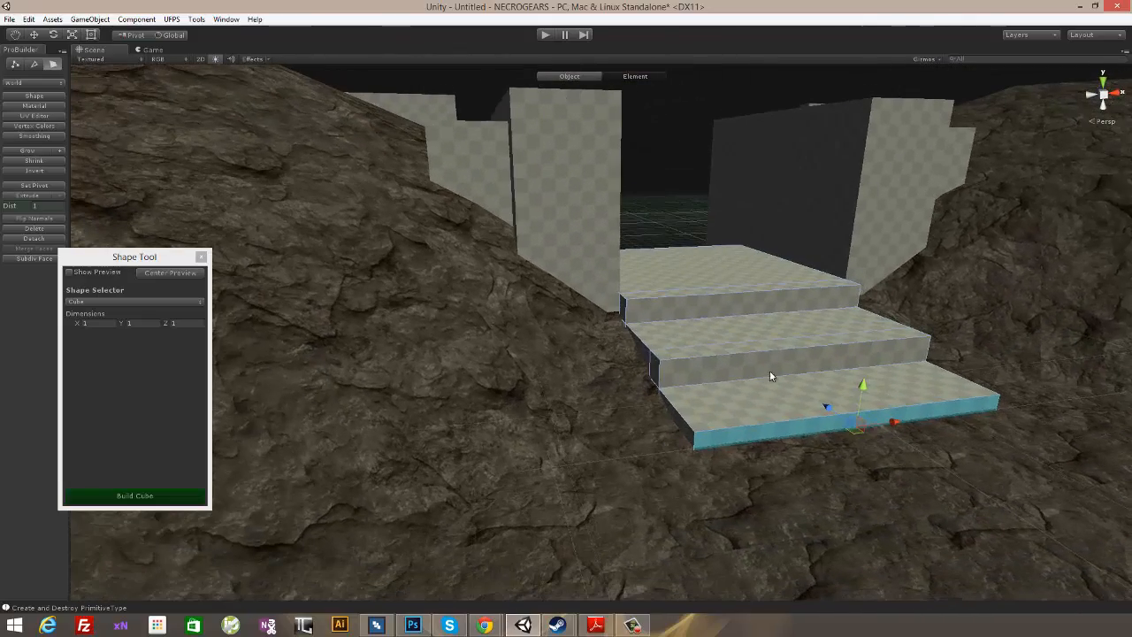
alt+drag(987, 351, 600, 351)
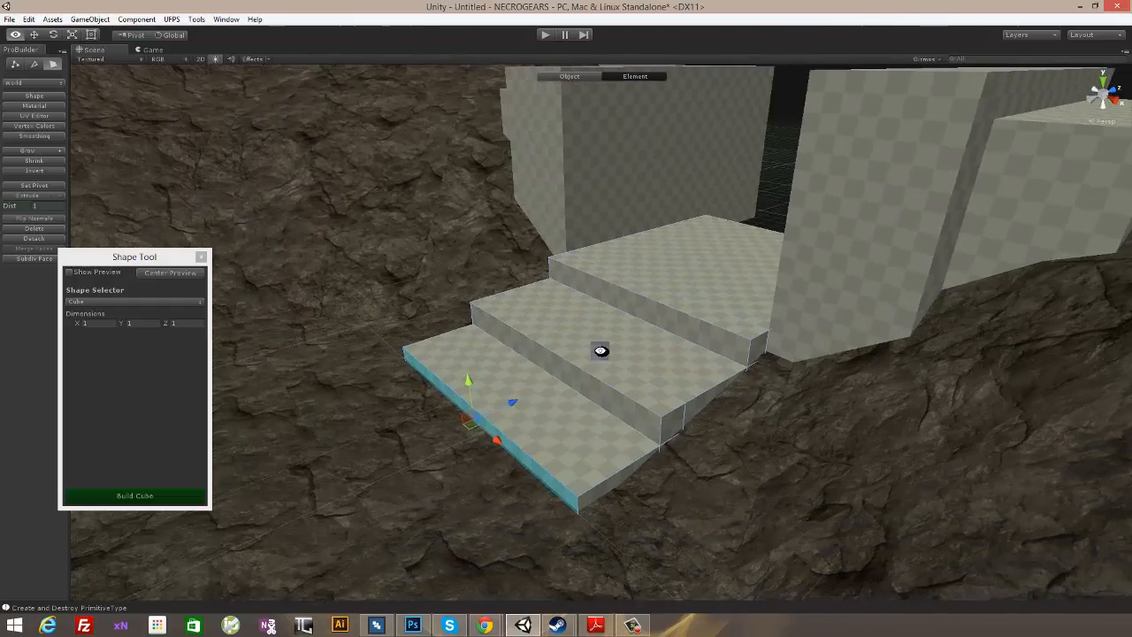
alt+drag(702, 242, 695, 170)
alt+drag(778, 141, 928, 216)
alt+drag(944, 426, 354, 309)
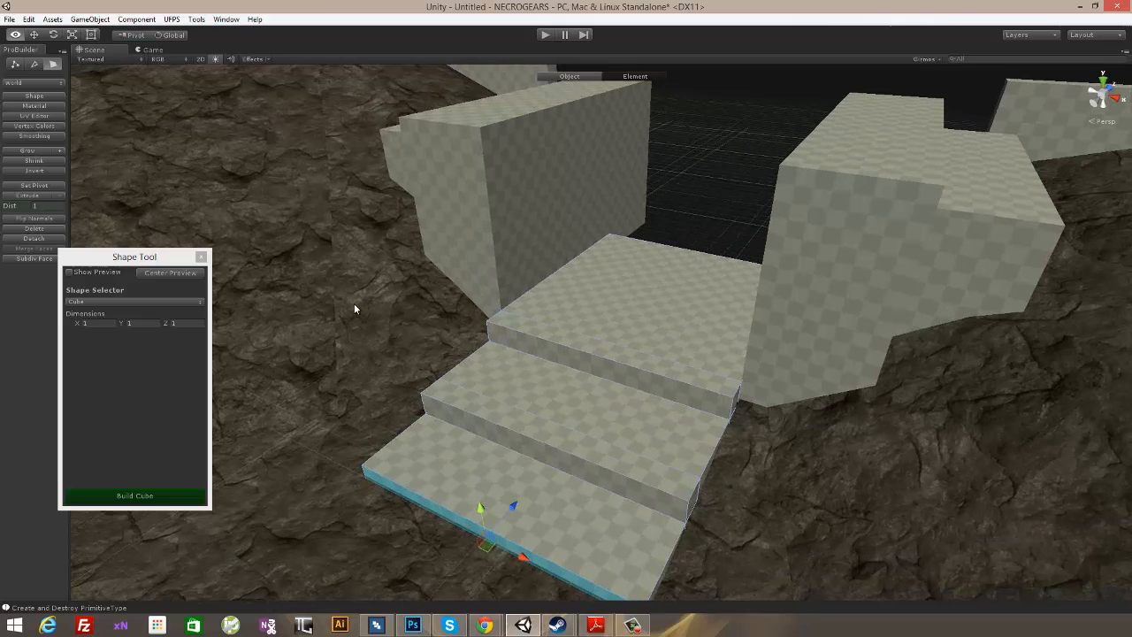
- Build a 1 × 1 × 1 cube in front of the left flanking wall beside the stairs
click(153, 275)
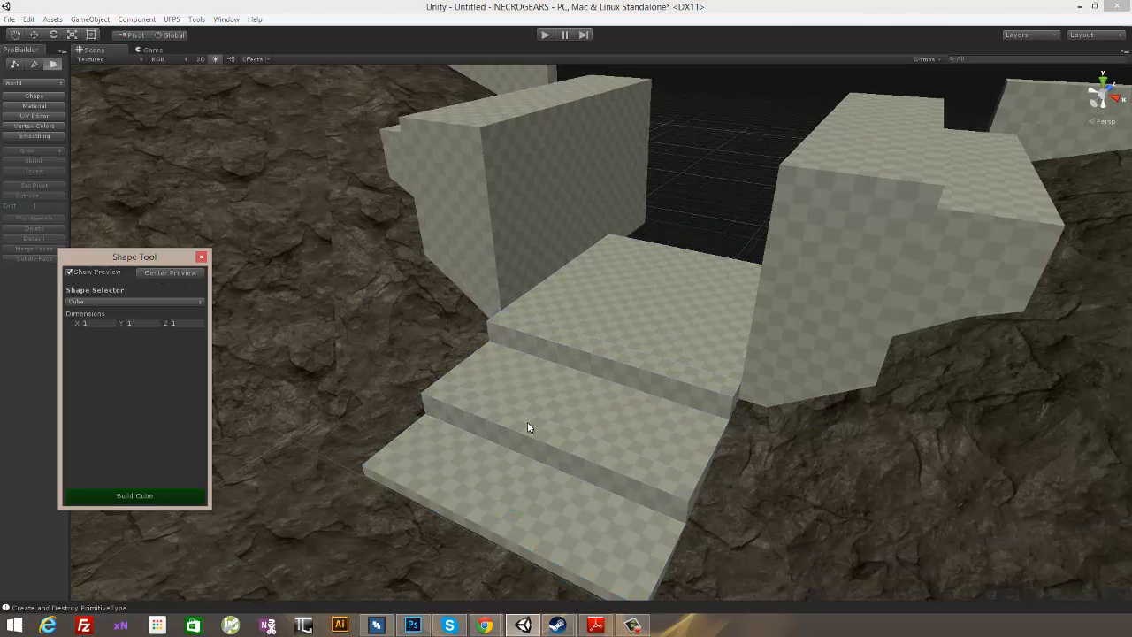
alt+drag(527, 427, 619, 374)
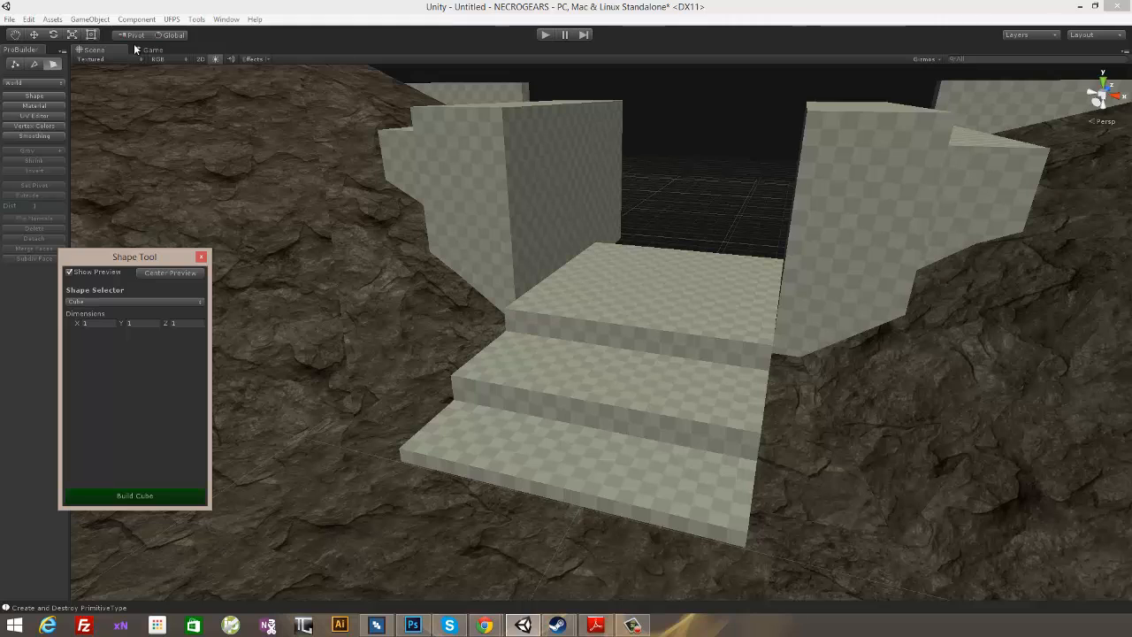
alt+drag(617, 264, 601, 299)
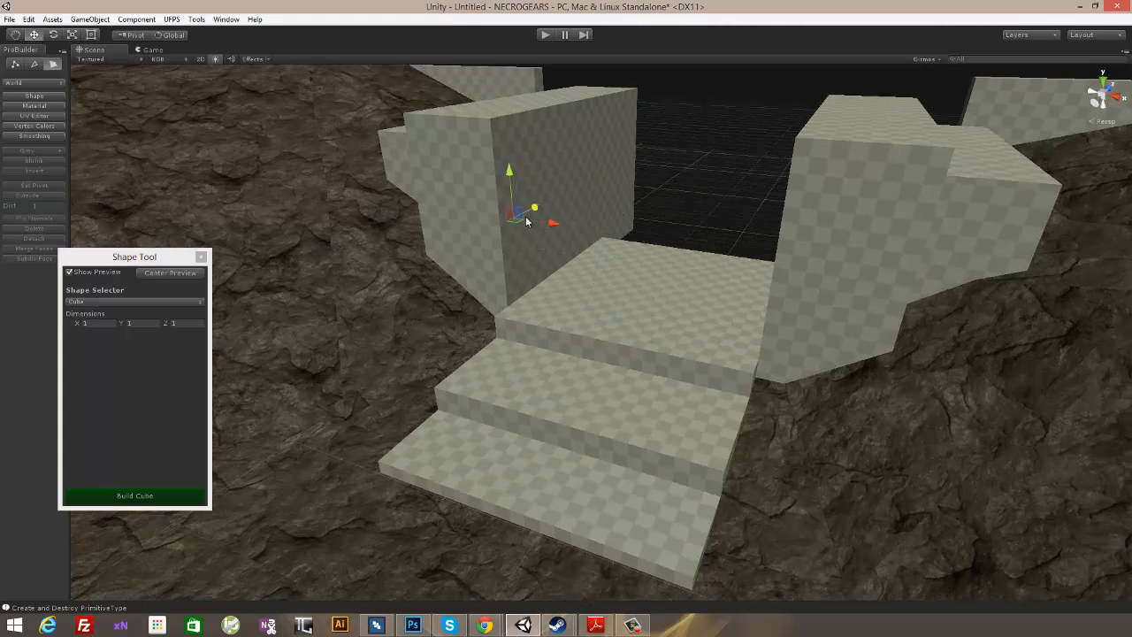
alt+drag(487, 244, 450, 324)
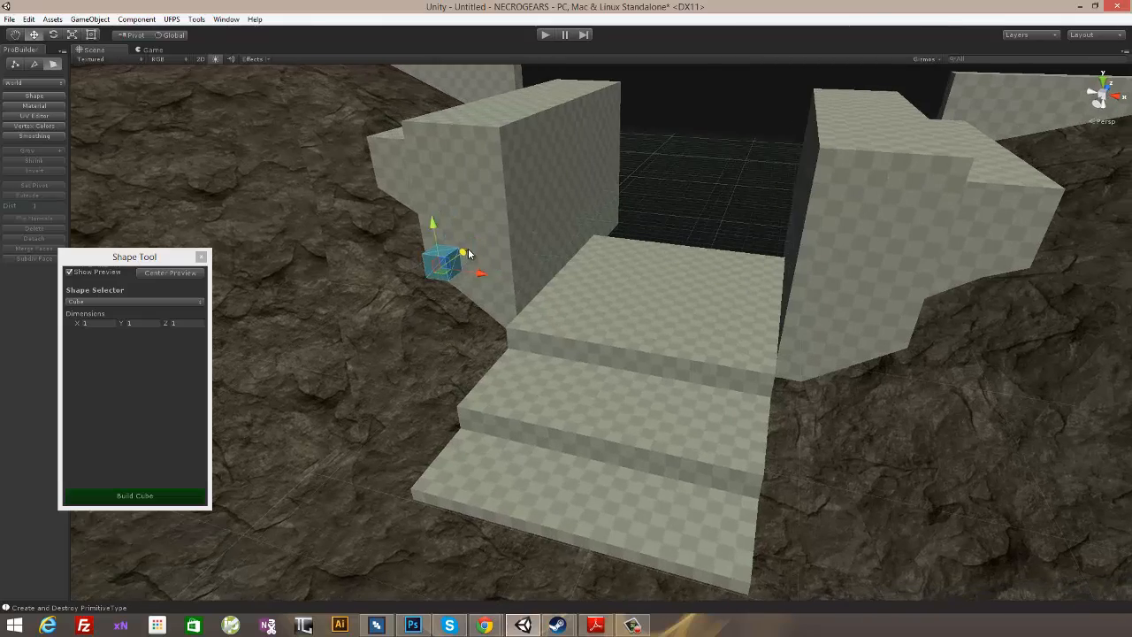
alt+drag(476, 275, 375, 249)
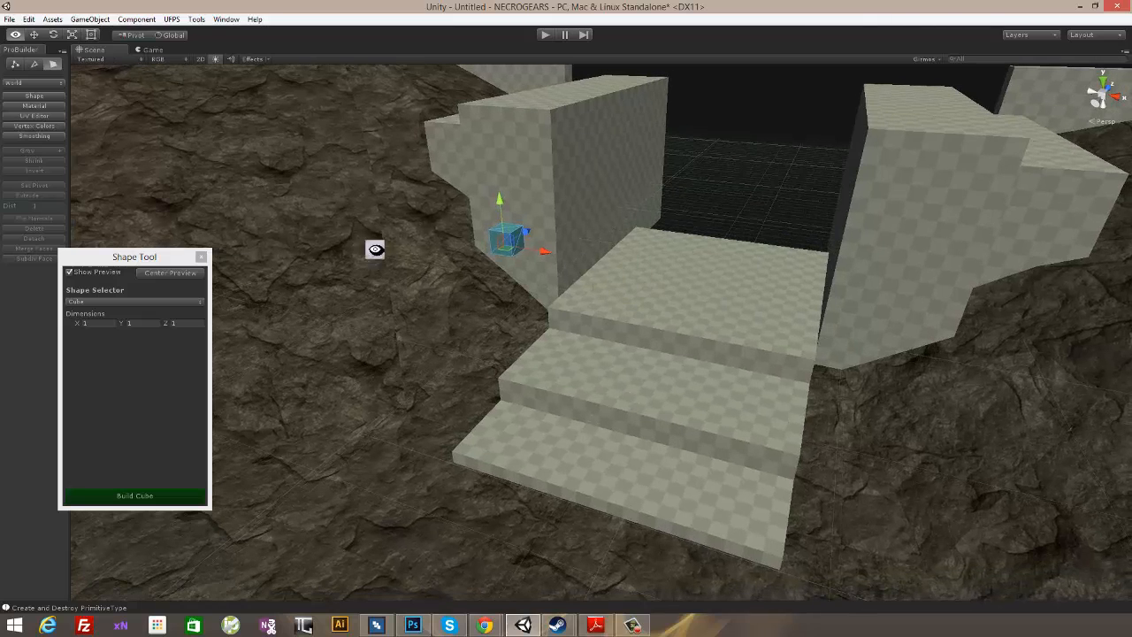
alt+drag(639, 321, 63, 59)
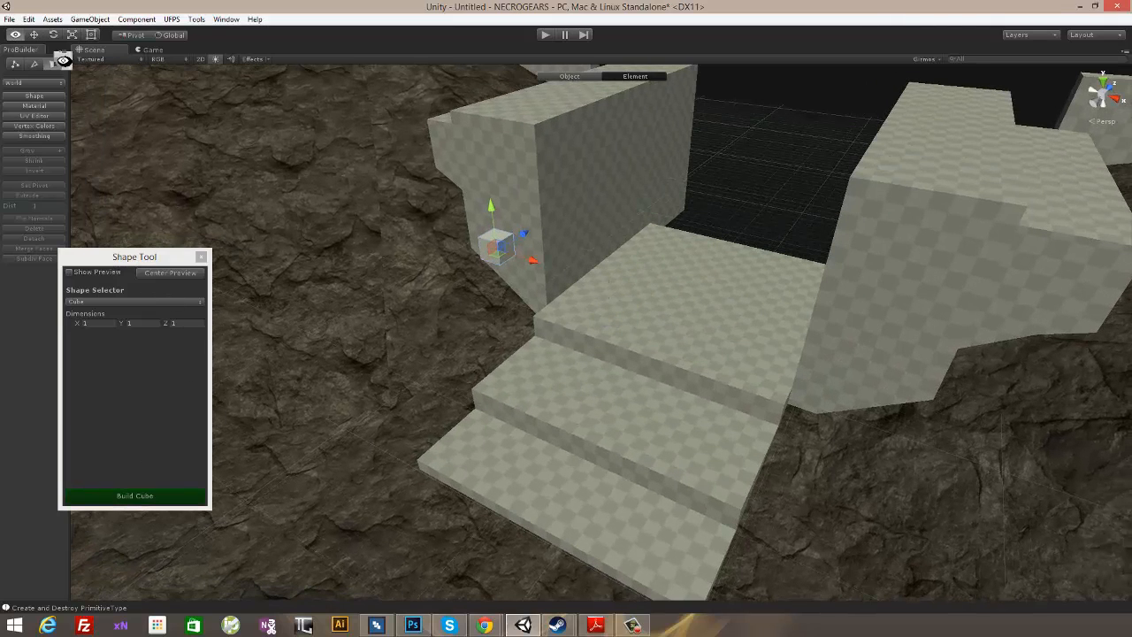
- Adjust the new cube's side face and extend its underside down into the rock
alt+drag(391, 159, 444, 184)
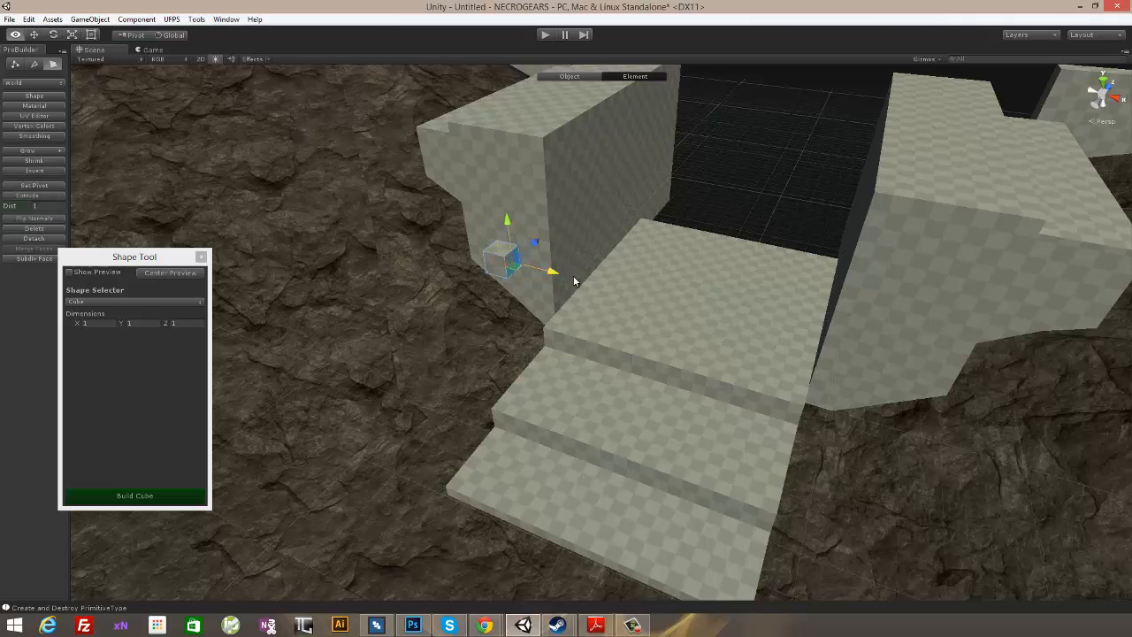
alt+drag(570, 279, 557, 205)
alt+drag(568, 265, 571, 195)
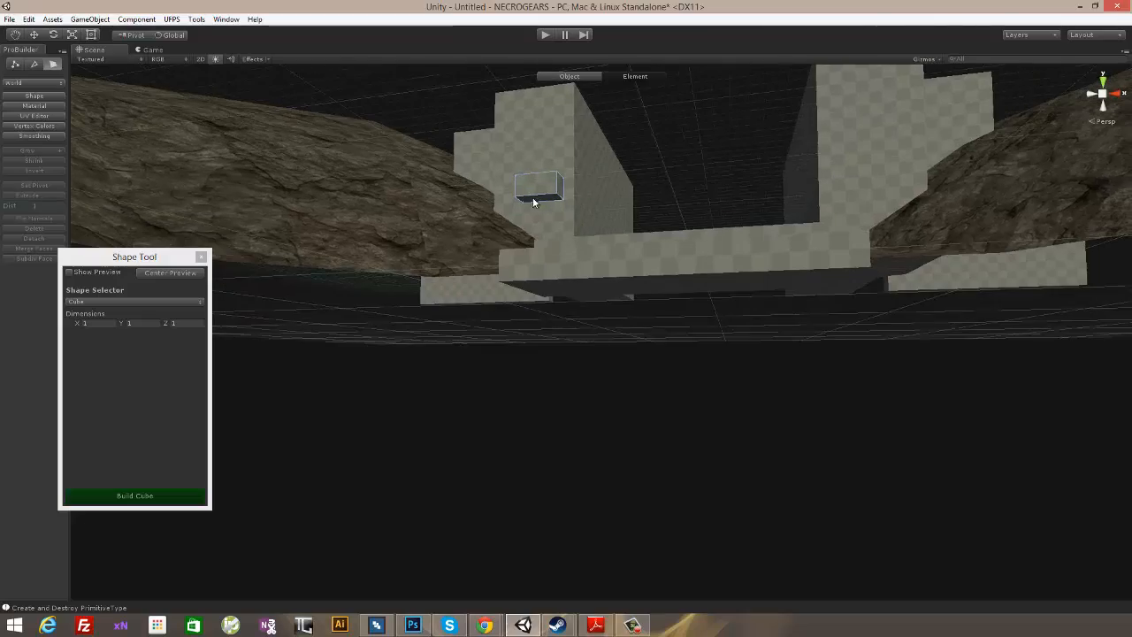
click(533, 200)
alt+drag(653, 209, 593, 256)
- Raise the cube's top face by about 4.5 units to form a pillar level with the adjoining wall
click(497, 242)
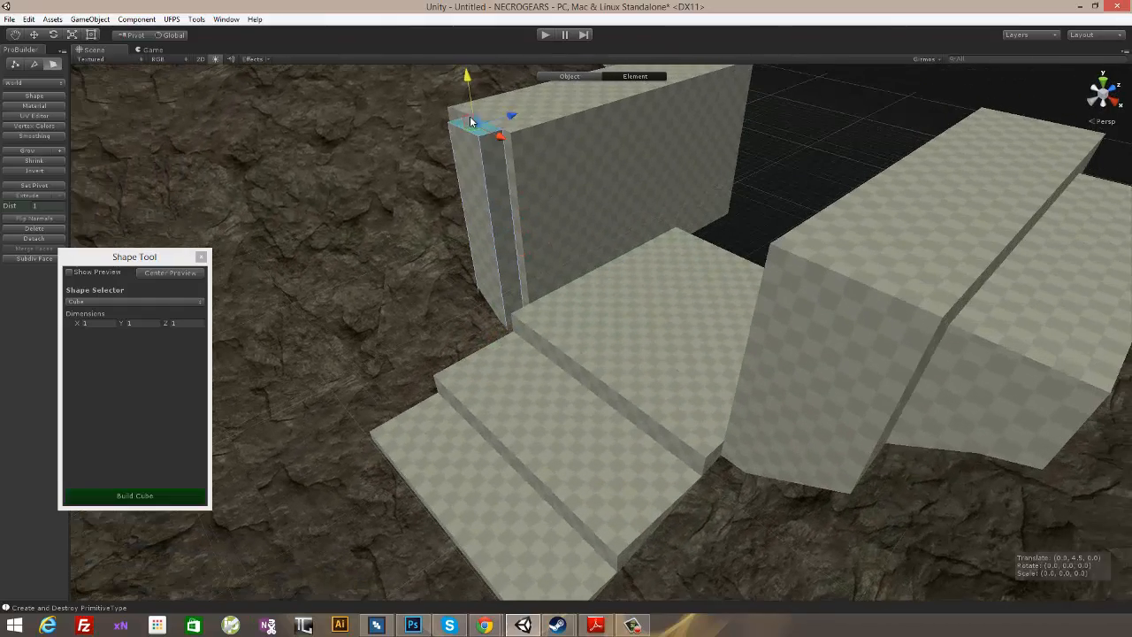
drag(470, 121, 470, 108)
alt+drag(471, 115, 520, 215)
click(493, 244)
- Position the pillar in front of the left wall's end and duplicate it to the opposite side of the stairs
alt+drag(565, 247, 738, 221)
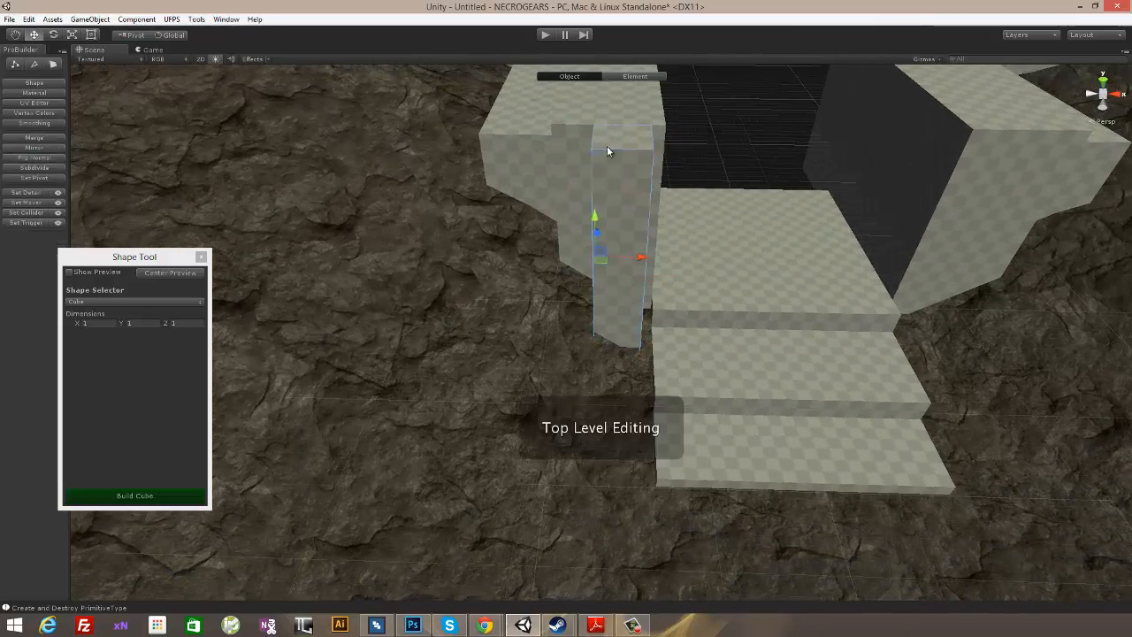
alt+drag(778, 166, 546, 269)
alt+drag(738, 219, 684, 246)
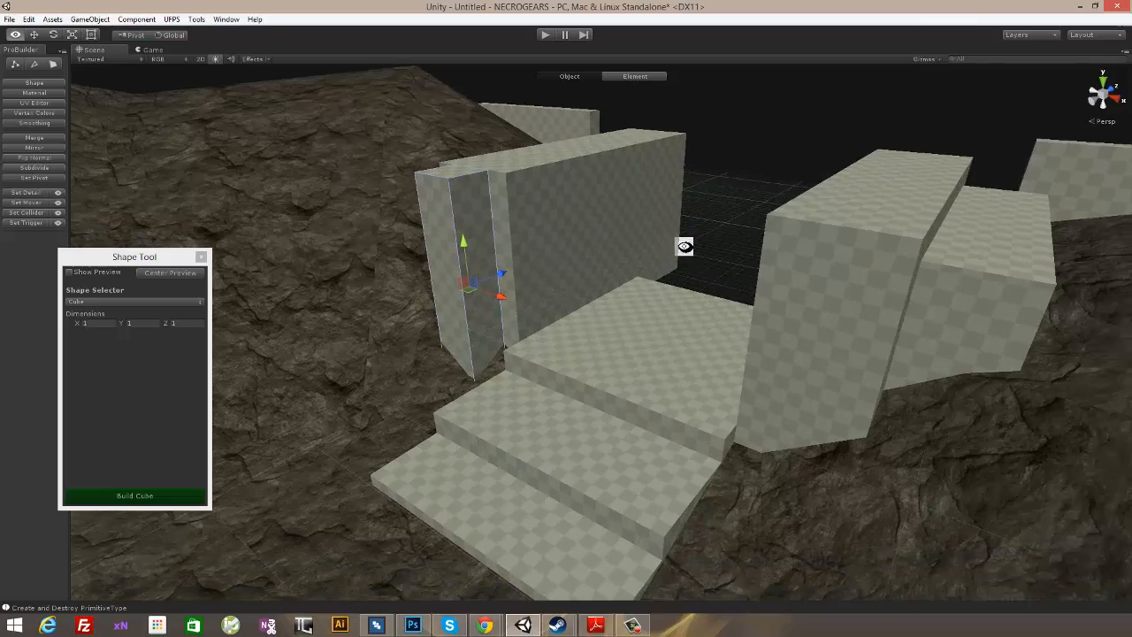
alt+drag(584, 228, 603, 194)
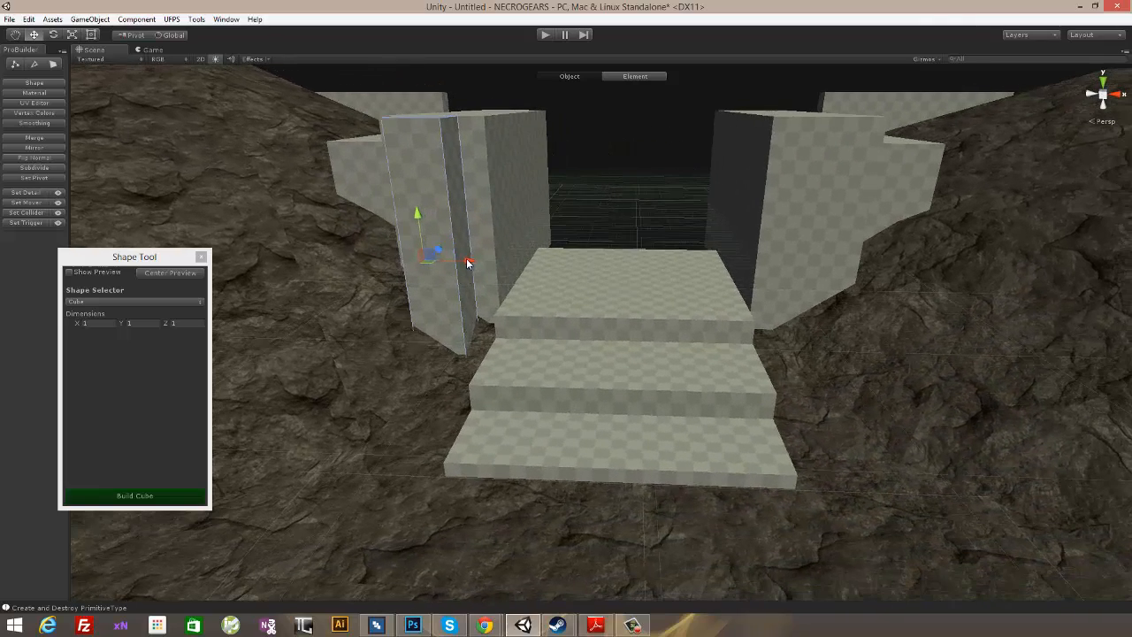
drag(467, 260, 623, 150)
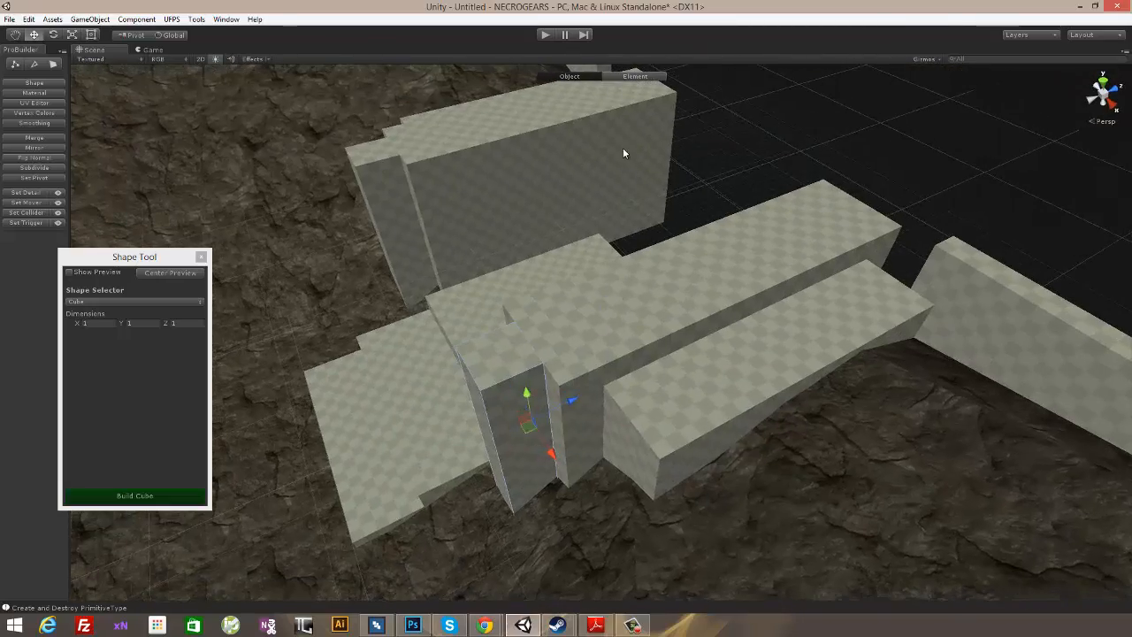
- Select both entrance pillars and lower them together so their tops sit below the flanking walls
alt+drag(599, 194, 576, 269)
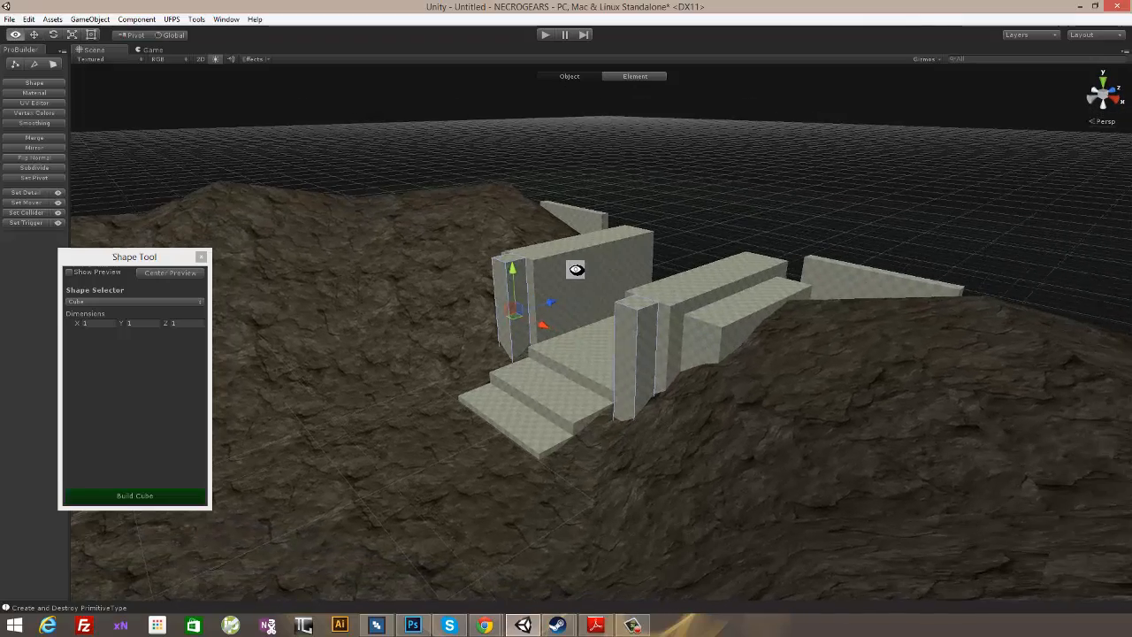
alt+drag(615, 231, 548, 202)
alt+drag(694, 202, 738, 279)
scroll(726, 307, up, 8)
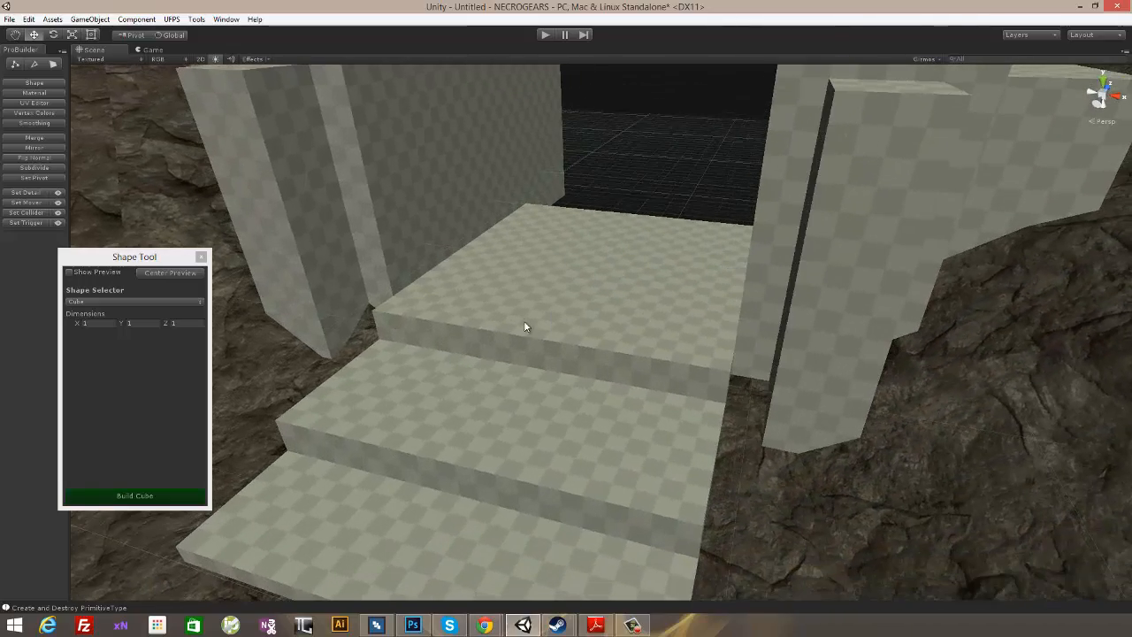
alt+drag(524, 327, 825, 294)
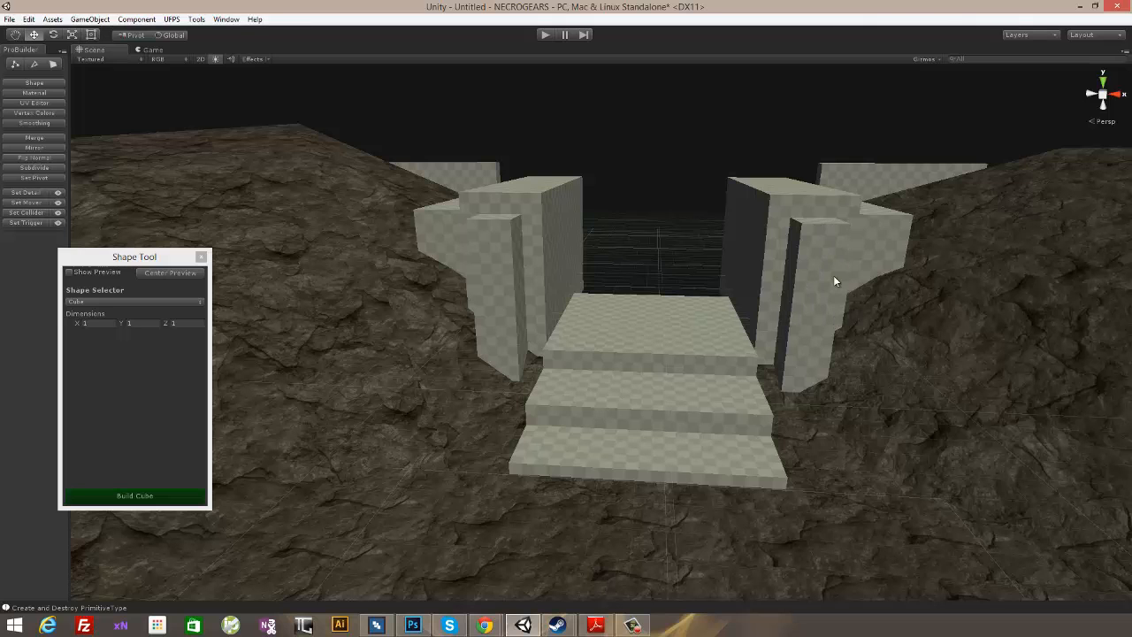
alt+drag(915, 316, 765, 360)
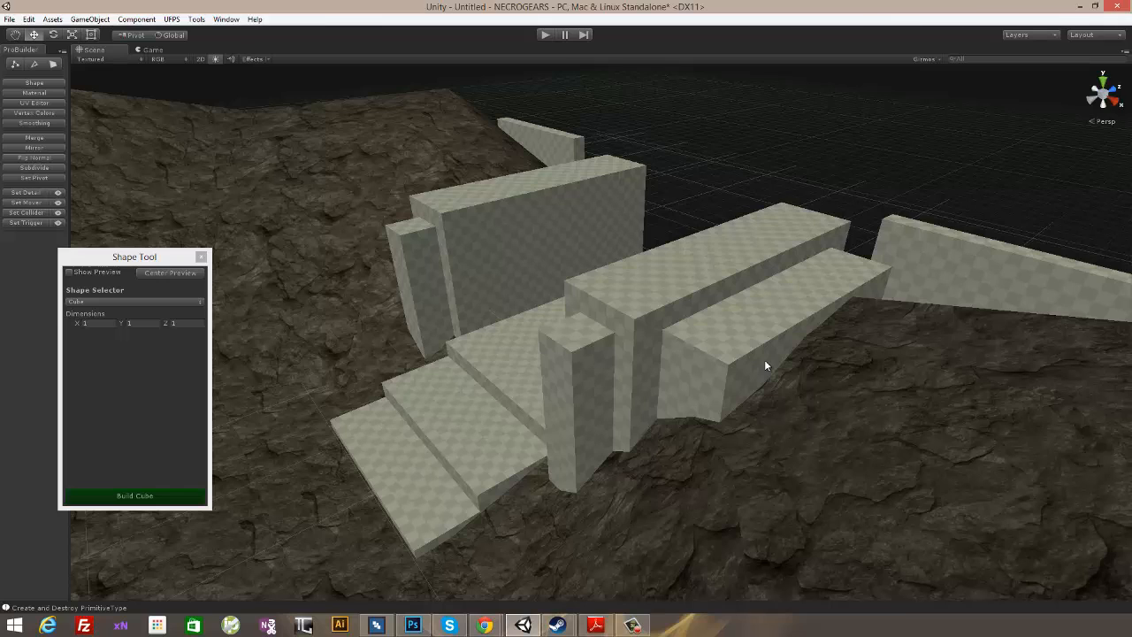
alt+drag(567, 206, 689, 248)
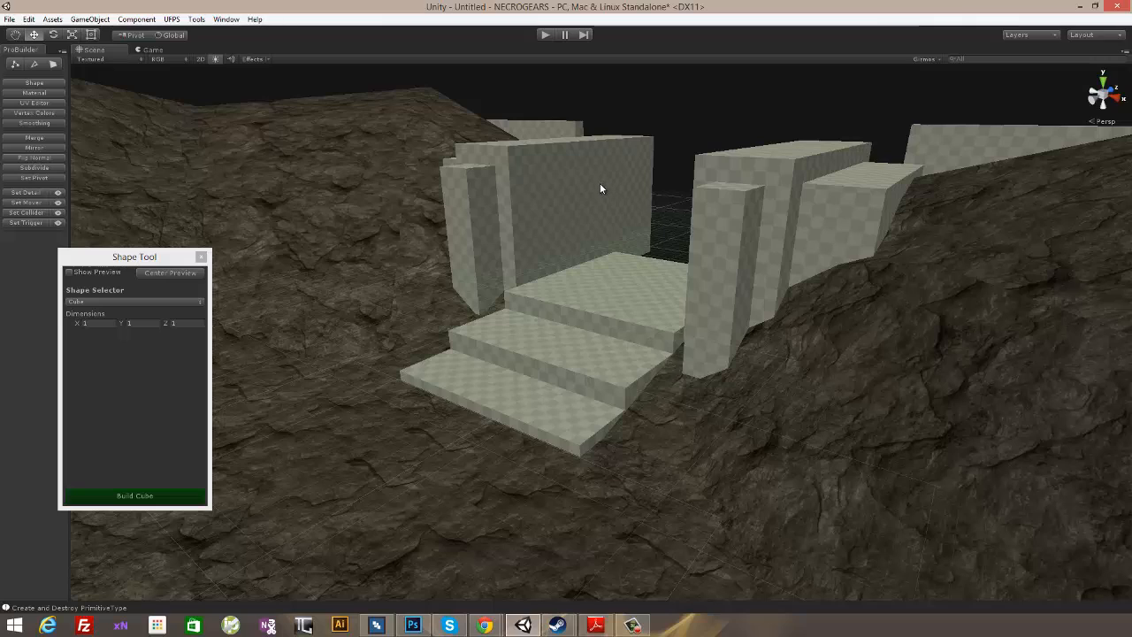
alt+drag(577, 179, 619, 169)
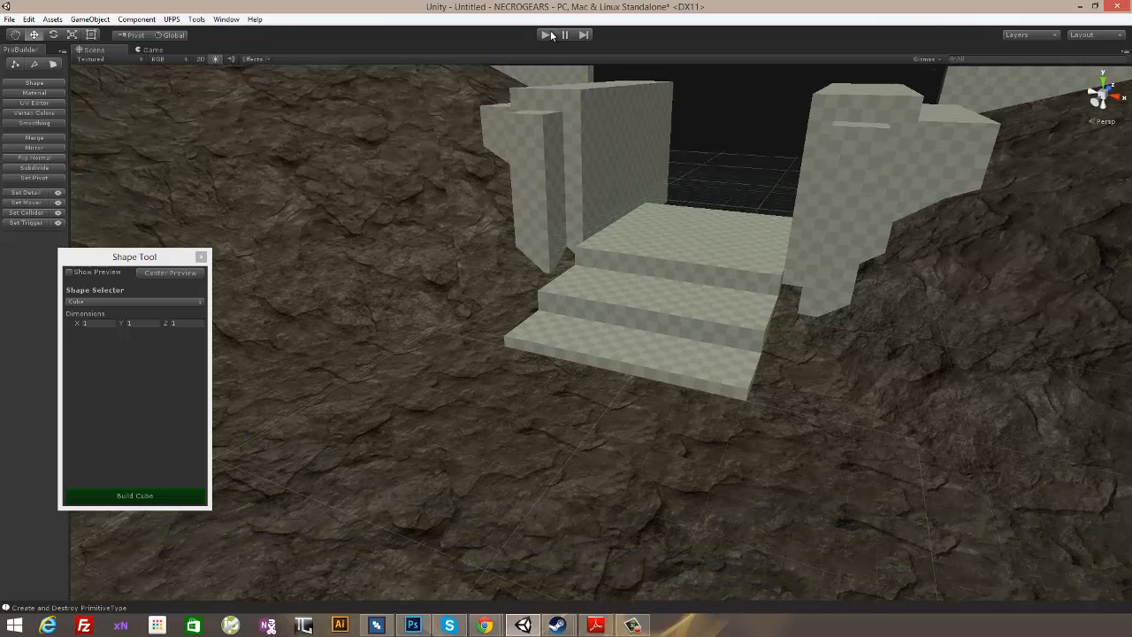
- Playtest the level, walking the player from the arena floor to the entrance and up the stairs
click(547, 35)
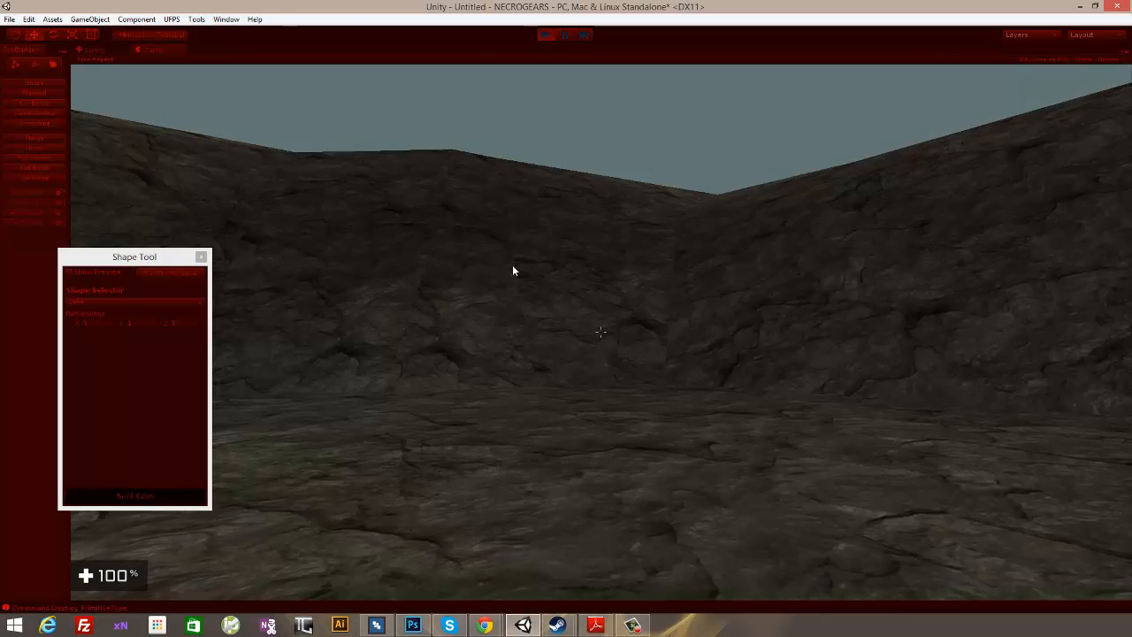
key(w)
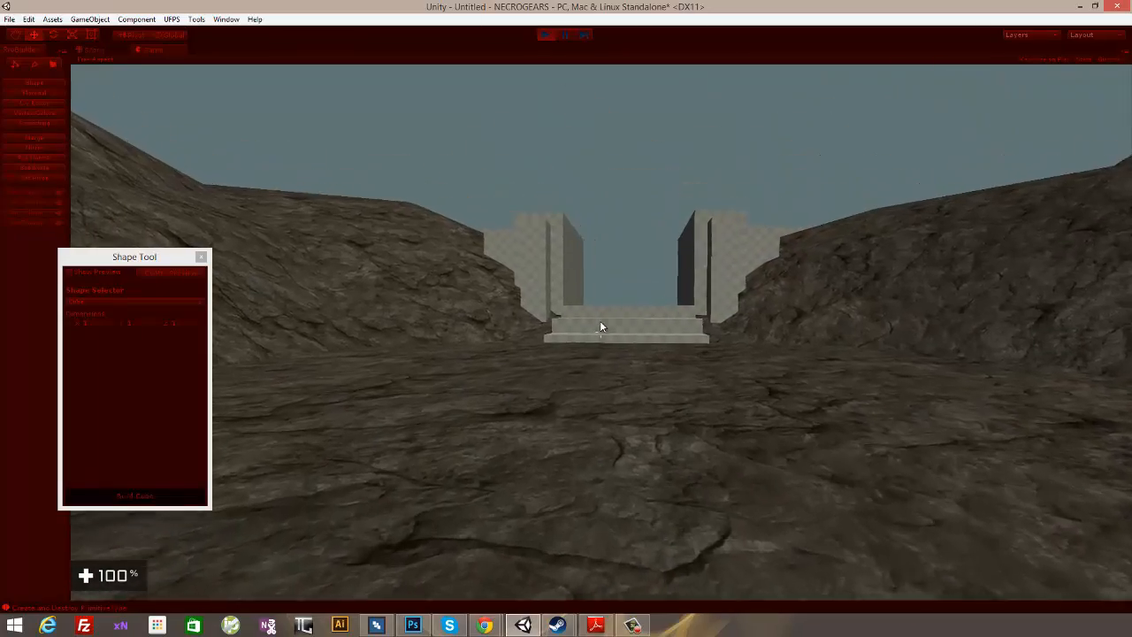
key(w)
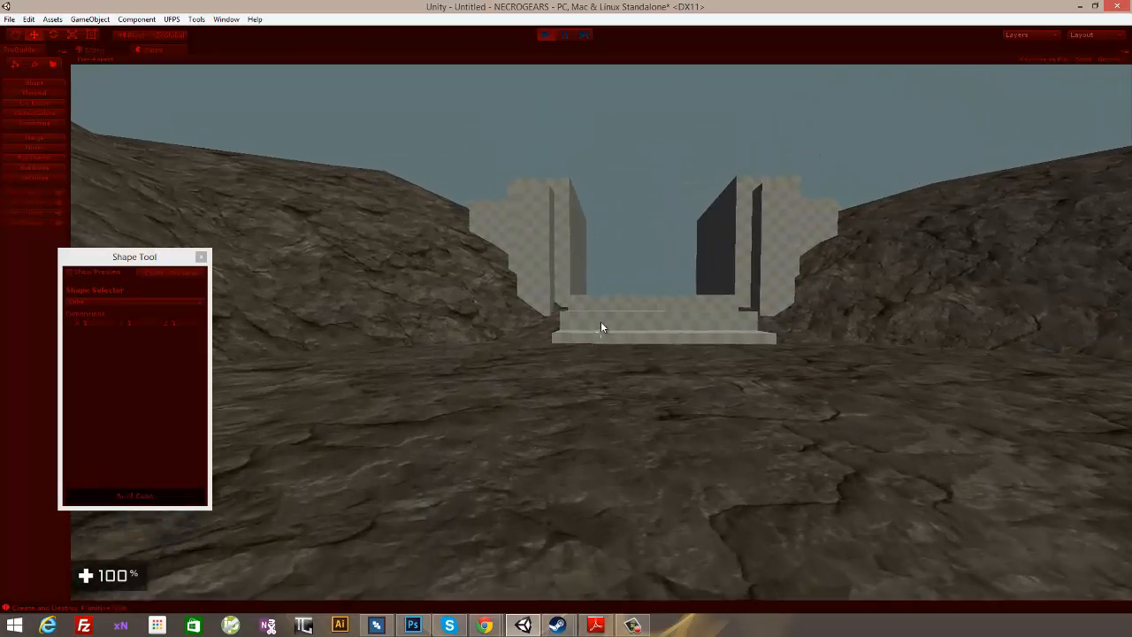
key(w)
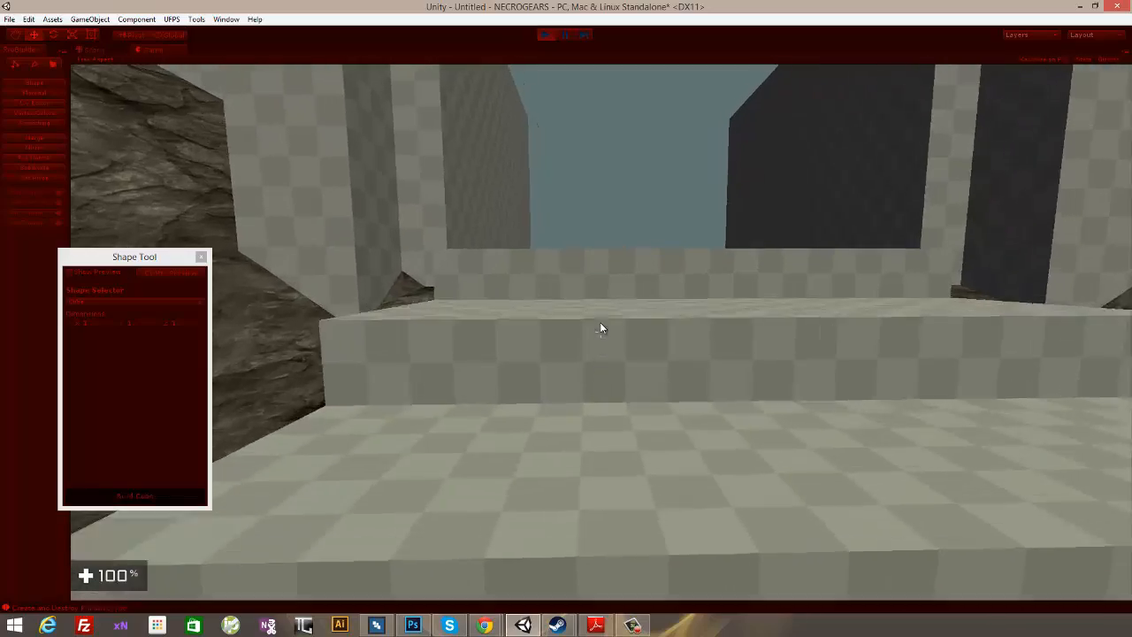
key(w)
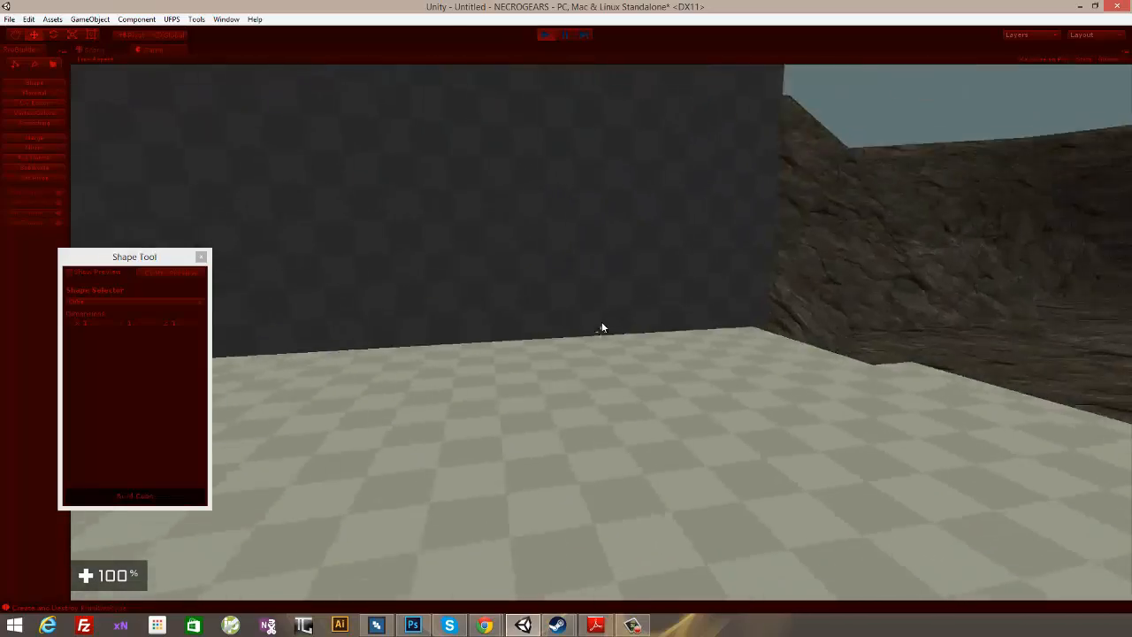
key(w)
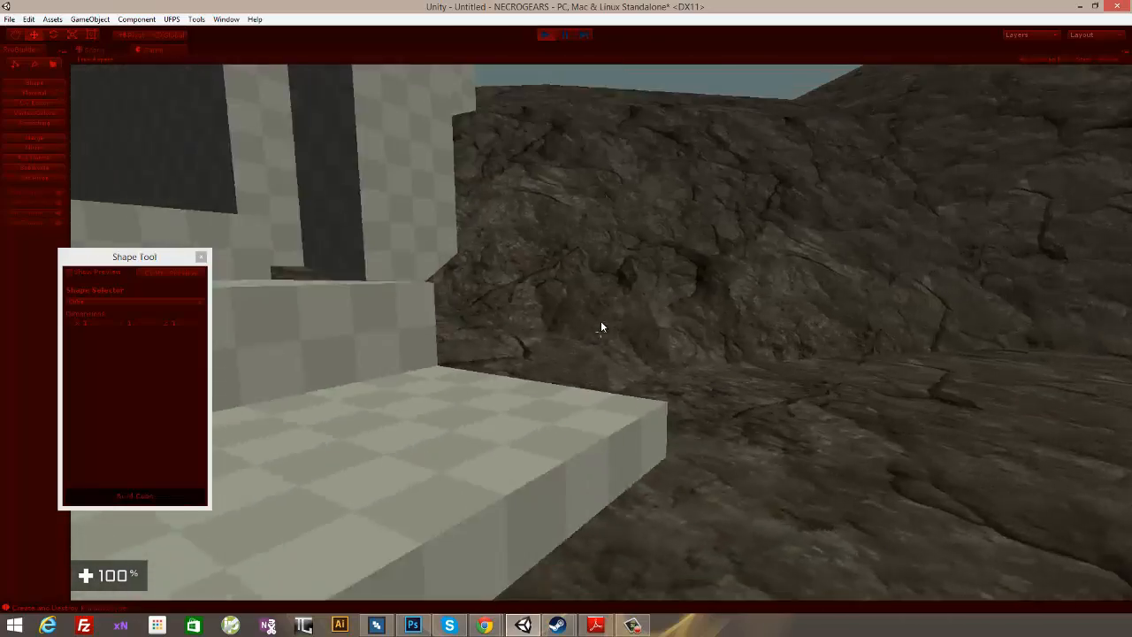
- Back the player away from the stairs, inspect the entrance from the arena floor, and end the playtest
key(s)
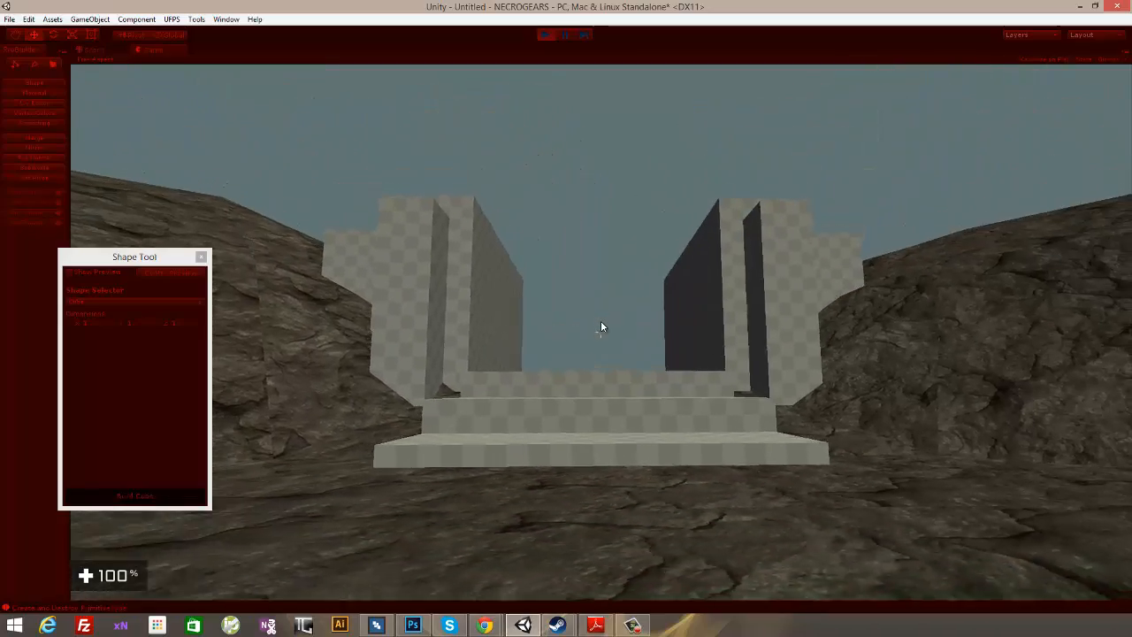
key(w)
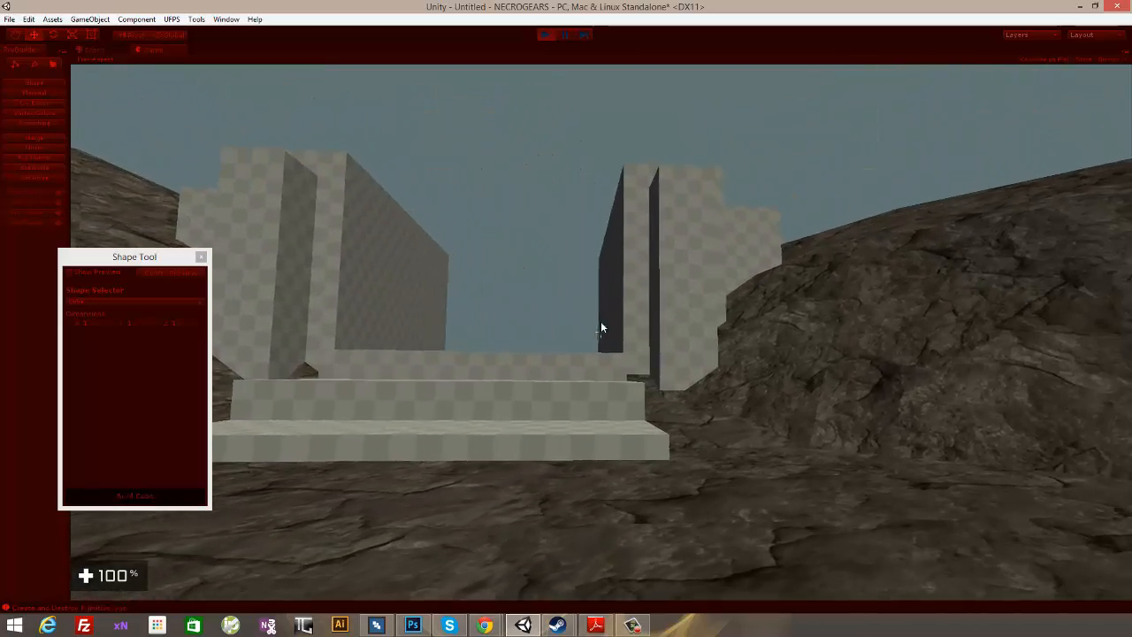
key(a)
key(s)
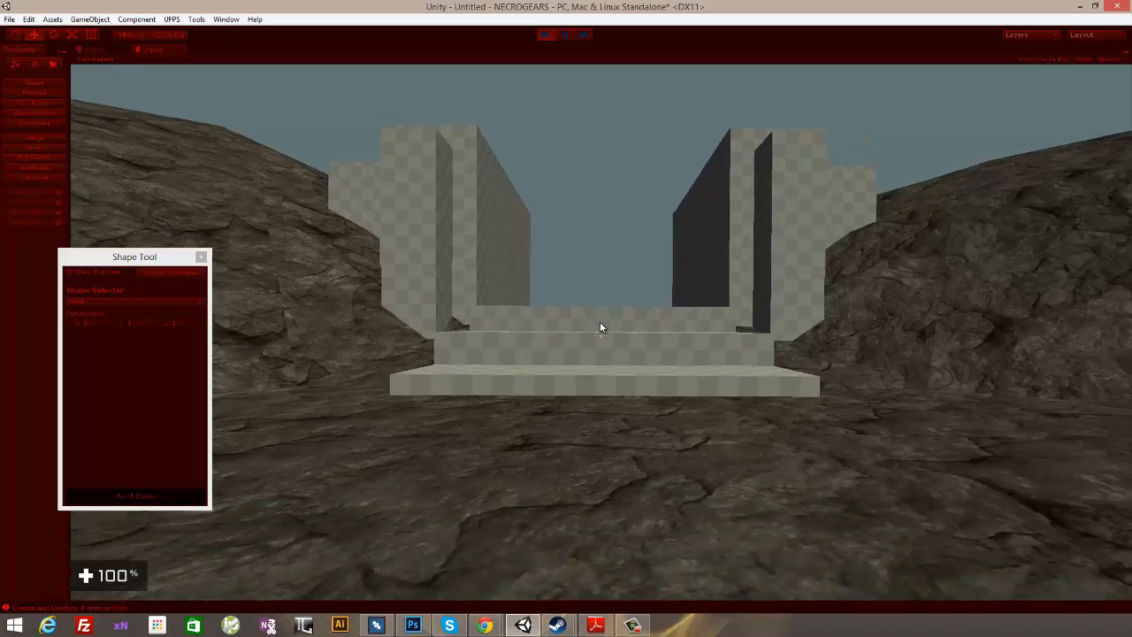
key(d)
key(w)
key(Escape)
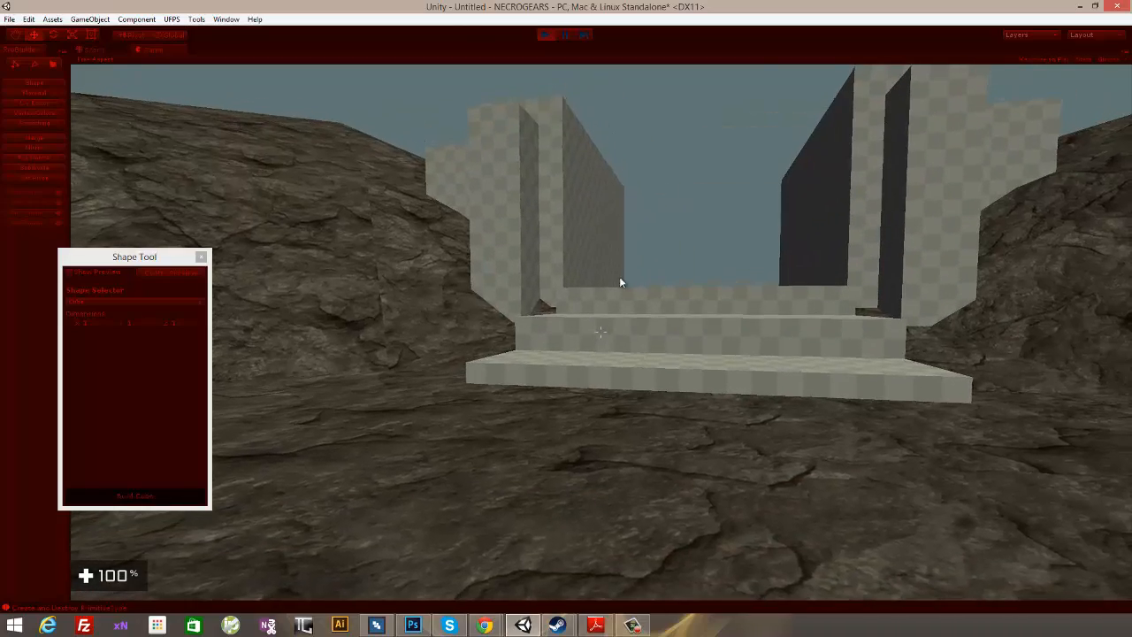
click(547, 35)
- Raise the top faces of both rear walls behind the entrance, and return to object-level editing
alt+drag(815, 174, 716, 311)
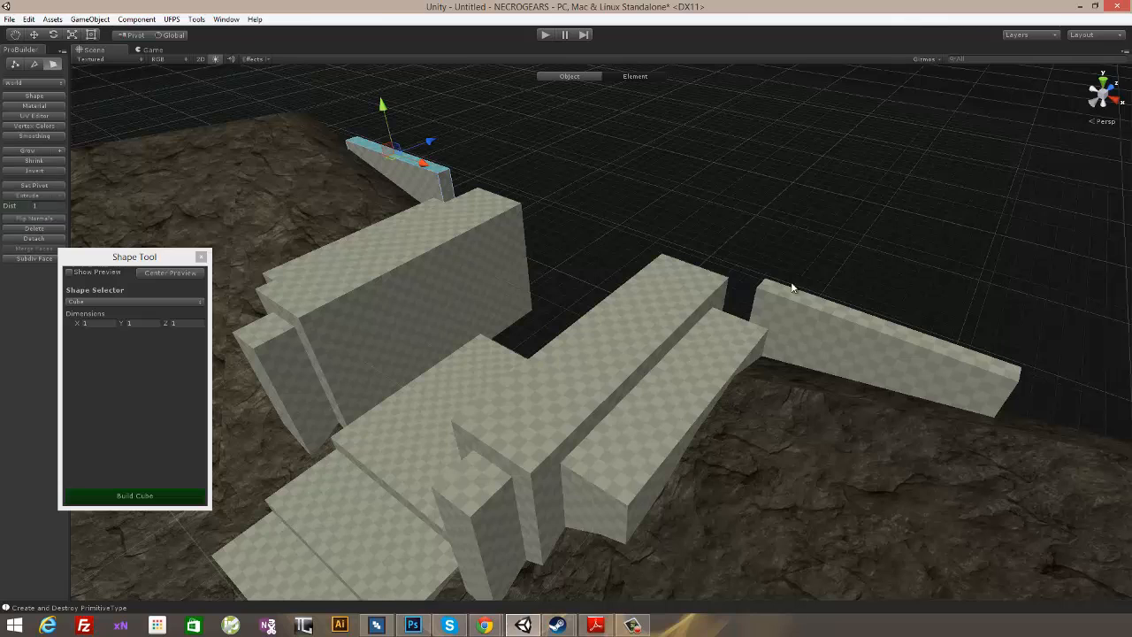
drag(576, 175, 698, 349)
scroll(782, 195, down, 3)
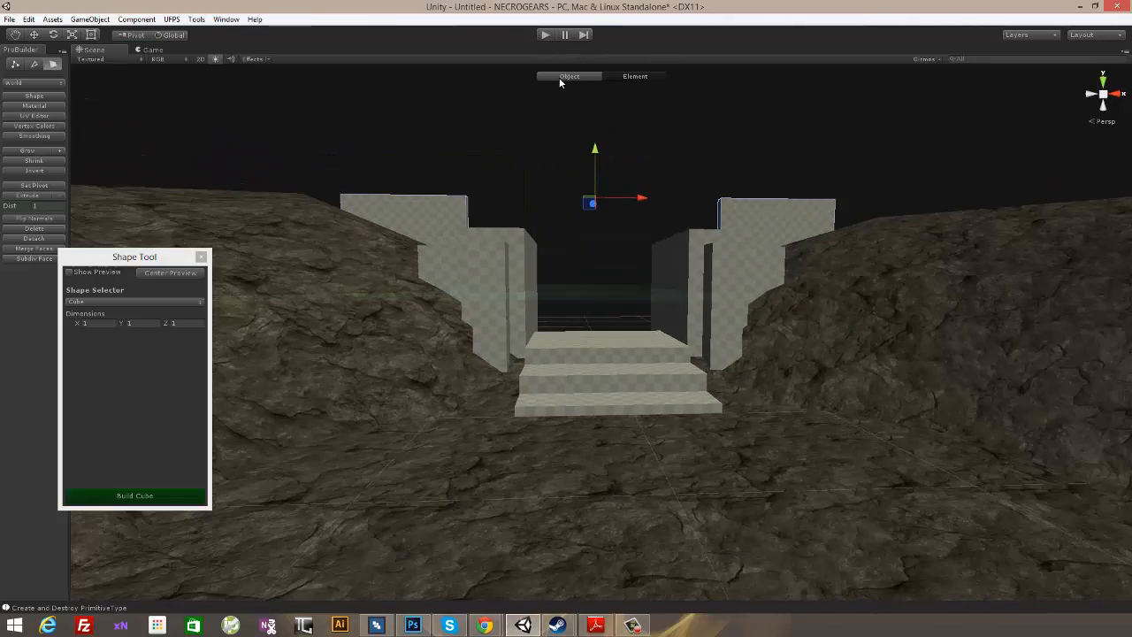
click(559, 77)
- Rotate the player character on the arena floor so it faces the entrance stairs
scroll(655, 379, down, 3)
scroll(618, 372, up, 5)
alt+drag(535, 414, 573, 381)
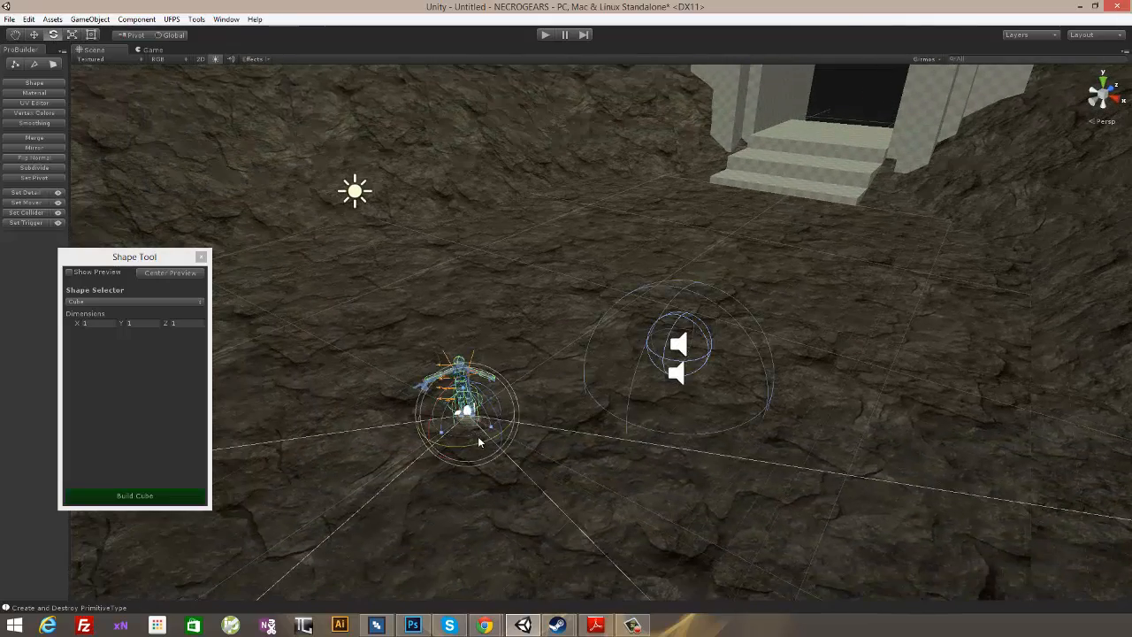
drag(459, 451, 685, 292)
alt+drag(565, 414, 782, 492)
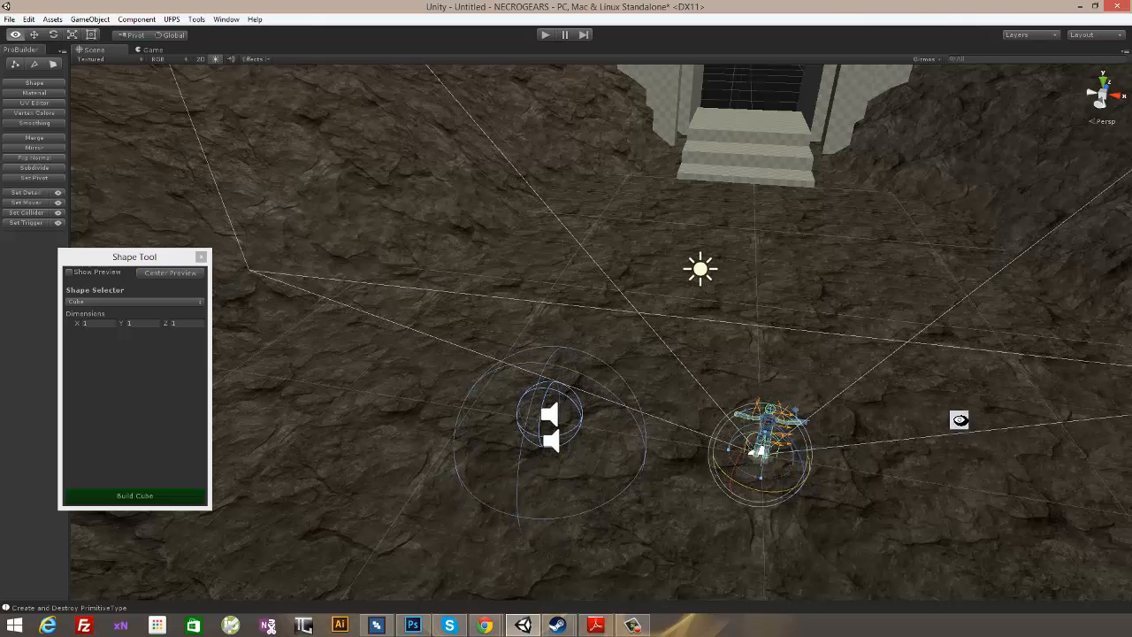
alt+drag(960, 416, 413, 53)
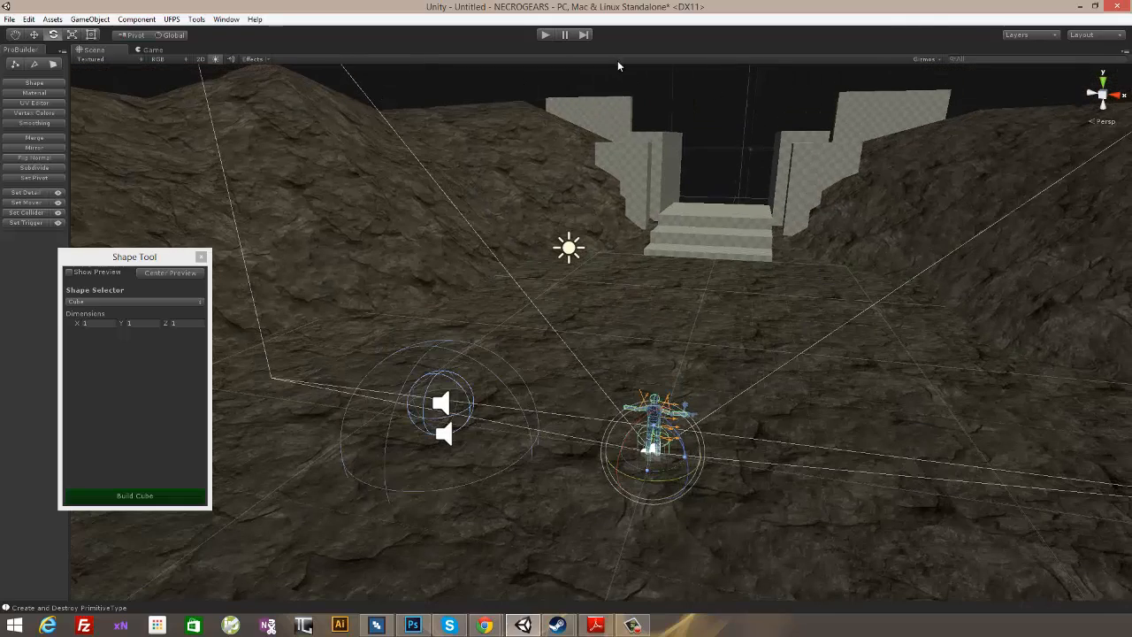
- Playtest the level to check the entrance and raised rear walls from the player's starting view
click(545, 36)
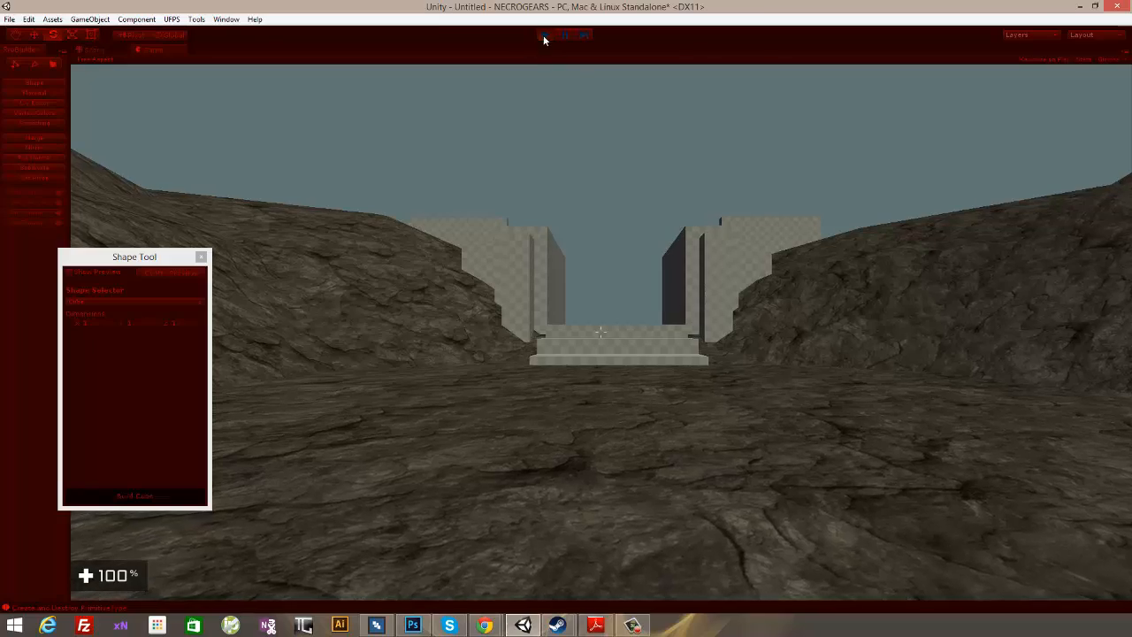
click(544, 34)
click(544, 37)
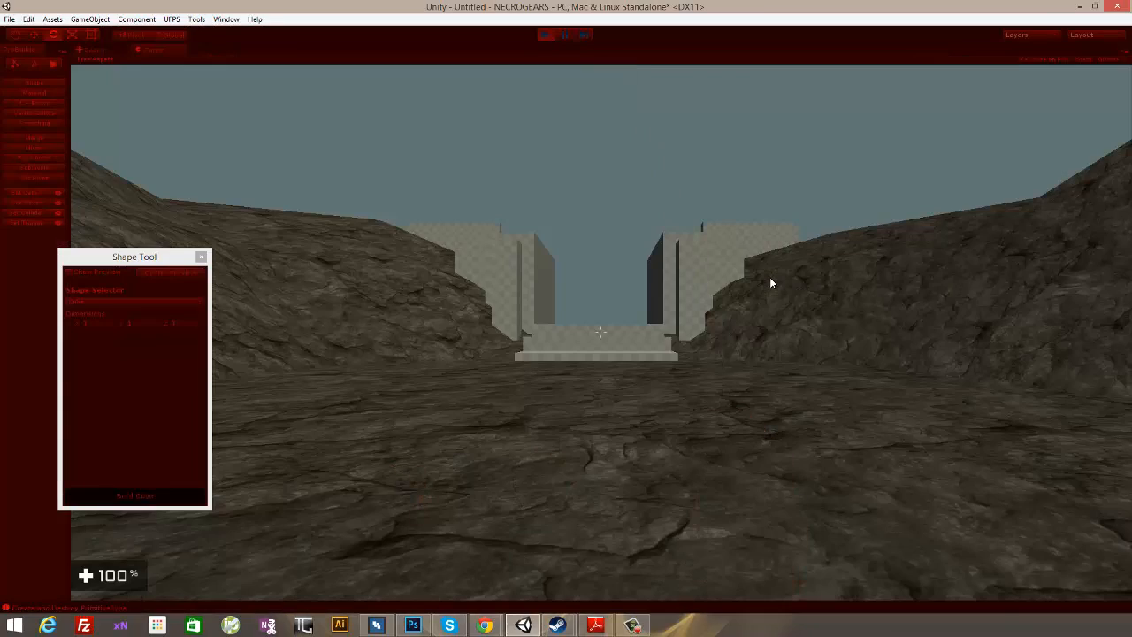
- Walk the player toward the entrance, switch to third-person view, and climb the stairs onto the upper platform
key(w)
key(w)
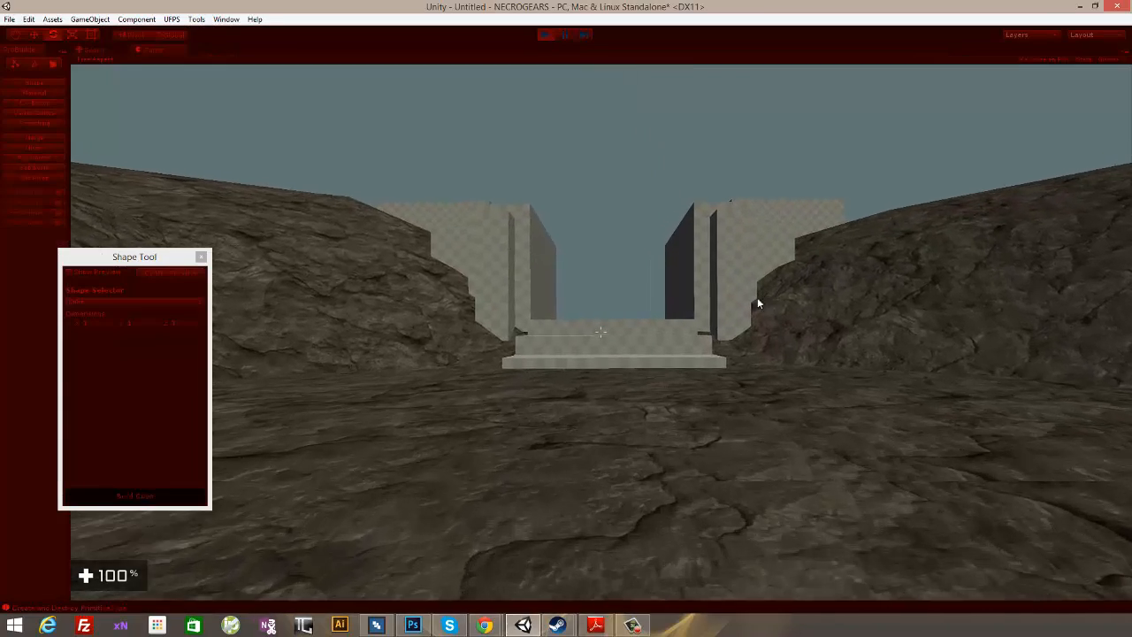
key(v)
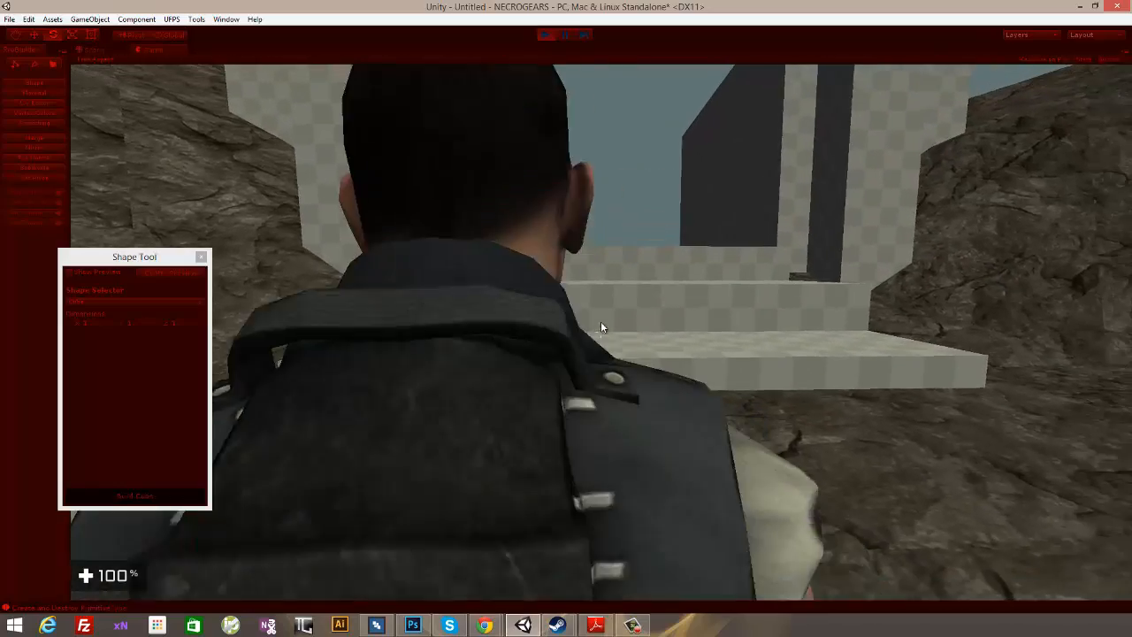
key(a)
key(w)
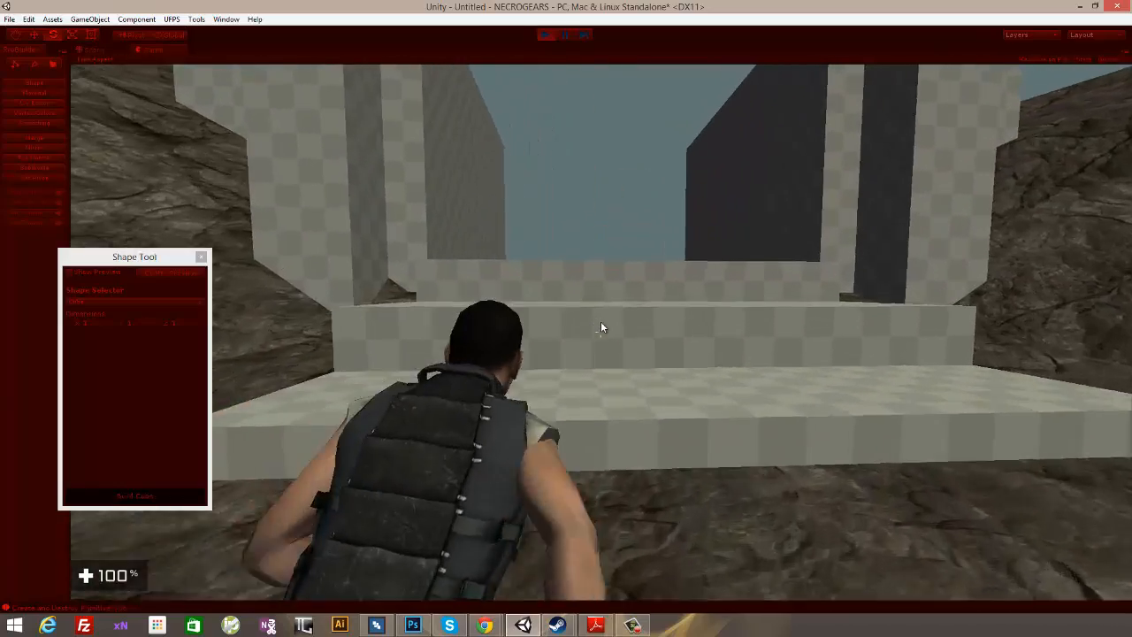
key(w)
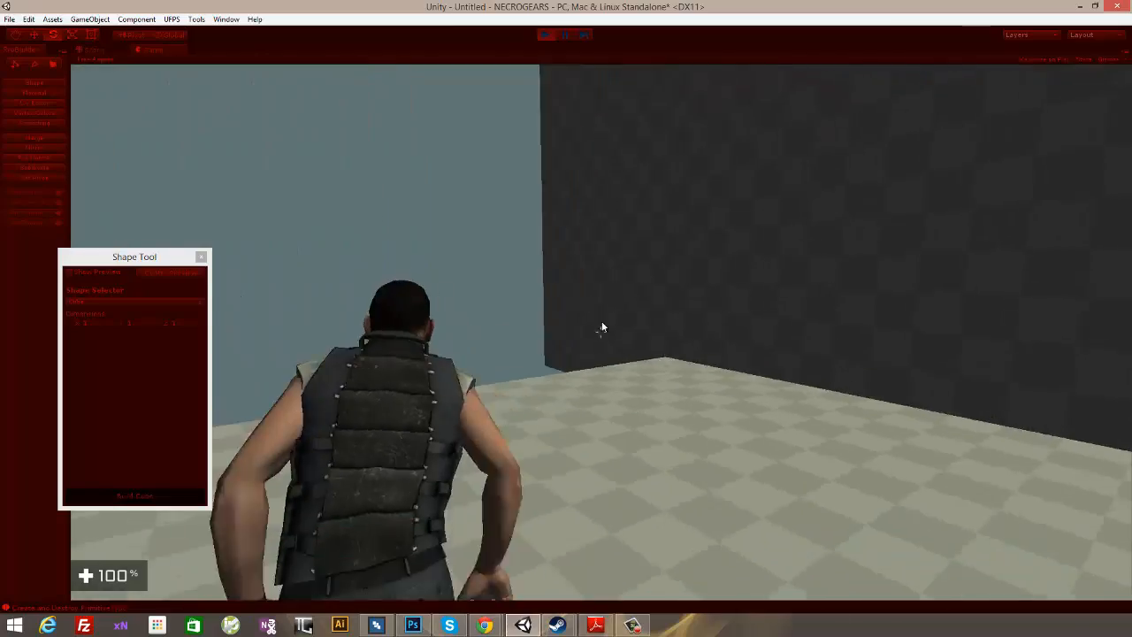
- Run the player back down to the arena floor, turn around, and jump up the entrance stairs again
key(w)
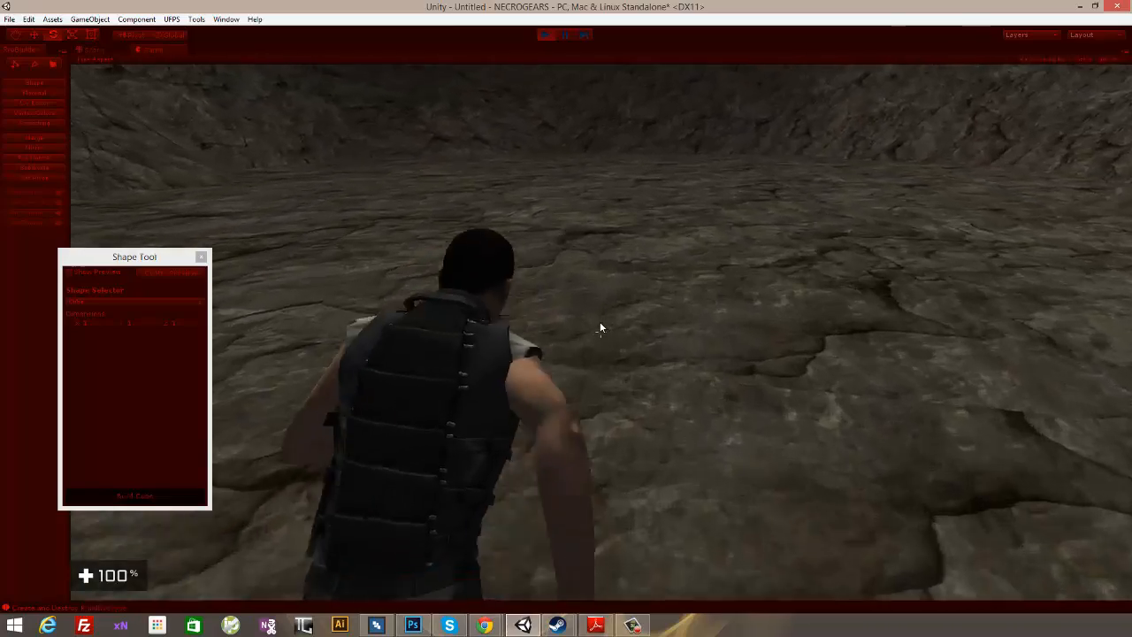
key(w)
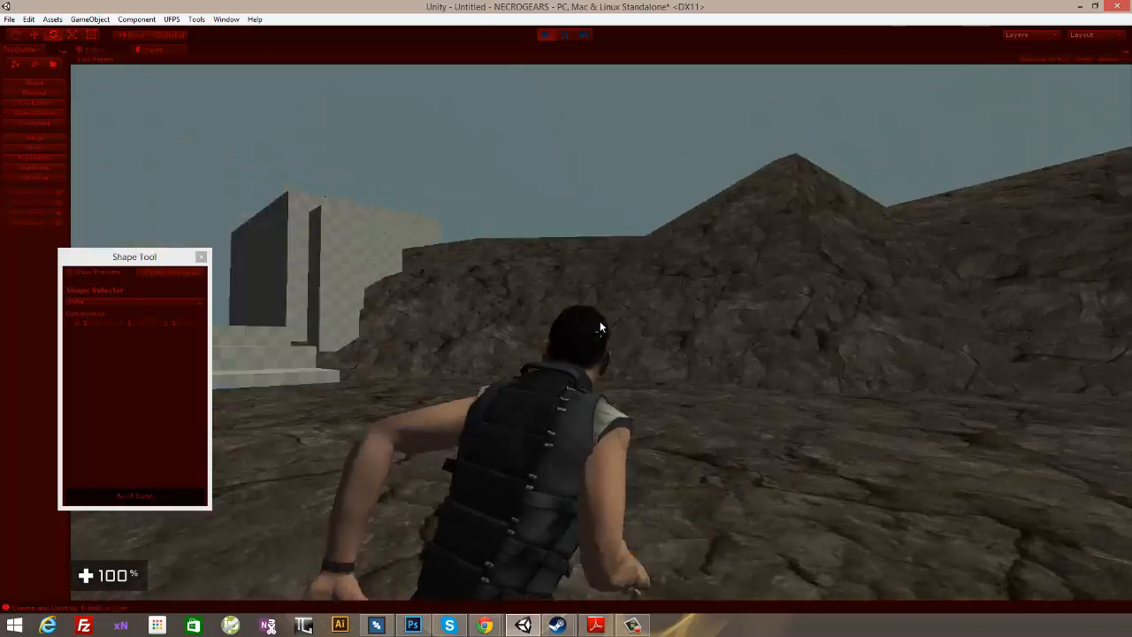
key(w)
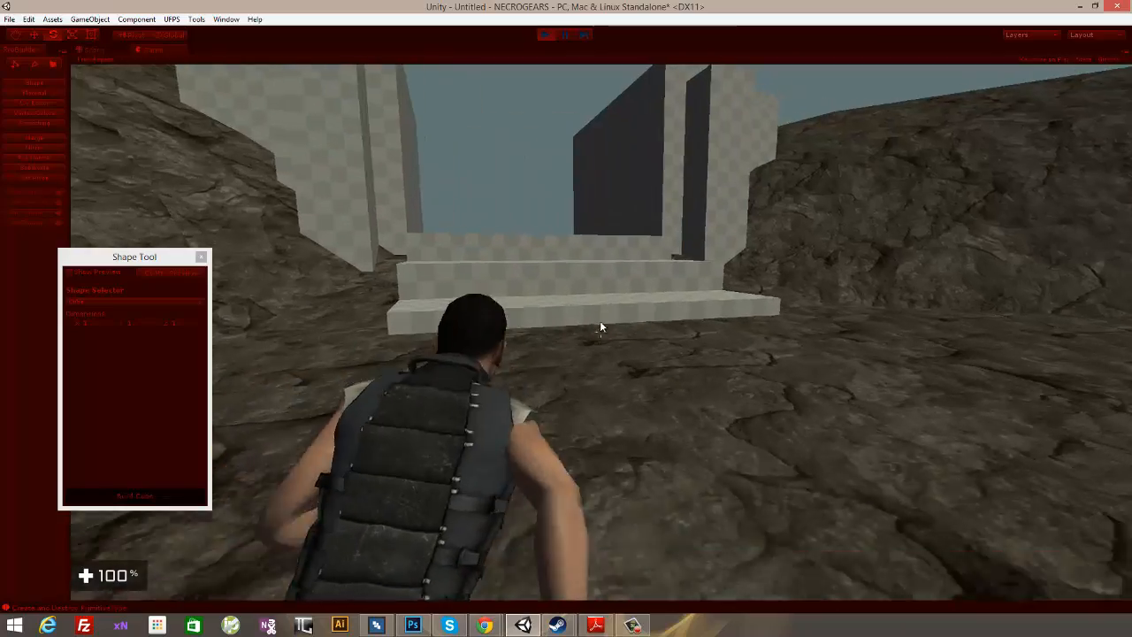
key(w)
key(space)
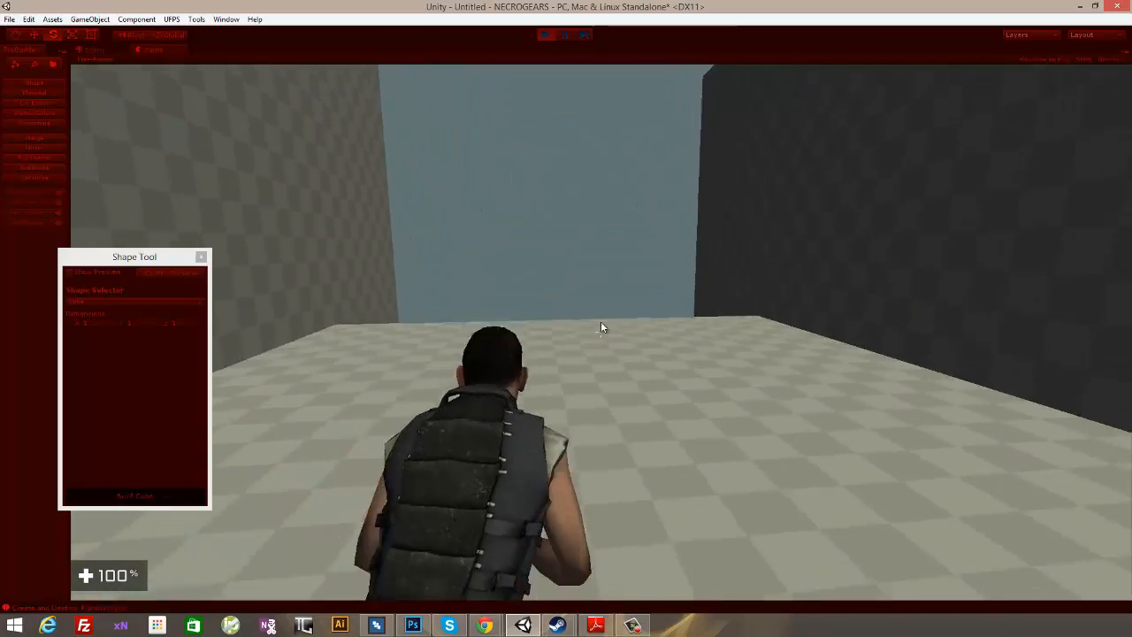
- Run between the arena floor and the entrance platform to check the walls and scale in third person, and end the playtest
key(w)
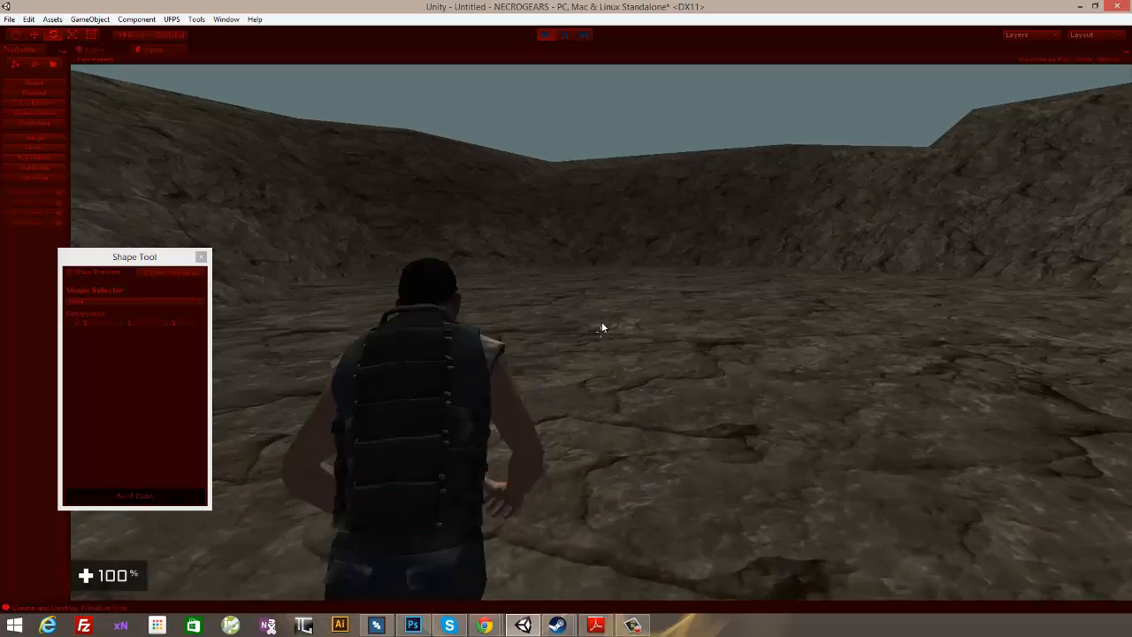
key(w)
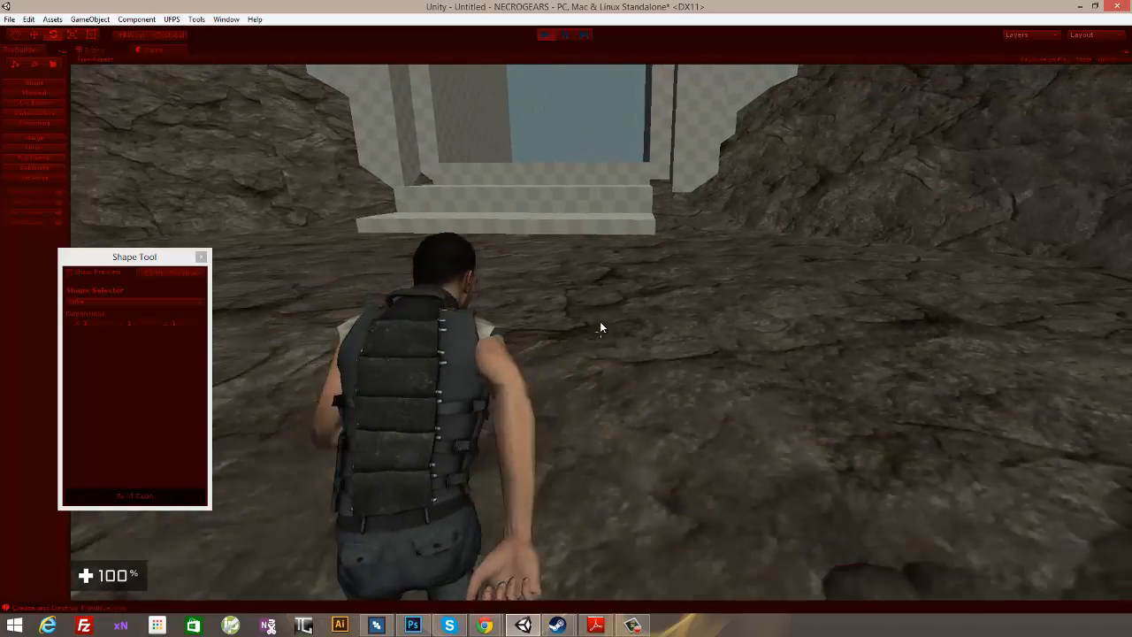
key(w)
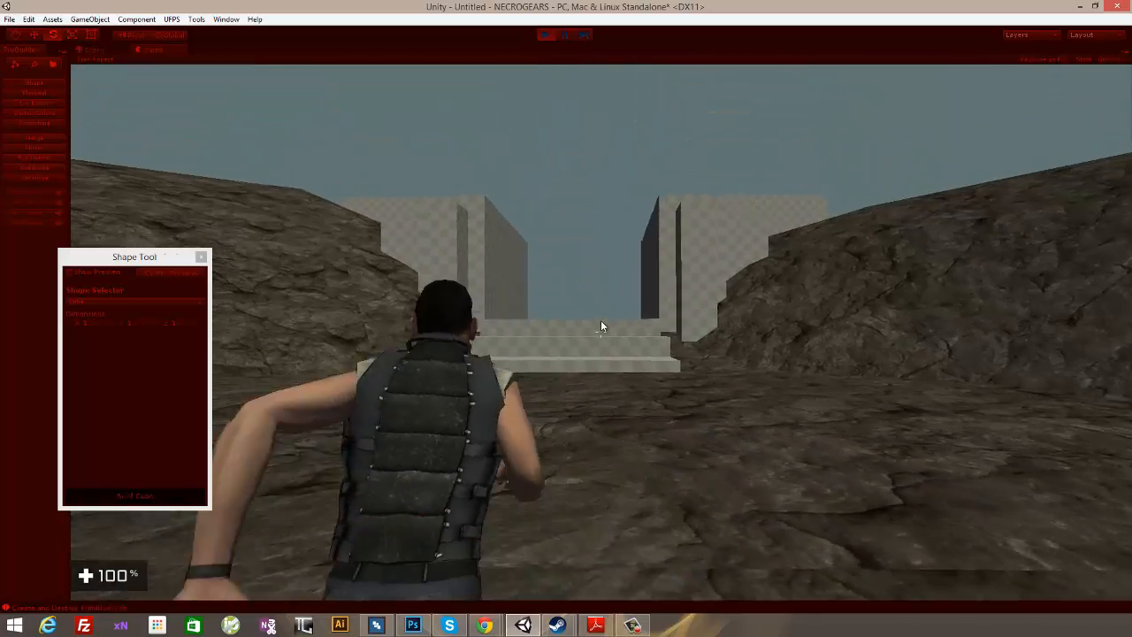
key(w)
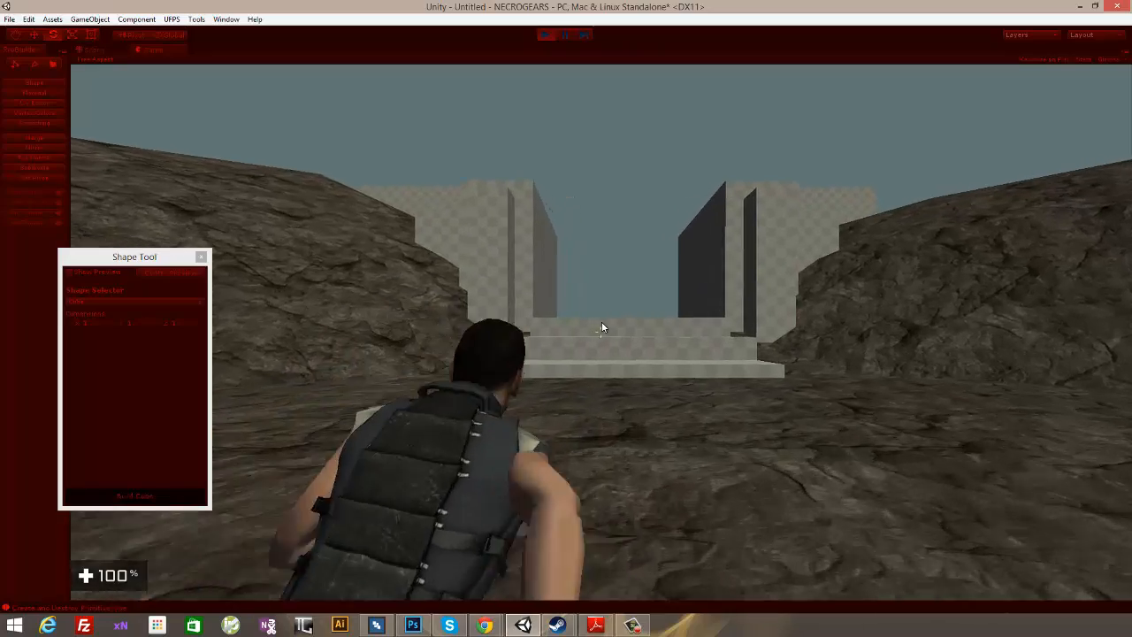
key(w)
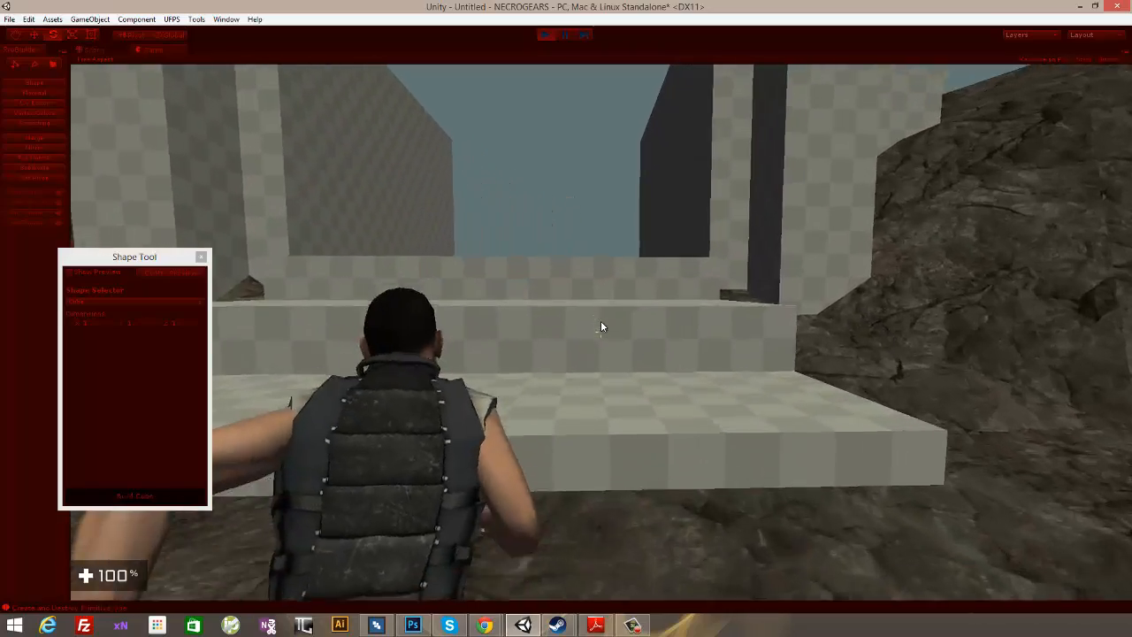
key(w)
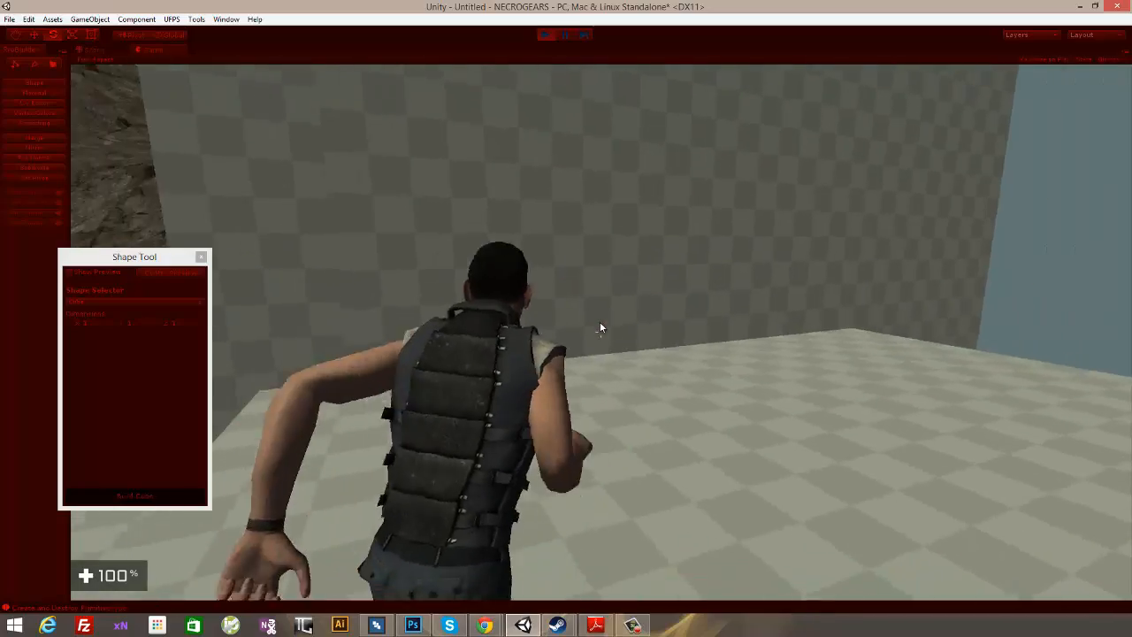
key(w)
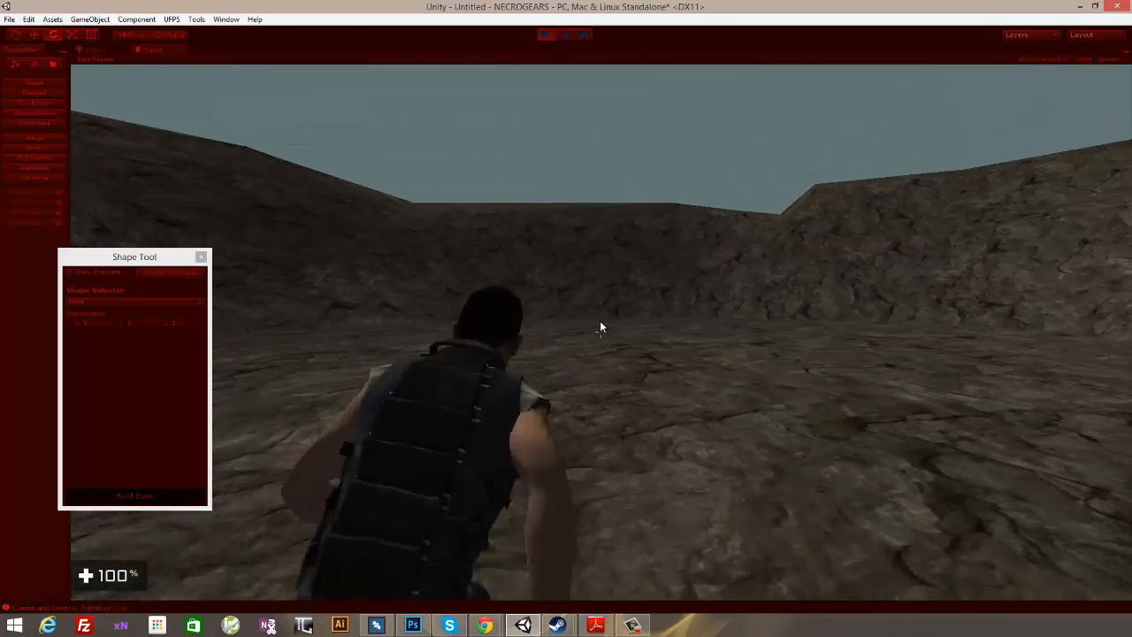
key(w)
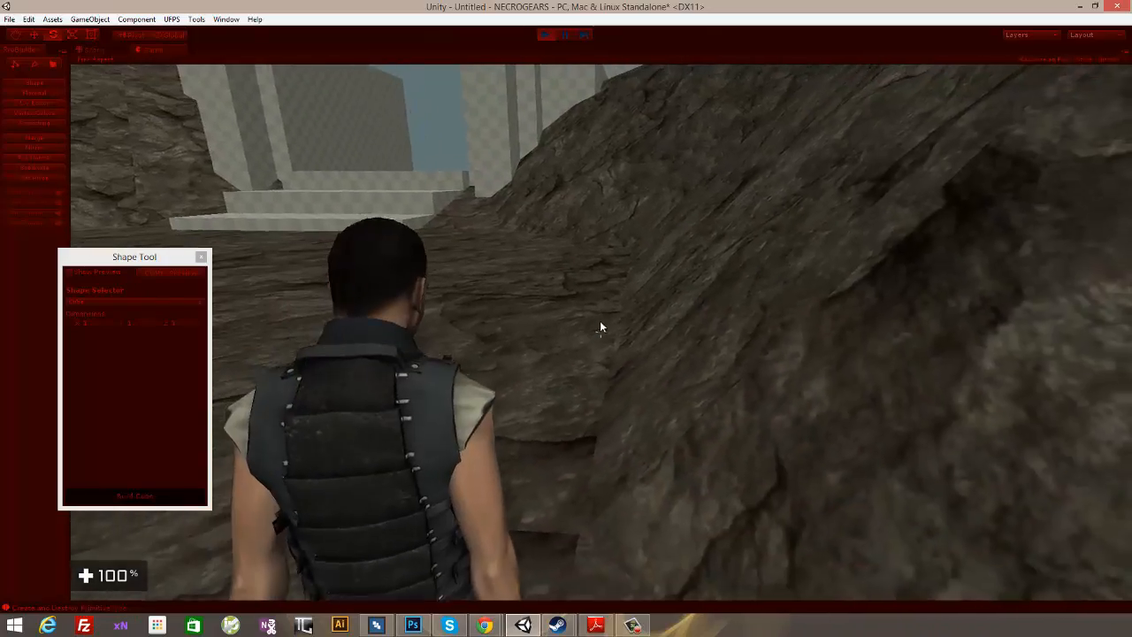
click(545, 35)
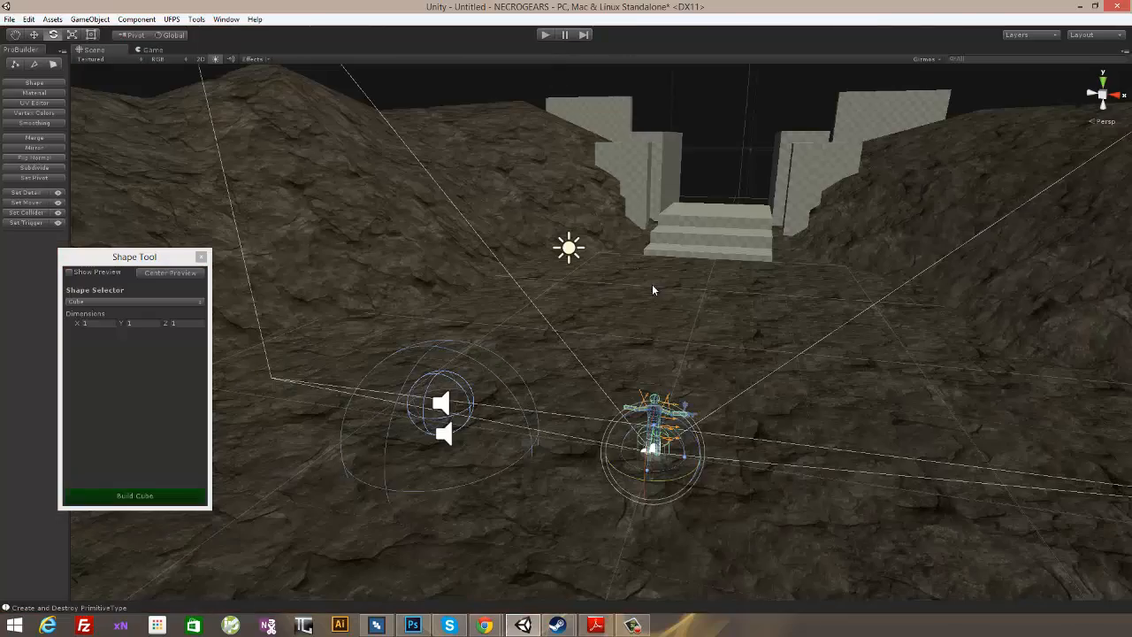
- Select both front pillars beside the entrance stairs and examine how they stand against the side walls
click(722, 160)
right_drag(730, 232, 840, 280)
right_drag(762, 287, 810, 290)
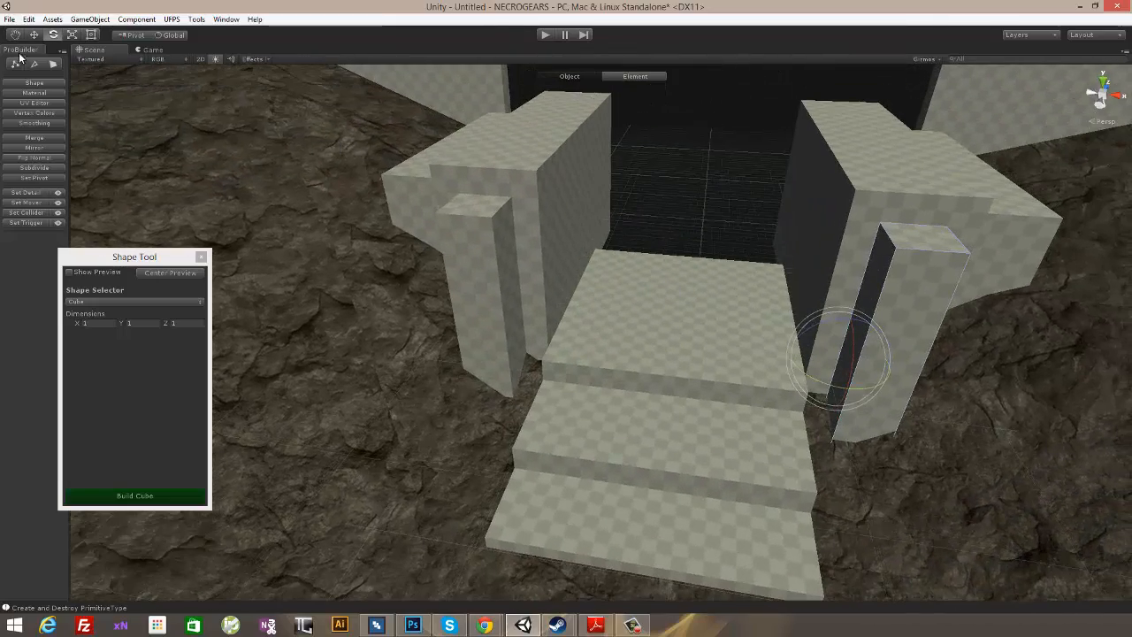
click(909, 314)
right_drag(909, 314, 878, 317)
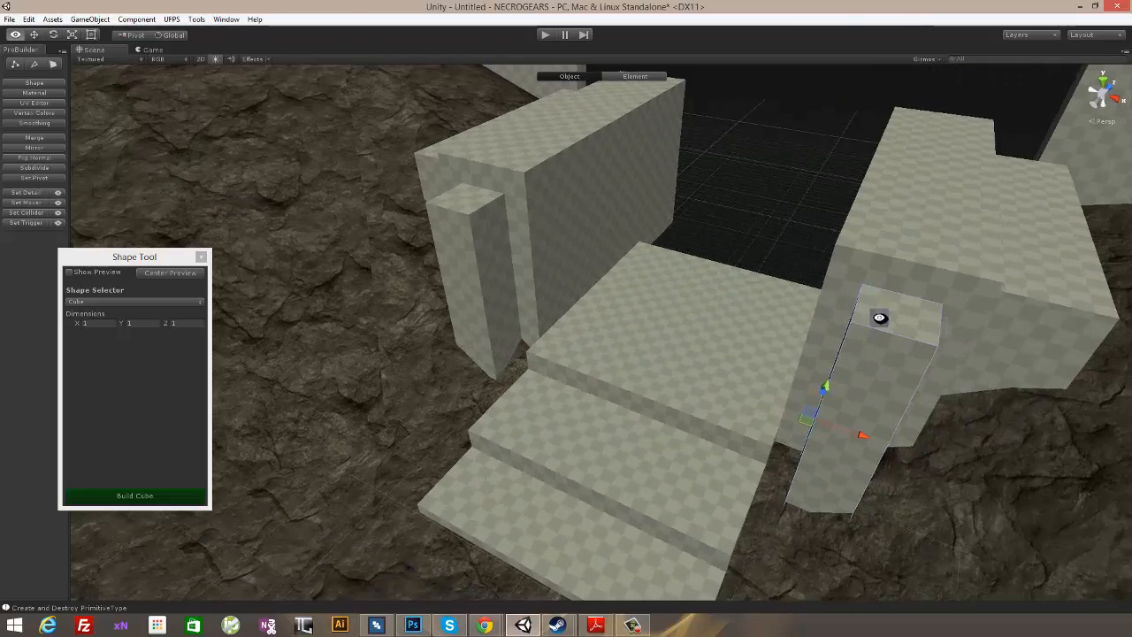
right_drag(493, 240, 678, 376)
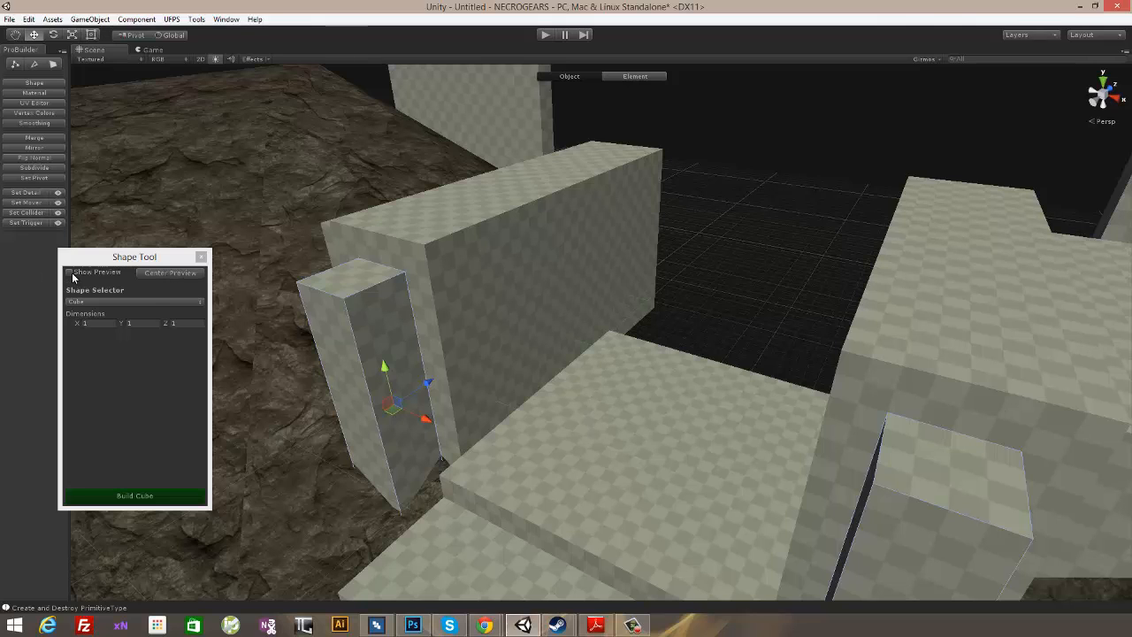
- Build a 1 × 1 × 1 cube on the upper platform against the inner face of the left side wall
click(164, 273)
right_drag(625, 324, 624, 318)
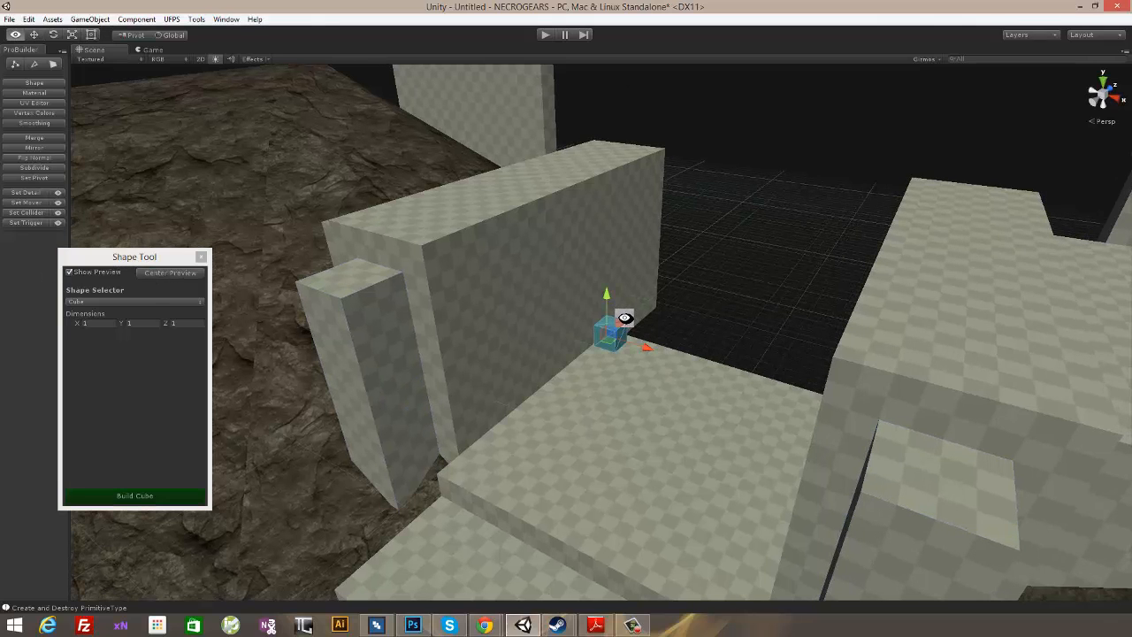
right_drag(536, 374, 488, 381)
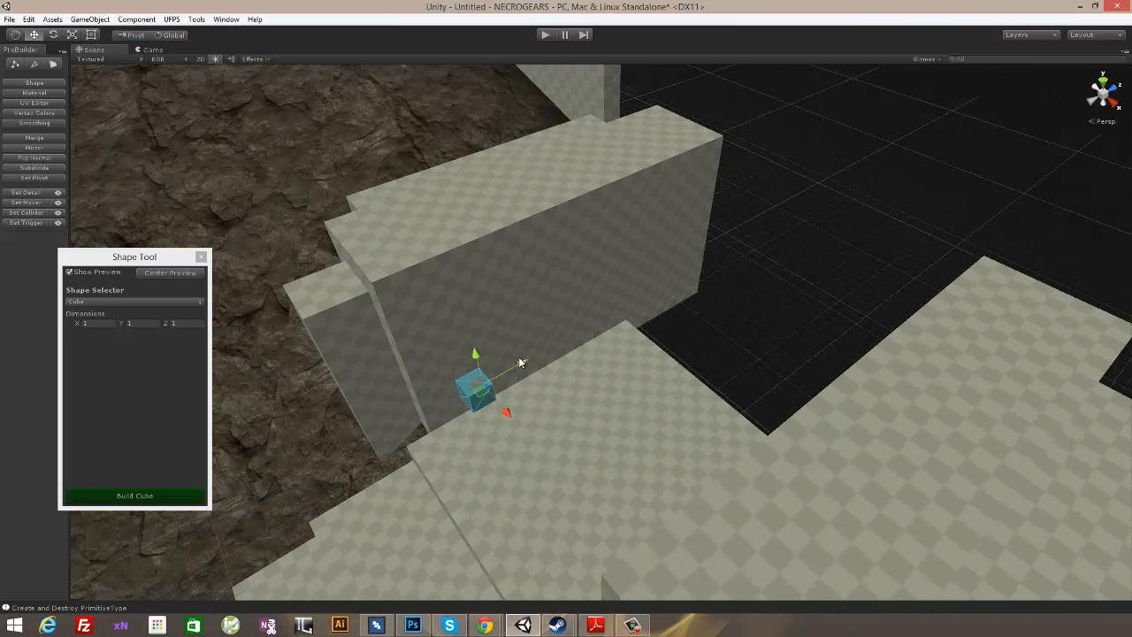
right_drag(555, 394, 572, 303)
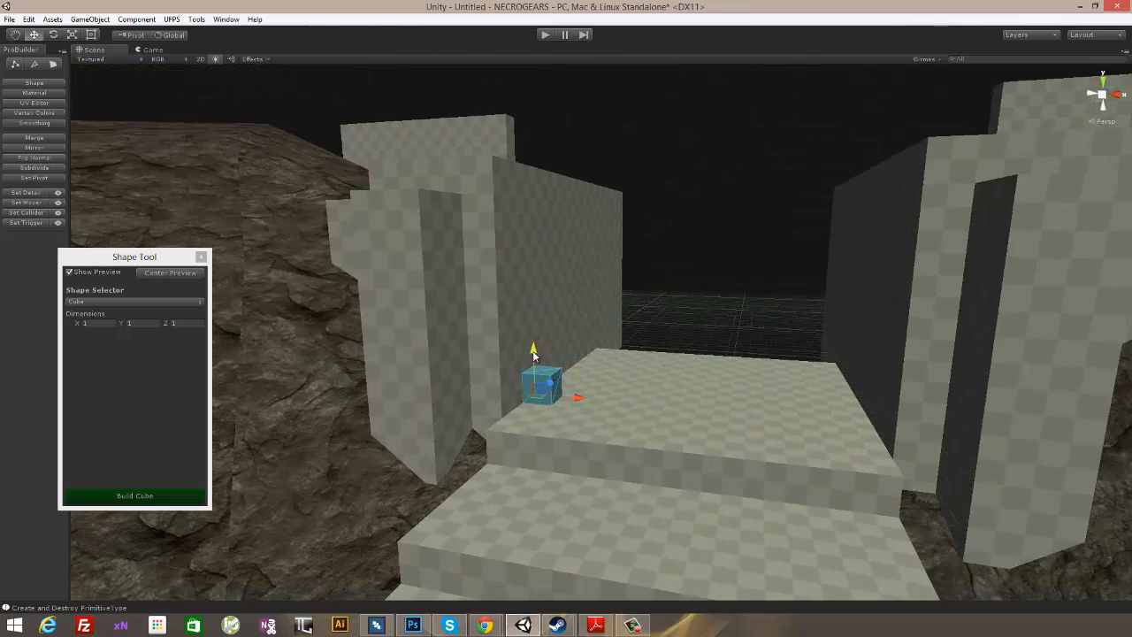
right_drag(533, 354, 617, 351)
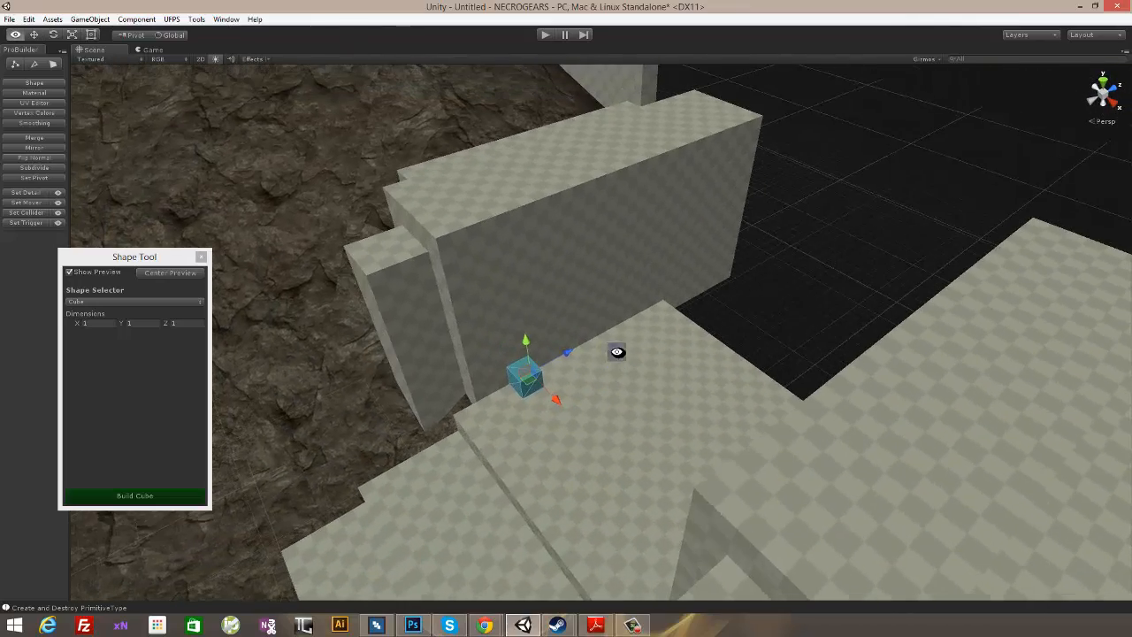
click(140, 497)
- Raise the new cube's top face into a tall column beside the wall, and extrude two further segments on top of it
click(54, 64)
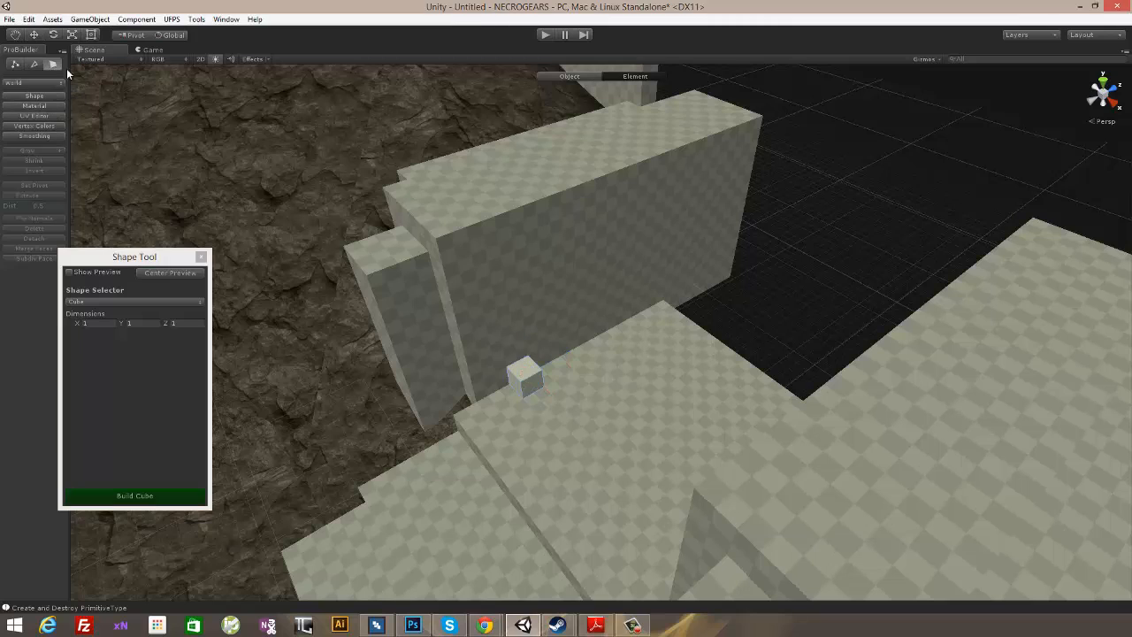
right_drag(541, 426, 549, 319)
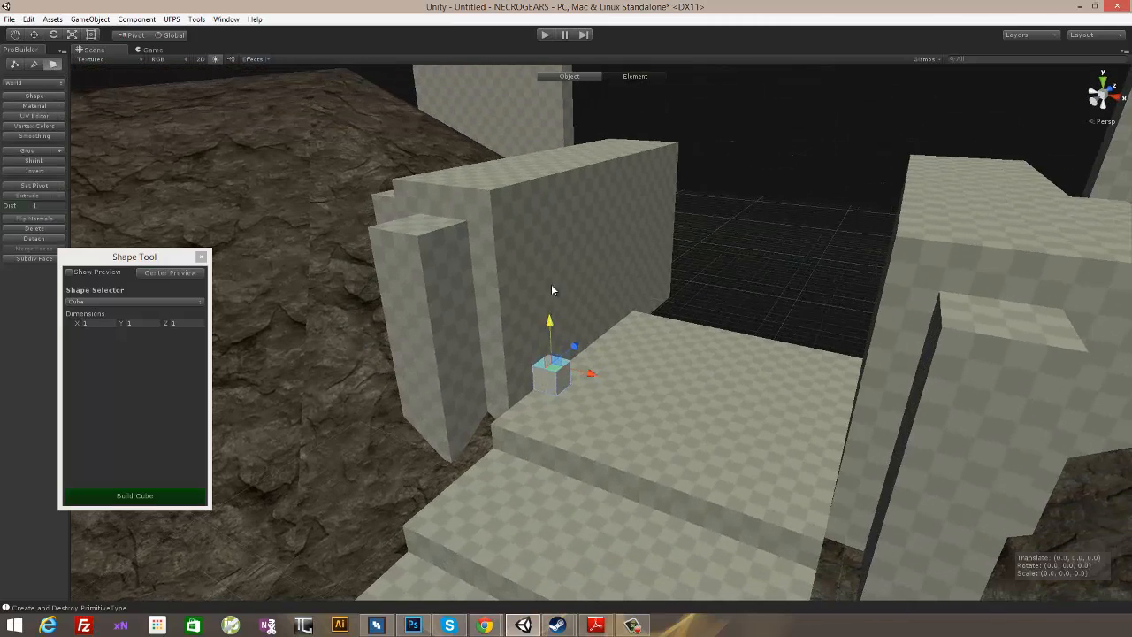
right_drag(549, 170, 522, 156)
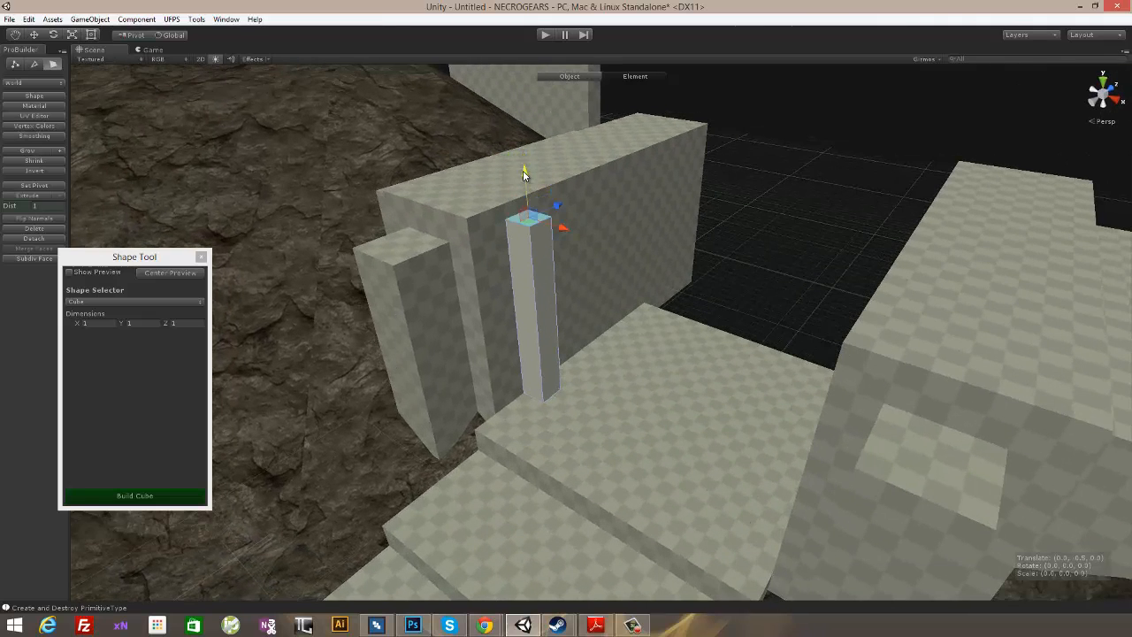
right_drag(586, 191, 590, 191)
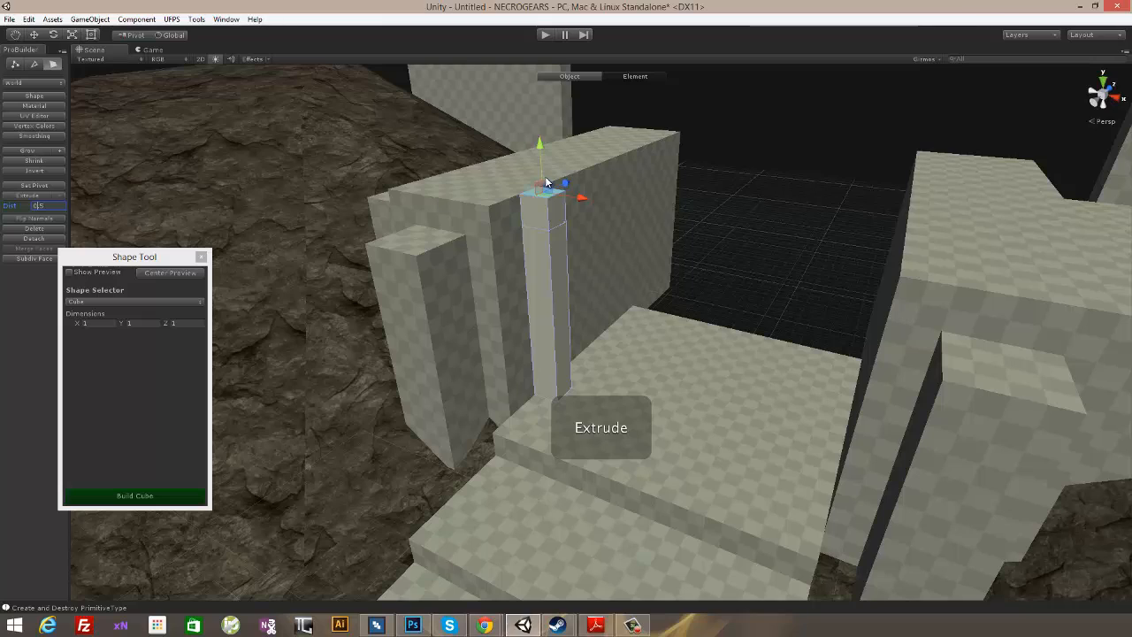
mouse_move(566, 305)
right_down()
mouse_move(621, 260)
mouse_move(536, 306)
mouse_move(572, 318)
right_up()
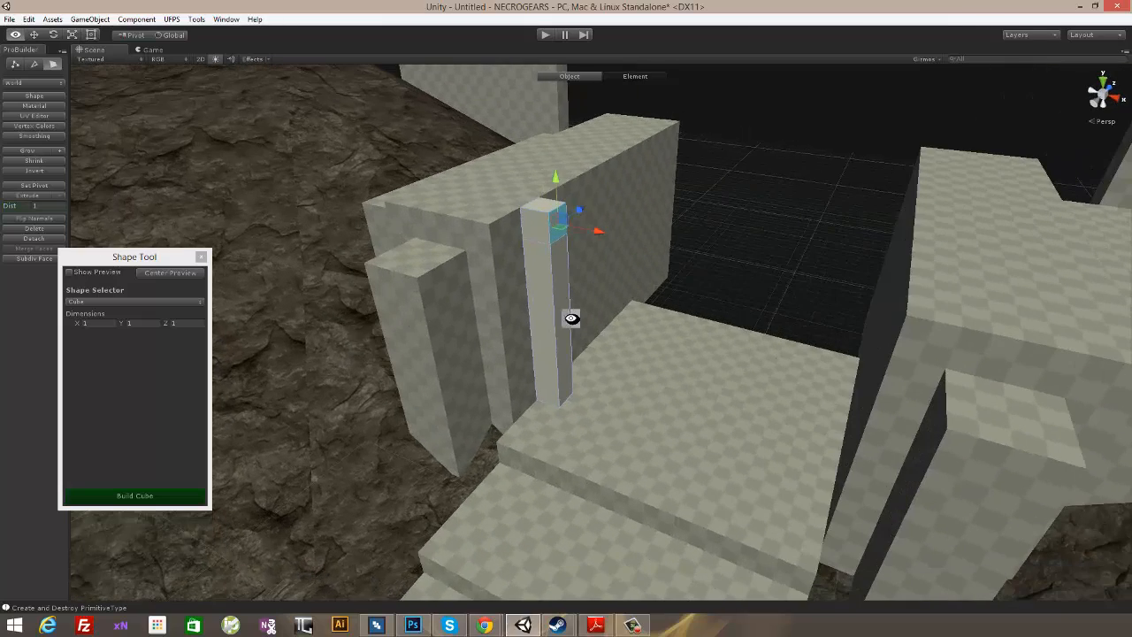
click(34, 196)
- Extrude the inward-facing side of the column's top segment toward the opening to form a short arm
right_drag(553, 245, 607, 104)
drag(570, 82, 568, 97)
right_drag(588, 135, 279, 184)
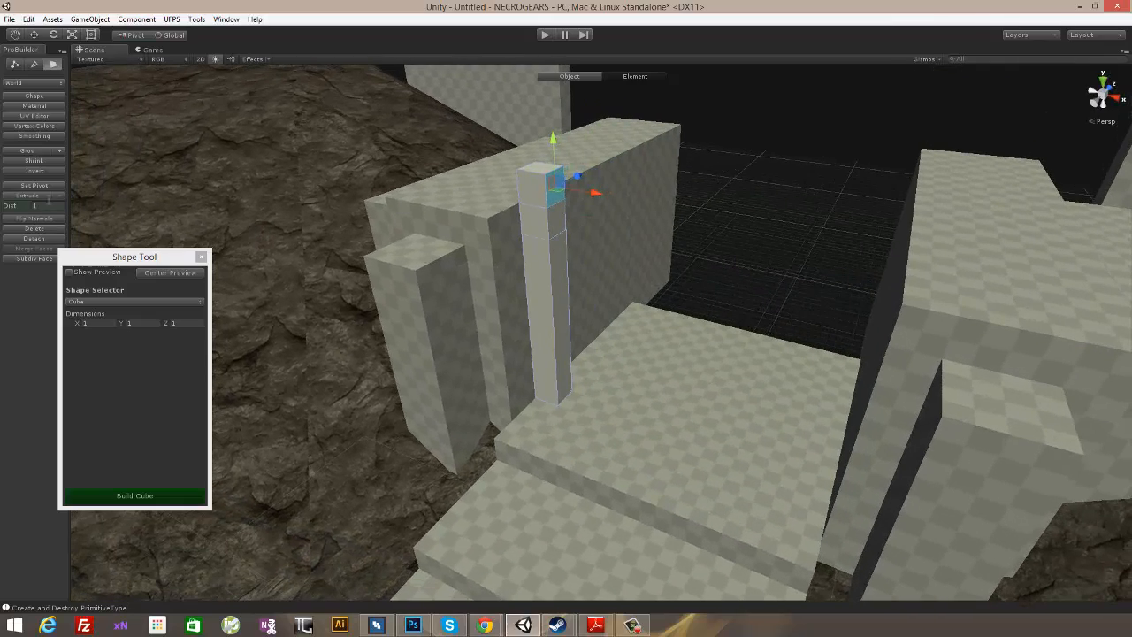
click(35, 193)
right_drag(579, 309, 619, 137)
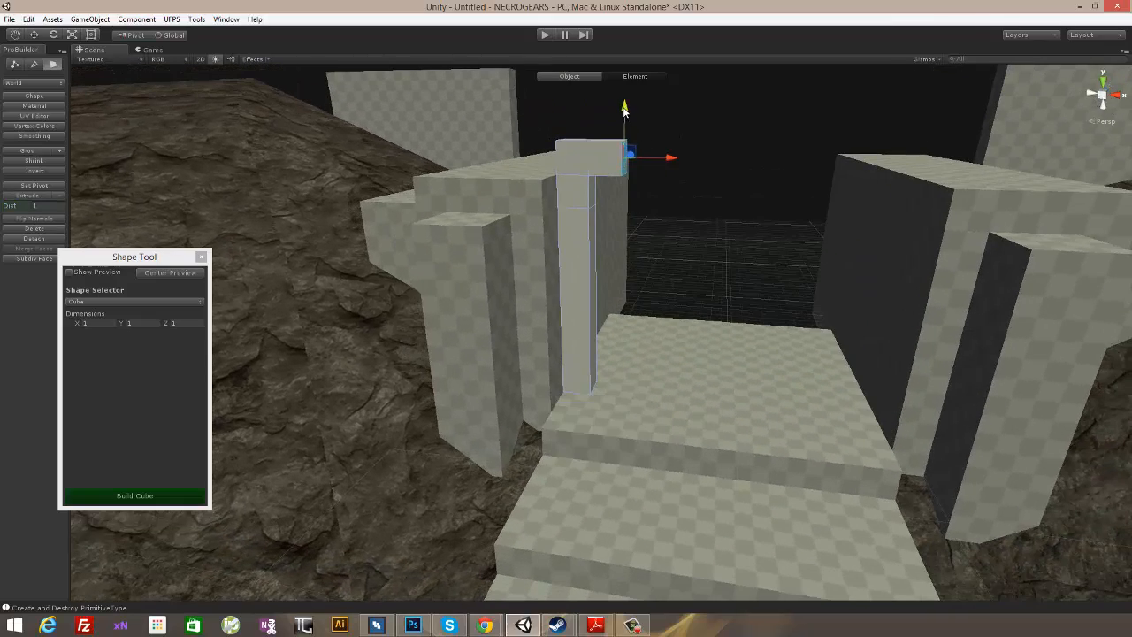
- Raise the end of the column's arm and move its corner edges to shape an upward-sloping bracket
right_drag(622, 93, 734, 281)
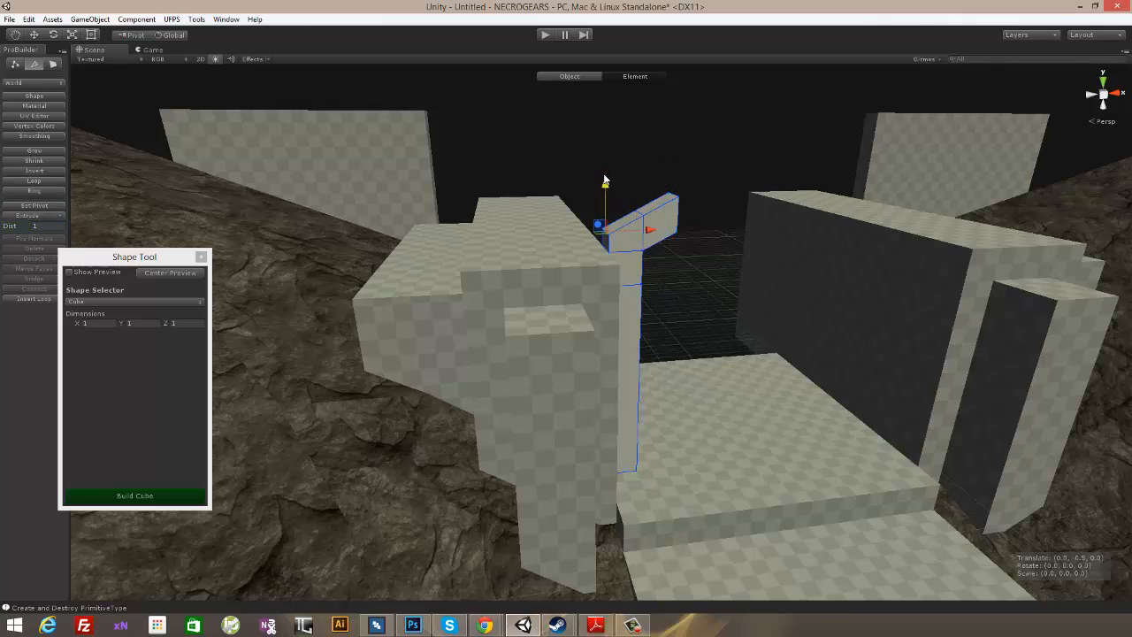
right_drag(605, 180, 582, 263)
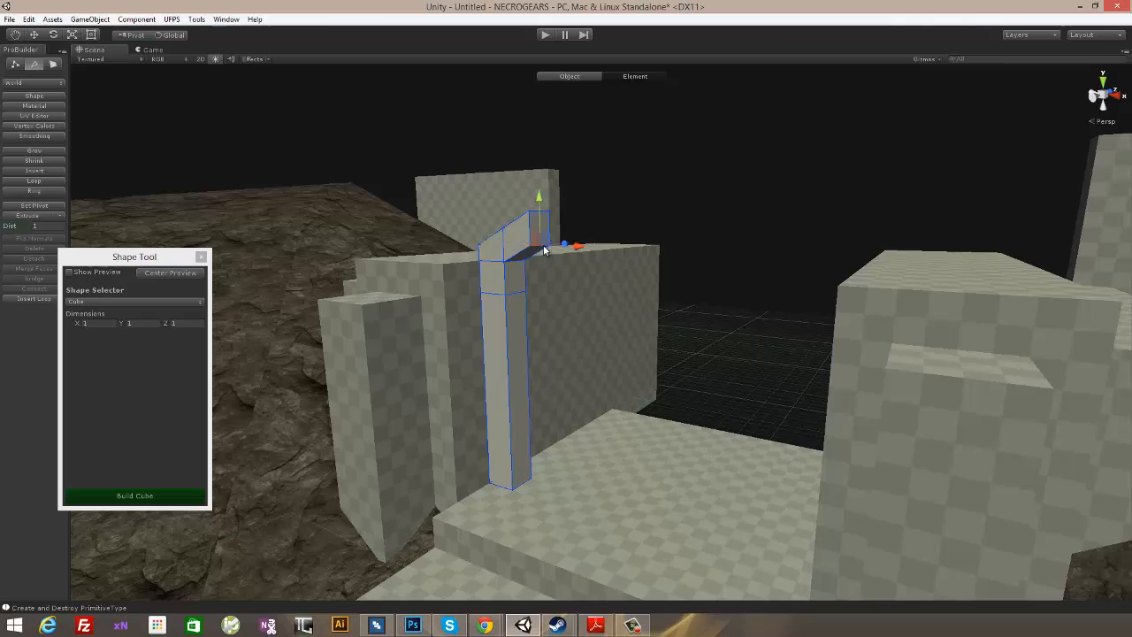
alt+drag(543, 248, 642, 265)
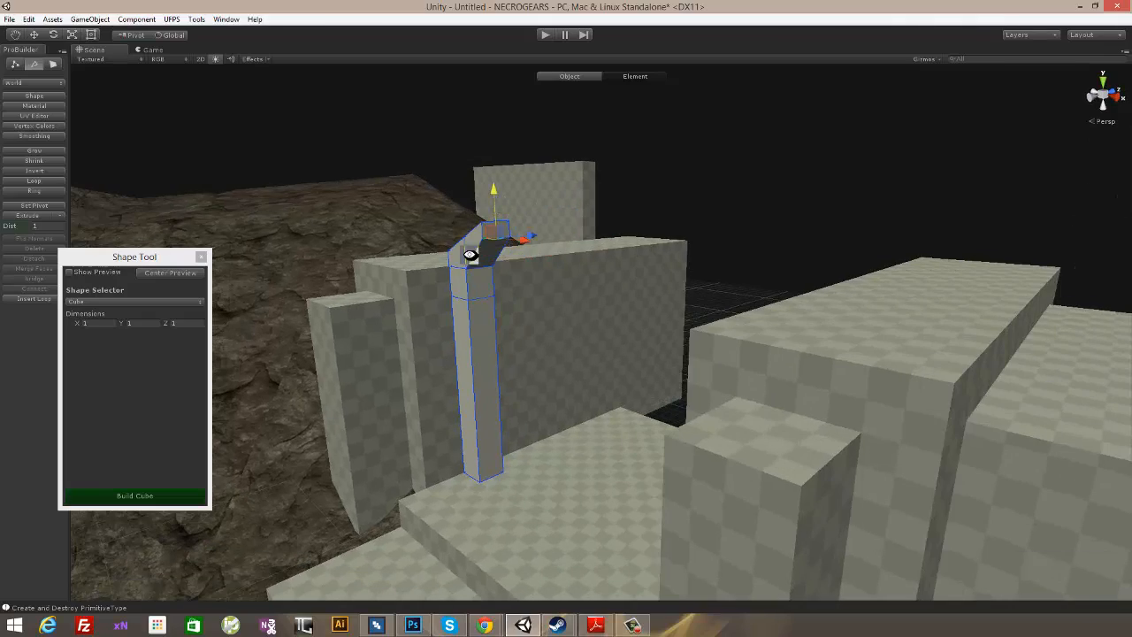
alt+drag(468, 253, 562, 323)
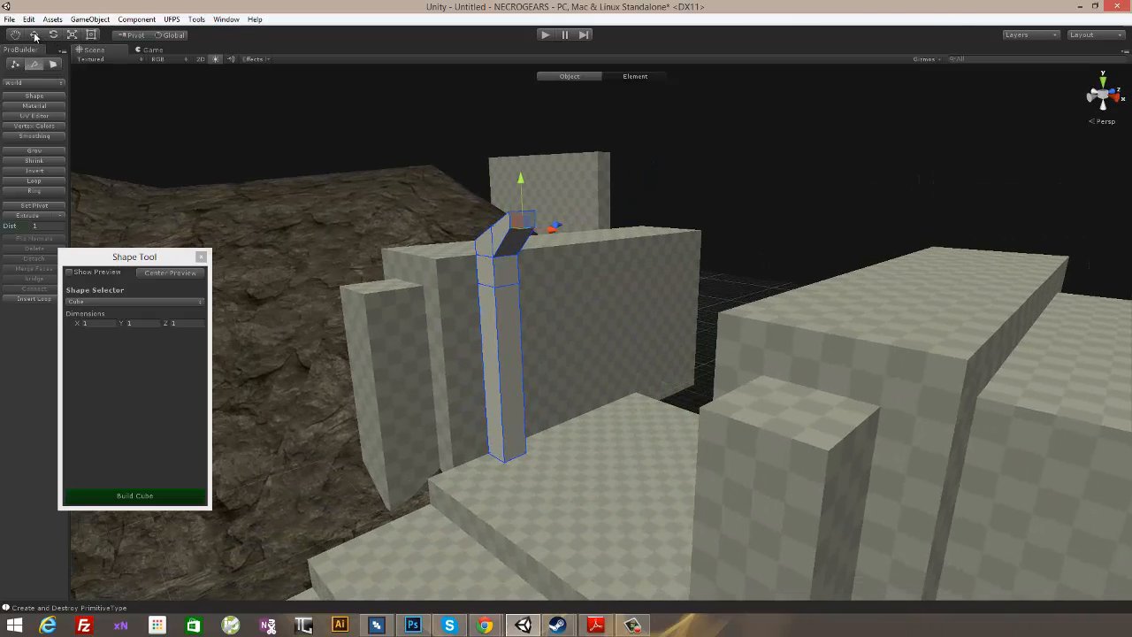
- Duplicate the bracketed column twice along the inner face of the left side wall to form a row of three
click(552, 78)
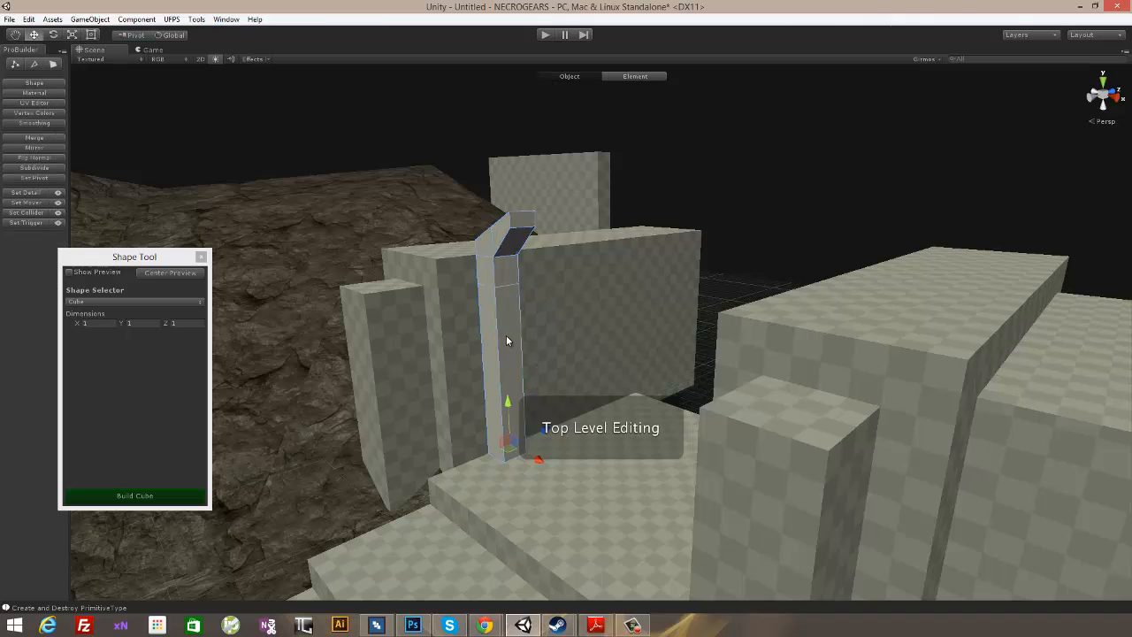
alt+drag(678, 326, 581, 350)
key(ctrl+d)
drag(563, 423, 620, 430)
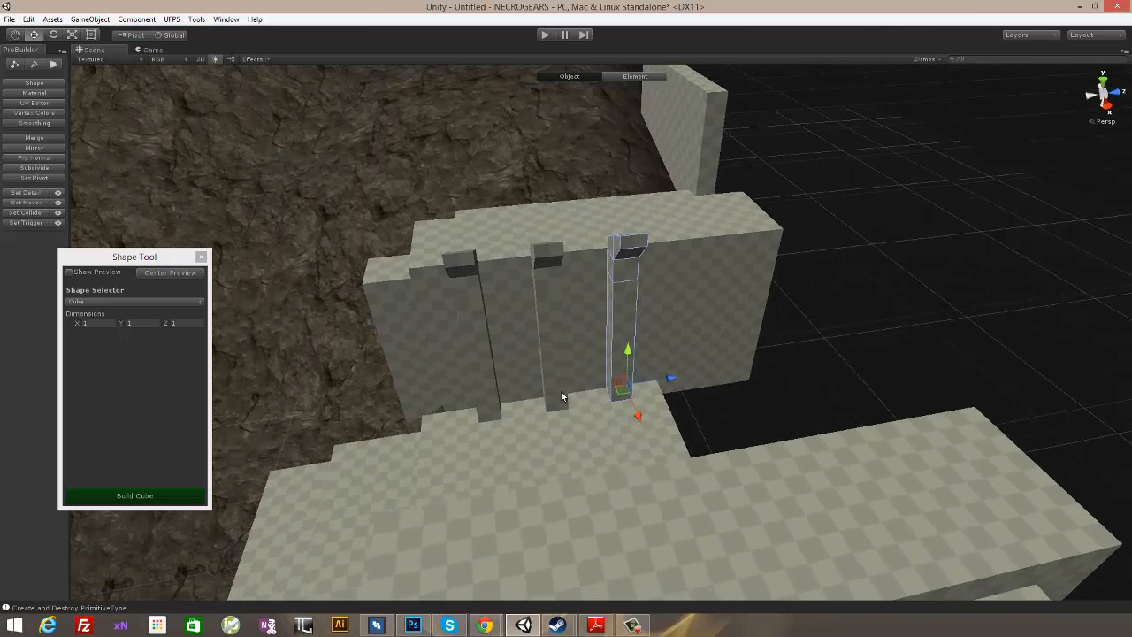
- Select the three bracketed columns together and shift them sideways to sit against the left side wall
alt+drag(481, 410, 616, 354)
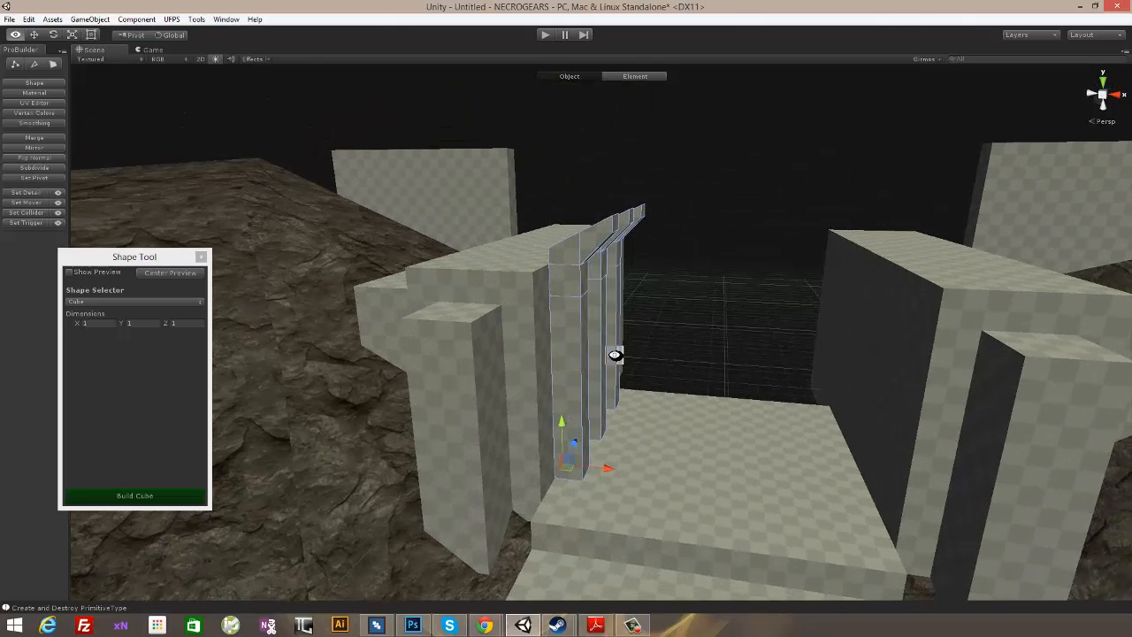
alt+drag(693, 391, 663, 477)
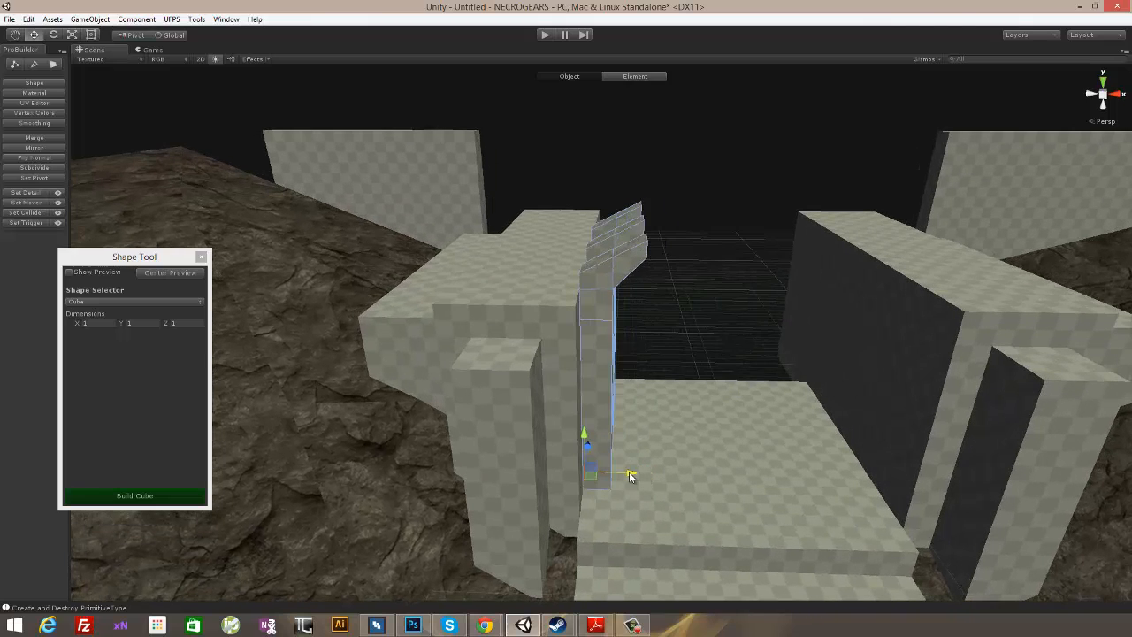
alt+drag(745, 310, 710, 311)
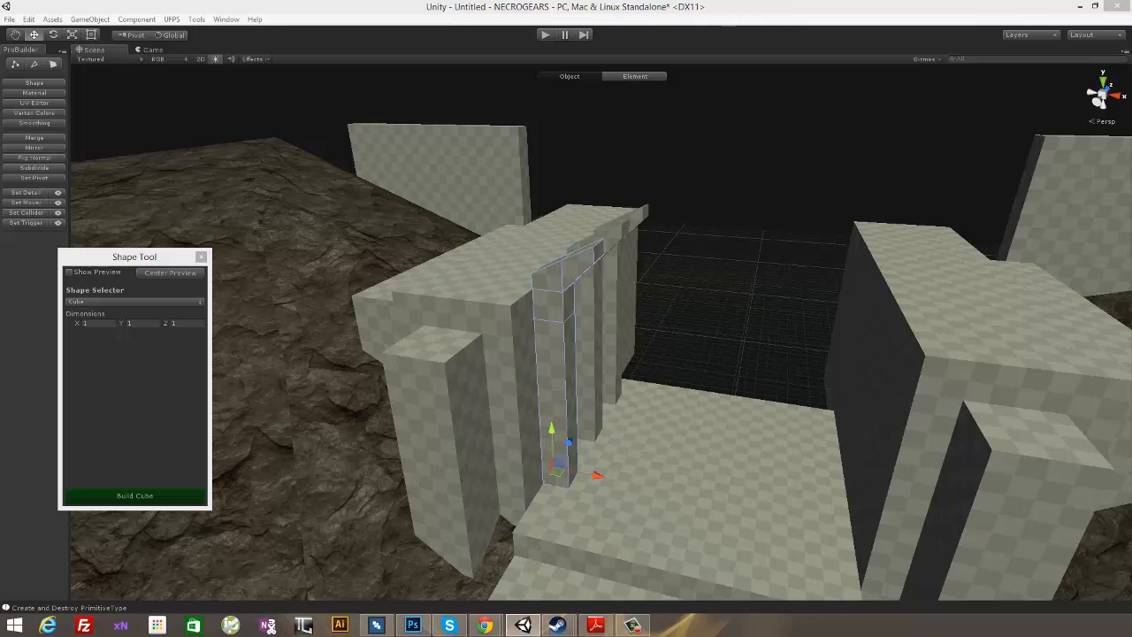
- Place reversed copies of the three columns against the right side wall, with their brackets pointing toward the opening
shift+click(599, 343)
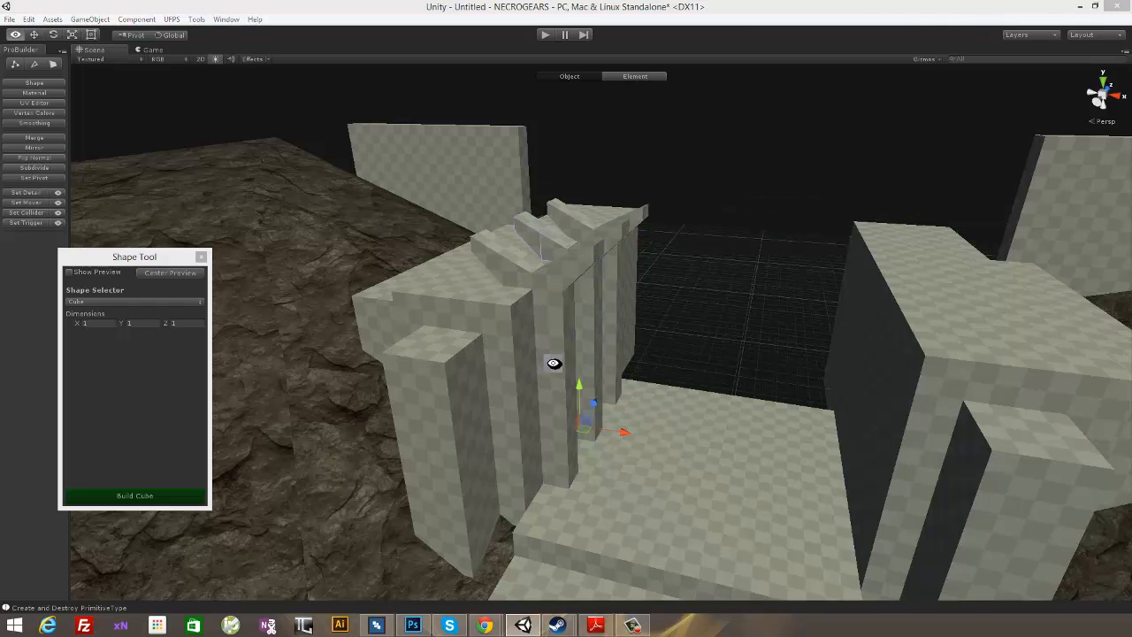
alt+drag(553, 363, 854, 461)
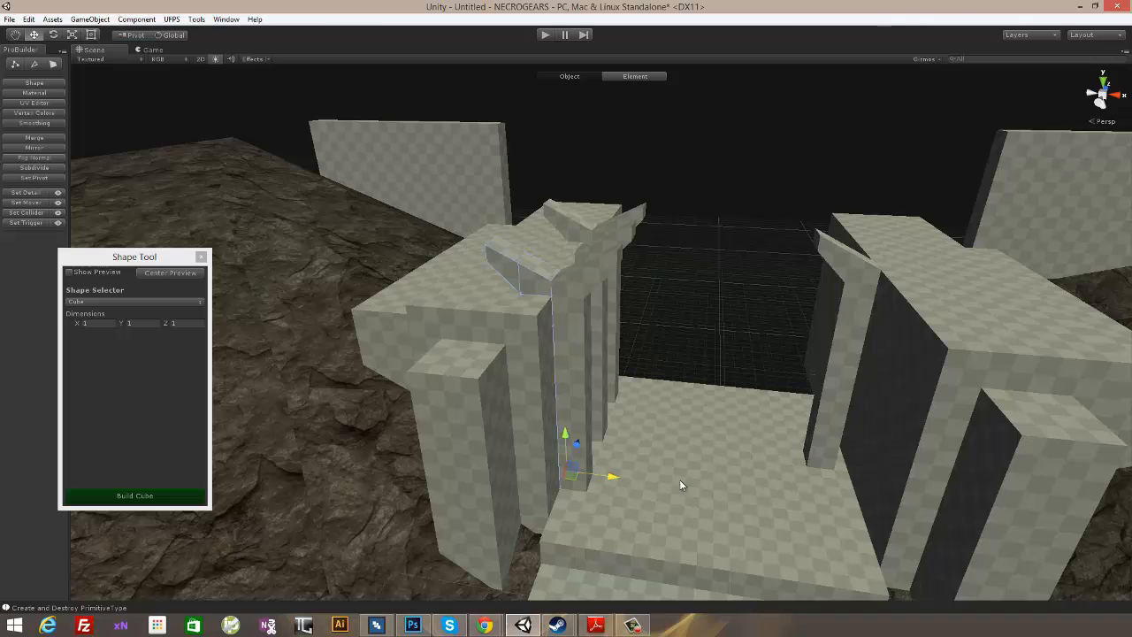
drag(679, 485, 856, 417)
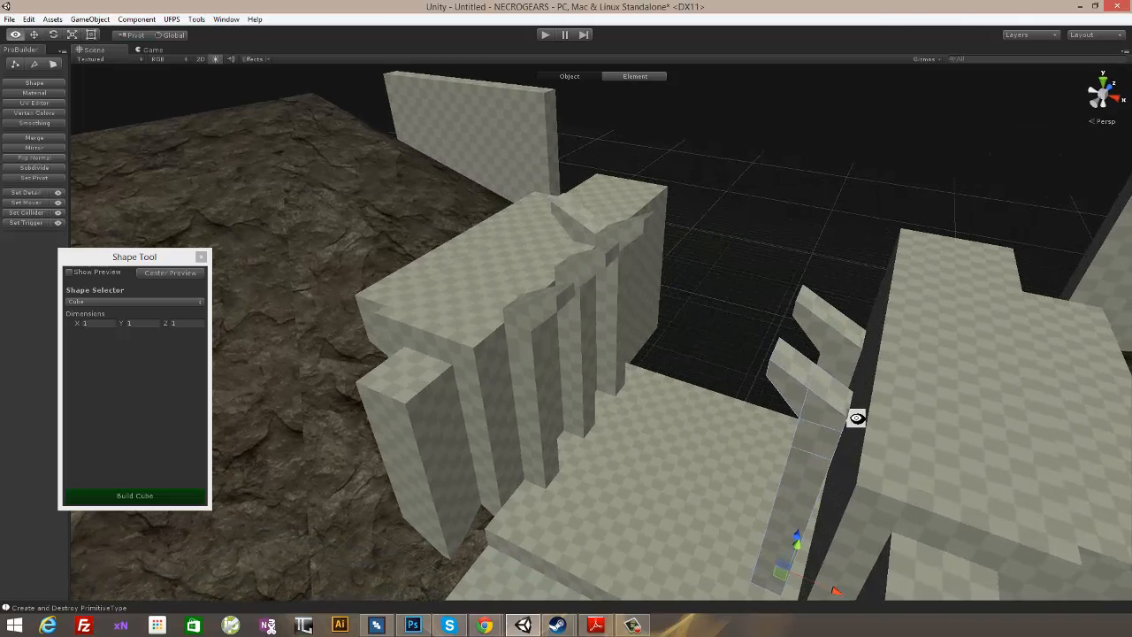
drag(650, 393, 788, 298)
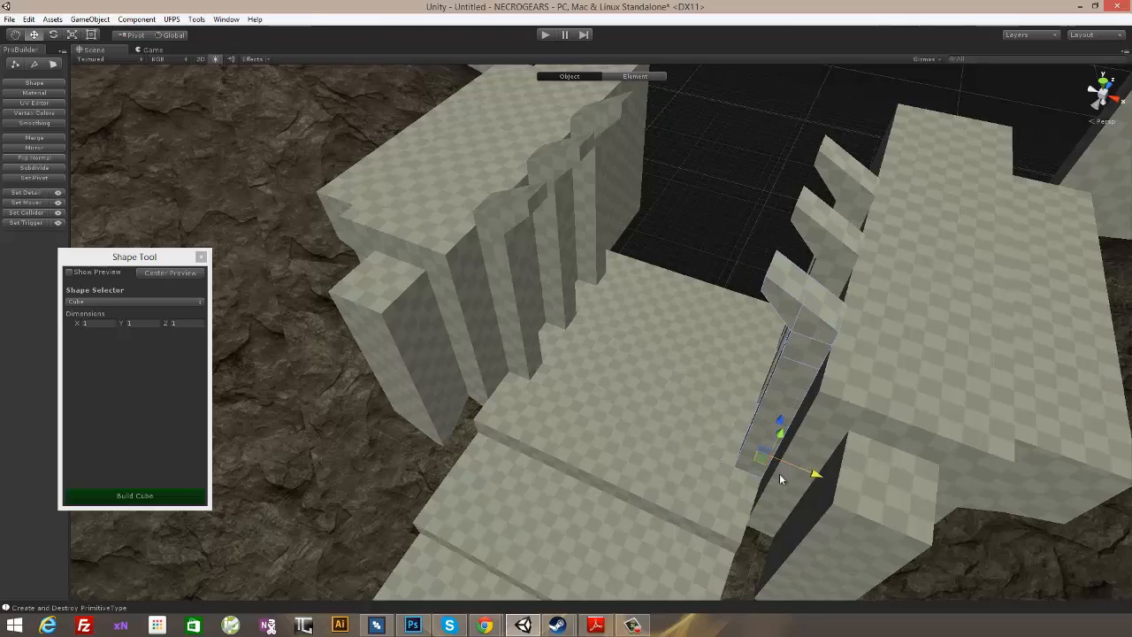
alt+drag(779, 473, 828, 250)
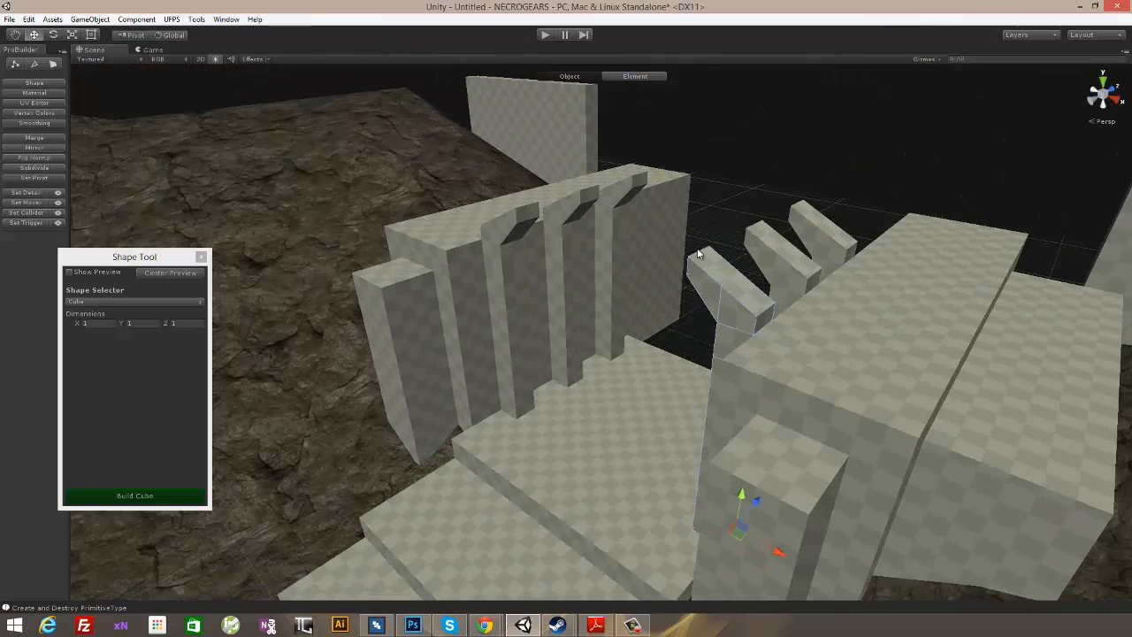
- Copy a right-hand column out beyond the right side wall and rotate it so its bracket faces the arena
alt+drag(745, 151, 851, 276)
scroll(851, 276, down, 6)
alt+drag(721, 282, 698, 277)
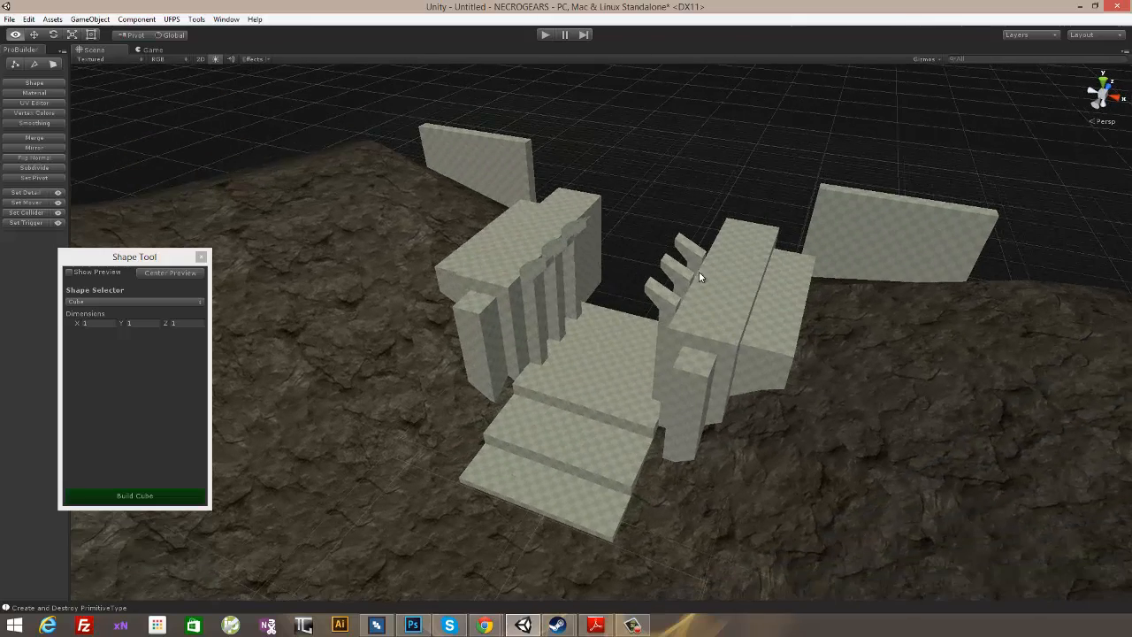
alt+drag(792, 327, 767, 354)
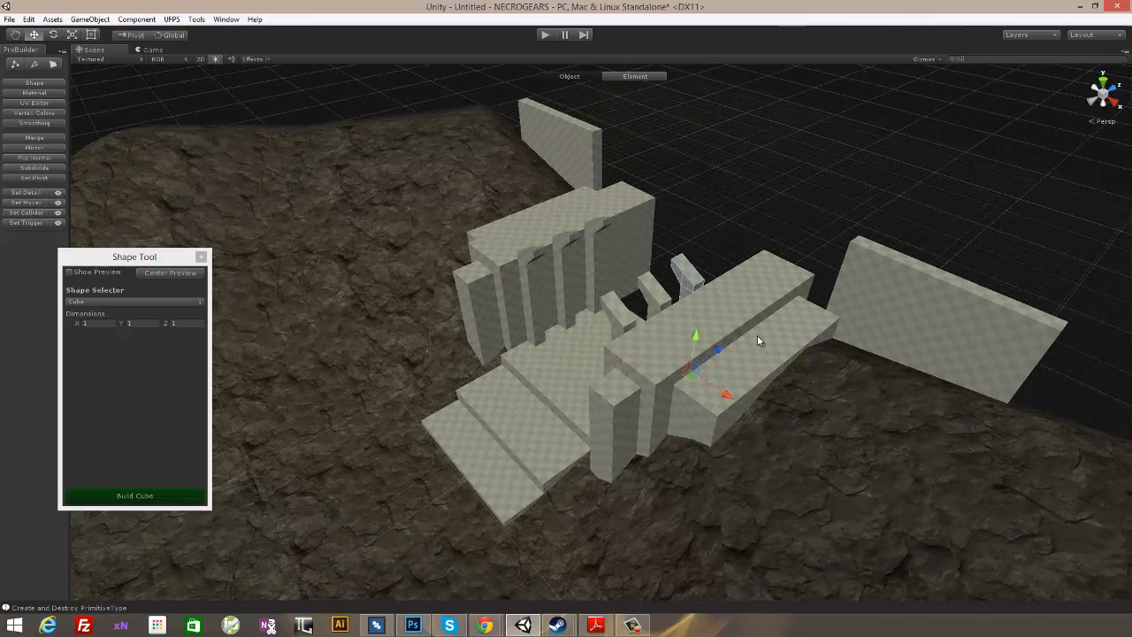
drag(714, 396, 806, 464)
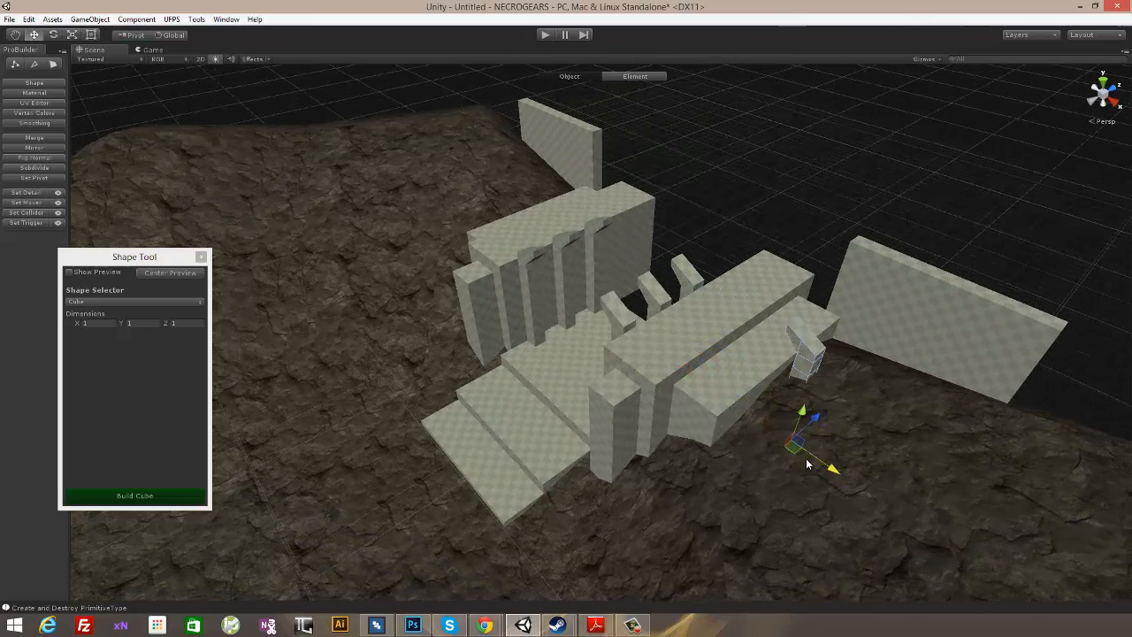
drag(815, 416, 1017, 292)
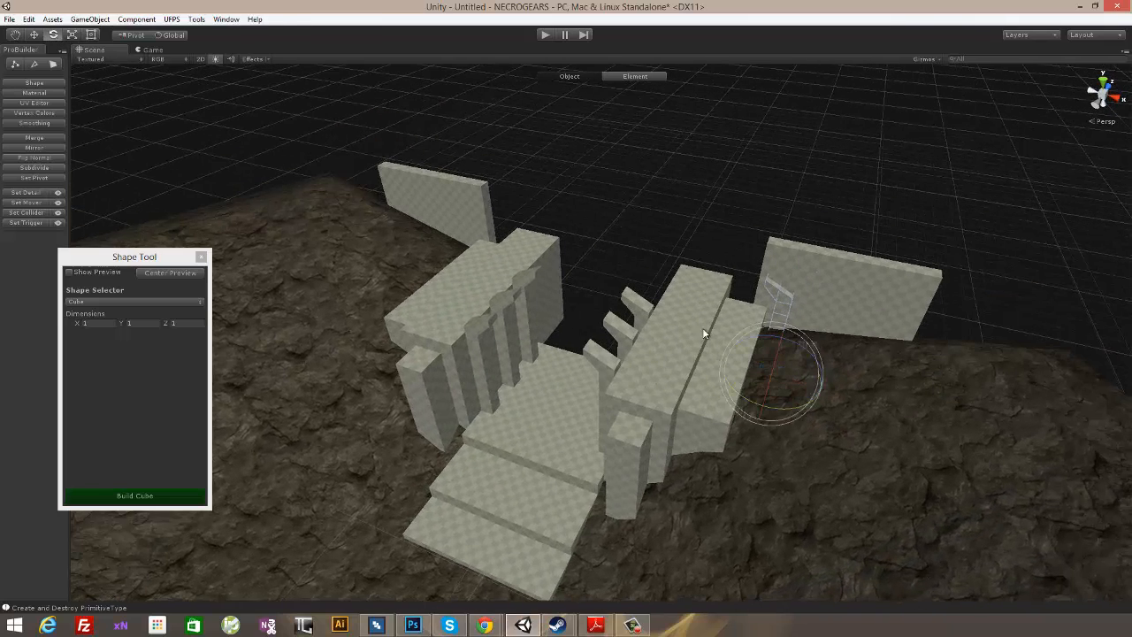
drag(776, 411, 906, 401)
- Move the rotated column against the inner end of the right wing wall
click(37, 41)
alt+drag(722, 283, 650, 290)
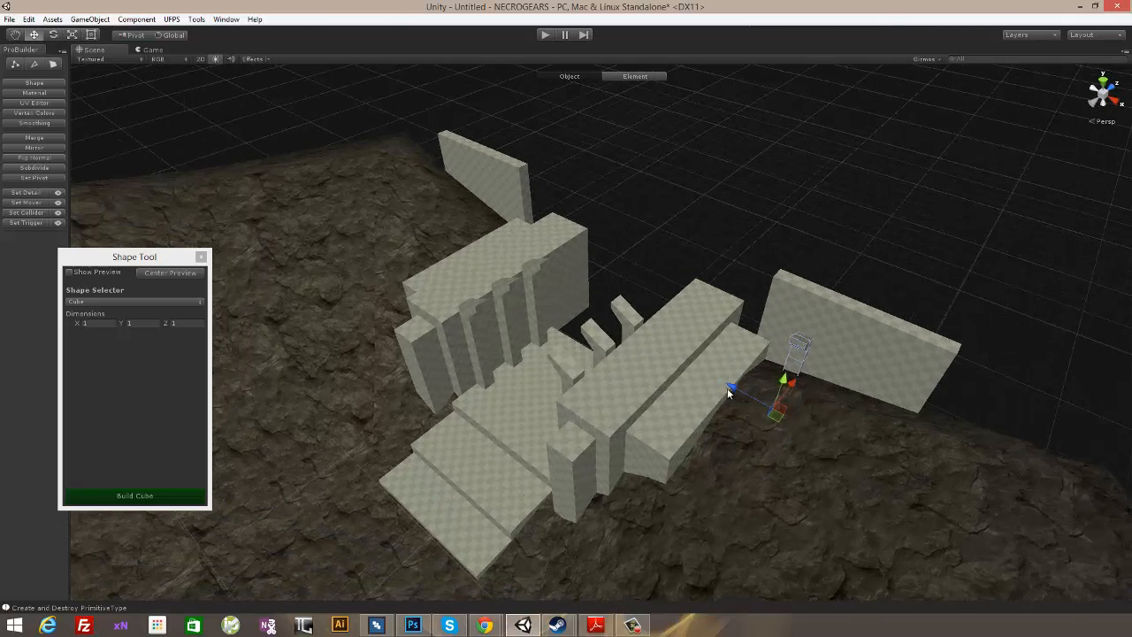
alt+drag(685, 362, 685, 227)
scroll(734, 402, up, 3)
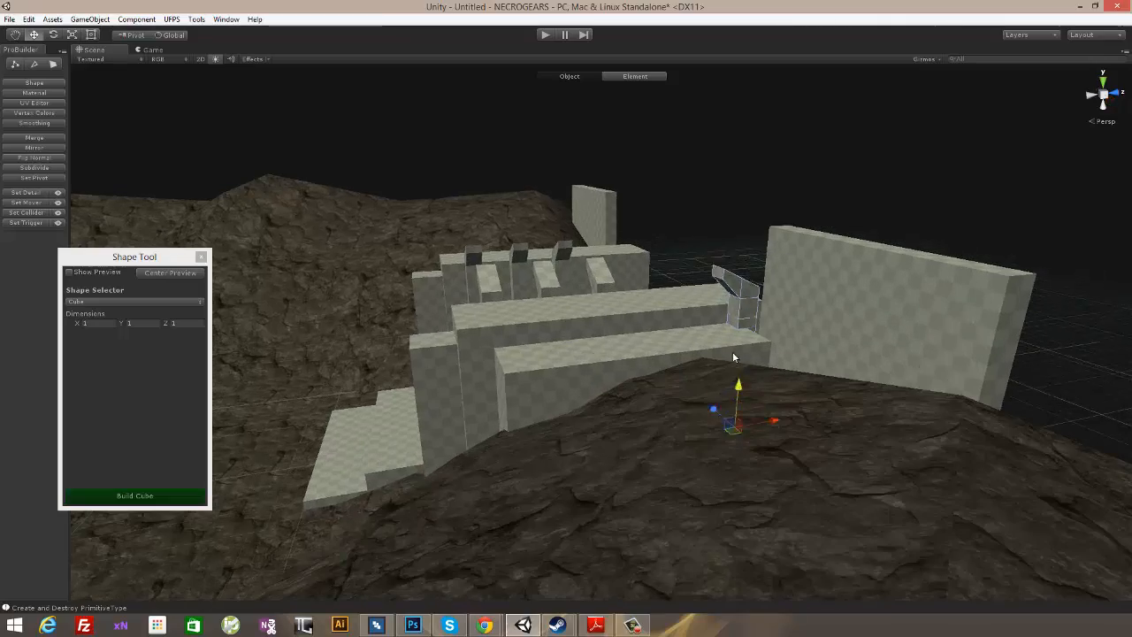
- Raise the rotated column onto the ledge and duplicate it along the right wing wall to make a row of four
alt+drag(538, 331, 370, 437)
alt+drag(596, 447, 688, 428)
alt+drag(624, 501, 802, 458)
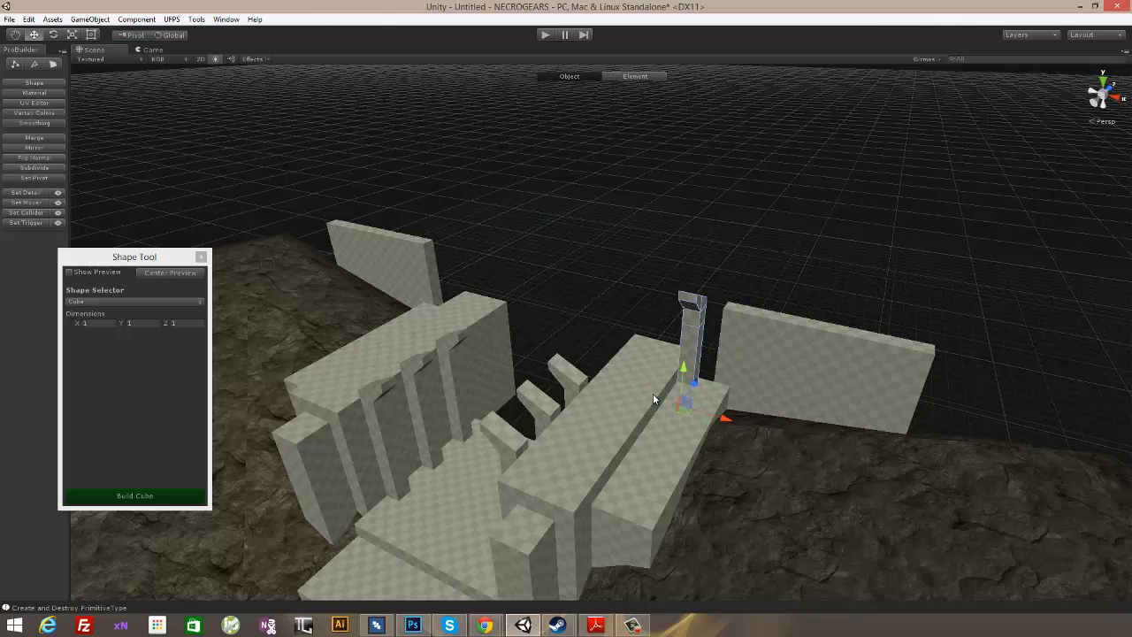
drag(725, 422, 764, 433)
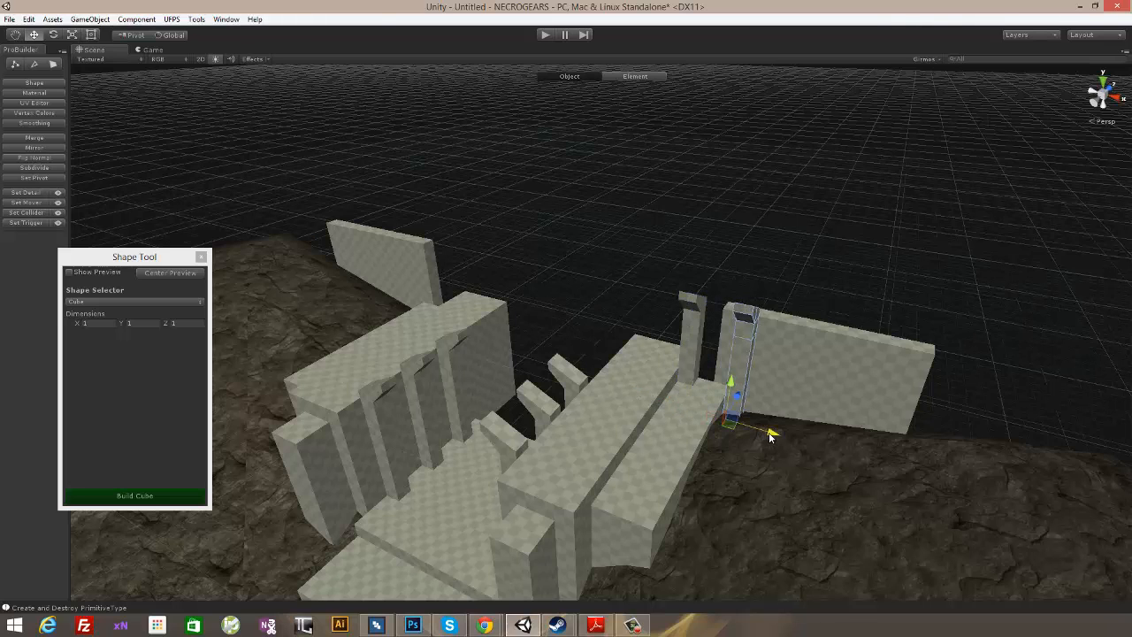
alt+drag(771, 457, 560, 316)
- Extend the inner end faces of the right and left wing walls toward the entrance opening
click(53, 65)
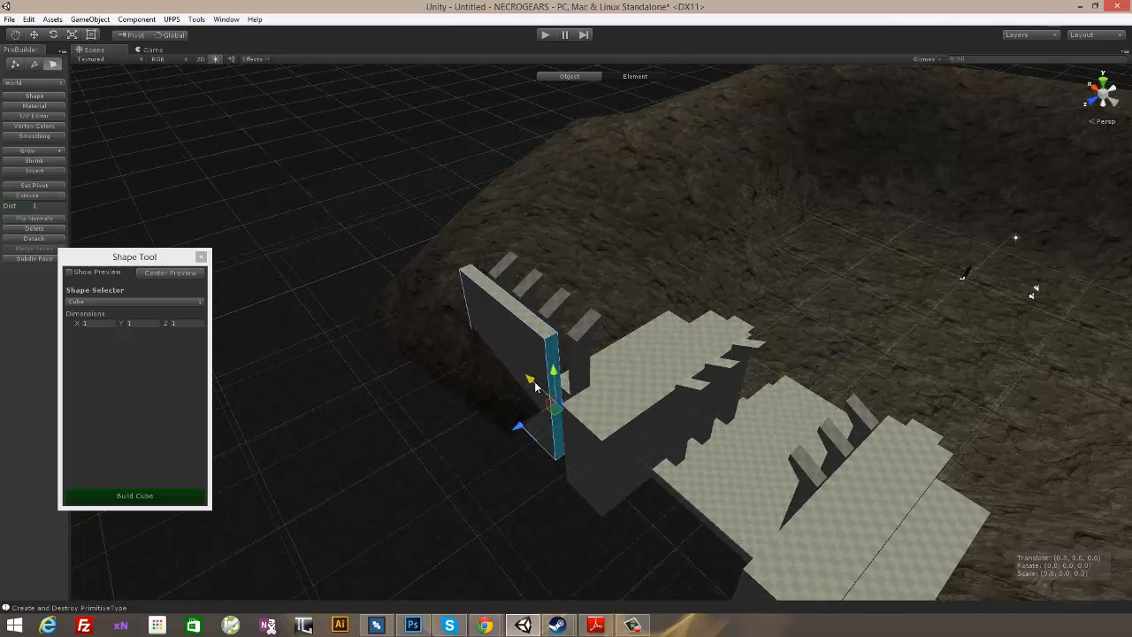
alt+drag(548, 402, 703, 408)
click(780, 370)
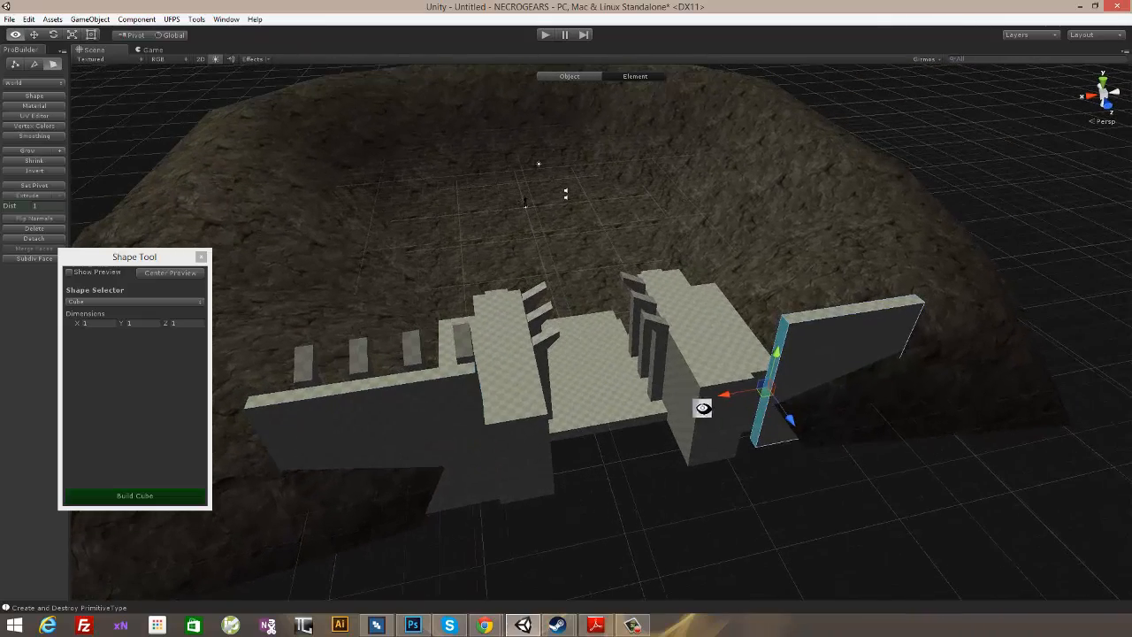
alt+drag(866, 450, 818, 408)
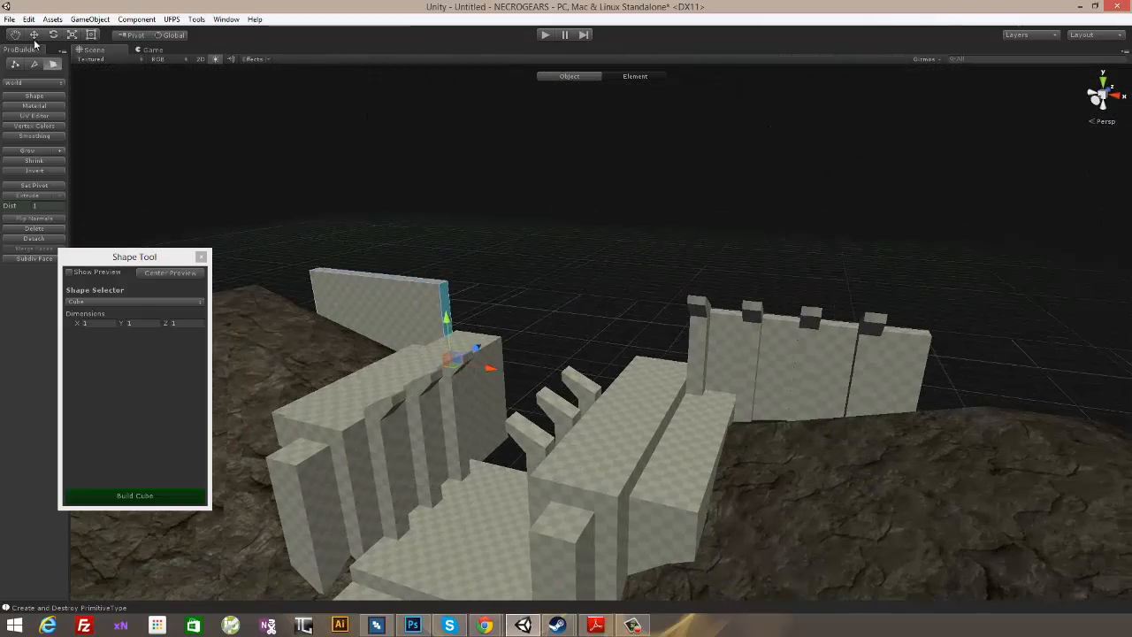
- Duplicate the outermost column on the right wing wall and place the copy at the wall's outer end
click(512, 227)
click(754, 315)
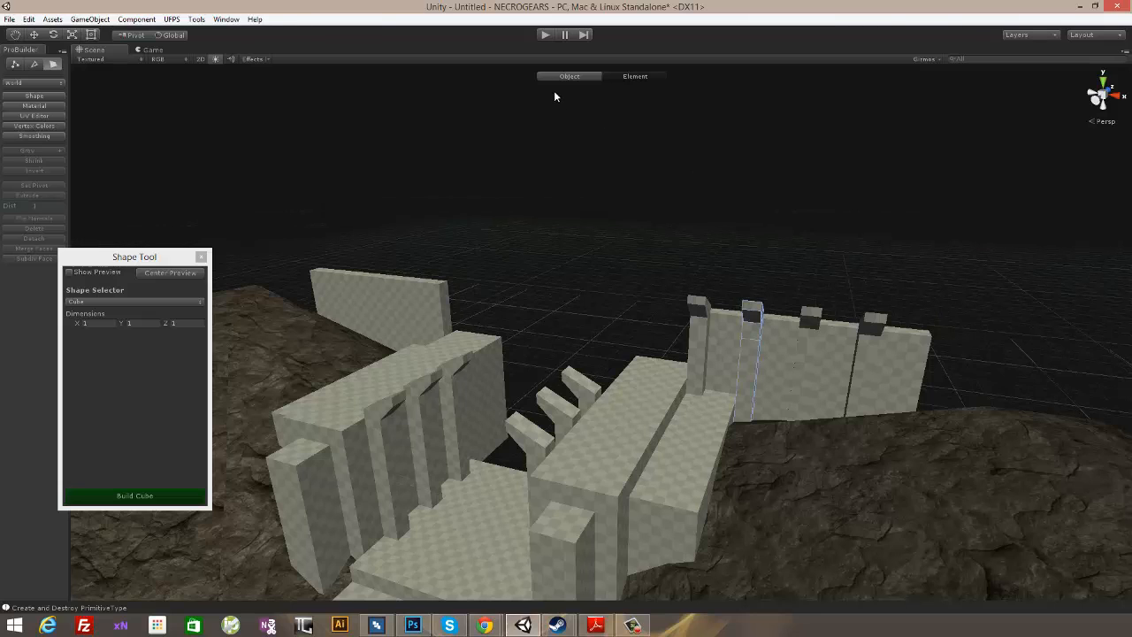
click(590, 78)
click(923, 314)
click(874, 327)
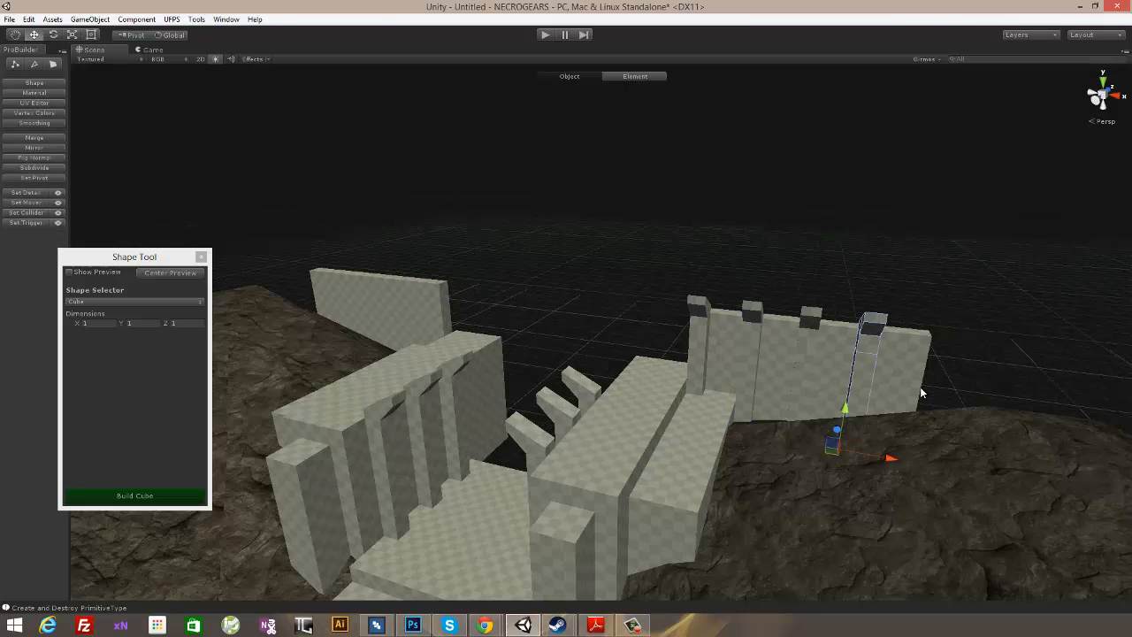
drag(910, 460, 949, 466)
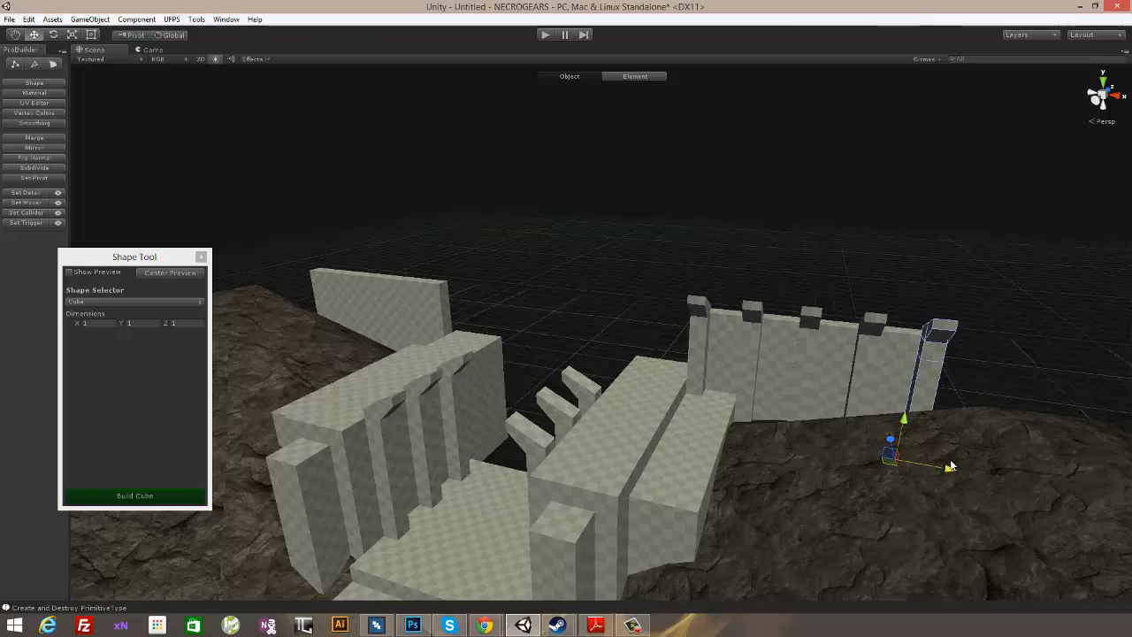
- Adjust the outer end face of the right wing wall beside its last column
alt+drag(985, 343, 760, 351)
click(725, 283)
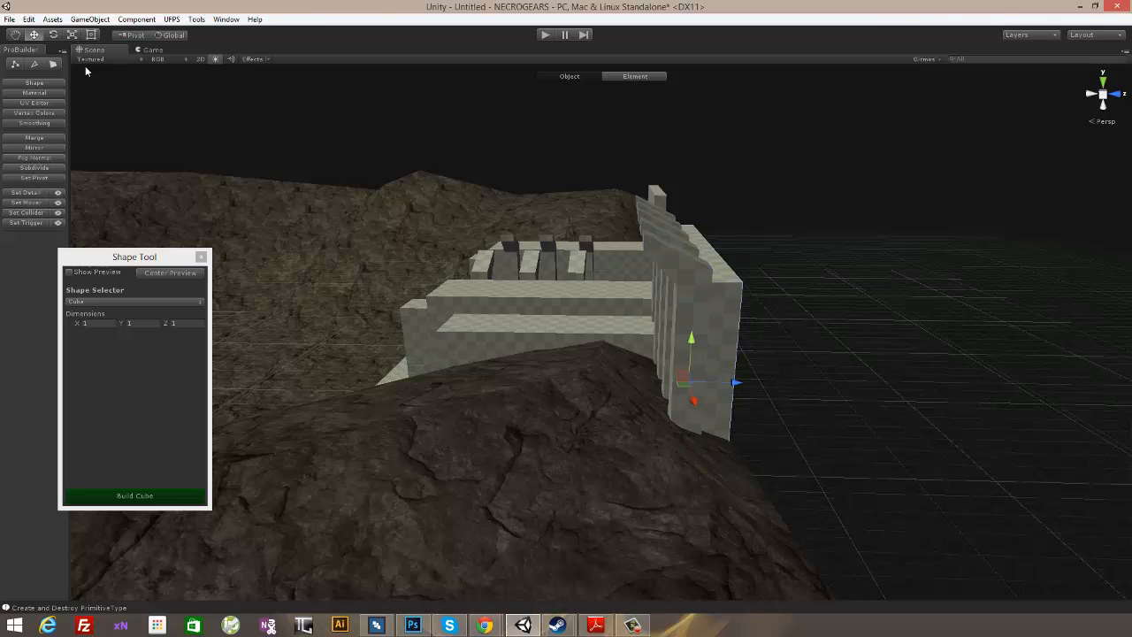
click(55, 65)
click(727, 340)
alt+drag(763, 344, 834, 285)
alt+drag(634, 259, 667, 308)
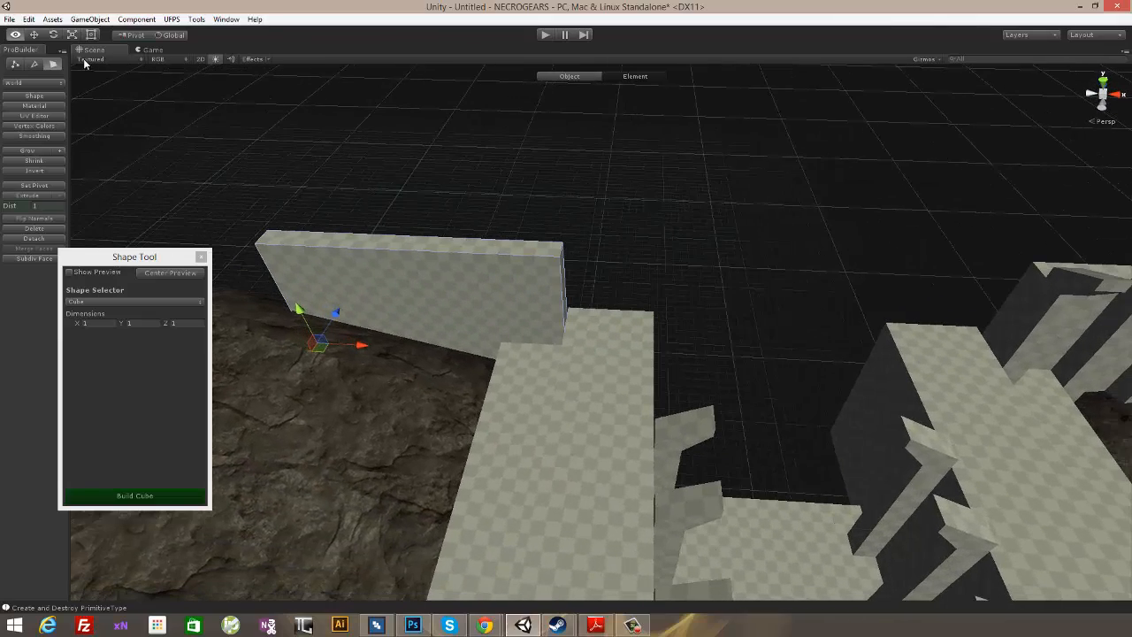
click(617, 103)
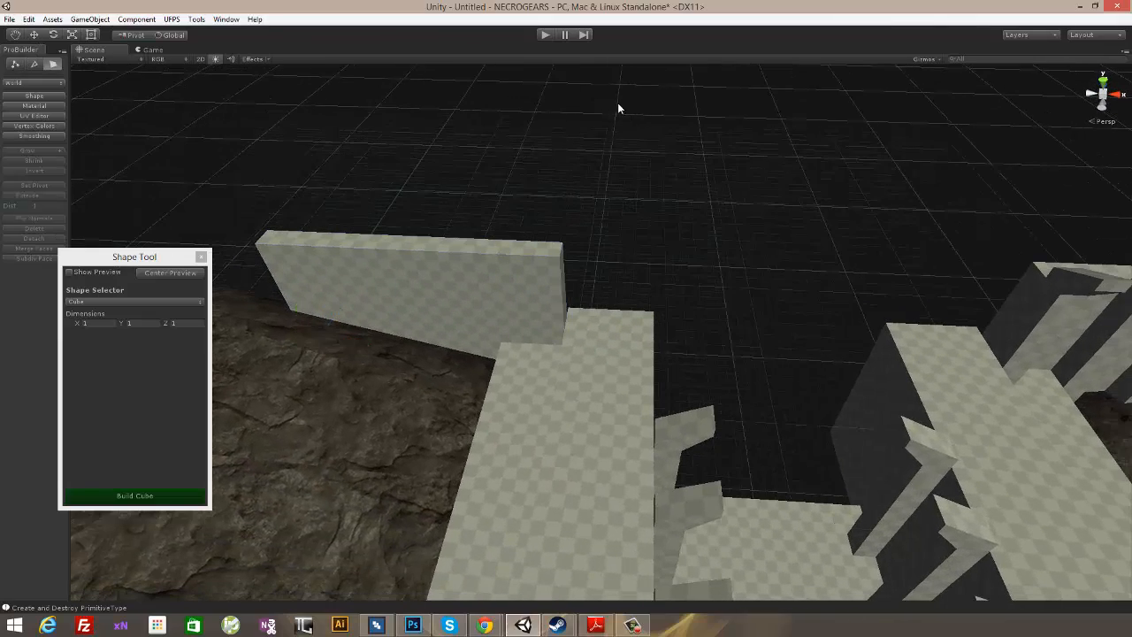
- Duplicate the innermost column of the right wing wall and move the copy to the inner end of the left wing wall
alt+drag(617, 103, 832, 277)
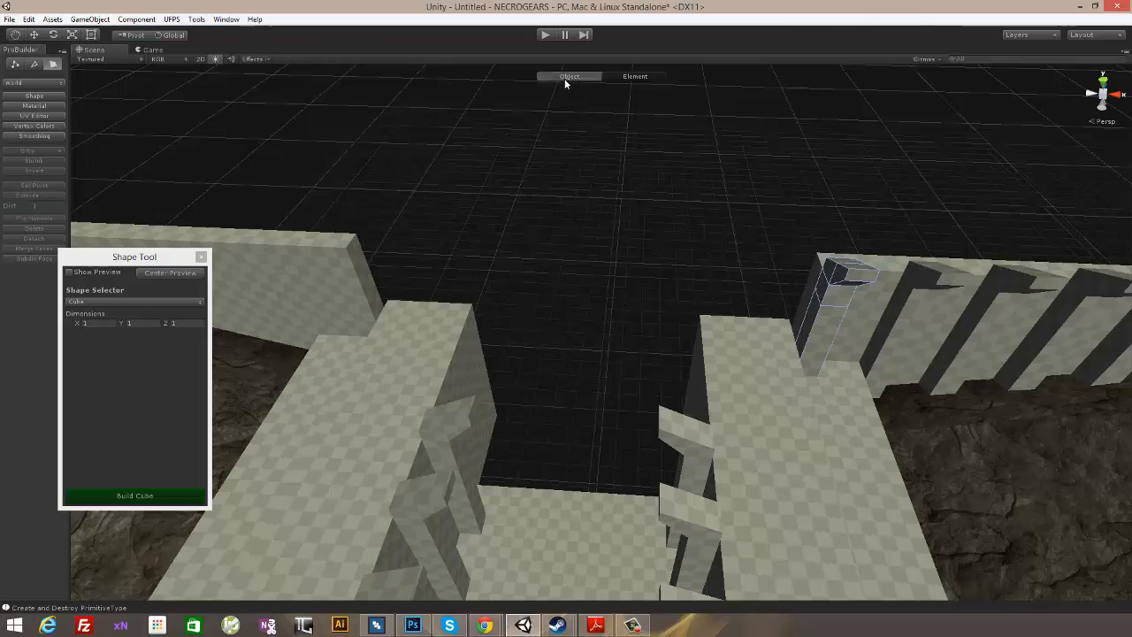
click(564, 79)
alt+drag(757, 218, 827, 384)
click(756, 179)
scroll(753, 270, down, 4)
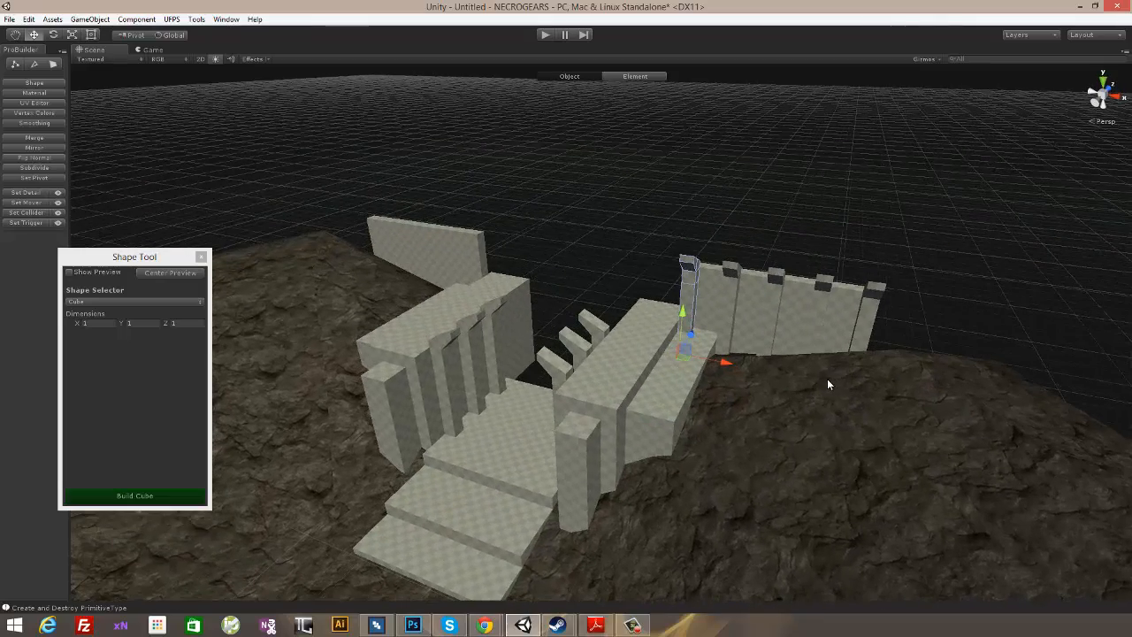
drag(727, 365, 485, 325)
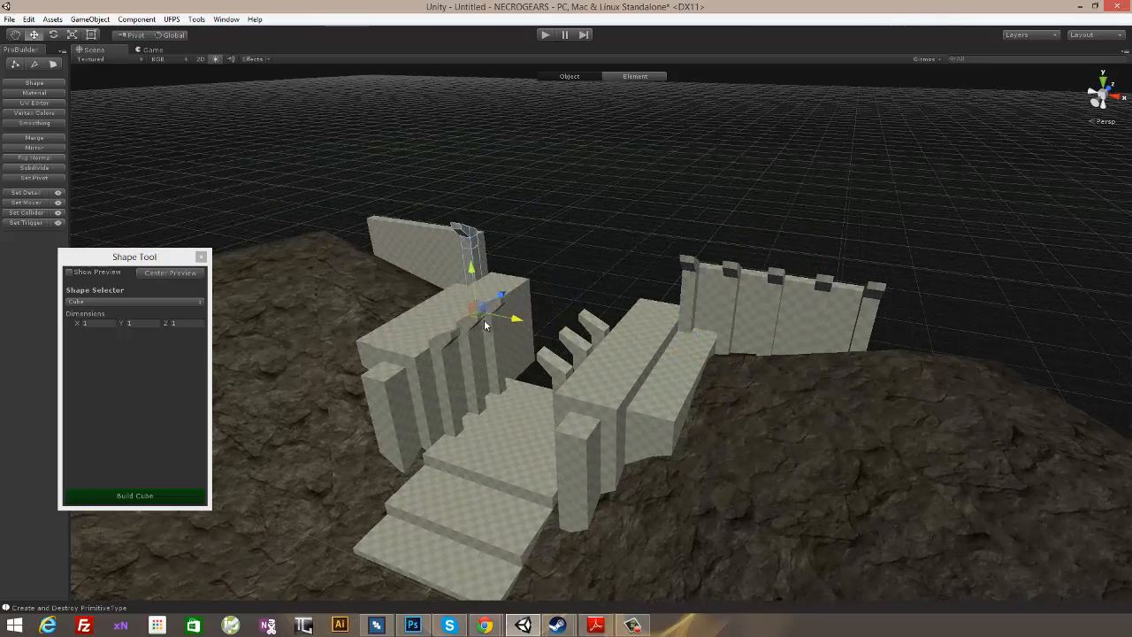
- Add four more evenly spaced copies of the column along the left wing wall out to its outer end
alt+drag(550, 224, 669, 280)
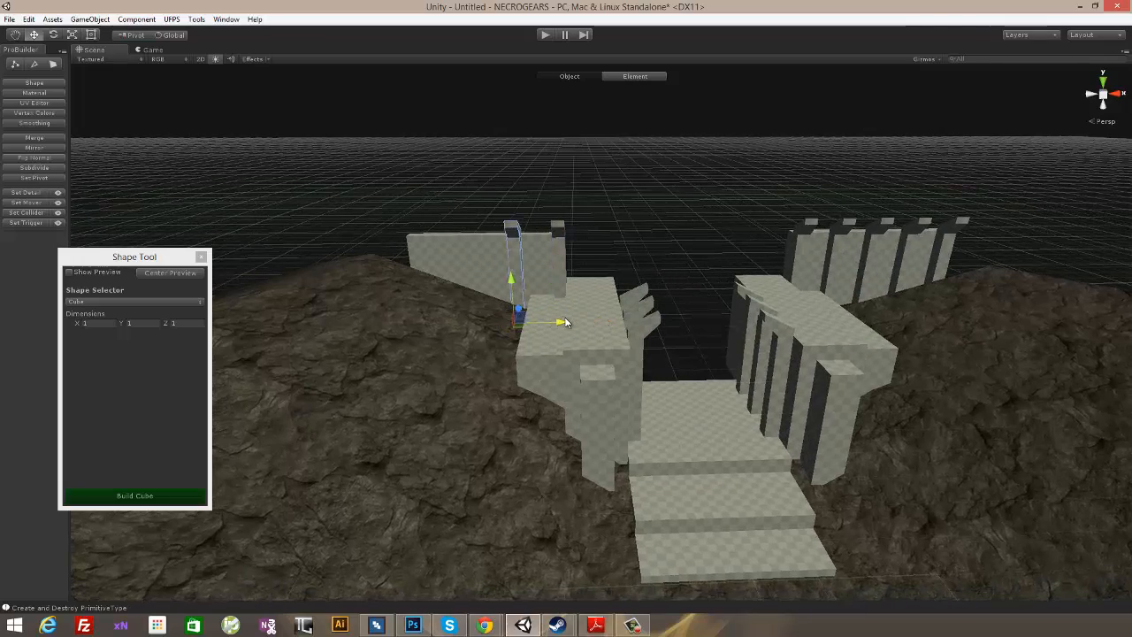
alt+drag(591, 306, 659, 265)
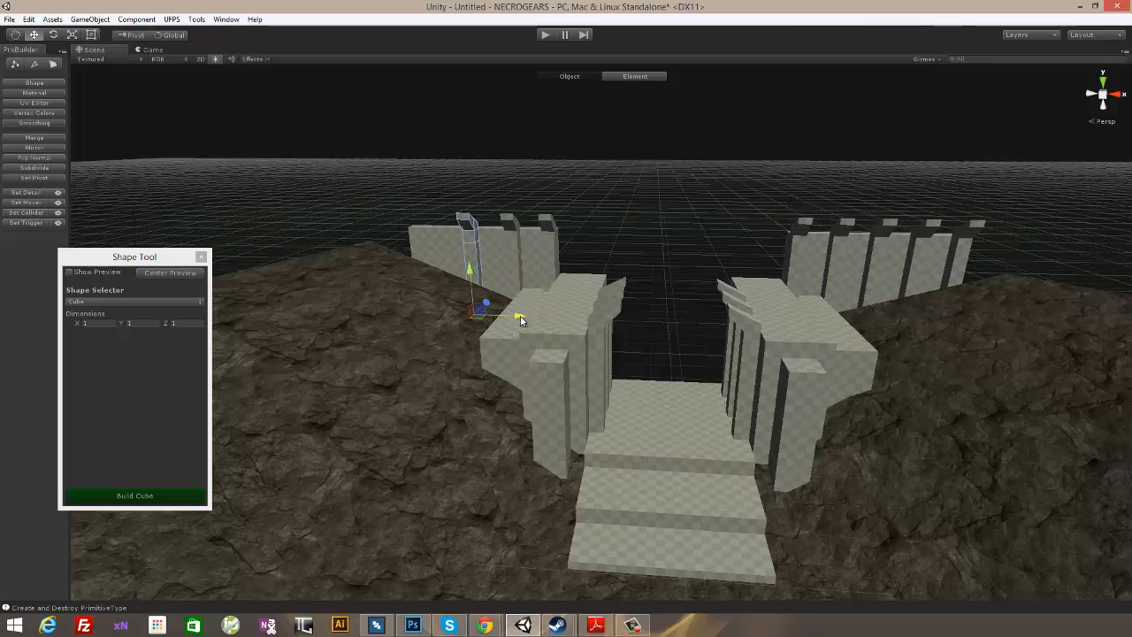
alt+drag(557, 232, 718, 288)
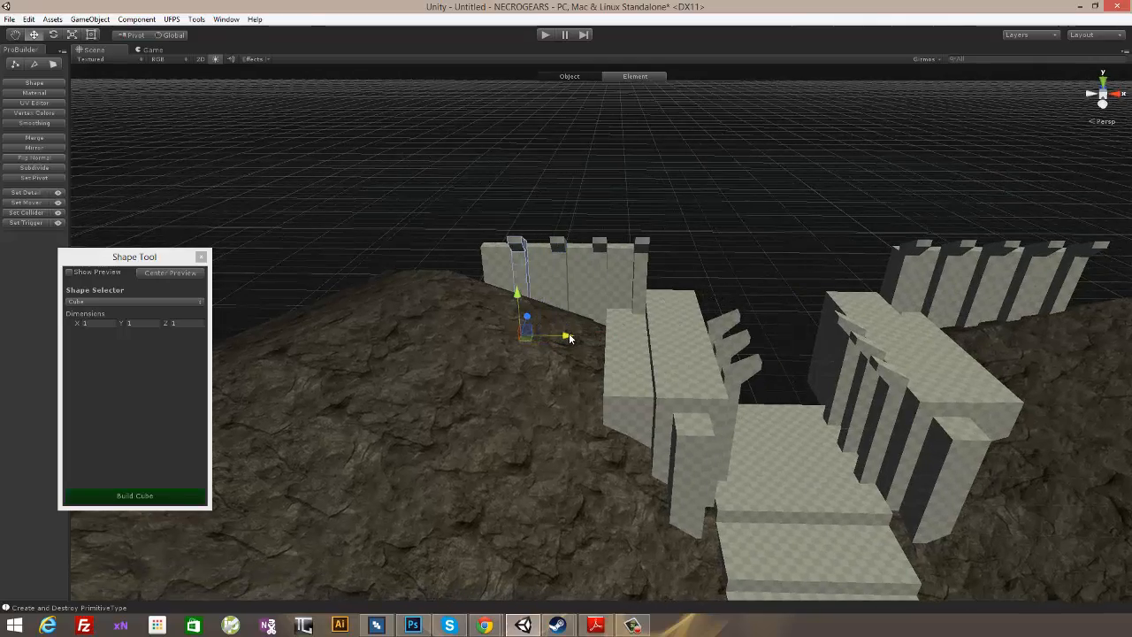
mouse_move(649, 297)
alt+mouse_down()
mouse_move(657, 283)
mouse_move(633, 270)
mouse_move(705, 280)
mouse_move(638, 288)
alt+mouse_up()
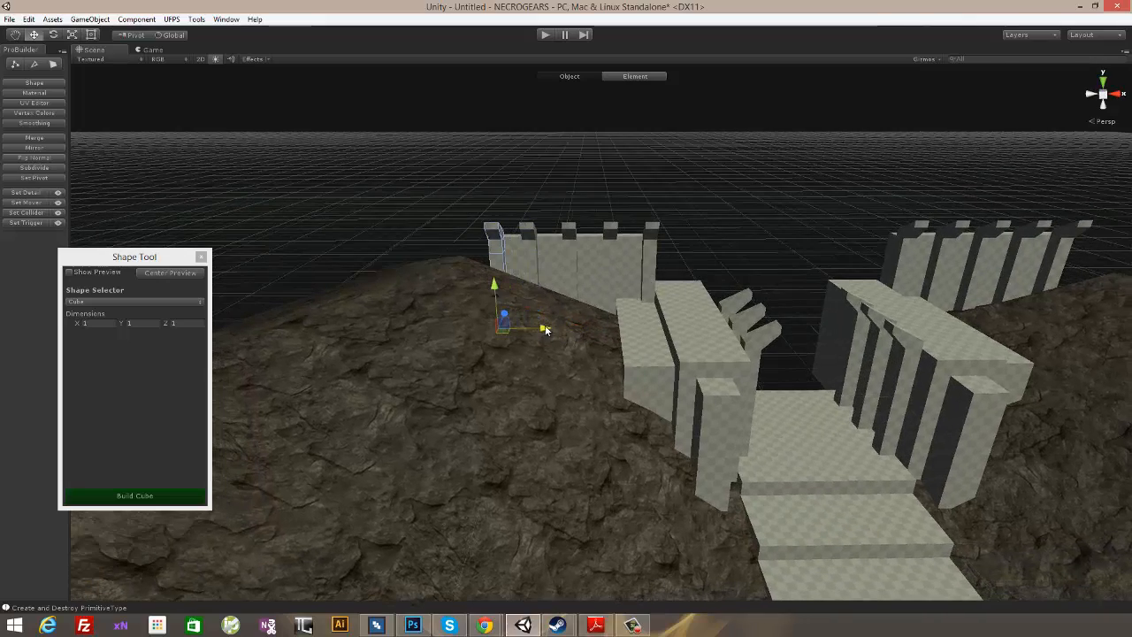
alt+drag(542, 329, 685, 421)
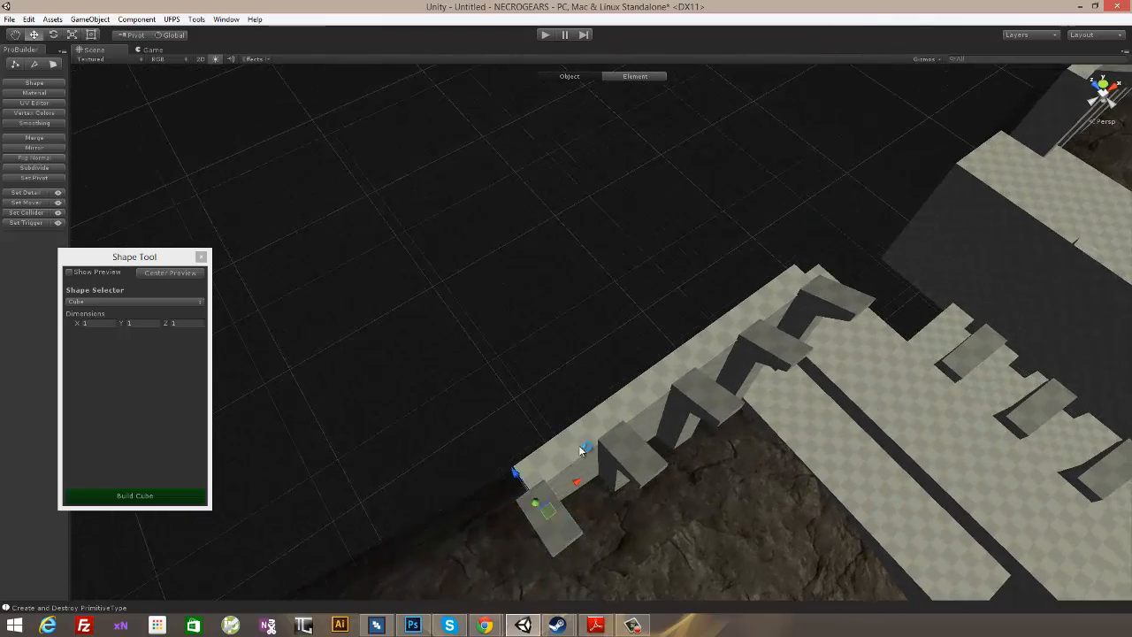
- Inspect the left wing wall's outer end and both column-lined wing walls around the stair entrance
alt+drag(580, 451, 801, 385)
click(51, 66)
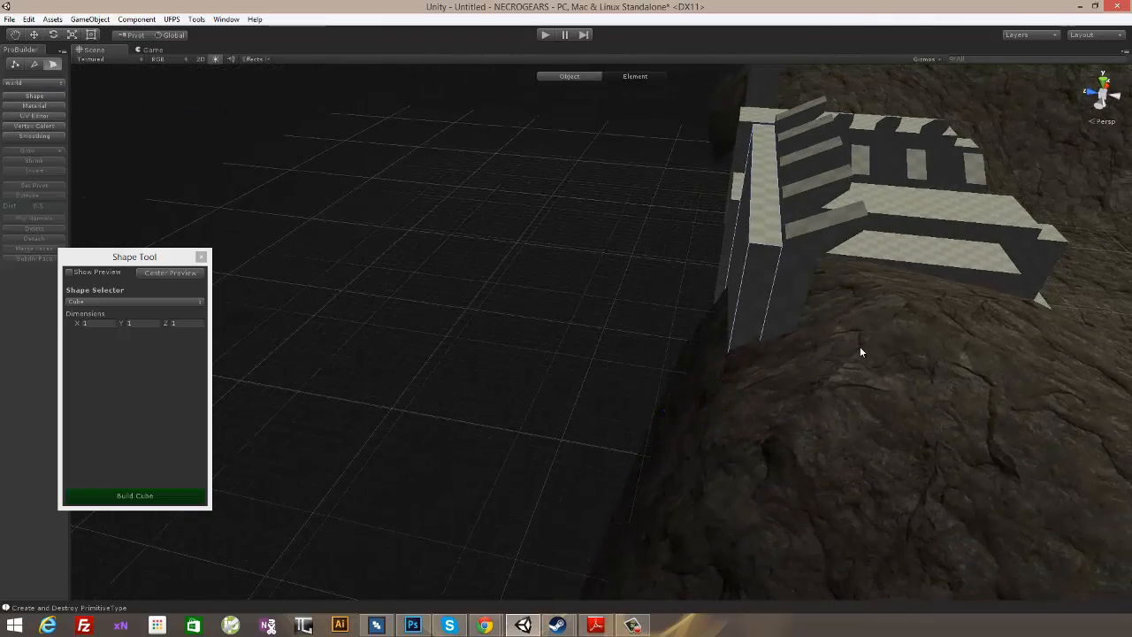
alt+drag(912, 275, 568, 415)
click(702, 319)
alt+drag(648, 410, 745, 321)
scroll(802, 309, down, 5)
click(812, 330)
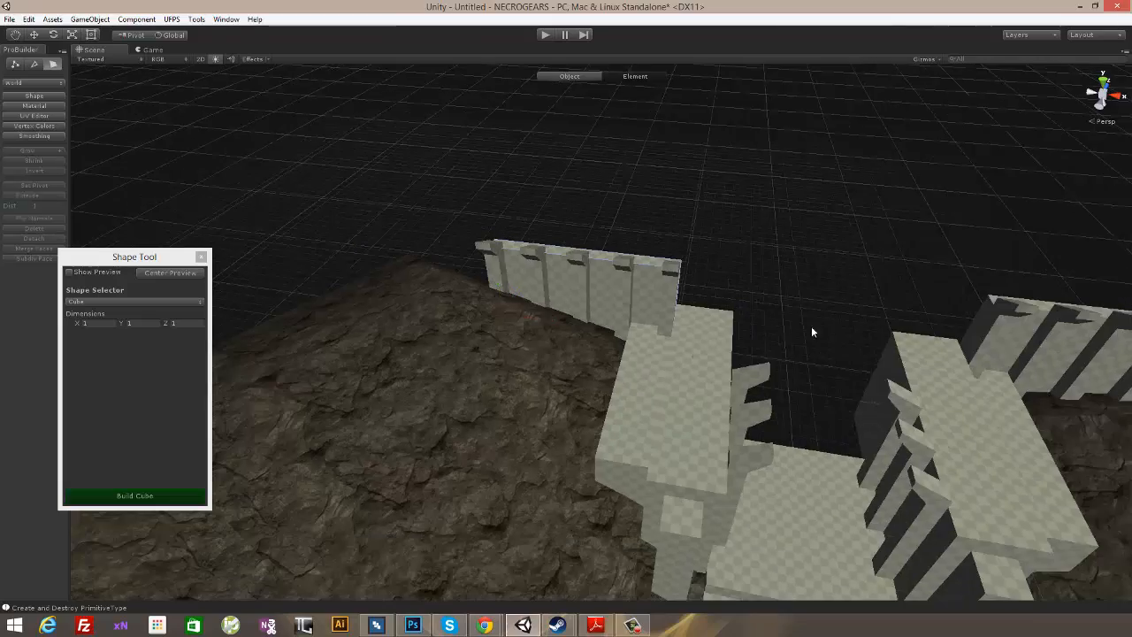
alt+drag(812, 332, 718, 136)
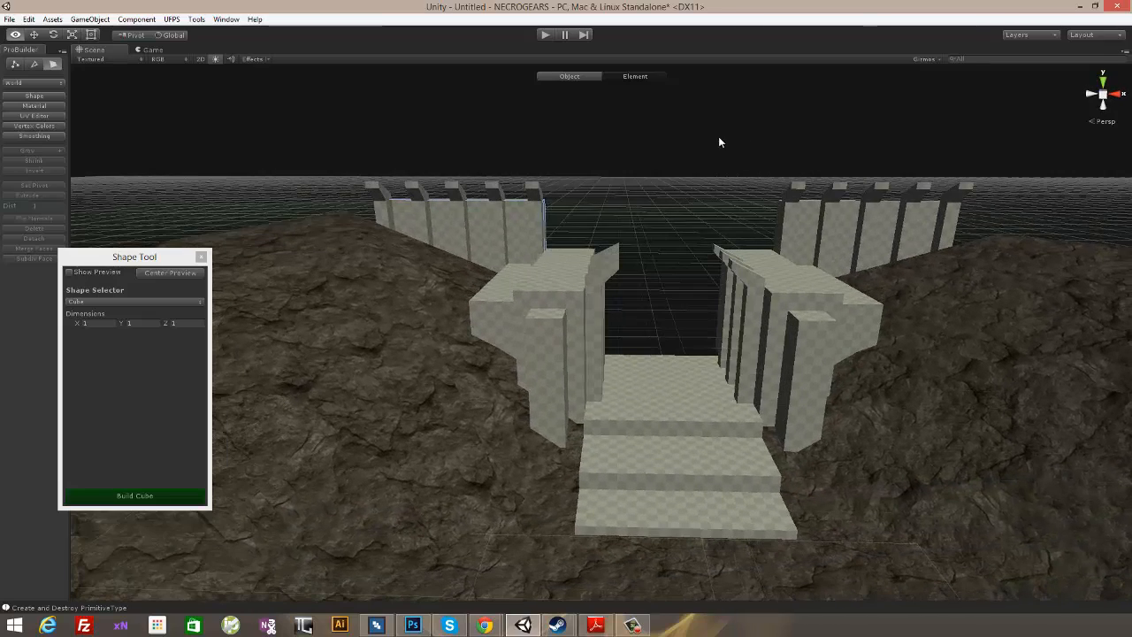
- Add a point light and place it just above the landing floor between two columns on the entrance's left side
click(601, 206)
click(88, 19)
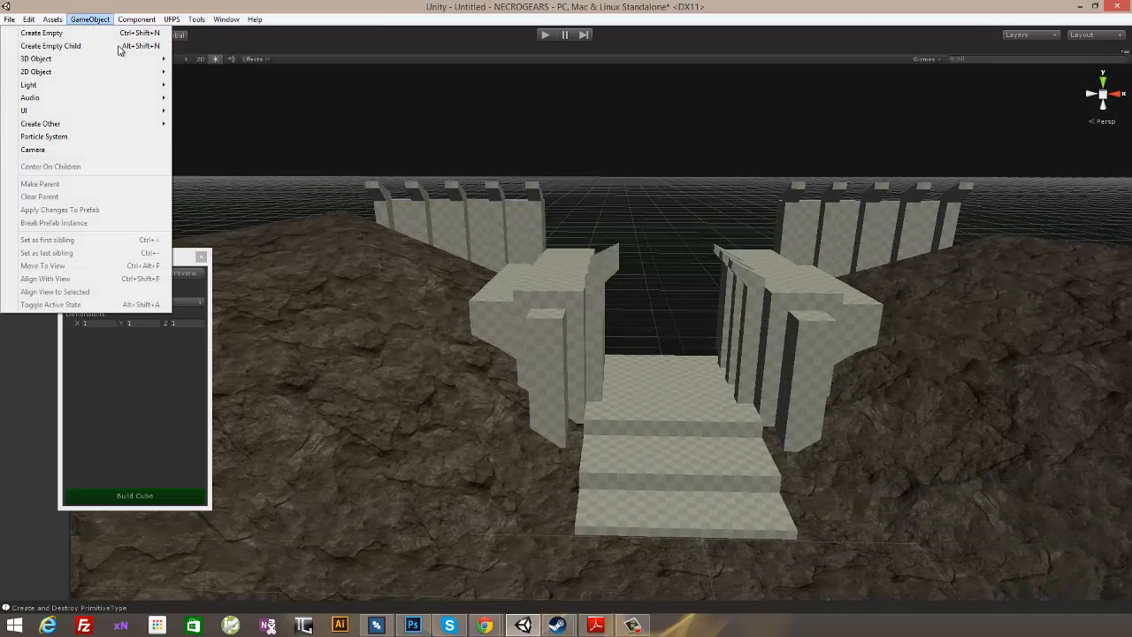
mouse_move(126, 86)
click(192, 89)
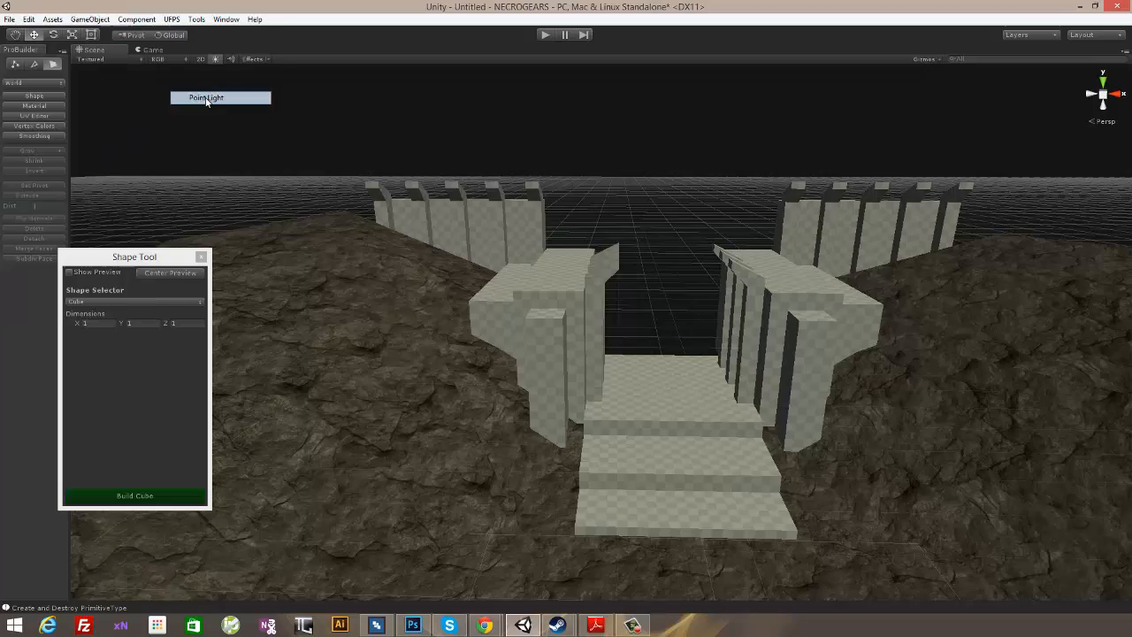
alt+drag(723, 268, 550, 430)
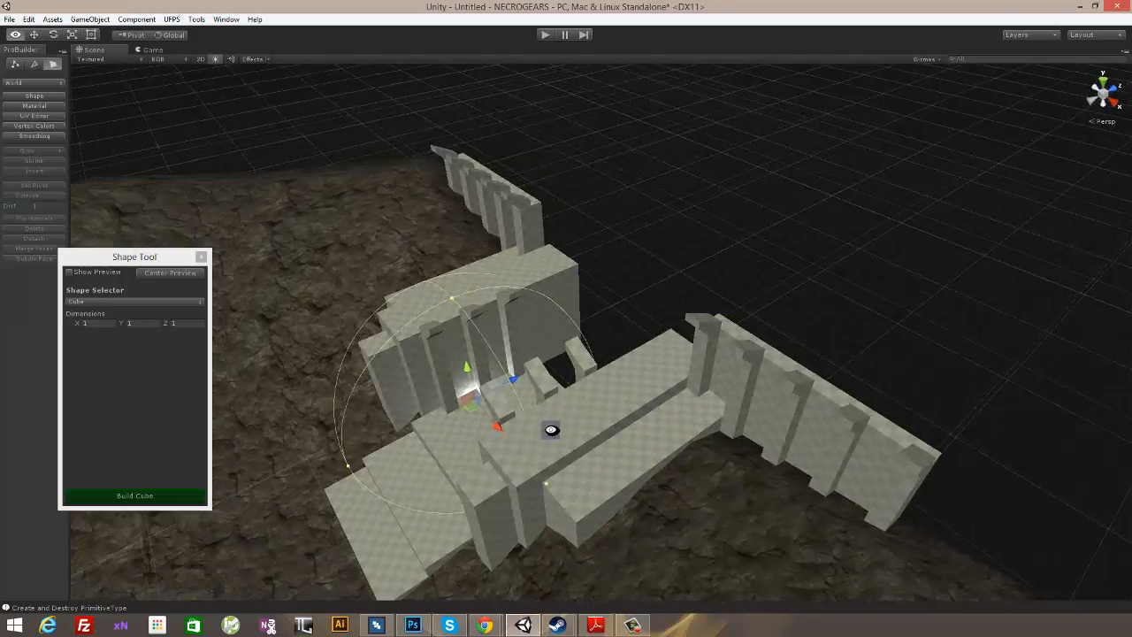
middle_drag(551, 430, 623, 364)
scroll(569, 379, up, 10)
drag(551, 397, 554, 400)
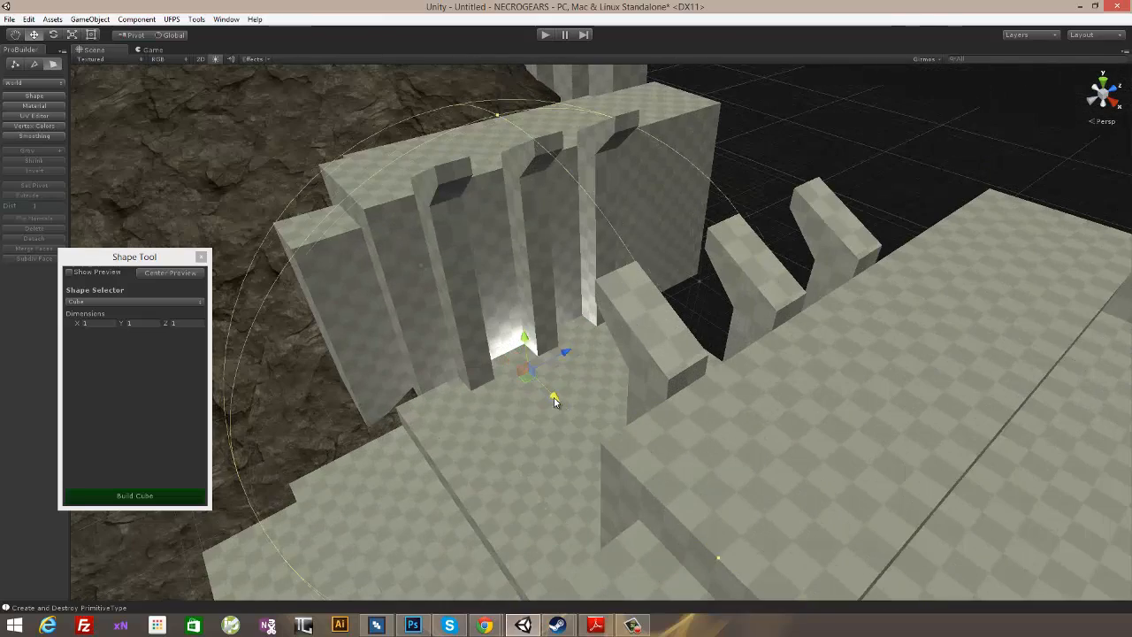
drag(528, 343, 520, 315)
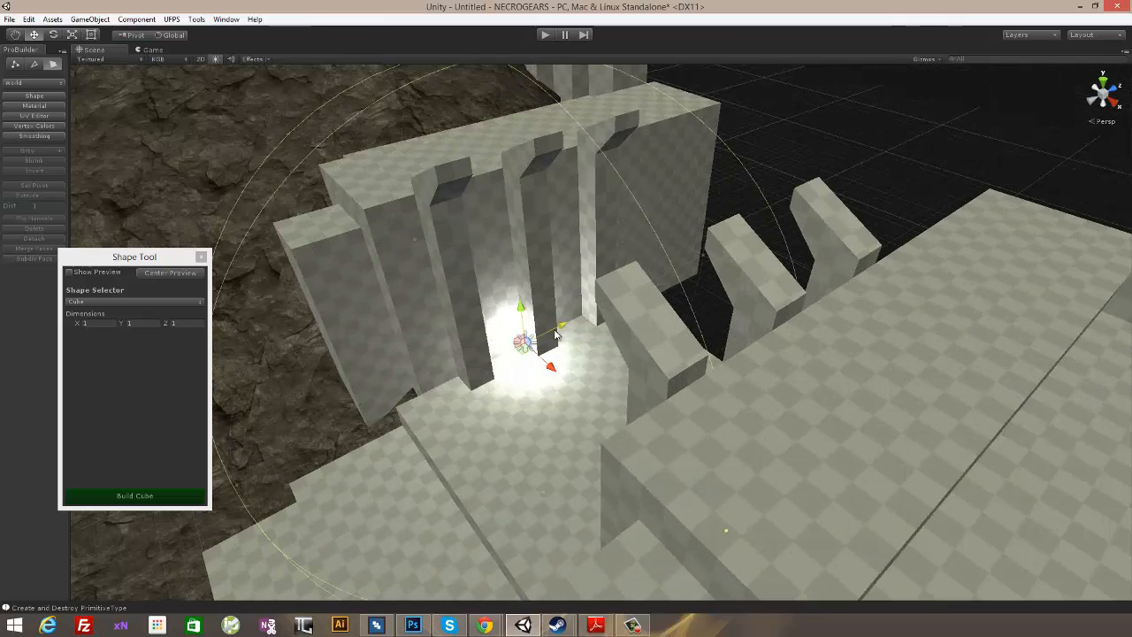
- Set the point light's color to a yellow-green with H 76, S 255, V 255 and A 255
alt+drag(614, 327, 674, 279)
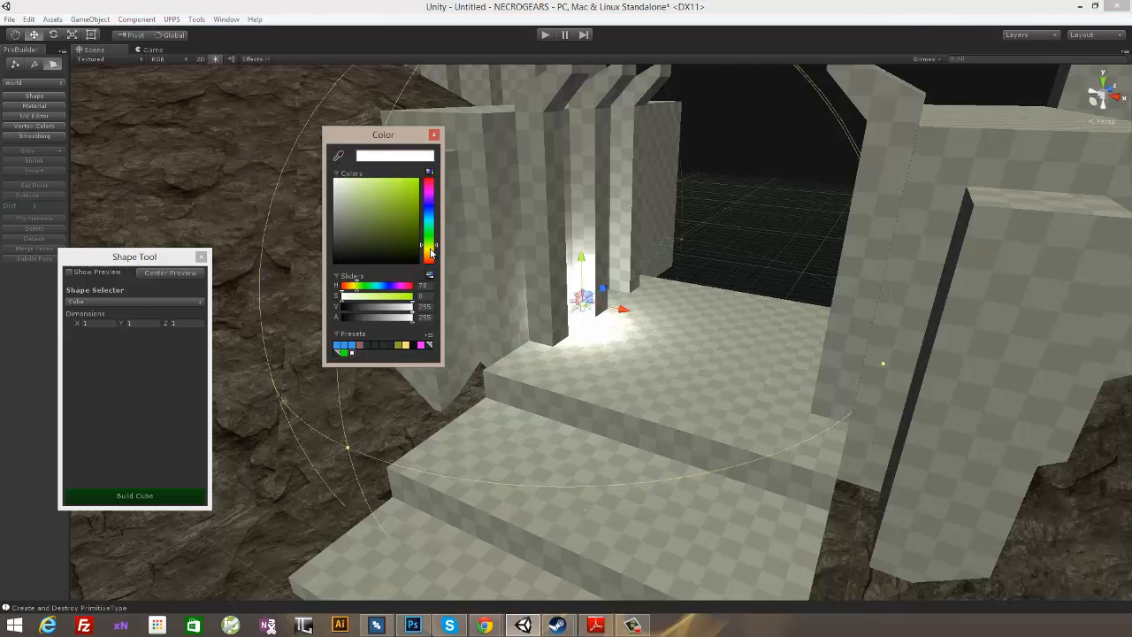
click(433, 135)
alt+drag(684, 276, 594, 262)
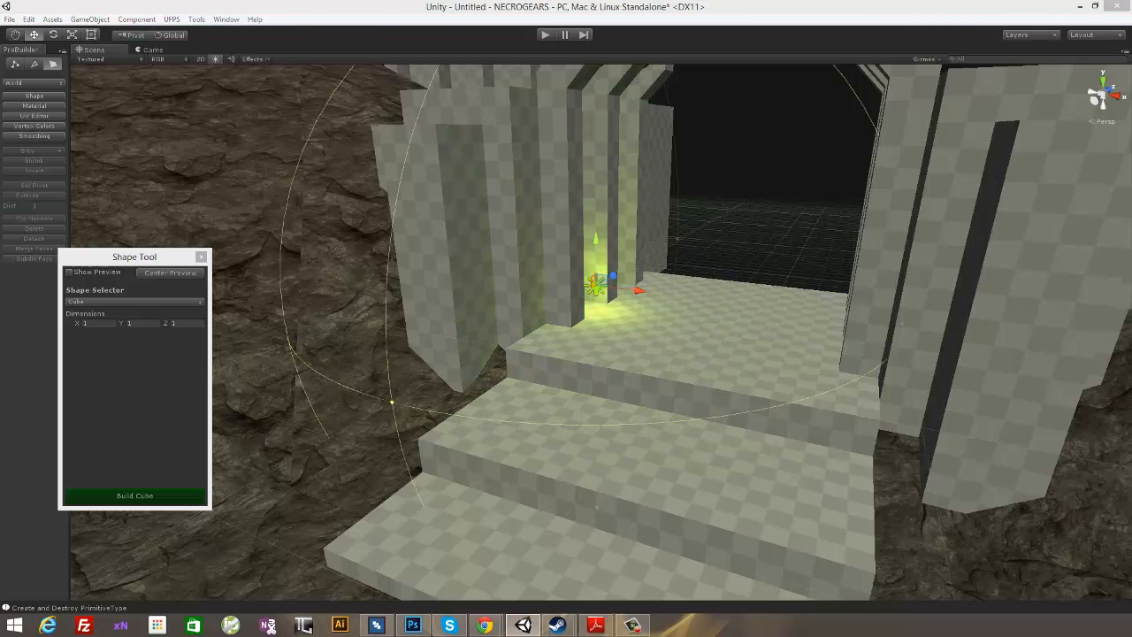
- Duplicate the yellow-green light twice and place the copies beside the other columns along the entrance's left side
mouse_move(798, 174)
alt+mouse_down()
mouse_move(669, 255)
mouse_move(698, 313)
mouse_move(711, 241)
mouse_move(787, 184)
alt+mouse_up()
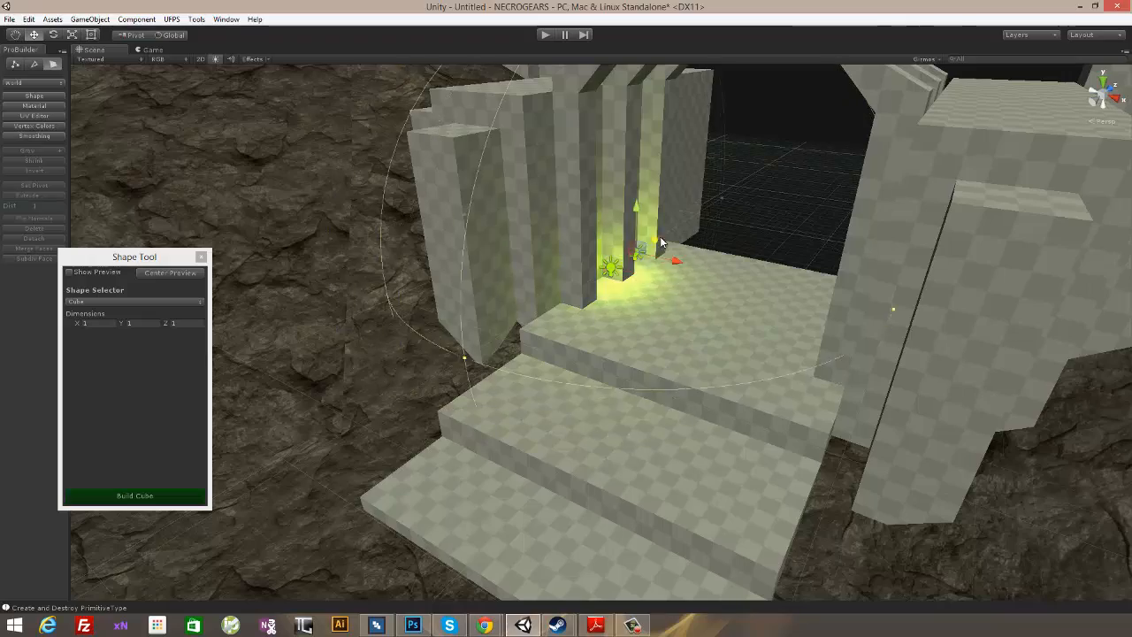
alt+drag(813, 208, 791, 197)
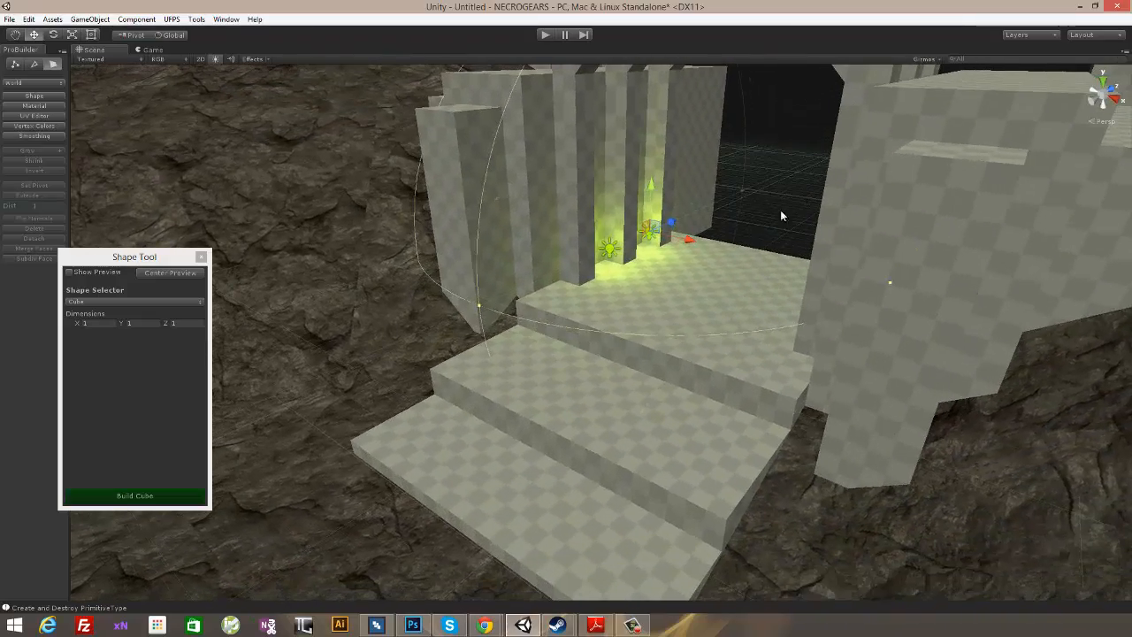
drag(670, 222, 603, 260)
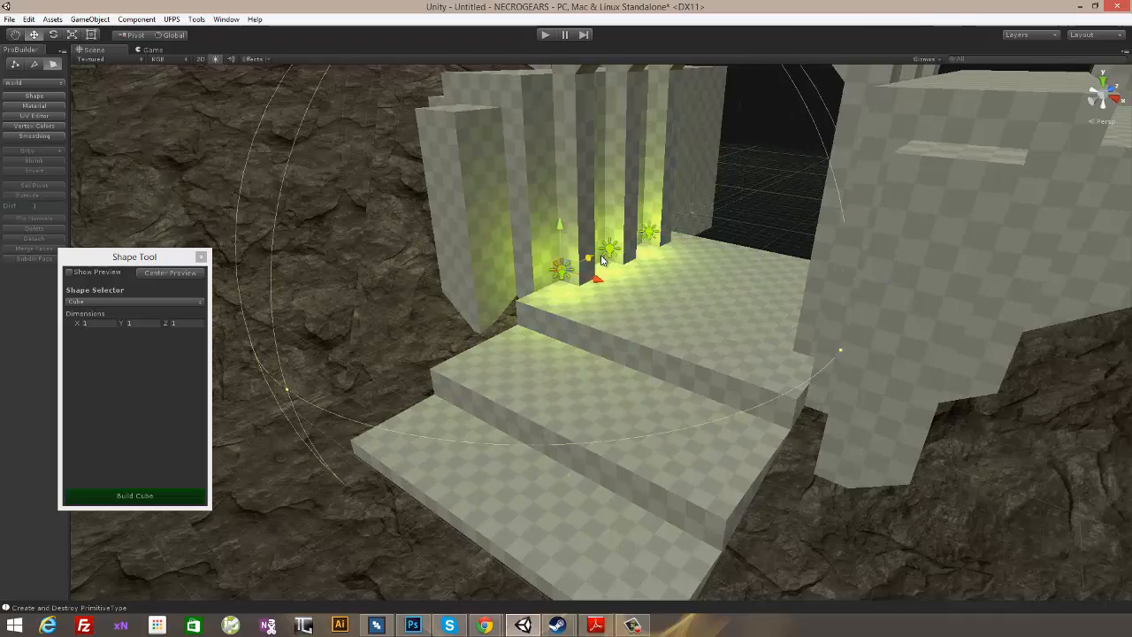
- Place three more copies of the light beside the columns on the entrance's right side, mirroring the left row
alt+drag(778, 234, 831, 230)
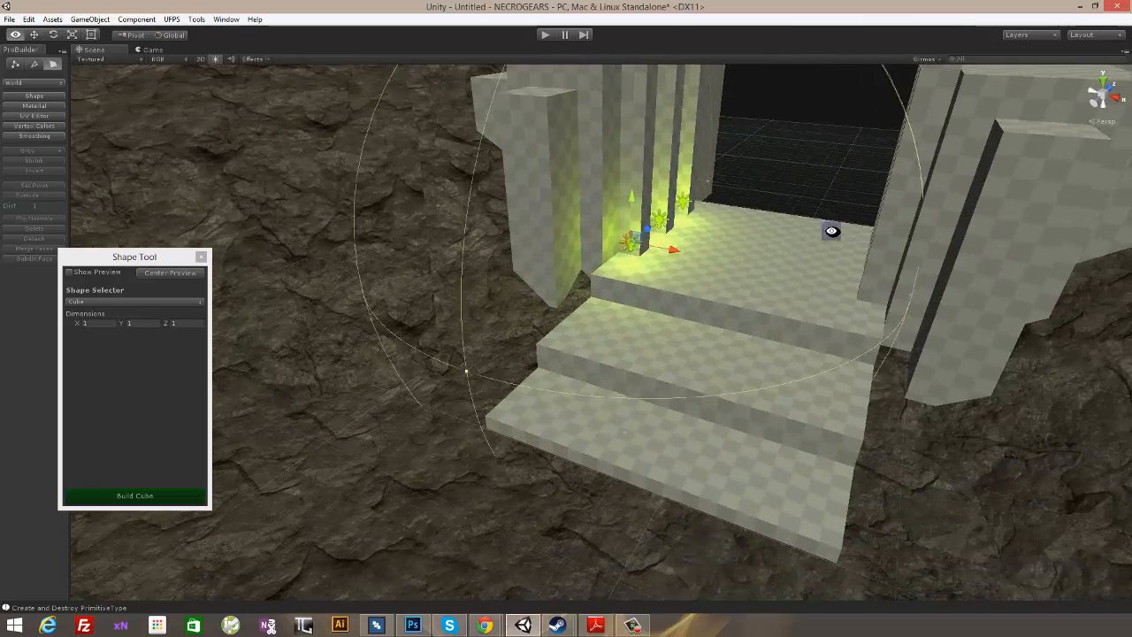
alt+drag(811, 148, 834, 270)
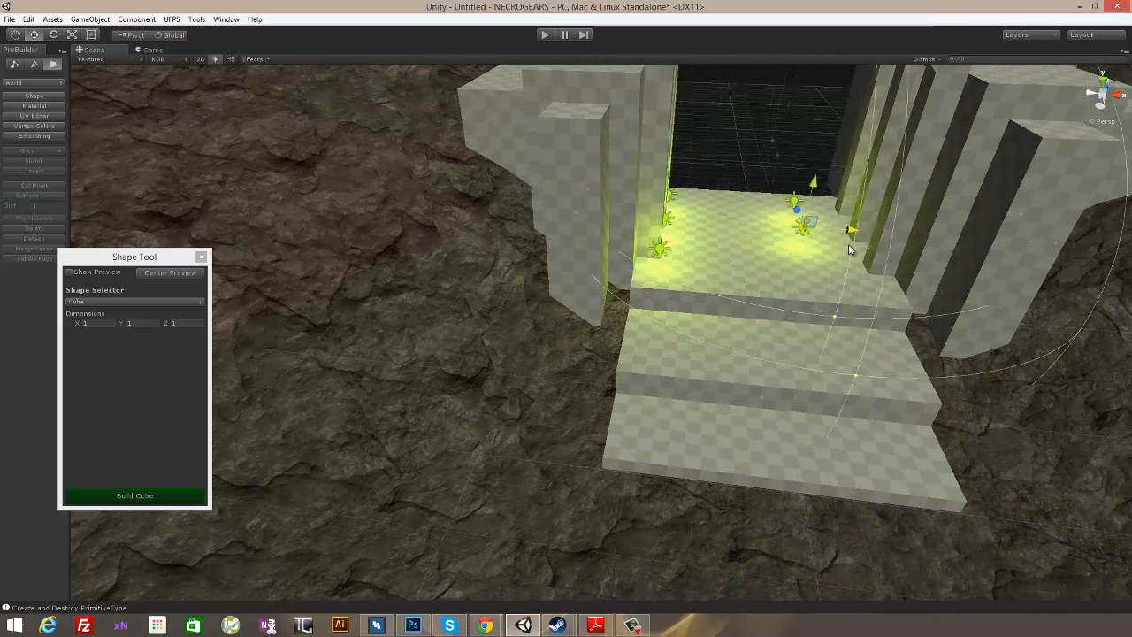
alt+drag(955, 177, 858, 230)
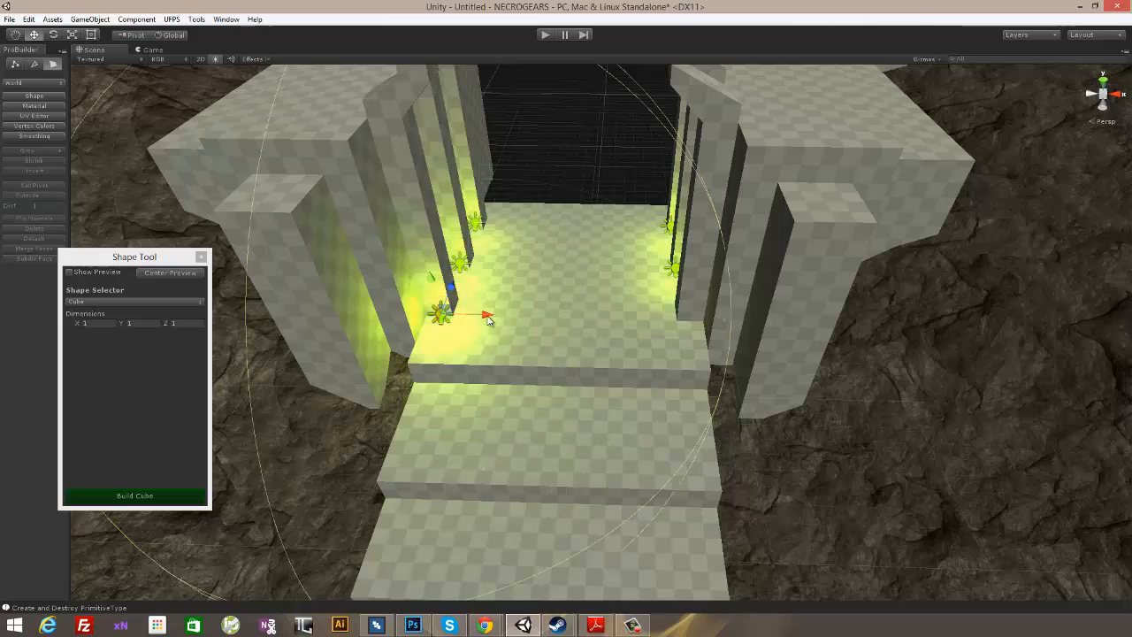
drag(487, 318, 676, 343)
alt+drag(776, 260, 763, 202)
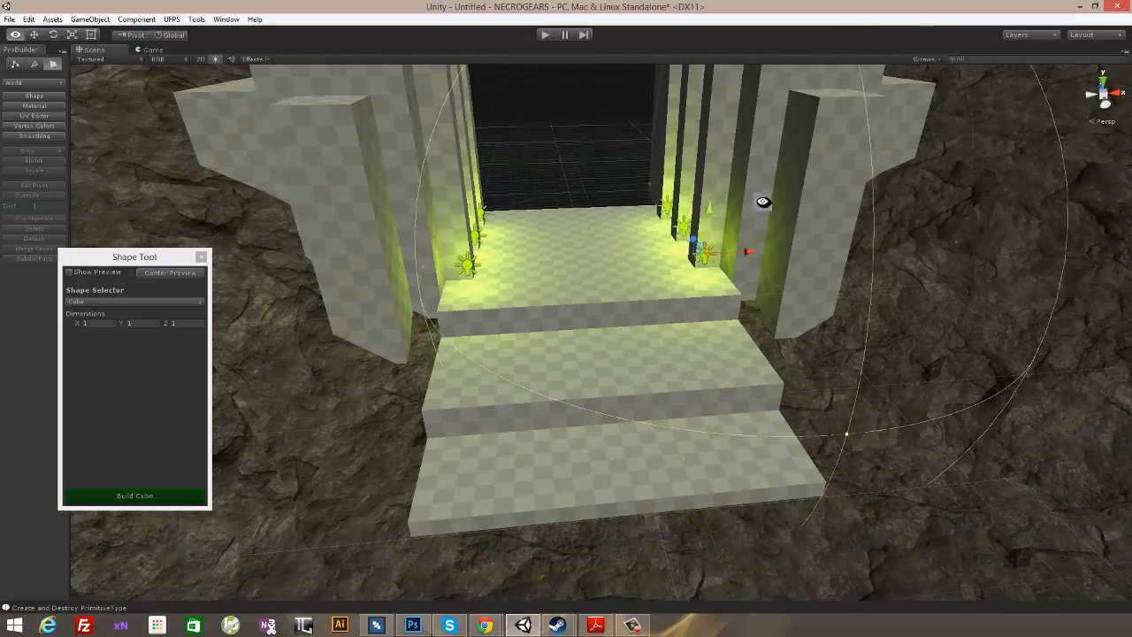
mouse_move(690, 158)
alt+mouse_down()
mouse_move(652, 240)
mouse_move(328, 283)
mouse_move(772, 182)
mouse_move(715, 202)
mouse_move(804, 224)
mouse_move(513, 250)
mouse_move(770, 253)
mouse_move(807, 297)
mouse_move(859, 220)
mouse_move(765, 262)
mouse_move(816, 306)
mouse_move(694, 171)
alt+mouse_up()
- Playtest the level by walking up the stairs into the lit entrance and back down, and end play mode
click(544, 35)
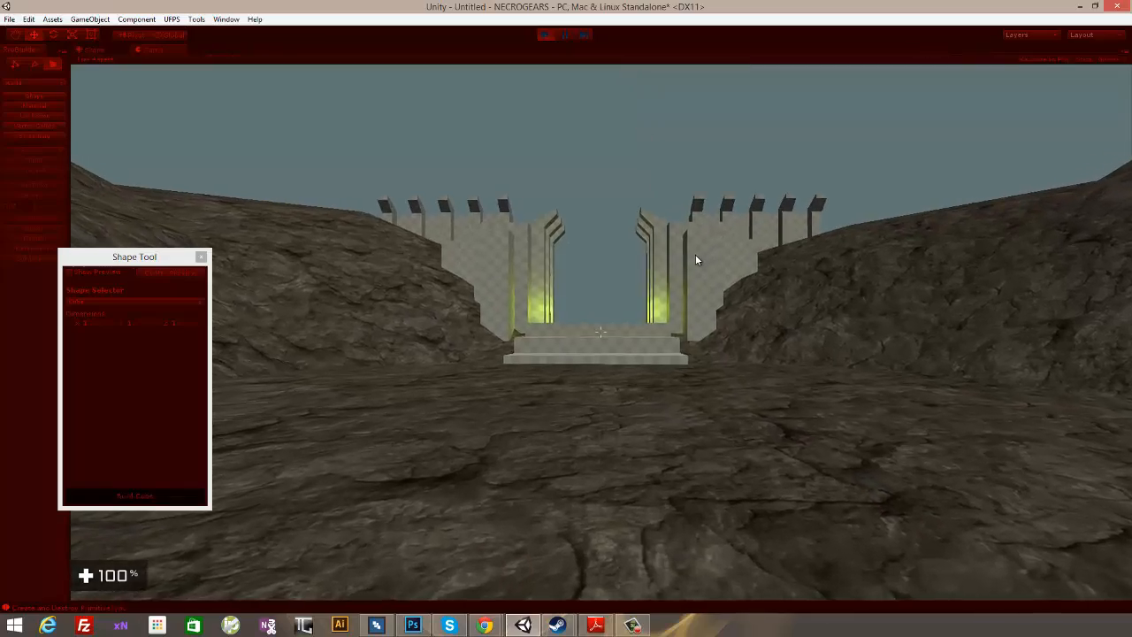
key(w)
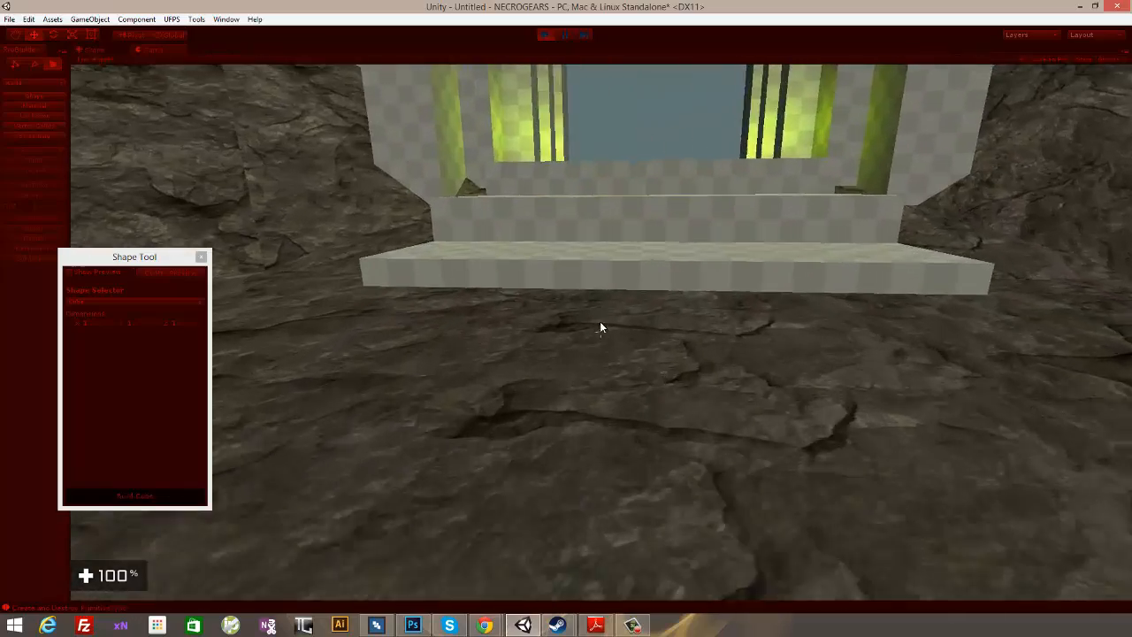
key(w)
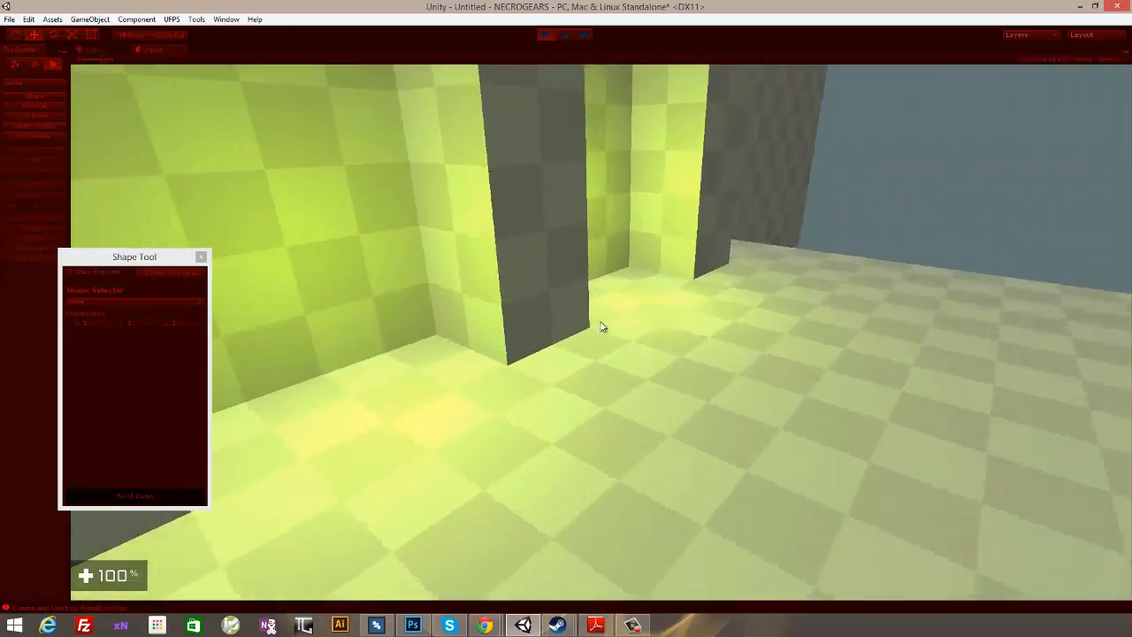
key(w)
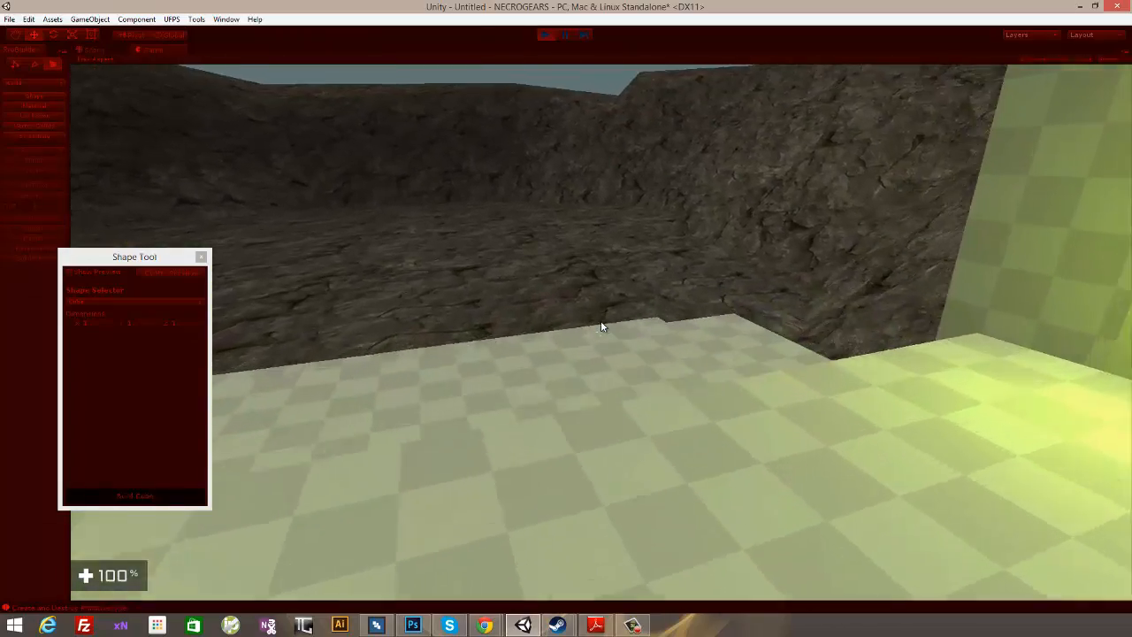
key(w)
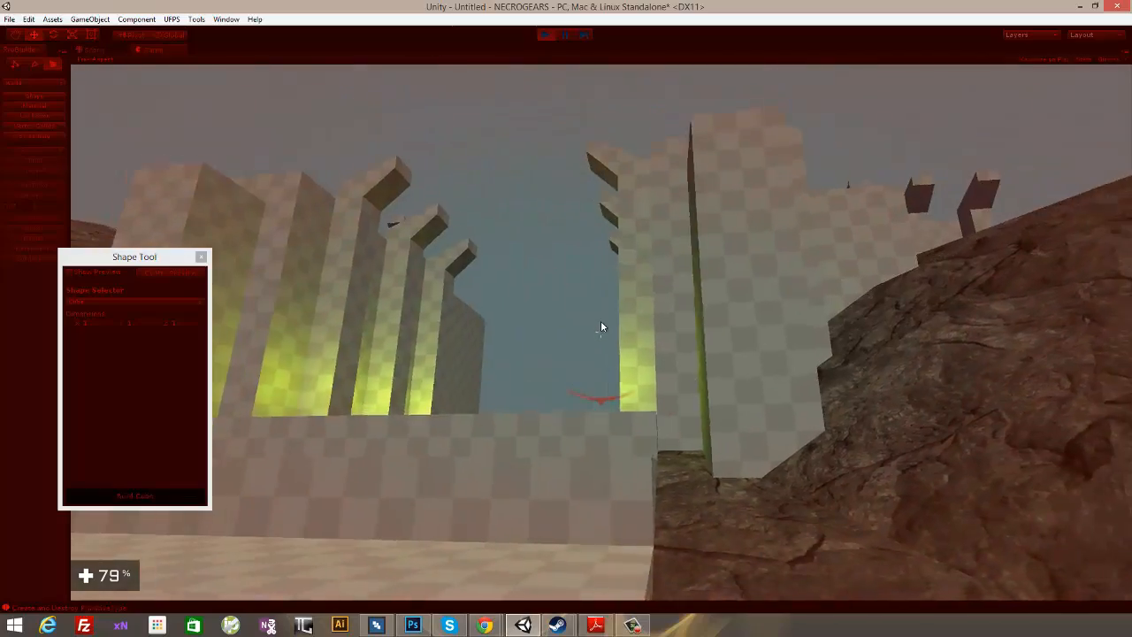
key(s)
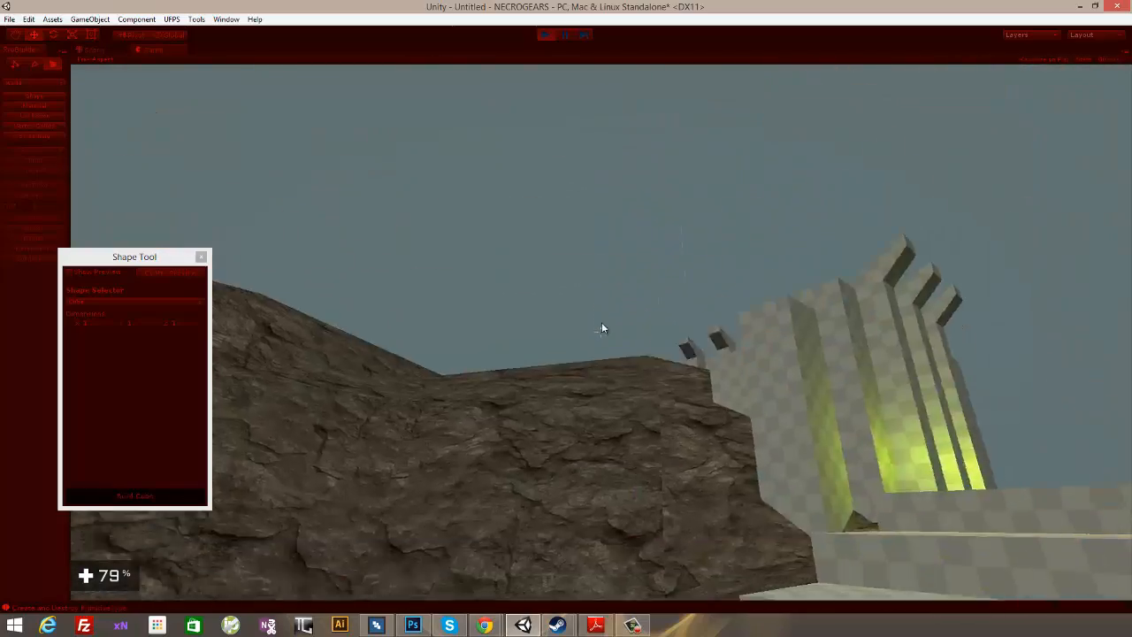
key(ctrl+p)
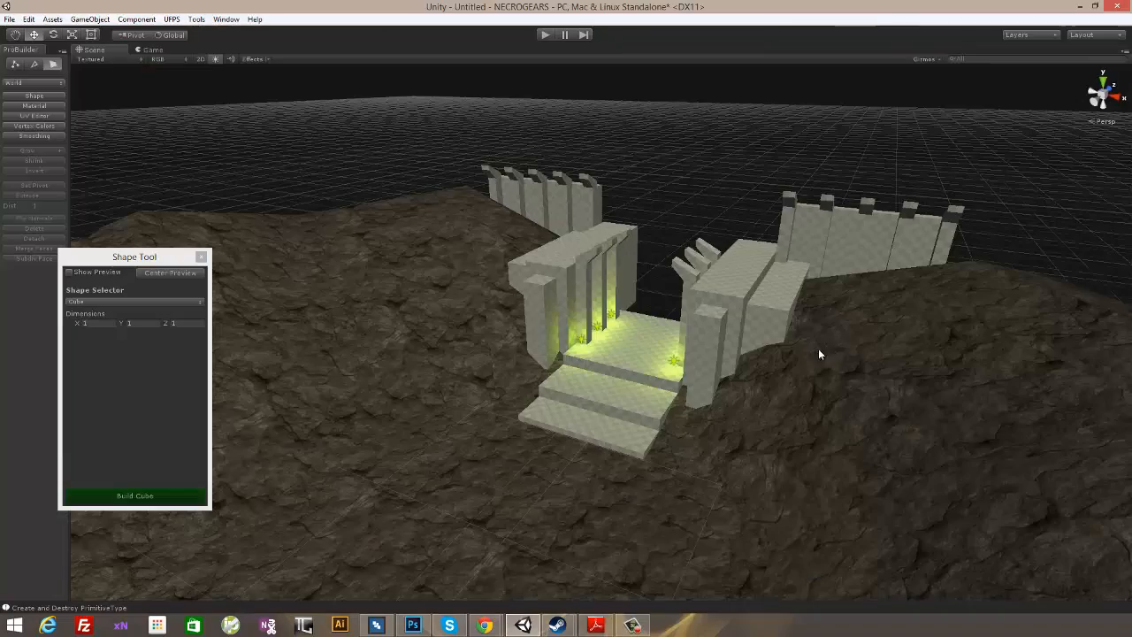
- Examine the lit entrance, its stairs, columns and wing walls from several angles and distances
alt+drag(683, 215, 567, 328)
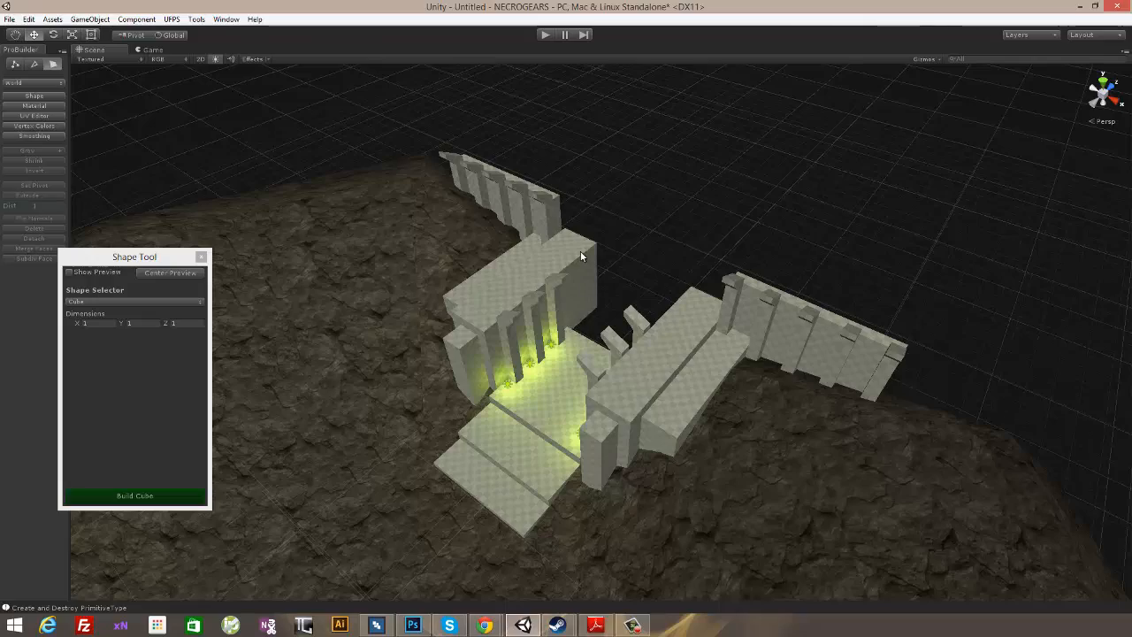
alt+drag(645, 263, 563, 207)
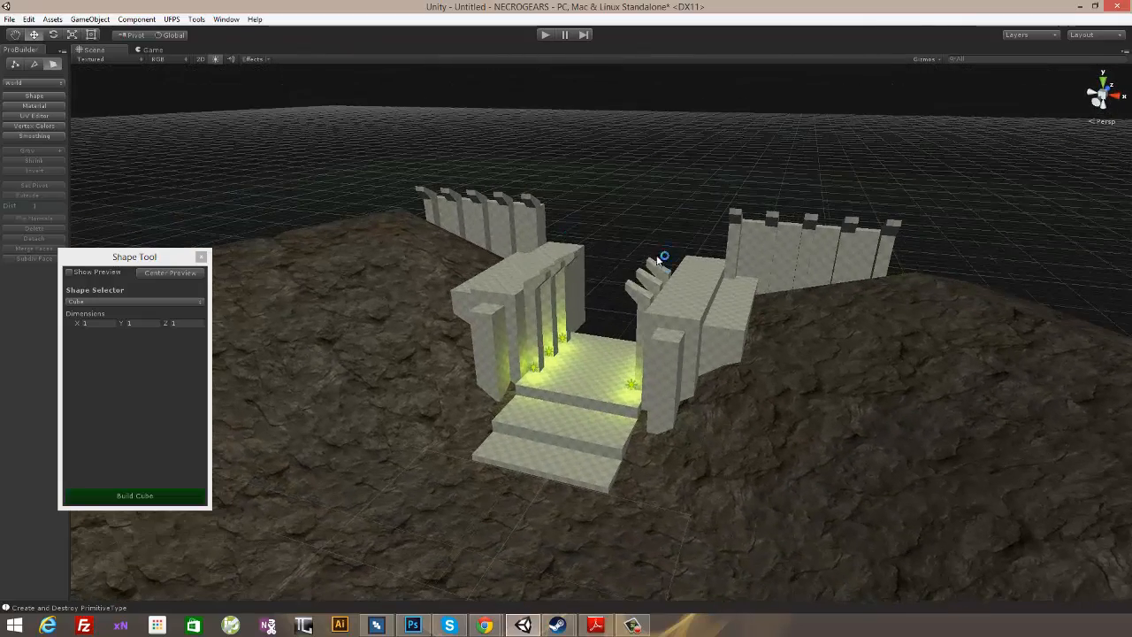
alt+drag(661, 258, 793, 302)
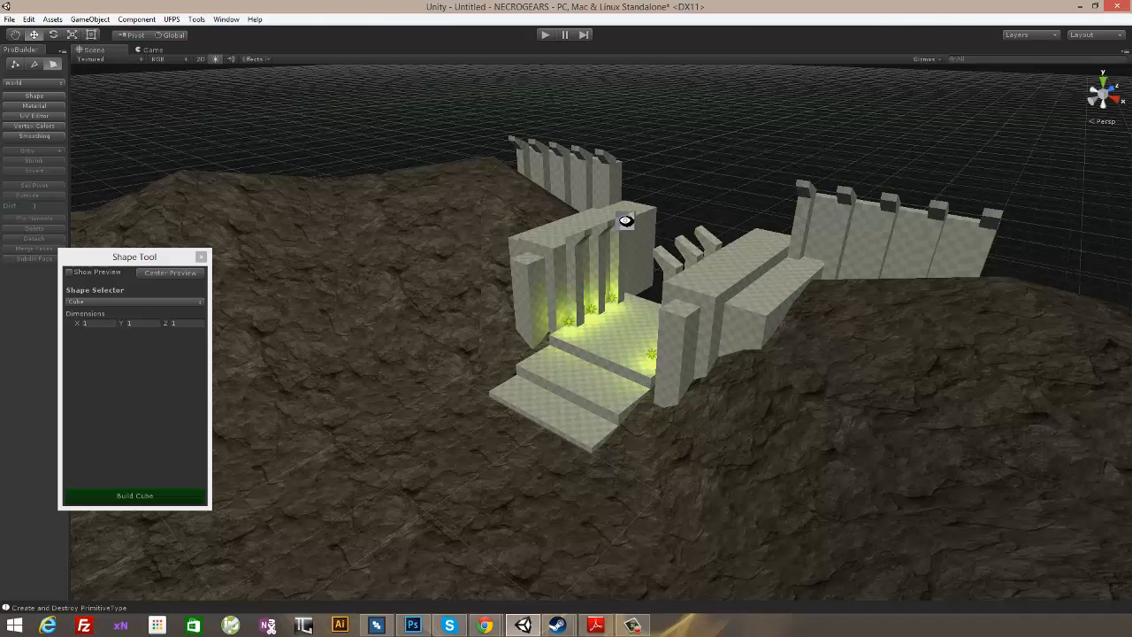
alt+drag(621, 215, 877, 262)
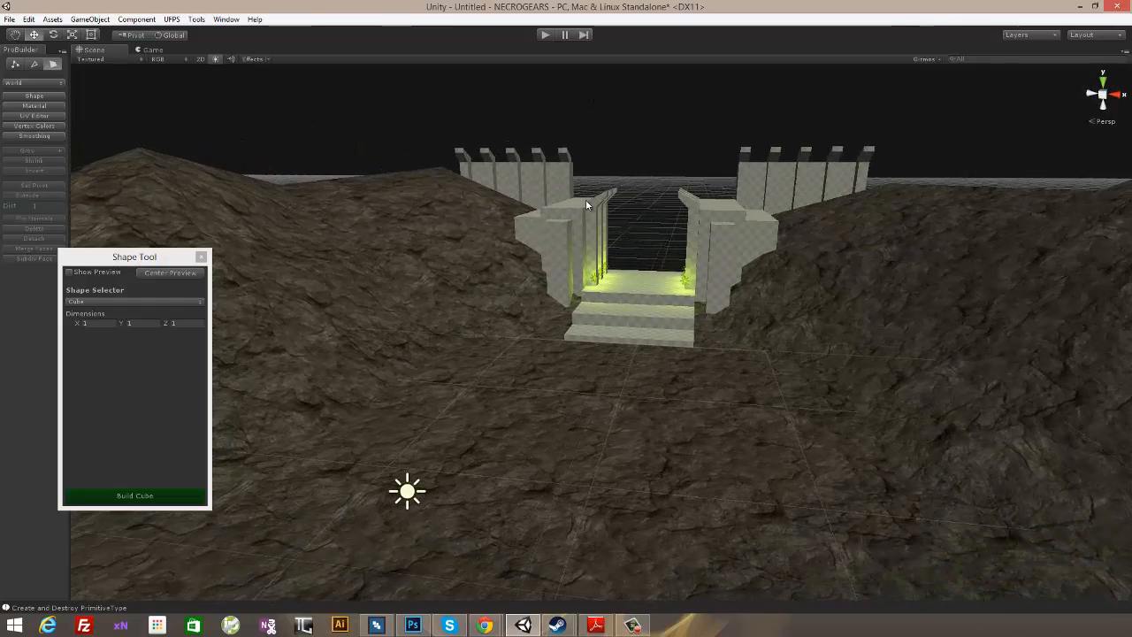
alt+drag(701, 230, 891, 306)
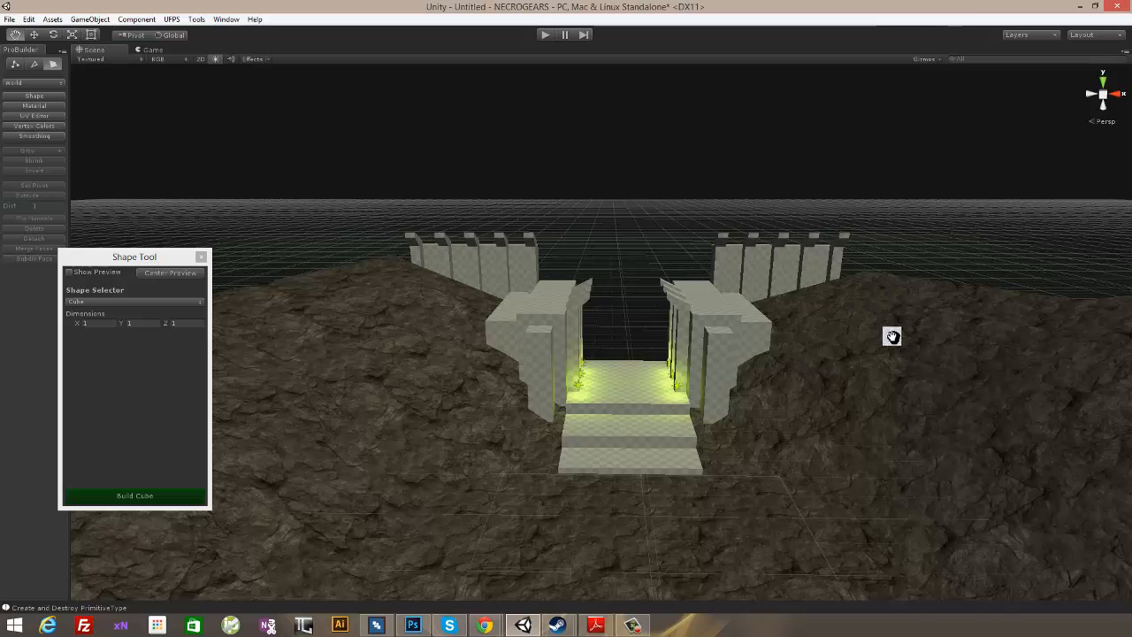
middle_drag(892, 336, 895, 348)
scroll(748, 329, up, 5)
alt+drag(748, 329, 723, 301)
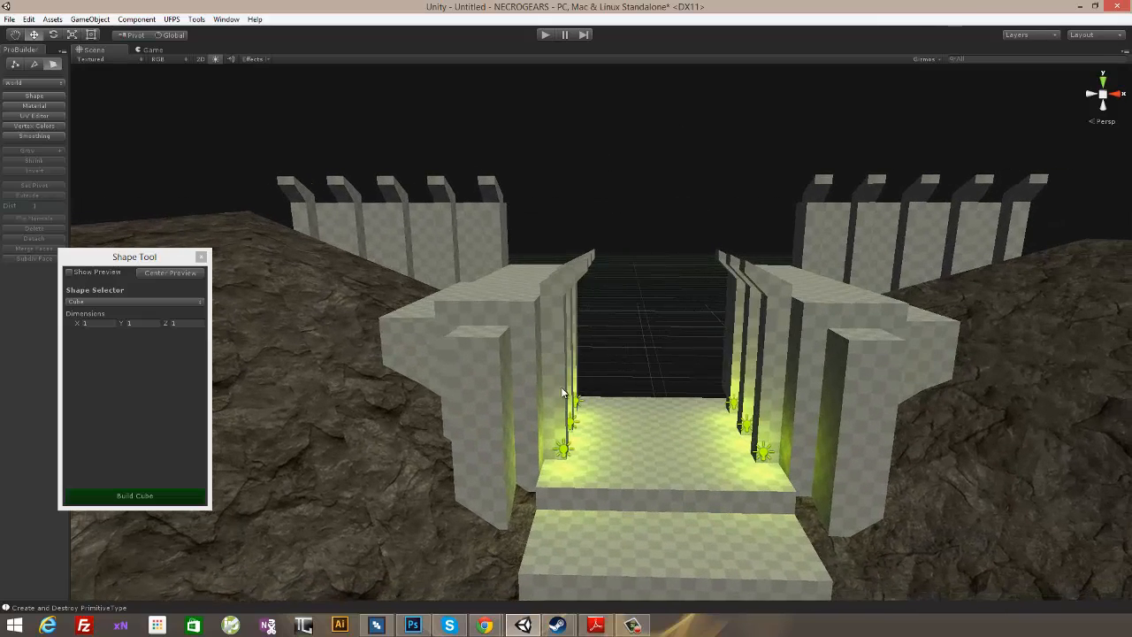
alt+drag(931, 320, 999, 369)
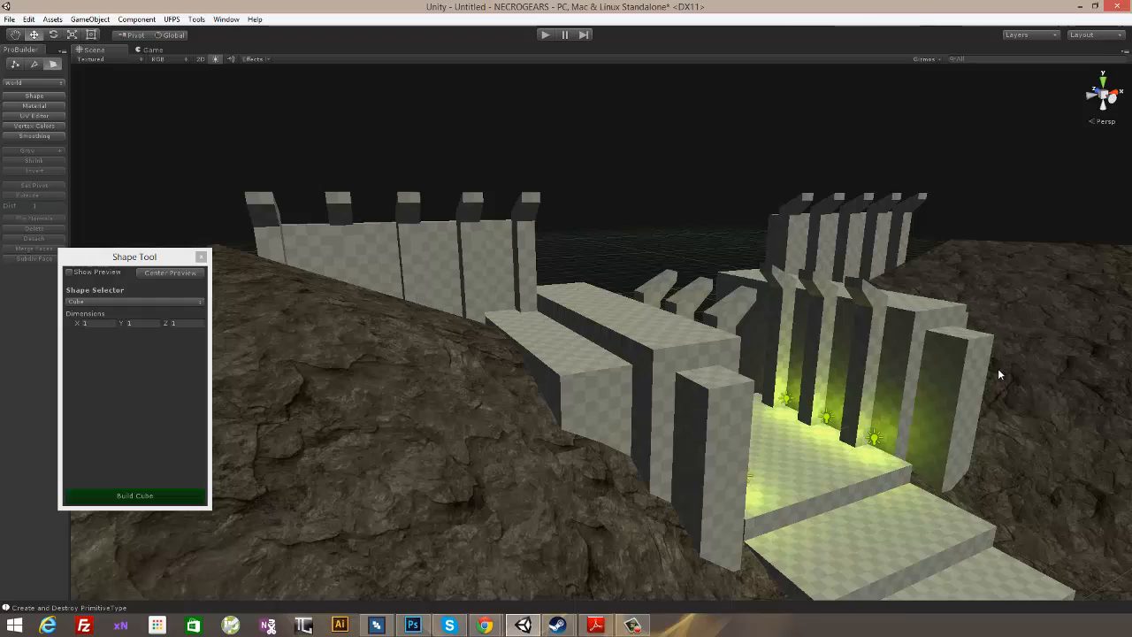
alt+drag(915, 256, 759, 242)
scroll(765, 200, down, 10)
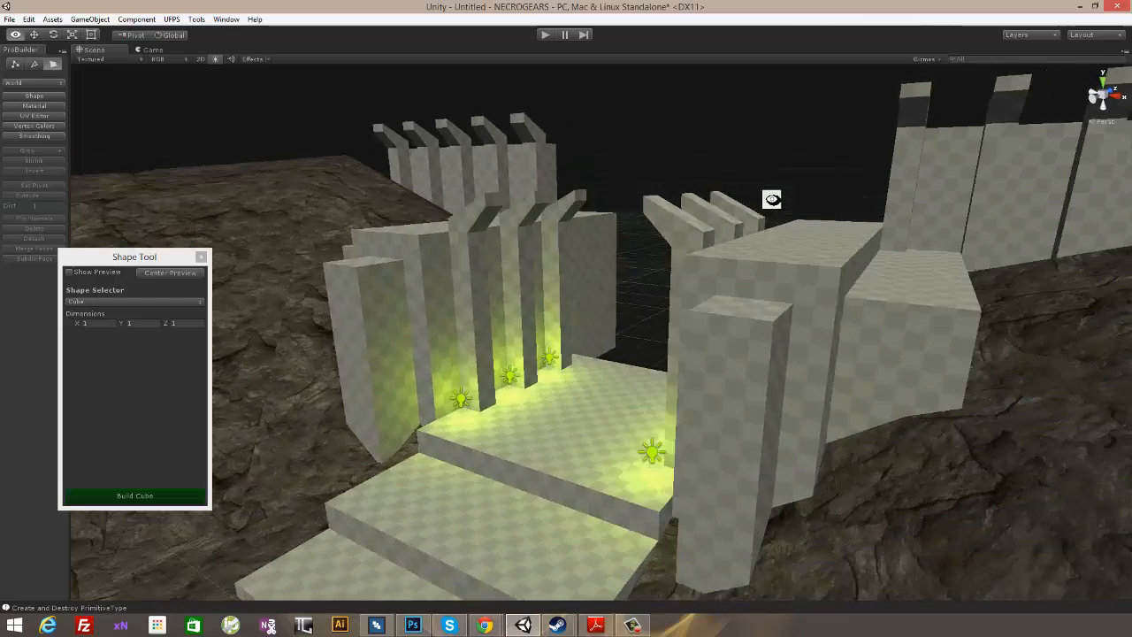
alt+drag(765, 203, 726, 330)
scroll(664, 292, down, 5)
scroll(727, 354, up, 5)
scroll(726, 331, up, 8)
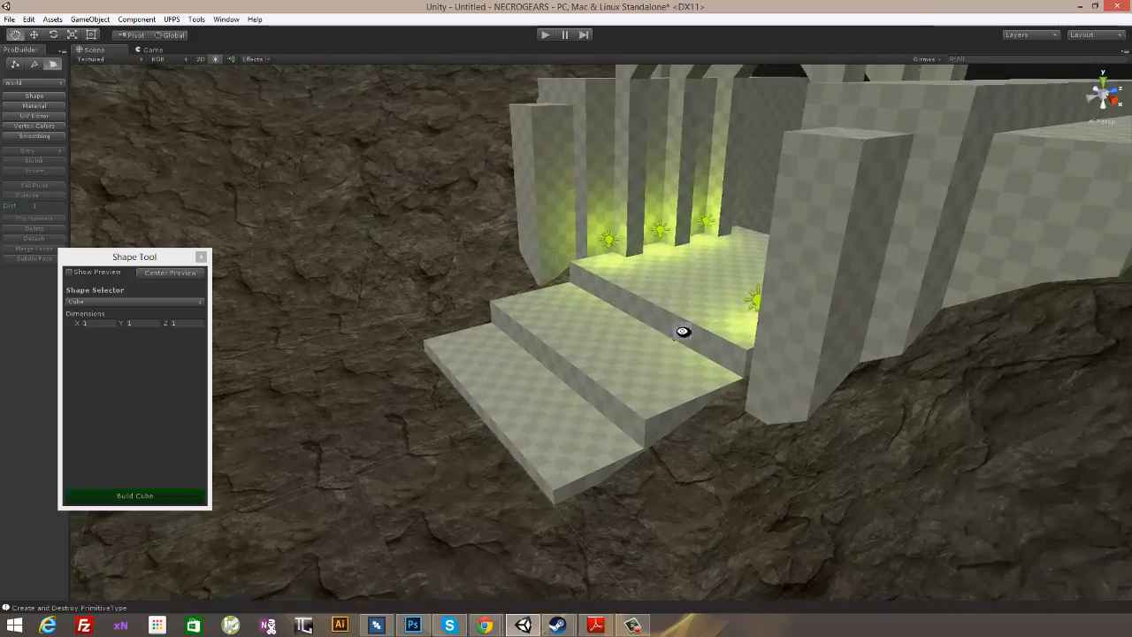
- Choose the Stair shape in the Shape Tool and show its preview in the scene
click(85, 306)
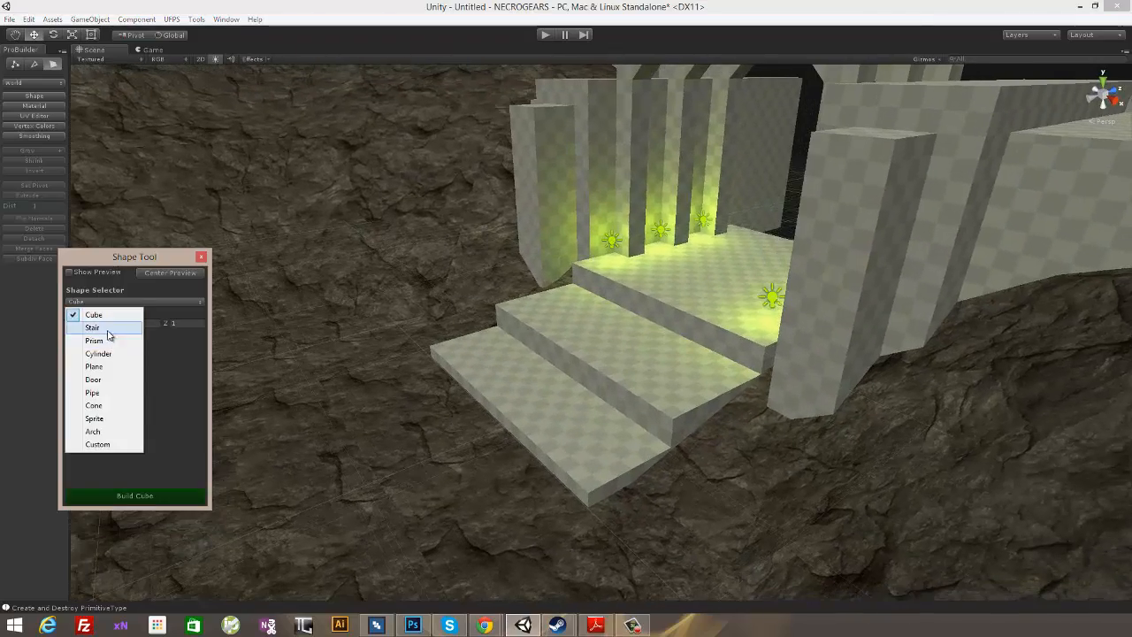
click(108, 334)
alt+drag(613, 313, 658, 296)
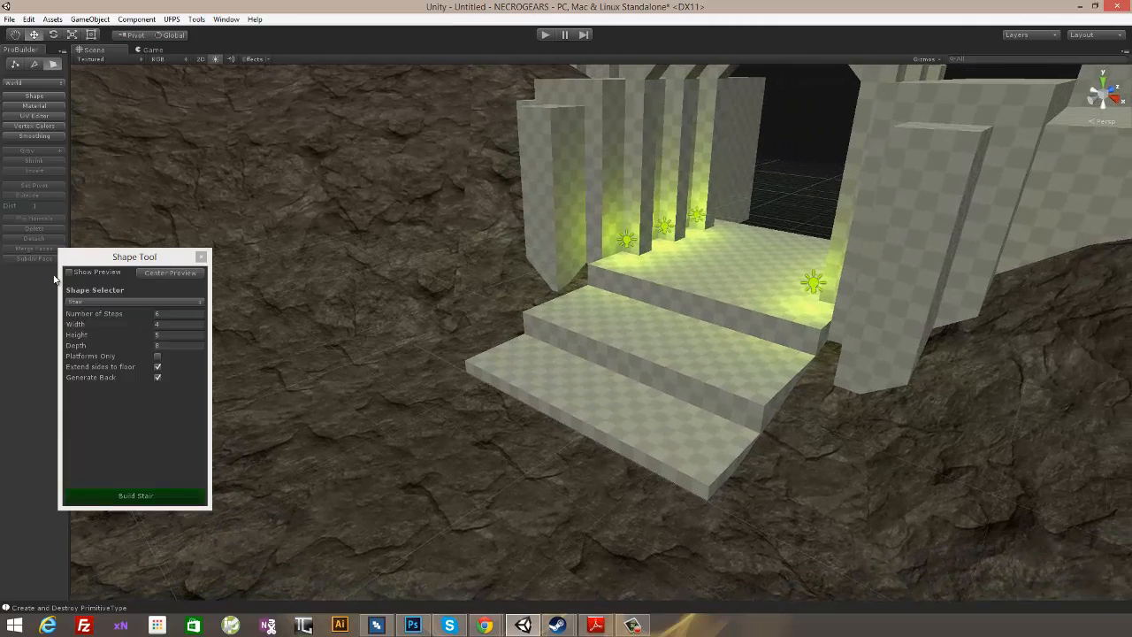
click(69, 272)
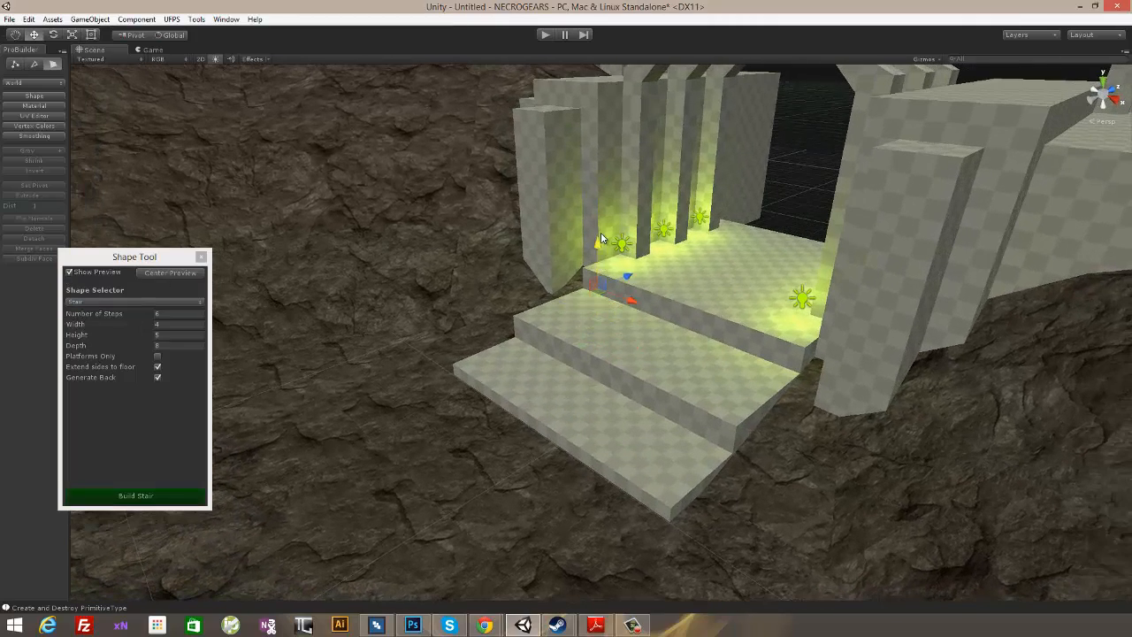
- Move the stair preview to the foot of the entrance's three platforms, roughly centred on the walkway
drag(630, 239, 743, 335)
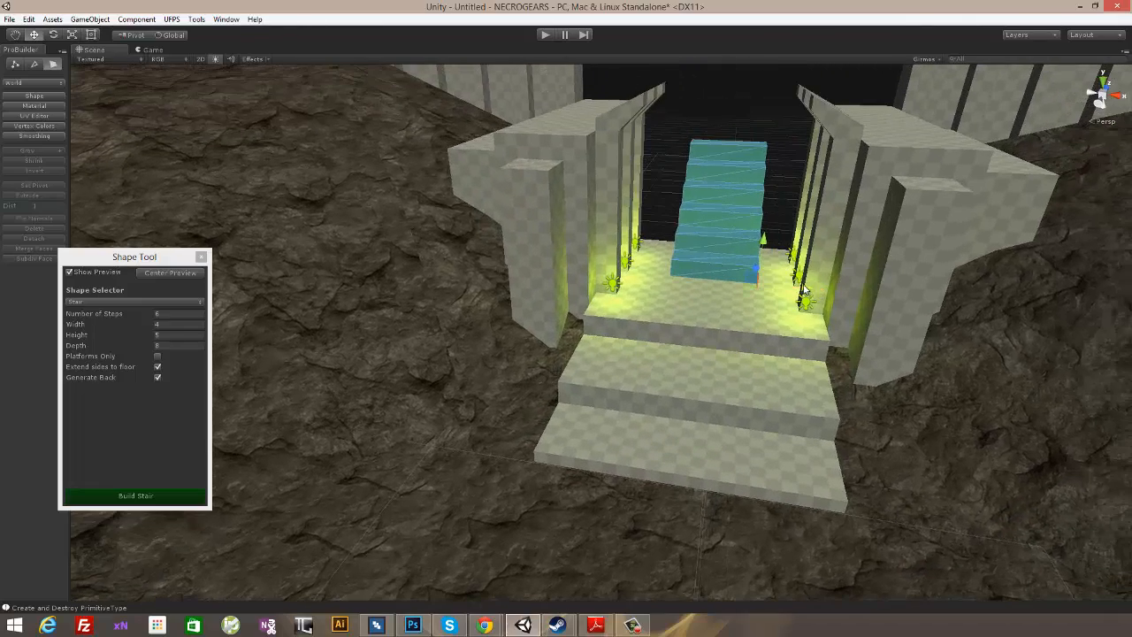
alt+drag(803, 290, 718, 252)
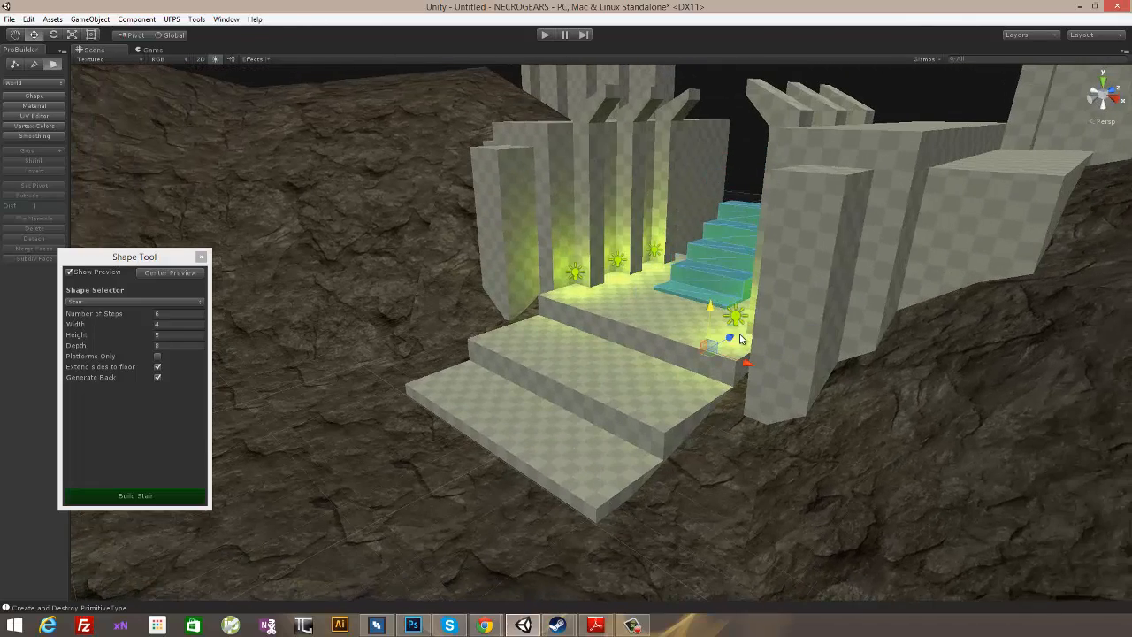
drag(741, 338, 710, 365)
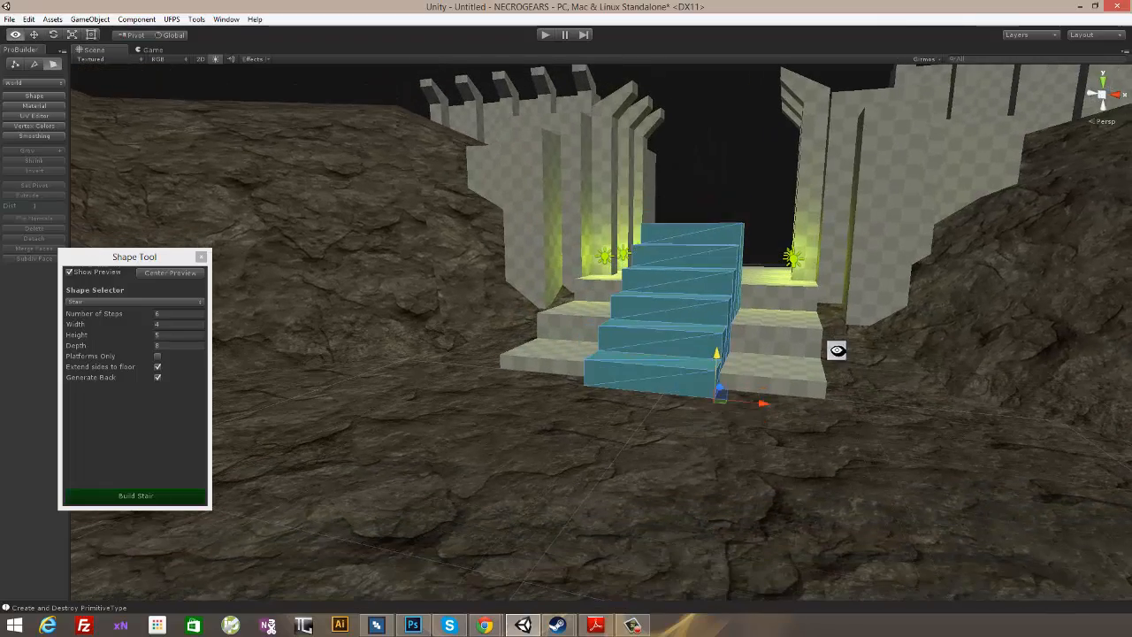
alt+drag(837, 350, 721, 404)
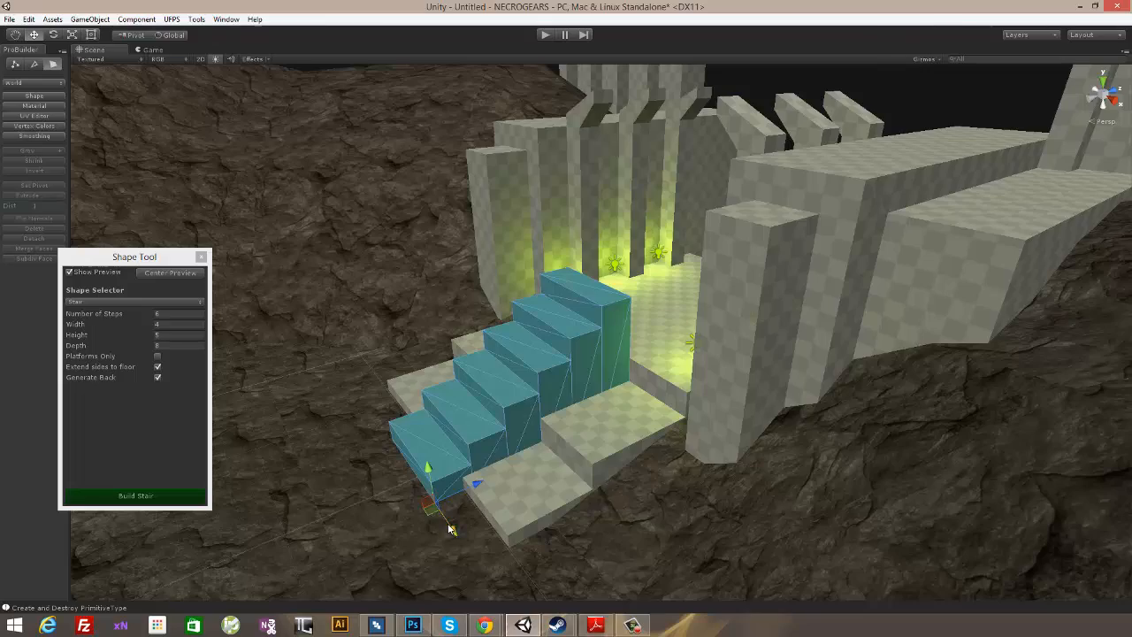
alt+drag(625, 433, 774, 404)
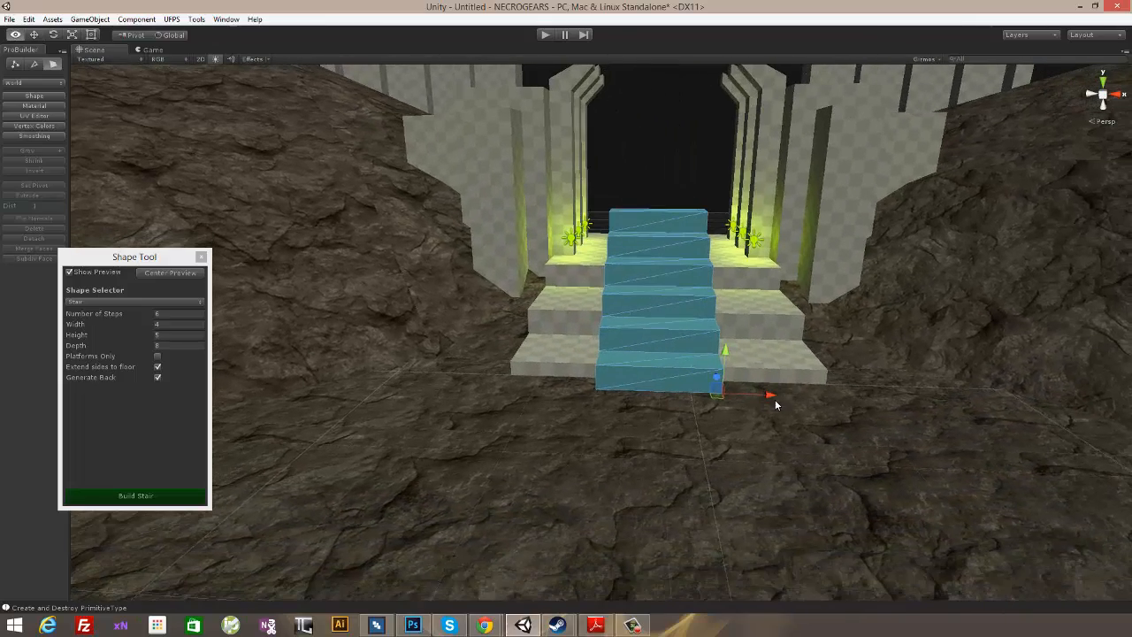
alt+drag(783, 354, 805, 314)
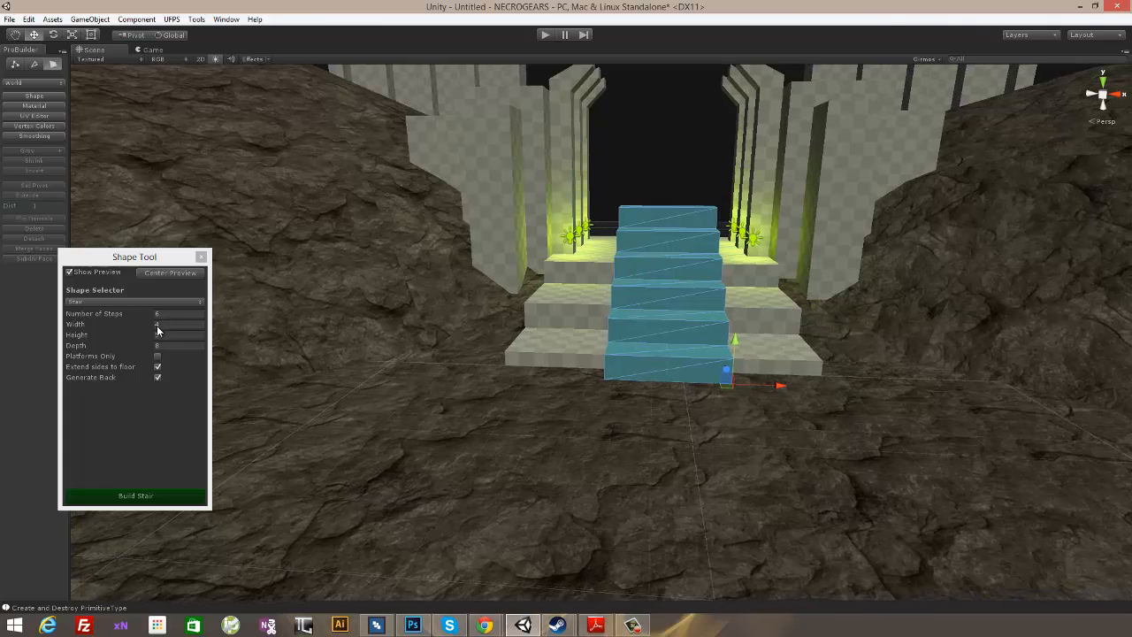
- Set the stair preview's width to 5 and recentre it in front of the entrance
click(156, 325)
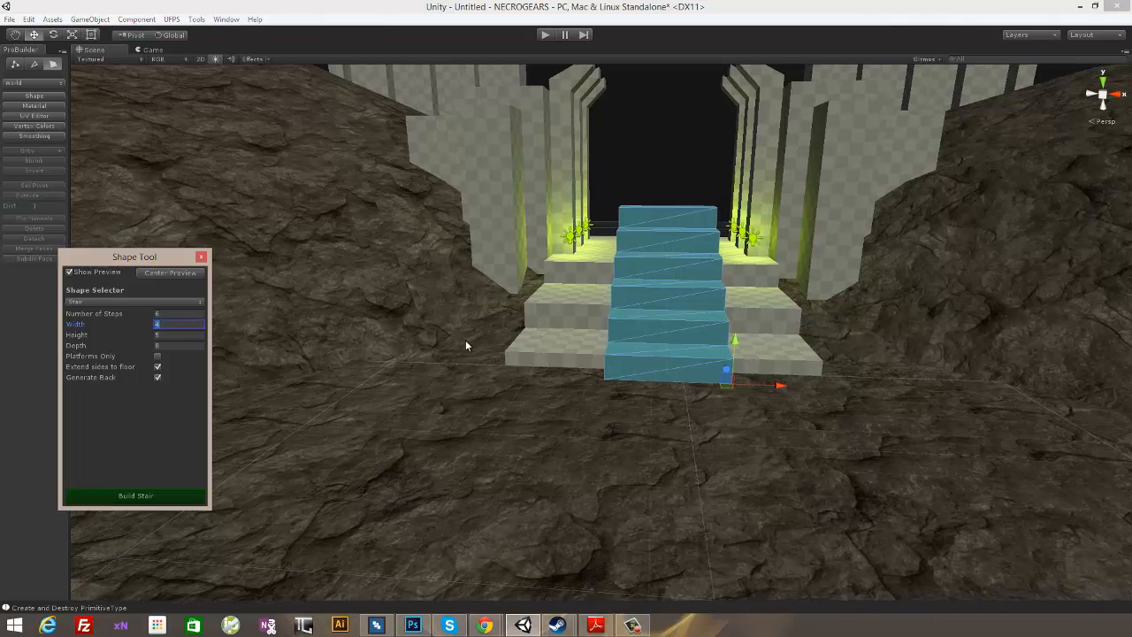
click(790, 389)
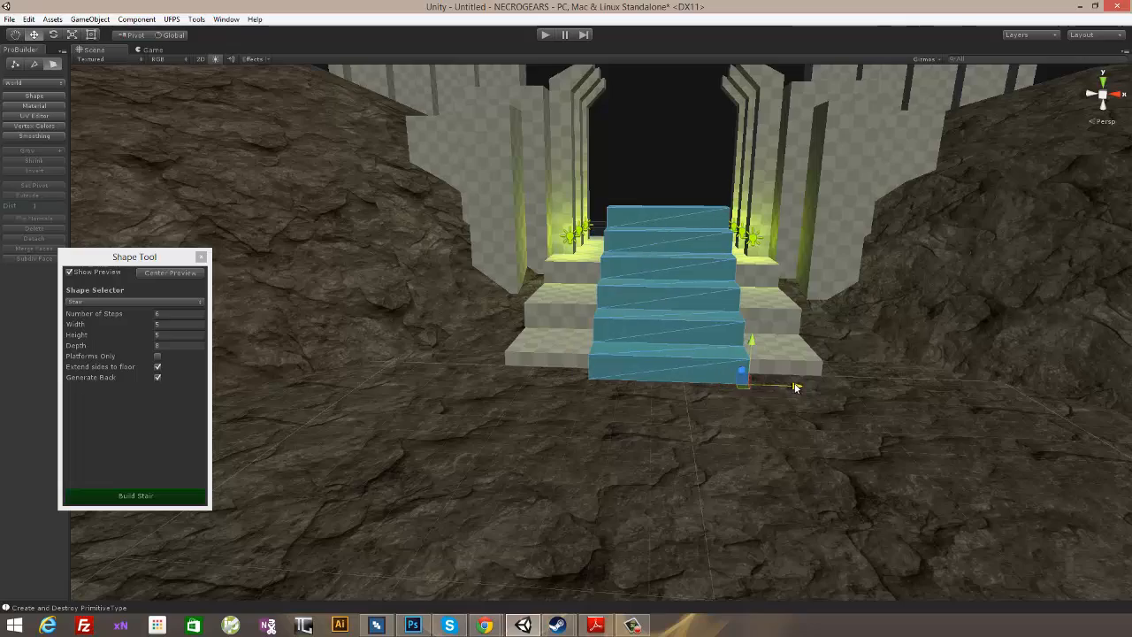
alt+drag(856, 288, 878, 397)
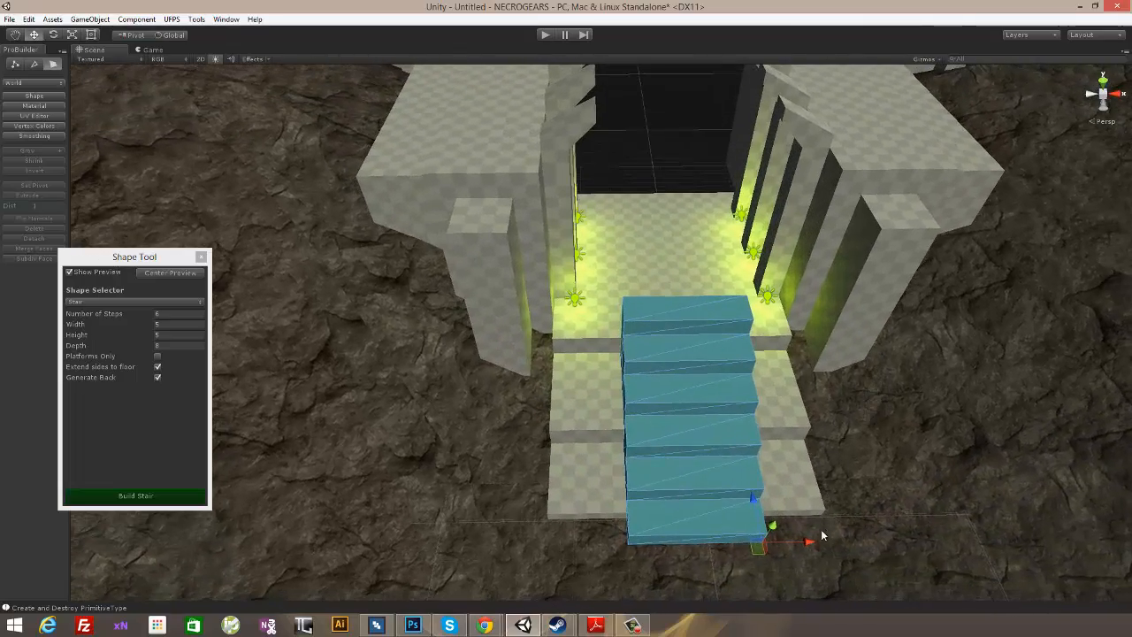
middle_drag(822, 509, 769, 417)
alt+drag(768, 416, 772, 418)
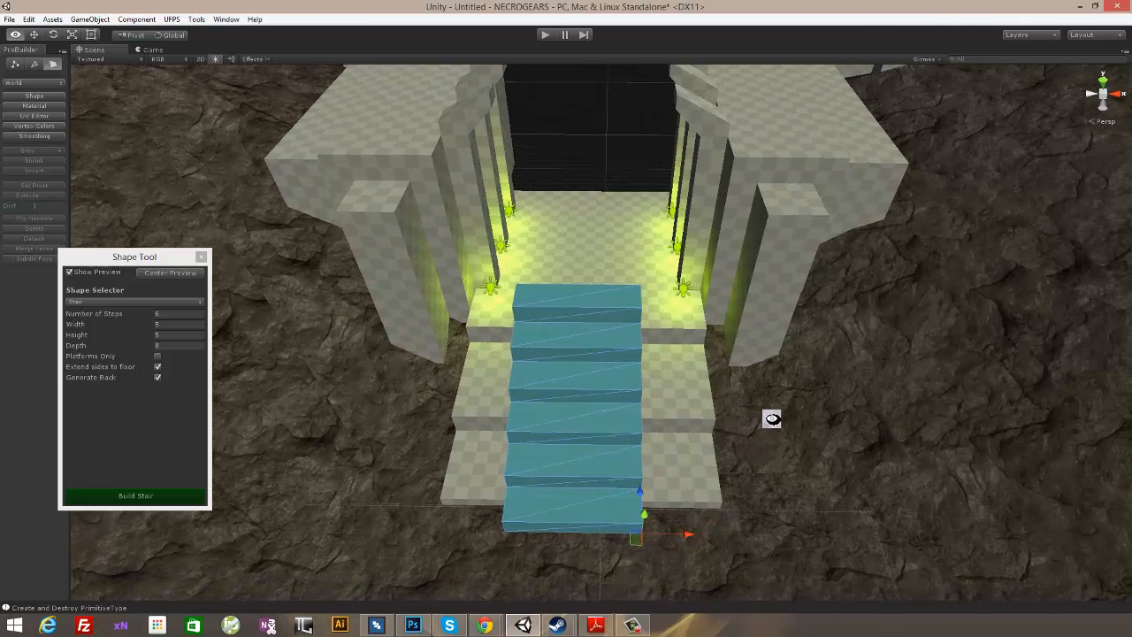
- Try stair widths of 6 and 7 while recentring the preview, and settle on a width of 6.5
click(157, 325)
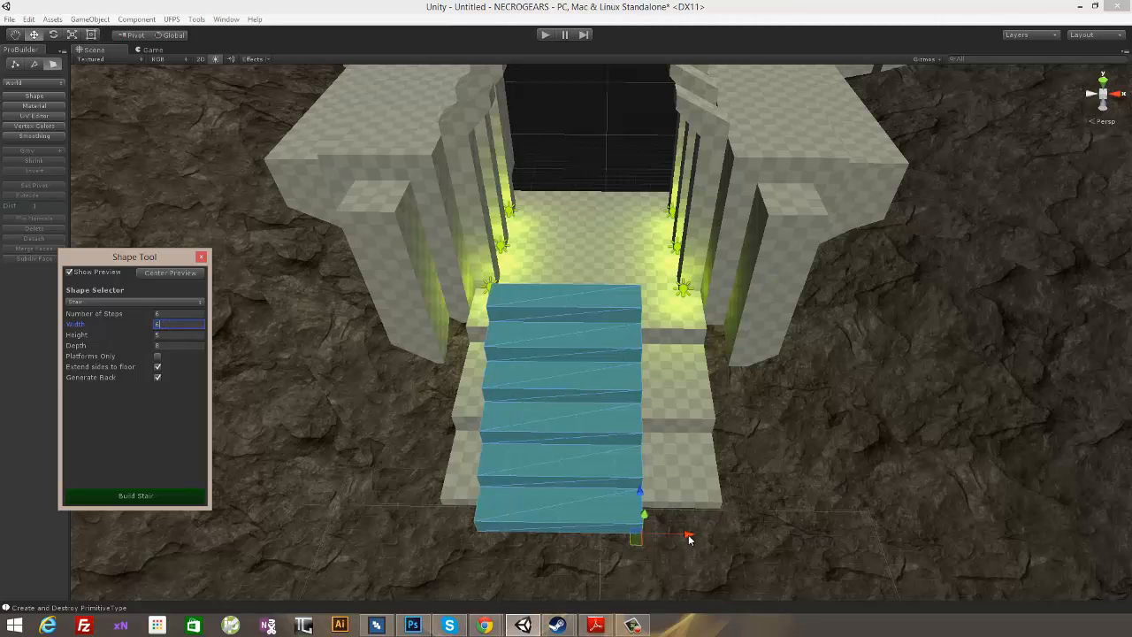
alt+drag(688, 538, 727, 409)
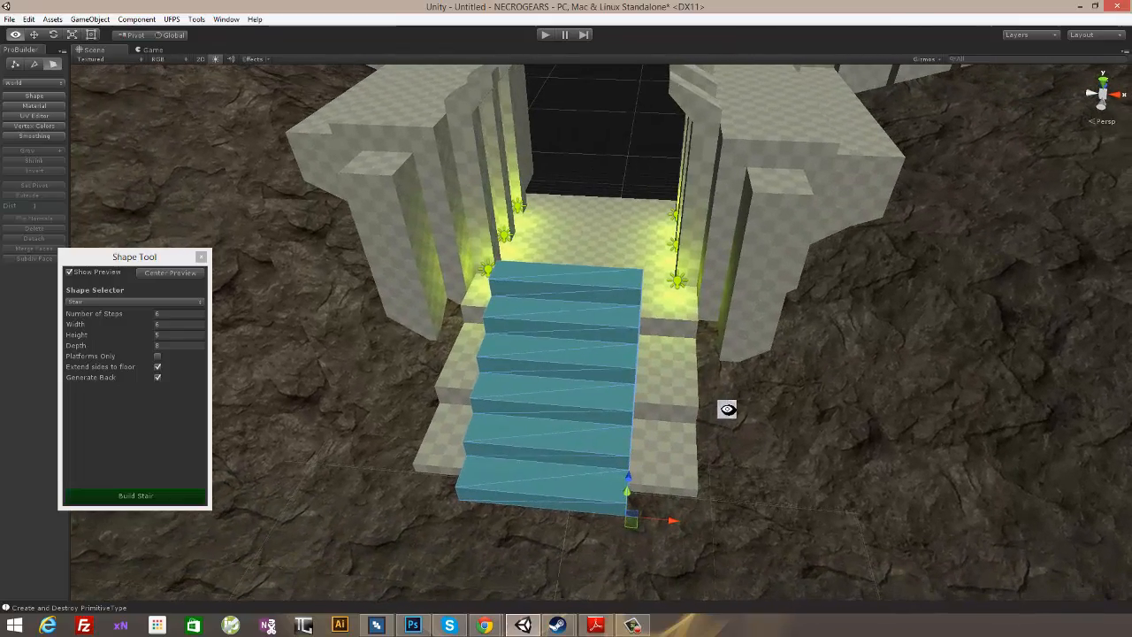
click(161, 325)
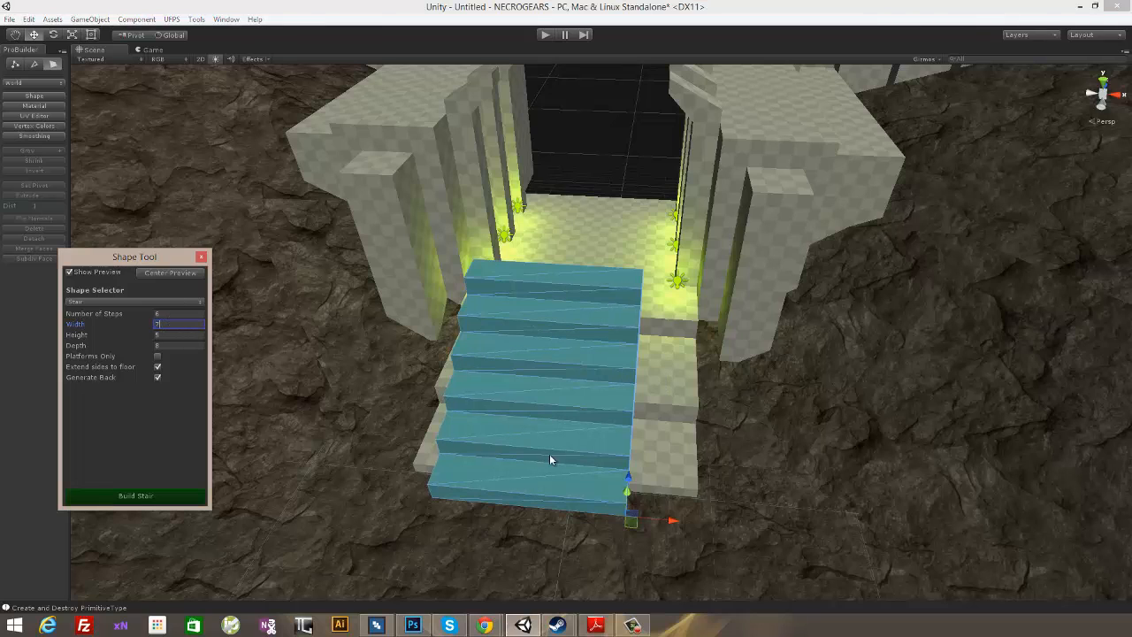
click(673, 523)
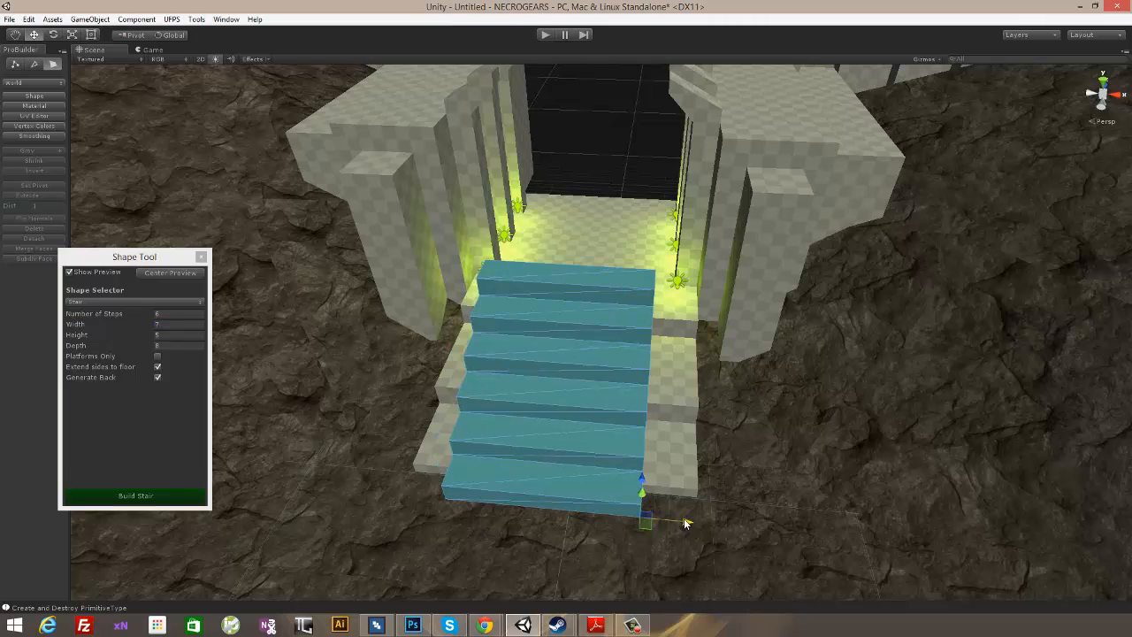
alt+drag(683, 518, 678, 382)
click(161, 325)
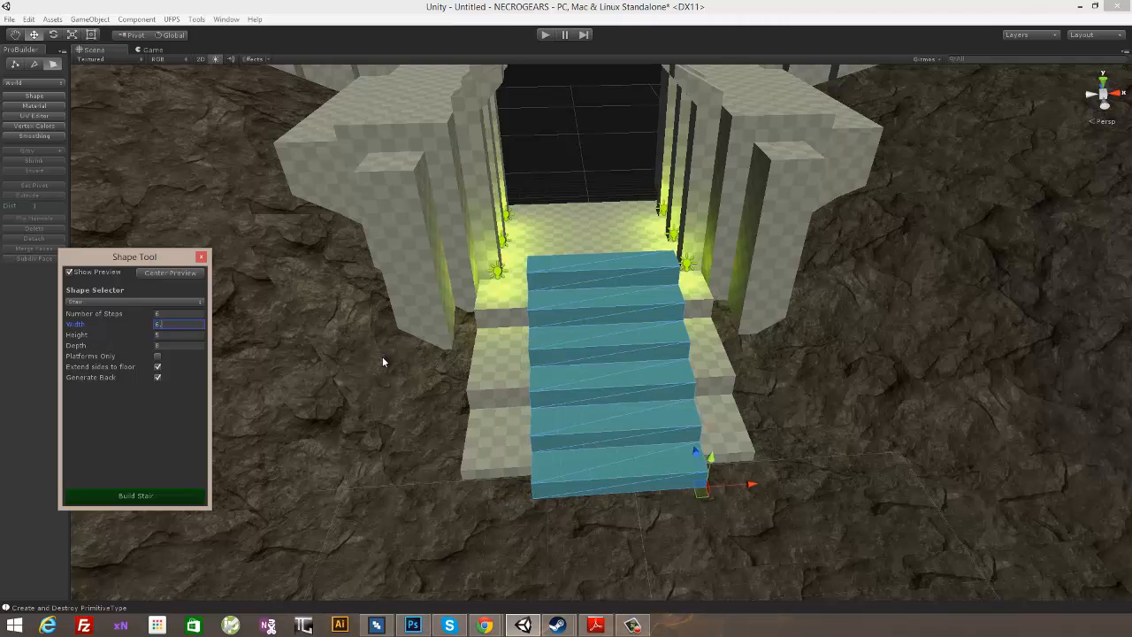
- Reduce the stair preview's height to 2.5 so its top meets the upper platform
alt+drag(705, 312, 613, 227)
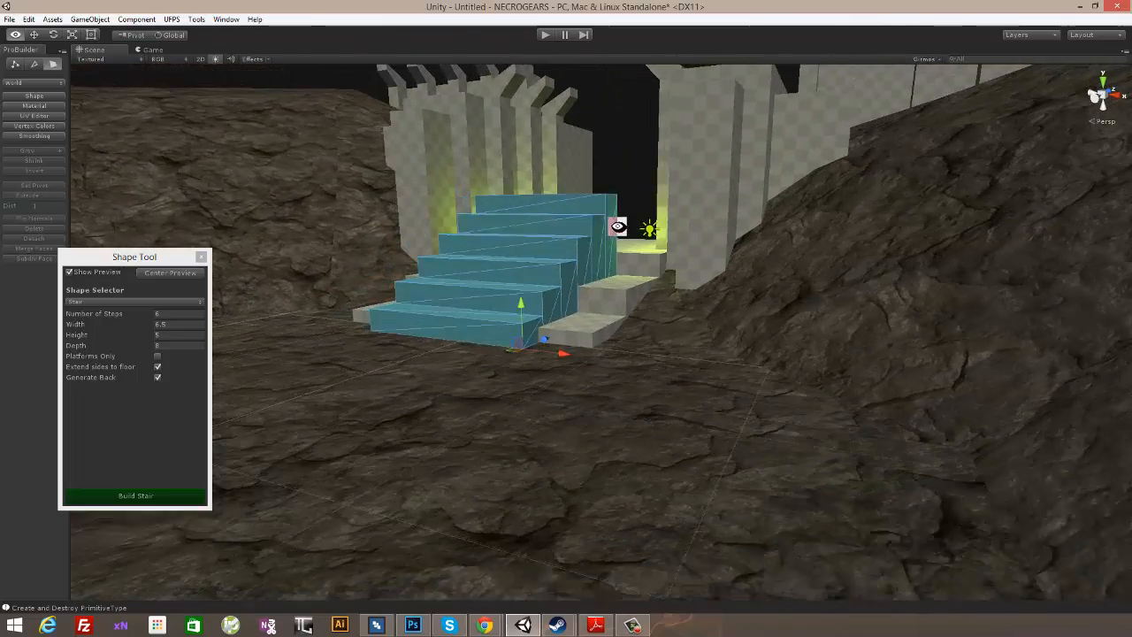
alt+drag(625, 282, 626, 319)
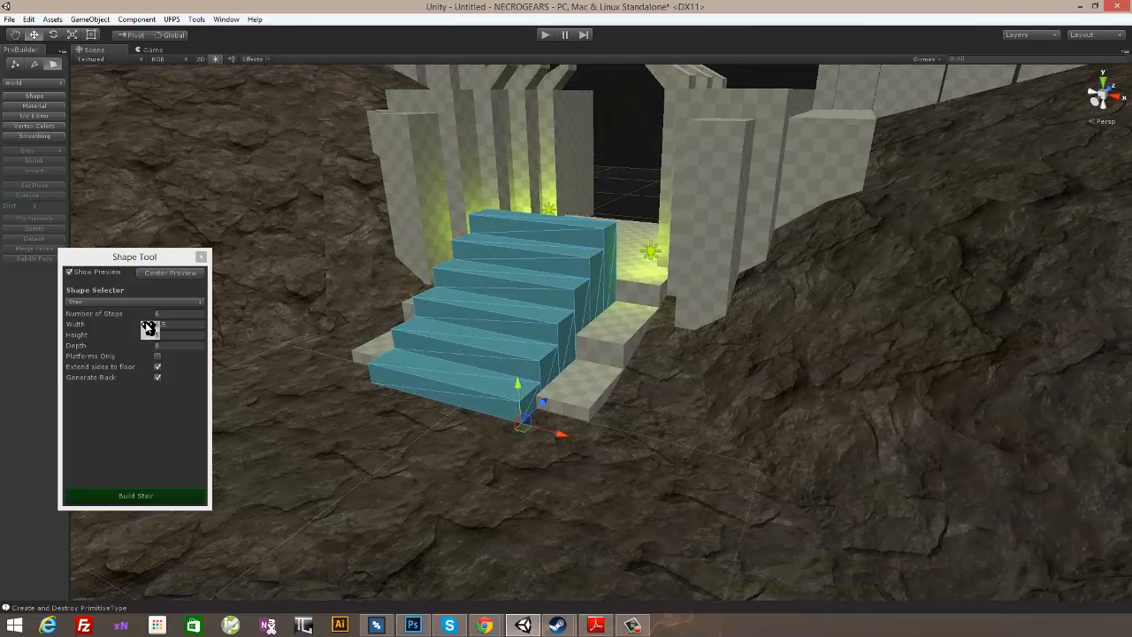
drag(151, 338, 99, 334)
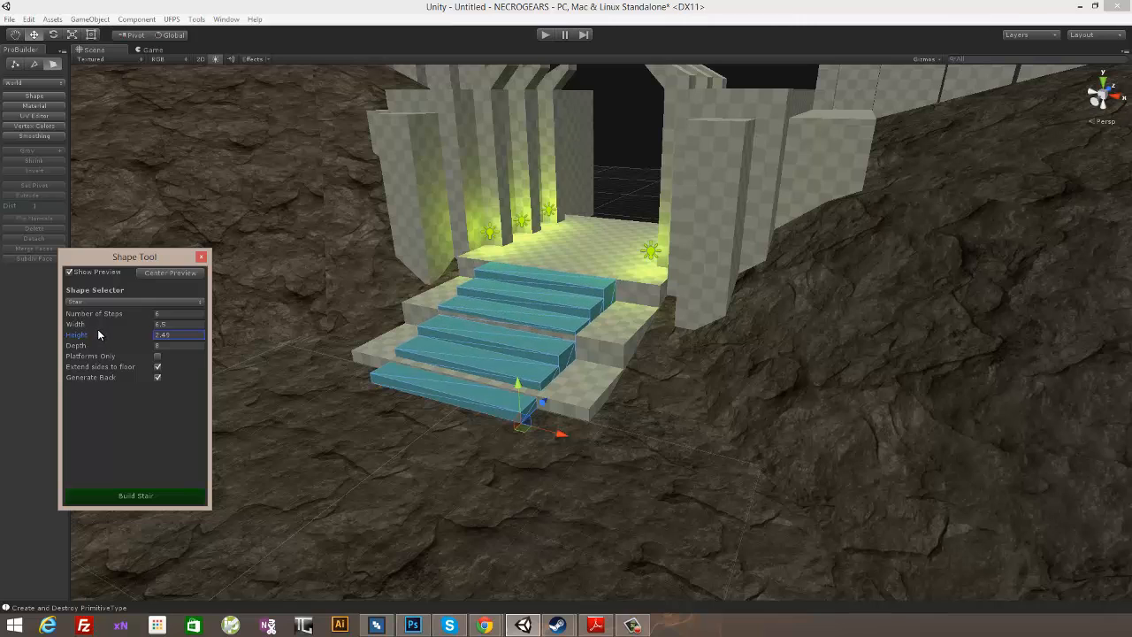
drag(173, 336, 161, 337)
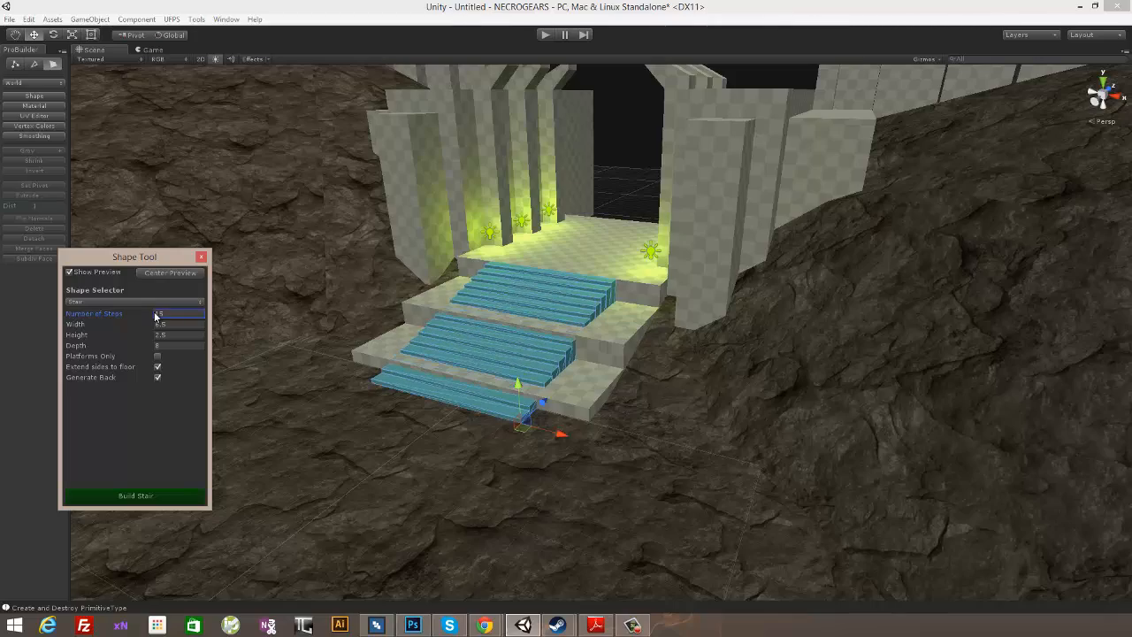
- Set the number of steps to 16 and build the stair over the entrance platforms
mouse_move(571, 247)
alt+mouse_down()
mouse_move(677, 242)
mouse_move(759, 220)
mouse_move(682, 239)
mouse_move(536, 239)
mouse_move(568, 251)
alt+mouse_up()
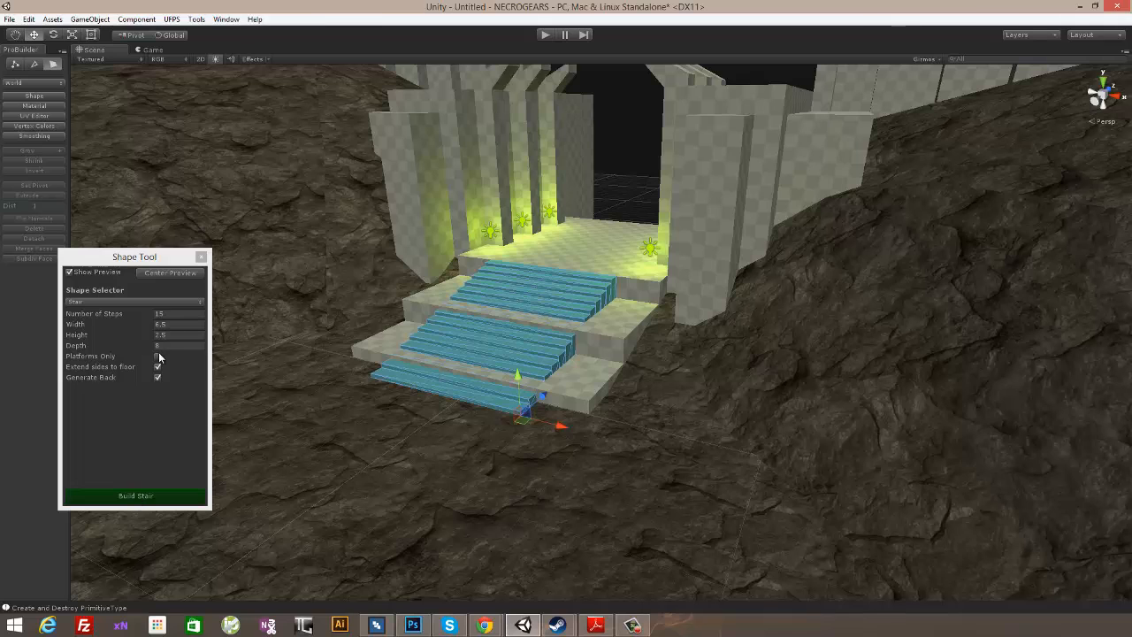
click(152, 316)
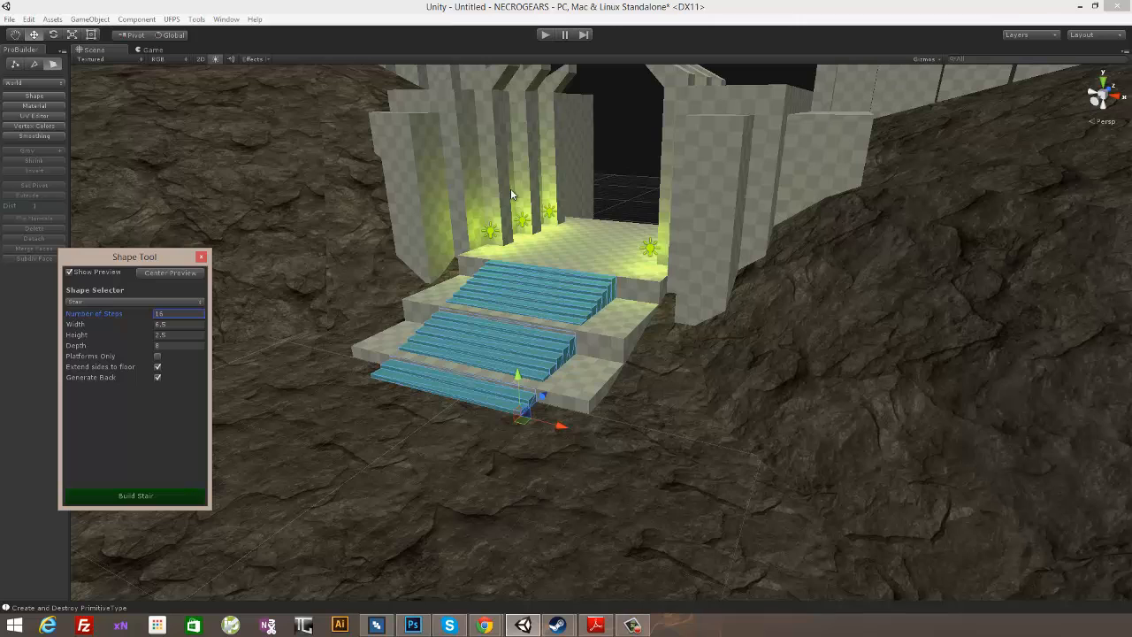
click(142, 498)
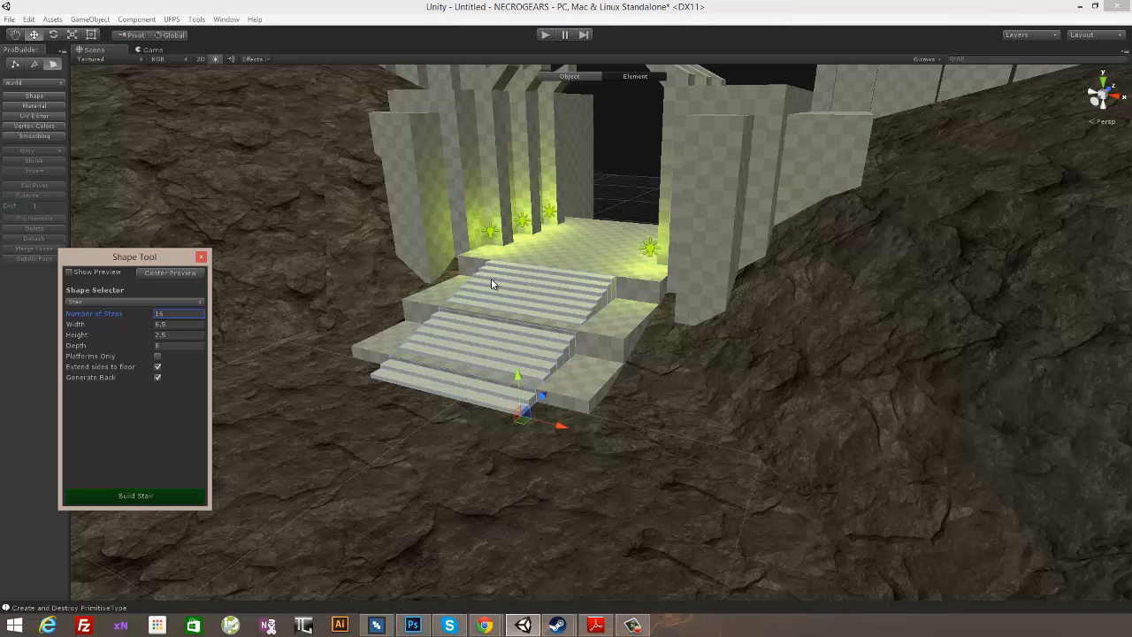
- Lower the middle platform's front top edge to form a slope beneath the new stair
alt+drag(491, 277, 741, 296)
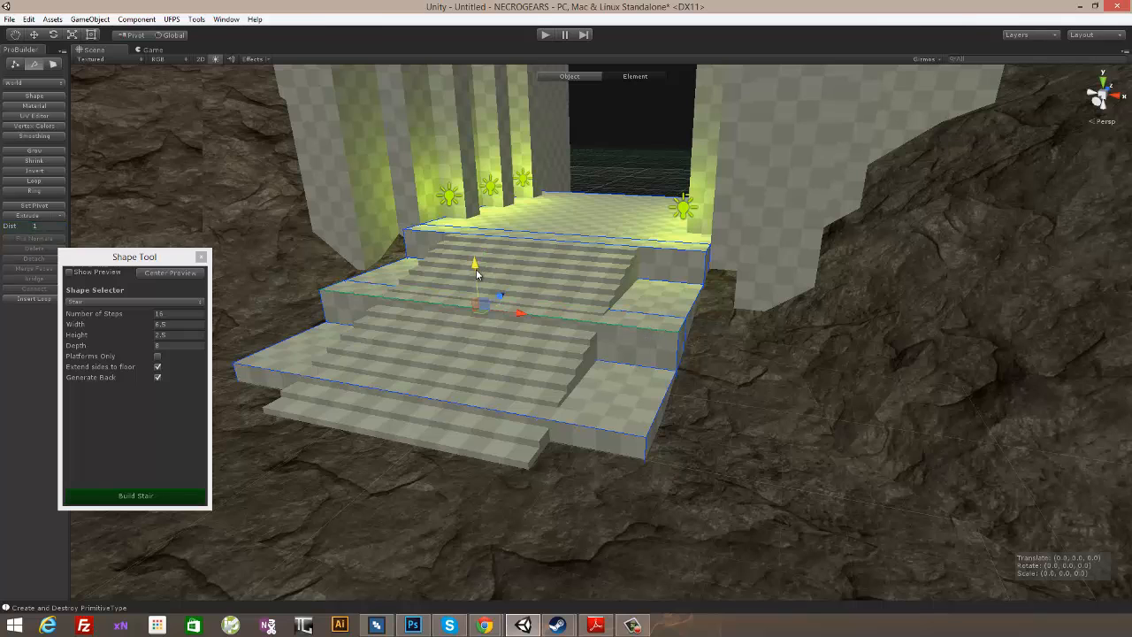
click(600, 428)
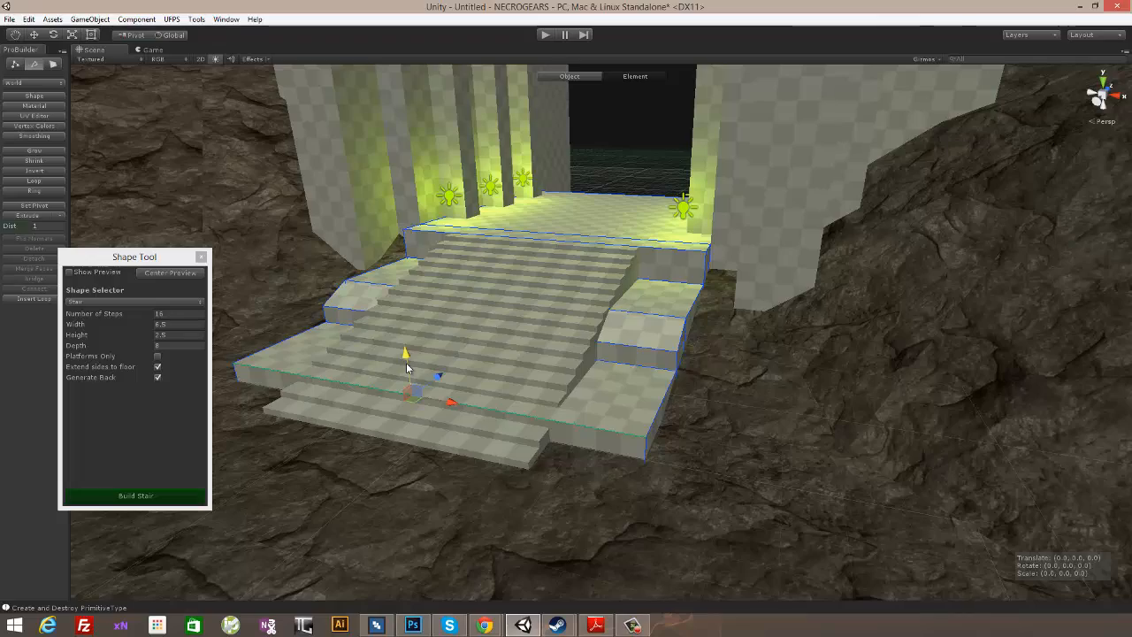
alt+drag(406, 363, 525, 289)
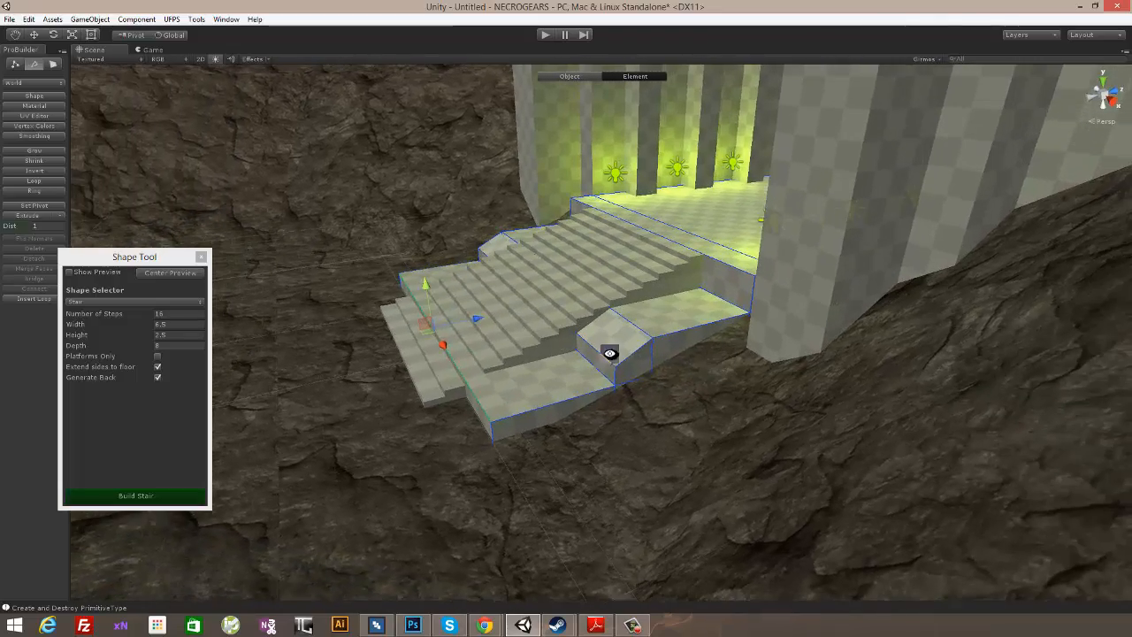
- Extrude the lowest platform's front face outward past the stair and lower its new front top edge into a slope
alt+drag(611, 341, 753, 346)
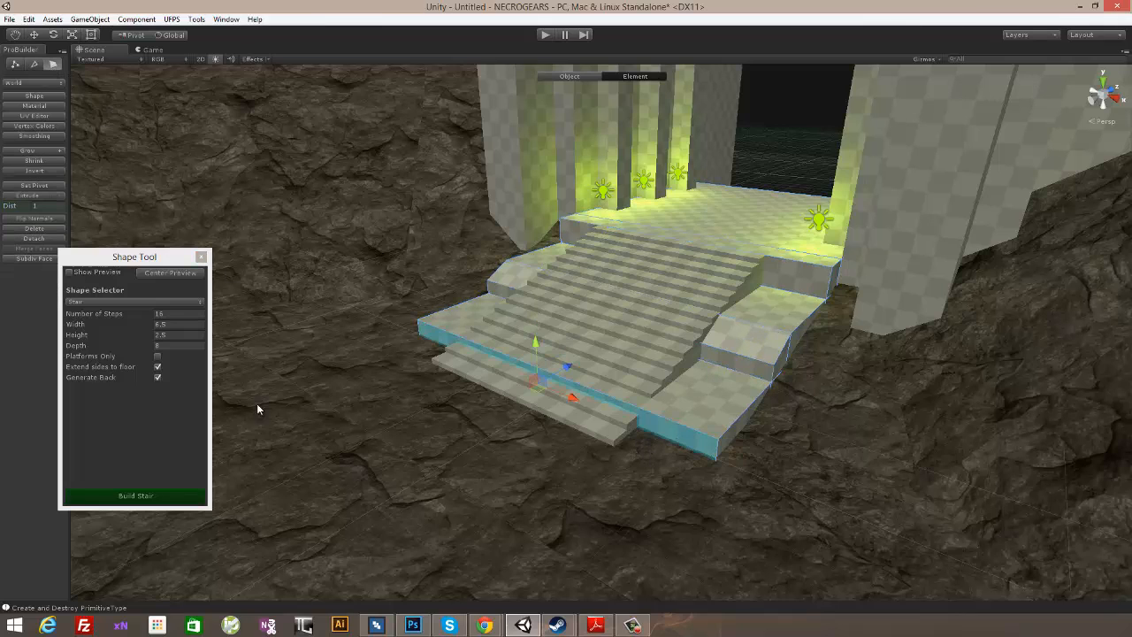
click(35, 195)
alt+drag(734, 380, 783, 376)
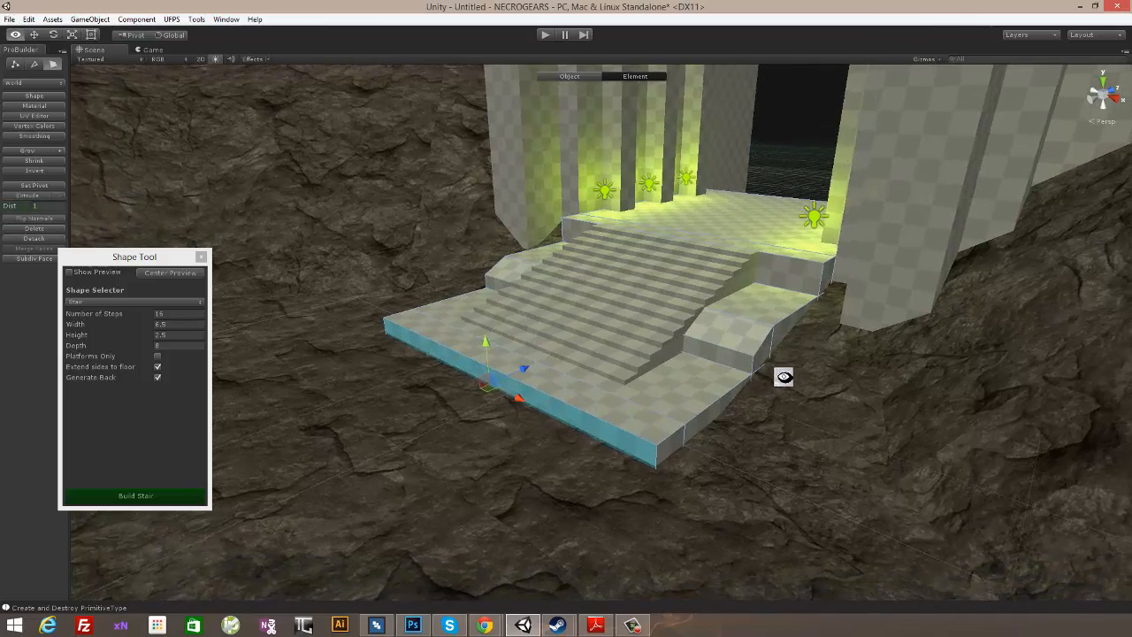
alt+drag(627, 280, 751, 286)
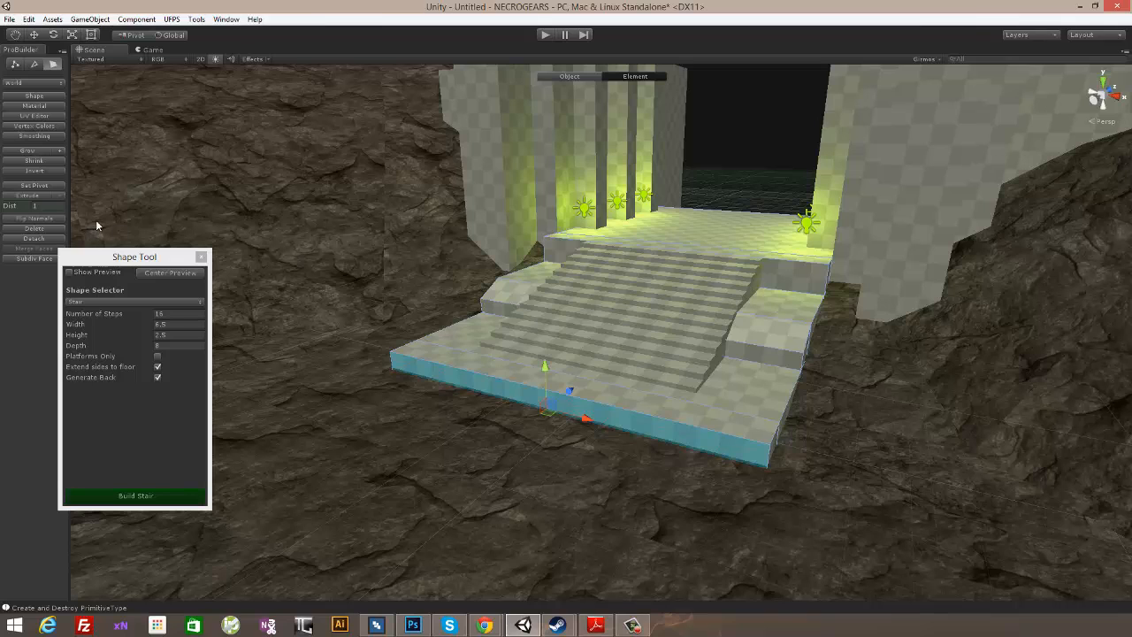
click(34, 66)
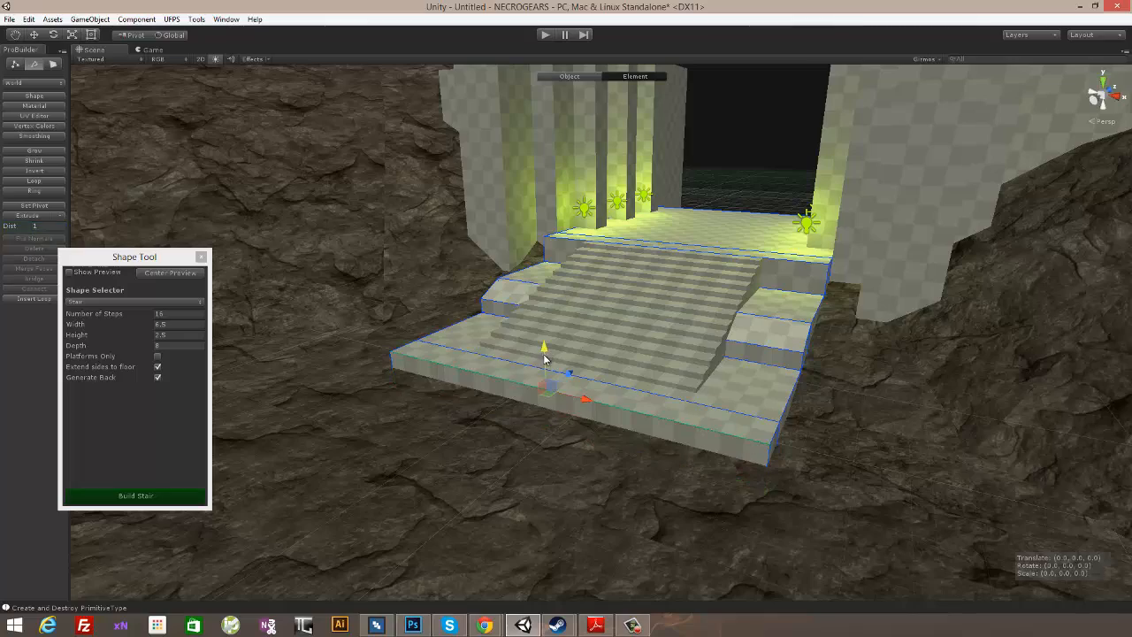
alt+drag(785, 346, 698, 354)
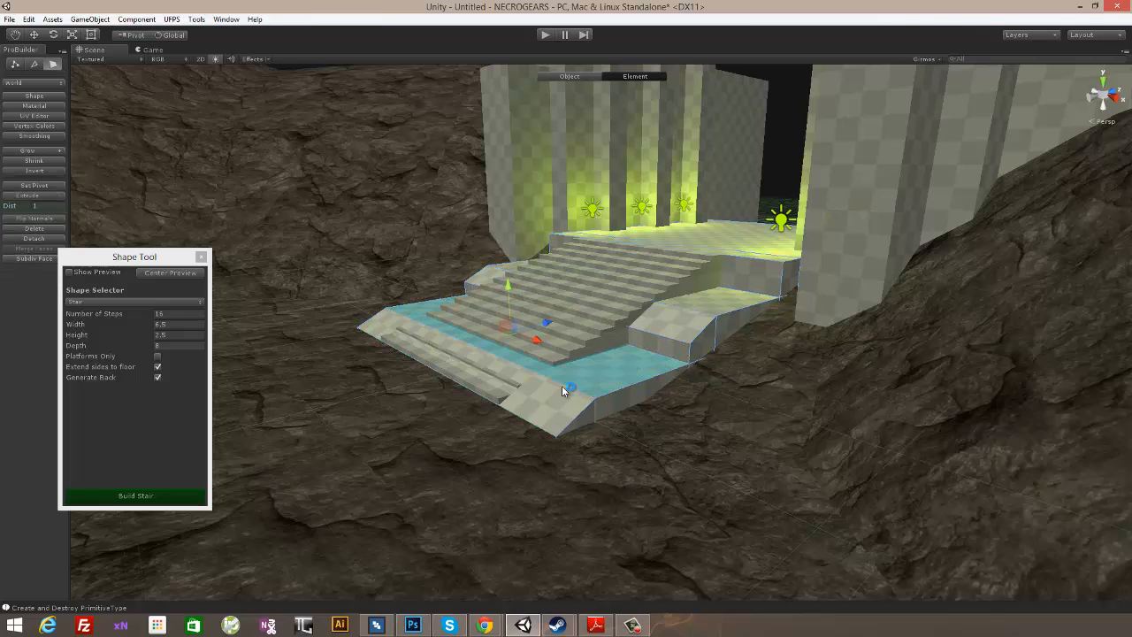
- Adjust the height of the lowest entrance platform by moving all of its vertices vertically from a side view
mouse_move(495, 303)
mouse_down()
mouse_move(493, 315)
mouse_move(496, 302)
mouse_up()
alt+drag(688, 294, 591, 254)
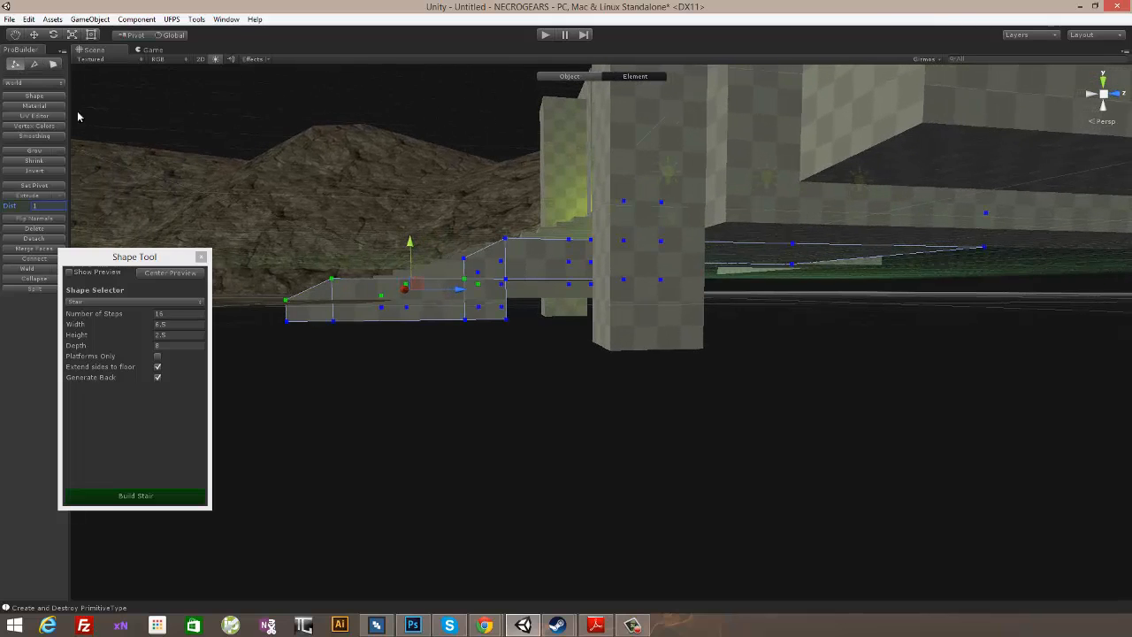
drag(527, 387, 234, 281)
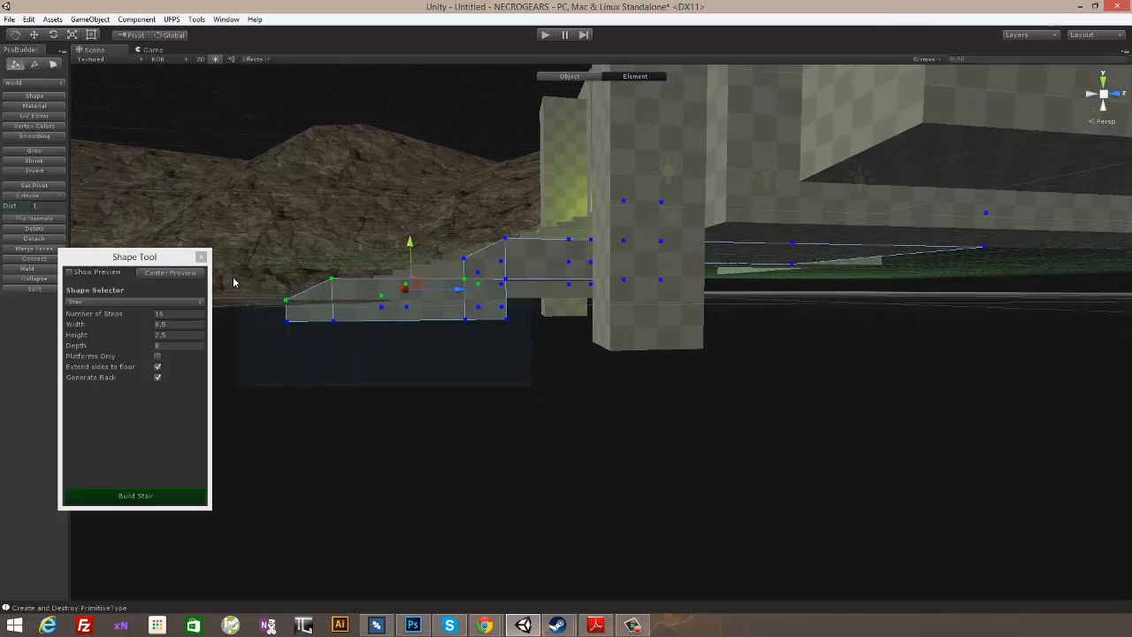
mouse_move(500, 216)
alt+mouse_down()
mouse_move(487, 222)
mouse_move(504, 222)
alt+mouse_up()
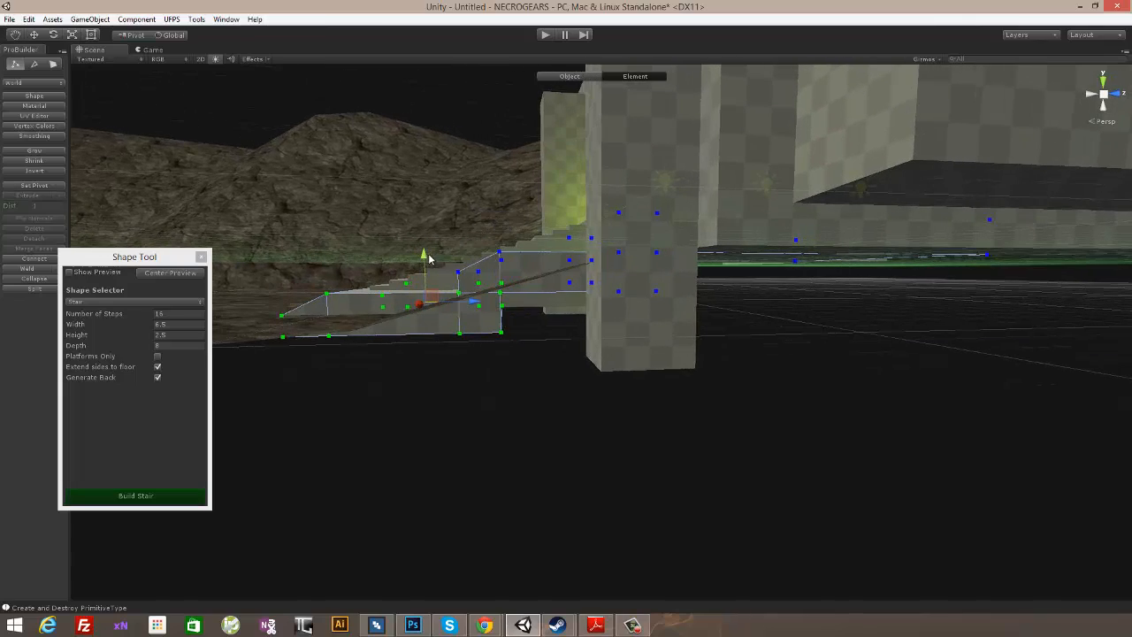
drag(425, 256, 420, 217)
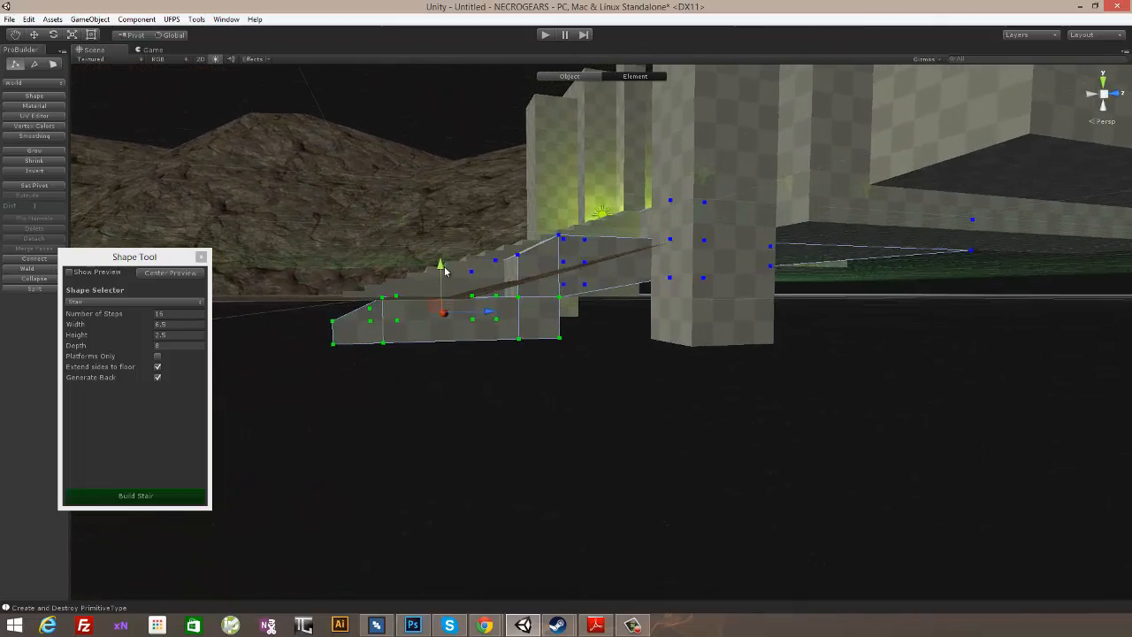
- Move the lowest platform's front vertices back so the stair's first steps project in front of the sloped sides
alt+drag(481, 199, 645, 320)
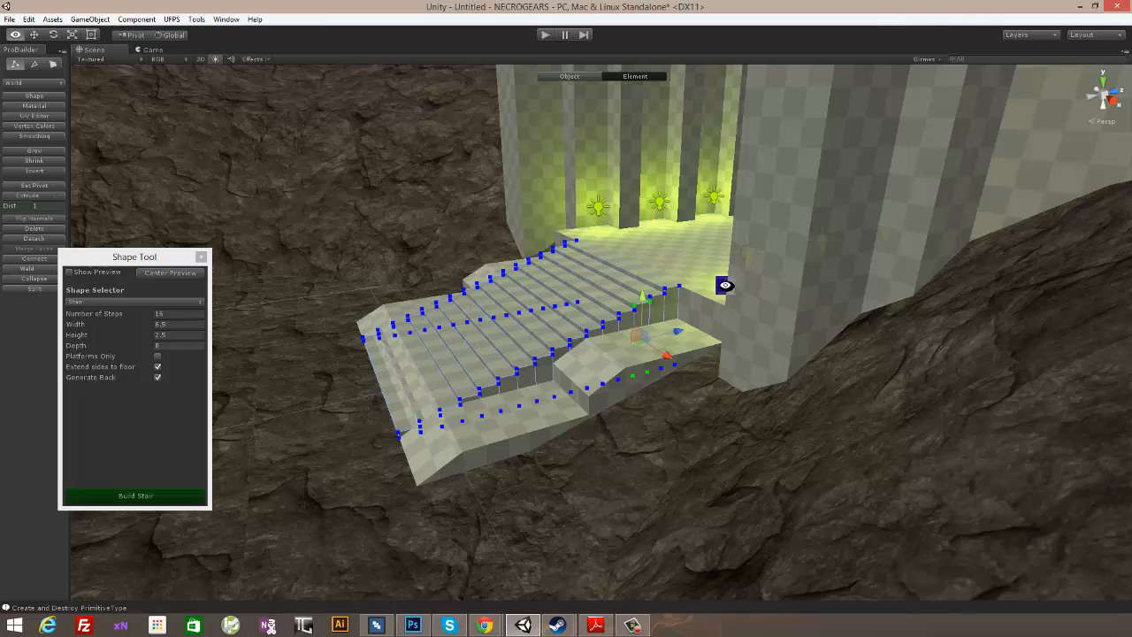
alt+drag(725, 285, 678, 231)
alt+drag(669, 177, 656, 243)
middle_drag(455, 300, 463, 293)
alt+drag(463, 293, 725, 322)
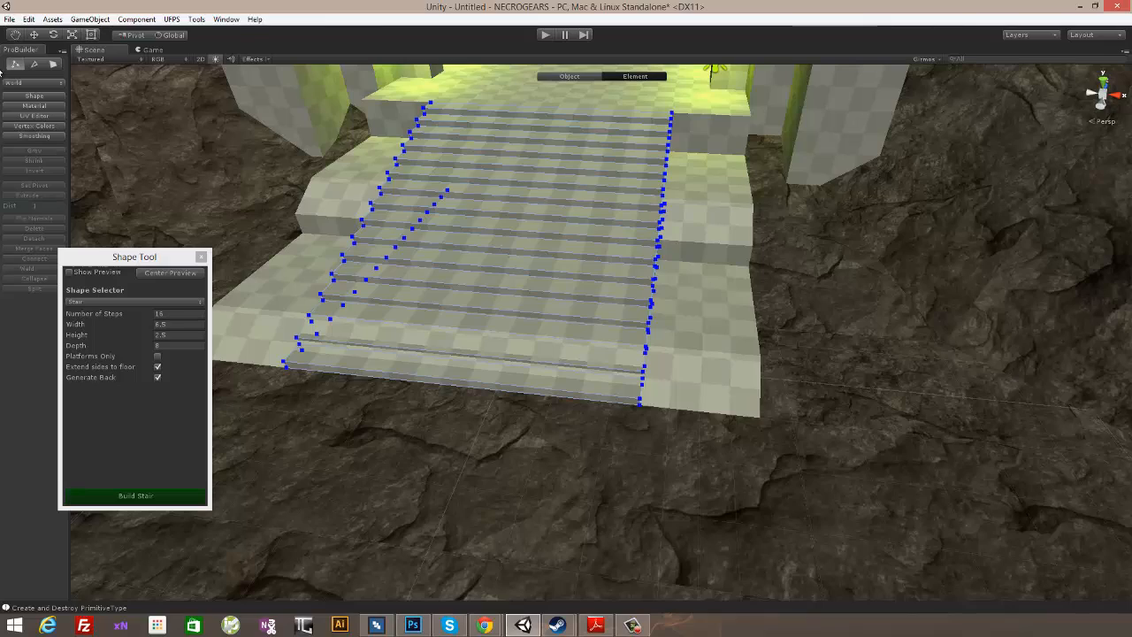
alt+drag(777, 276, 714, 210)
alt+drag(663, 346, 571, 344)
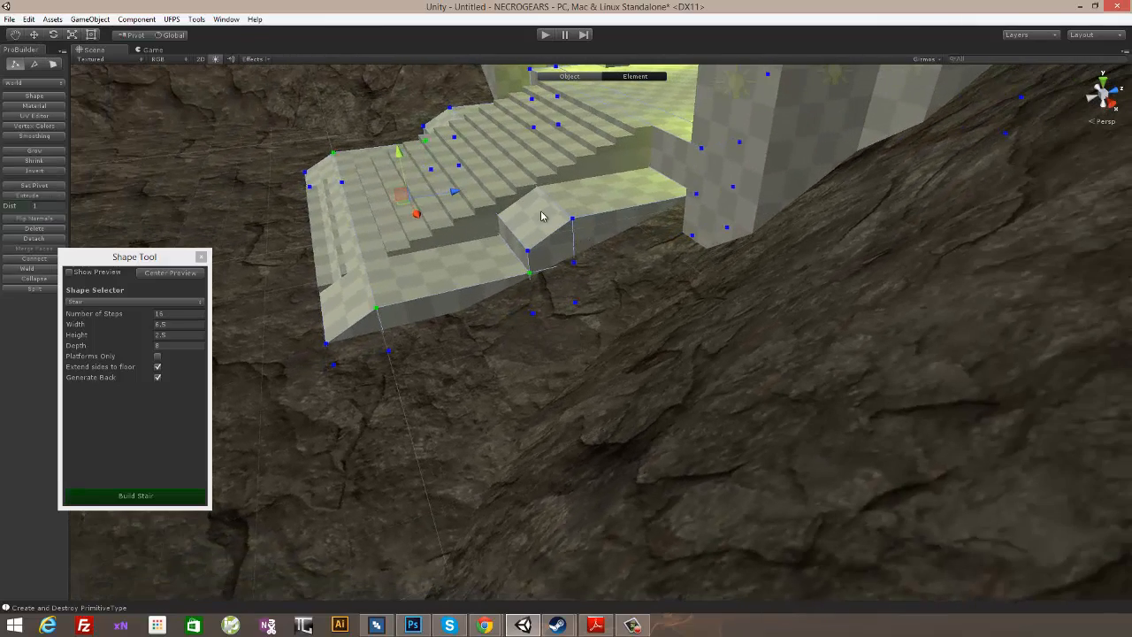
alt+drag(356, 349, 542, 316)
alt+drag(413, 371, 570, 410)
alt+drag(678, 266, 636, 298)
- Play the level and climb the new stair in first person to examine the entrance
click(546, 35)
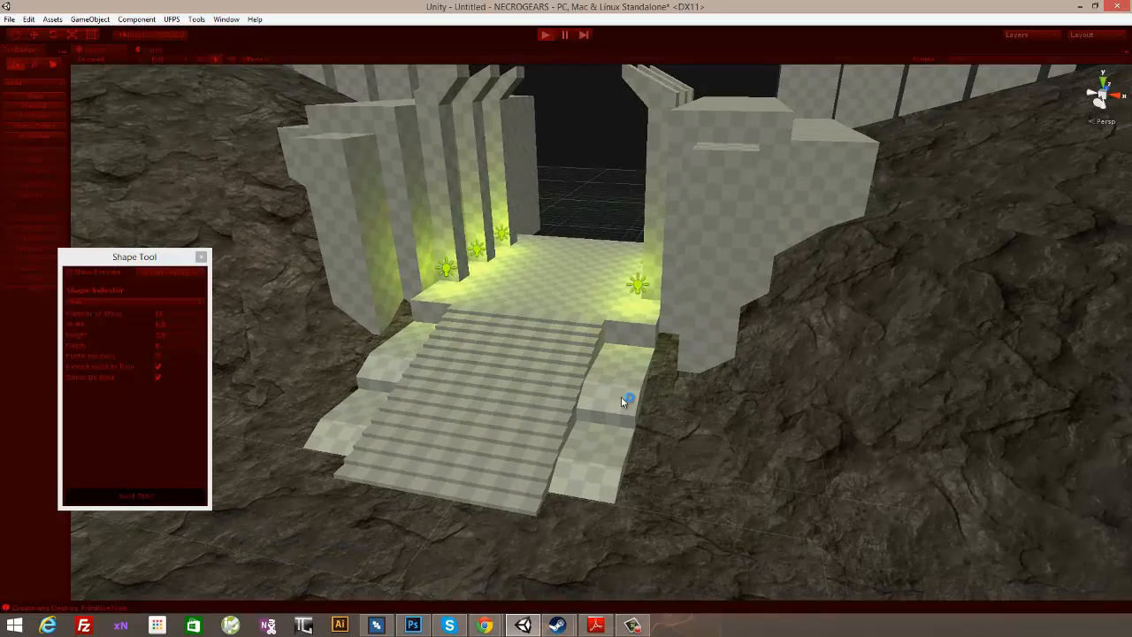
key(w)
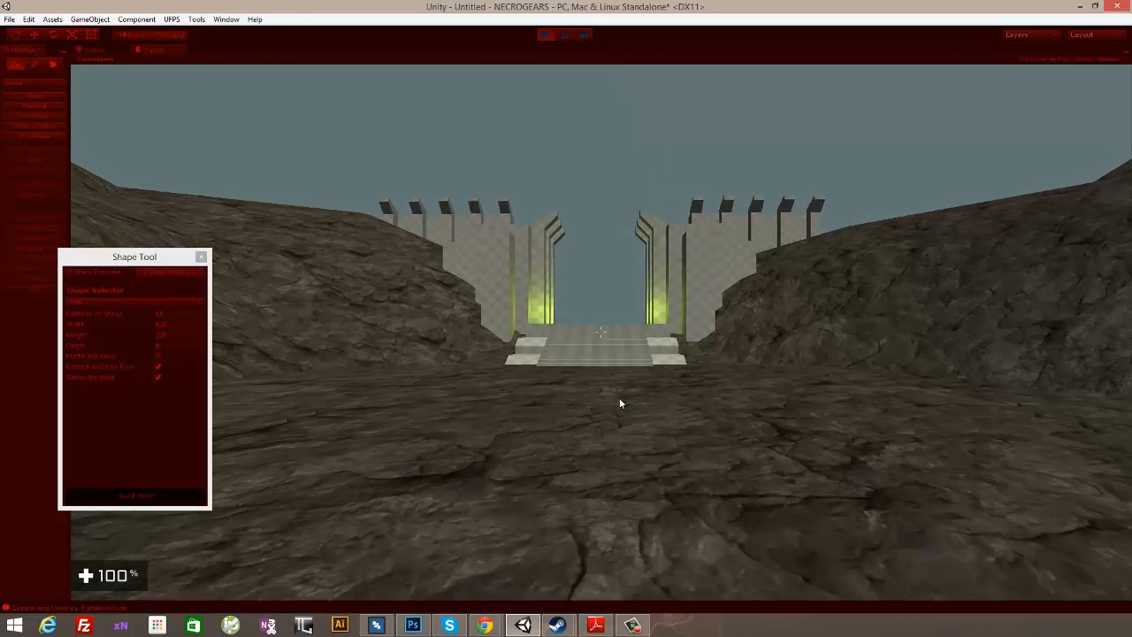
key(w)
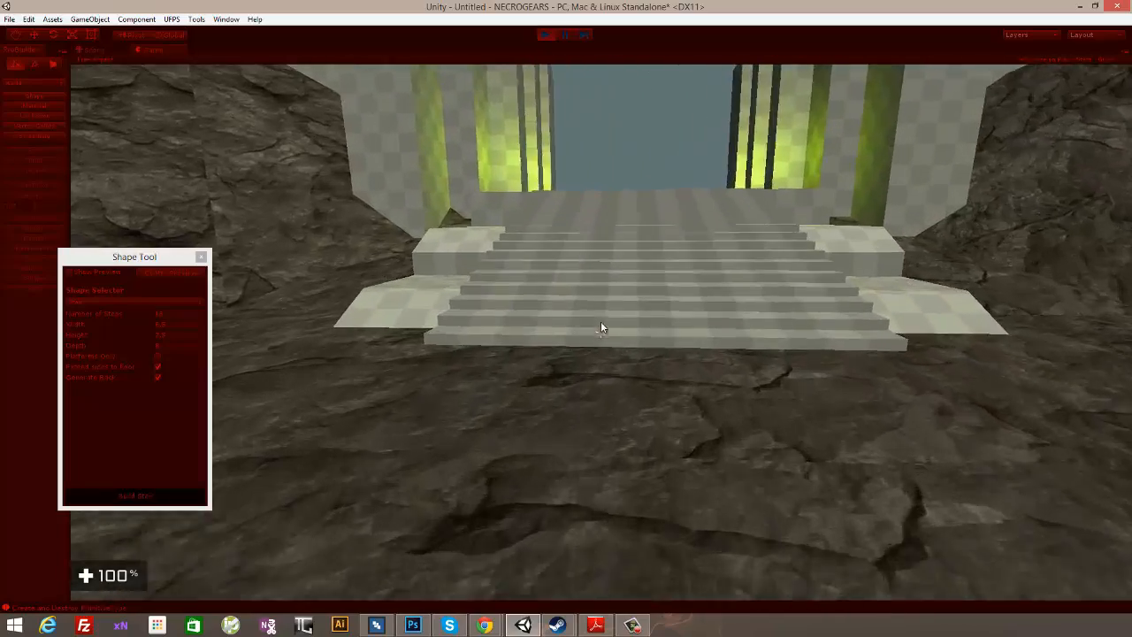
key(w)
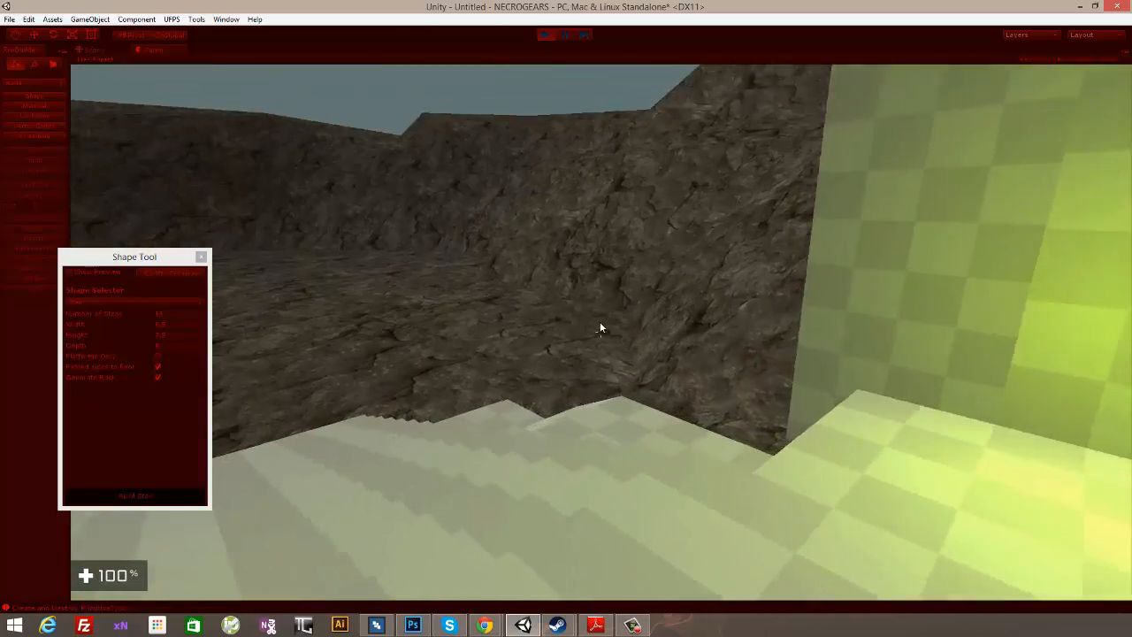
key(s)
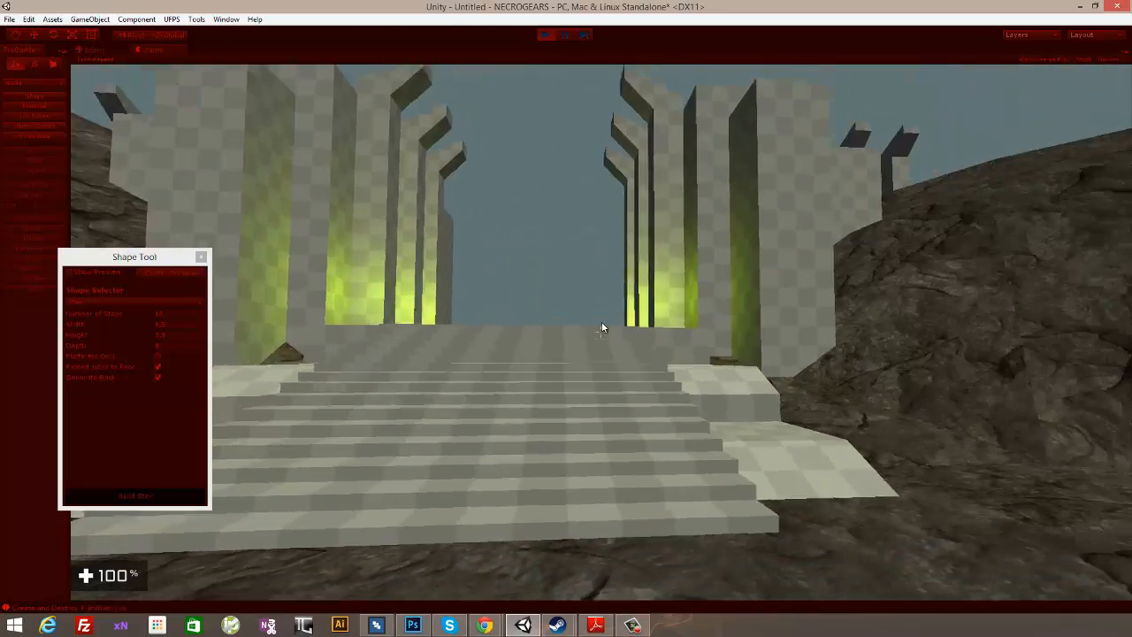
key(d)
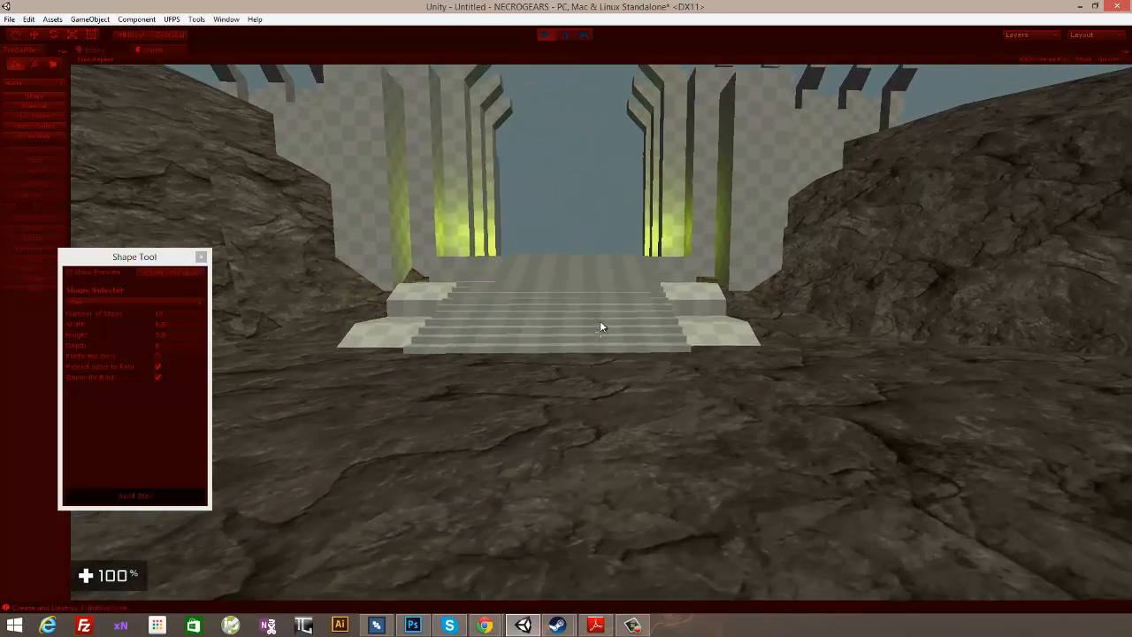
- Switch to the third-person view, run up the stair again to check its scale, and stop the playtest
key(v)
key(w)
key(w)
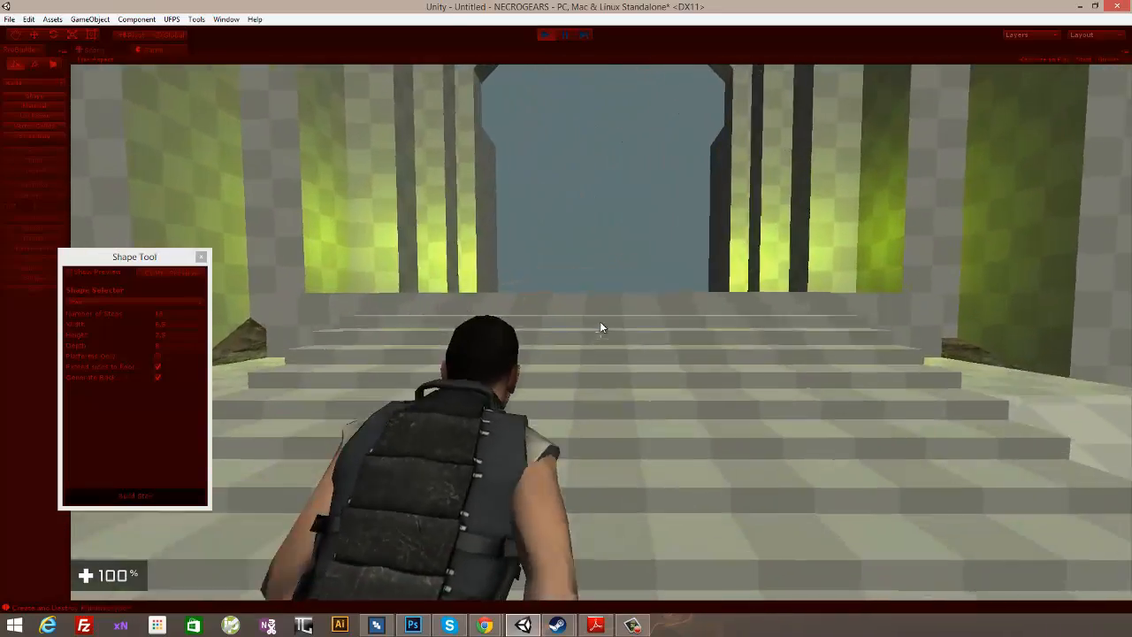
key(w)
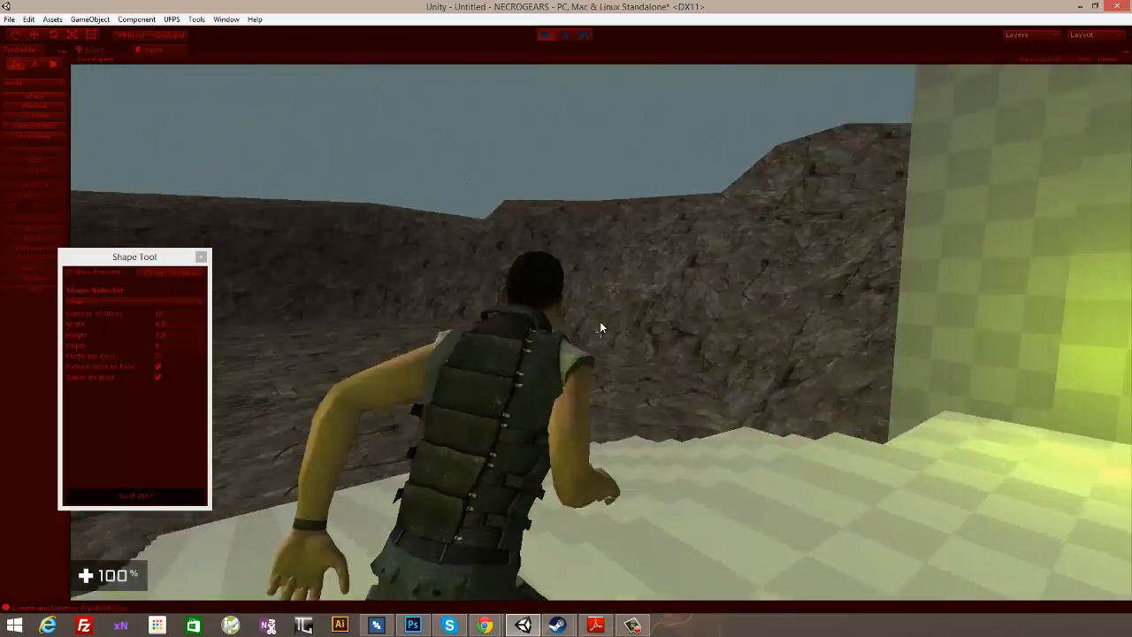
key(s)
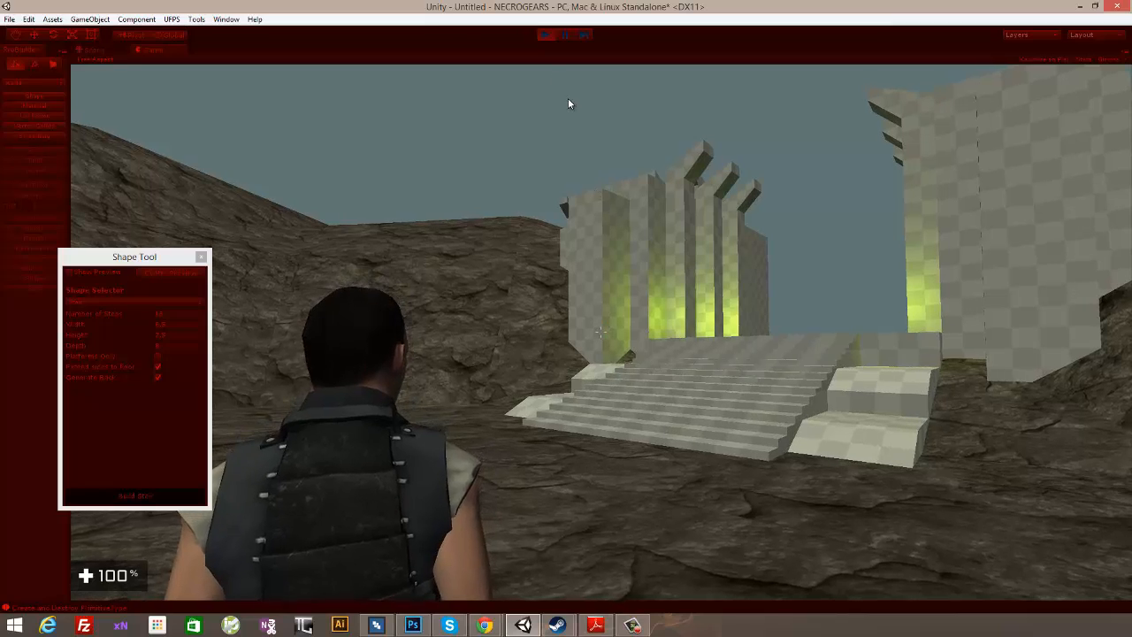
click(544, 34)
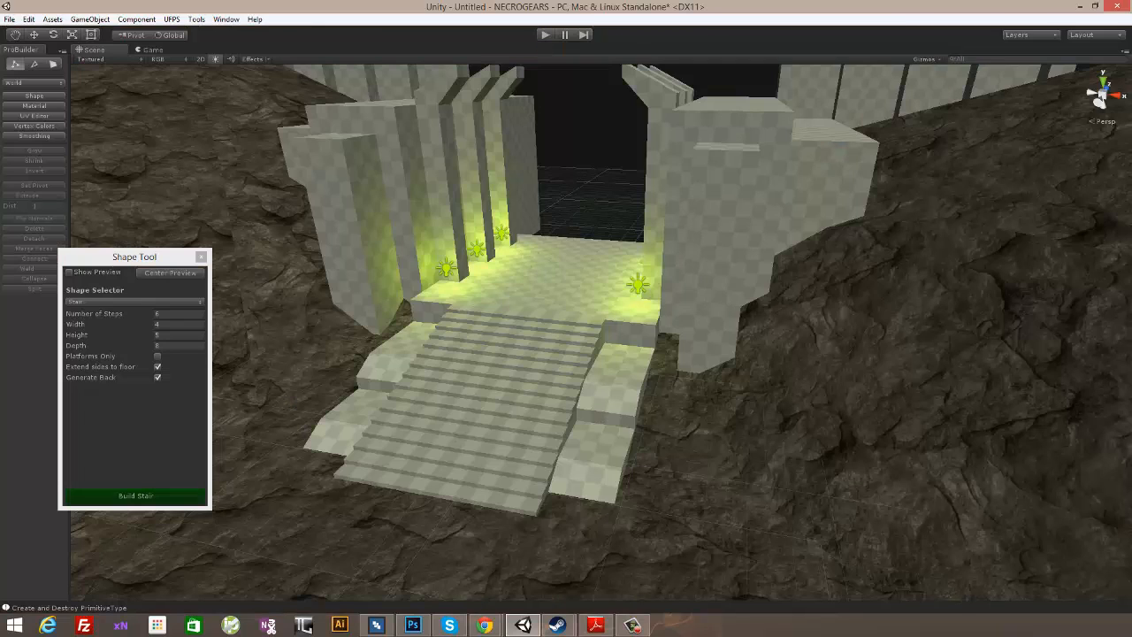
- Duplicate the entrance stair as a whole object and raise the copy above the original
key(F10)
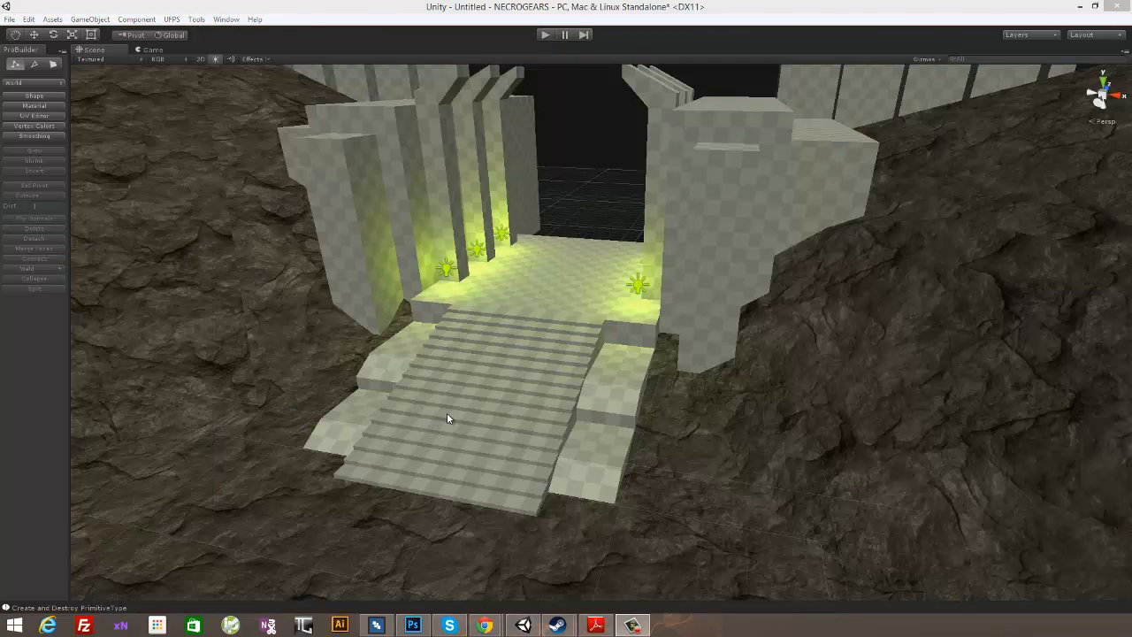
alt+drag(518, 305, 591, 226)
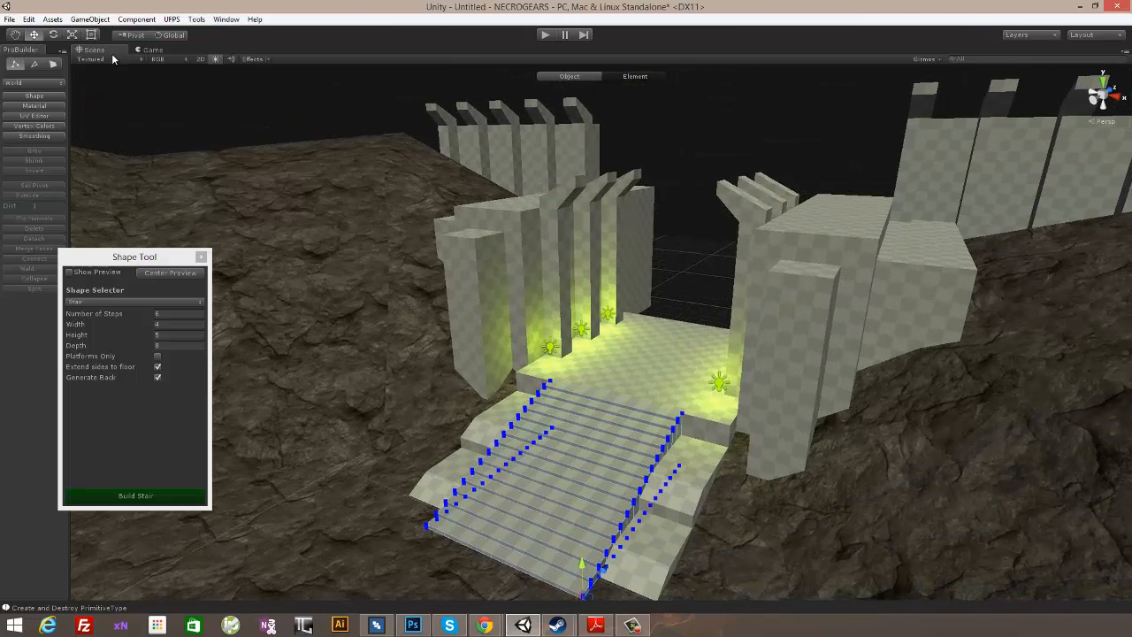
key(g)
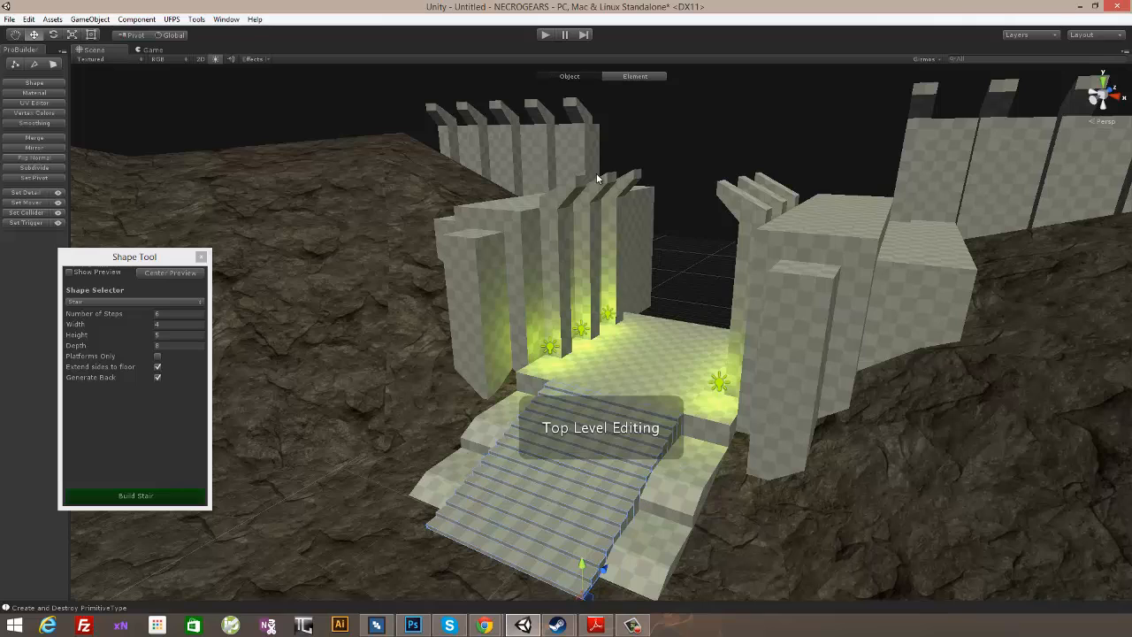
alt+drag(586, 445, 669, 325)
alt+drag(792, 341, 656, 370)
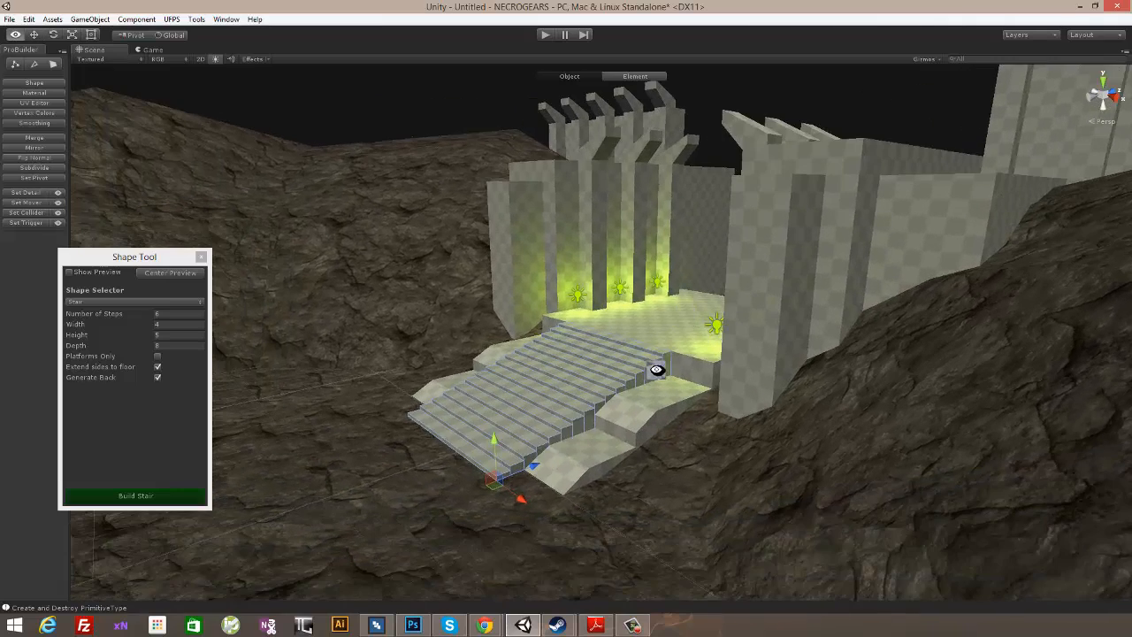
drag(497, 435, 494, 385)
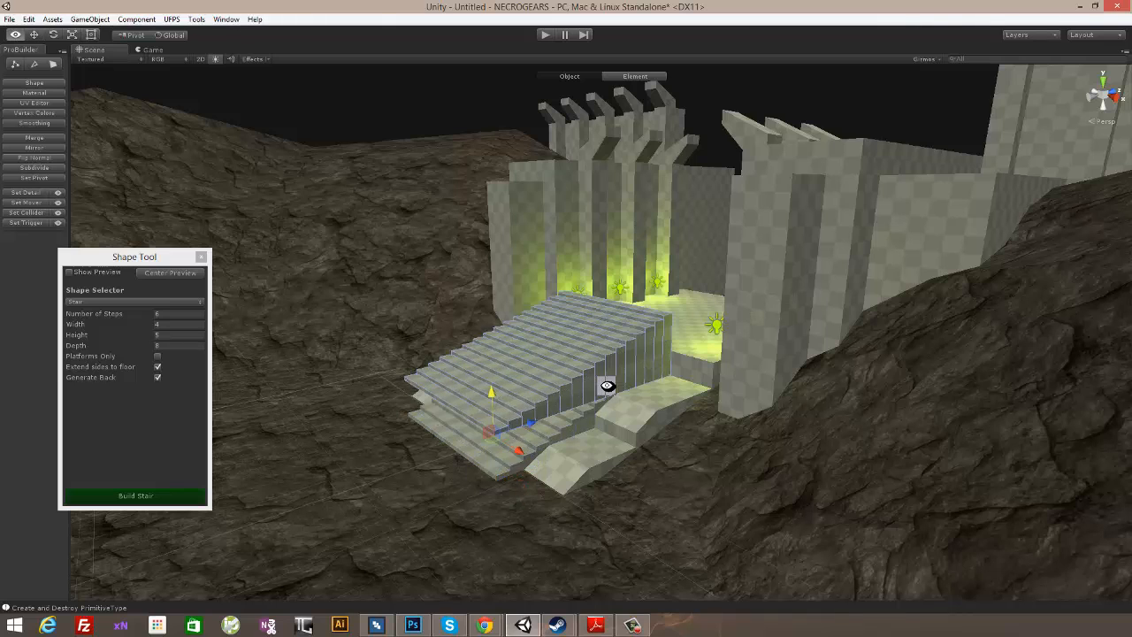
alt+drag(607, 386, 571, 384)
drag(471, 390, 469, 363)
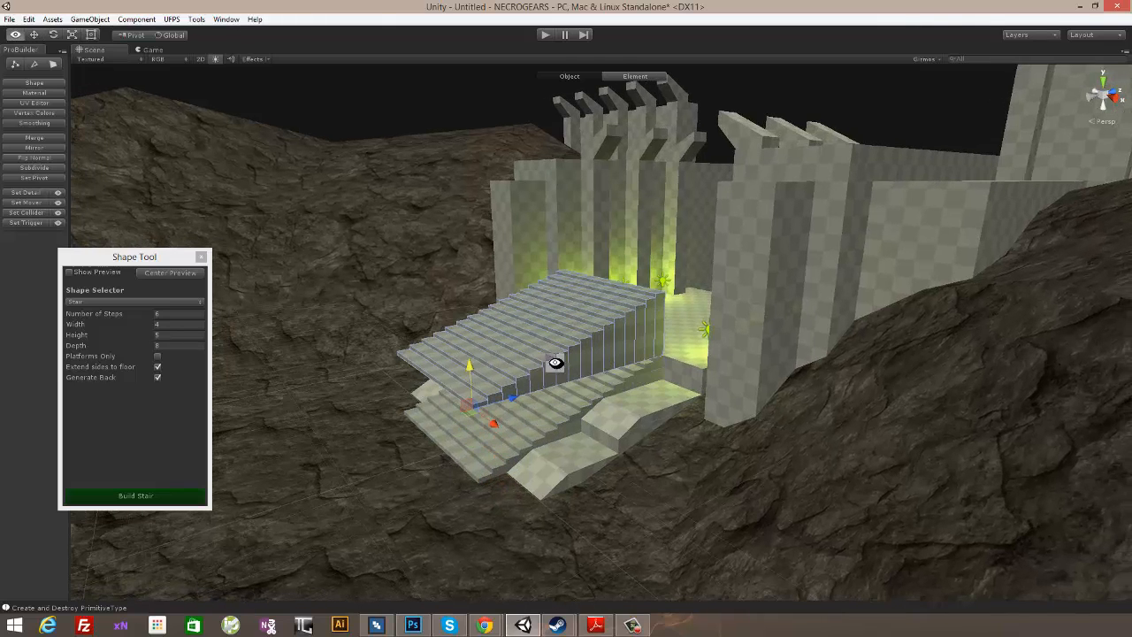
alt+drag(555, 363, 561, 379)
- Move the stair copy back across the upper platform and position it between the walls at the platform's rear
drag(537, 429, 955, 257)
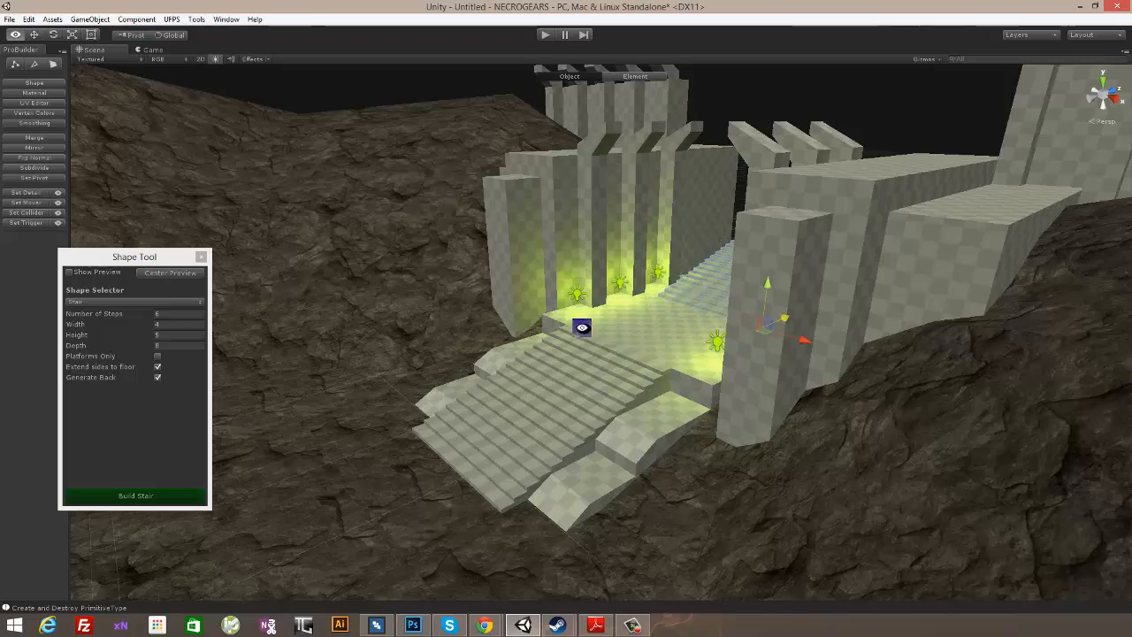
alt+drag(582, 327, 558, 496)
alt+drag(562, 382, 780, 393)
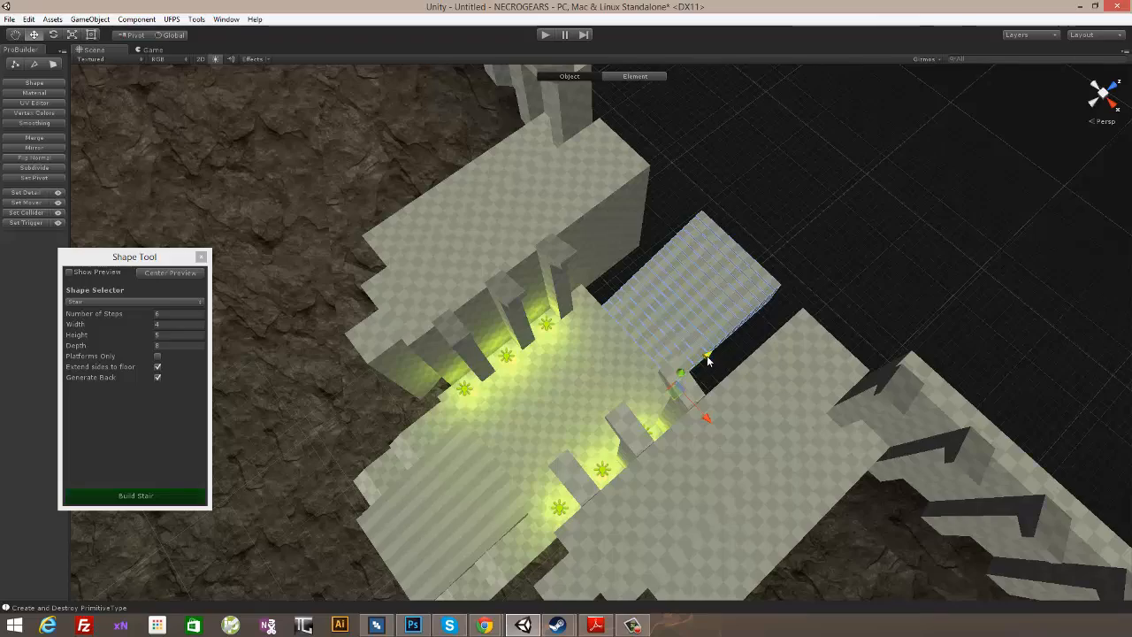
drag(707, 360, 621, 313)
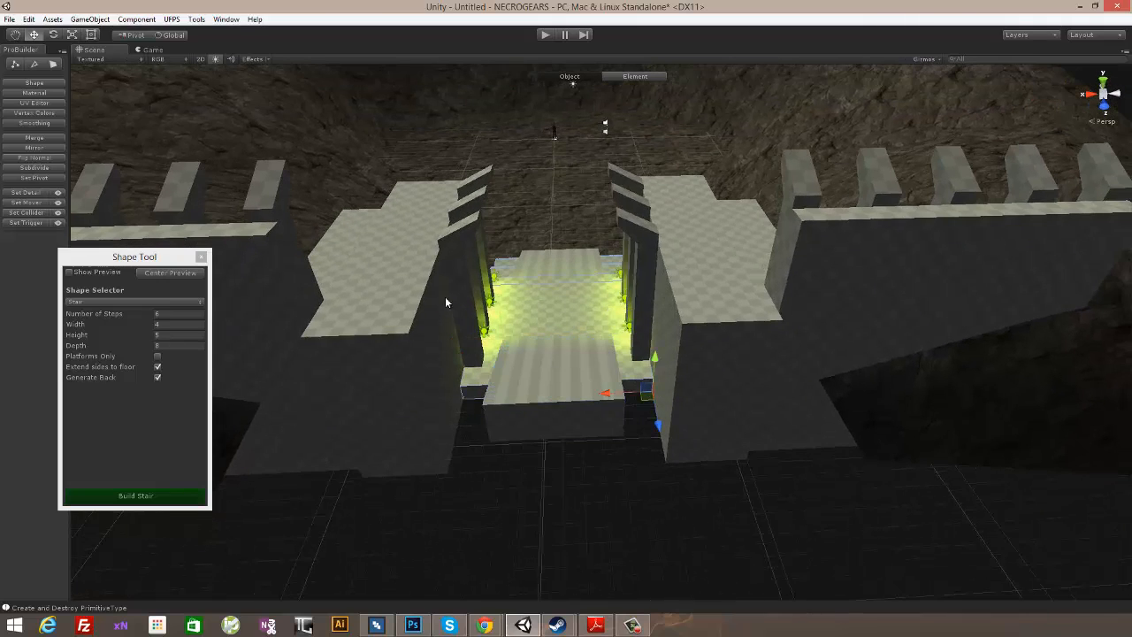
- Extend the upper platform's rear face backward beneath the second stair
click(55, 65)
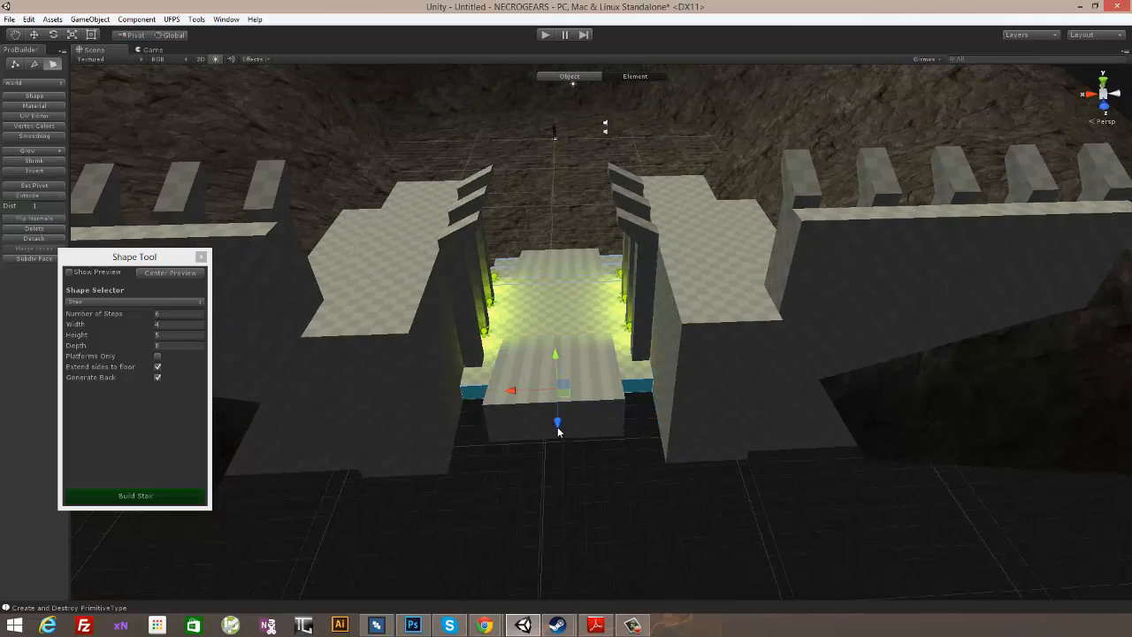
click(559, 447)
alt+drag(539, 404, 569, 289)
- Extrude the second stair's rear face backward to form a flat landing behind its top step
click(623, 417)
alt+drag(624, 423, 662, 455)
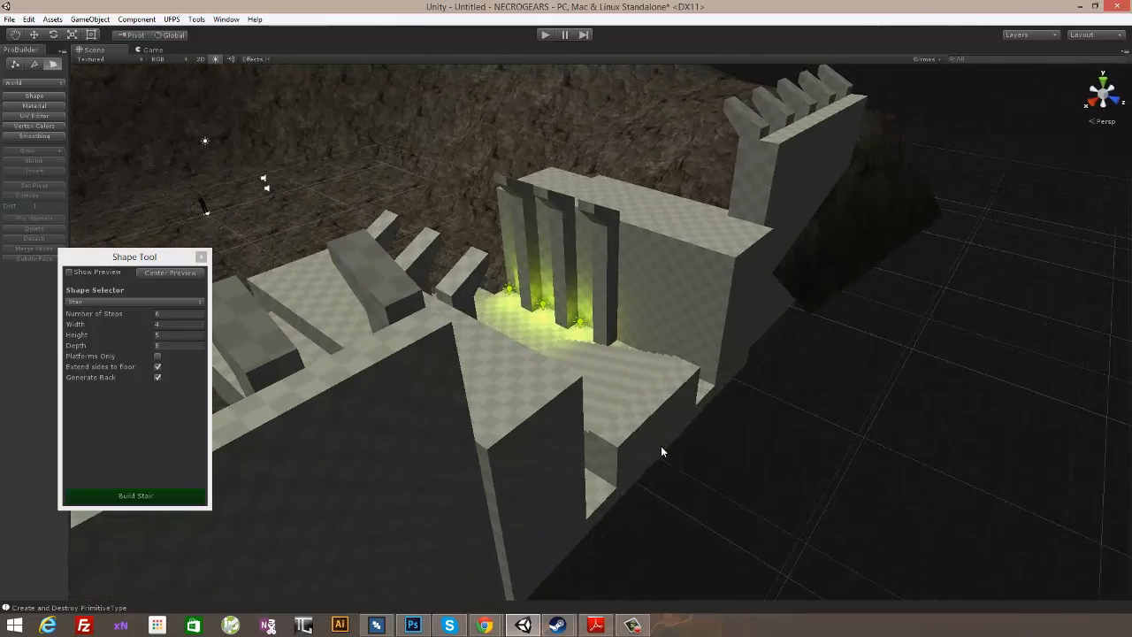
middle_drag(663, 455, 725, 421)
click(647, 409)
alt+drag(713, 434, 703, 459)
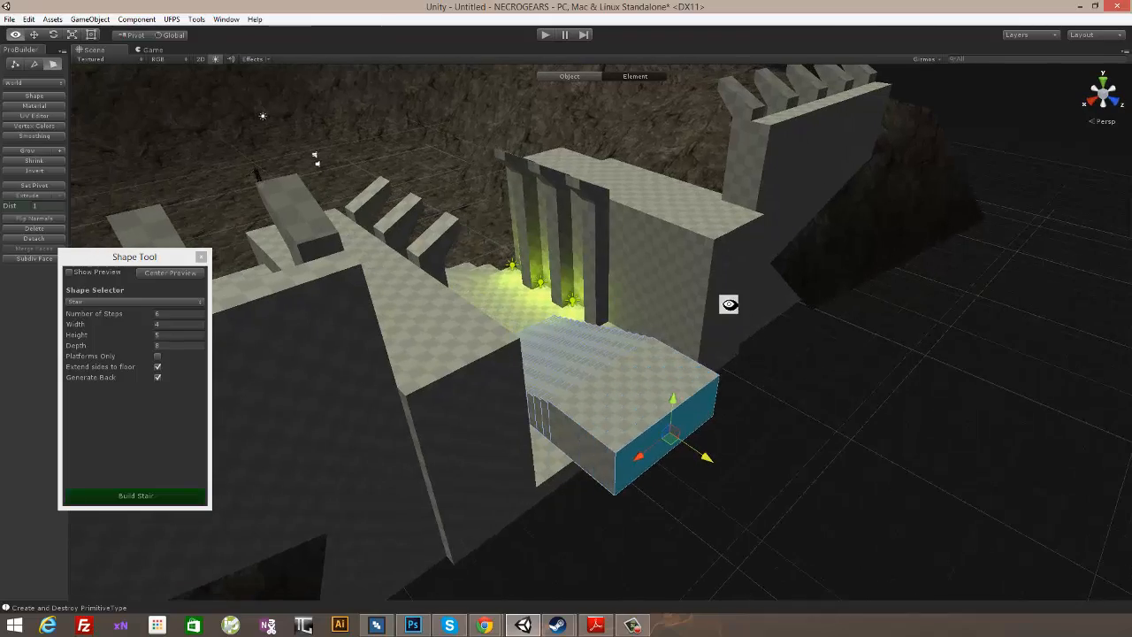
- Duplicate the rearmost pair of angled pillars twice and space the copies backward along both sides of the second stair
alt+drag(729, 304, 557, 398)
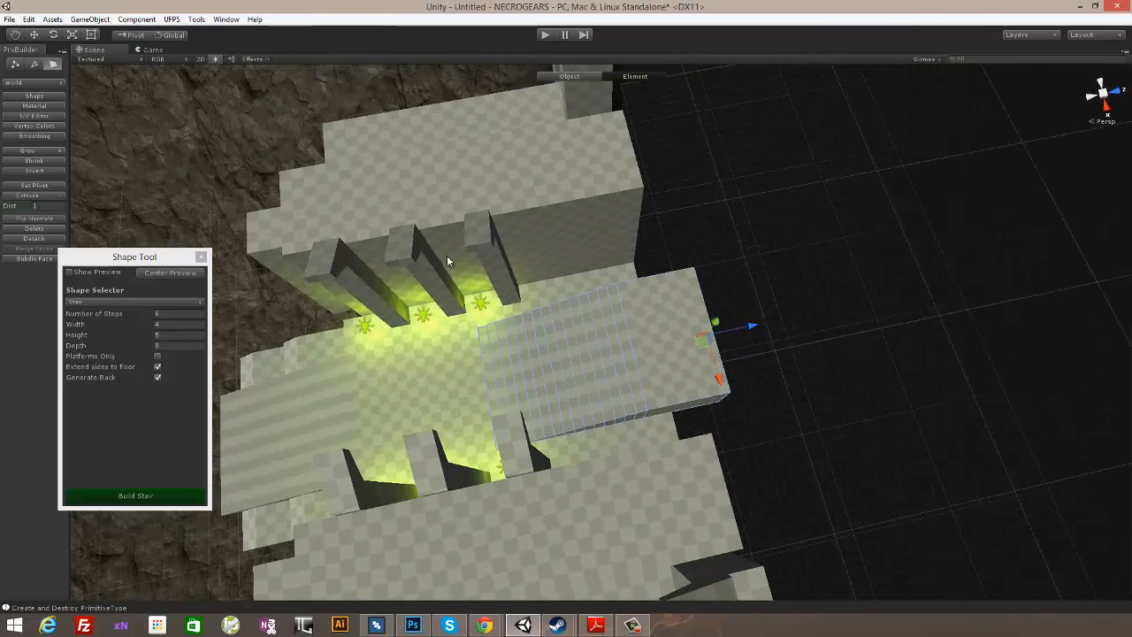
click(51, 65)
click(566, 76)
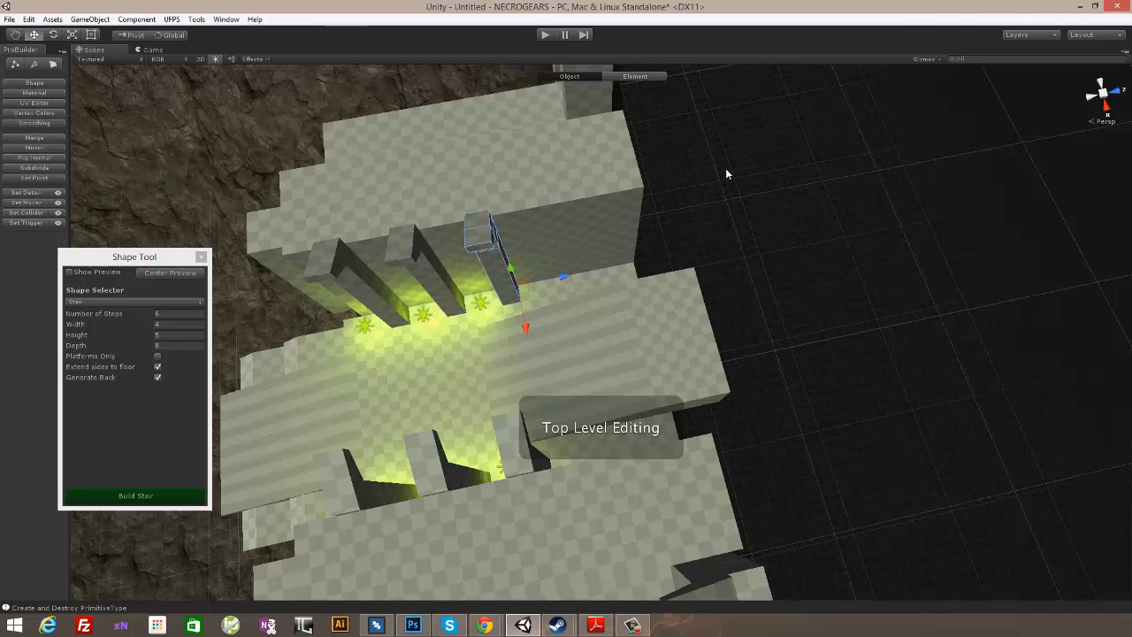
click(489, 233)
alt+drag(551, 320, 558, 445)
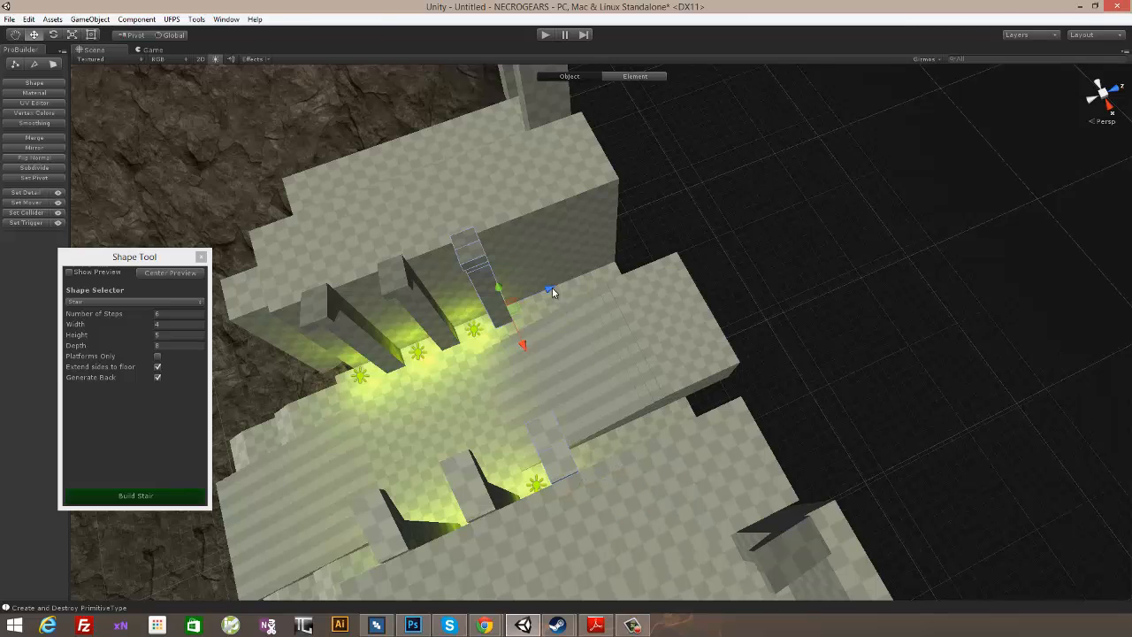
drag(552, 292, 606, 277)
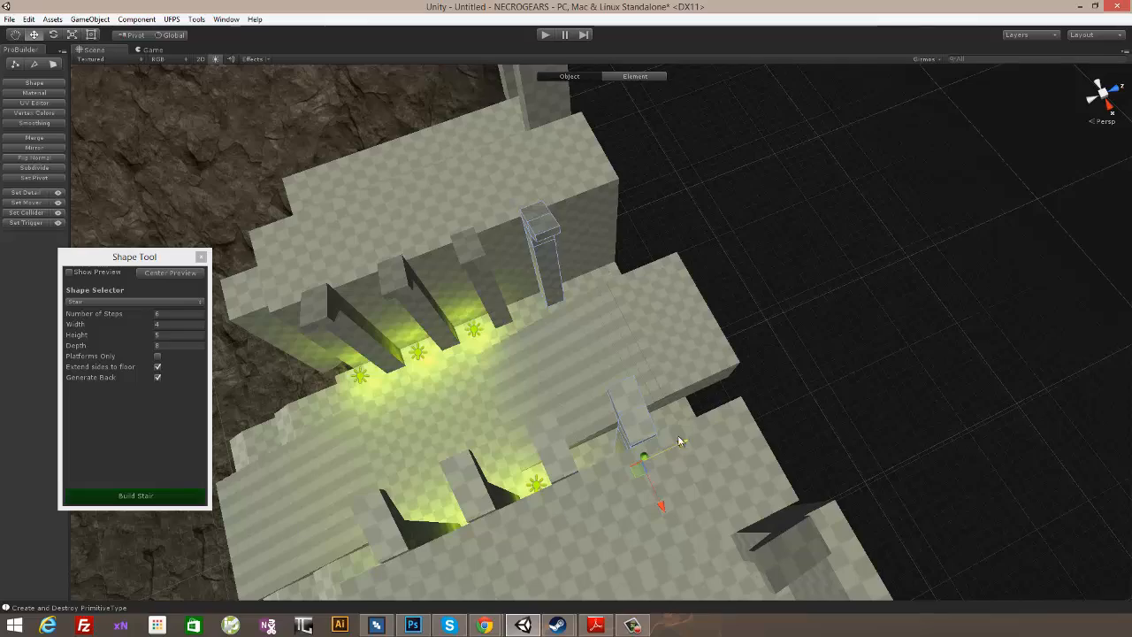
drag(712, 433, 733, 421)
- Duplicate the rearmost pair of green point lights and move the copies back between the next pillars
alt+drag(718, 325, 752, 415)
click(491, 369)
alt+drag(681, 437, 660, 435)
key(ctrl+d)
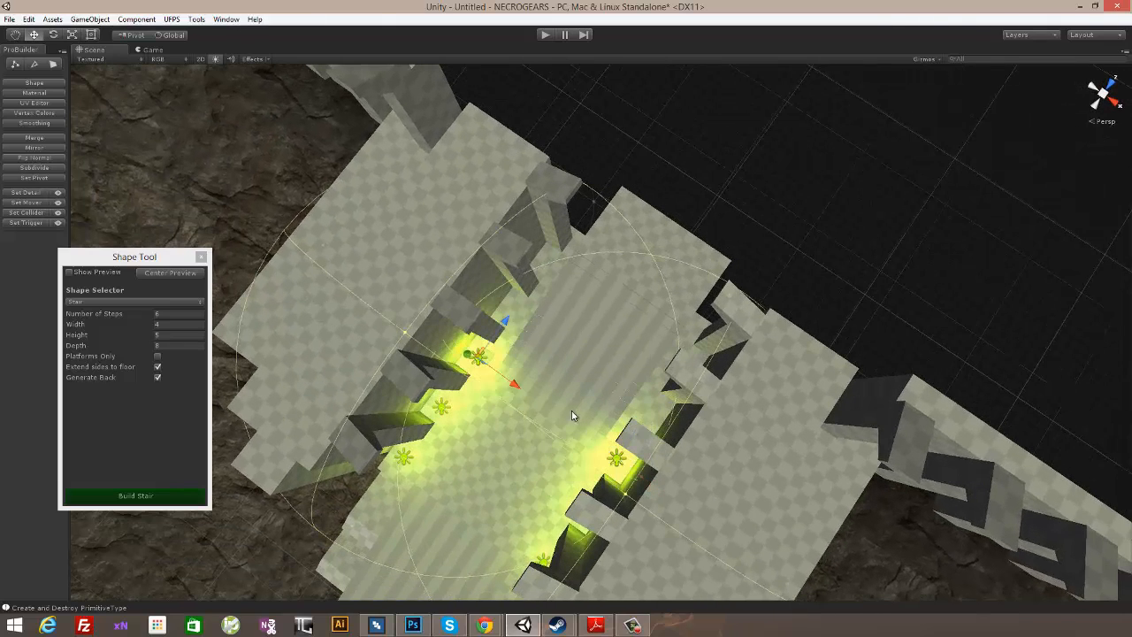
drag(504, 327, 552, 280)
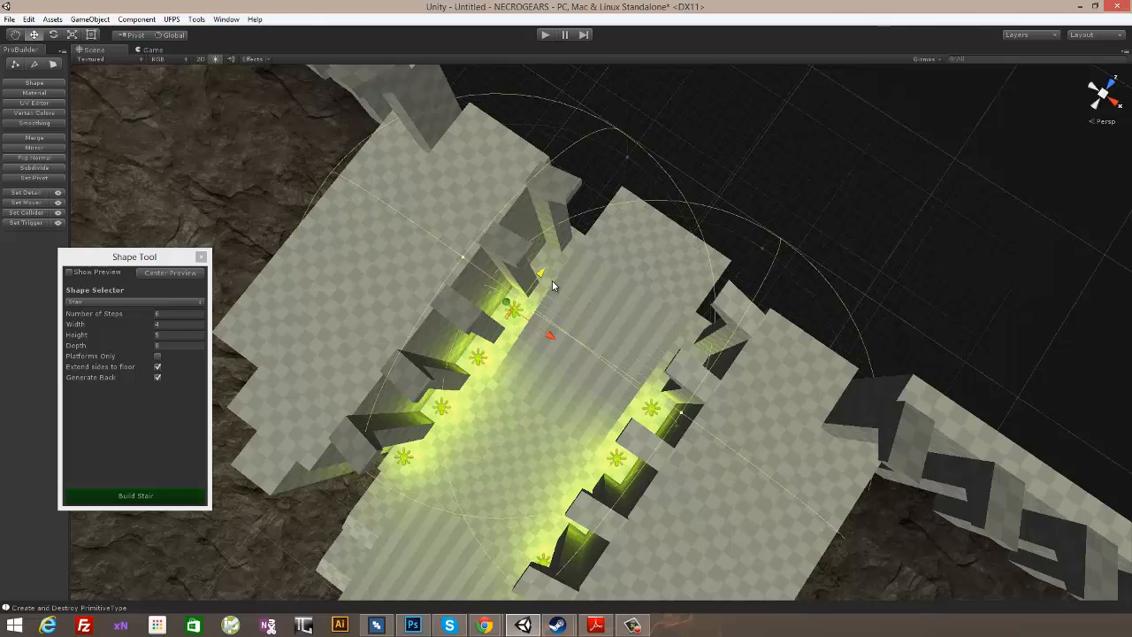
- Duplicate the rearmost pair of green point lights again and move the copies back between the last pillars along the second stair
key(ctrl+d)
drag(679, 372, 670, 106)
alt+drag(788, 262, 834, 346)
scroll(837, 275, down, 5)
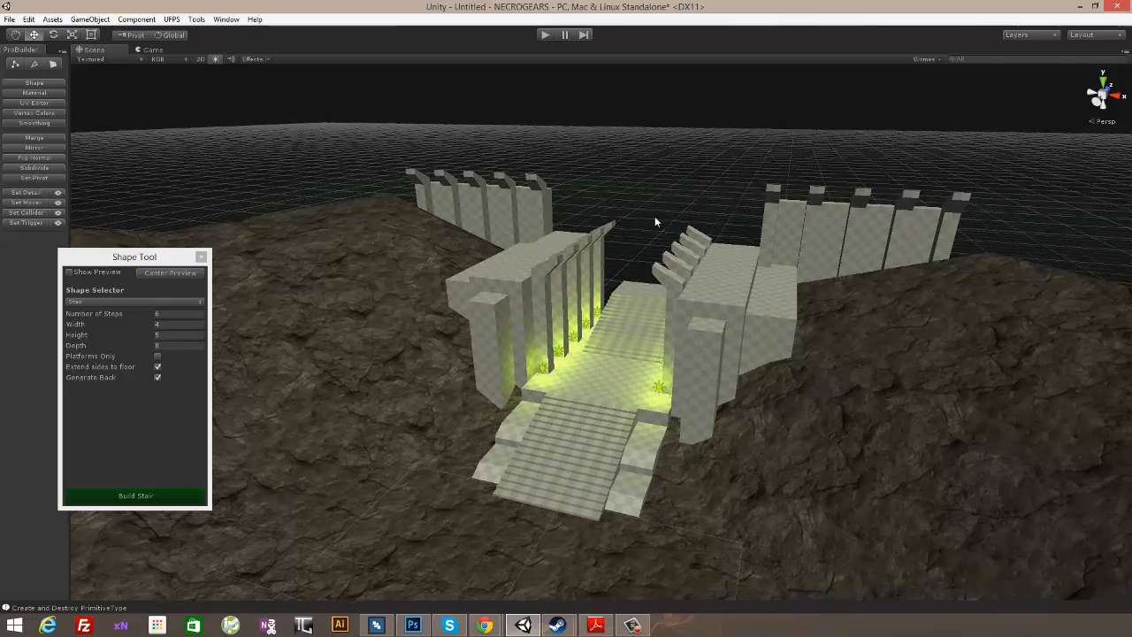
alt+drag(655, 221, 807, 343)
scroll(766, 437, up, 4)
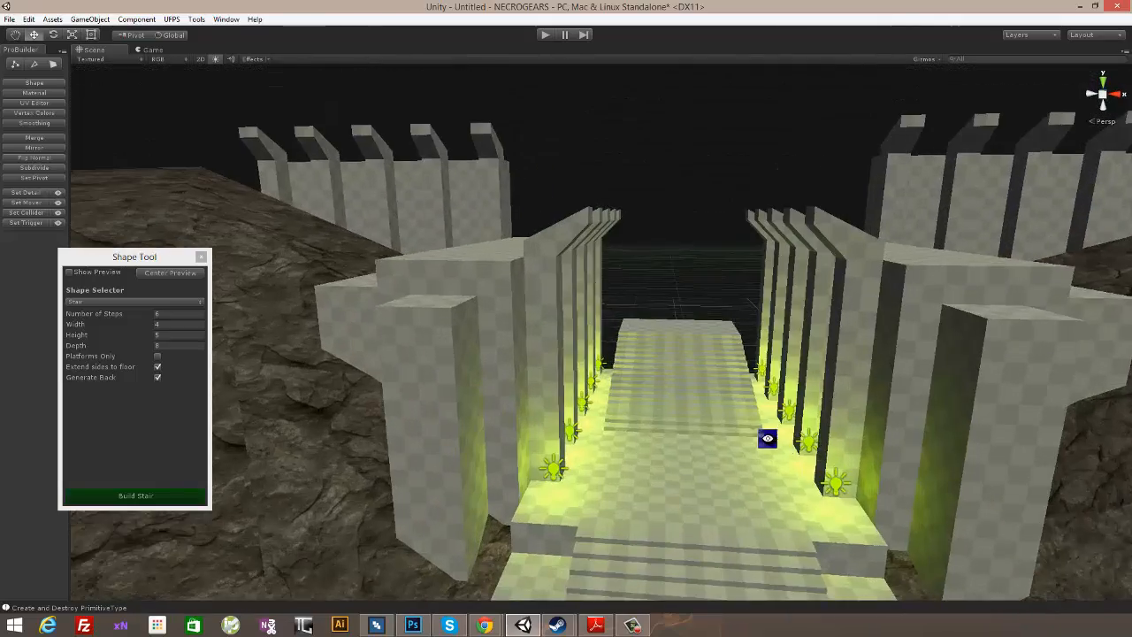
- Duplicate a front angled pillar, bring the copy out in front of the entrance's left wall, and rotate it about the vertical axis to face forward
mouse_move(767, 438)
alt+mouse_down()
mouse_move(758, 384)
mouse_move(785, 363)
mouse_move(710, 371)
mouse_move(755, 406)
mouse_move(755, 385)
mouse_move(841, 428)
mouse_move(757, 435)
mouse_move(699, 462)
mouse_move(782, 439)
alt+mouse_up()
scroll(755, 406, up, 3)
scroll(758, 407, down, 7)
click(858, 298)
alt+drag(935, 380, 845, 374)
alt+drag(684, 231, 695, 257)
alt+drag(722, 215, 638, 253)
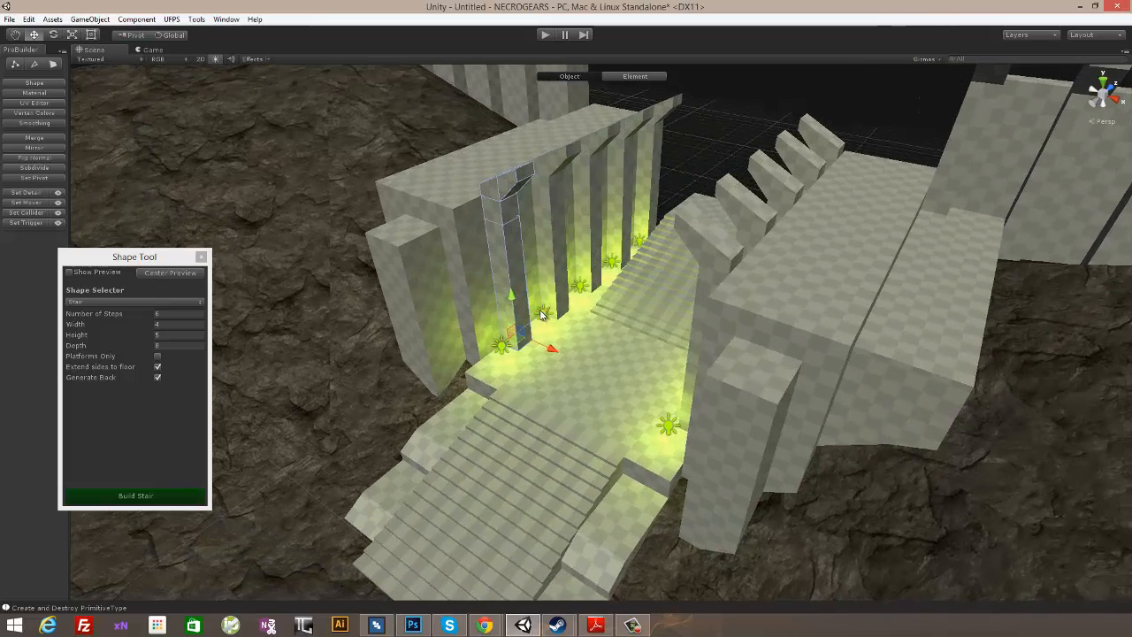
alt+drag(542, 314, 584, 398)
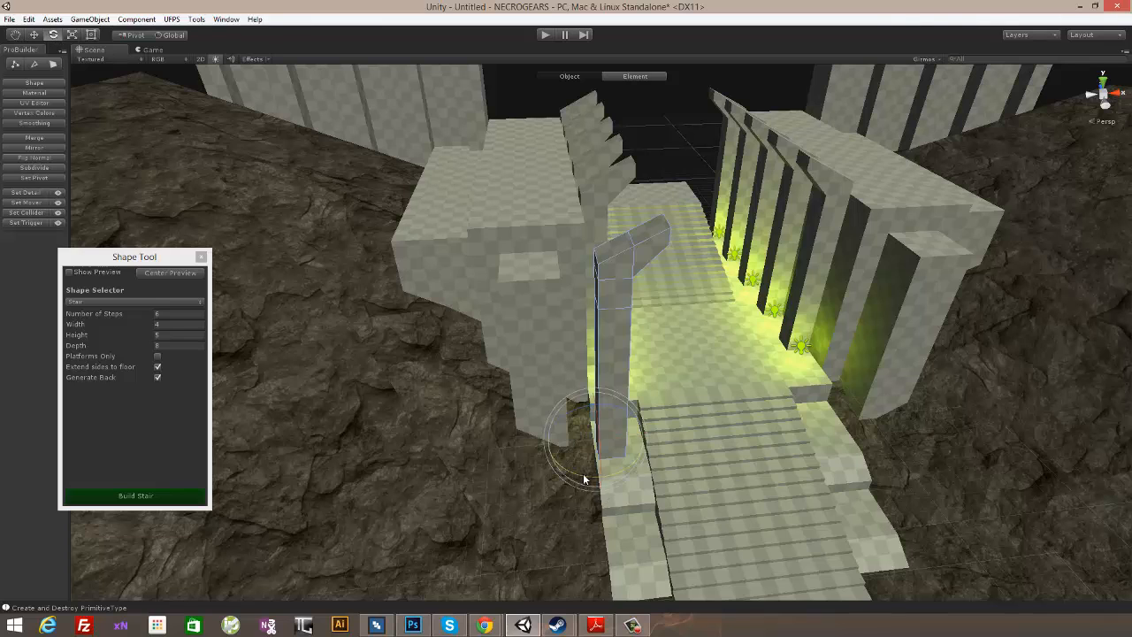
drag(584, 478, 432, 457)
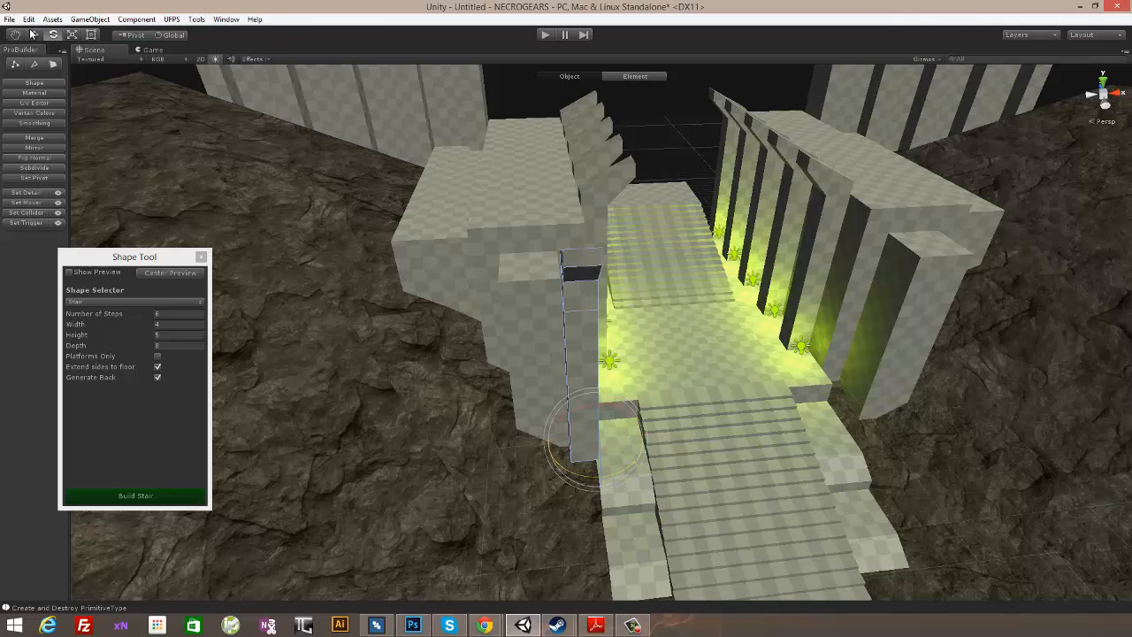
- Move the rotated pillar against the front of the block column left of the entrance stair
alt+drag(477, 151, 577, 429)
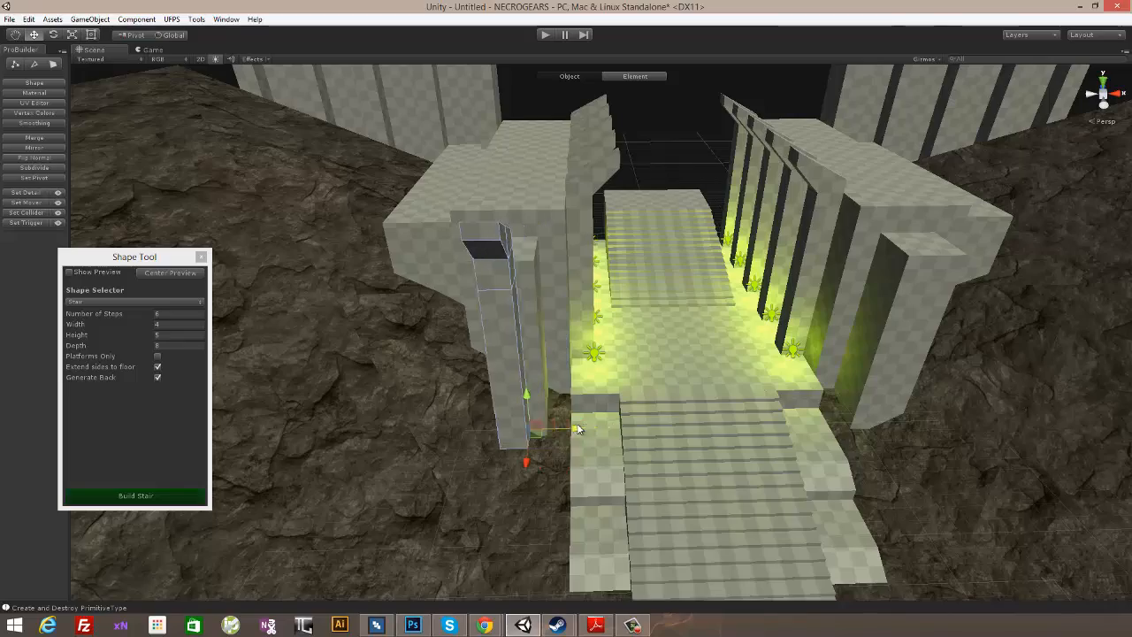
alt+drag(650, 314, 772, 346)
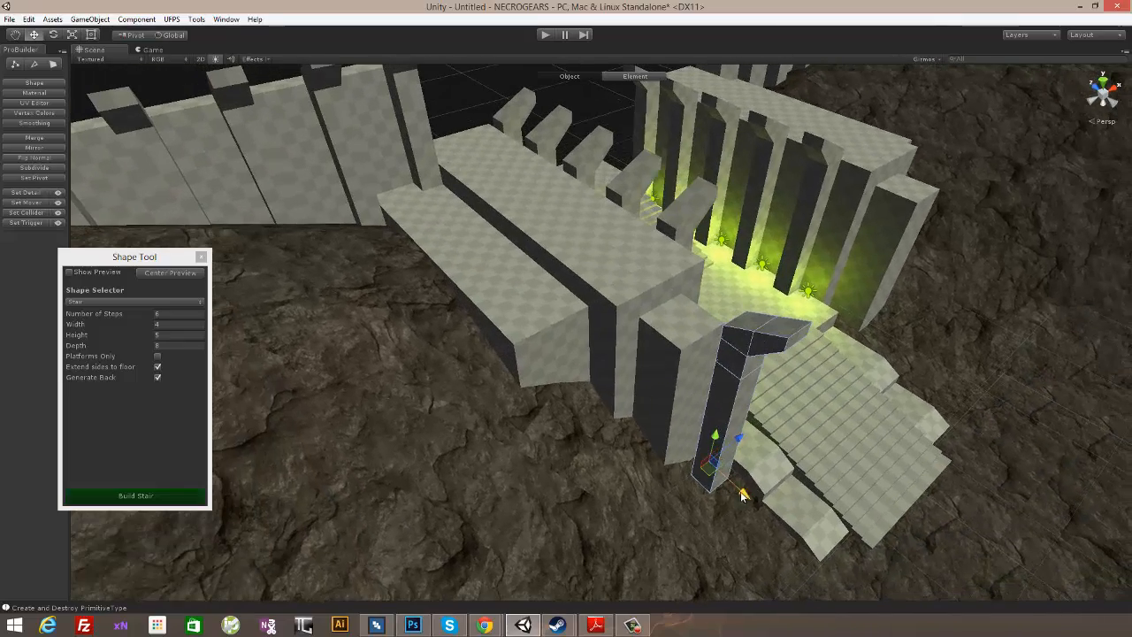
alt+drag(720, 475, 613, 297)
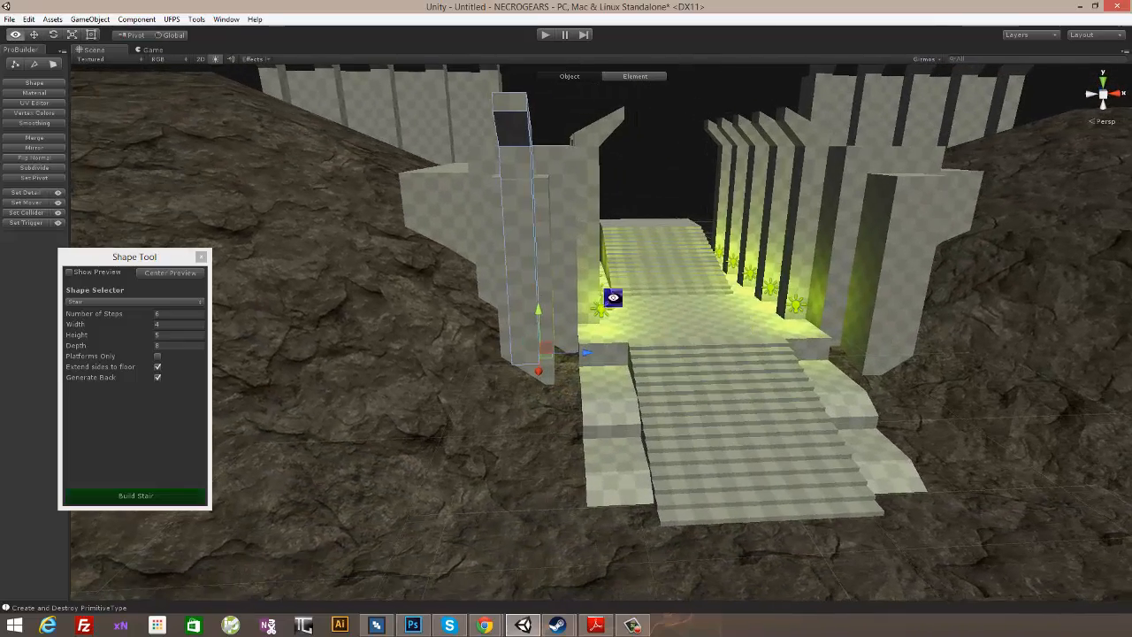
drag(541, 320, 736, 291)
- Duplicate the forward-facing pillar and place the copy against the front of the block column right of the entrance stair
key(ctrl+d)
drag(505, 369, 758, 297)
alt+drag(875, 227, 838, 376)
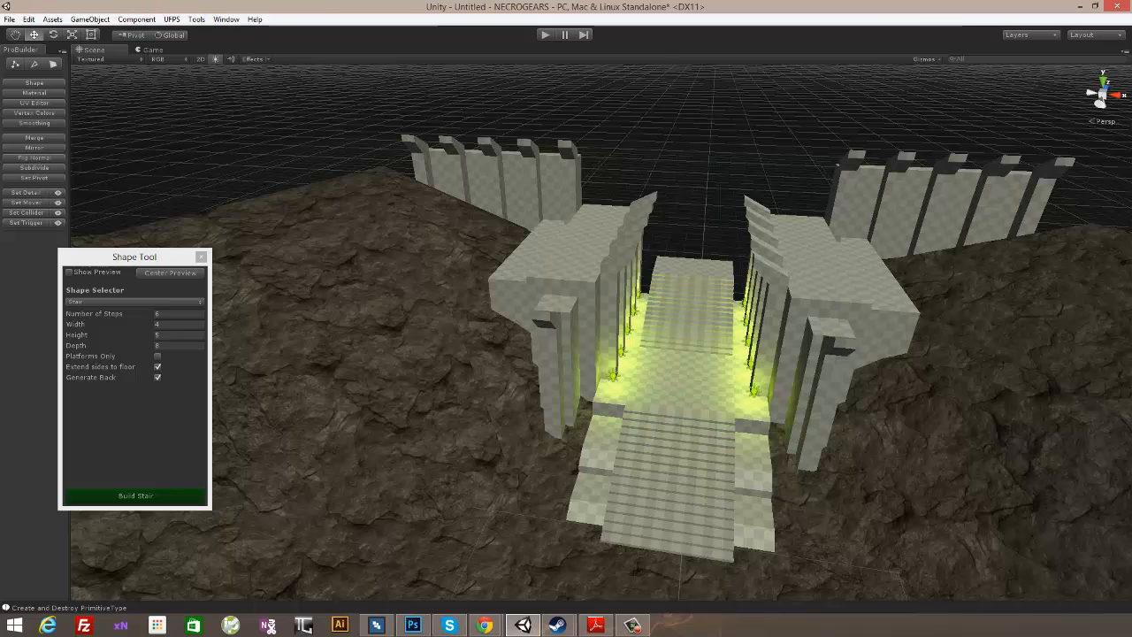
- Collapse the Hero object in the hierarchy and create an empty game object named Castle Entrance
drag(1130, 40, 685, 67)
click(670, 343)
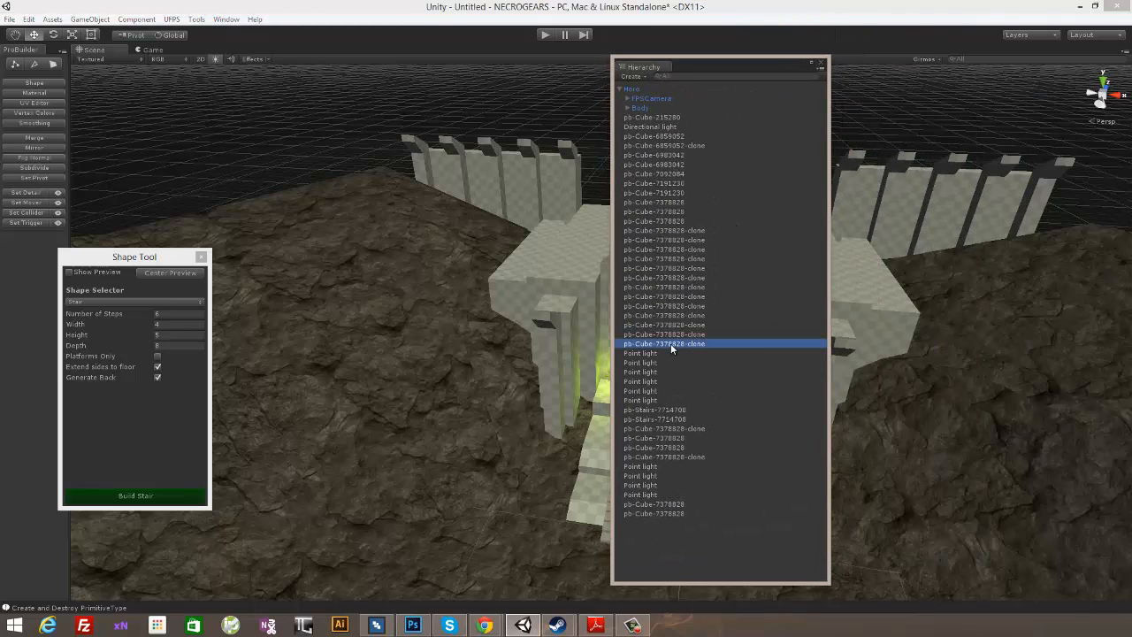
click(664, 137)
click(664, 128)
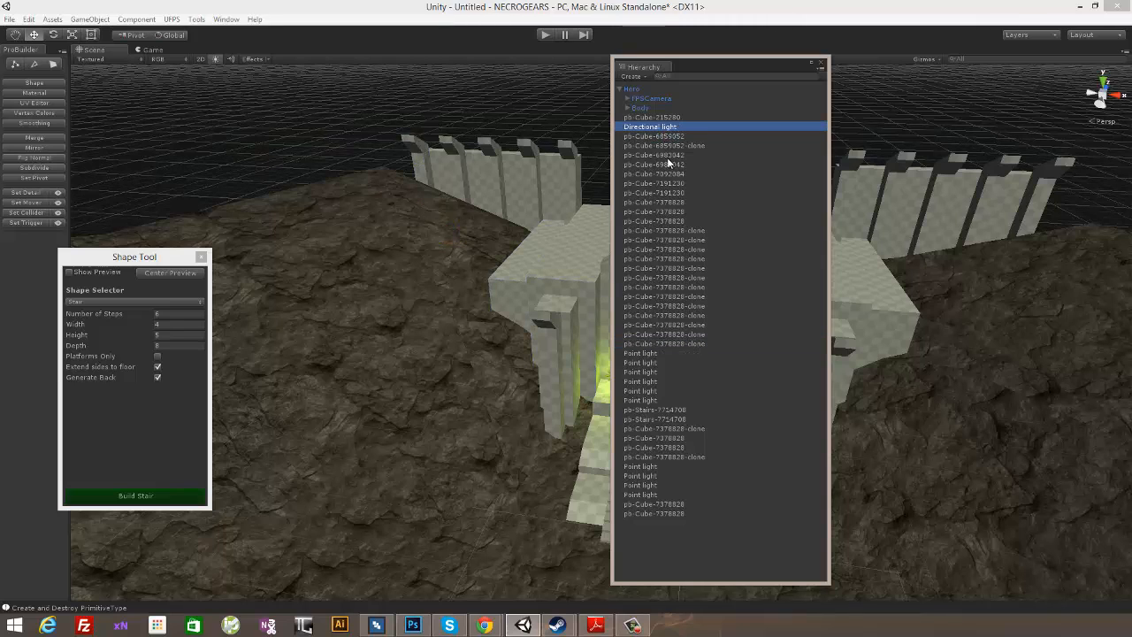
click(621, 91)
click(652, 99)
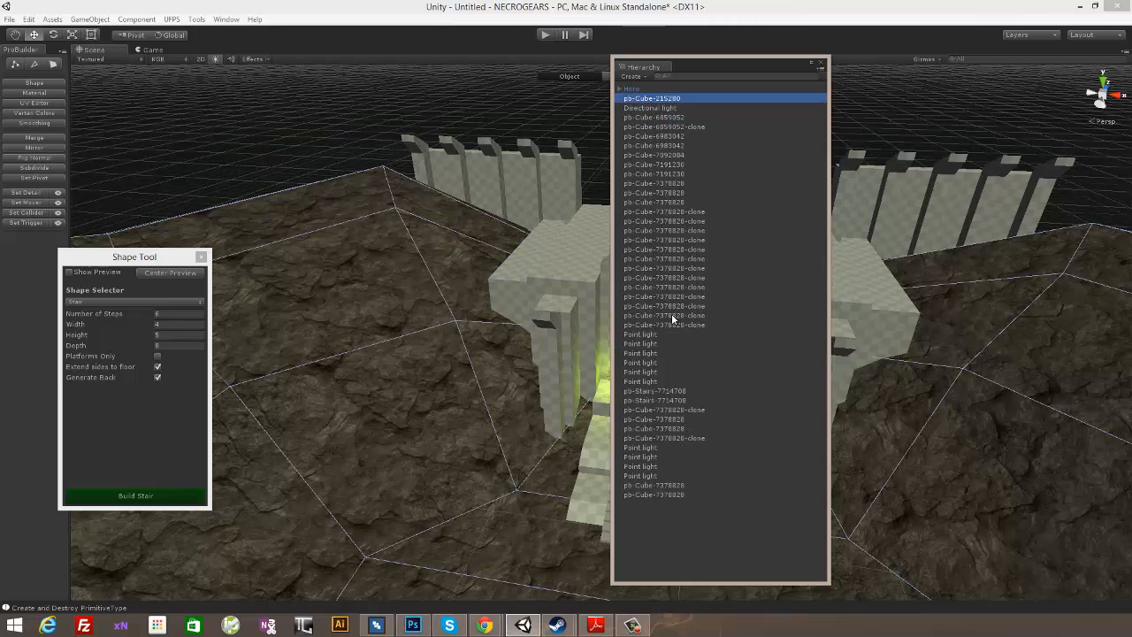
click(679, 535)
right_click(673, 529)
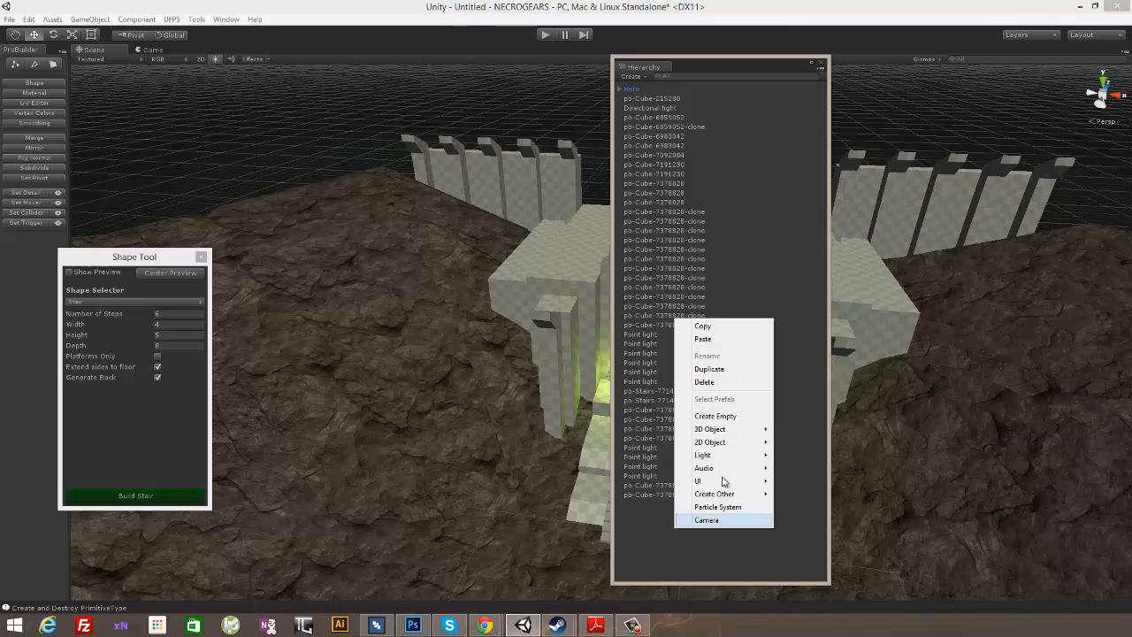
click(715, 416)
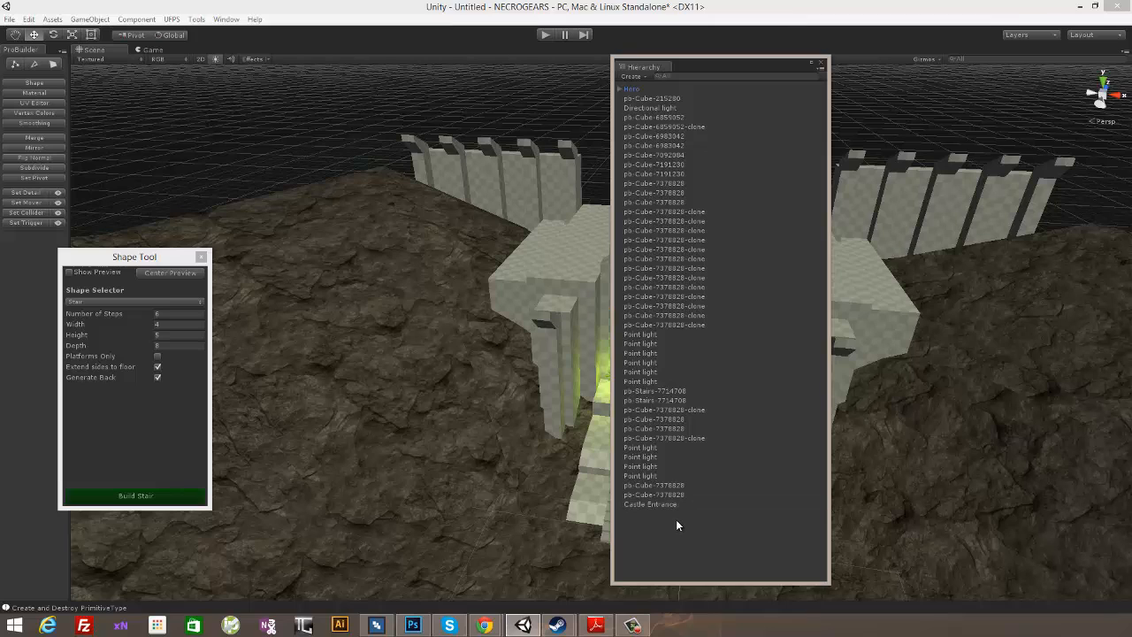
- Select the entrance's pb-Stairs and pb-Cube objects together in the hierarchy, leaving out the point lights
click(651, 494)
shift+click(661, 486)
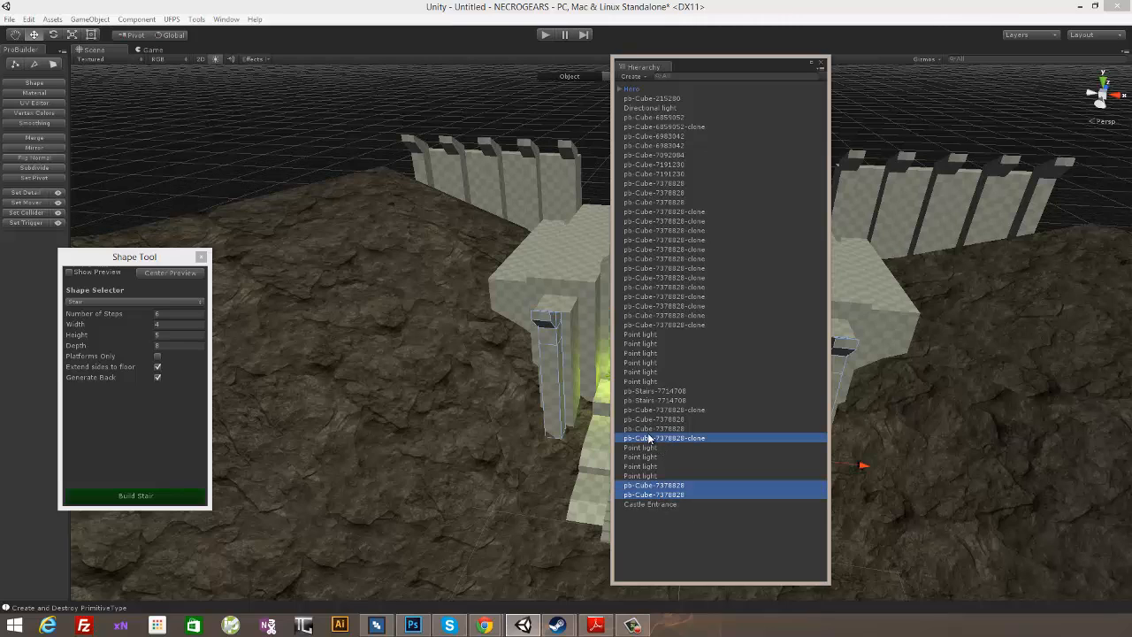
ctrl+click(642, 323)
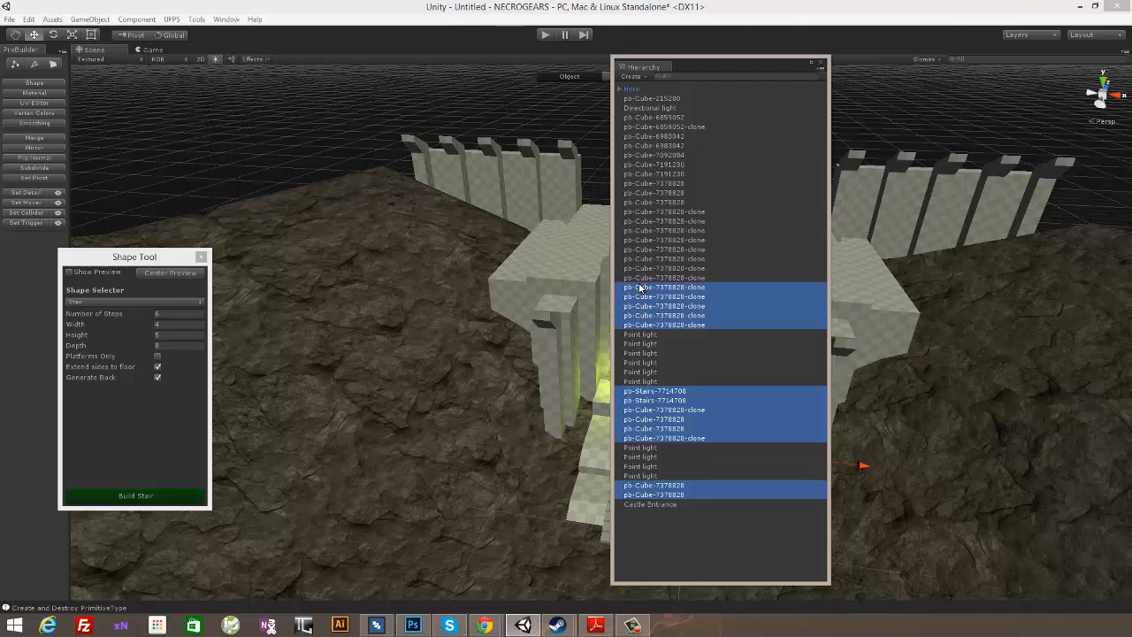
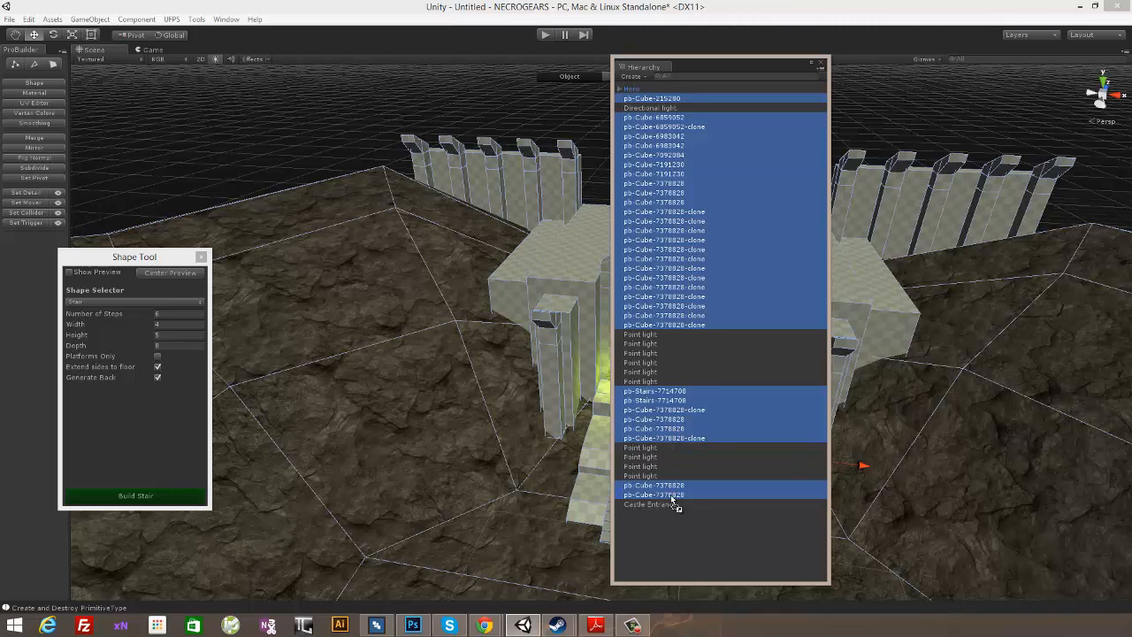
- Parent the selected stairs and cubes to the Castle Entrance object in the hierarchy
drag(665, 511, 667, 509)
click(619, 202)
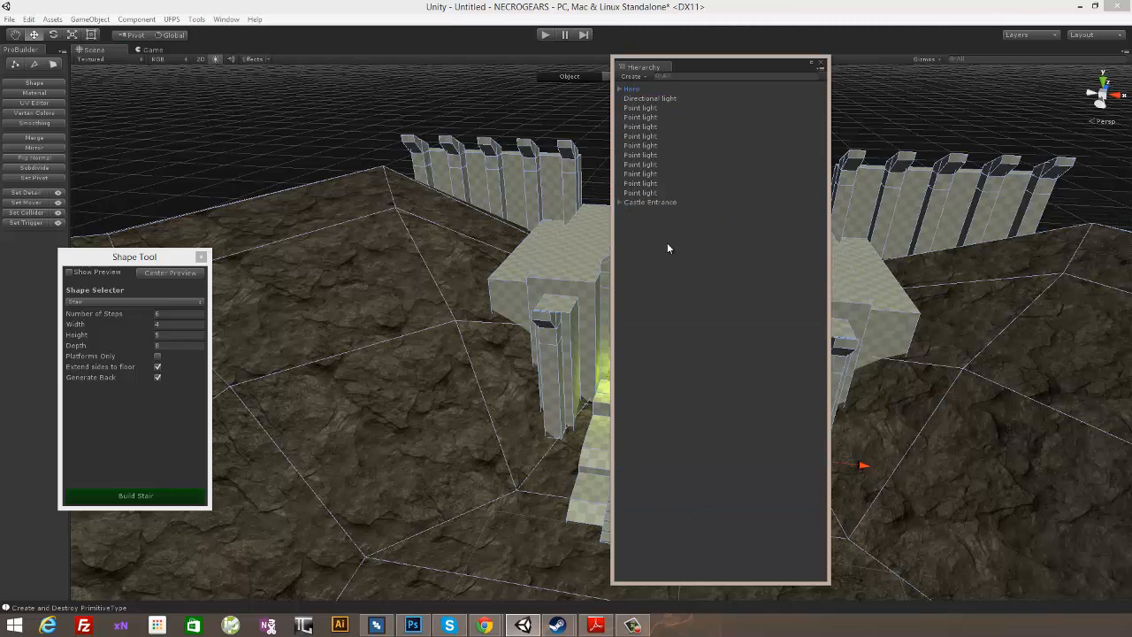
click(645, 203)
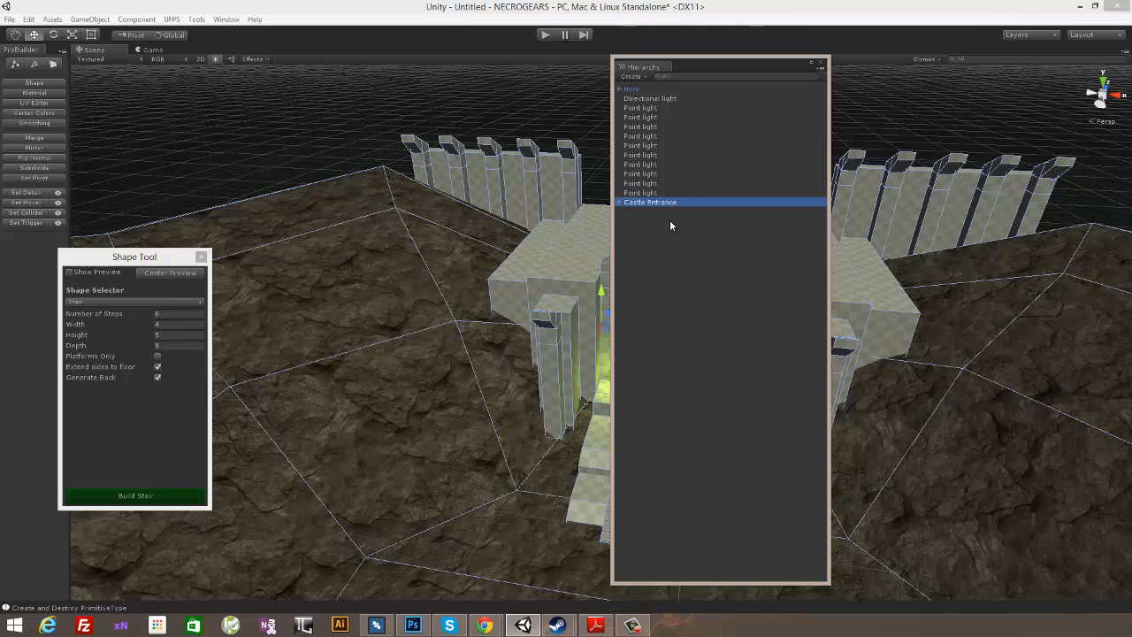
- Move pb-Cube-215280 out of Castle Entrance to the hierarchy's top level and collapse the group
click(620, 203)
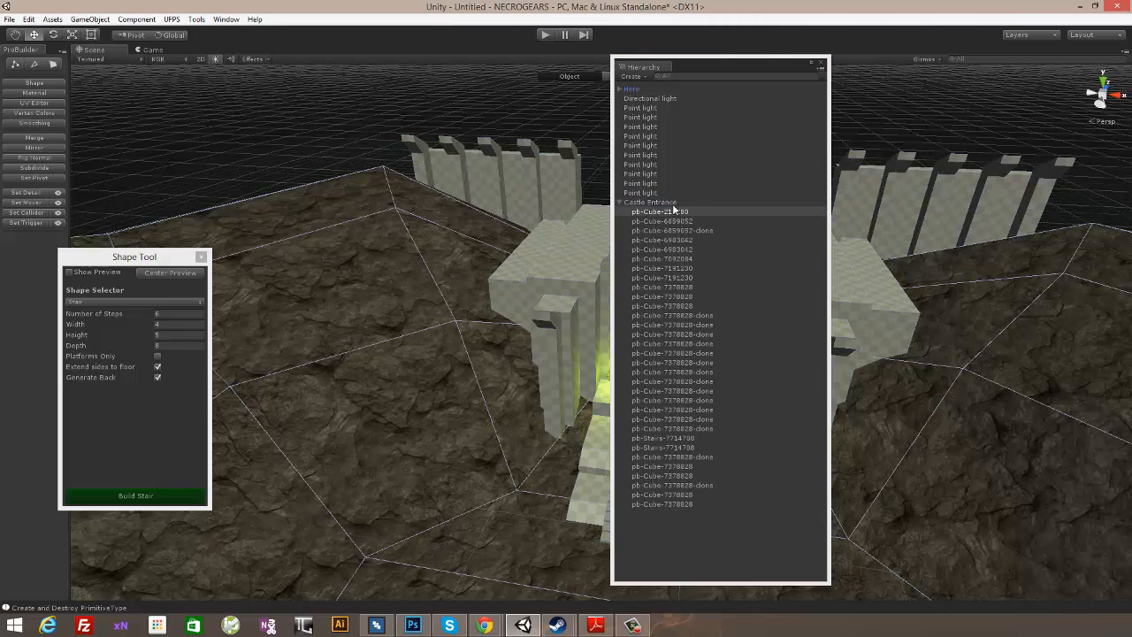
drag(660, 214, 660, 204)
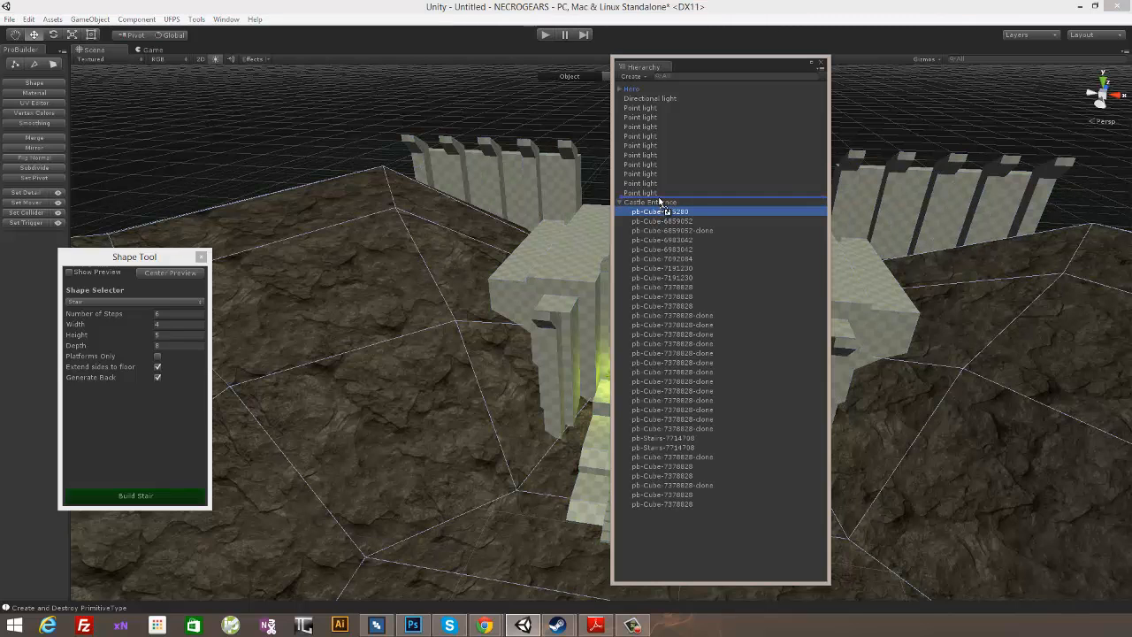
click(619, 212)
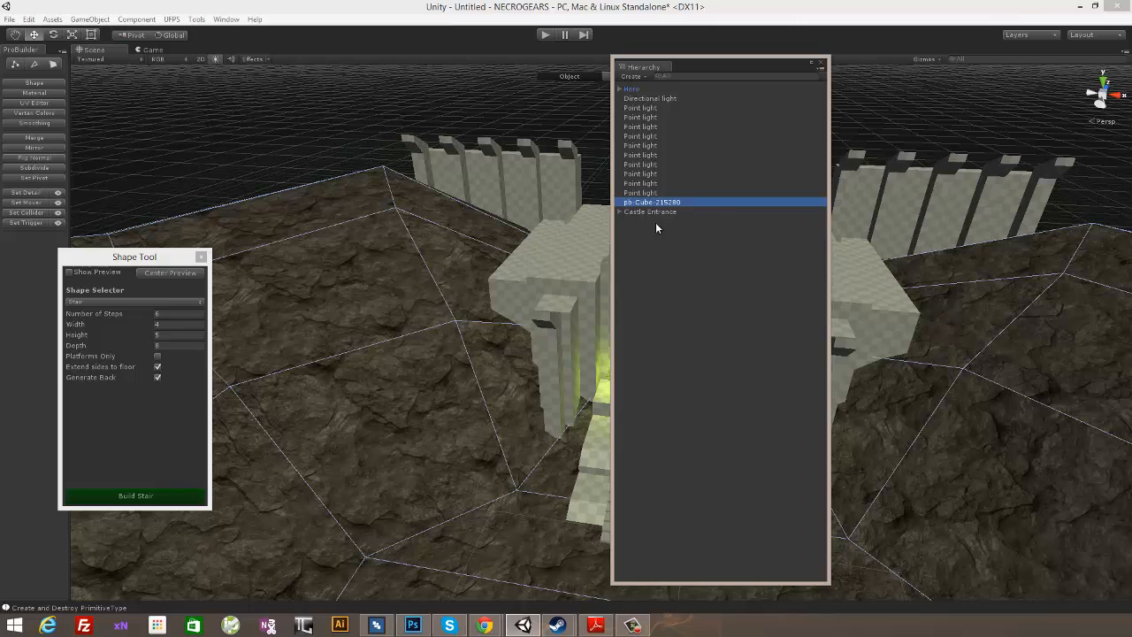
- Create an empty game object and name it Opening Terrain
right_click(674, 275)
click(714, 368)
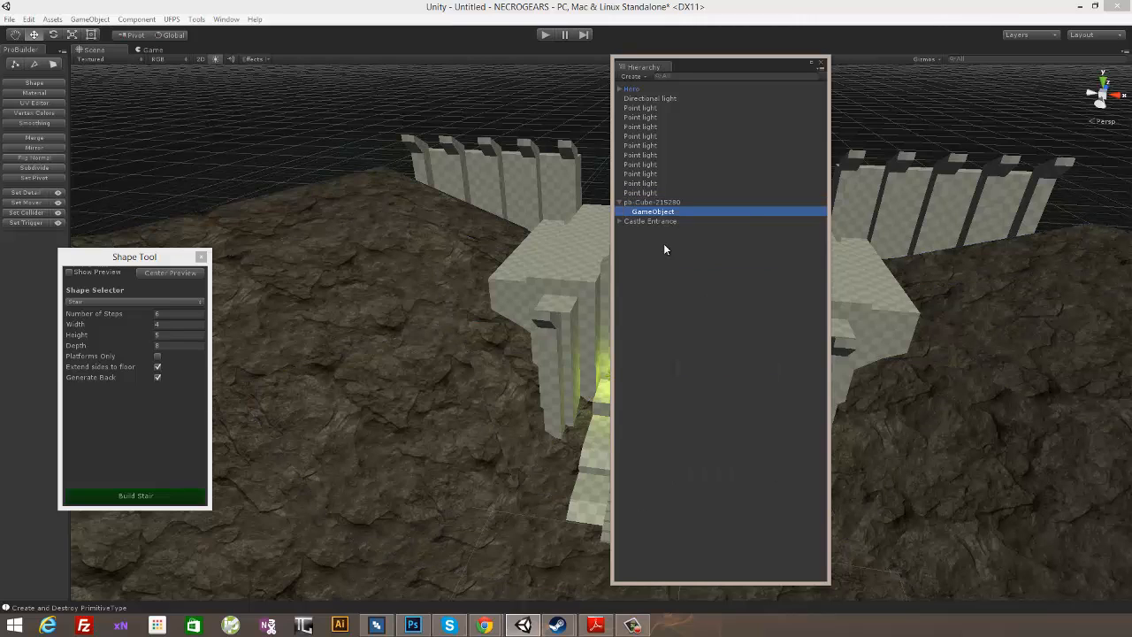
click(653, 213)
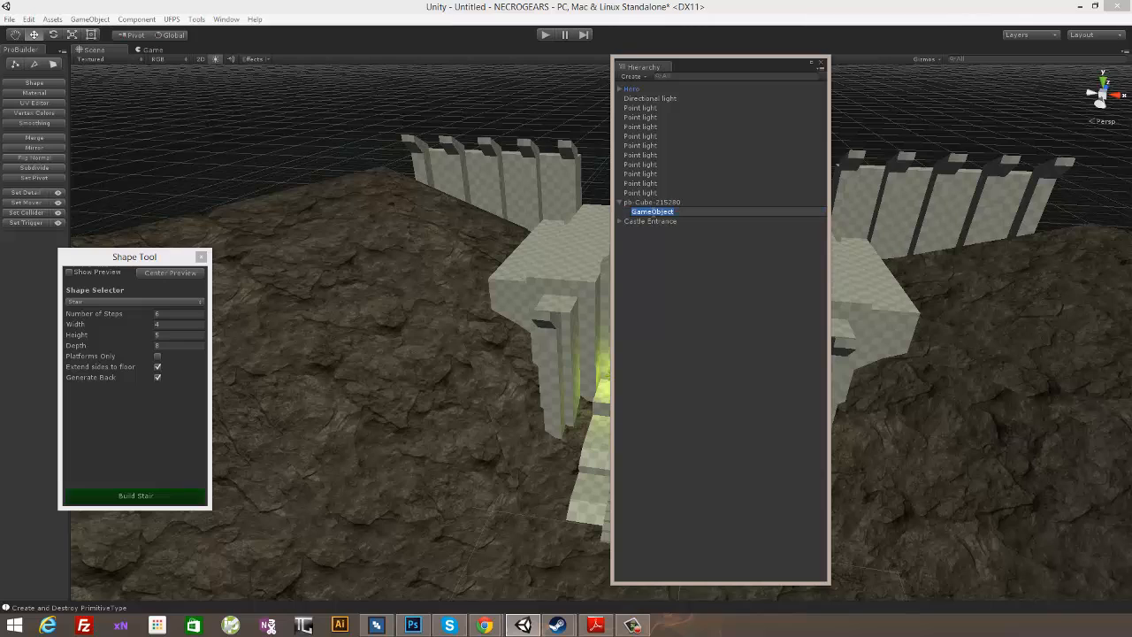
drag(640, 217, 631, 213)
text(Opening Tem)
- Move Opening Terrain to the hierarchy's top level, parent pb-Cube-215280 to it, and collapse the group
click(655, 213)
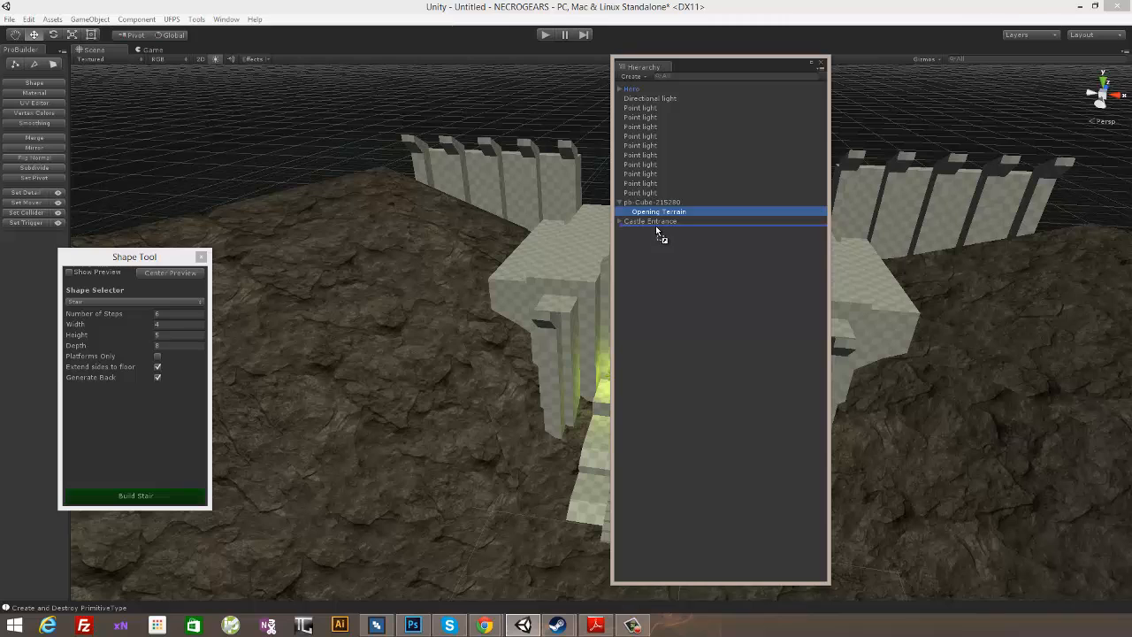
drag(659, 232, 662, 222)
click(659, 203)
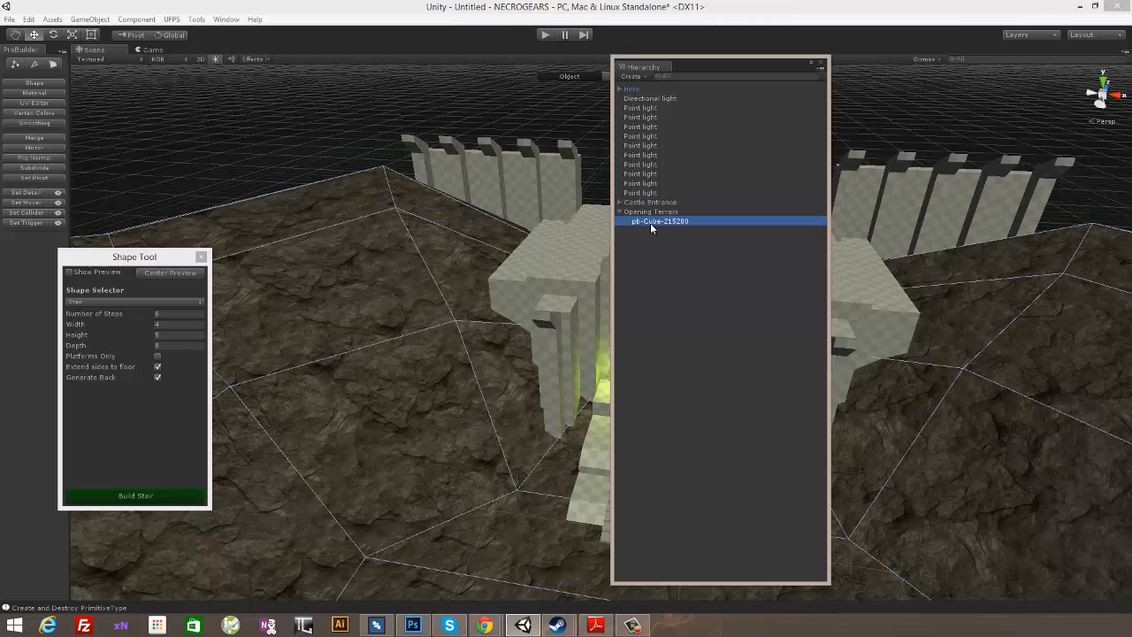
click(637, 211)
click(619, 212)
click(682, 257)
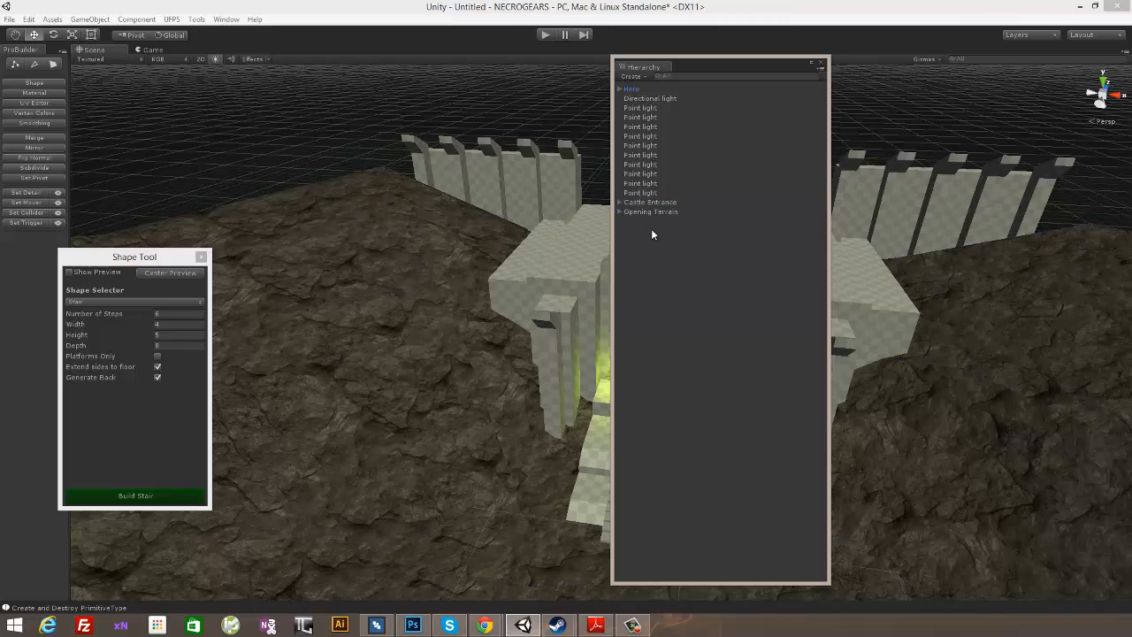
- Create an empty top-level game object and name it LIGHTS
right_click(659, 233)
click(706, 339)
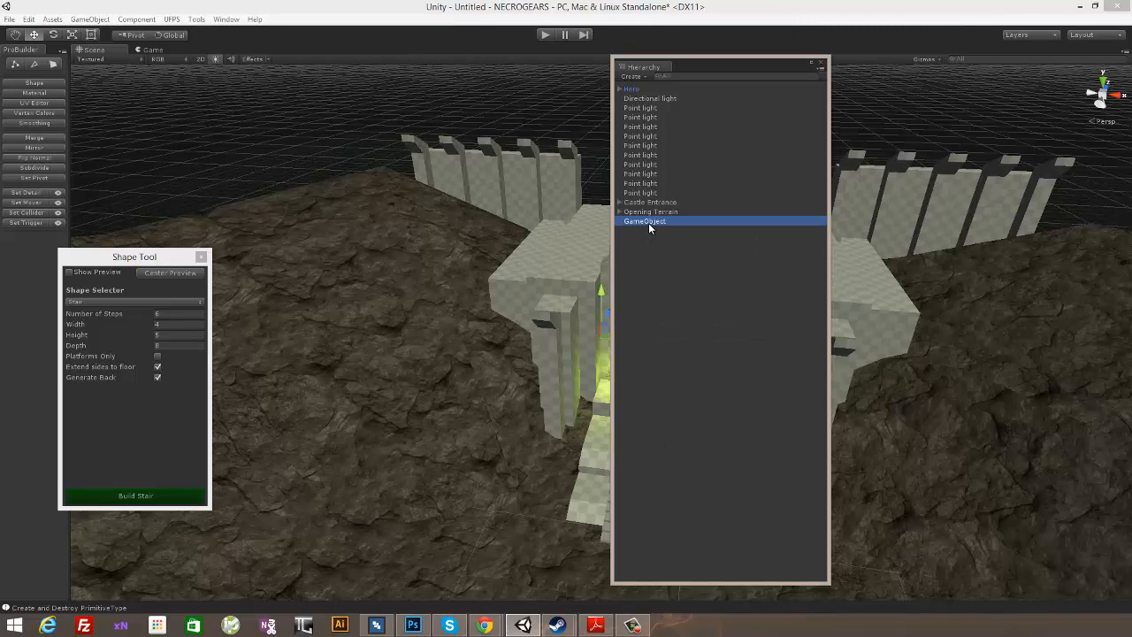
click(648, 223)
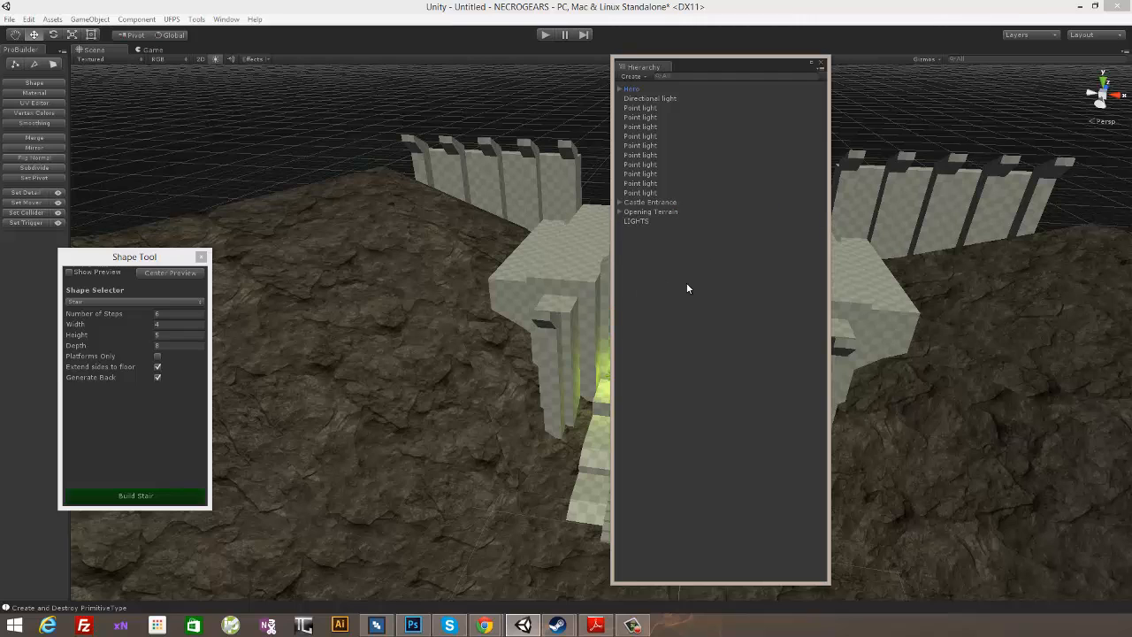
- Parent the directional light and all point lights to LIGHTS, then close the hierarchy window
click(663, 193)
shift+click(644, 108)
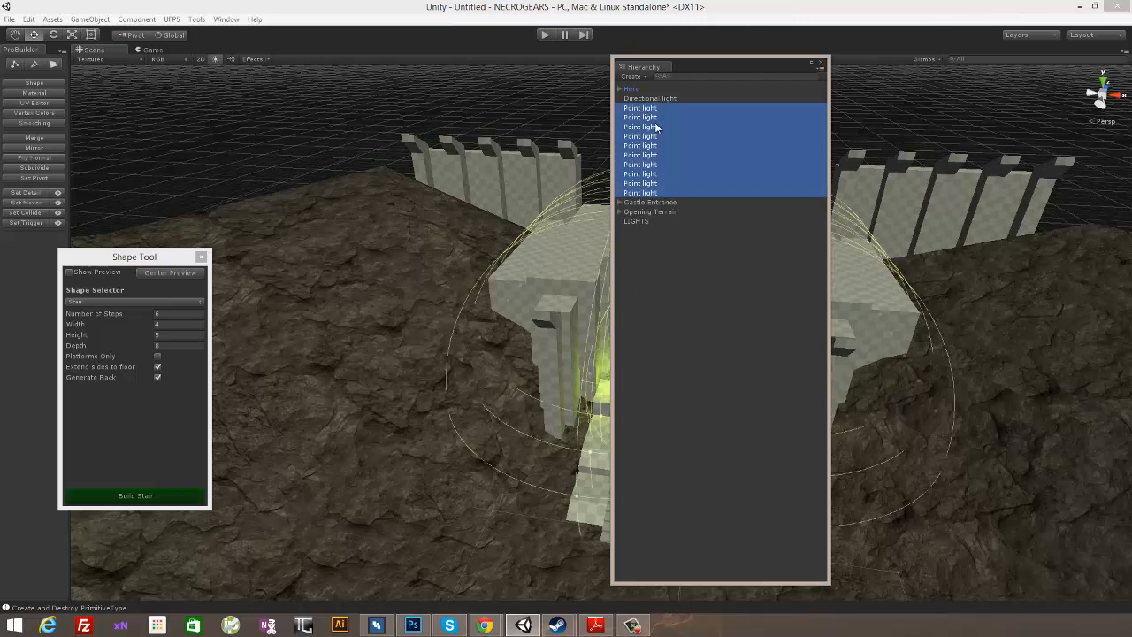
shift+click(645, 99)
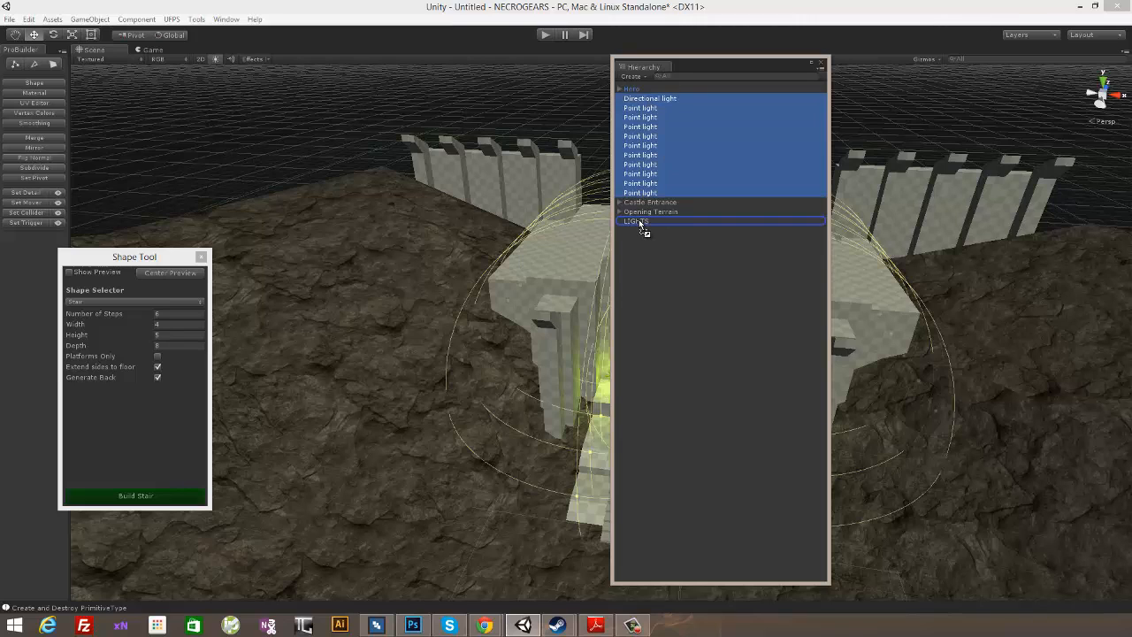
drag(640, 222, 640, 222)
click(616, 117)
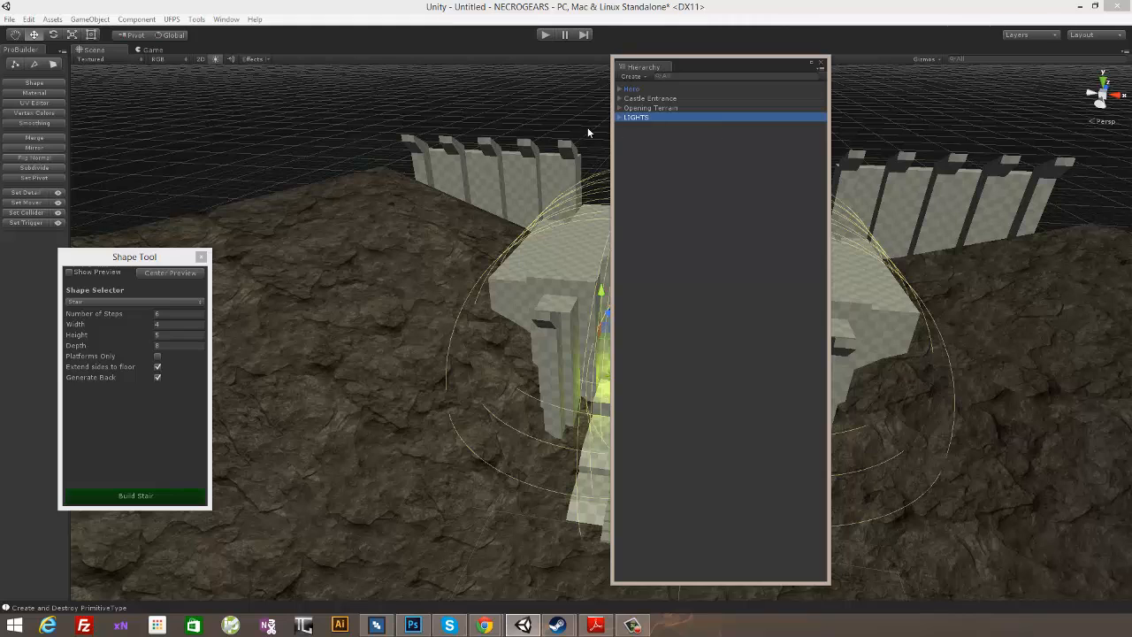
drag(686, 70, 662, 67)
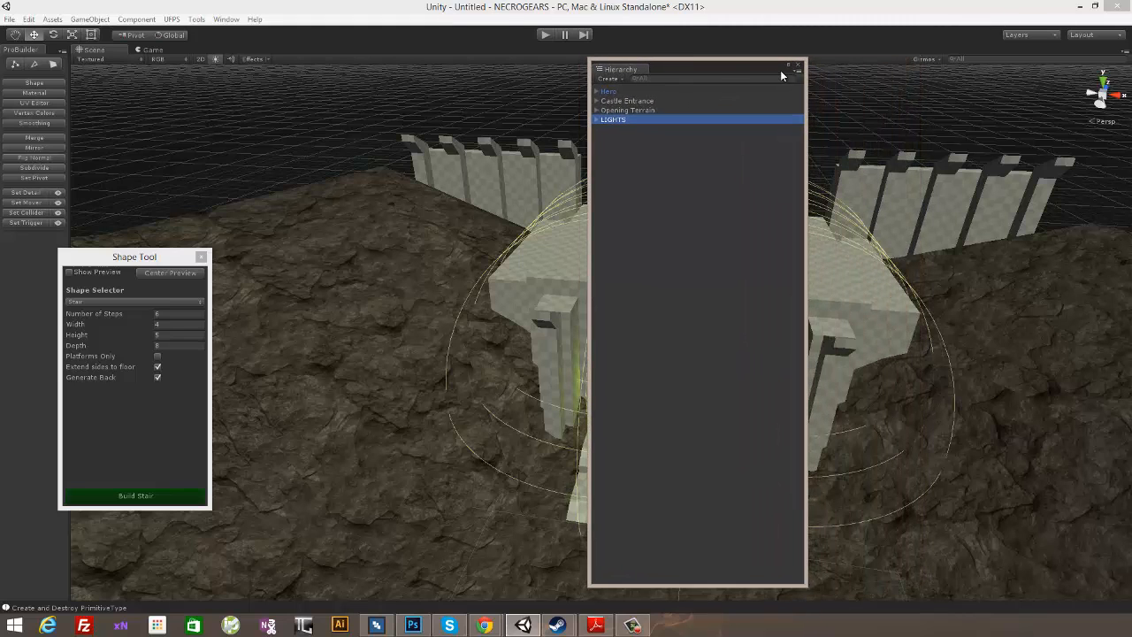
click(797, 65)
- Try to lengthen the upper stair's rear landing by moving its end face outward about 9.5 units along Z
alt+drag(818, 108, 852, 308)
alt+drag(711, 204, 734, 331)
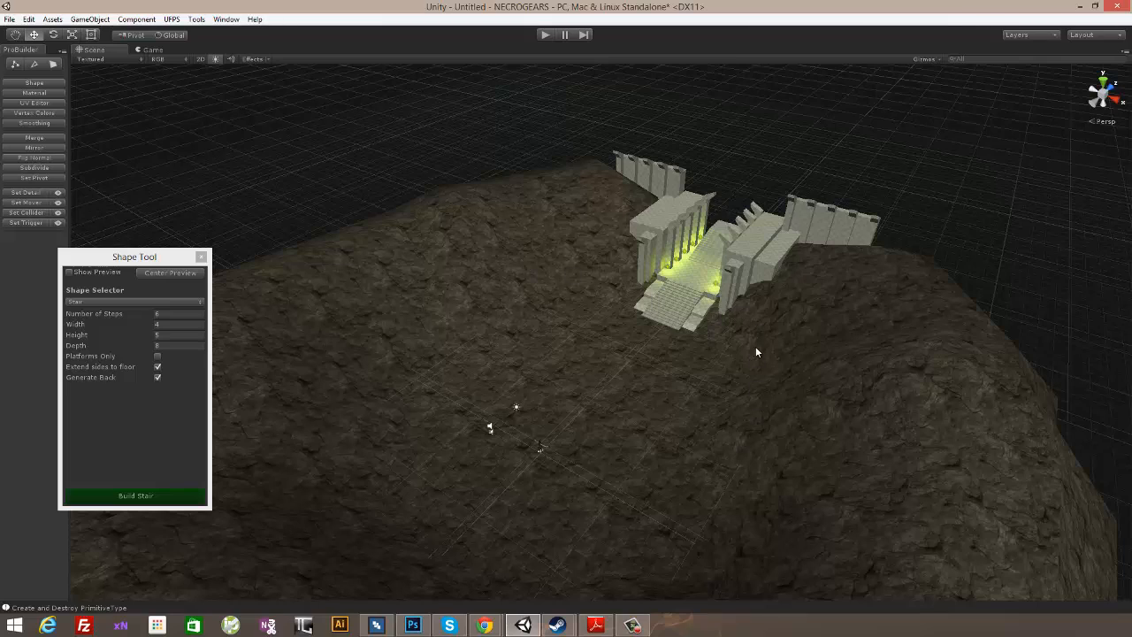
alt+drag(732, 297, 612, 299)
scroll(817, 433, up, 5)
click(499, 385)
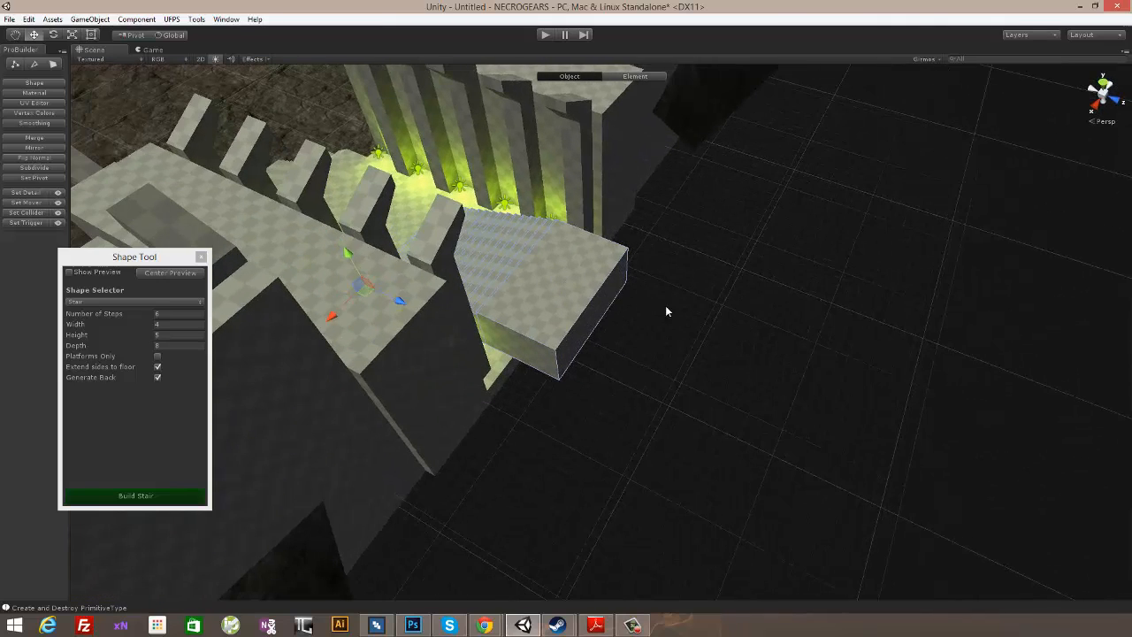
click(54, 64)
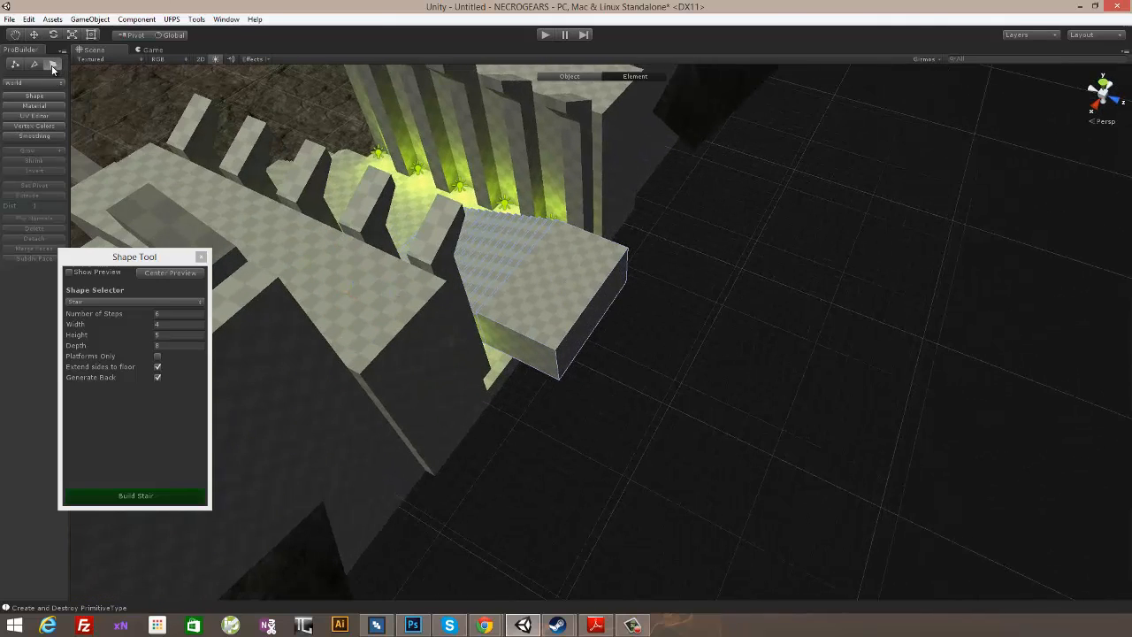
click(610, 305)
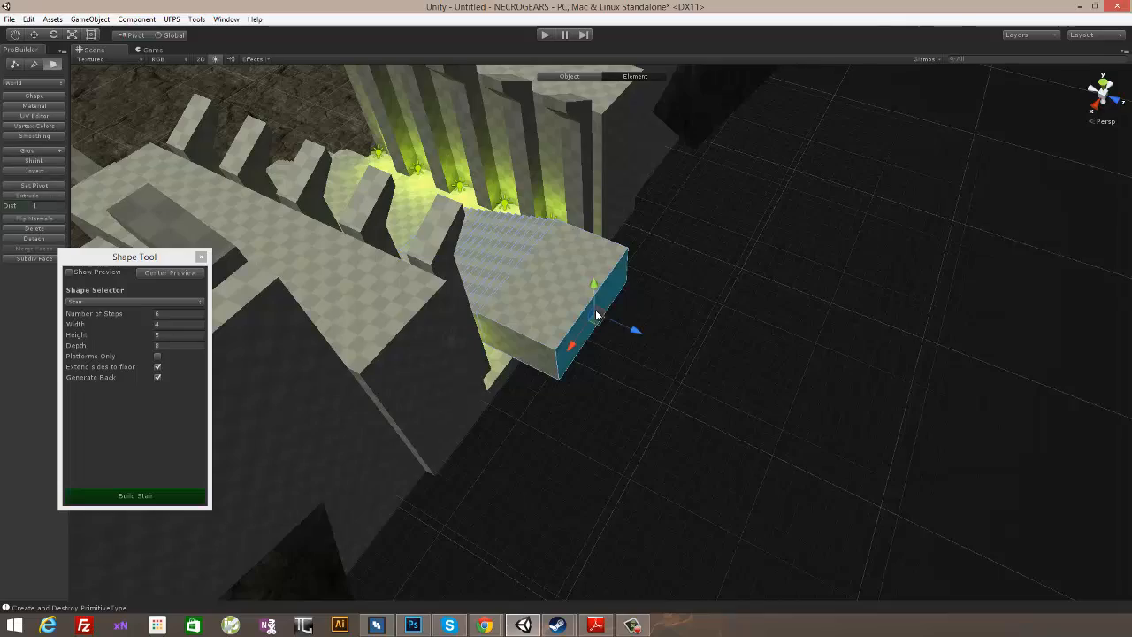
alt+drag(610, 305, 632, 249)
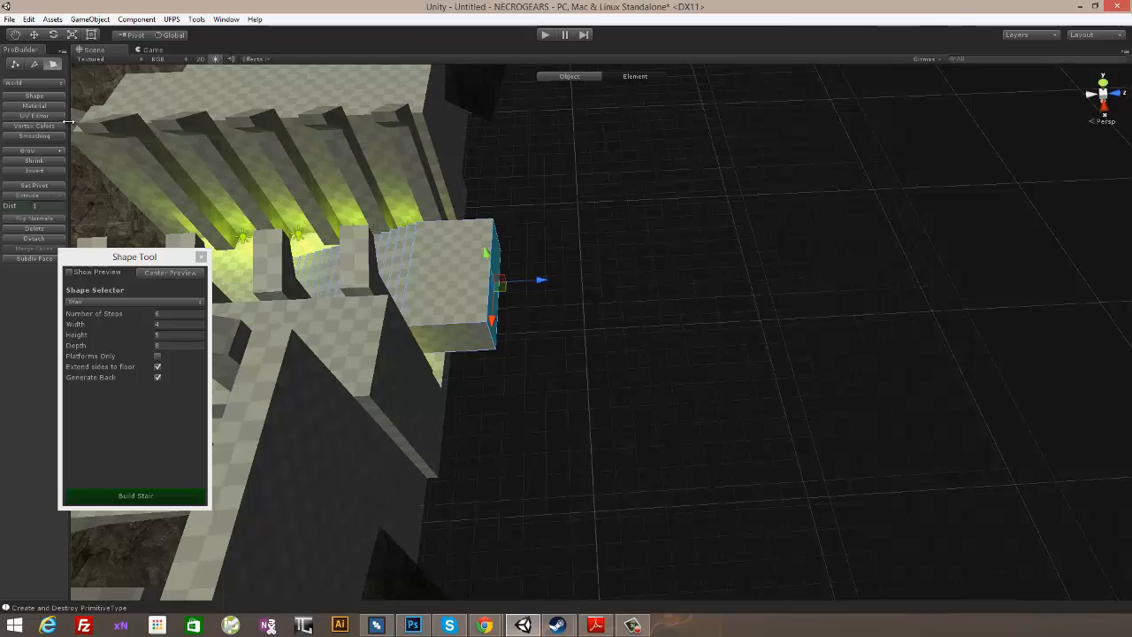
alt+drag(169, 126, 446, 269)
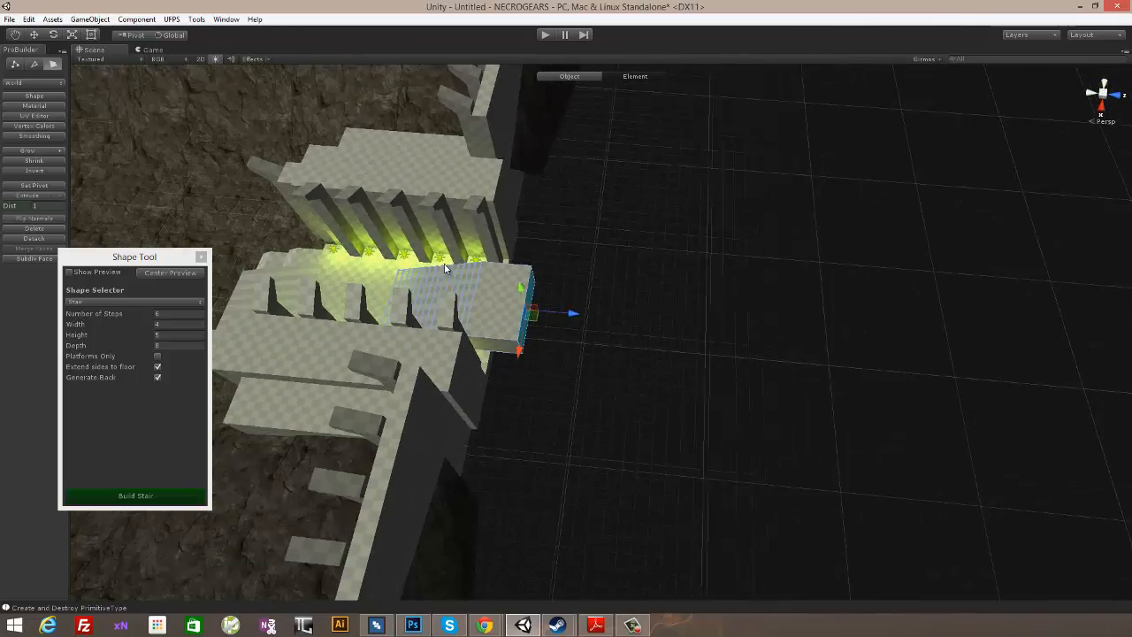
drag(573, 316, 701, 324)
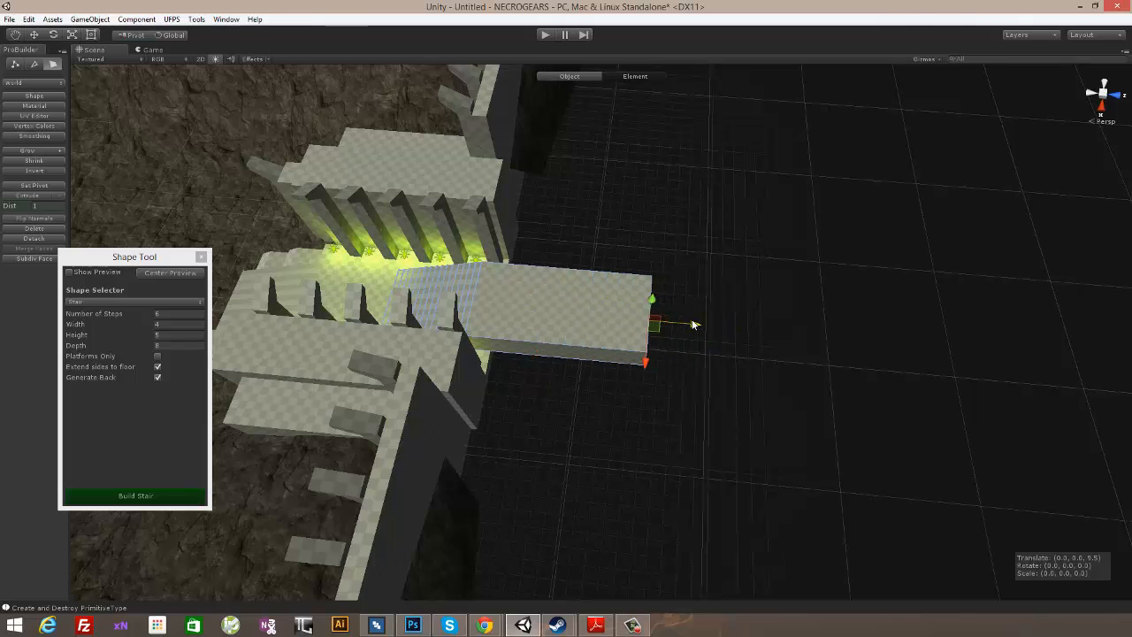
- Try to extrude the landing's end face by 1 and move it about 15 units farther outward along Z
alt+drag(753, 285, 638, 317)
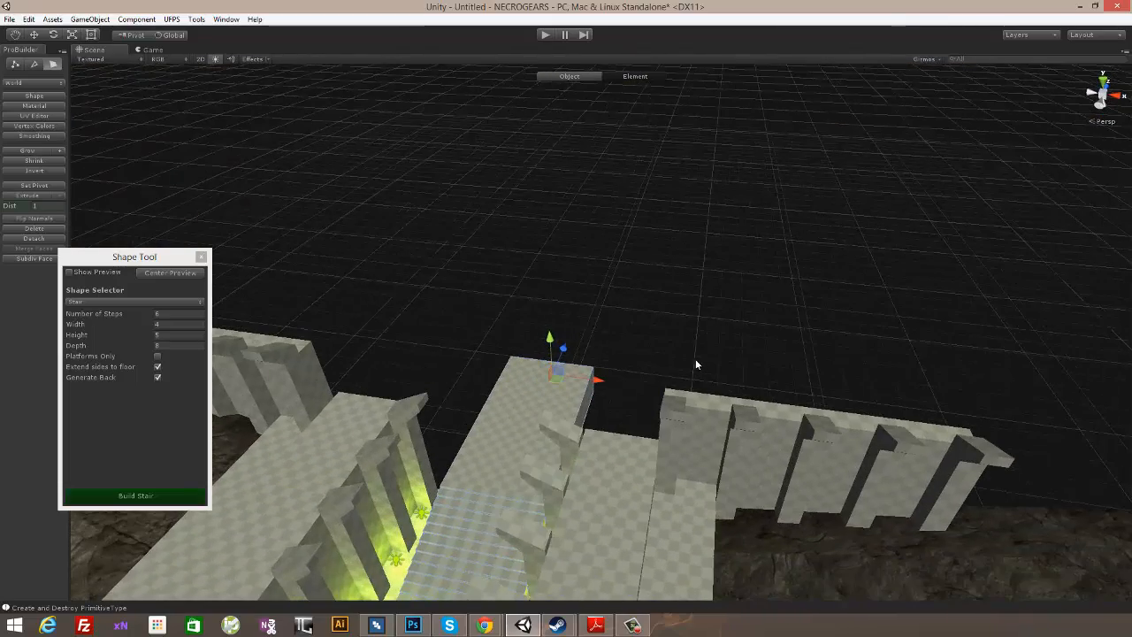
alt+drag(414, 239, 495, 336)
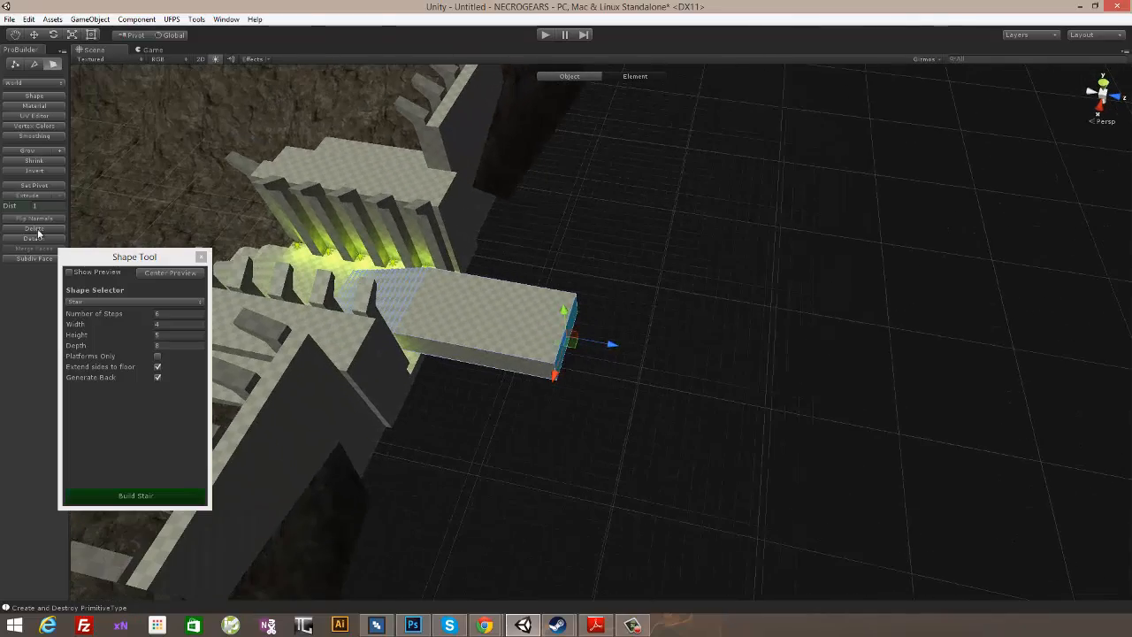
click(39, 196)
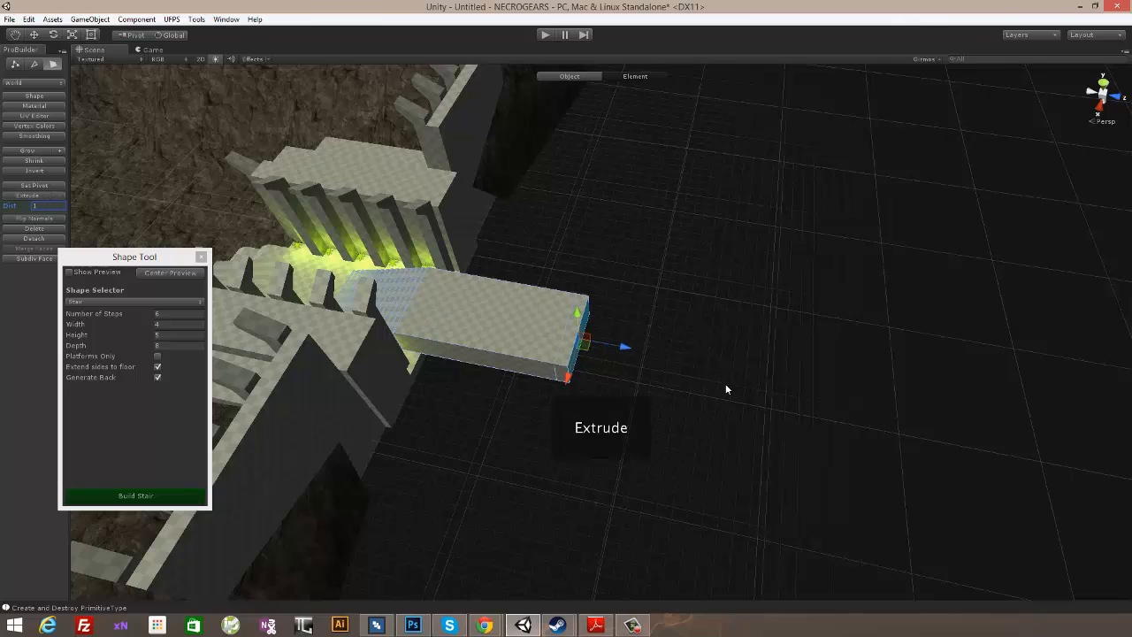
drag(624, 347, 816, 380)
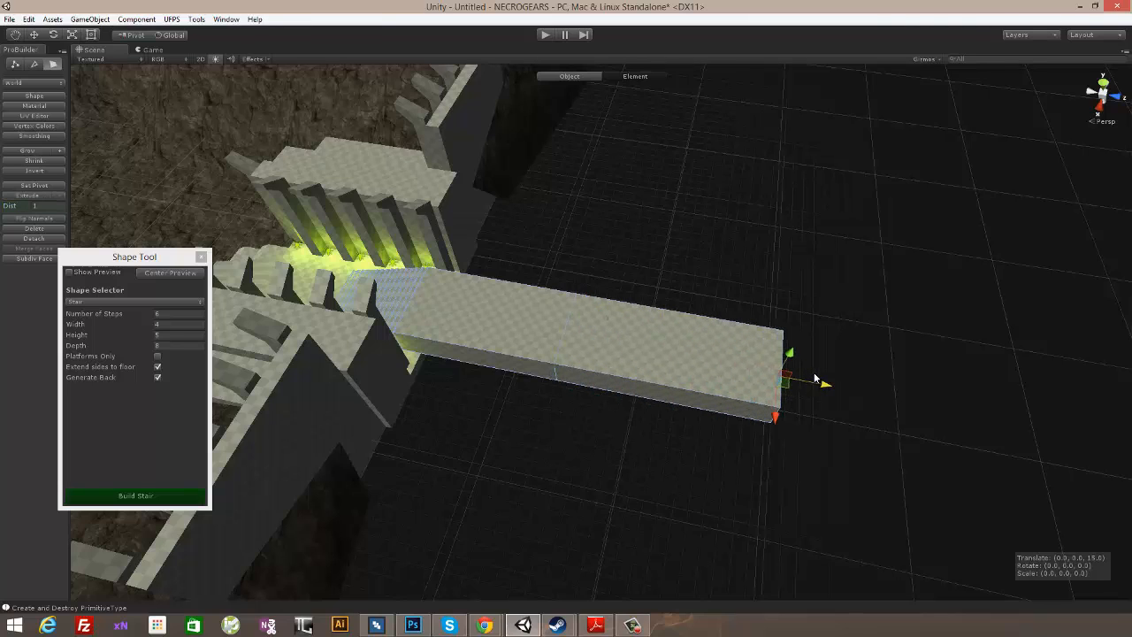
drag(810, 379, 569, 341)
alt+drag(633, 387, 540, 339)
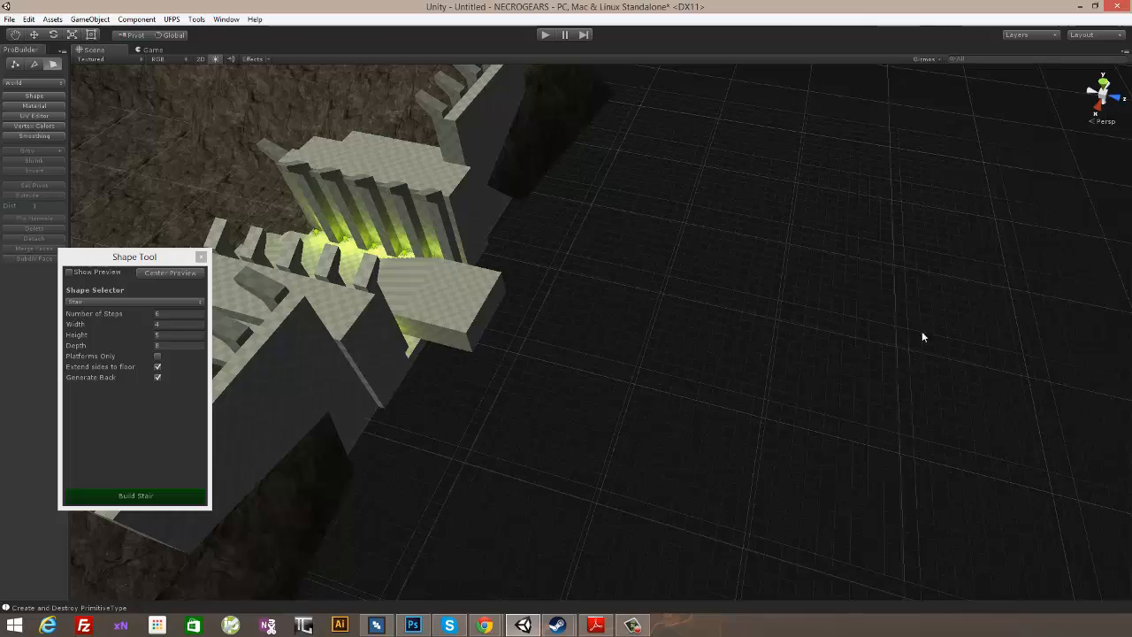
- Enable the shape preview behind the entrance and set the shape to Cube
alt+drag(435, 401, 750, 221)
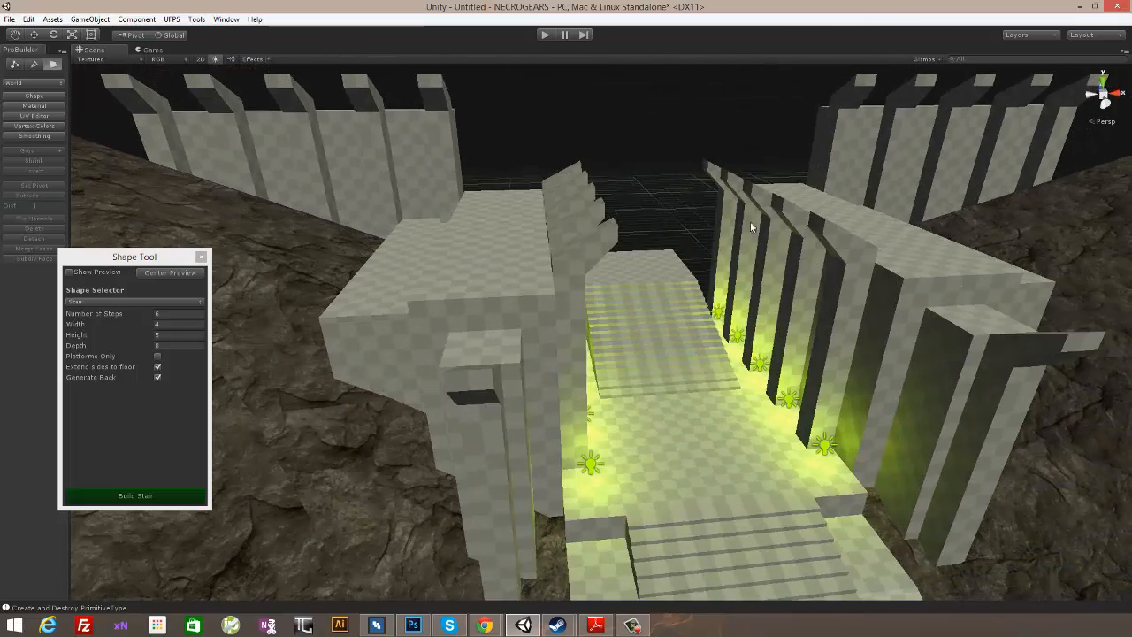
alt+drag(911, 237, 668, 314)
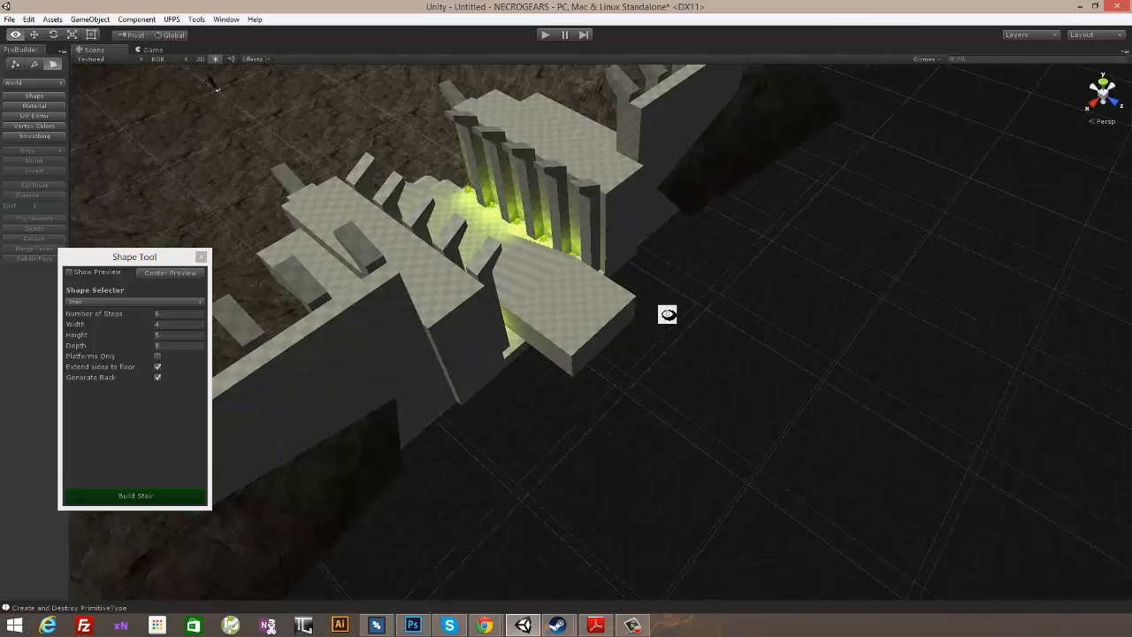
alt+drag(518, 444, 606, 369)
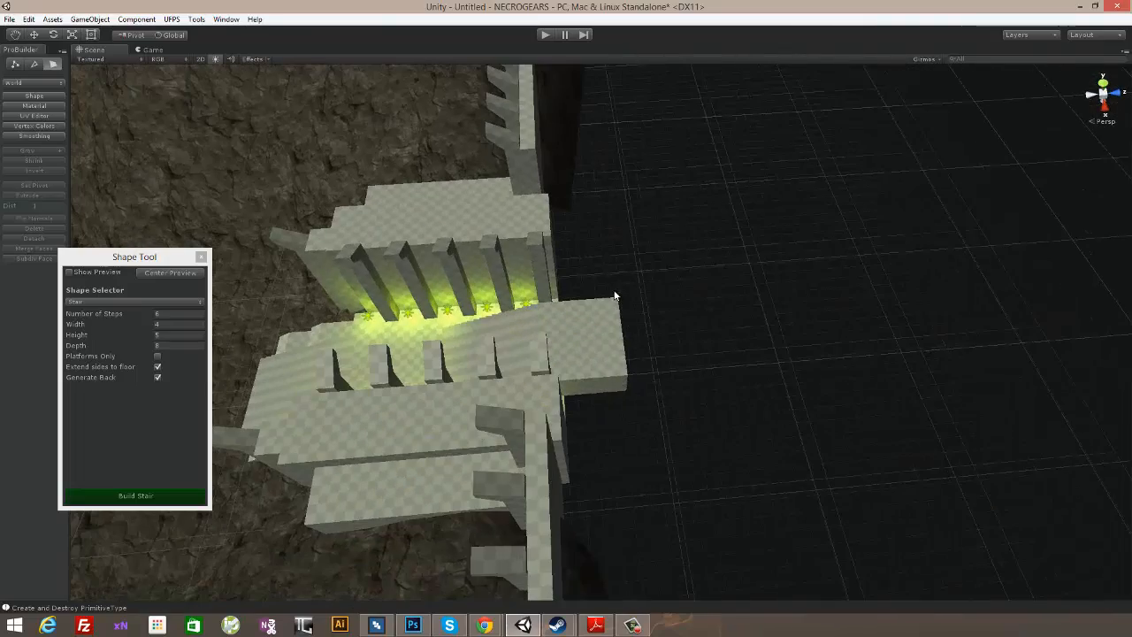
alt+drag(706, 298, 526, 299)
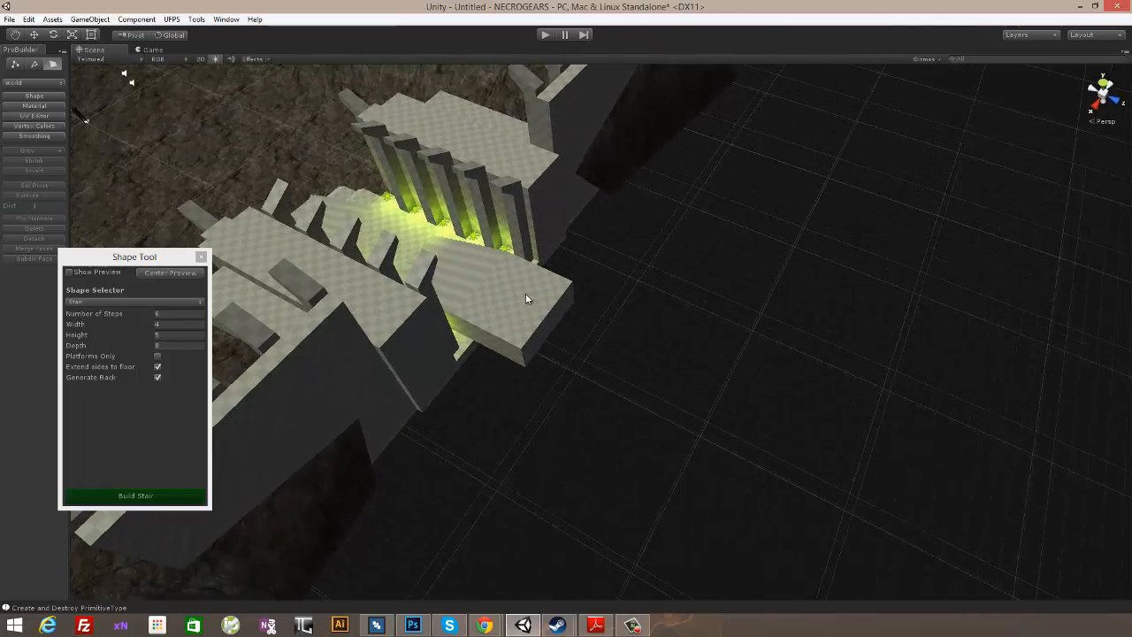
click(93, 275)
click(133, 301)
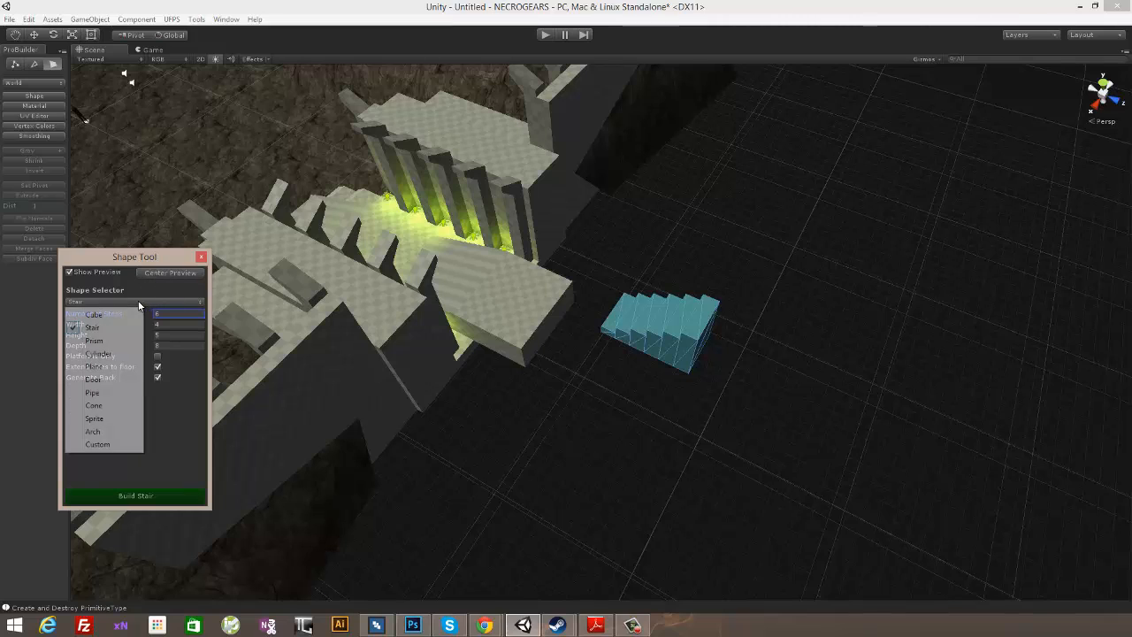
click(94, 314)
- Position the 1 × 1 × 1 cube preview at the rear corner of the stair landing and build the cube
alt+drag(639, 367, 550, 310)
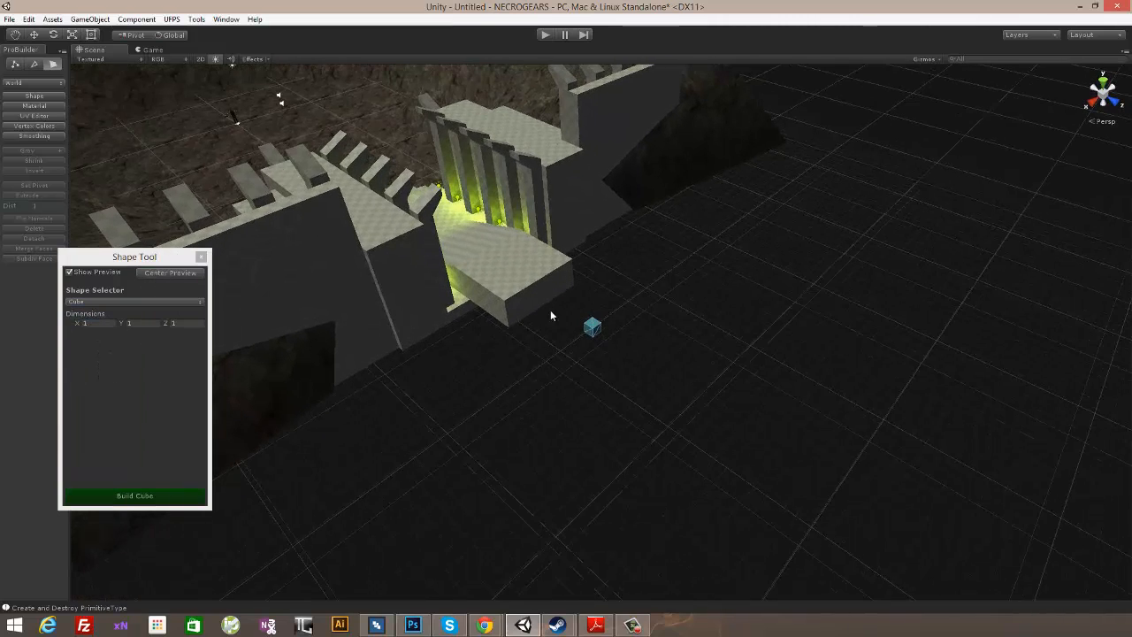
click(33, 35)
alt+drag(663, 292, 579, 337)
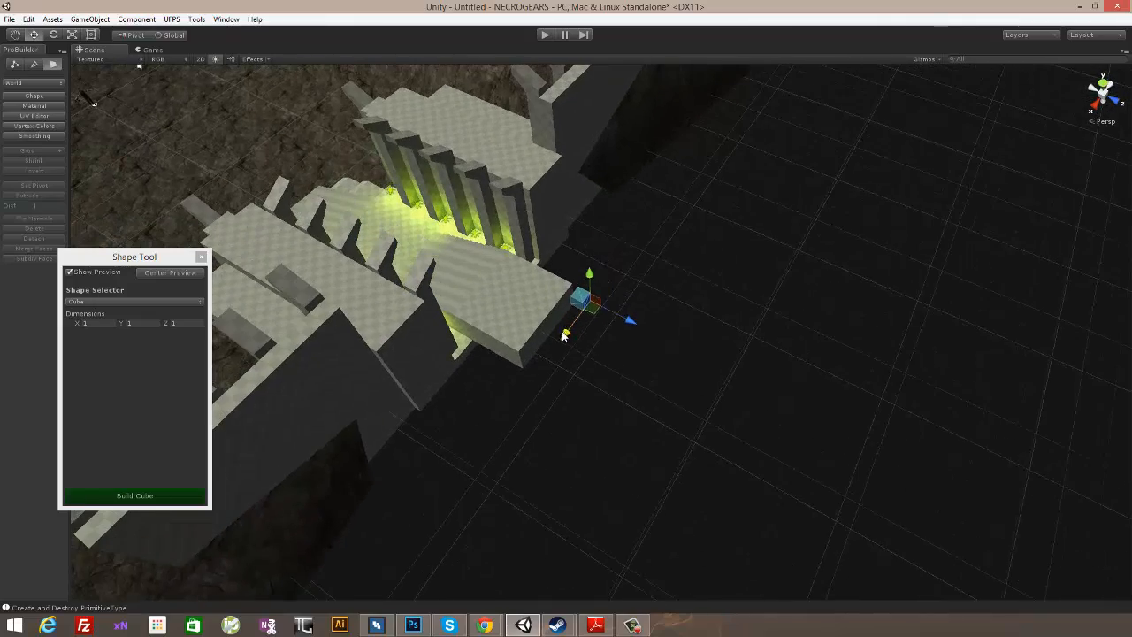
alt+drag(555, 277, 611, 340)
click(173, 495)
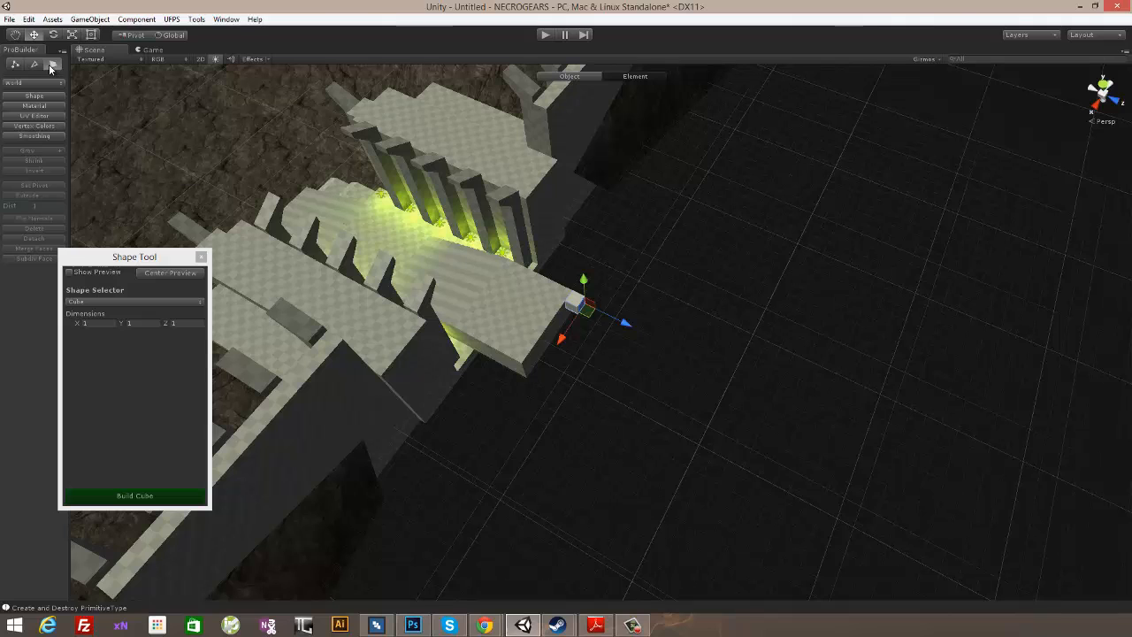
- Stretch the cube across the landing's width and move its outer end face about 5.5 units away along Z
click(51, 65)
click(56, 64)
click(574, 317)
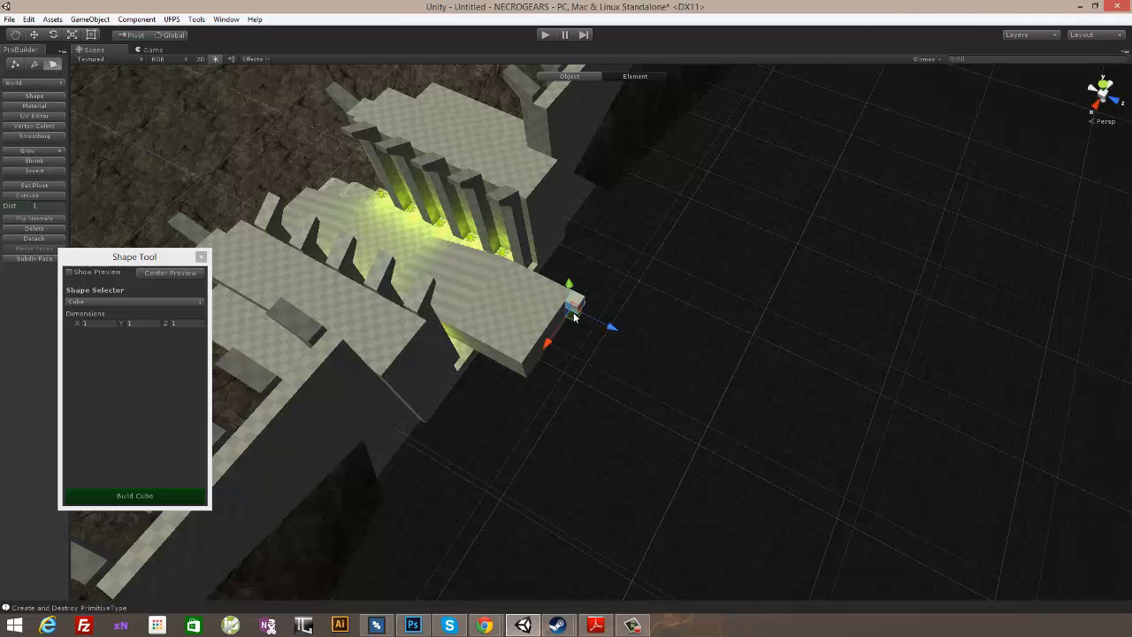
drag(549, 344, 727, 318)
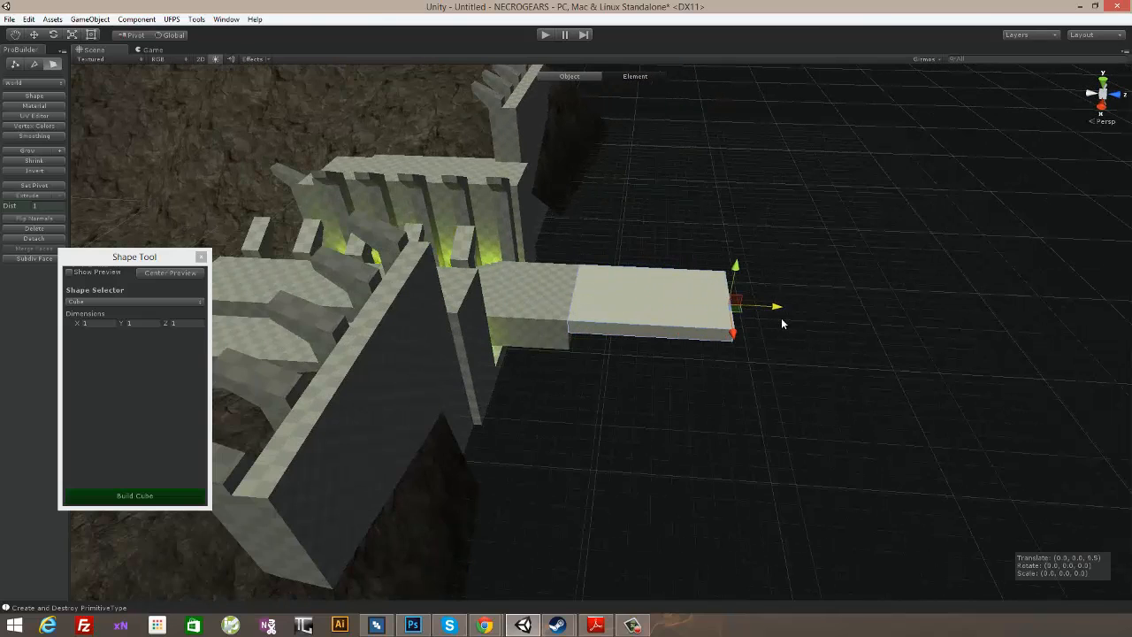
alt+drag(816, 333, 601, 383)
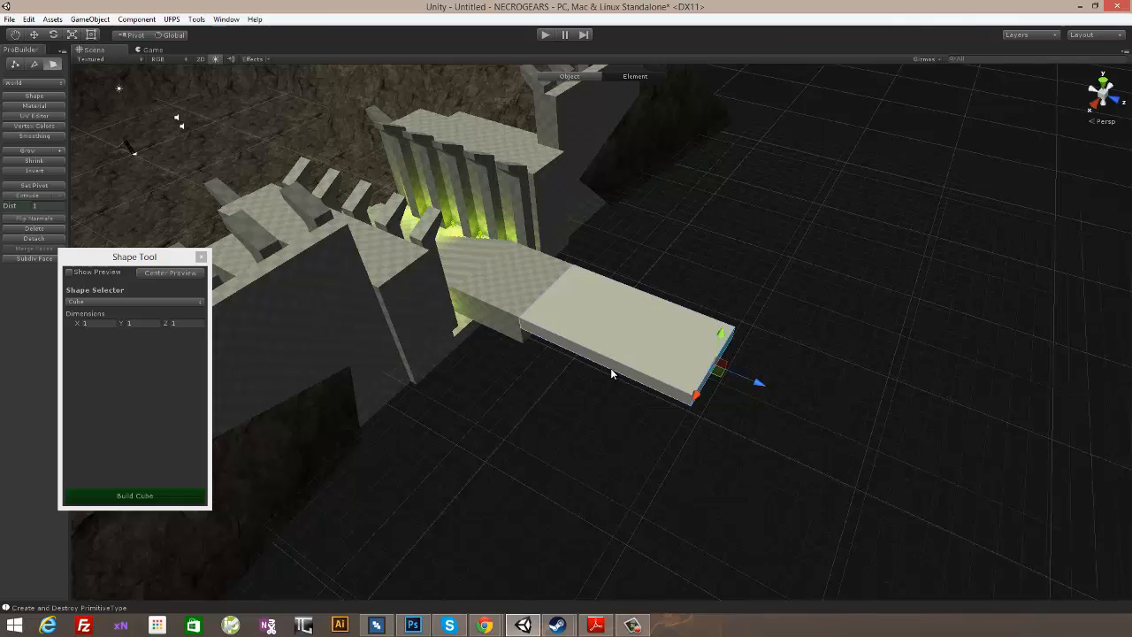
- Extrude both long side faces of the slab by 1 and scale them apart along X to form a wide platform
click(610, 368)
click(623, 364)
alt+drag(808, 282, 429, 203)
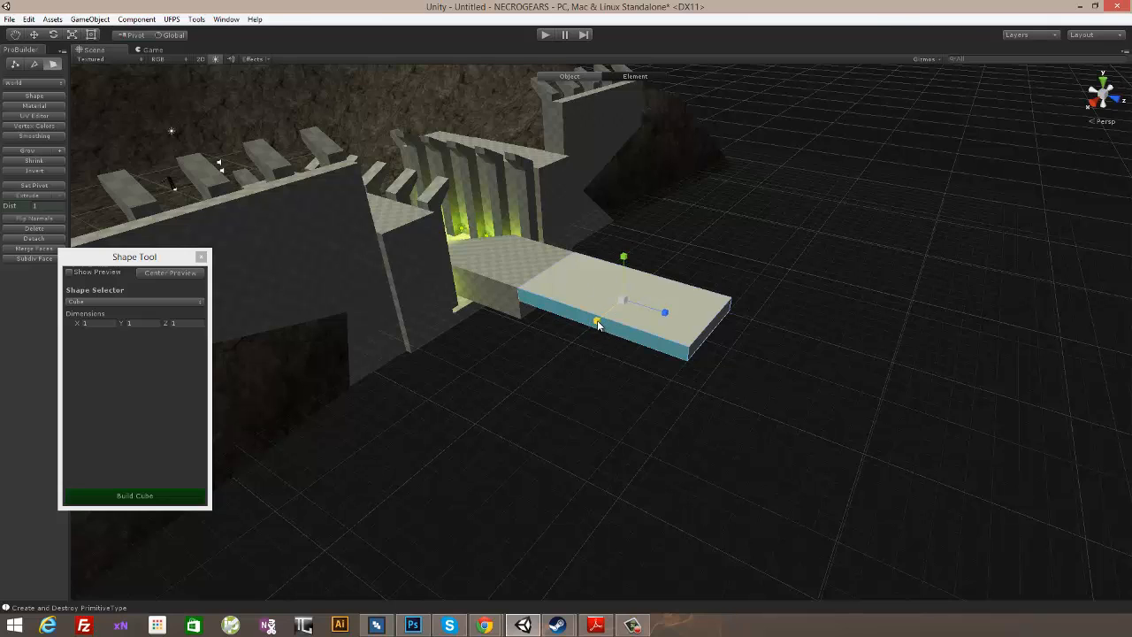
drag(598, 325, 443, 284)
click(33, 196)
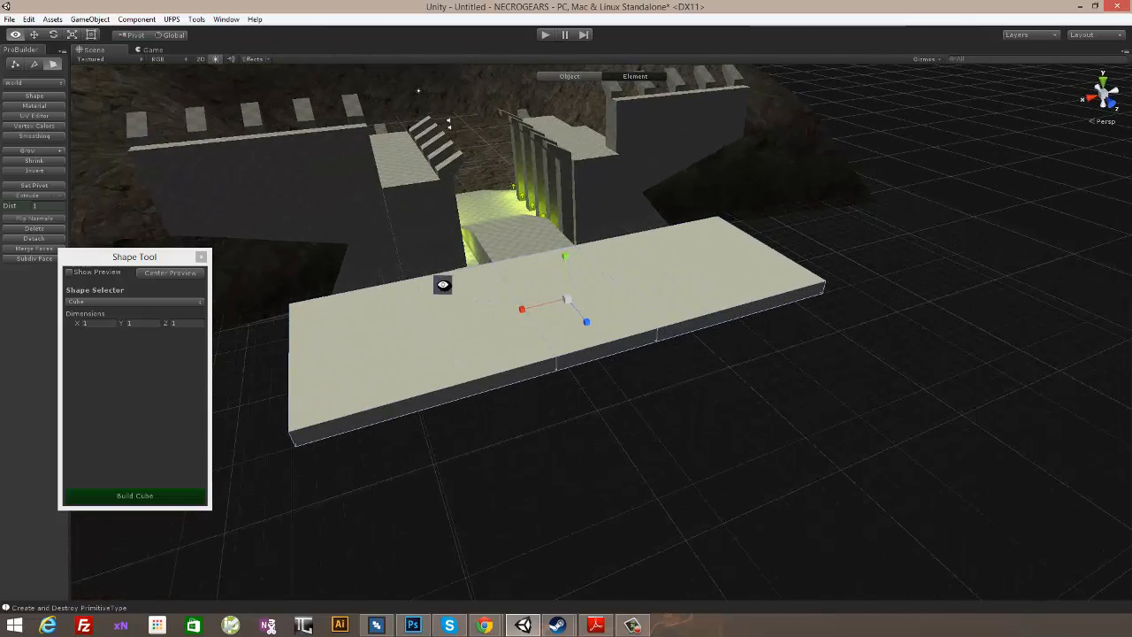
- Extrude the platform's outer end faces by 1 and move them farther from the entrance along Z, roughly doubling its depth
click(489, 383)
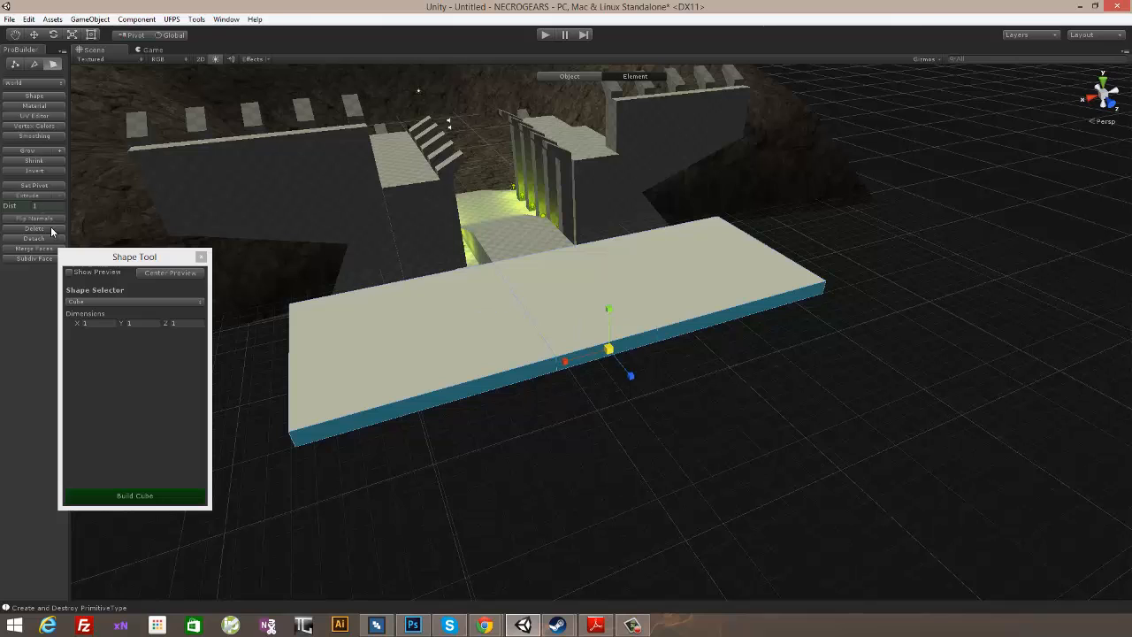
click(33, 195)
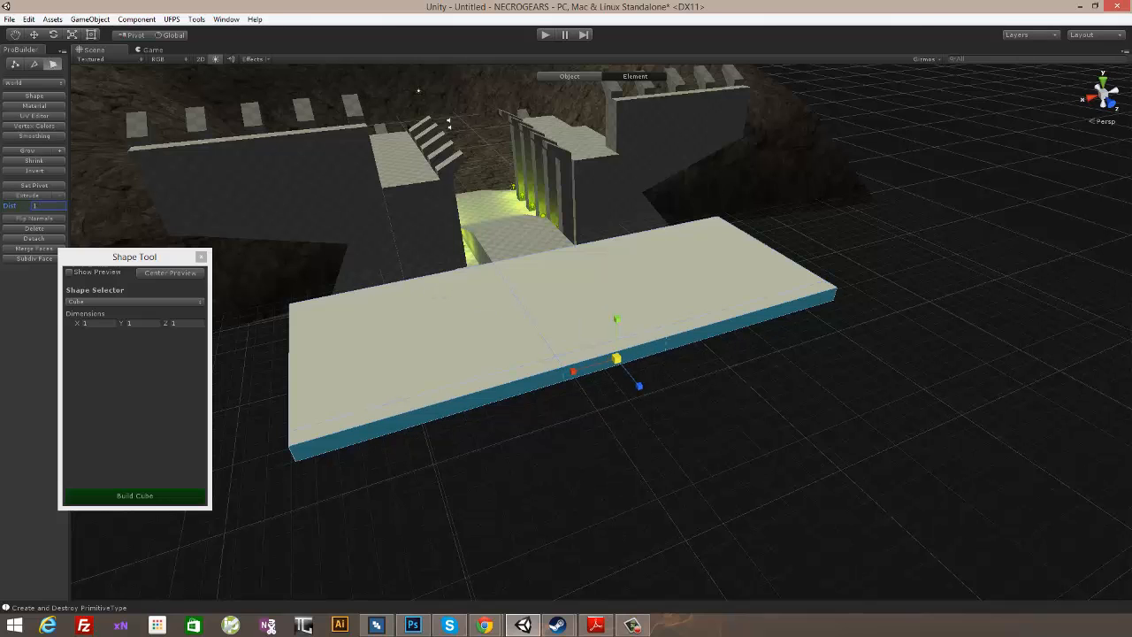
alt+drag(619, 389, 594, 348)
drag(613, 301, 802, 341)
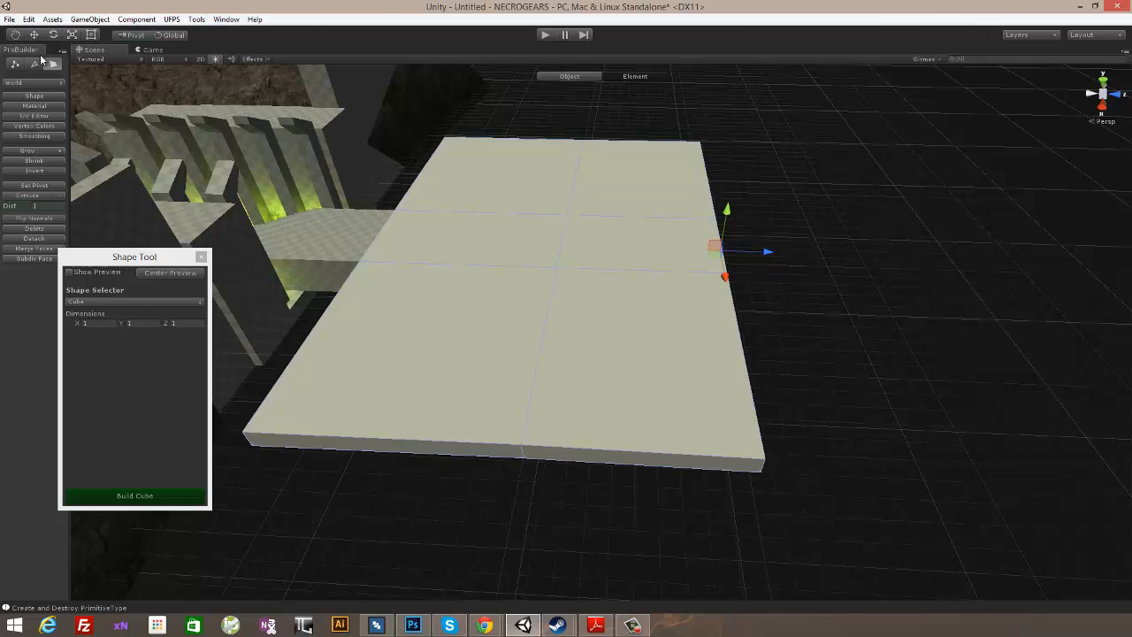
- Move the vertices of the platform's two outer corners back toward the entrance along Z to angle the far edge
key(j)
click(15, 65)
click(757, 463)
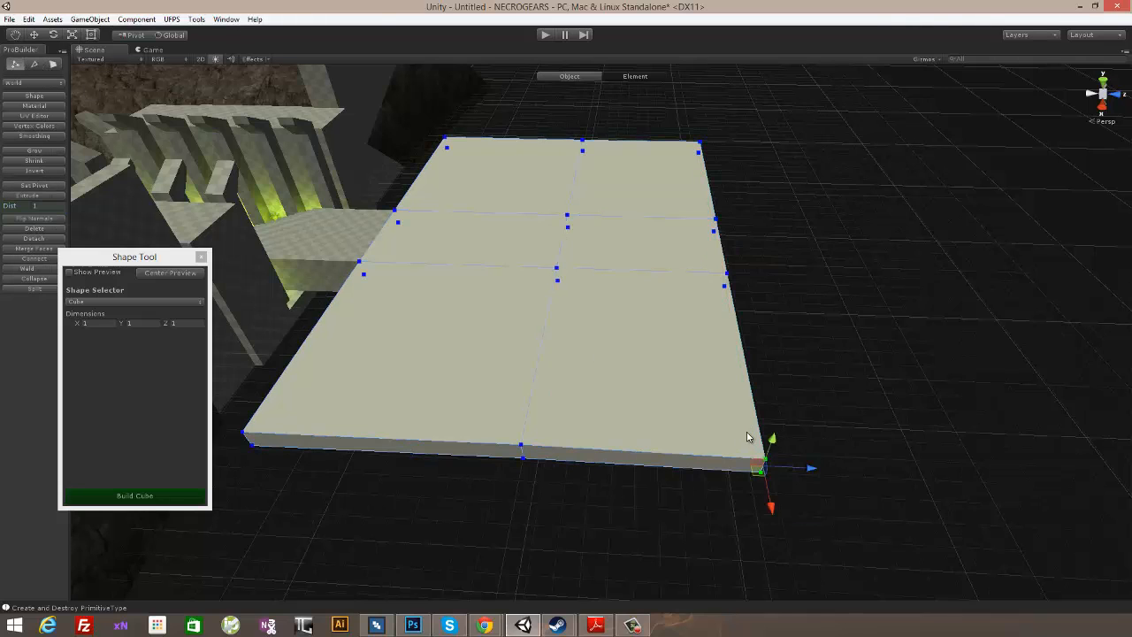
shift+click(699, 142)
drag(771, 250, 720, 251)
alt+drag(609, 286, 655, 340)
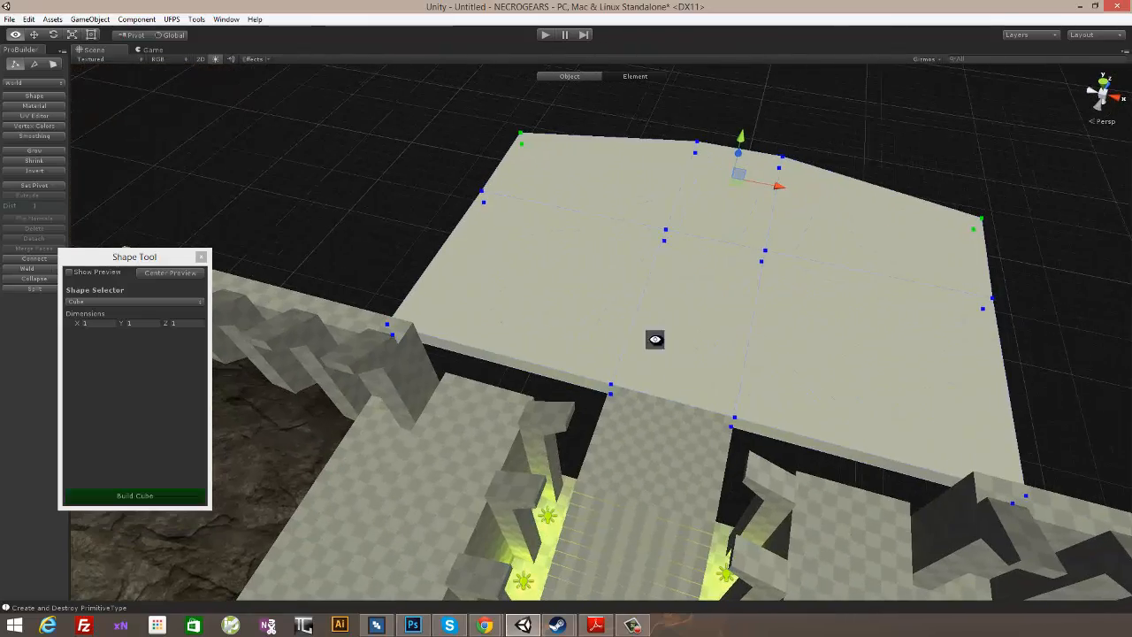
- Extrude the platform's entrance-side faces on both sides of the landing by 1 and adjust their position along Z
click(50, 66)
alt+drag(650, 383, 716, 313)
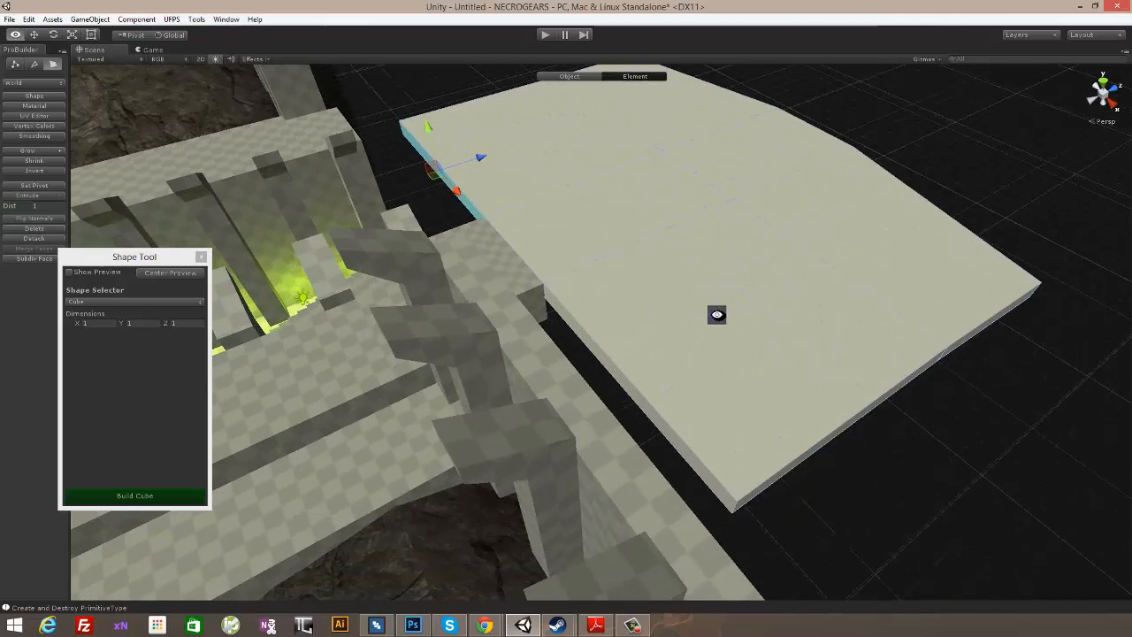
alt+drag(778, 288, 777, 313)
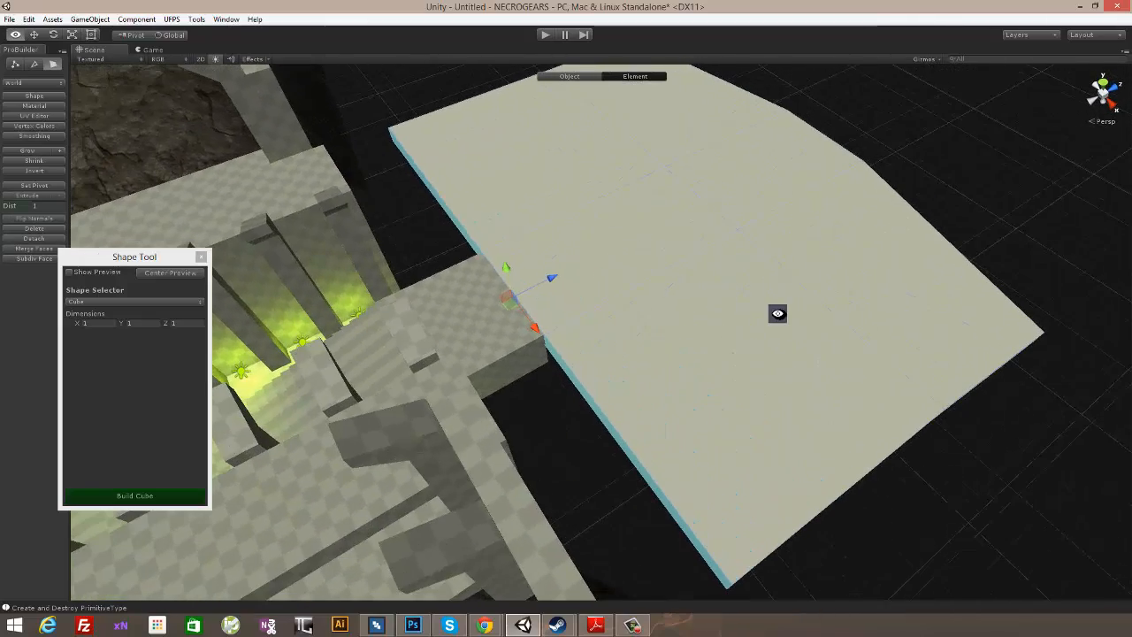
click(58, 195)
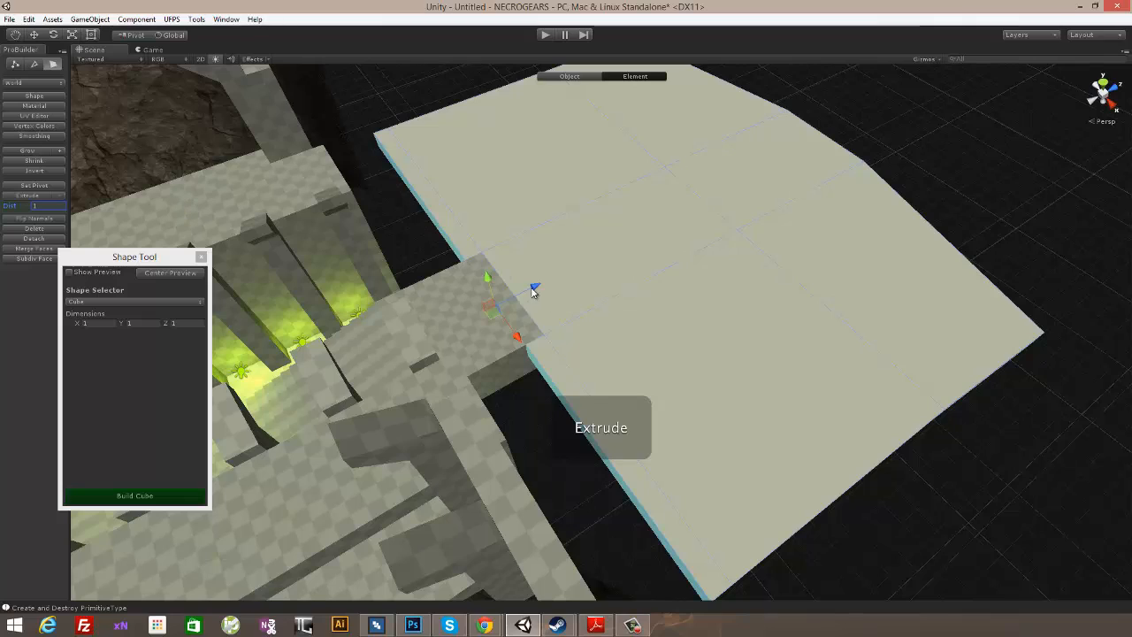
drag(534, 290, 657, 245)
- Scale the vertices of the platform's two entrance-side corners inward along X to chamfer those corners
click(14, 65)
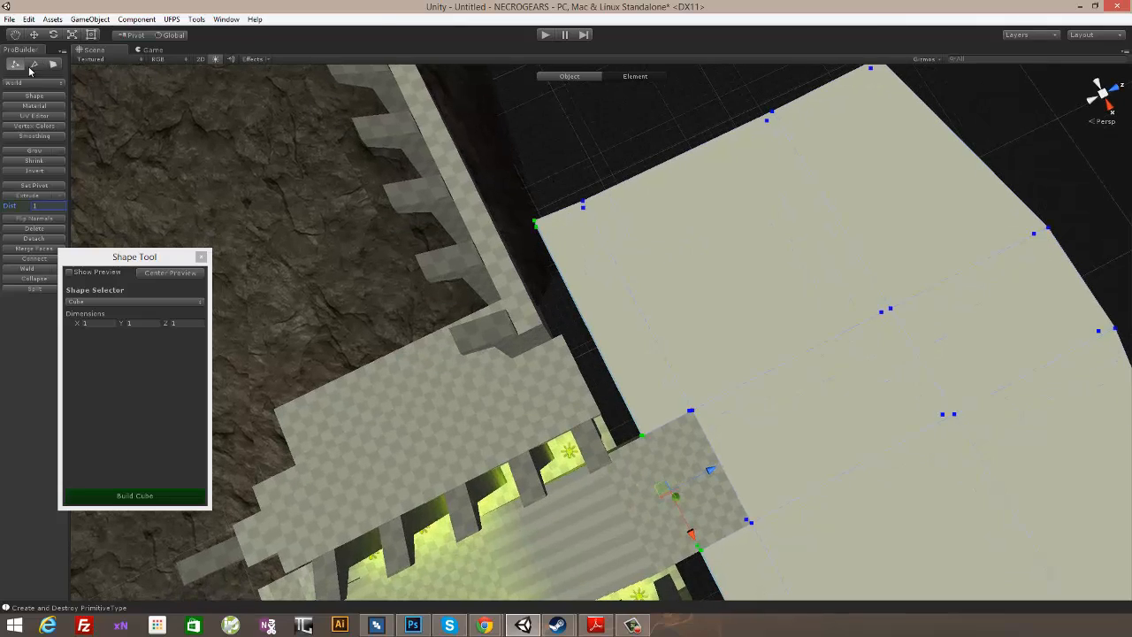
alt+drag(575, 252, 786, 279)
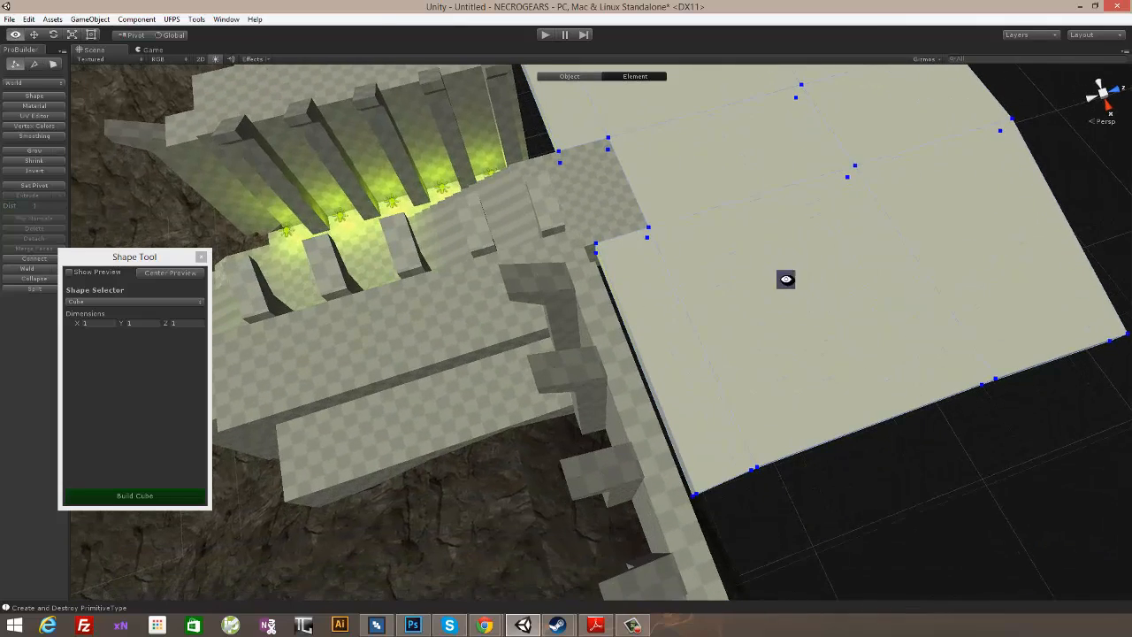
alt+drag(745, 485, 240, 128)
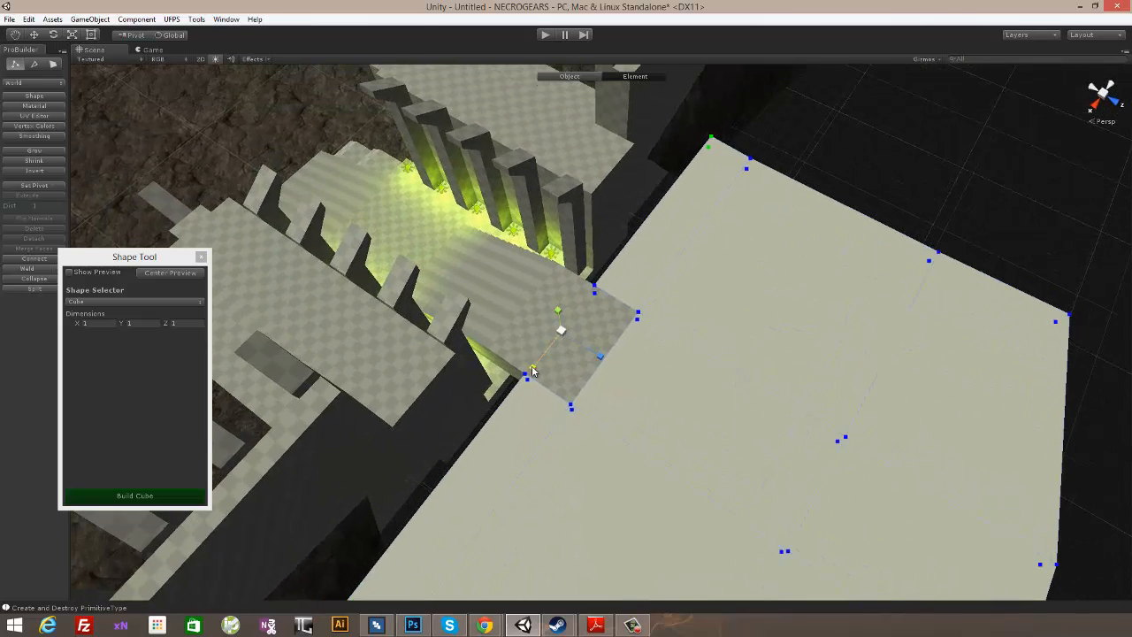
middle_drag(532, 371, 786, 125)
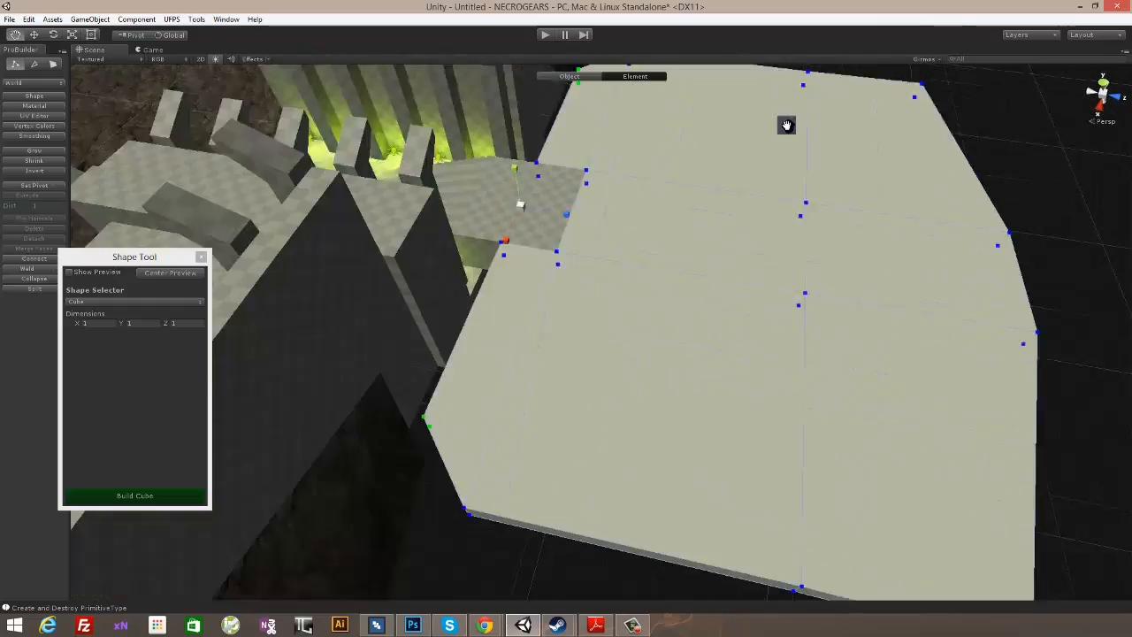
scroll(800, 150, down, 5)
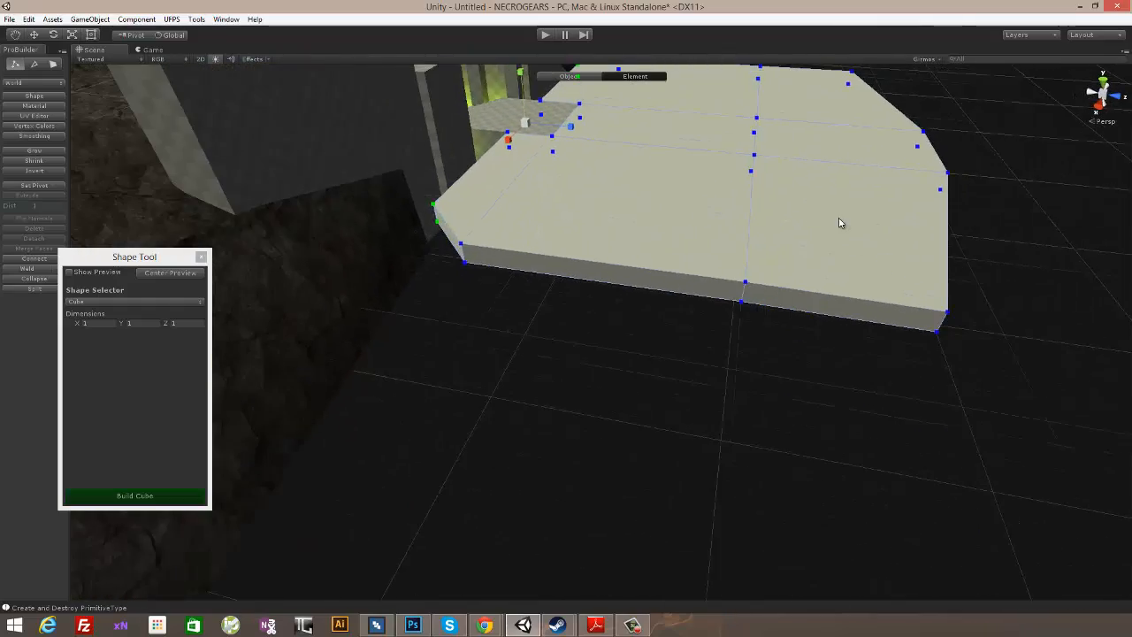
alt+drag(840, 223, 753, 236)
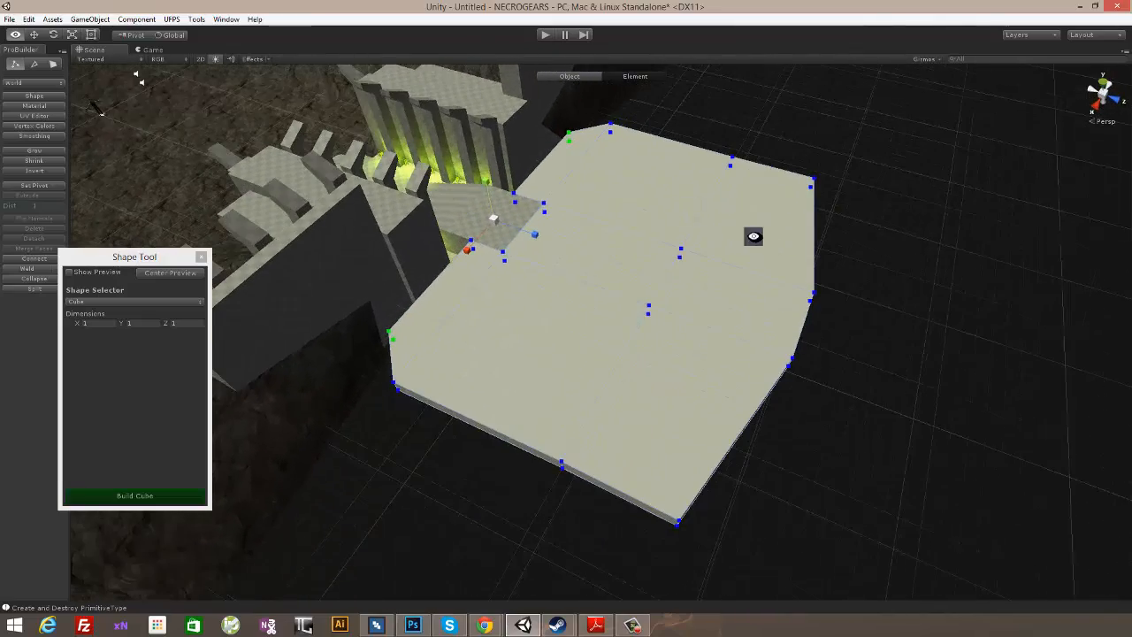
- Extrude all side faces around the platform's perimeter by 1, including those beside the landing, to form a border strip
click(53, 63)
alt+drag(480, 189, 673, 149)
scroll(566, 296, up, 3)
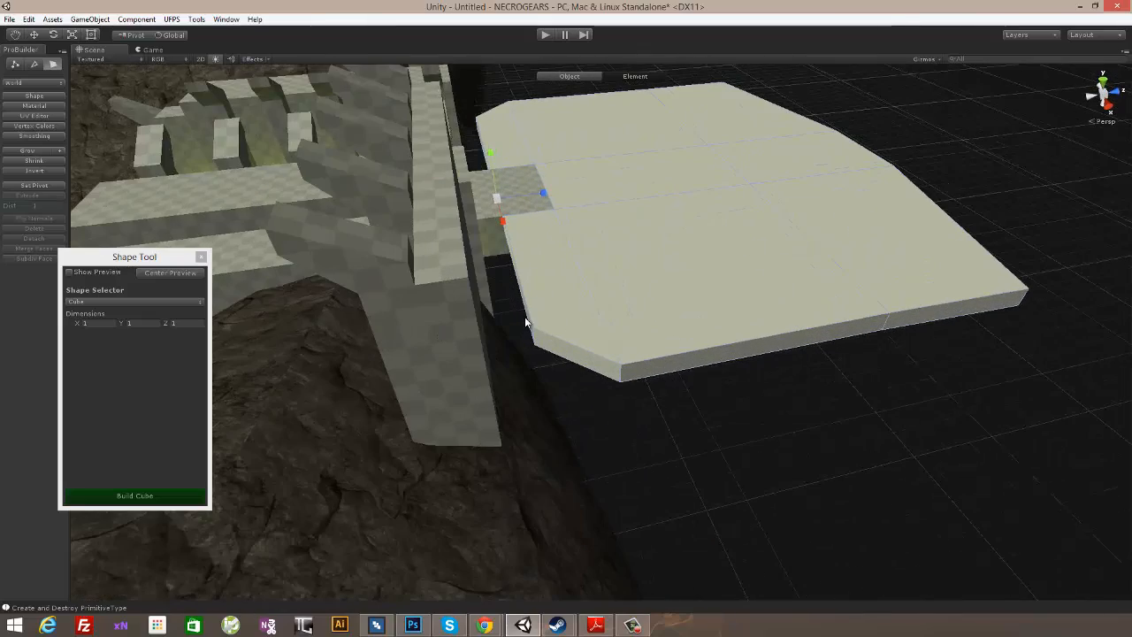
click(528, 325)
shift+click(681, 358)
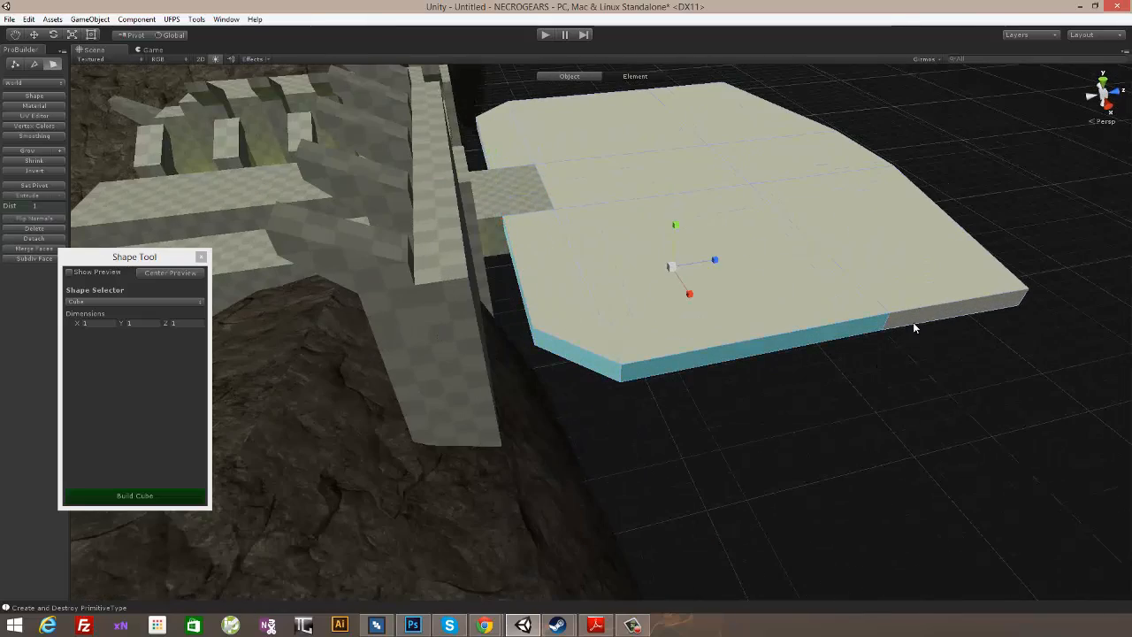
alt+drag(913, 322, 600, 320)
shift+click(600, 319)
shift+click(712, 286)
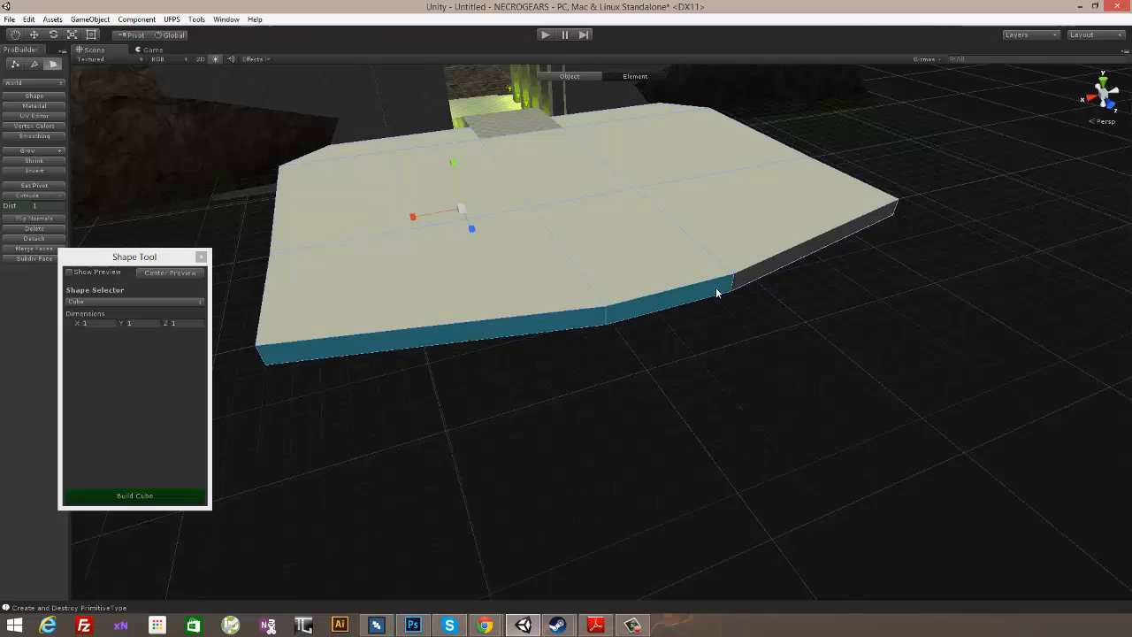
shift+click(785, 262)
alt+drag(826, 281, 565, 296)
shift+click(537, 307)
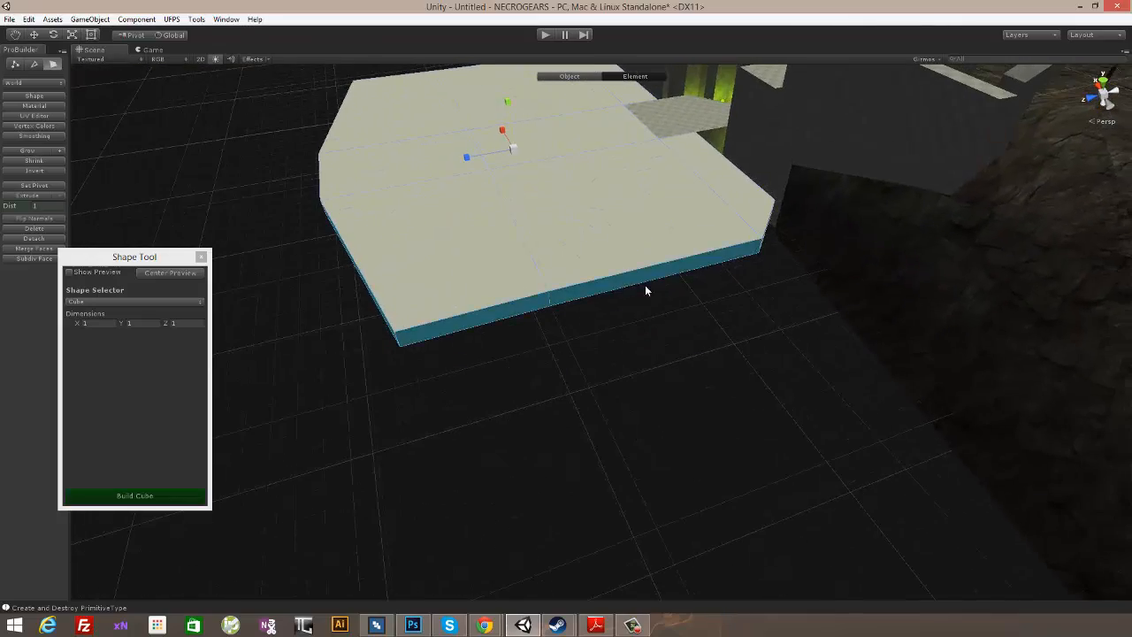
alt+drag(644, 291, 553, 299)
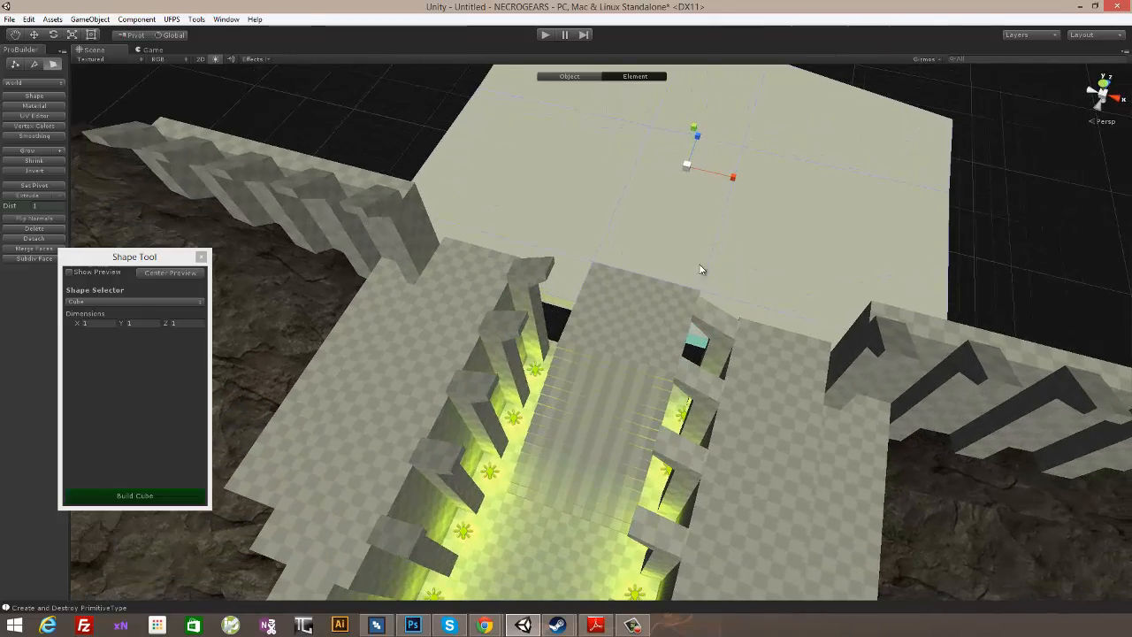
alt+drag(699, 271, 710, 235)
scroll(623, 239, up, 5)
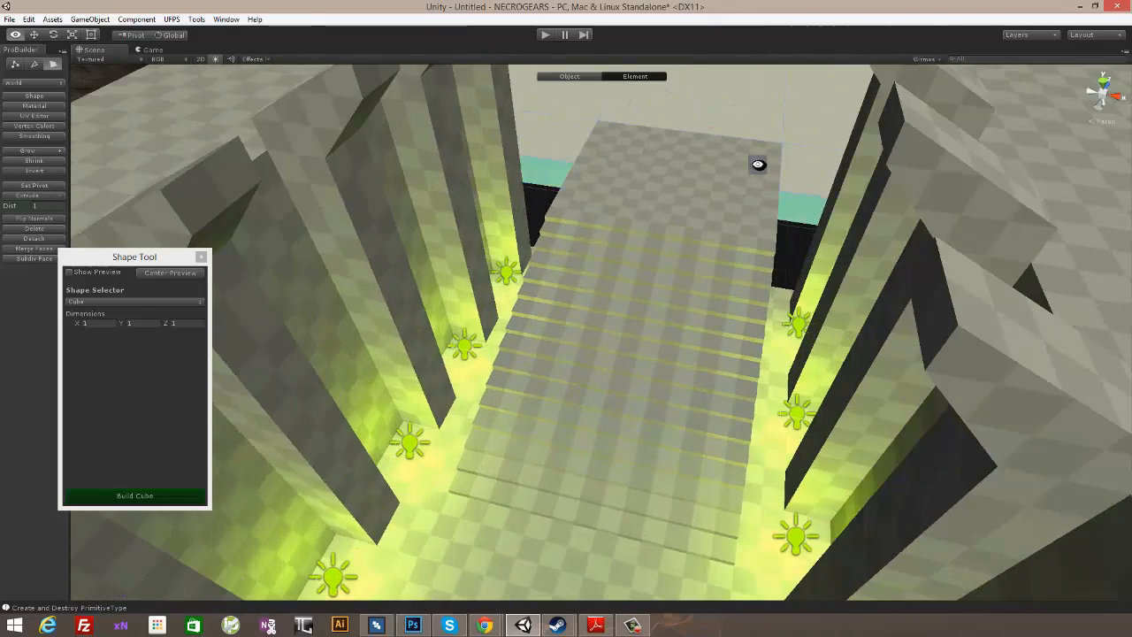
alt+drag(757, 163, 153, 201)
scroll(291, 377, down, 5)
alt+drag(327, 400, 770, 363)
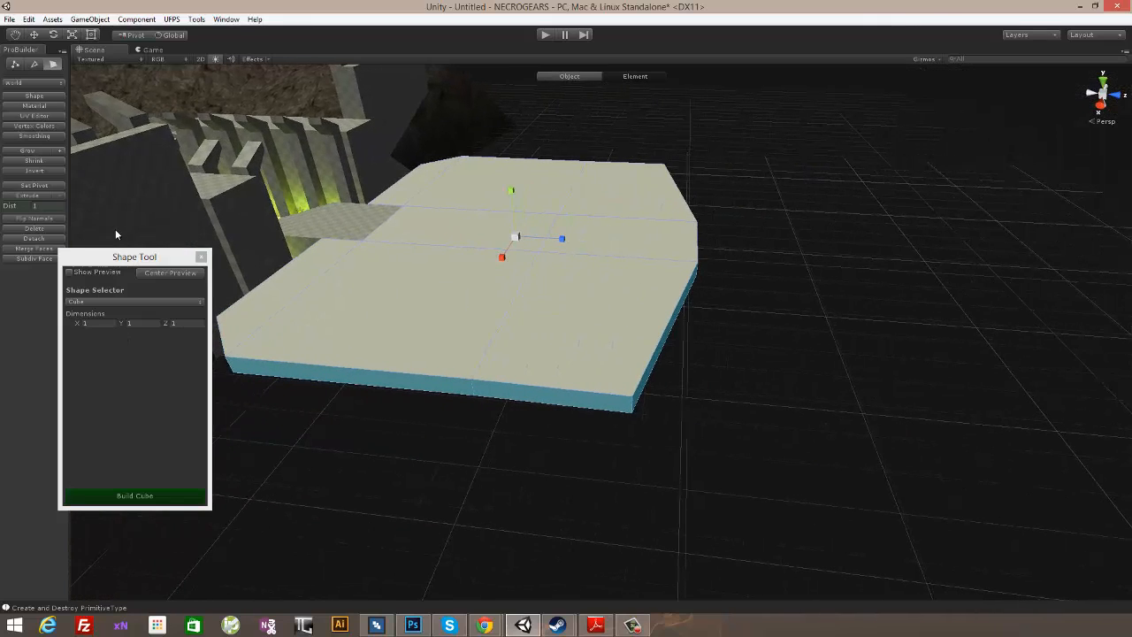
click(25, 195)
- Extrude the top faces of the border strip upward by 8 to raise walls around the platform, leaving the landing open
alt+drag(654, 313, 439, 175)
click(434, 157)
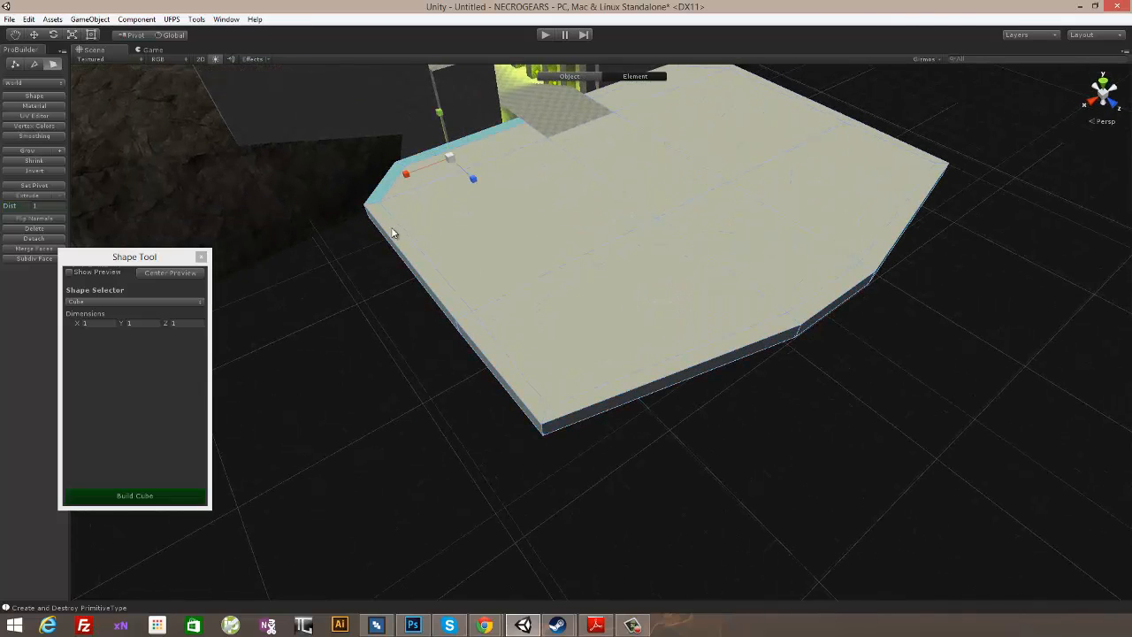
shift+click(522, 379)
shift+click(625, 389)
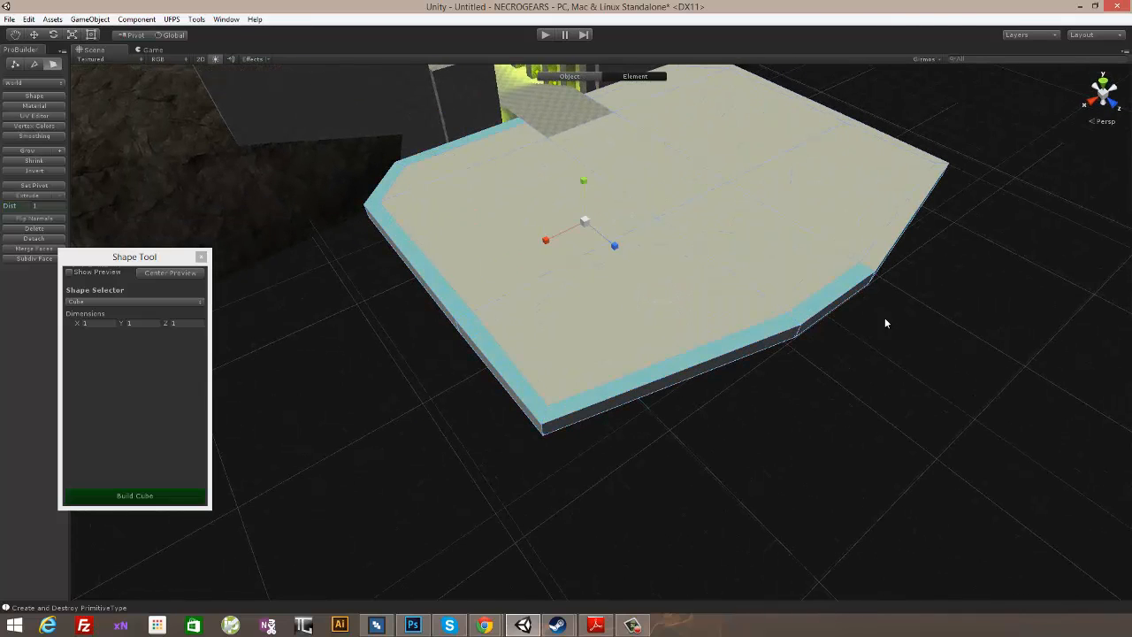
shift+click(889, 245)
alt+drag(918, 374, 768, 389)
middle_drag(769, 389, 524, 207)
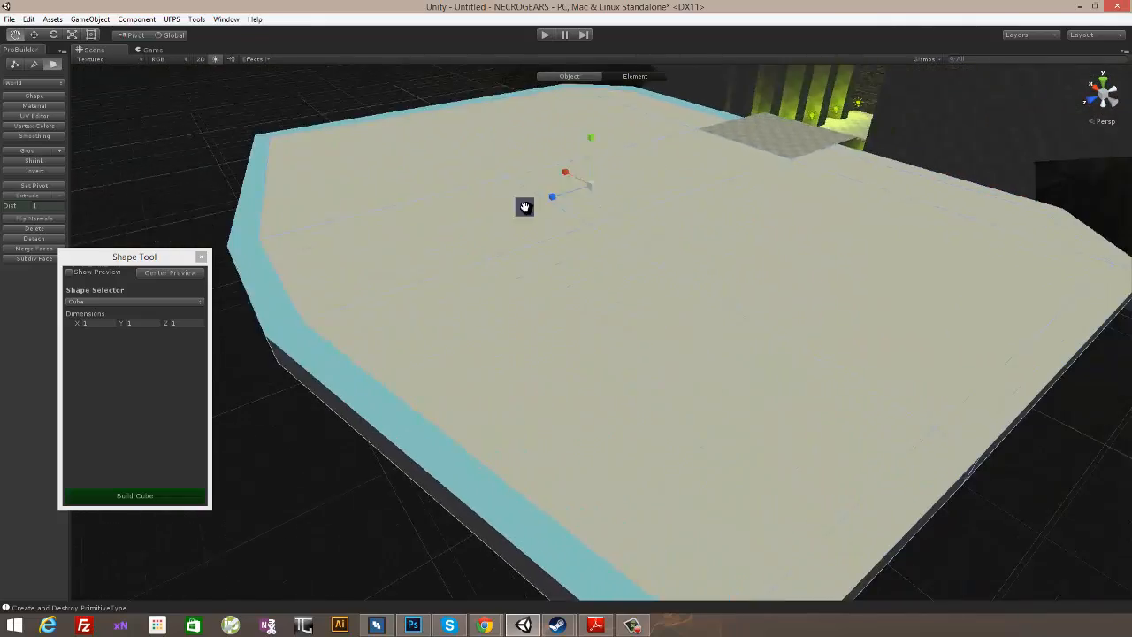
alt+drag(524, 207, 557, 386)
alt+drag(886, 429, 733, 427)
alt+drag(847, 361, 934, 323)
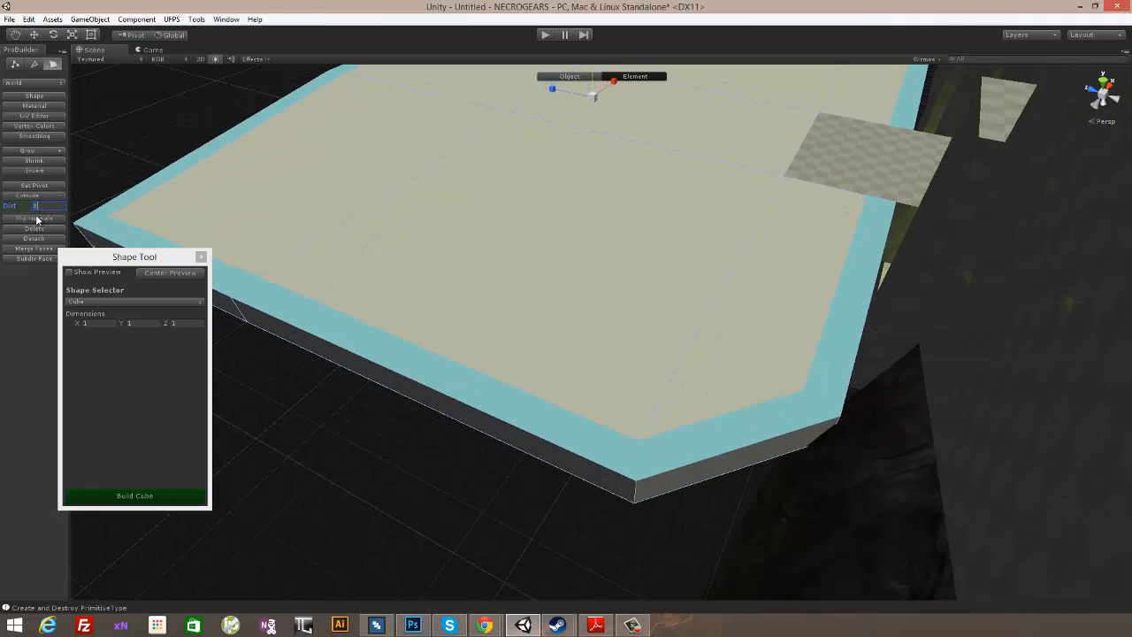
click(25, 196)
- Try to insert an edge loop across the room's floor and side walls and shift it along Z toward the entrance
alt+drag(596, 240, 546, 368)
alt+drag(743, 178, 649, 215)
alt+drag(753, 246, 540, 306)
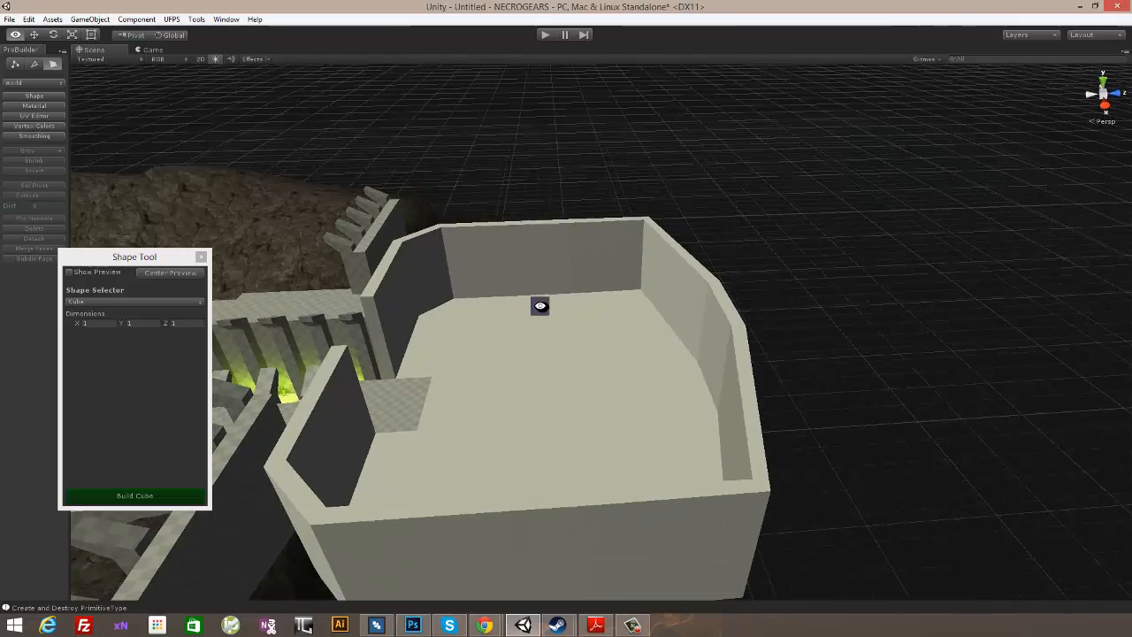
click(518, 255)
alt+drag(586, 253, 647, 333)
alt+drag(529, 300, 704, 361)
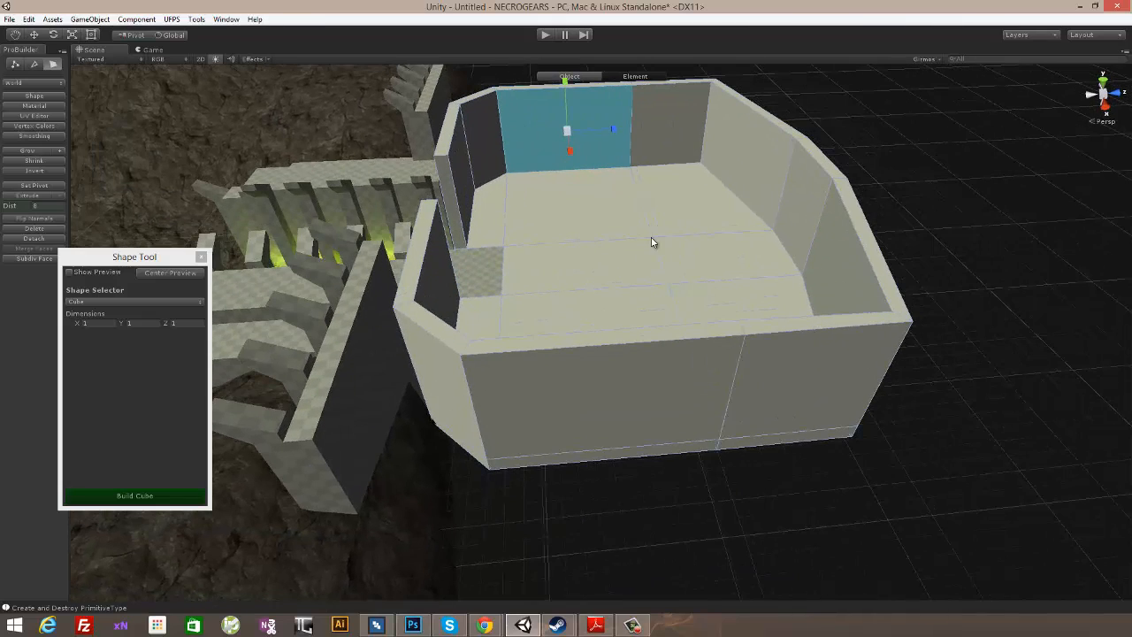
click(32, 67)
click(601, 247)
alt+drag(719, 262, 714, 269)
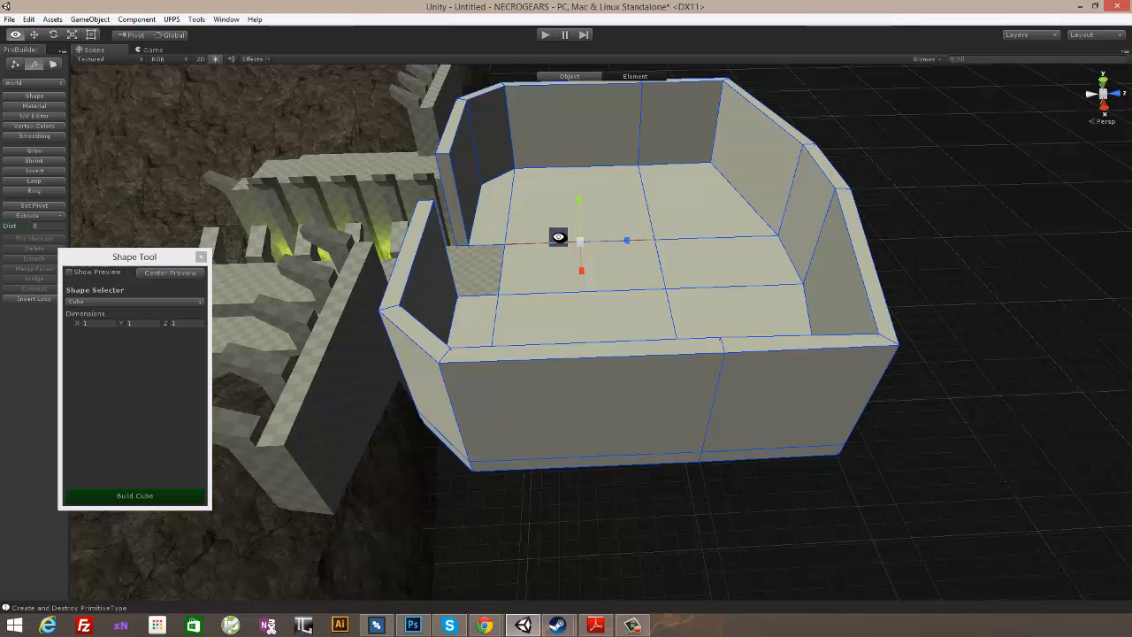
key(alt+u)
mouse_move(626, 225)
mouse_down()
mouse_move(610, 224)
mouse_move(623, 227)
mouse_up()
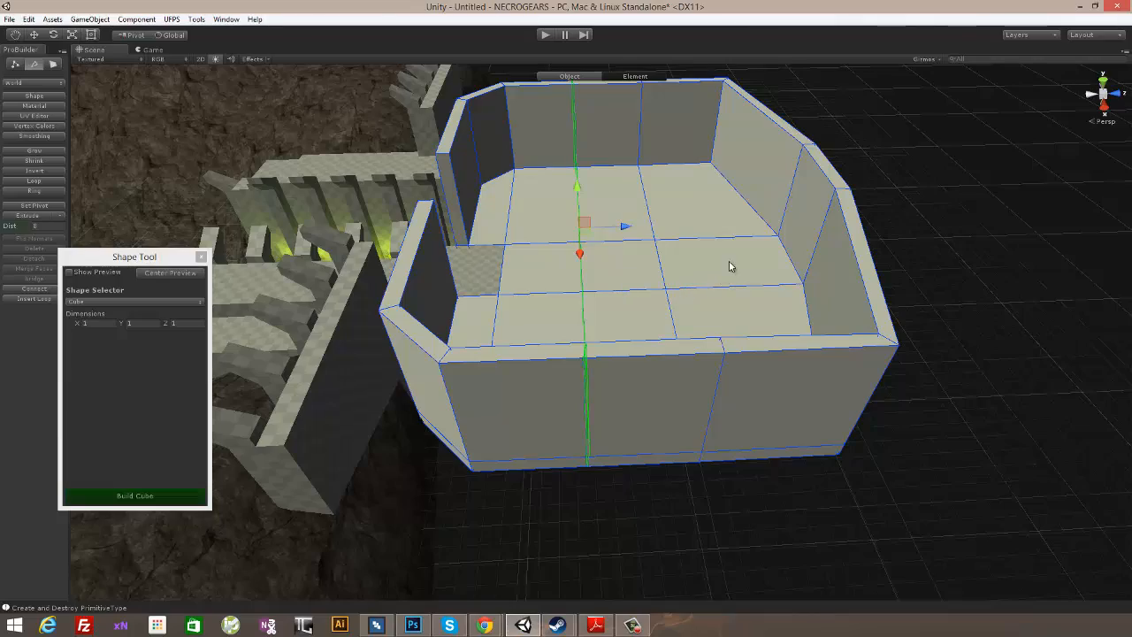
alt+drag(730, 262, 708, 296)
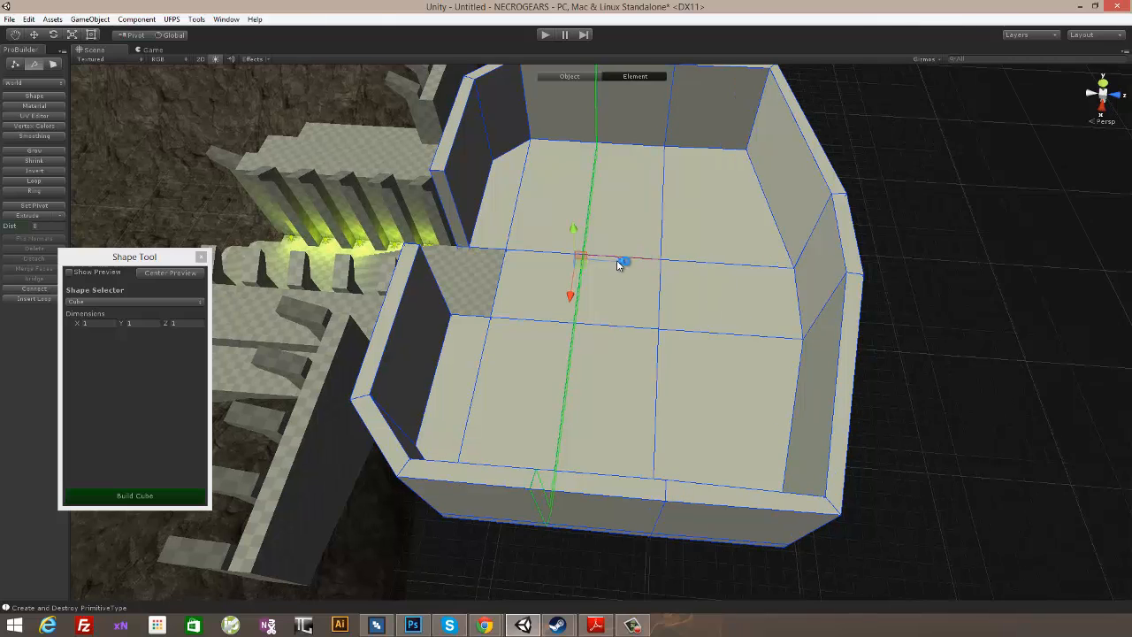
mouse_move(616, 260)
mouse_down()
mouse_move(583, 258)
mouse_move(596, 259)
mouse_up()
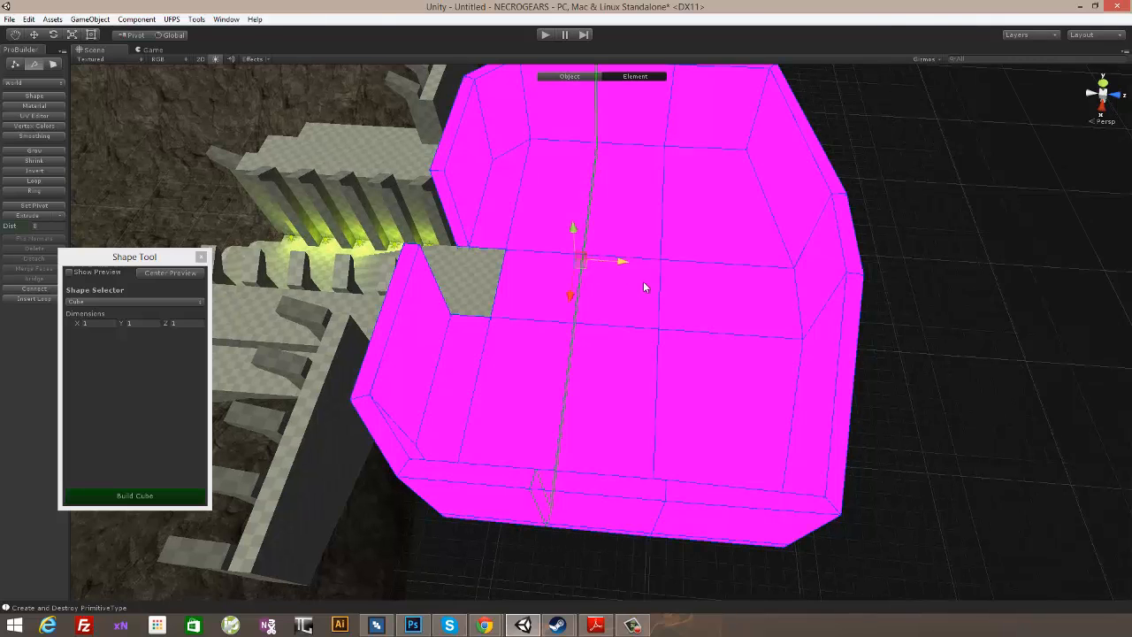
- Remove the newly inserted edge loop from the room mesh
alt+drag(833, 295, 519, 304)
double_click(528, 300)
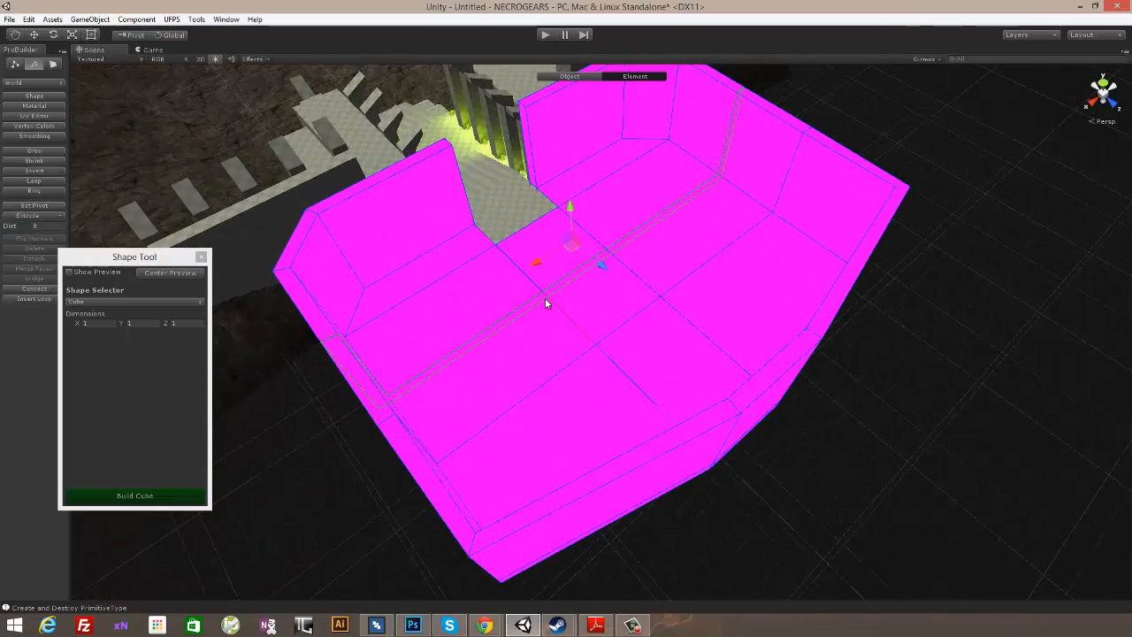
key(BackSpace)
alt+drag(559, 309, 619, 256)
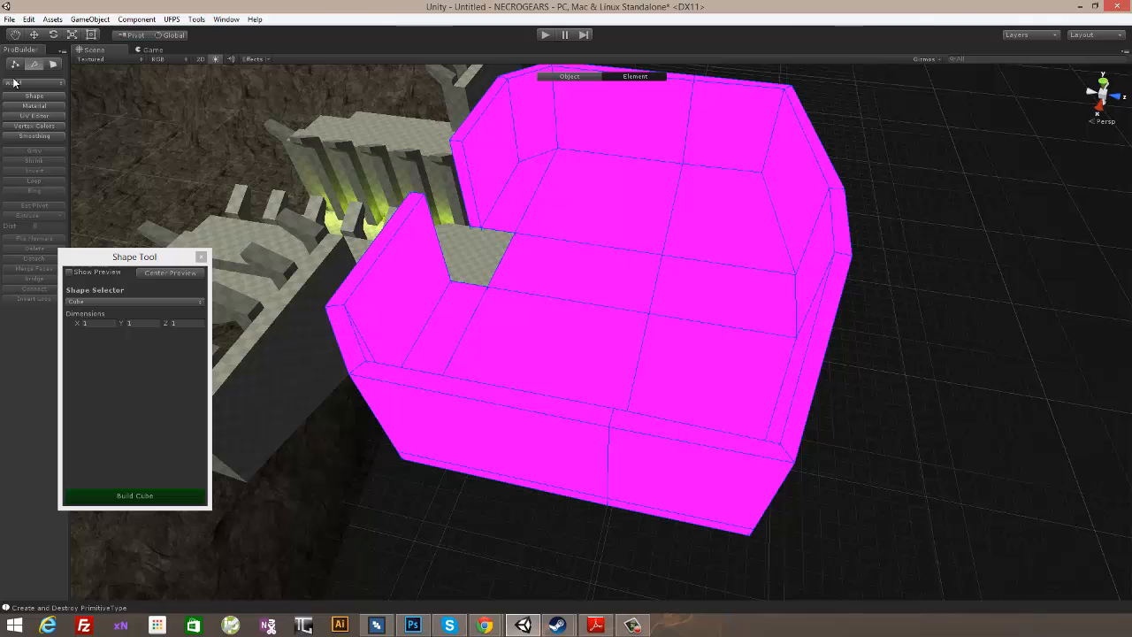
- Switch to object-level editing with the room selected and restore its default checkered material
click(31, 39)
click(611, 237)
click(846, 283)
click(564, 79)
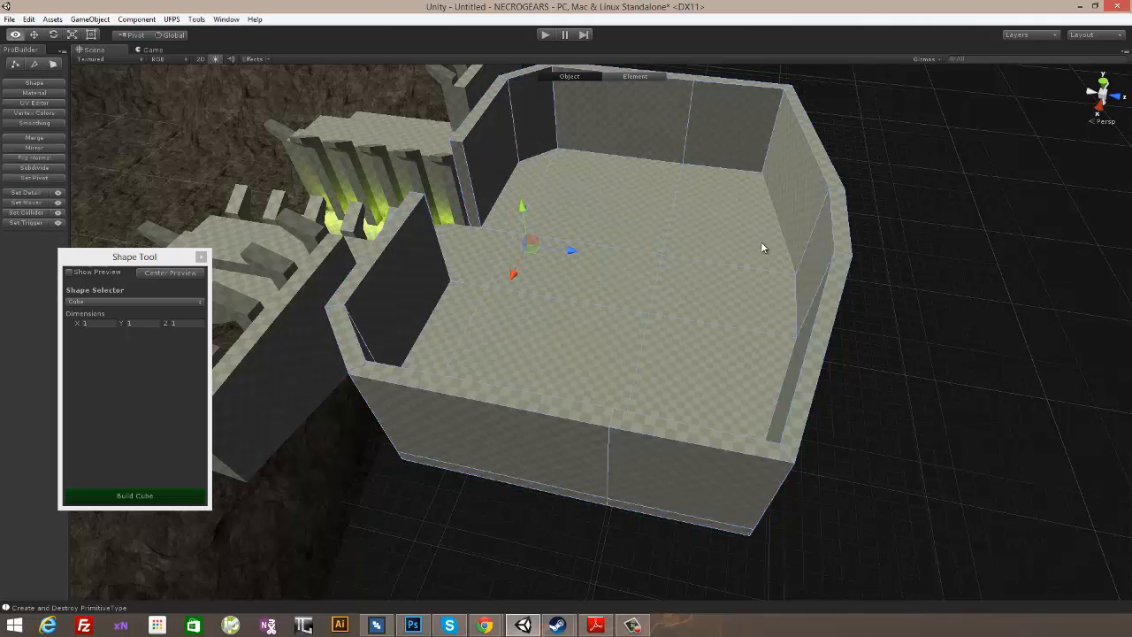
- Insert an edge loop across the room's floor and both side walls and move it along Z toward the entrance
alt+drag(760, 241, 595, 274)
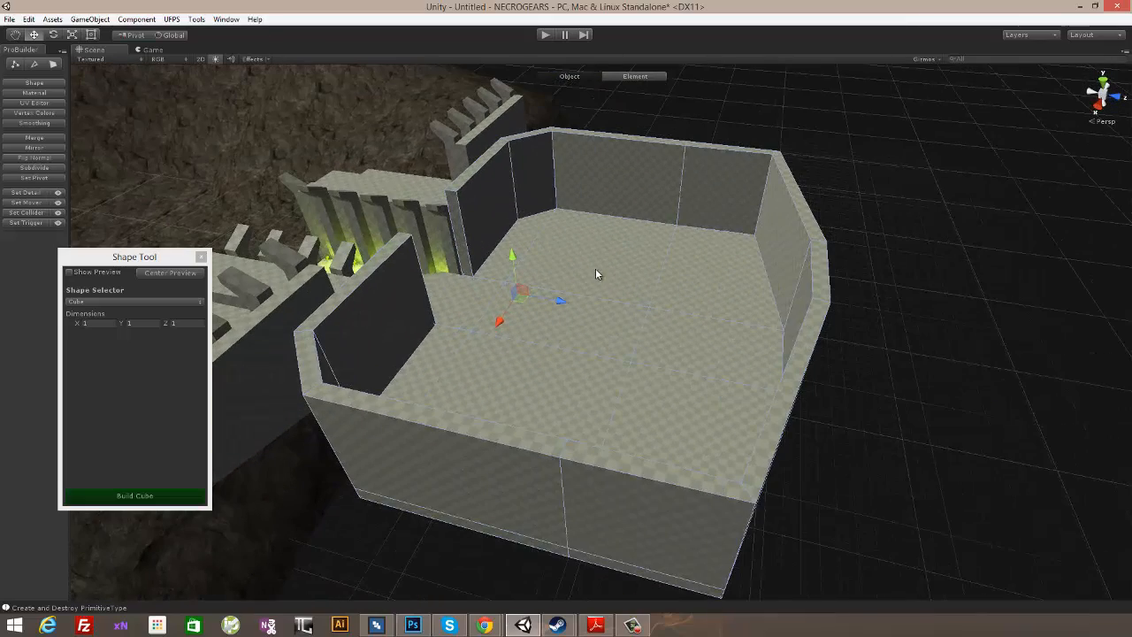
click(33, 64)
click(570, 133)
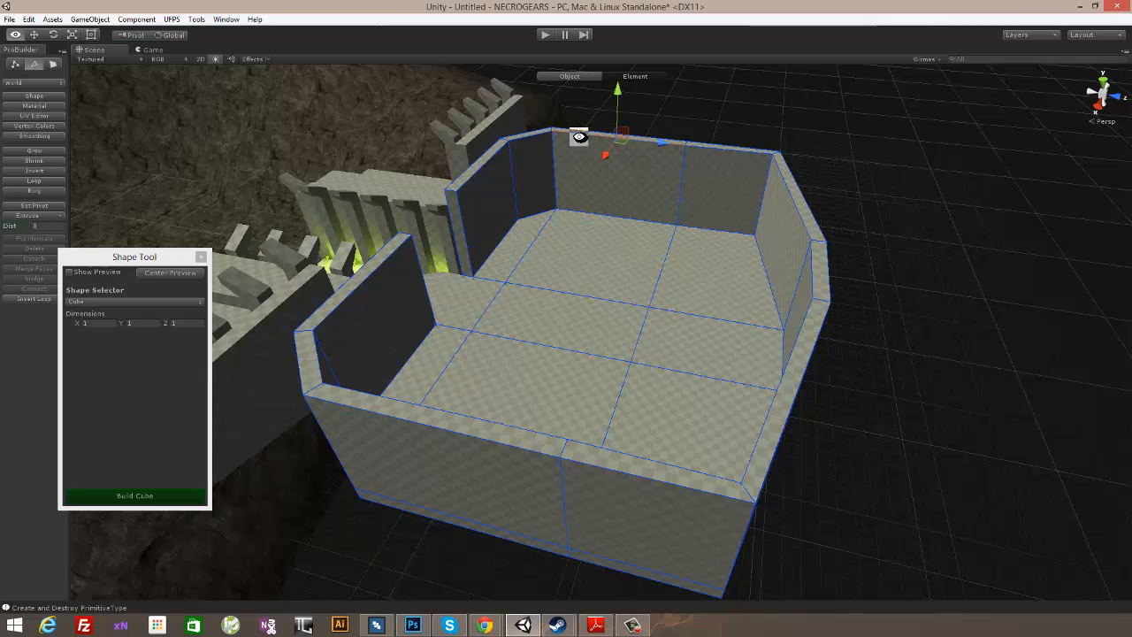
key(alt+u)
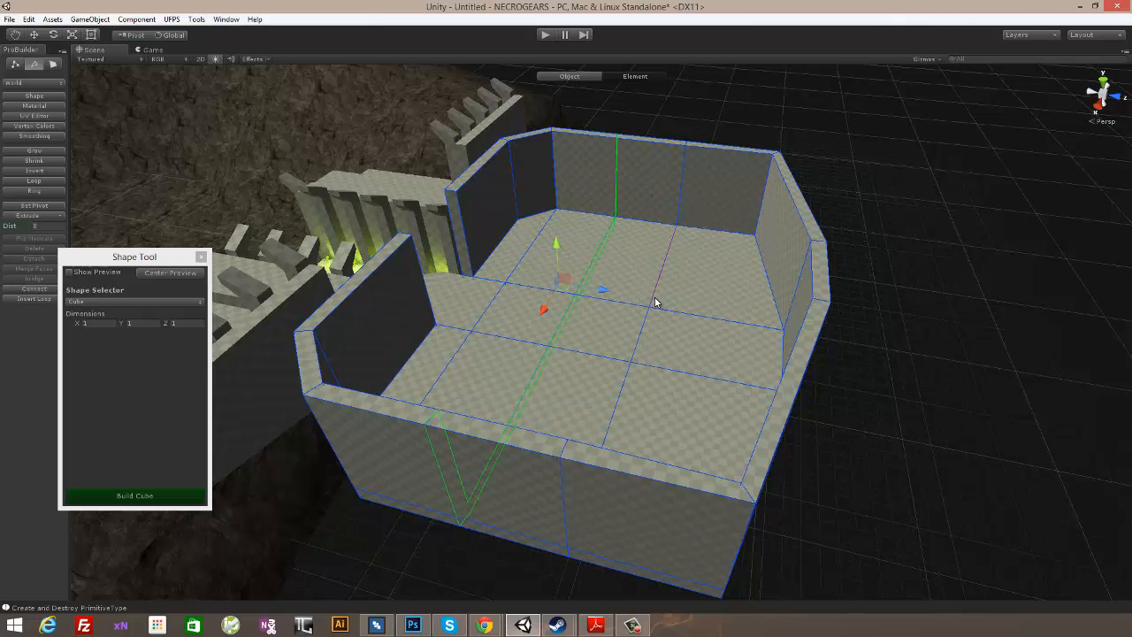
alt+drag(681, 285, 758, 305)
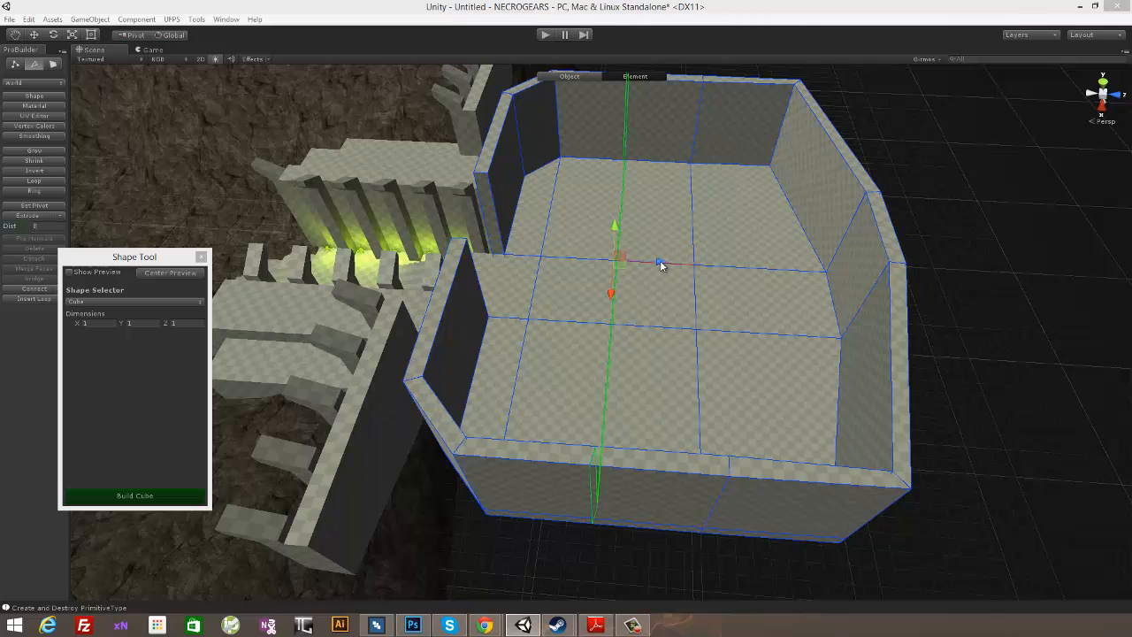
drag(661, 262, 610, 261)
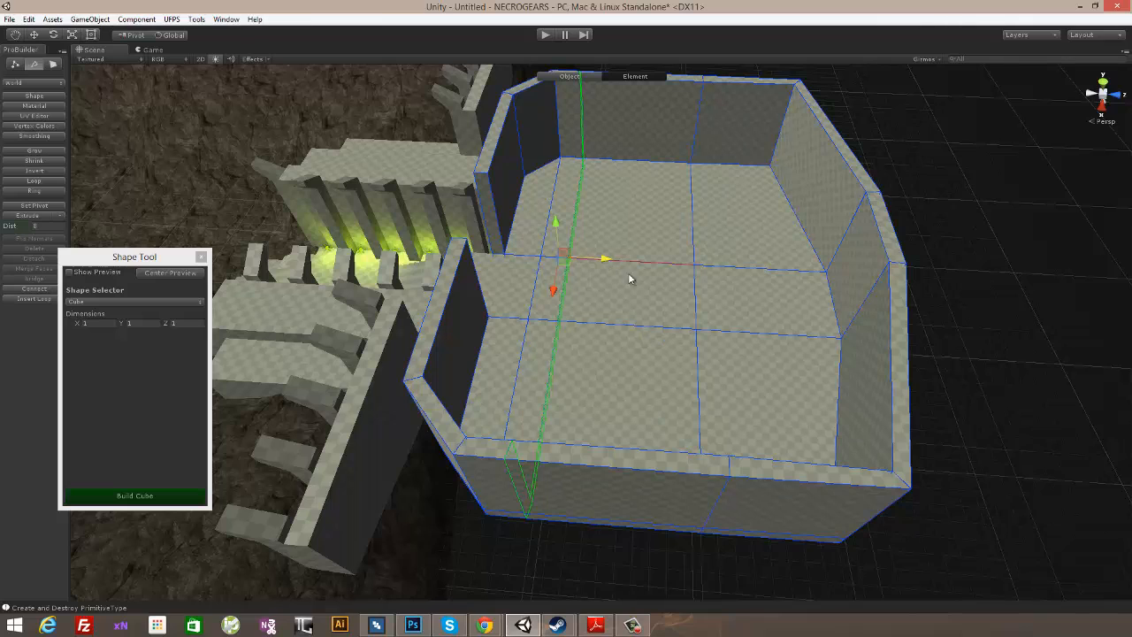
- Insert a second edge loop across the floor and side walls and move it along Z away from the entrance
click(625, 470)
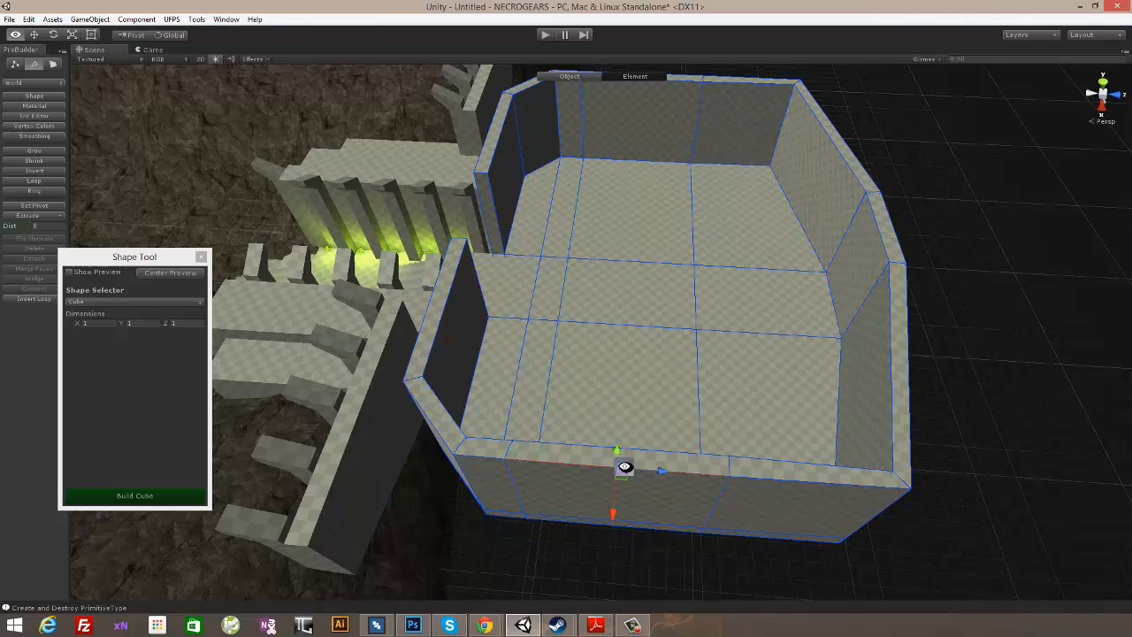
key(alt+u)
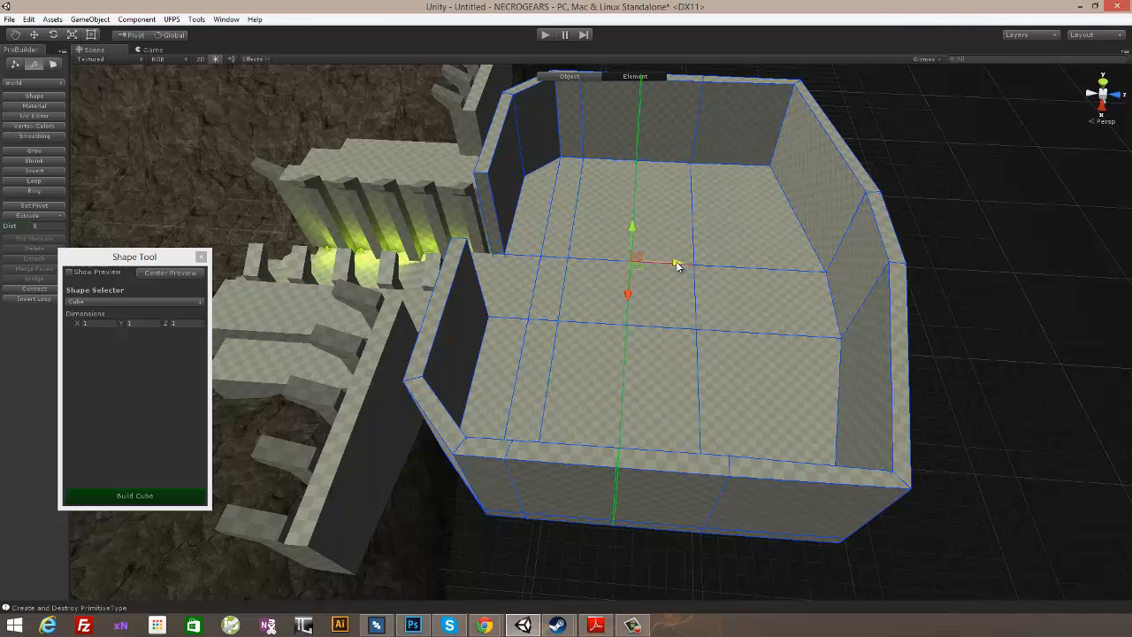
drag(677, 261, 714, 271)
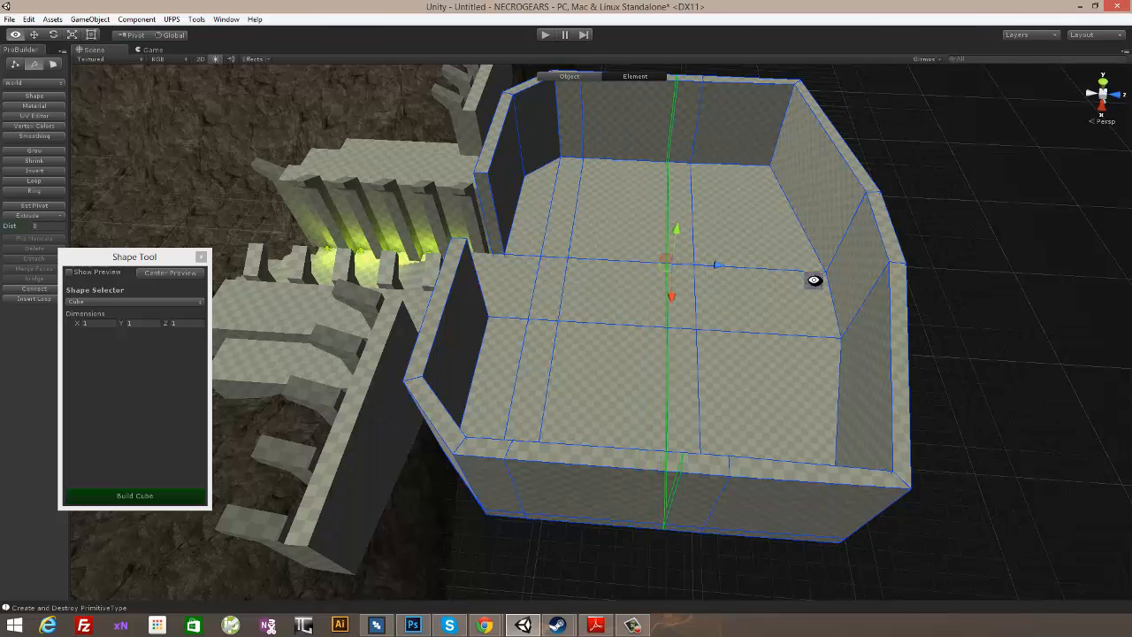
- Insert a horizontal edge loop around the room's walls and raise it along Y to just below the wall tops
alt+drag(813, 280, 798, 235)
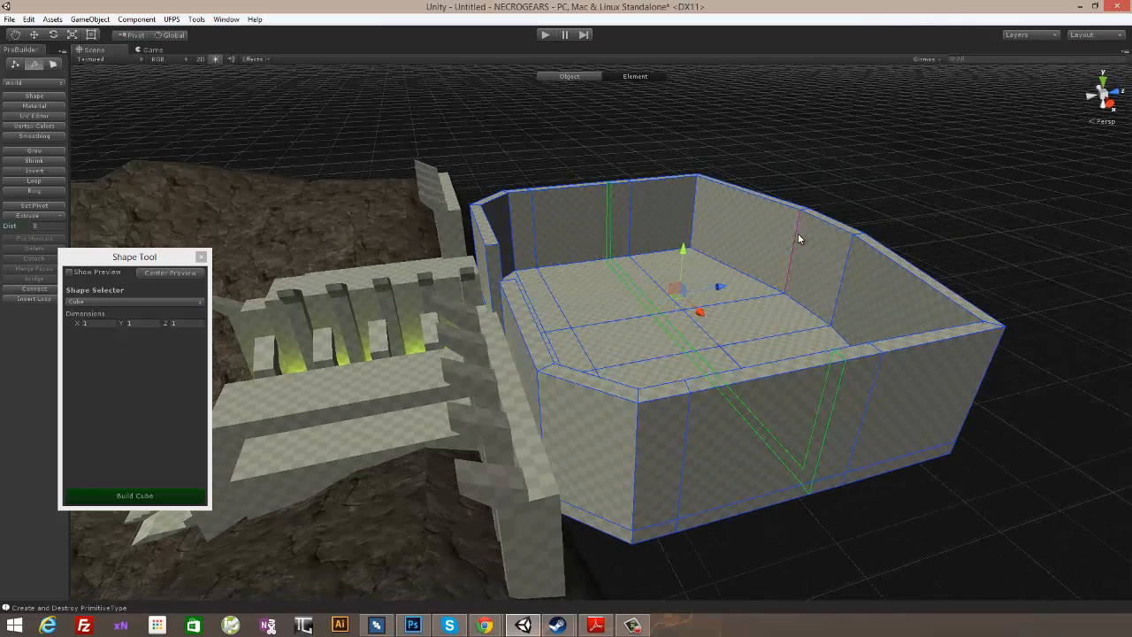
click(798, 231)
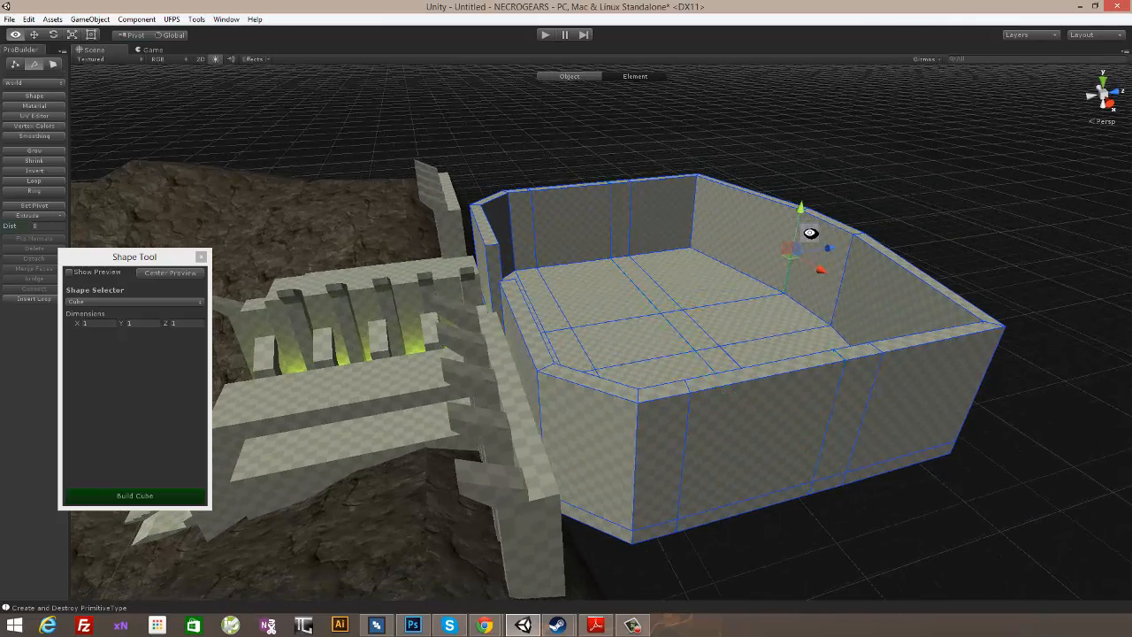
key(alt+u)
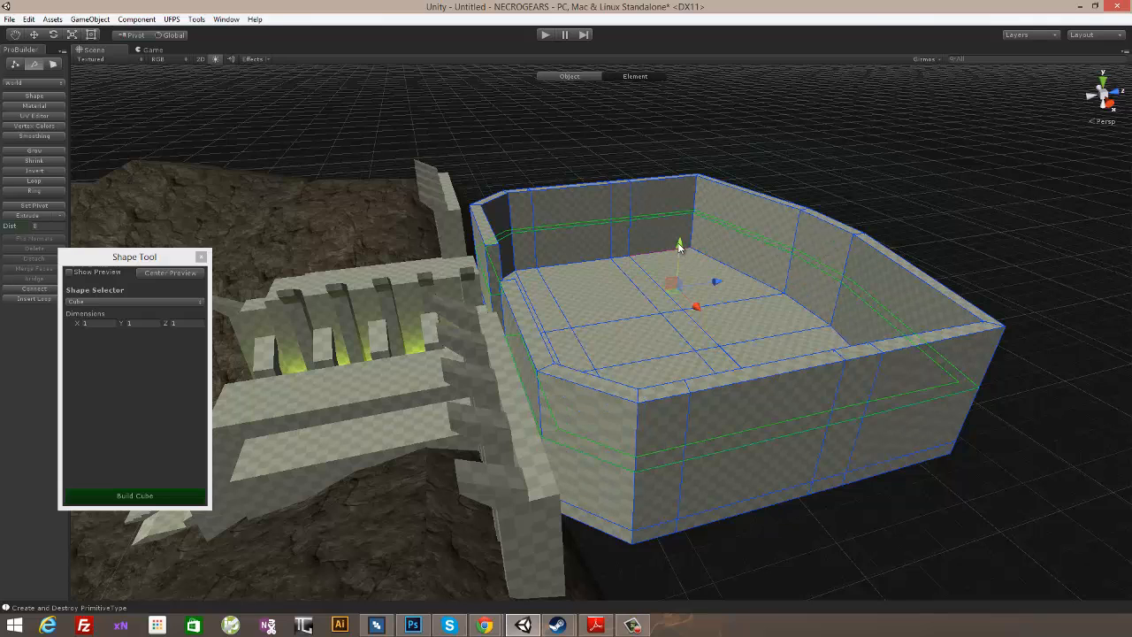
drag(681, 242, 685, 225)
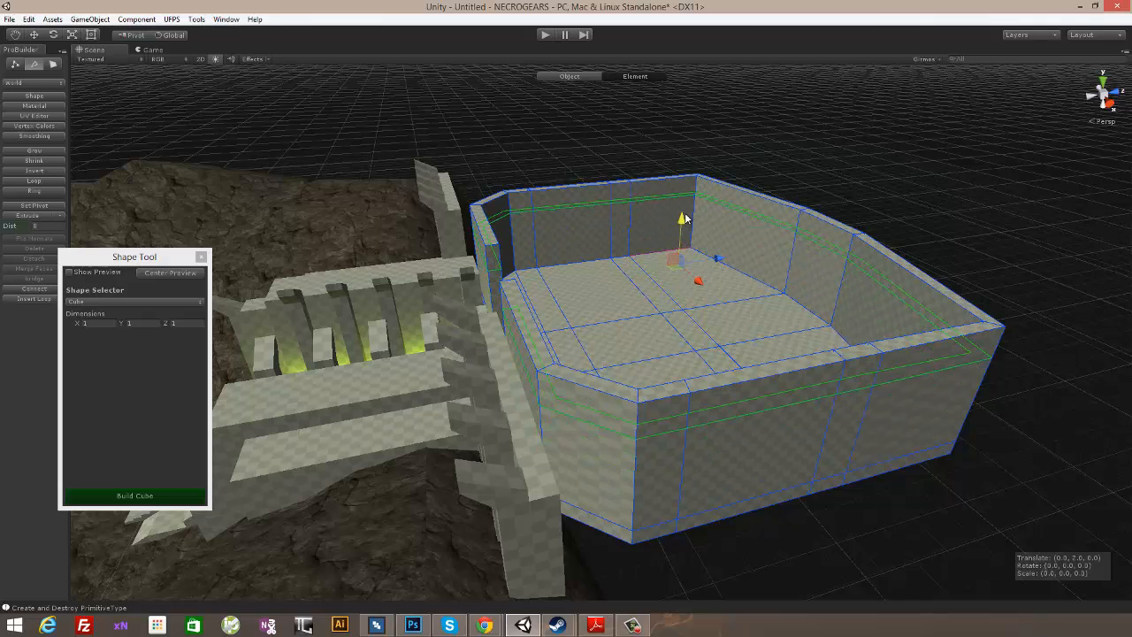
- Insert another horizontal edge loop around the room's walls at about mid-height, below the upper loop
alt+drag(752, 182, 773, 288)
click(814, 305)
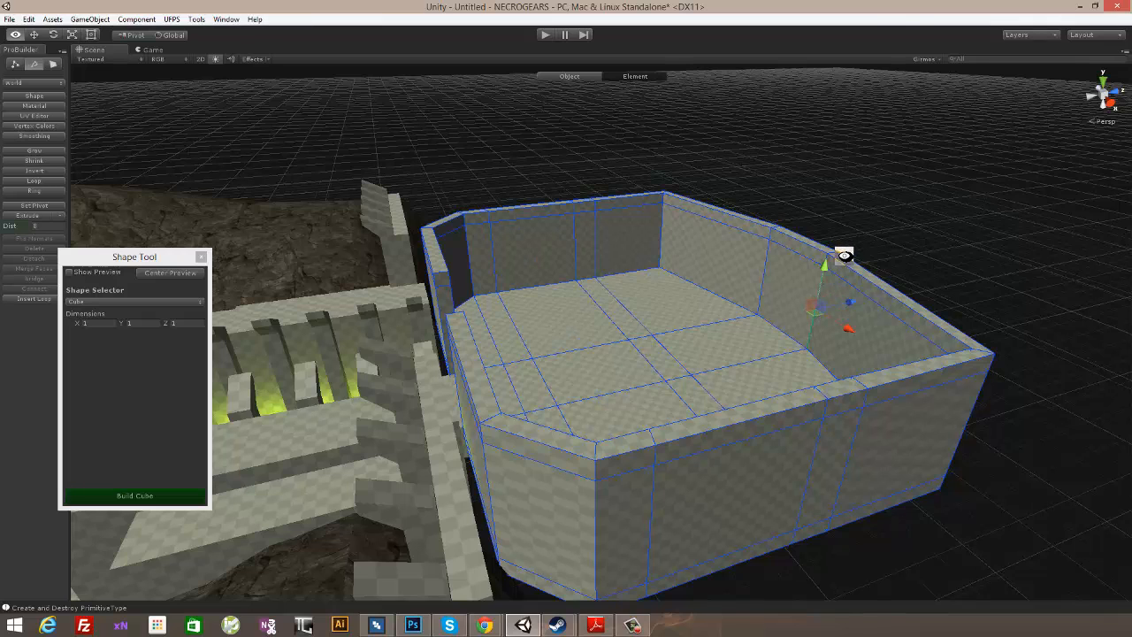
key(alt+u)
drag(645, 281, 643, 282)
- Examine the edge loops on the room's walls from several sides, inside and outside
alt+drag(820, 254, 675, 320)
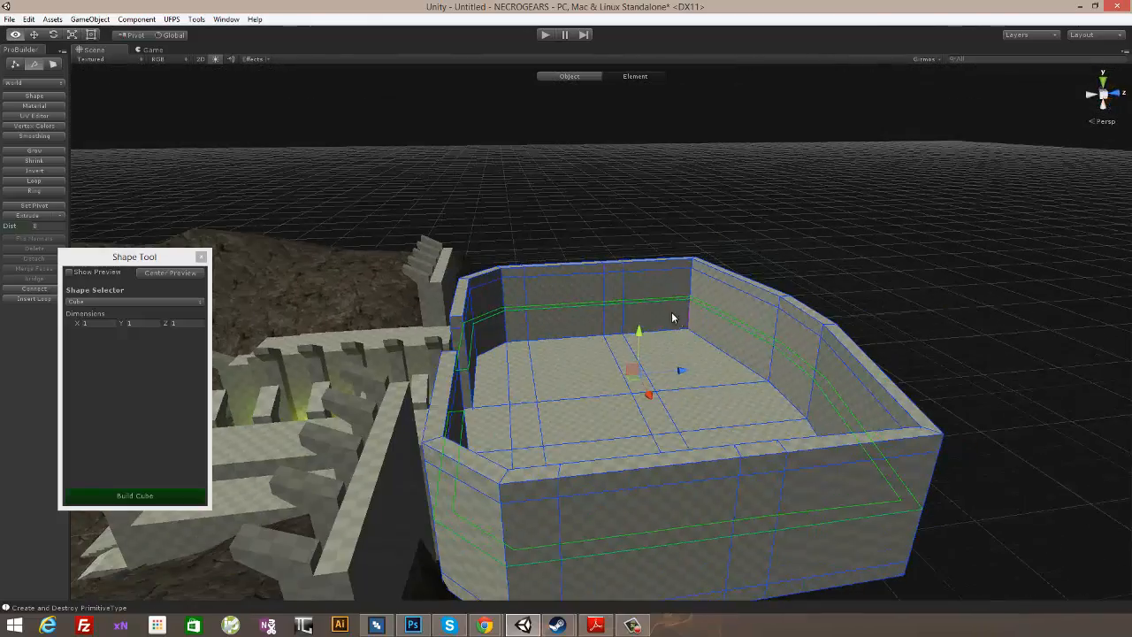
scroll(674, 327, up, 5)
alt+drag(808, 175, 647, 308)
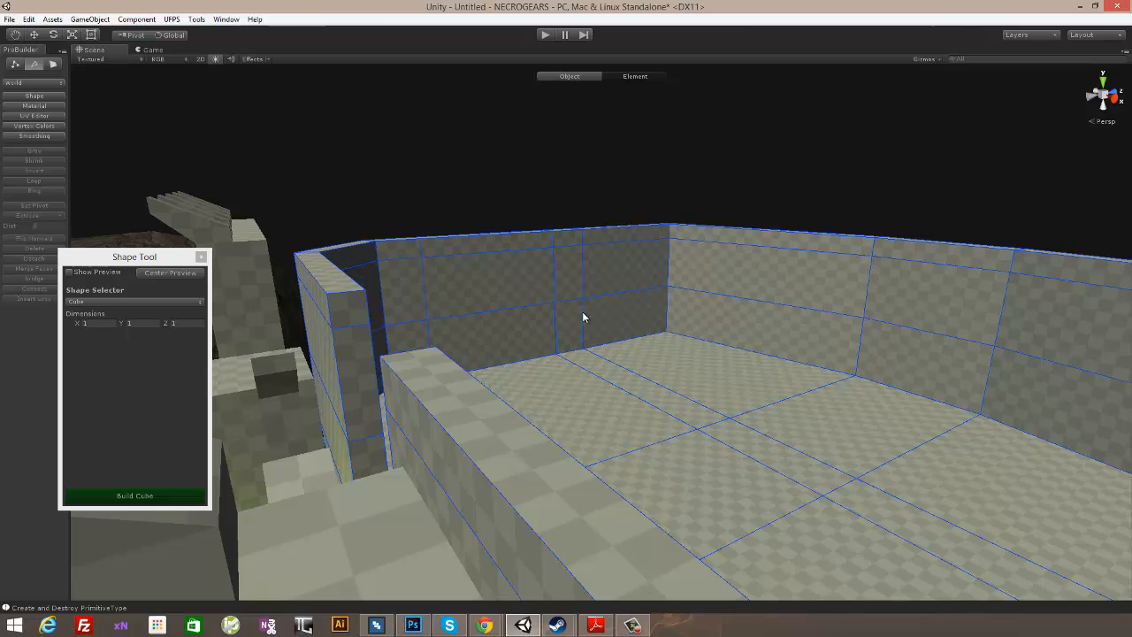
alt+drag(833, 252, 606, 225)
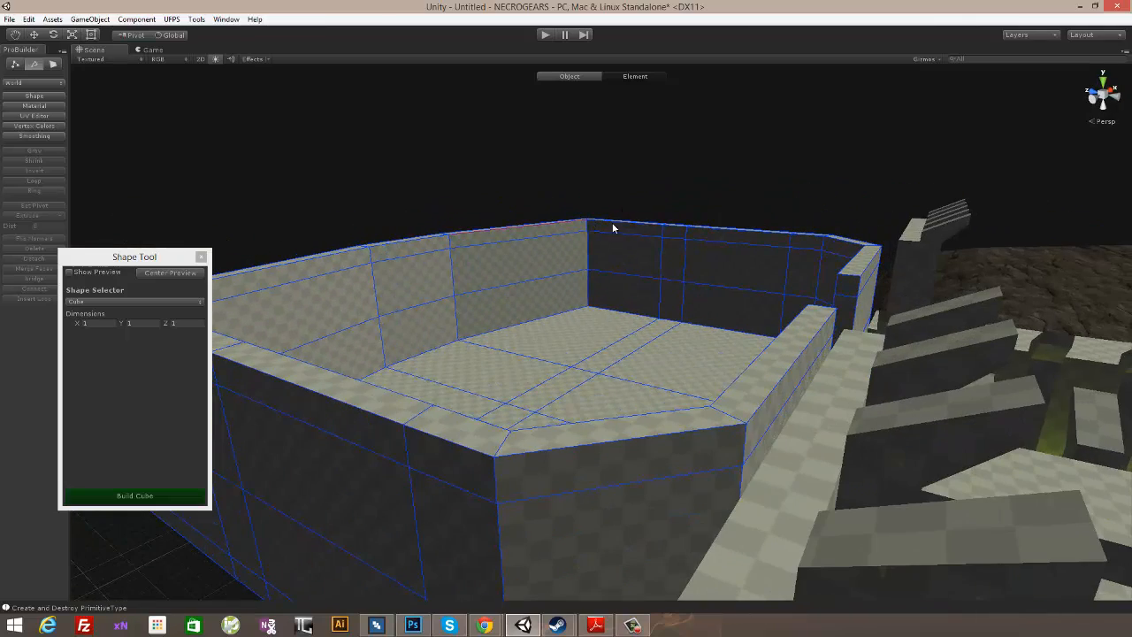
alt+drag(676, 240, 793, 236)
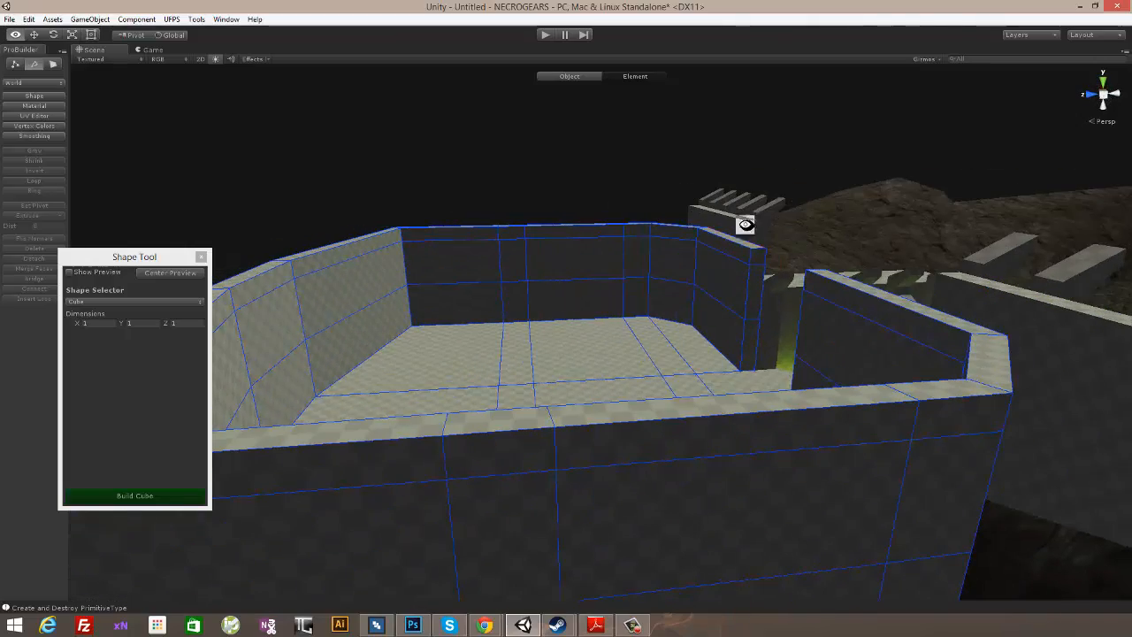
alt+drag(740, 227, 650, 358)
alt+drag(608, 325, 576, 253)
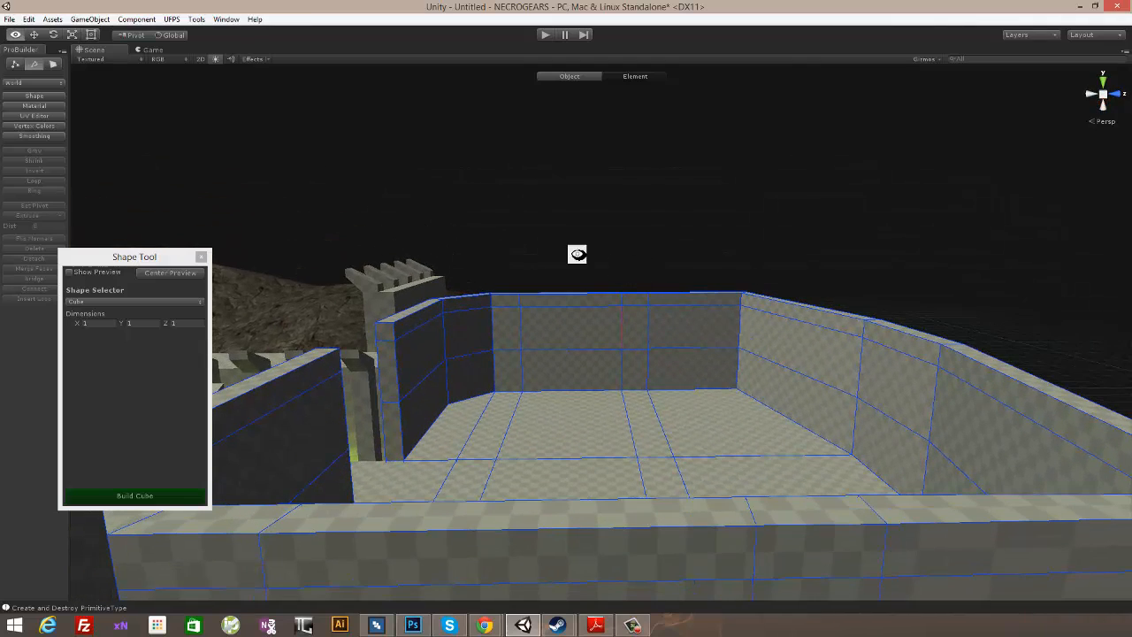
- Delete the inner and outer faces of one side wall between the vertical edge loops to cut an opening
click(54, 66)
alt+drag(714, 353, 716, 335)
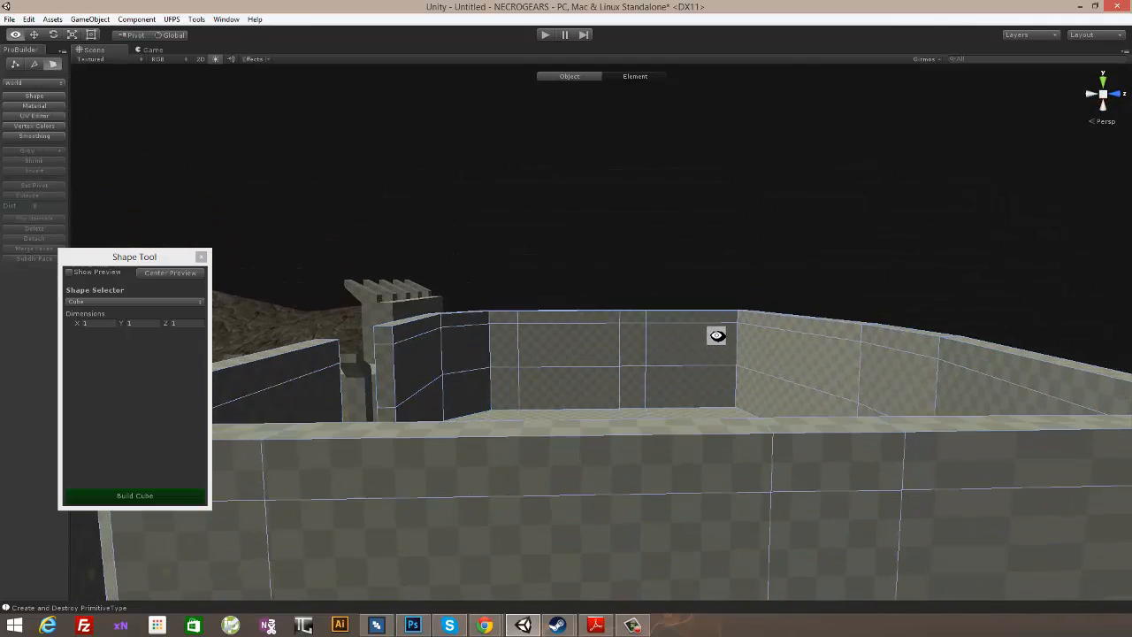
alt+drag(577, 304, 566, 338)
click(562, 345)
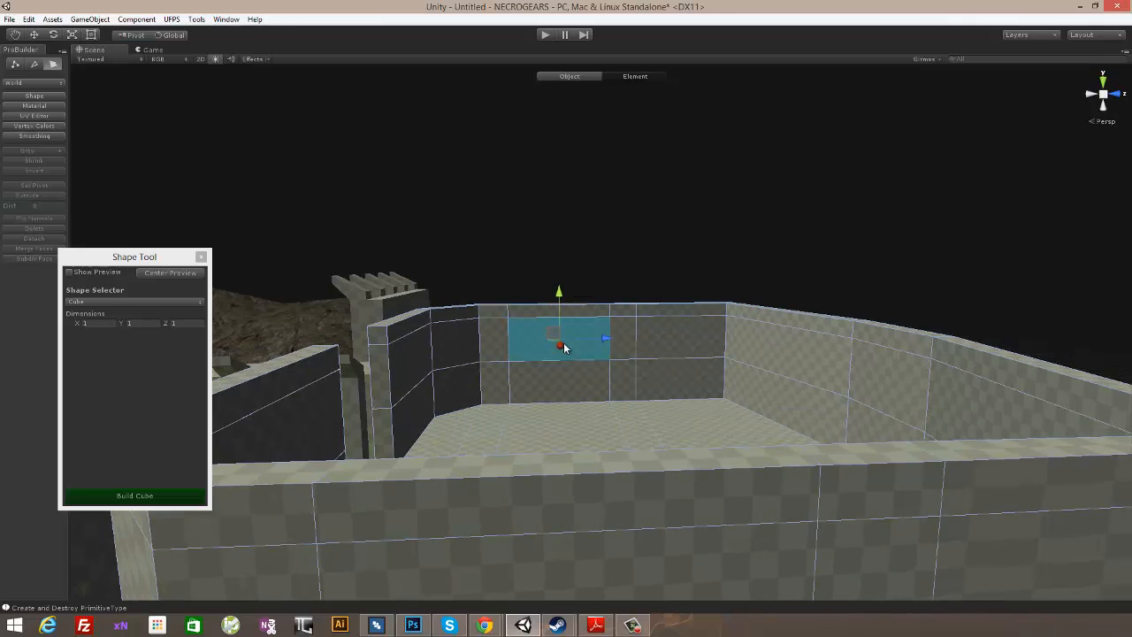
alt+drag(422, 265, 755, 353)
click(845, 351)
alt+drag(845, 351, 801, 358)
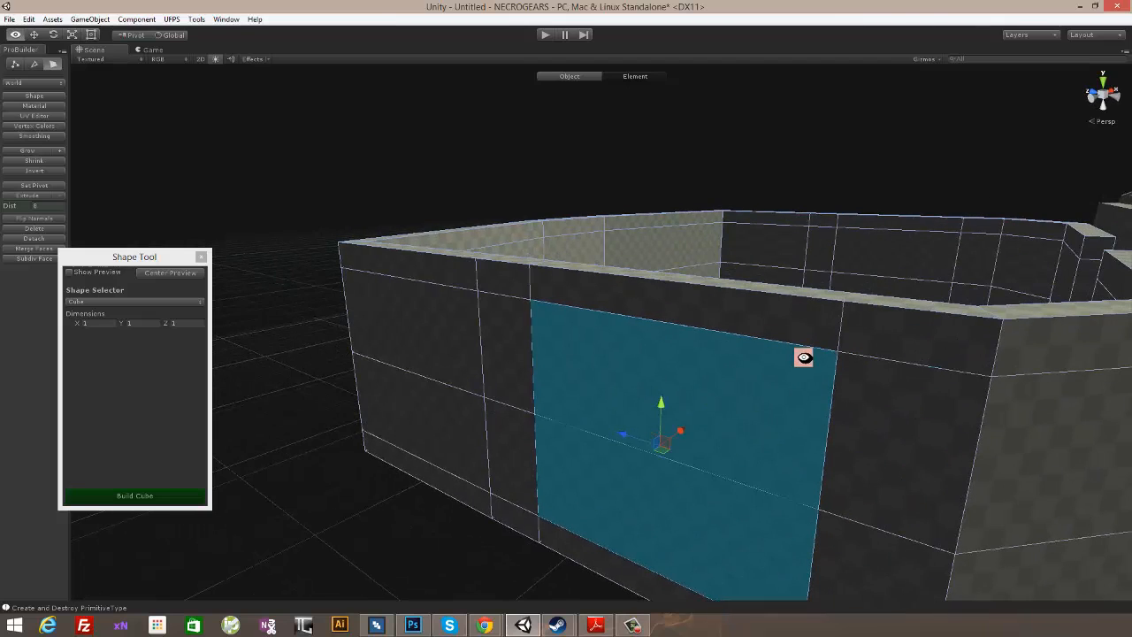
key(Delete)
key(ctrl+z)
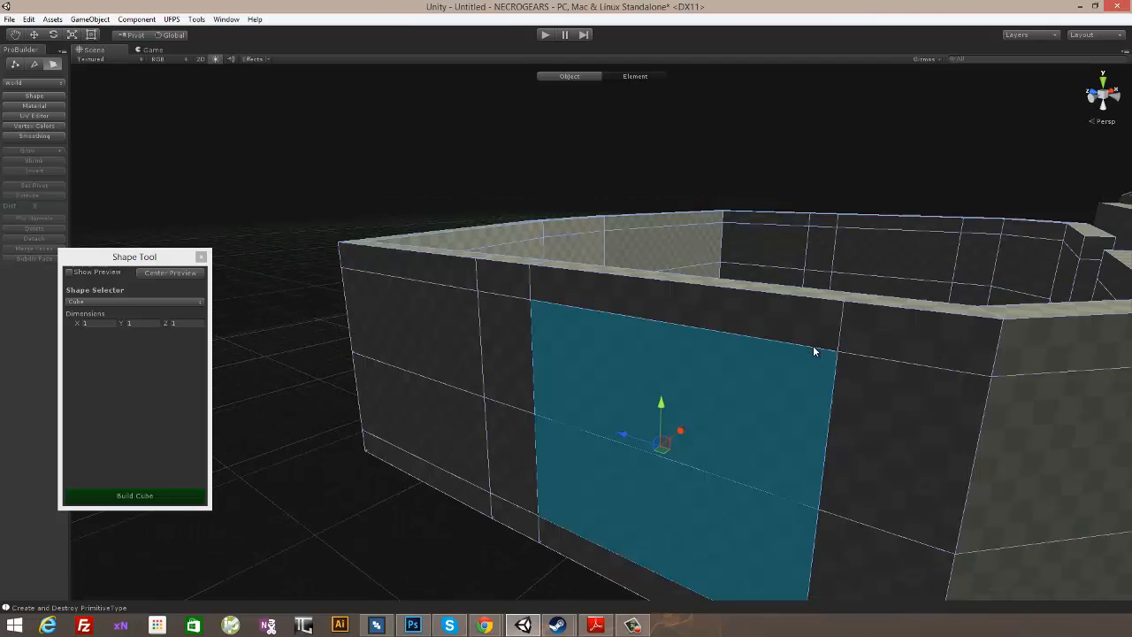
click(49, 228)
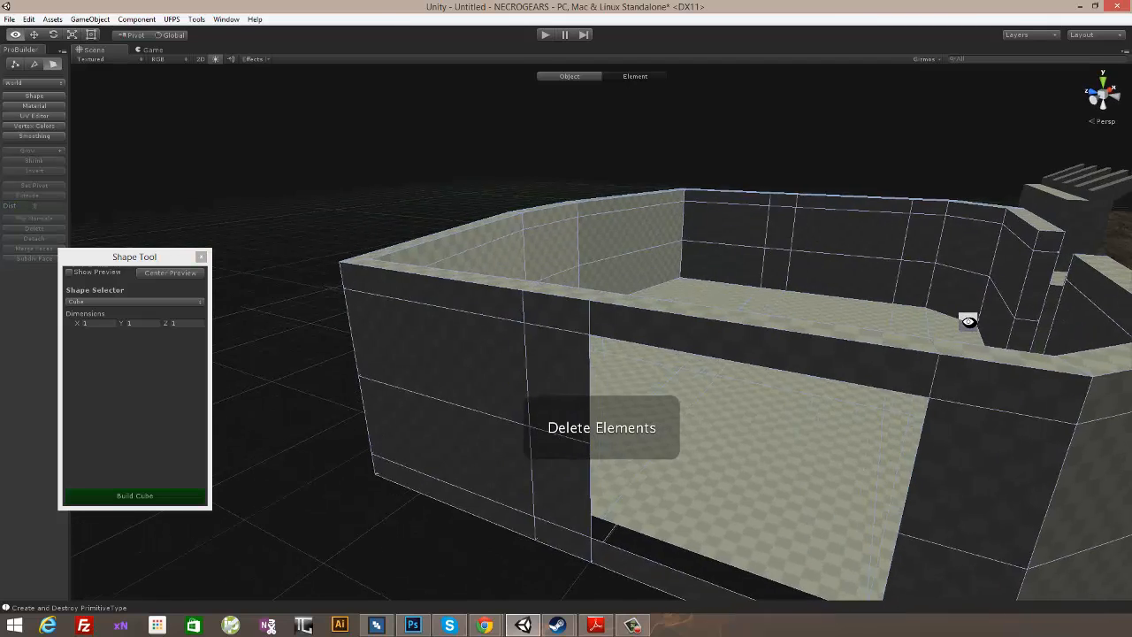
- Delete the inner and outer faces of the opposite side wall between the vertical edge loops to cut a matching opening
alt+drag(890, 316, 693, 277)
click(693, 278)
alt+drag(686, 317, 607, 341)
alt+middle_drag(607, 341, 752, 340)
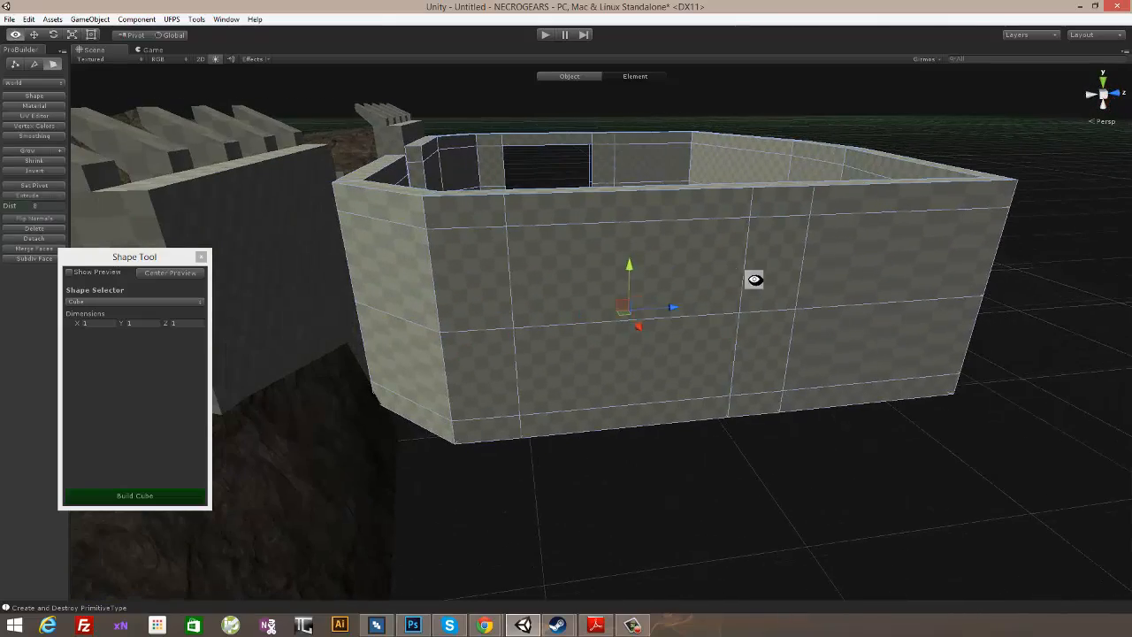
shift+click(736, 288)
shift+click(718, 406)
shift+click(717, 405)
shift+click(712, 373)
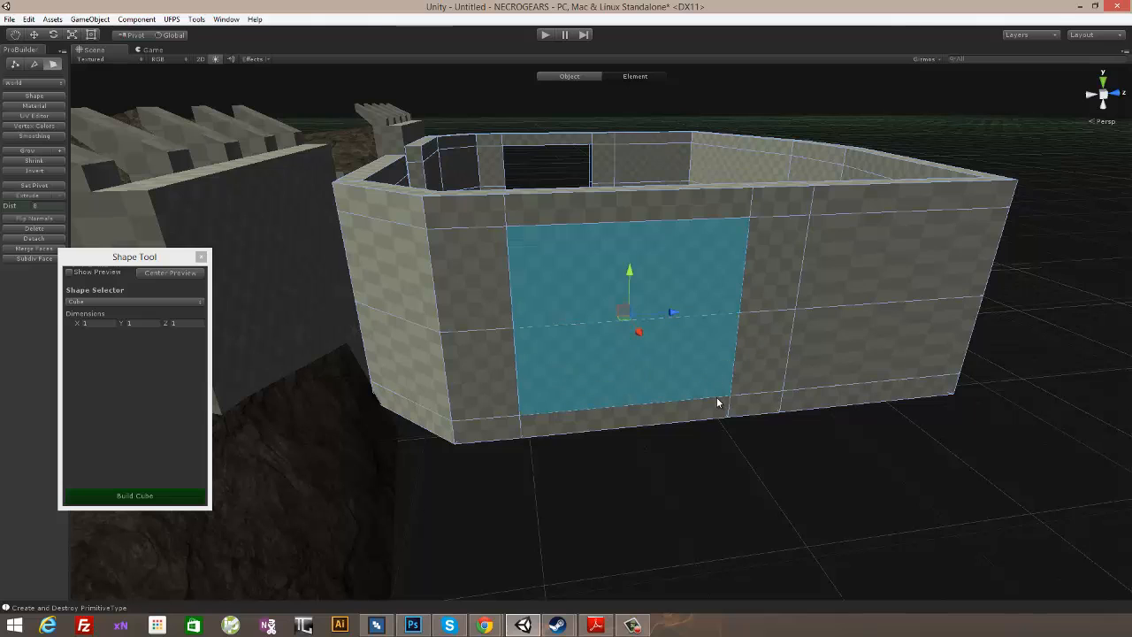
key(Delete)
key(ctrl+z)
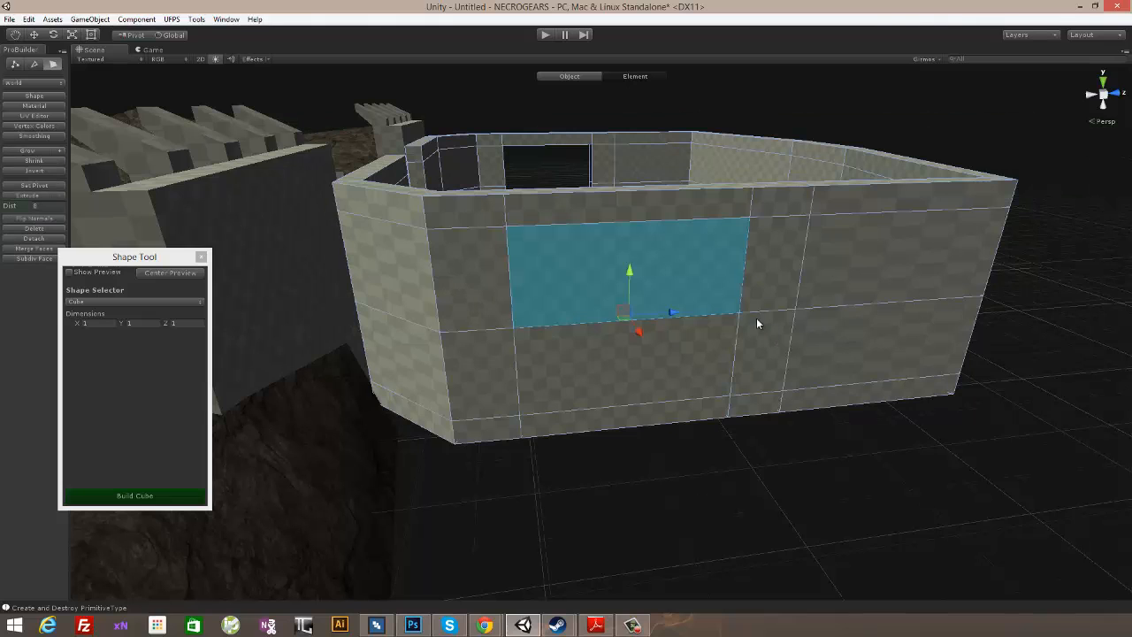
shift+click(528, 367)
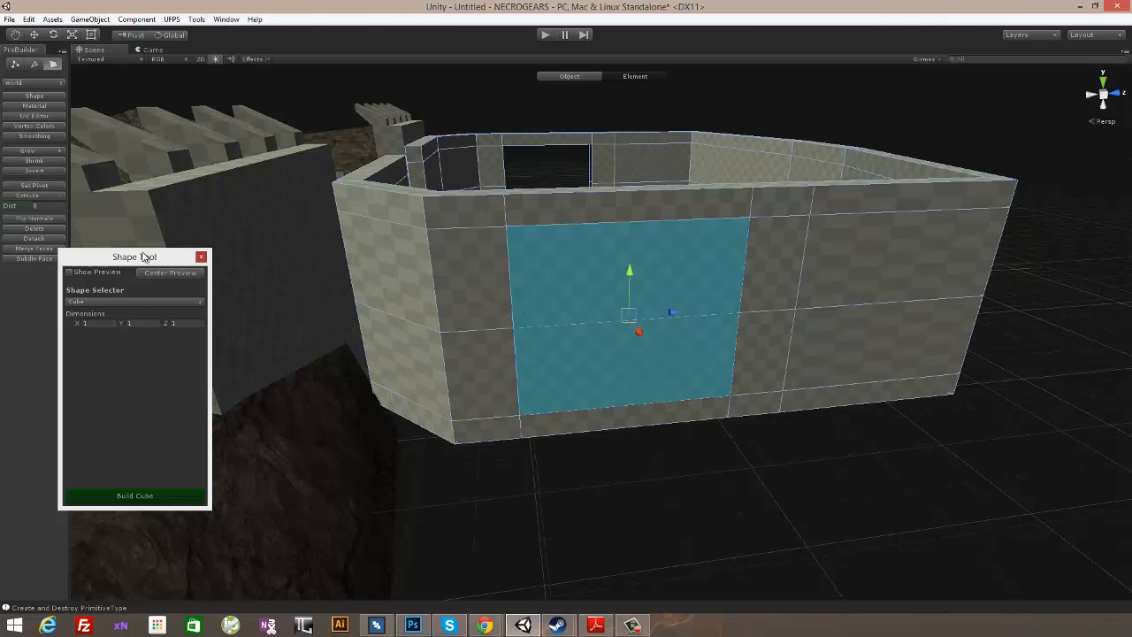
click(34, 229)
alt+drag(548, 291, 836, 366)
key(g)
scroll(836, 366, down, 5)
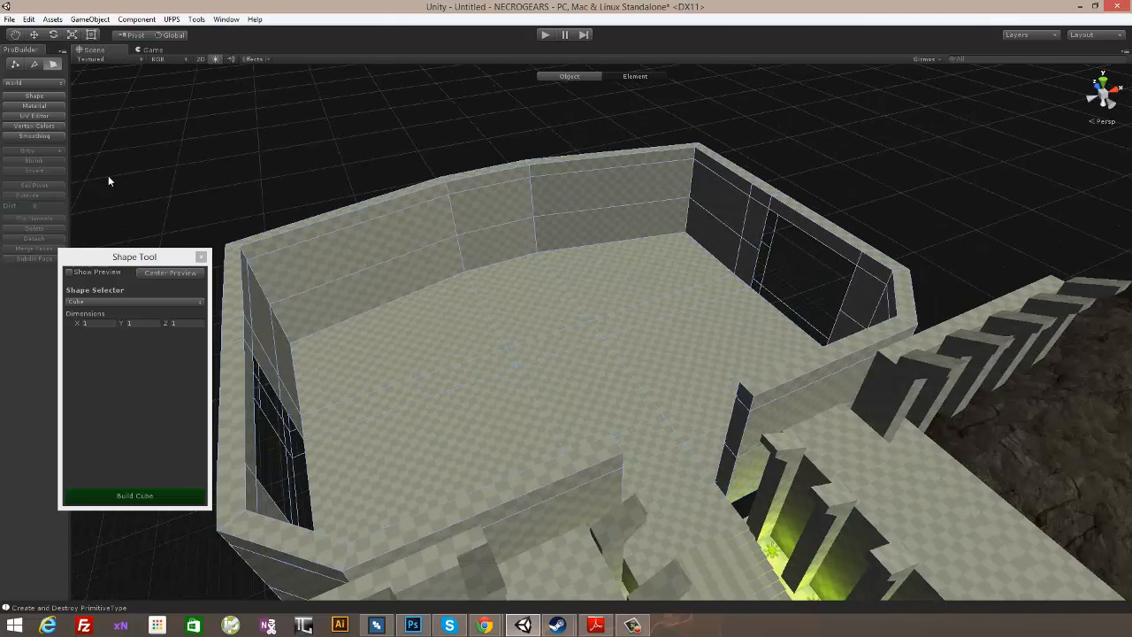
- Look through ProBuilder's editor and geometry commands for the face deletion option, with an upper back-wall face selected
click(214, 189)
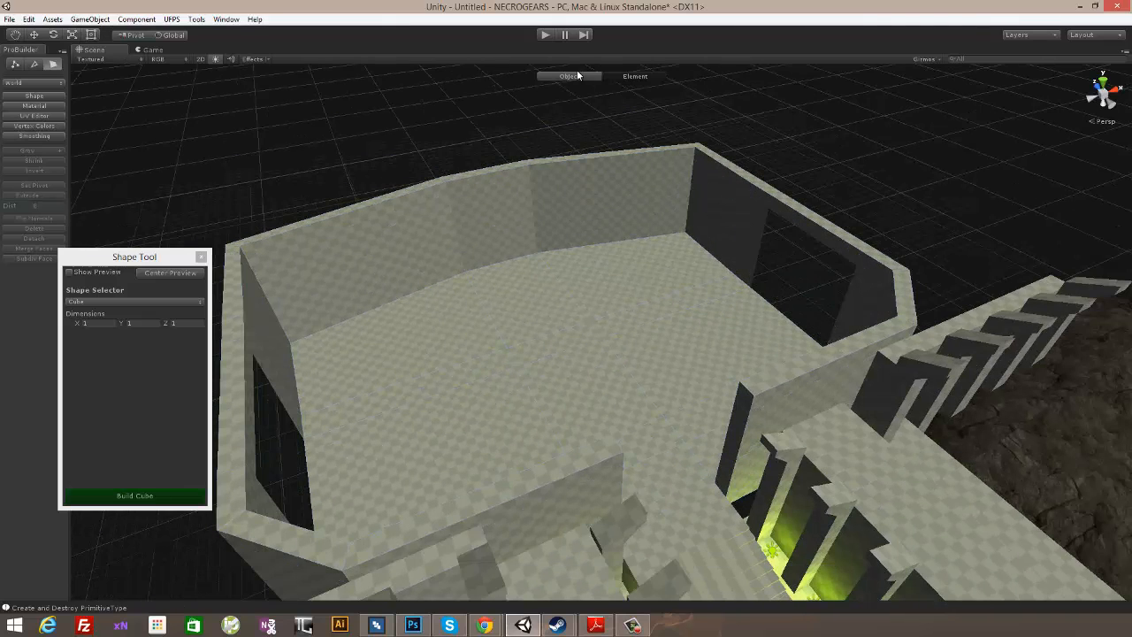
click(563, 74)
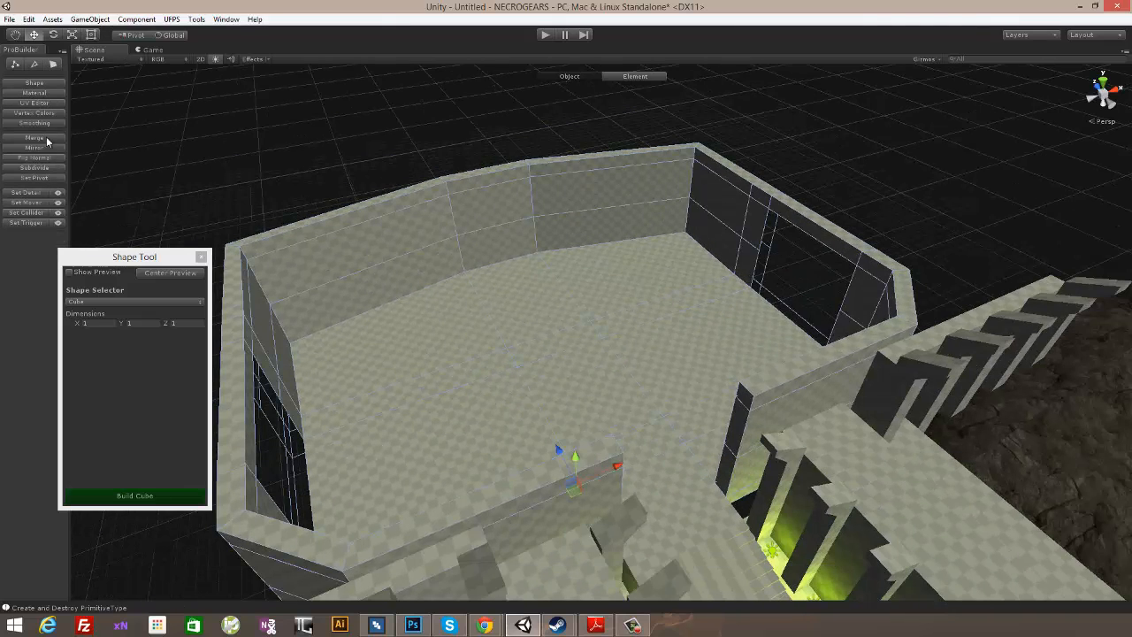
click(53, 66)
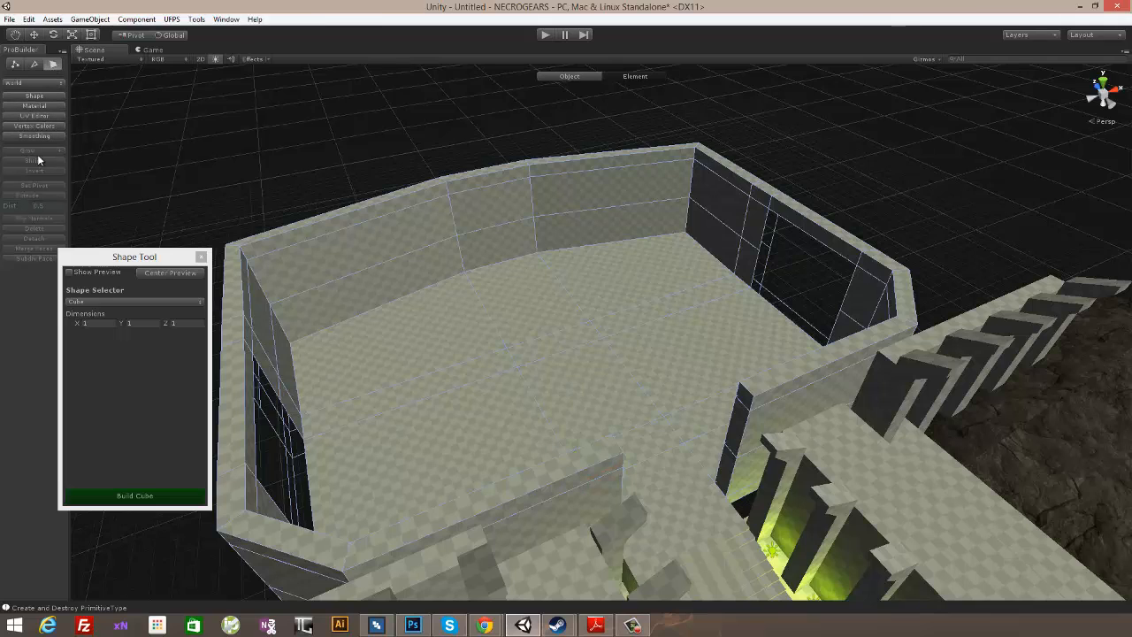
click(328, 270)
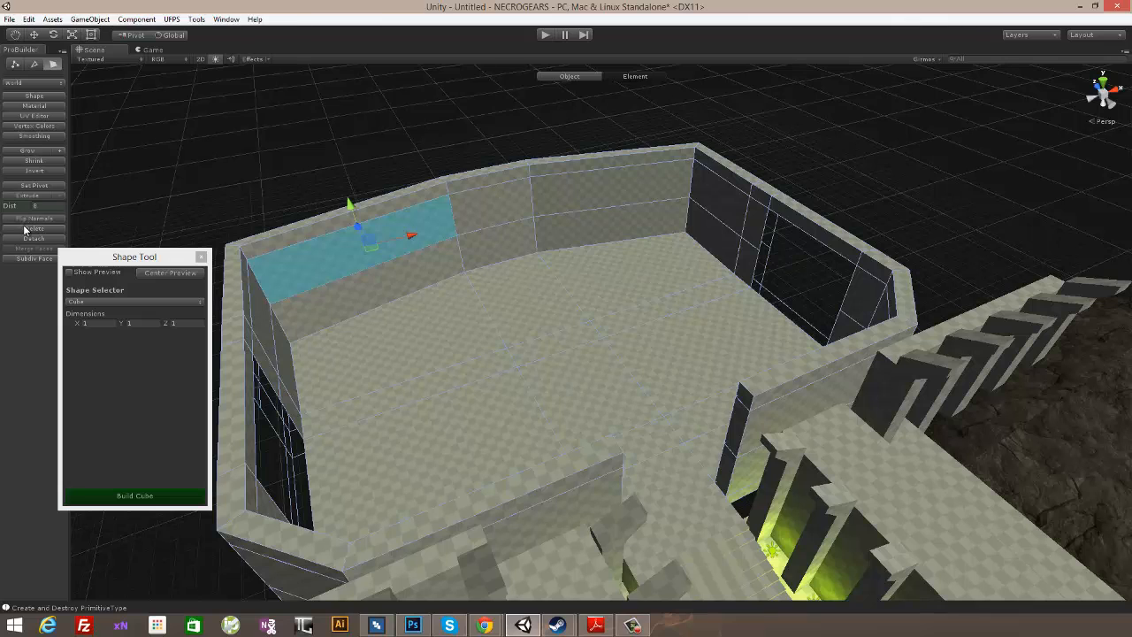
click(139, 20)
mouse_move(198, 20)
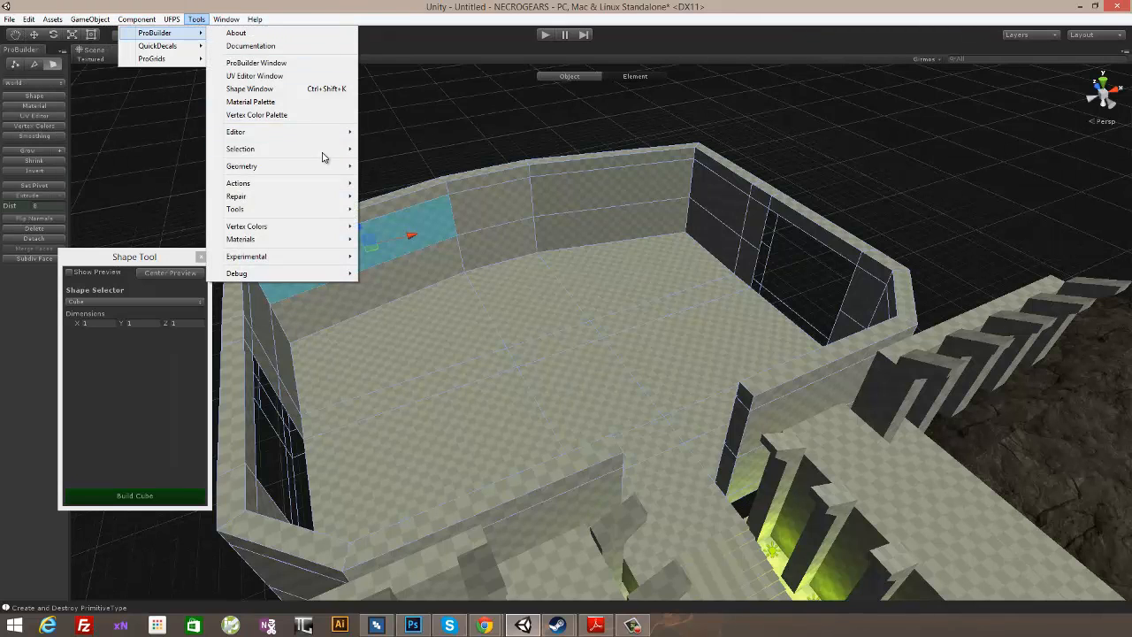
mouse_move(323, 185)
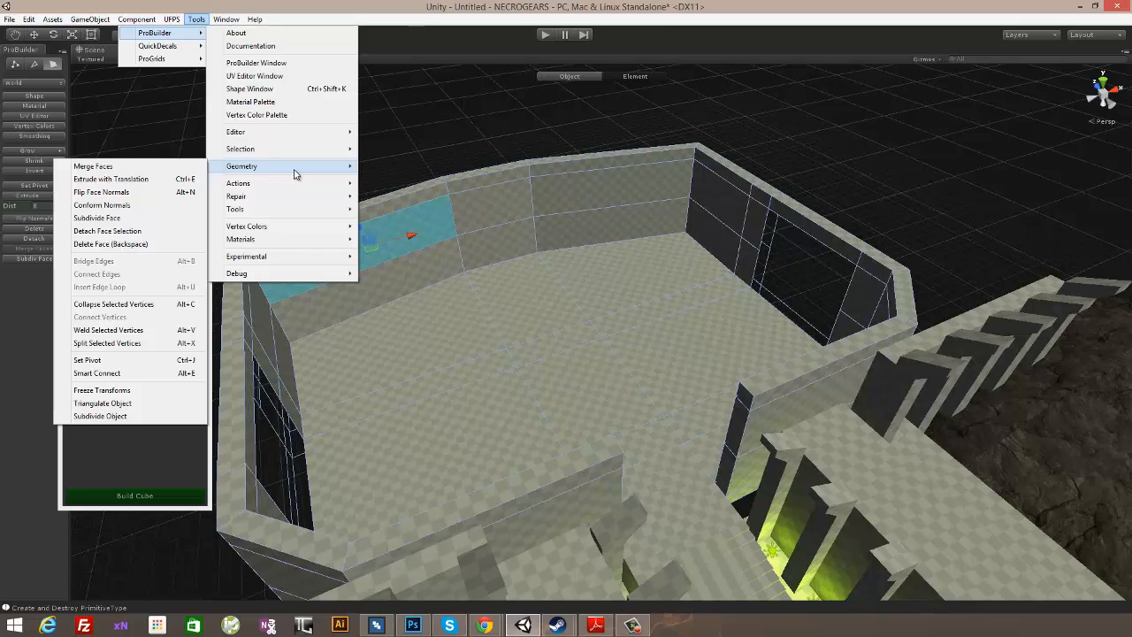
mouse_move(281, 259)
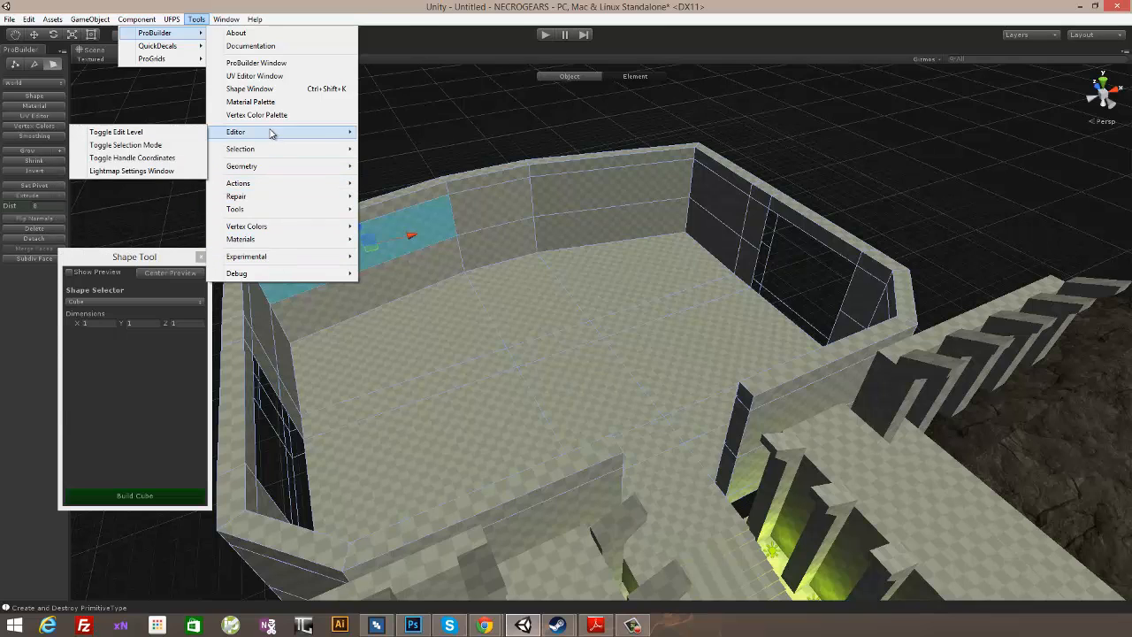
mouse_move(266, 151)
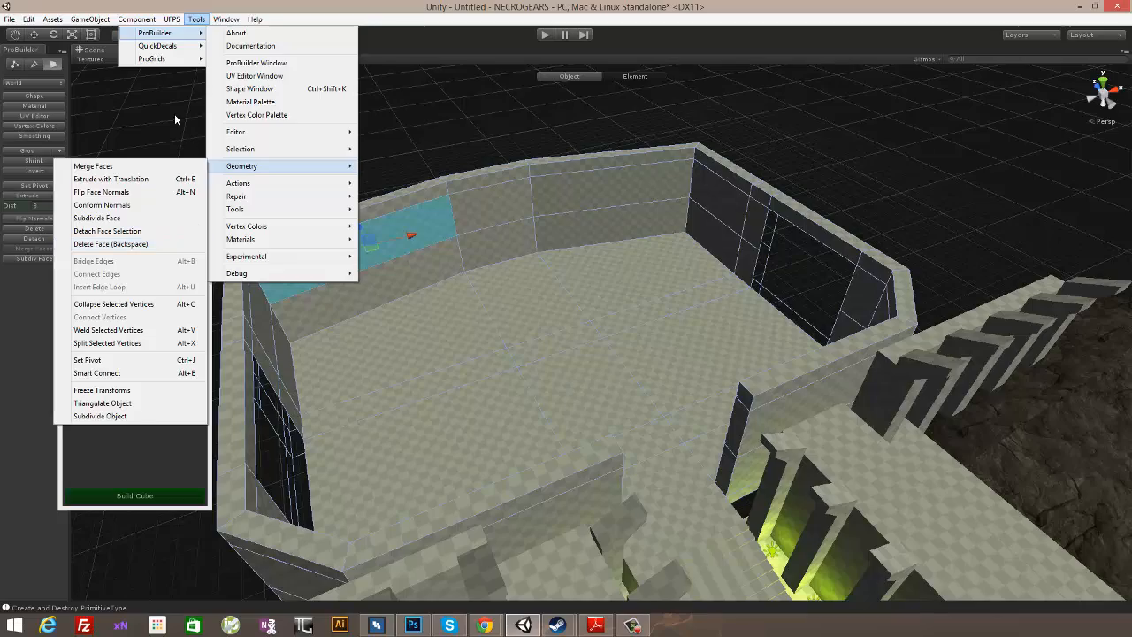
click(175, 248)
- Delete the inner and outer faces of the back wall's middle segment, between the upper loop and the floor, to cut an opening
alt+drag(651, 275, 597, 216)
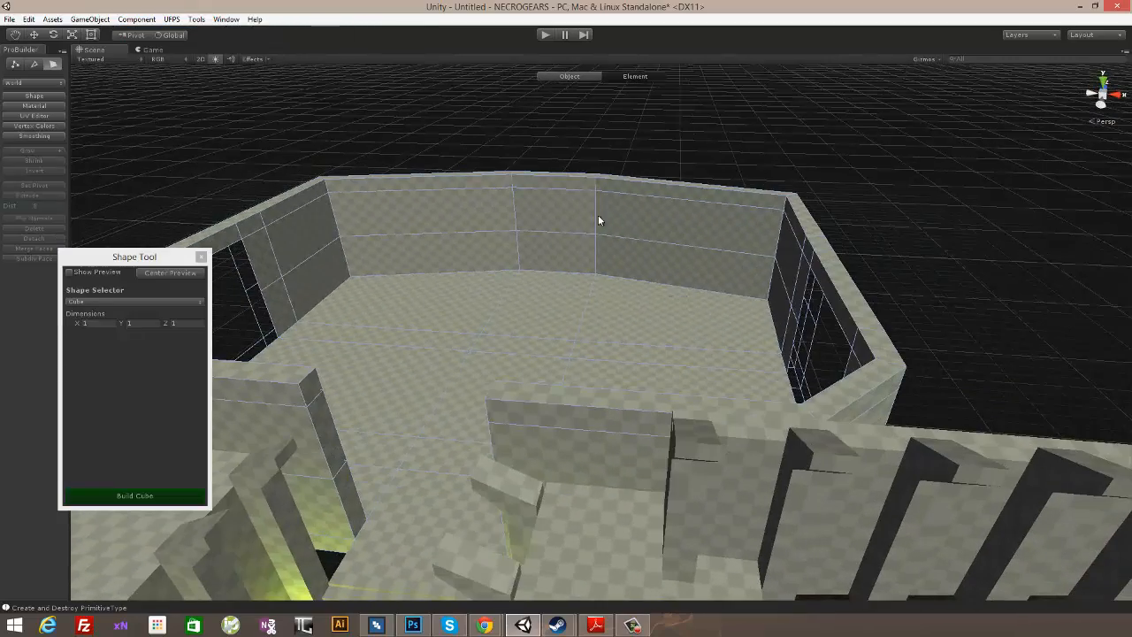
alt+drag(581, 259, 550, 256)
click(571, 225)
alt+drag(760, 224, 296, 223)
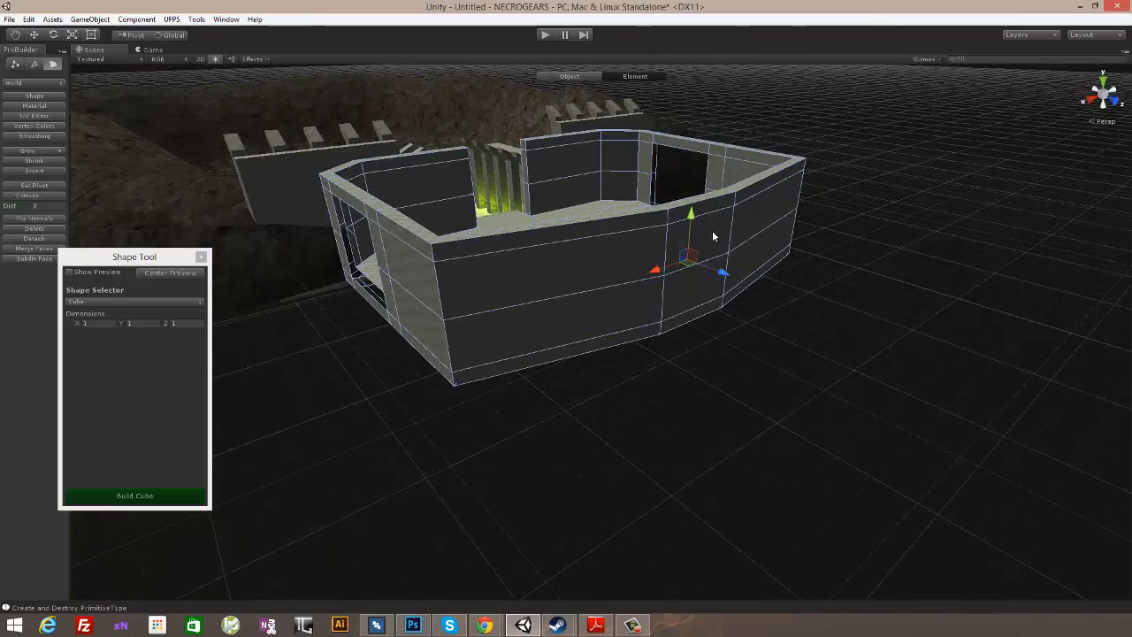
key(Delete)
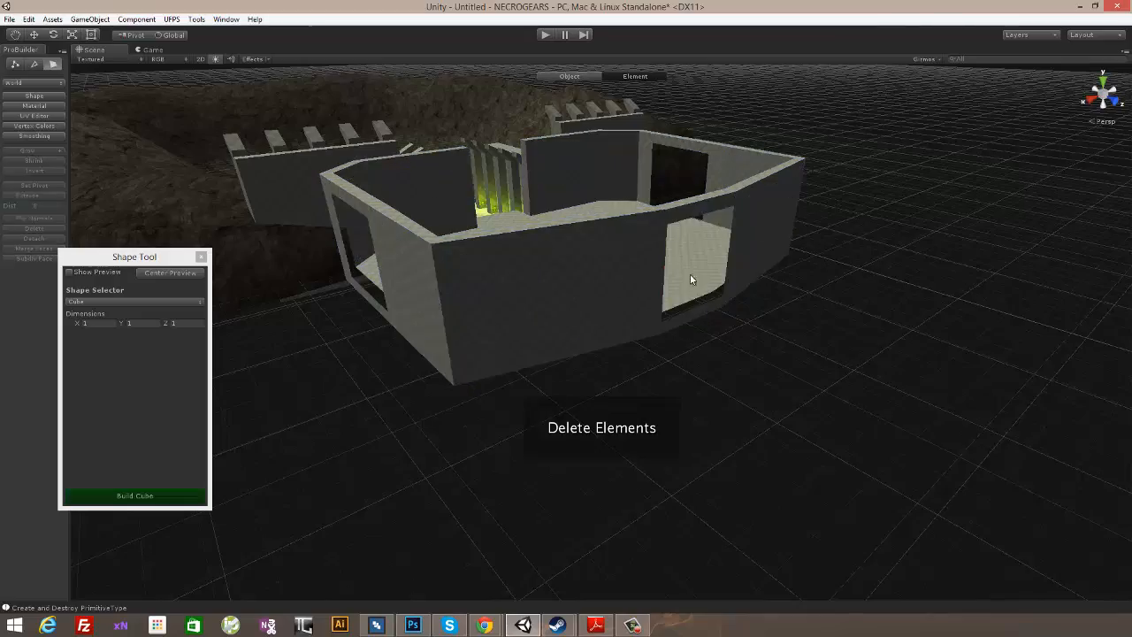
- Widen the back-wall opening by scaling its side vertices along X, and raise the vertices above it along Y
alt+drag(687, 270, 726, 311)
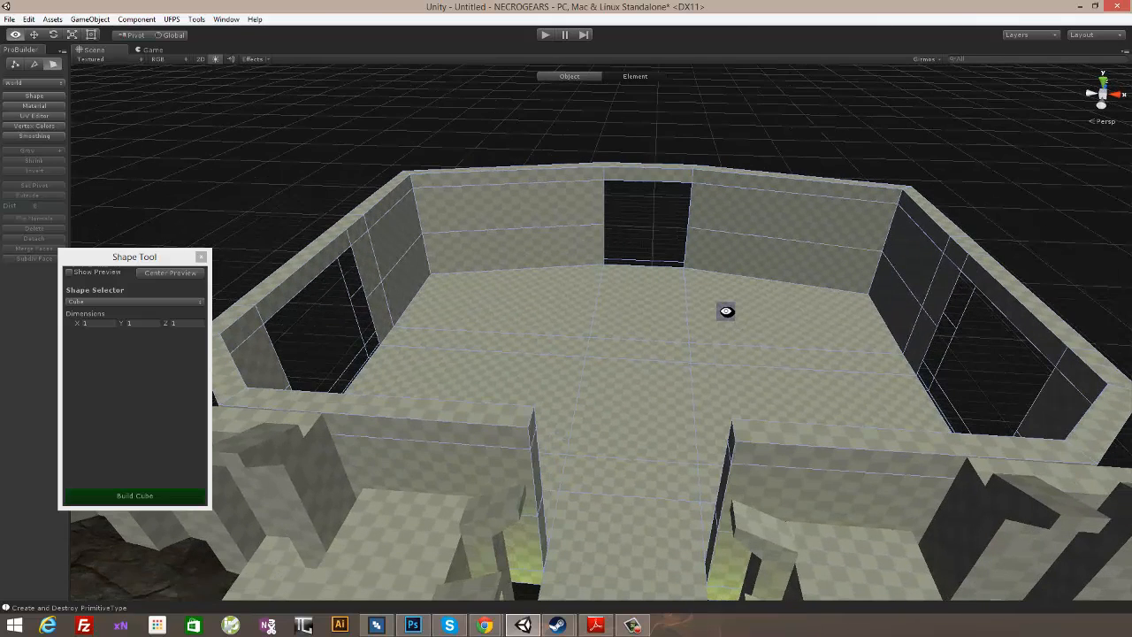
click(12, 65)
drag(562, 293, 549, 303)
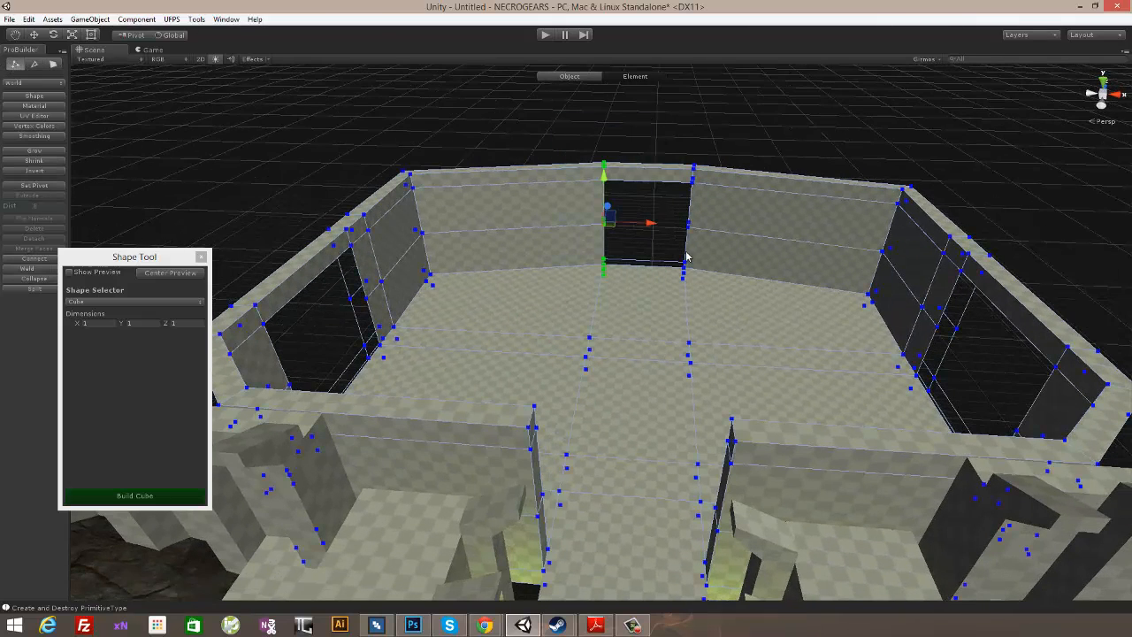
alt+drag(815, 366, 809, 268)
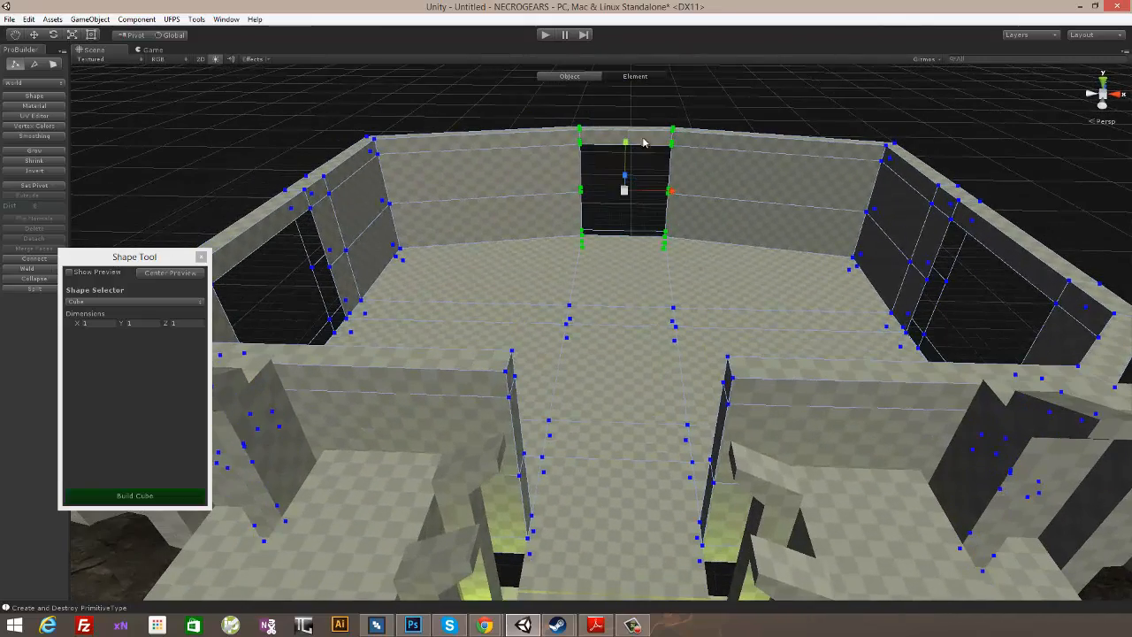
drag(671, 193, 702, 291)
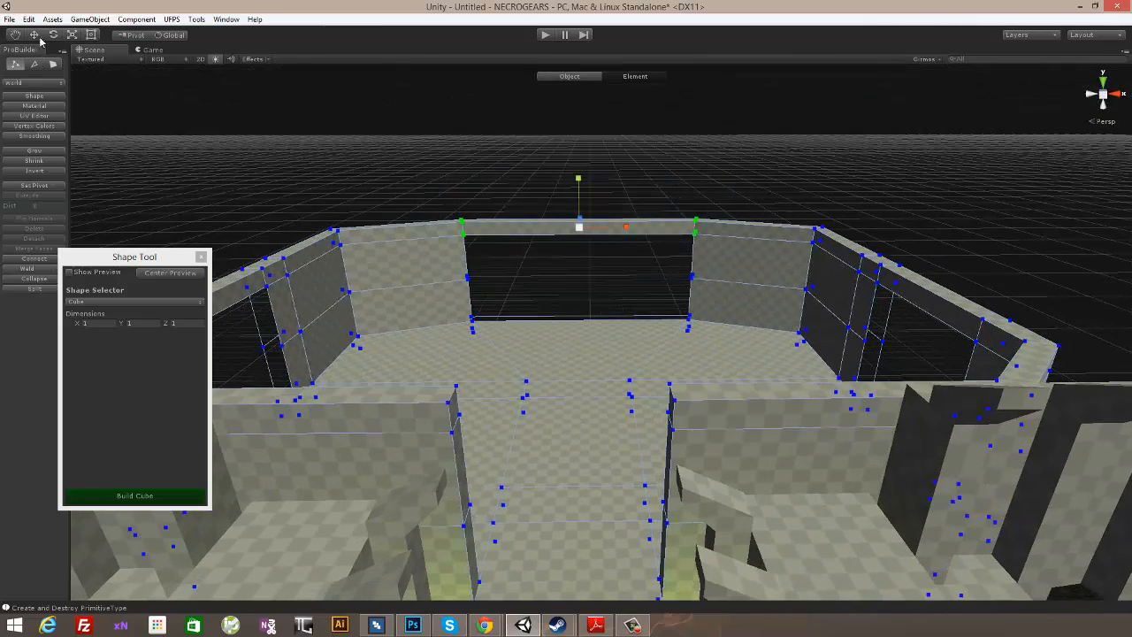
drag(579, 178, 582, 155)
- Extrude the inner edges around one side-wall opening by a distance of 1 and shift them along X through the wall's thickness
alt+drag(557, 283, 765, 252)
alt+drag(465, 308, 674, 347)
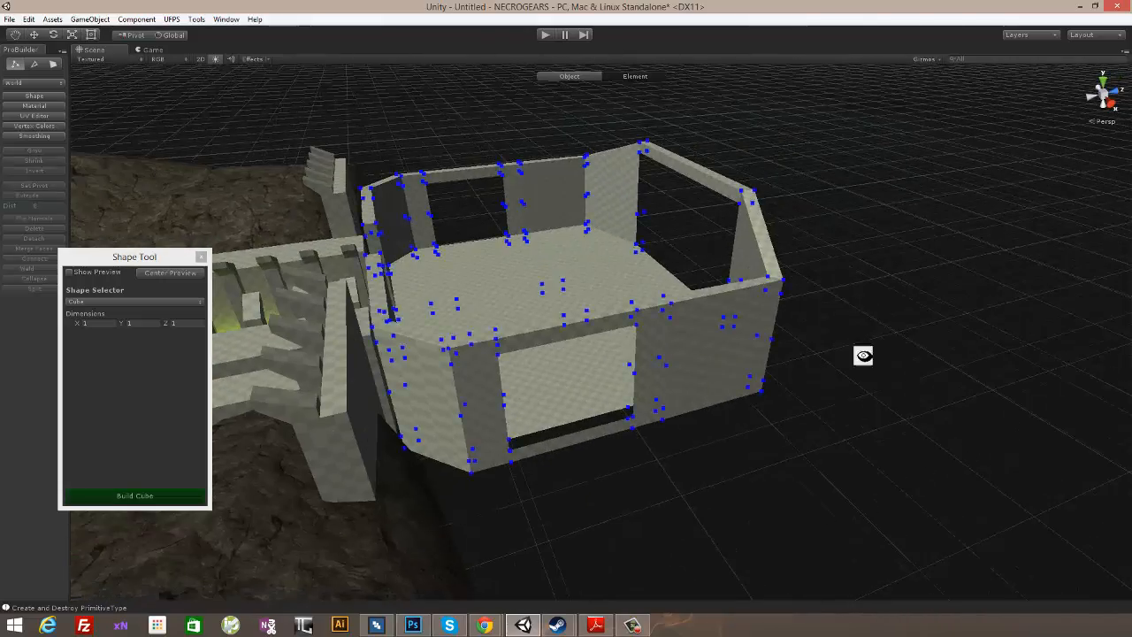
alt+drag(863, 355, 525, 302)
scroll(703, 321, up, 5)
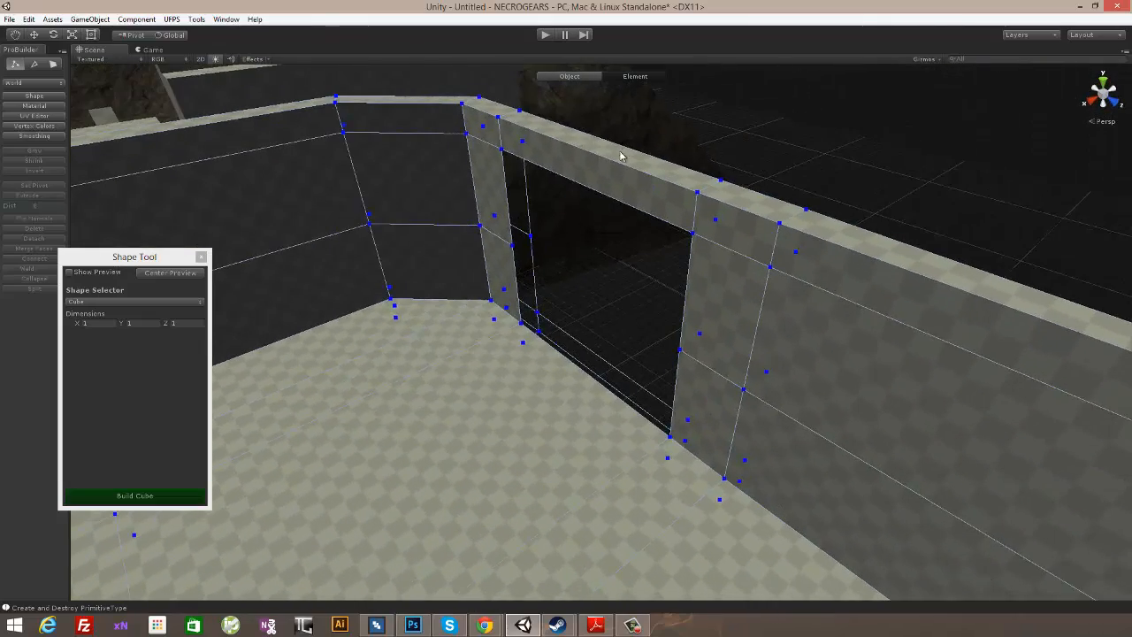
click(36, 65)
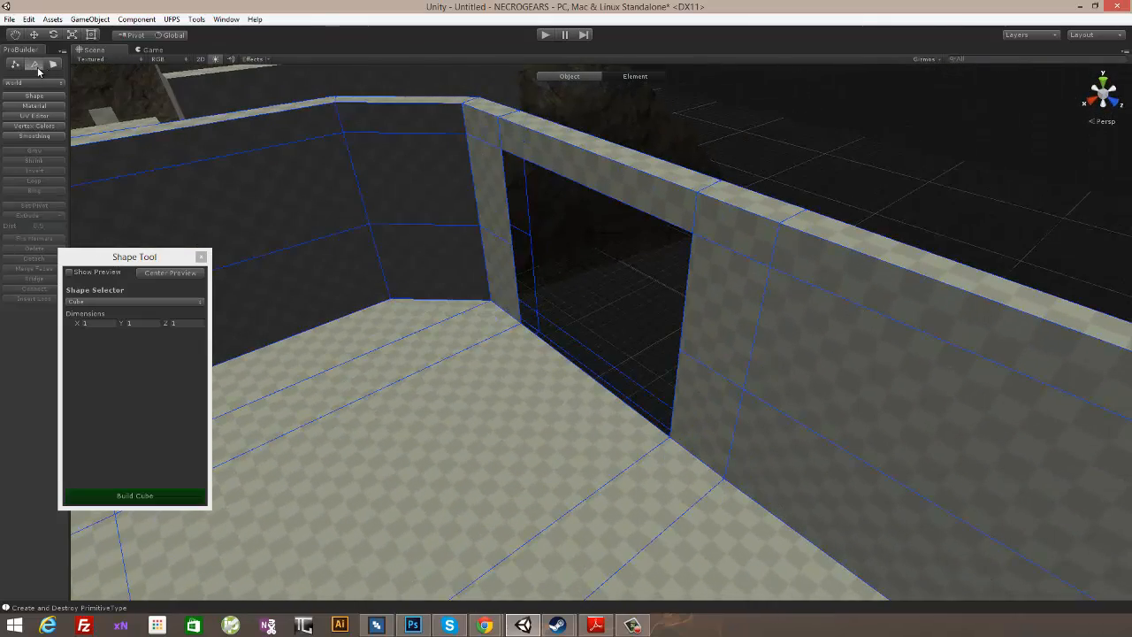
click(594, 359)
mouse_move(594, 359)
alt+mouse_down()
mouse_move(682, 328)
mouse_move(586, 346)
alt+mouse_up()
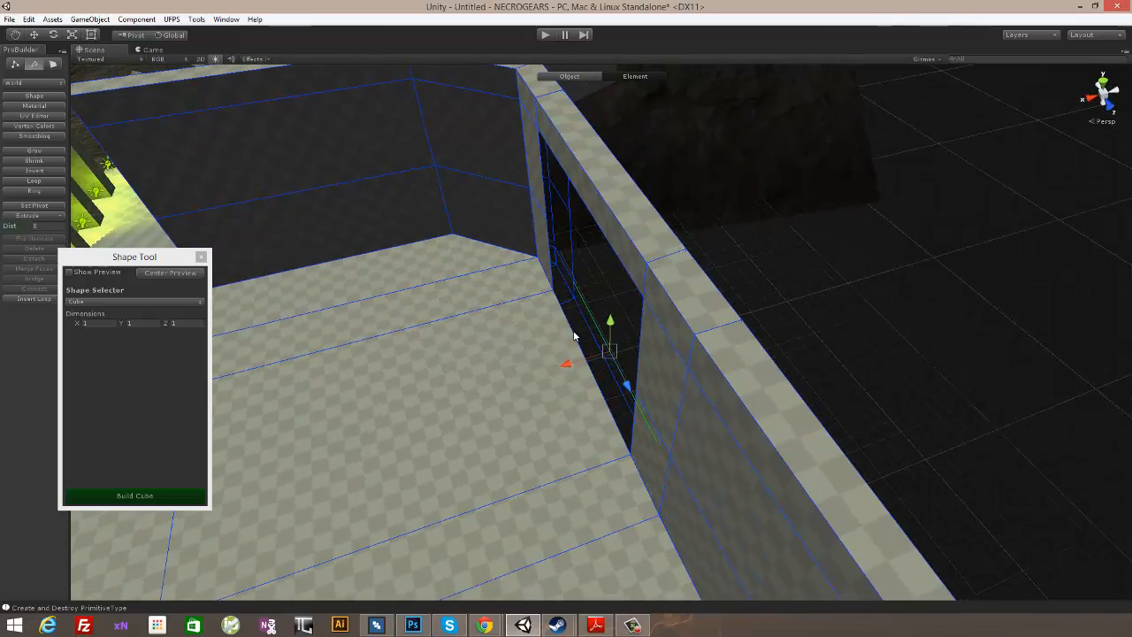
alt+drag(307, 163, 559, 260)
scroll(592, 290, up, 8)
click(671, 324)
click(570, 396)
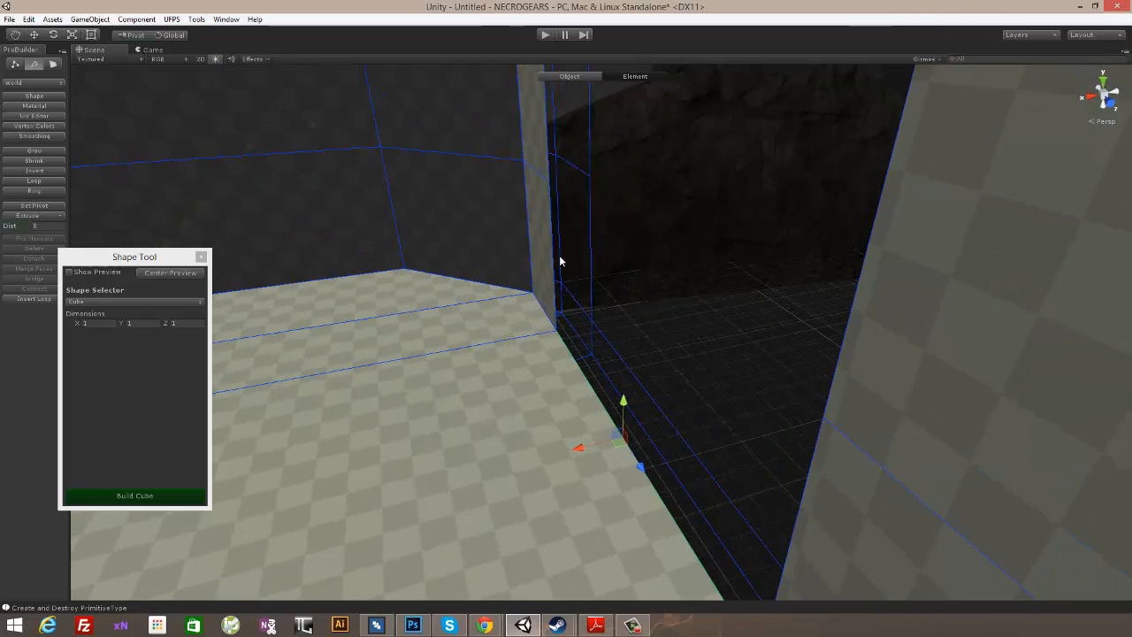
alt+drag(546, 144, 822, 403)
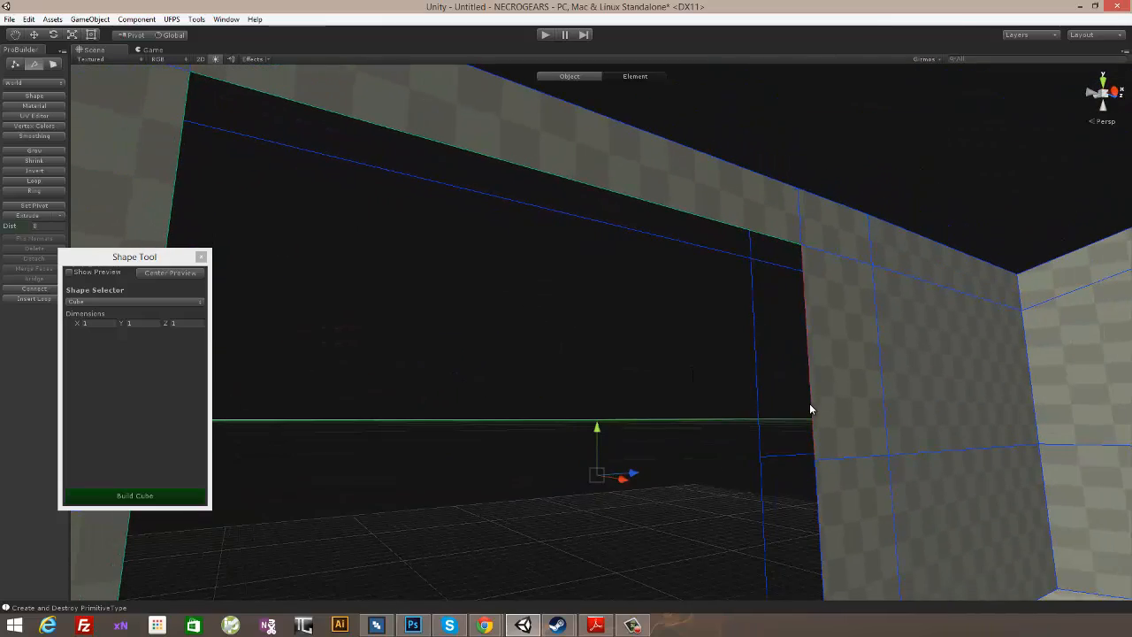
alt+drag(846, 542, 795, 371)
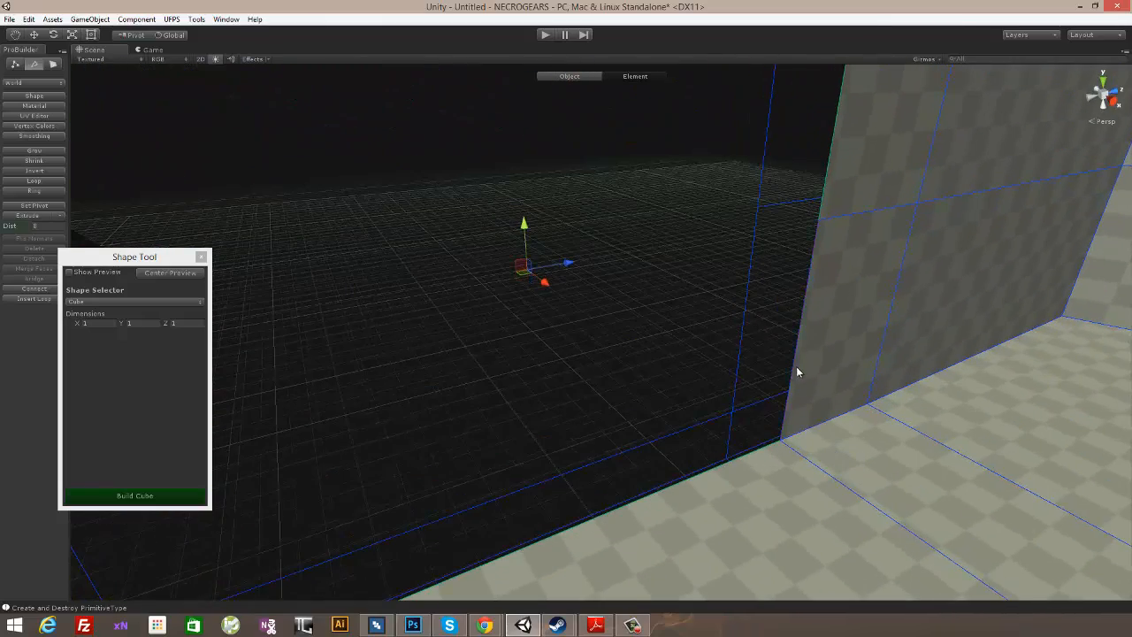
alt+drag(913, 397, 699, 412)
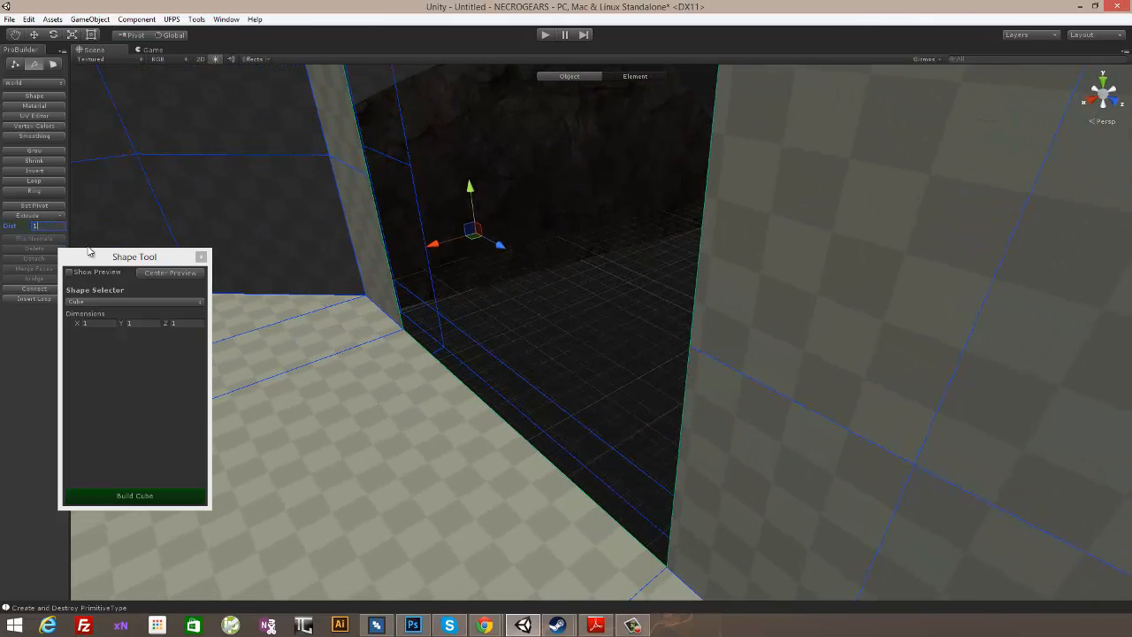
click(34, 216)
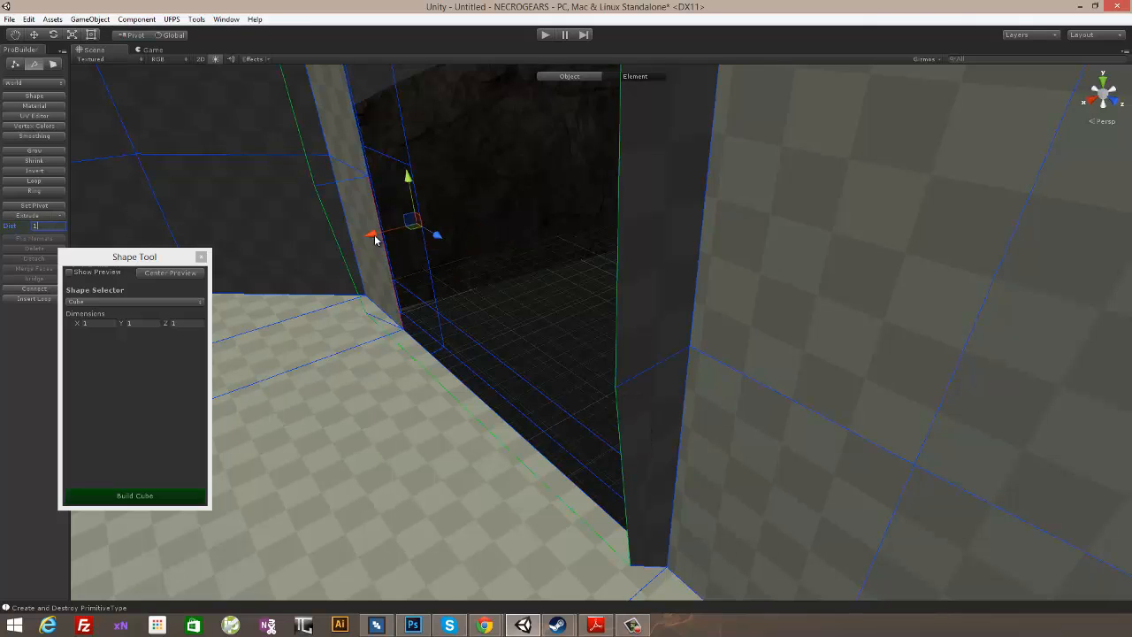
drag(375, 237, 227, 242)
- Adjust the extruded edges along Y to line them up with the side-wall opening's height
alt+drag(632, 285, 586, 152)
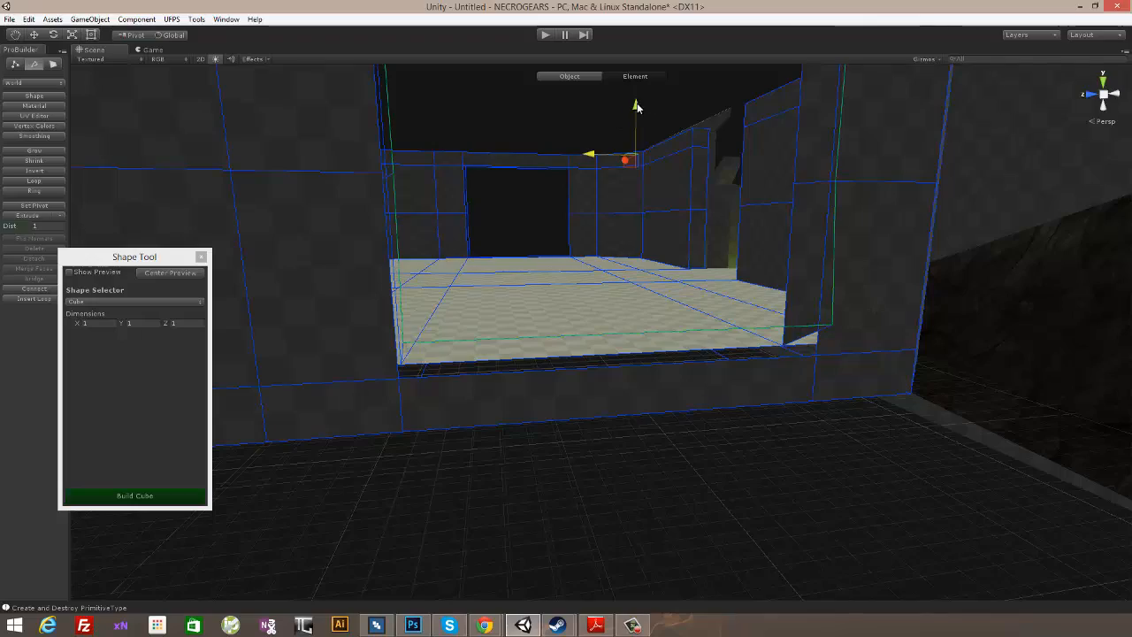
drag(635, 104, 595, 323)
drag(552, 216, 553, 197)
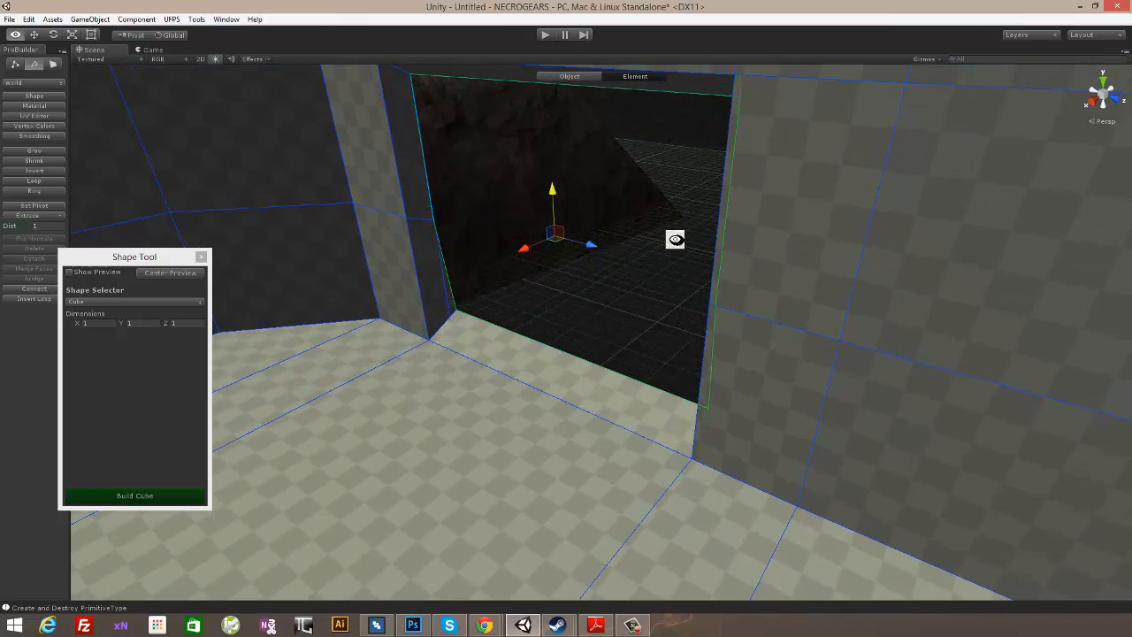
- Try to shift the extruded bottom edge of the side-wall opening along X
alt+drag(675, 239, 591, 258)
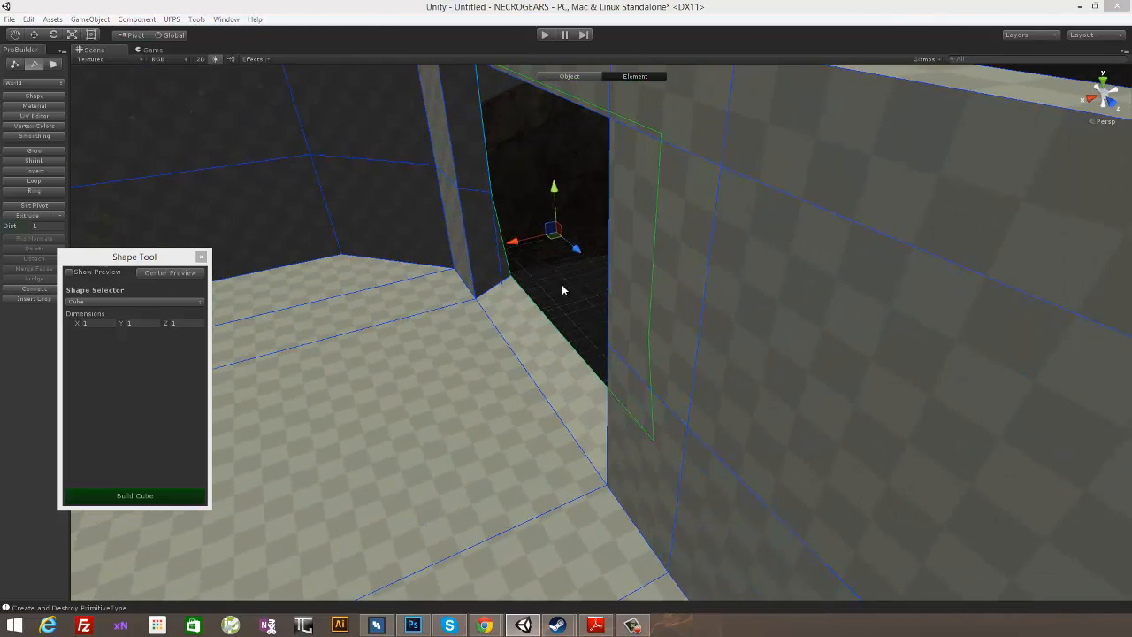
alt+drag(560, 289, 545, 308)
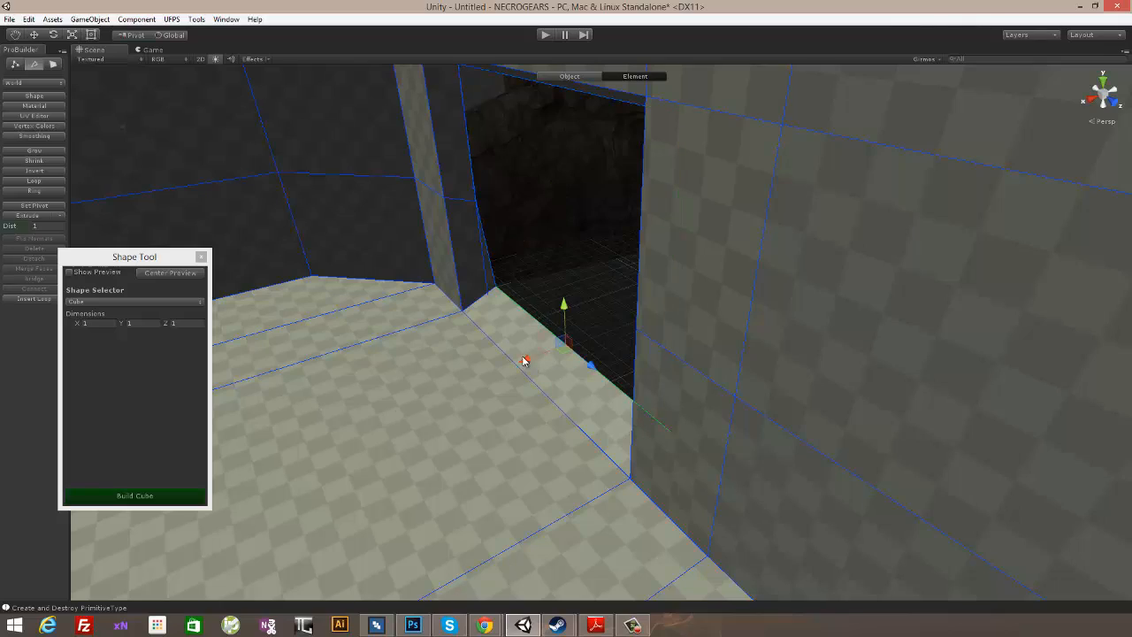
alt+drag(537, 346, 698, 247)
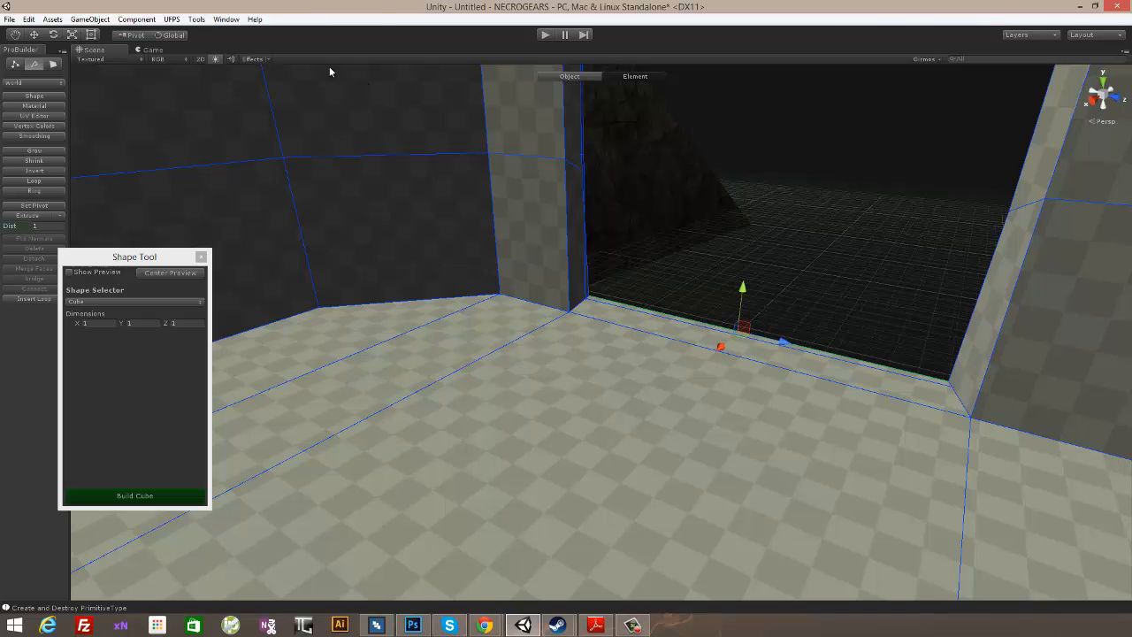
- Look through ProBuilder's geometry commands for one that joins the opening's edges
click(226, 18)
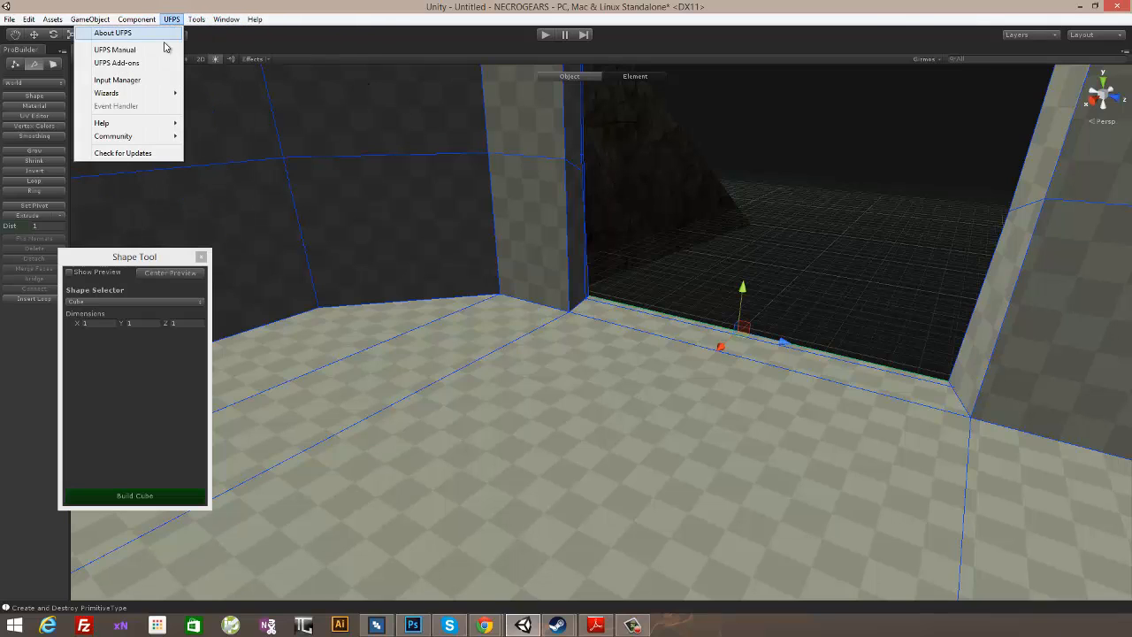
mouse_move(154, 20)
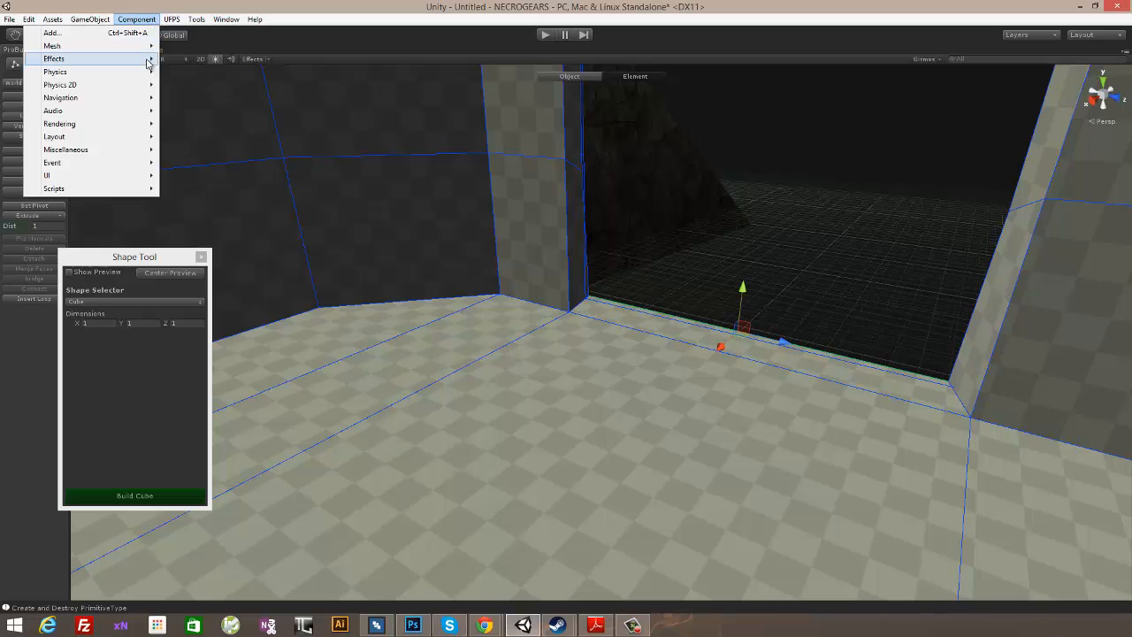
mouse_move(196, 16)
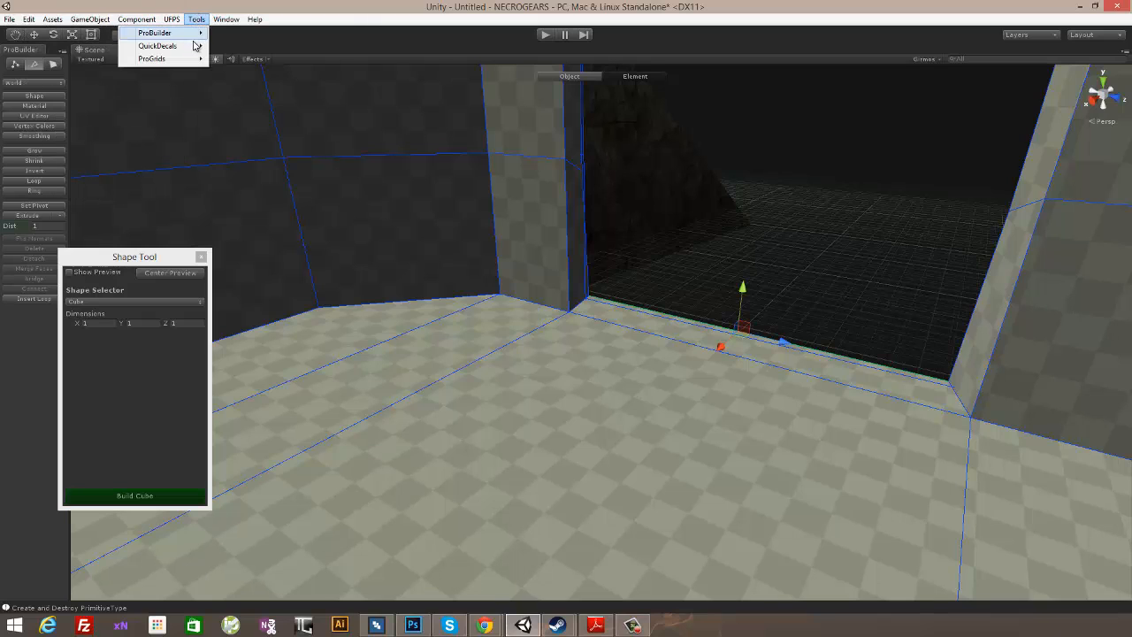
mouse_move(291, 168)
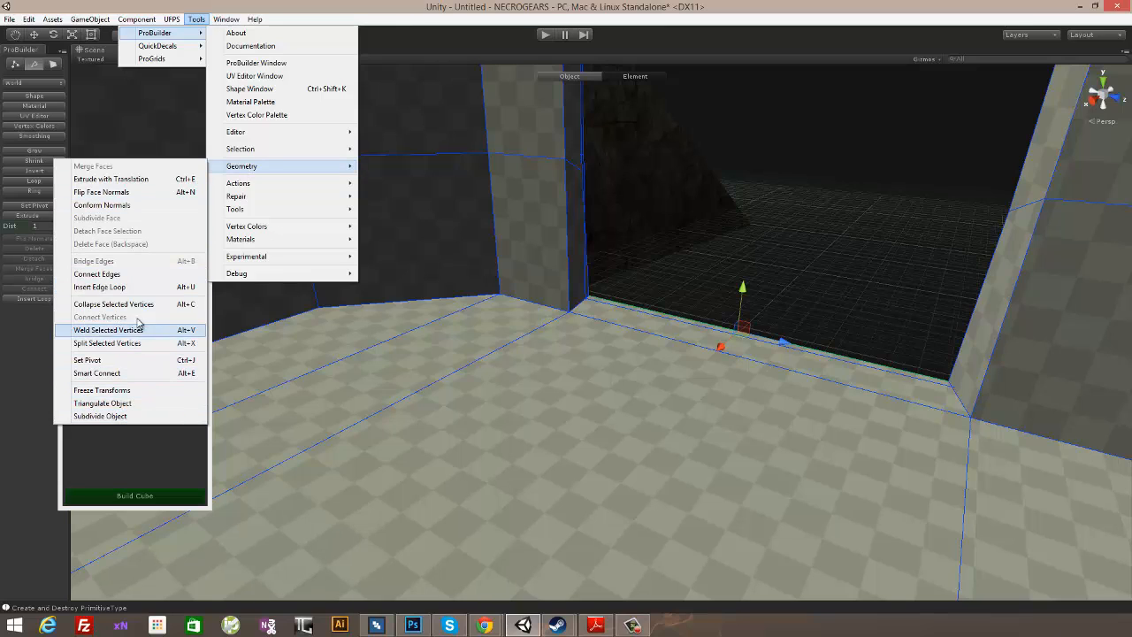
click(740, 230)
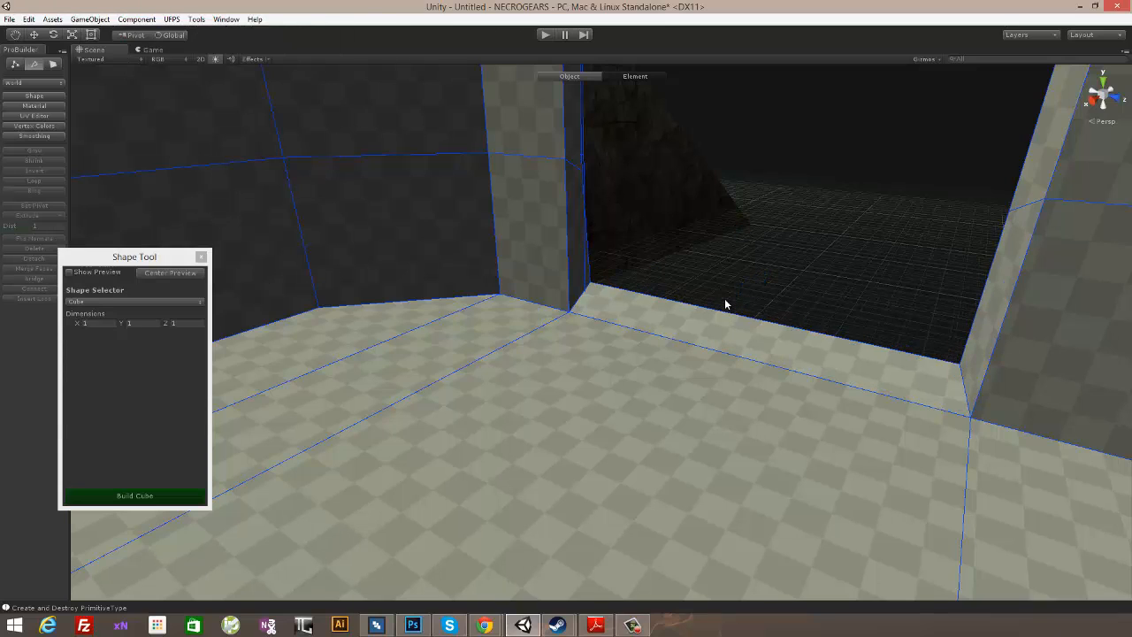
- Undo the edge extrusion and adjustments made around the side-wall opening
key(ctrl+z)
key(ctrl+z)
key(ctrl+z)
key(ctrl+z)
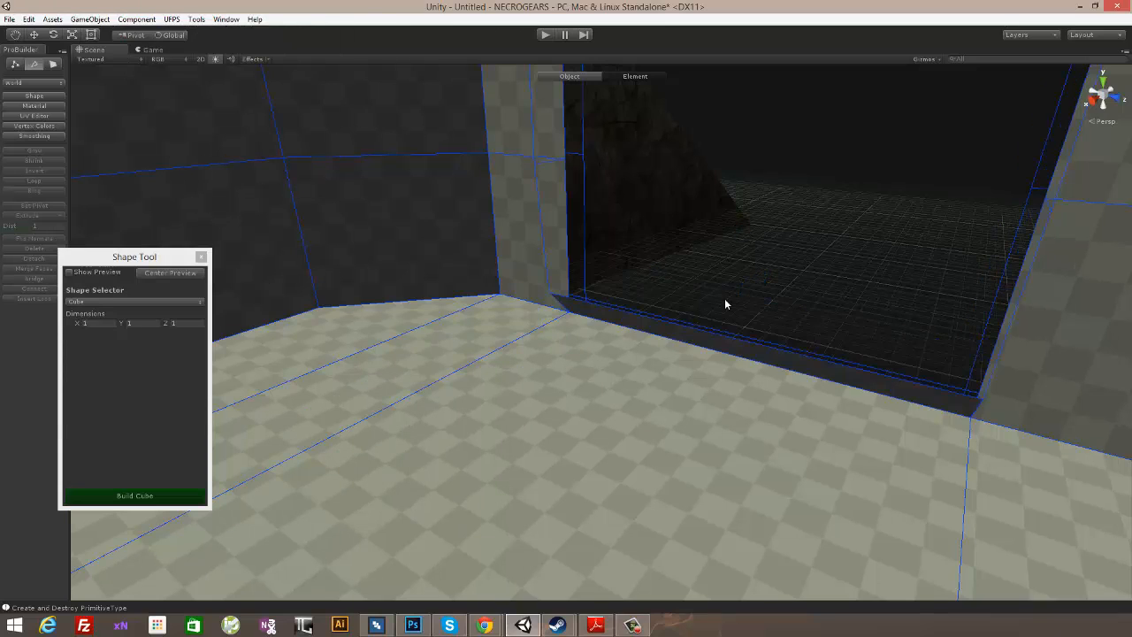
- Select edges on one side of the side-wall opening and check ProBuilder's geometry commands for Bridge Edges
alt+drag(726, 295, 877, 248)
click(745, 298)
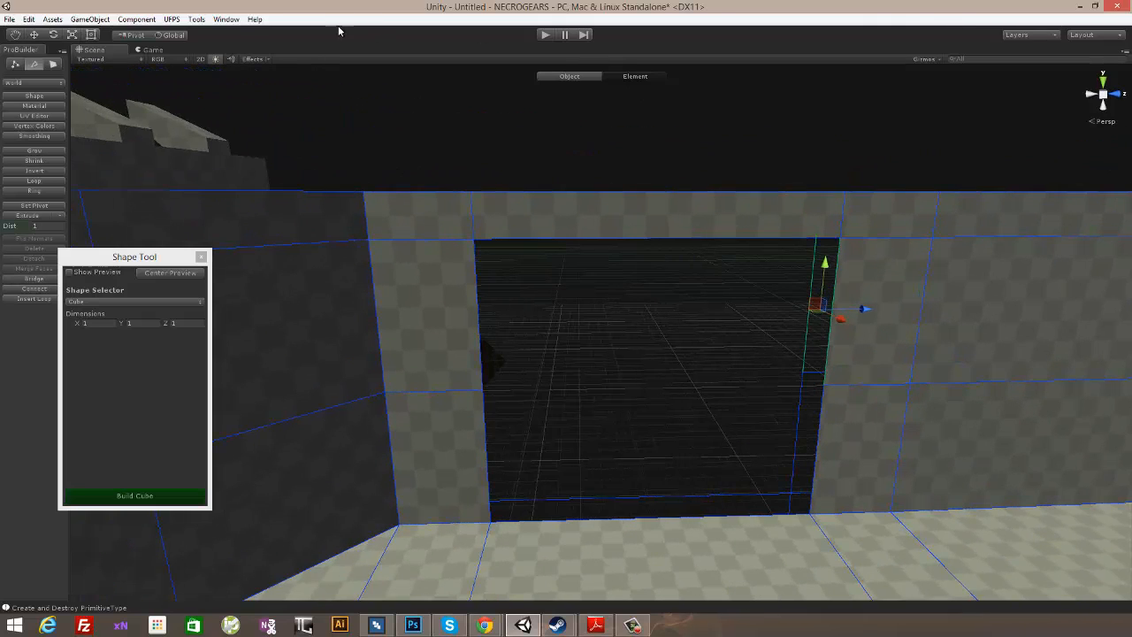
click(226, 19)
click(226, 18)
click(196, 19)
mouse_move(191, 37)
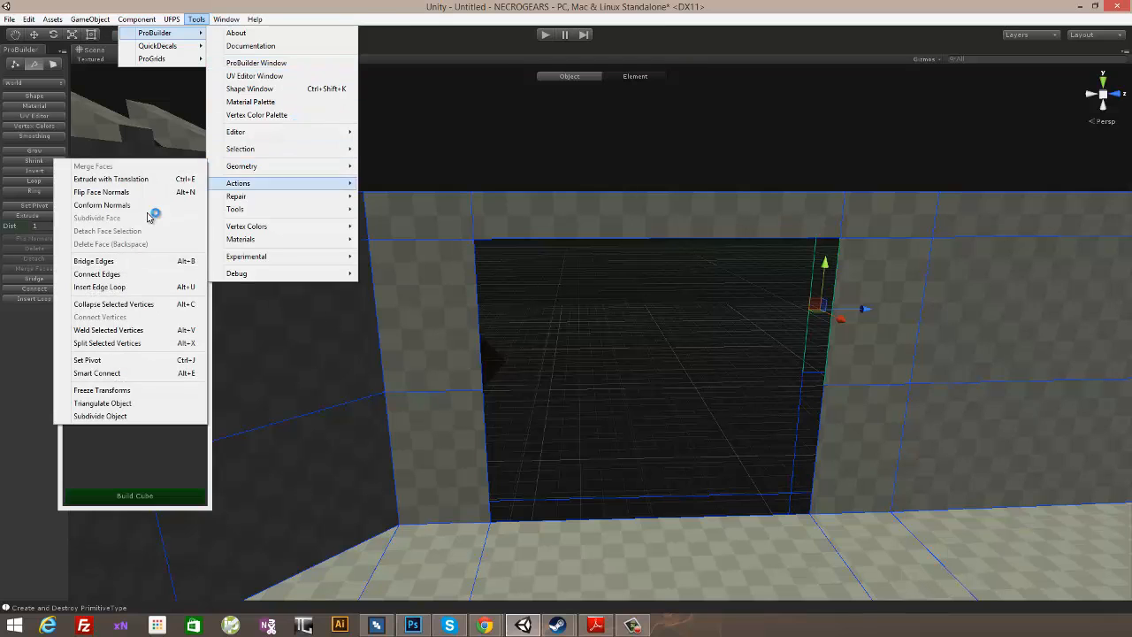
click(653, 145)
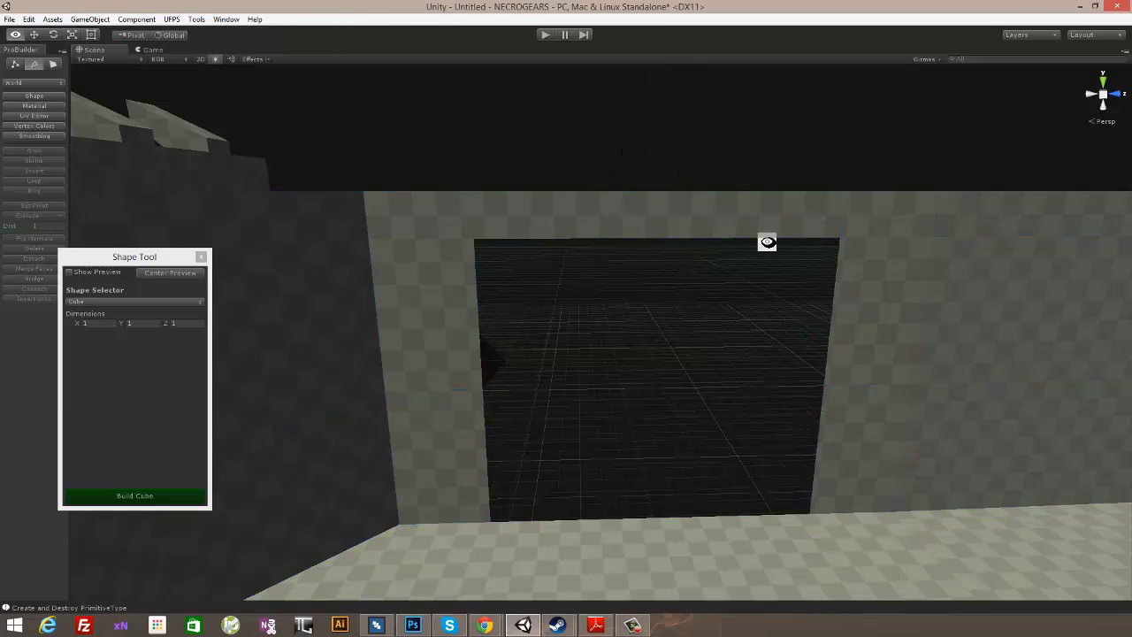
- Bridge the inner and outer edges along one vertical side and the top of the side-wall opening
alt+drag(767, 243, 825, 255)
click(791, 297)
click(787, 347)
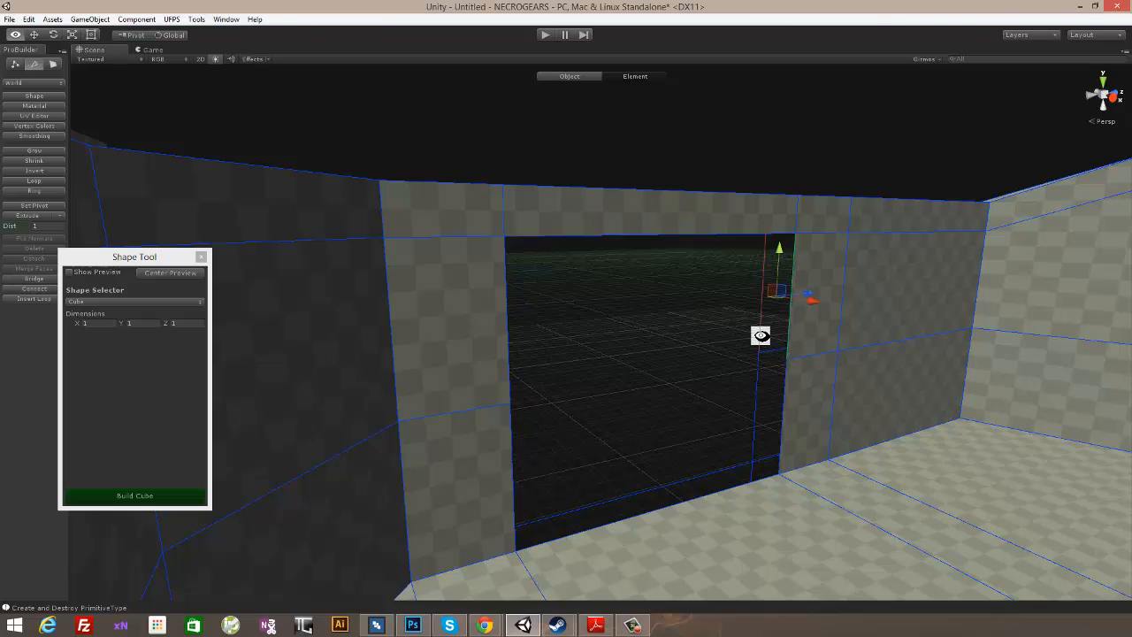
key(alt+b)
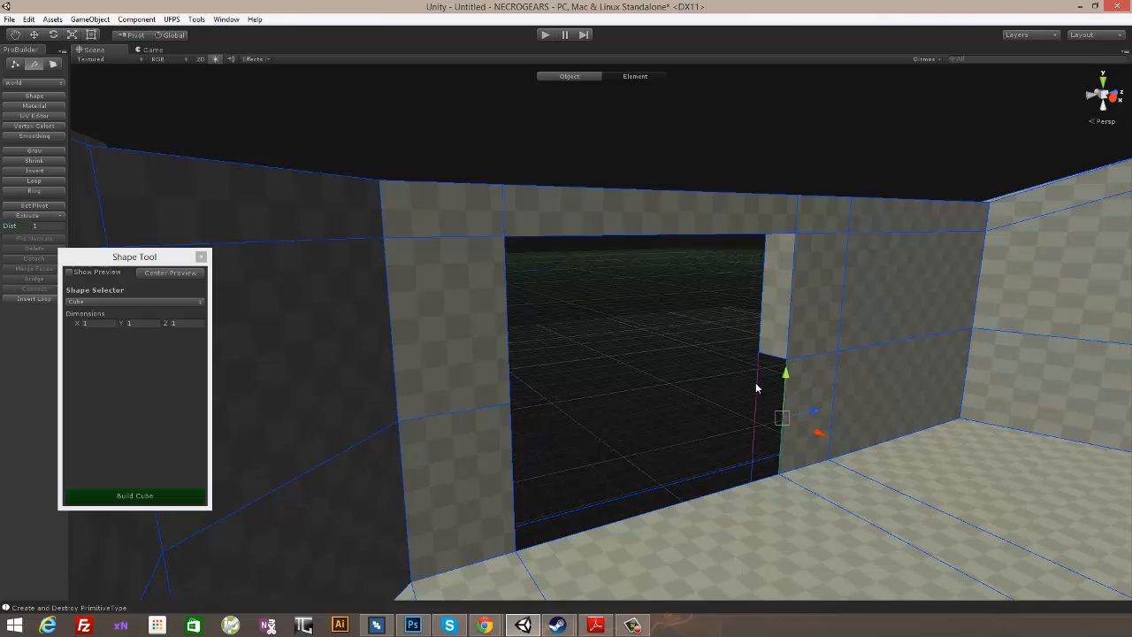
shift+click(755, 386)
key(alt+b)
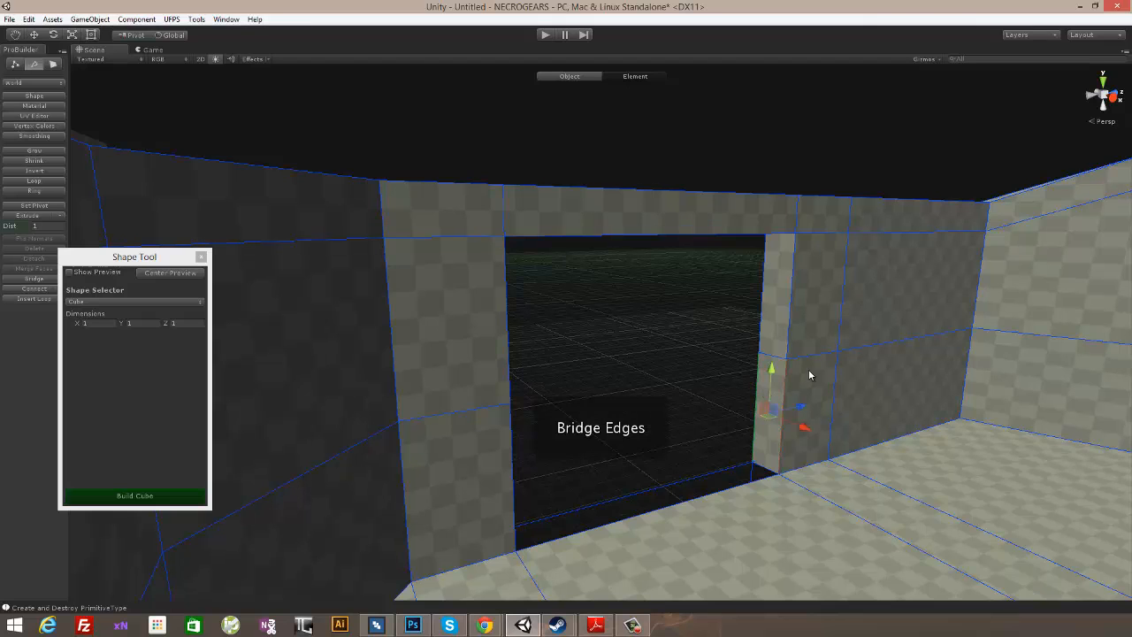
alt+drag(810, 374, 764, 228)
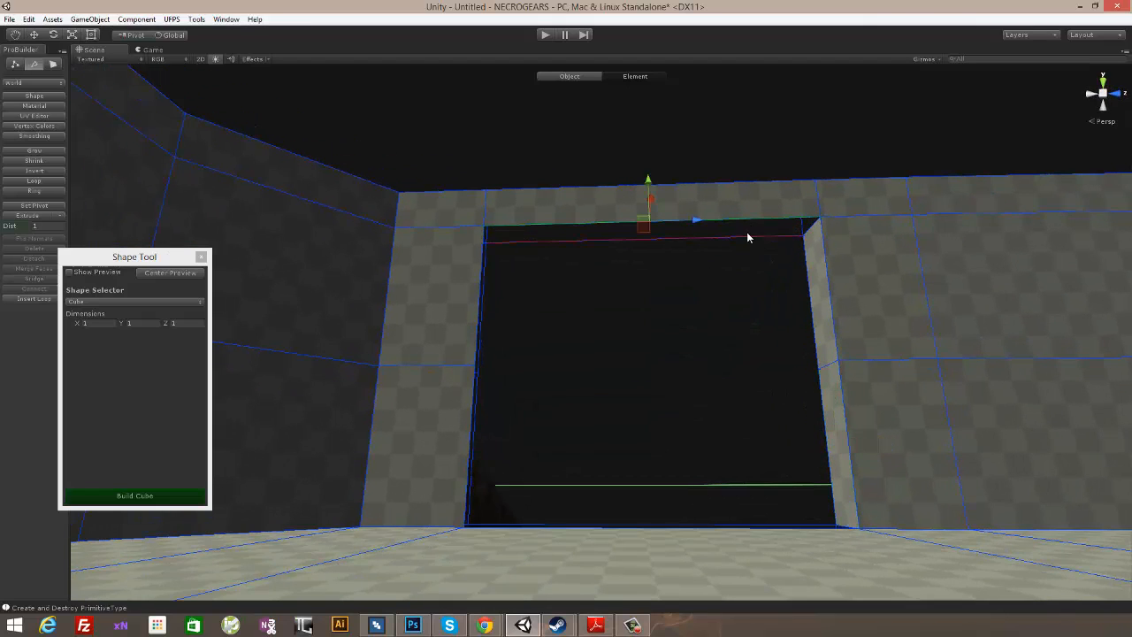
shift+click(747, 235)
key(alt+b)
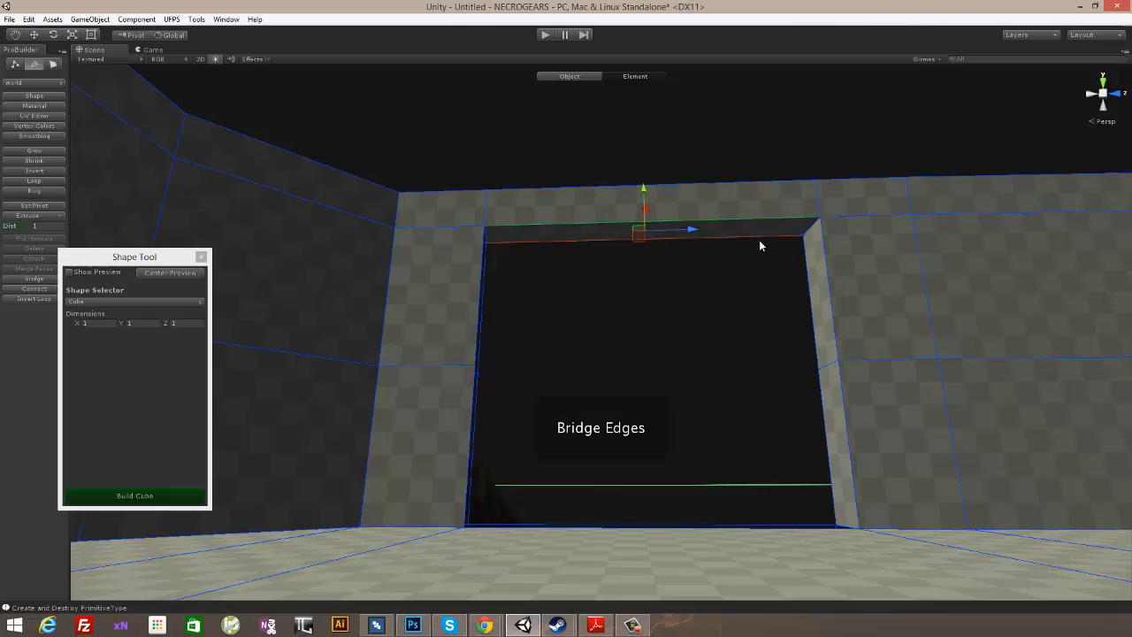
- Bridge the upper edge pair on the side-wall opening's other vertical side and the edge pair along its bottom
alt+drag(758, 240, 544, 314)
click(502, 319)
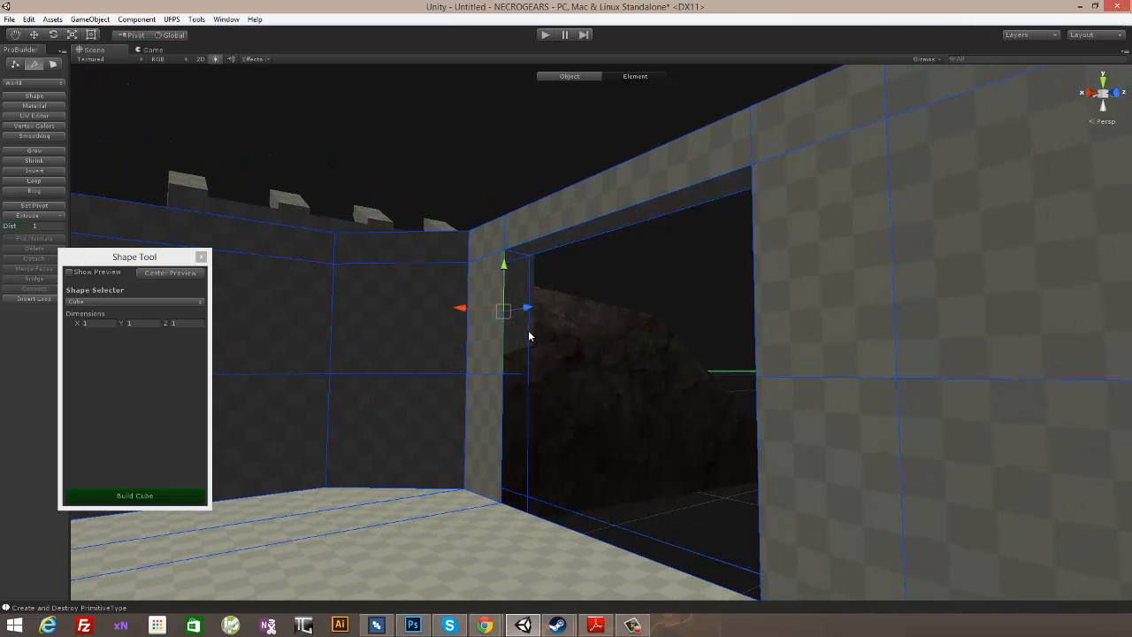
alt+drag(527, 364, 486, 257)
click(496, 306)
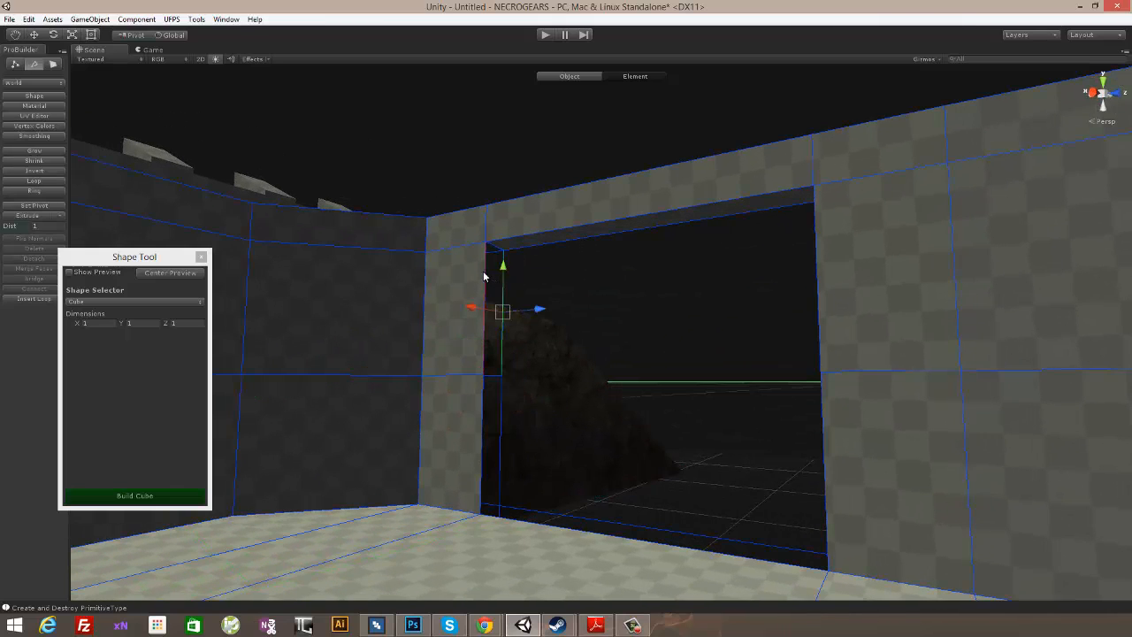
key(alt+b)
alt+drag(487, 269, 615, 430)
click(619, 430)
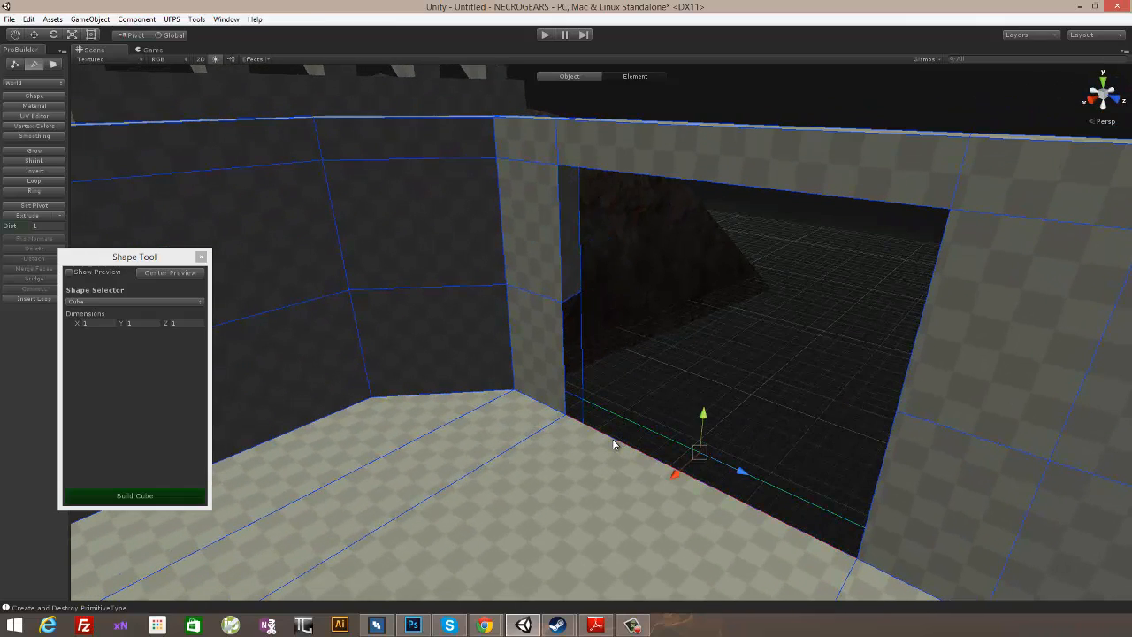
key(alt+b)
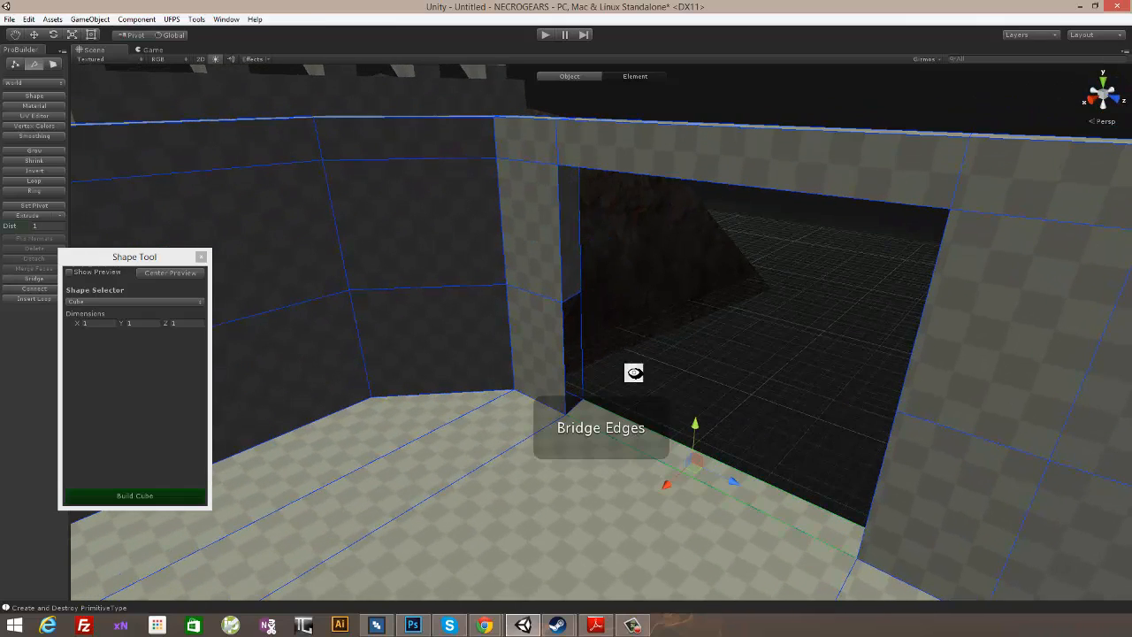
- Bridge the remaining lower edge pair on the vertical side of the same side-wall opening
alt+drag(634, 372, 585, 386)
click(592, 344)
click(592, 349)
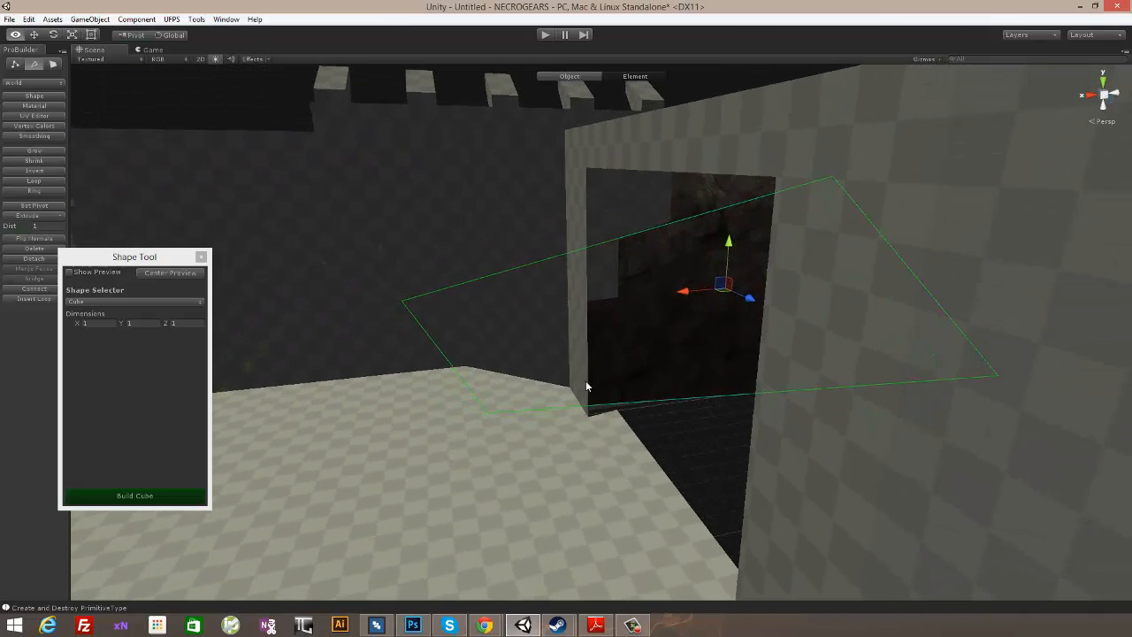
click(586, 372)
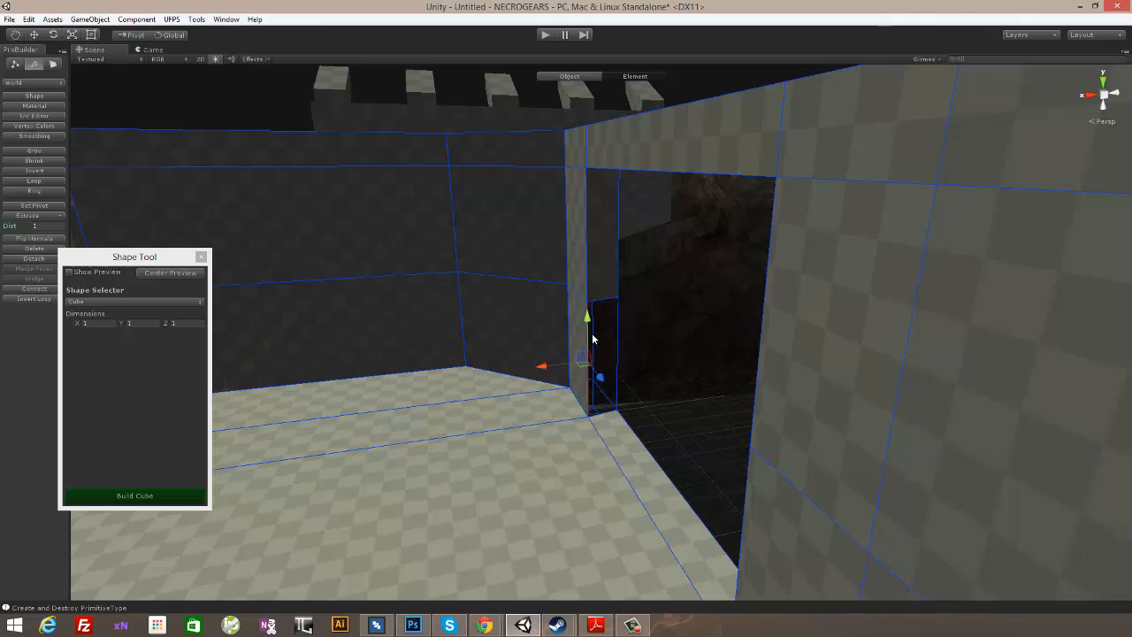
click(618, 344)
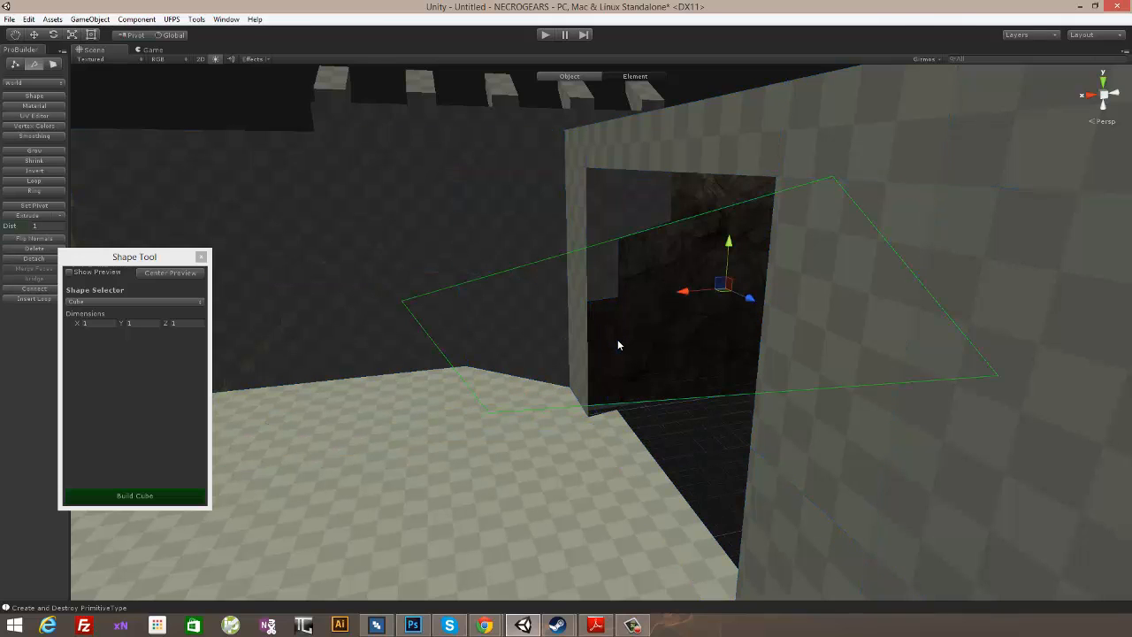
click(613, 336)
alt+drag(628, 329, 502, 406)
click(711, 334)
key(alt+b)
- Bridge the inner and outer bottom edges of the back-wall opening
scroll(805, 315, down, 5)
scroll(799, 291, down, 3)
scroll(624, 390, up, 2)
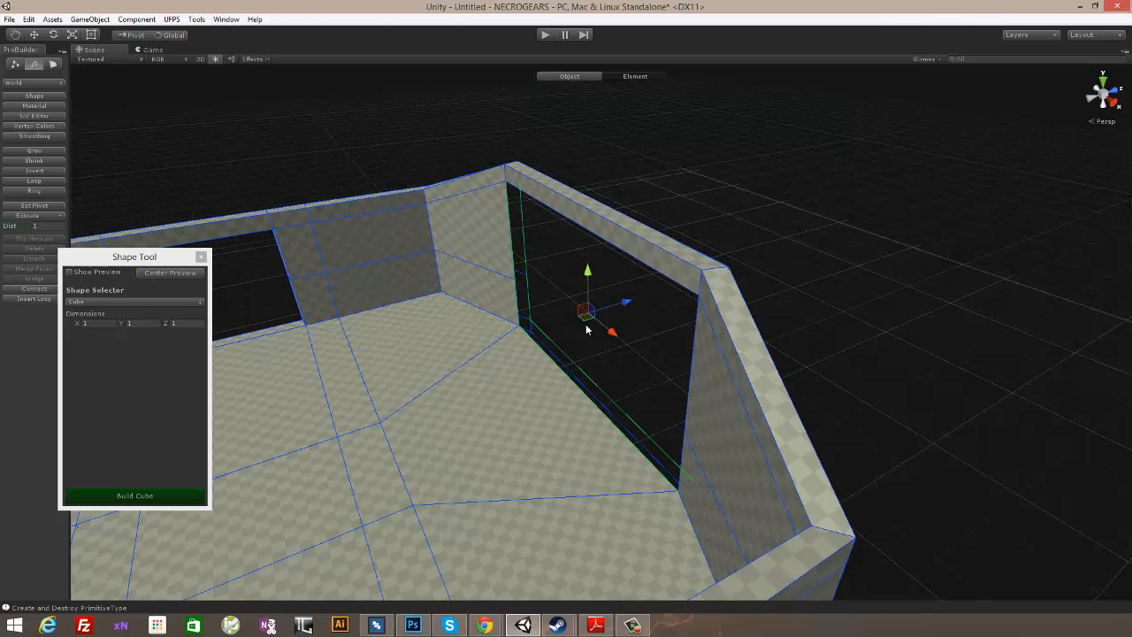
click(584, 374)
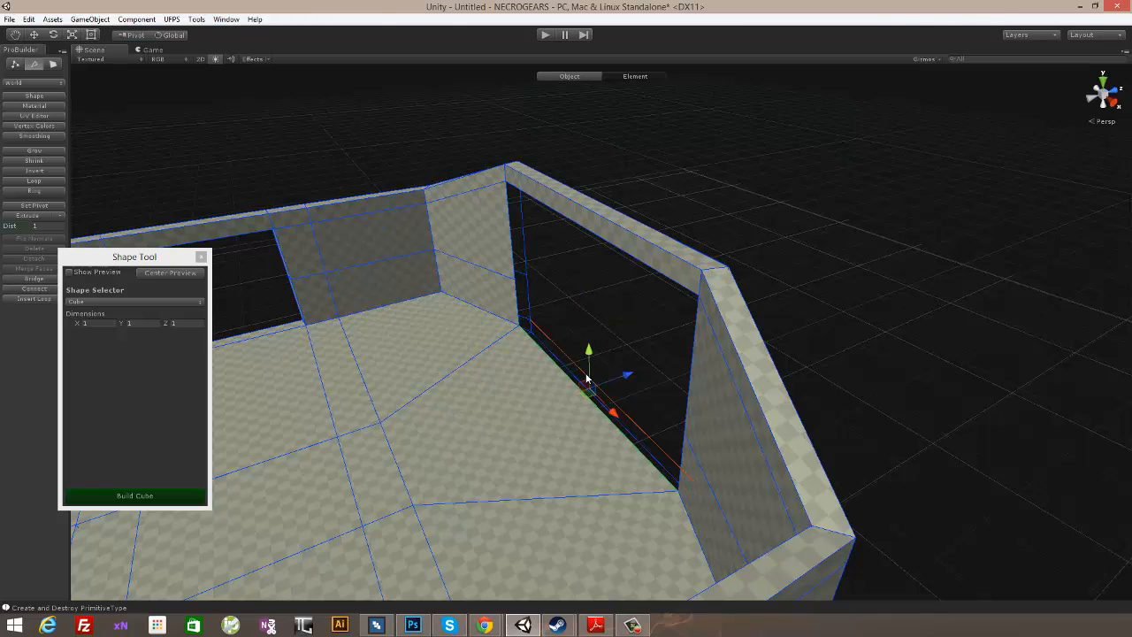
key(alt+b)
- Bridge the lower and upper edge pairs on one vertical side of the back-wall opening
alt+drag(599, 372, 618, 275)
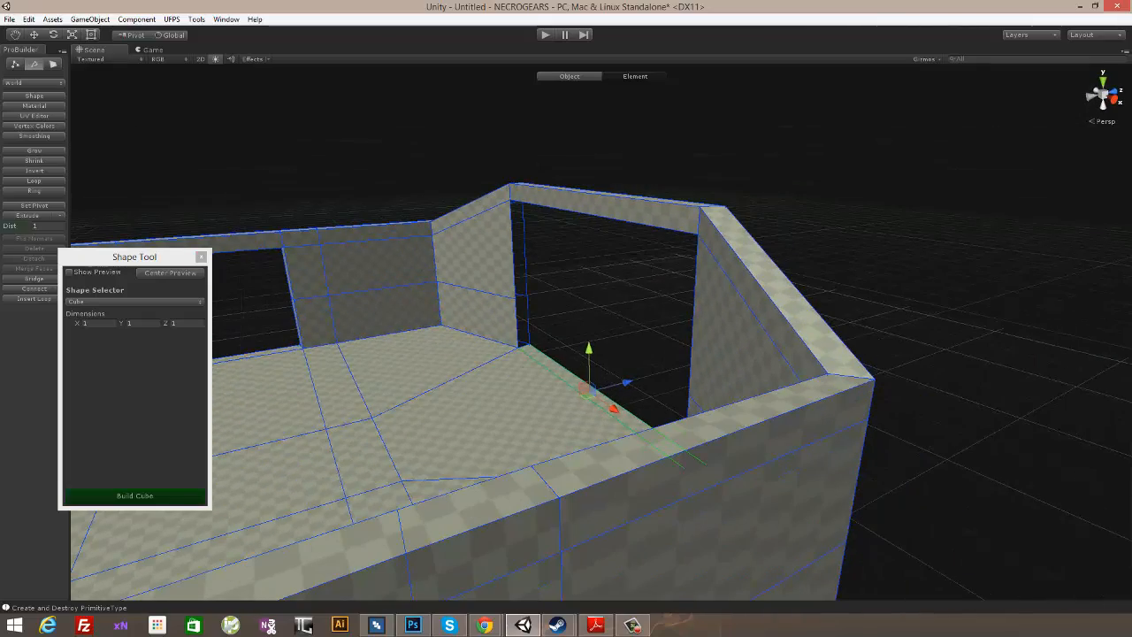
alt+drag(467, 298, 568, 325)
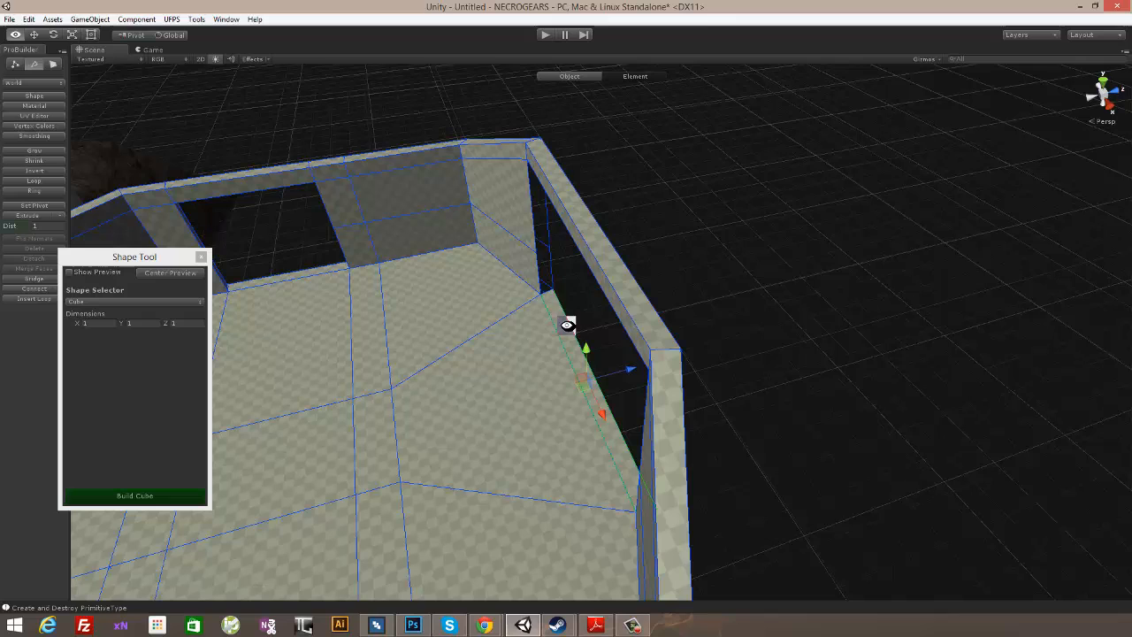
click(554, 266)
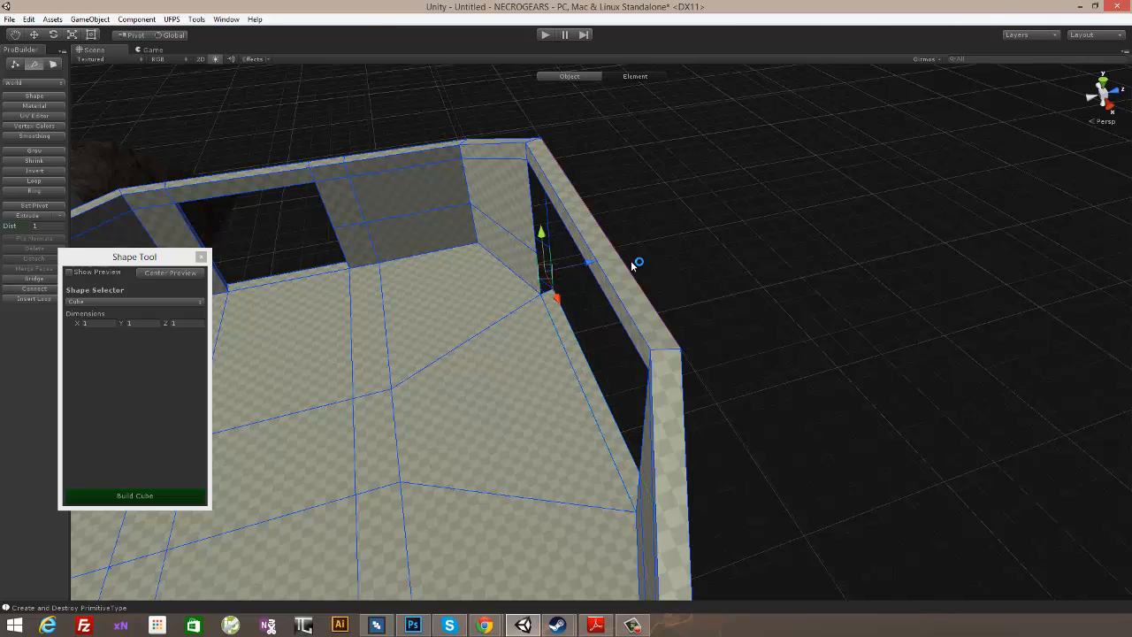
key(alt+b)
click(549, 212)
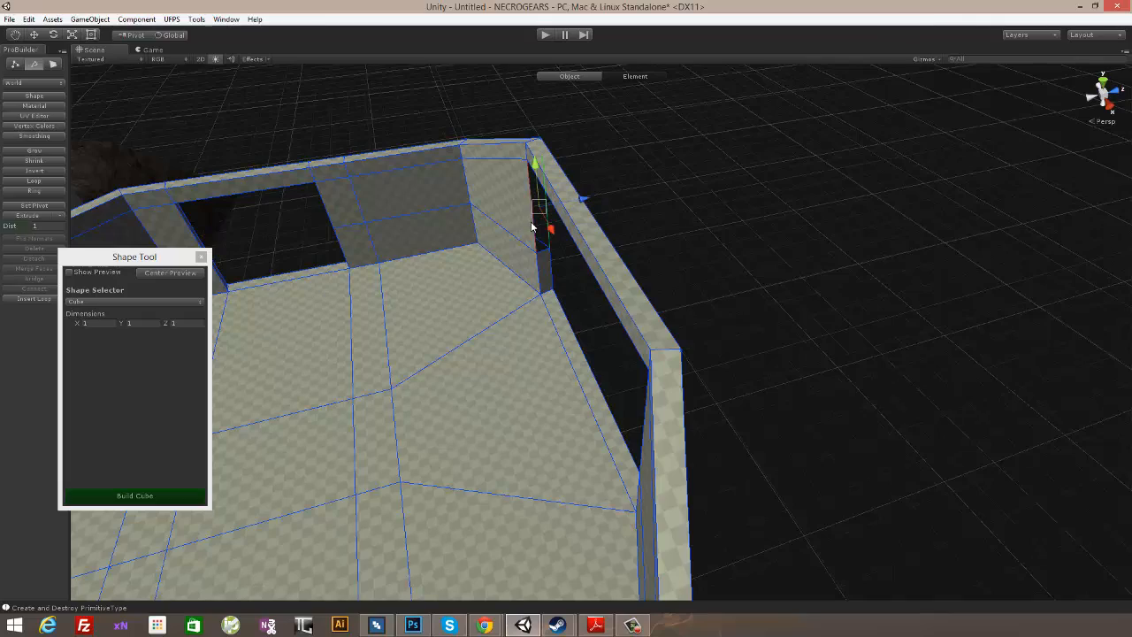
key(alt+b)
- Bridge the upper and lower edge pairs on the back-wall opening's opposite vertical side
alt+drag(558, 227, 596, 277)
click(589, 282)
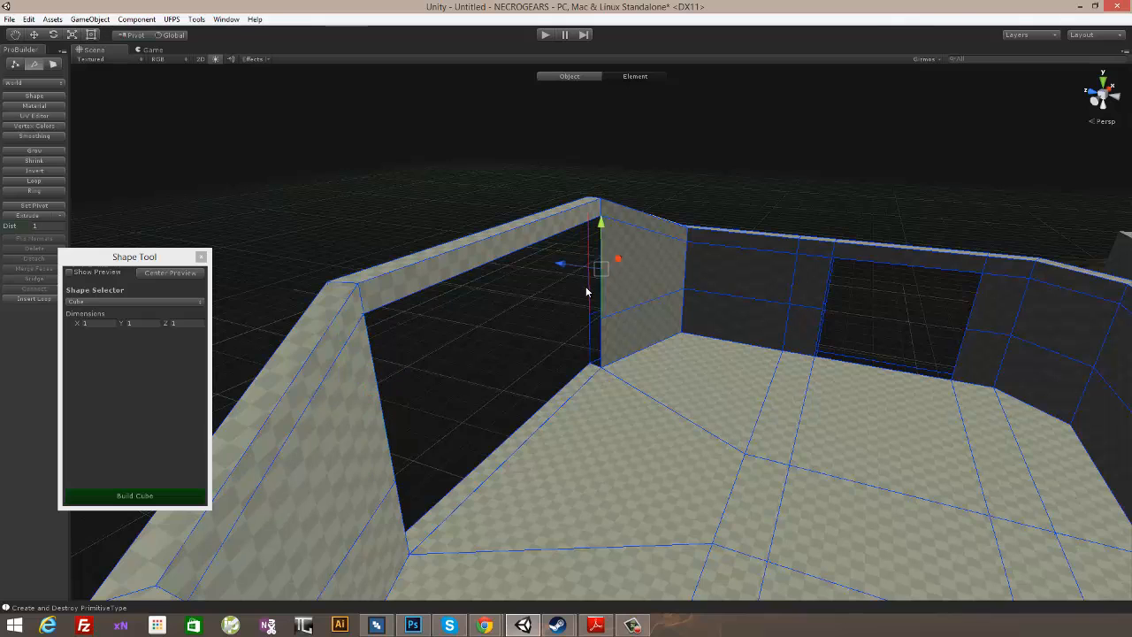
key(alt+b)
click(595, 335)
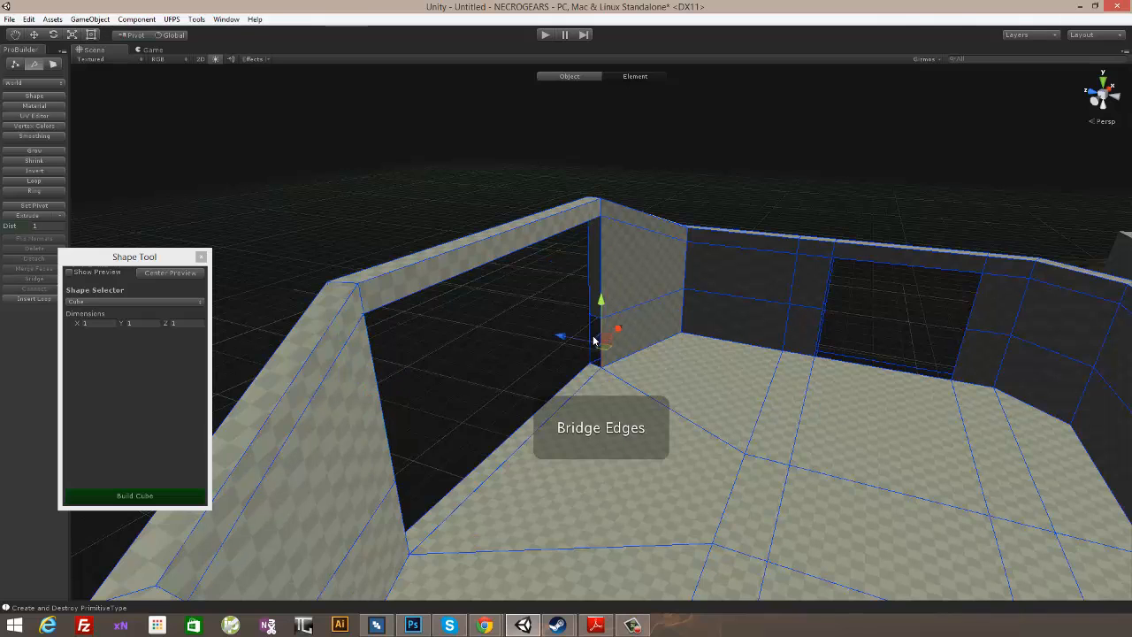
key(alt+b)
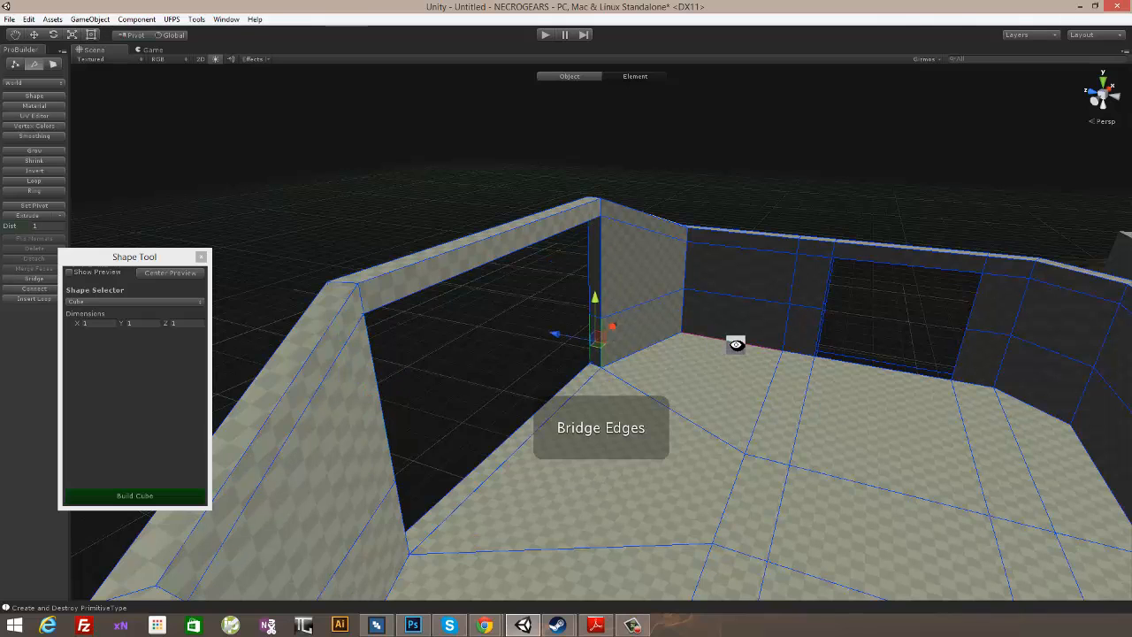
- Bridge the inner and outer edges along the top of the back-wall opening
alt+drag(735, 341, 651, 286)
click(648, 289)
shift+click(647, 295)
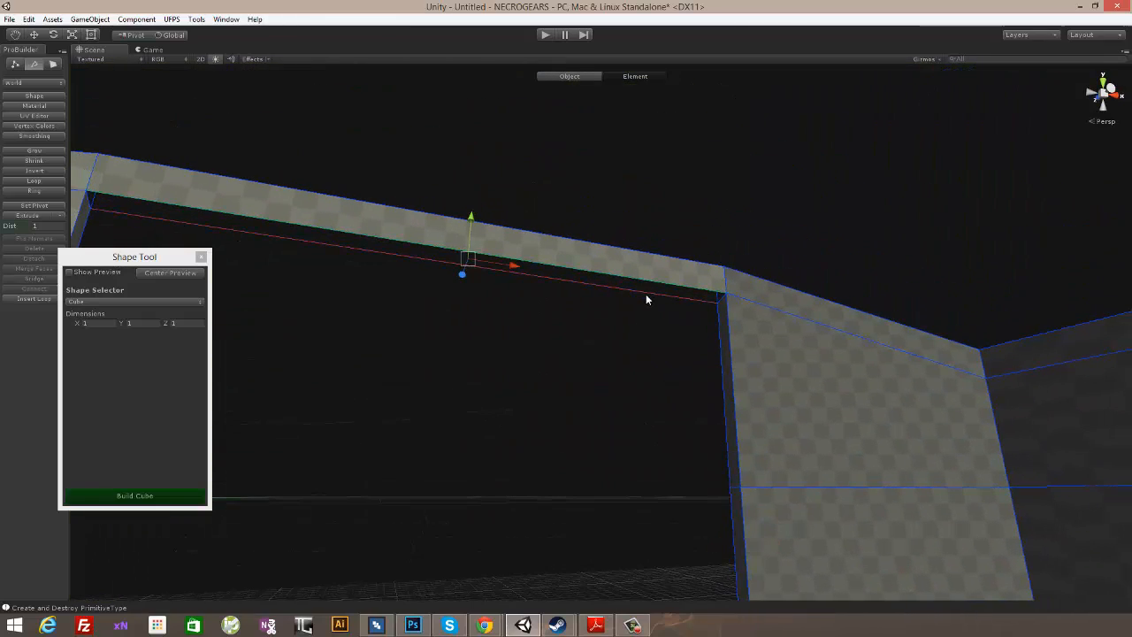
key(alt+b)
- Bridge the inner and outer bottom edges of the opening in the opposite side wall
alt+drag(781, 336, 770, 430)
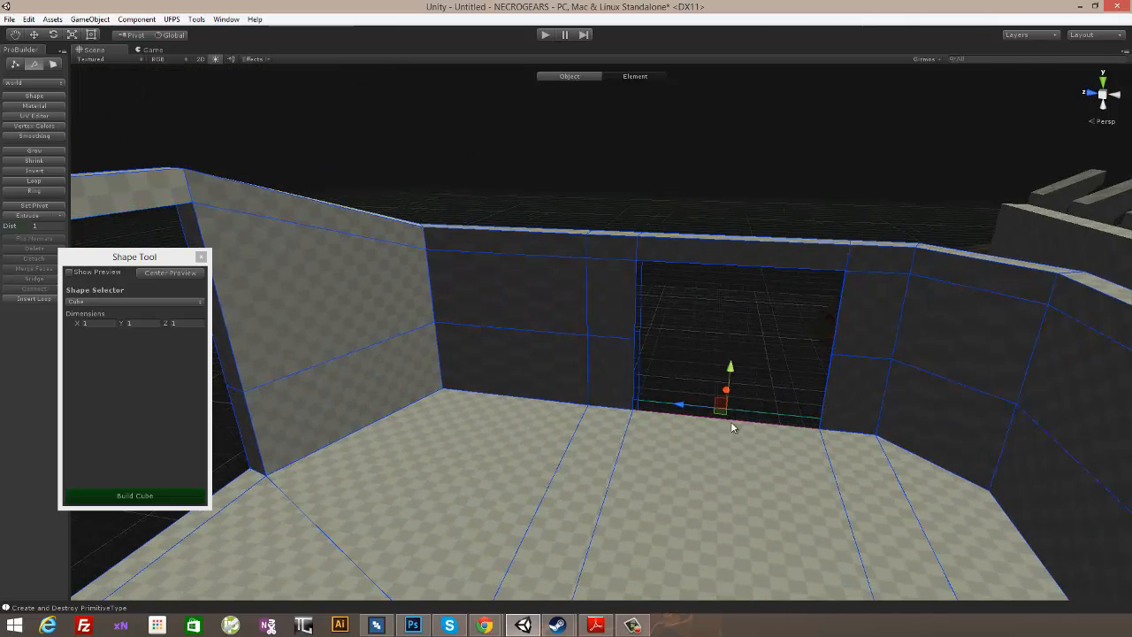
key(alt+b)
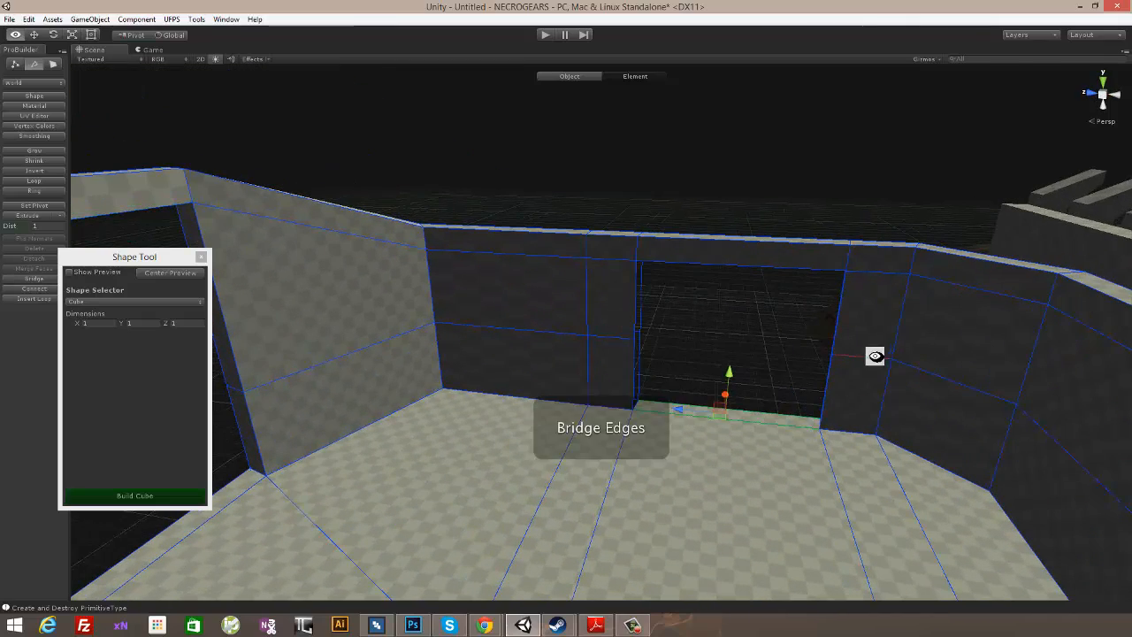
- Bridge the lower and upper edge pairs on one vertical side of the remaining side-wall opening
alt+drag(872, 356, 619, 335)
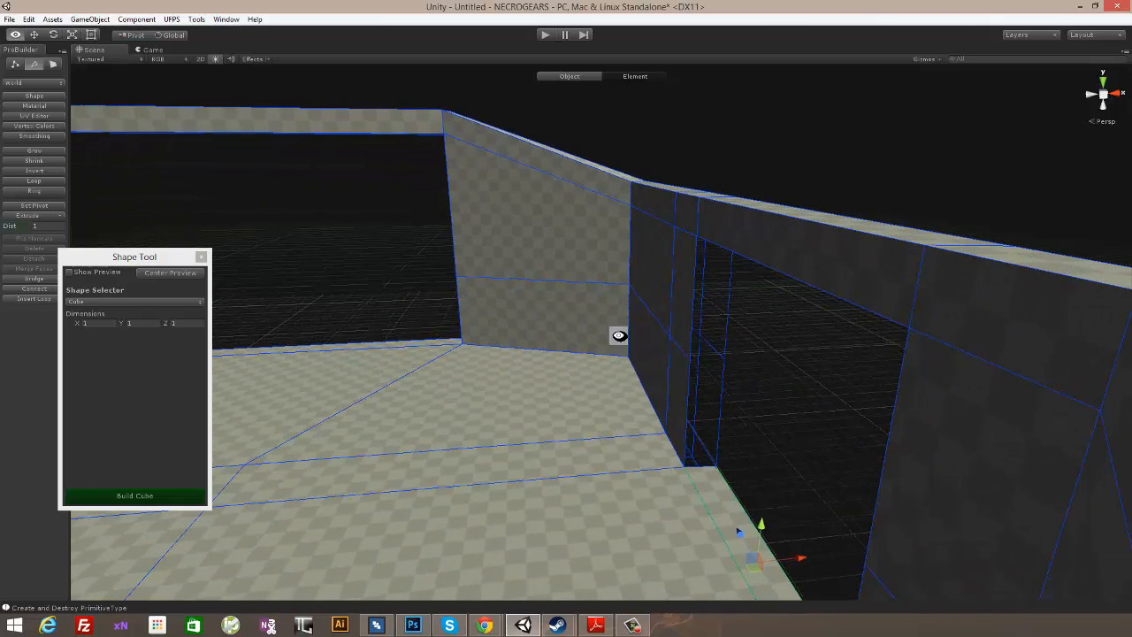
shift+click(687, 386)
key(alt+b)
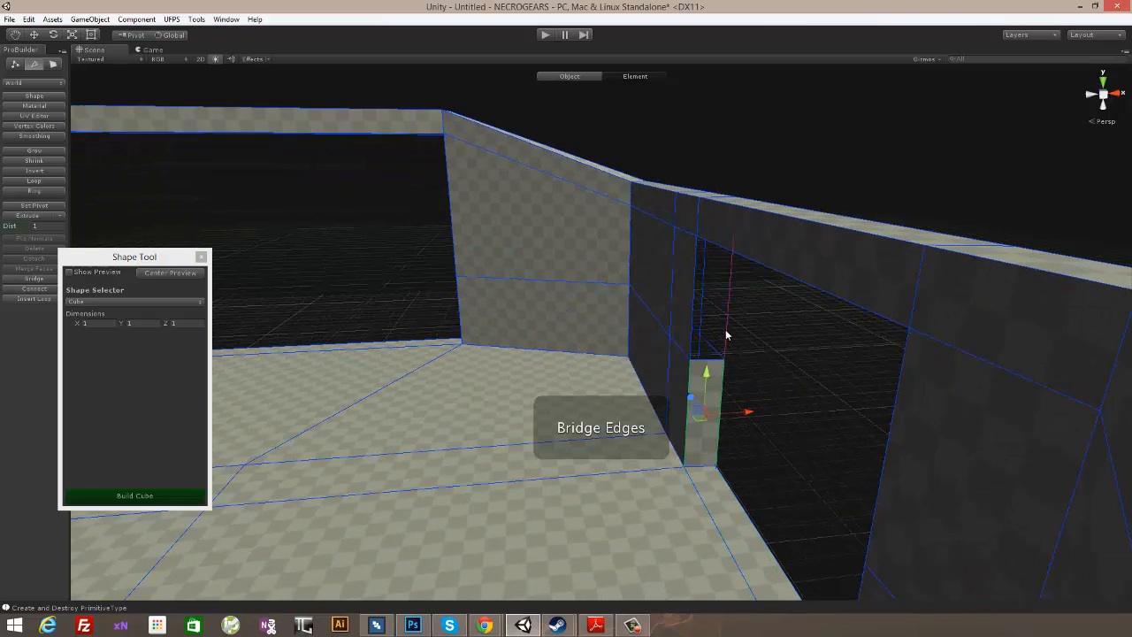
click(694, 329)
key(alt+b)
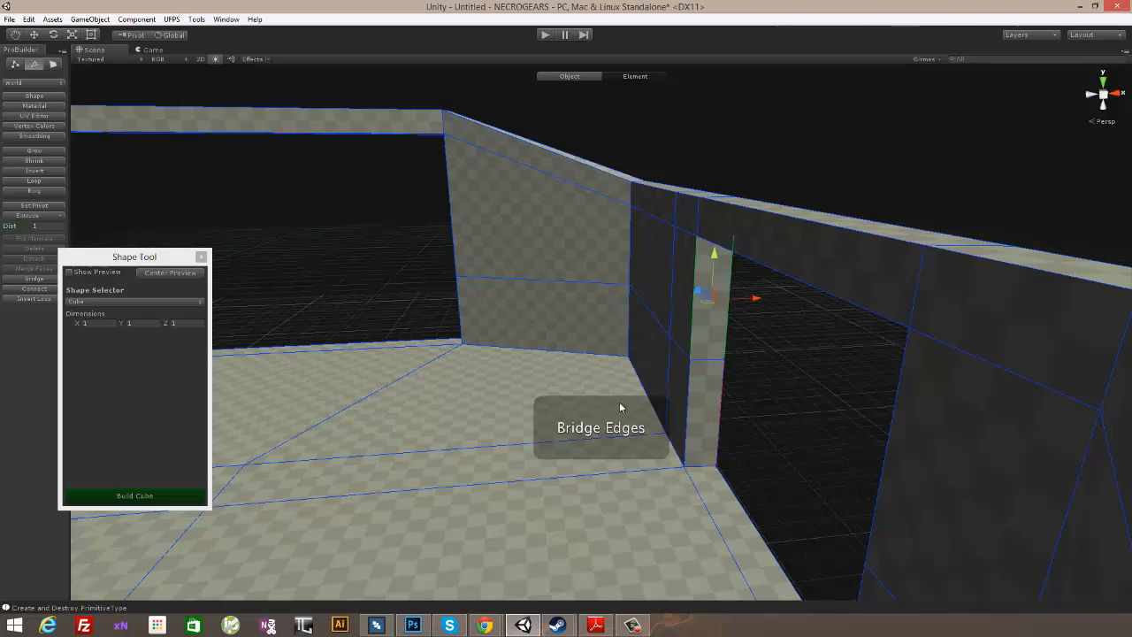
- Bridge the lower and upper edge pairs on the opposite vertical side of the same side-wall opening
alt+drag(619, 404, 753, 353)
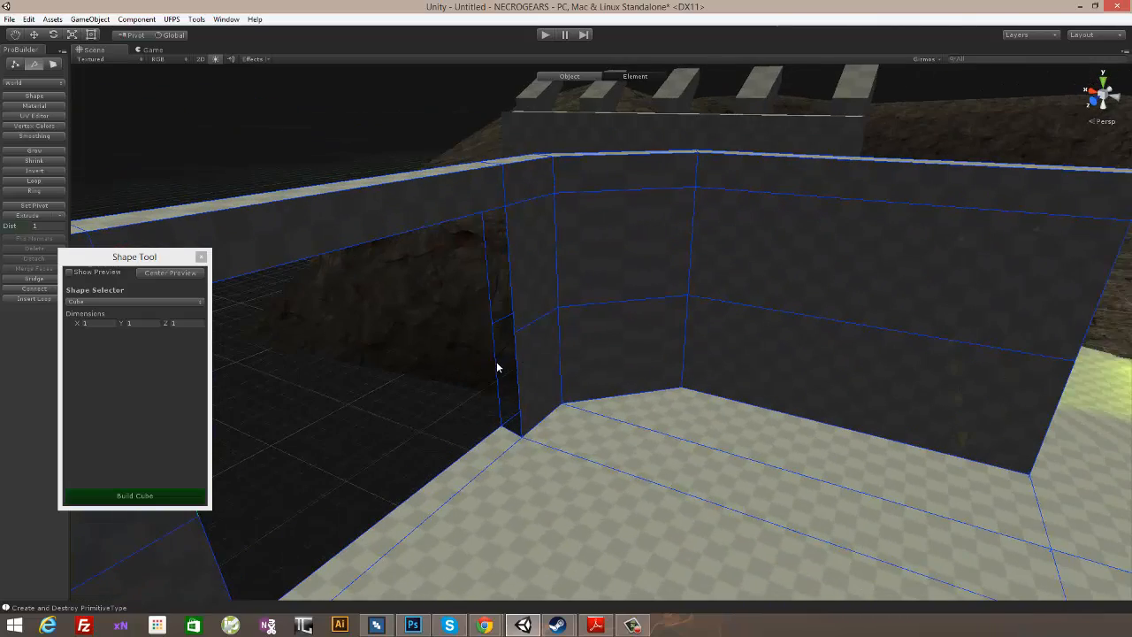
click(493, 385)
click(498, 436)
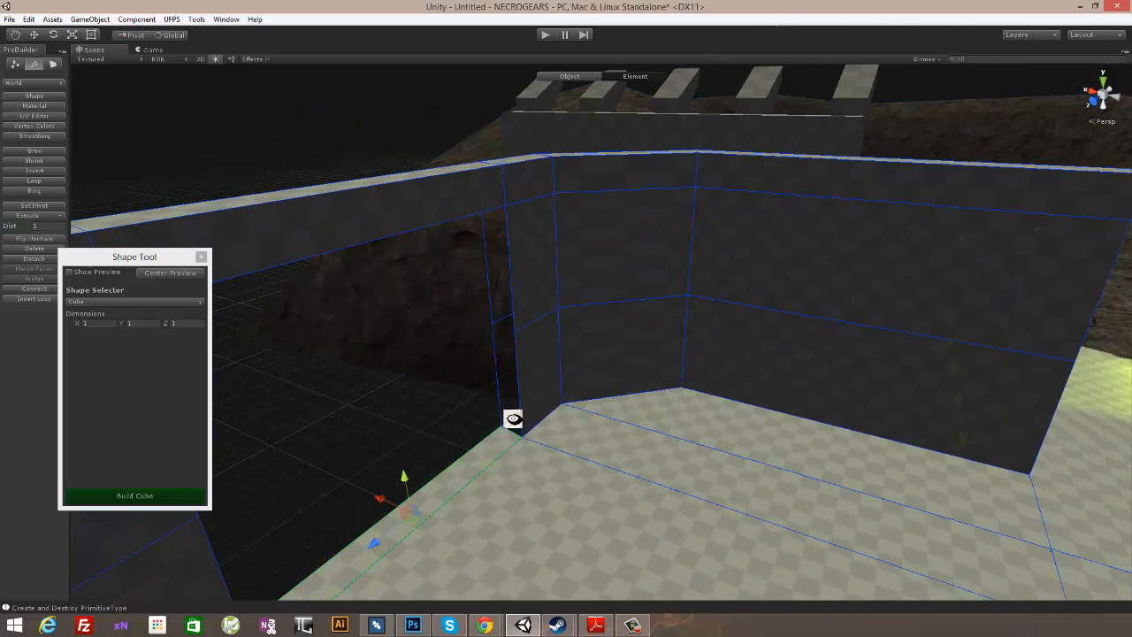
alt+drag(513, 416, 482, 407)
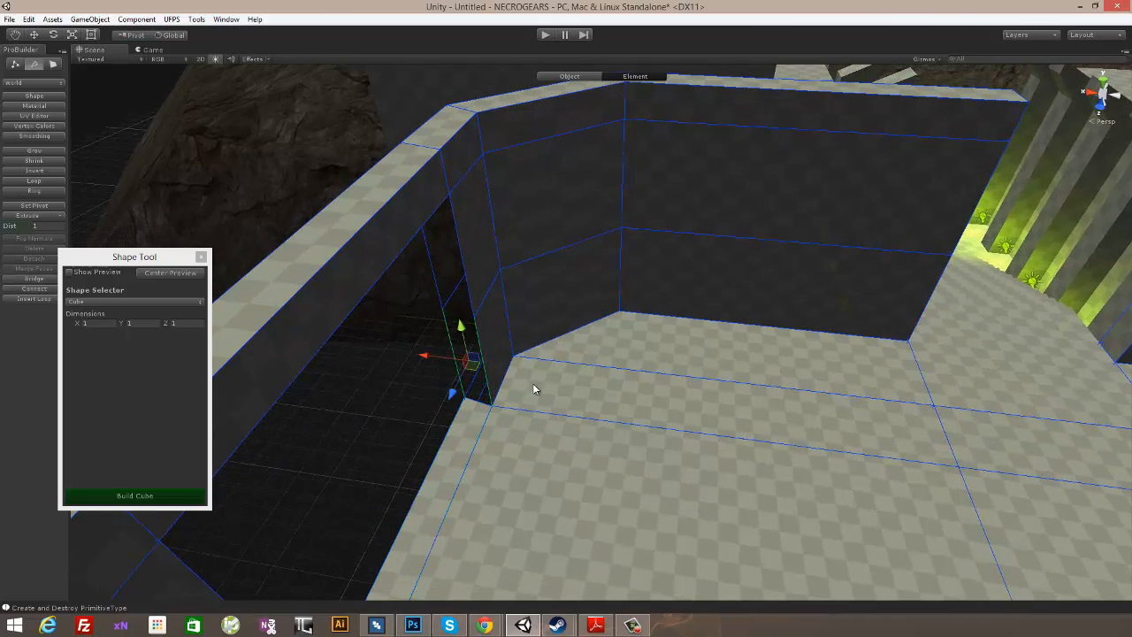
key(alt+b)
alt+drag(652, 379, 551, 303)
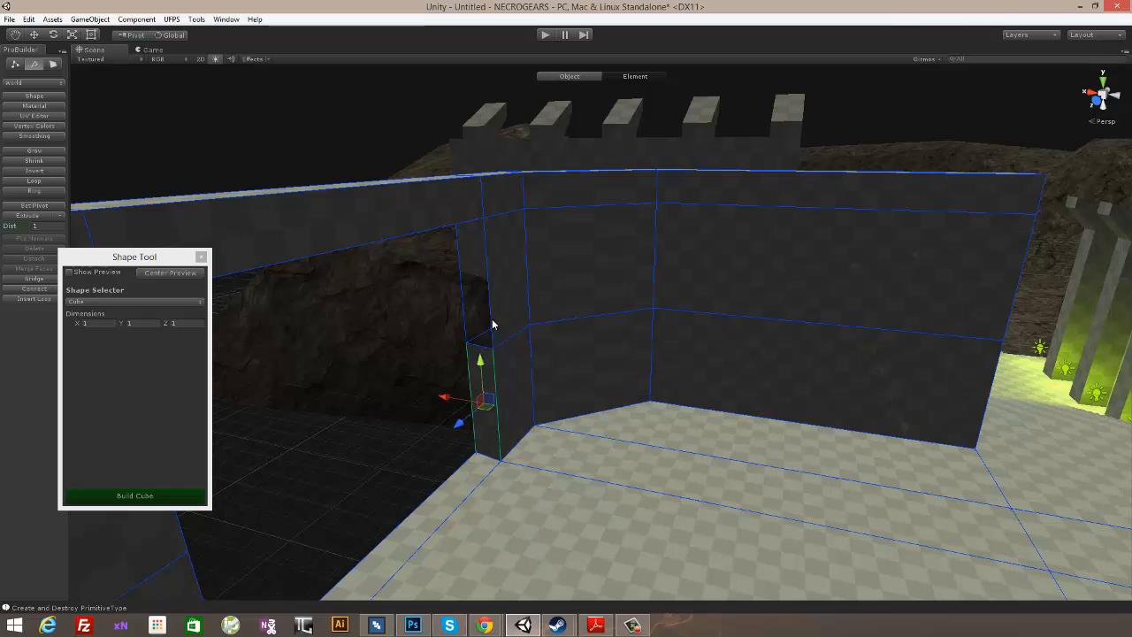
alt+drag(403, 381, 559, 301)
shift+click(425, 303)
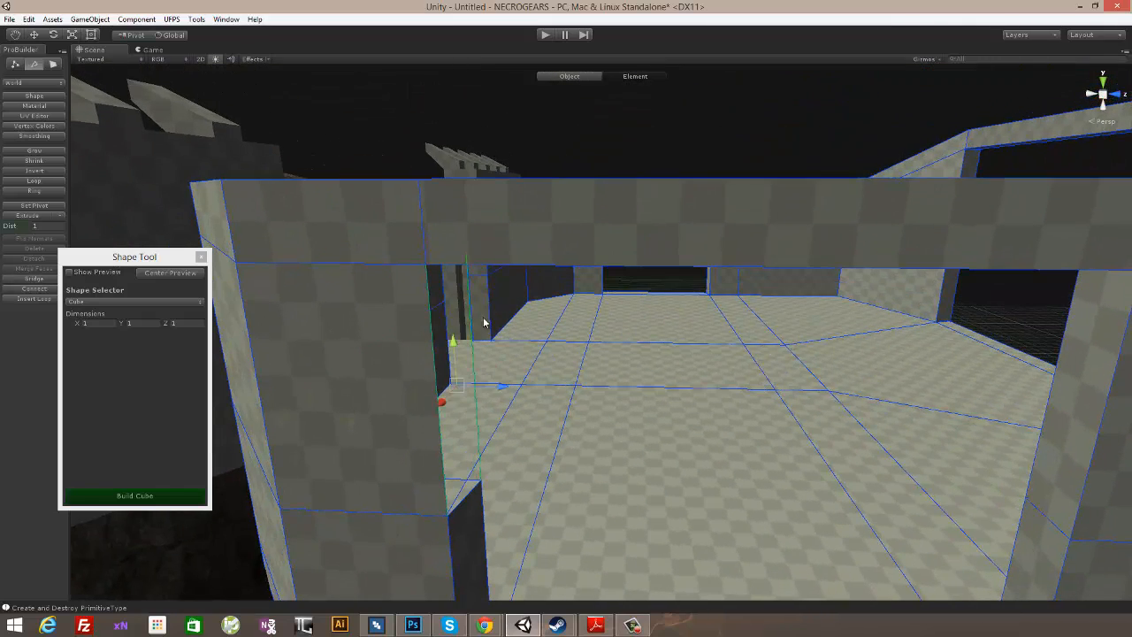
key(alt+b)
- Bridge the inner and outer edges along the top of the side-wall opening
alt+drag(586, 353, 550, 215)
click(563, 227)
shift+click(562, 232)
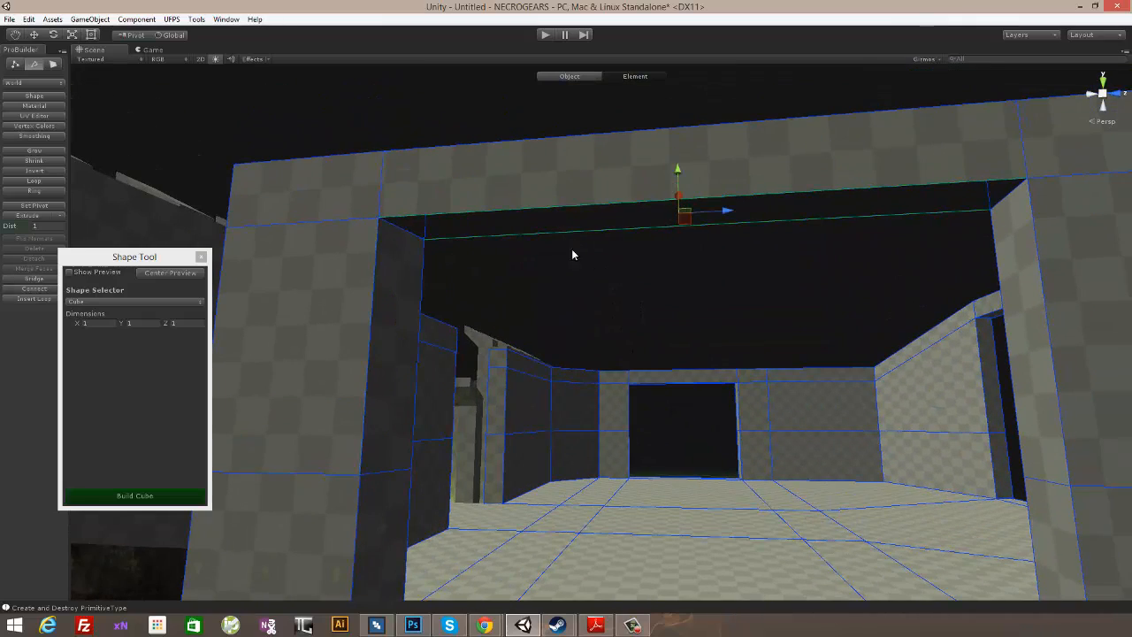
key(alt+b)
- Look over the finished wall openings and the whole room with its entrance from inside and above
alt+drag(599, 302, 141, 482)
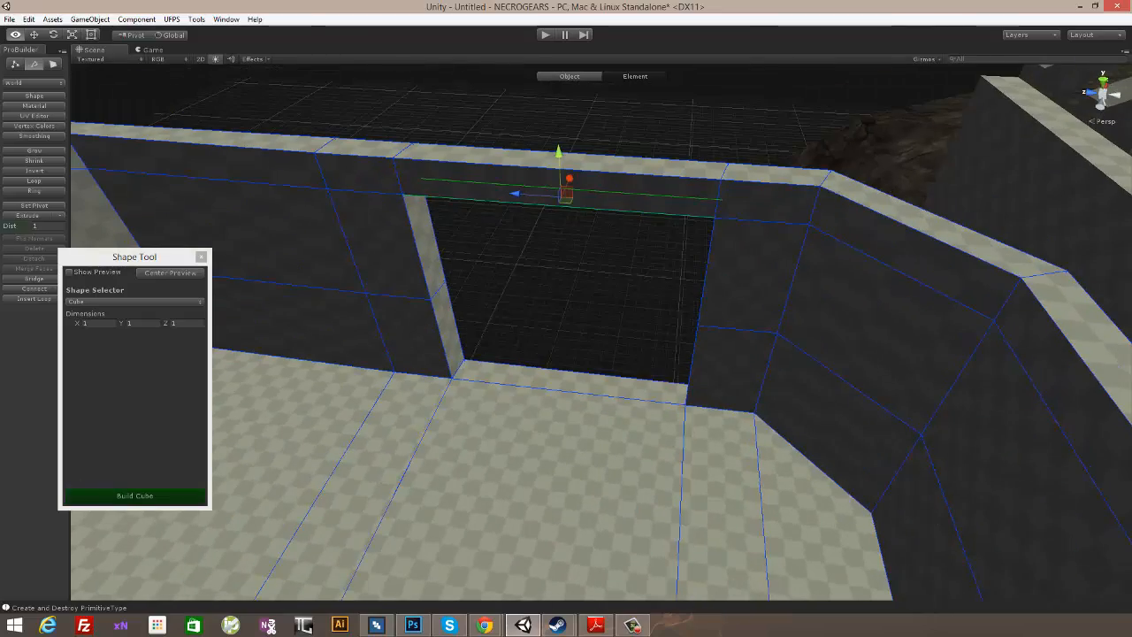
alt+drag(361, 375, 695, 312)
scroll(584, 373, down, 5)
click(969, 525)
alt+drag(818, 433, 796, 306)
scroll(717, 293, down, 5)
alt+drag(717, 294, 451, 302)
alt+drag(645, 320, 748, 401)
click(608, 321)
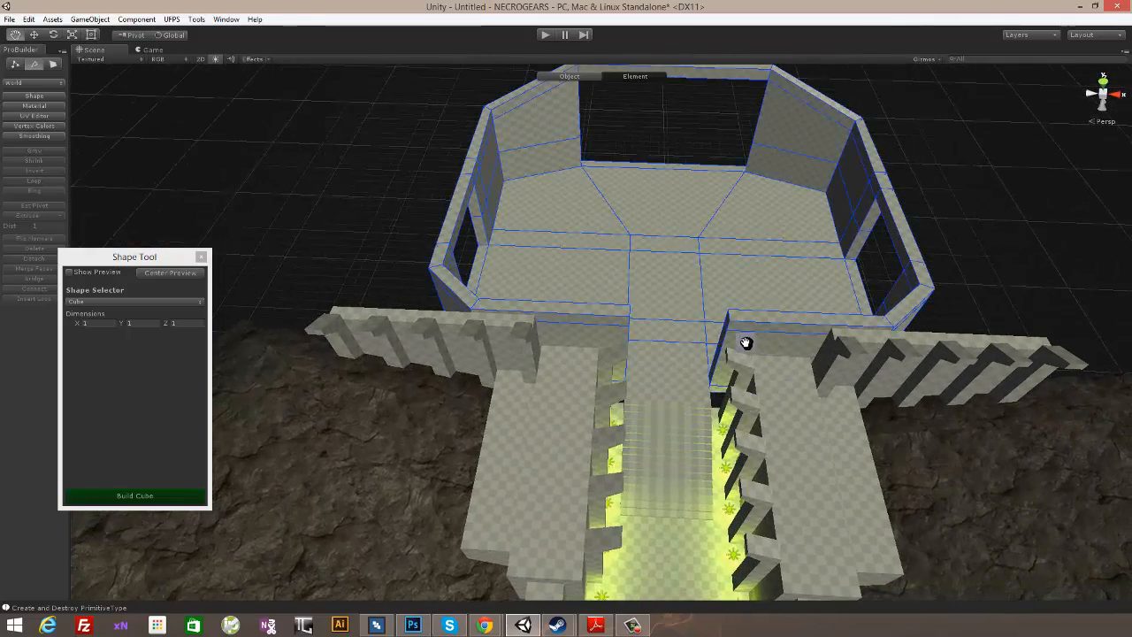
- Move the room-facing end faces of the blocks on both sides of the entrance passage up to the room's front wall
alt+drag(746, 341, 485, 371)
scroll(477, 447, up, 5)
alt+drag(535, 439, 603, 454)
click(54, 65)
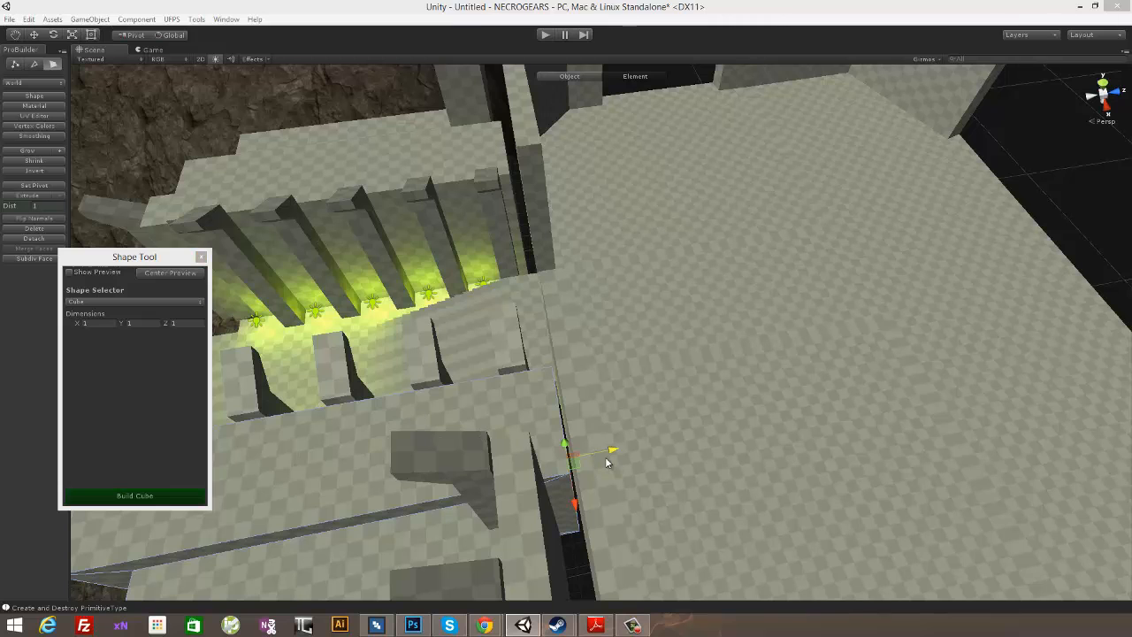
alt+drag(593, 349, 561, 279)
click(562, 265)
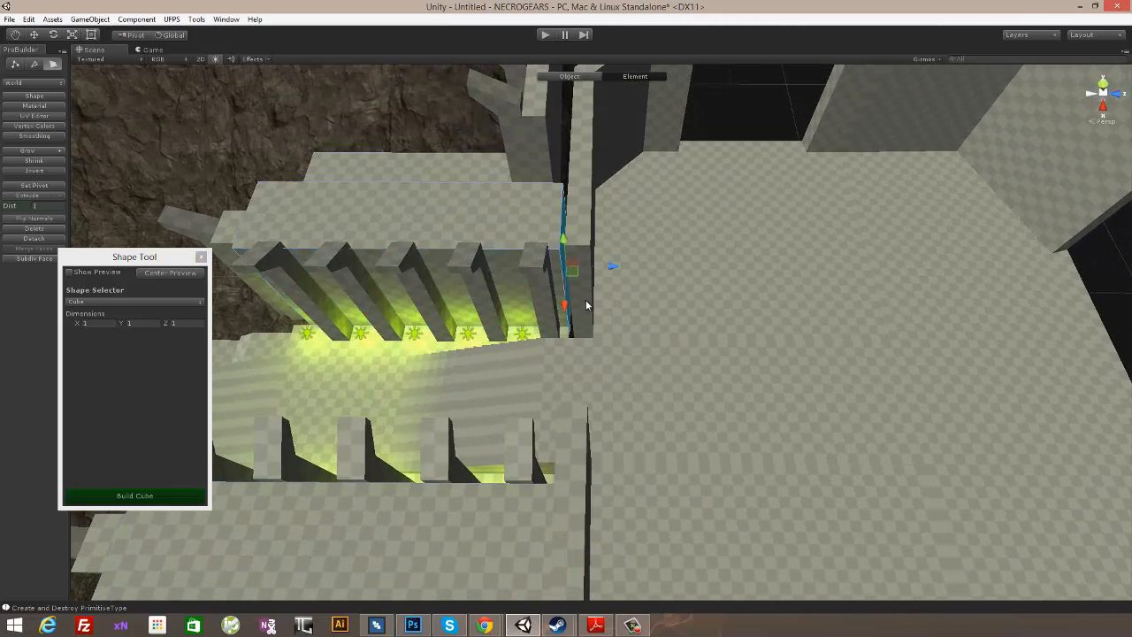
alt+drag(619, 265, 515, 266)
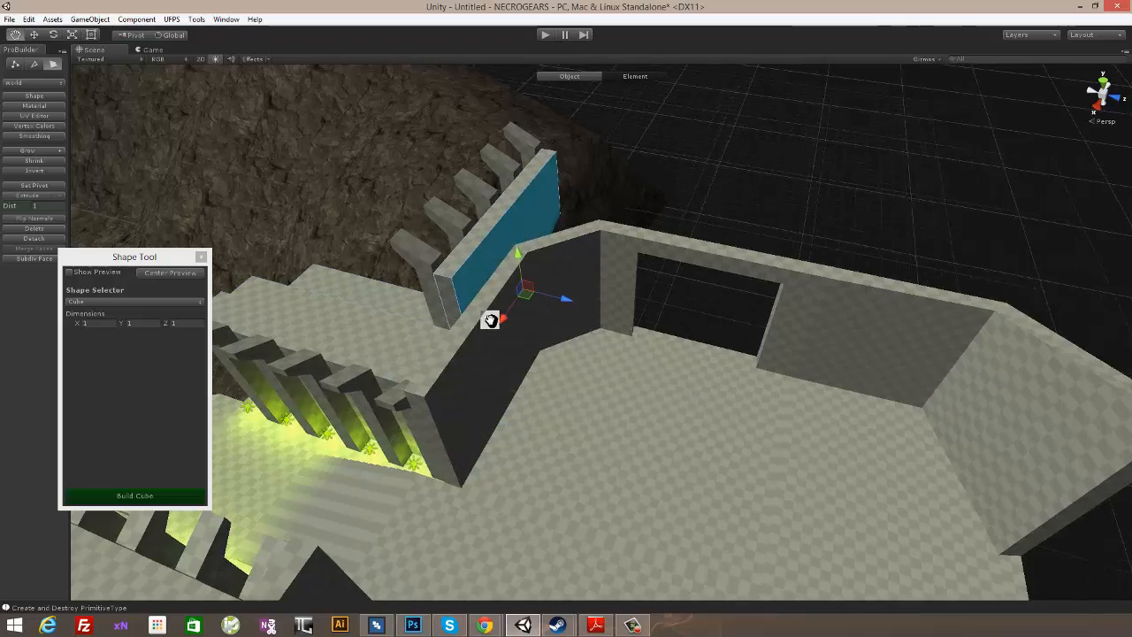
- Move the back faces of the two ribbed flanking walls toward the room to close the gaps behind them
alt+drag(491, 320, 620, 320)
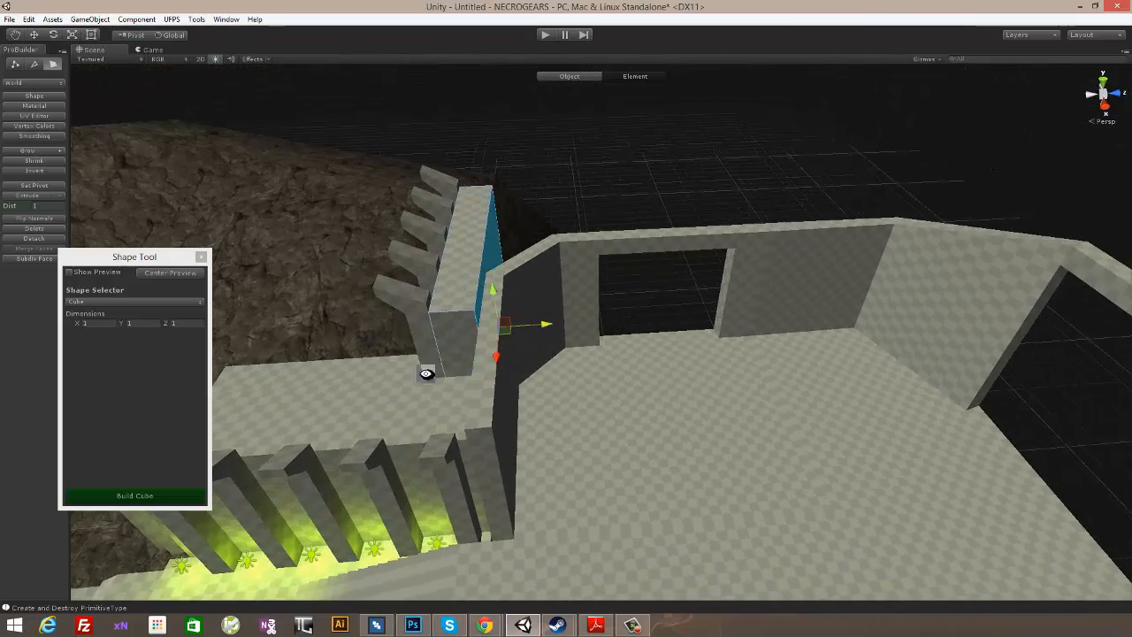
alt+drag(480, 351, 500, 376)
alt+drag(460, 409, 526, 487)
alt+drag(380, 452, 462, 422)
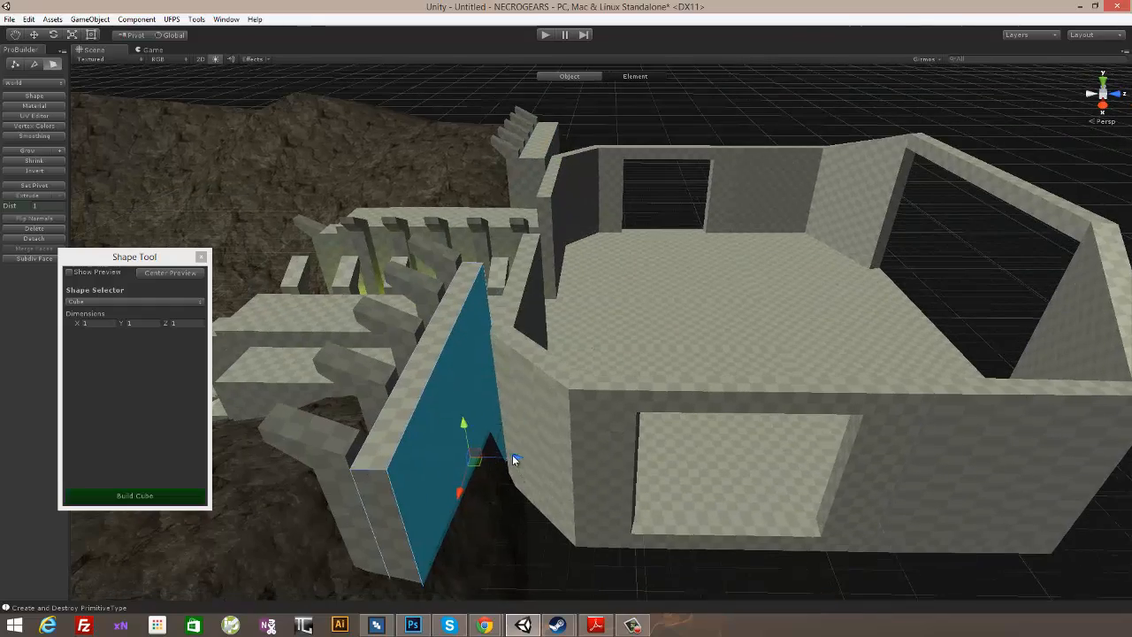
- Duplicate a yellow-green entrance light and place copies near the floor in the room's two far corners
alt+drag(593, 368, 884, 456)
alt+drag(548, 398, 823, 390)
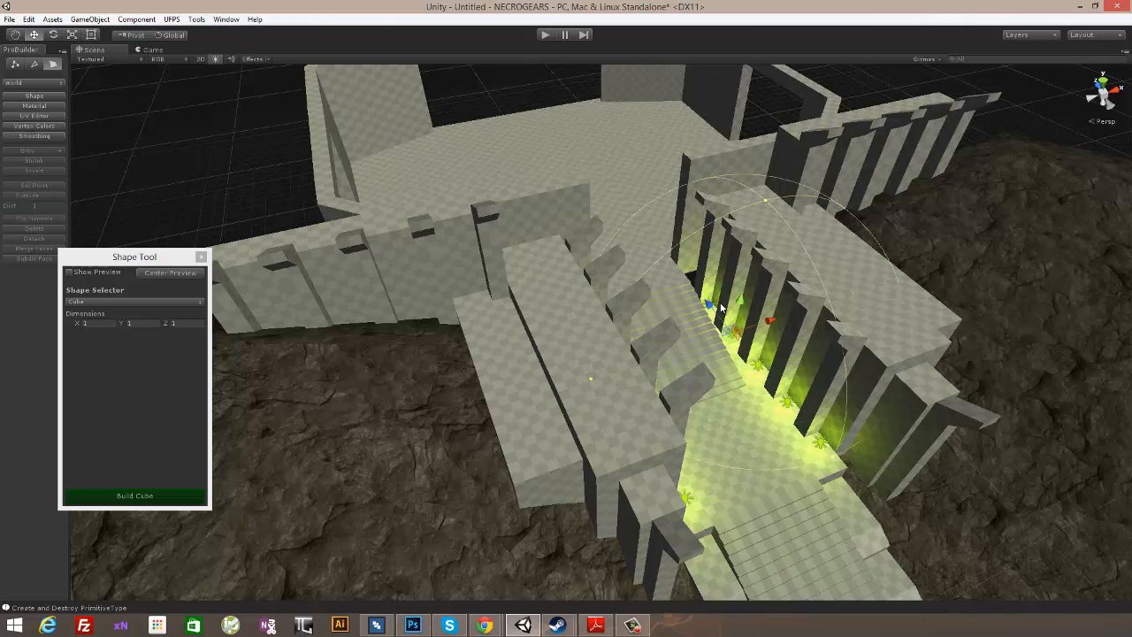
drag(631, 223, 647, 208)
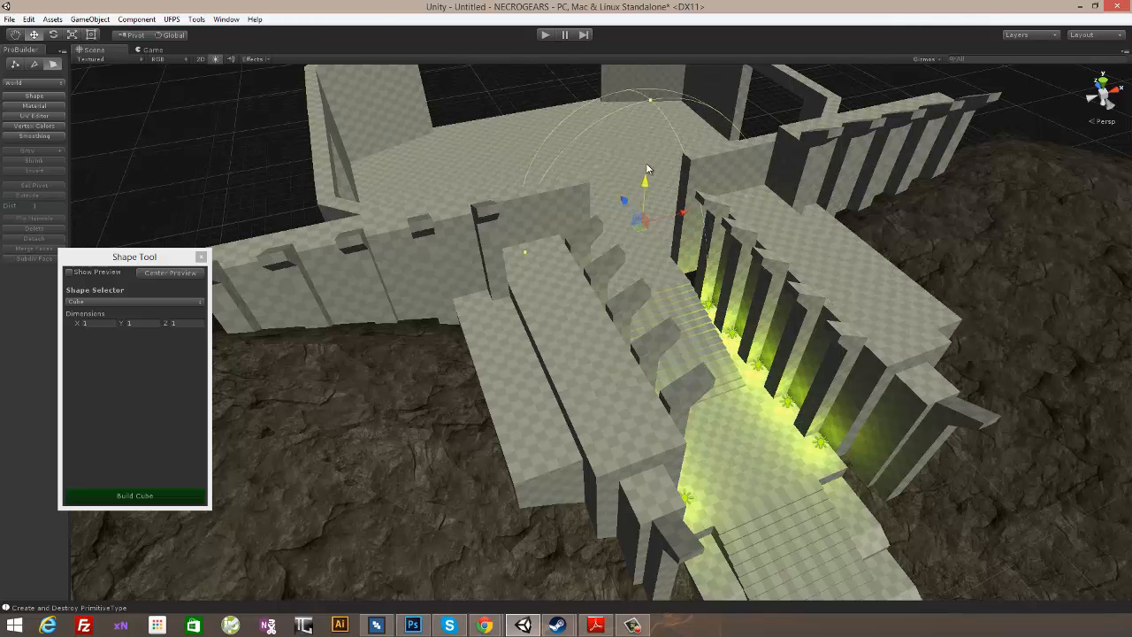
alt+drag(668, 159, 650, 264)
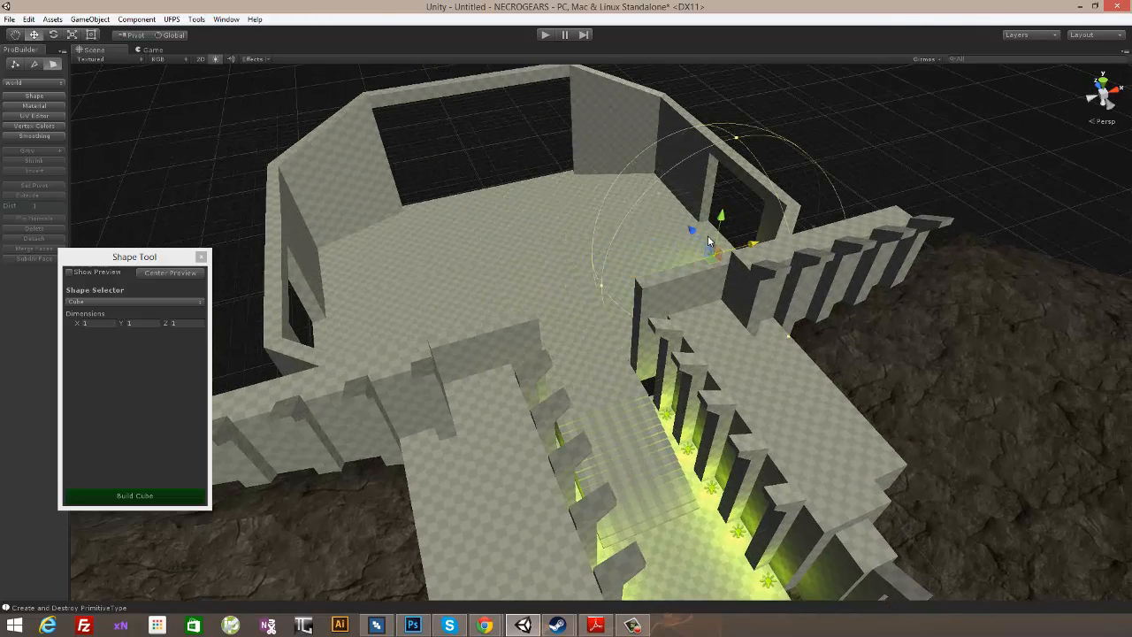
alt+drag(622, 164, 730, 298)
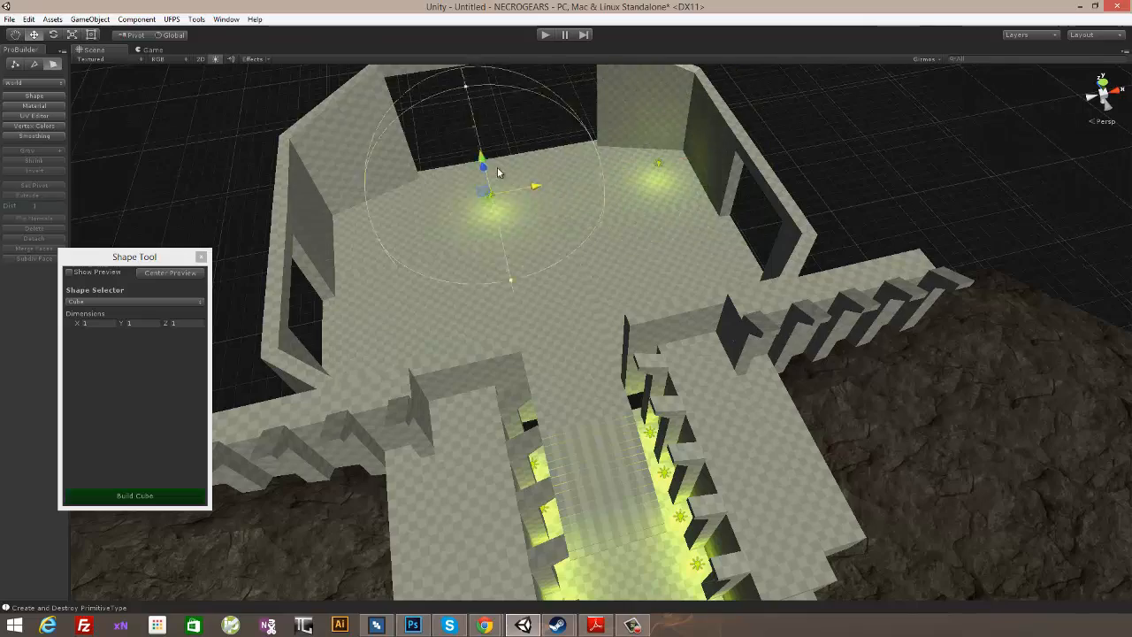
alt+drag(538, 218, 904, 240)
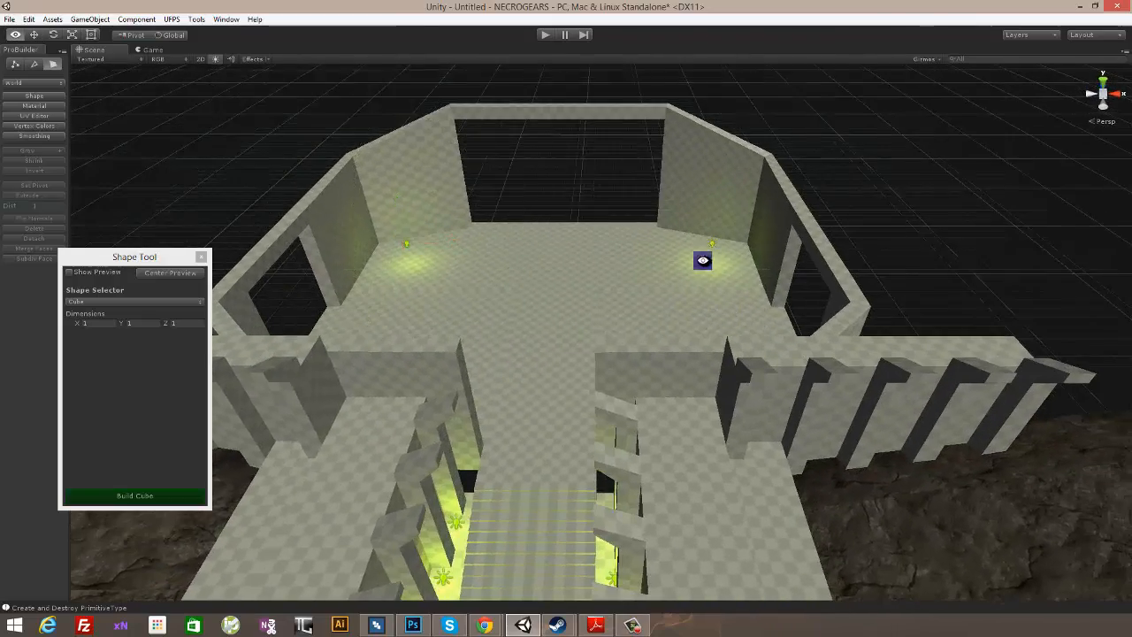
- Walk the view through the entrance and around the room to examine the corner lighting and wall openings
alt+drag(703, 260, 772, 262)
scroll(733, 306, up, 5)
middle_drag(733, 306, 724, 349)
scroll(724, 348, up, 2)
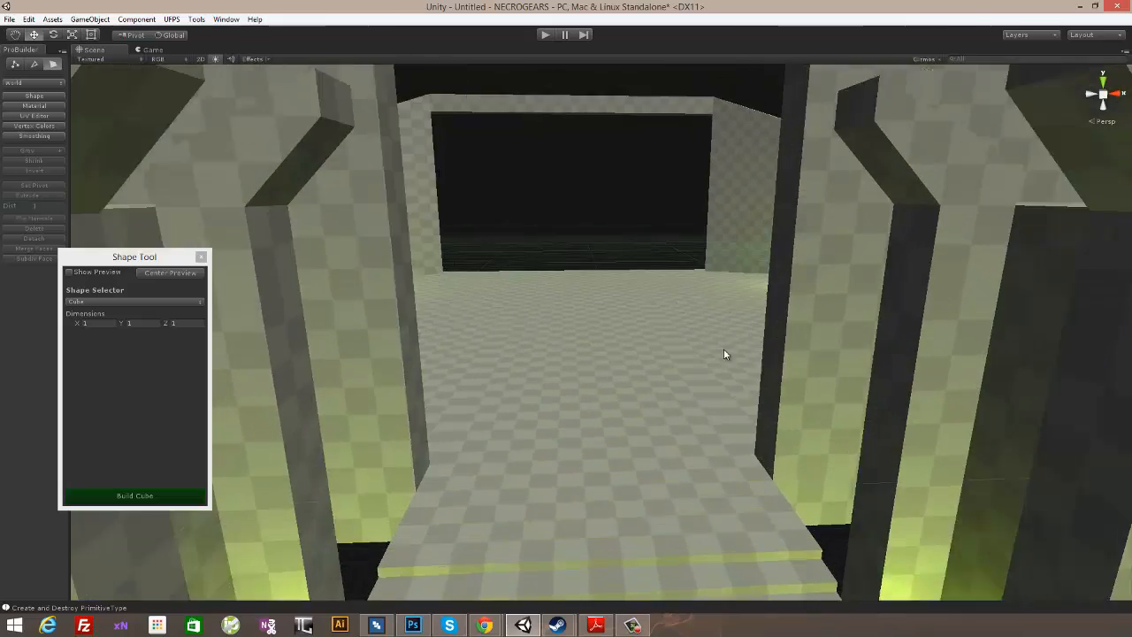
scroll(723, 348, up, 3)
alt+drag(811, 332, 811, 277)
scroll(796, 334, up, 3)
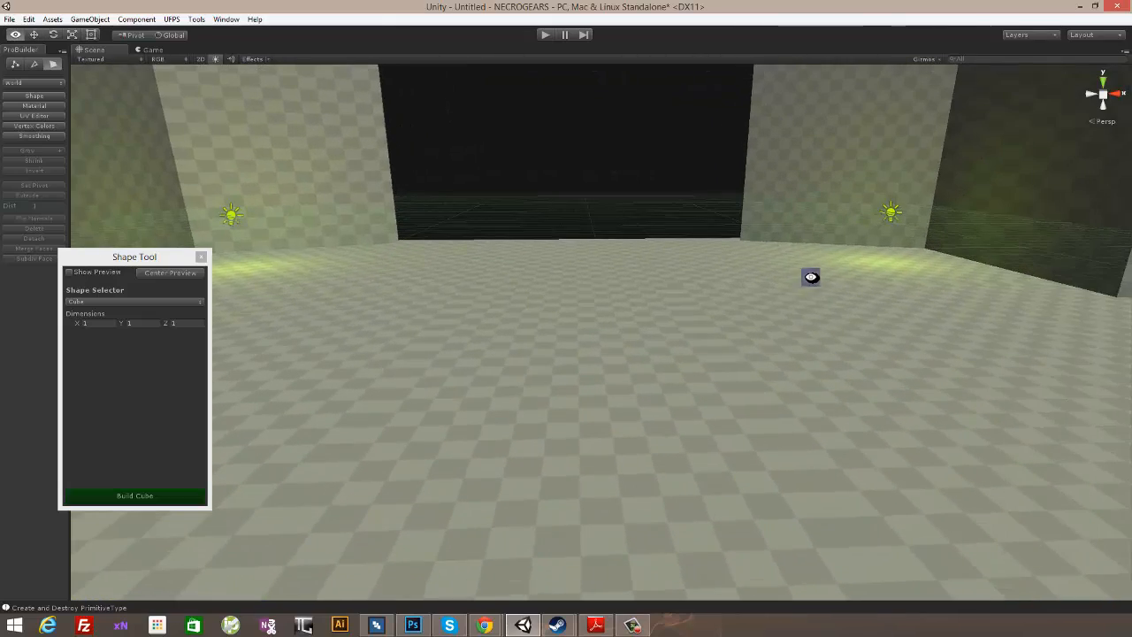
middle_drag(811, 278, 801, 407)
alt+drag(801, 407, 804, 346)
middle_drag(789, 362, 809, 366)
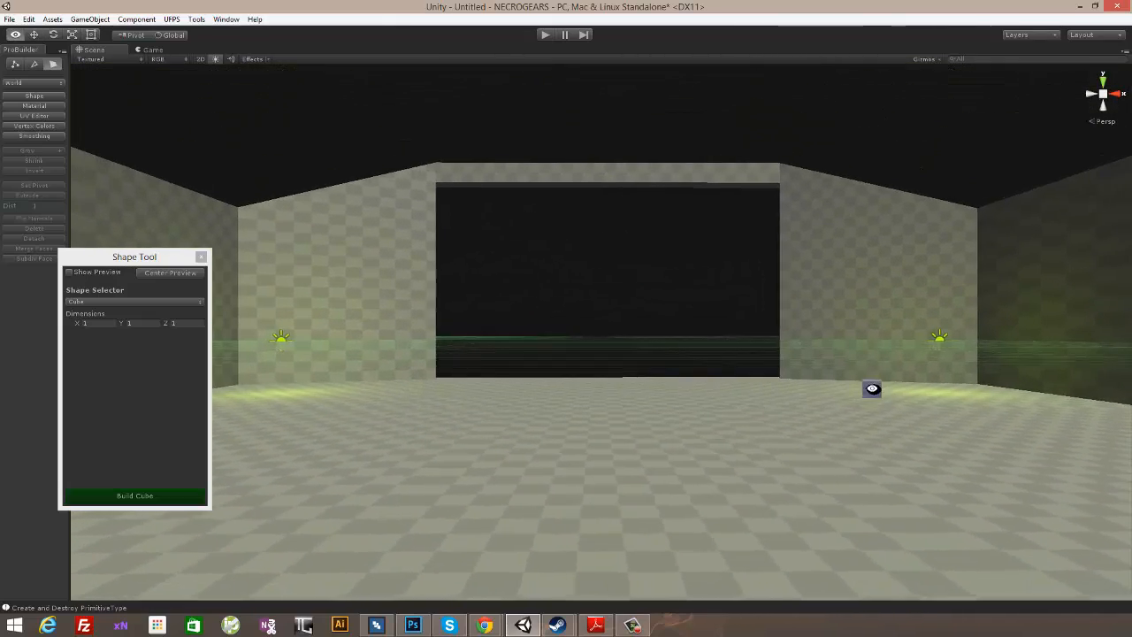
alt+drag(871, 389, 815, 430)
scroll(779, 436, up, 6)
alt+drag(1070, 219, 748, 277)
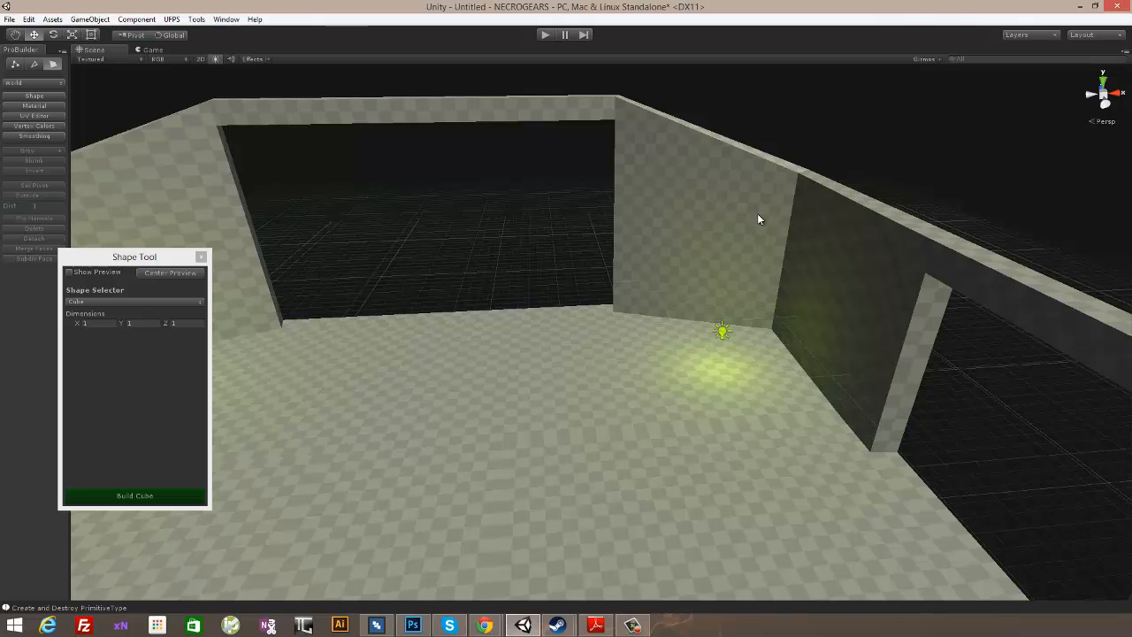
alt+drag(690, 402, 478, 312)
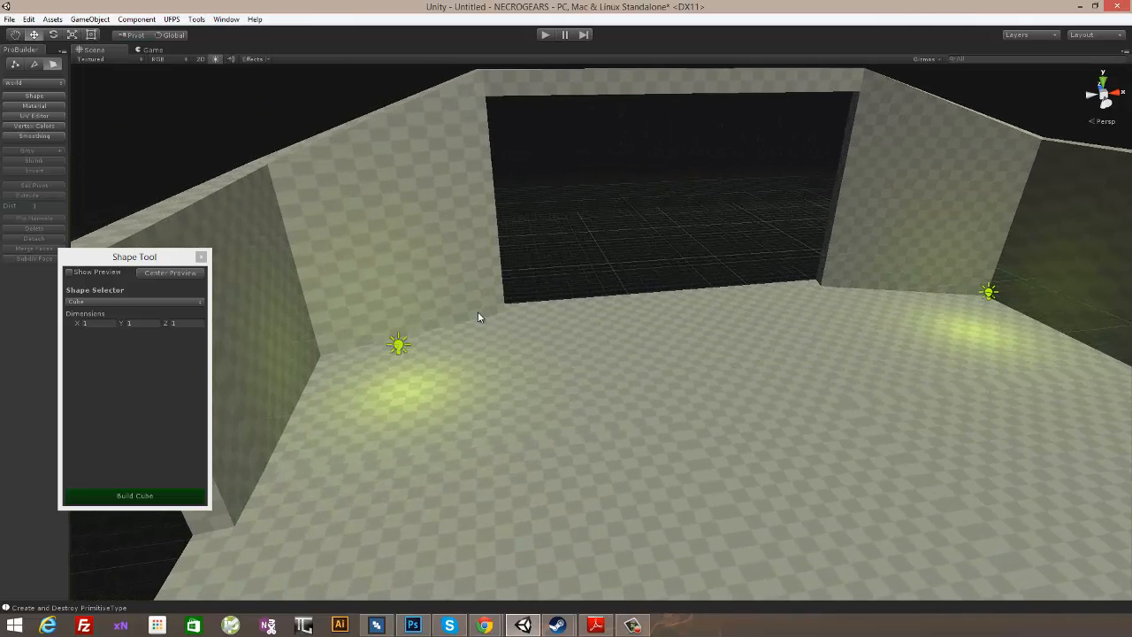
alt+drag(660, 372, 564, 368)
alt+drag(652, 402, 596, 359)
- Extrude the faces framing one side-wall opening outward by a distance of 5, and pull them farther out along the X axis
click(594, 354)
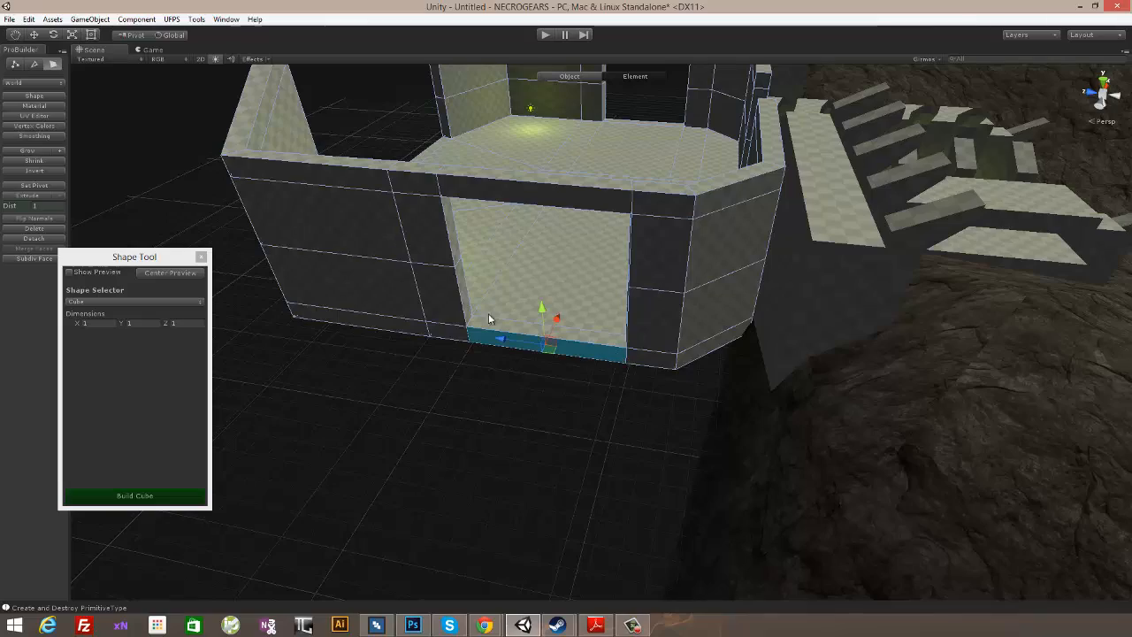
alt+drag(672, 291, 677, 359)
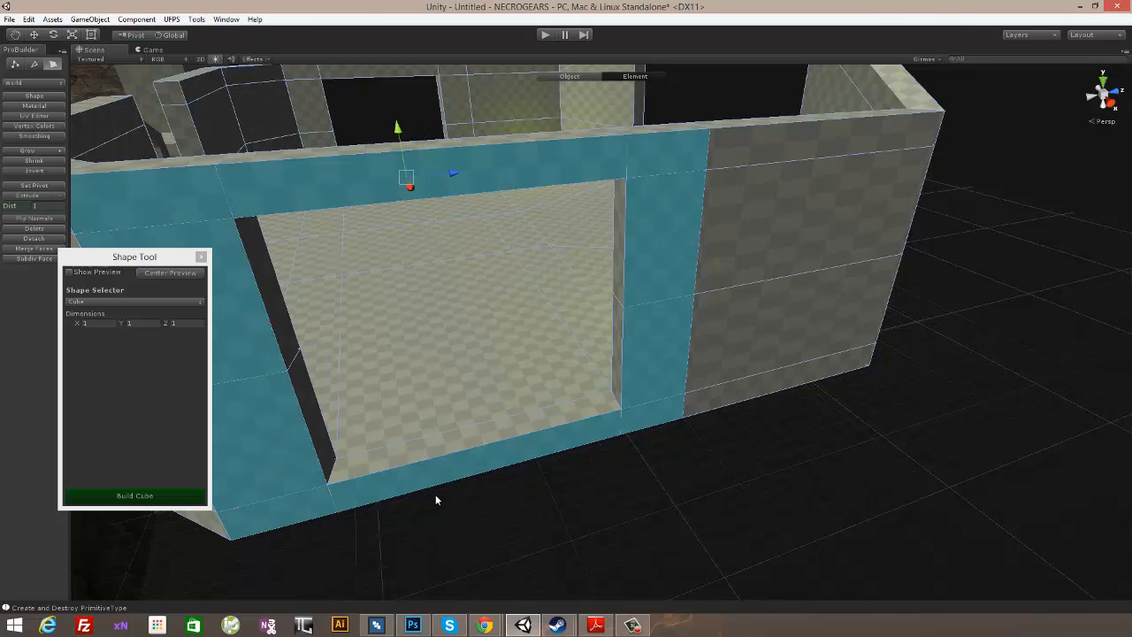
alt+drag(435, 499, 707, 516)
alt+drag(952, 390, 717, 407)
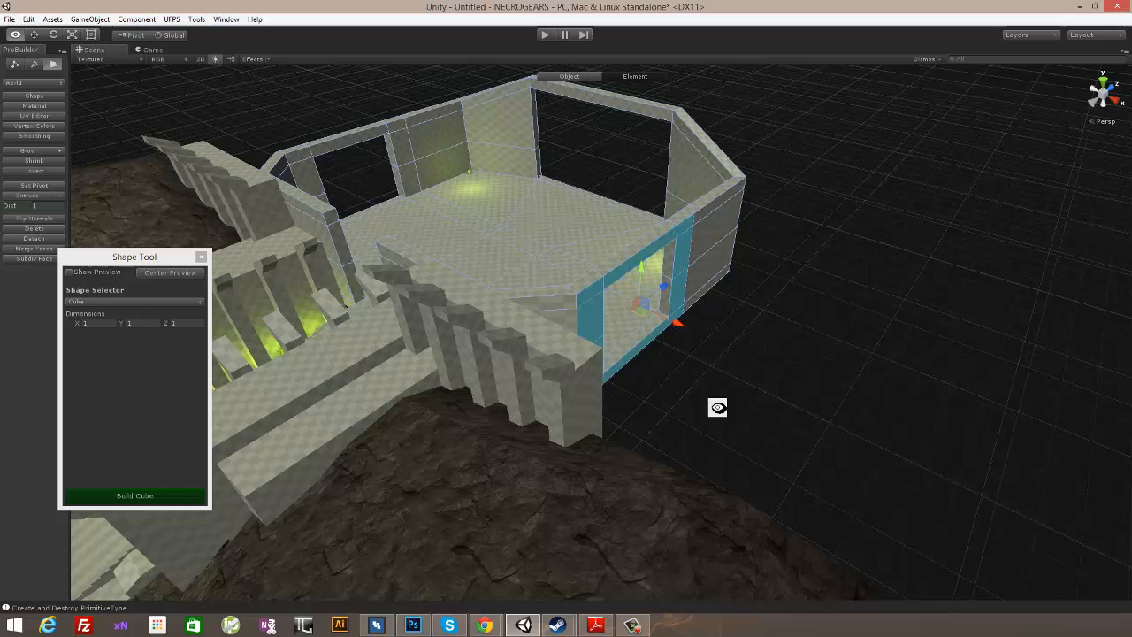
click(31, 207)
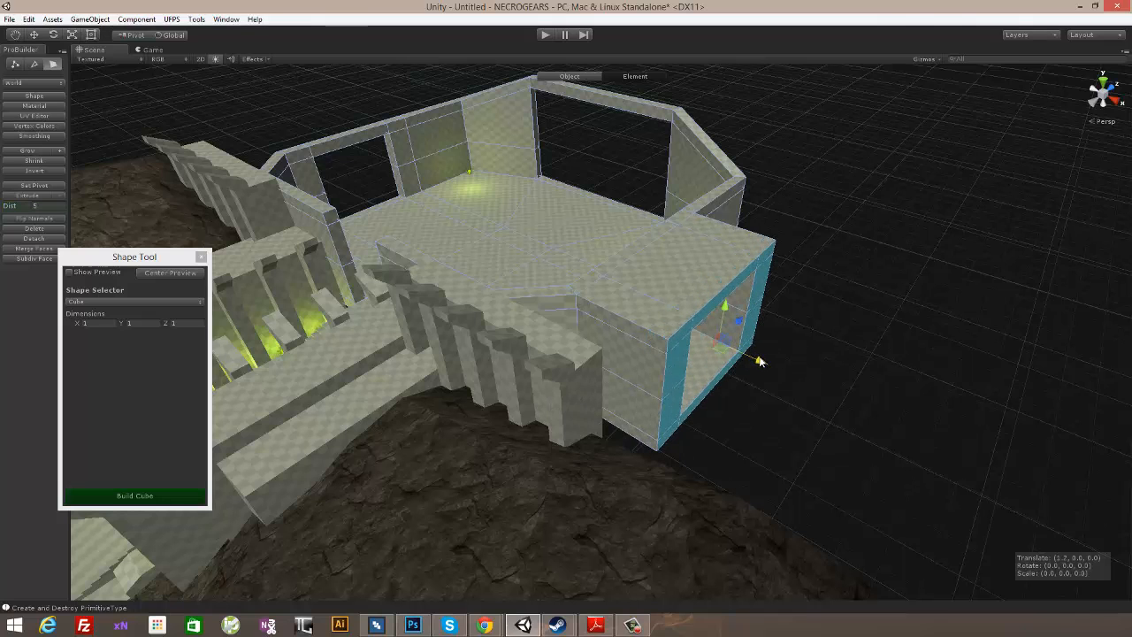
alt+drag(754, 358, 788, 396)
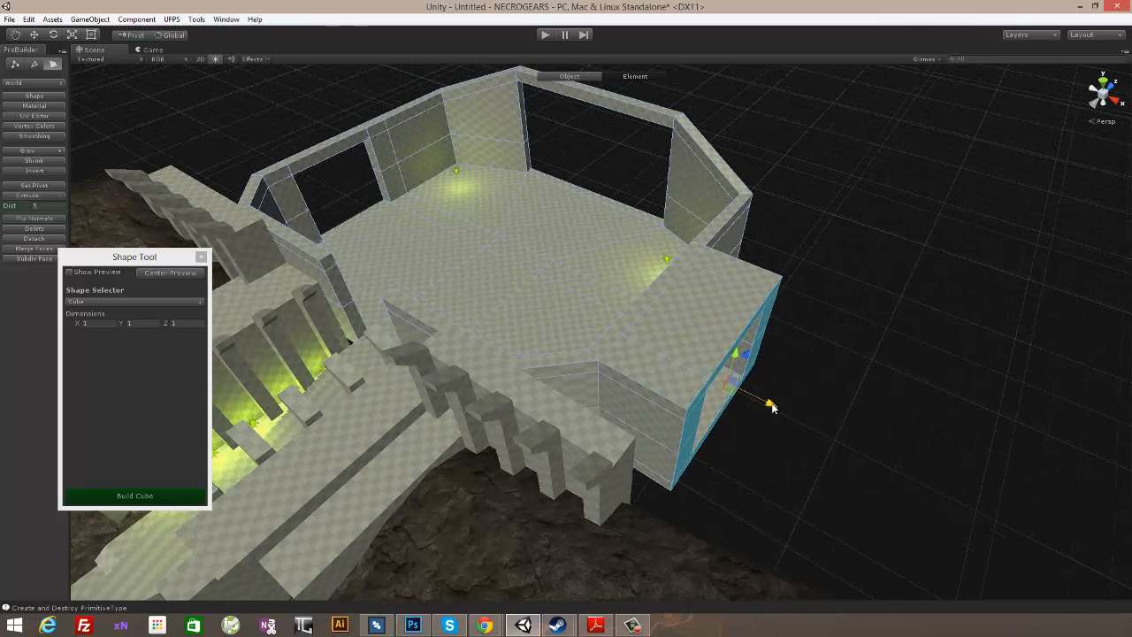
- Select the faces framing the opposite side-wall opening and extrude them outward by a distance of 5
alt+drag(825, 340, 720, 467)
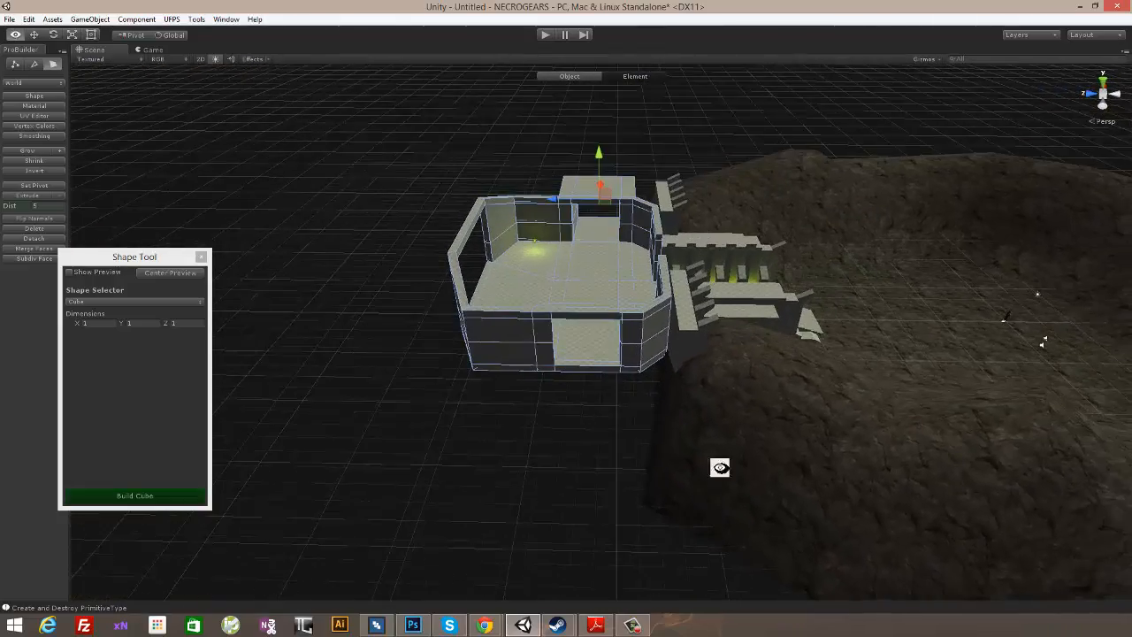
scroll(706, 424, up, 3)
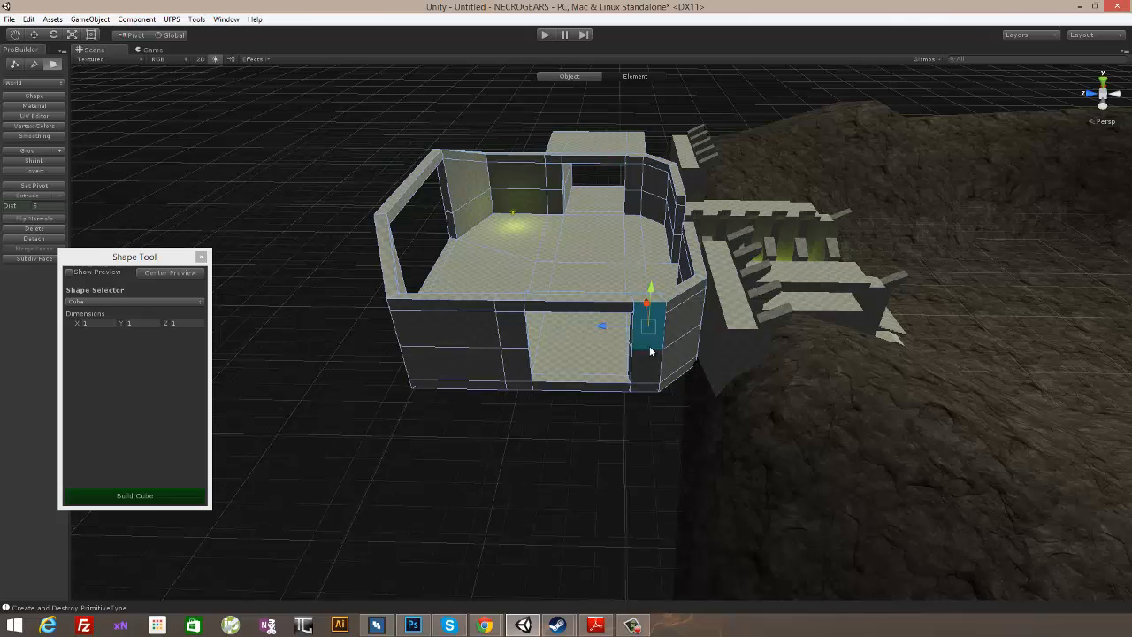
shift+click(518, 384)
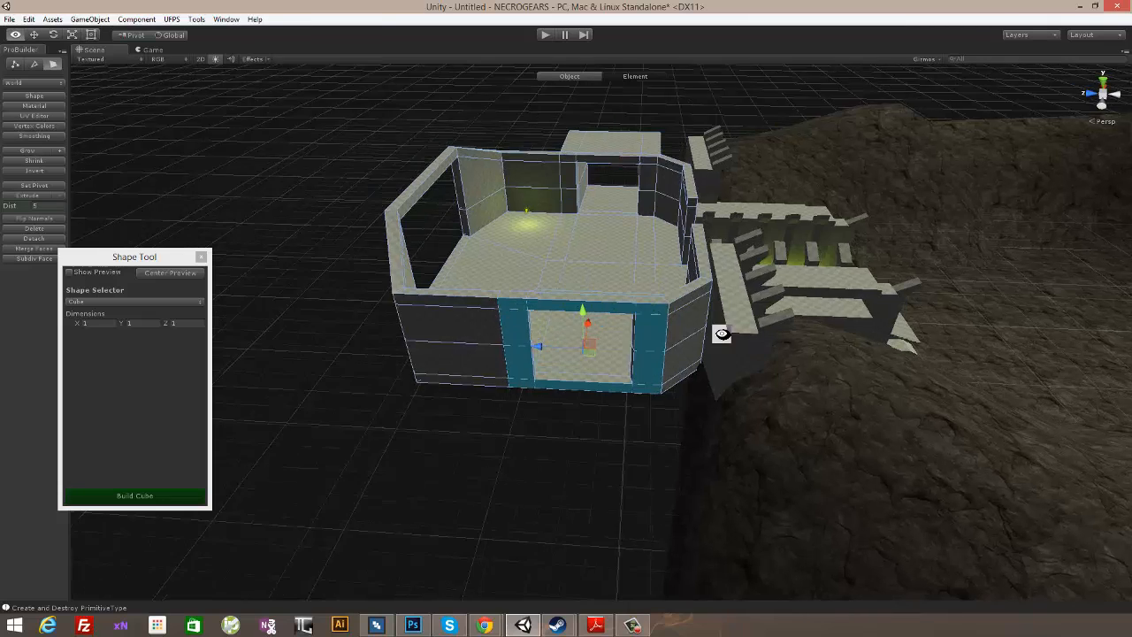
alt+drag(721, 333, 553, 347)
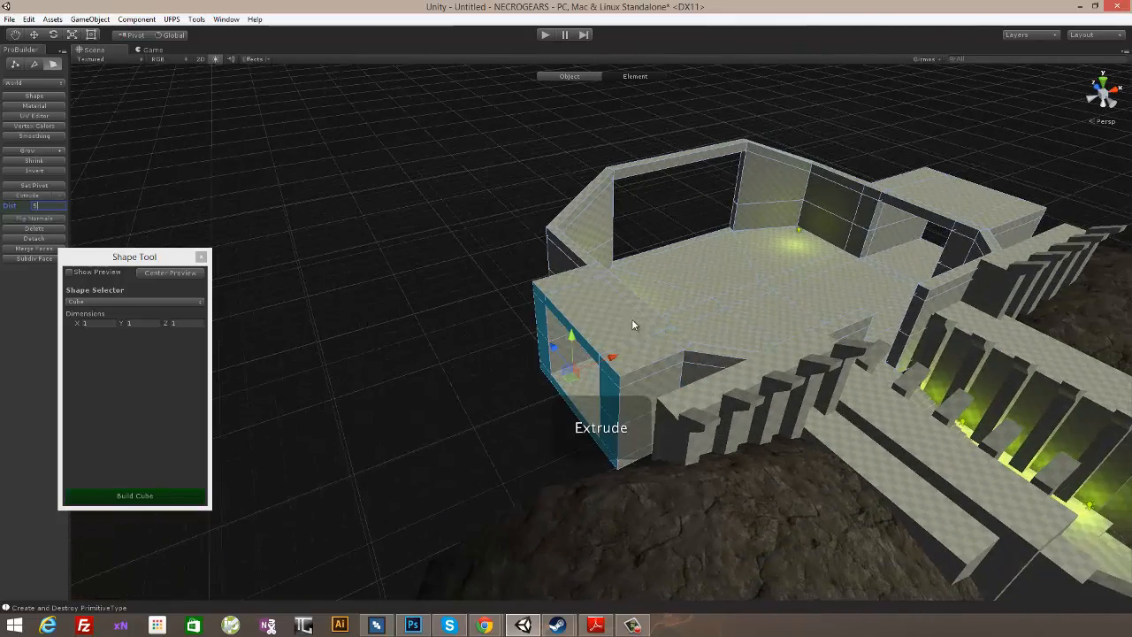
- Pull the extruded faces of the second side passage farther outward along the X axis to match the opposite passage
alt+drag(723, 353, 538, 354)
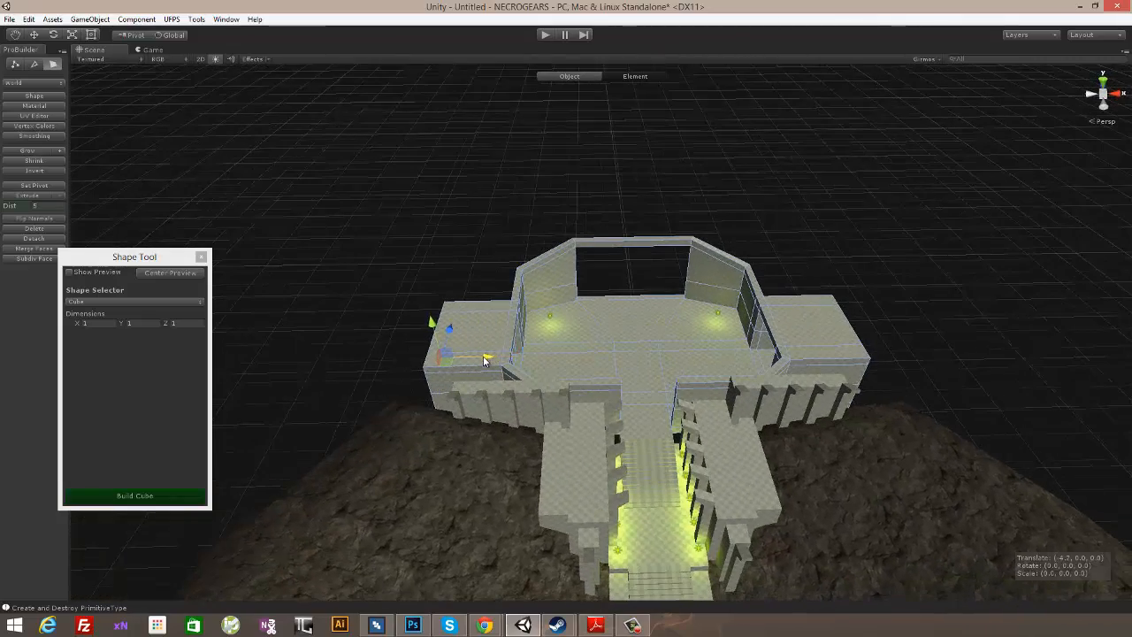
alt+drag(520, 372, 719, 425)
scroll(718, 425, up, 12)
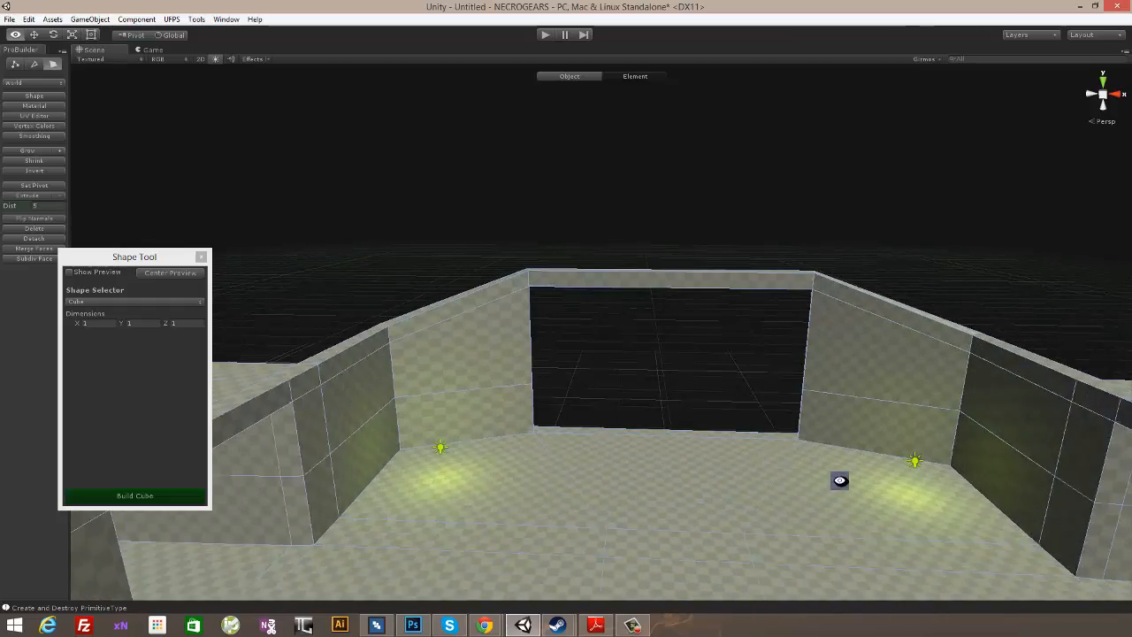
- Examine the room's wide back opening, both side passages and the entrance from several angles inside and outside
alt+drag(839, 480, 582, 389)
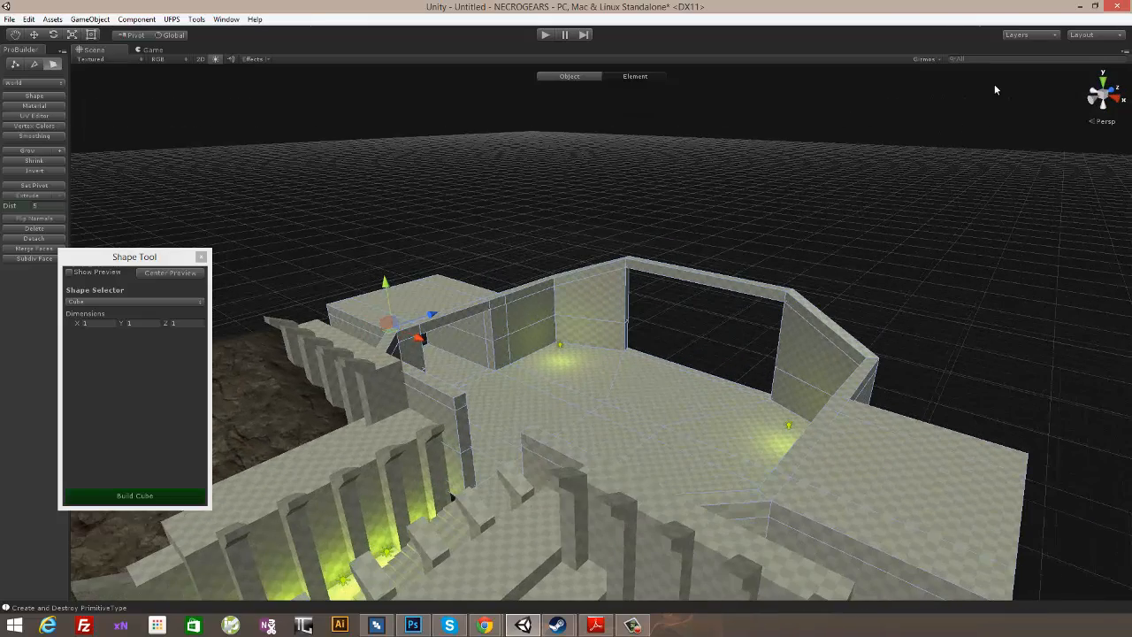
alt+drag(994, 88, 583, 351)
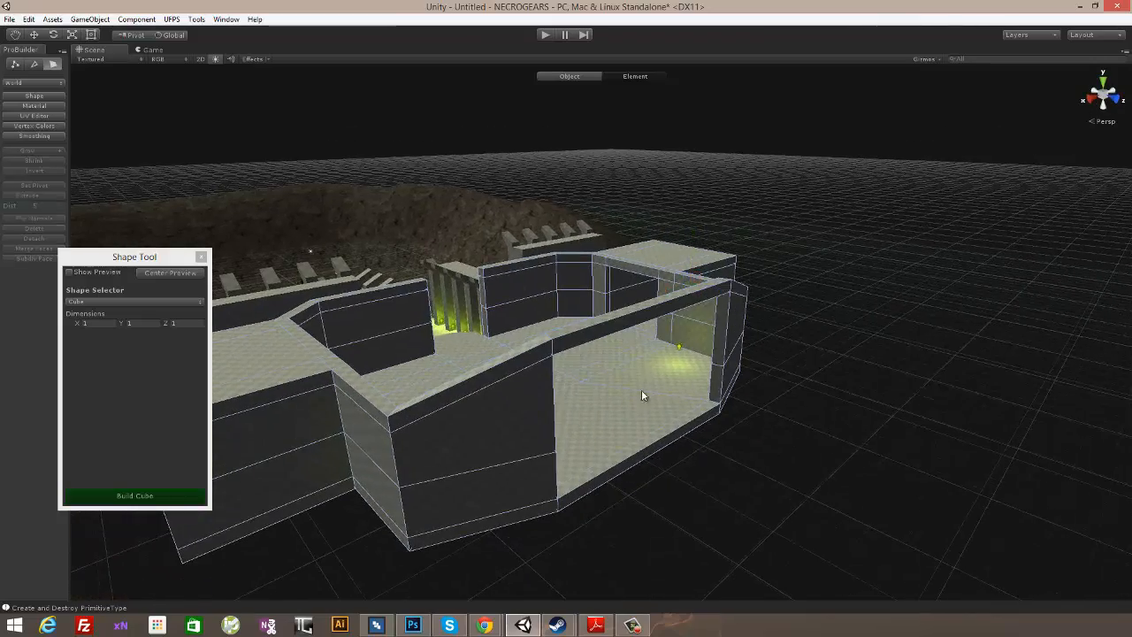
alt+drag(643, 395, 647, 352)
alt+drag(718, 372, 666, 369)
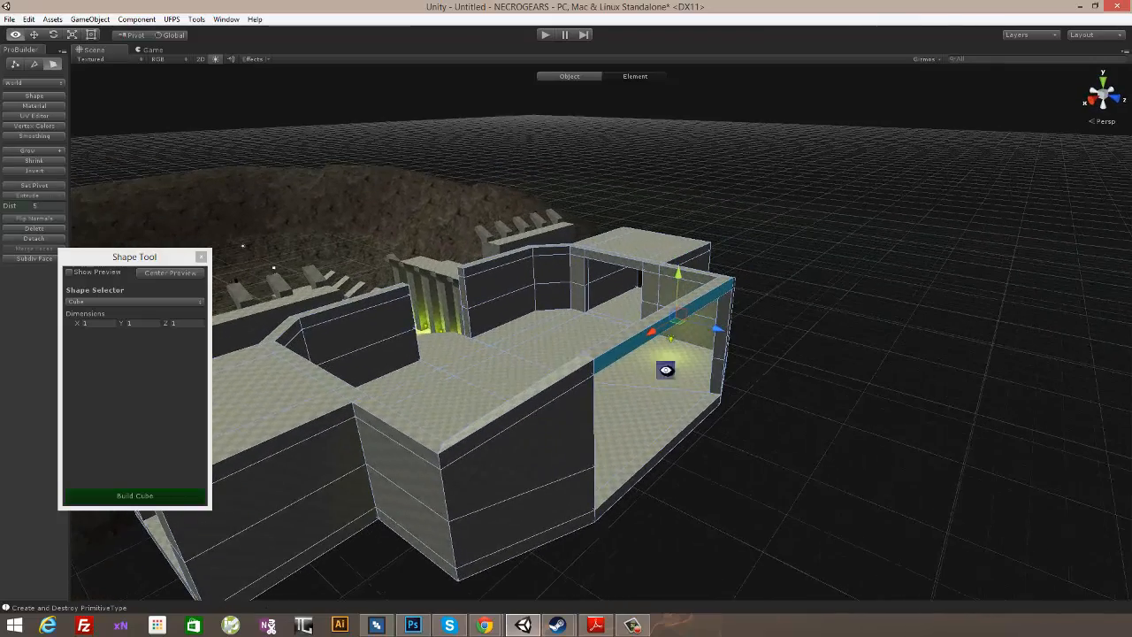
alt+drag(907, 262, 484, 336)
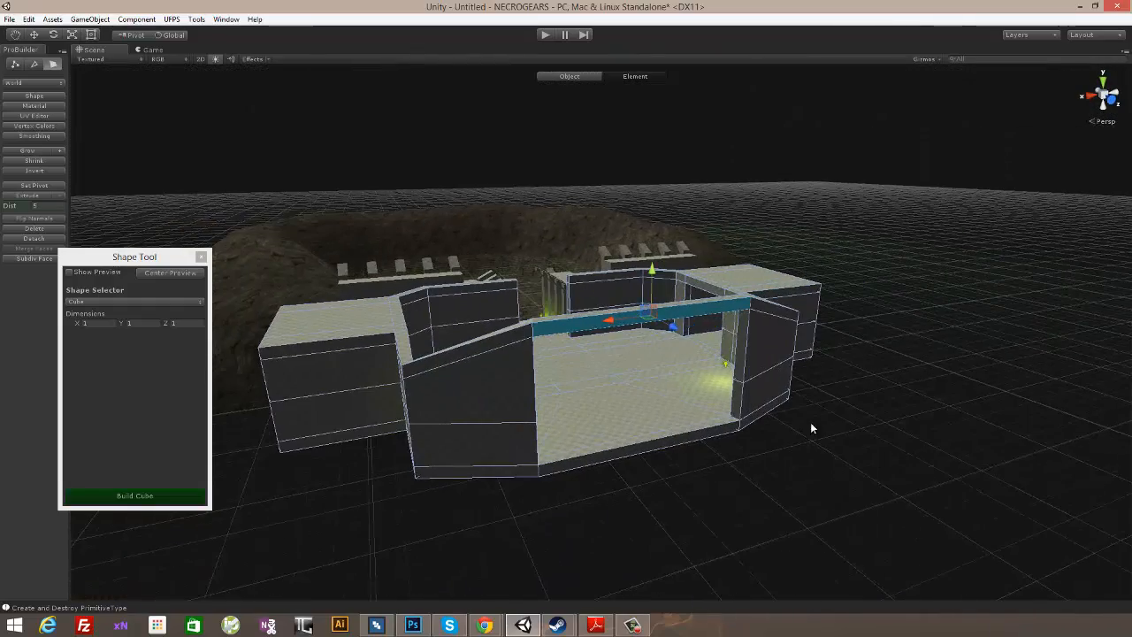
alt+drag(810, 427, 641, 378)
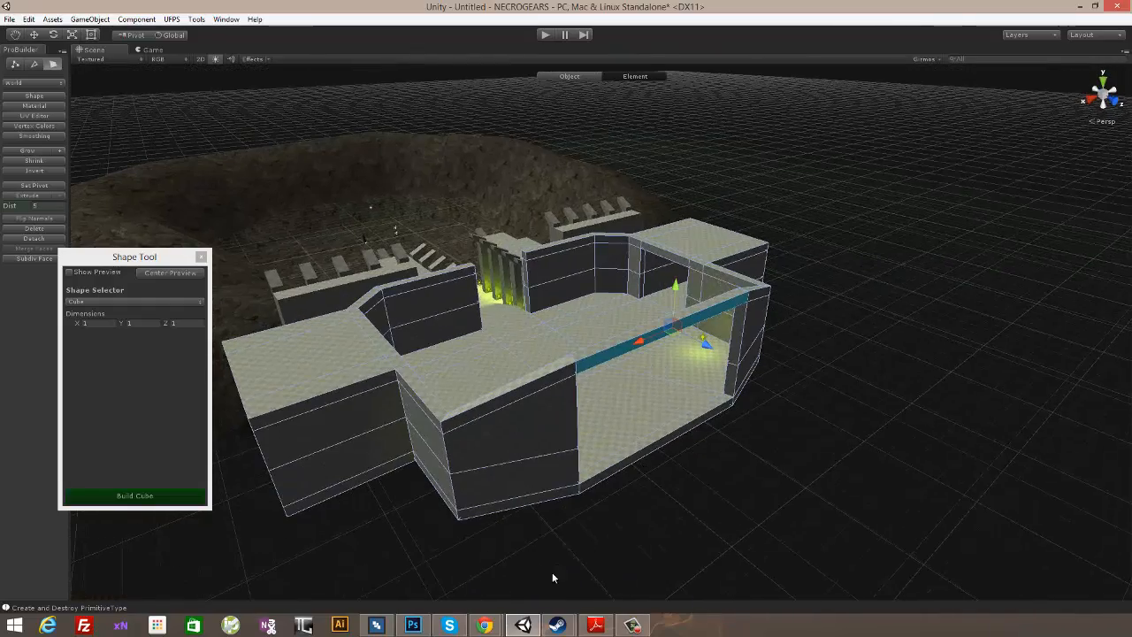
alt+drag(614, 433, 1123, 453)
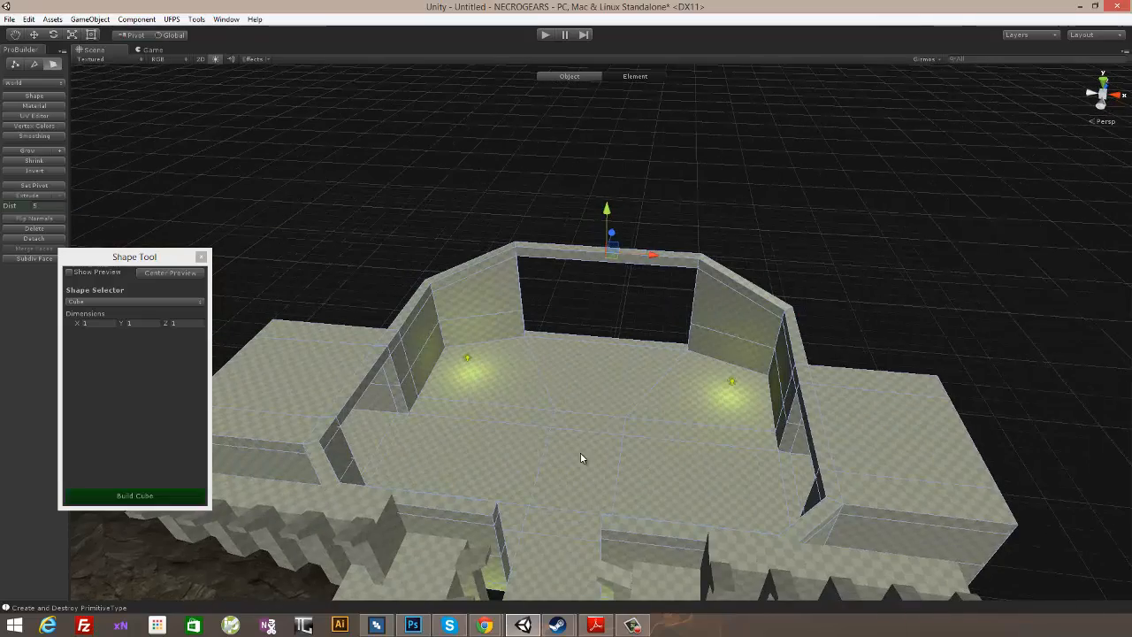
alt+drag(738, 407, 621, 410)
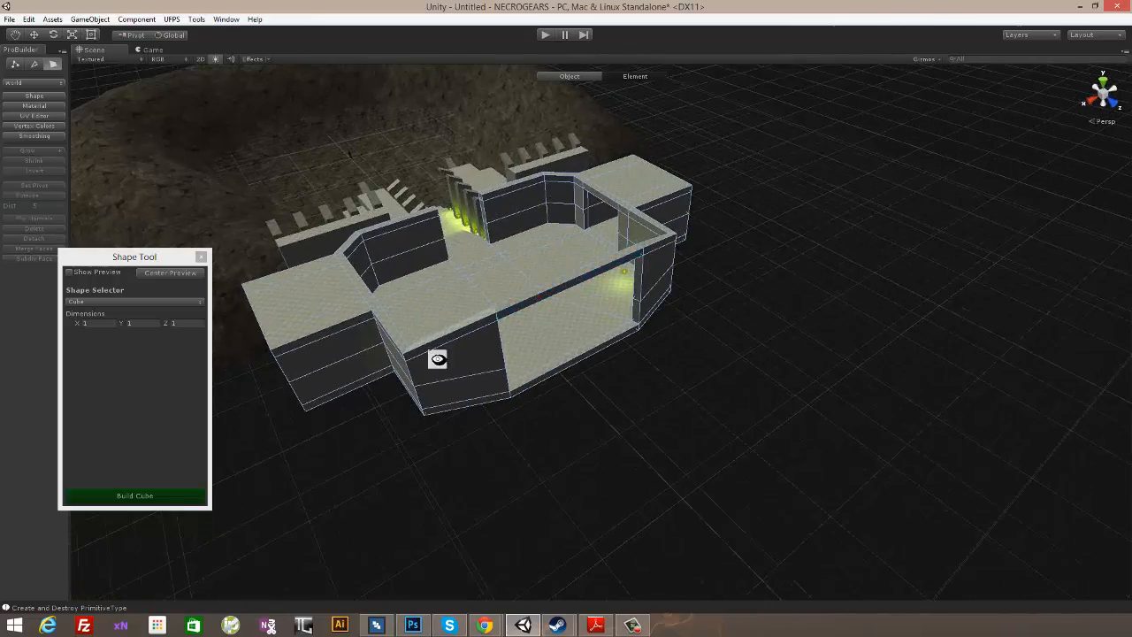
alt+drag(438, 358, 558, 190)
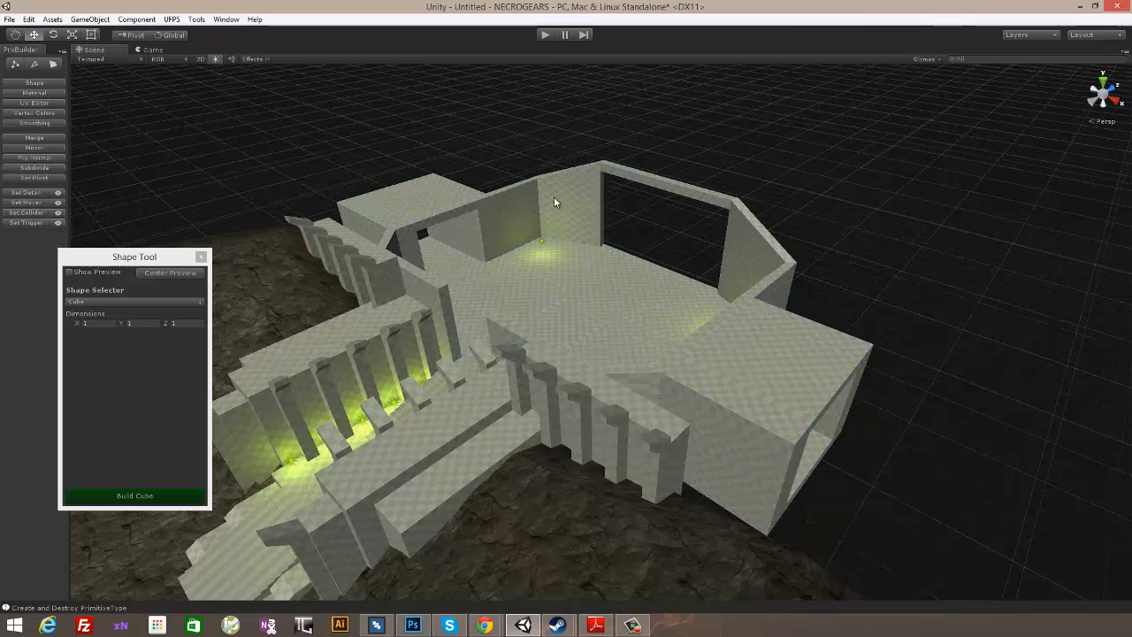
alt+drag(639, 164, 743, 252)
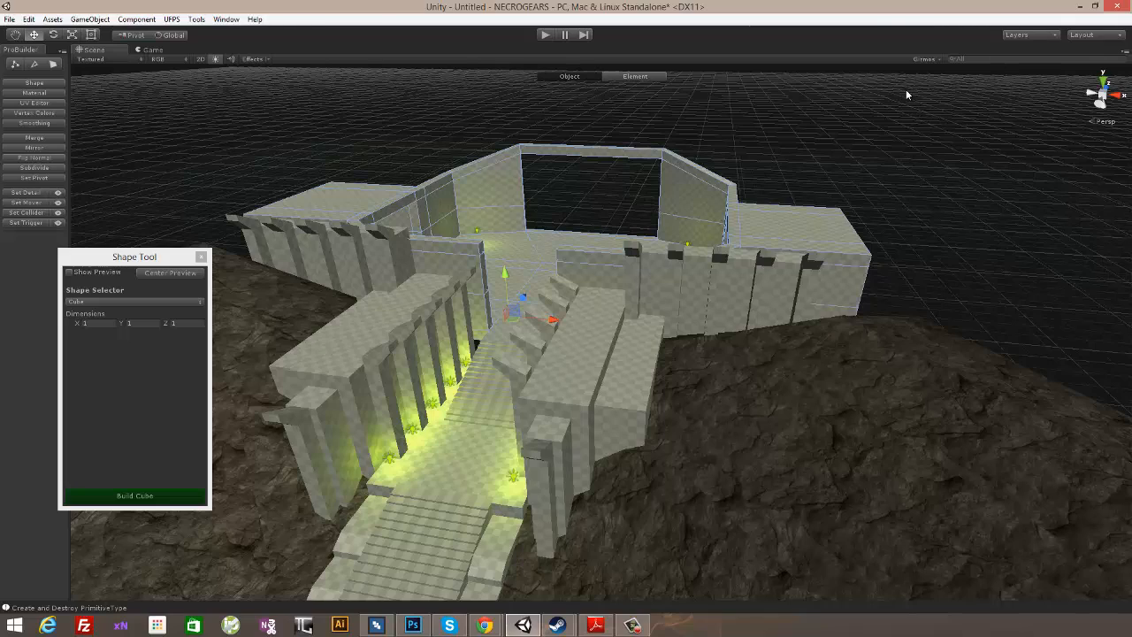
alt+drag(700, 200, 743, 252)
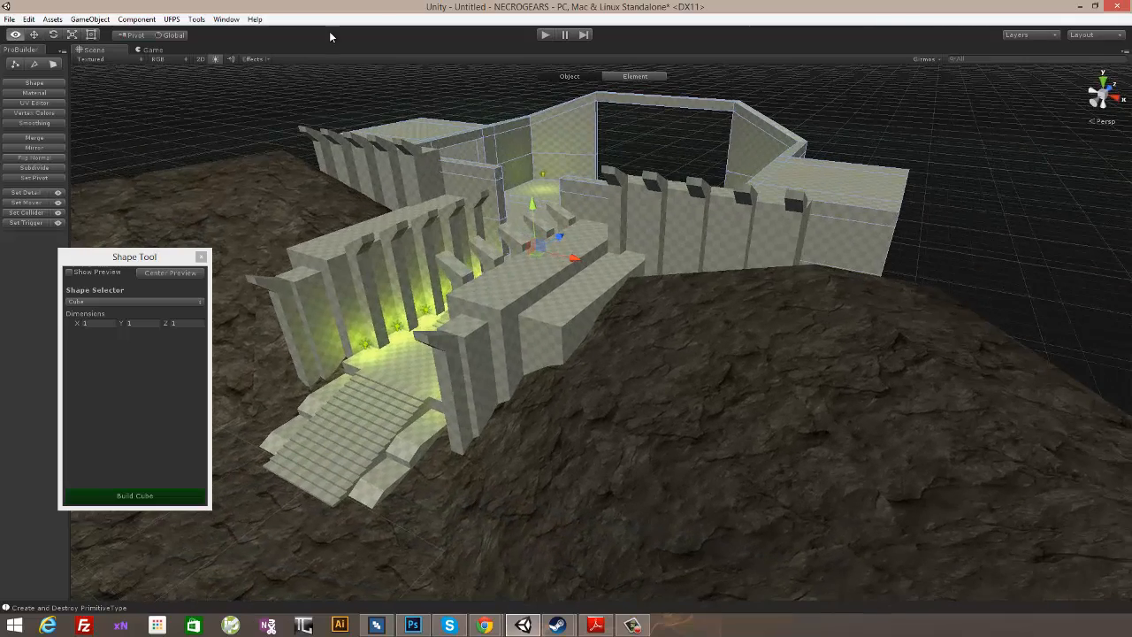
- Open the scene Hierarchy, create an empty game object and name it Interior Entrance
click(227, 19)
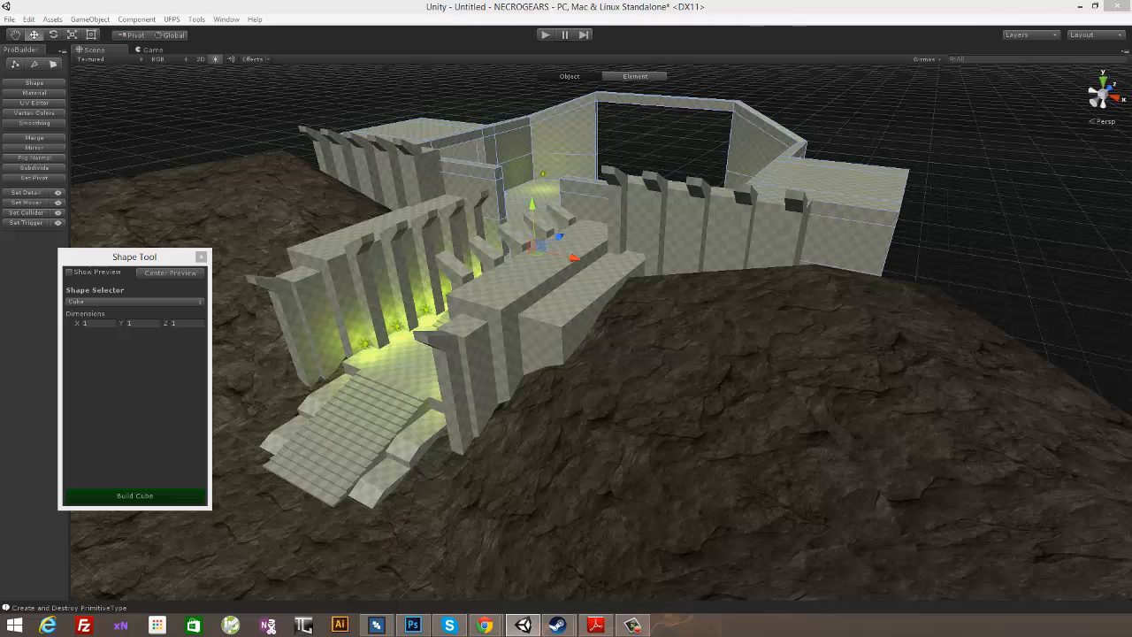
click(227, 19)
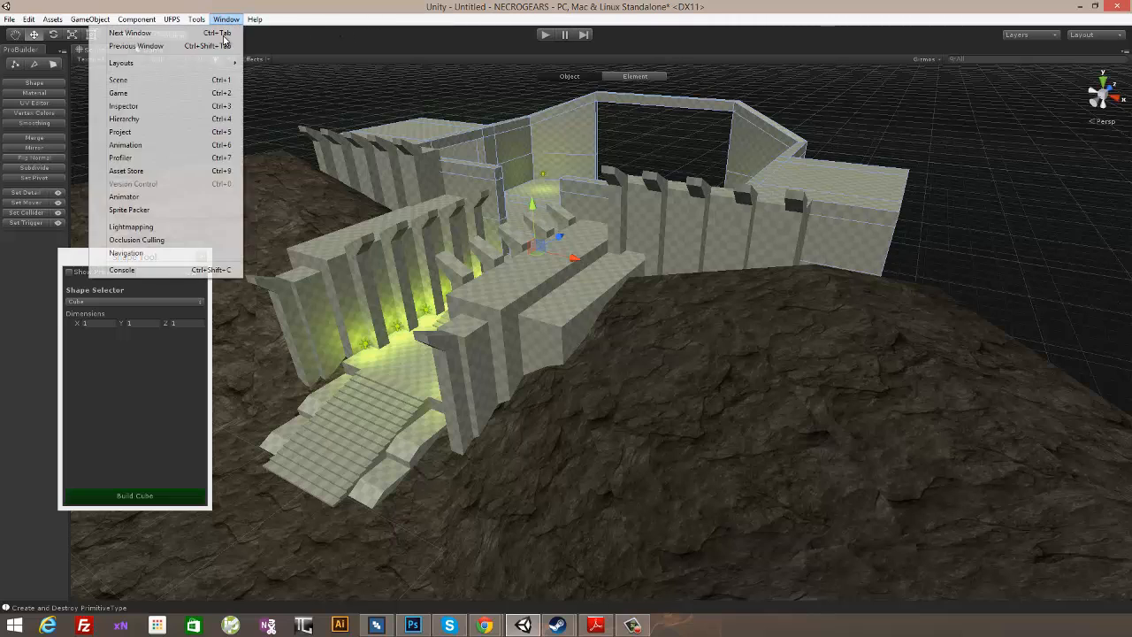
click(172, 121)
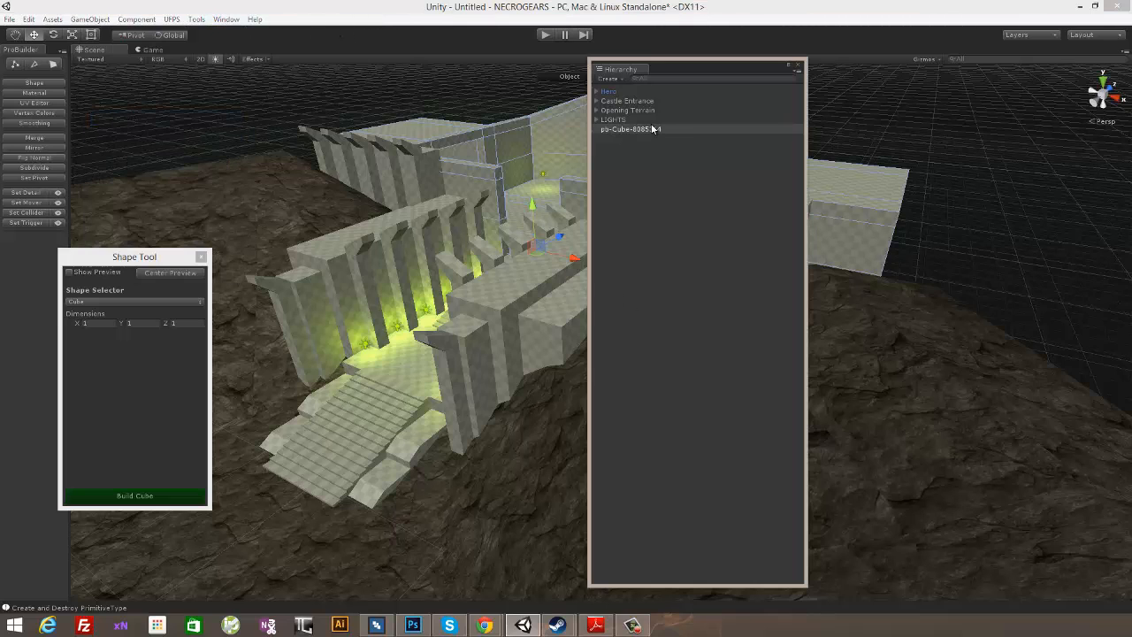
right_click(650, 175)
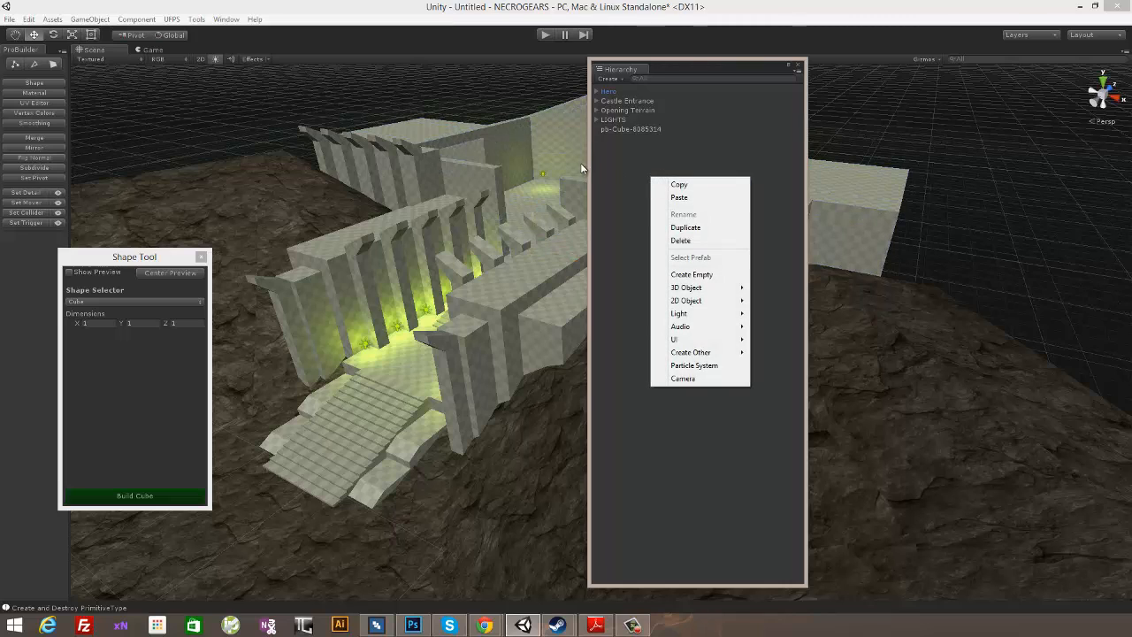
click(624, 175)
right_click(626, 171)
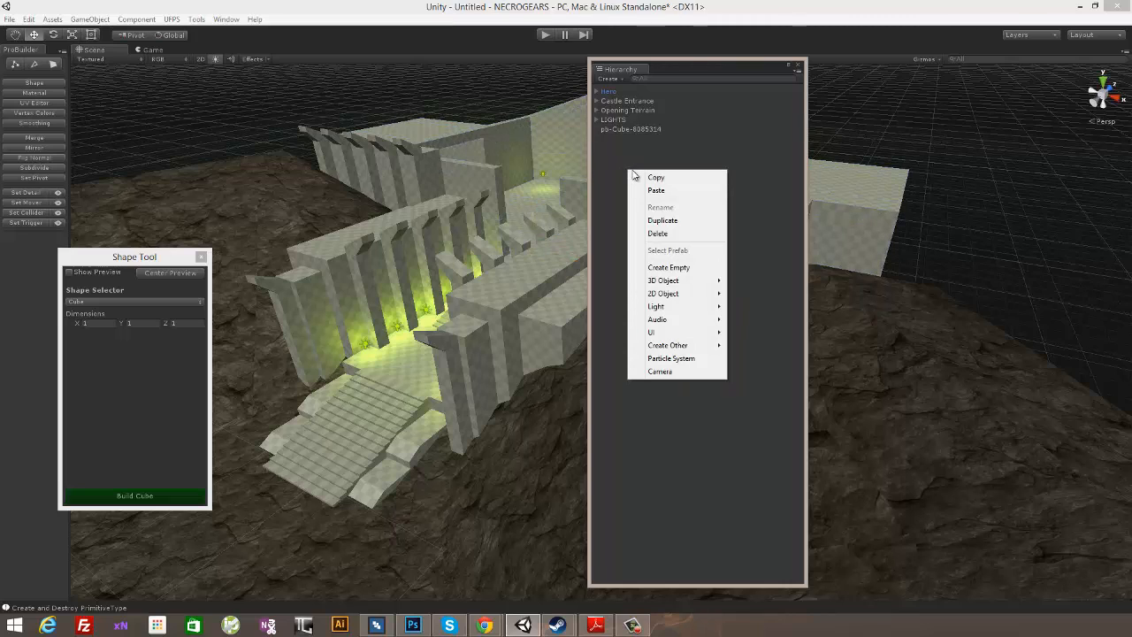
click(673, 267)
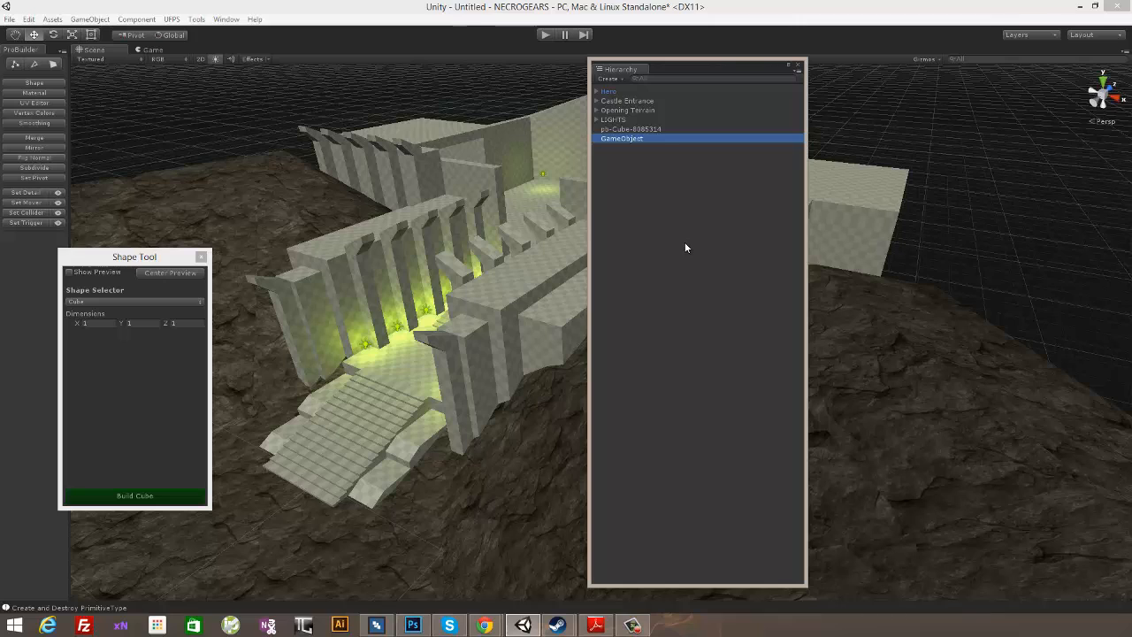
click(638, 140)
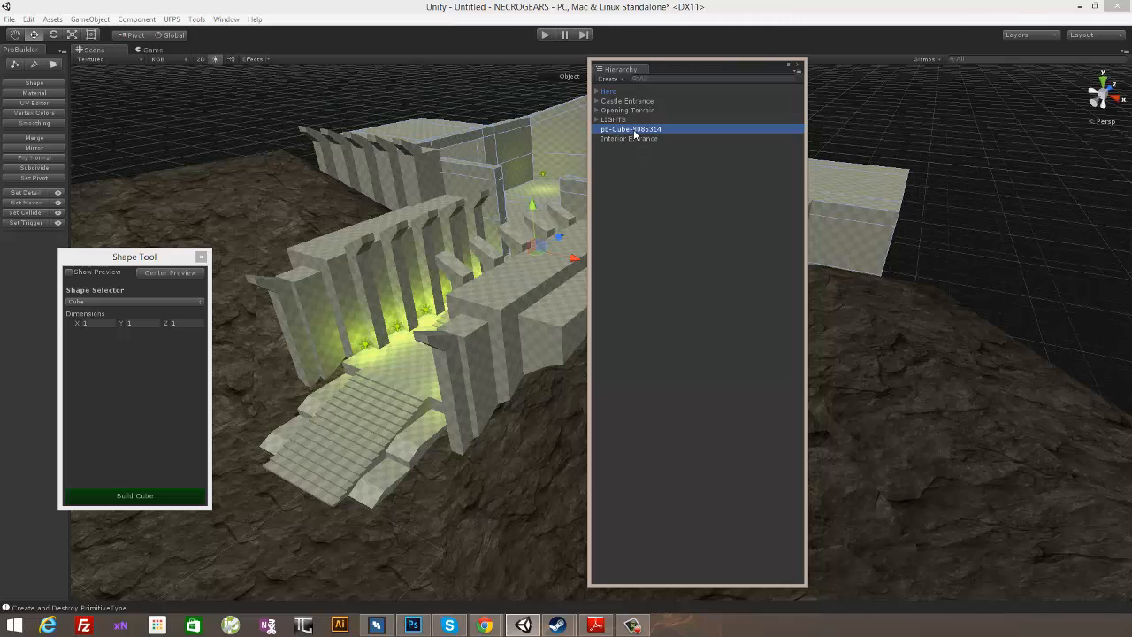
- Parent the room mesh pb-Cube-8085314 to Interior Entrance, collapse the group and move the Hierarchy window out of the way
drag(636, 140, 636, 140)
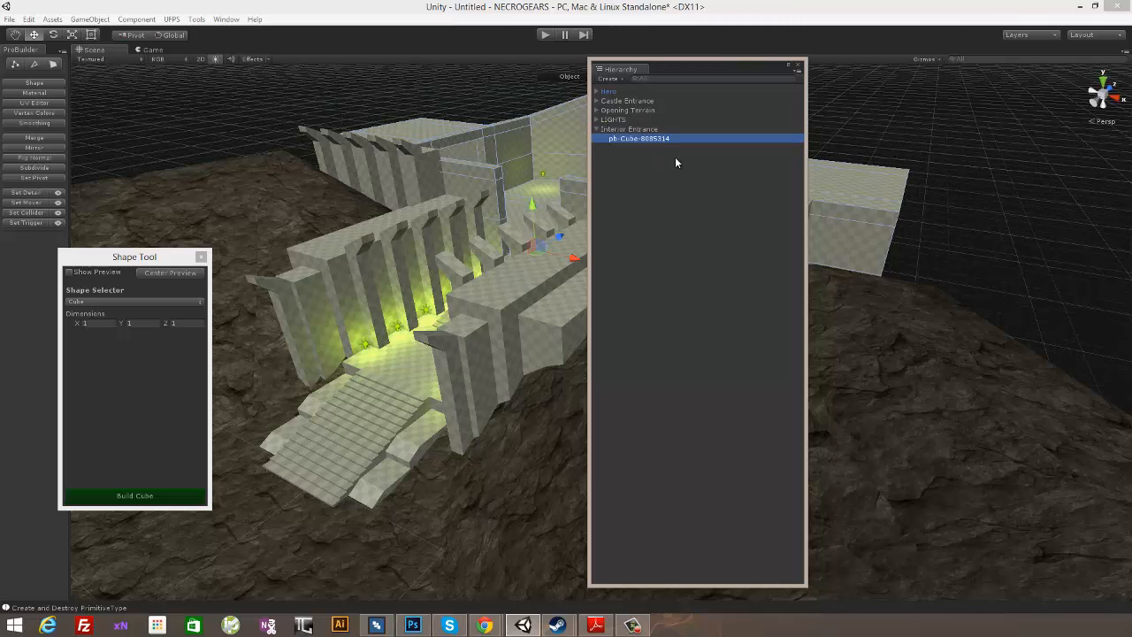
click(597, 129)
click(632, 139)
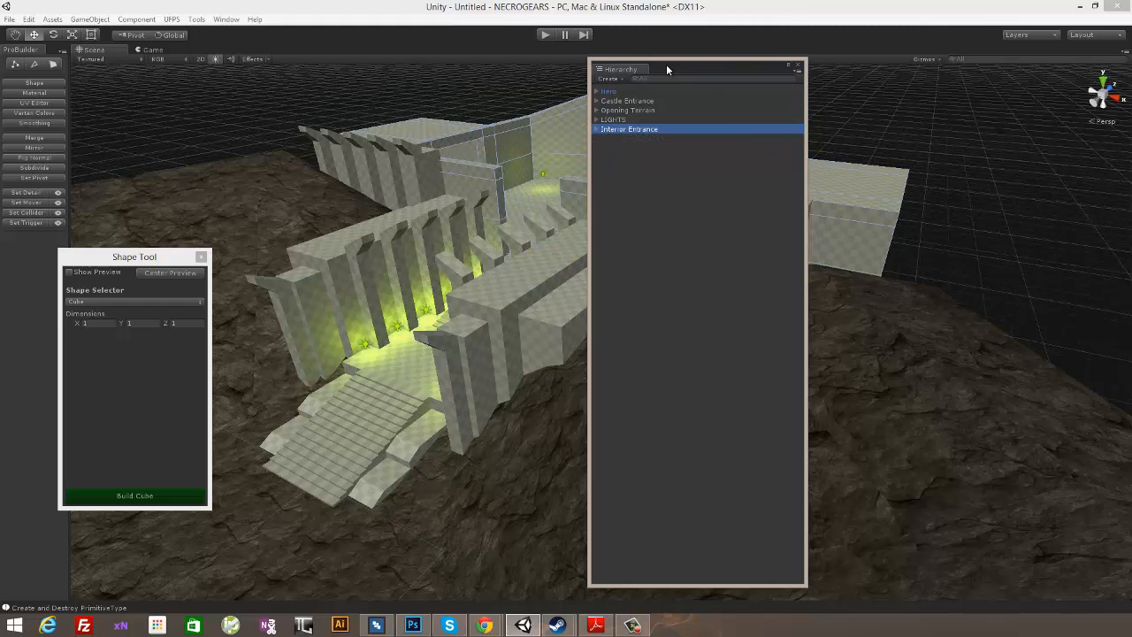
drag(668, 70, 0, 81)
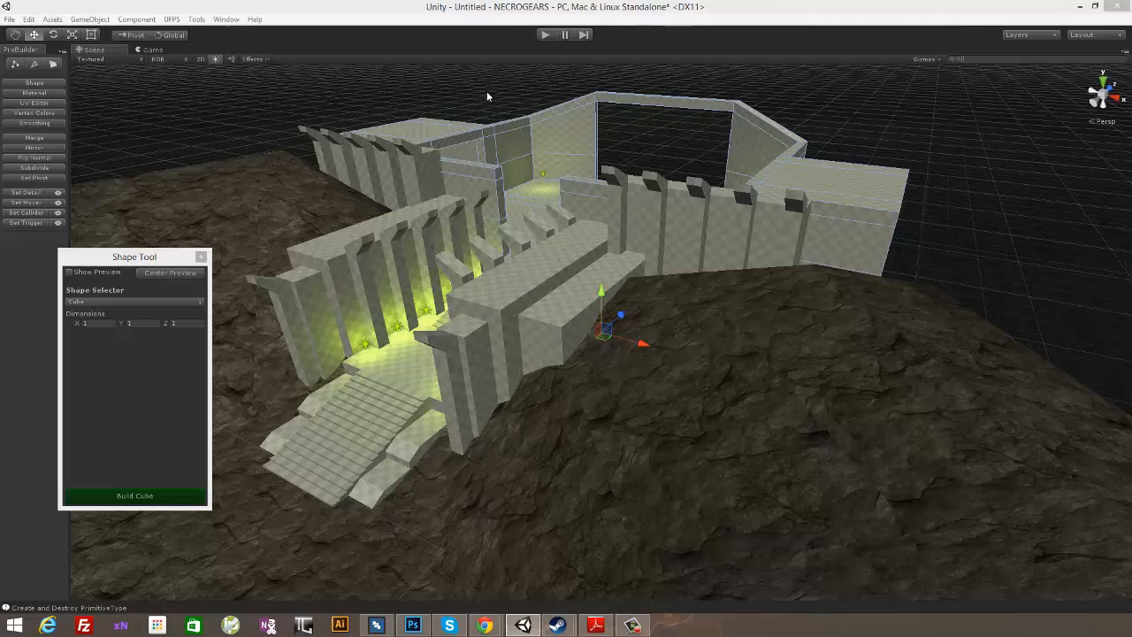
alt+drag(486, 92, 876, 393)
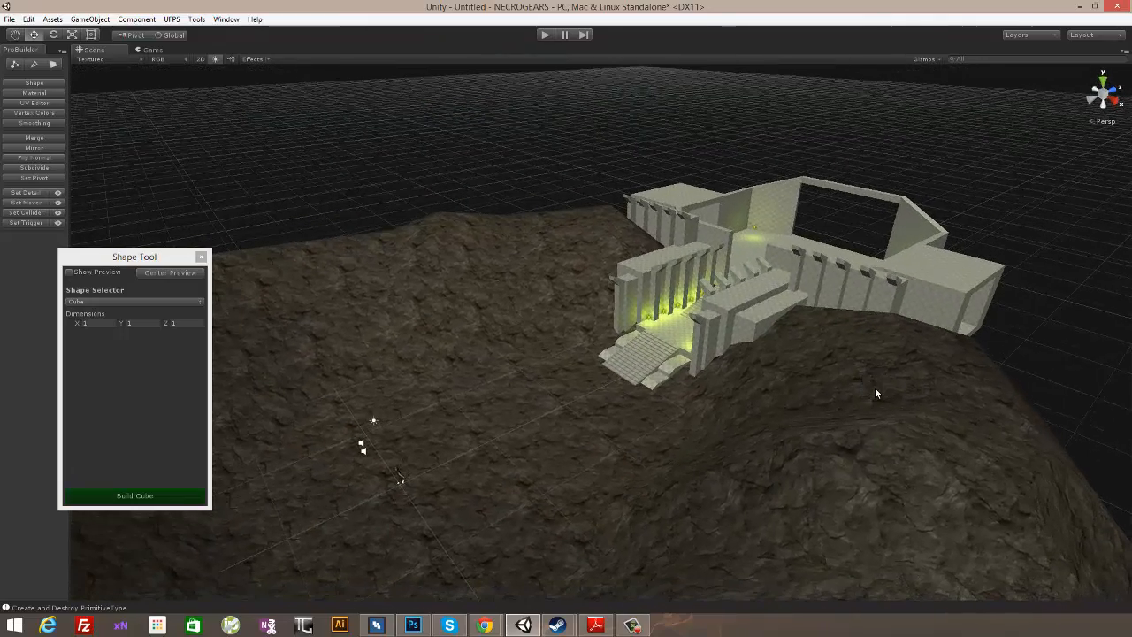
- Select the pillars and yellow-green lights on both sides of the entrance walkway and shift them along the Z axis away from the room
alt+drag(748, 306, 778, 251)
middle_drag(778, 251, 784, 256)
alt+drag(785, 256, 955, 310)
scroll(779, 376, up, 6)
alt+drag(889, 261, 701, 334)
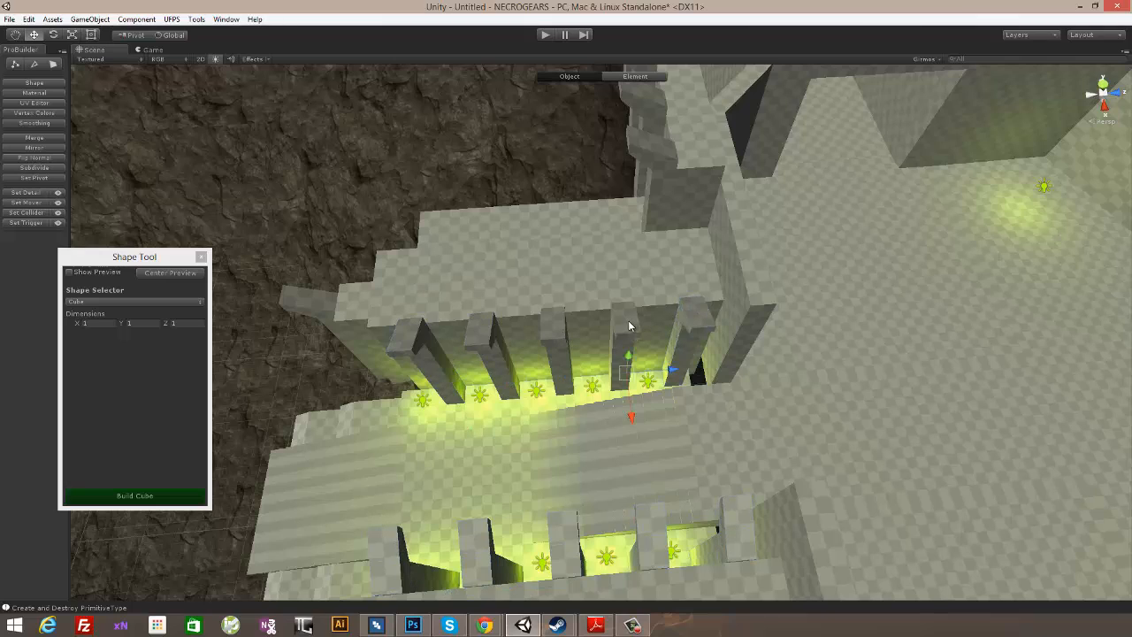
alt+drag(600, 426, 706, 376)
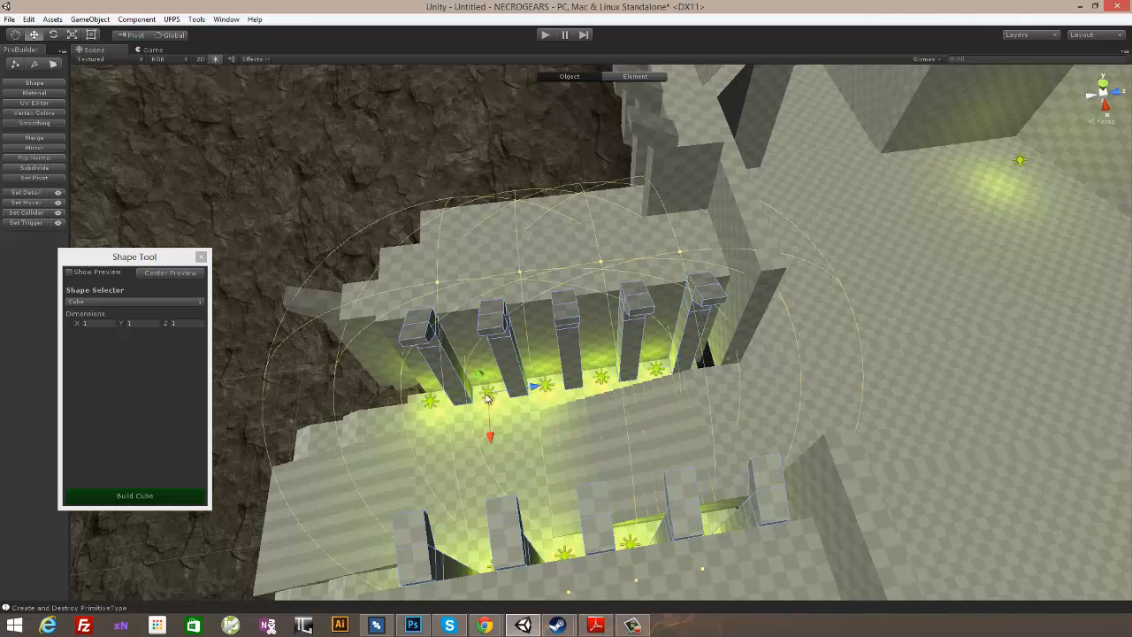
alt+drag(617, 448, 804, 433)
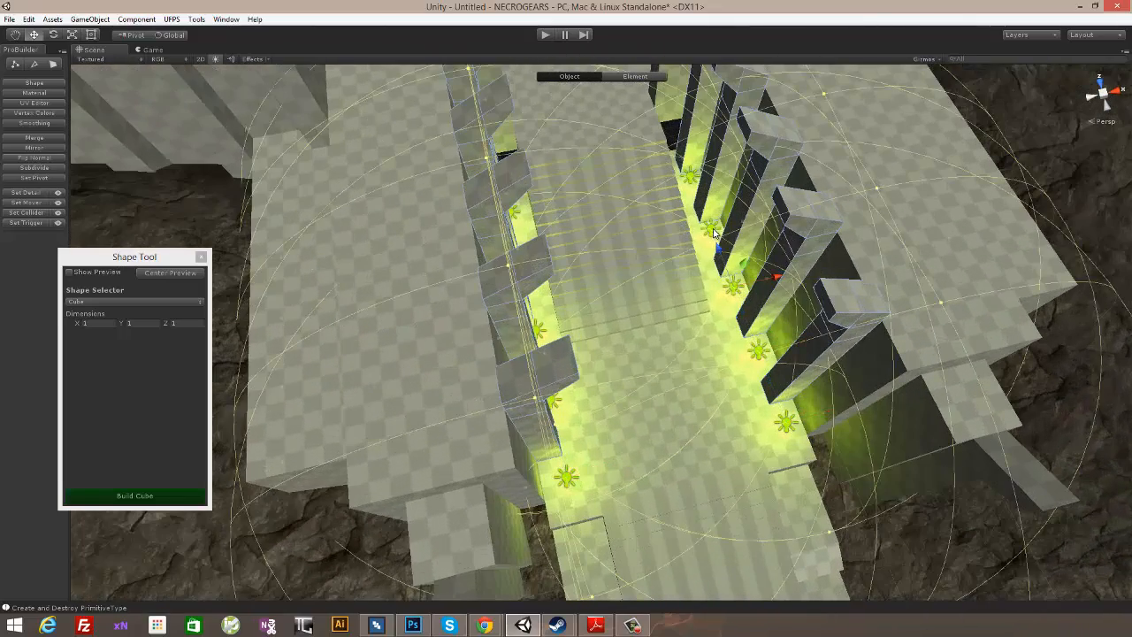
alt+drag(714, 232, 686, 426)
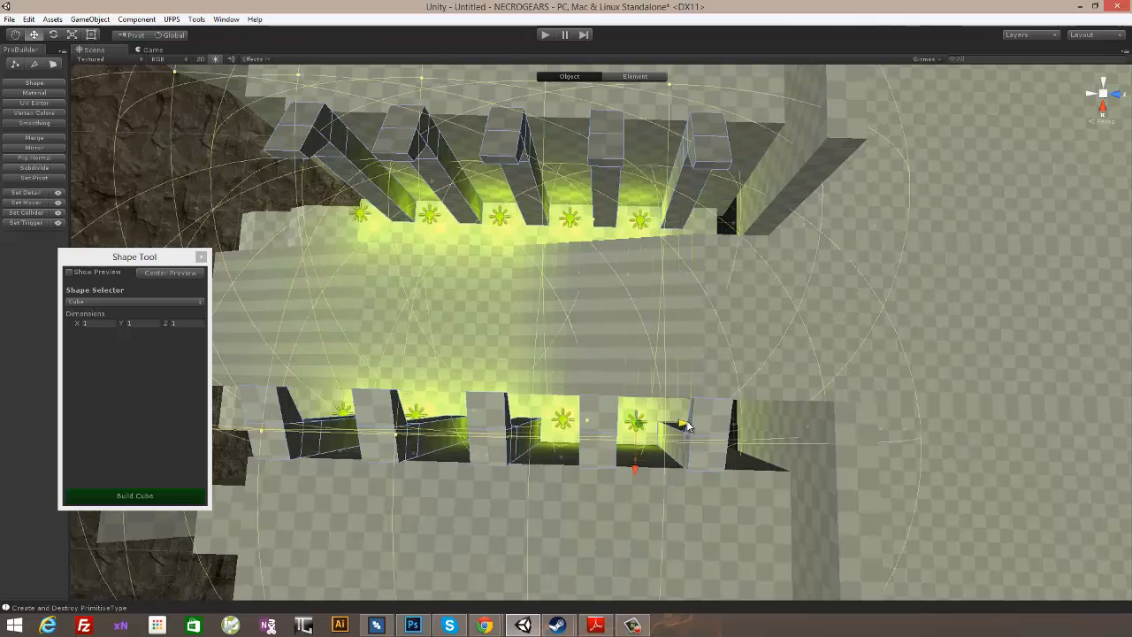
alt+drag(543, 440, 761, 378)
alt+drag(597, 460, 733, 450)
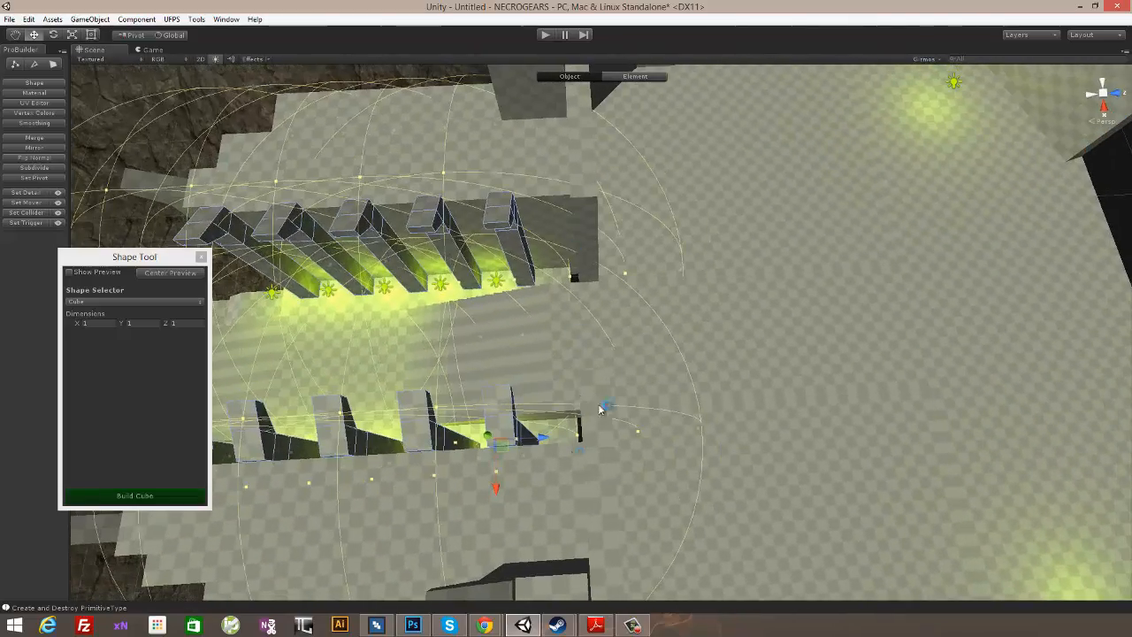
- Preview a 1 × 1 × 1 cube, position it at the floor gap beside the top of the entrance stairs, and build it
alt+drag(599, 409, 684, 291)
scroll(783, 270, down, 4)
scroll(783, 270, down, 3)
scroll(583, 391, up, 5)
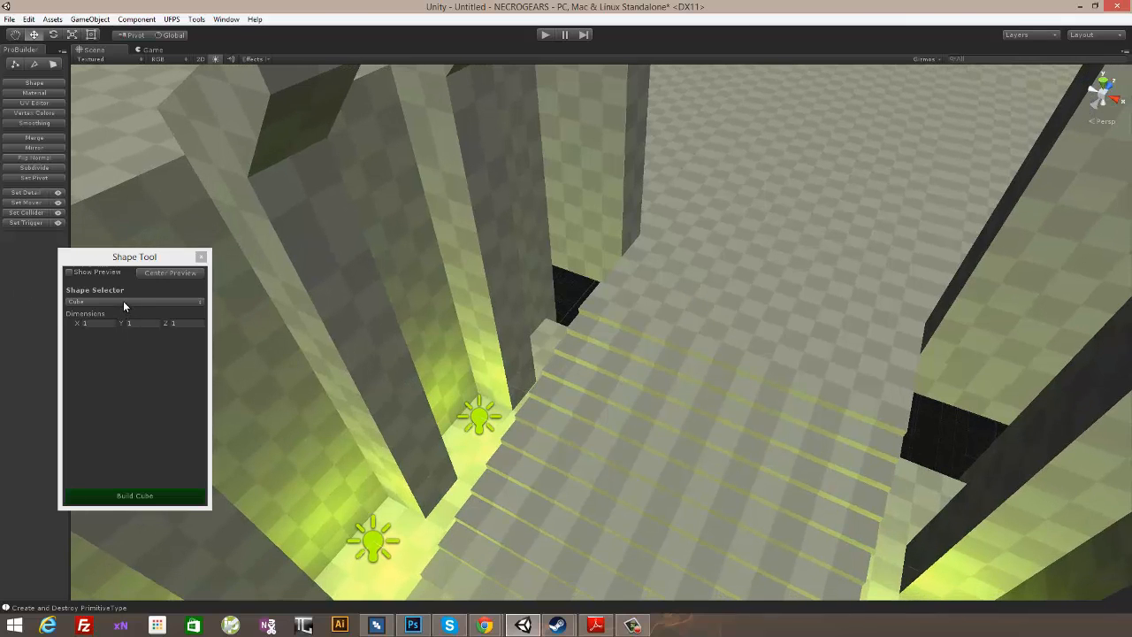
click(71, 273)
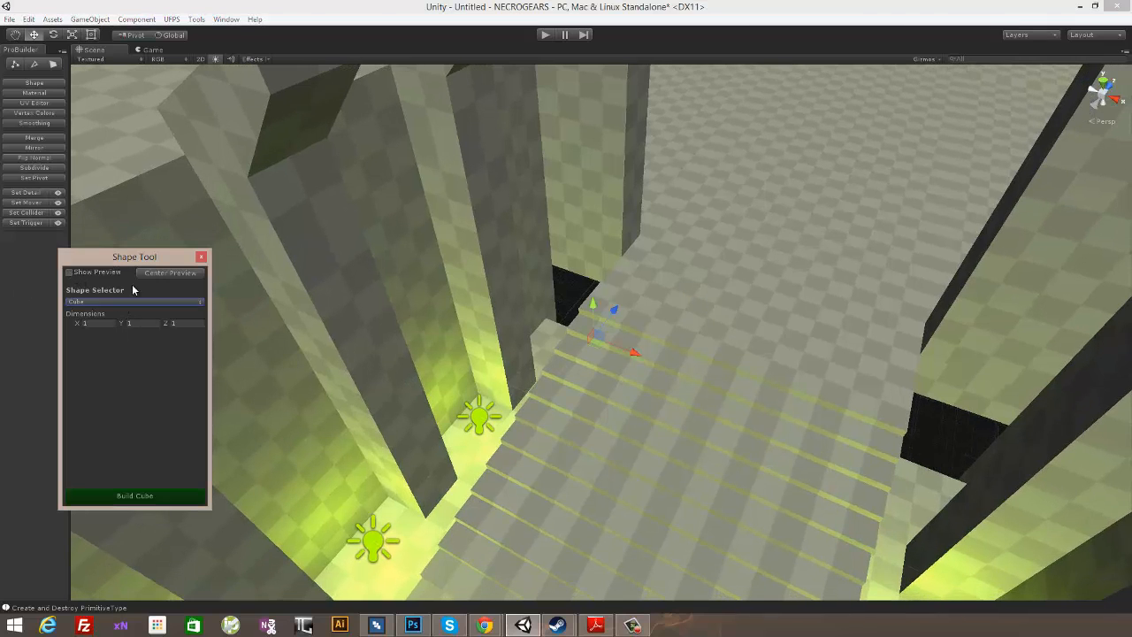
click(600, 346)
alt+drag(585, 338, 633, 353)
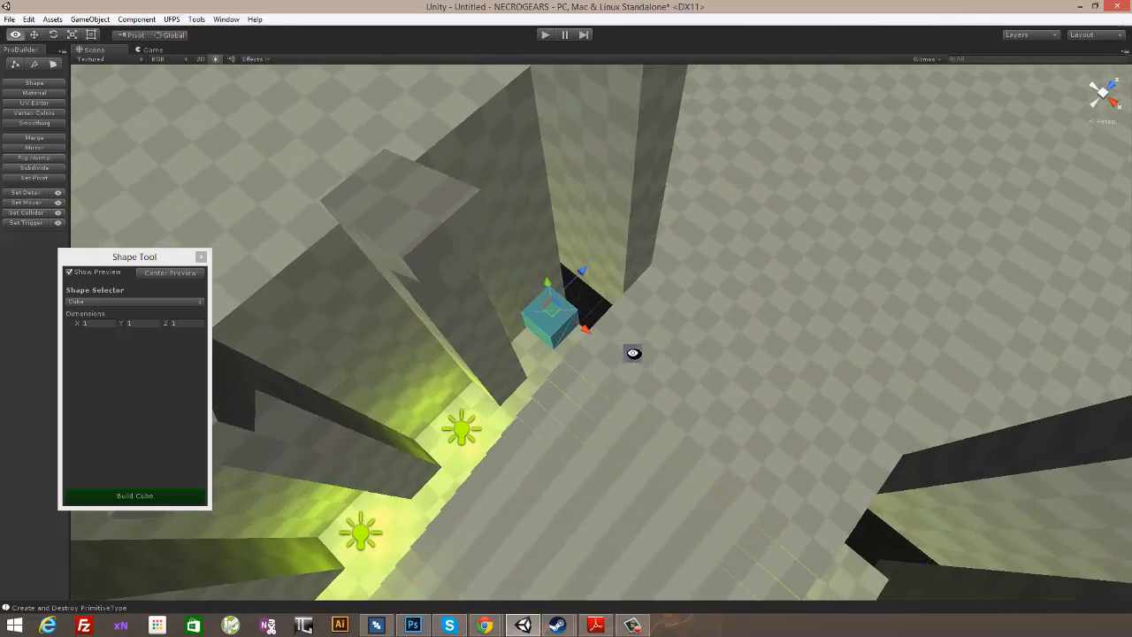
click(133, 496)
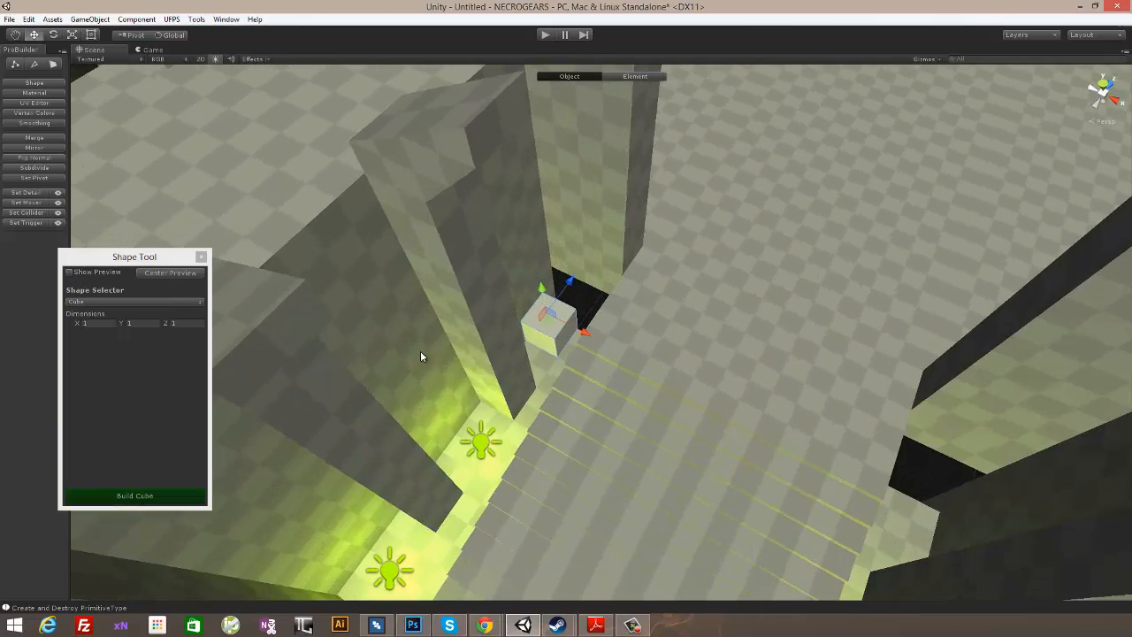
- Move the new cube's side faces outward to stretch it across the floor gap between the stairs, pillar and wall
alt+drag(682, 378, 647, 334)
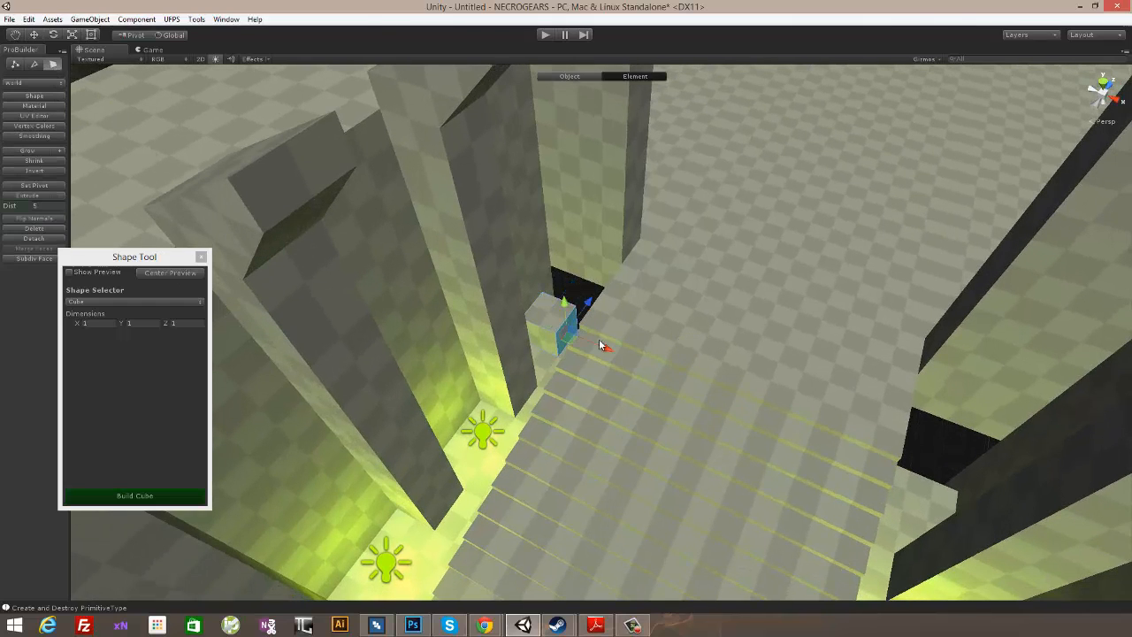
alt+drag(599, 343, 576, 322)
alt+drag(666, 271, 416, 307)
alt+drag(623, 316, 648, 316)
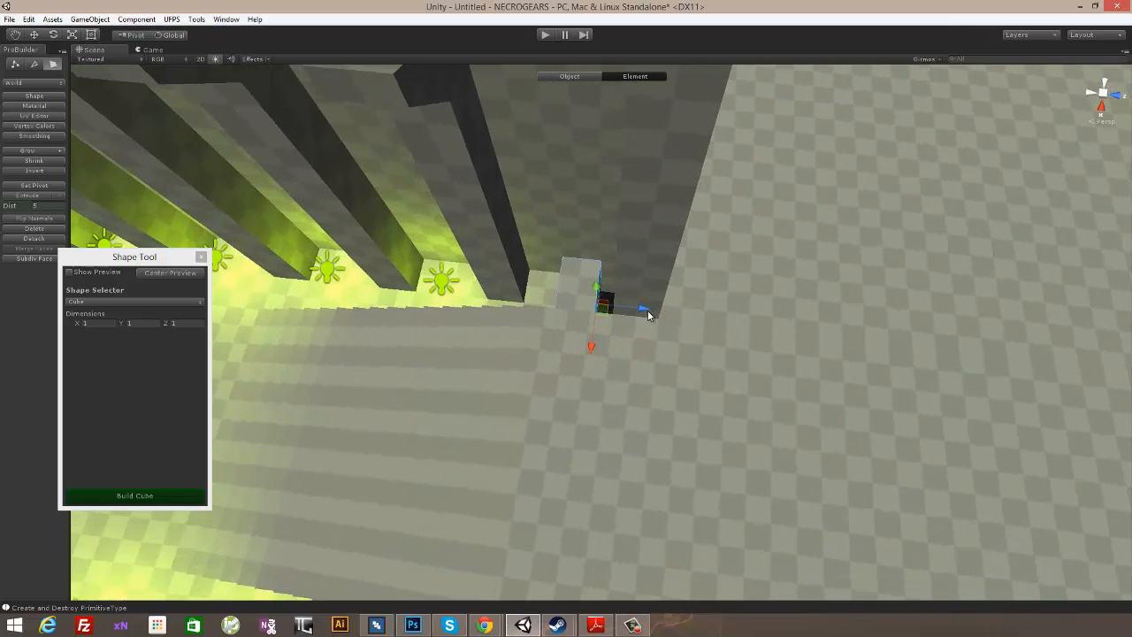
alt+drag(712, 269, 608, 267)
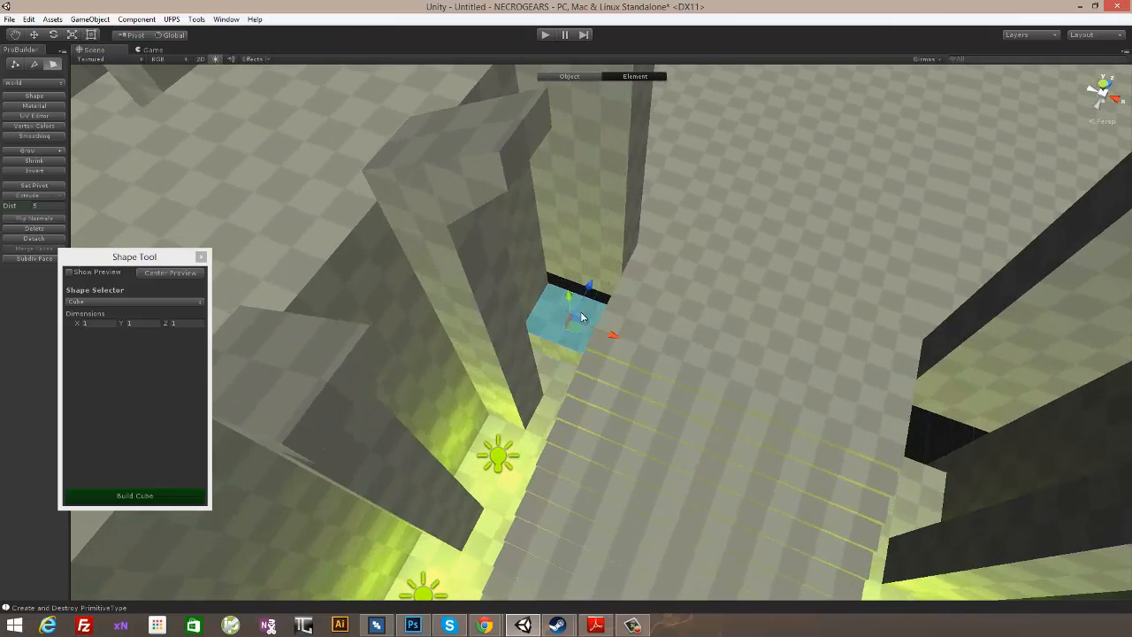
- Raise the stretched cube's top face along the Y axis to turn it into a block beside the entrance
alt+drag(581, 317, 749, 284)
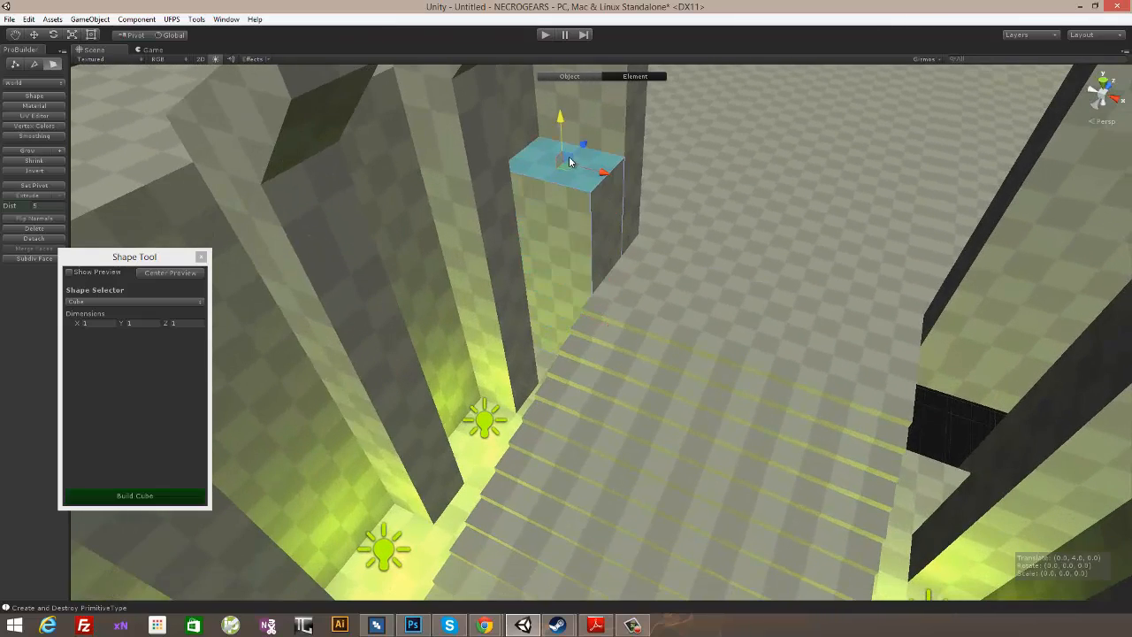
alt+drag(600, 178, 658, 258)
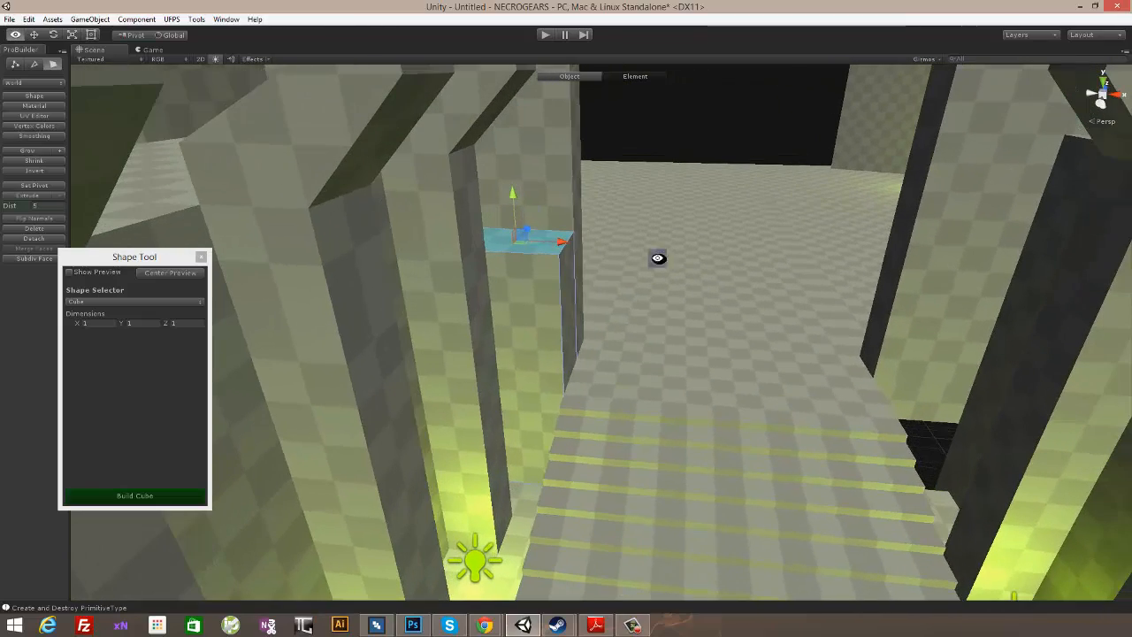
alt+drag(516, 266, 564, 240)
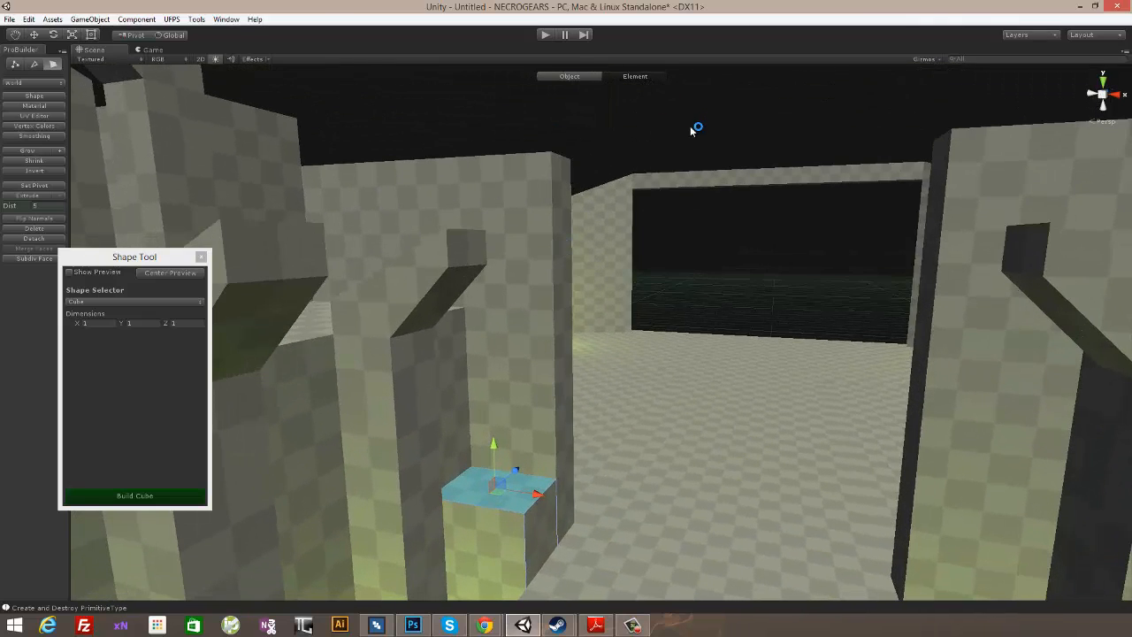
- Extrude the block's top face upward by 5 and again by 1, and raise it 0.5 to meet the adjoining wall's top
alt+drag(760, 256, 722, 216)
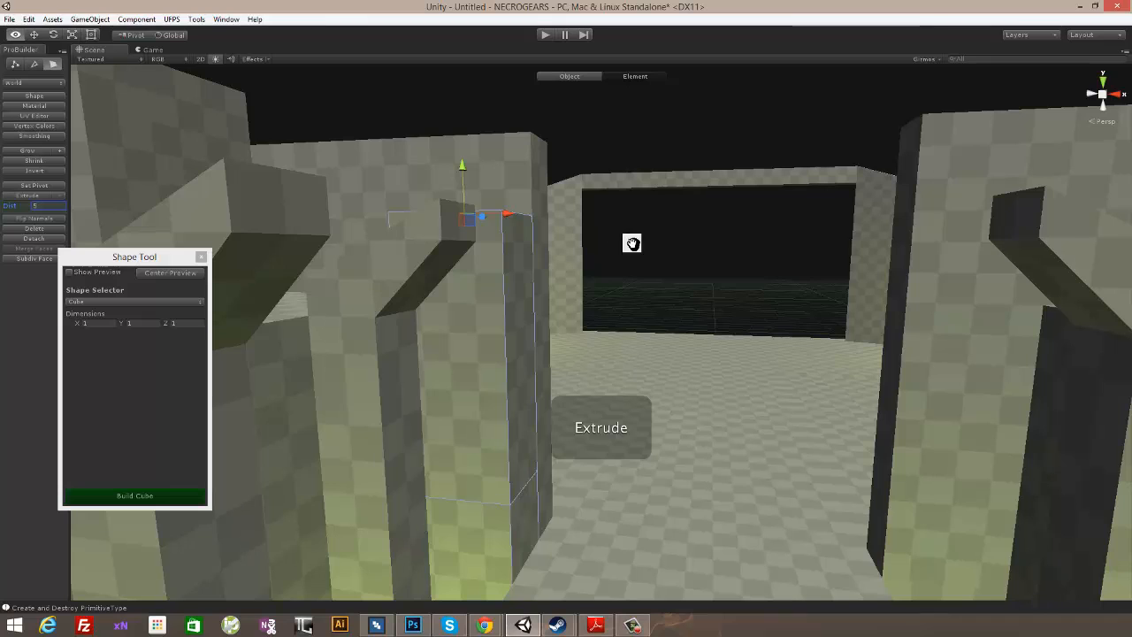
alt+drag(631, 243, 402, 327)
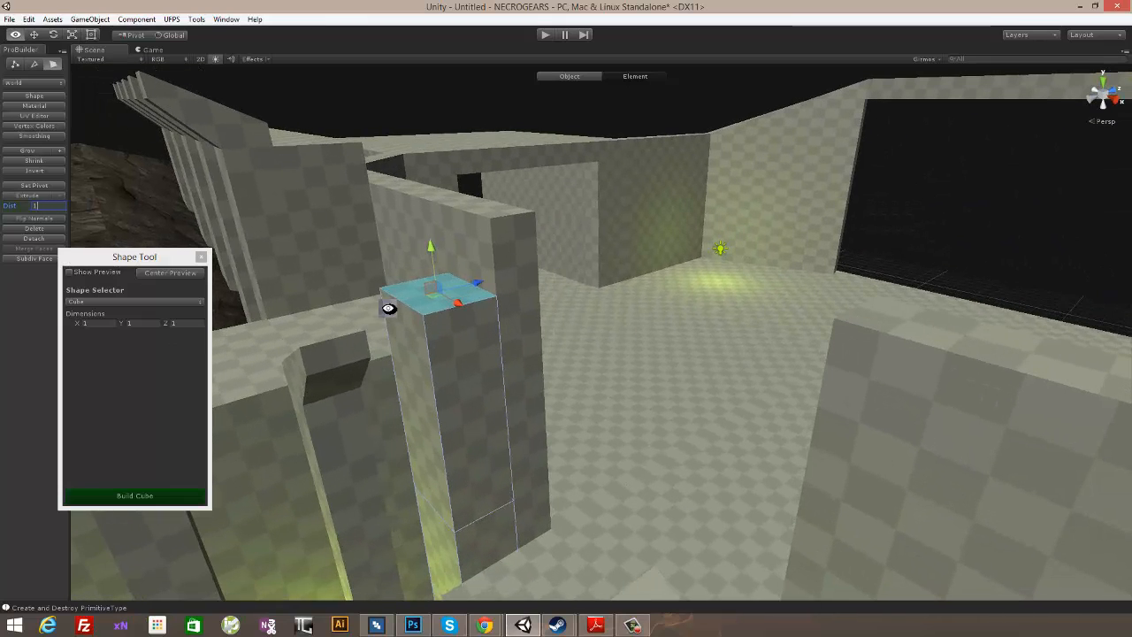
alt+drag(388, 308, 512, 284)
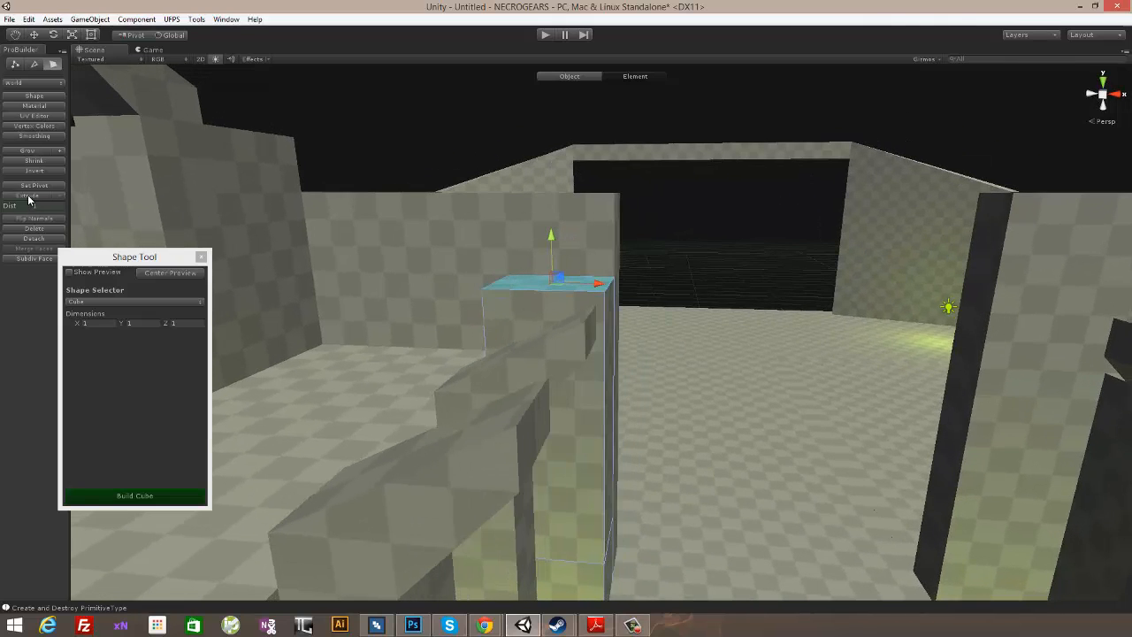
click(39, 197)
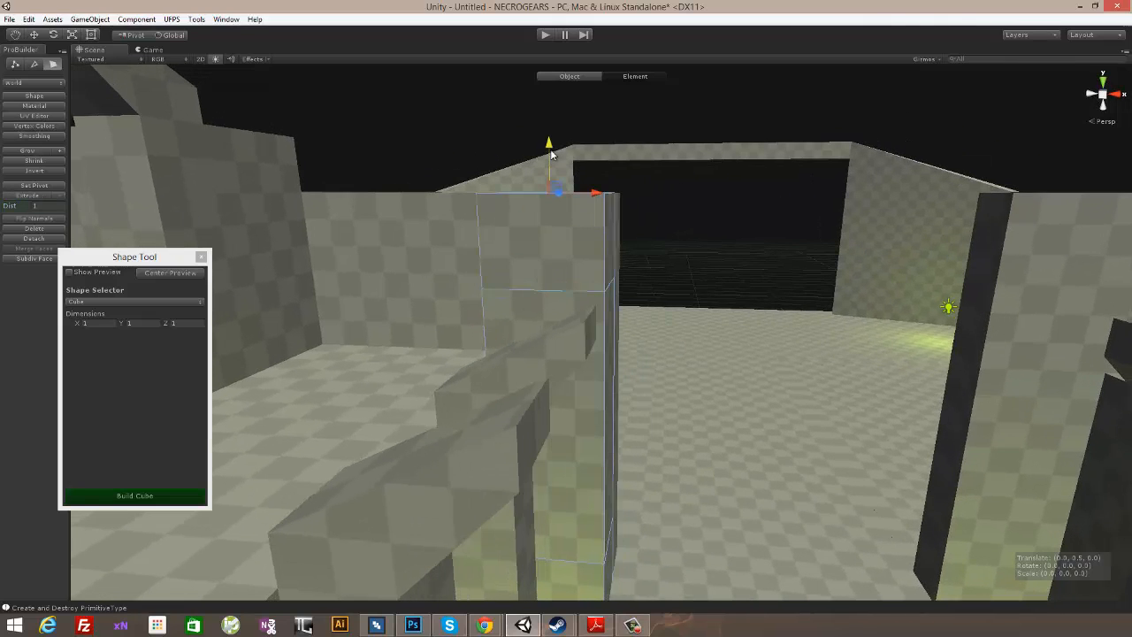
alt+drag(599, 182, 726, 211)
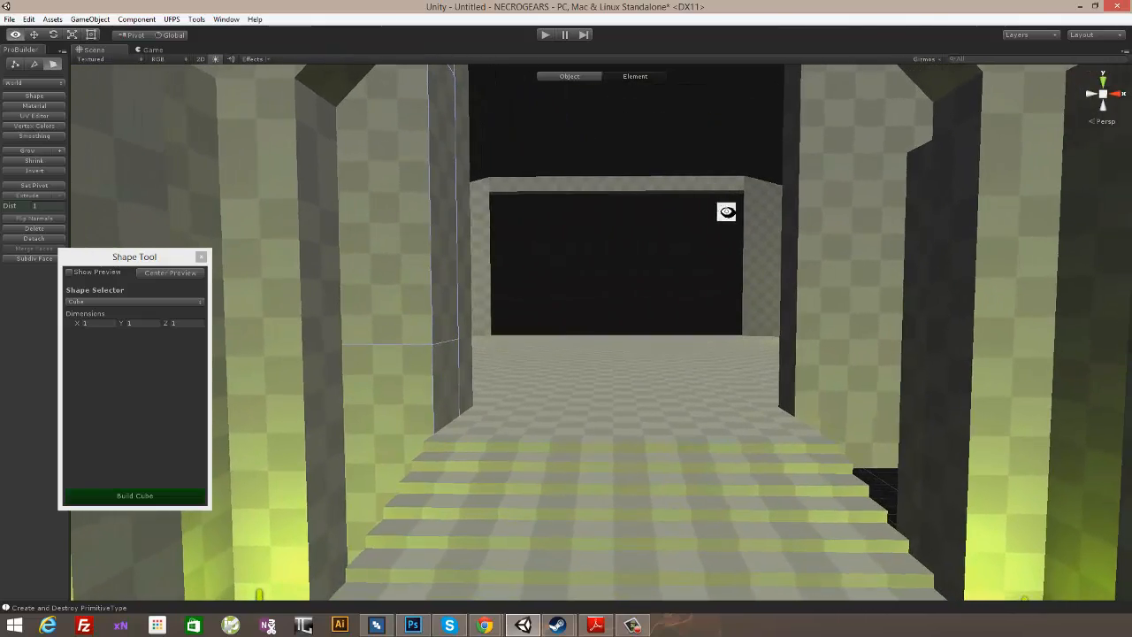
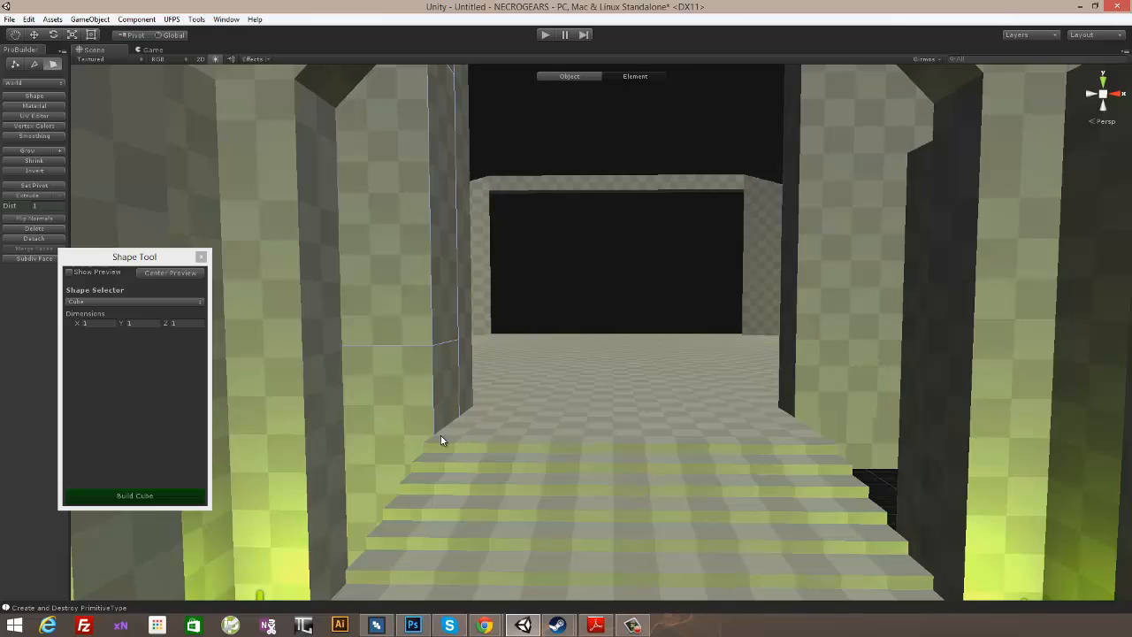
- Lower the top vertices on the block's passage side so that its top slopes toward the stairs
alt+drag(606, 371, 676, 314)
scroll(658, 365, down, 4)
right_drag(621, 354, 687, 375)
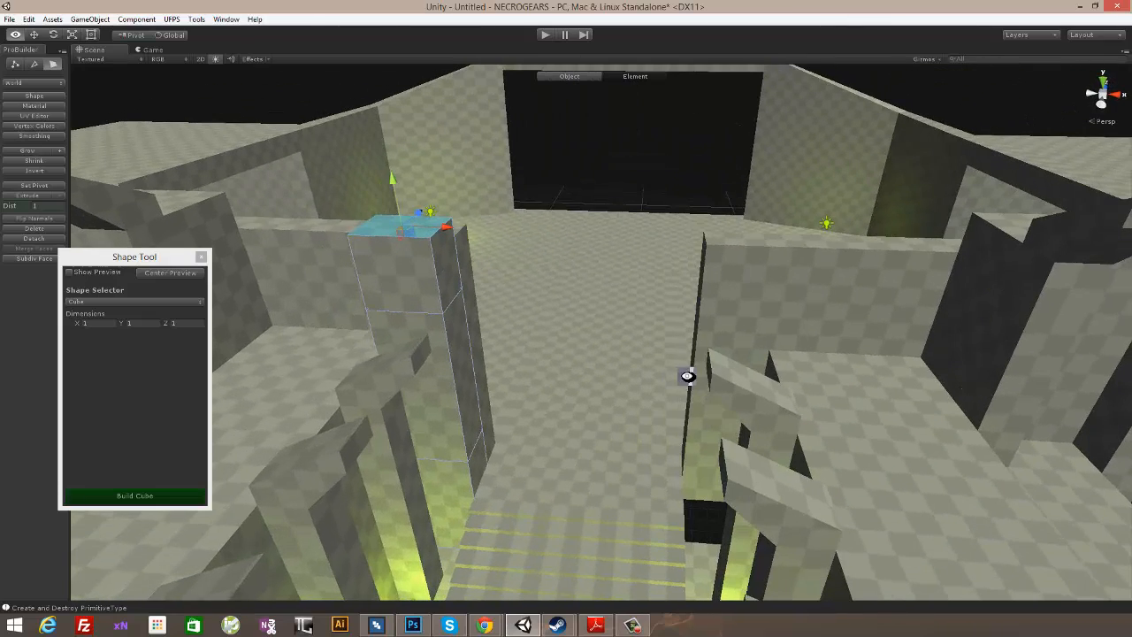
right_drag(521, 247, 274, 98)
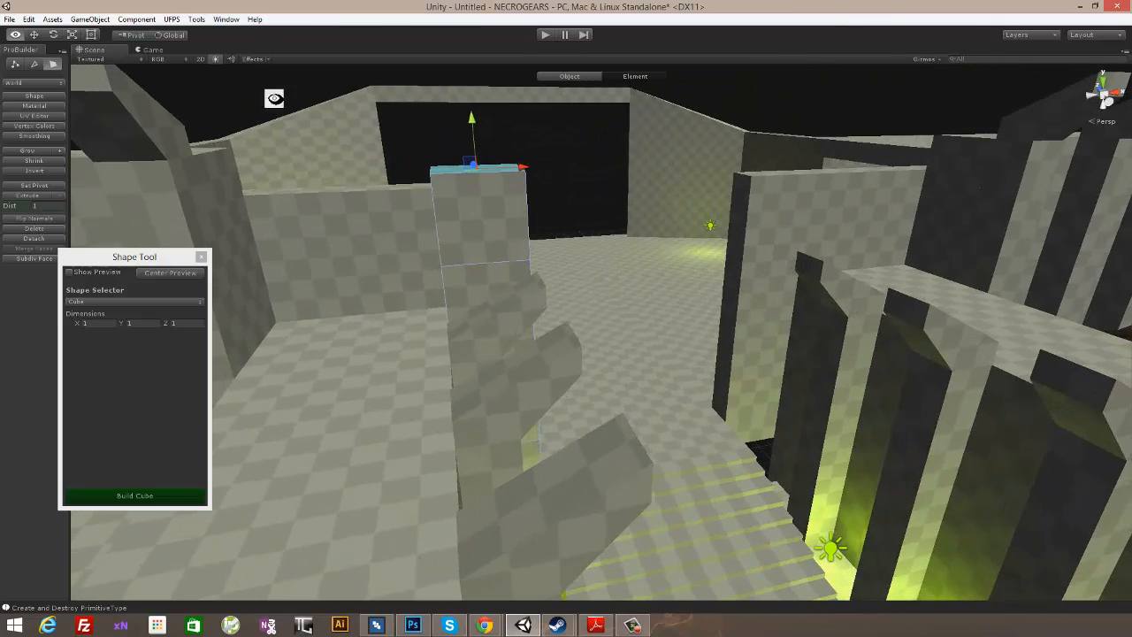
click(21, 65)
right_drag(391, 164, 539, 150)
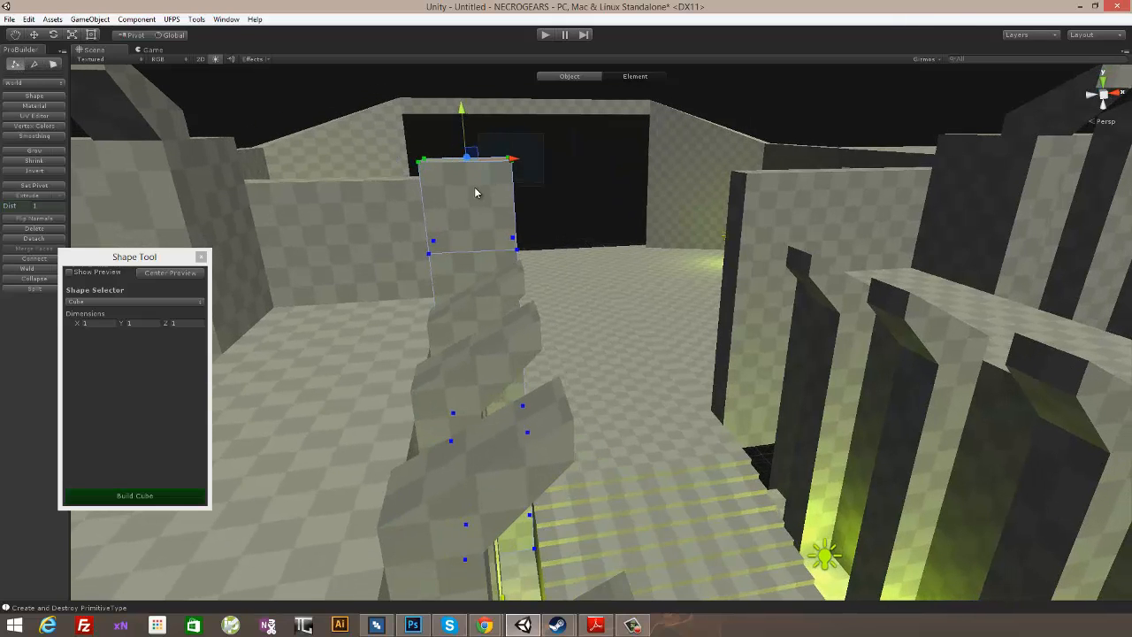
right_drag(475, 193, 625, 180)
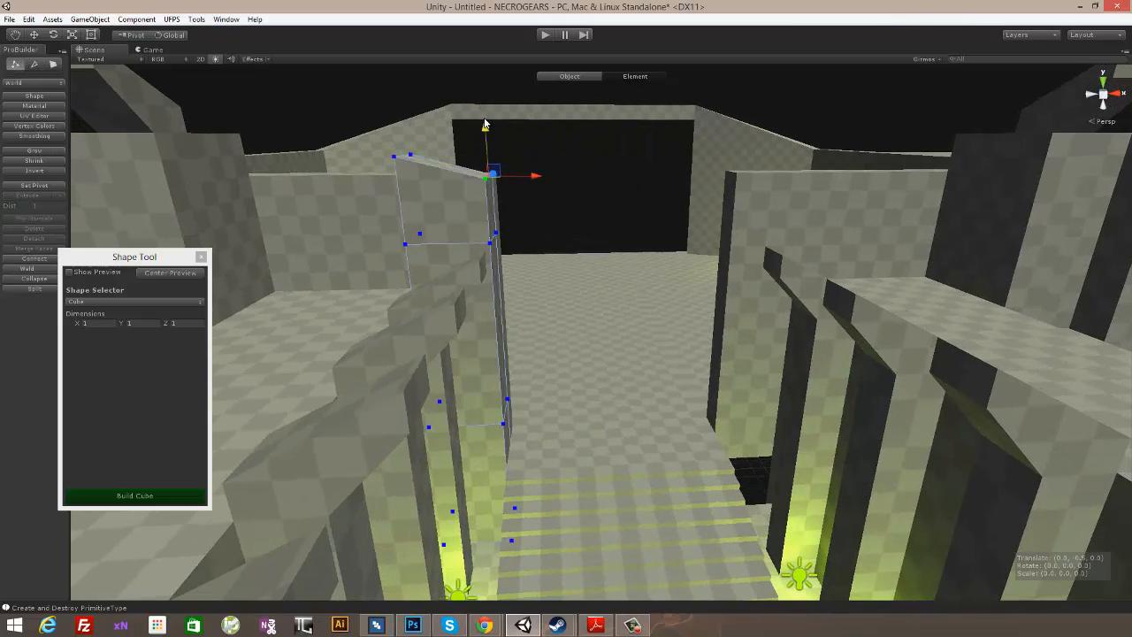
right_drag(425, 128, 459, 135)
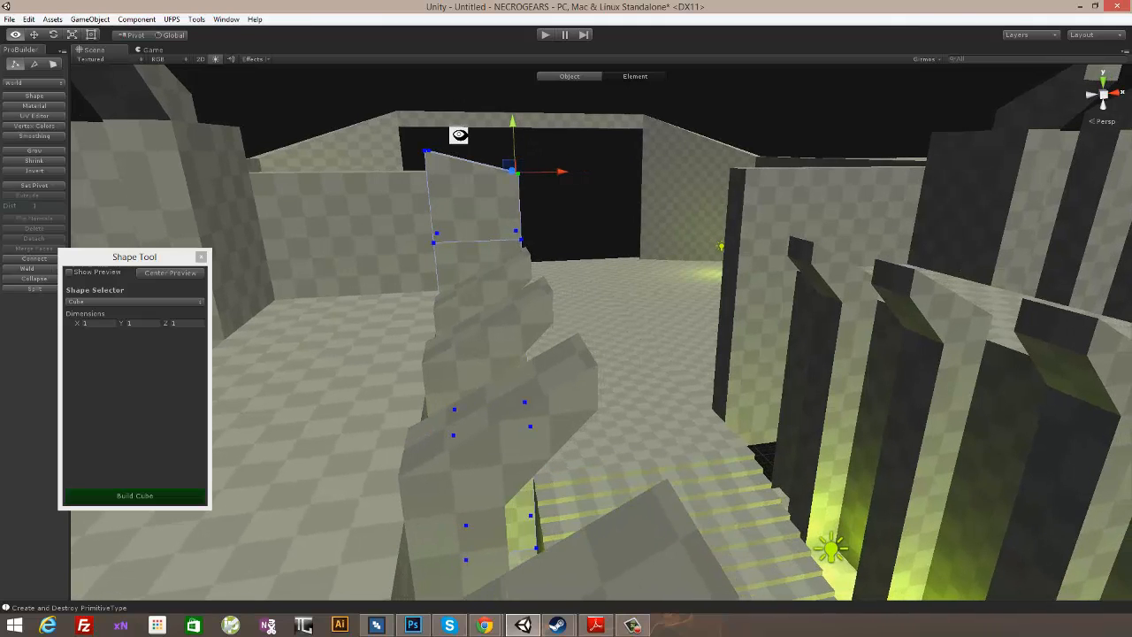
- Shift the block's top vertices along the X axis so that its upper section leans over the passage
click(427, 151)
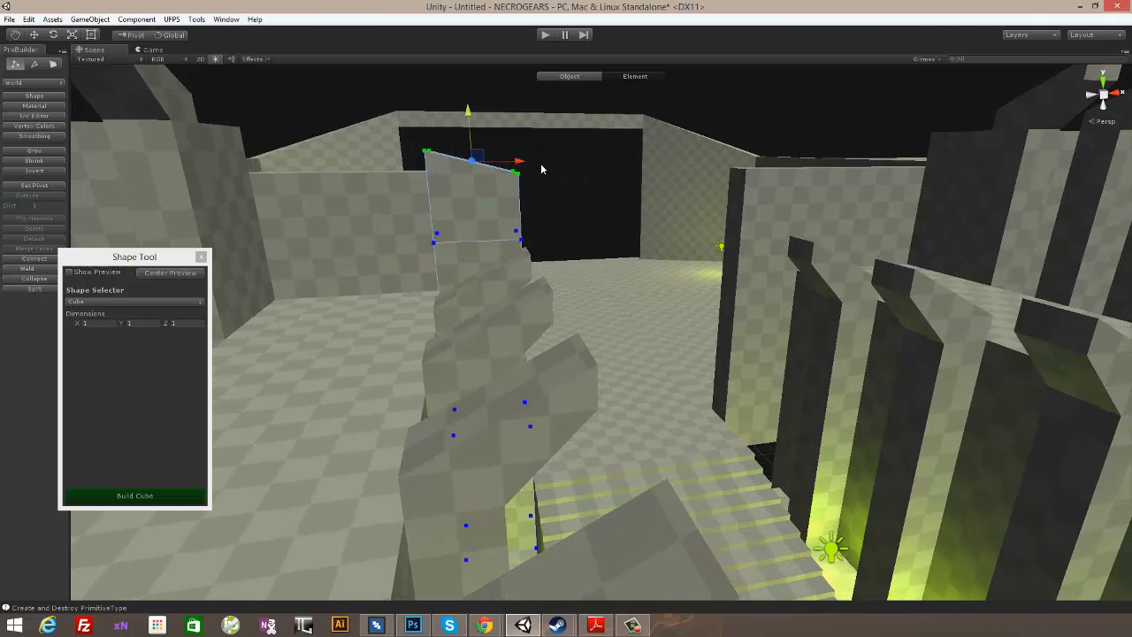
right_drag(664, 197, 582, 144)
right_drag(495, 190, 574, 202)
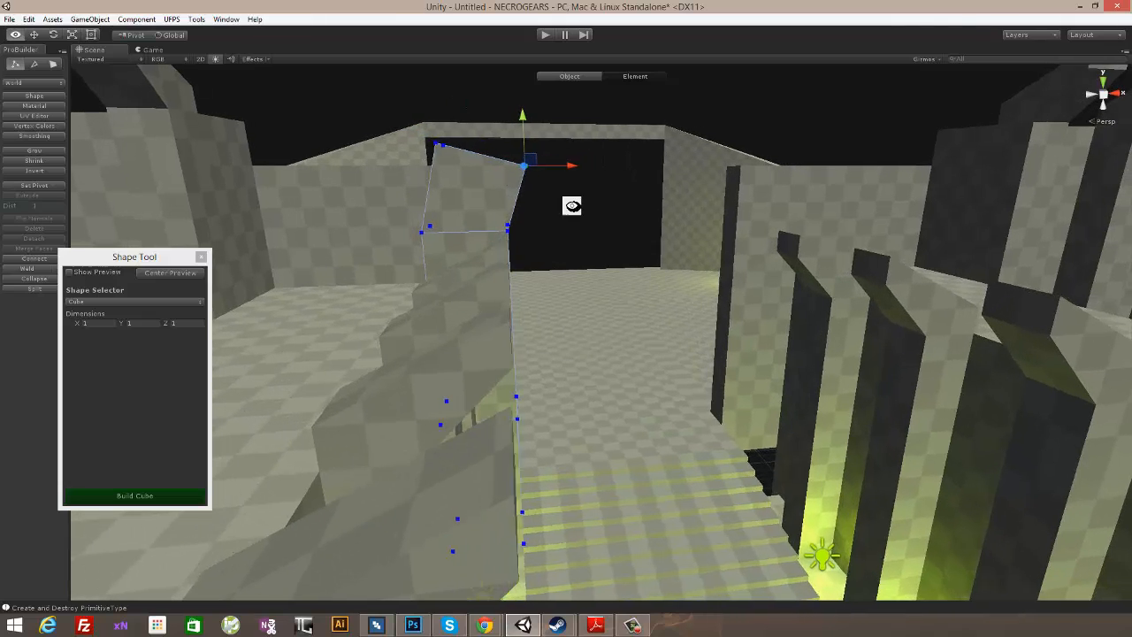
drag(567, 166, 567, 167)
right_drag(574, 174, 566, 276)
- Select the block's stair-facing side faces and push them back 1 unit along the Z axis to thin the block
click(53, 64)
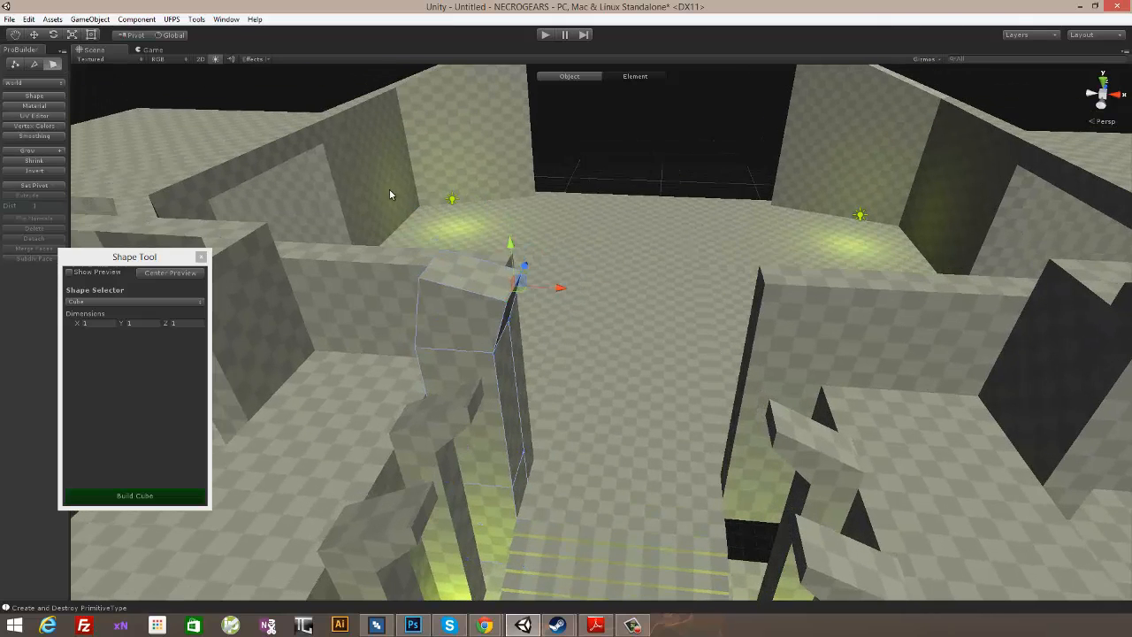
click(460, 277)
right_drag(635, 316, 654, 281)
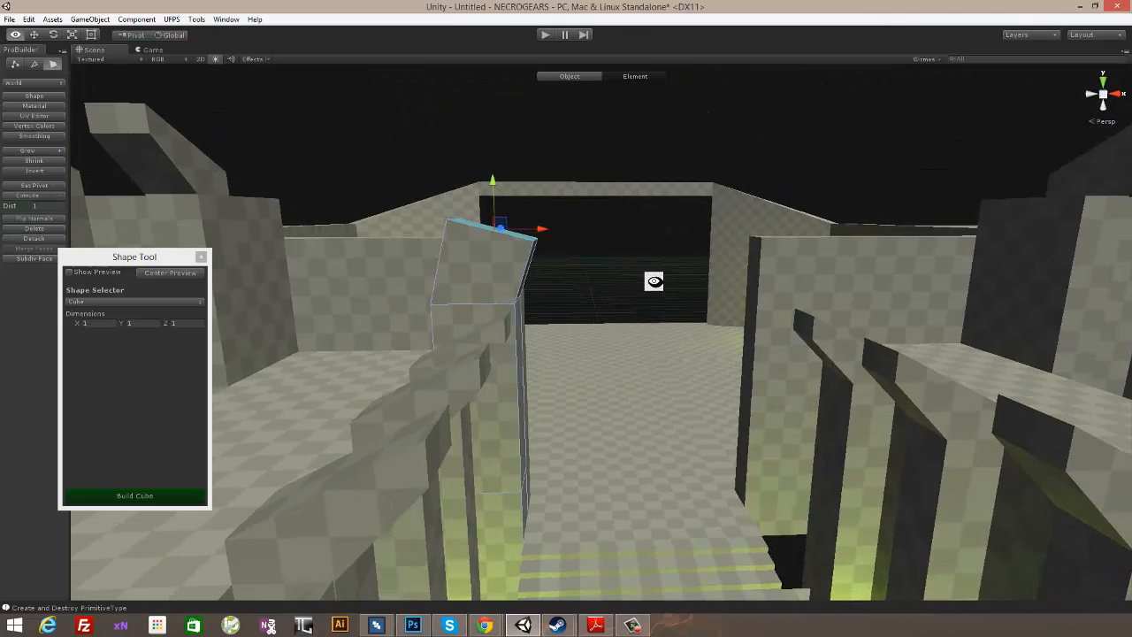
right_drag(538, 191, 395, 291)
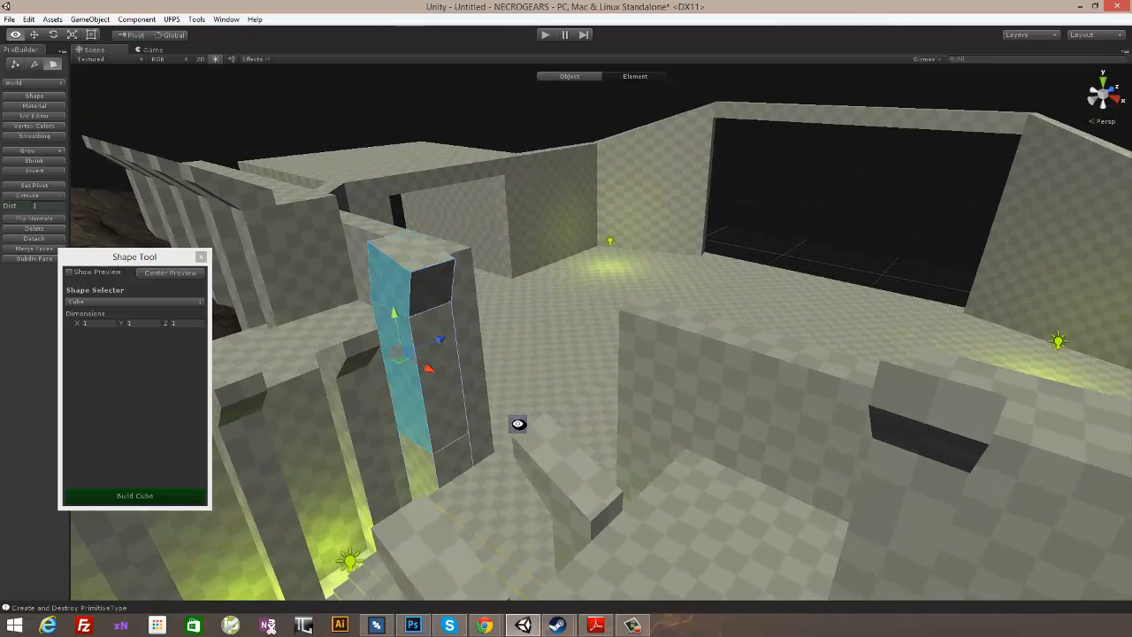
right_drag(518, 424, 505, 310)
drag(517, 308, 526, 305)
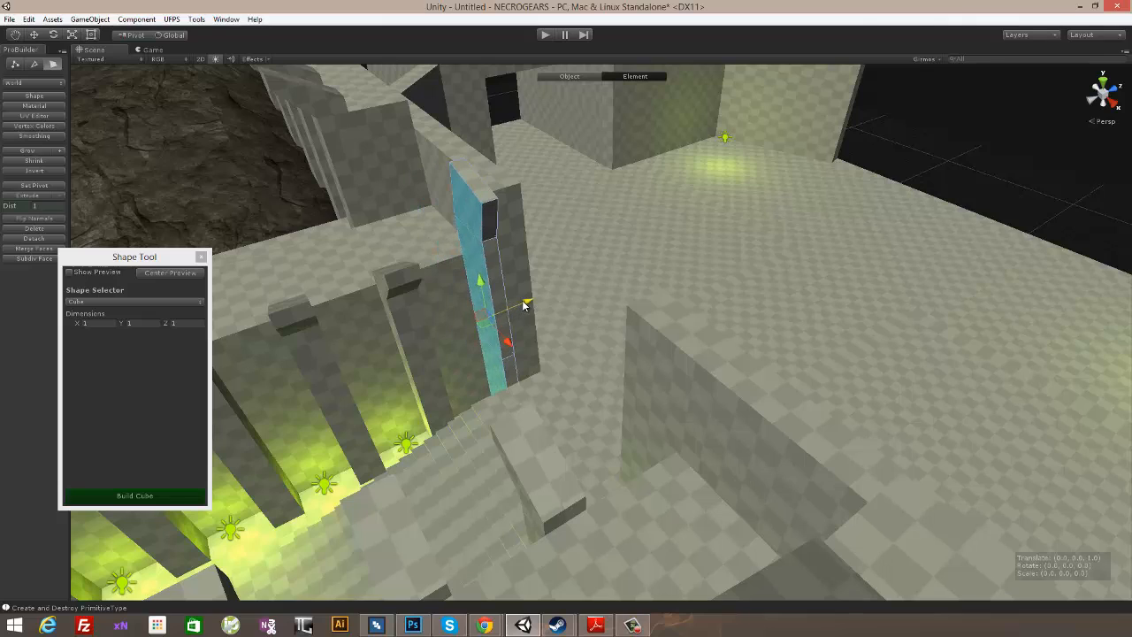
right_drag(525, 305, 512, 153)
- Extrude the block's sloped top face by 1 and move the new face along X toward the passage
right_drag(583, 200, 179, 159)
click(52, 195)
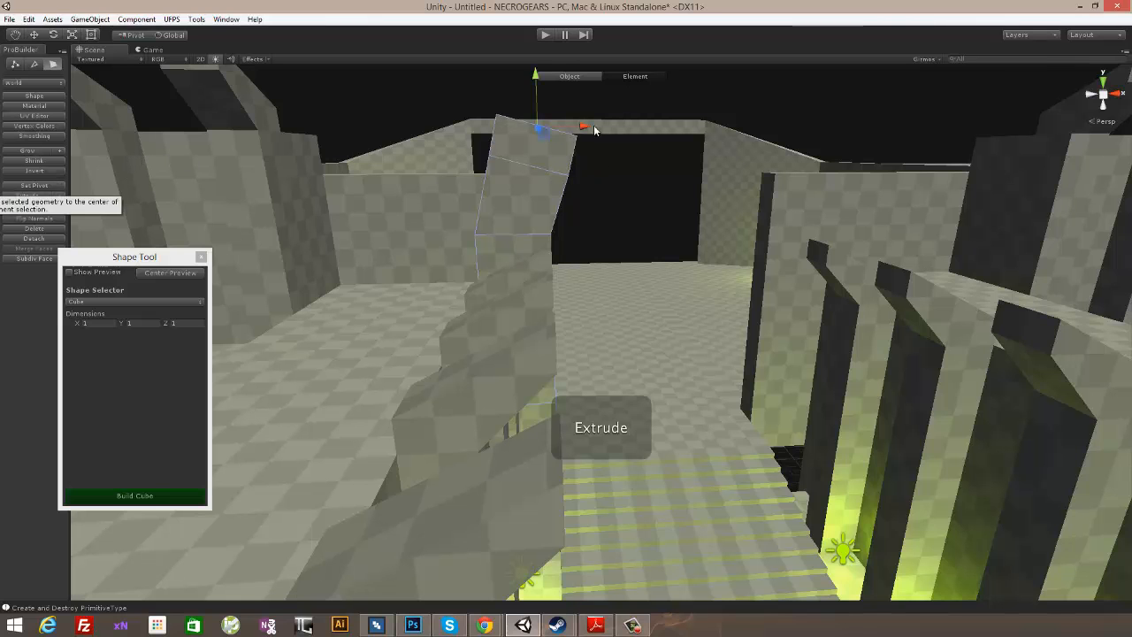
drag(594, 130, 606, 133)
right_drag(627, 135, 127, 112)
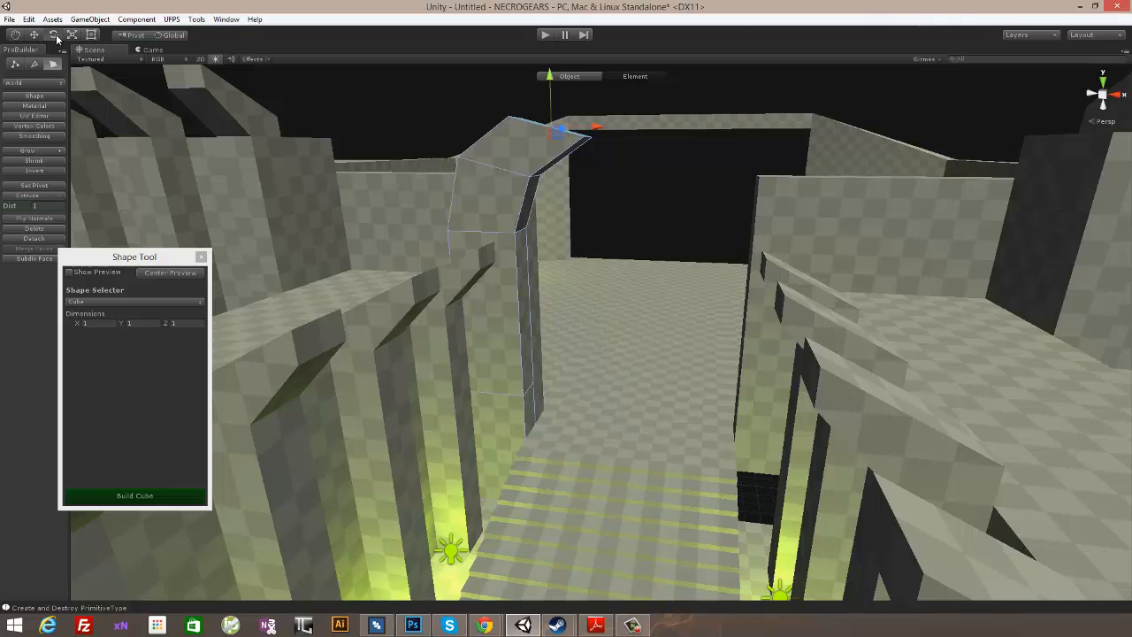
- Rotate the extruded end face toward the passage and scale it to continue the arch curve
right_drag(643, 109, 483, 162)
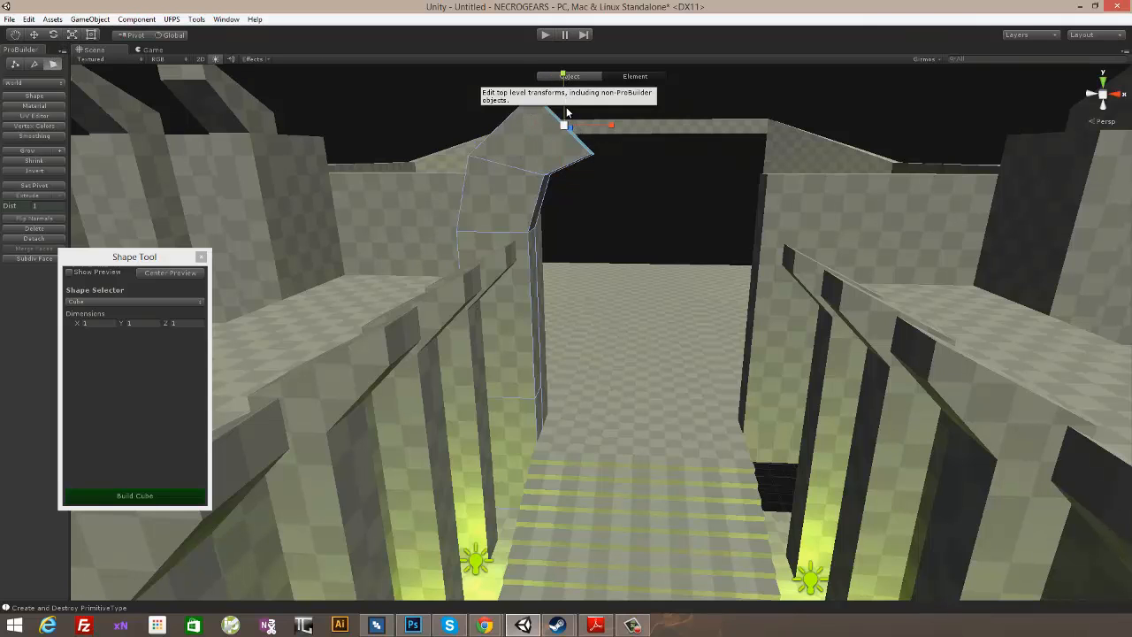
right_drag(644, 108, 556, 131)
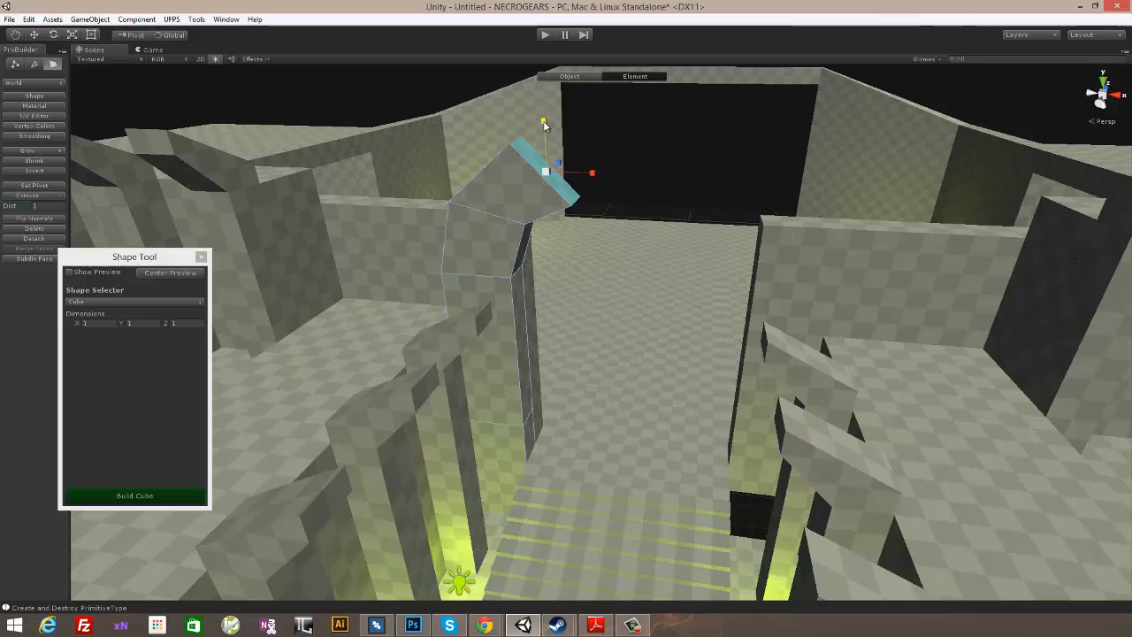
right_drag(672, 167, 645, 144)
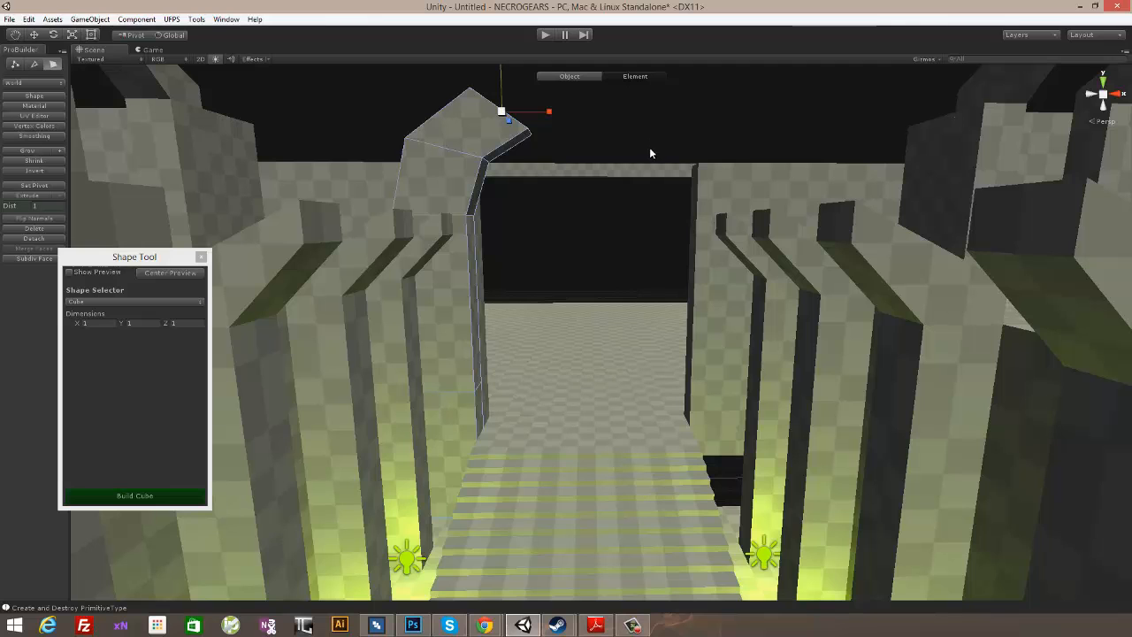
- Pull the lower tip vertices back along X and raise them 0.5; raise the upper tip vertices and move them back 0.5 along X
right_drag(657, 163, 143, 110)
click(13, 64)
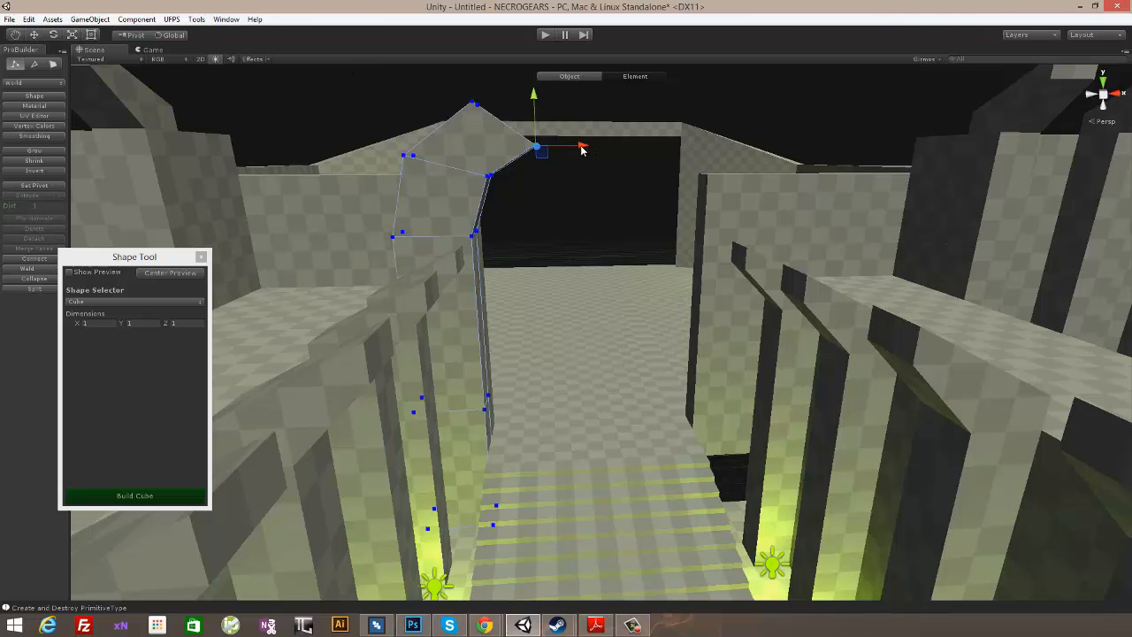
drag(581, 150, 573, 154)
drag(524, 108, 524, 106)
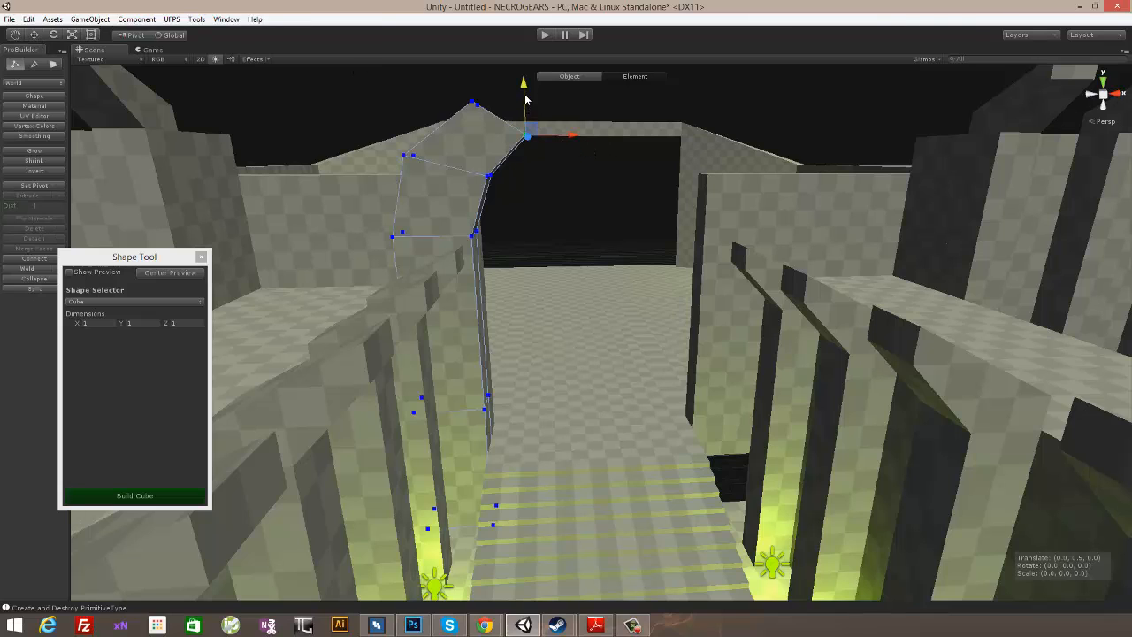
click(475, 99)
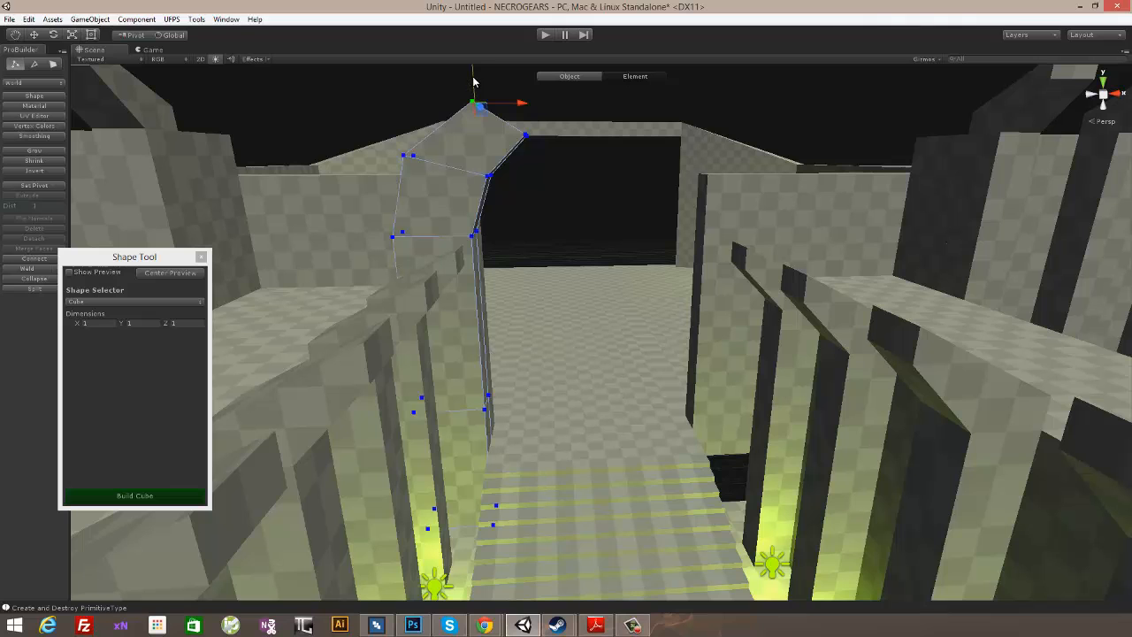
drag(473, 81, 518, 92)
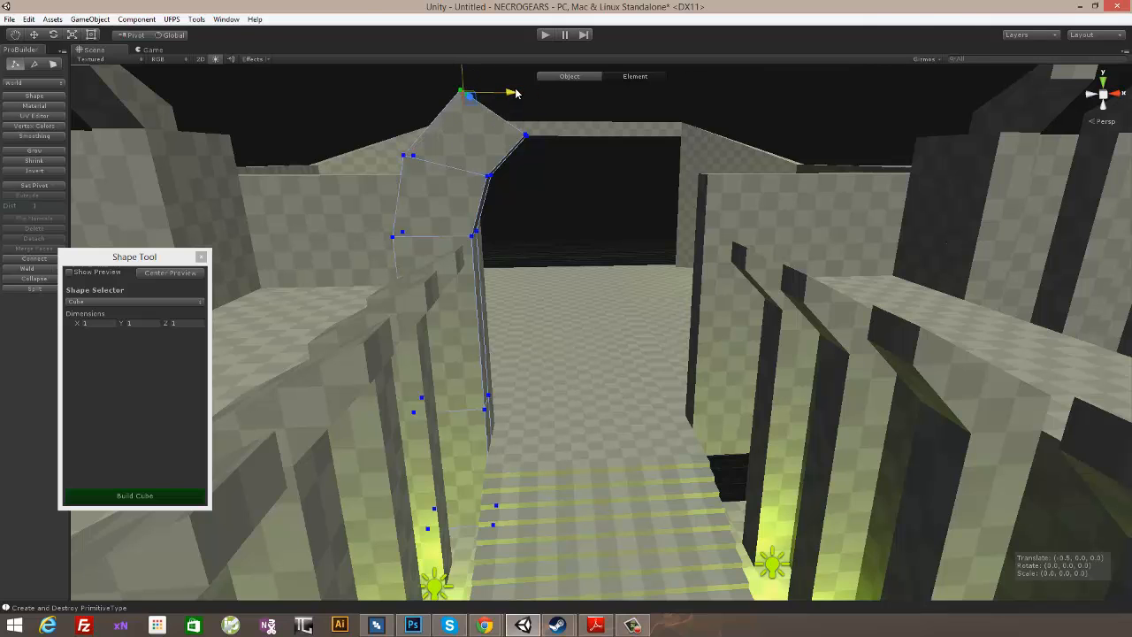
alt+drag(571, 117, 550, 144)
- Lower the arch tip's lower vertices and move its upper vertices along X toward the passage
click(523, 144)
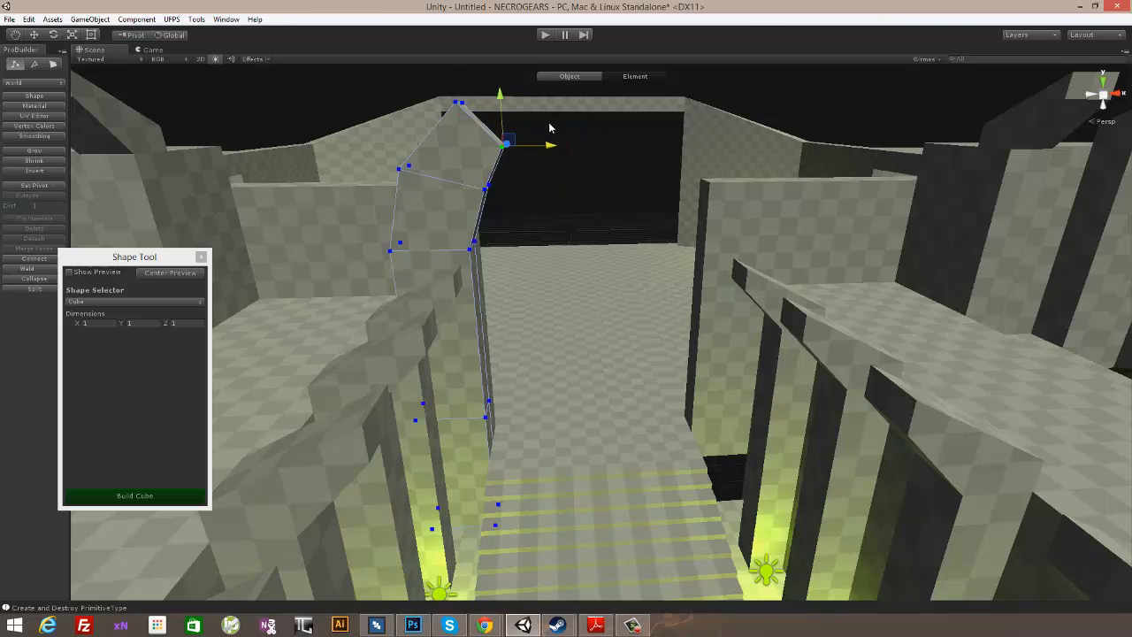
drag(500, 95, 502, 116)
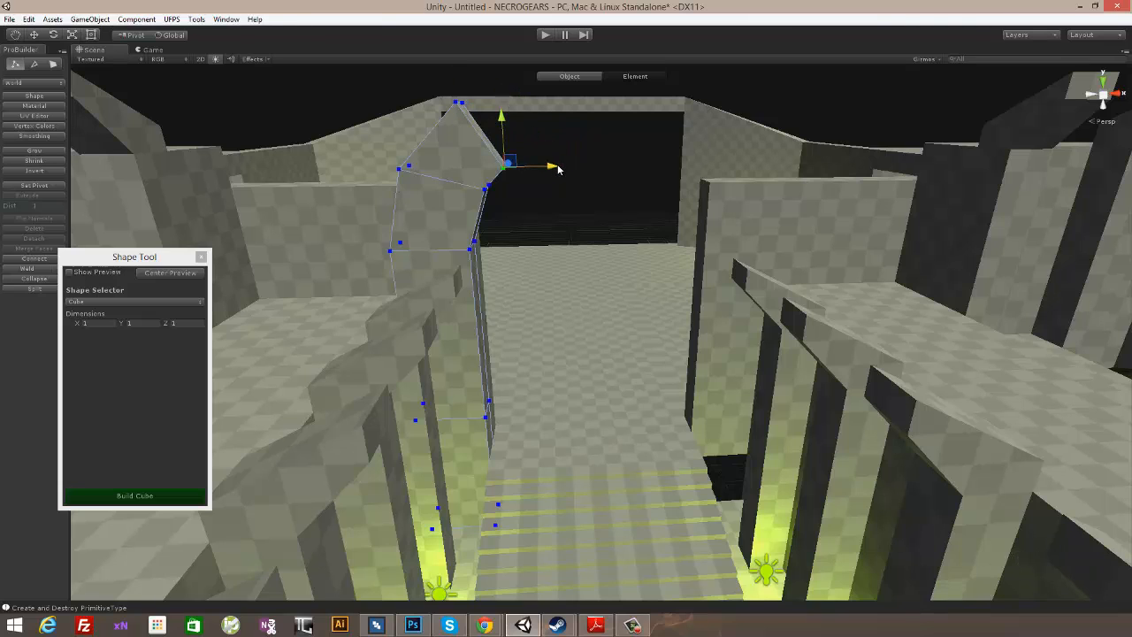
click(558, 168)
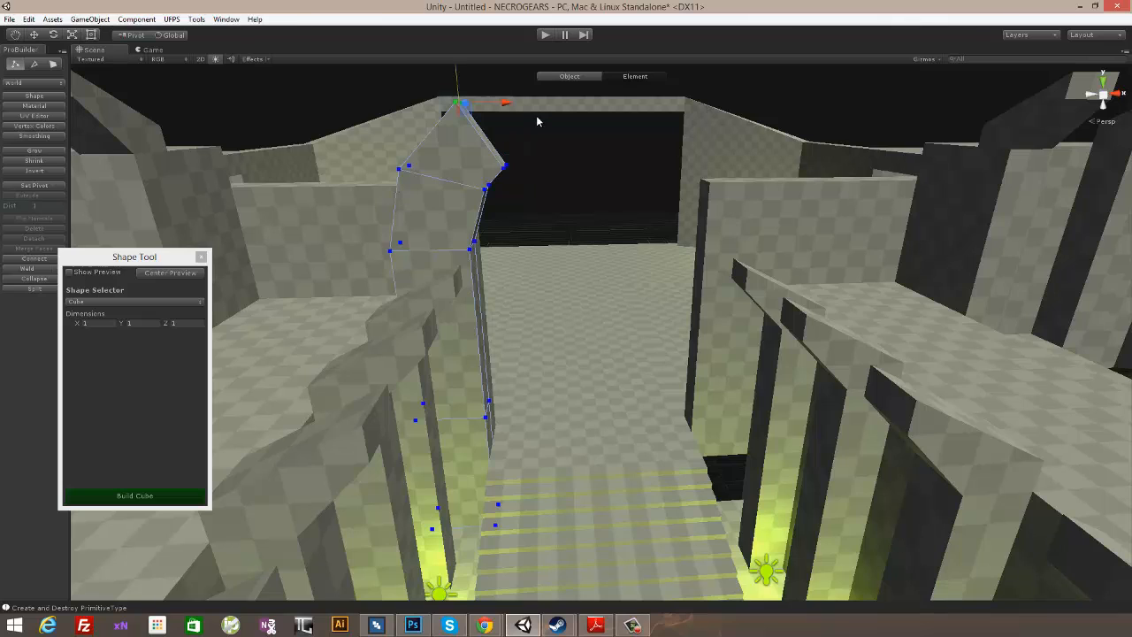
drag(506, 104, 517, 105)
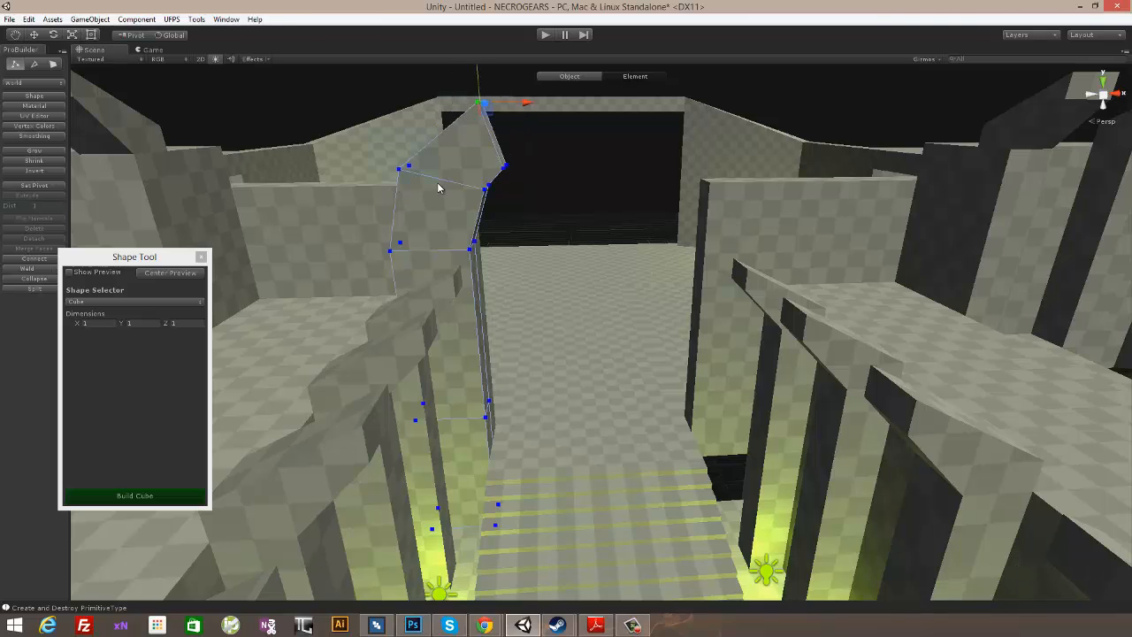
- Raise the outer bend vertices and shift them inward, and move the arch's end vertices along X toward the passage
mouse_move(398, 124)
mouse_down()
mouse_move(396, 112)
mouse_move(409, 125)
mouse_up()
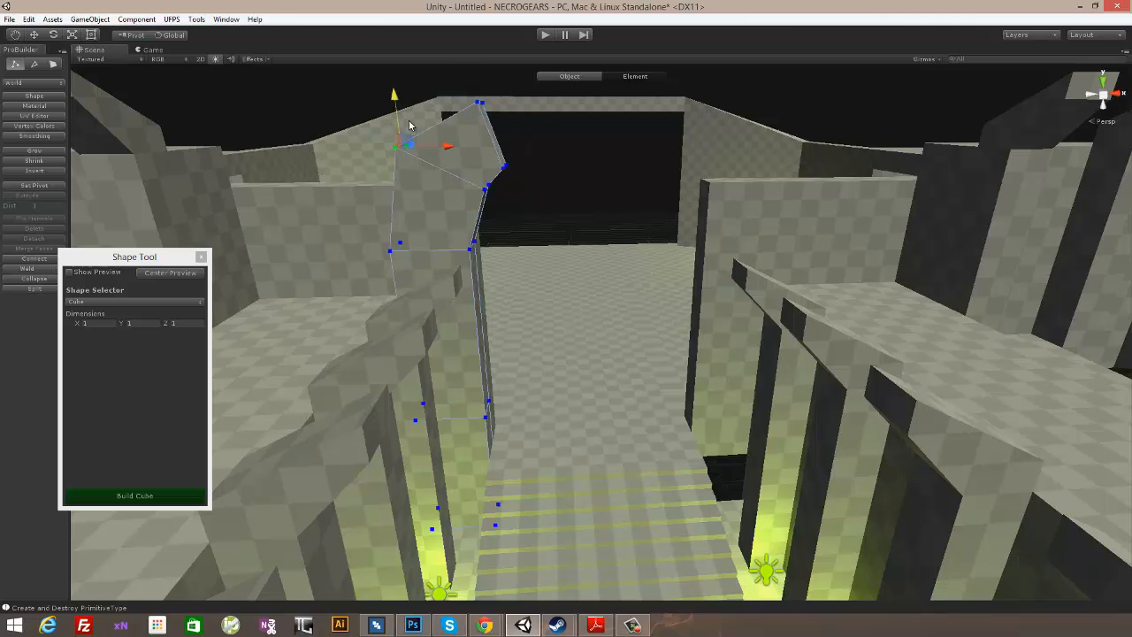
click(448, 147)
alt+drag(566, 183, 559, 99)
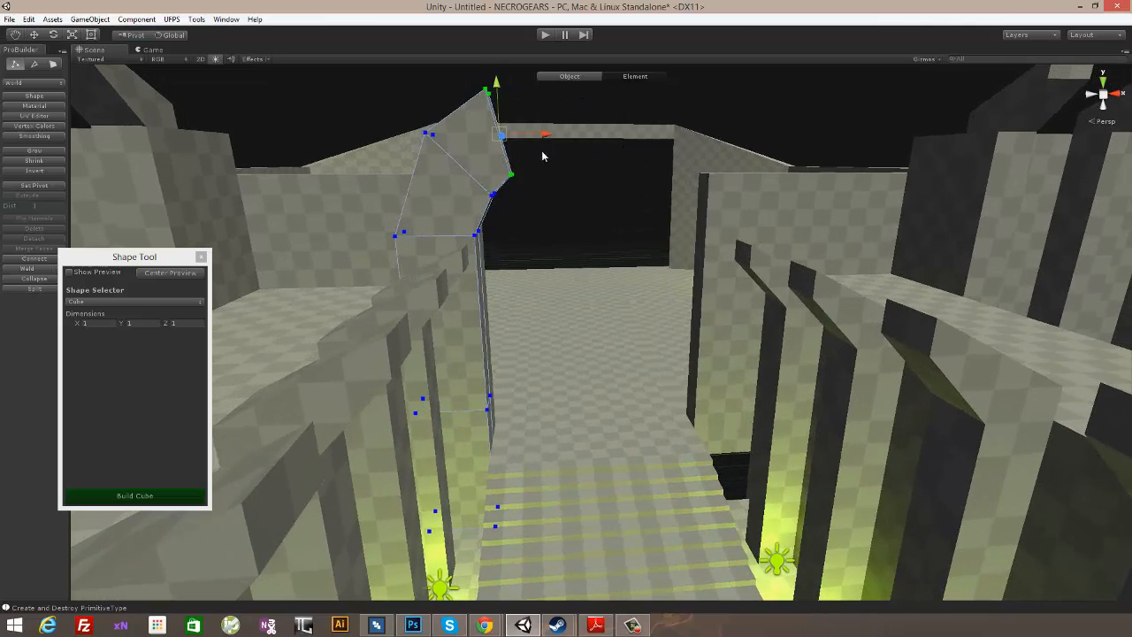
drag(545, 134, 560, 135)
alt+drag(646, 166, 599, 217)
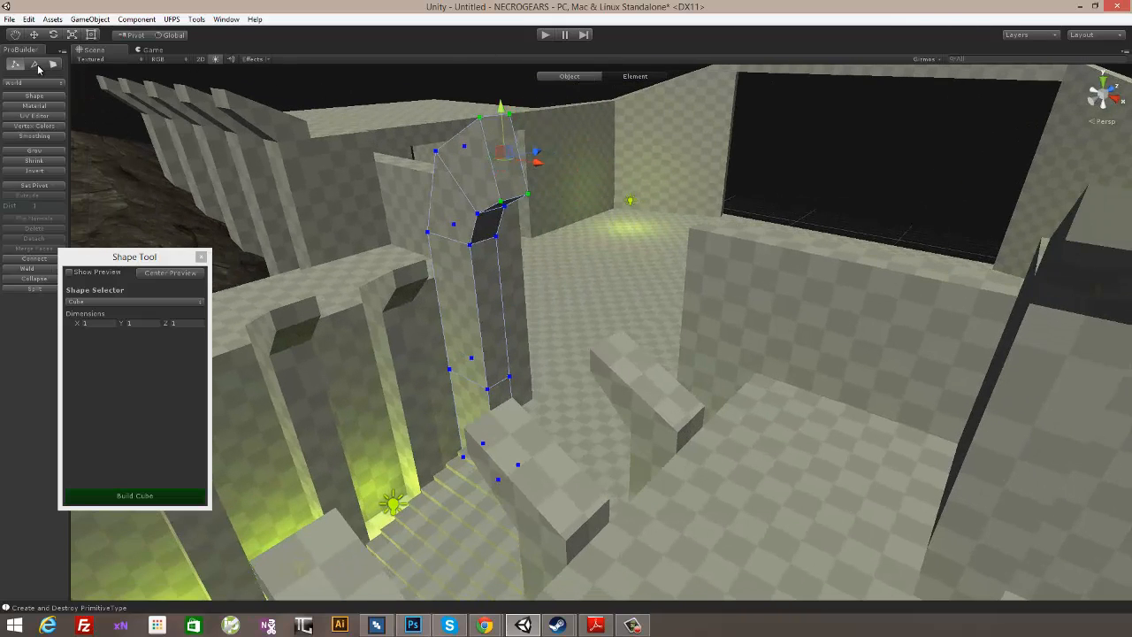
- Mirror the curved pillar as a whole object and move the copy along X to the opposite side of the stairs
alt+drag(511, 226, 636, 255)
click(556, 82)
click(557, 76)
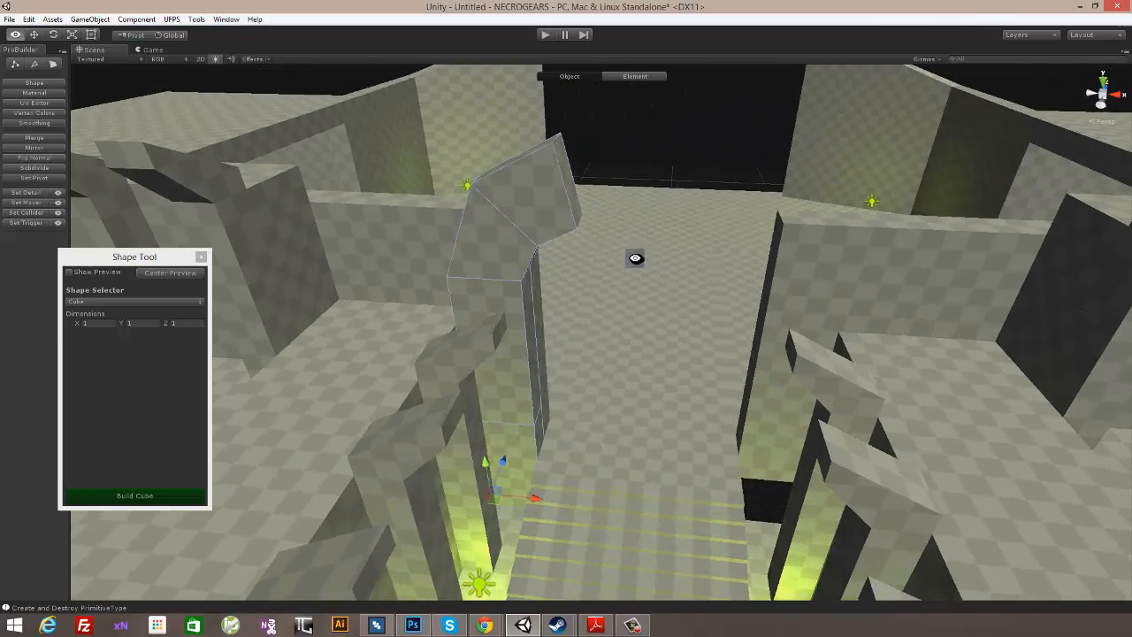
click(30, 147)
alt+drag(565, 319, 559, 510)
drag(717, 510, 865, 517)
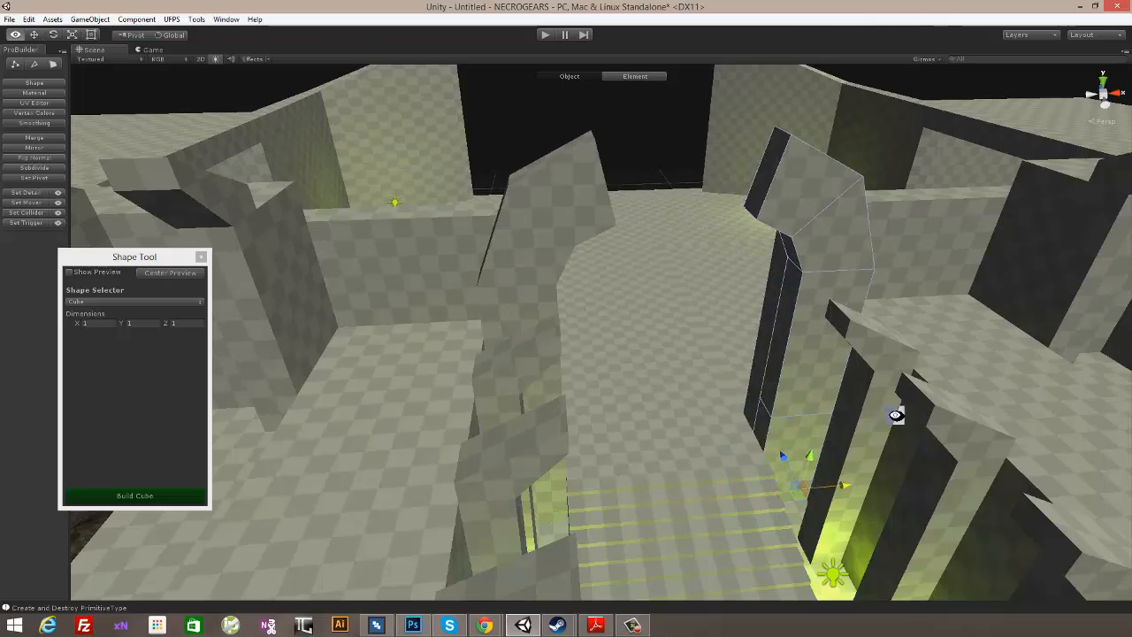
- Select both curved pillars and merge them into one object, deleting the originals
alt+drag(896, 414, 706, 277)
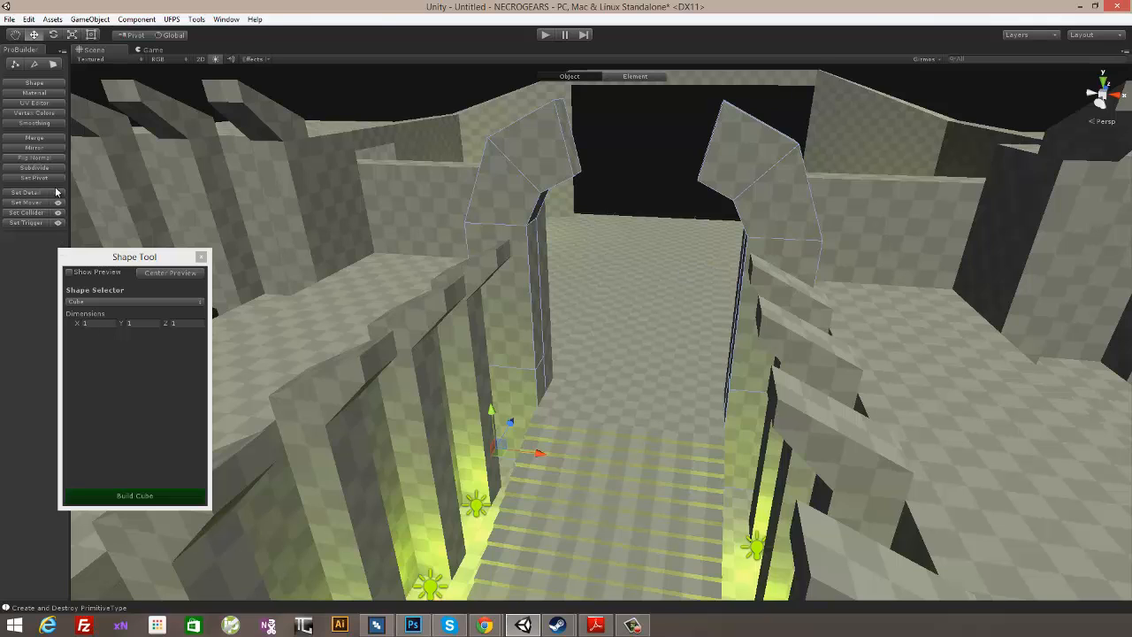
click(44, 139)
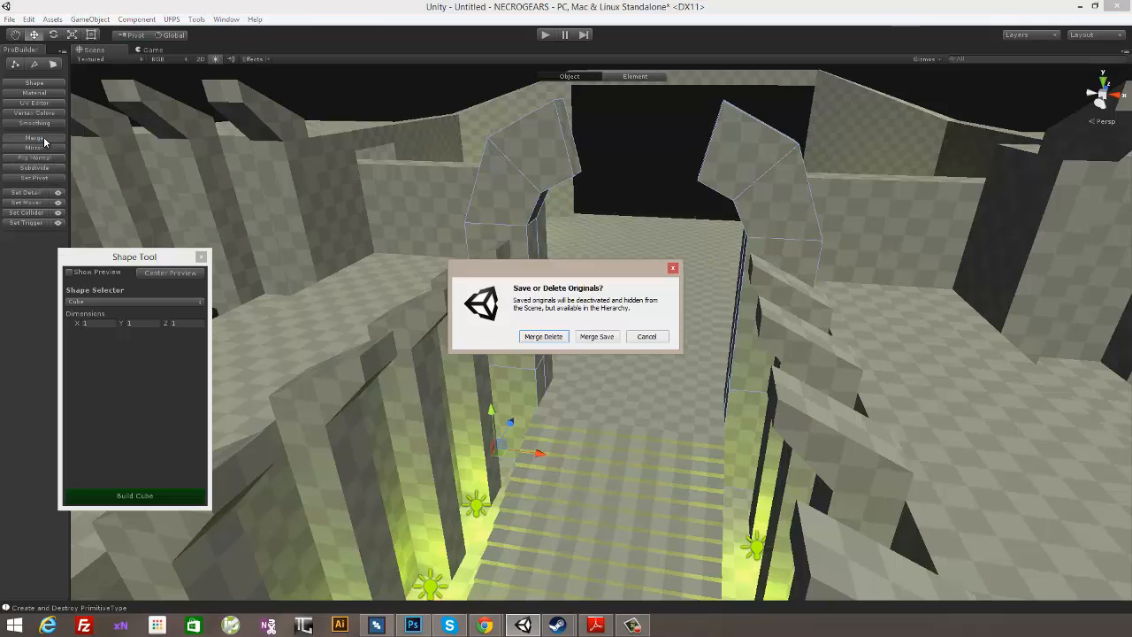
click(542, 337)
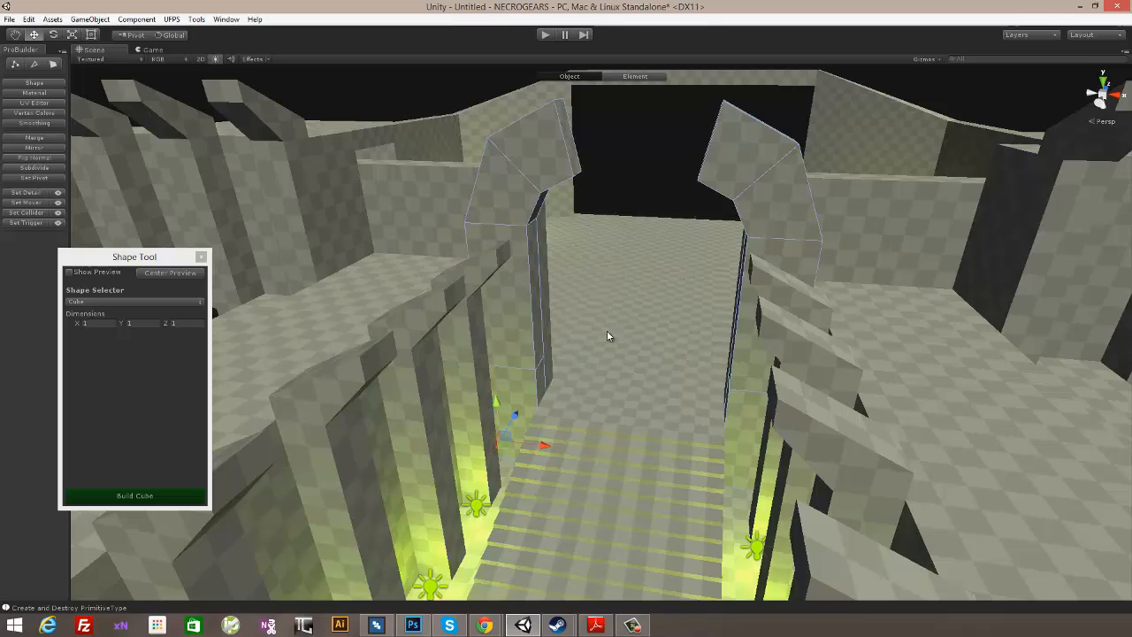
- Delete the two facing end faces at the tips of the curved pillars
alt+drag(607, 333, 609, 269)
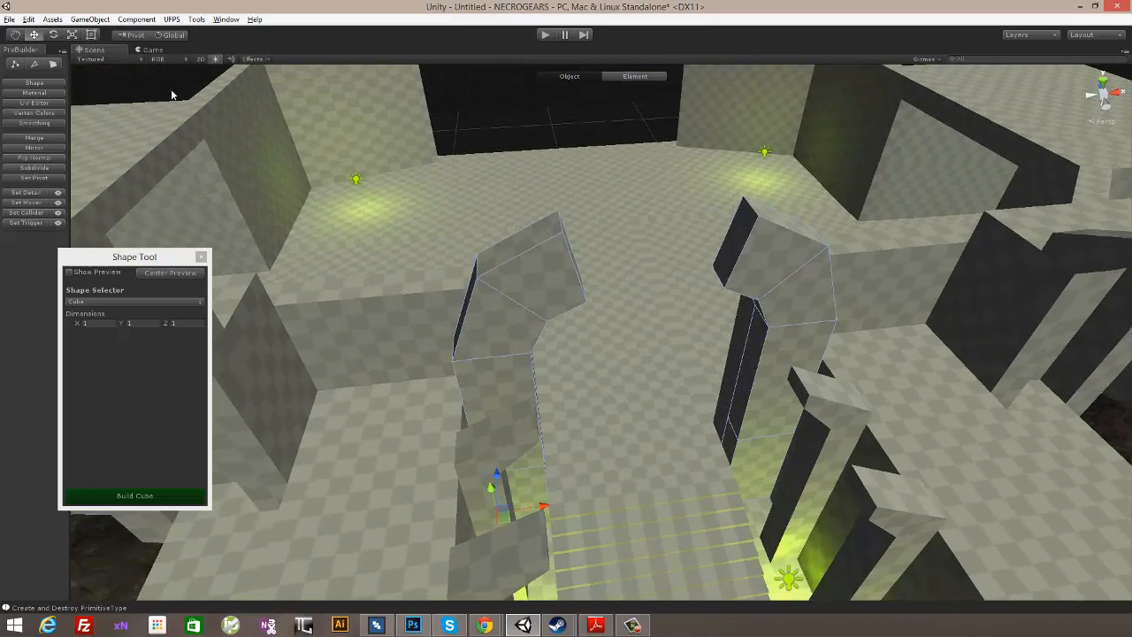
click(53, 63)
click(726, 251)
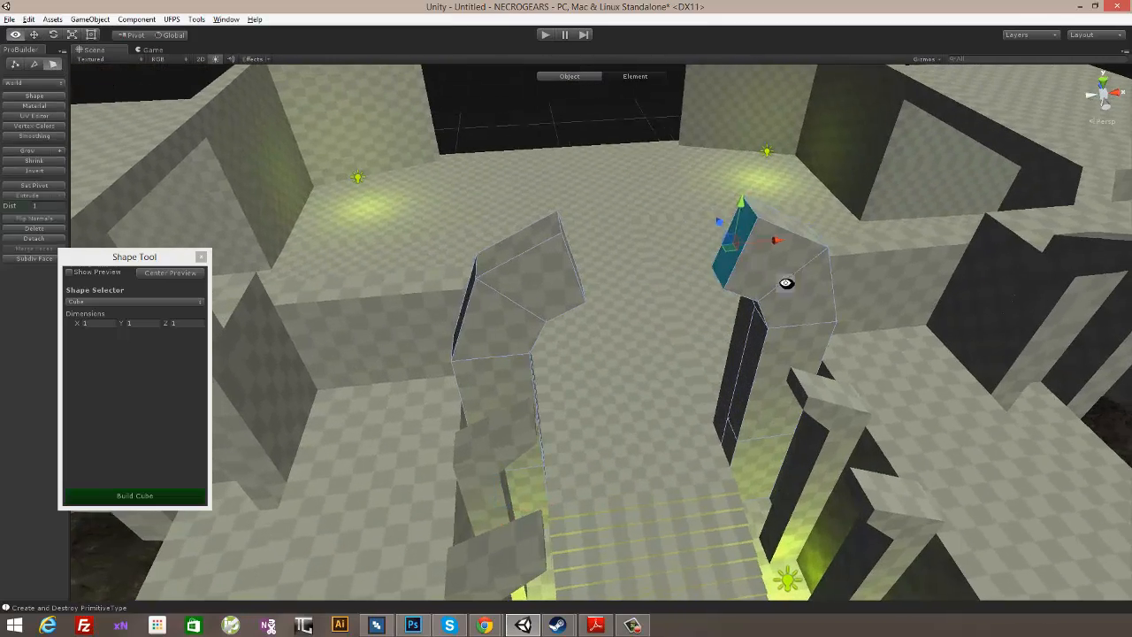
alt+drag(727, 251, 518, 271)
shift+click(500, 266)
alt+drag(510, 341, 597, 327)
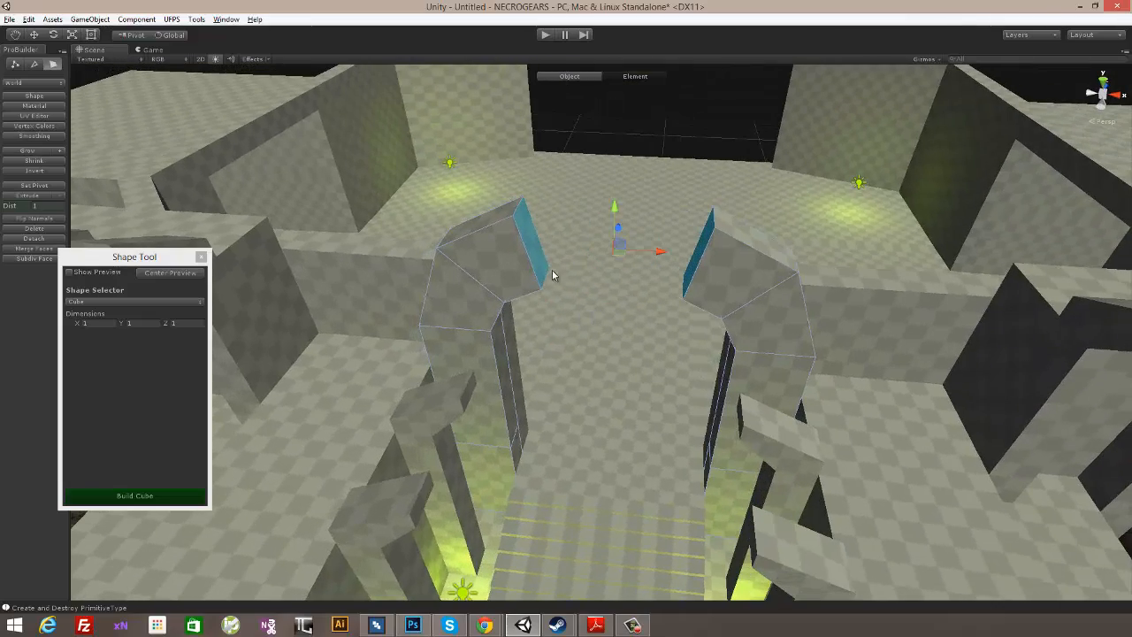
key(BackSpace)
- Bridge the front edges and the rear edges of the two open pillar tips across the passage
alt+drag(730, 306, 770, 315)
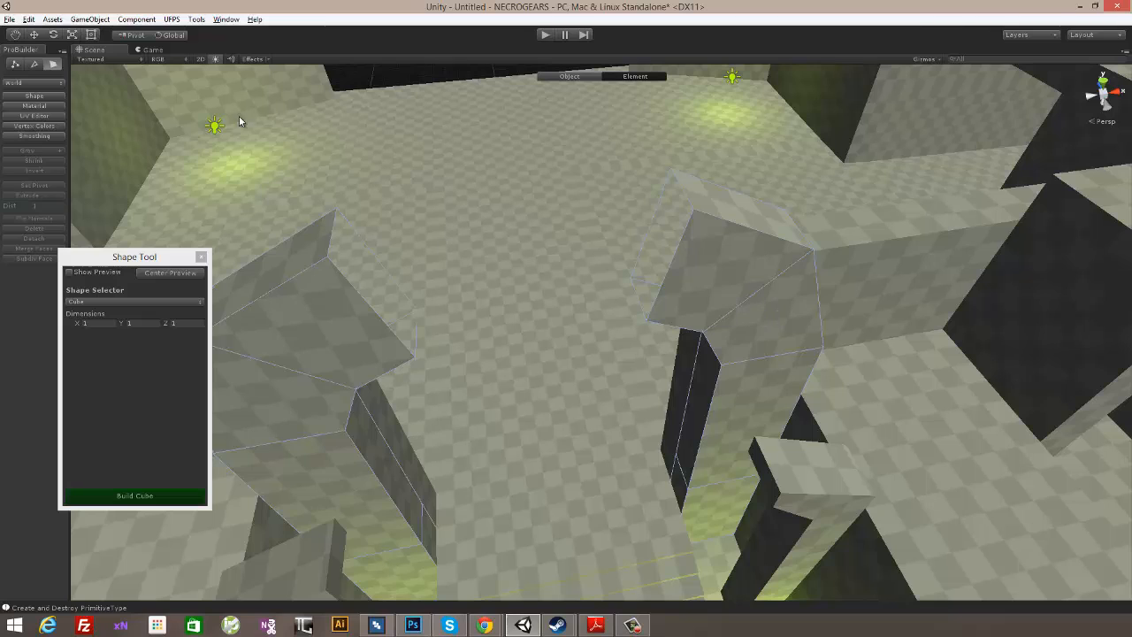
click(35, 64)
alt+drag(591, 260, 366, 314)
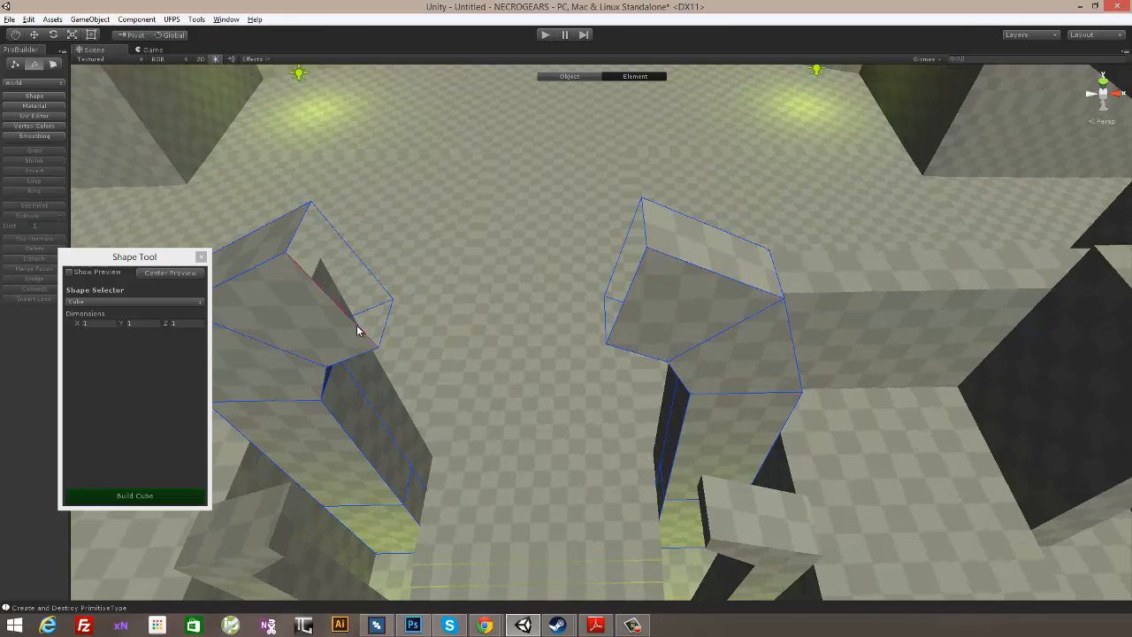
click(357, 331)
alt+drag(469, 381, 667, 310)
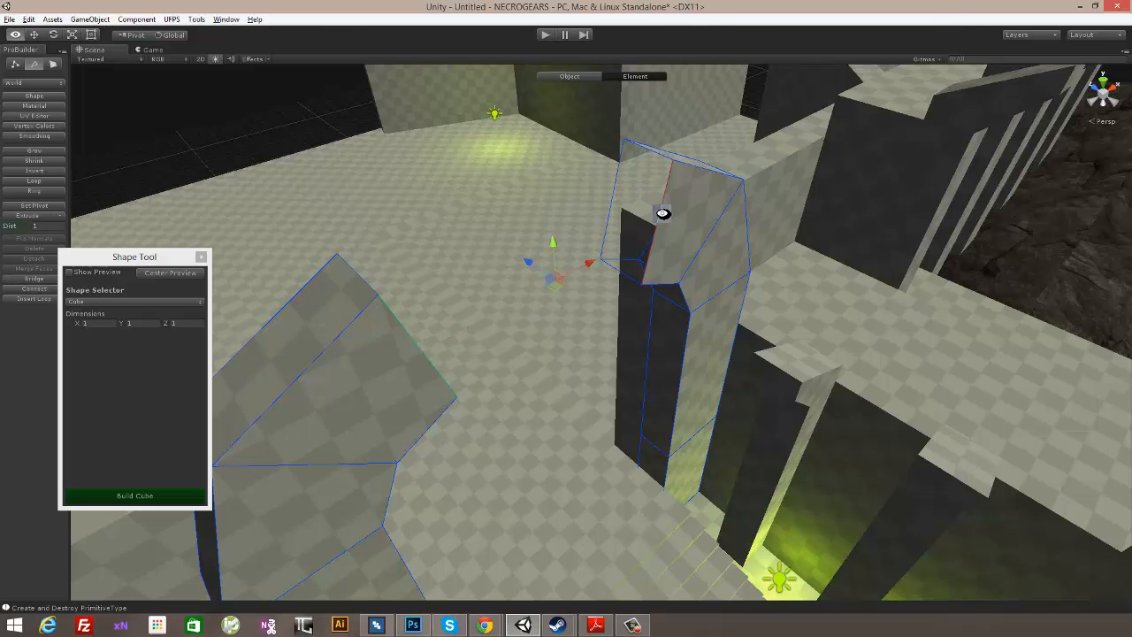
key(alt+b)
alt+drag(616, 175, 893, 167)
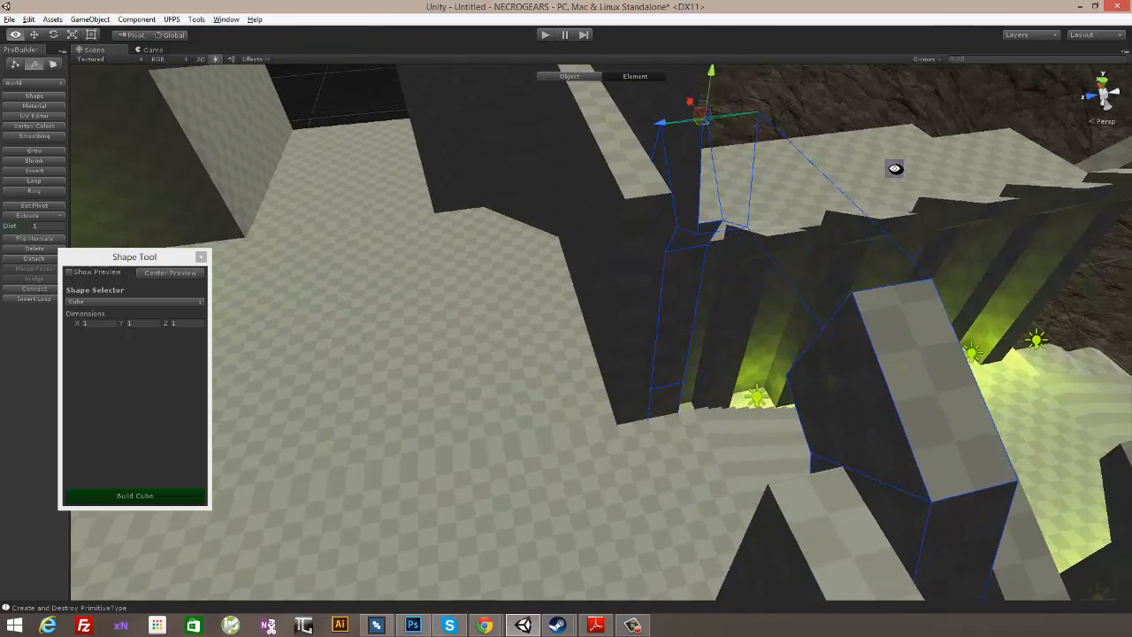
alt+drag(695, 204, 611, 235)
shift+click(718, 260)
key(alt+b)
- Bridge the upper edges and the lower edges of the new span to close the arch's top and underside
click(603, 223)
click(523, 279)
click(619, 212)
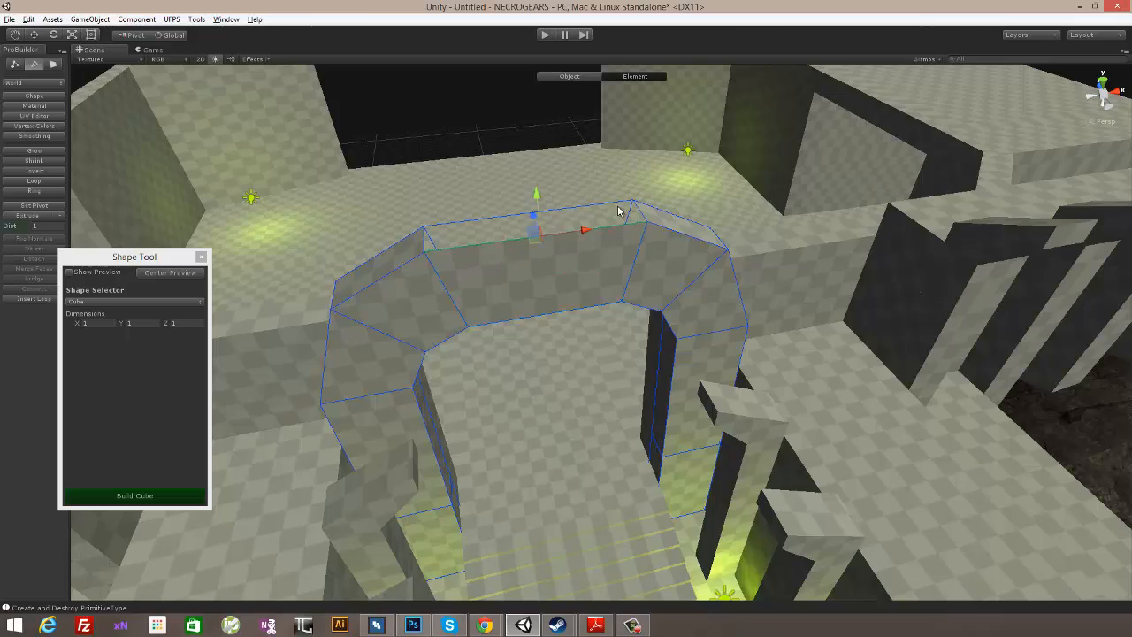
alt+drag(637, 277, 7, 255)
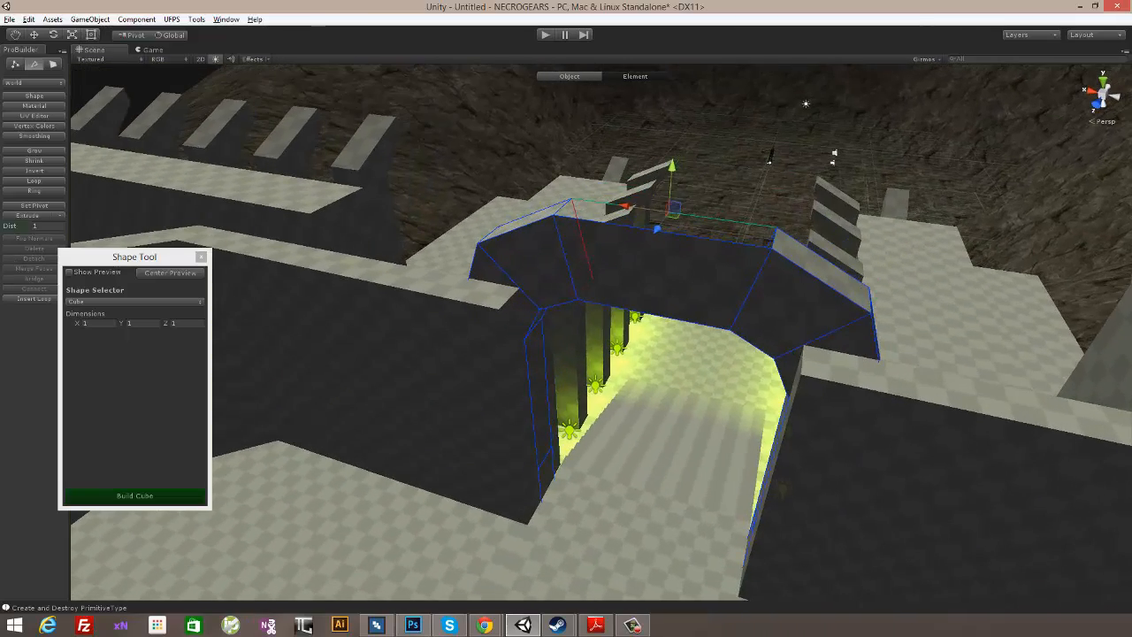
shift+click(719, 241)
key(alt+b)
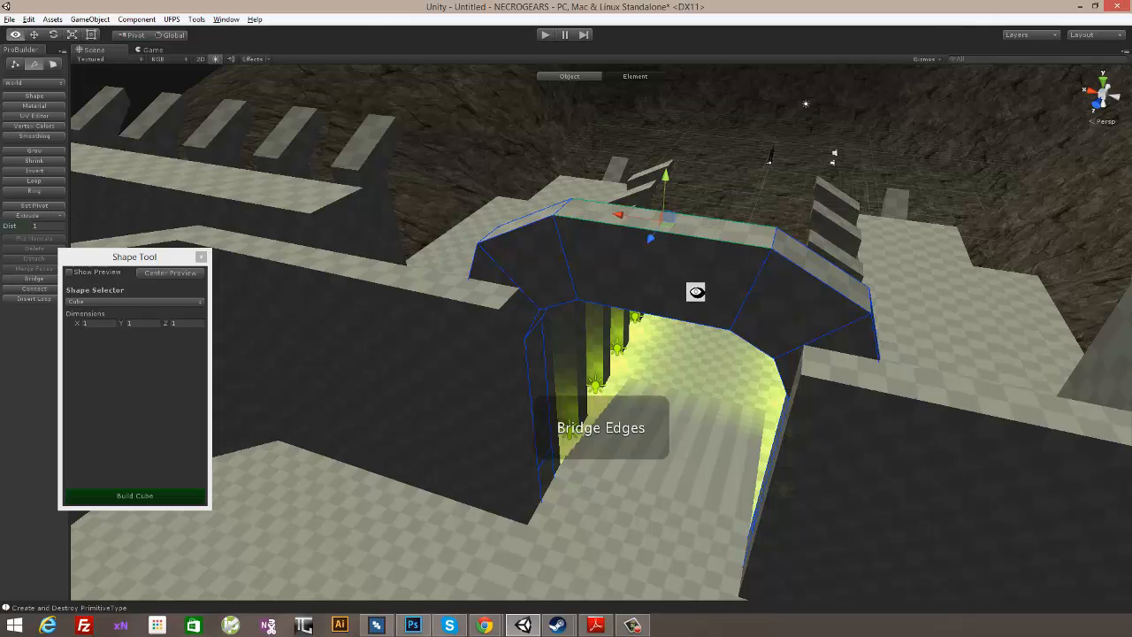
alt+drag(696, 292, 678, 186)
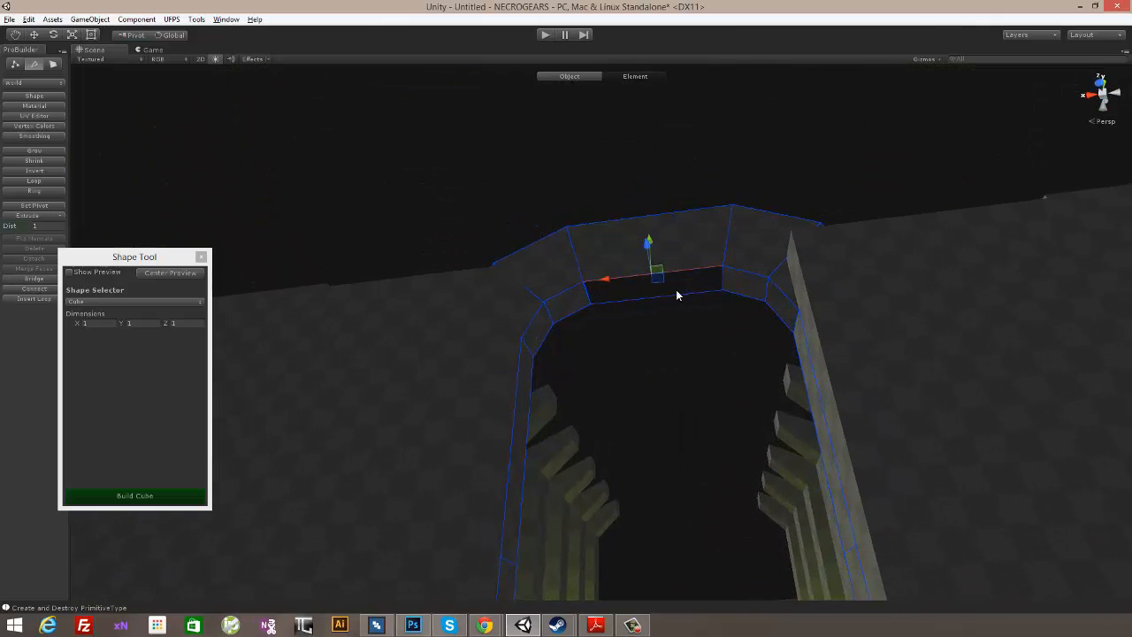
key(alt+b)
- Raise the arch's inner crown vertices and its outer top vertices along Y, and deselect the arch
alt+drag(773, 270, 659, 306)
scroll(677, 406, down, 4)
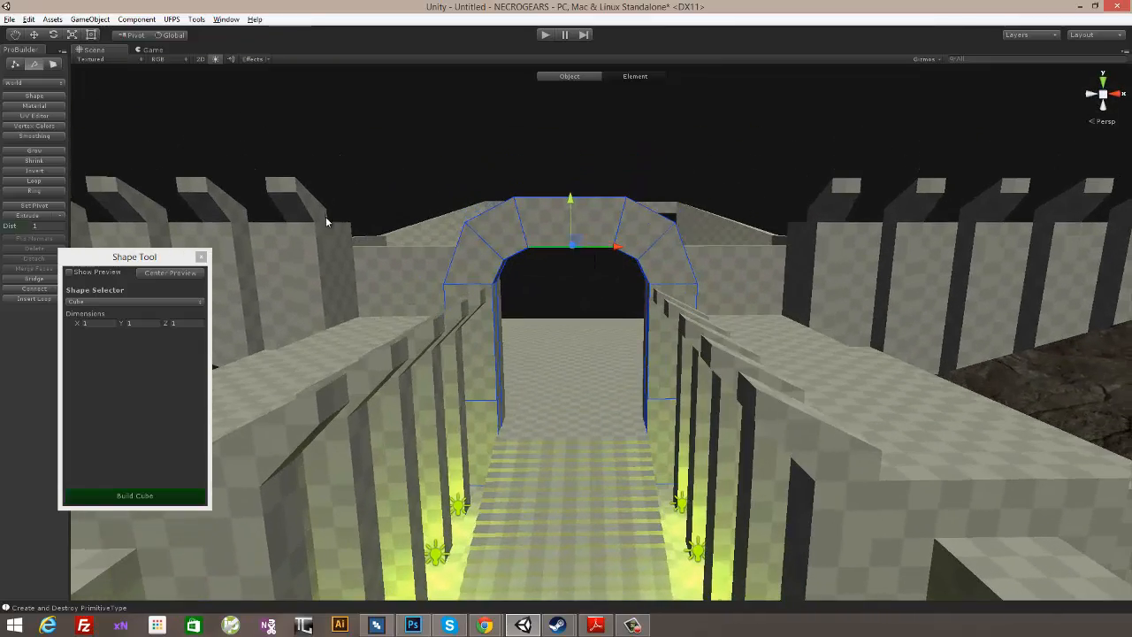
click(17, 66)
middle_drag(644, 273, 643, 259)
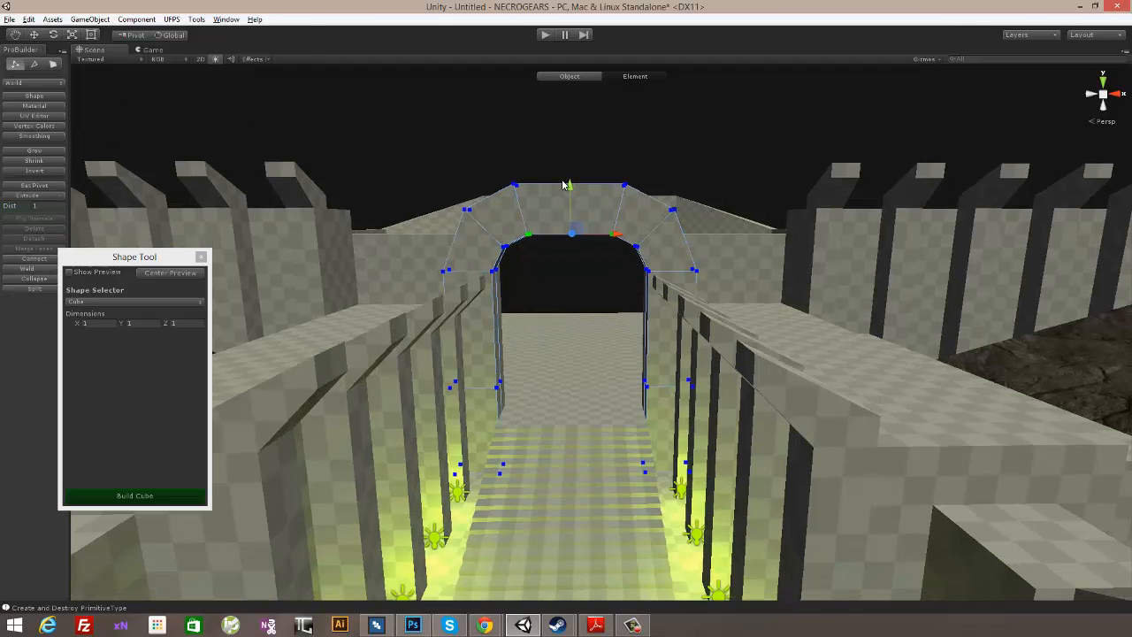
drag(570, 185, 618, 189)
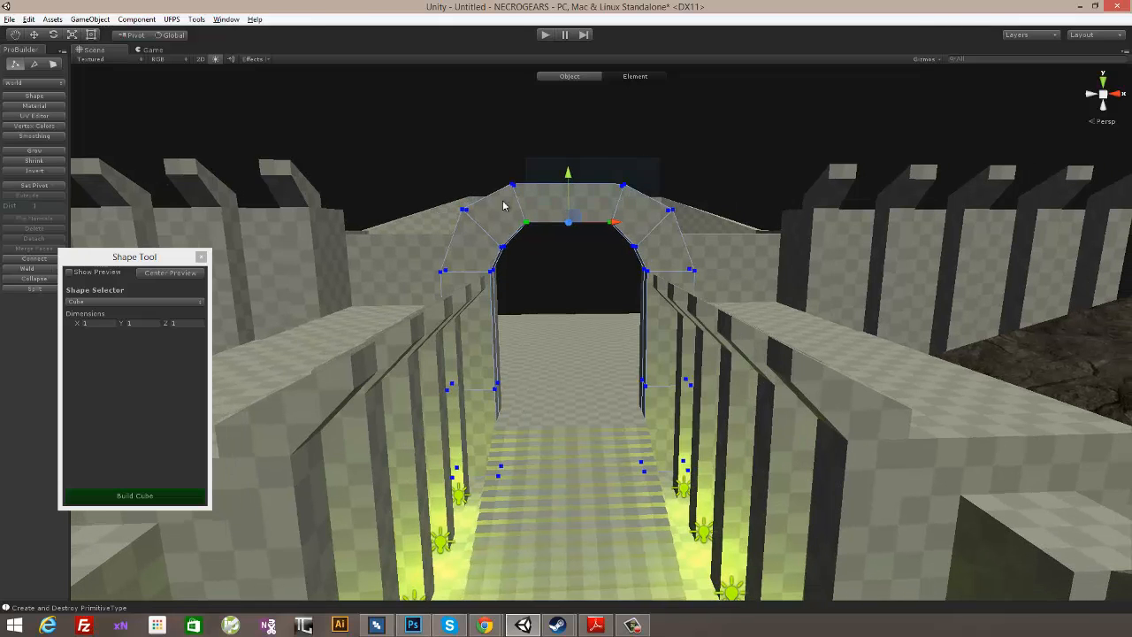
drag(569, 137, 568, 121)
alt+drag(598, 253, 548, 287)
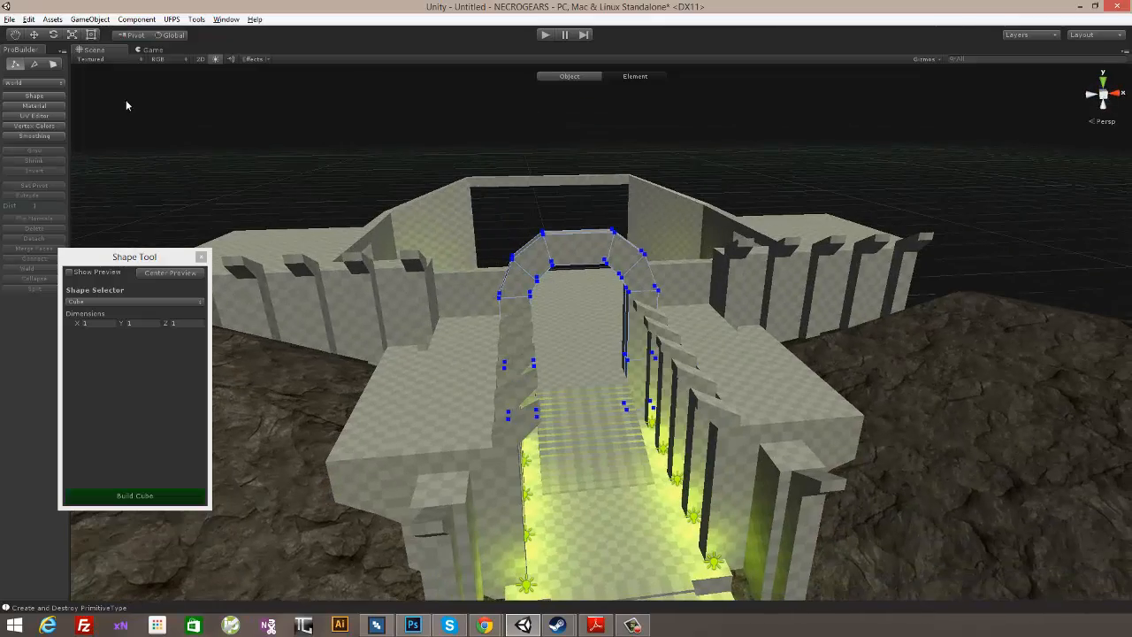
click(542, 77)
- Examine the arch over the entrance stairs from the front, from above and from inside the passage
alt+drag(472, 261, 371, 168)
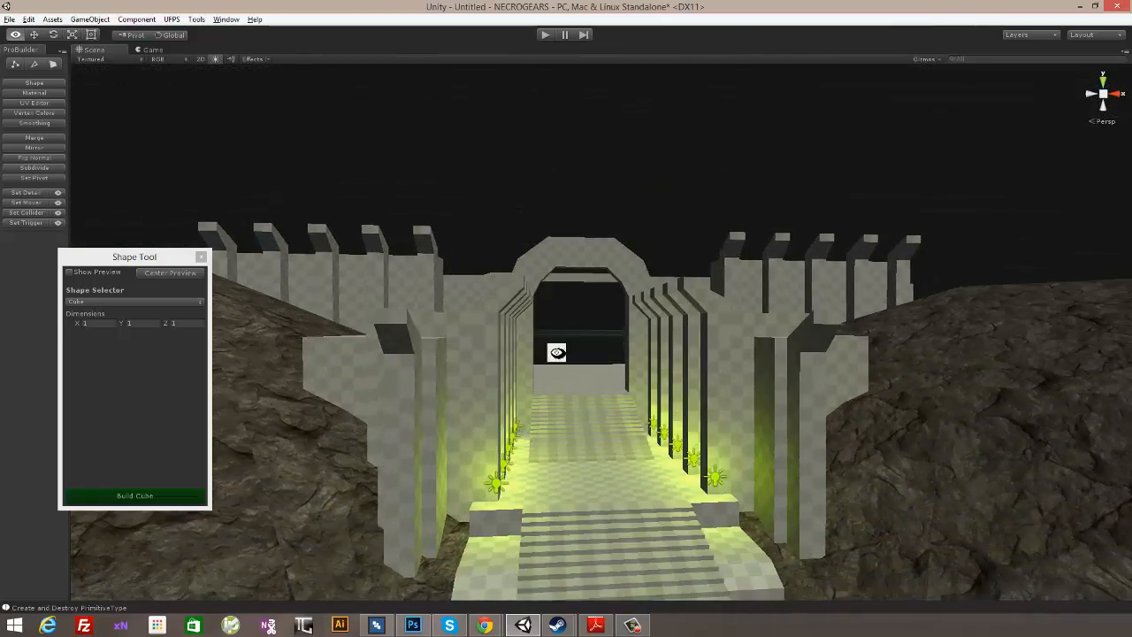
alt+drag(669, 448, 715, 495)
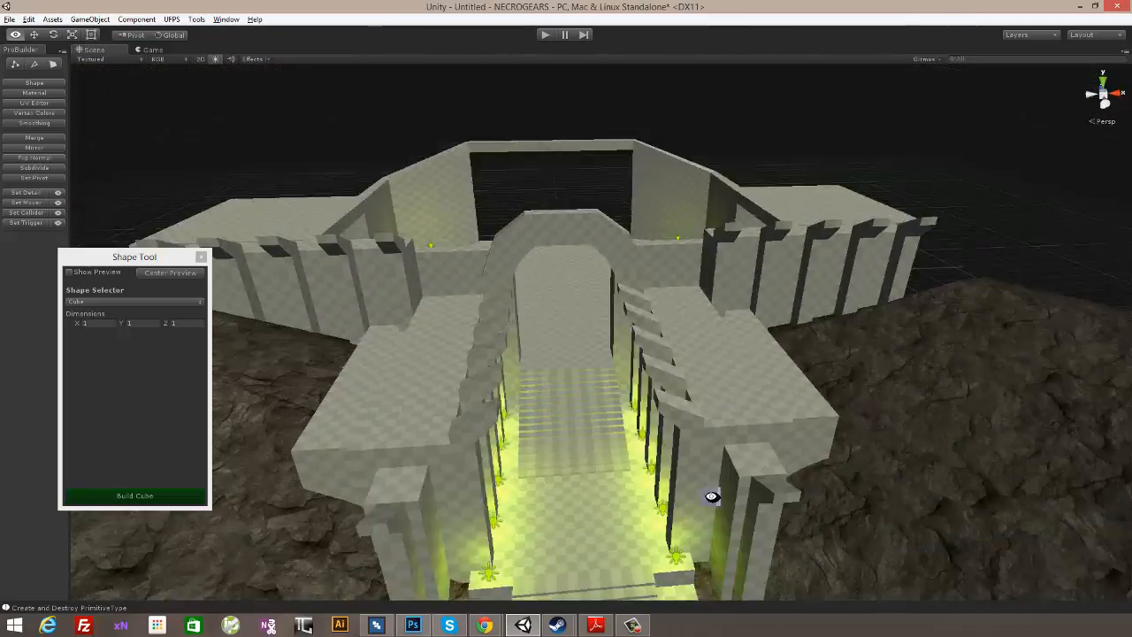
scroll(670, 469, up, 10)
scroll(681, 457, down, 10)
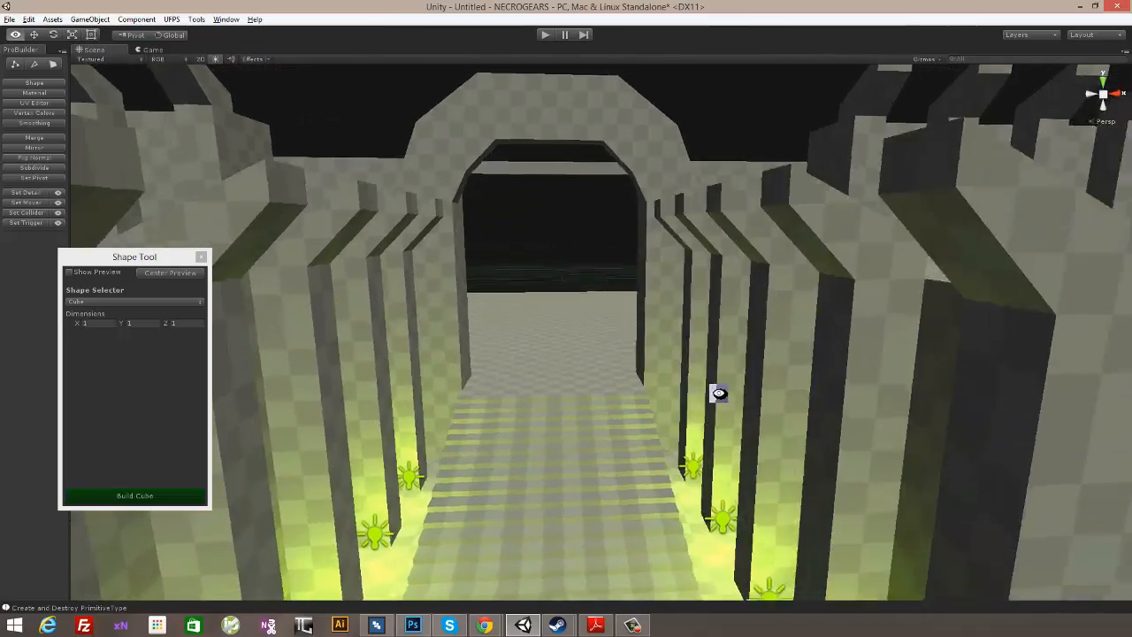
alt+drag(647, 379, 629, 225)
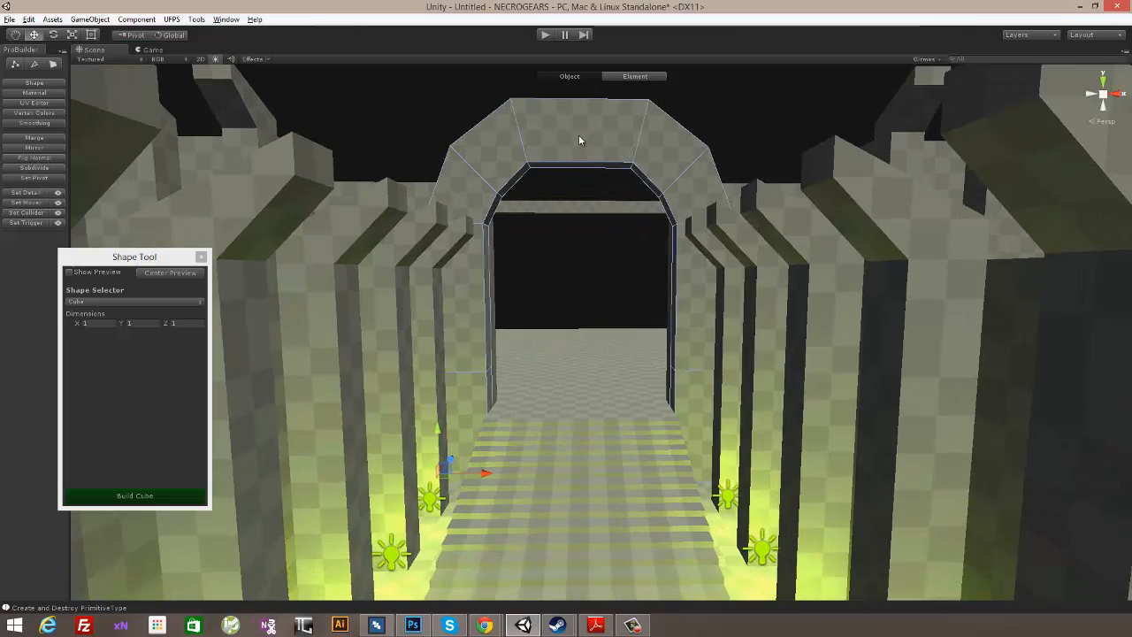
alt+drag(582, 170, 624, 414)
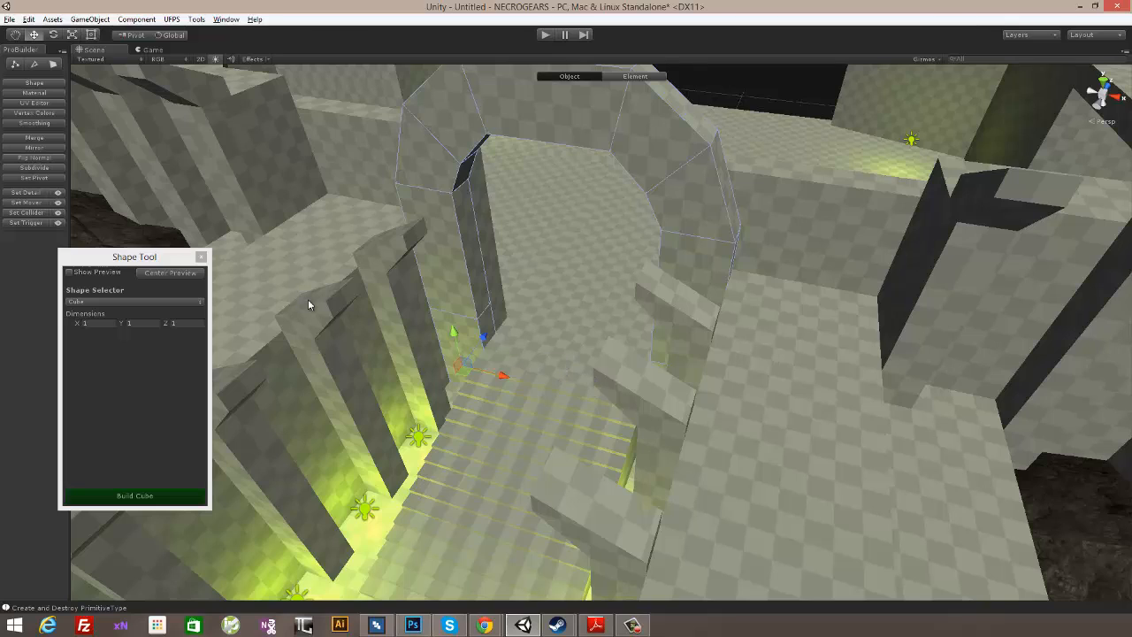
alt+drag(602, 213, 645, 319)
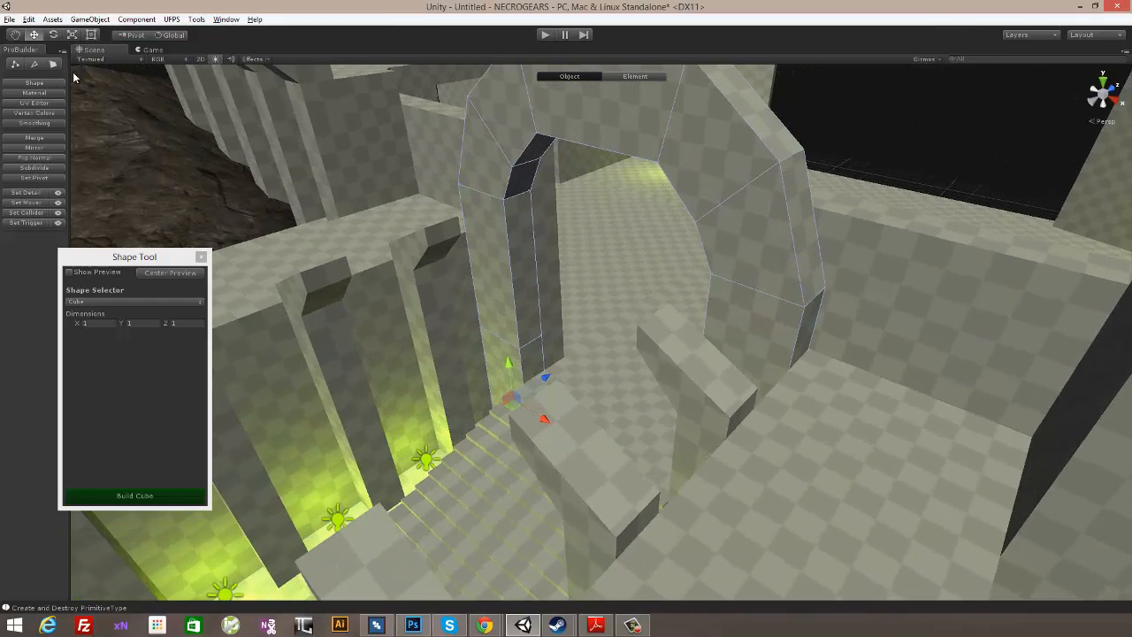
- Build a 1 × 1 × 1 cube and place it at the top of the stairs against the arch pillar's base
click(71, 272)
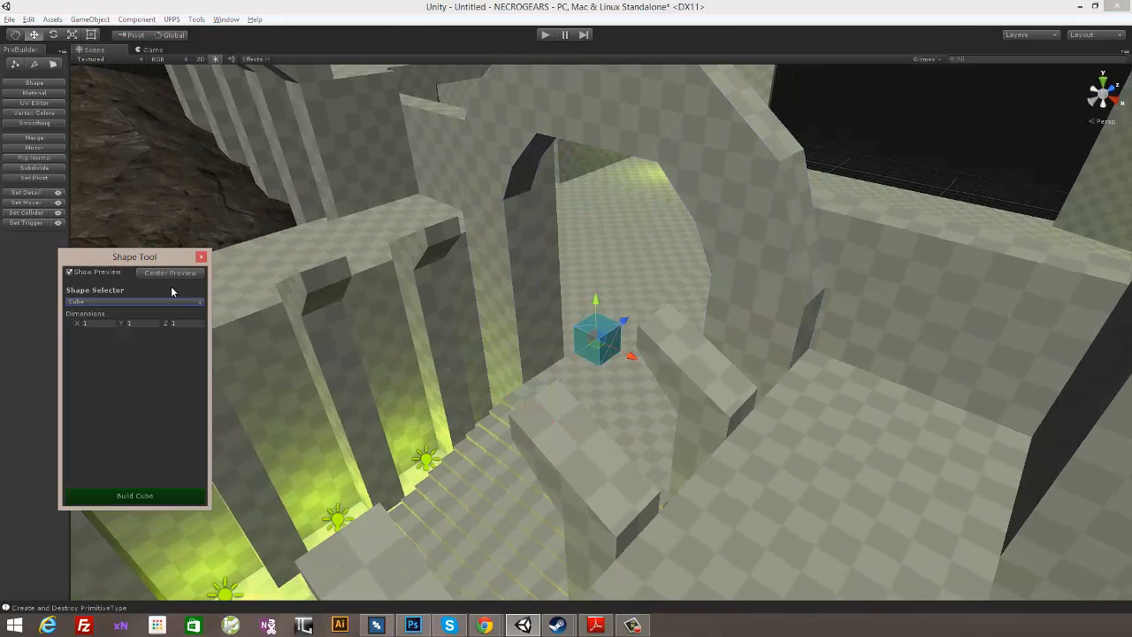
drag(595, 307, 595, 306)
alt+drag(506, 364, 650, 281)
drag(597, 329, 435, 256)
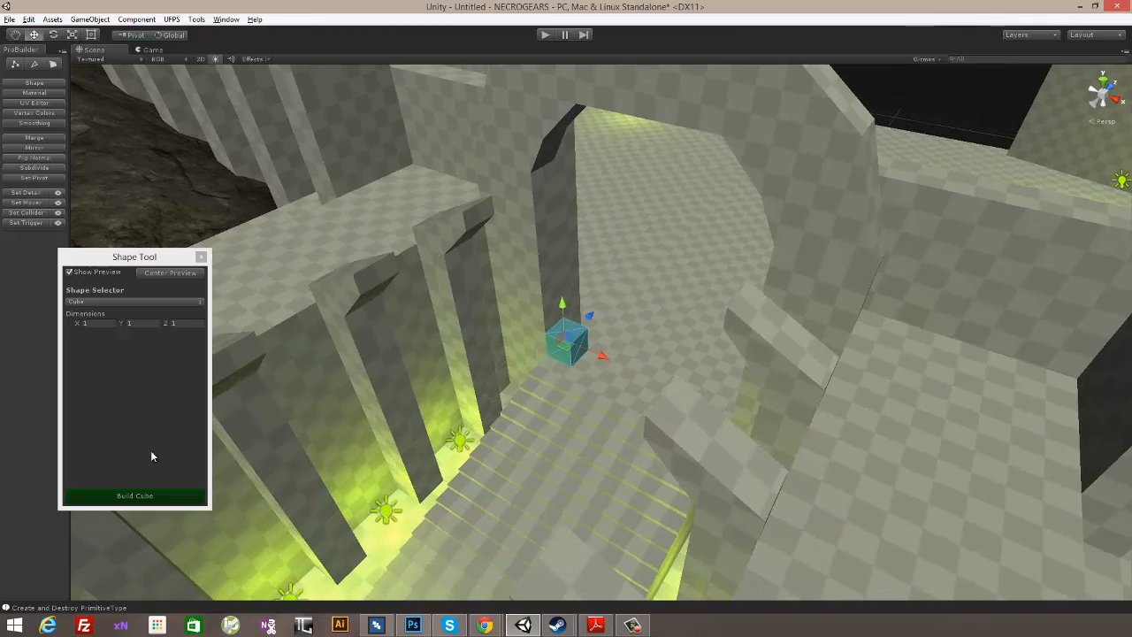
click(134, 496)
alt+drag(682, 350, 673, 291)
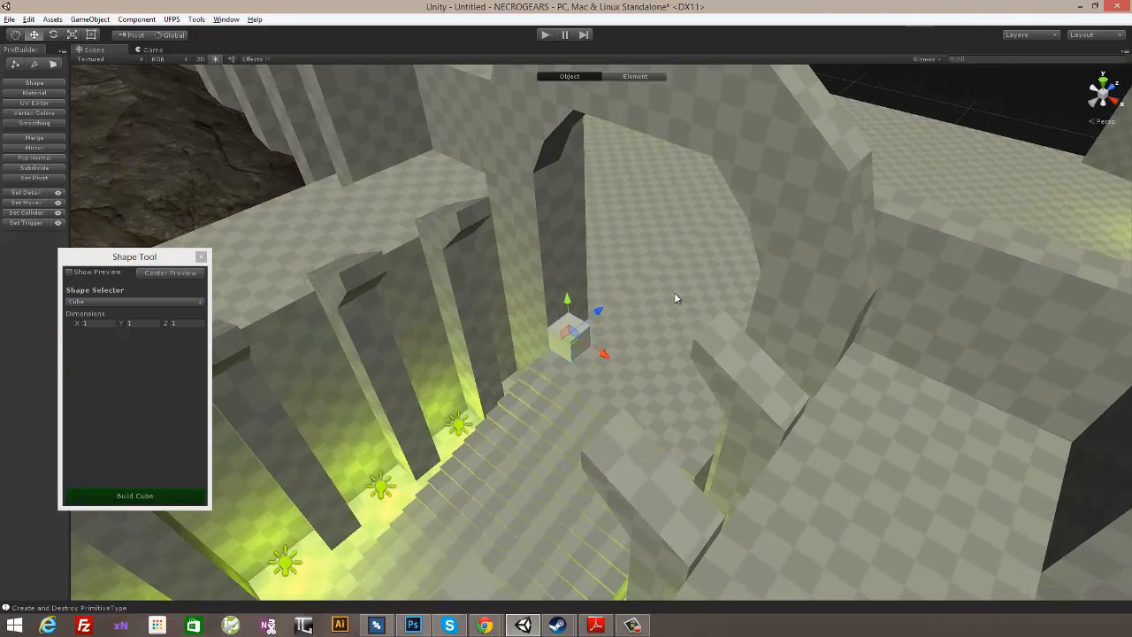
alt+drag(574, 356, 633, 360)
- Move the cube's front, top and side faces to form a thin panel reaching the arch's bend height and the middle of the passage
scroll(587, 351, up, 5)
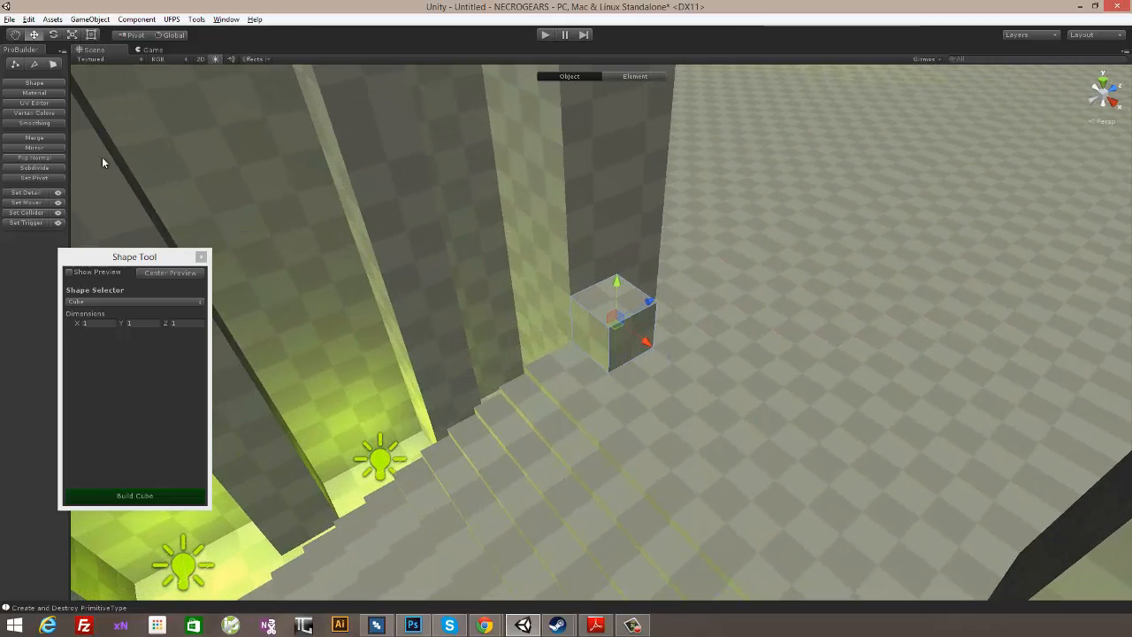
click(53, 64)
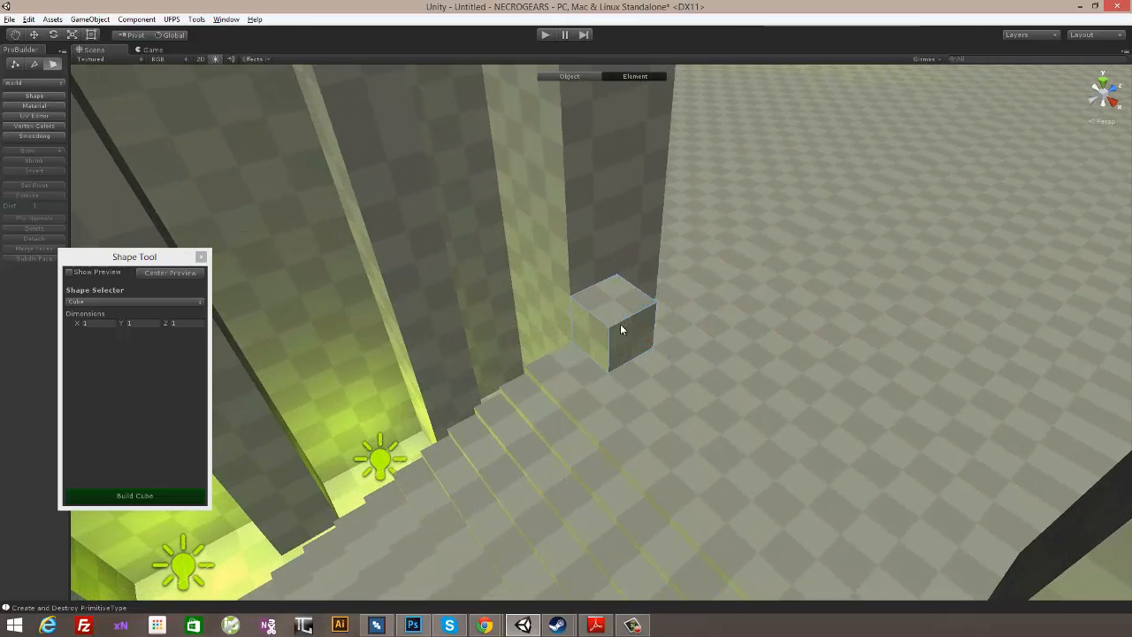
click(592, 331)
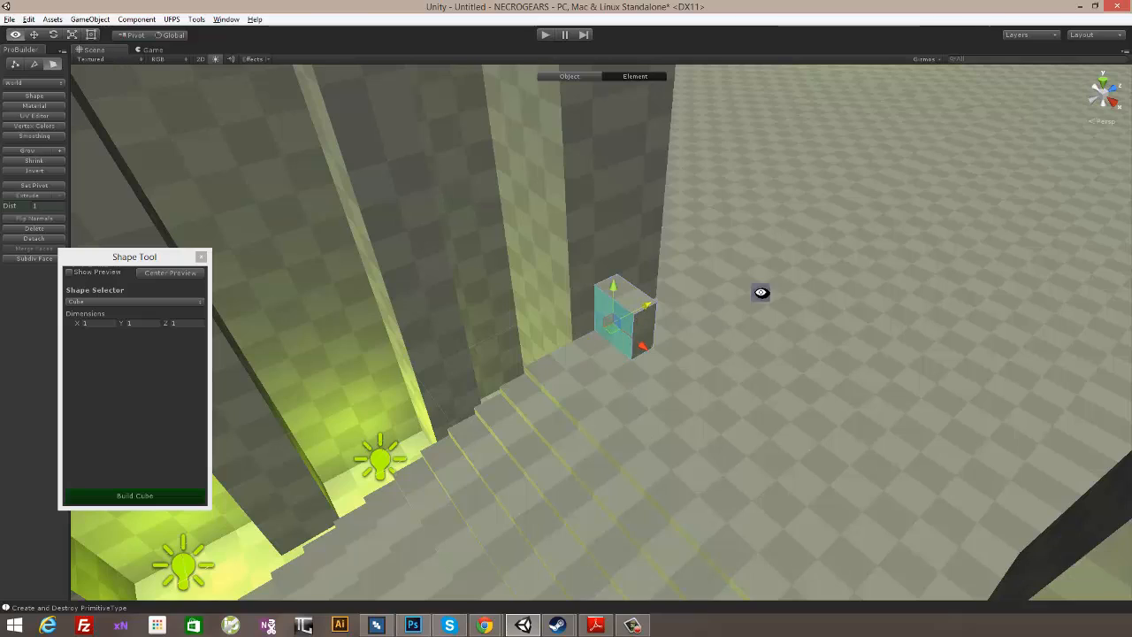
alt+drag(760, 292, 708, 327)
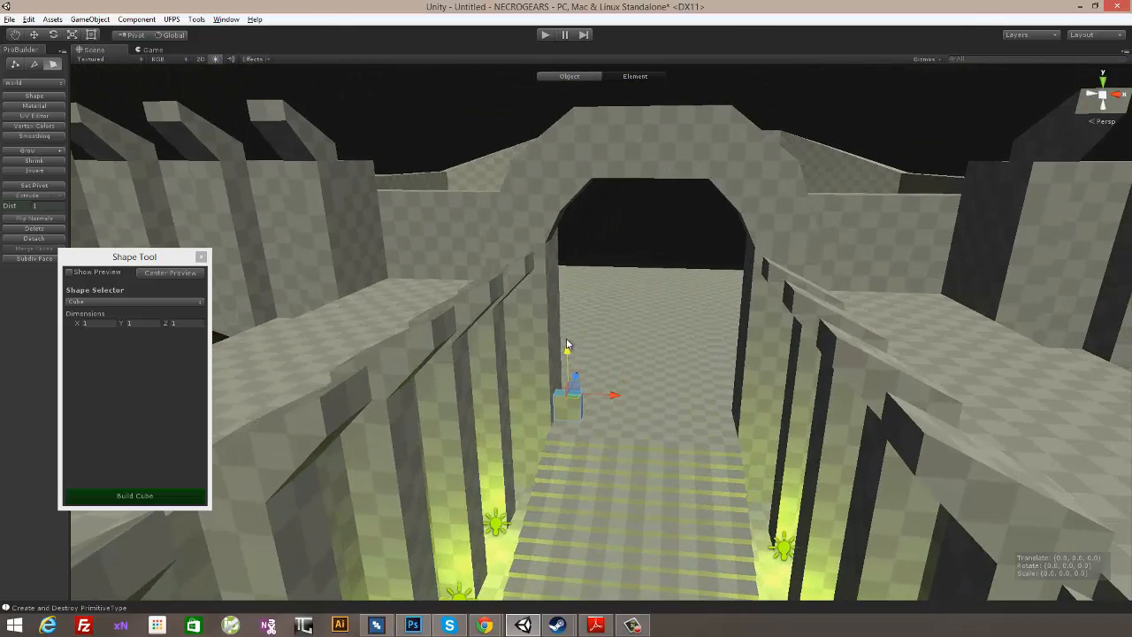
alt+drag(569, 216, 591, 303)
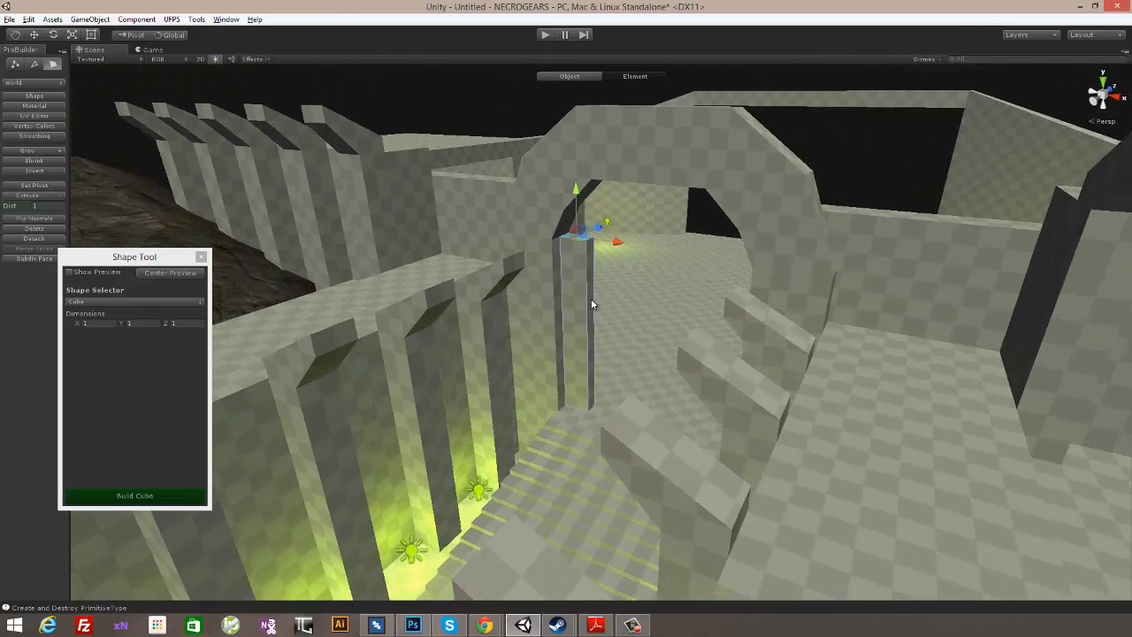
alt+drag(686, 331, 638, 336)
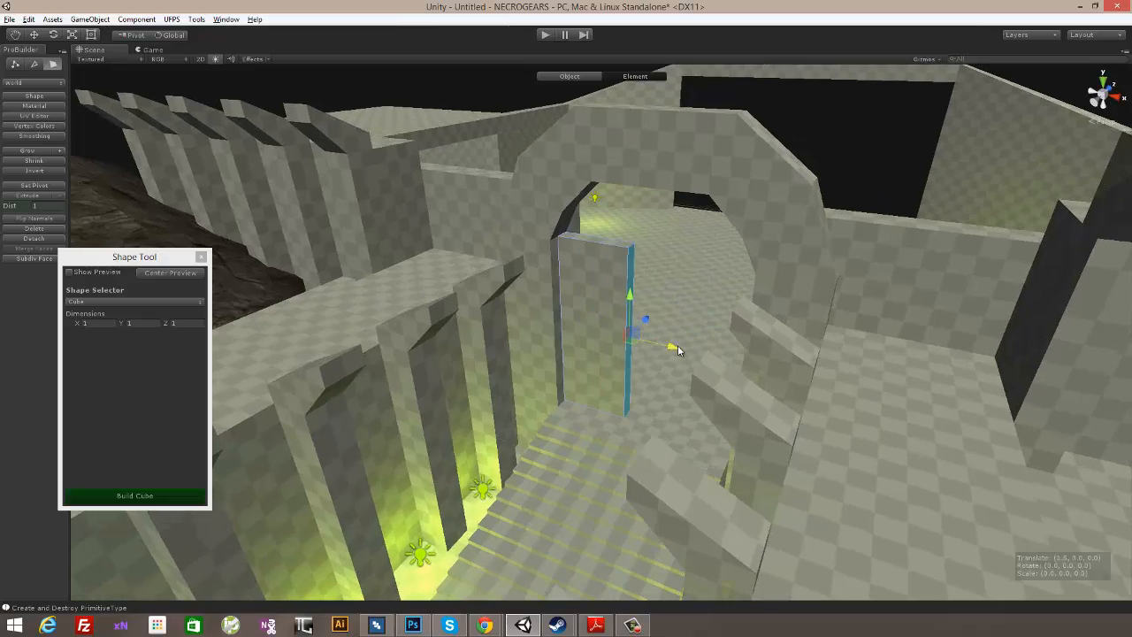
alt+drag(610, 458, 690, 321)
- Extrude the panel's top face upward and move its outer top vertices along X to follow the arch's inner slope
scroll(626, 327, up, 5)
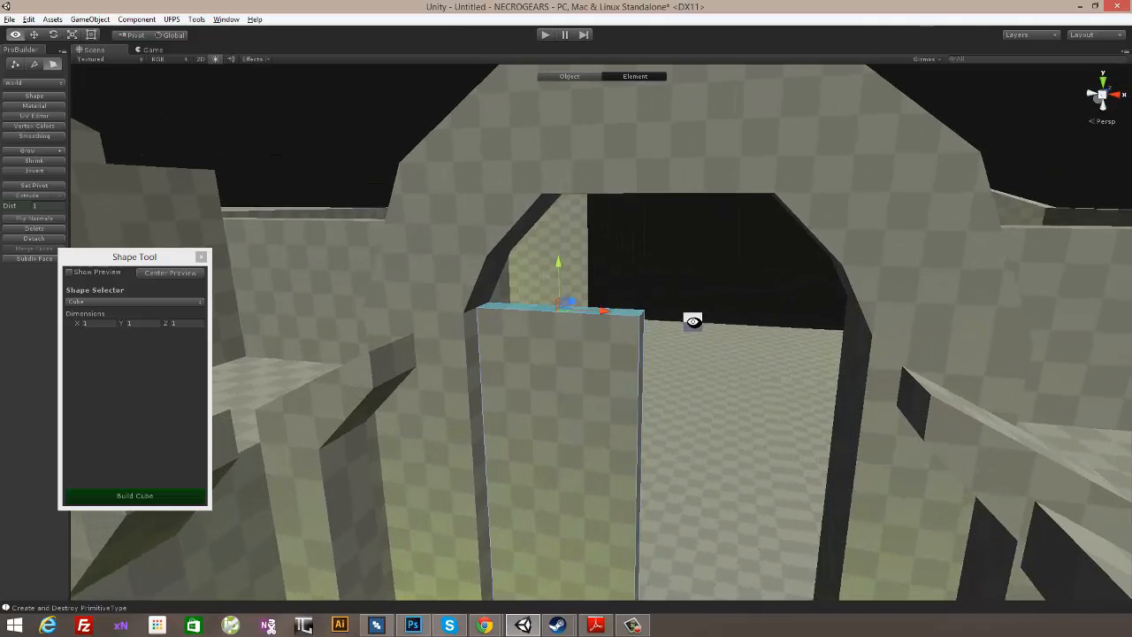
click(34, 197)
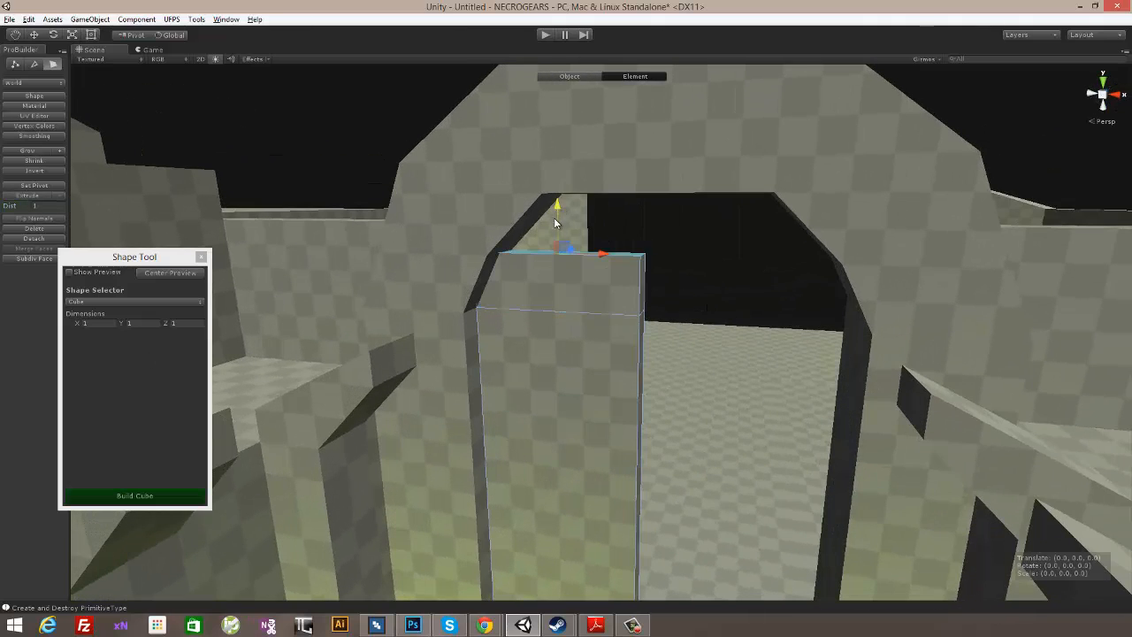
mouse_move(586, 288)
alt+mouse_down()
mouse_move(648, 256)
mouse_move(566, 295)
mouse_move(576, 293)
alt+mouse_up()
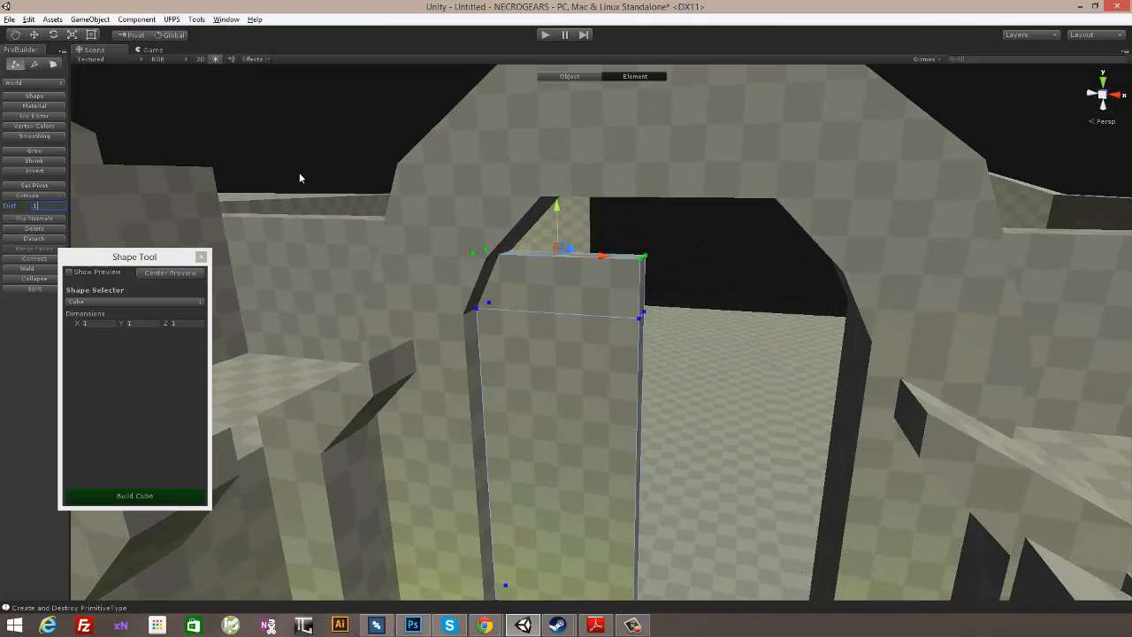
drag(522, 255, 549, 258)
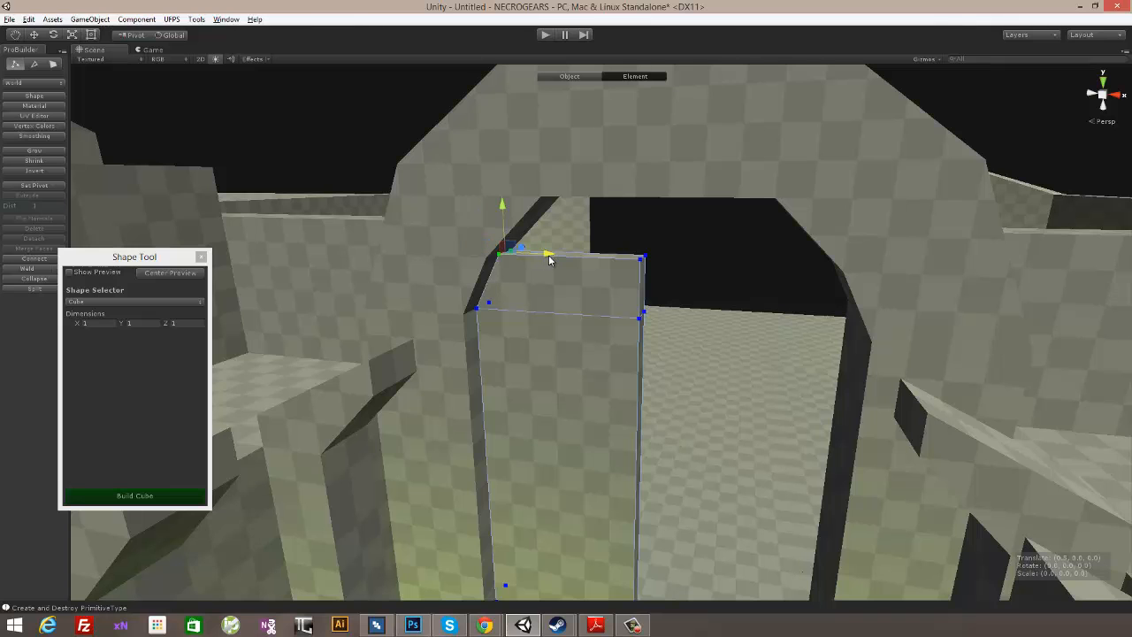
alt+drag(603, 346, 648, 407)
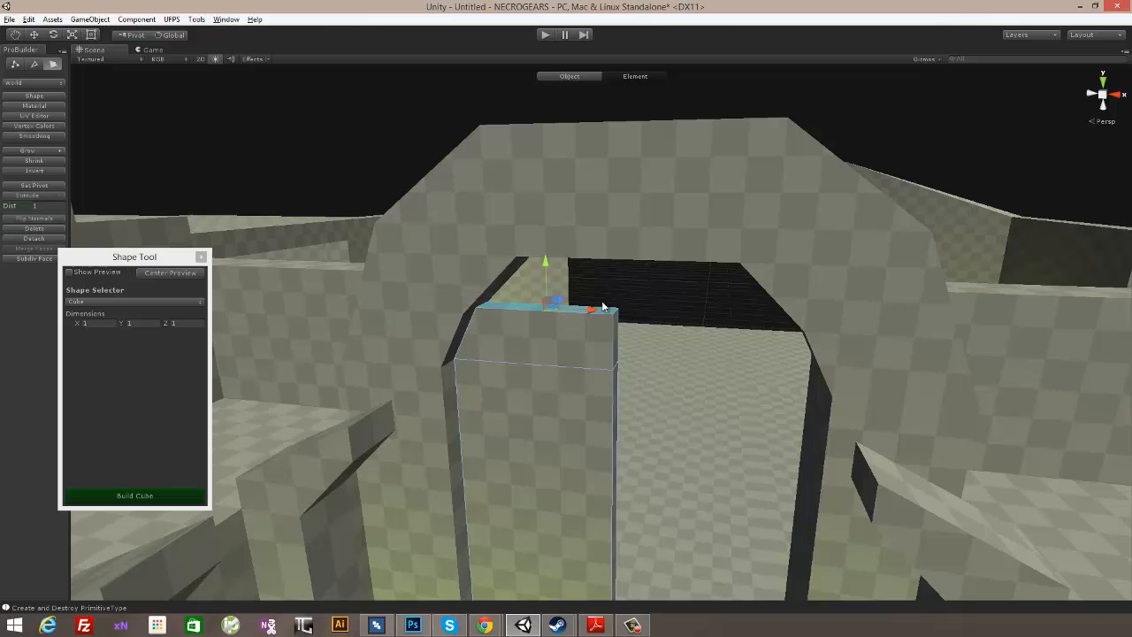
- Extrude the panel's top face up to the arch's underside and move its outer top vertices along X to the arch's upper corner
alt+drag(602, 306, 542, 156)
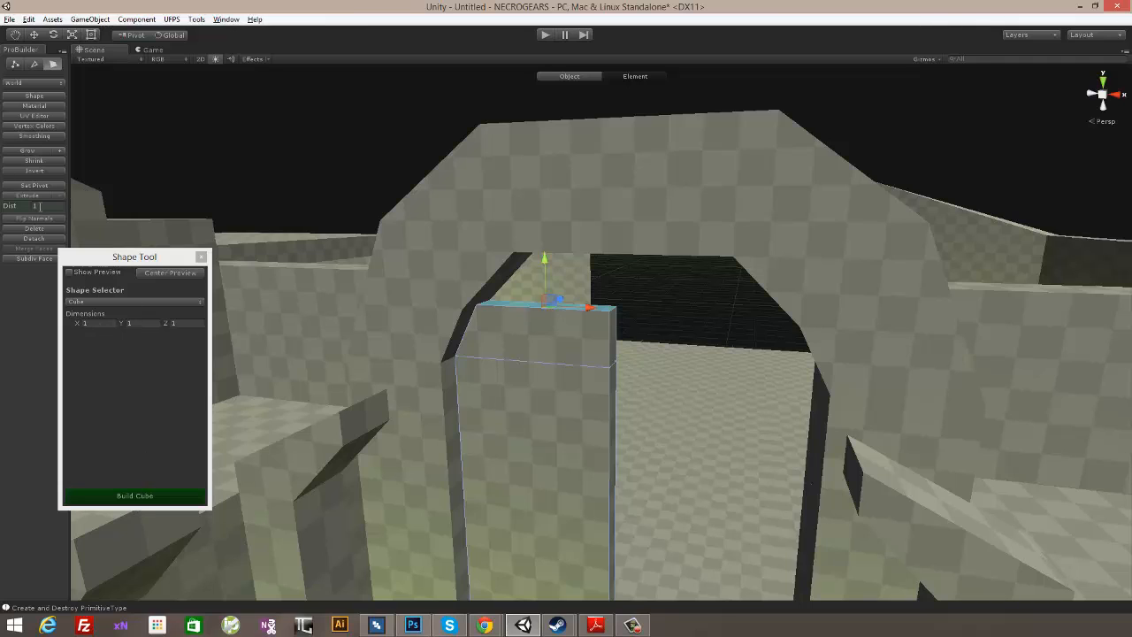
click(30, 195)
drag(544, 209, 79, 84)
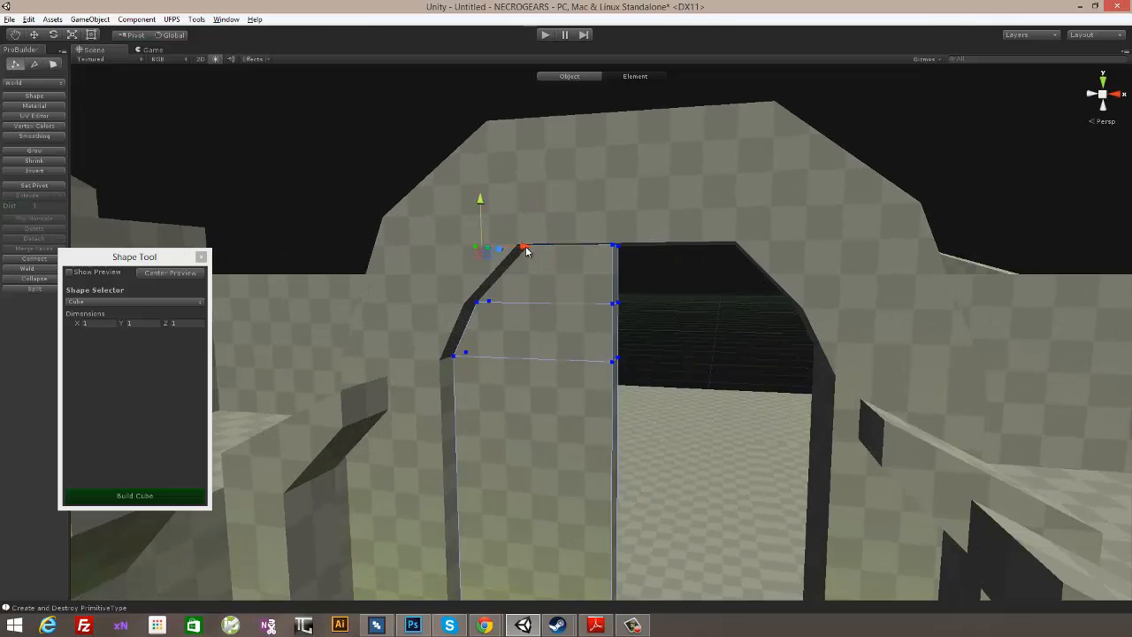
alt+drag(583, 333, 619, 322)
- Select the vertices on the panel's stair-facing side and move them along Z to adjust its thickness inside the arch
scroll(675, 356, down, 5)
alt+drag(707, 408, 596, 449)
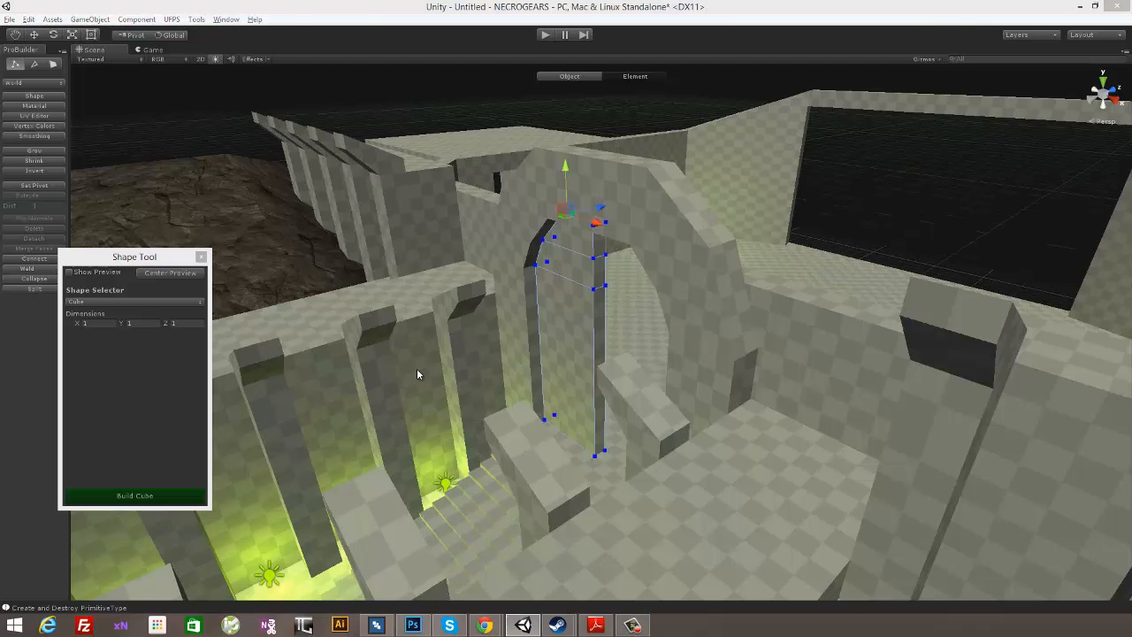
alt+drag(567, 434, 583, 389)
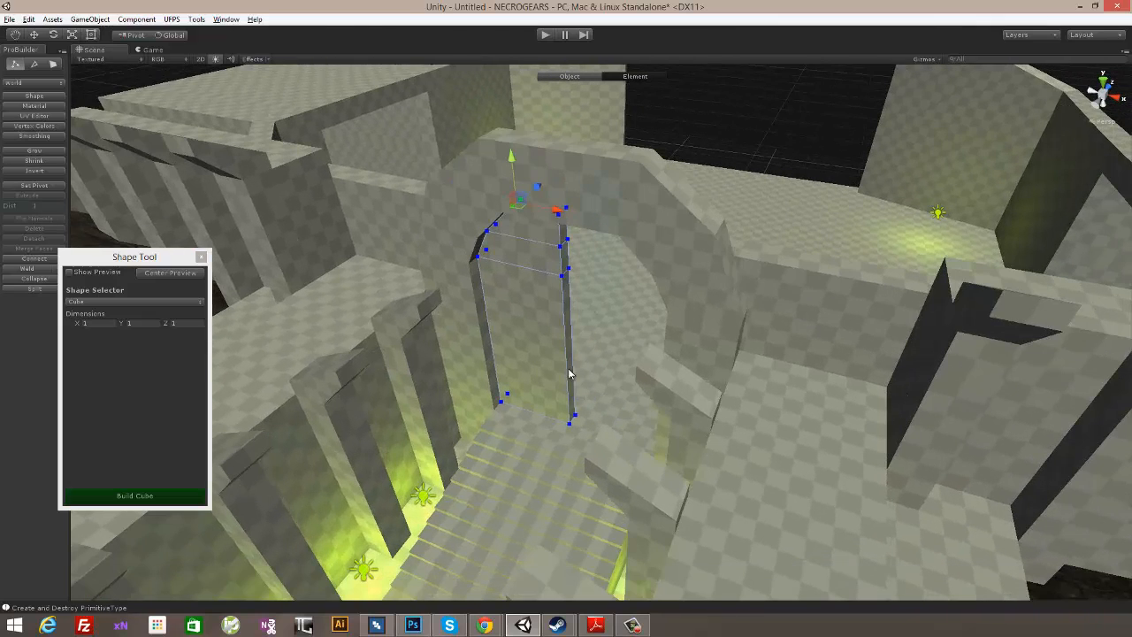
alt+drag(539, 458, 98, 369)
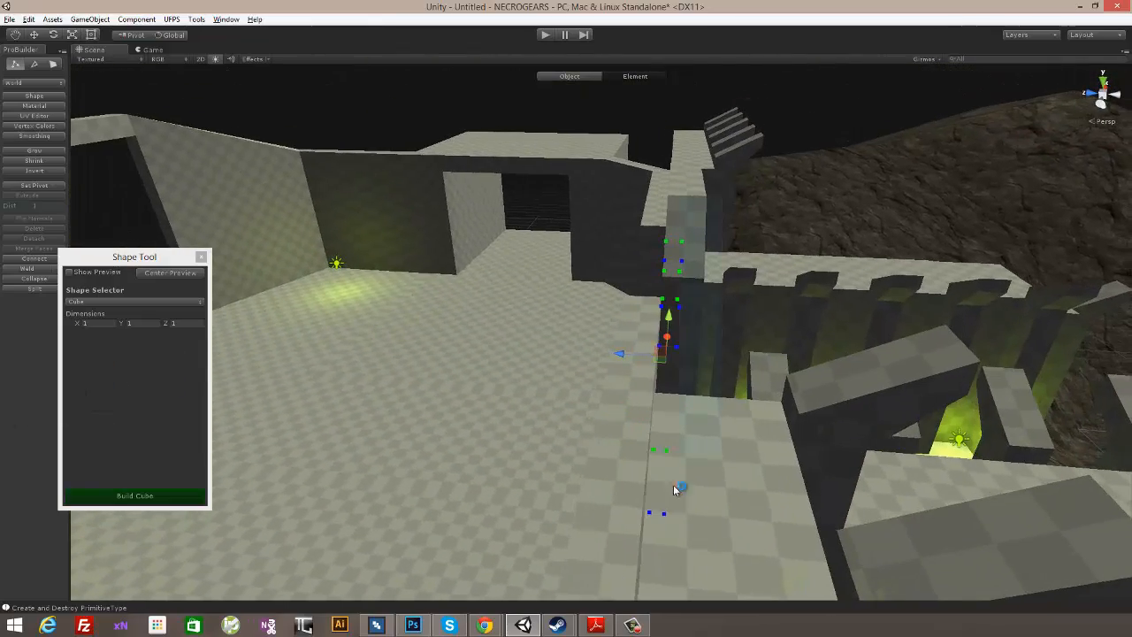
drag(660, 546, 660, 546)
alt+drag(847, 329, 896, 246)
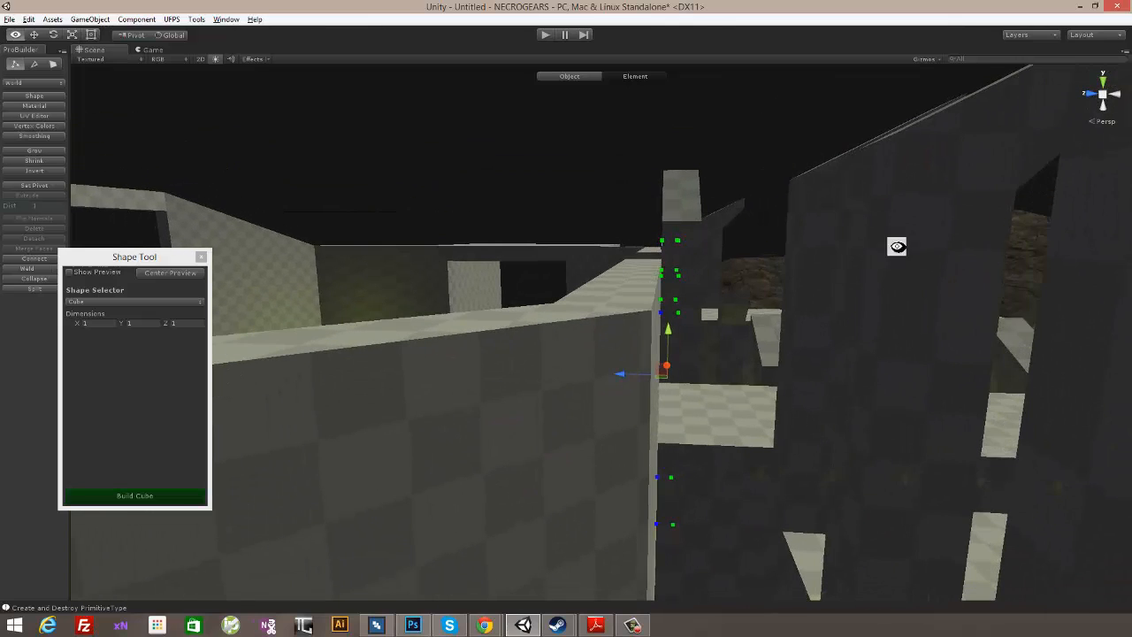
click(1118, 96)
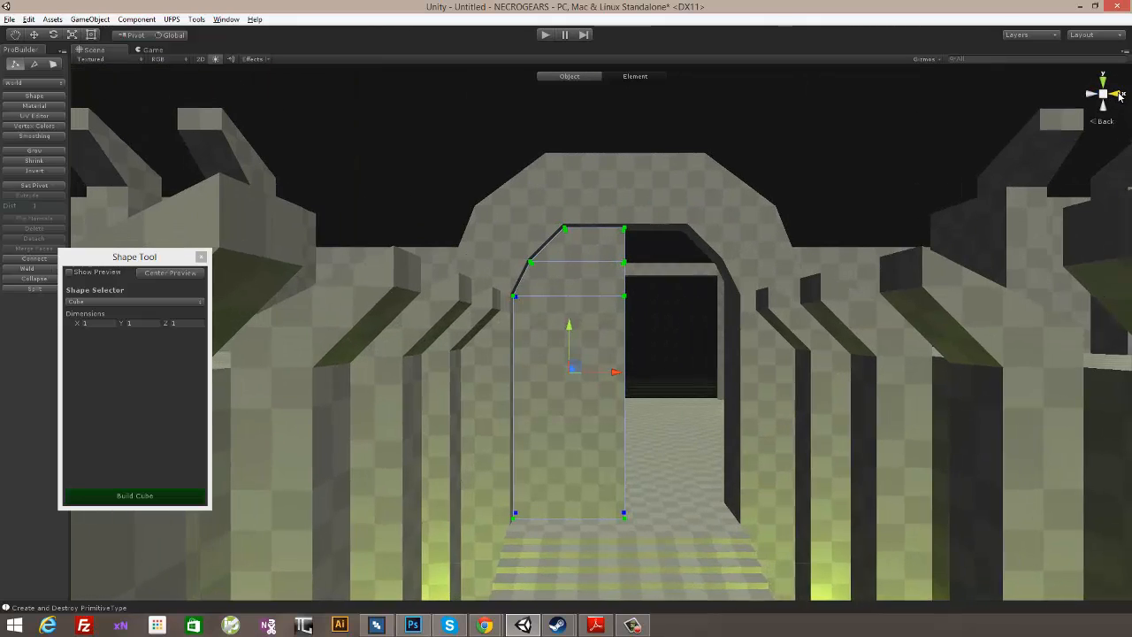
click(1093, 95)
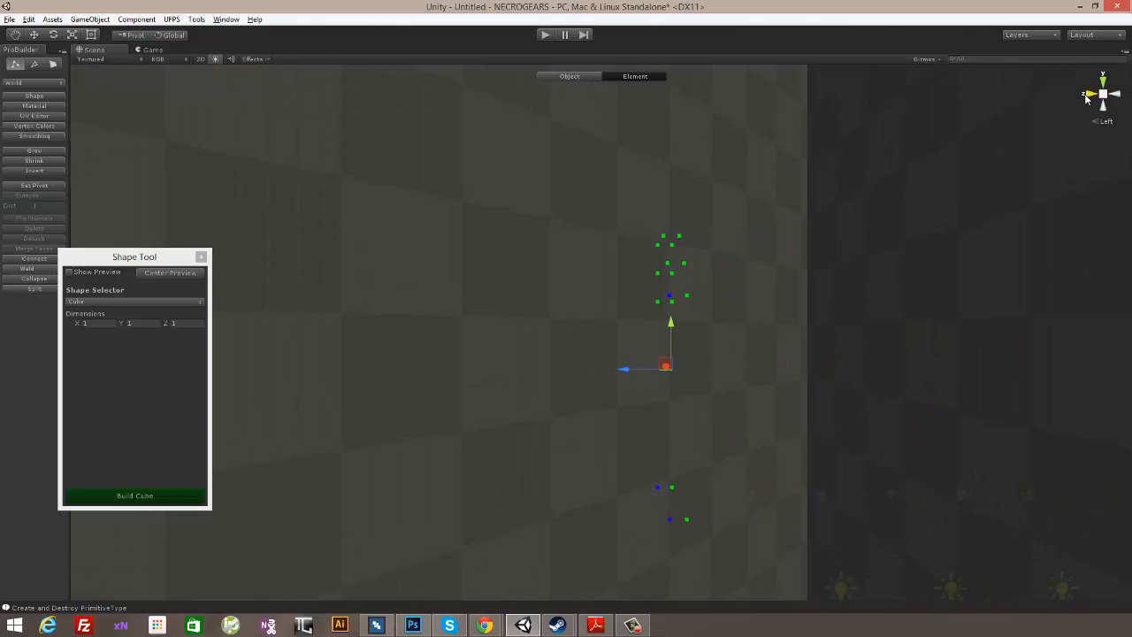
alt+drag(803, 230, 776, 238)
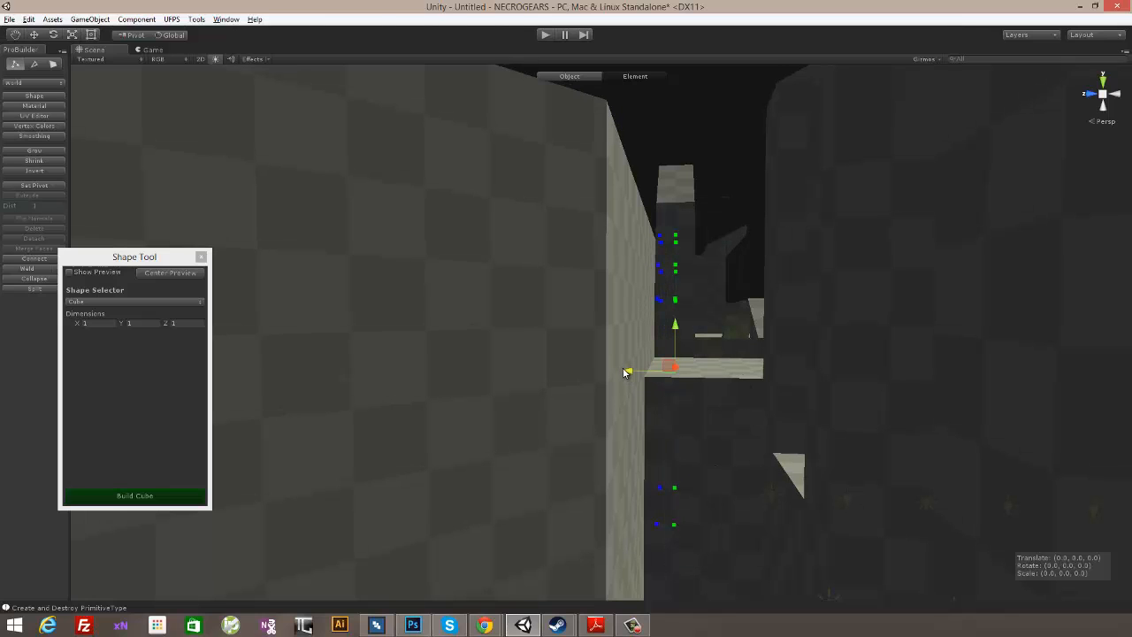
key(f)
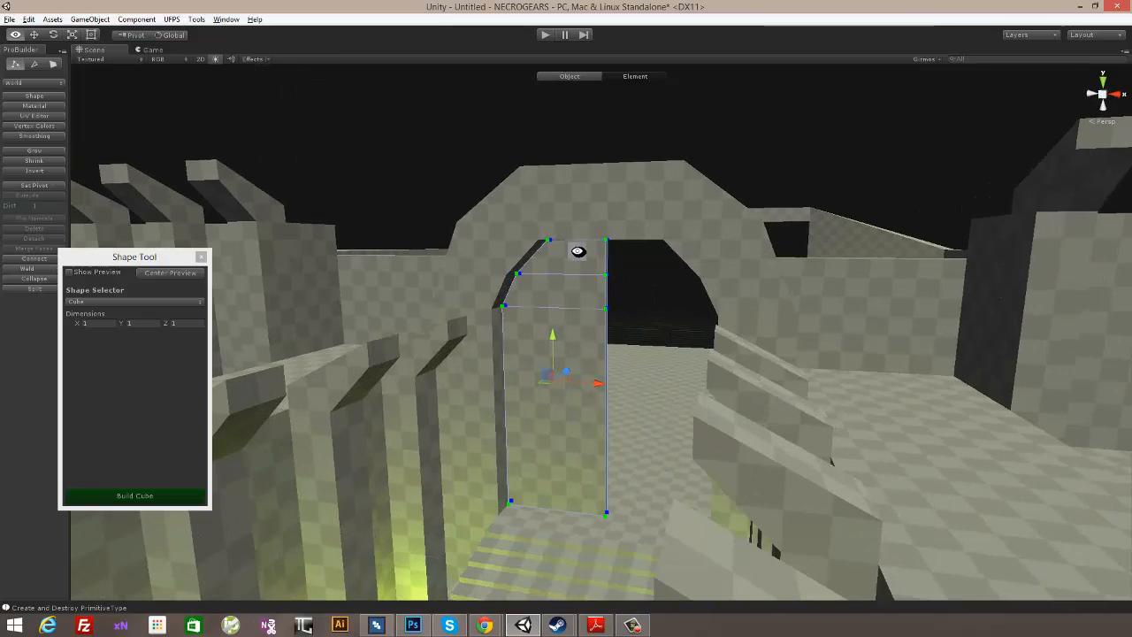
- Make a mirrored copy of the whole panel and move it along X to fill the other half of the archway
click(577, 78)
alt+drag(840, 182, 752, 238)
alt+drag(852, 275, 655, 361)
alt+drag(723, 296, 549, 276)
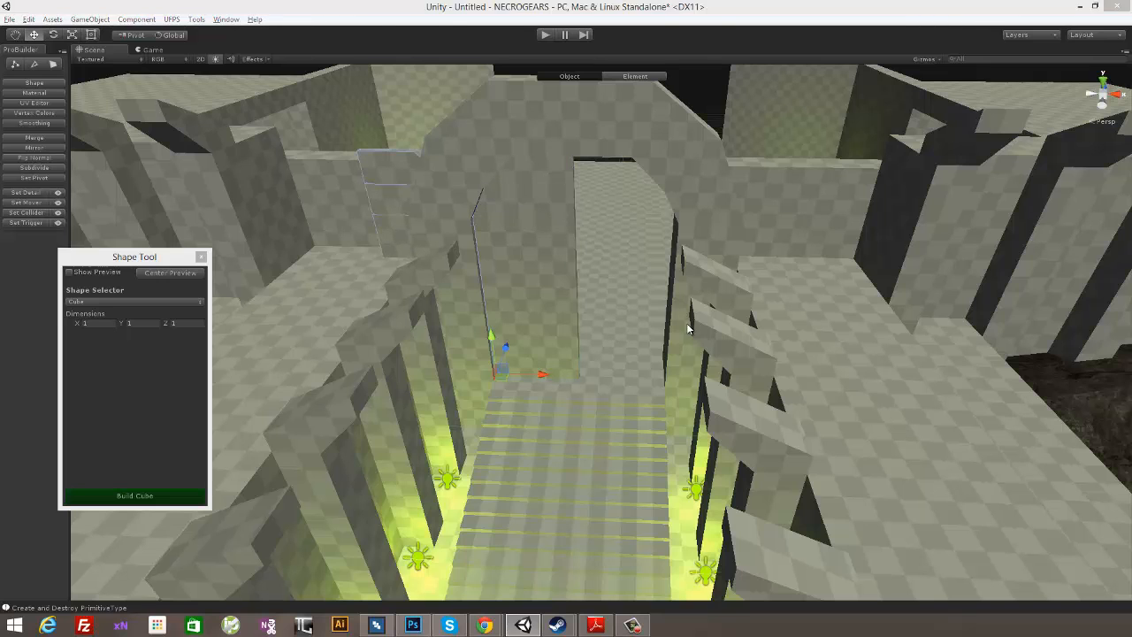
drag(541, 376, 708, 378)
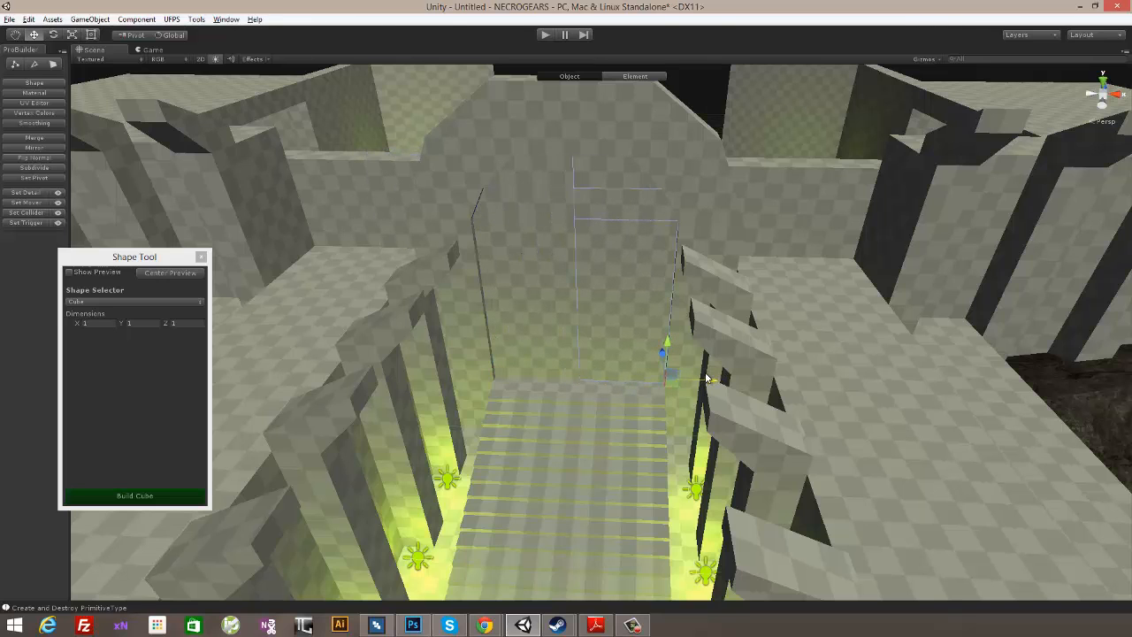
alt+drag(744, 255, 772, 158)
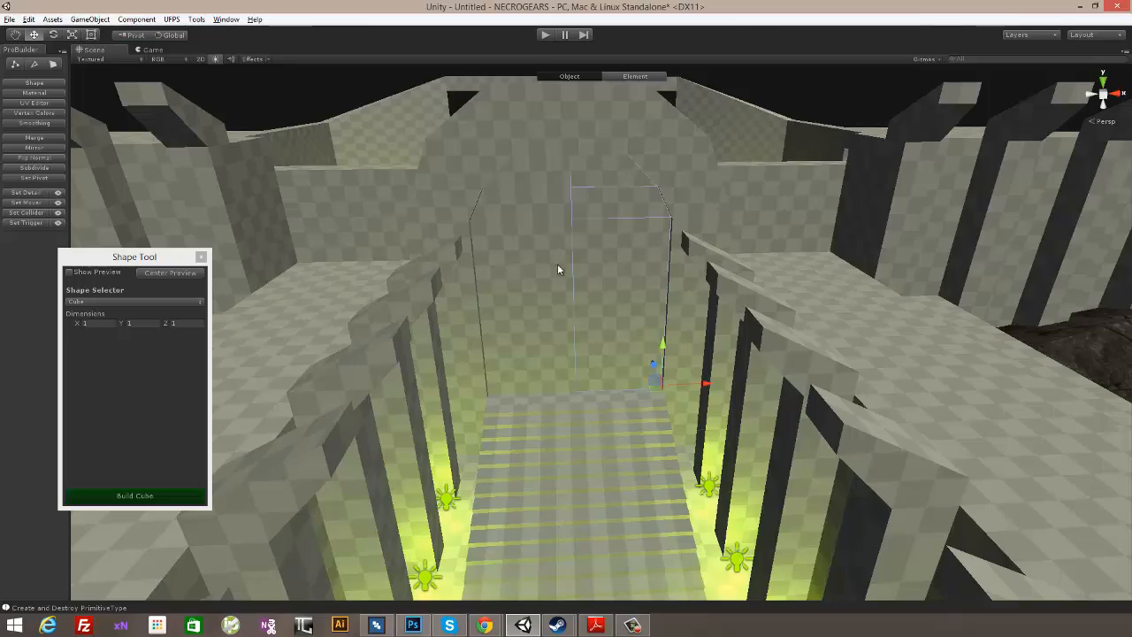
- Rotate the copied panel about the vertical axis at its outer edge so the door stands ajar inward
alt+drag(866, 280, 770, 337)
scroll(778, 394, down, 5)
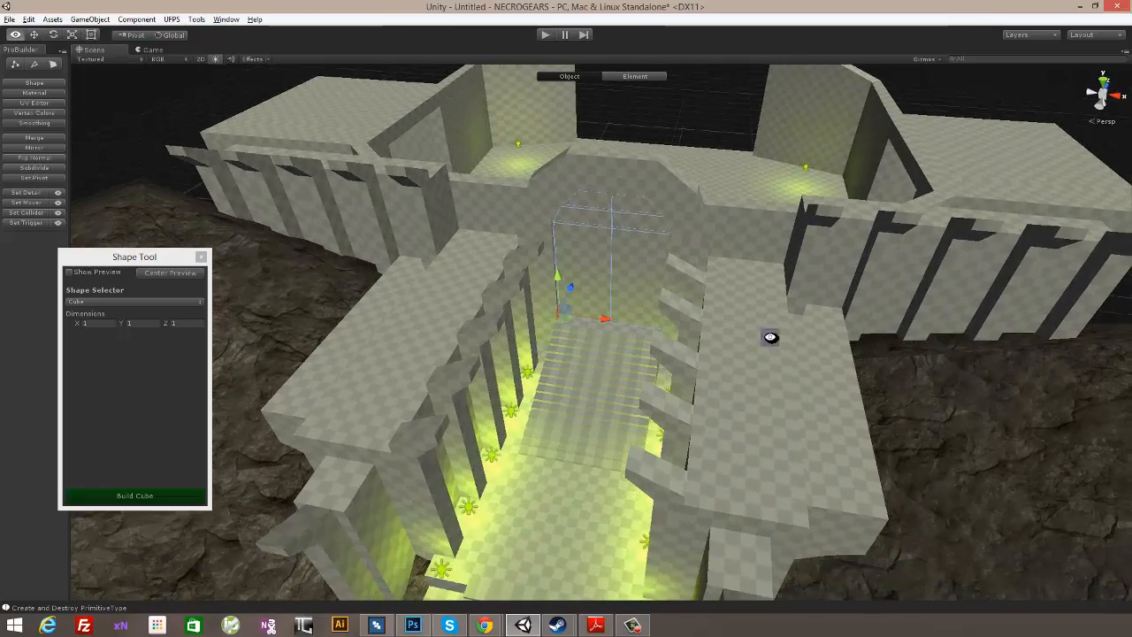
scroll(778, 296, up, 5)
alt+drag(771, 297, 584, 335)
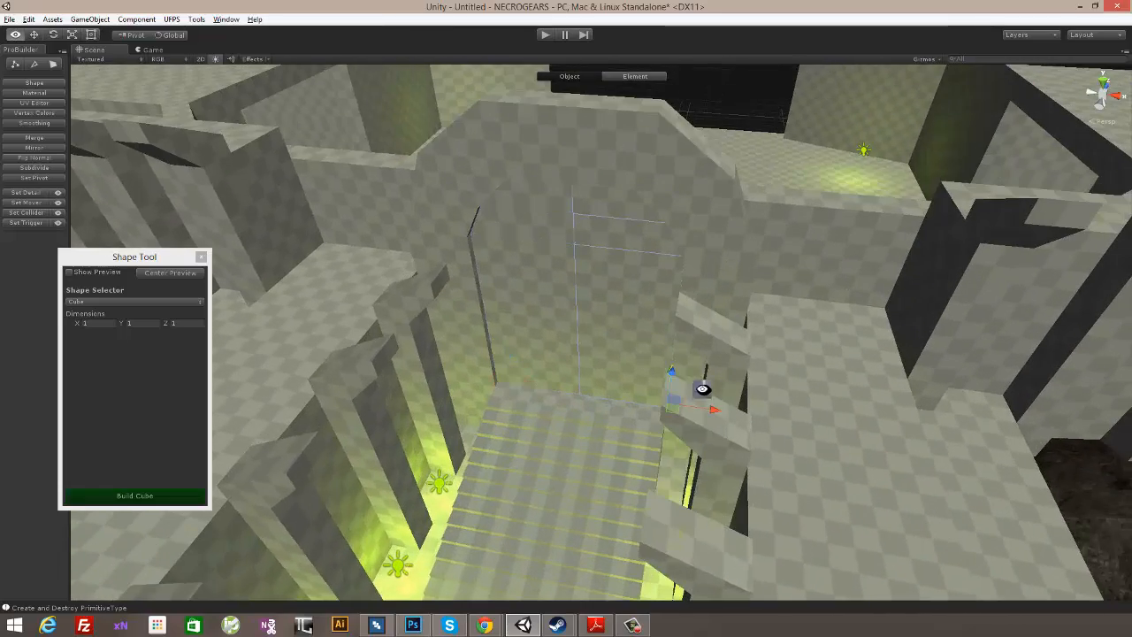
alt+drag(702, 389, 202, 181)
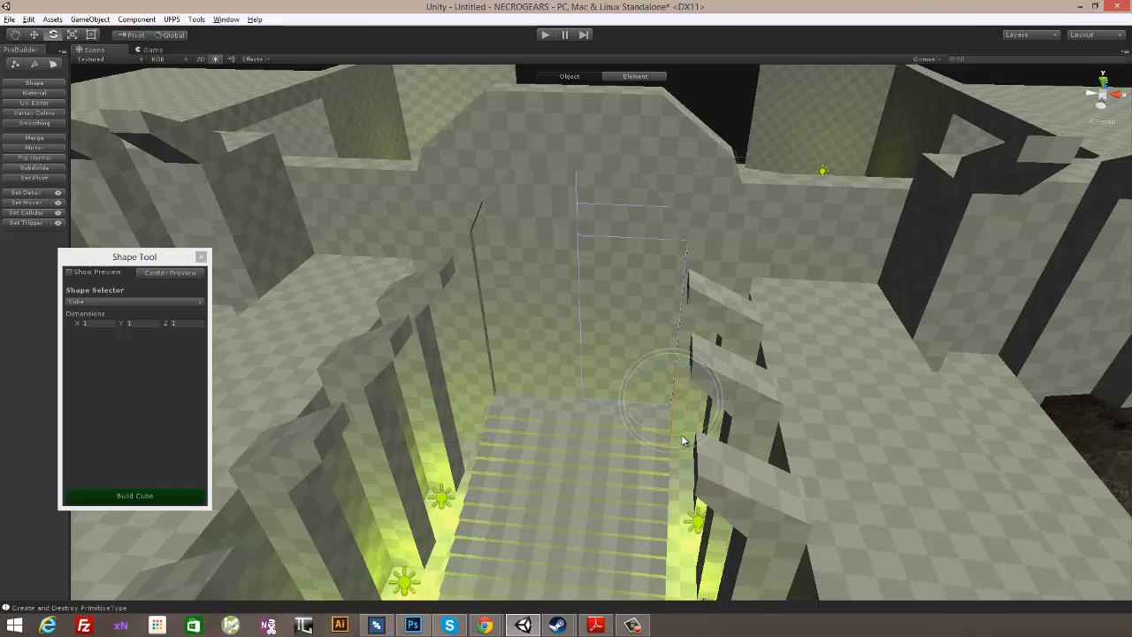
drag(672, 434, 642, 434)
alt+drag(810, 354, 876, 409)
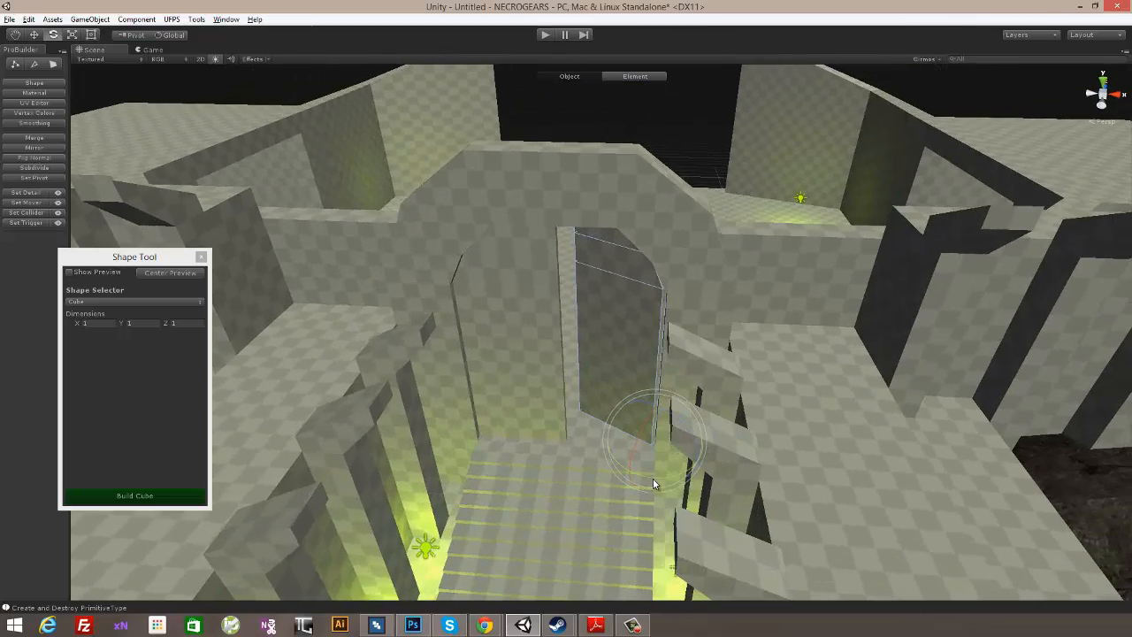
drag(649, 478, 637, 479)
alt+drag(669, 521, 702, 465)
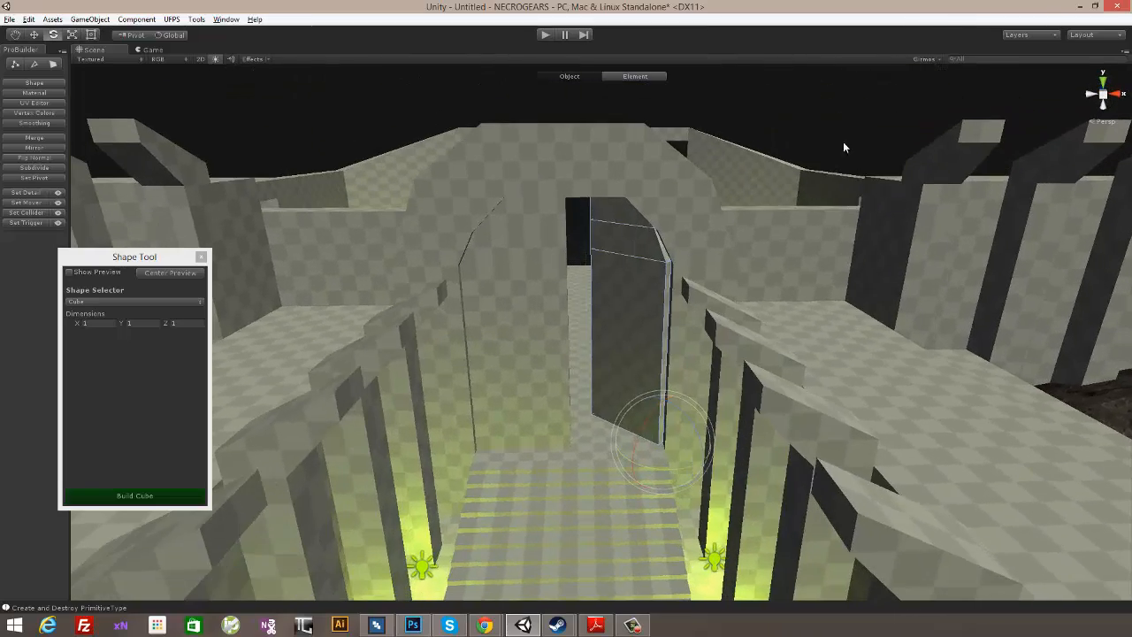
- Delete one facing pair of wall pillars near the middle of the lit entrance passage
alt+drag(843, 148, 672, 280)
alt+drag(573, 265, 748, 301)
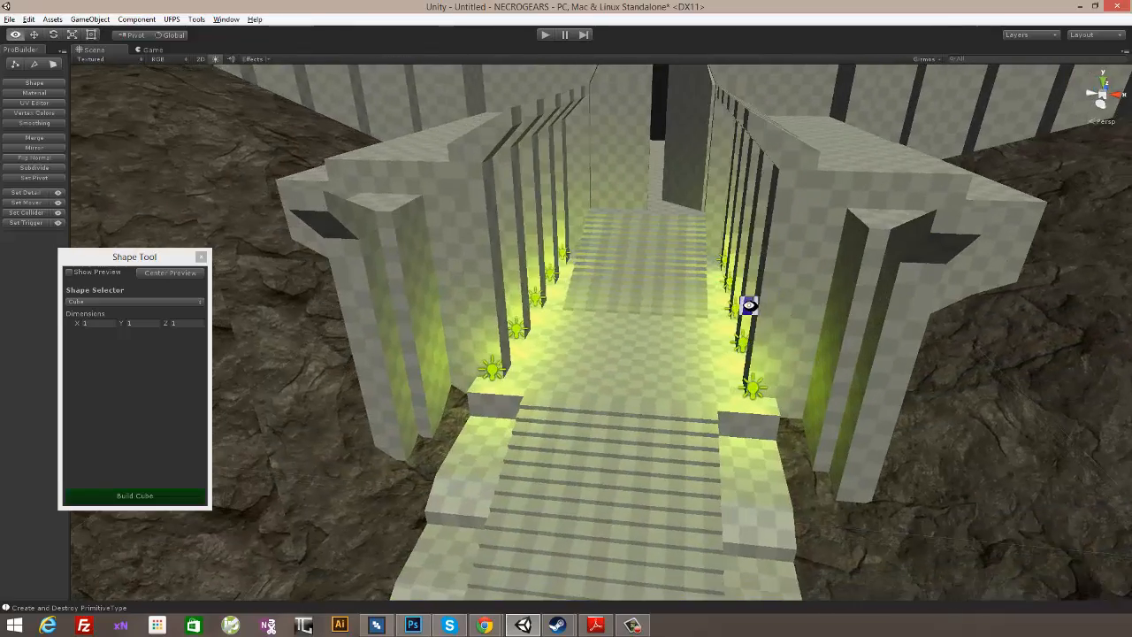
scroll(765, 364, down, 3)
alt+drag(765, 362, 791, 393)
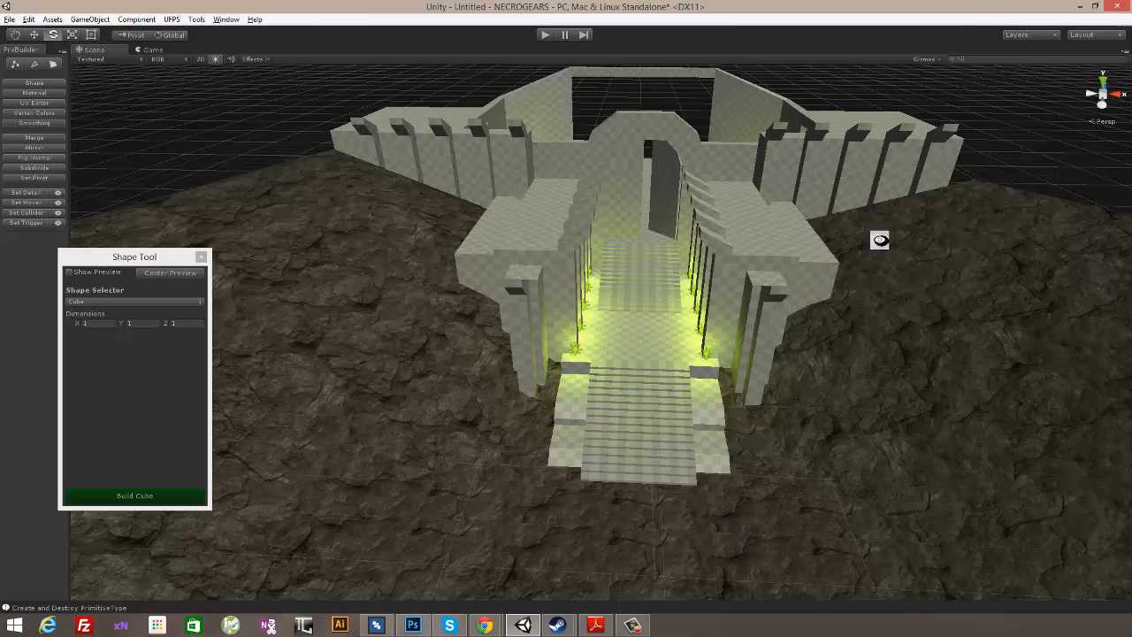
alt+drag(879, 240, 477, 332)
alt+drag(516, 382, 567, 445)
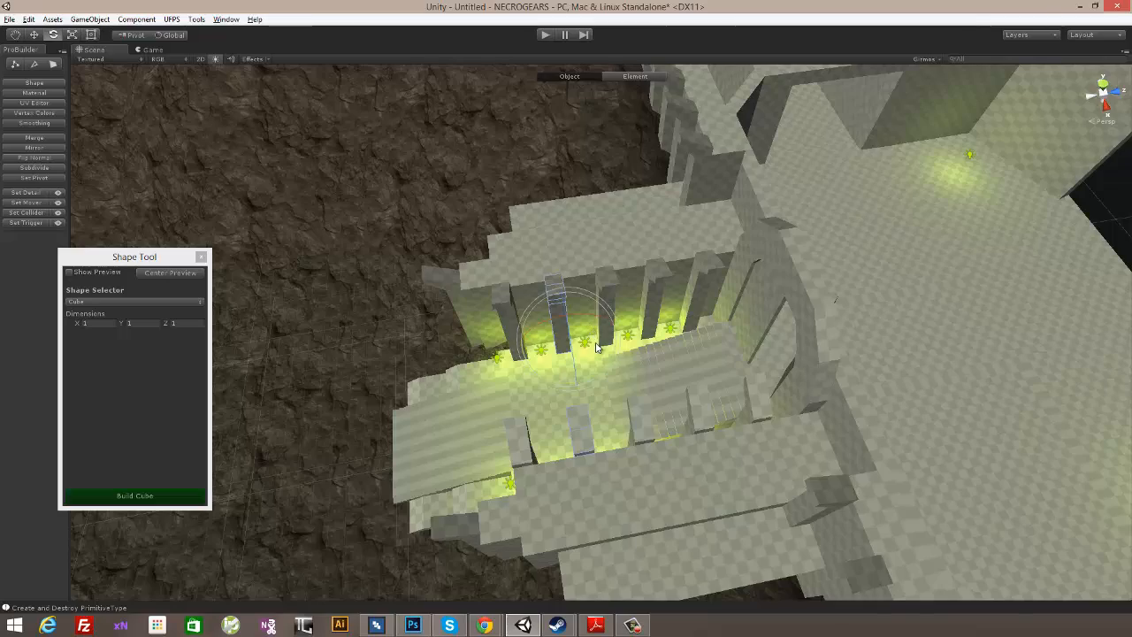
key(Delete)
mouse_move(622, 382)
alt+mouse_down()
mouse_move(657, 386)
mouse_move(610, 363)
alt+mouse_up()
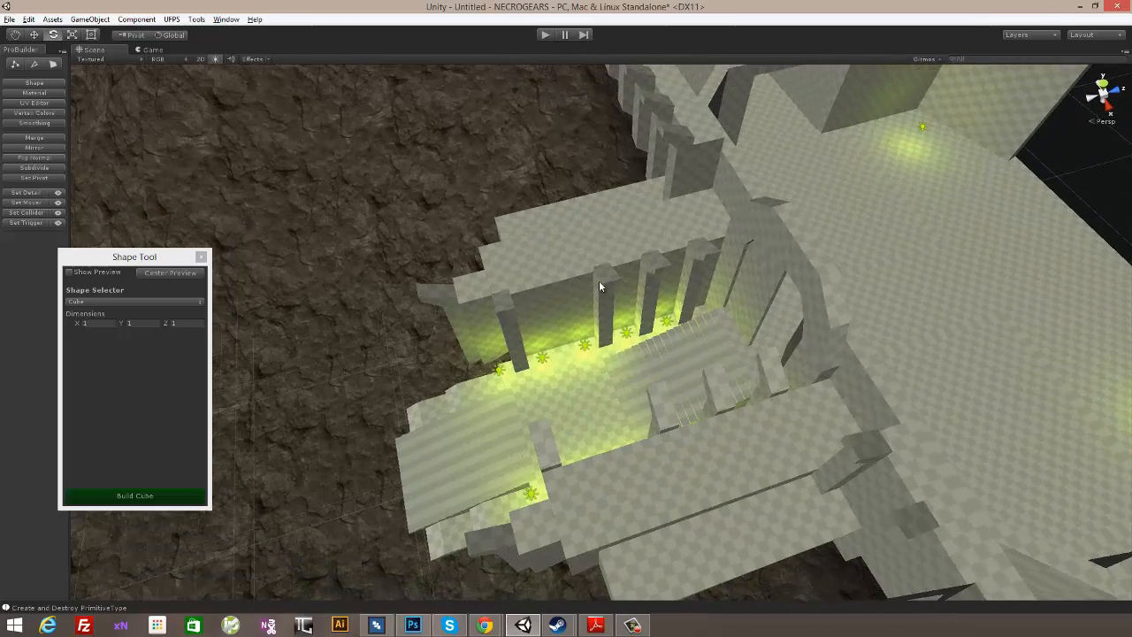
alt+drag(617, 443, 734, 266)
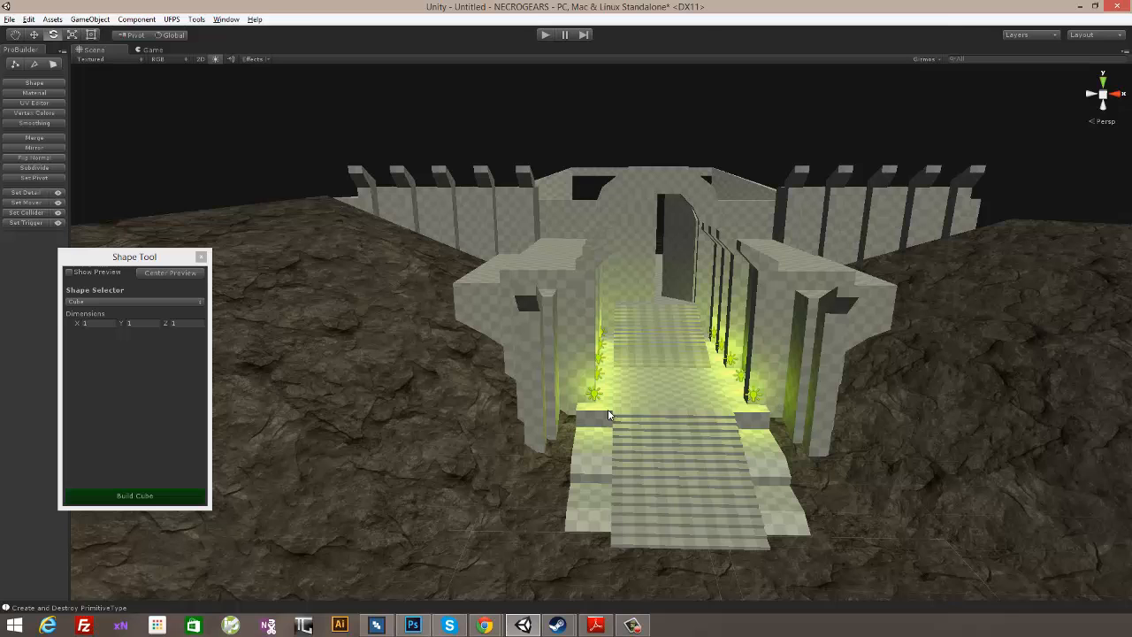
- Select both door panels and the arch and create an empty object in the hierarchy
alt+drag(609, 412, 614, 510)
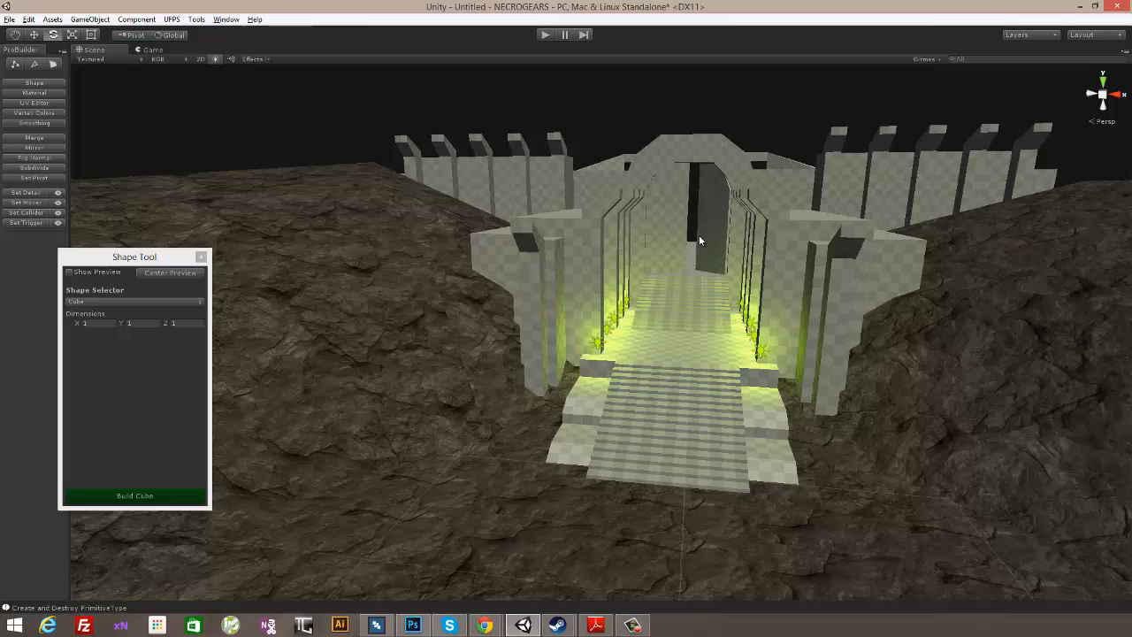
mouse_move(696, 237)
alt+mouse_down()
mouse_move(770, 253)
mouse_move(798, 278)
mouse_move(702, 283)
mouse_move(450, 386)
mouse_move(171, 380)
mouse_move(379, 416)
mouse_move(854, 295)
mouse_move(864, 281)
mouse_move(713, 336)
mouse_move(679, 361)
mouse_move(858, 341)
mouse_move(916, 375)
mouse_move(714, 227)
alt+mouse_up()
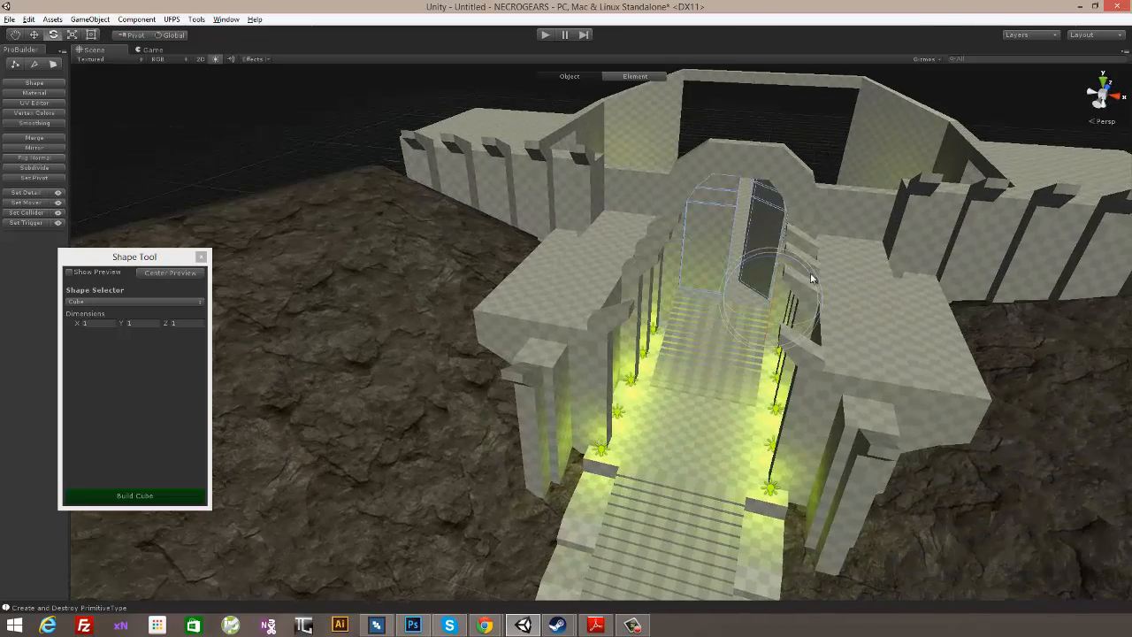
alt+drag(810, 273, 782, 177)
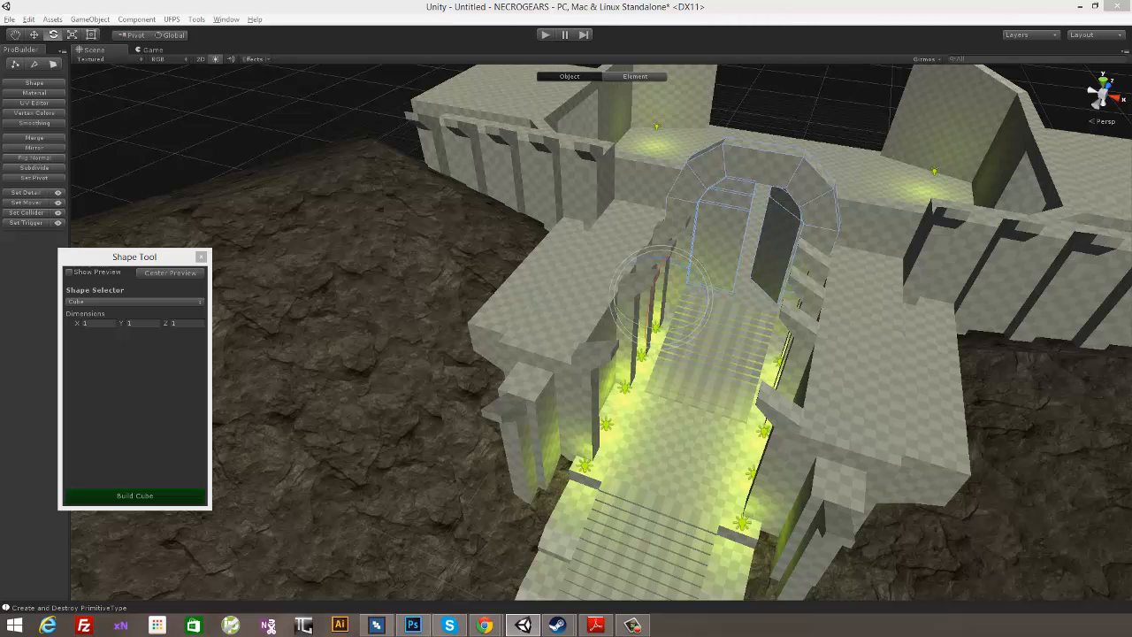
drag(0, 89, 334, 52)
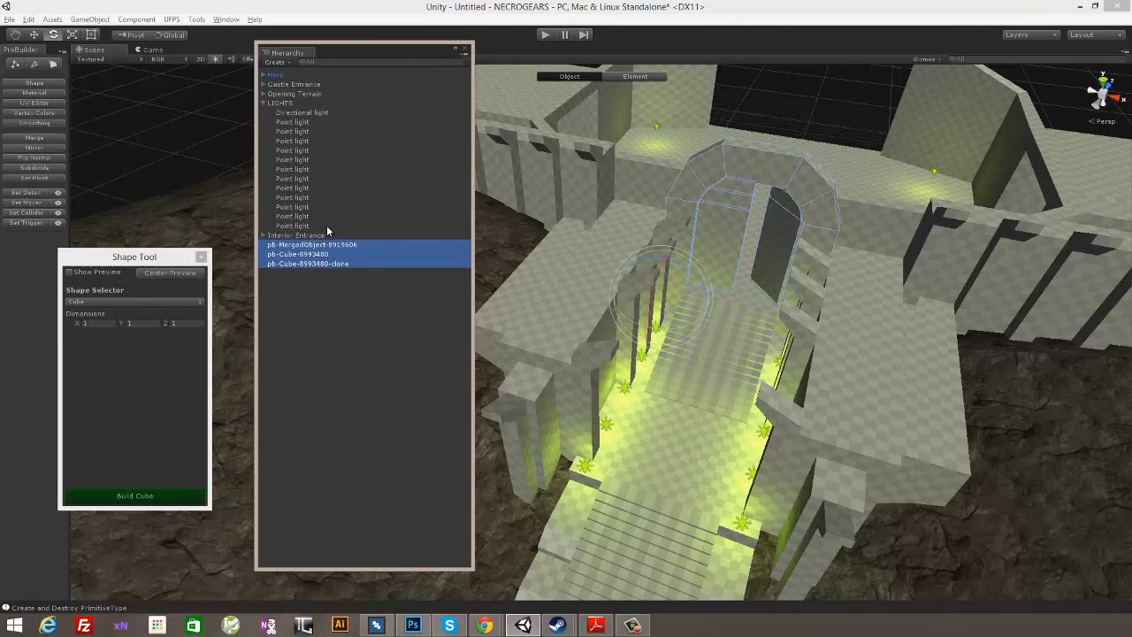
right_click(297, 322)
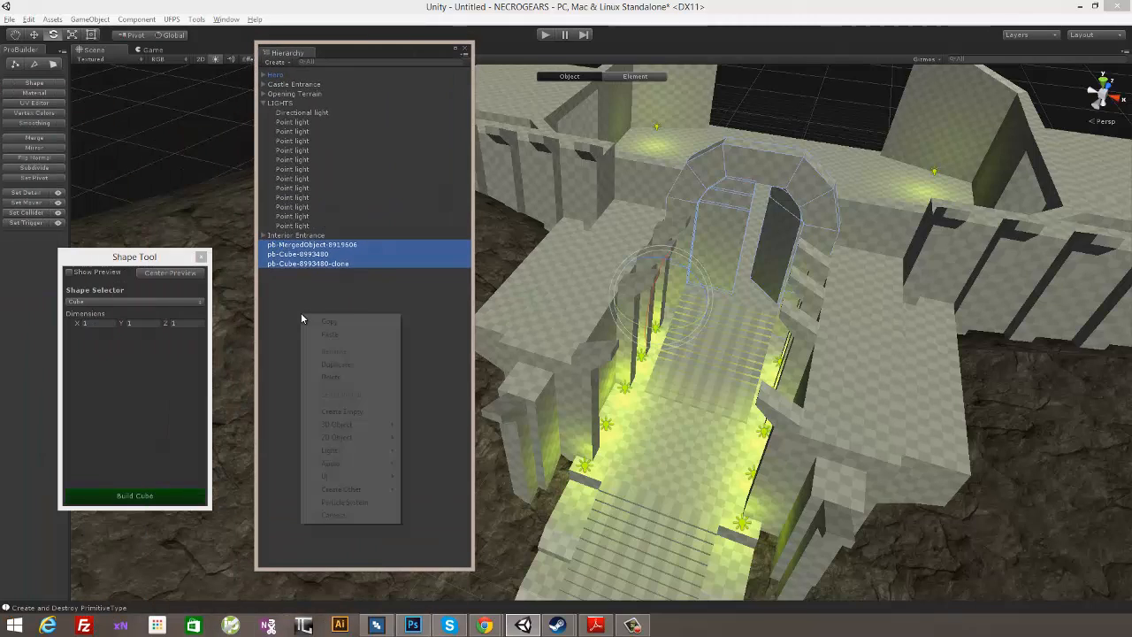
click(376, 412)
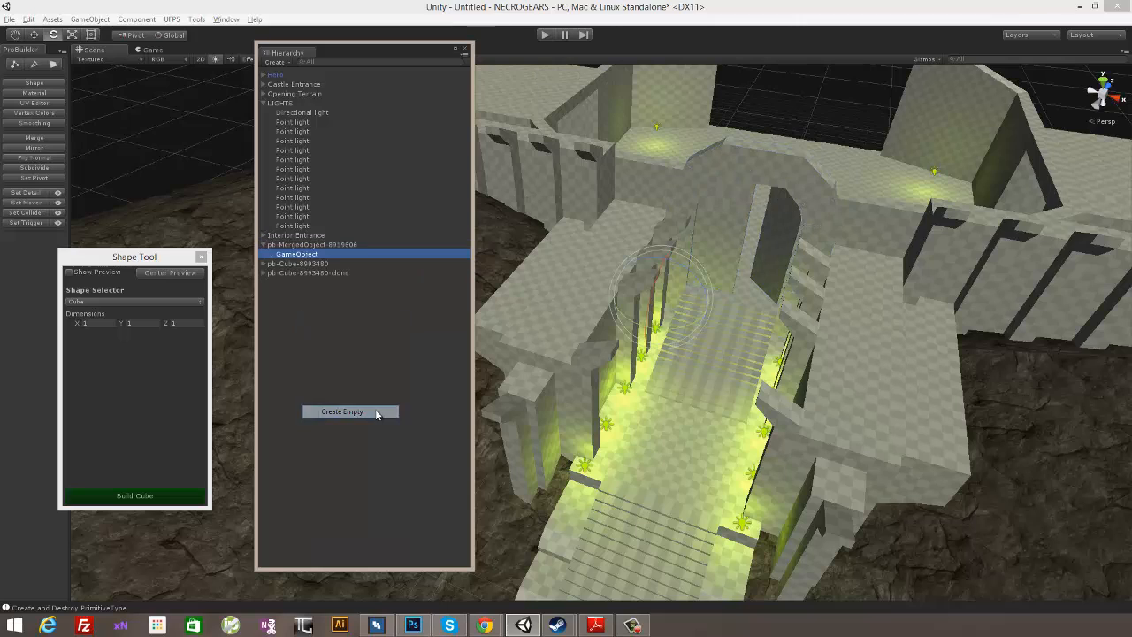
- Rename the new empty object Doorway and move it out of the merged arch object to the hierarchy's root level
click(295, 255)
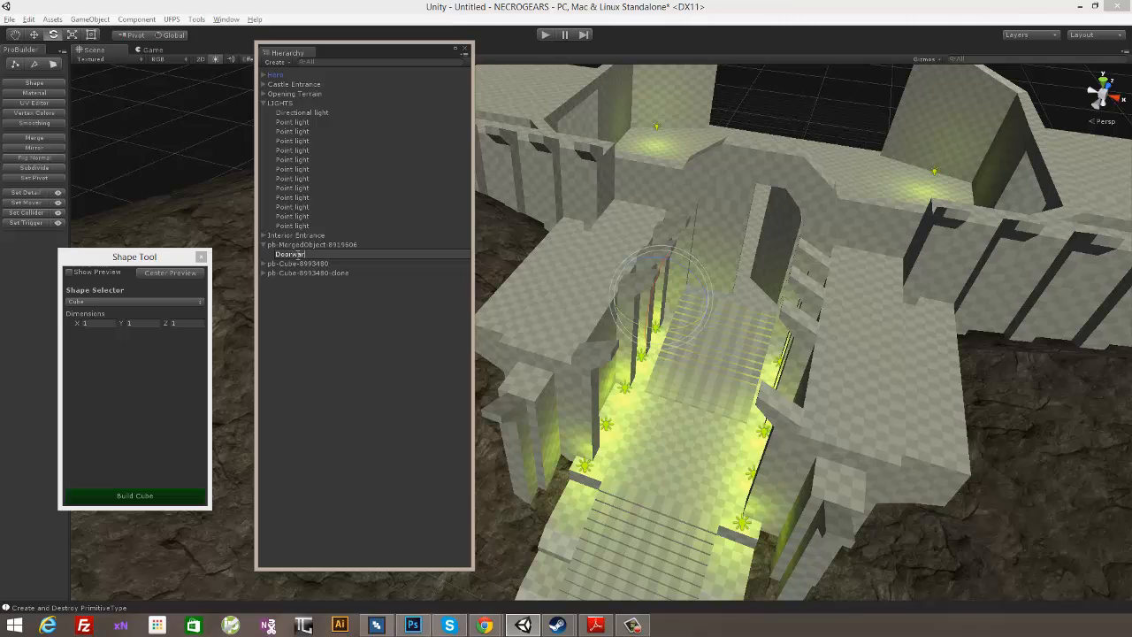
click(290, 255)
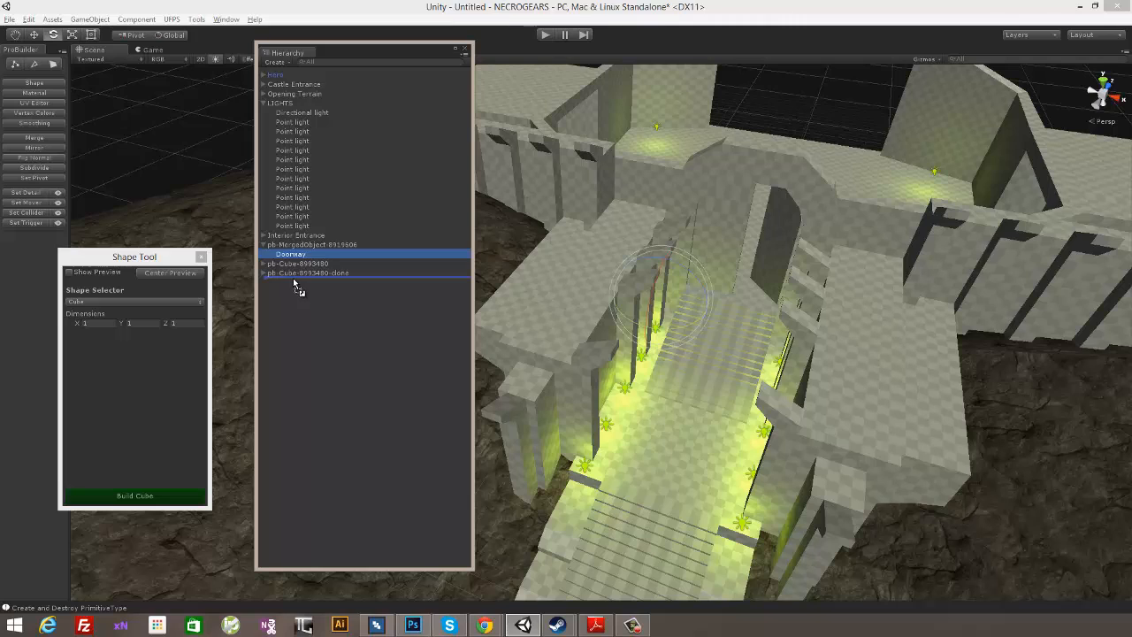
drag(296, 285, 294, 279)
- Parent the merged arch object and both door panel cubes to Doorway and collapse the group
click(286, 264)
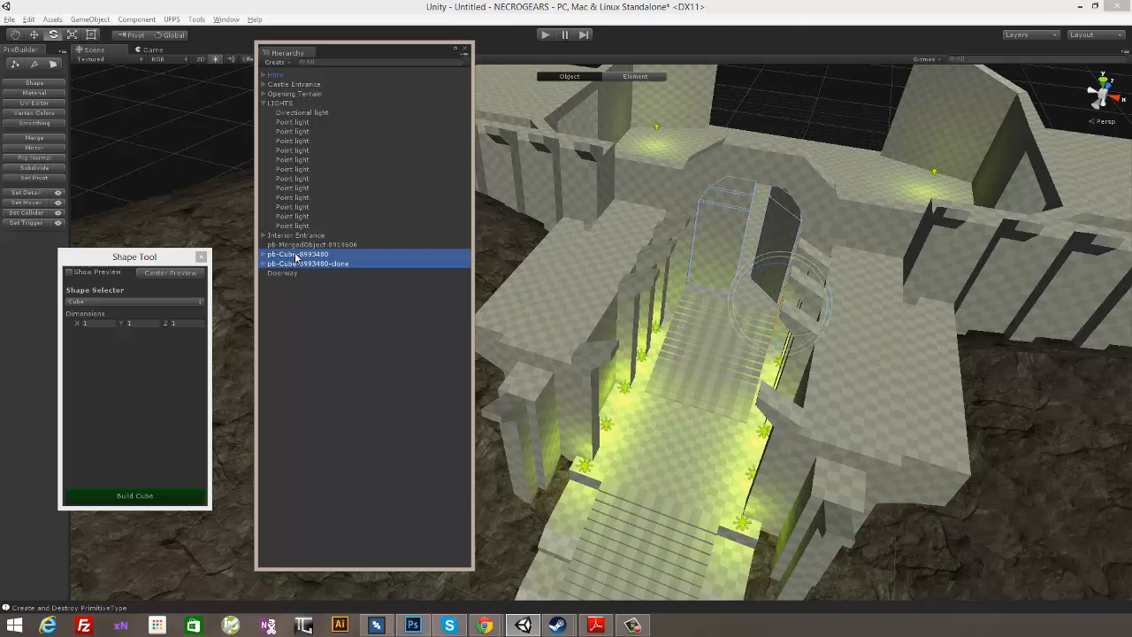
shift+click(295, 245)
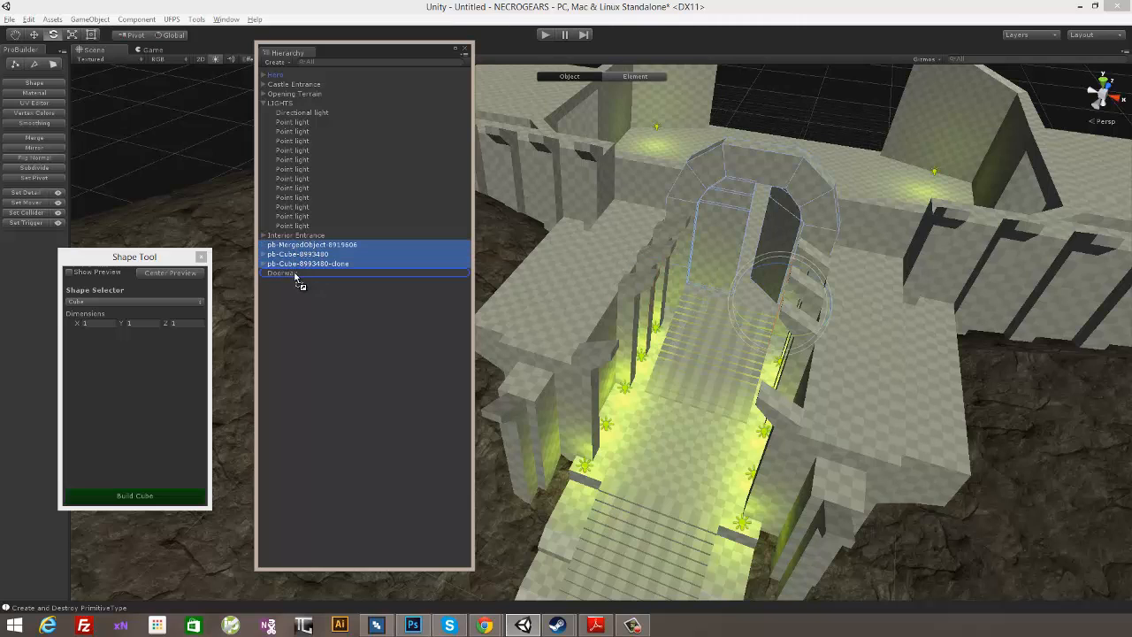
drag(295, 274, 296, 275)
click(304, 306)
click(279, 253)
click(275, 246)
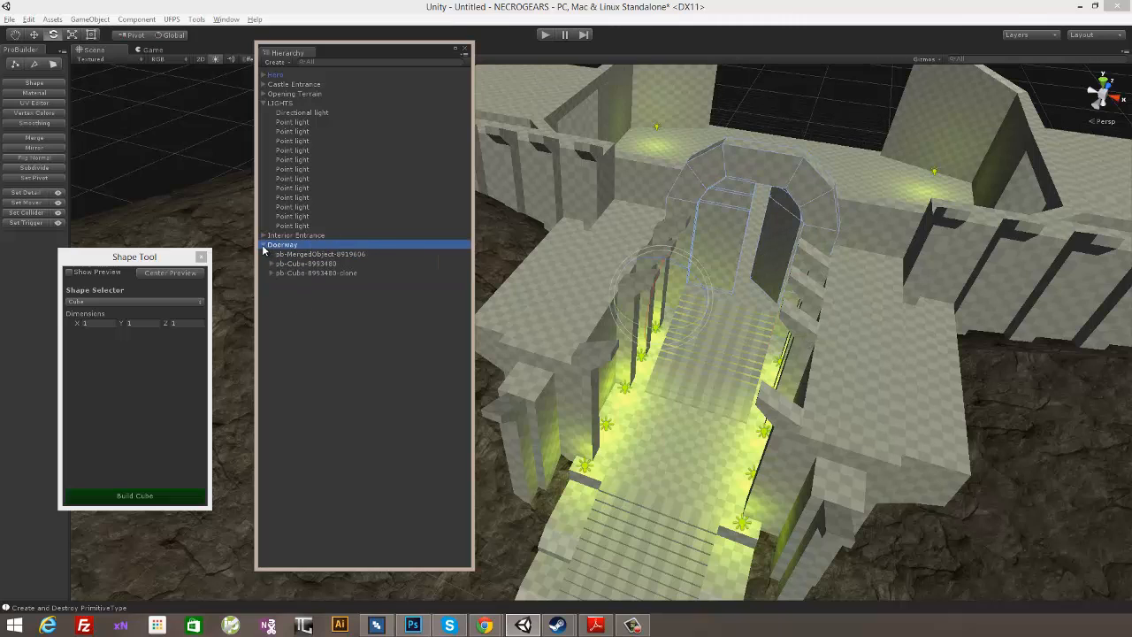
click(349, 314)
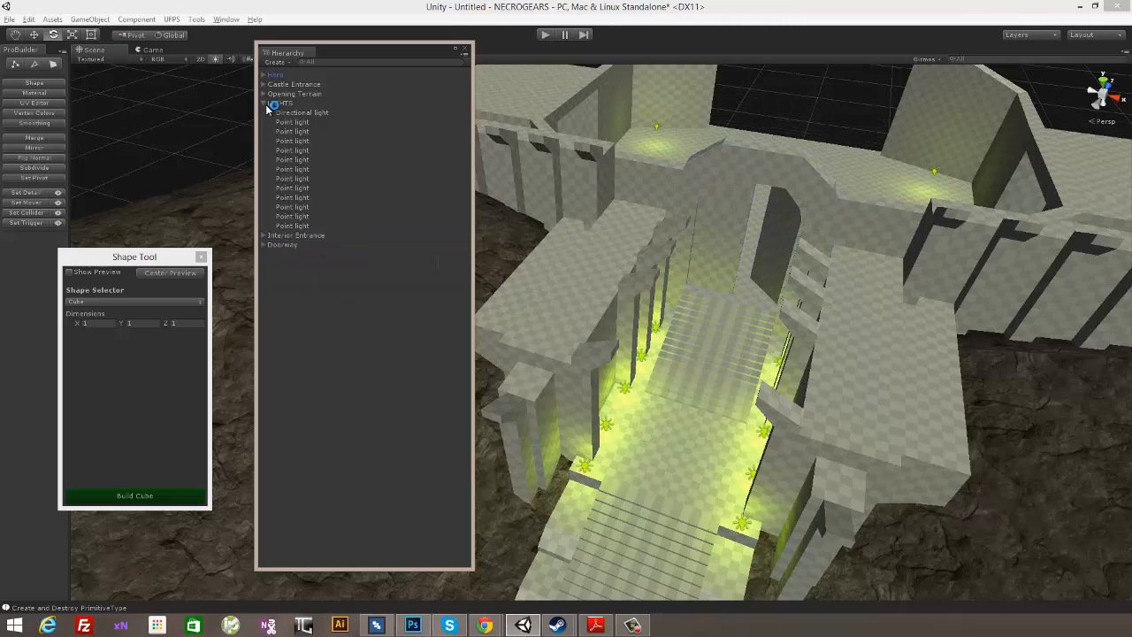
- Collapse the LIGHTS group and move it directly below Hero in the hierarchy, above Castle Entrance
click(265, 104)
click(340, 217)
click(294, 126)
click(295, 112)
click(289, 95)
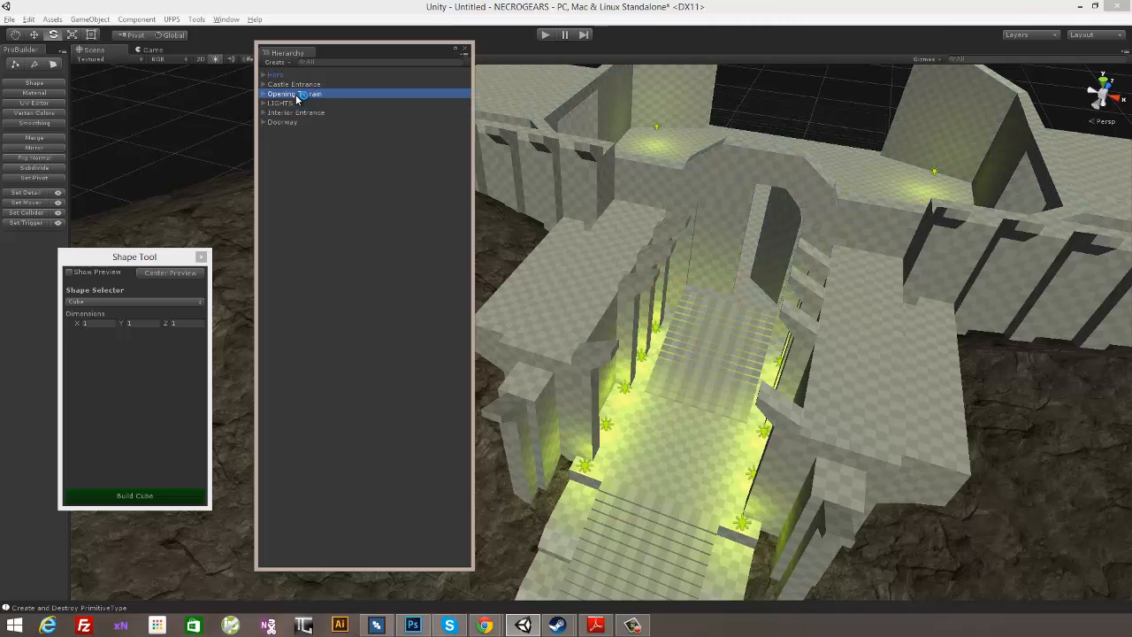
drag(297, 110, 301, 100)
click(329, 166)
click(297, 85)
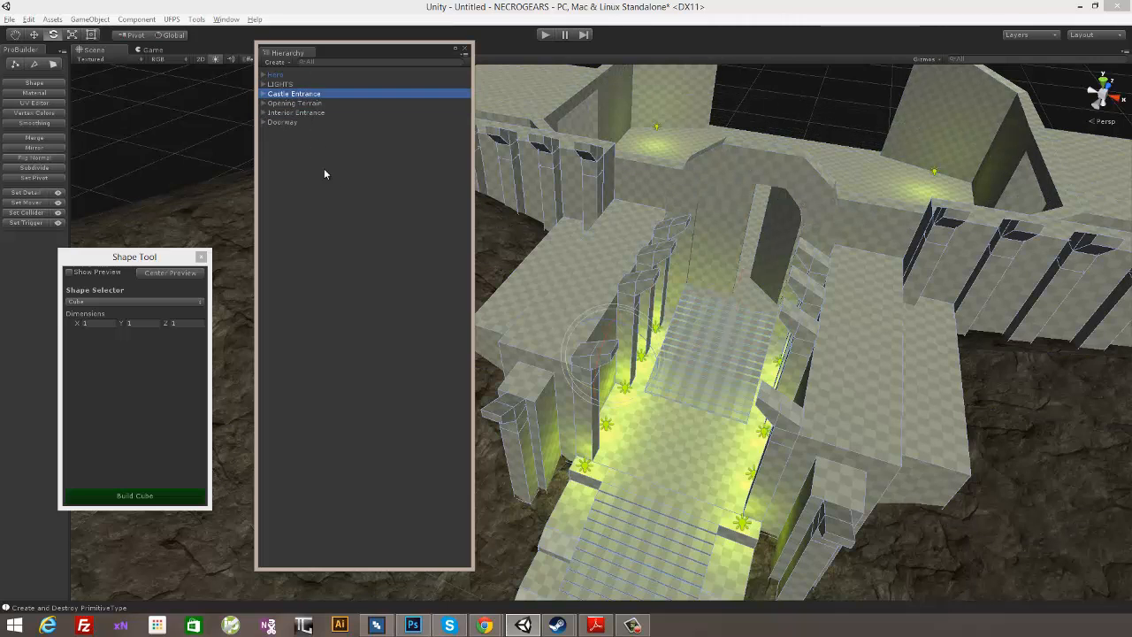
- Select the Castle Entrance, Opening Terrain, Interior Entrance and Doorway groups in turn to check which geometry each contains
click(323, 168)
click(302, 94)
click(302, 104)
click(298, 113)
click(294, 123)
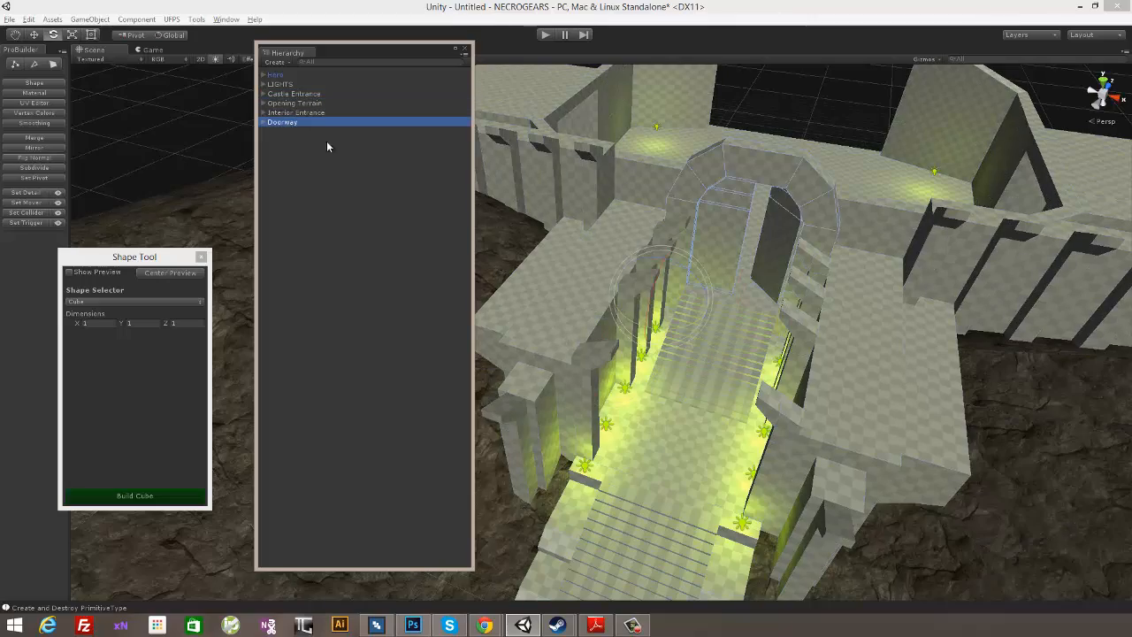
click(318, 94)
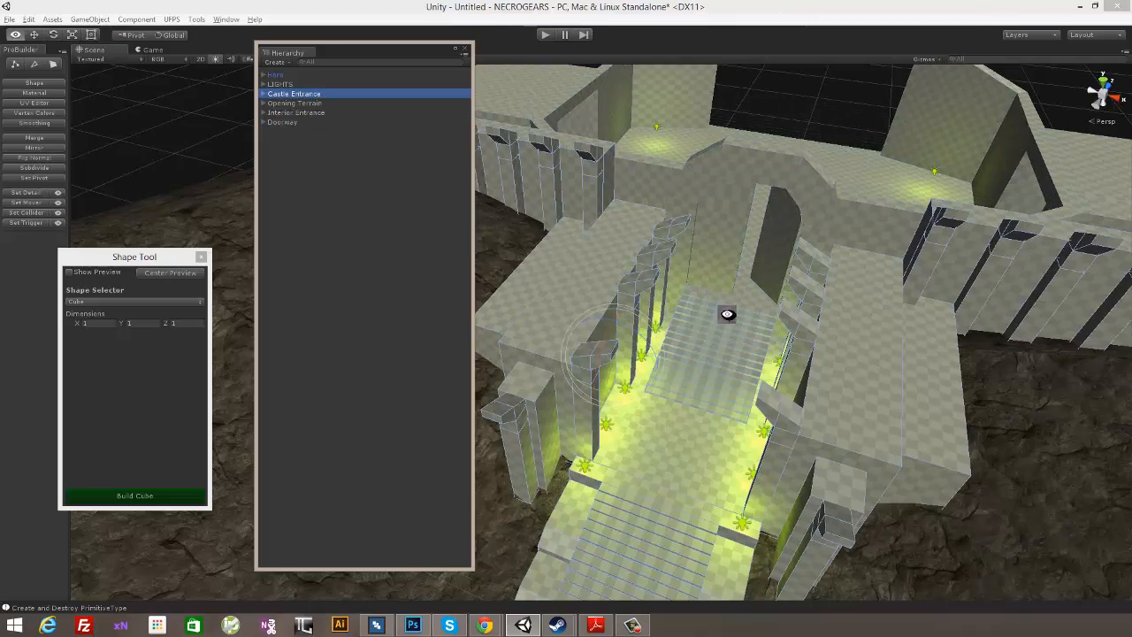
- Shift the floating Hierarchy window clear of the scene and examine the castle entrance and surrounding terrain from several sides
alt+drag(727, 314, 842, 244)
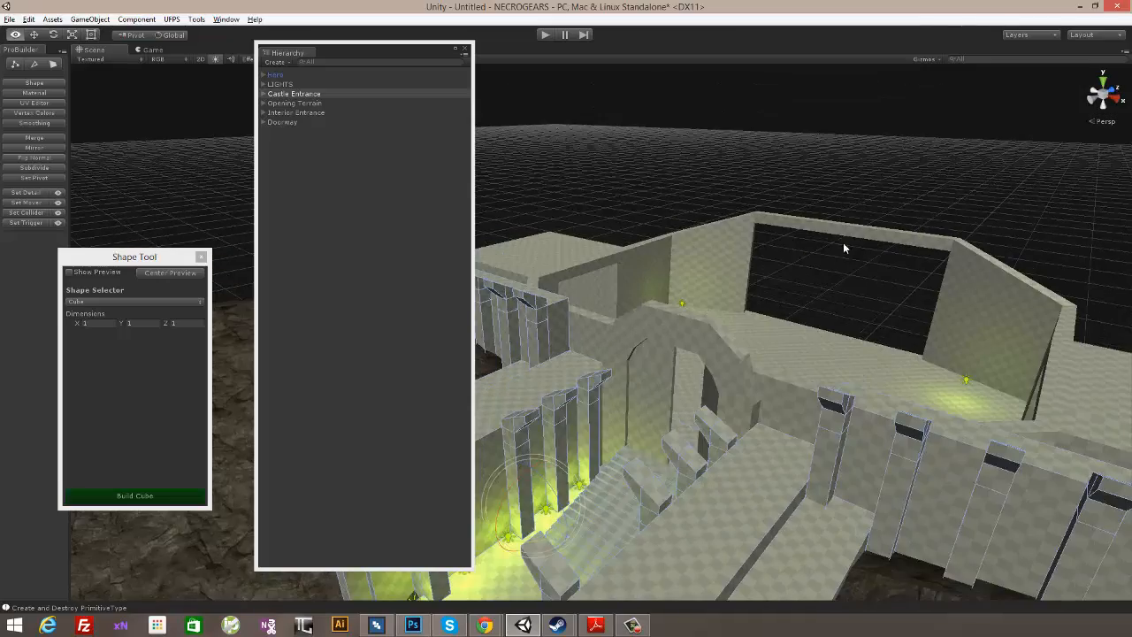
click(843, 244)
alt+drag(730, 349, 858, 357)
scroll(870, 326, down, 5)
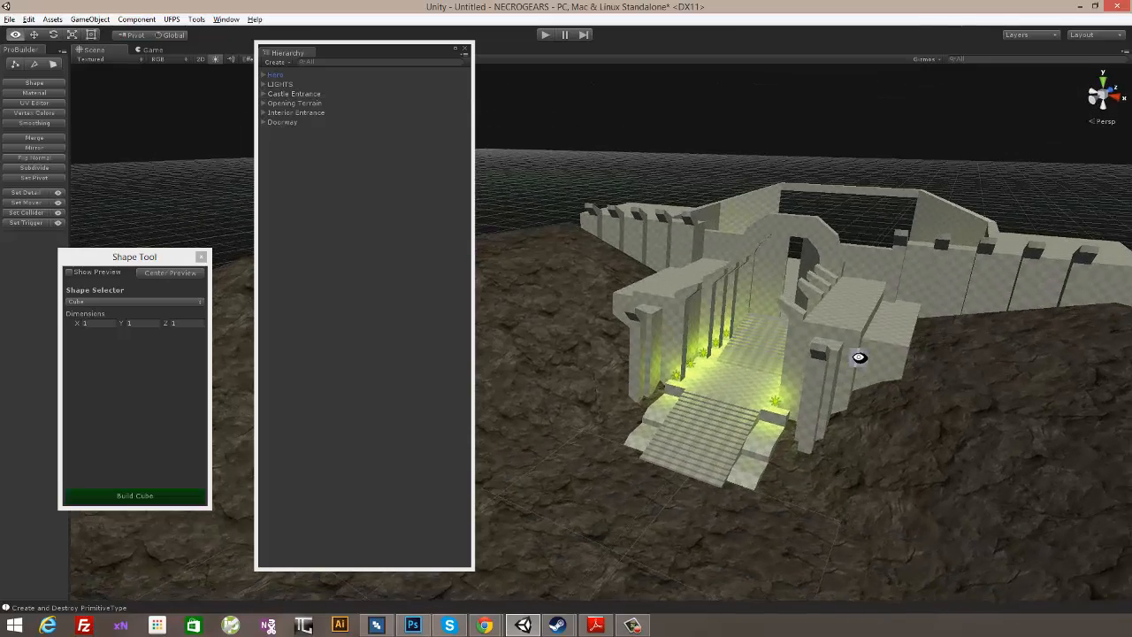
drag(394, 50, 260, 60)
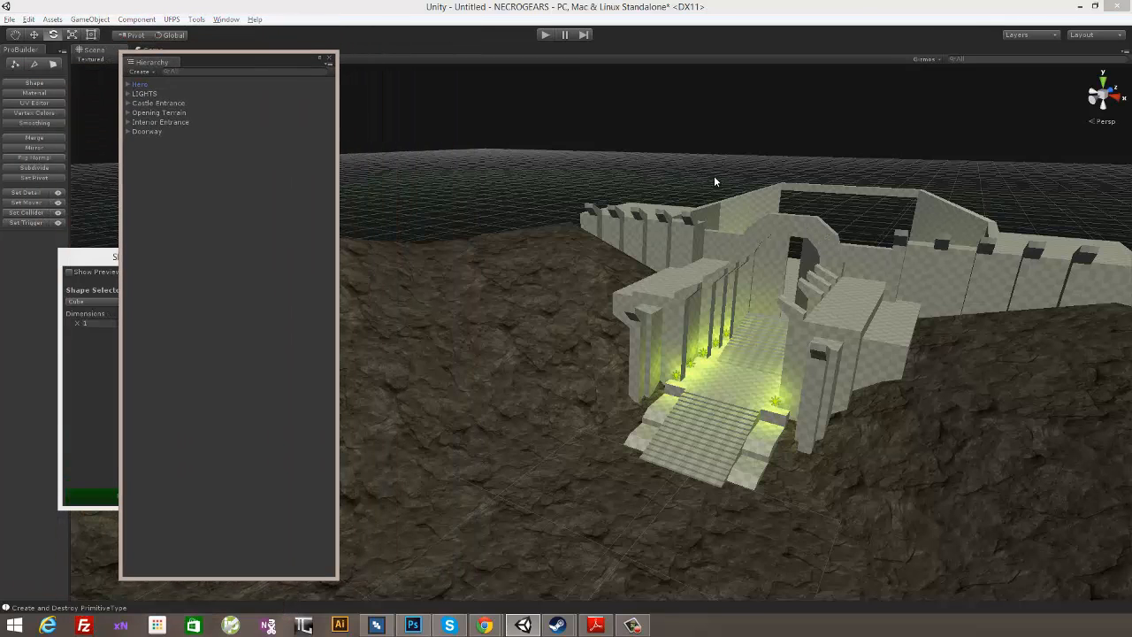
alt+drag(650, 259, 872, 270)
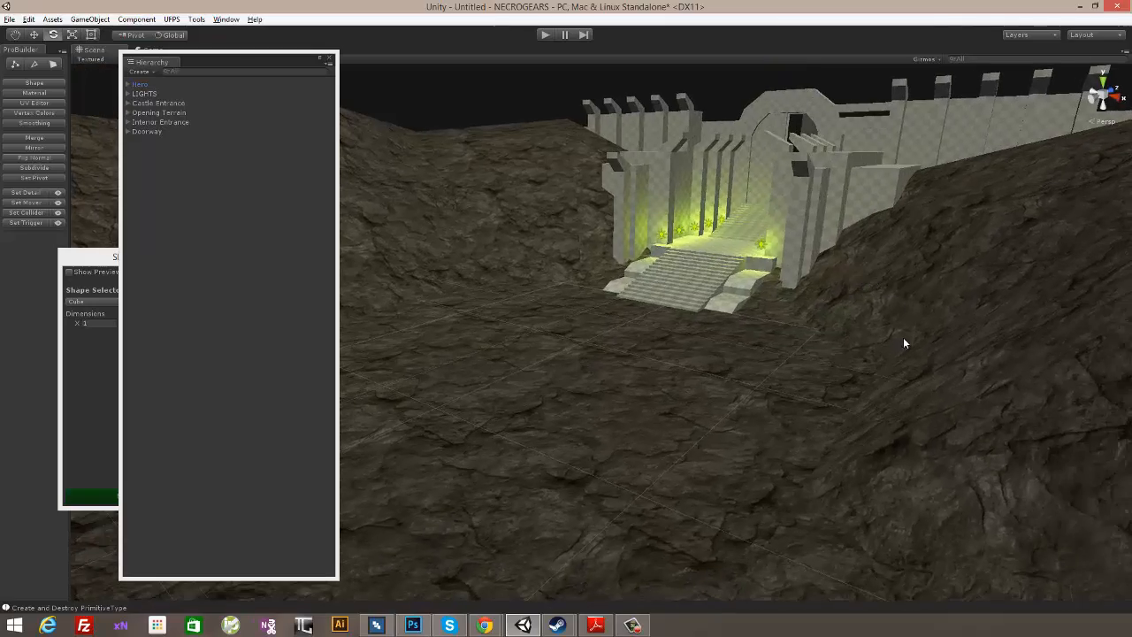
click(902, 337)
alt+drag(902, 339, 889, 361)
click(727, 402)
alt+drag(746, 373, 784, 331)
alt+drag(845, 248, 793, 243)
click(893, 367)
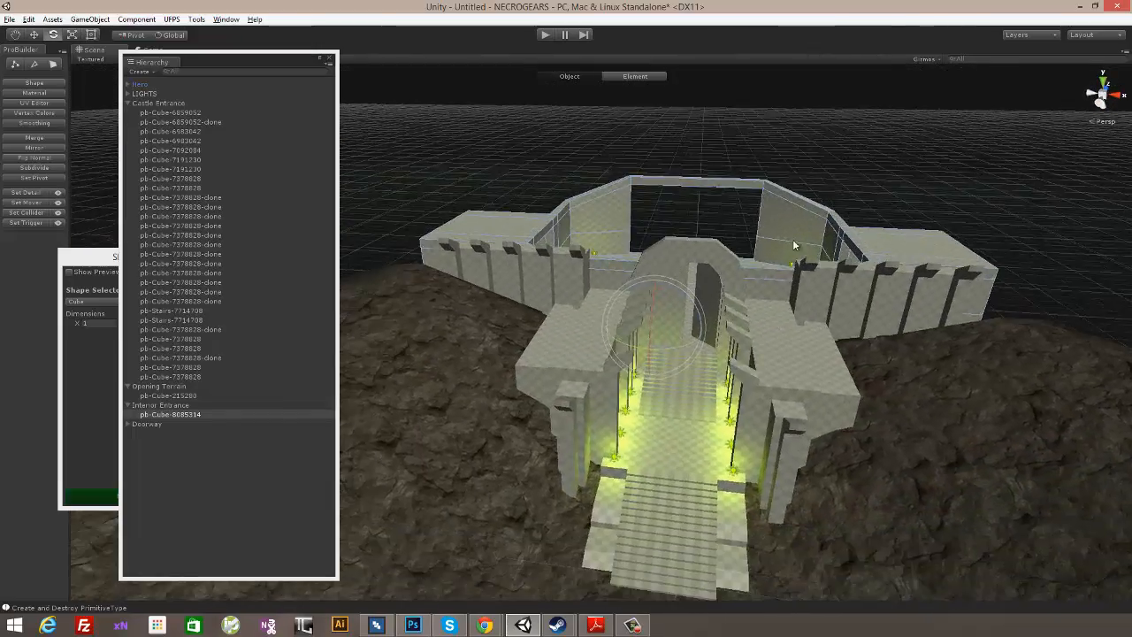
- Examine the doorway arch, passage pillars, outer buttress and front stairs from close up and from a distance
scroll(785, 222, up, 5)
click(795, 197)
mouse_move(917, 280)
alt+mouse_down()
mouse_move(953, 250)
mouse_move(893, 254)
alt+mouse_up()
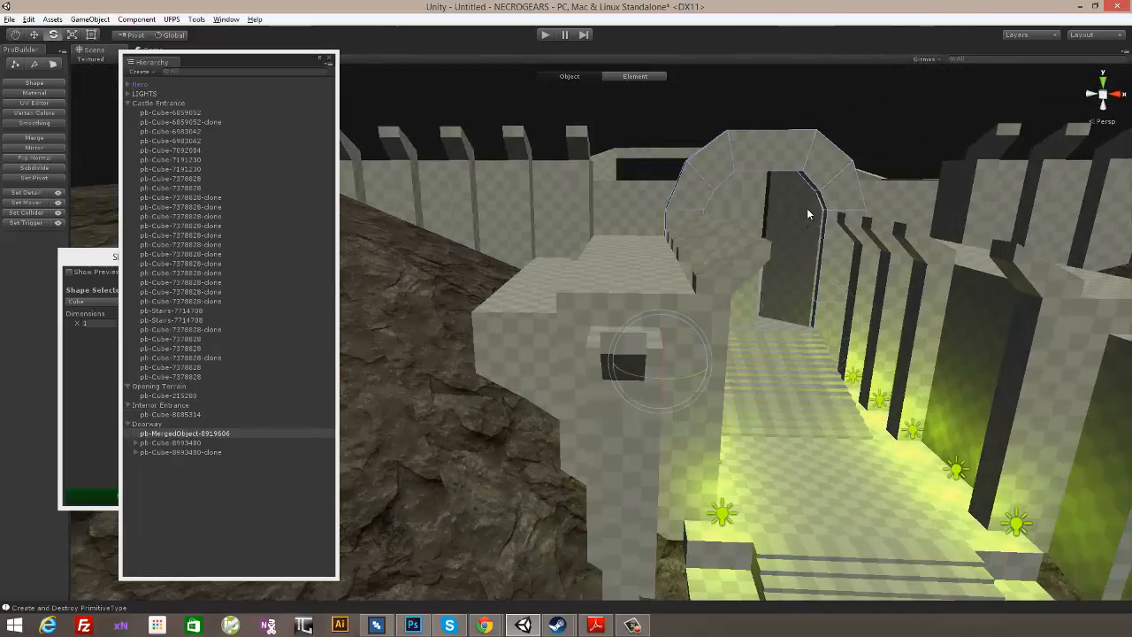
click(806, 209)
shift+click(747, 194)
mouse_move(750, 195)
alt+mouse_down()
mouse_move(859, 224)
mouse_move(768, 252)
mouse_move(890, 222)
mouse_move(938, 265)
alt+mouse_up()
click(662, 249)
click(718, 179)
click(772, 169)
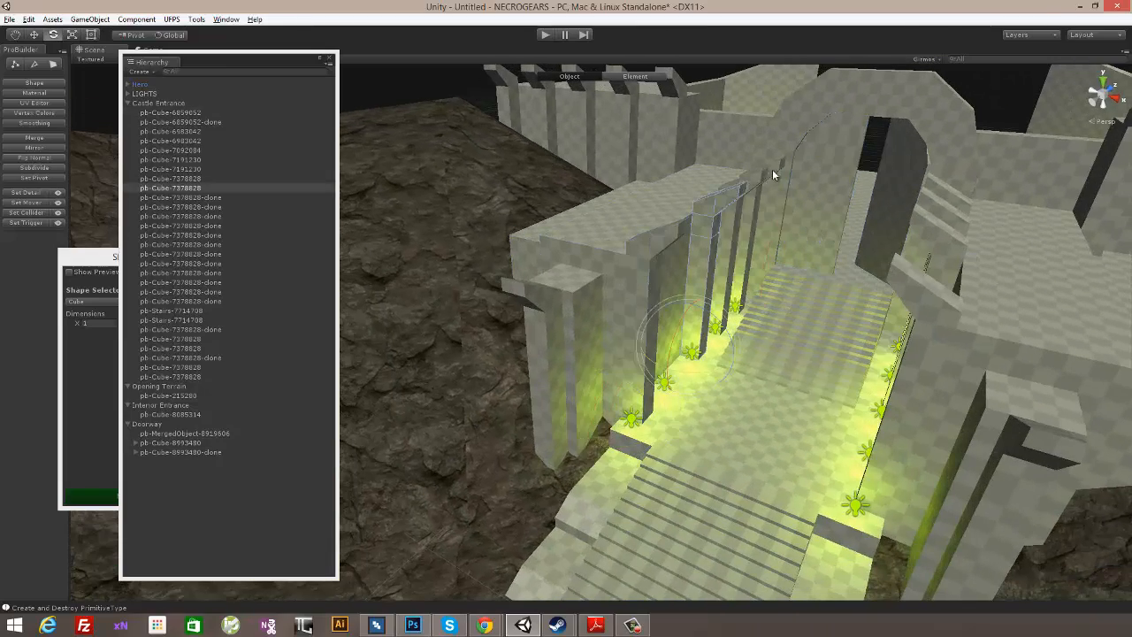
click(775, 170)
click(776, 169)
alt+drag(941, 248, 790, 255)
click(669, 189)
alt+drag(807, 210, 830, 260)
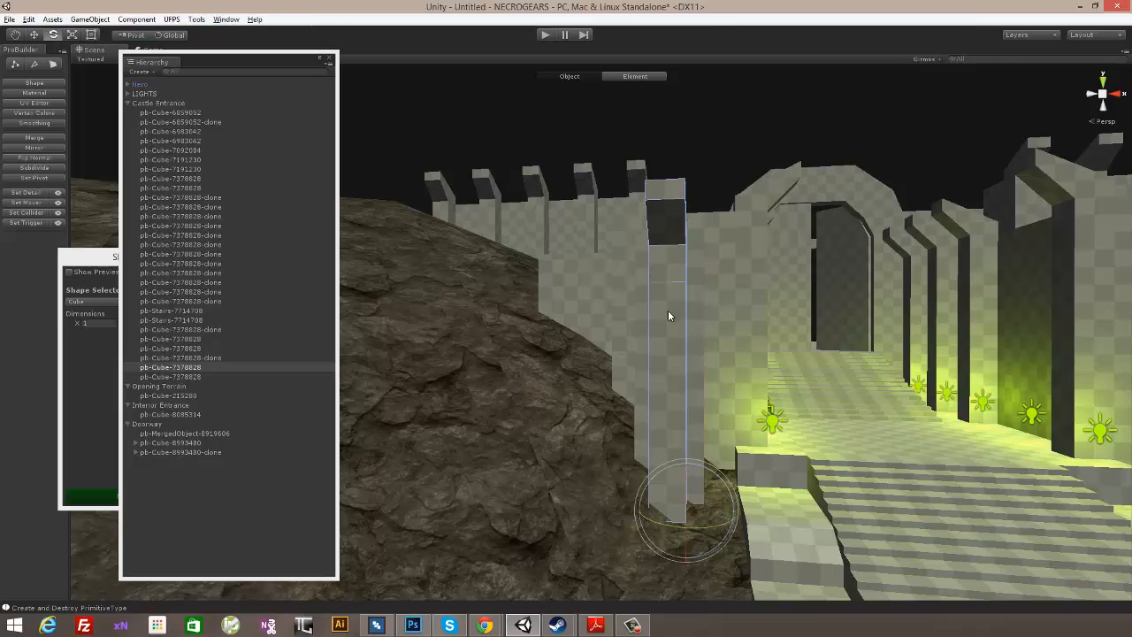
alt+drag(667, 316, 850, 338)
click(637, 386)
scroll(842, 346, down, 5)
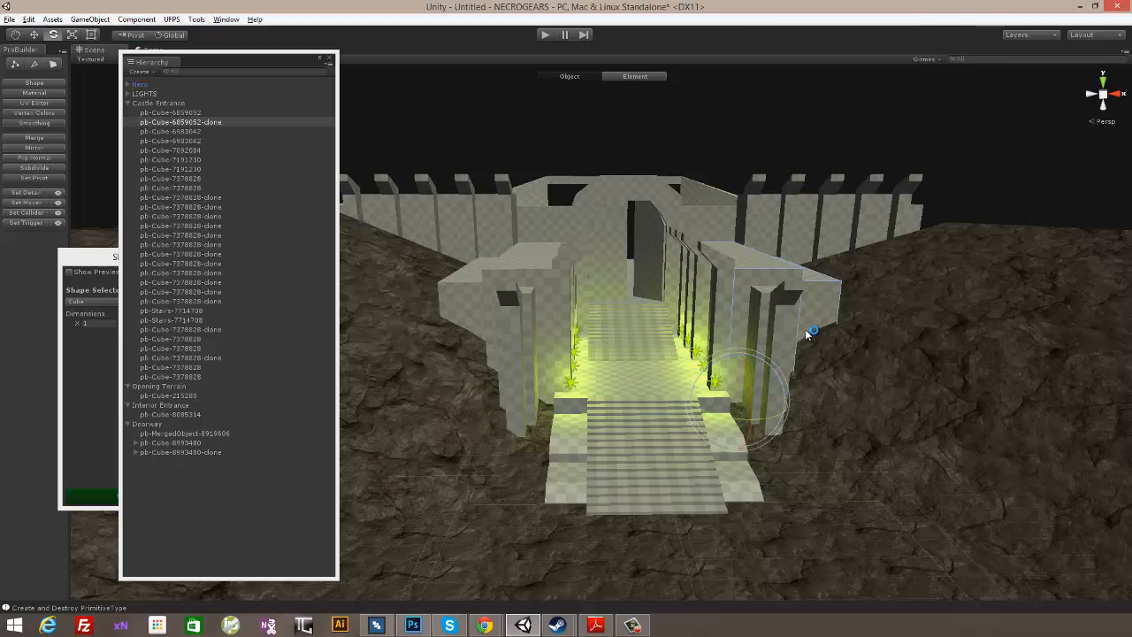
alt+drag(835, 334, 902, 299)
alt+scroll(952, 285, up, 4)
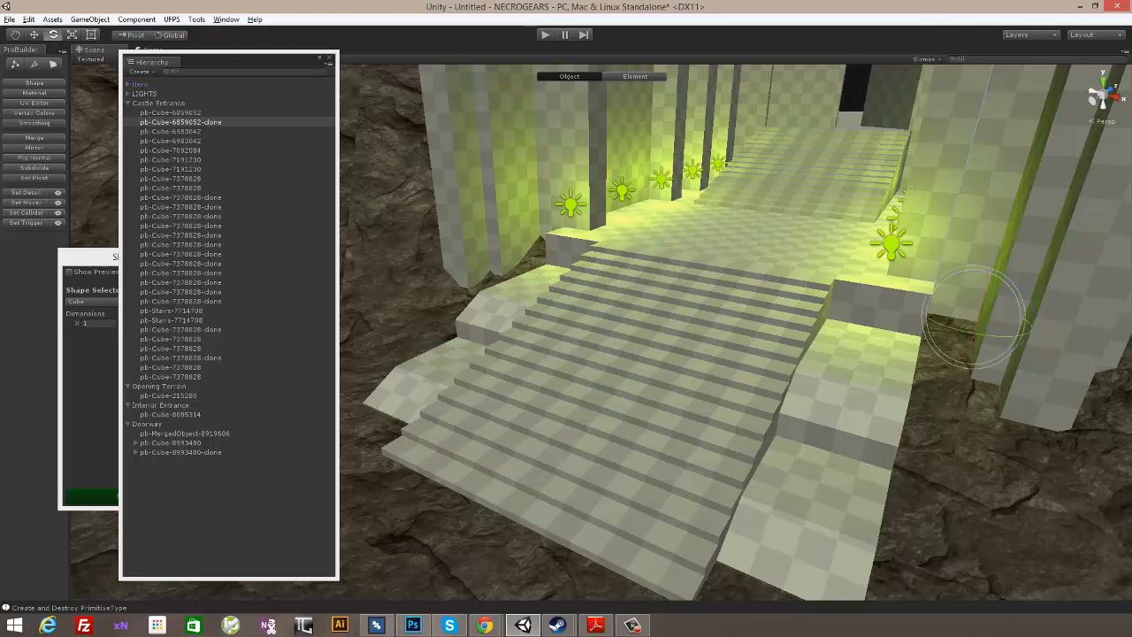
- Preview a 1 × 1 × 1 cube, position it at the top of the front stairs against the left ledge, and build it
click(104, 261)
click(69, 272)
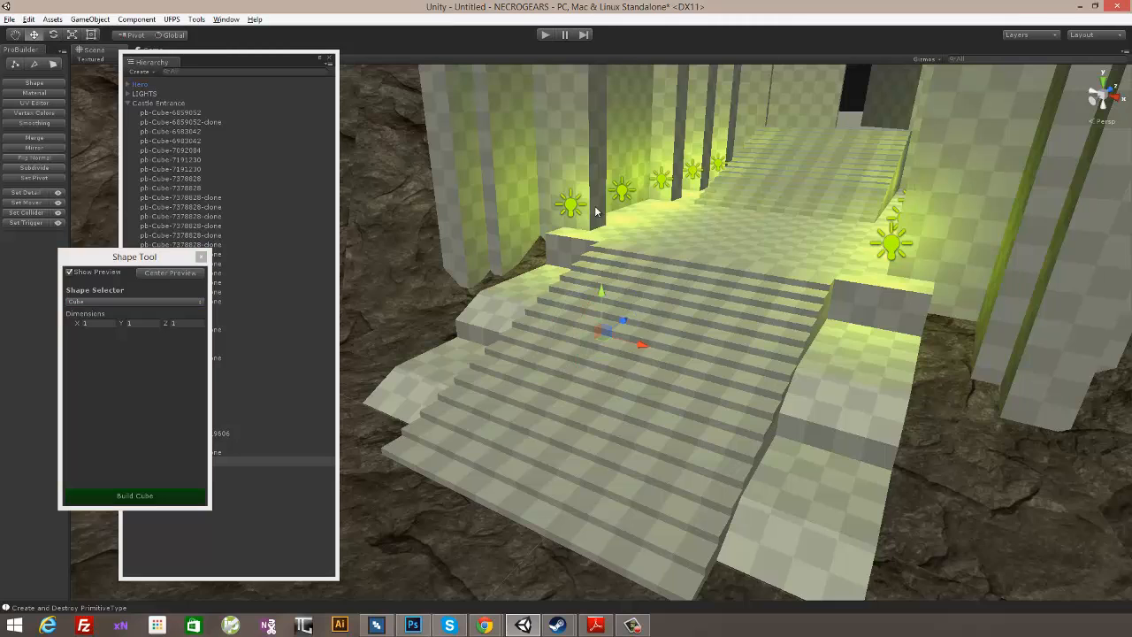
alt+drag(610, 331, 673, 327)
drag(445, 360, 436, 257)
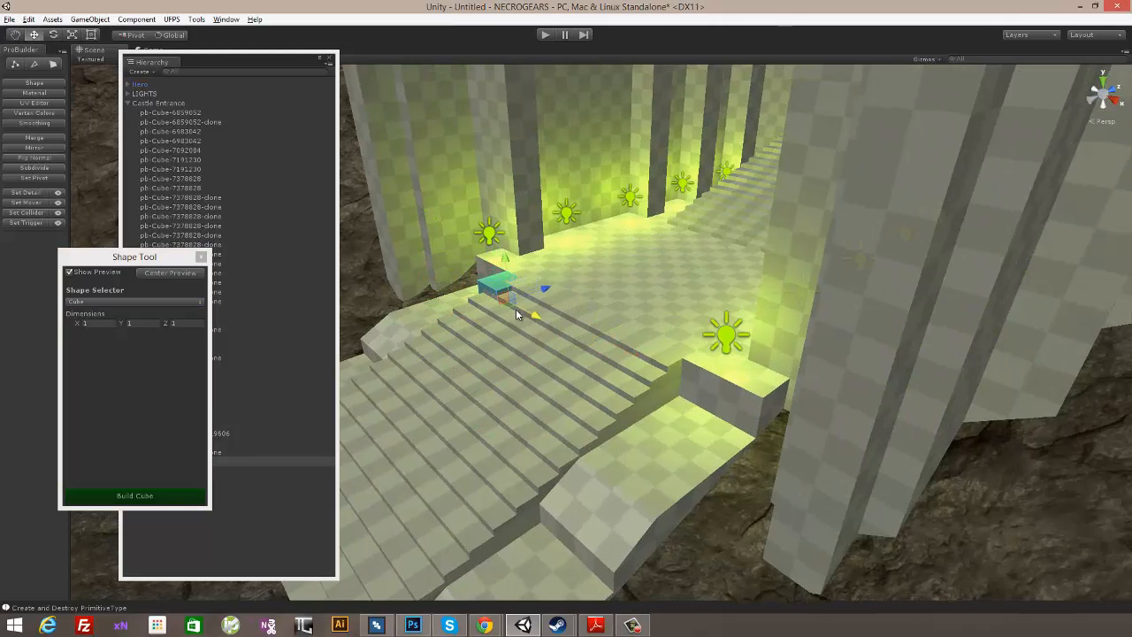
alt+drag(514, 306, 683, 303)
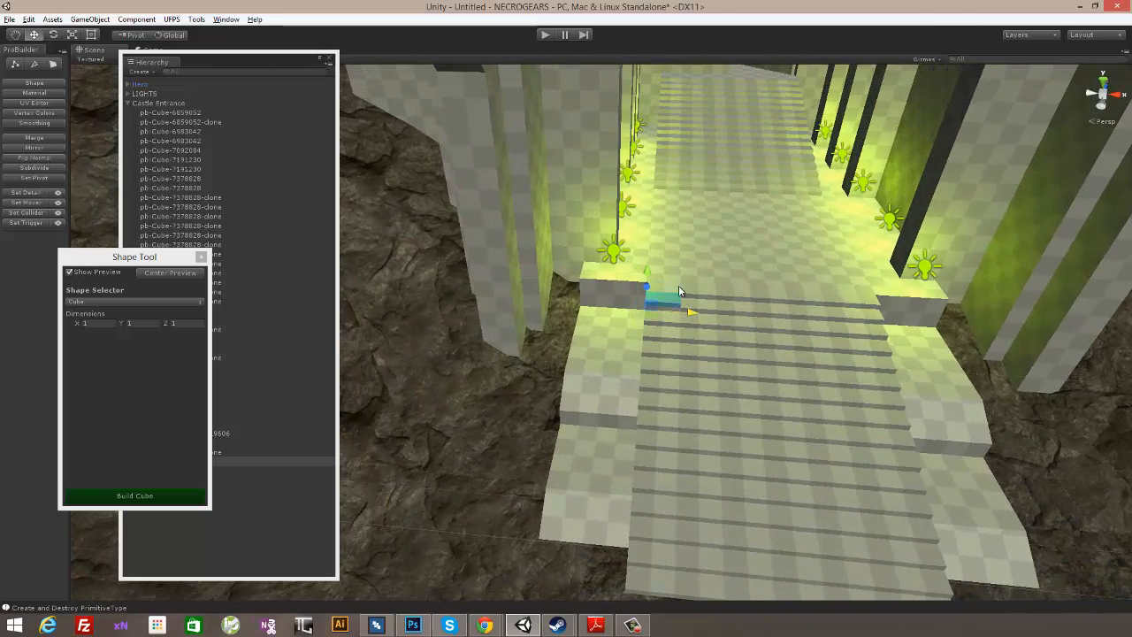
alt+drag(647, 267, 343, 107)
scroll(581, 314, up, 3)
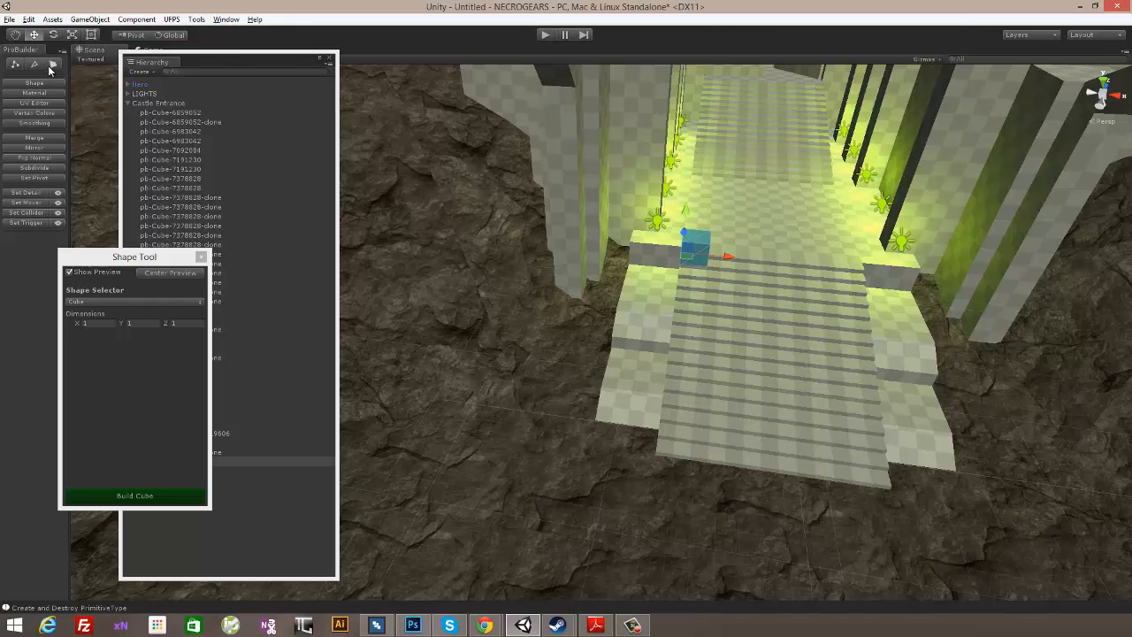
click(152, 496)
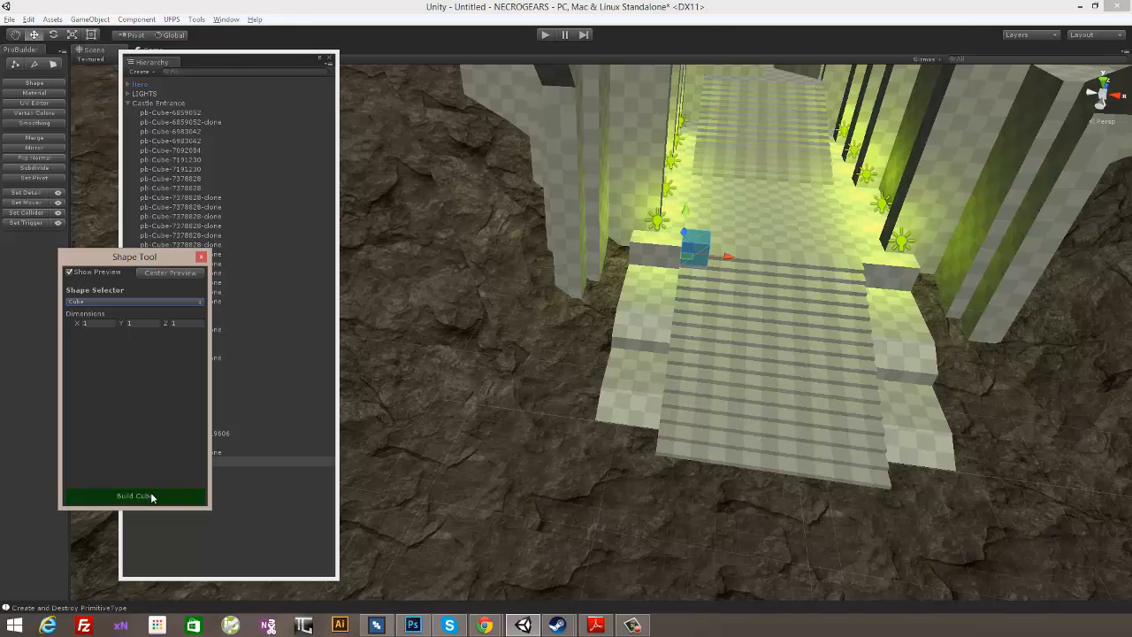
- Narrow the new cube by moving its stair-side face inward toward the ledge
alt+drag(771, 349, 751, 315)
scroll(717, 328, up, 6)
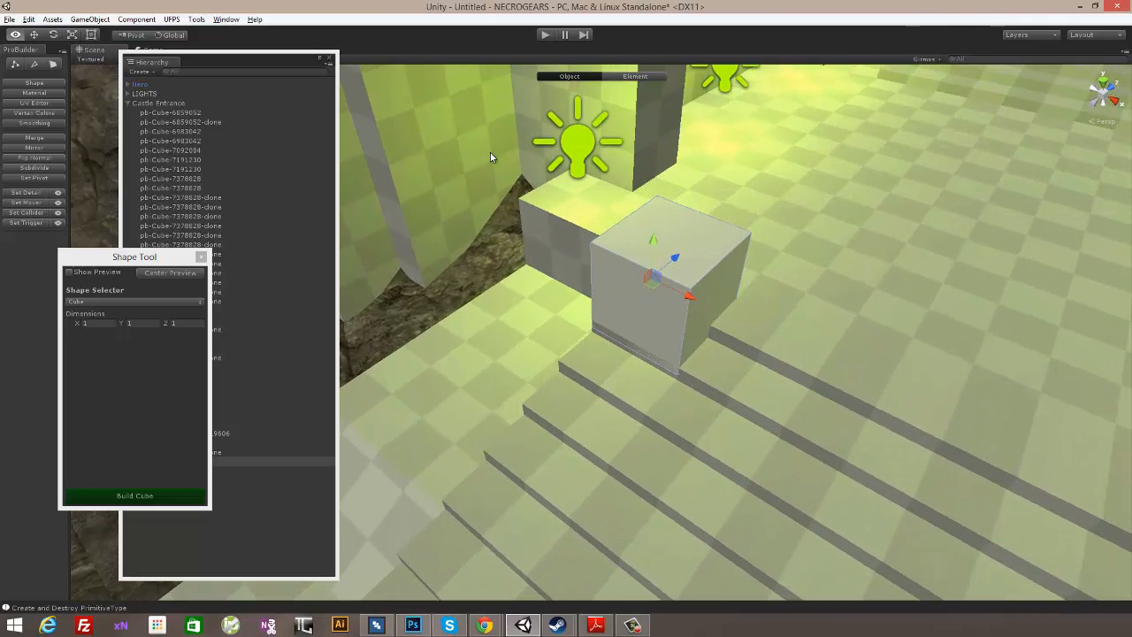
click(53, 63)
click(715, 281)
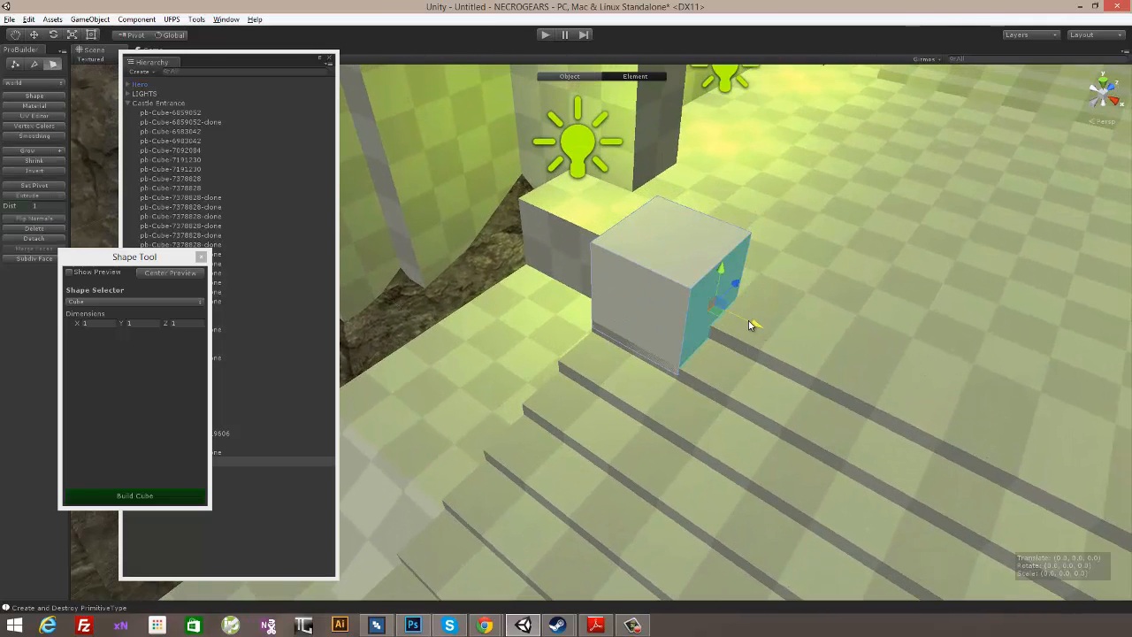
drag(748, 324, 718, 307)
- Stretch the cube's front face outward and down to the foot of the stairs, forming a sloped side rail
alt+drag(727, 352, 659, 300)
click(562, 272)
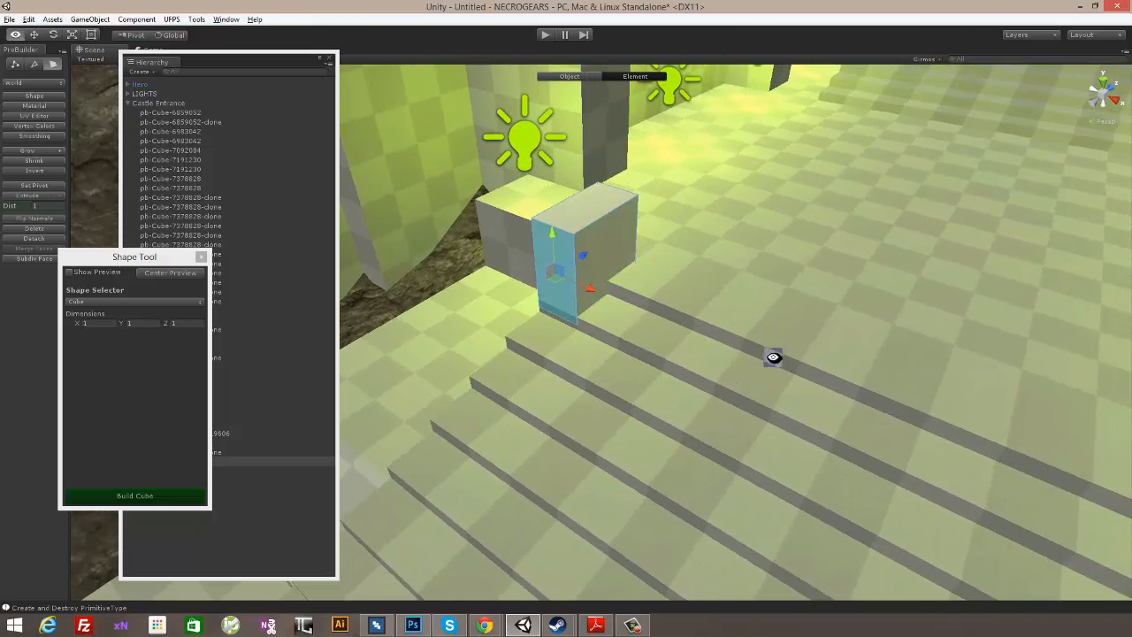
alt+drag(773, 356, 812, 326)
scroll(813, 325, down, 6)
alt+drag(772, 367, 617, 322)
alt+drag(670, 370, 741, 398)
drag(542, 367, 538, 375)
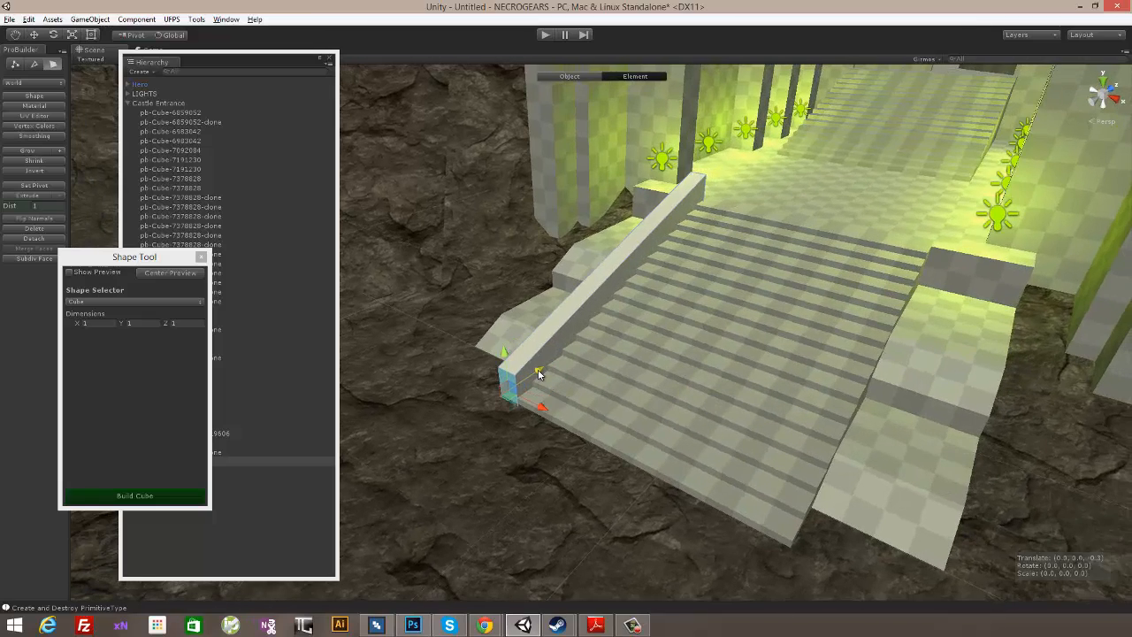
- Extrude the upper and lower end faces of the sloped rail to add a short section at each end
alt+drag(663, 363, 663, 246)
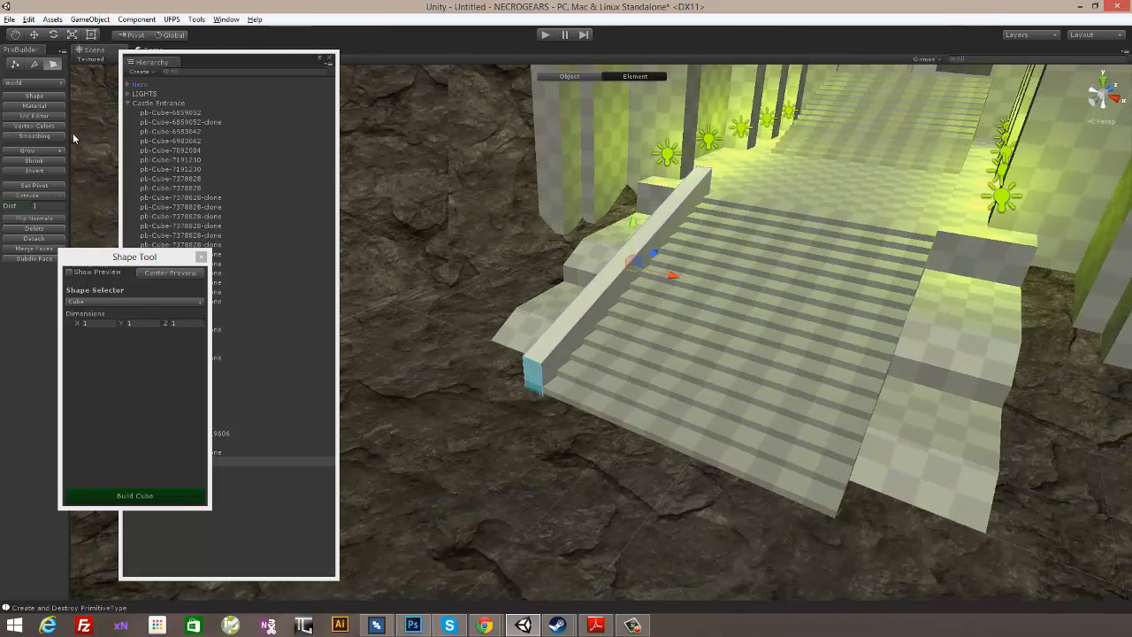
click(55, 195)
alt+drag(727, 196, 778, 225)
- Extrude all the top faces of the rail upward to form a cap band along its length
click(671, 218)
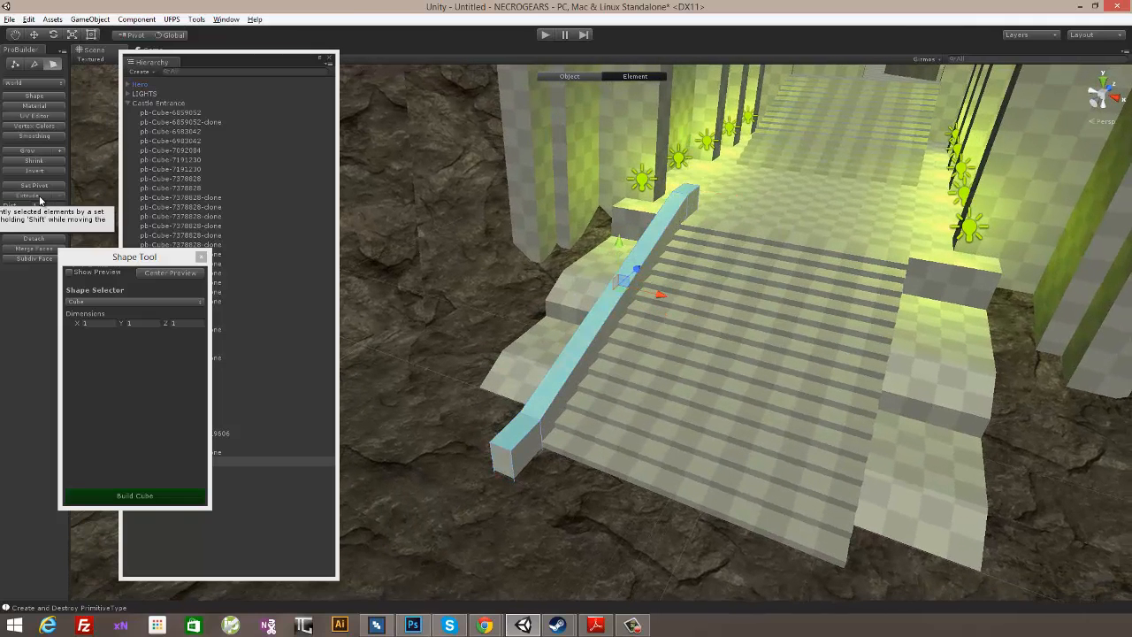
click(39, 197)
drag(623, 209, 527, 302)
right_drag(616, 270, 701, 281)
- Select the rail's sloped top face and both end top faces and lower them slightly to thin the cap
click(605, 309)
right_drag(604, 308, 803, 296)
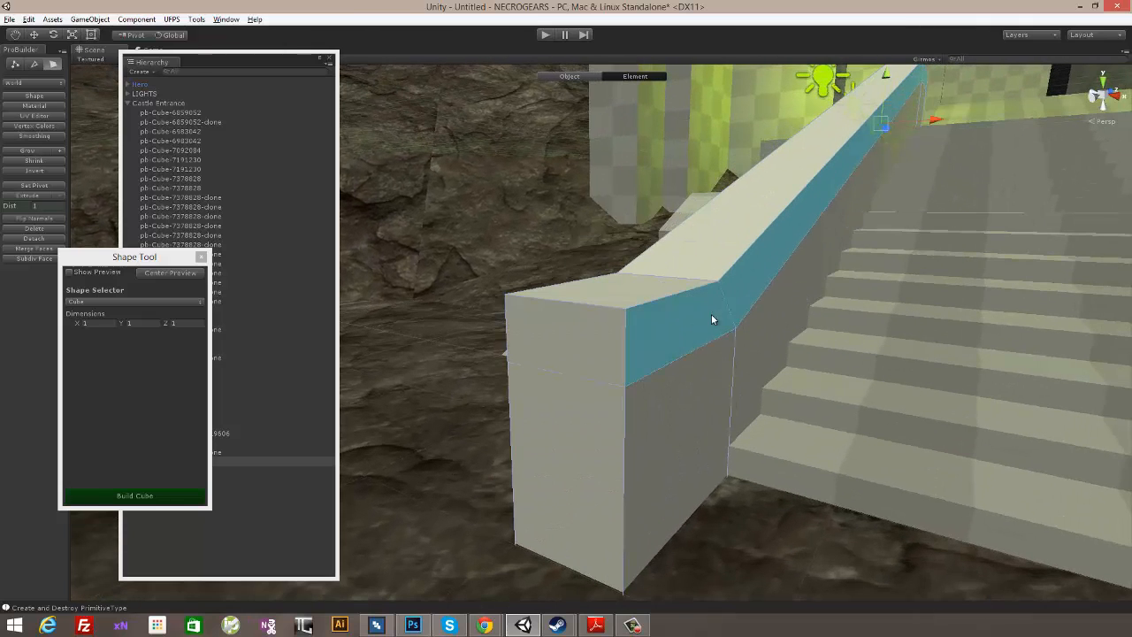
click(678, 285)
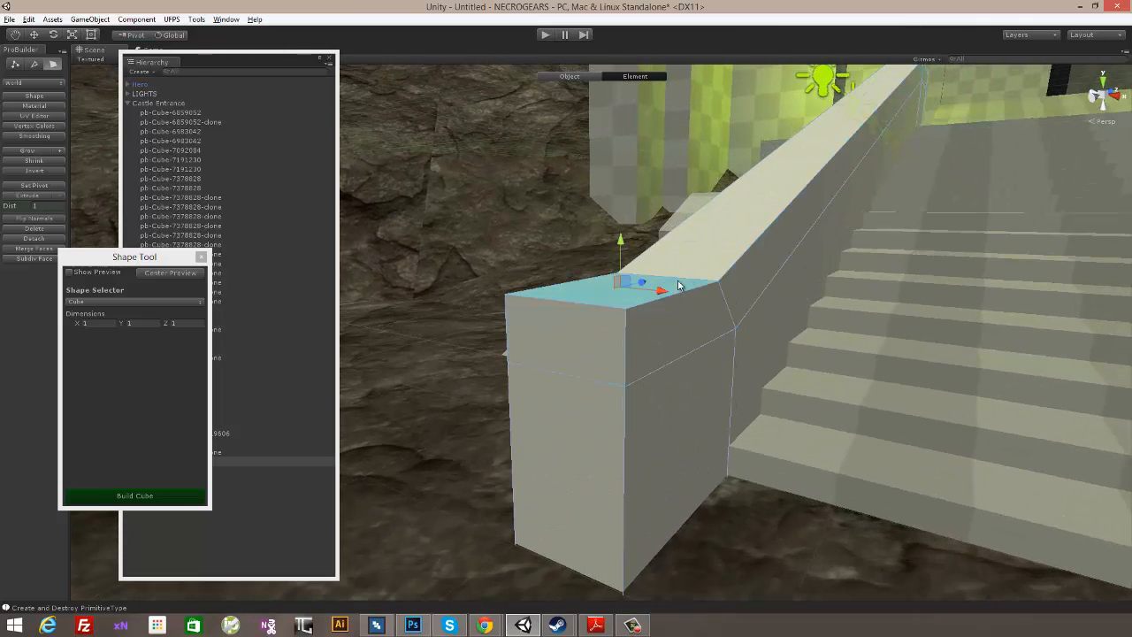
click(723, 250)
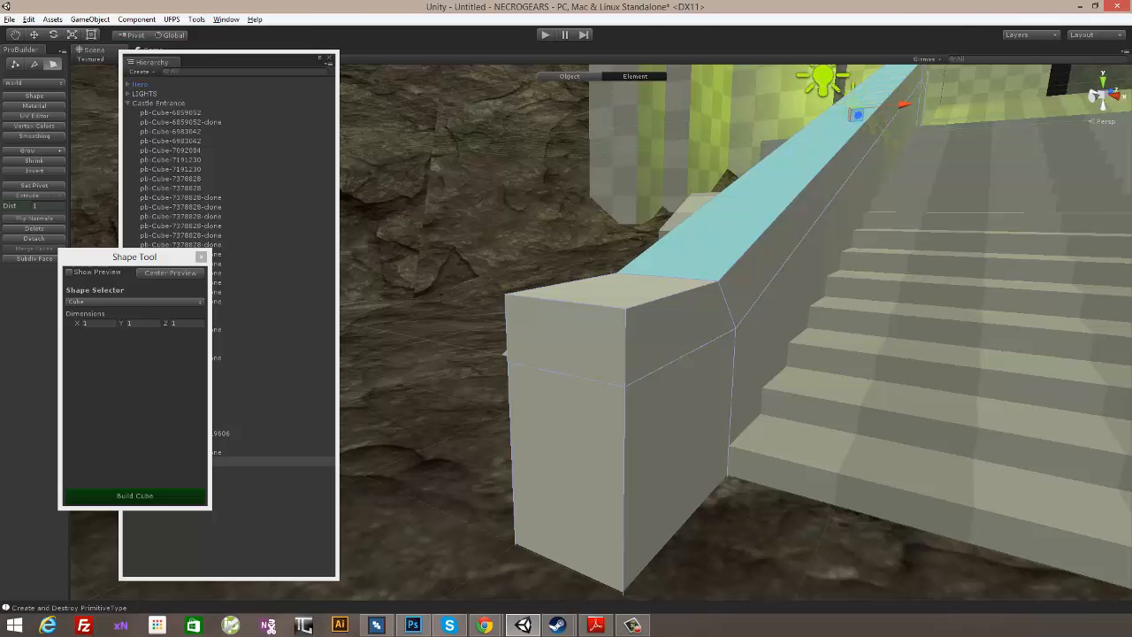
click(637, 303)
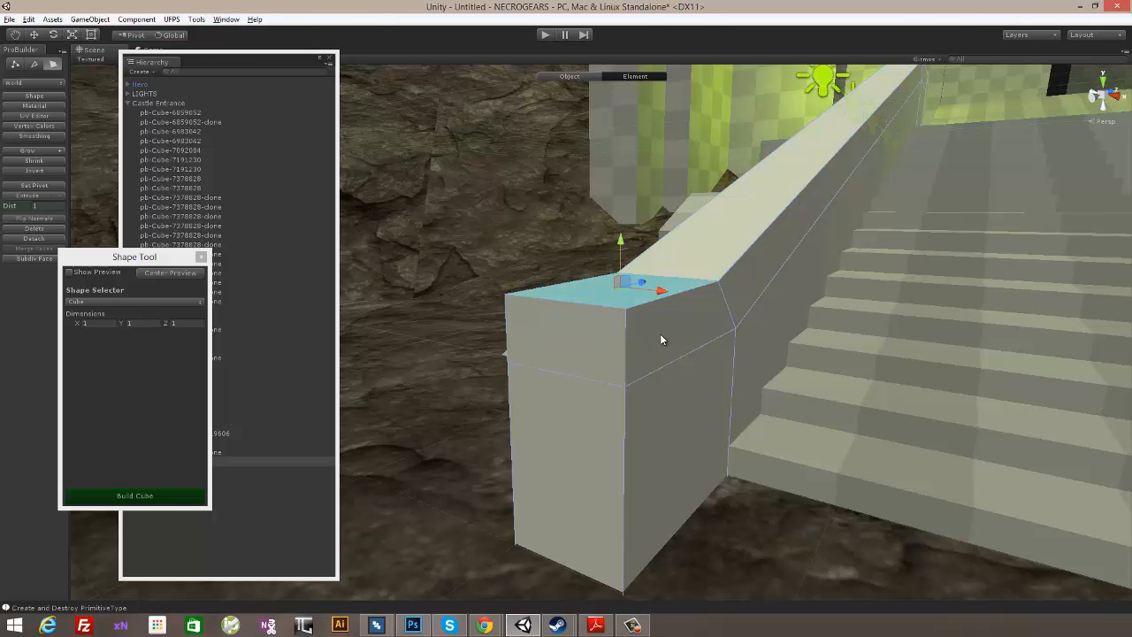
click(670, 286)
shift+click(723, 250)
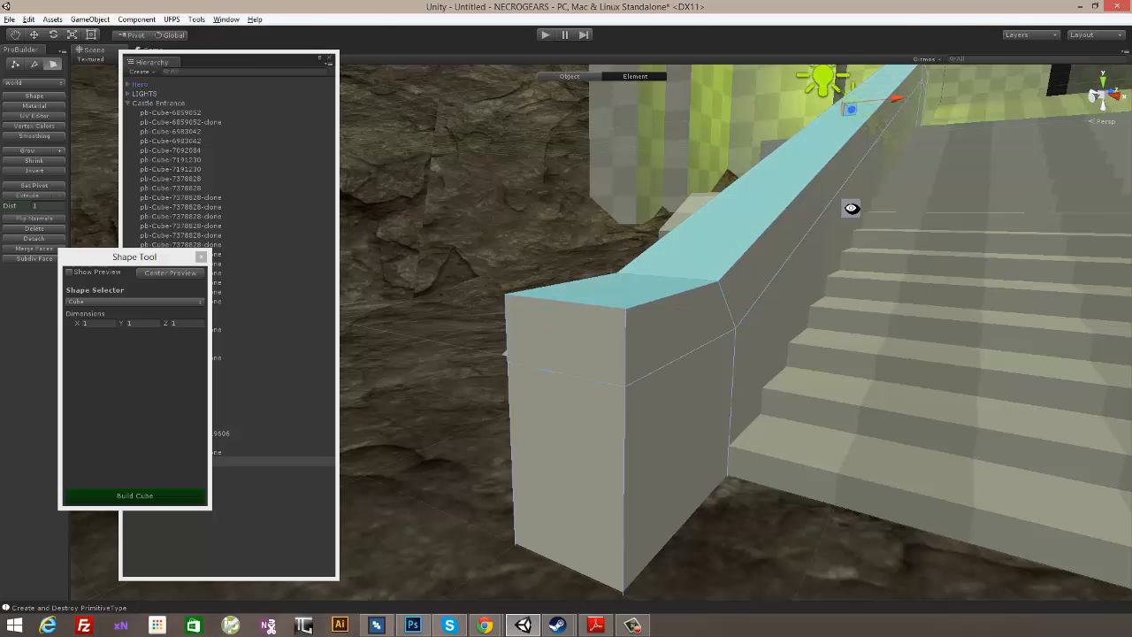
alt+drag(851, 207, 772, 373)
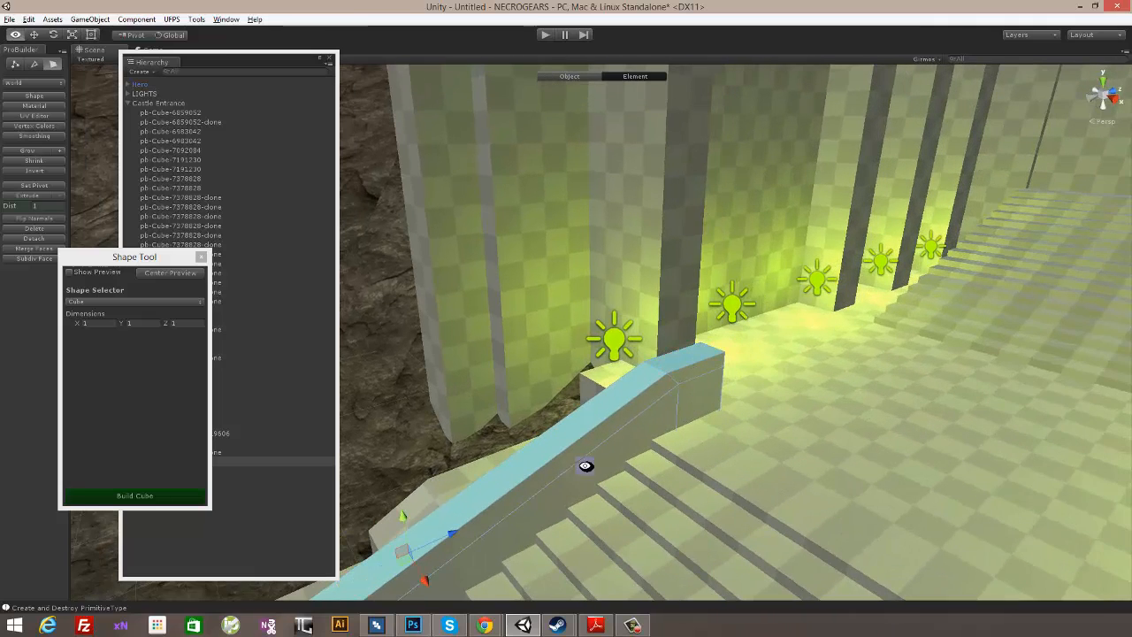
alt+middle_drag(585, 465, 681, 392)
drag(624, 353, 625, 358)
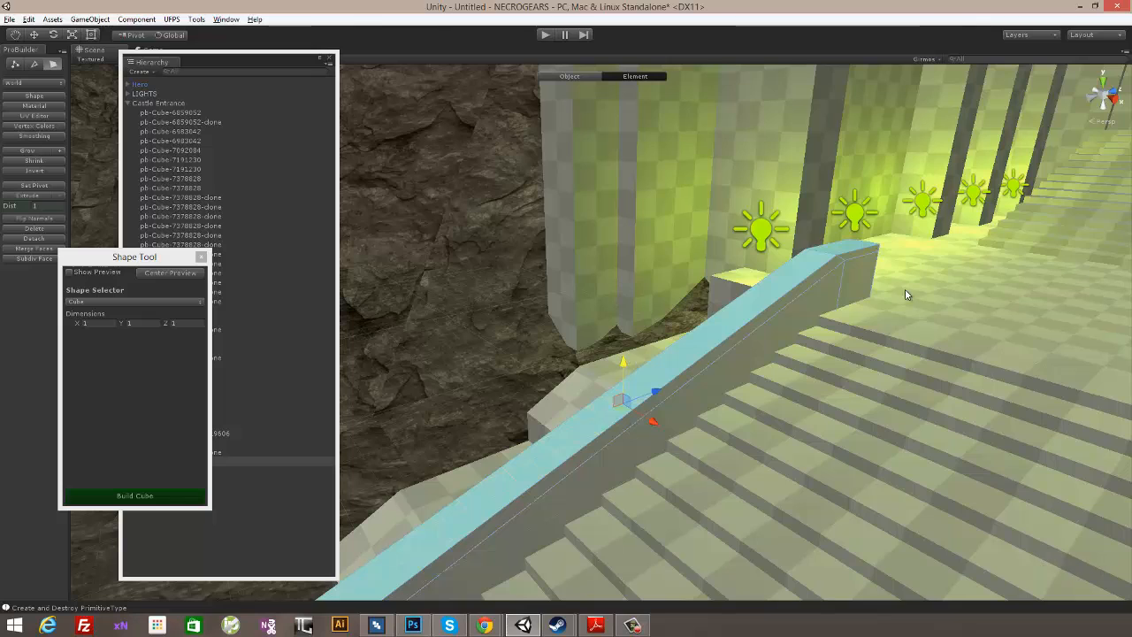
middle_drag(892, 267, 906, 241)
click(872, 224)
shift+click(839, 239)
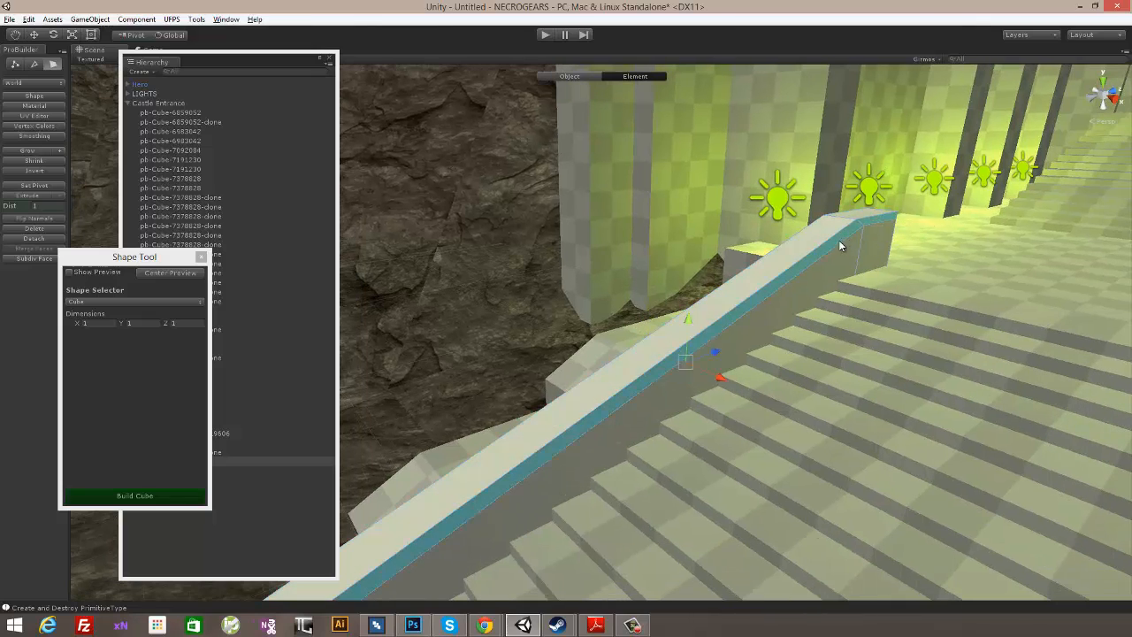
middle_drag(772, 323, 950, 231)
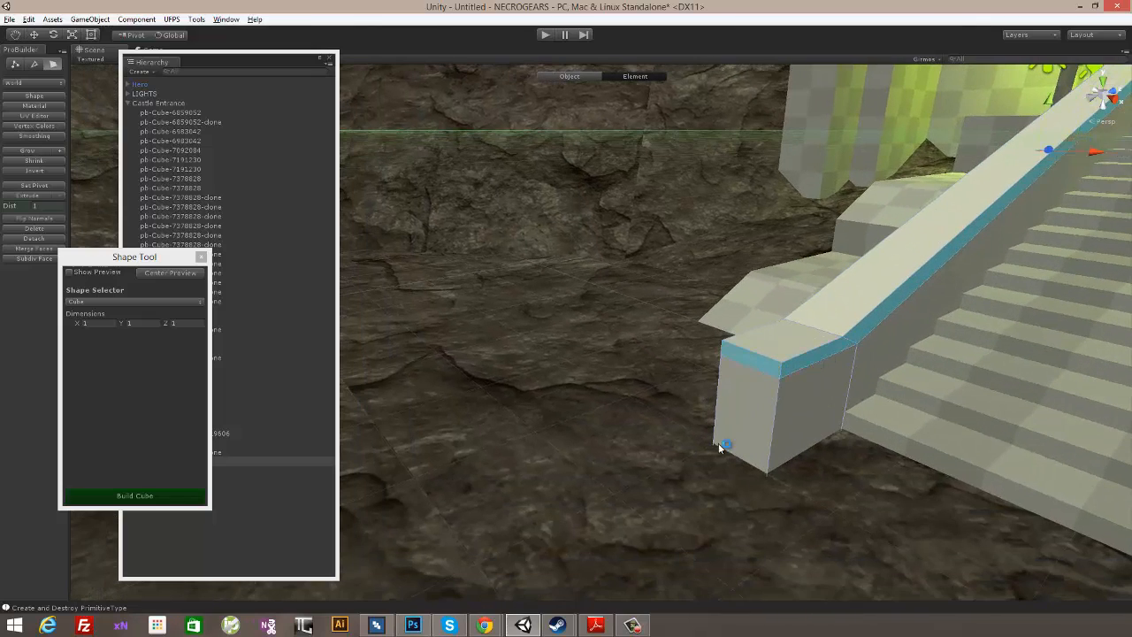
alt+drag(718, 443, 818, 438)
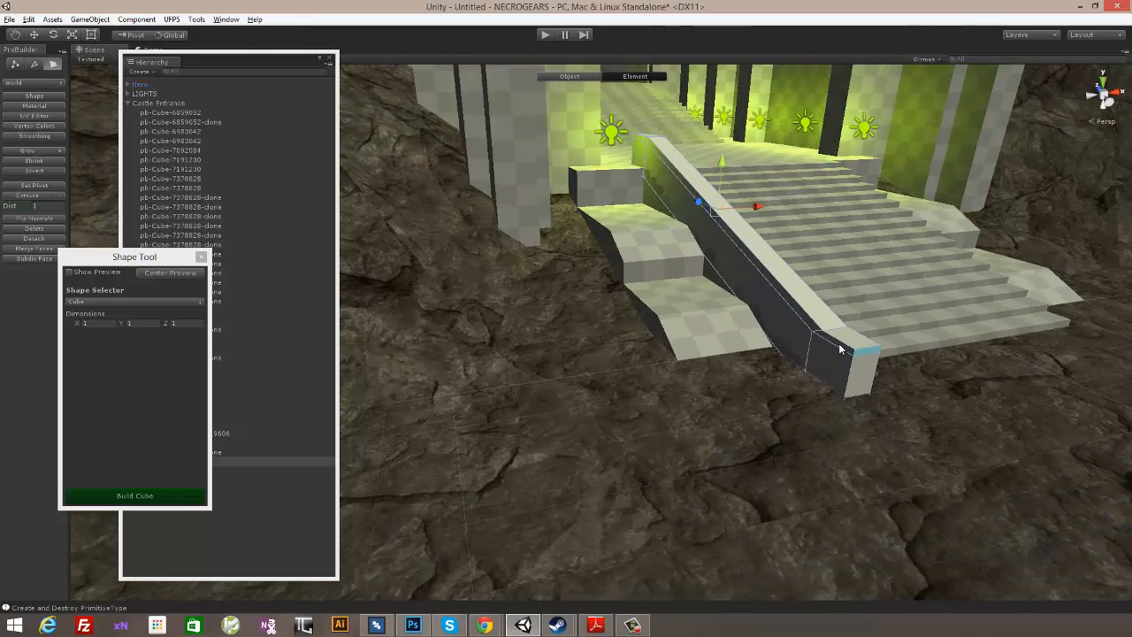
shift+click(798, 307)
alt+drag(841, 228, 756, 422)
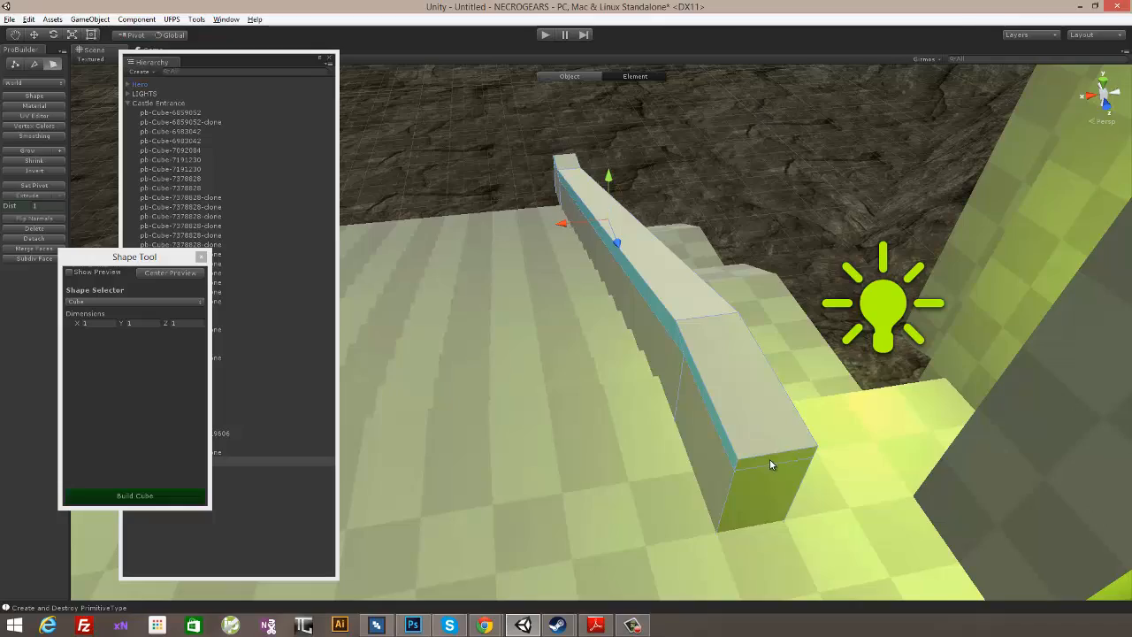
alt+drag(925, 437, 777, 404)
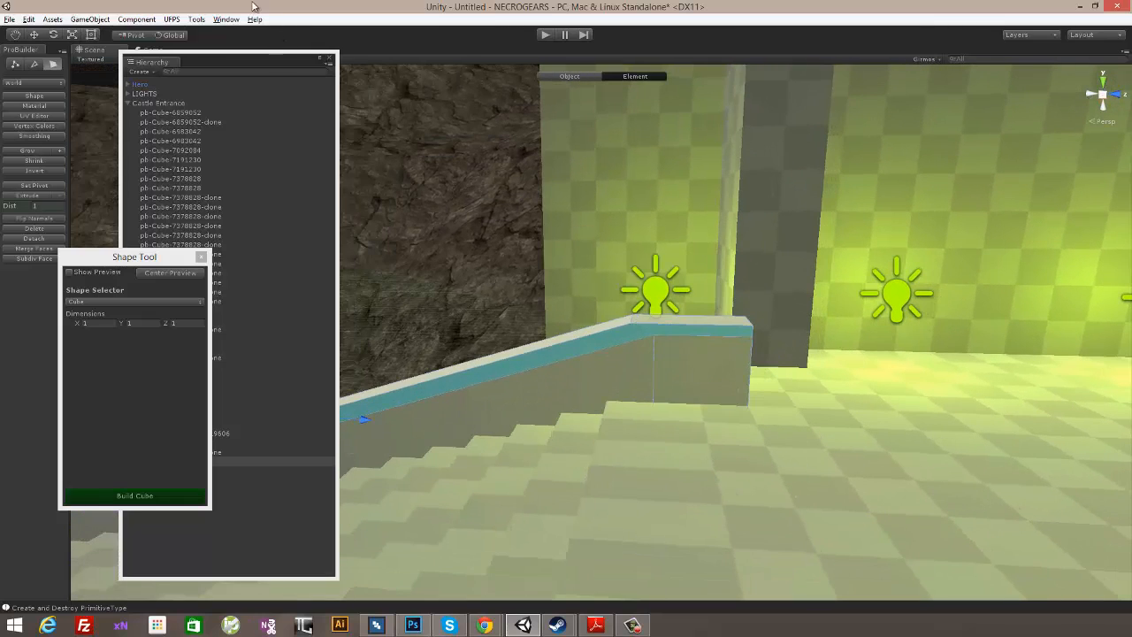
- Shift the vertices below the cap's top edge along the rail at the upper and lower bends, aligning them vertically with the top vertices
click(15, 64)
alt+drag(763, 311, 762, 285)
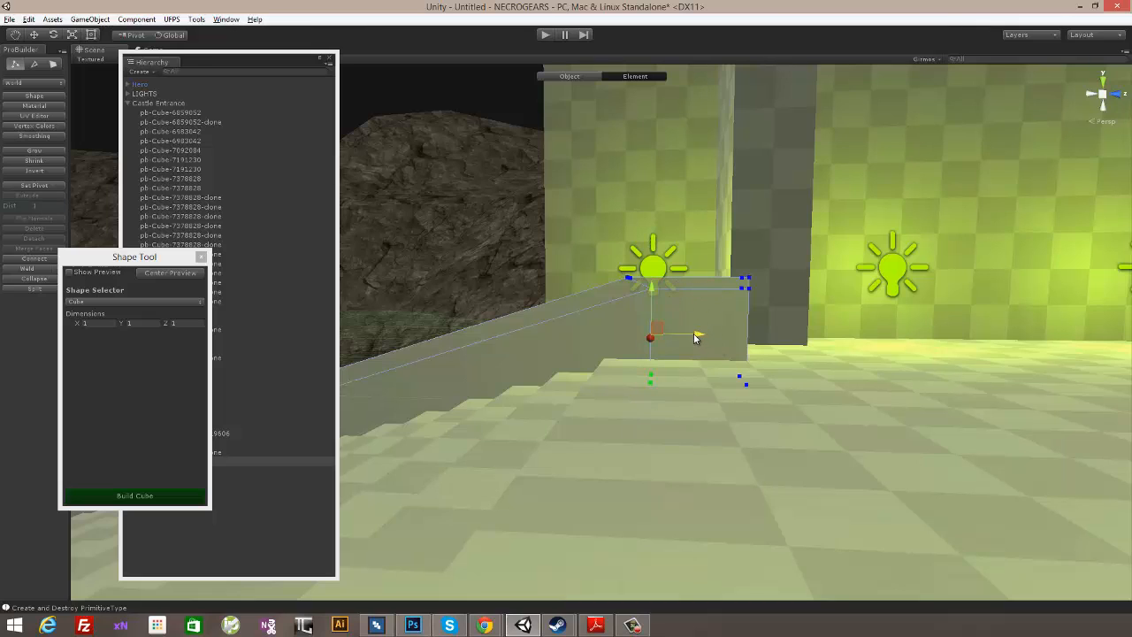
mouse_move(673, 336)
mouse_down()
mouse_move(638, 334)
mouse_move(679, 335)
mouse_up()
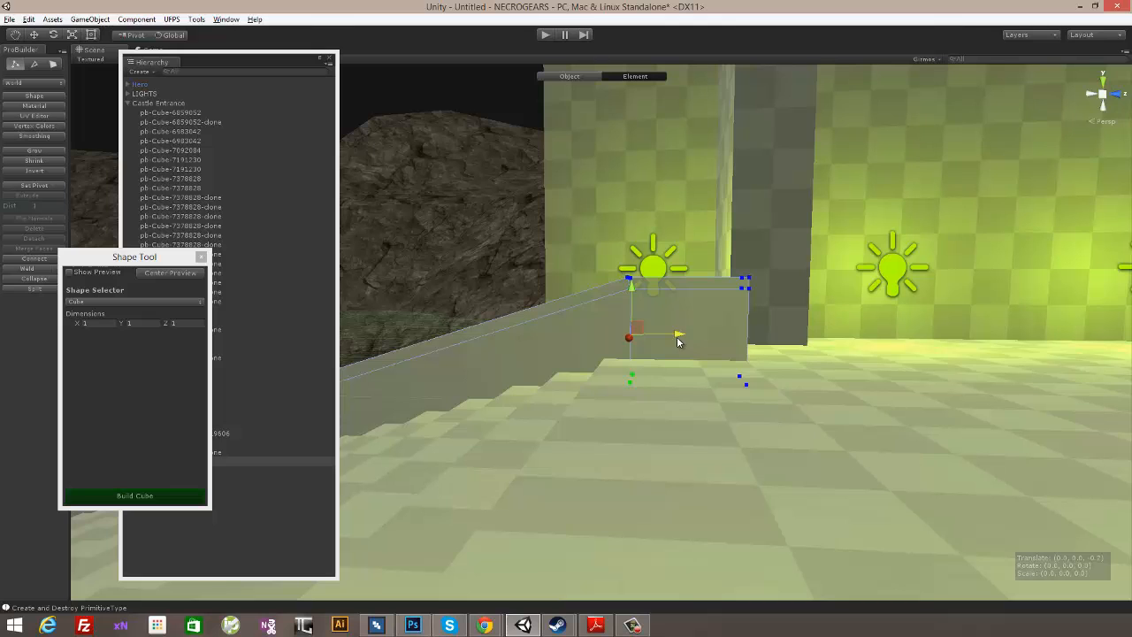
middle_drag(701, 312, 775, 274)
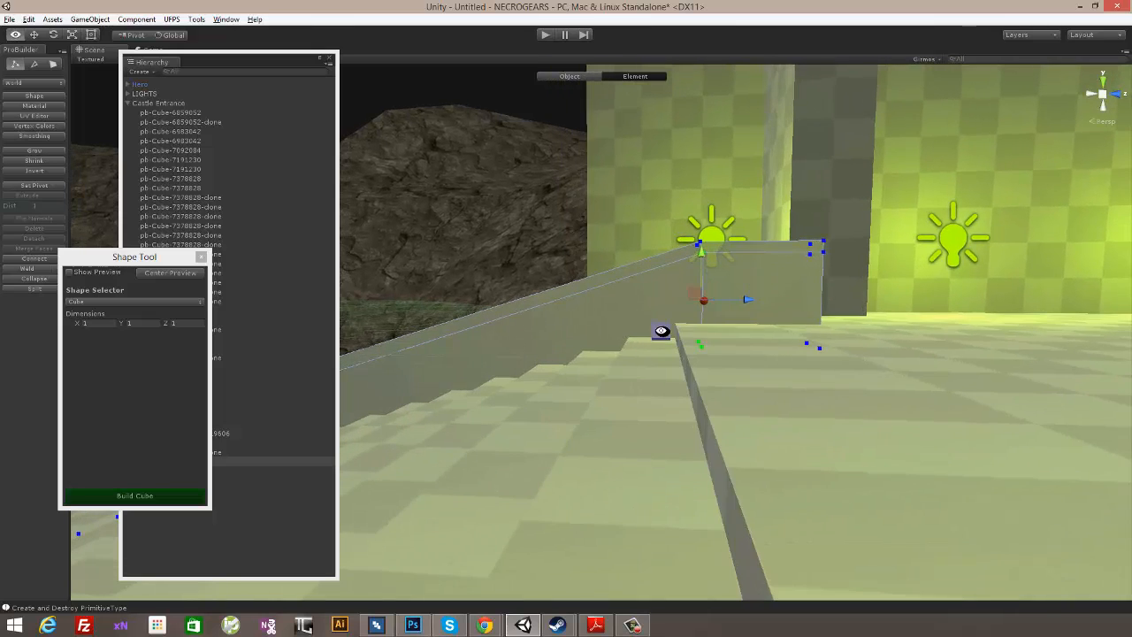
middle_drag(662, 331, 920, 276)
middle_drag(682, 354, 917, 286)
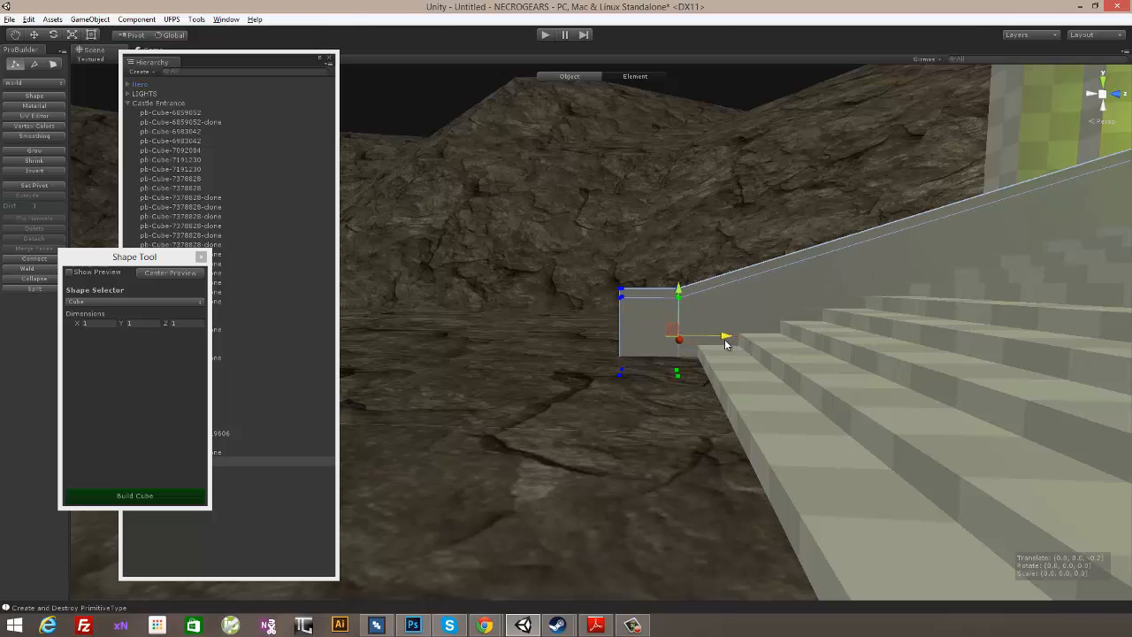
alt+drag(724, 344, 904, 432)
- Select the cap's side and end faces all around the rail and extrude them outward by 0.1 to form an overhang
middle_drag(904, 433, 921, 415)
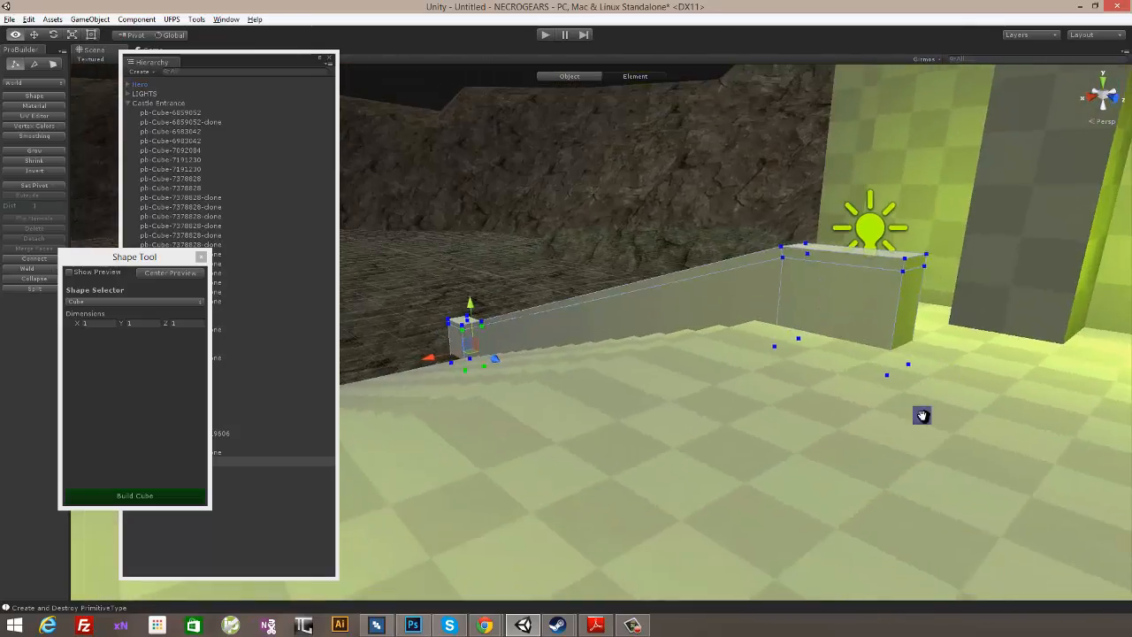
alt+drag(921, 416, 905, 445)
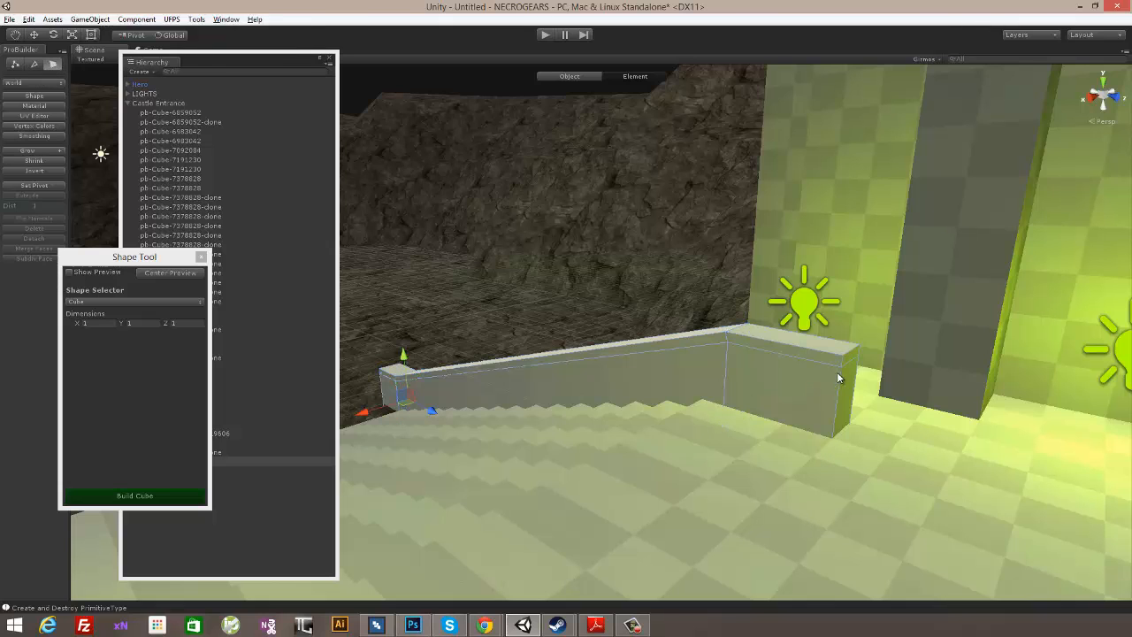
shift+click(849, 354)
shift+click(697, 341)
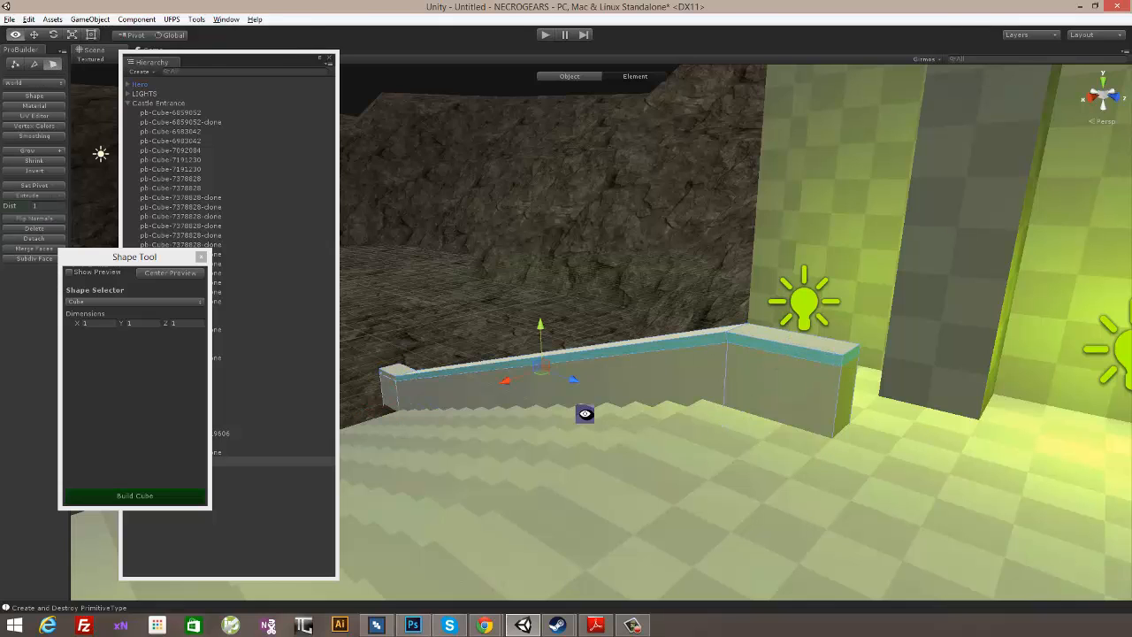
alt+drag(584, 412, 868, 439)
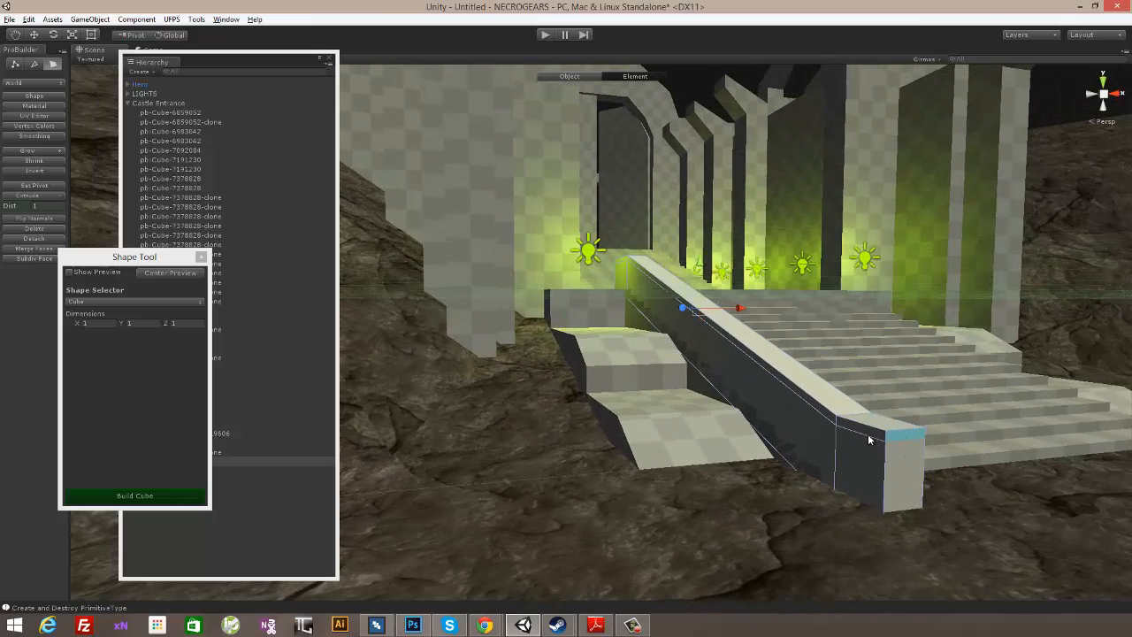
alt+drag(717, 280, 760, 383)
key(f)
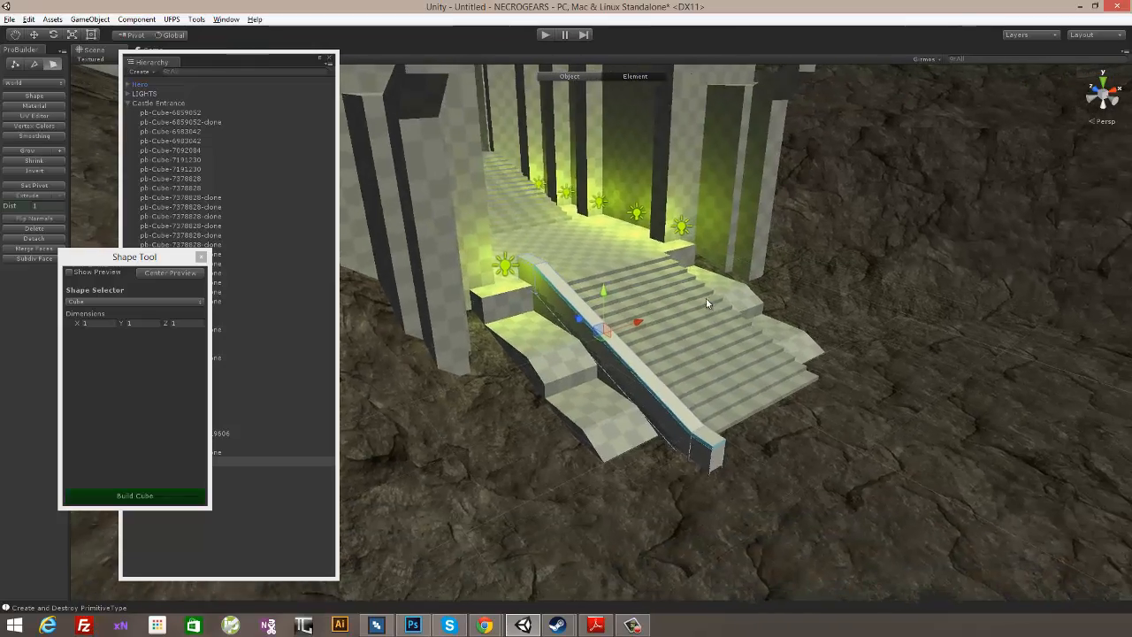
scroll(574, 268, up, 15)
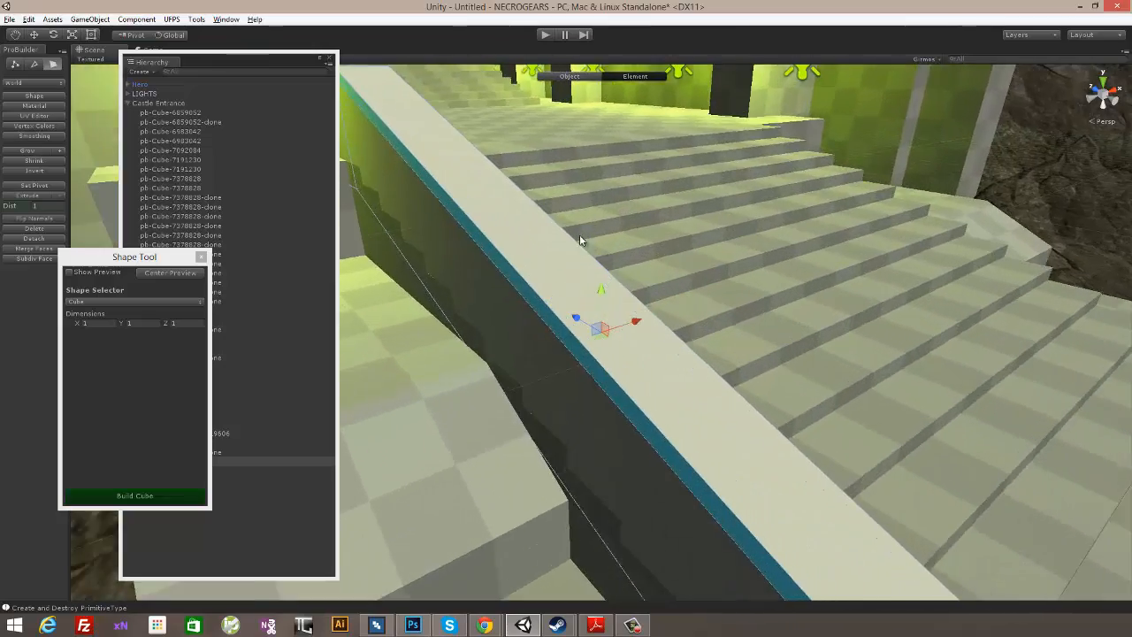
alt+drag(580, 237, 795, 315)
drag(116, 256, 152, 267)
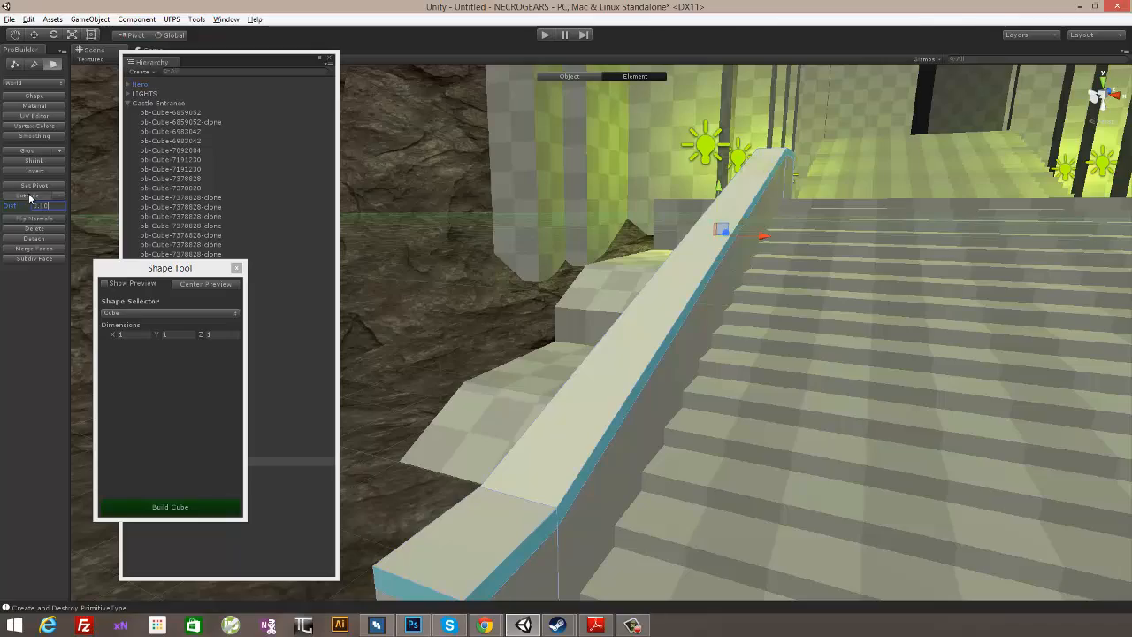
click(30, 197)
- Switch to whole-object editing and nudge the rail sideways along the X axis to sit against the edge of the stairs
alt+drag(511, 293, 600, 84)
click(571, 77)
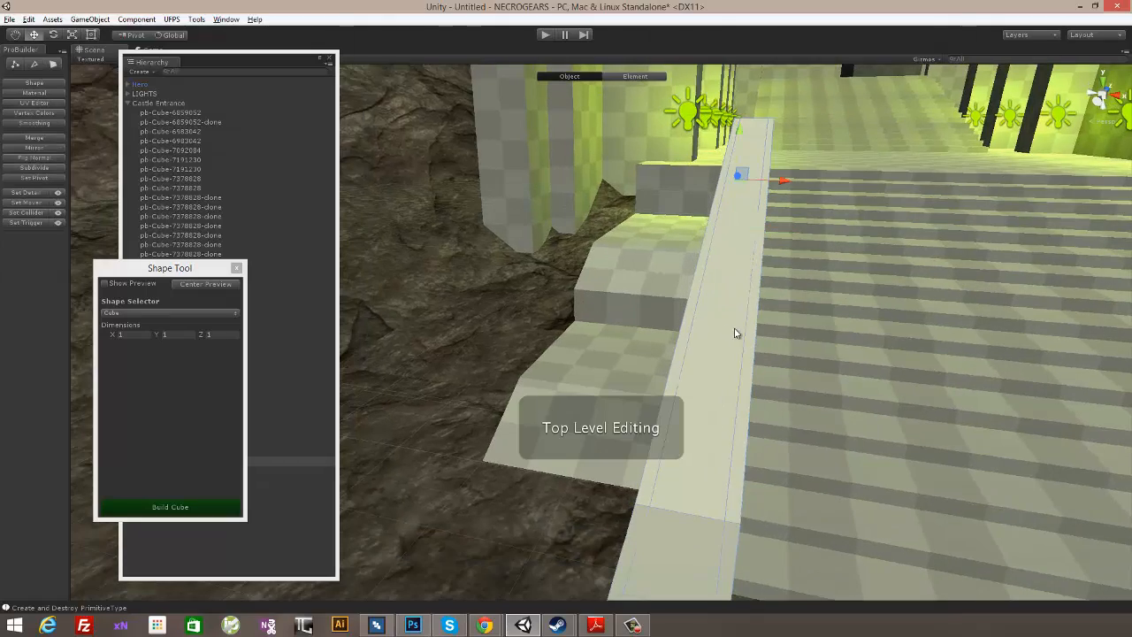
alt+drag(743, 329, 876, 182)
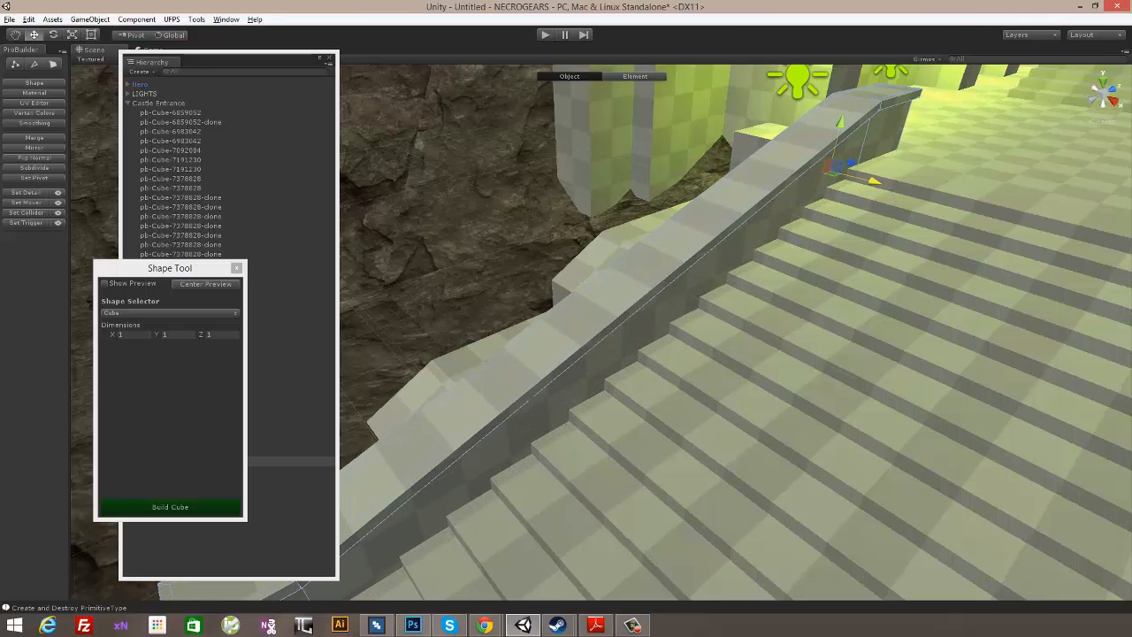
drag(871, 181, 704, 315)
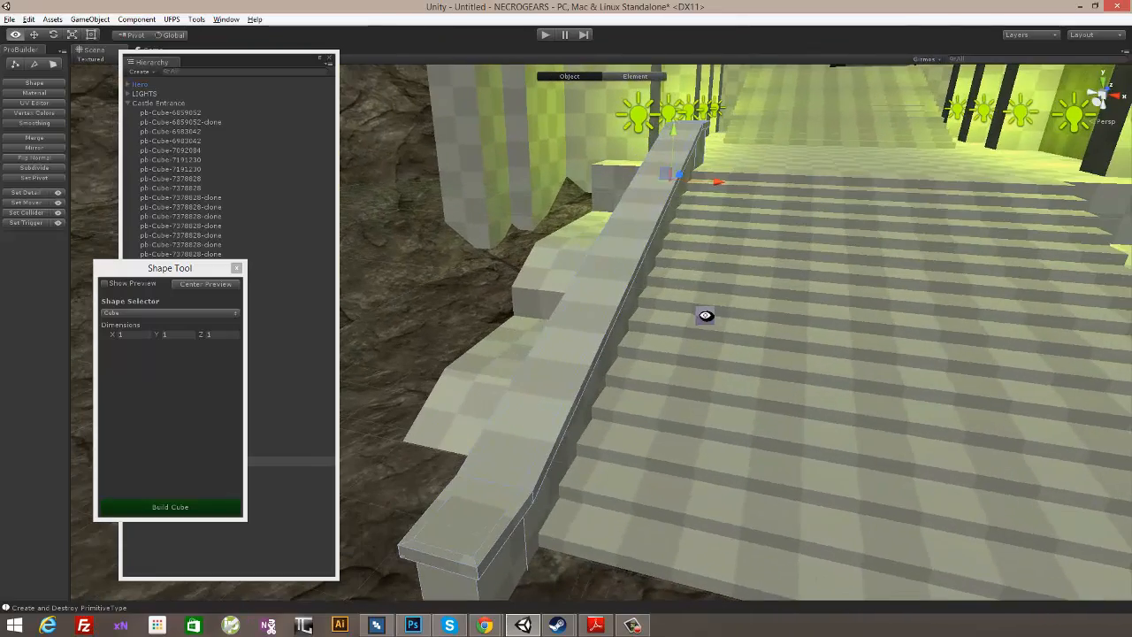
drag(718, 180, 798, 329)
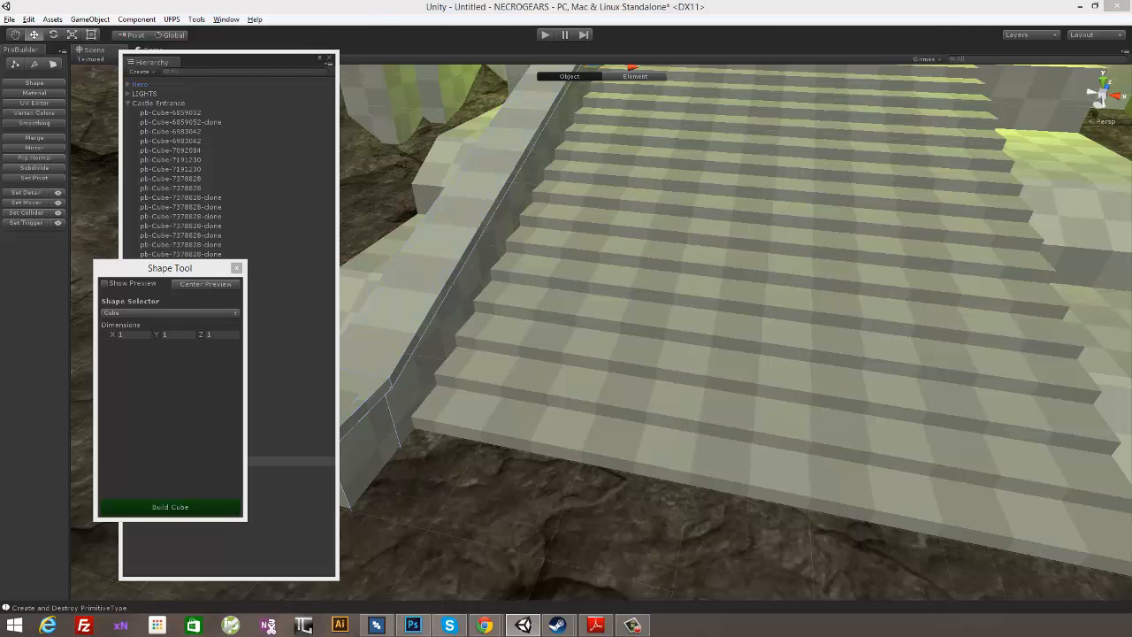
- Try placing a duplicate of the rail along the opposite side of the stairs, and delete the copy
alt+drag(902, 299, 831, 310)
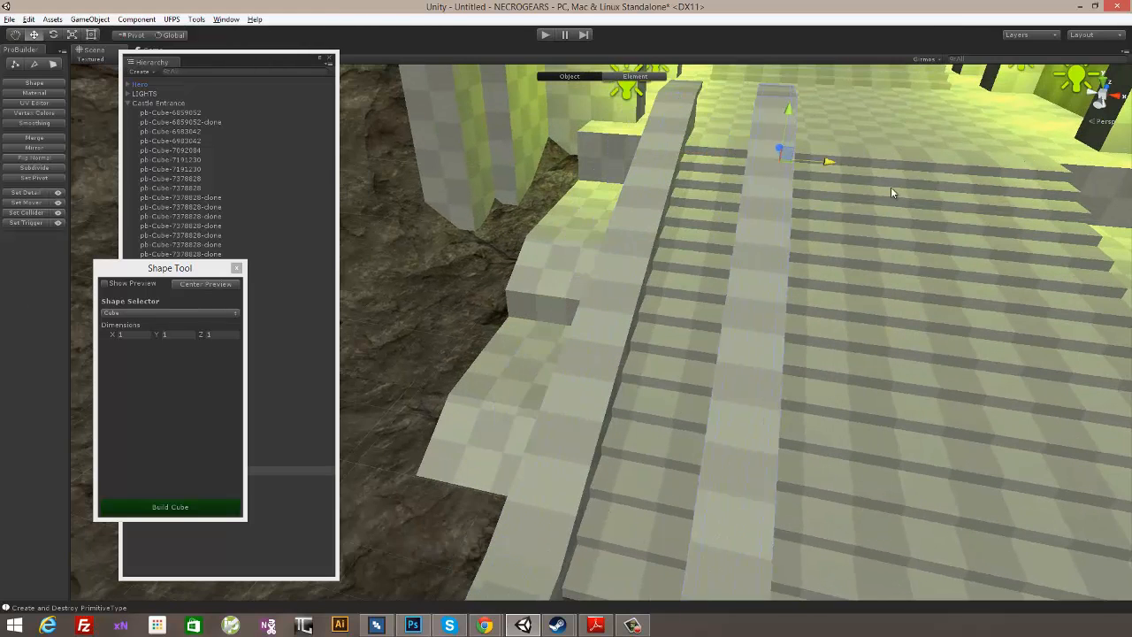
alt+drag(955, 212, 879, 162)
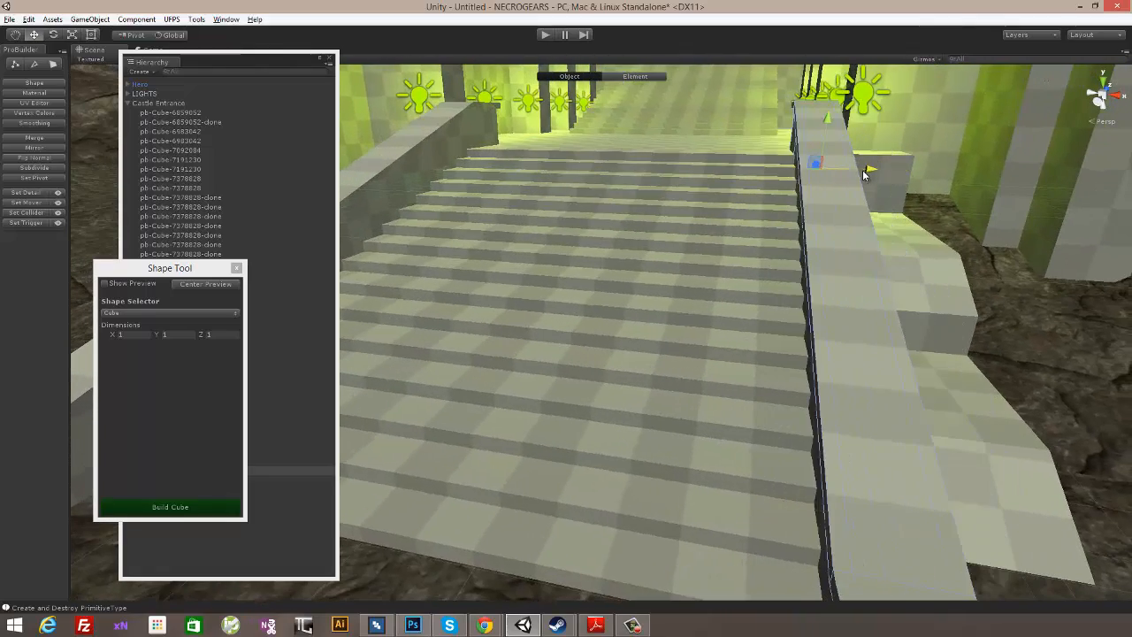
alt+drag(786, 215, 743, 286)
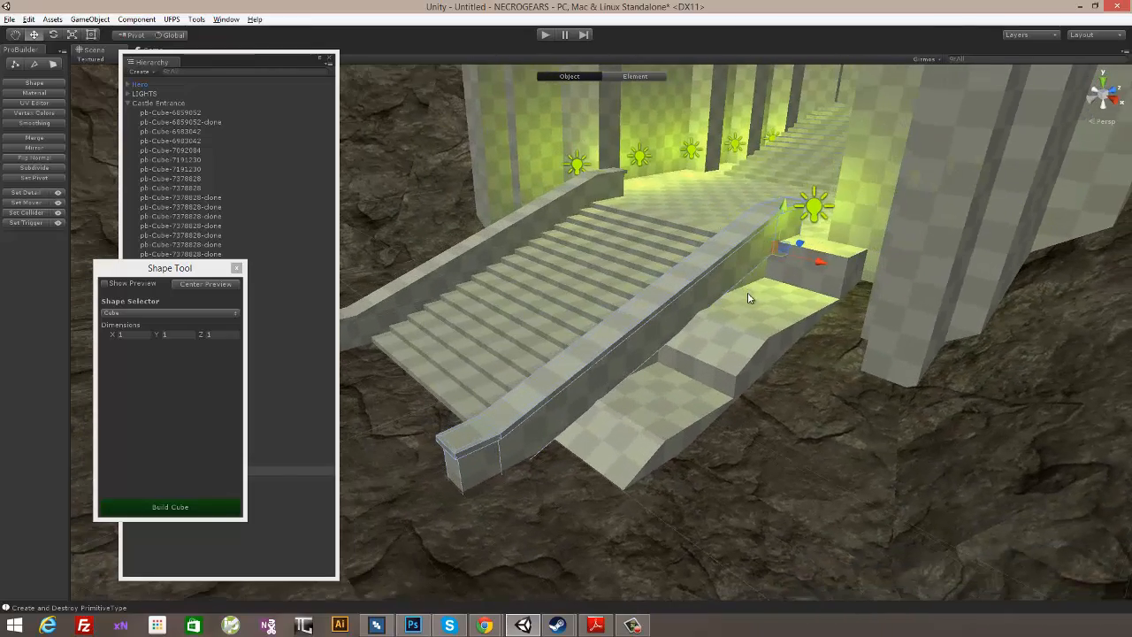
key(Delete)
- Select the bottom vertices at both ends of the rail, lower them to sink its base below the ground, and return to object editing
alt+drag(533, 212, 699, 320)
scroll(710, 278, up, 3)
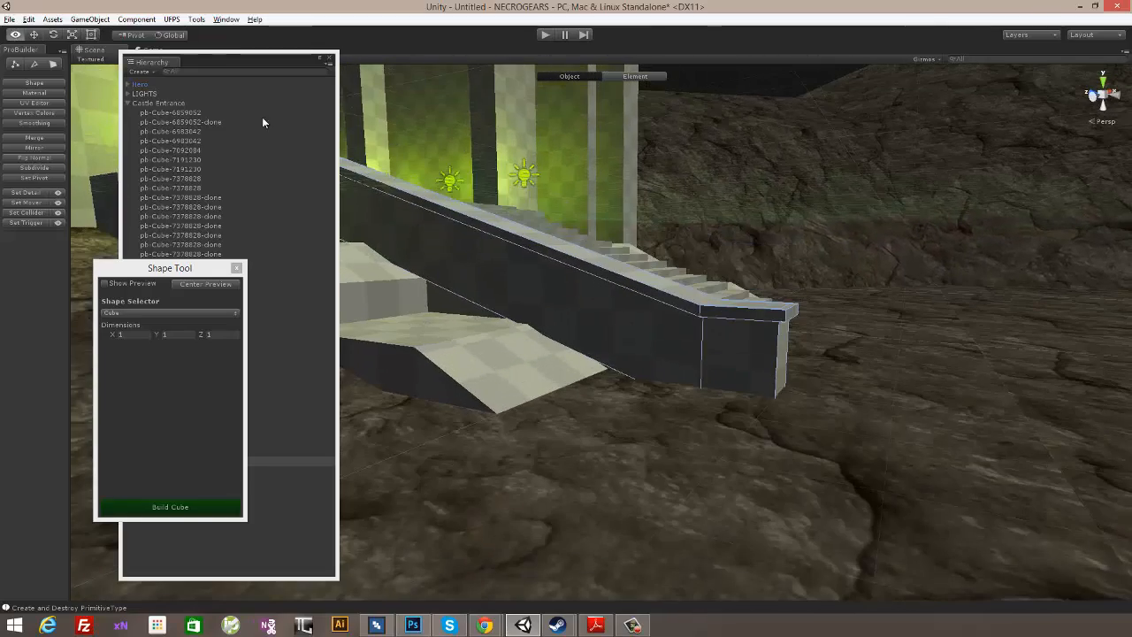
click(13, 67)
alt+drag(861, 392, 860, 434)
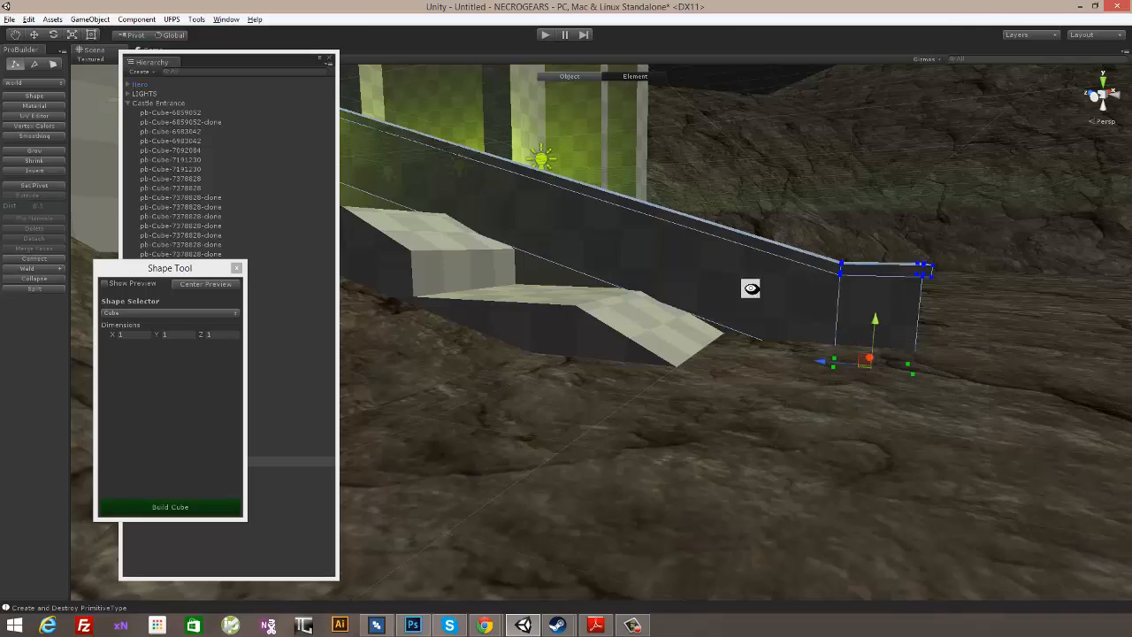
alt+drag(751, 288, 662, 360)
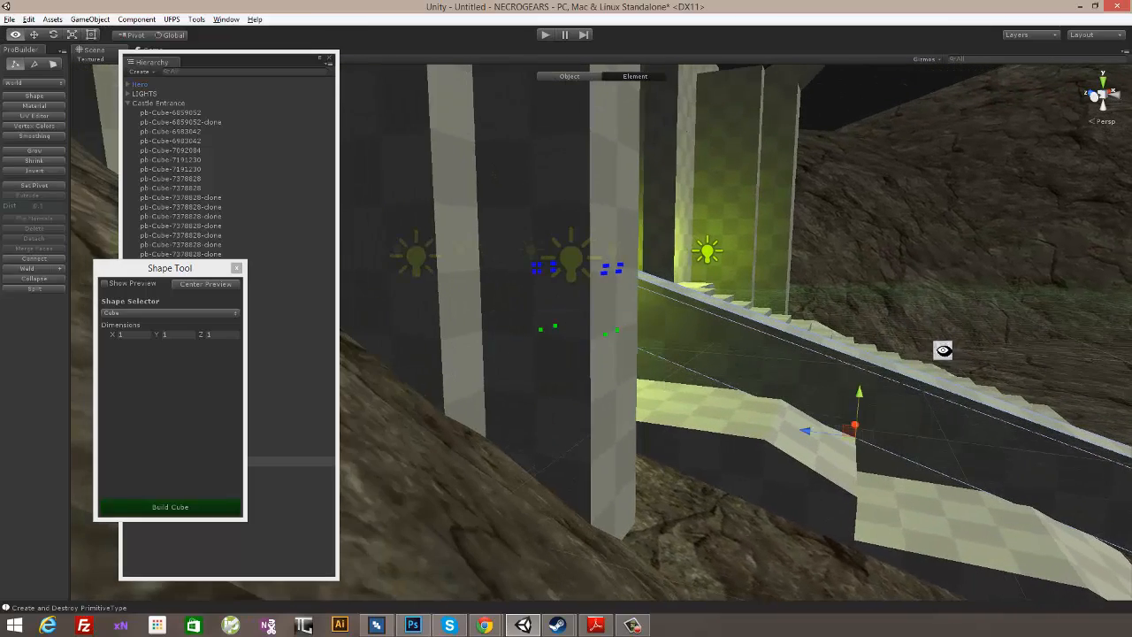
alt+drag(942, 350, 808, 341)
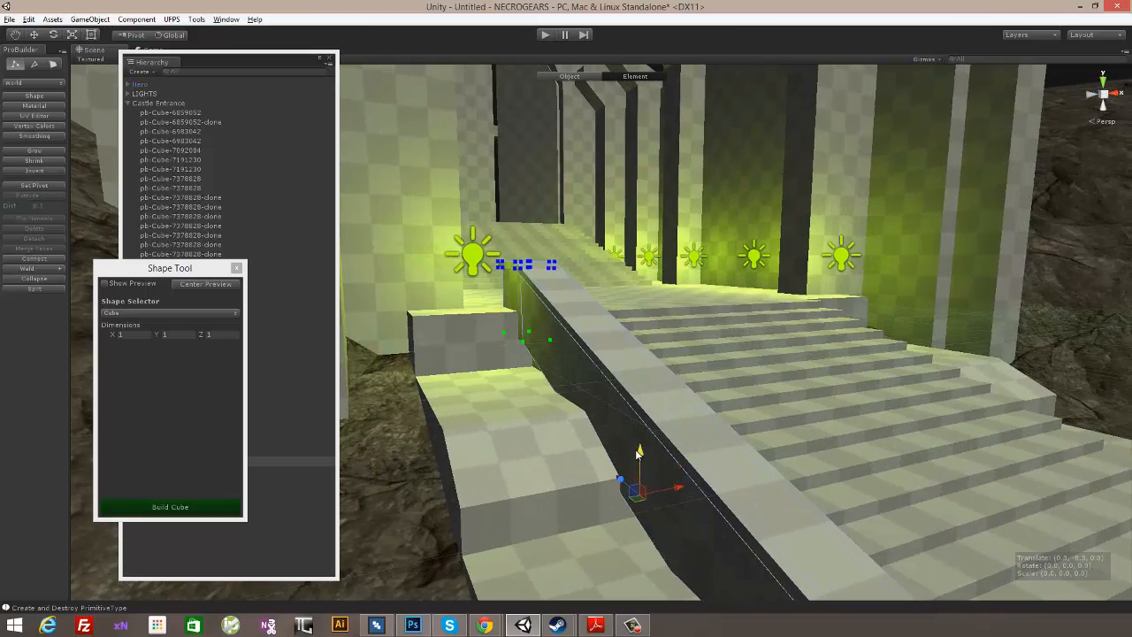
alt+drag(633, 512, 778, 353)
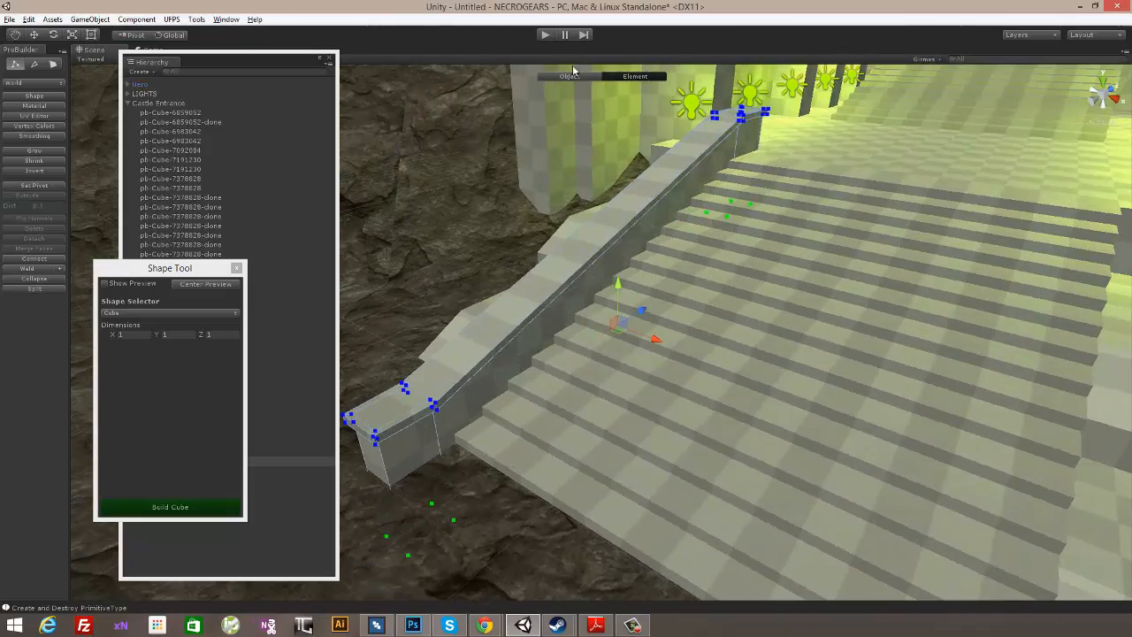
click(567, 77)
- Duplicate the finished rail and move the copy along the X axis to the opposite side of the stairs
alt+drag(636, 230, 818, 307)
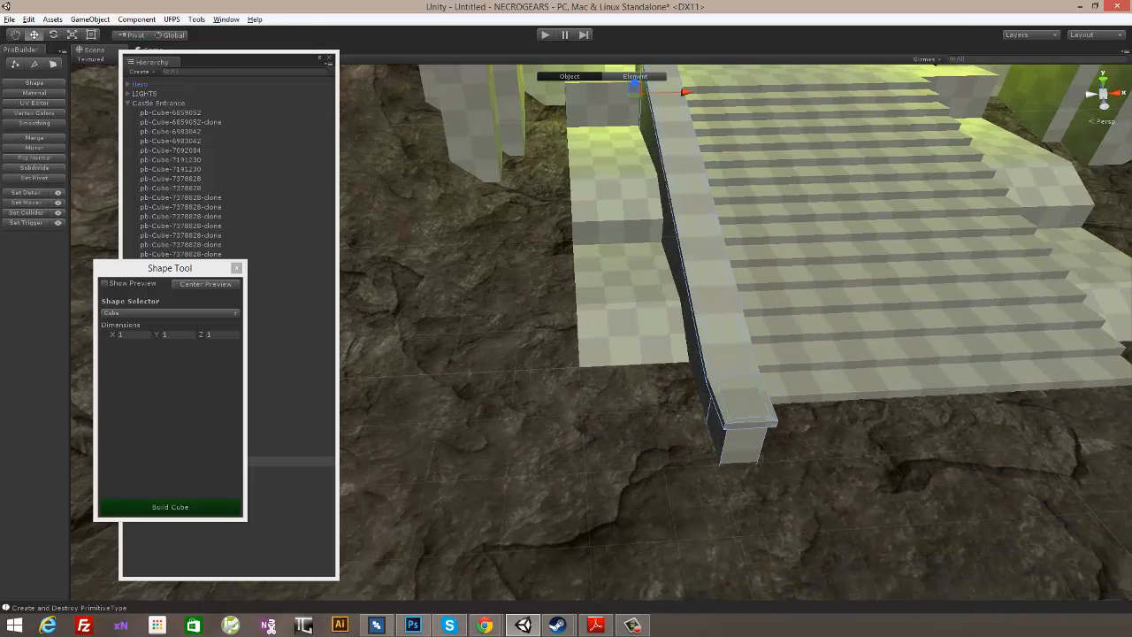
drag(685, 103, 1009, 154)
alt+drag(751, 306, 872, 202)
- Playtest the level, walking up the railed stairs toward the castle gate and back out to view the entrance
click(544, 37)
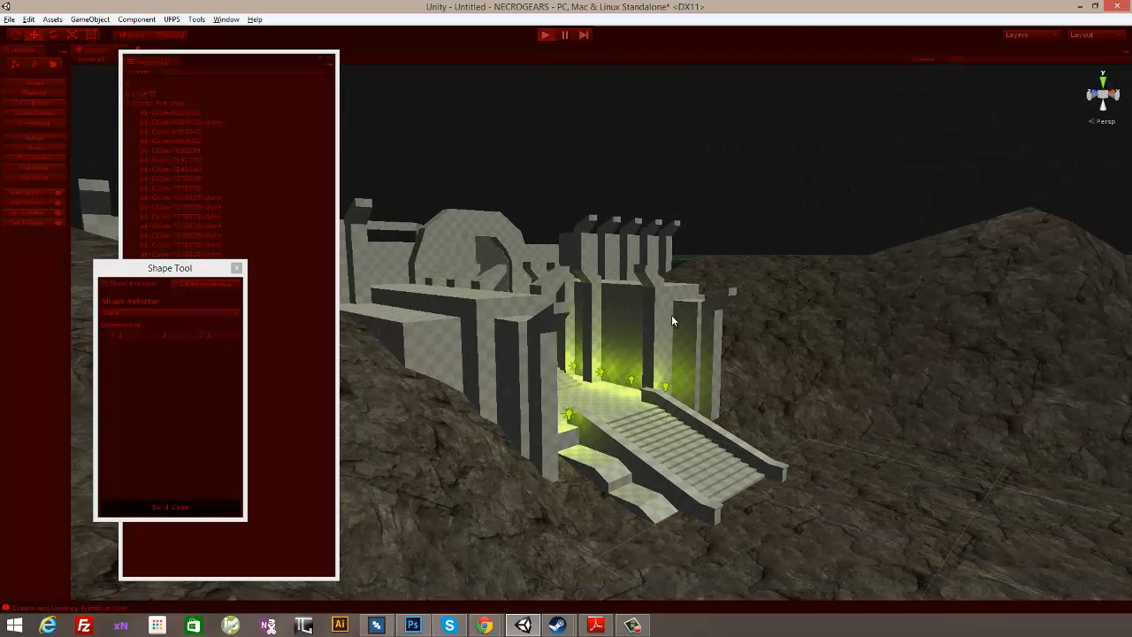
key(w)
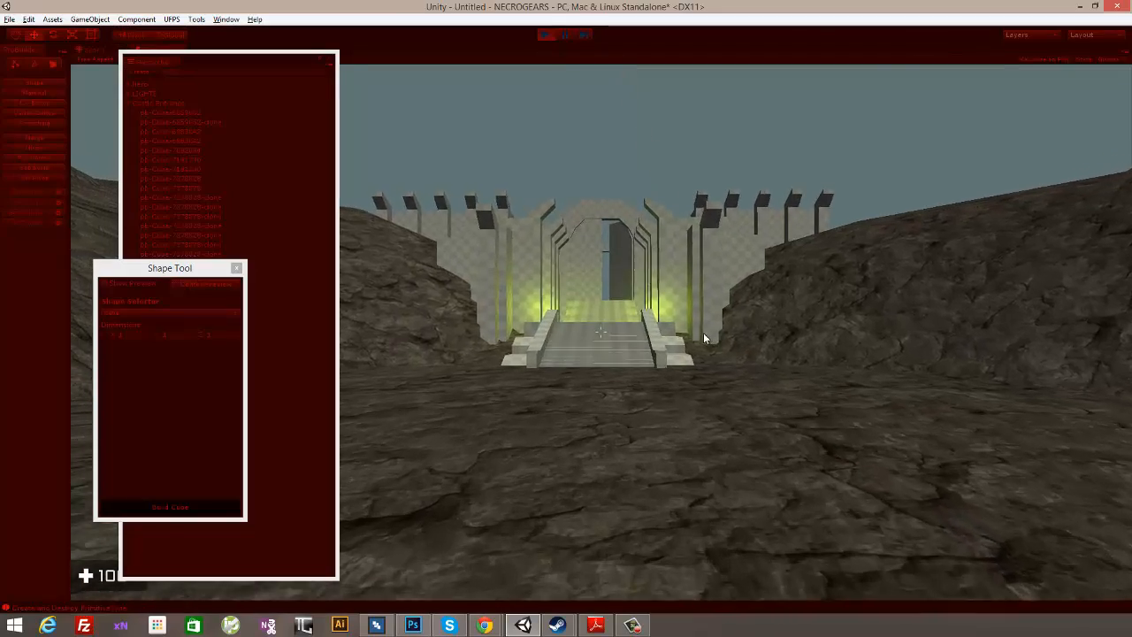
key(w)
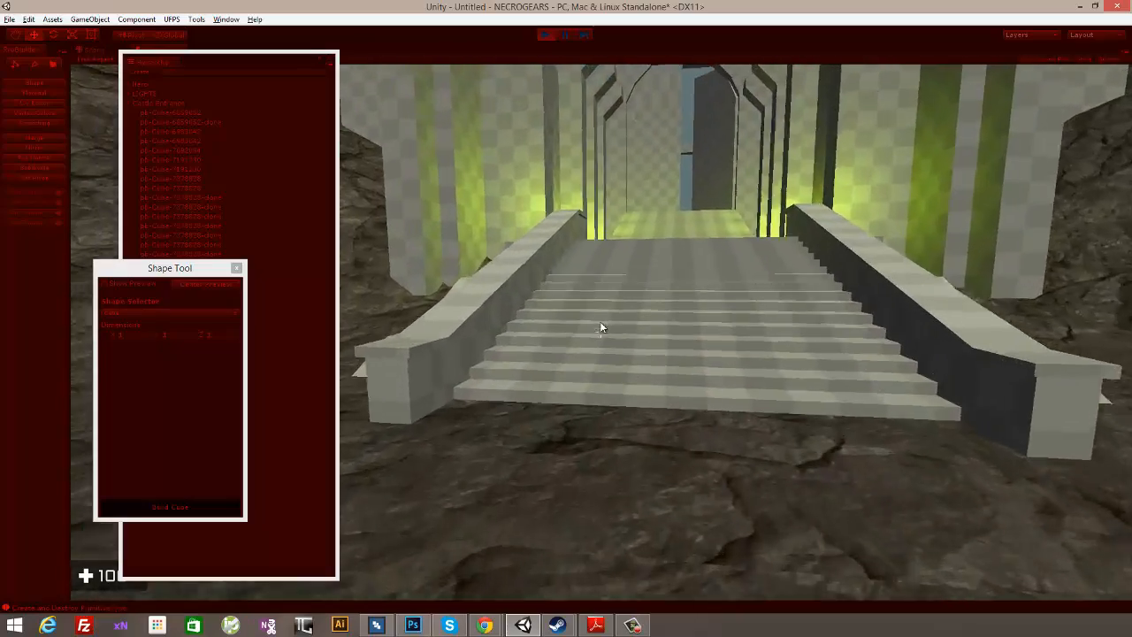
key(w)
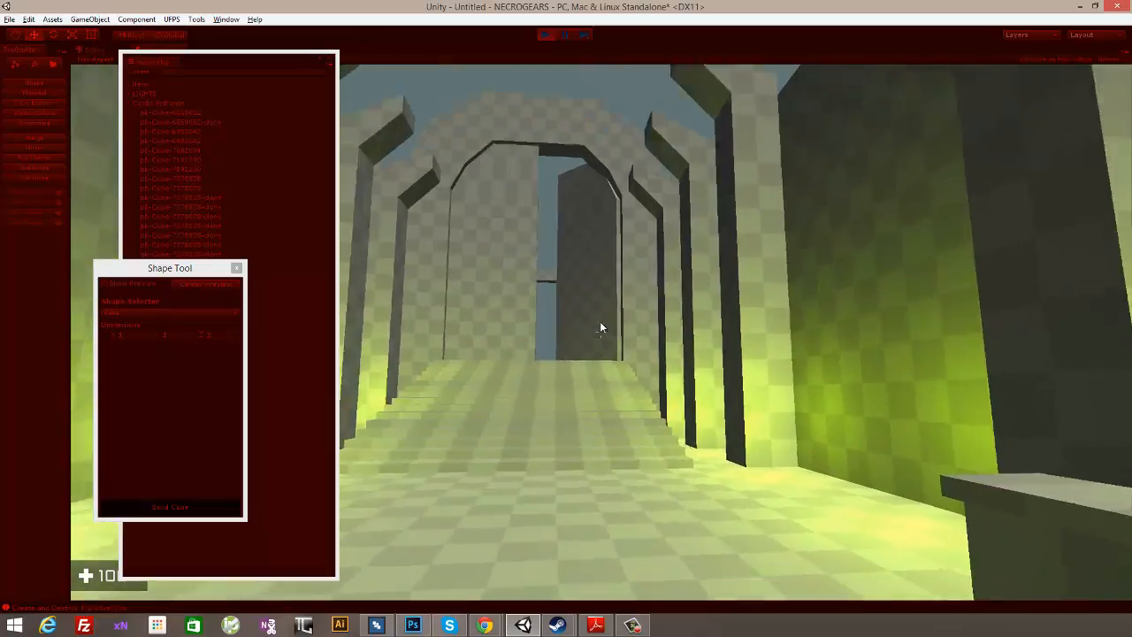
key(s)
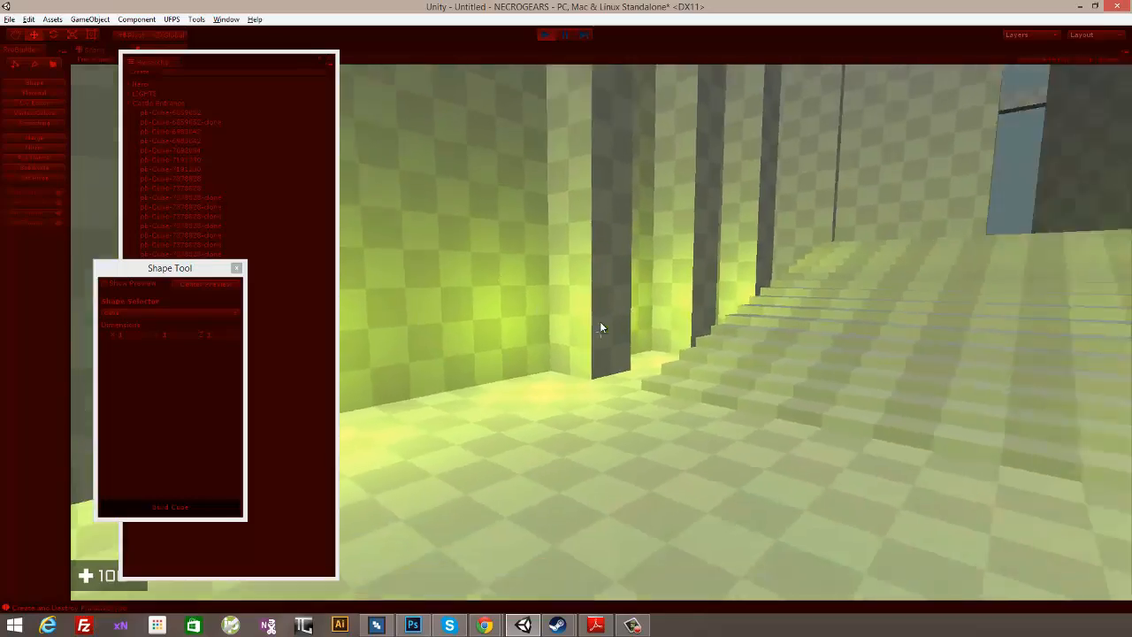
key(w)
key(w)
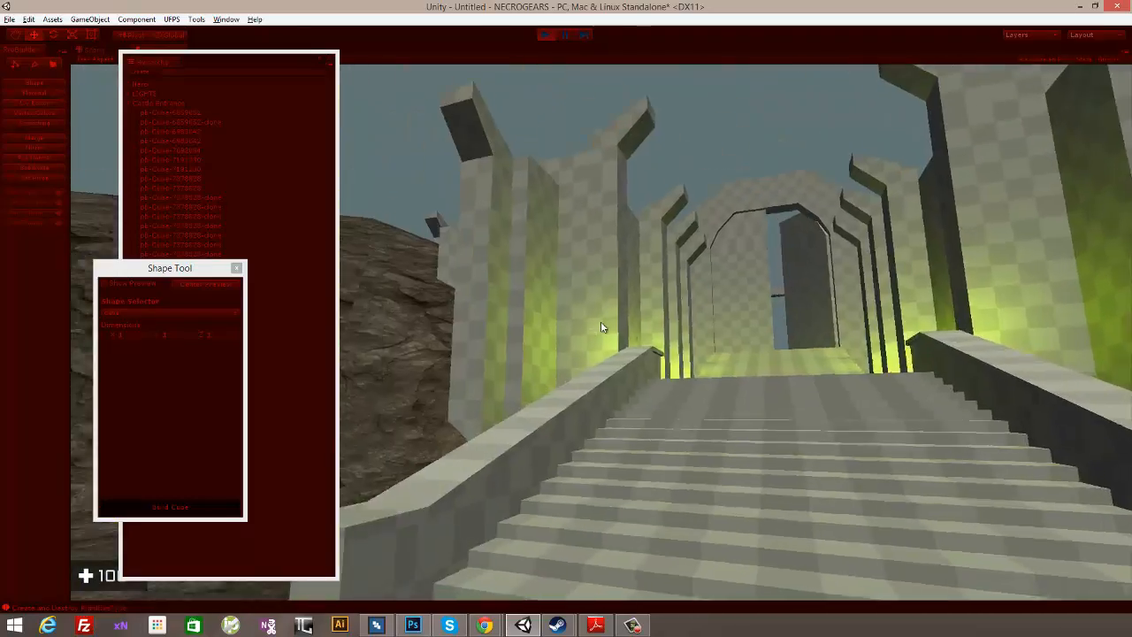
key(s)
key(s)
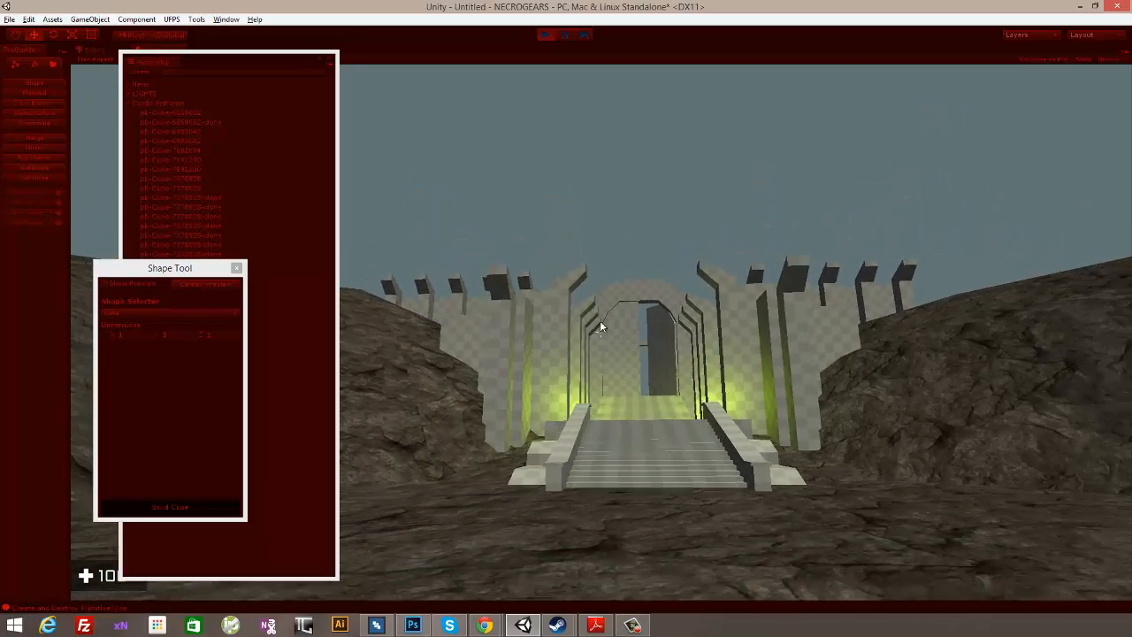
- Walk around in front of the castle entrance to inspect the railed stairs from both sides, and end the playtest
key(w)
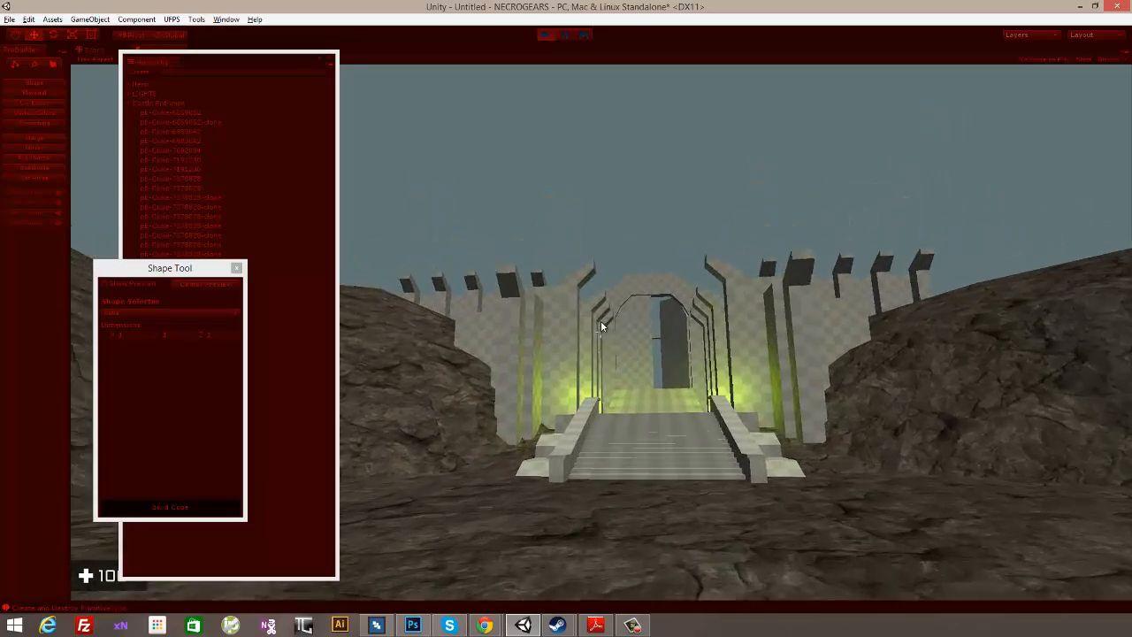
key(d)
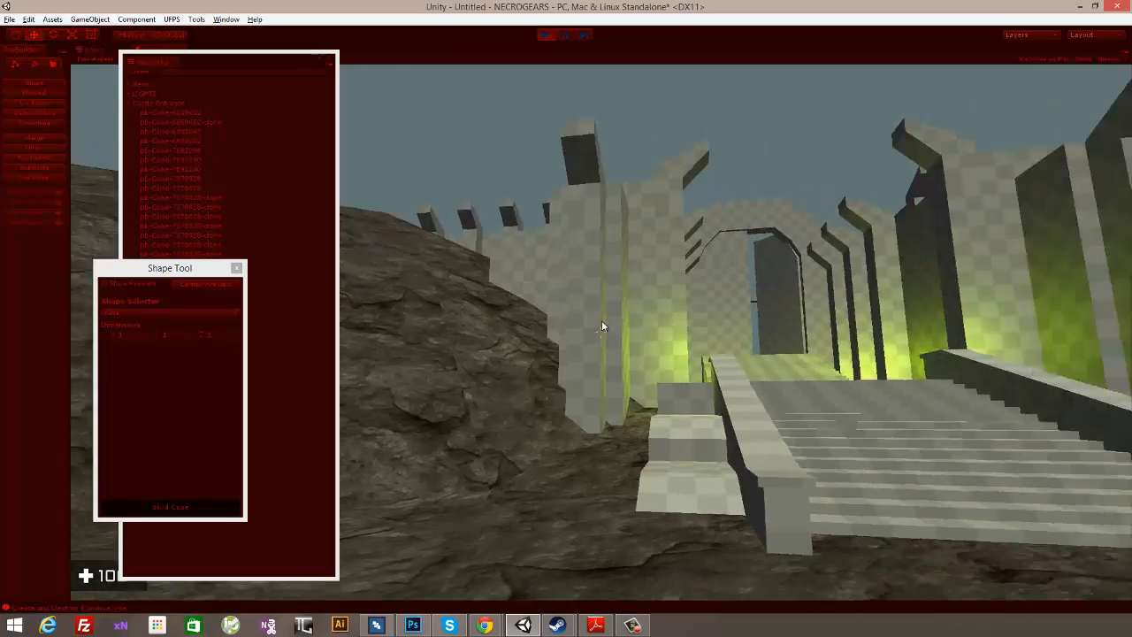
key(s)
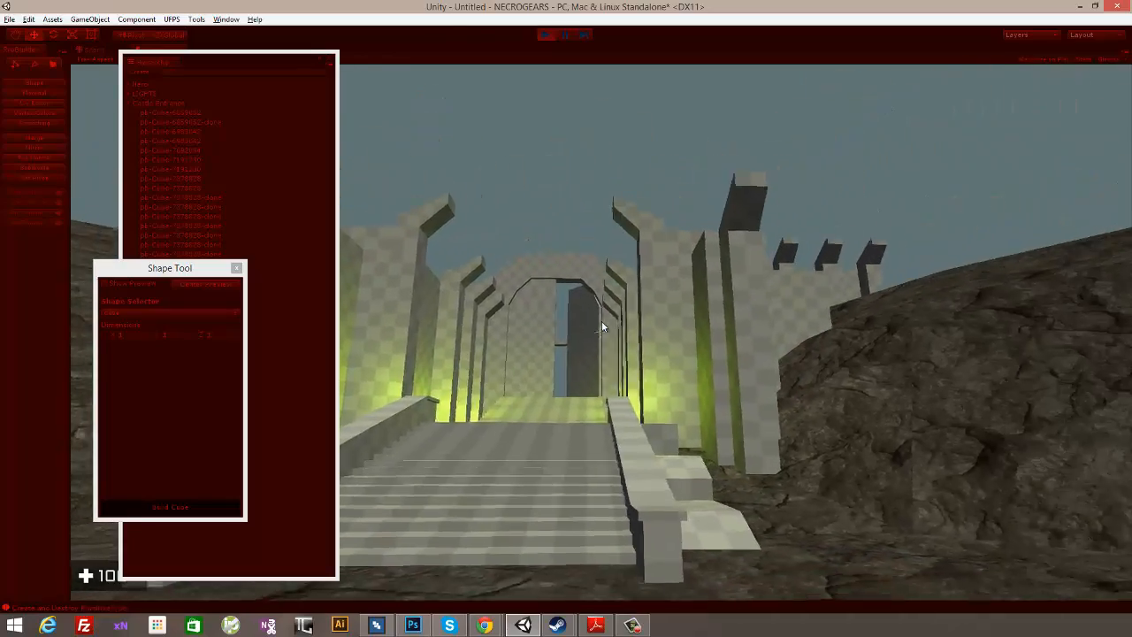
key(s)
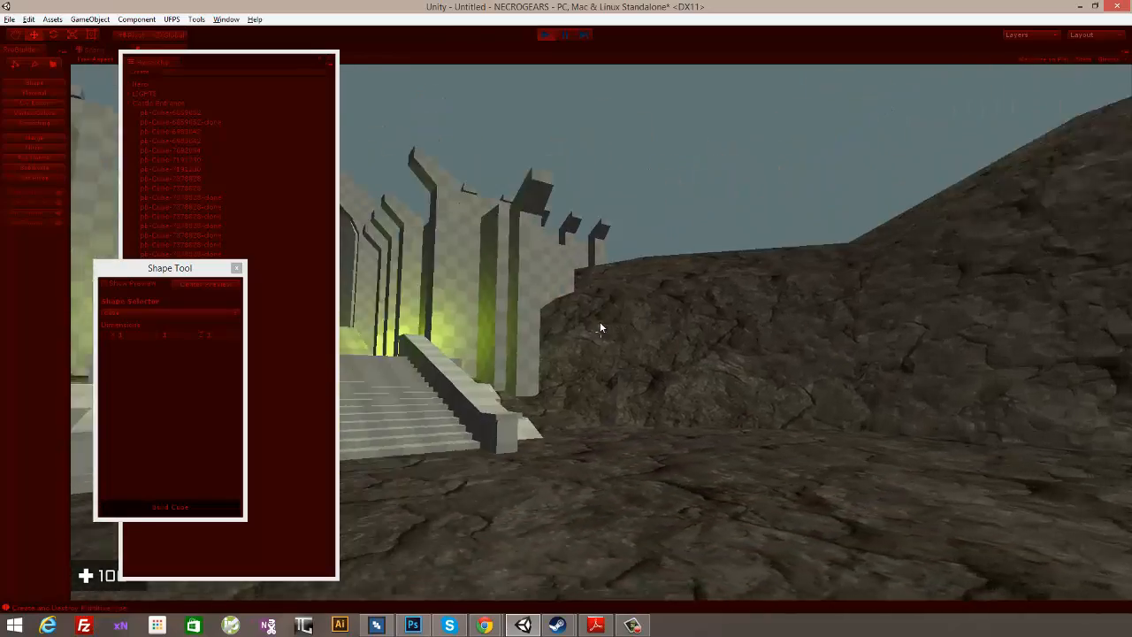
key(d)
key(w)
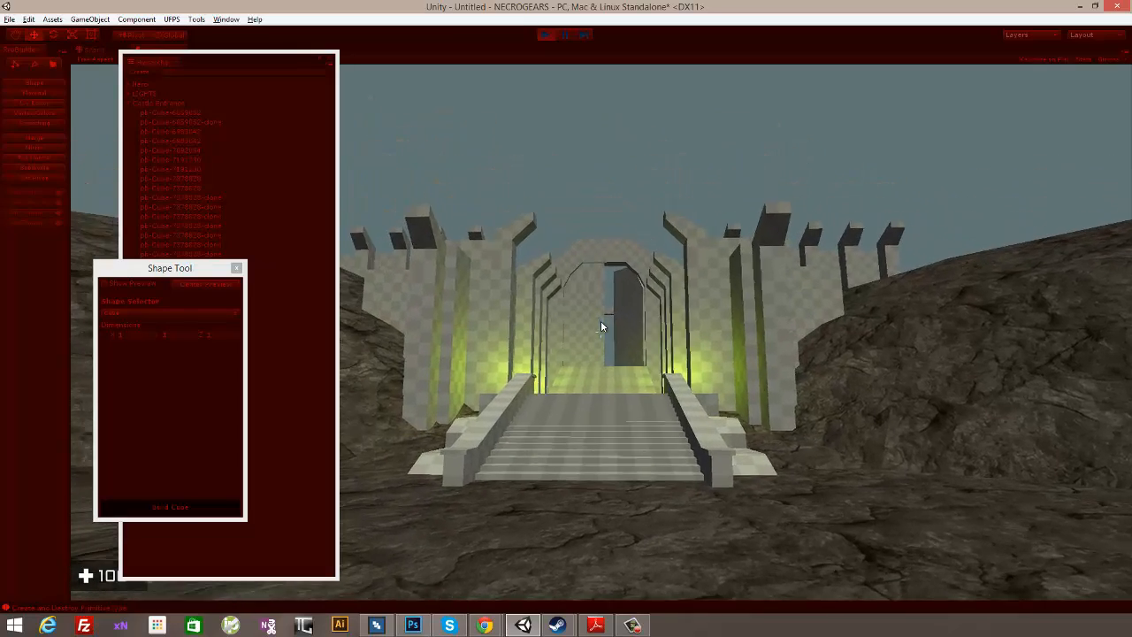
click(545, 36)
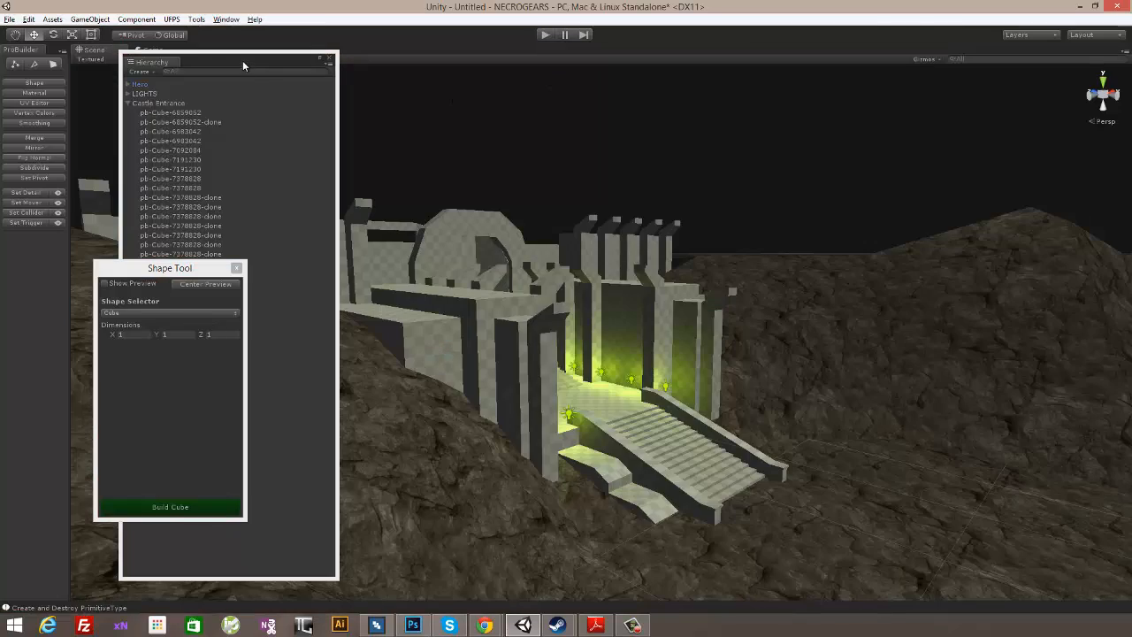
- Close the floating Hierarchy and Shape Tool windows to clear the scene view of the castle entrance
drag(241, 60, 217, 59)
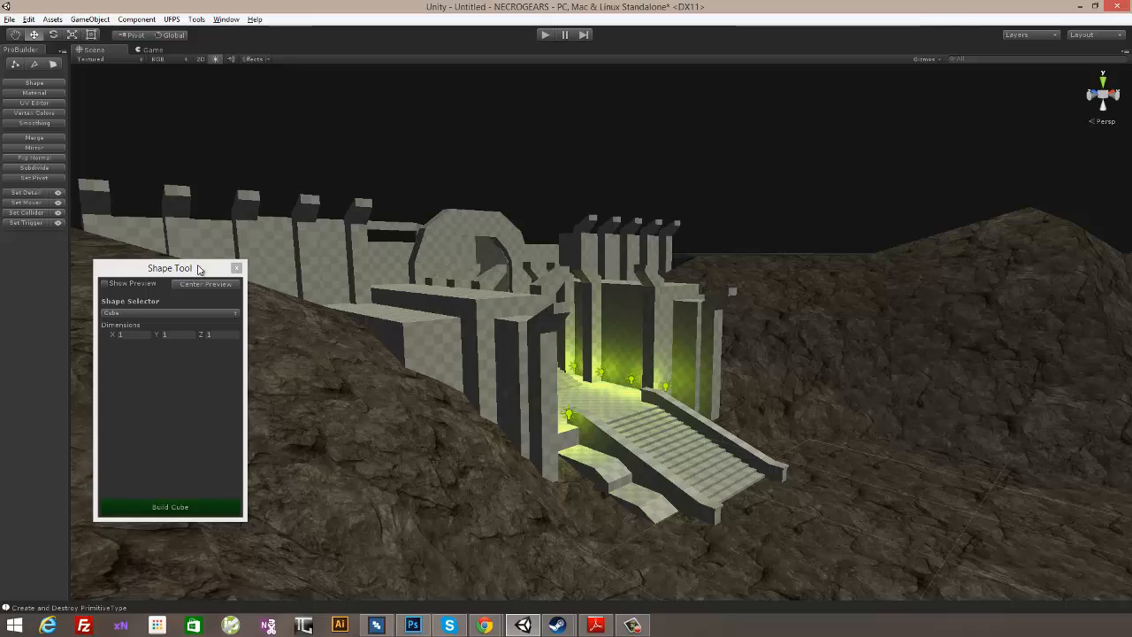
drag(229, 267, 189, 244)
click(196, 244)
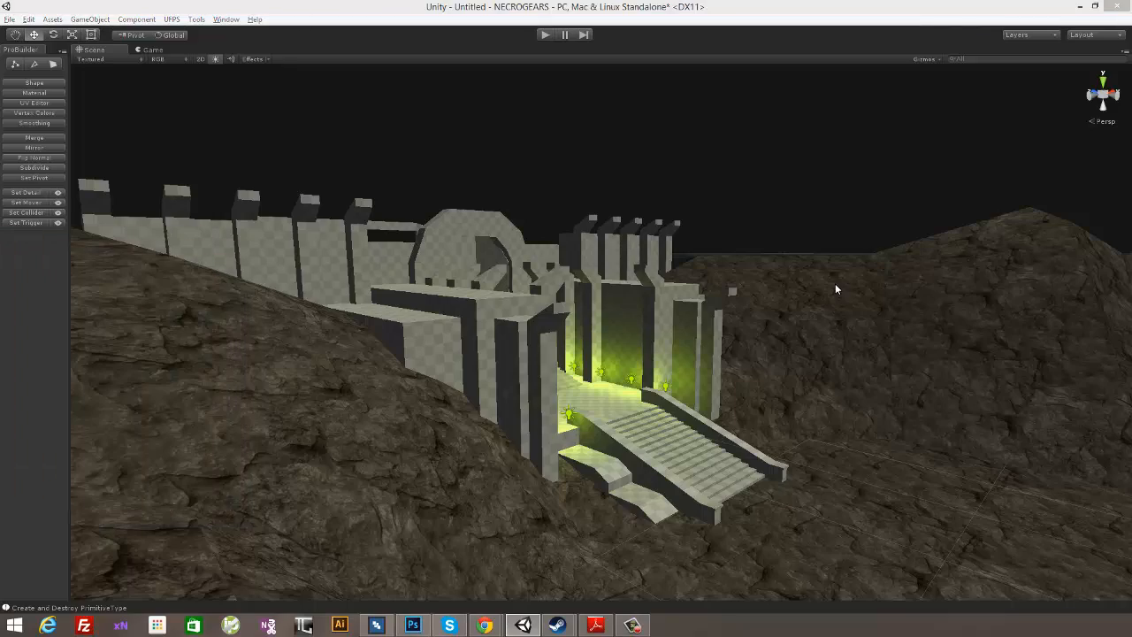
alt+drag(848, 240, 686, 281)
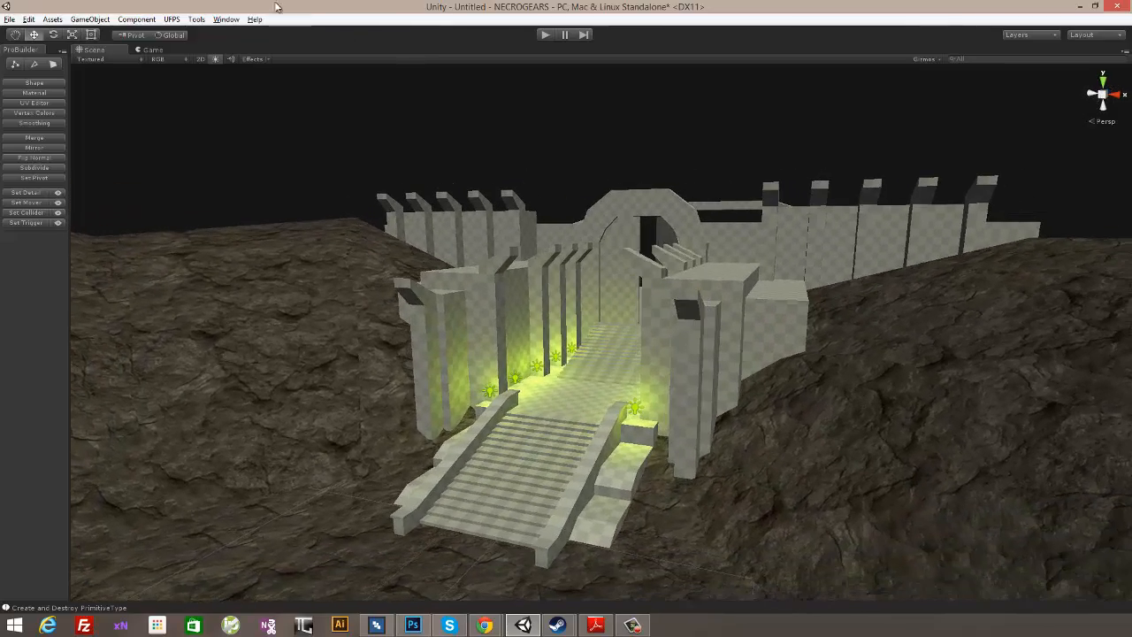
click(226, 19)
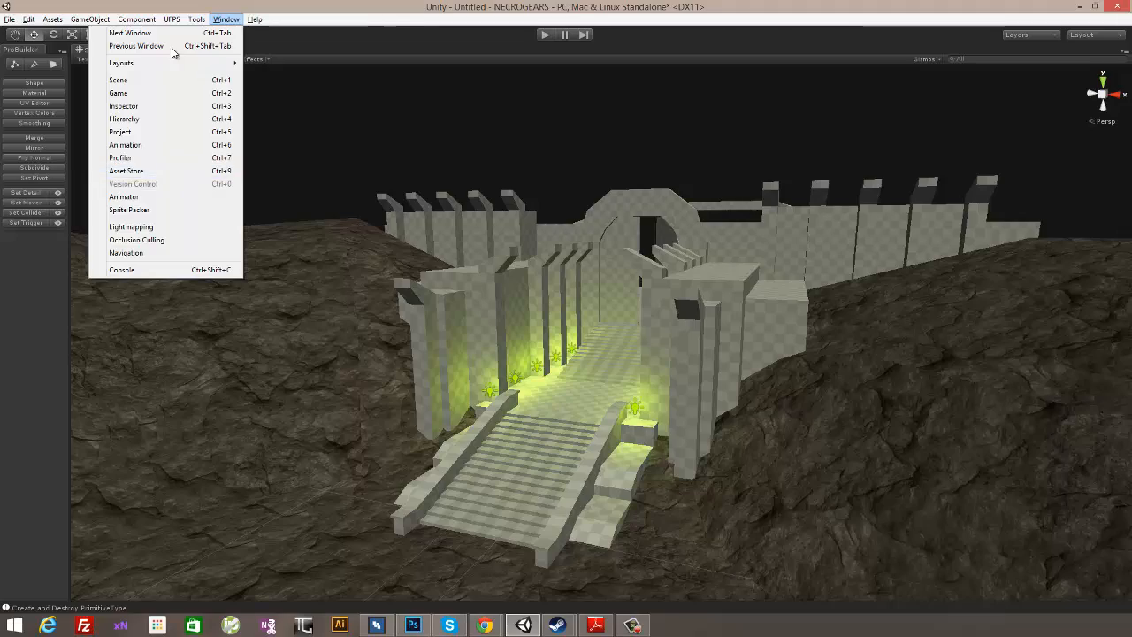
click(223, 18)
- Duplicate the innermost entrance point light, move the copy into the large room behind the gate, and set its range to 18.67
alt+drag(632, 211, 525, 422)
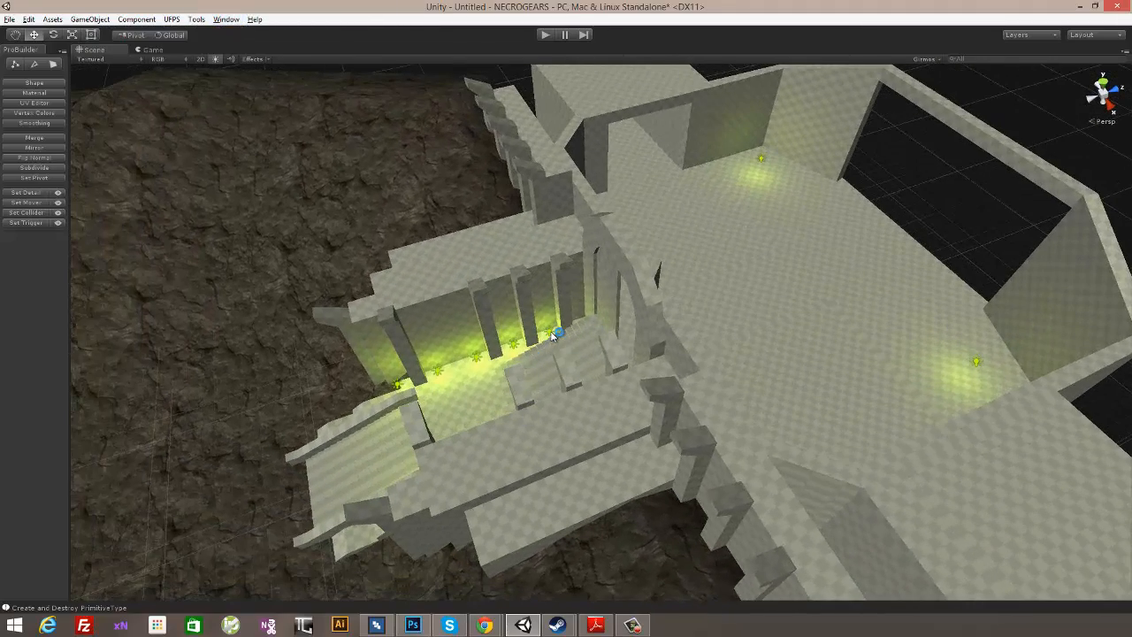
click(554, 333)
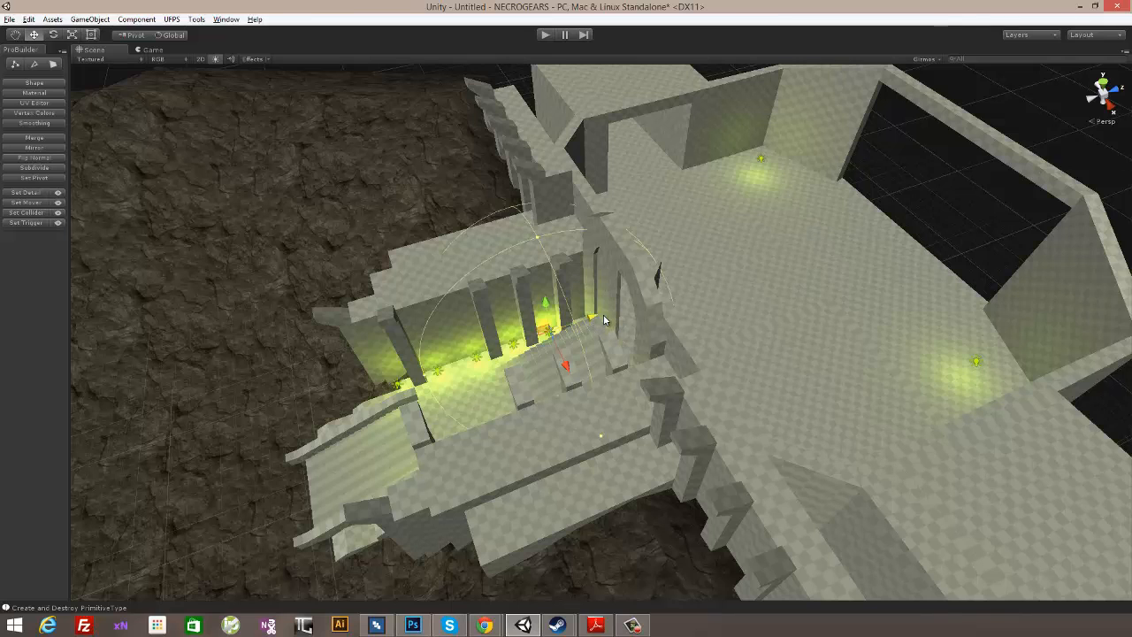
drag(604, 321, 824, 324)
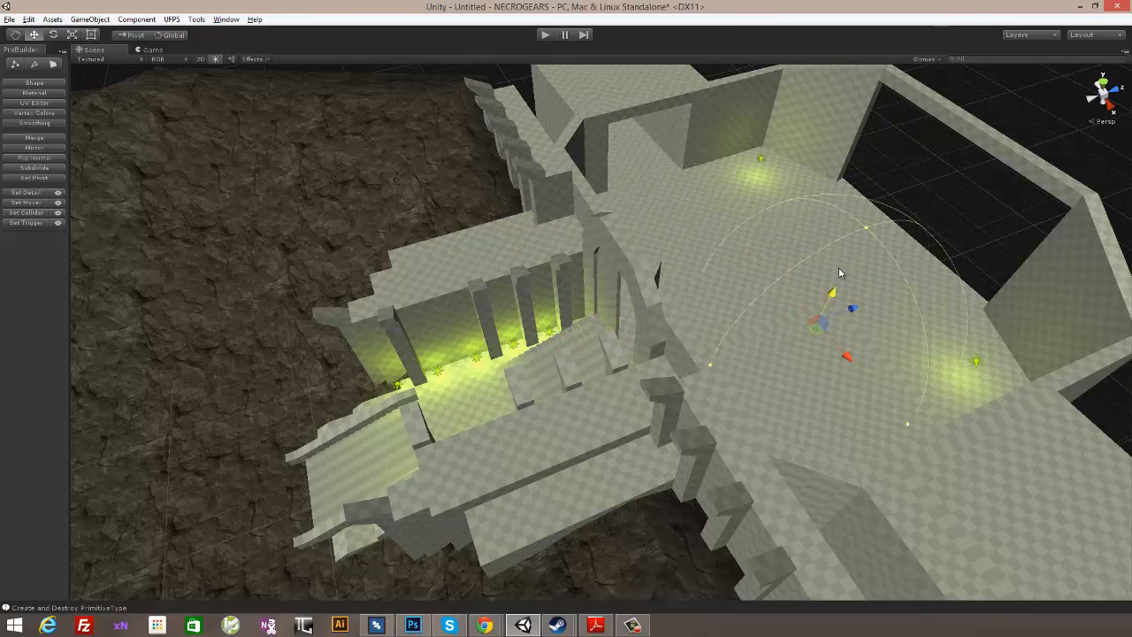
drag(840, 273, 645, 180)
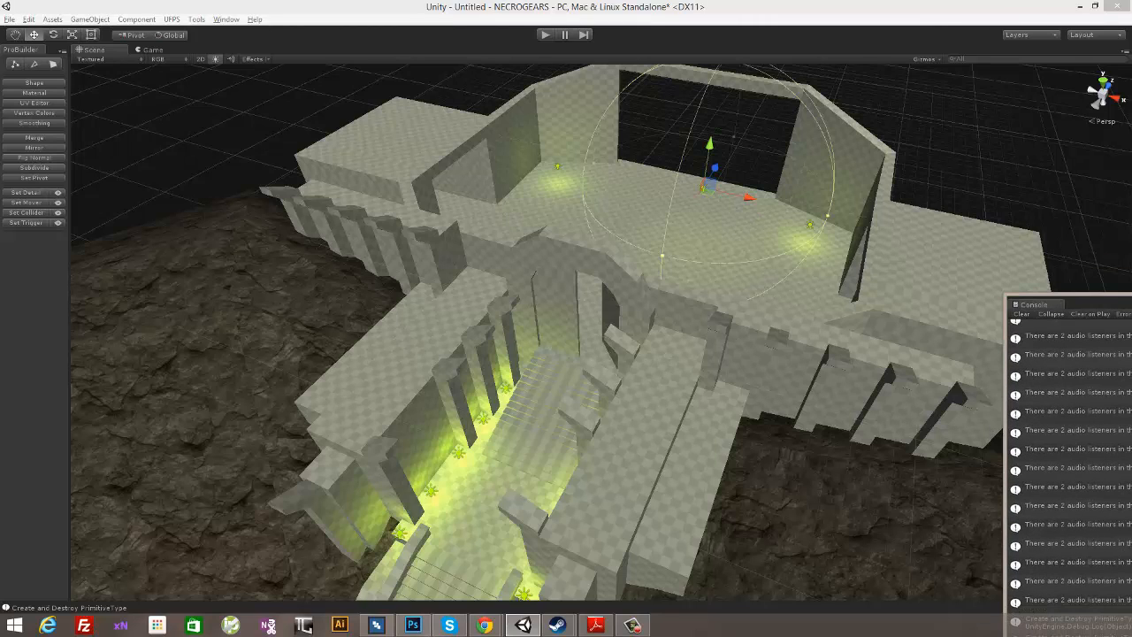
drag(640, 5, 825, 79)
drag(836, 203, 955, 179)
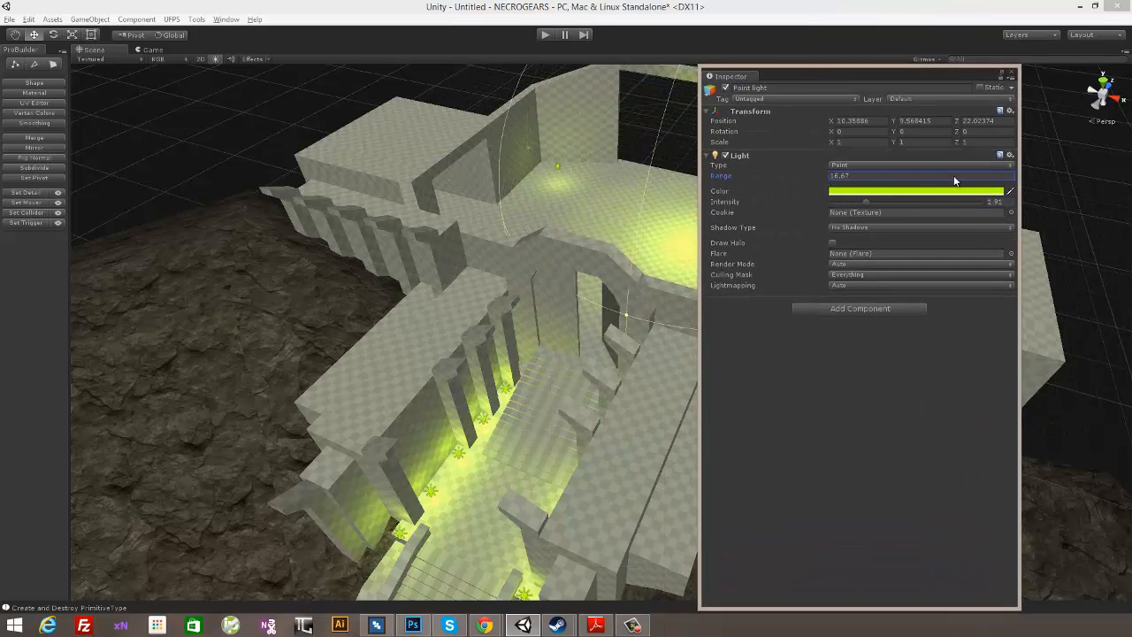
- Change the copied point light's color to light blue, set its intensity to 1.27, and close its properties
click(893, 191)
click(431, 223)
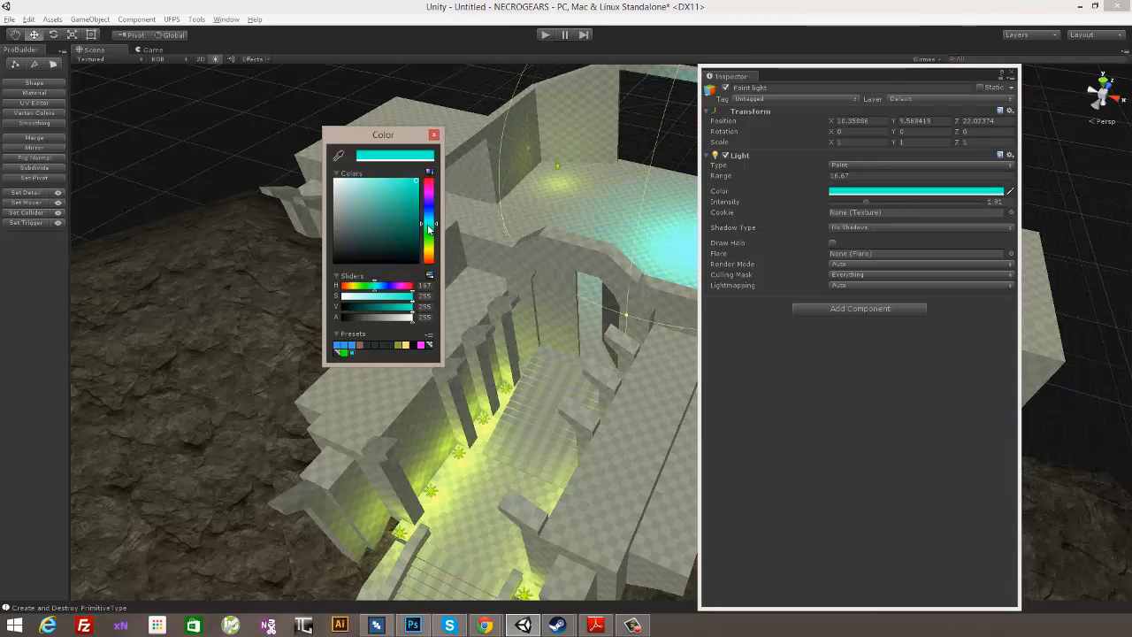
drag(394, 190, 404, 179)
drag(428, 221, 428, 209)
click(434, 135)
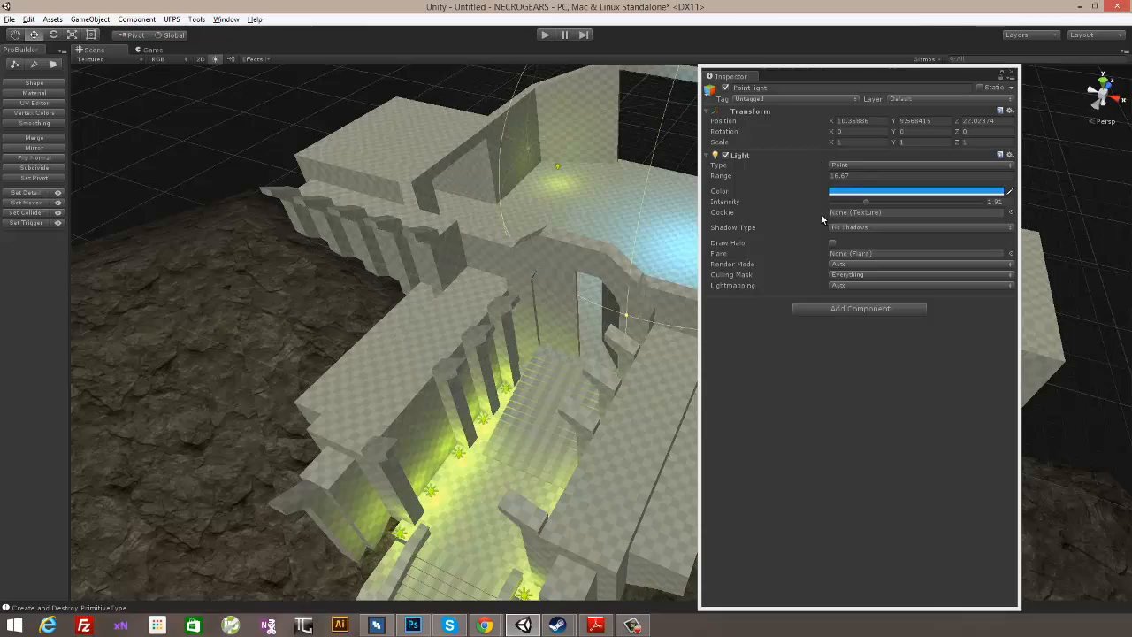
drag(863, 203, 852, 201)
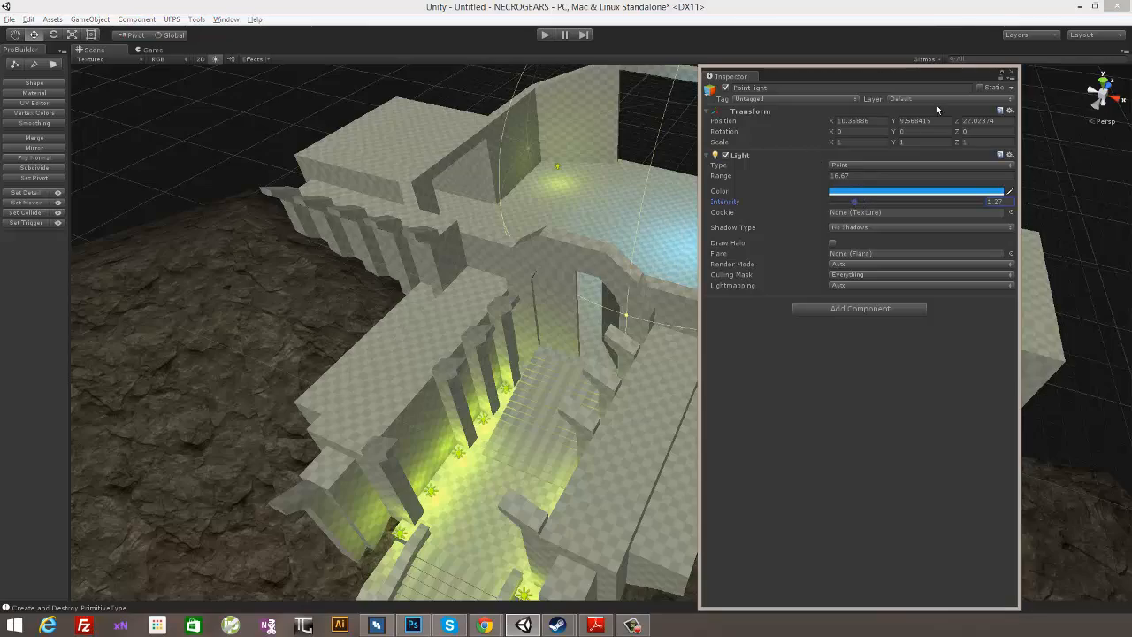
click(1013, 75)
- Deselect the light and bring up the Hierarchy window with the whole castle and surrounding terrain in view
alt+drag(772, 245, 871, 302)
scroll(834, 246, down, 5)
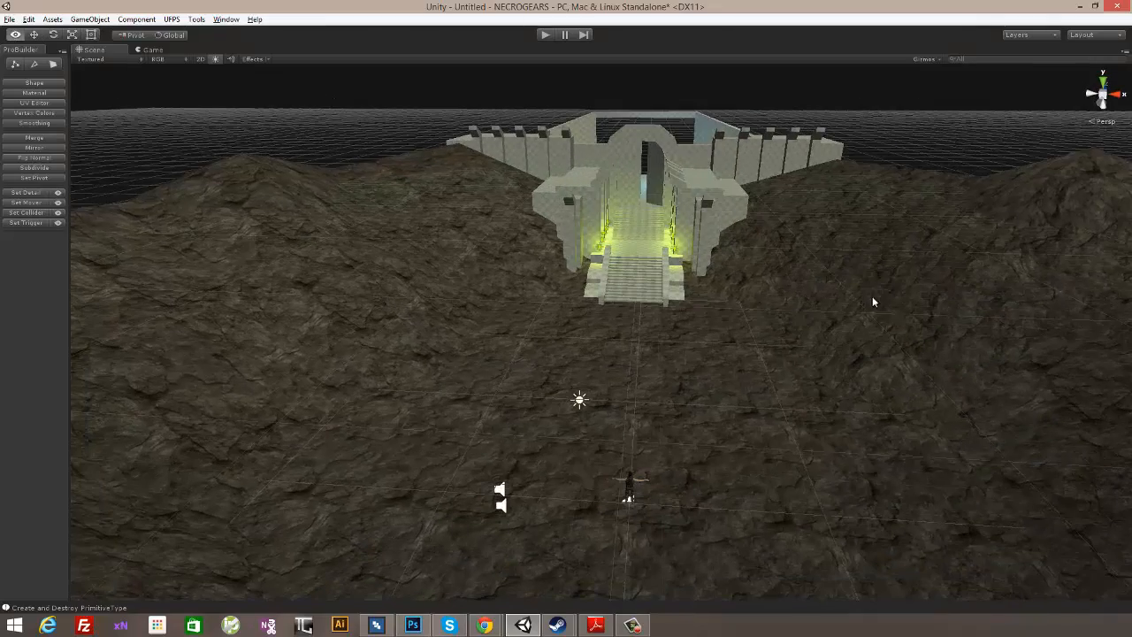
click(834, 260)
click(882, 154)
click(225, 19)
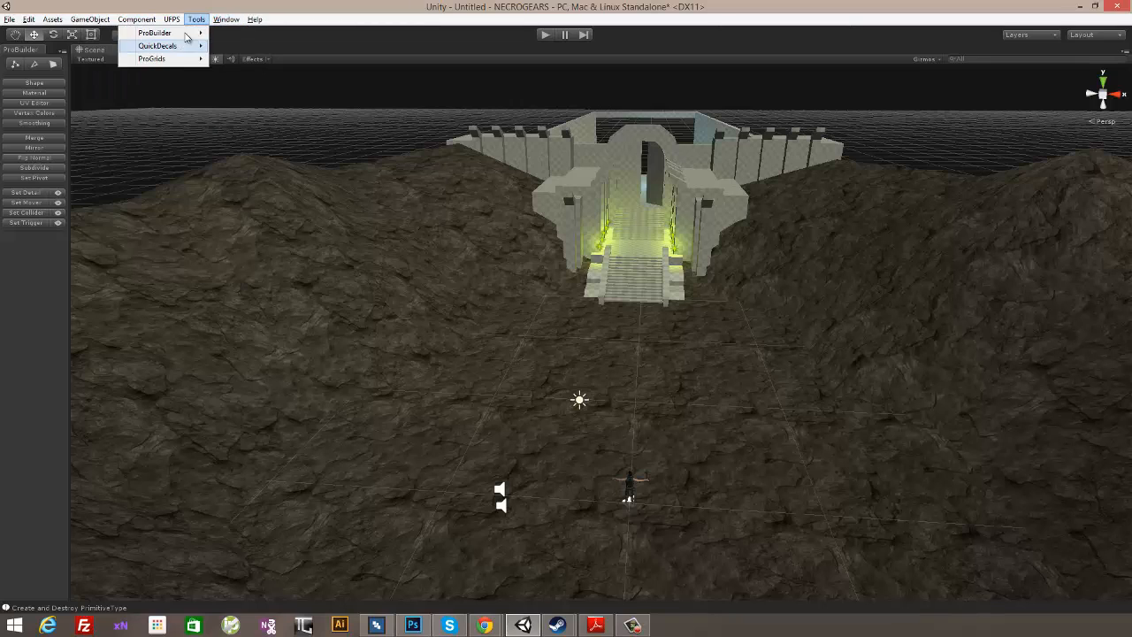
click(93, 24)
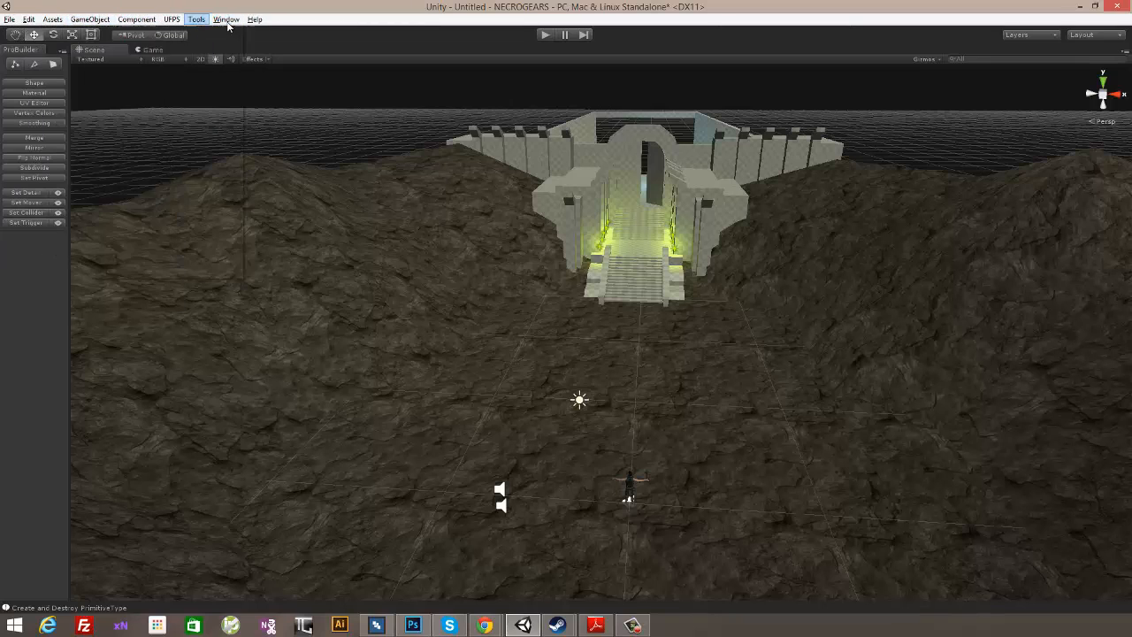
click(222, 25)
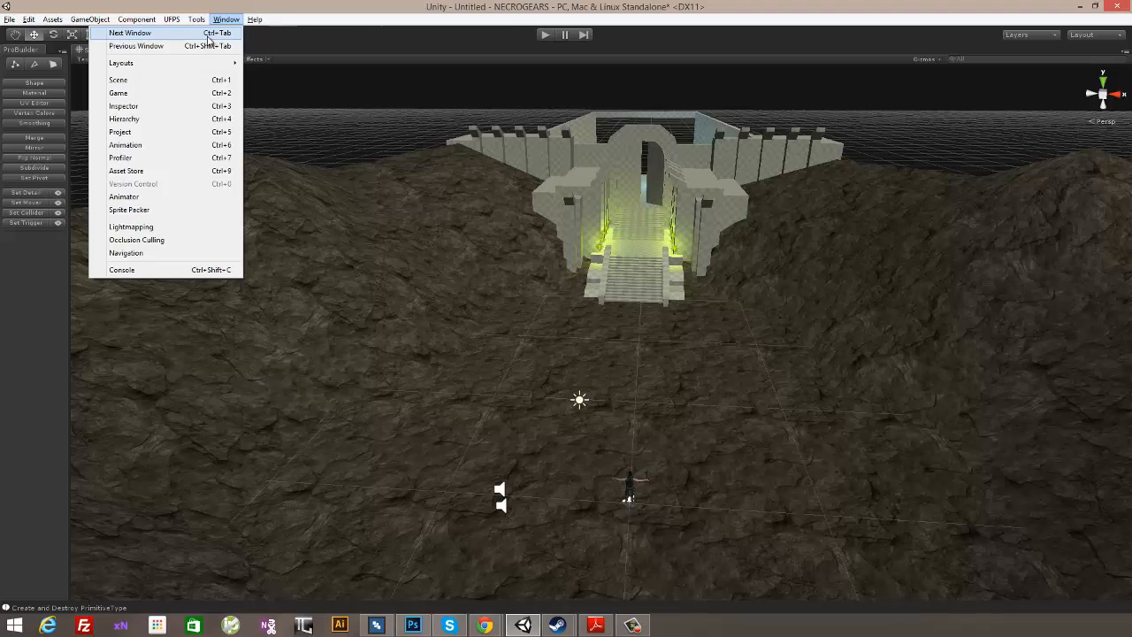
click(134, 119)
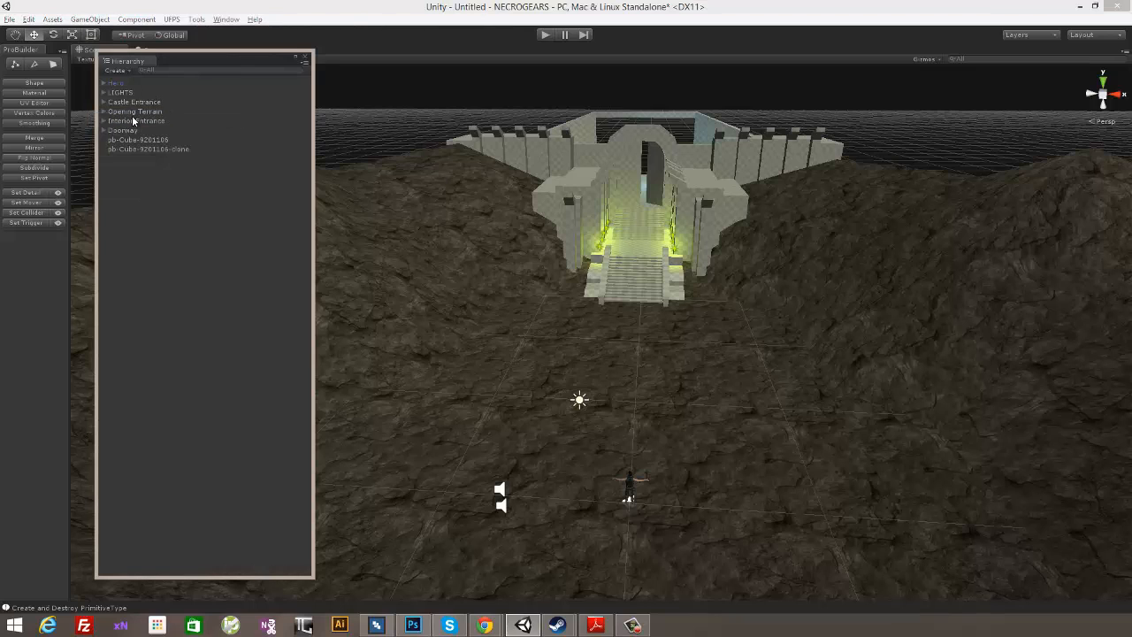
- Parent both stair rails, pb-Cube-9201106 and its clone, to the Castle Entrance group and collapse the group
click(129, 139)
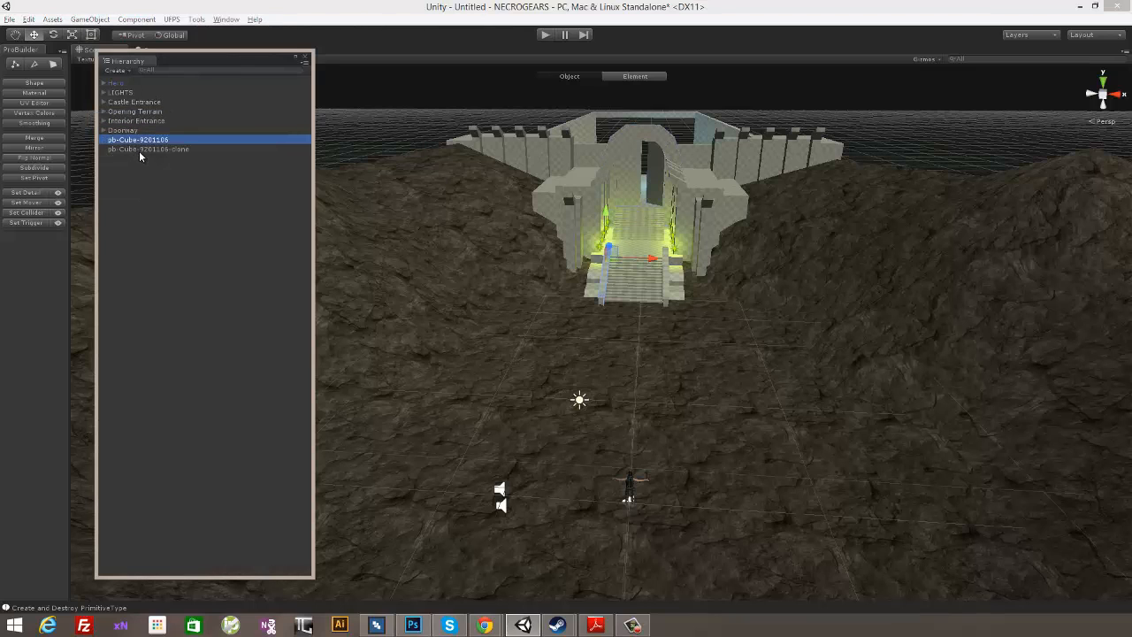
ctrl+click(138, 149)
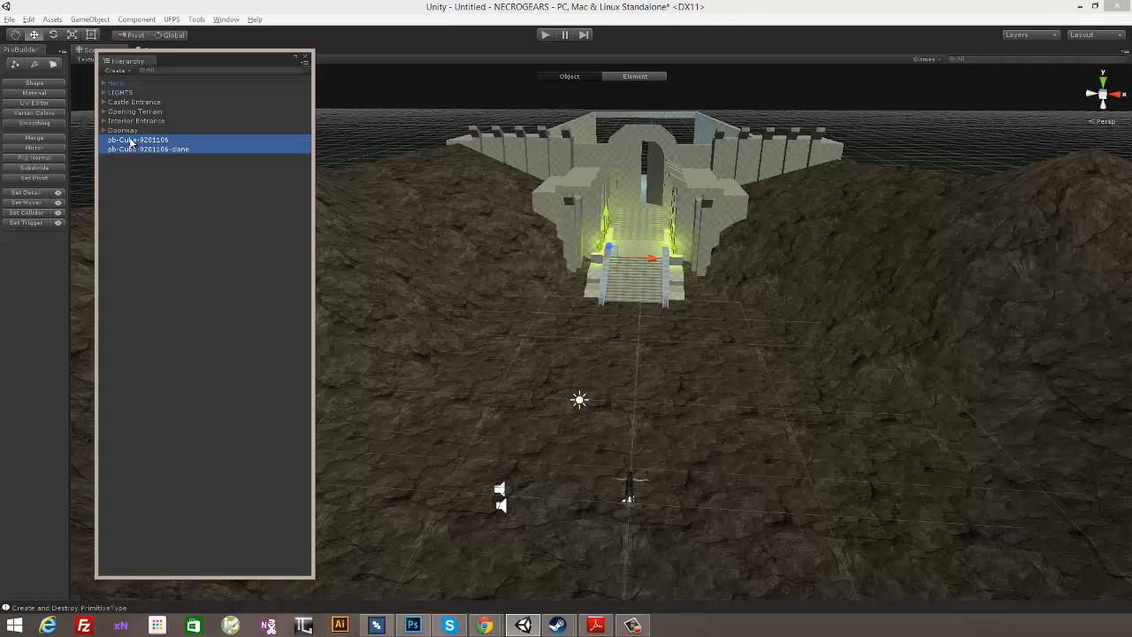
drag(136, 133, 138, 105)
click(103, 101)
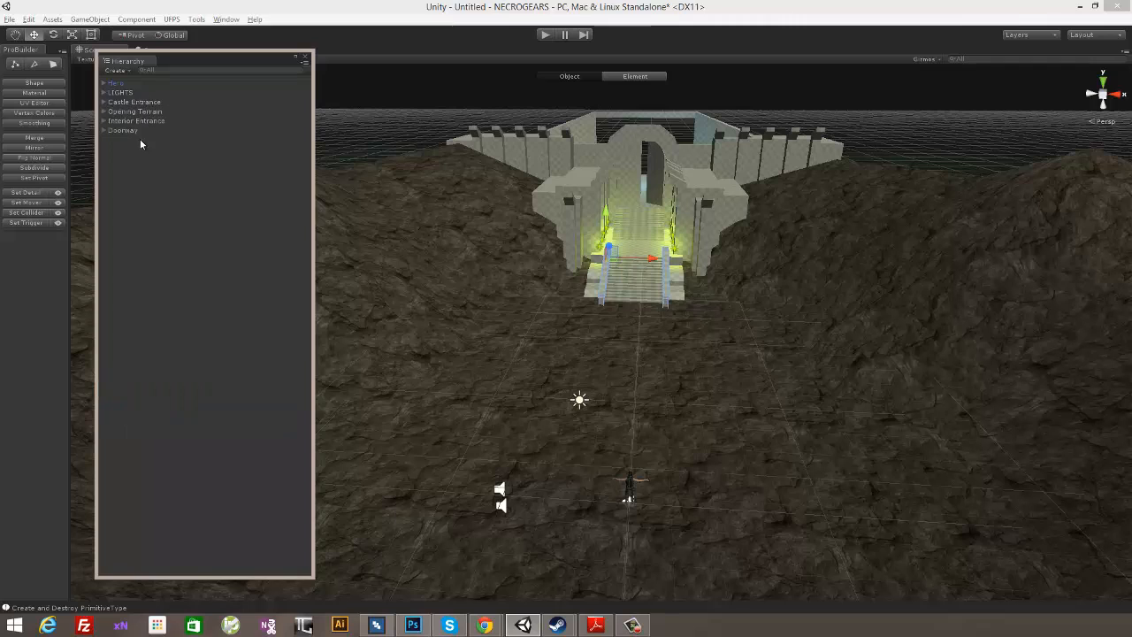
click(104, 101)
click(132, 104)
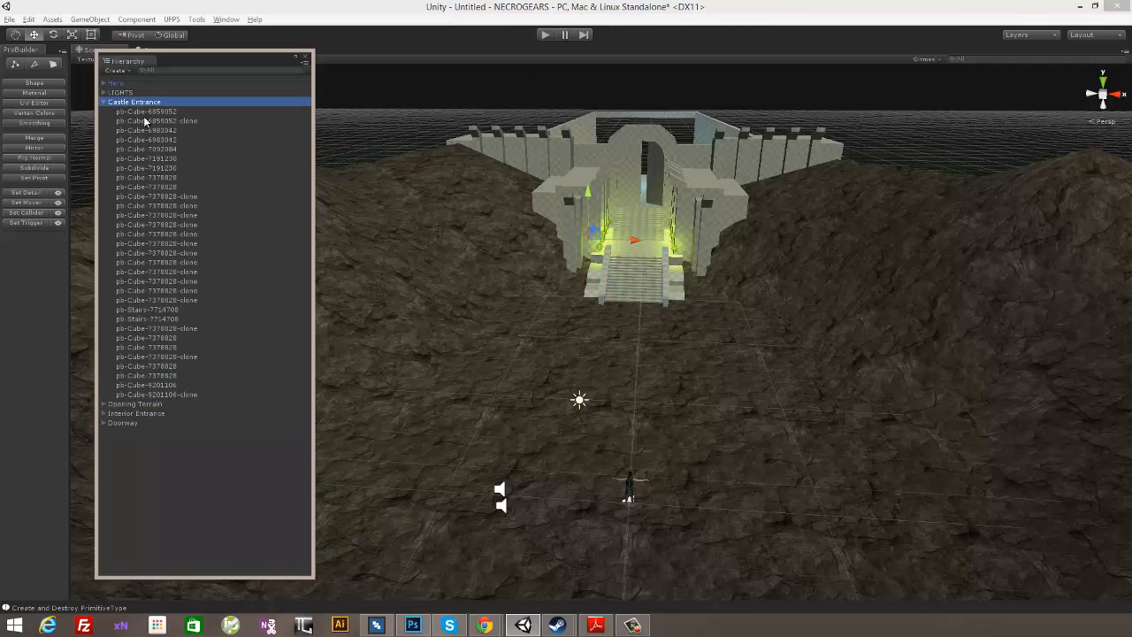
click(103, 101)
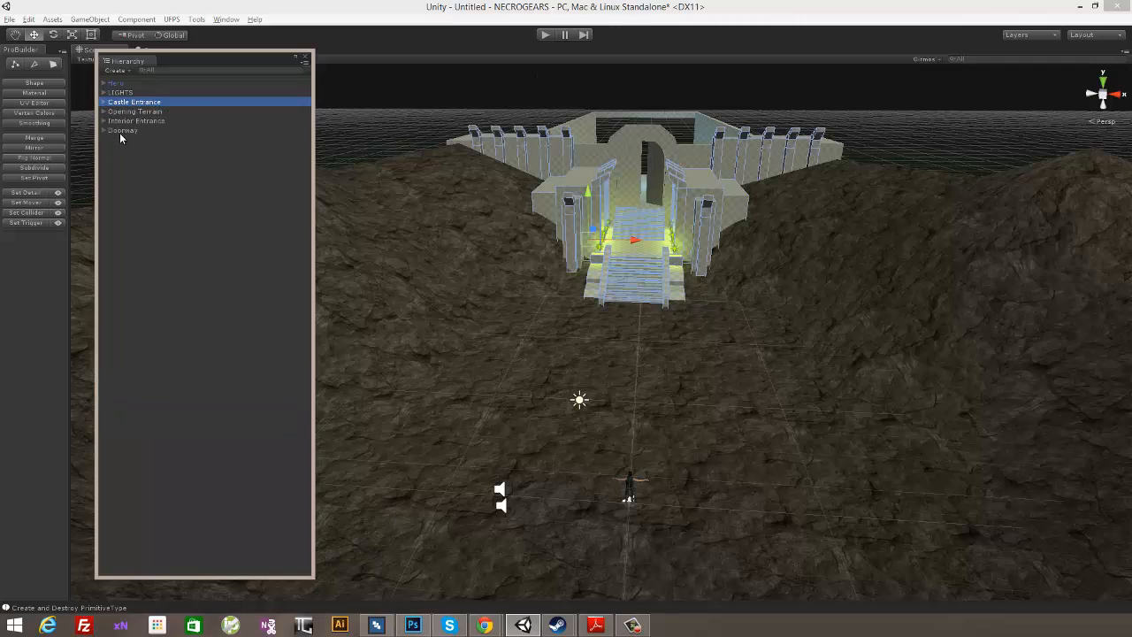
- Mark the Castle Entrance, Opening Terrain, Interior Entrance and Doorway groups as static, and clear the selection
shift+click(119, 130)
click(222, 18)
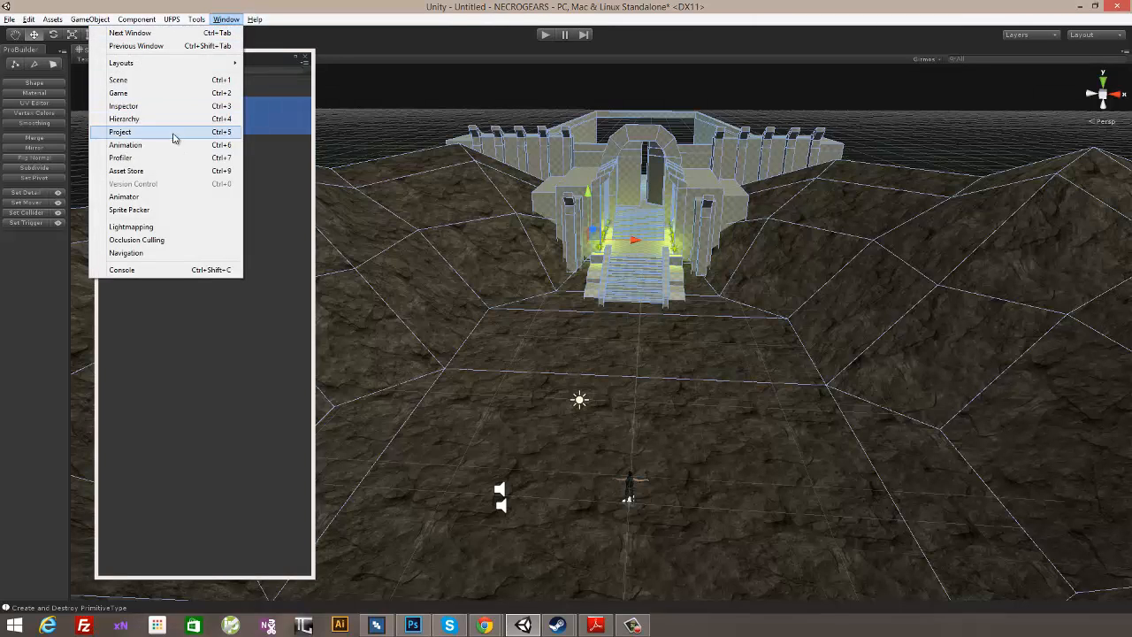
click(162, 105)
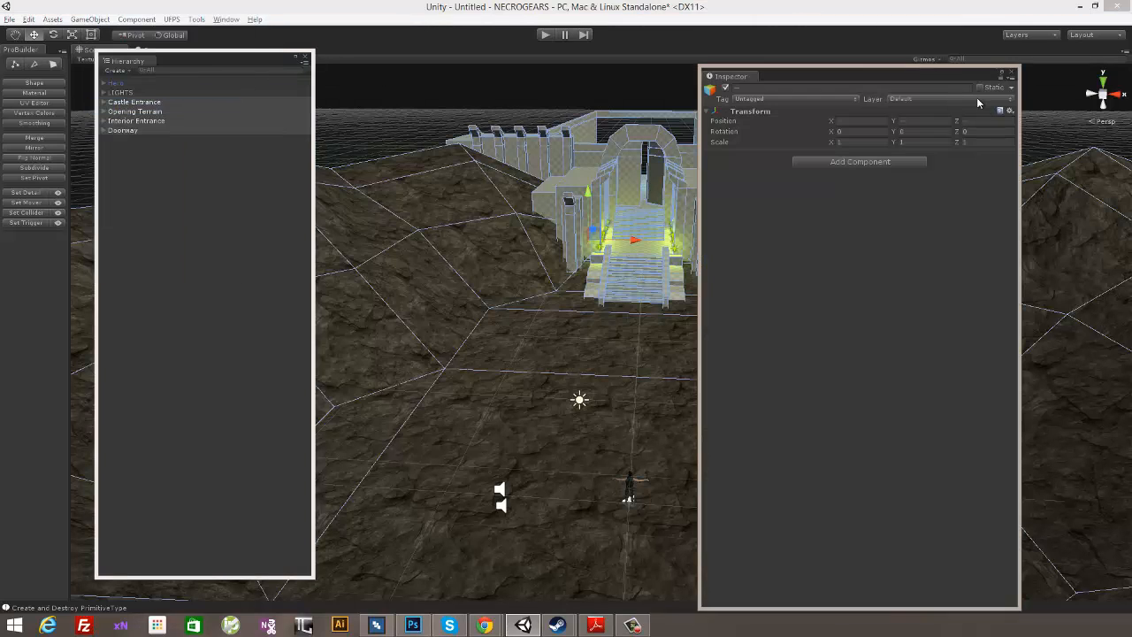
click(980, 87)
click(515, 335)
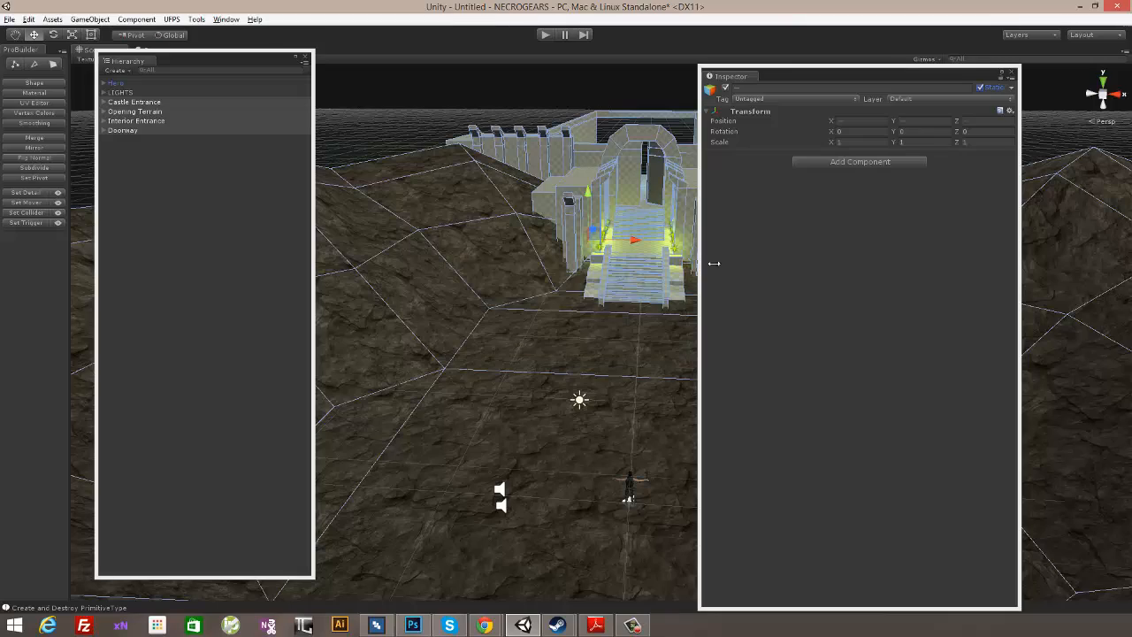
click(1011, 74)
alt+drag(866, 120, 795, 133)
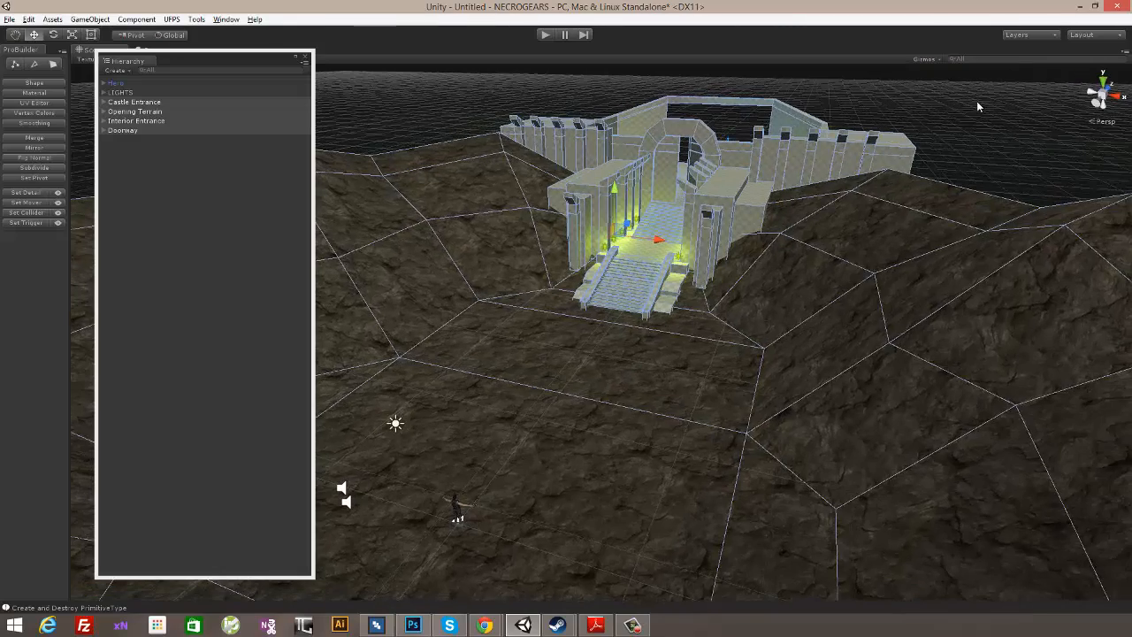
click(976, 100)
alt+drag(964, 119, 822, 235)
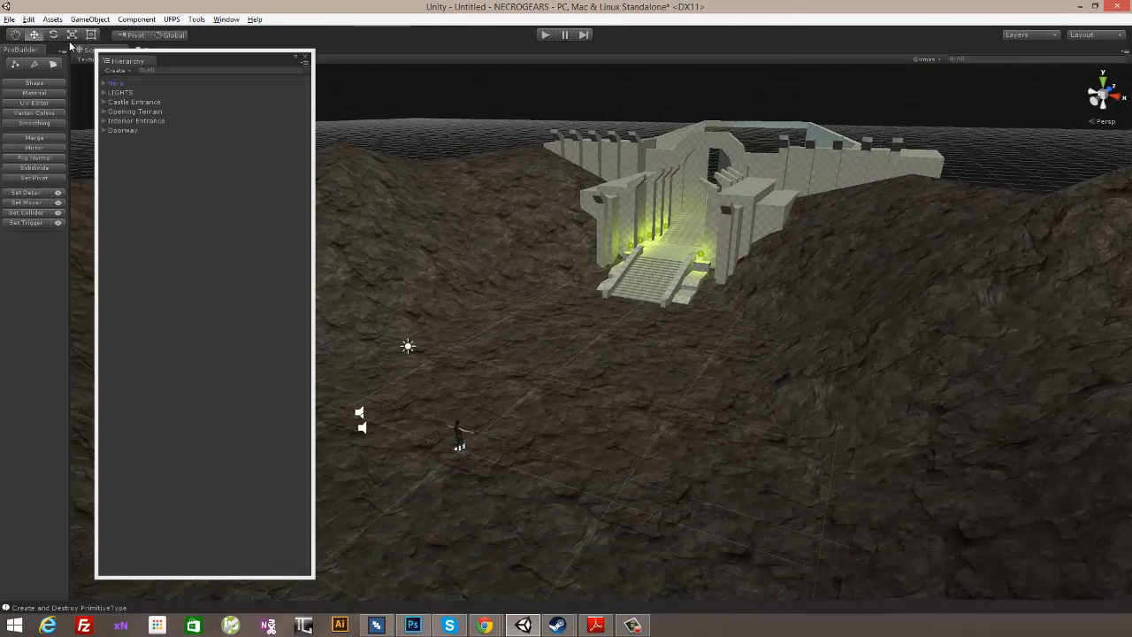
- Set the scene's ambient light in the render settings to dark blue (H 236, S 56, V 60) and close the settings
click(29, 18)
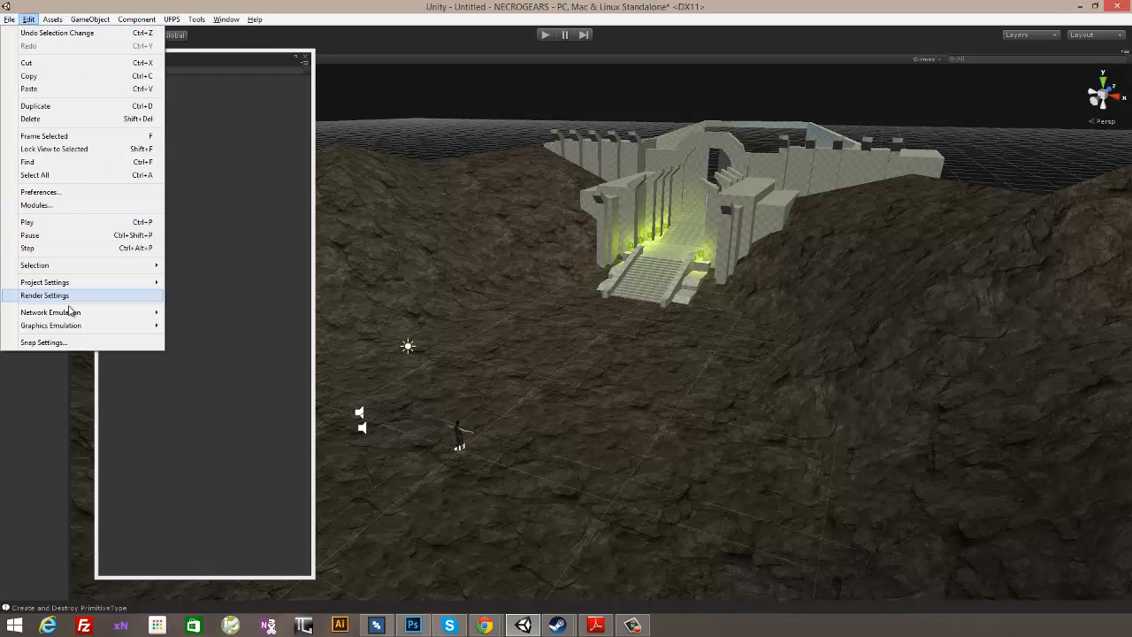
mouse_move(72, 285)
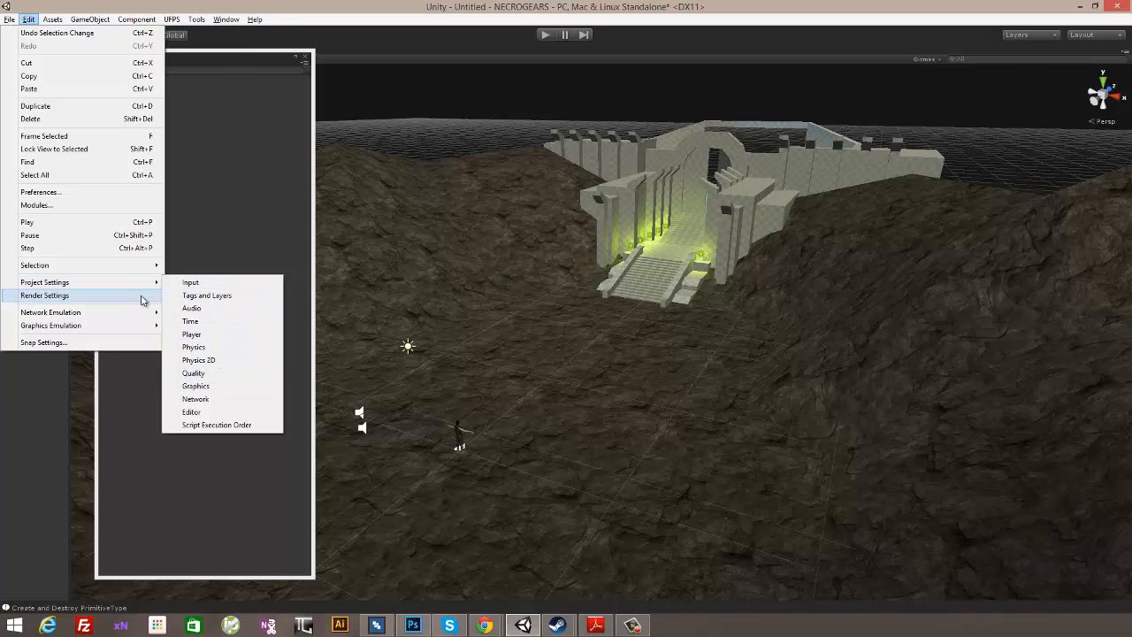
click(144, 297)
click(863, 182)
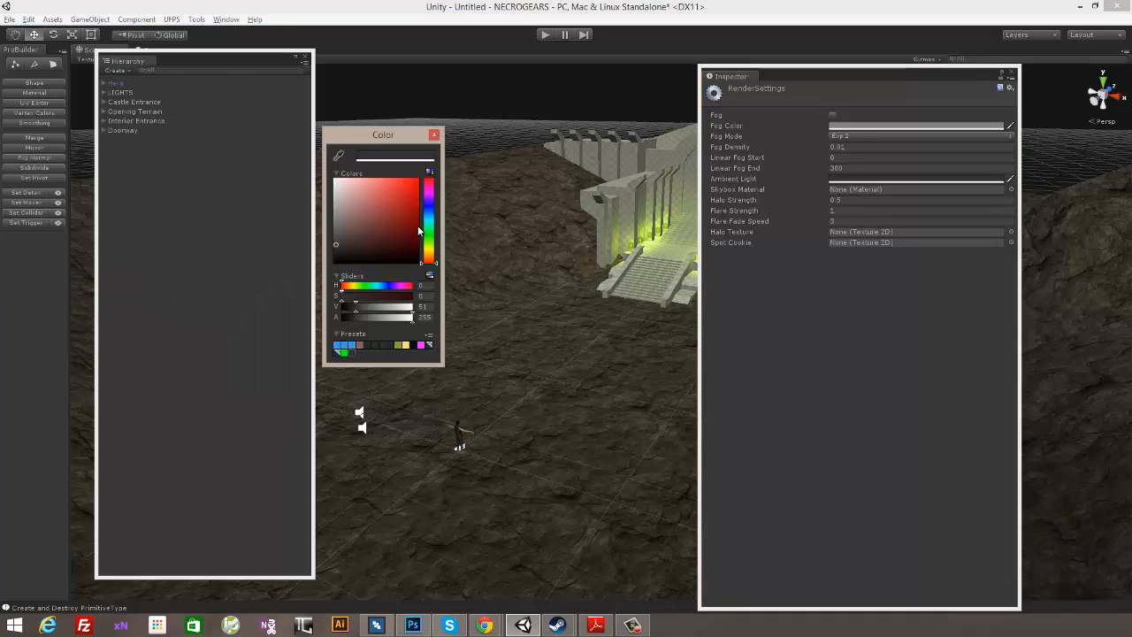
drag(428, 217, 428, 210)
click(351, 239)
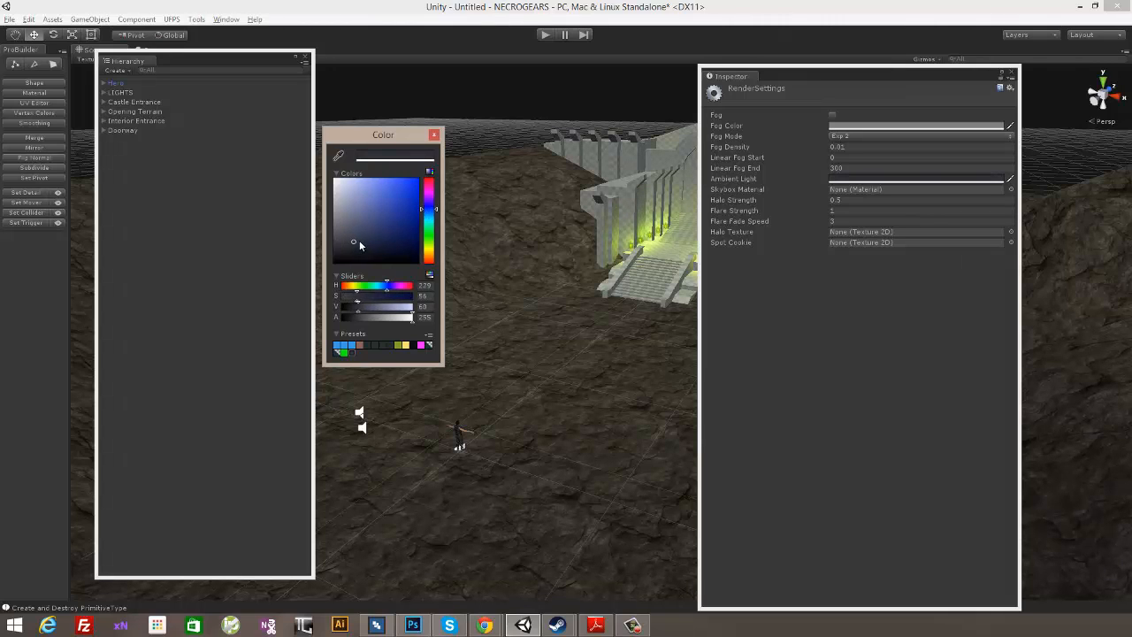
click(429, 212)
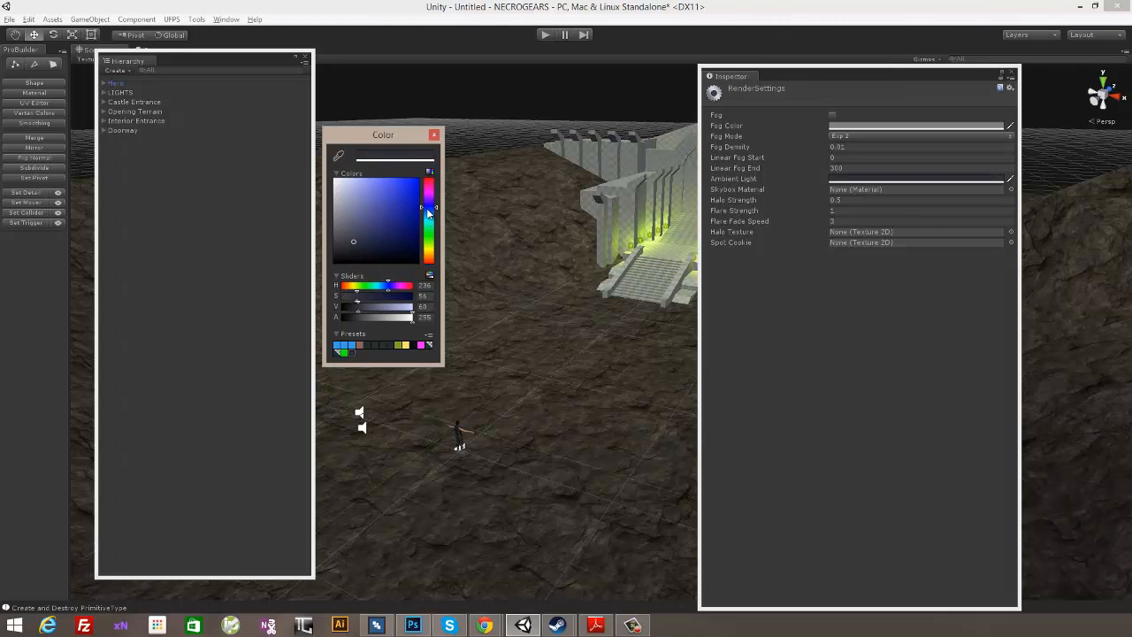
click(434, 136)
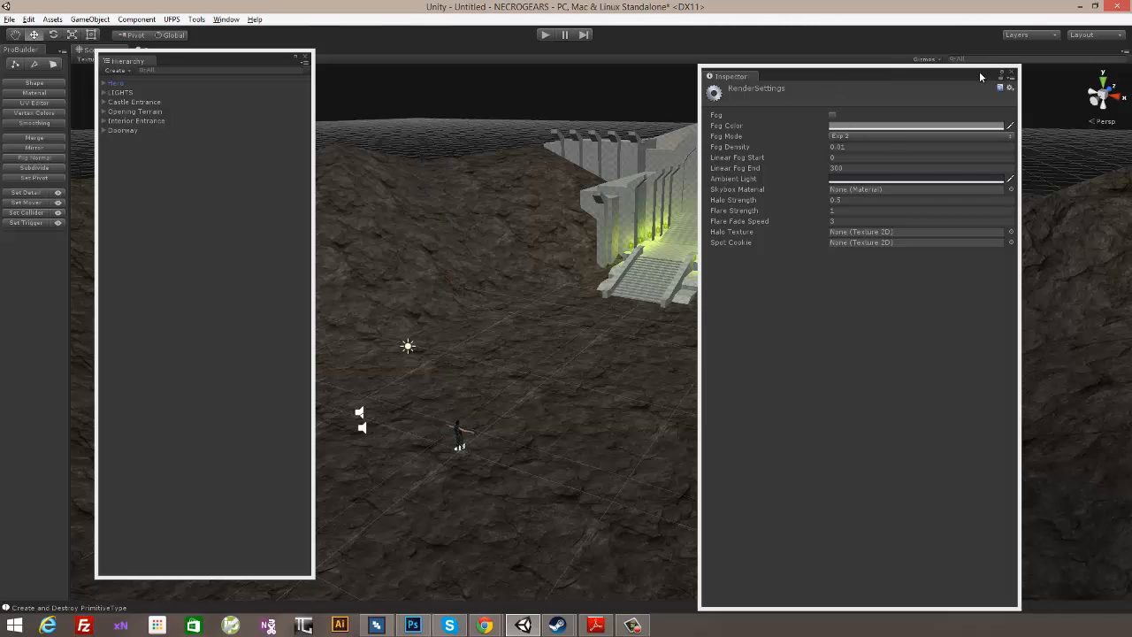
click(1011, 73)
- Duplicate the light blue point light inside the castle, move the copy out over the opening terrain, and collapse the LIGHTS group
alt+drag(907, 167, 725, 274)
middle_drag(725, 274, 489, 300)
click(723, 287)
alt+middle_drag(680, 331, 782, 311)
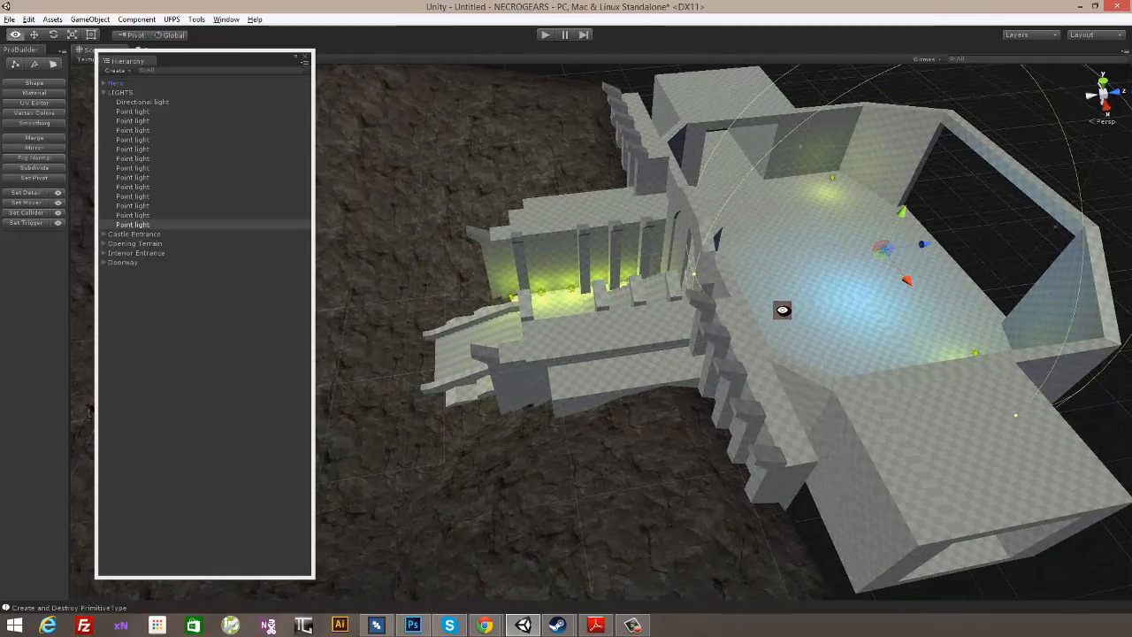
key(ctrl+d)
drag(924, 245, 412, 310)
alt+middle_drag(442, 315, 835, 253)
key(w)
drag(924, 240, 953, 142)
click(953, 90)
alt+drag(953, 90, 615, 313)
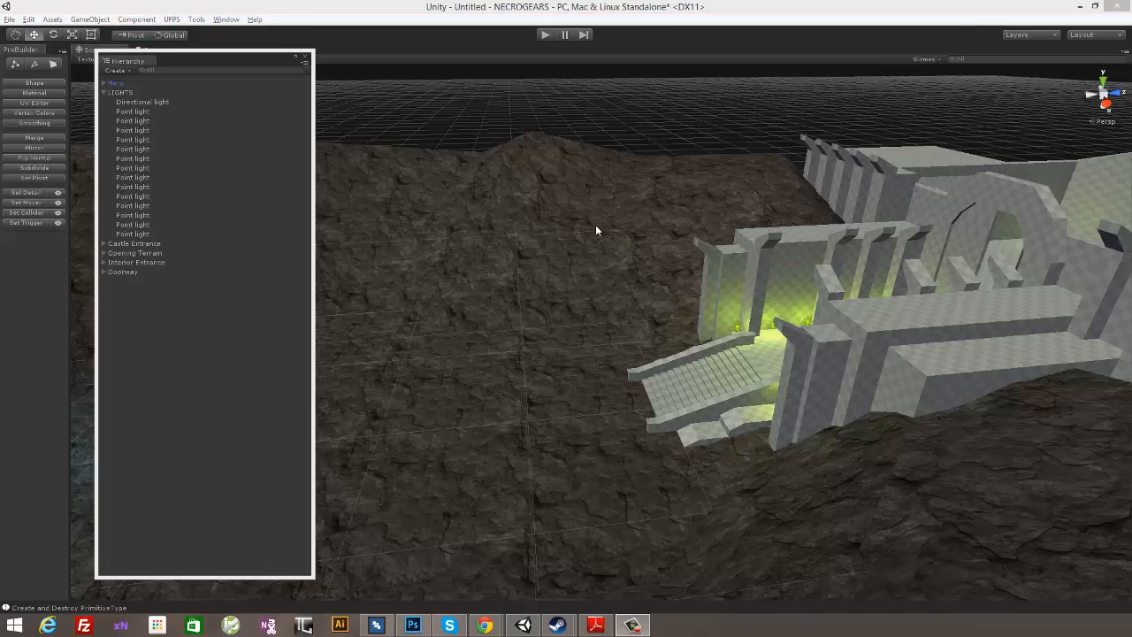
alt+drag(596, 230, 488, 71)
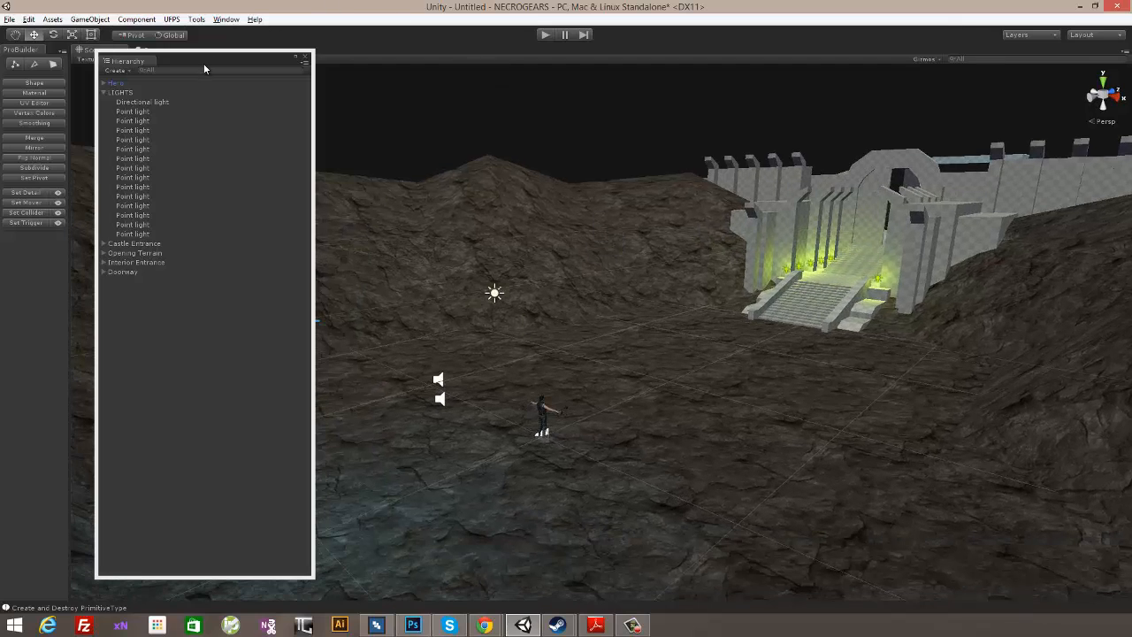
click(104, 93)
- Bring up the lightmapping bake settings and set the sky light color to medium blue (H 209, S 148, V 122)
click(227, 19)
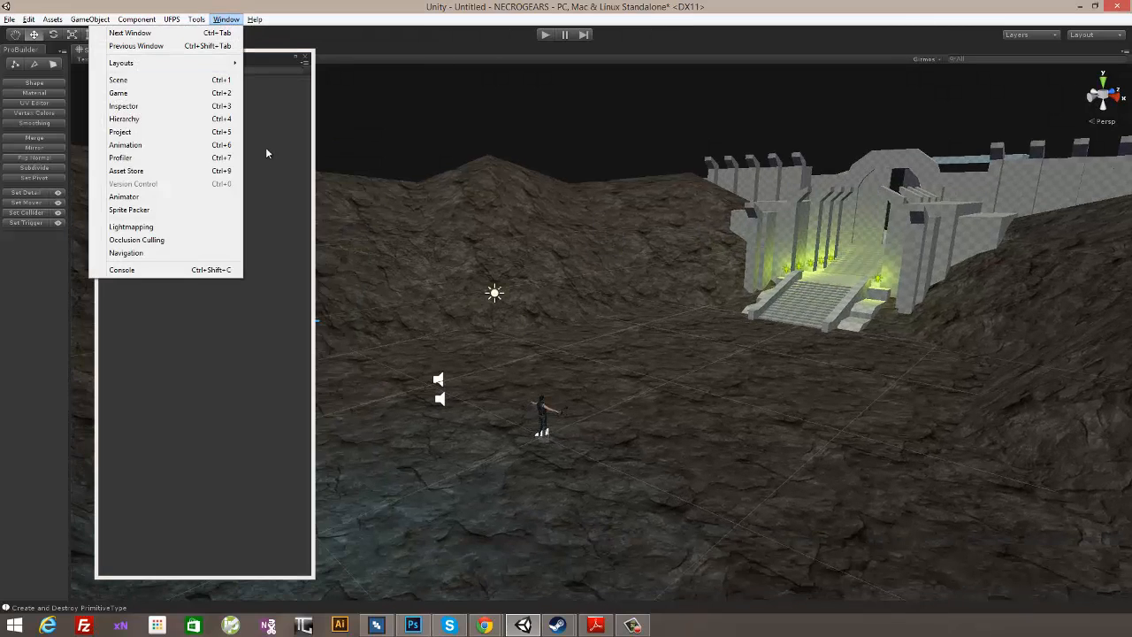
mouse_move(196, 20)
click(212, 228)
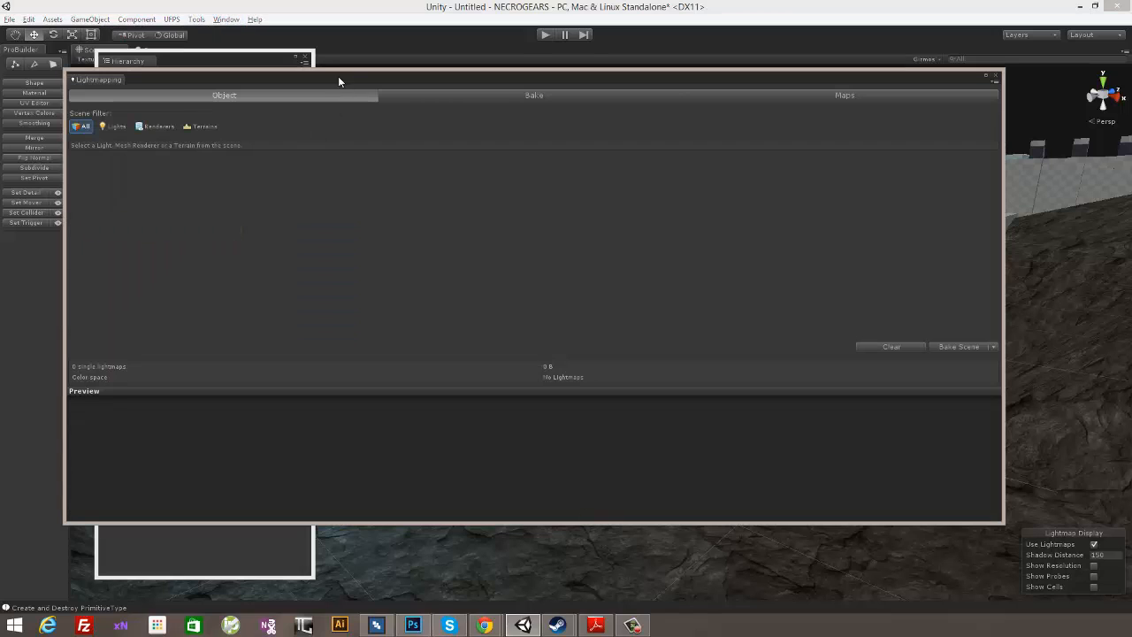
click(519, 95)
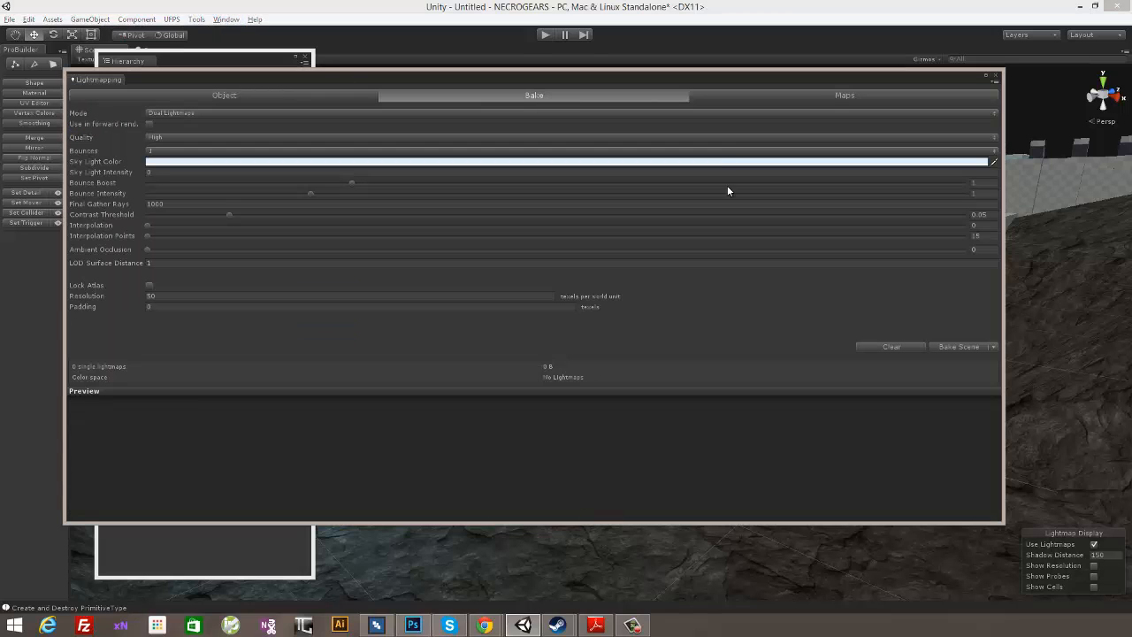
click(347, 164)
drag(406, 209, 383, 226)
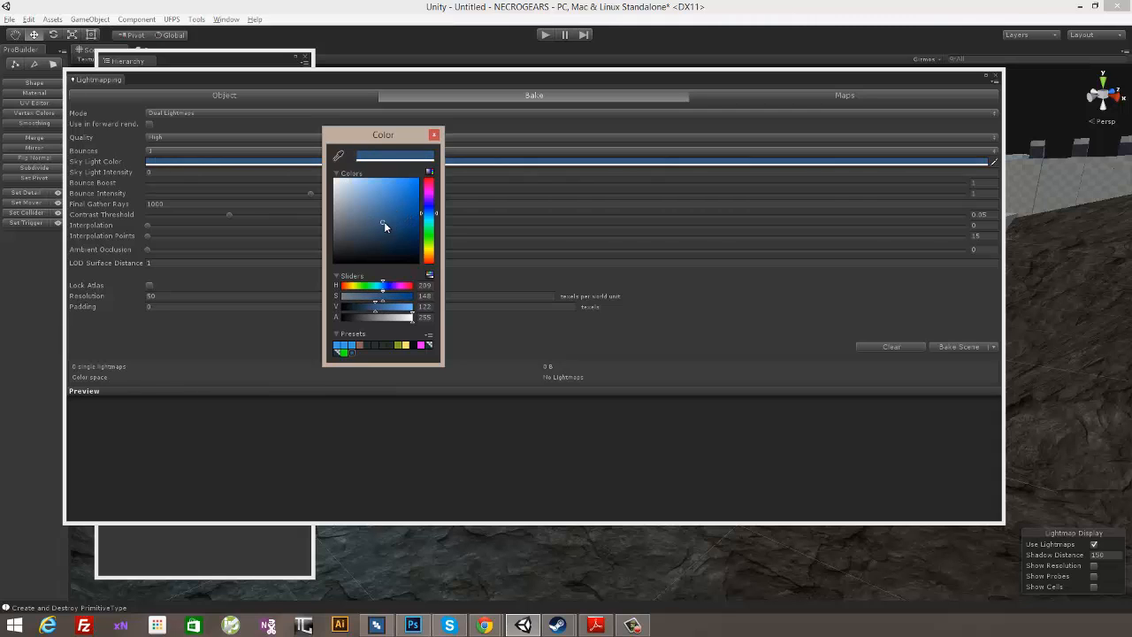
click(433, 134)
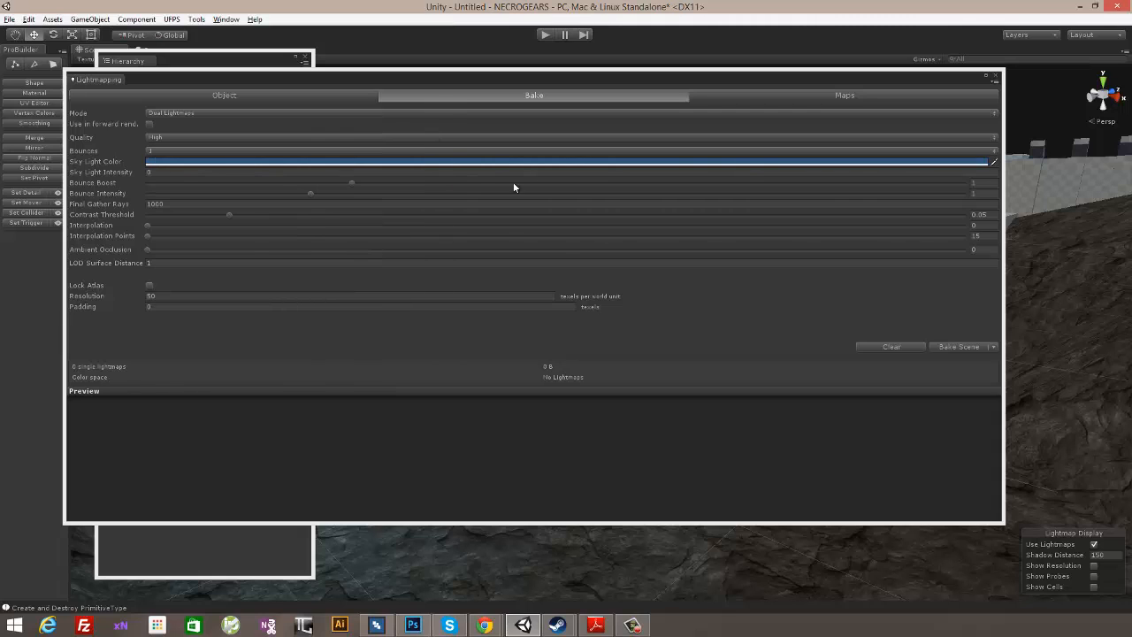
- Set the bake to 8000 final gather rays, Single Lightmaps mode and a resolution of 4 texels per world unit
click(164, 204)
text(8)
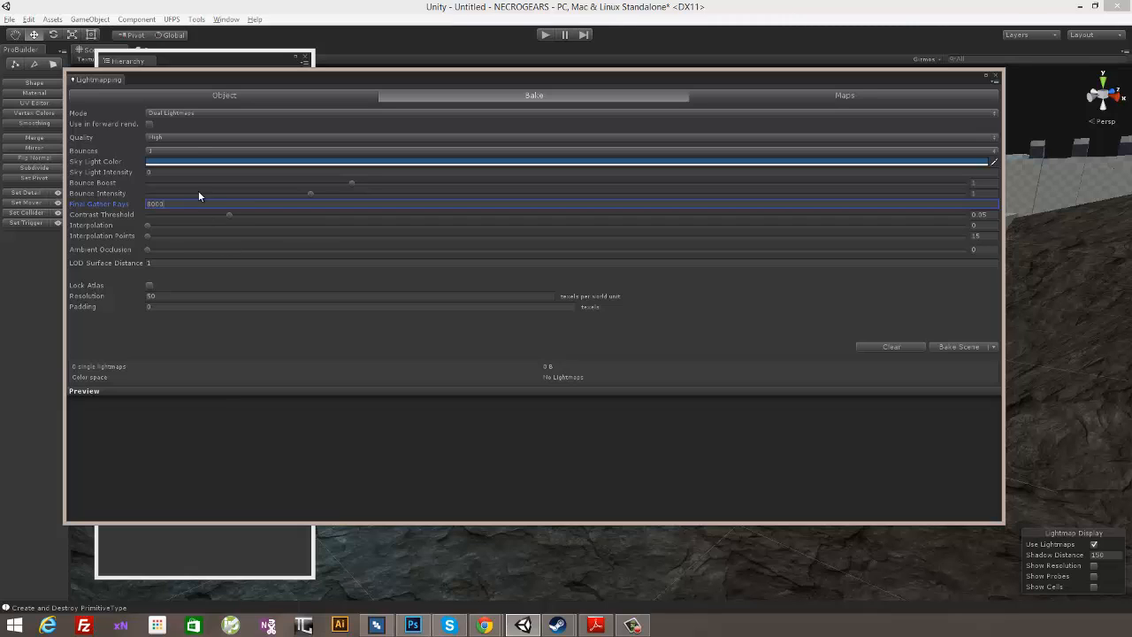
click(164, 113)
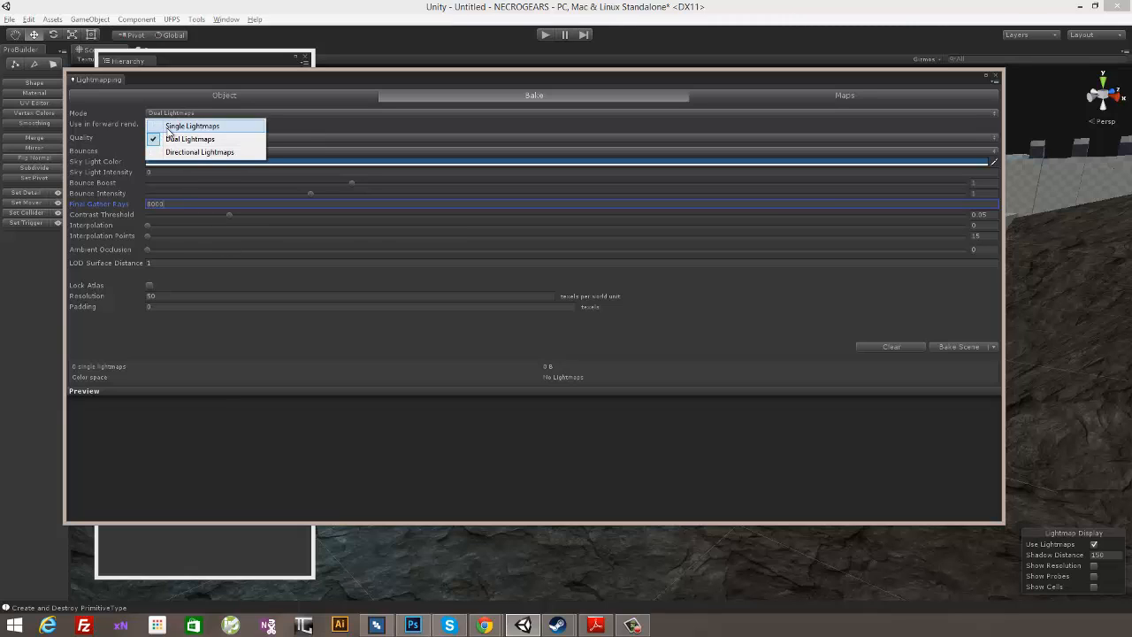
click(173, 123)
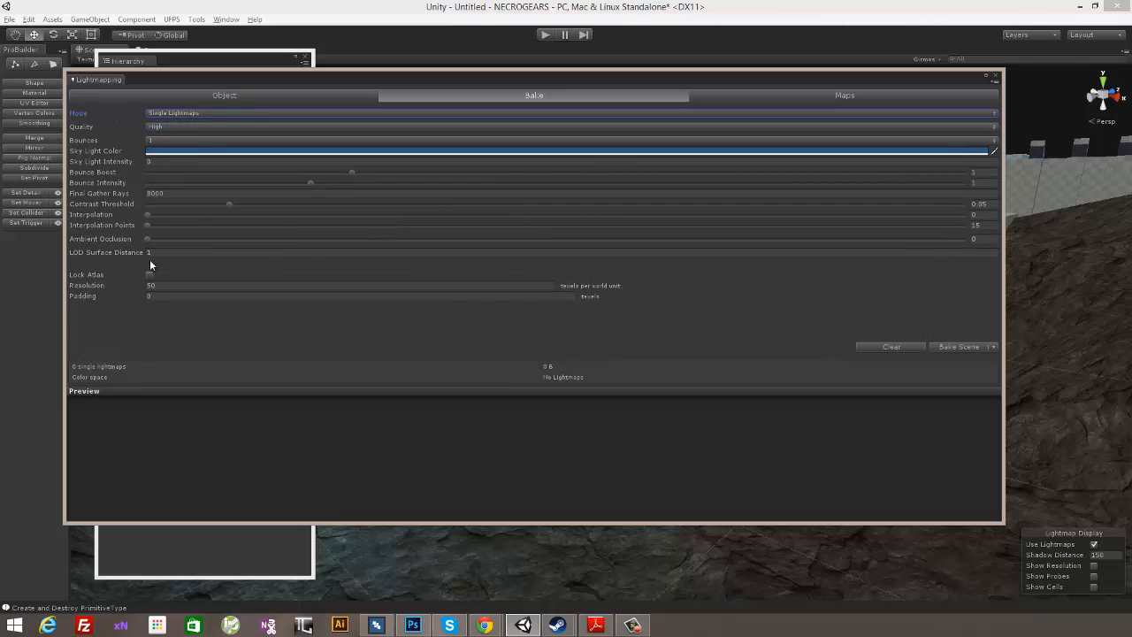
click(116, 286)
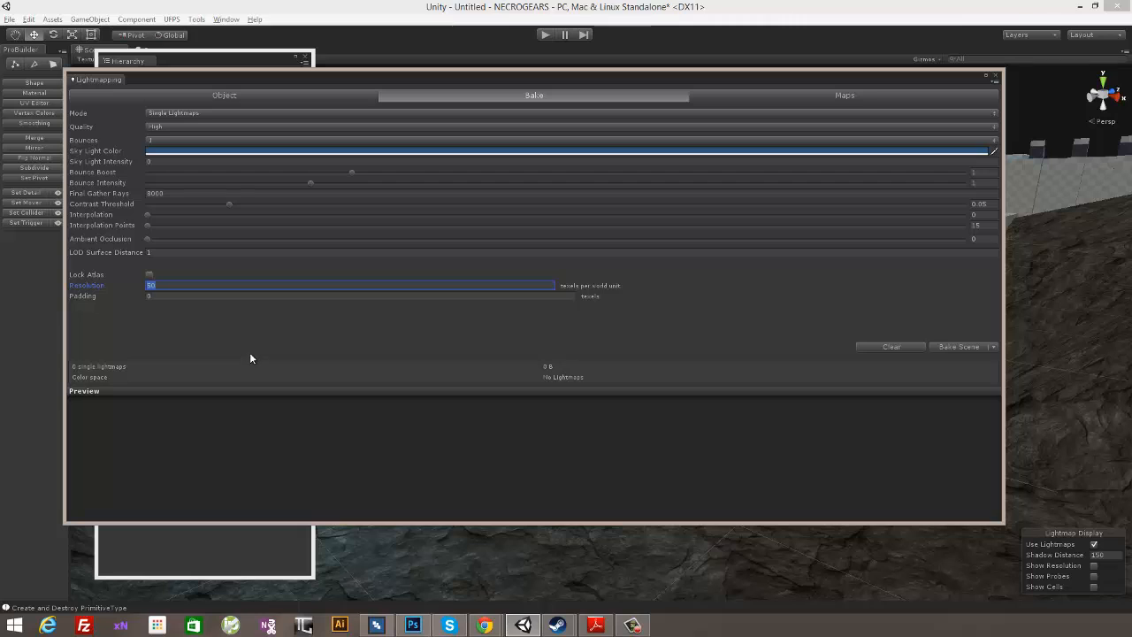
text(4)
click(165, 251)
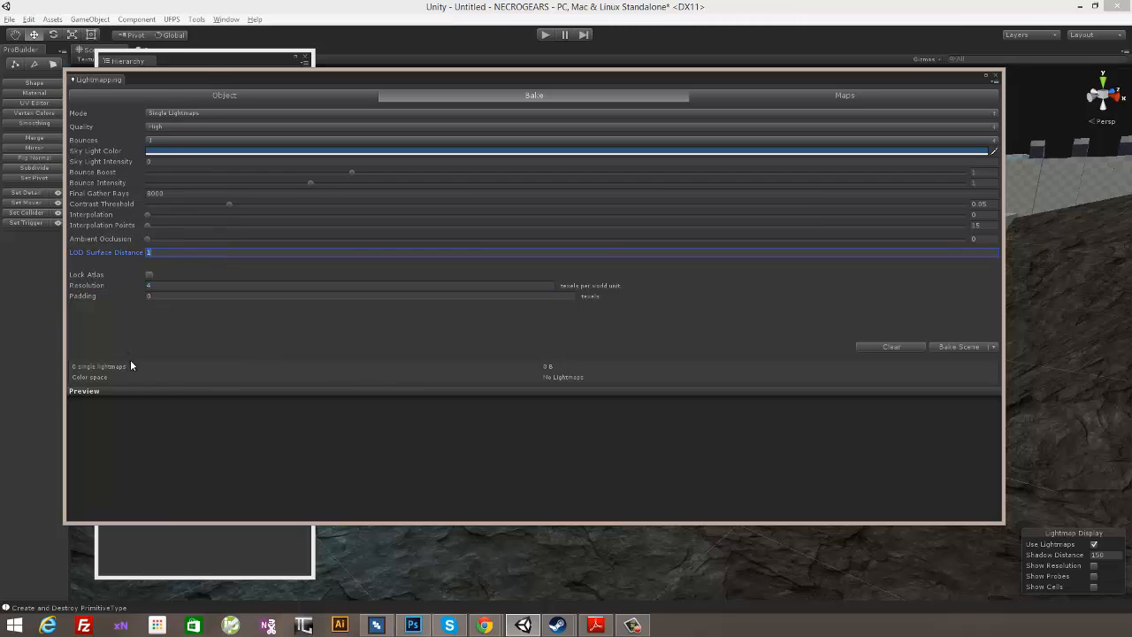
- Bake the scene's lightmaps, saving the scene as scene01 in a new Scenes folder under Assets, and close the Lightmapping window
click(955, 346)
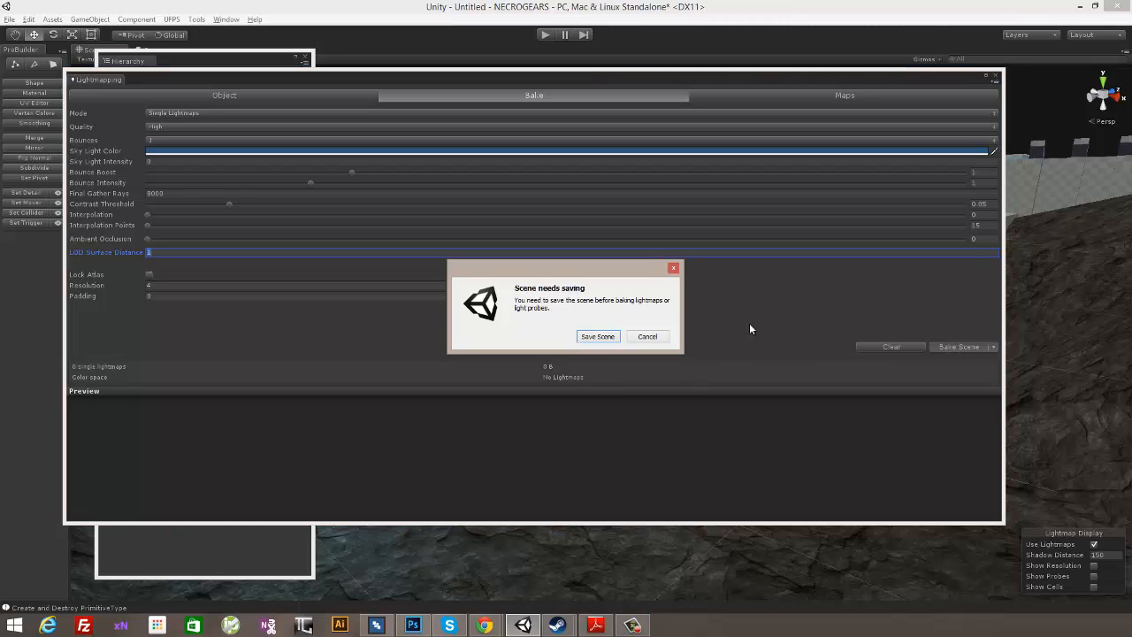
click(598, 337)
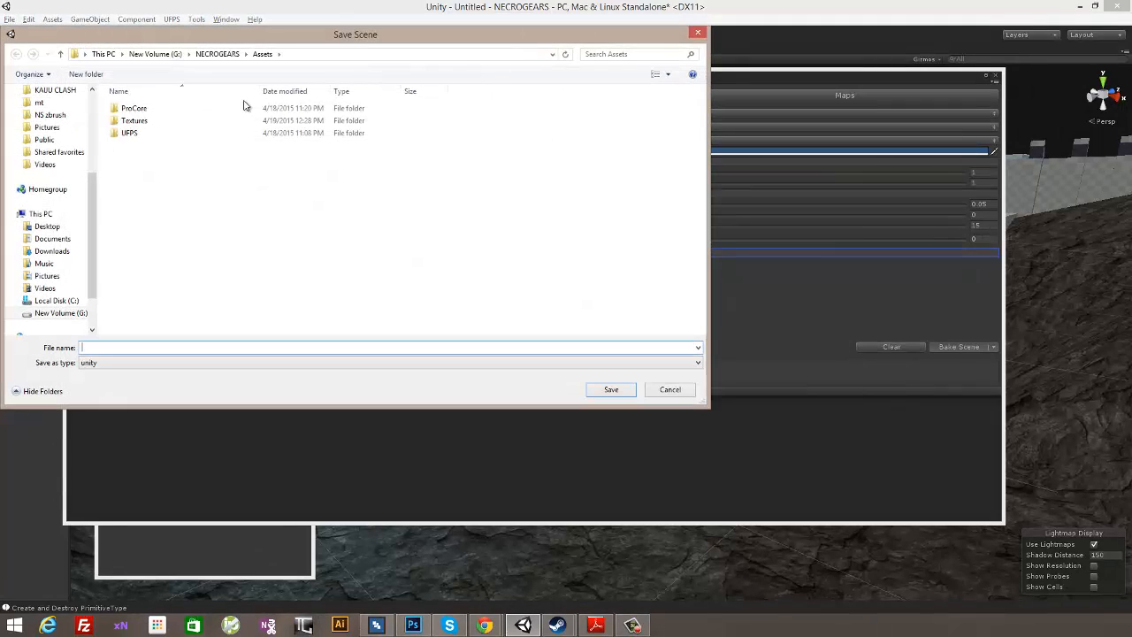
click(97, 76)
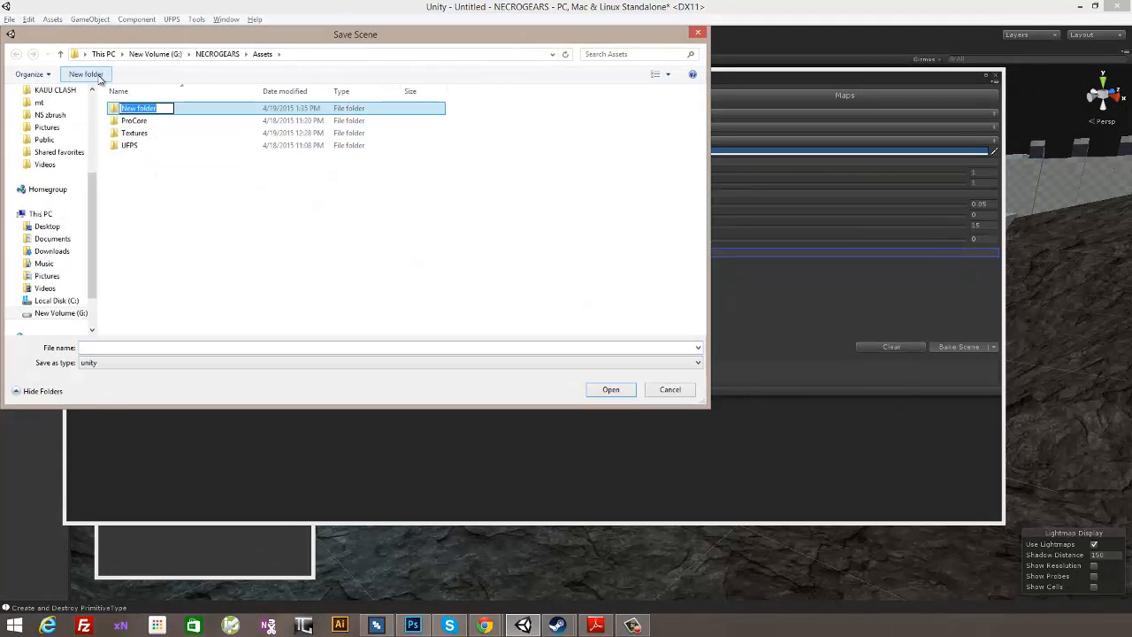
click(303, 107)
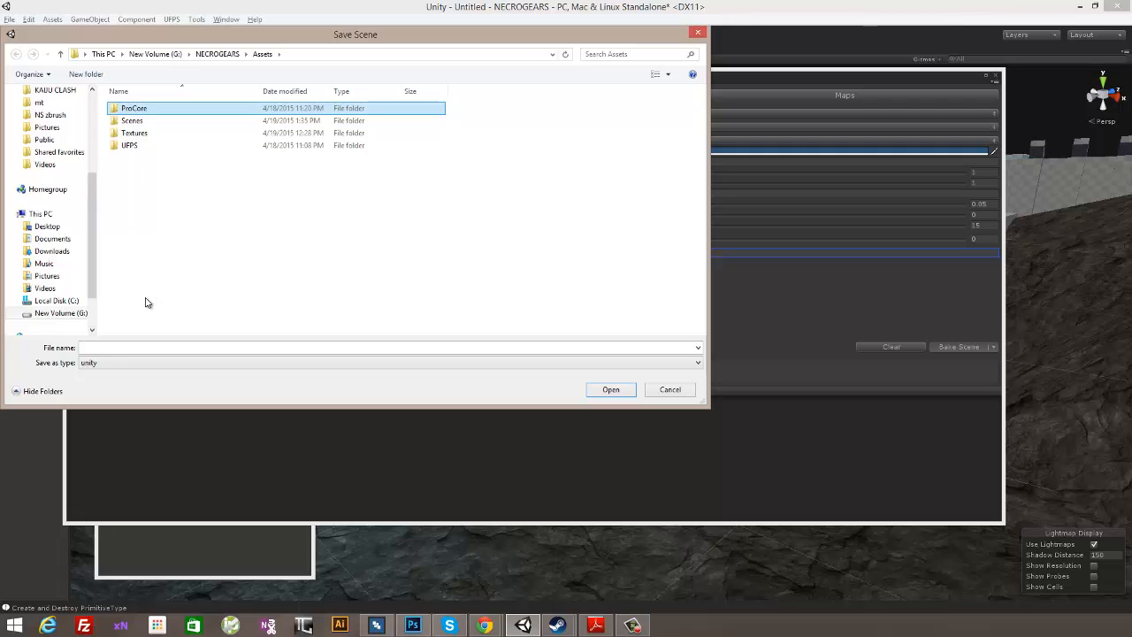
double_click(131, 121)
click(151, 348)
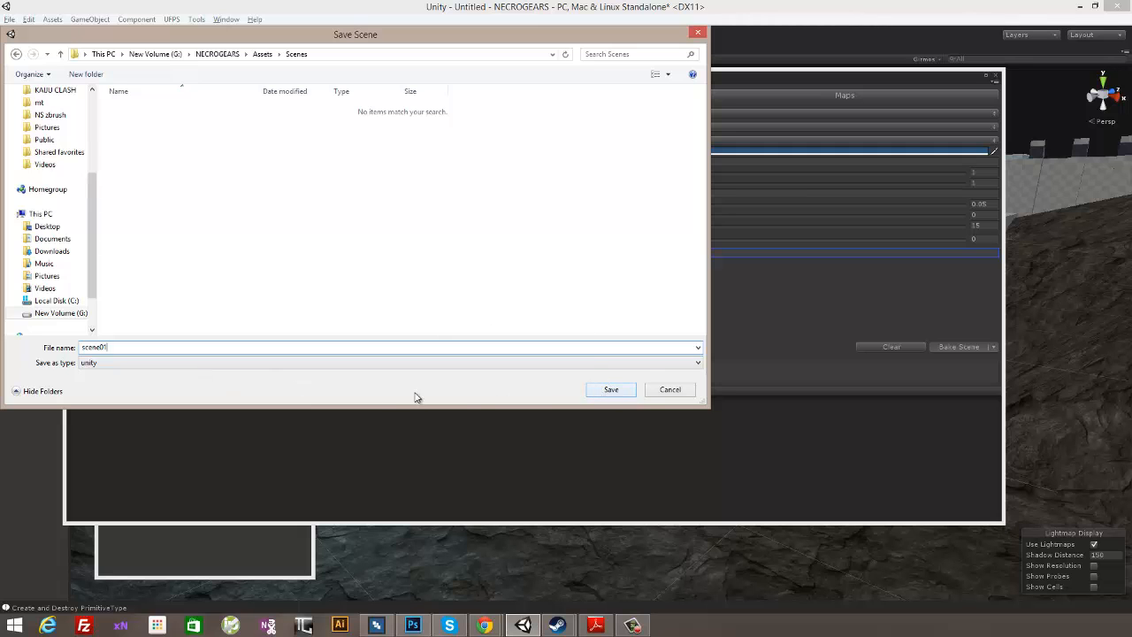
click(590, 392)
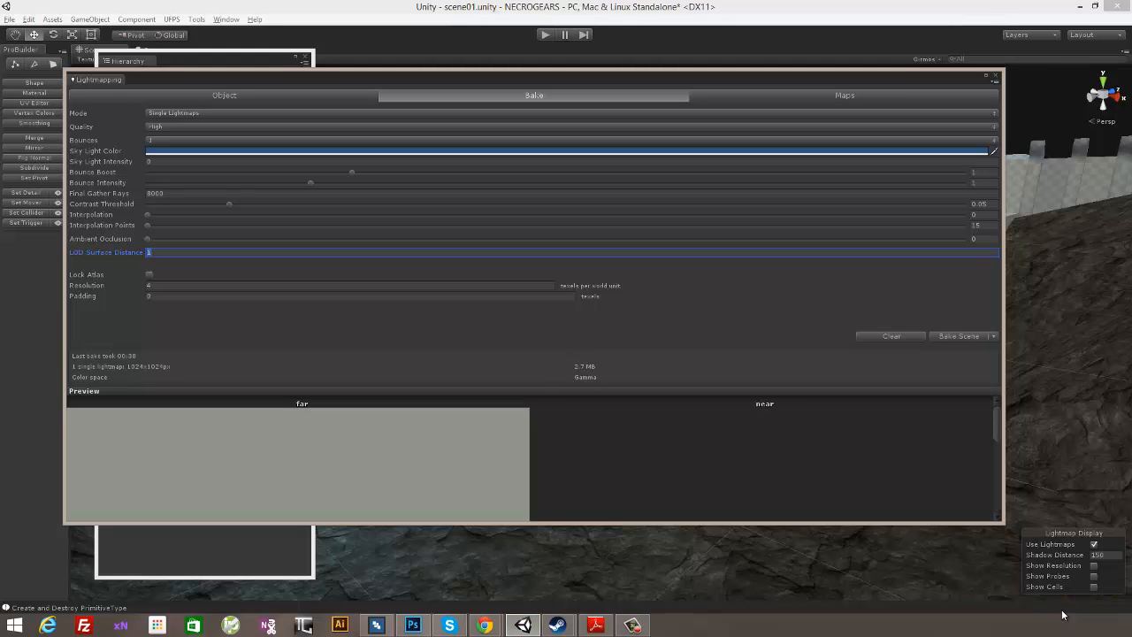
drag(854, 104, 771, 103)
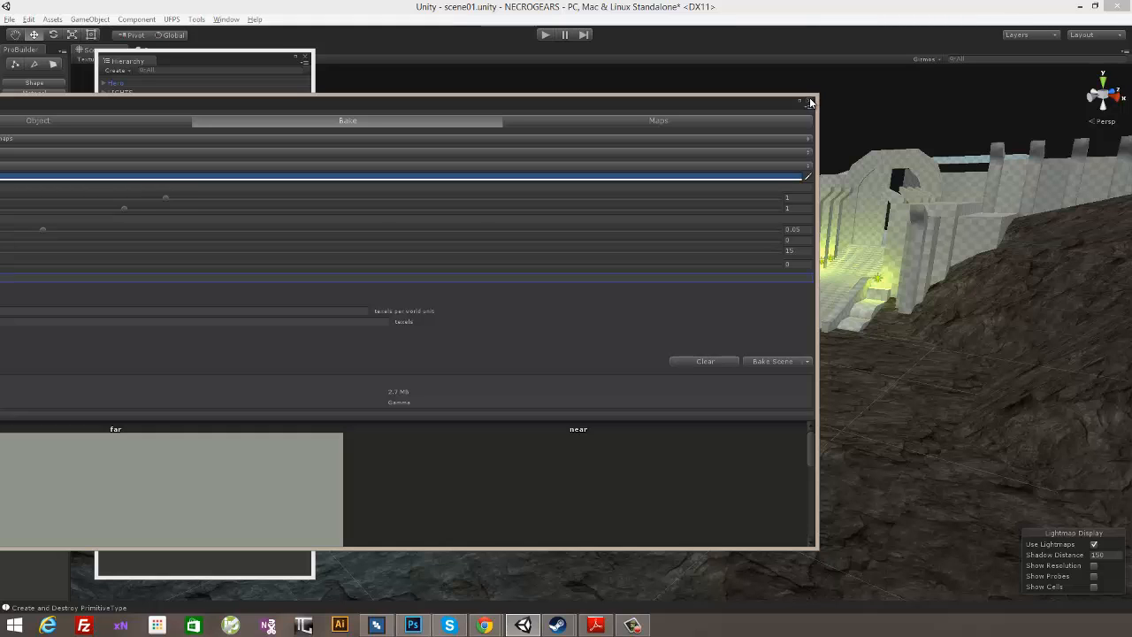
click(808, 102)
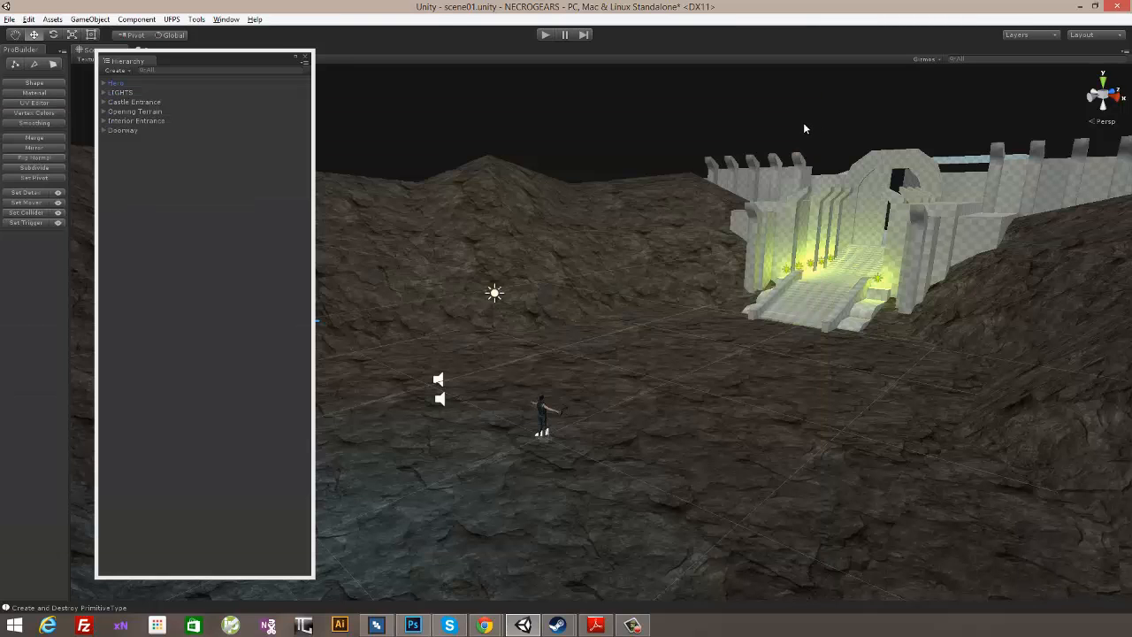
- Select the directional light in the LIGHTS group and set its shadow type to Hard Shadows
click(278, 93)
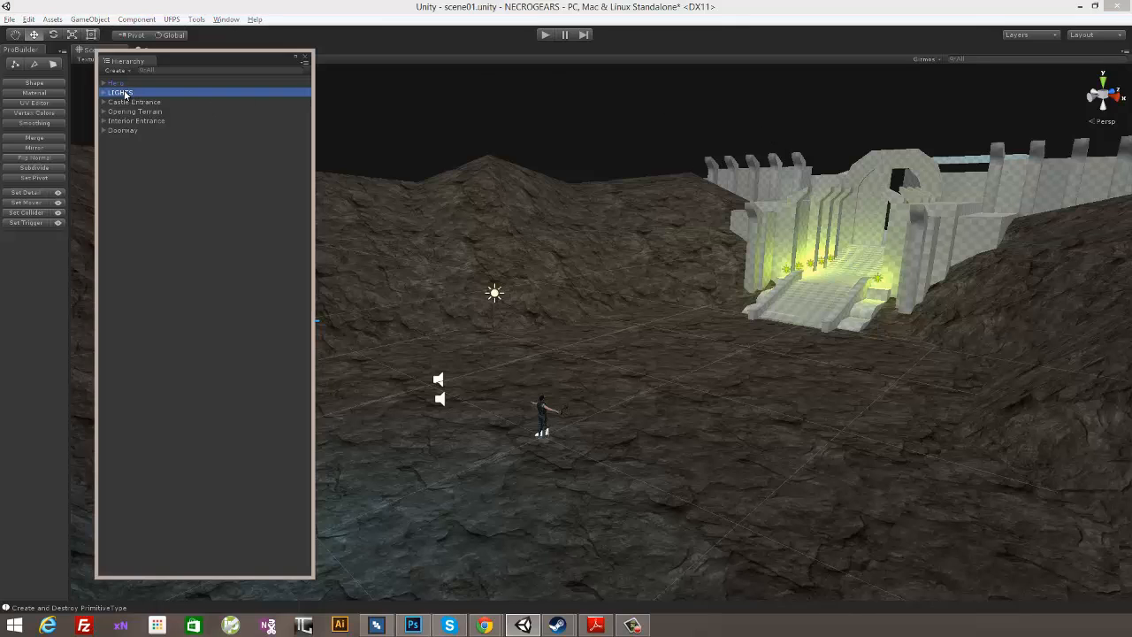
key(Right)
click(231, 101)
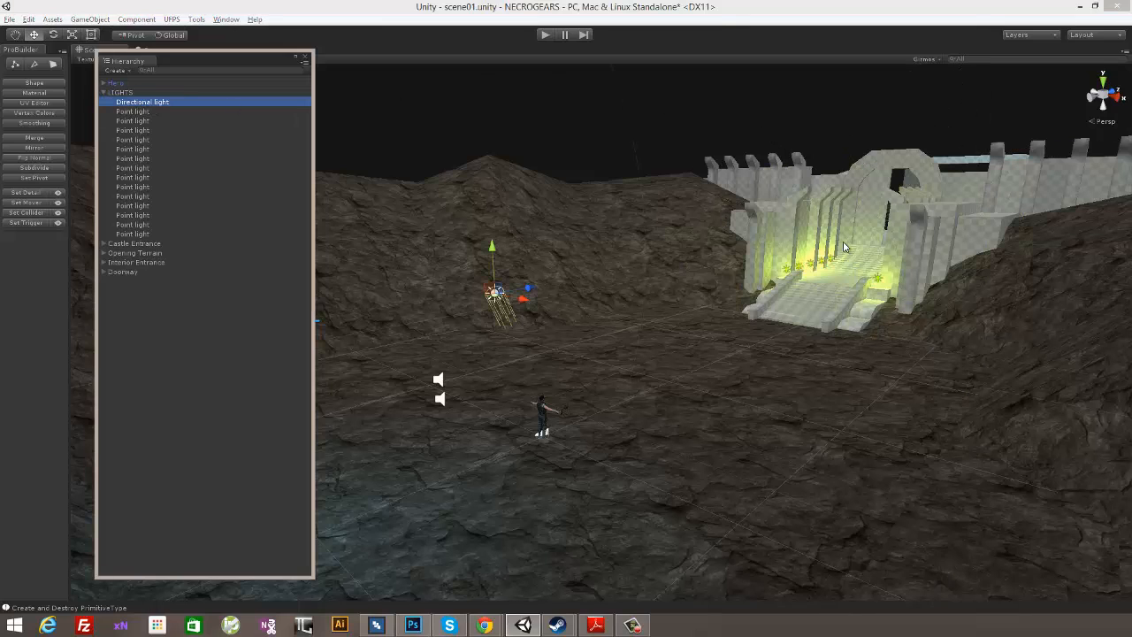
click(226, 19)
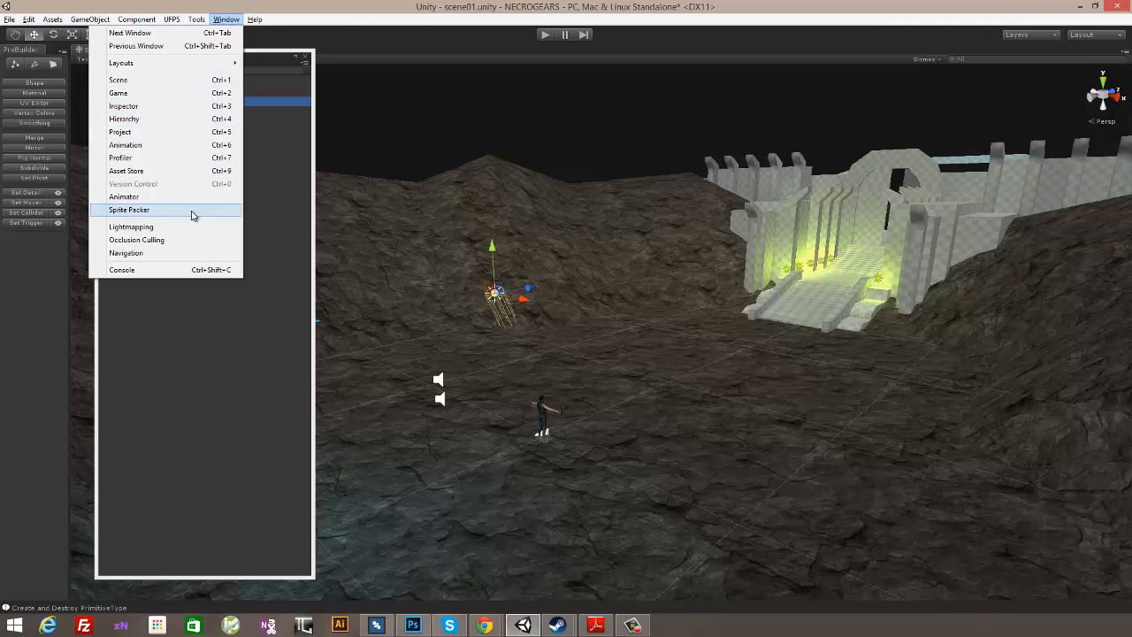
click(171, 107)
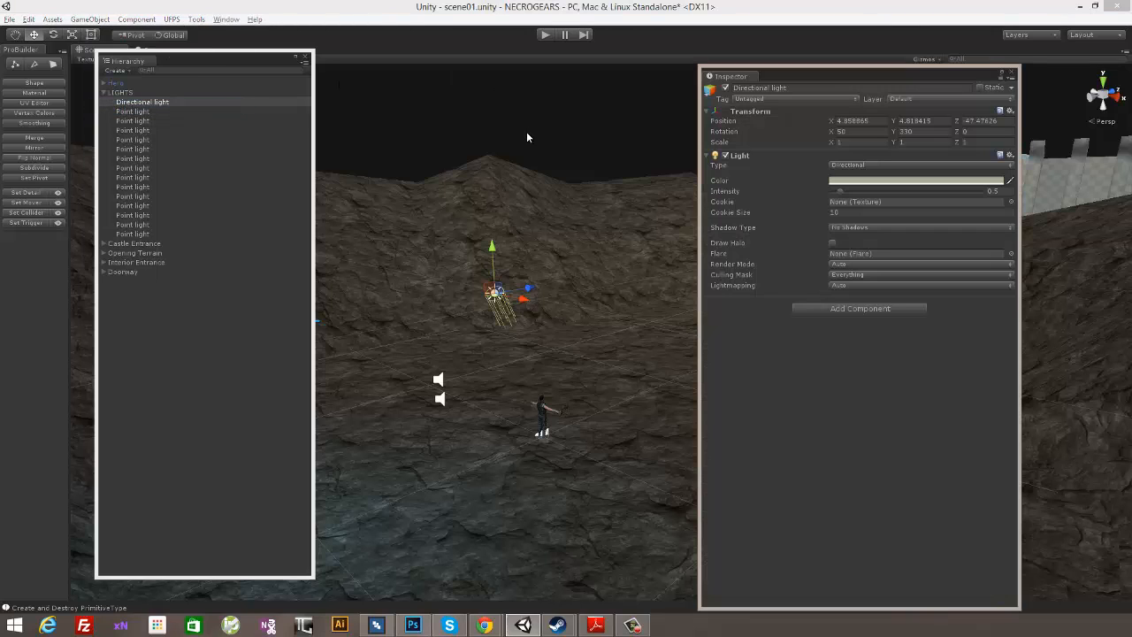
click(848, 228)
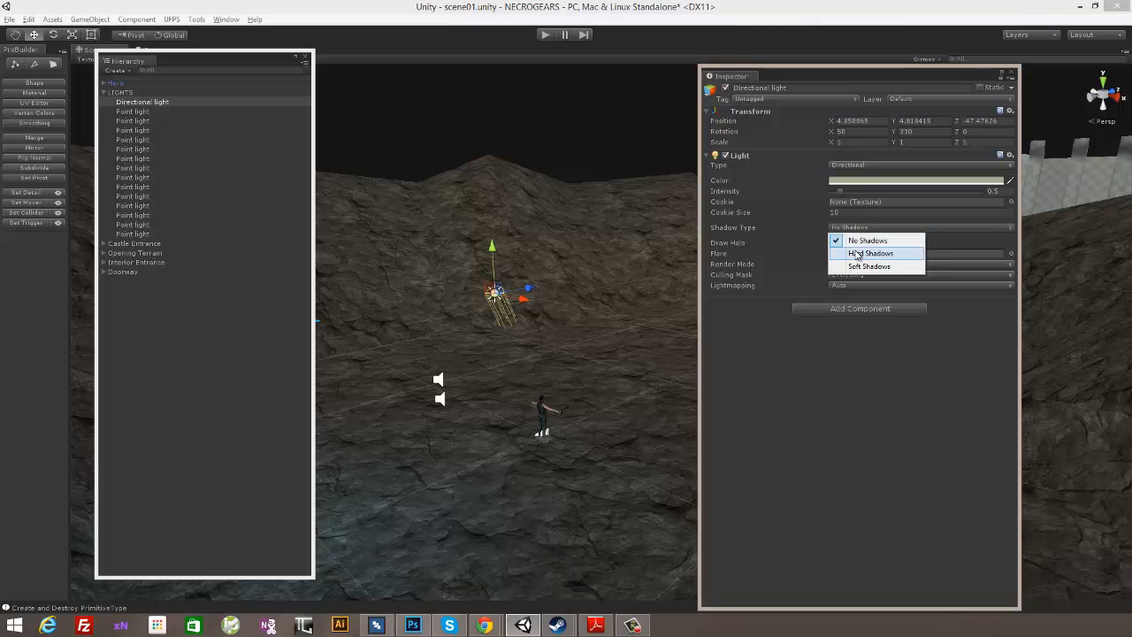
click(859, 254)
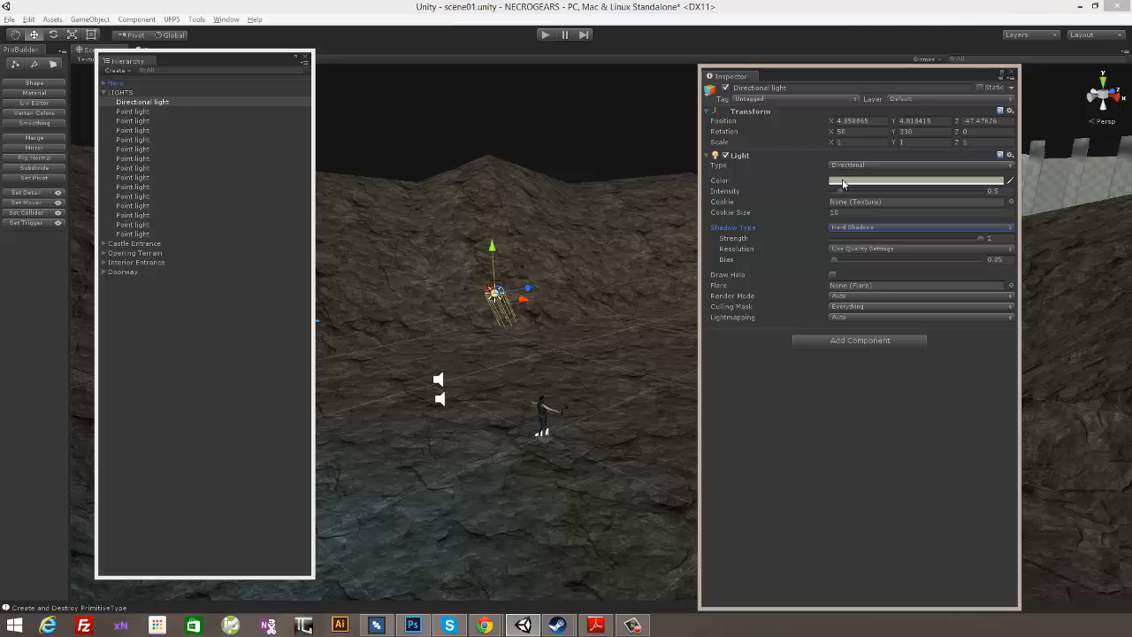
- Set the directional light's intensity to 1 and shadow resolution to High Resolution, then close its properties and clear the selection
mouse_move(840, 192)
mouse_down()
mouse_move(872, 196)
mouse_move(842, 201)
mouse_up()
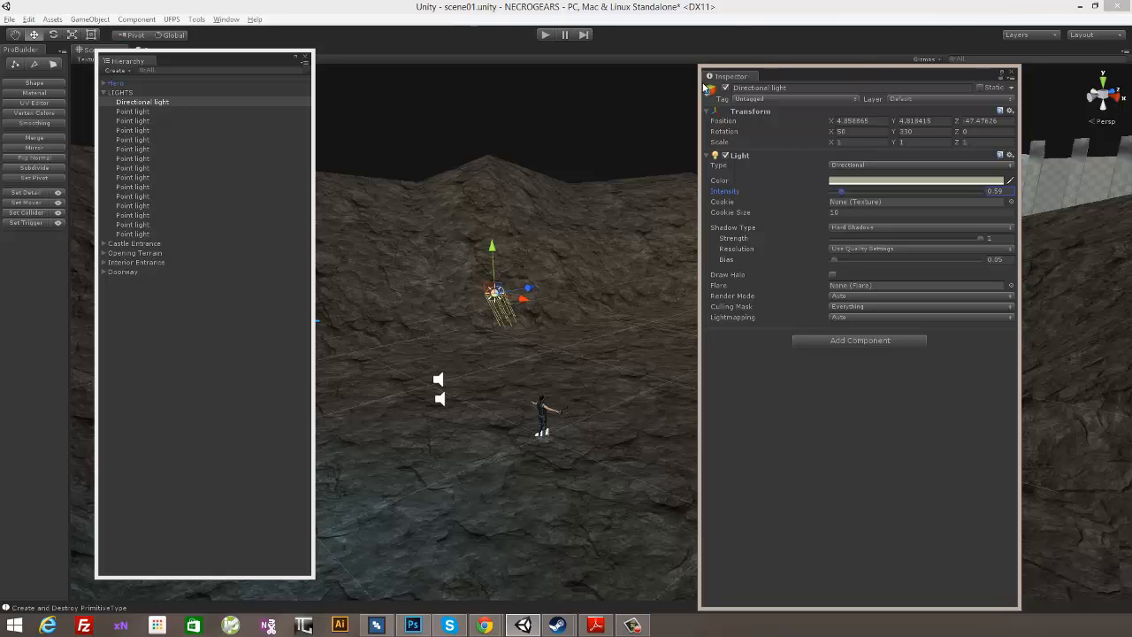
click(997, 191)
text(1)
key(Return)
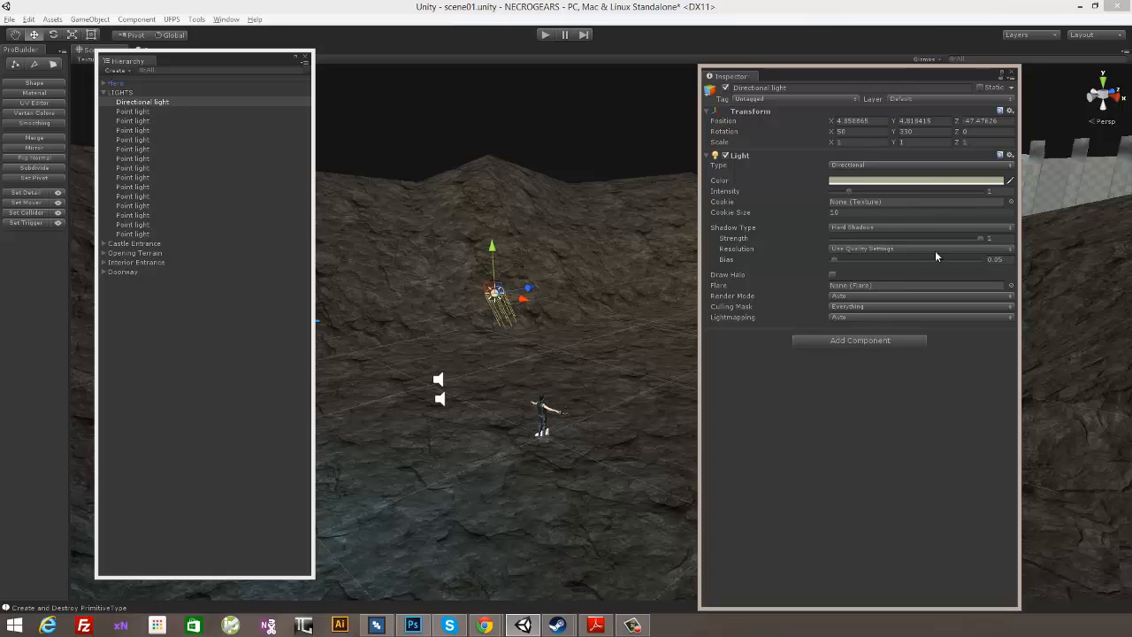
click(886, 248)
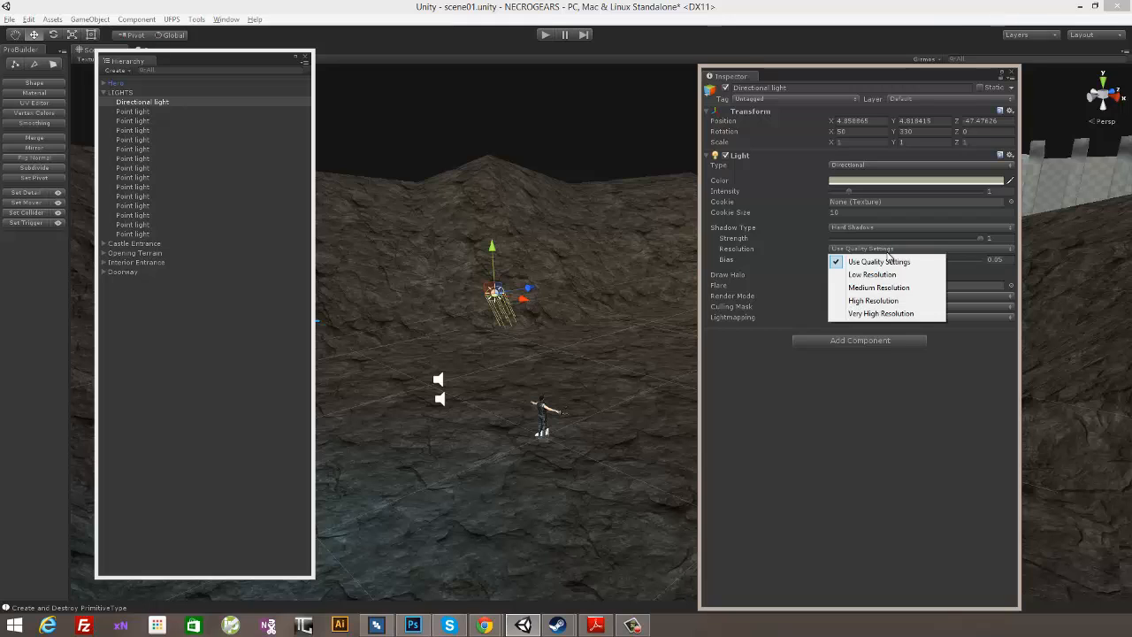
click(881, 301)
click(1016, 75)
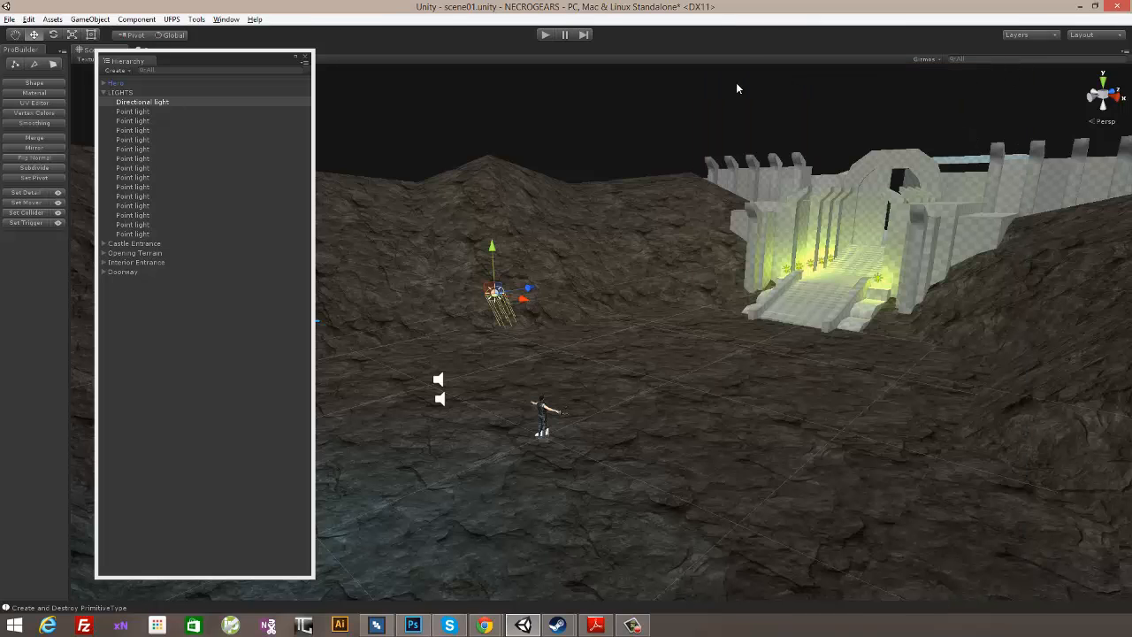
click(735, 89)
- Clear the existing lightmaps and start a new bake of the scene
click(226, 19)
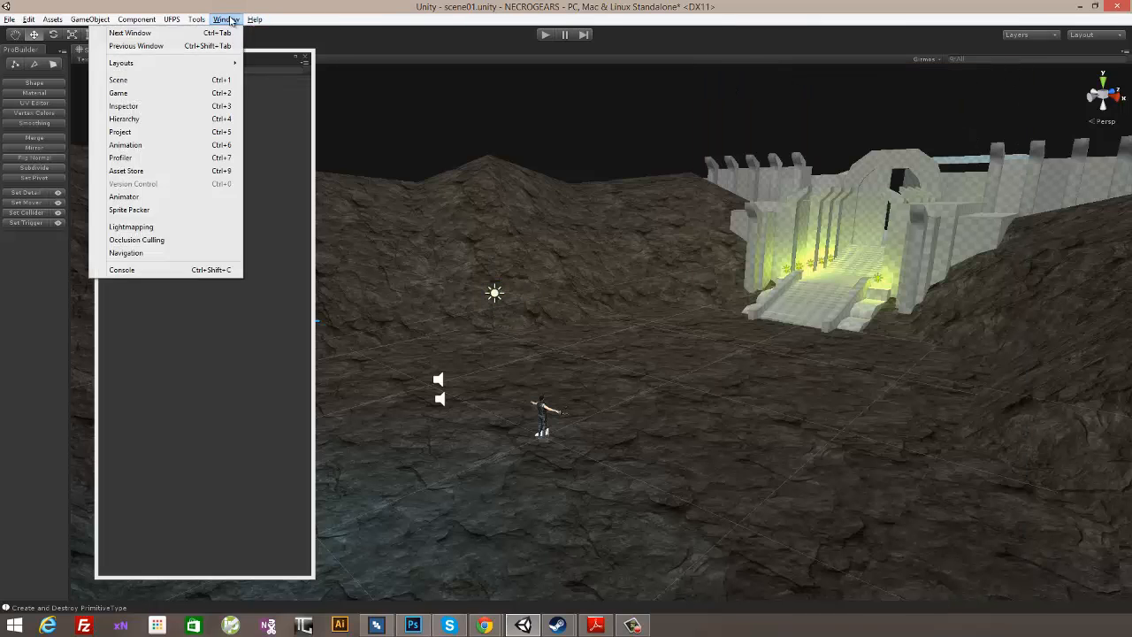
click(159, 226)
click(830, 372)
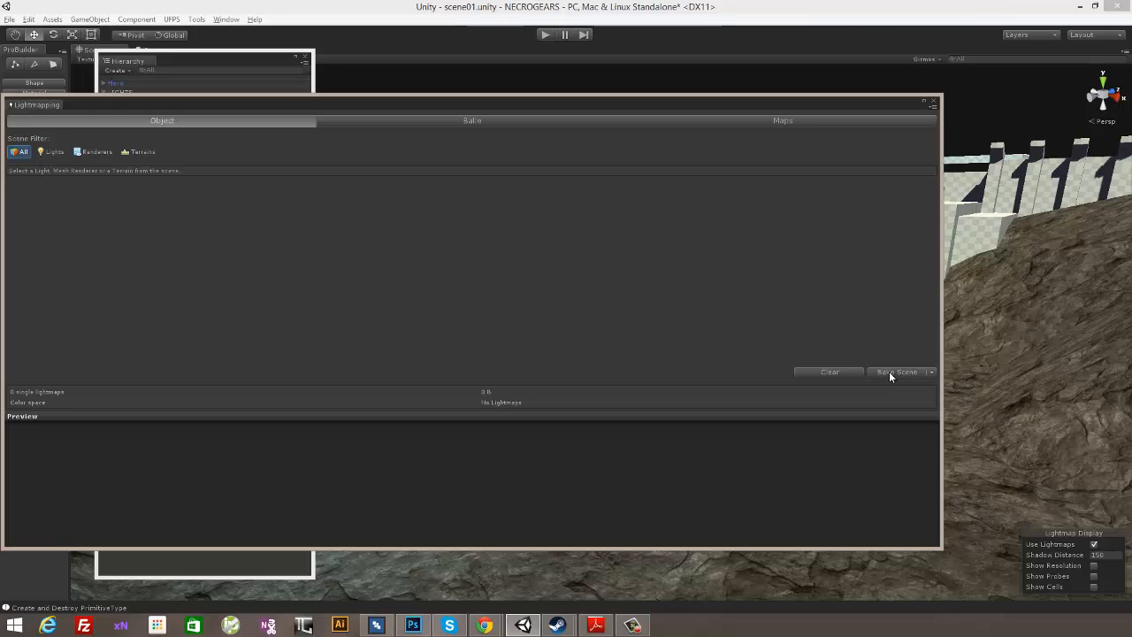
click(889, 371)
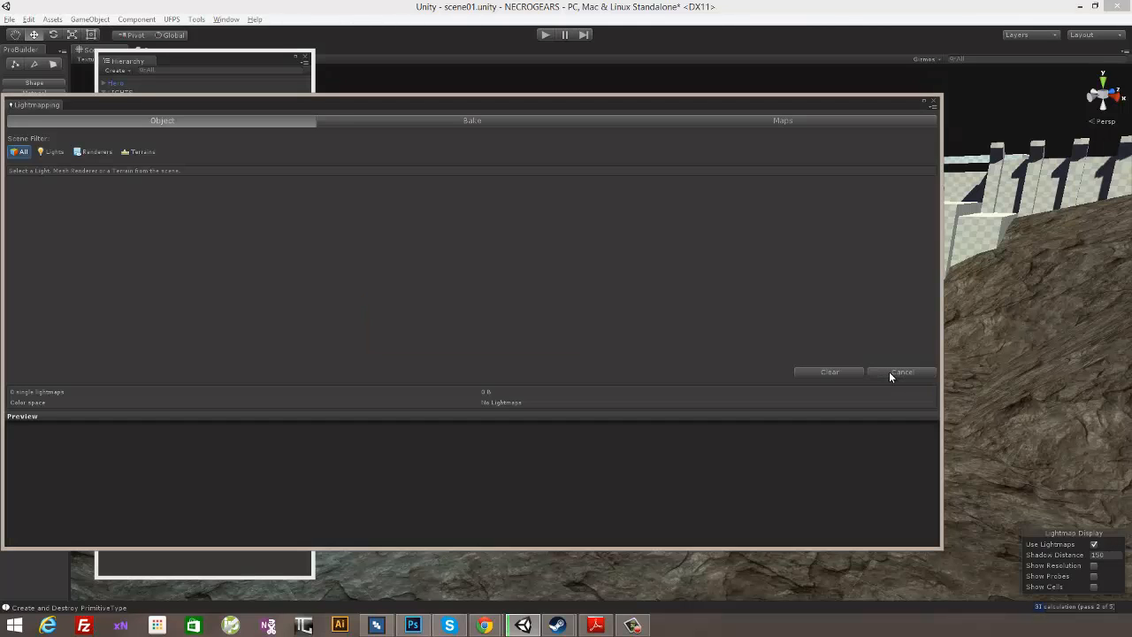
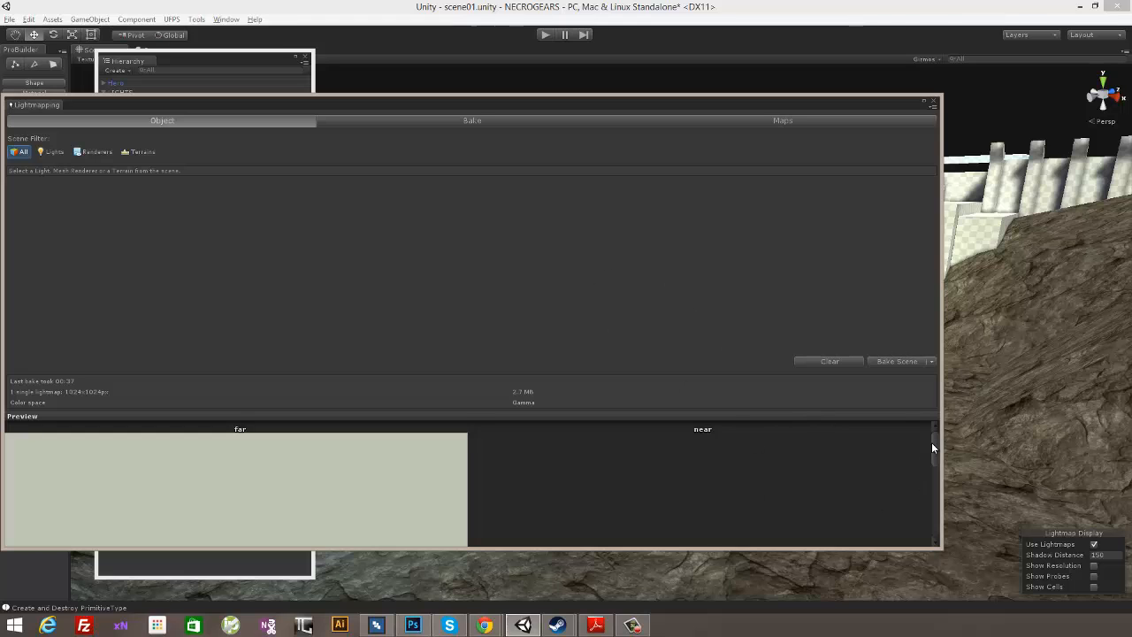
- Enlarge the lightmap preview area, examine the baked far lightmap and close the Lightmapping window
mouse_move(932, 442)
mouse_down()
mouse_move(933, 514)
mouse_move(937, 455)
mouse_up()
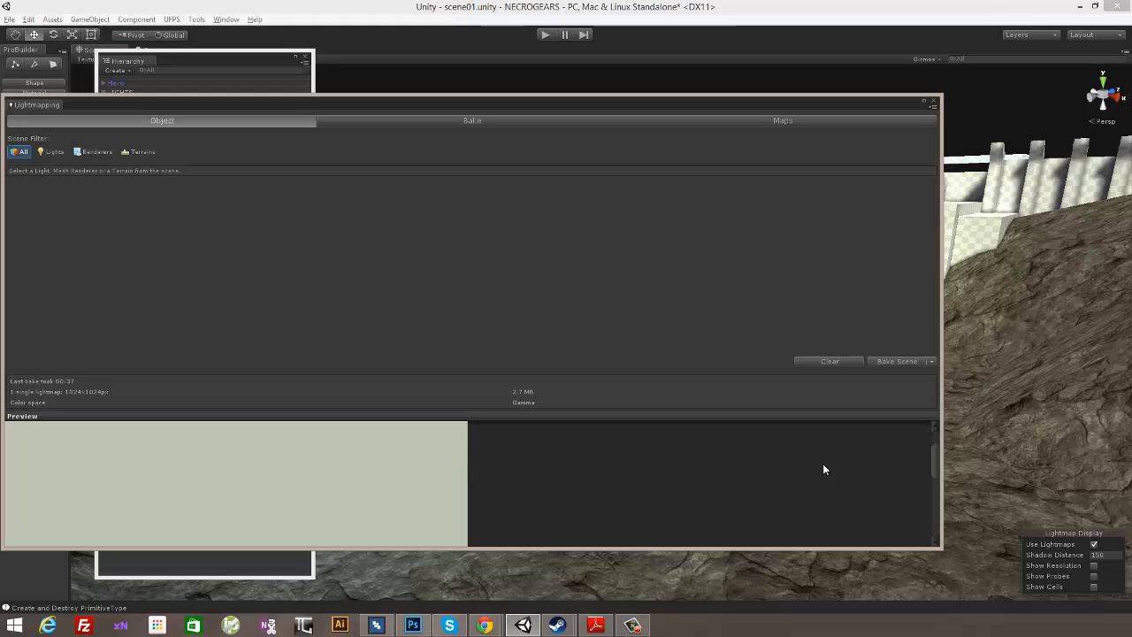
drag(934, 460, 924, 513)
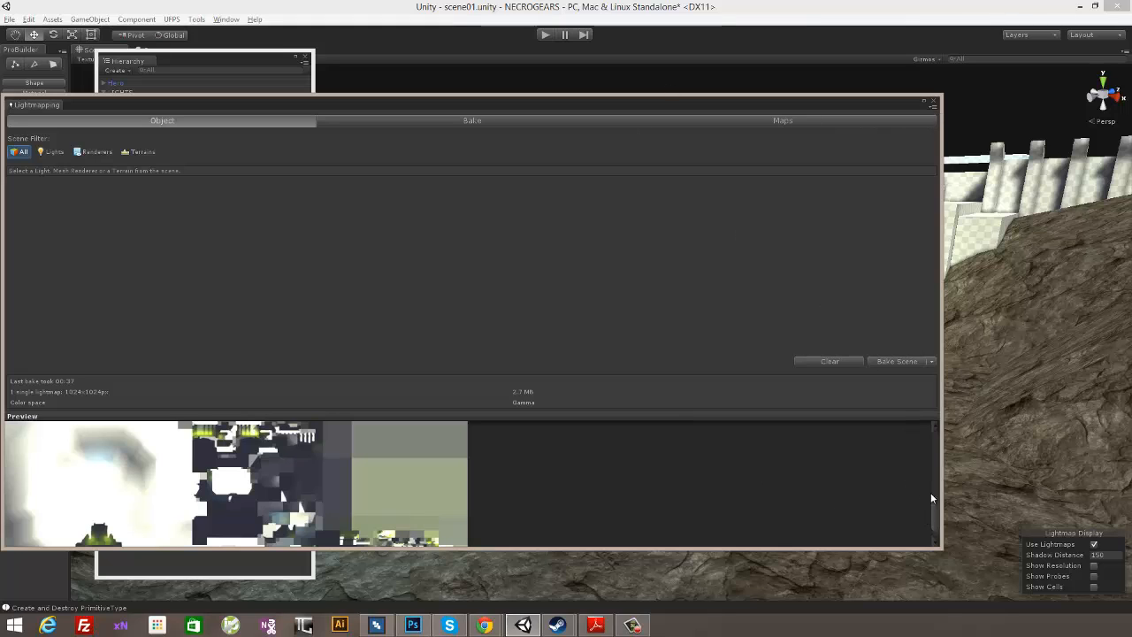
mouse_move(934, 505)
mouse_down()
mouse_move(938, 478)
mouse_move(937, 503)
mouse_up()
drag(654, 413, 663, 252)
drag(937, 421, 940, 469)
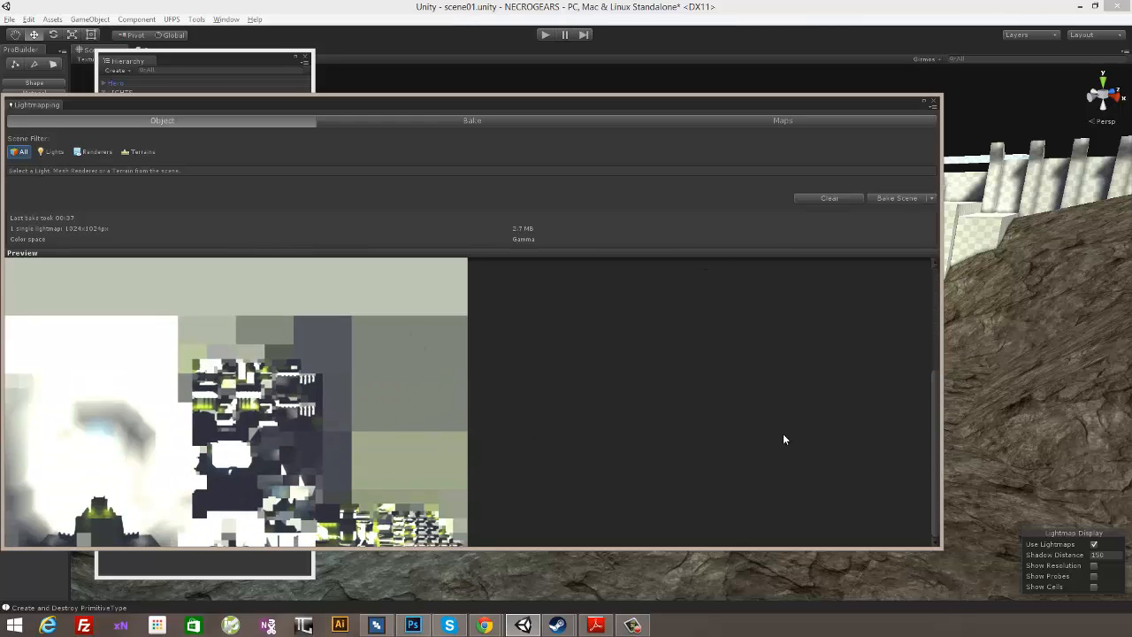
drag(951, 431, 935, 283)
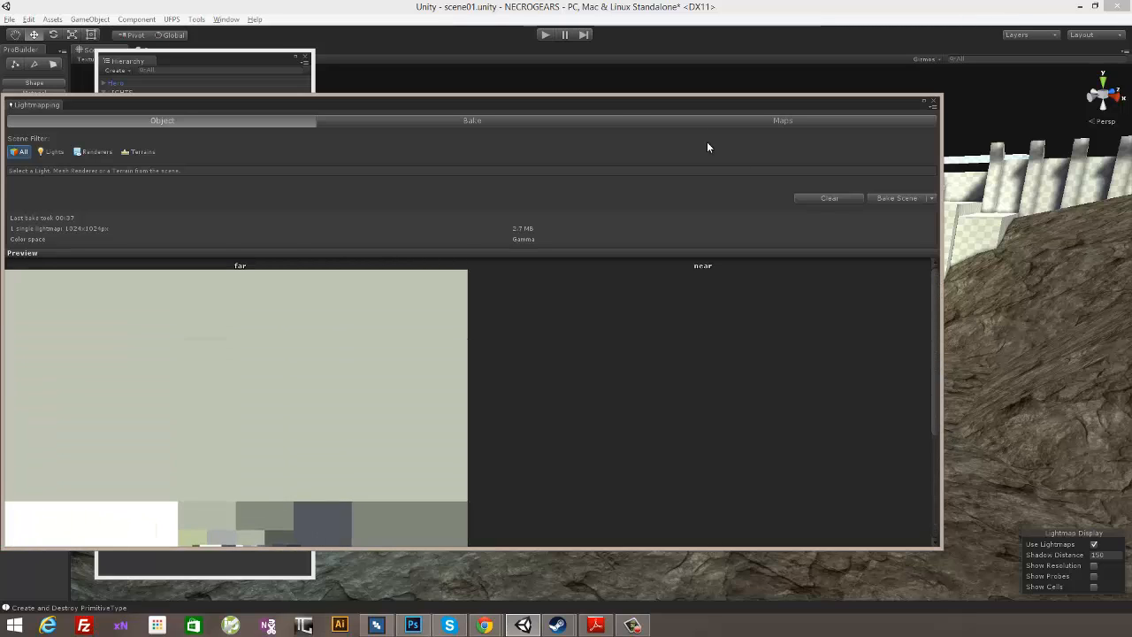
click(932, 104)
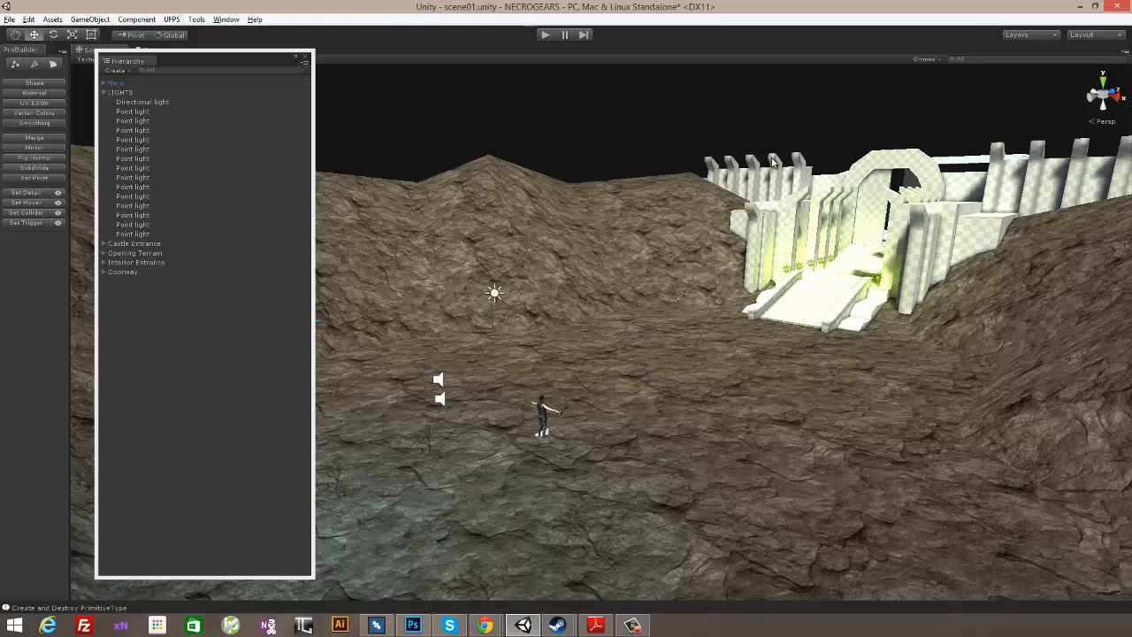
- Review the scene's Render Settings and close them
click(29, 18)
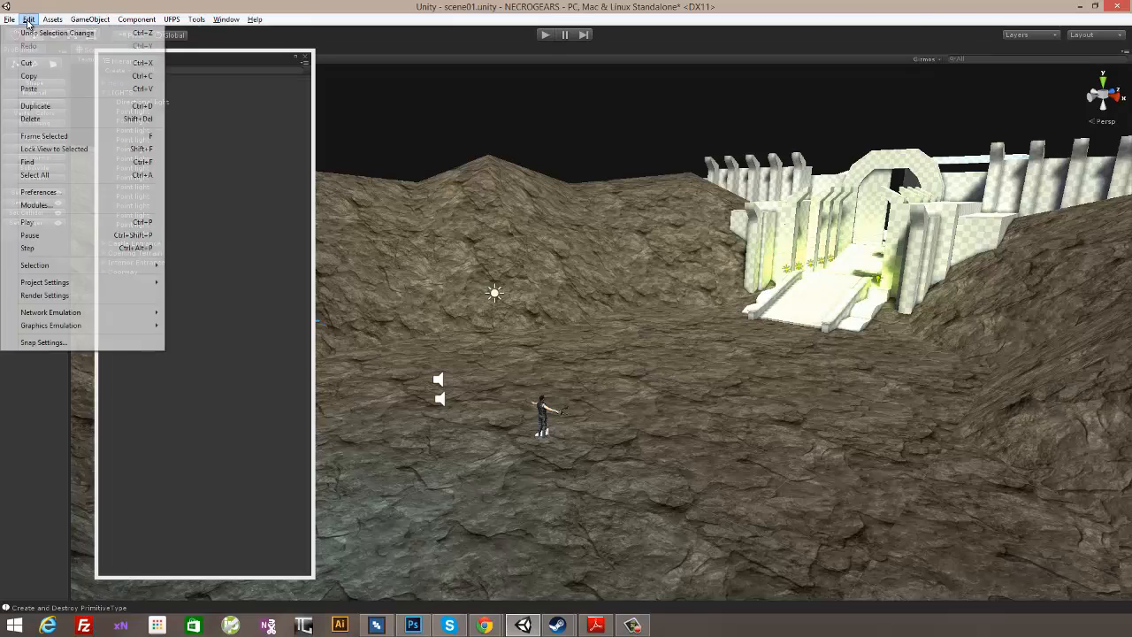
click(40, 298)
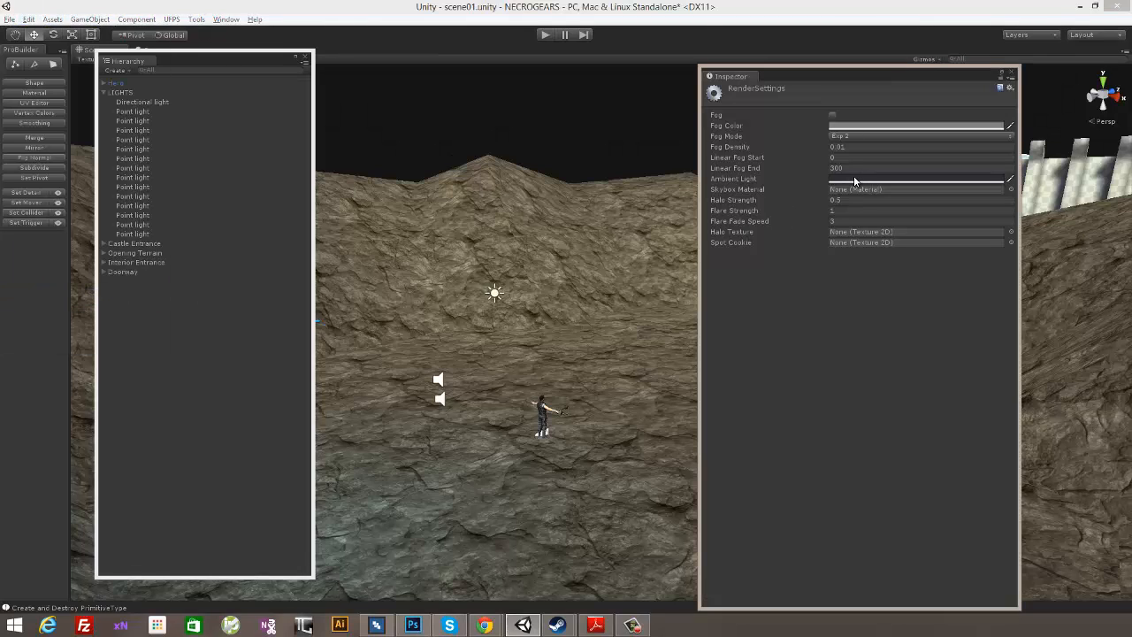
click(1012, 73)
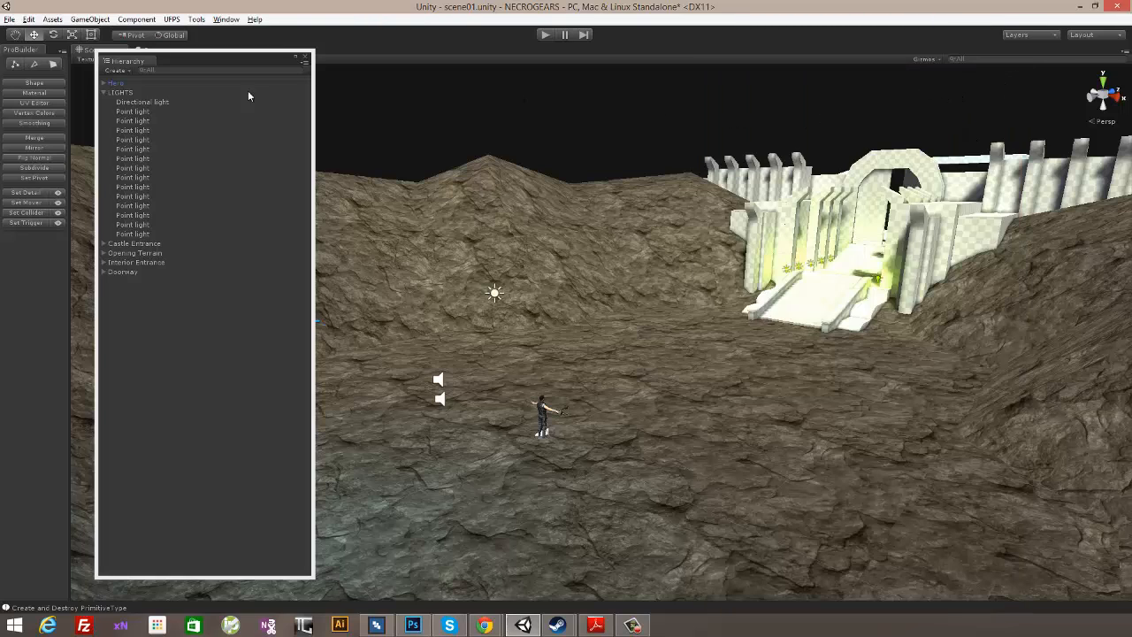
- Deactivate the LIGHTS group object so all of its lights are switched off
click(122, 93)
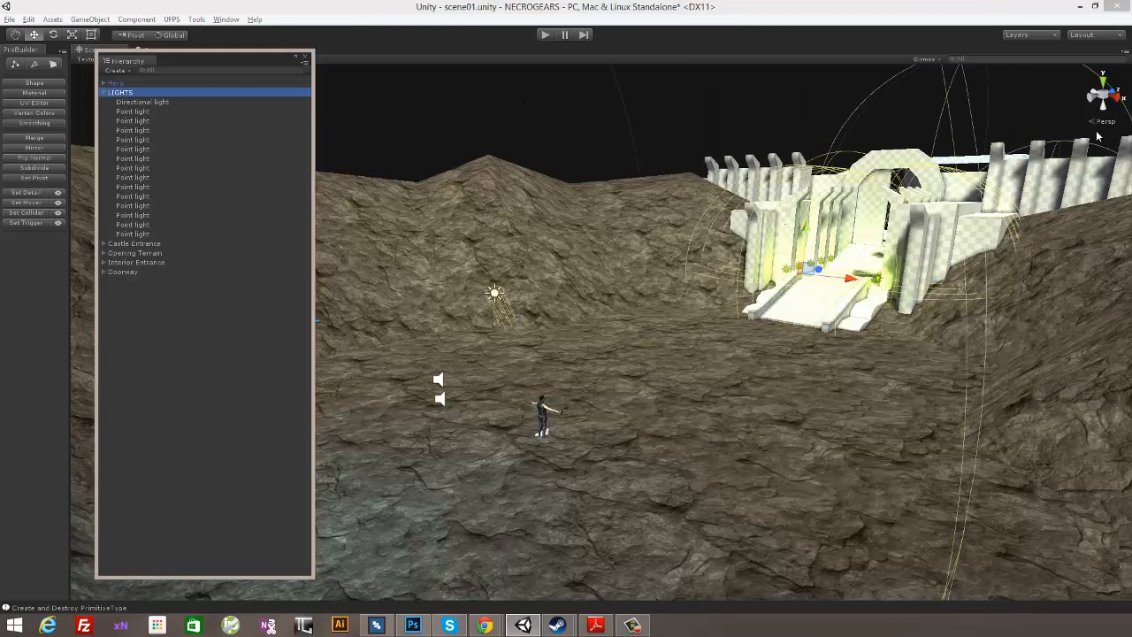
click(226, 18)
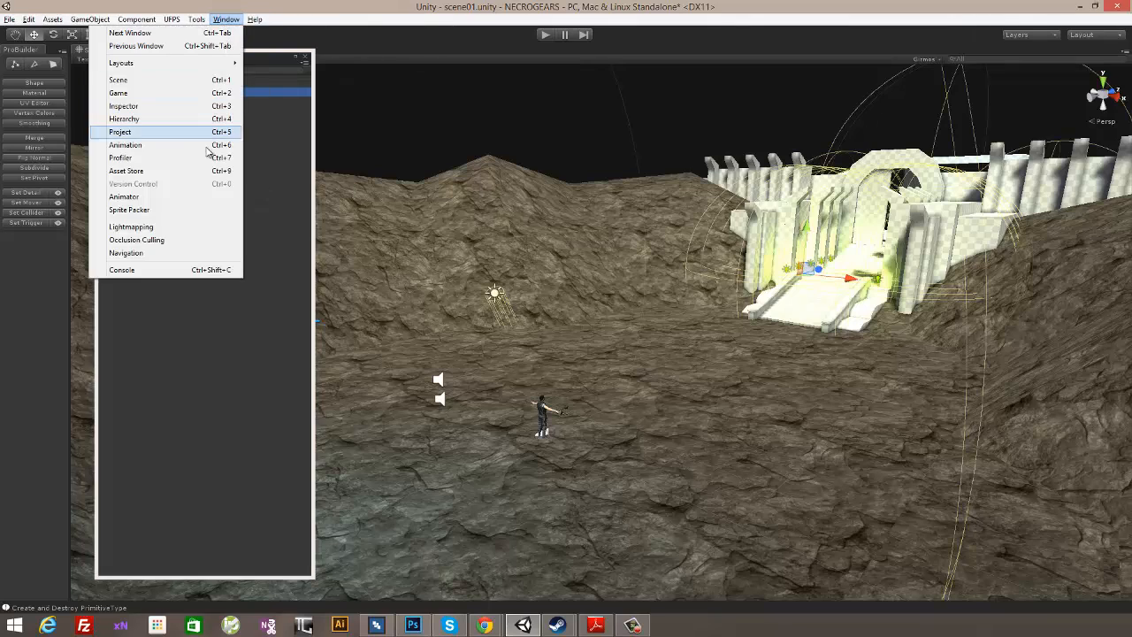
click(193, 107)
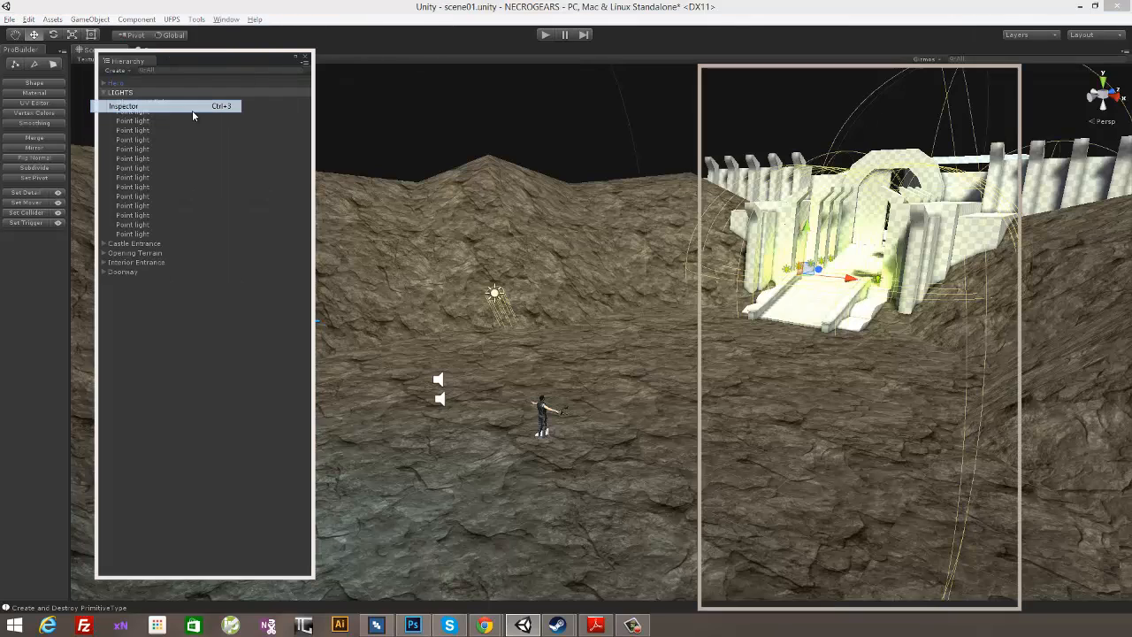
click(725, 88)
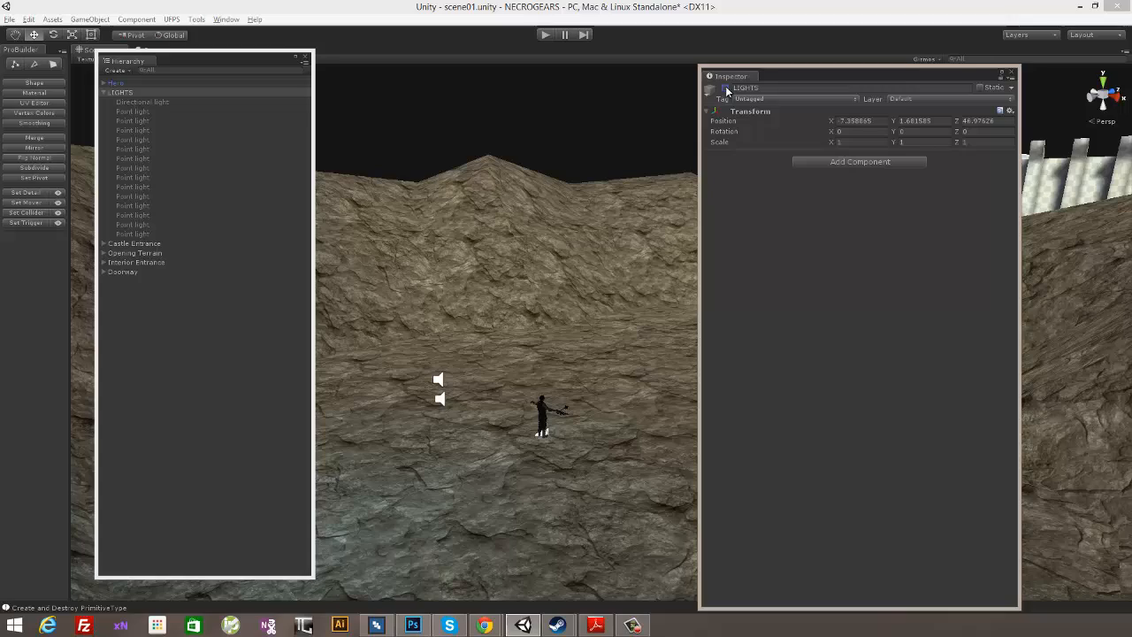
click(1014, 76)
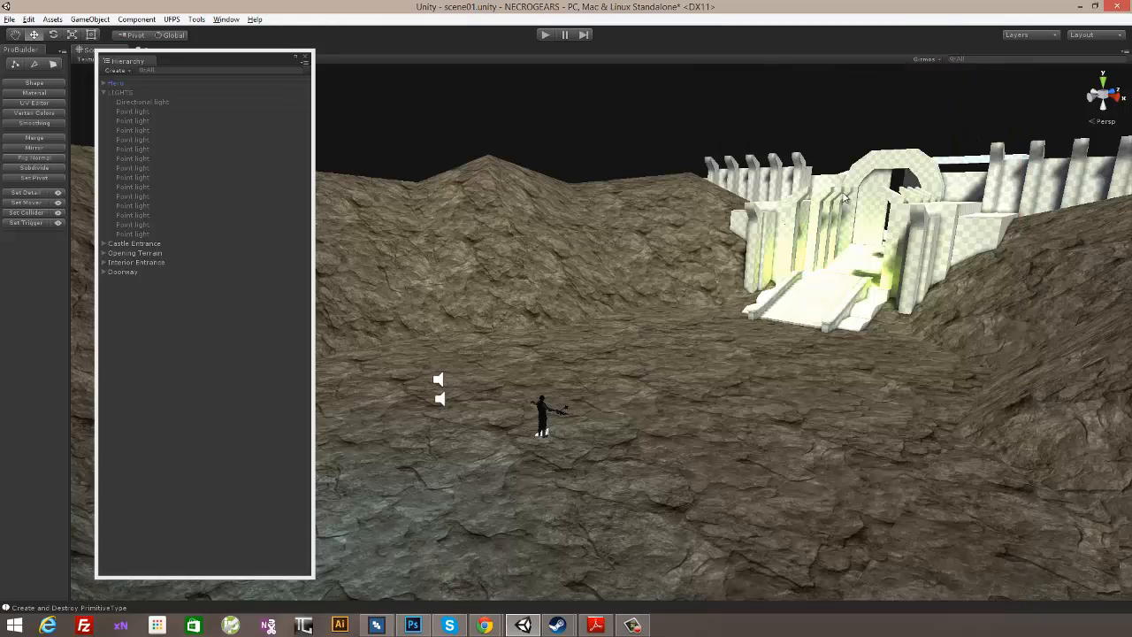
- Examine the baked lighting on the castle entrance and terrain from several angles with the LIGHTS group disabled
alt+drag(662, 216, 859, 270)
click(28, 19)
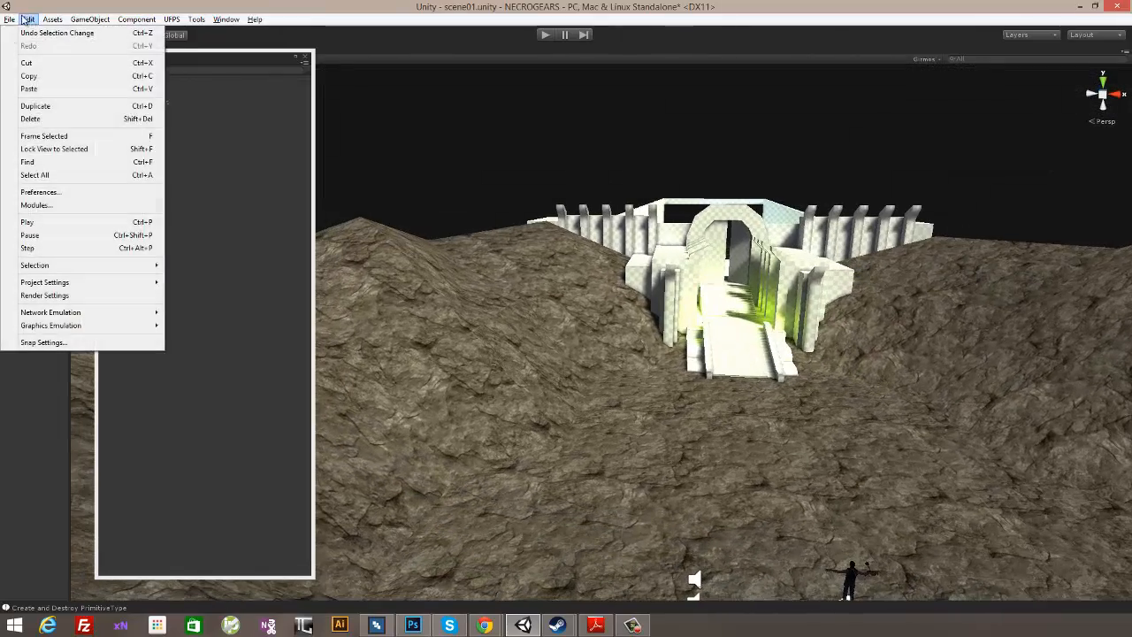
mouse_move(48, 283)
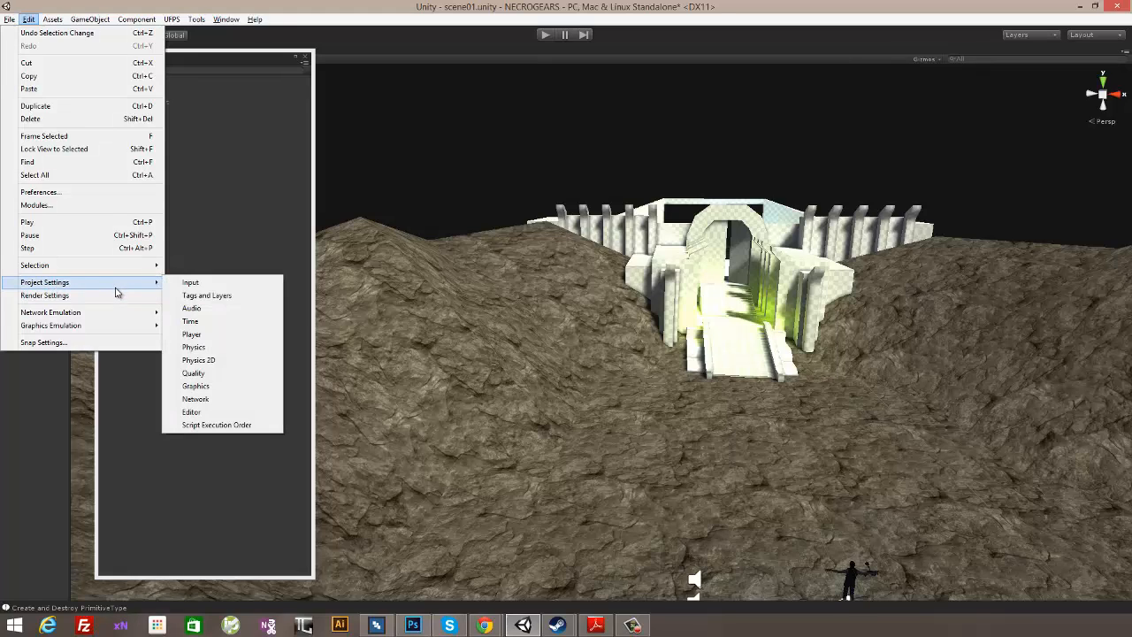
click(633, 136)
alt+drag(596, 138, 543, 157)
click(149, 92)
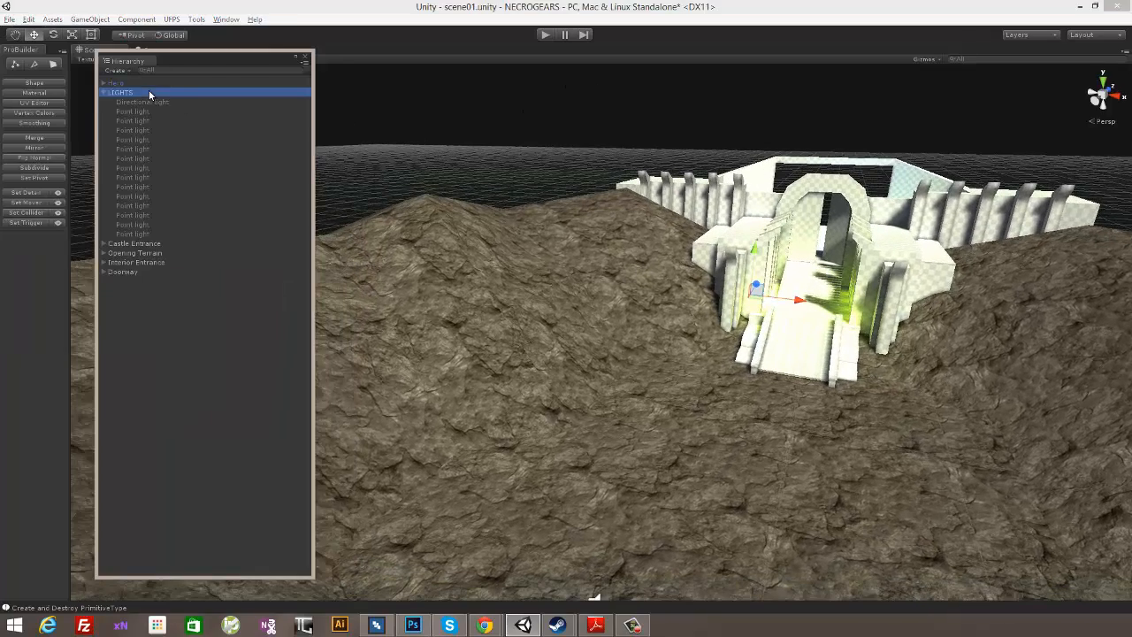
alt+drag(752, 106, 647, 103)
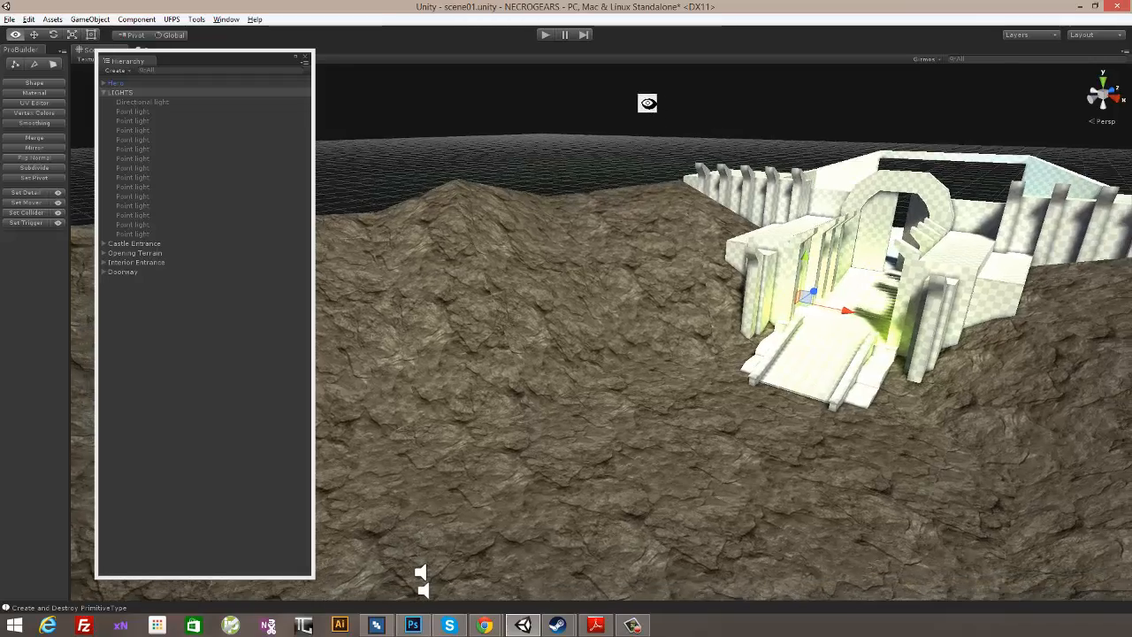
alt+middle_drag(650, 106, 654, 84)
alt+drag(654, 84, 724, 125)
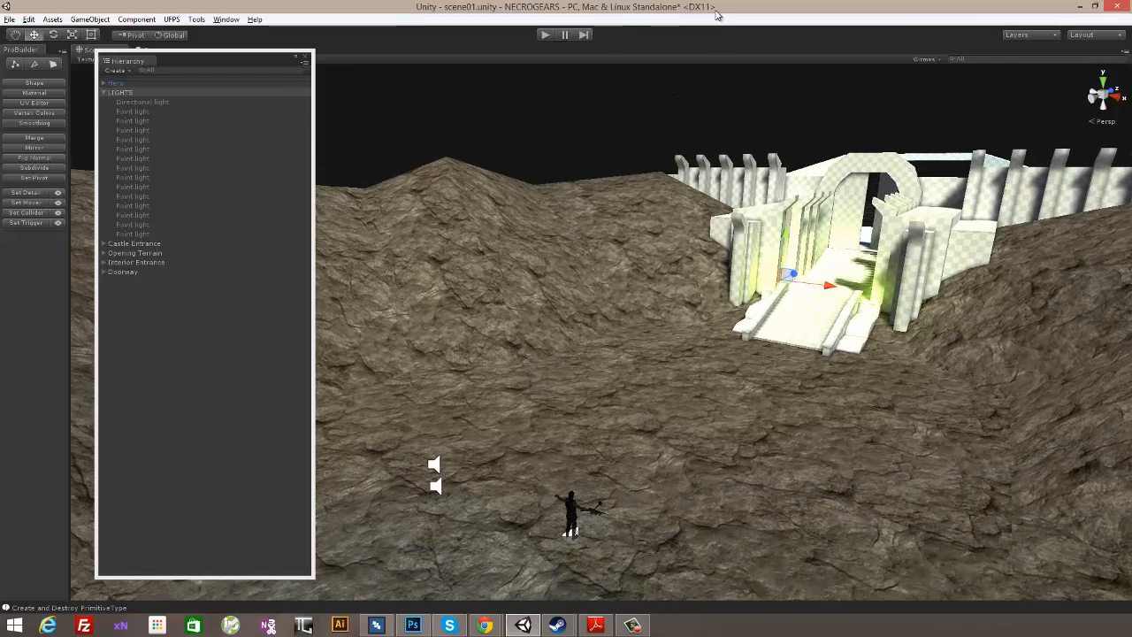
- Review the Rendering Path options in the Player Settings for PC, Mac & Linux Standalone, starting from the Build Settings
click(9, 18)
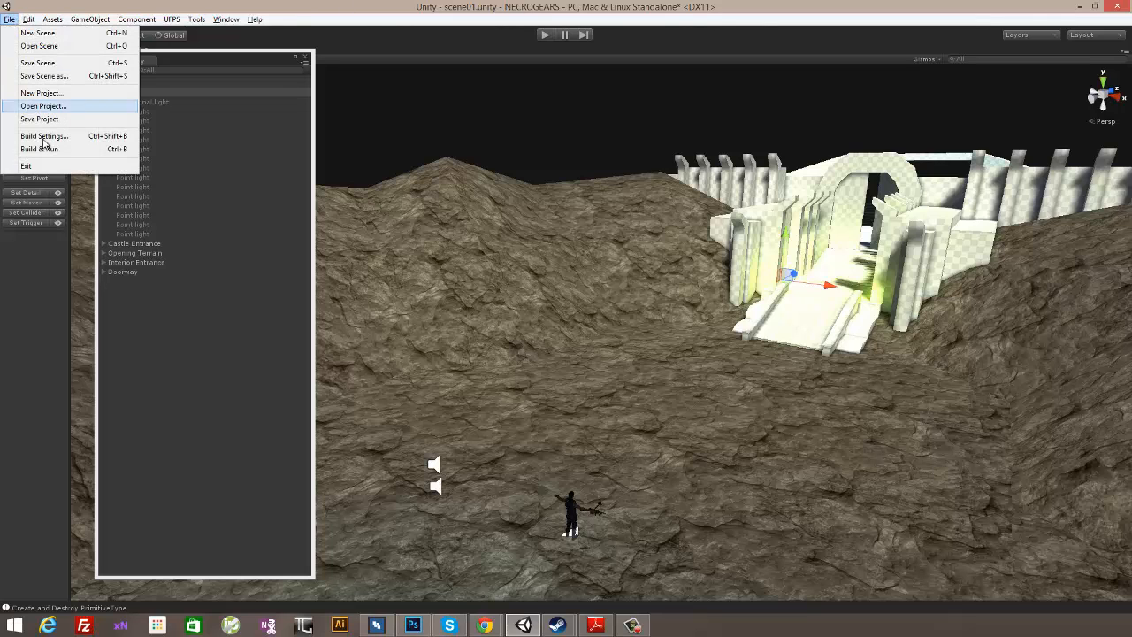
click(45, 136)
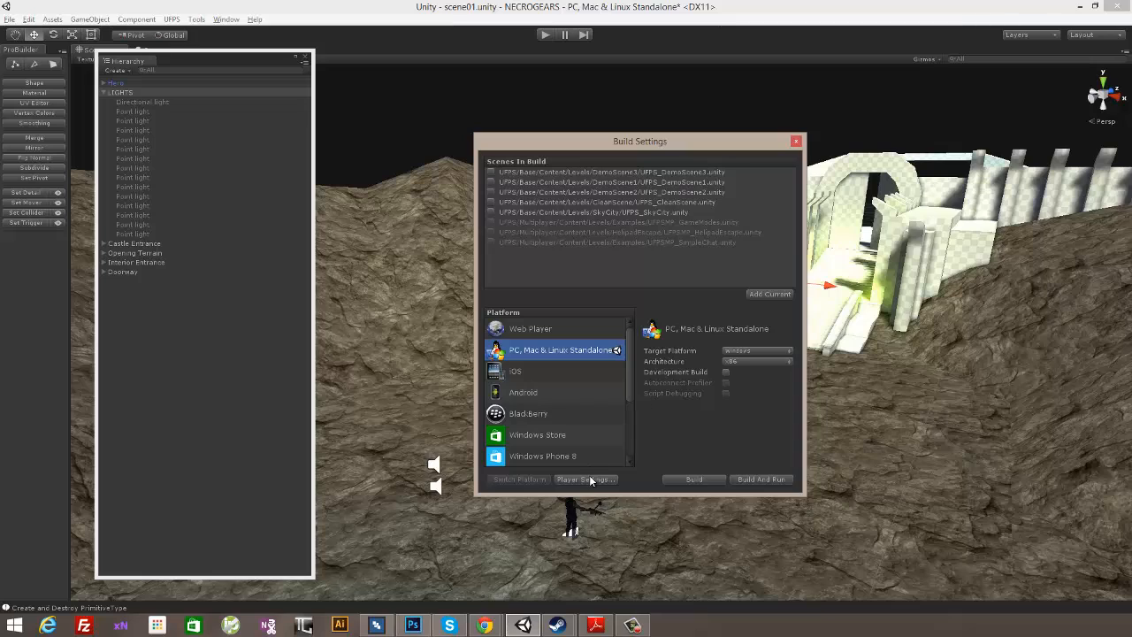
click(585, 479)
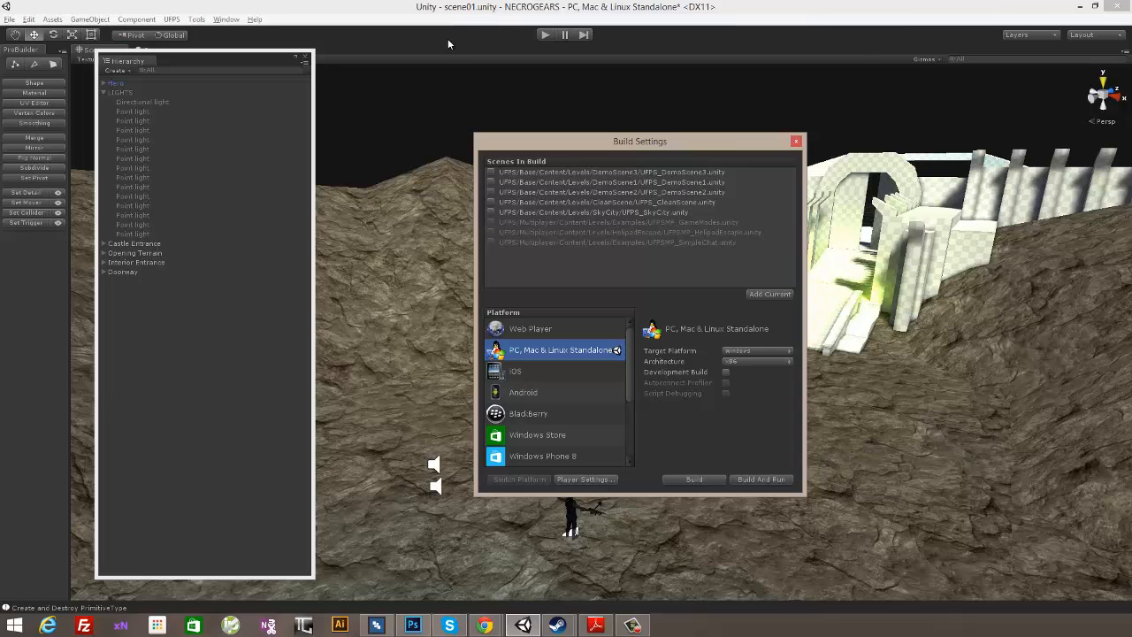
click(225, 18)
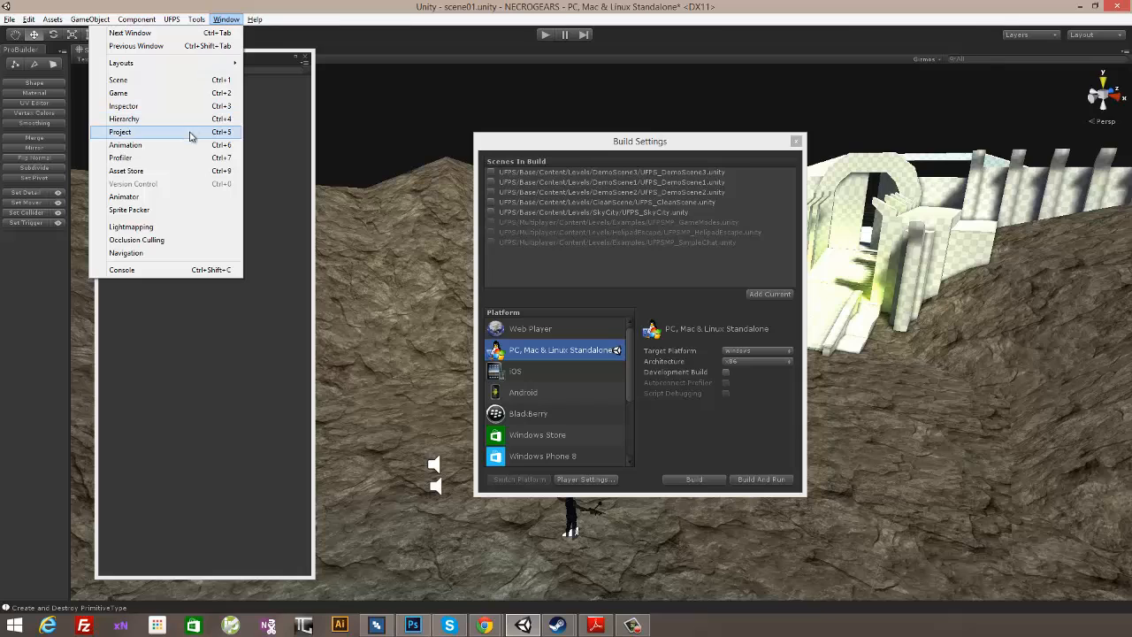
click(186, 106)
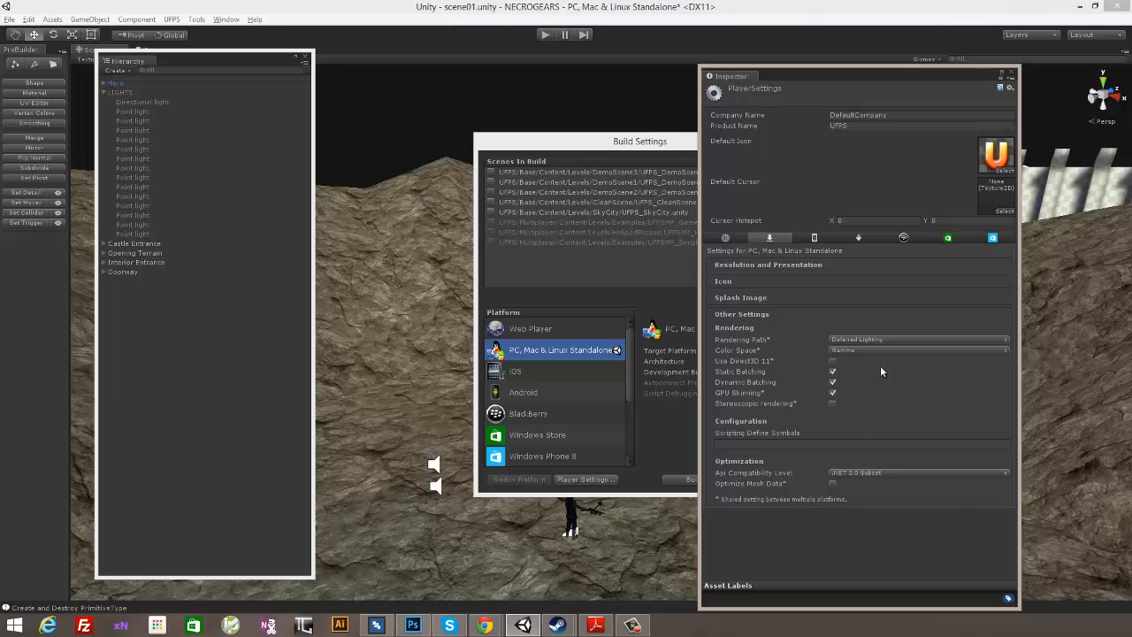
click(868, 340)
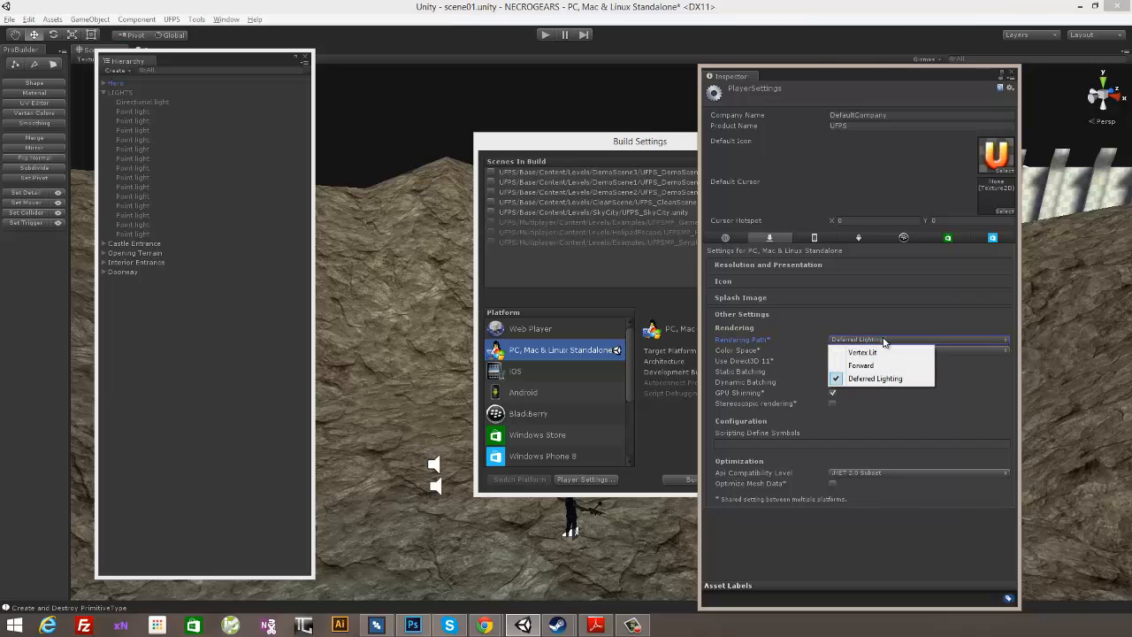
click(963, 396)
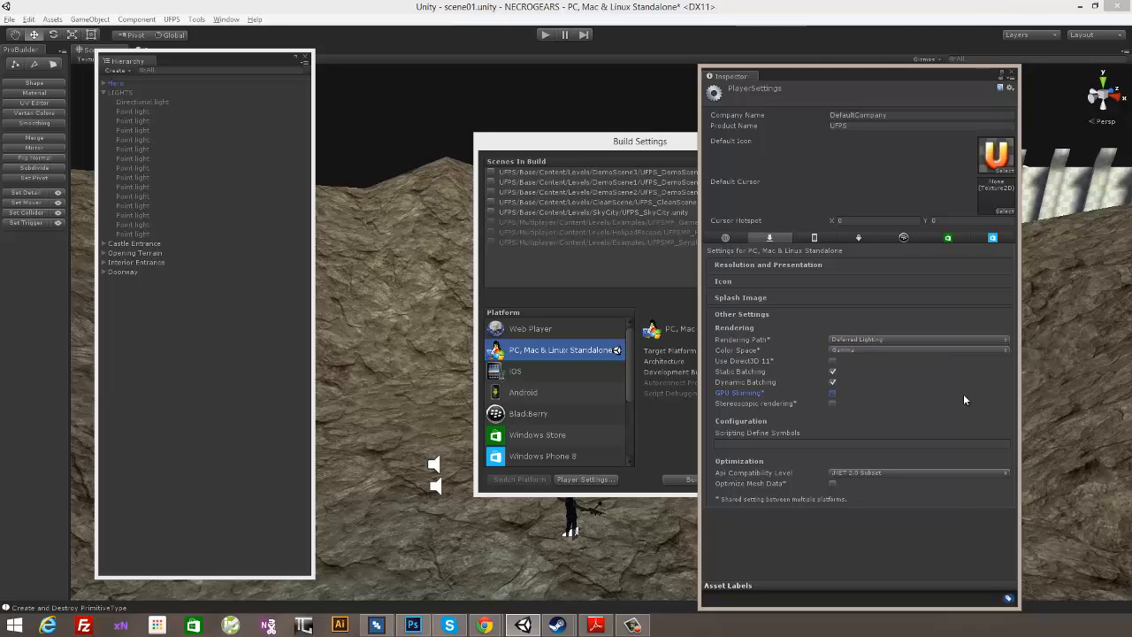
click(964, 395)
click(1014, 75)
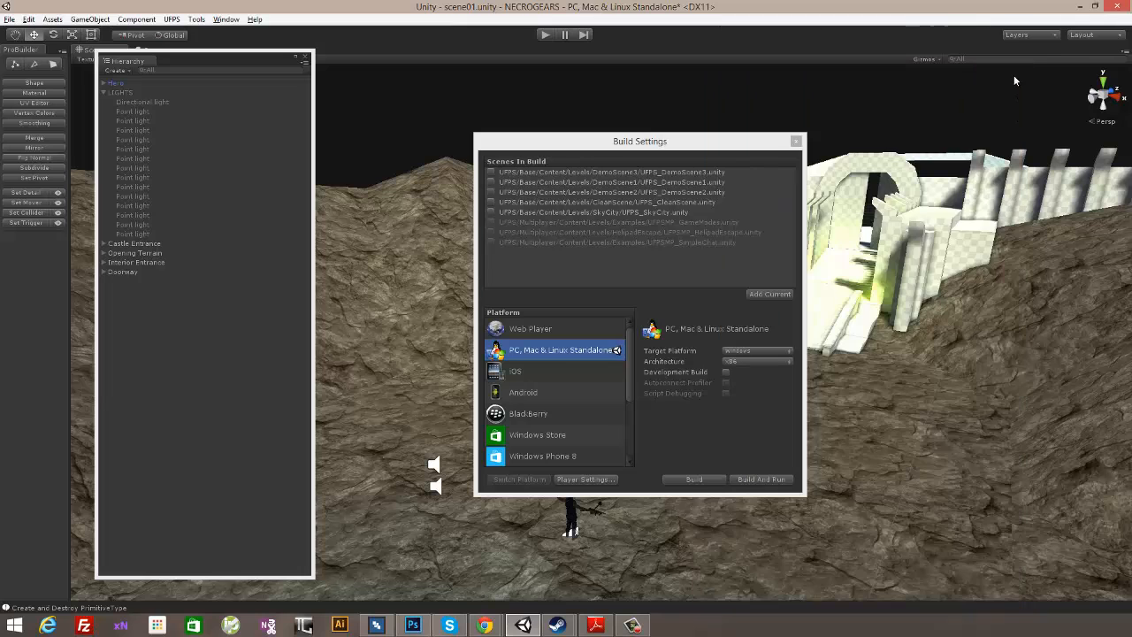
- Set the Directional light's intensity to 0.34 and close the Build Settings
click(159, 103)
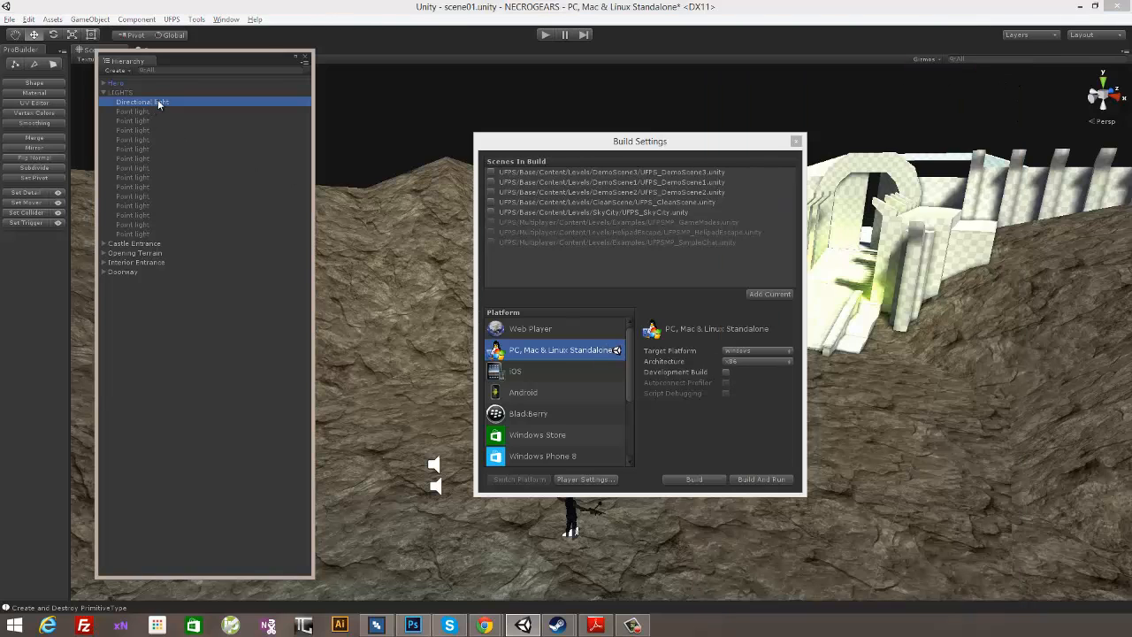
drag(541, 149, 443, 185)
click(225, 19)
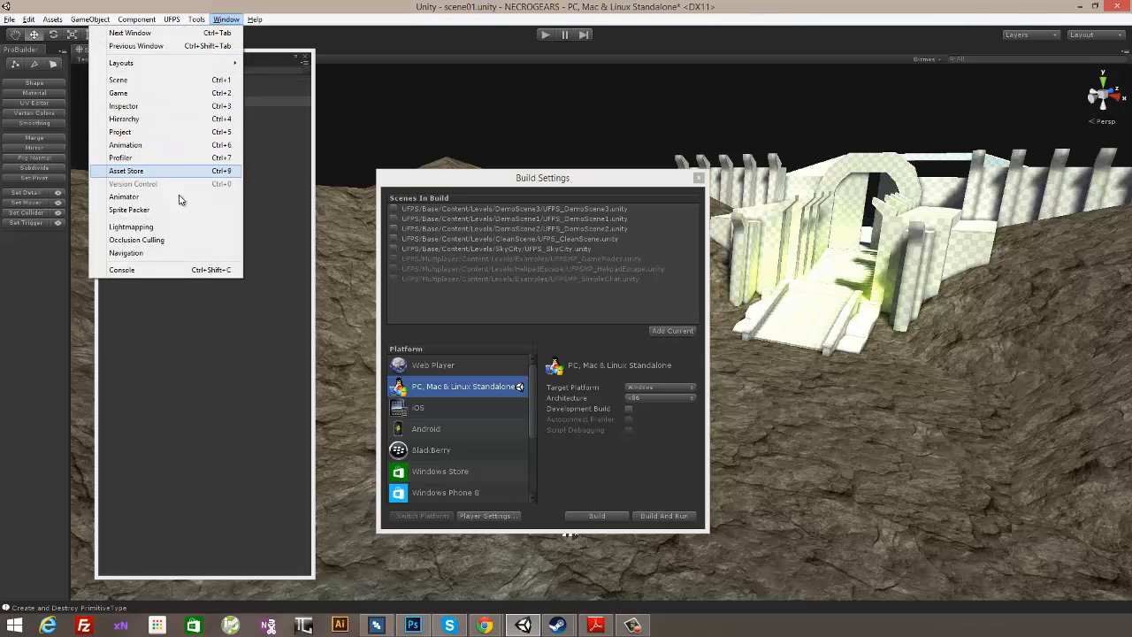
click(177, 106)
click(848, 180)
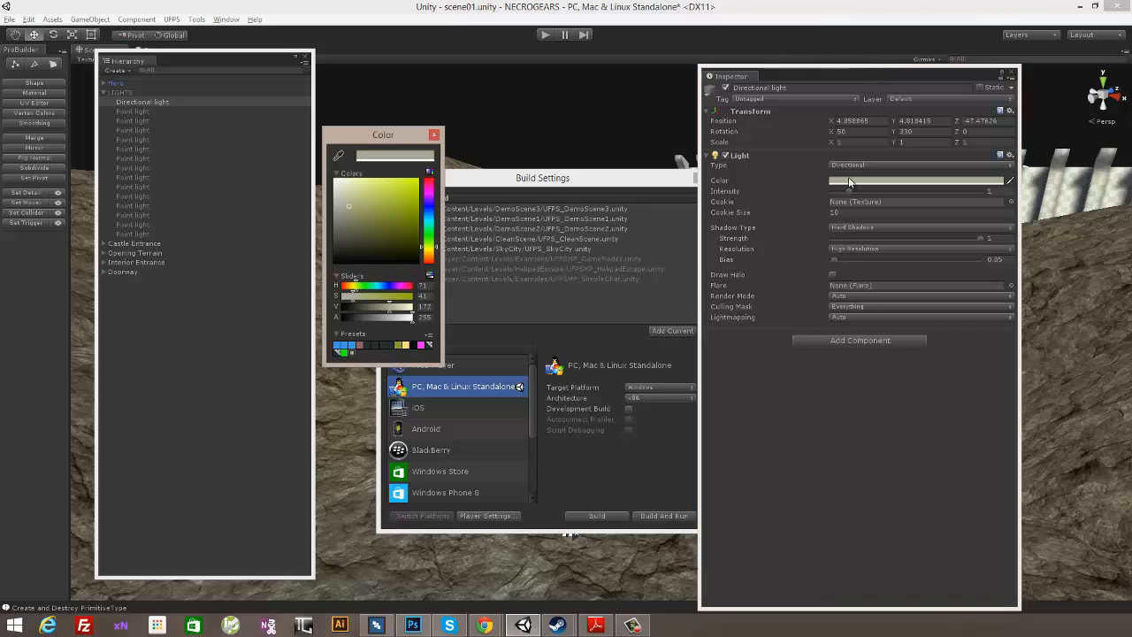
click(848, 191)
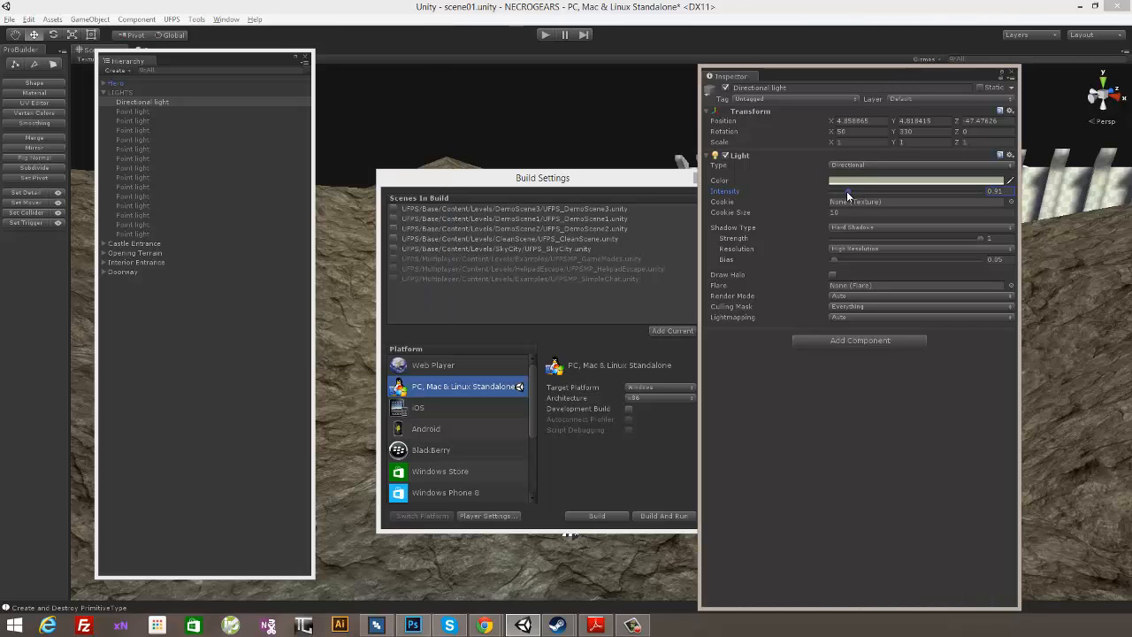
drag(842, 189, 837, 191)
click(700, 178)
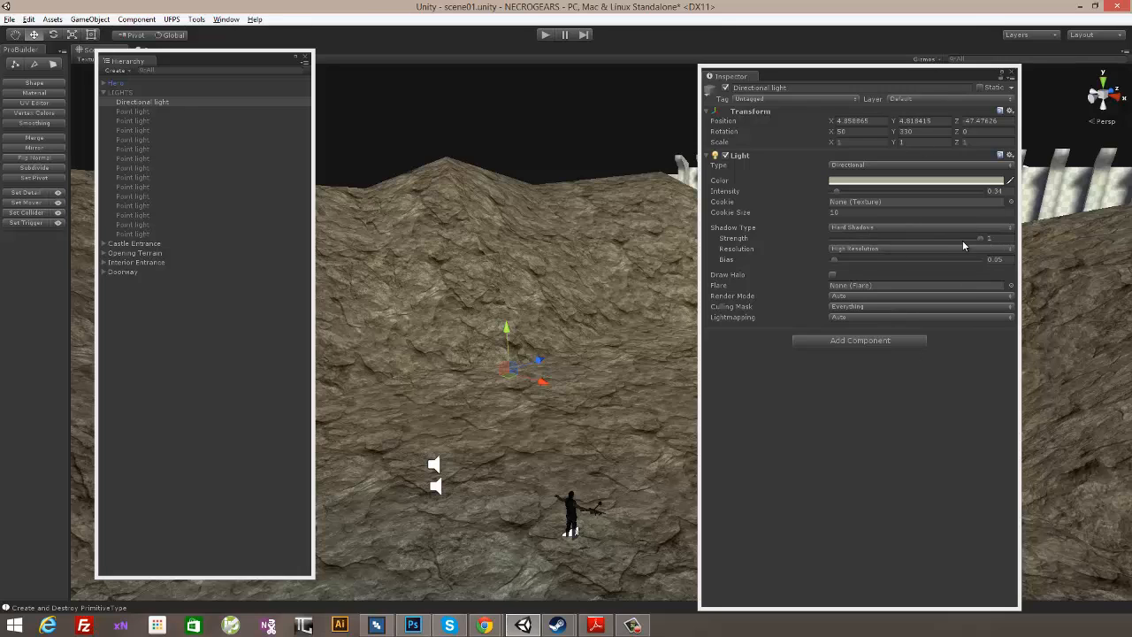
click(1014, 76)
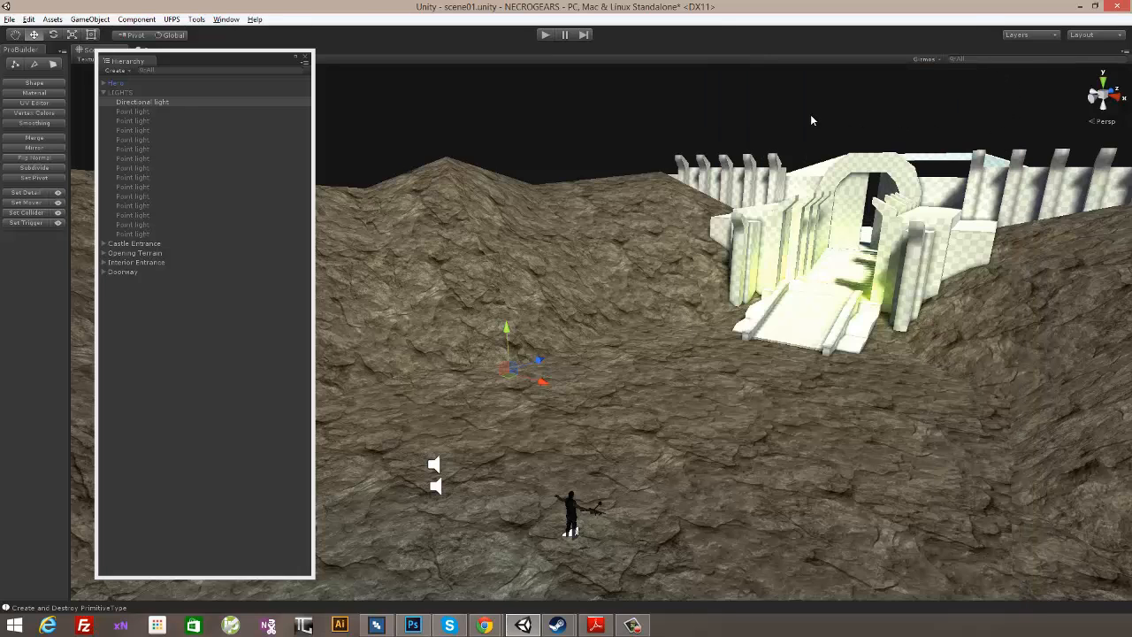
- Shift the Directional light's colour hue to a muted blue in the Lightmapping settings
click(225, 18)
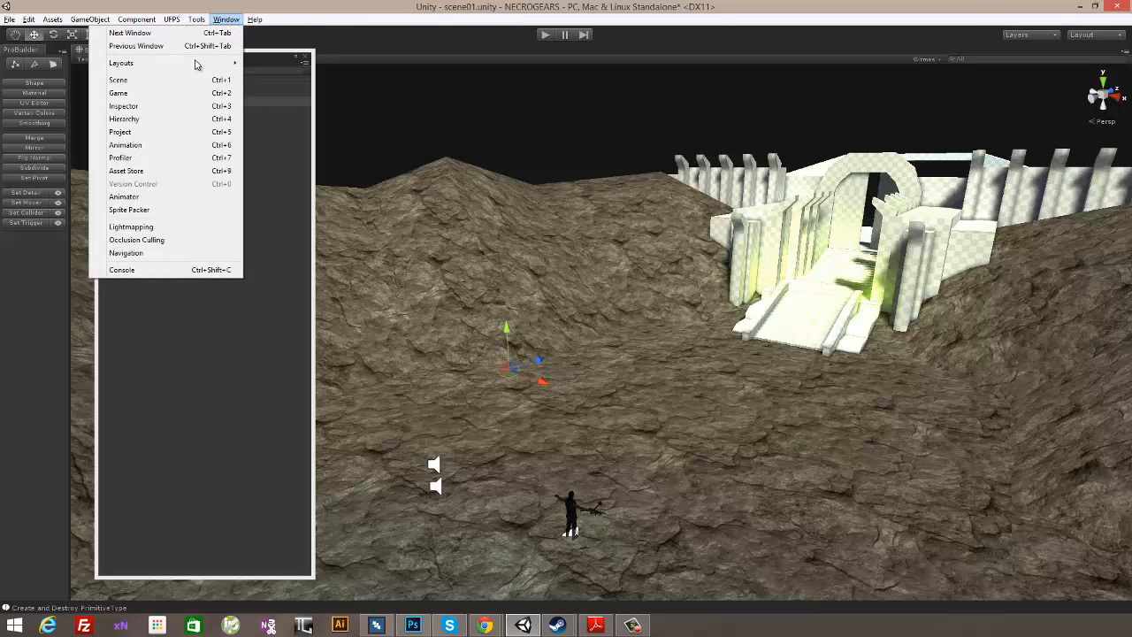
click(165, 229)
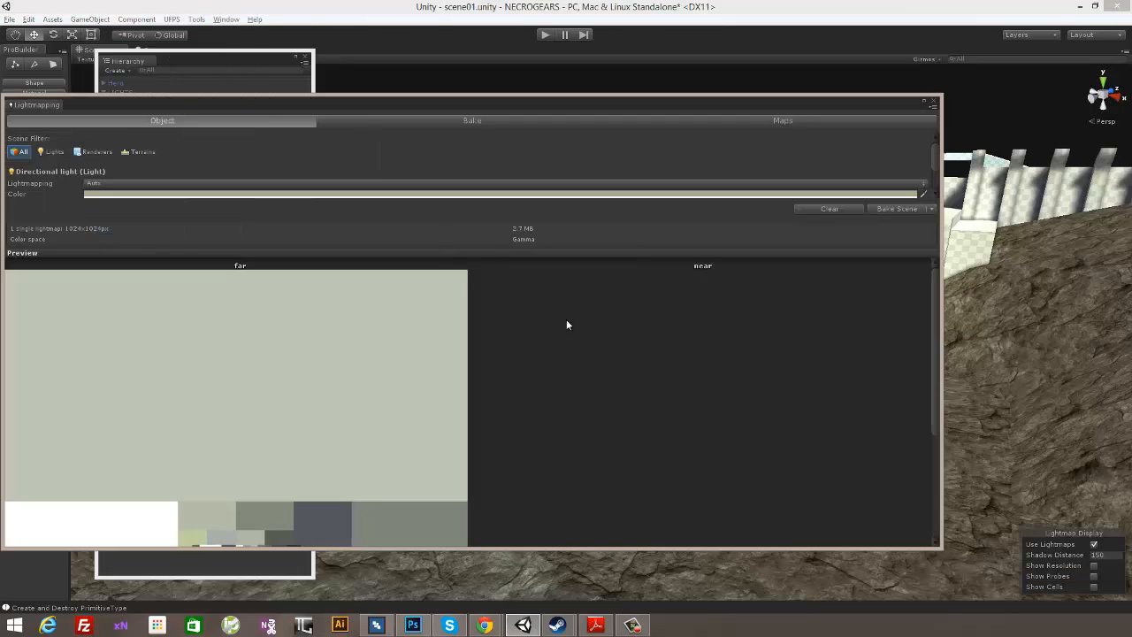
click(232, 194)
drag(432, 233, 432, 235)
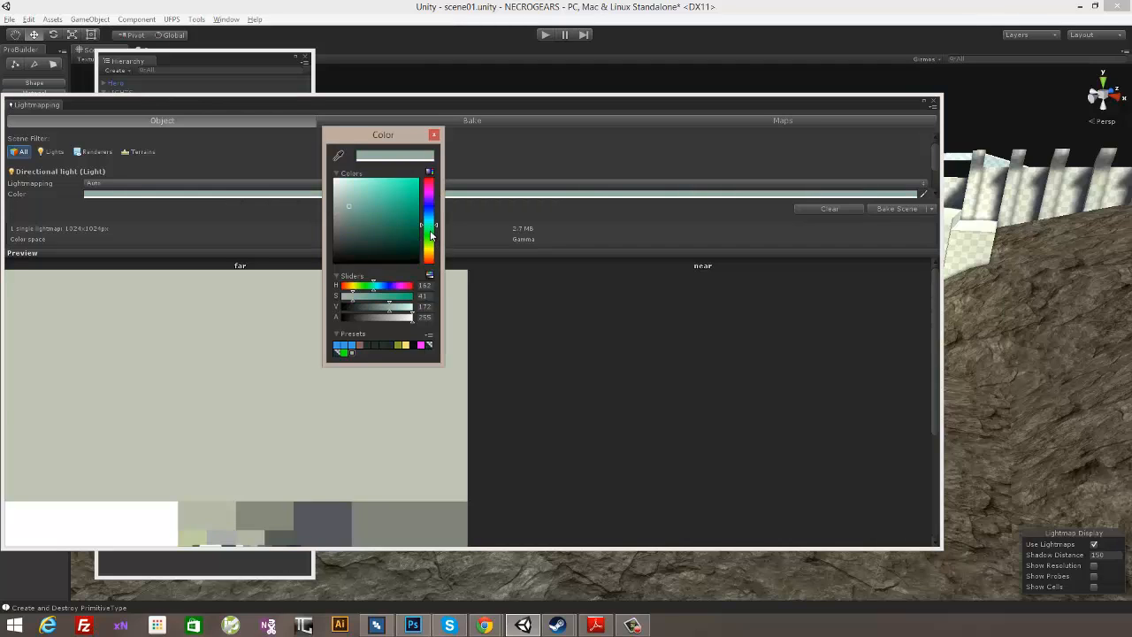
click(359, 121)
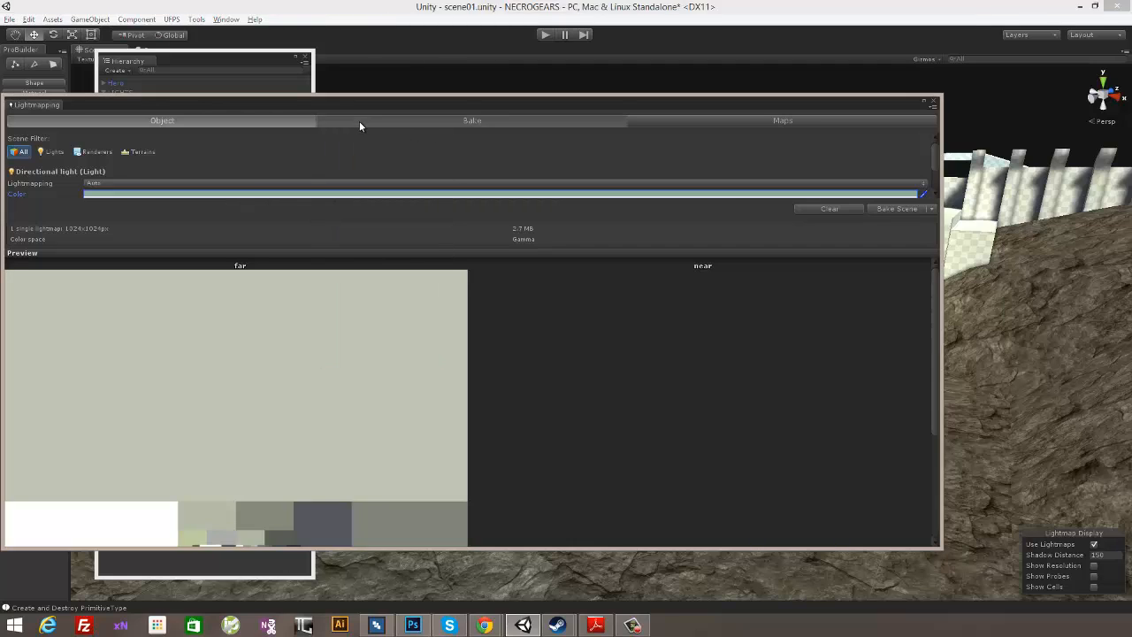
- Review the bake settings and clear the scene's existing baked lightmaps
click(359, 121)
scroll(200, 154, down, 2)
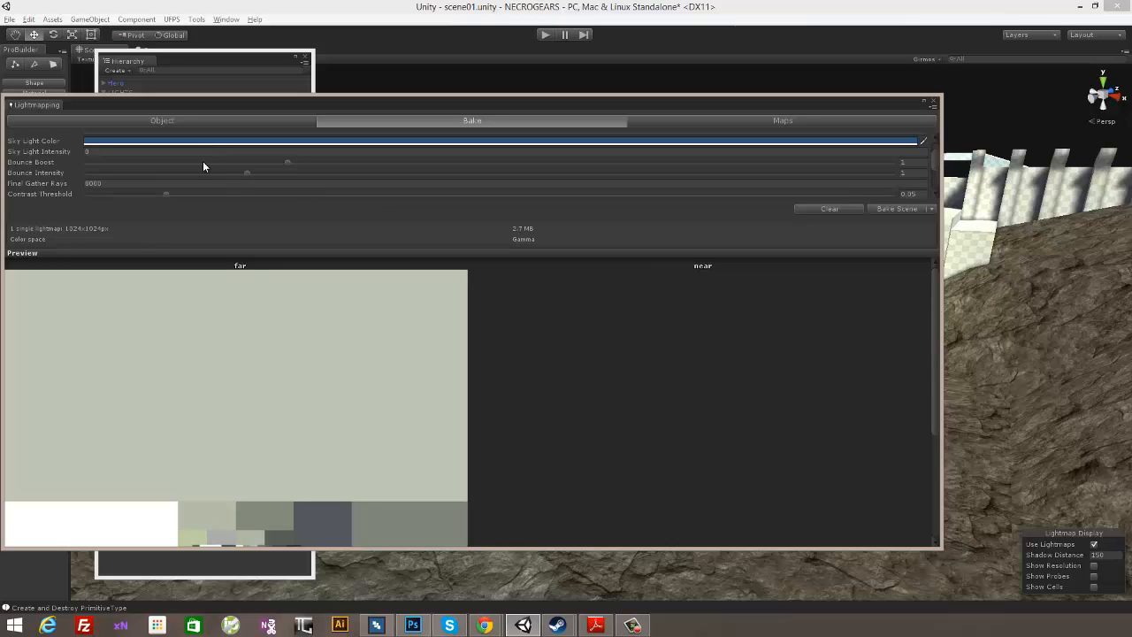
scroll(202, 166, down, 5)
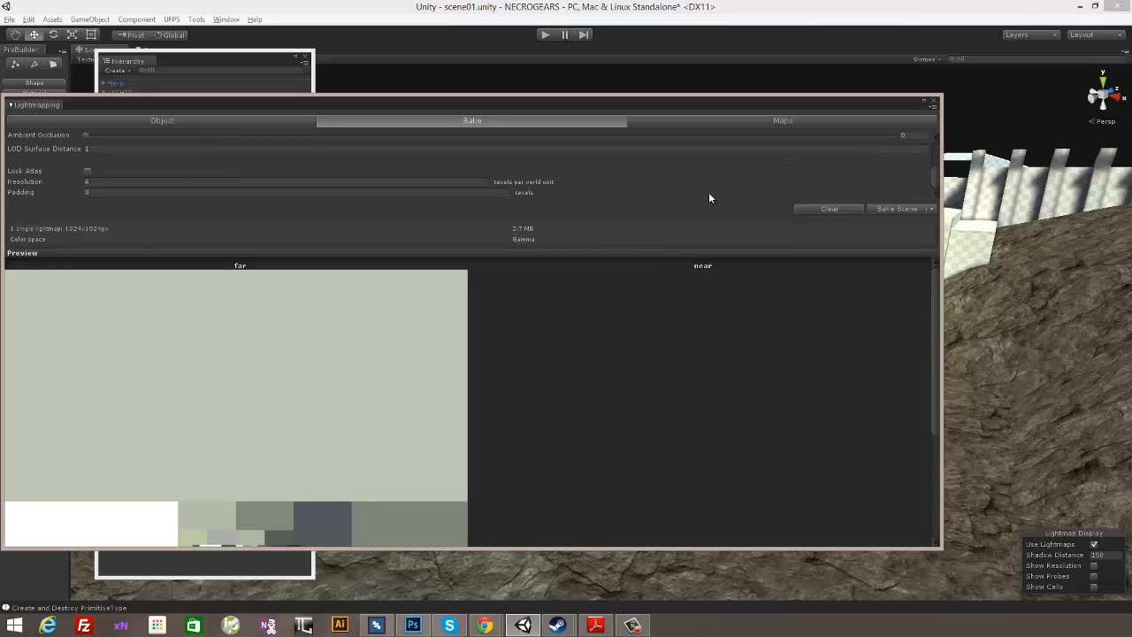
click(827, 209)
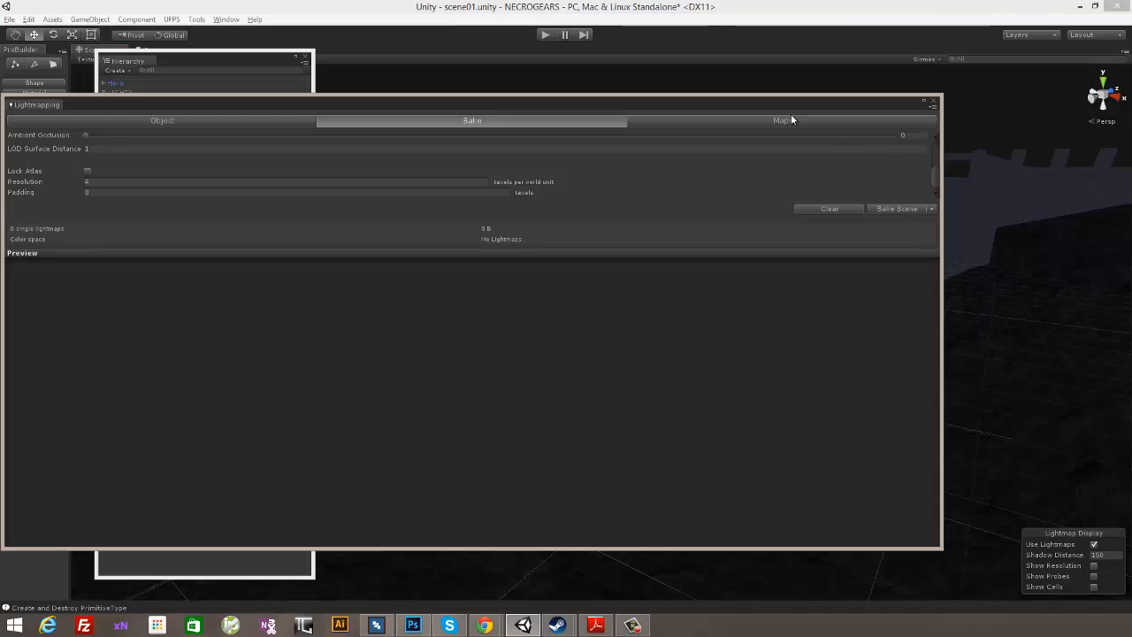
- Move the Lightmapping window out of the way and reactivate the LIGHTS group object so its lights are on
drag(791, 114, 260, 388)
click(152, 93)
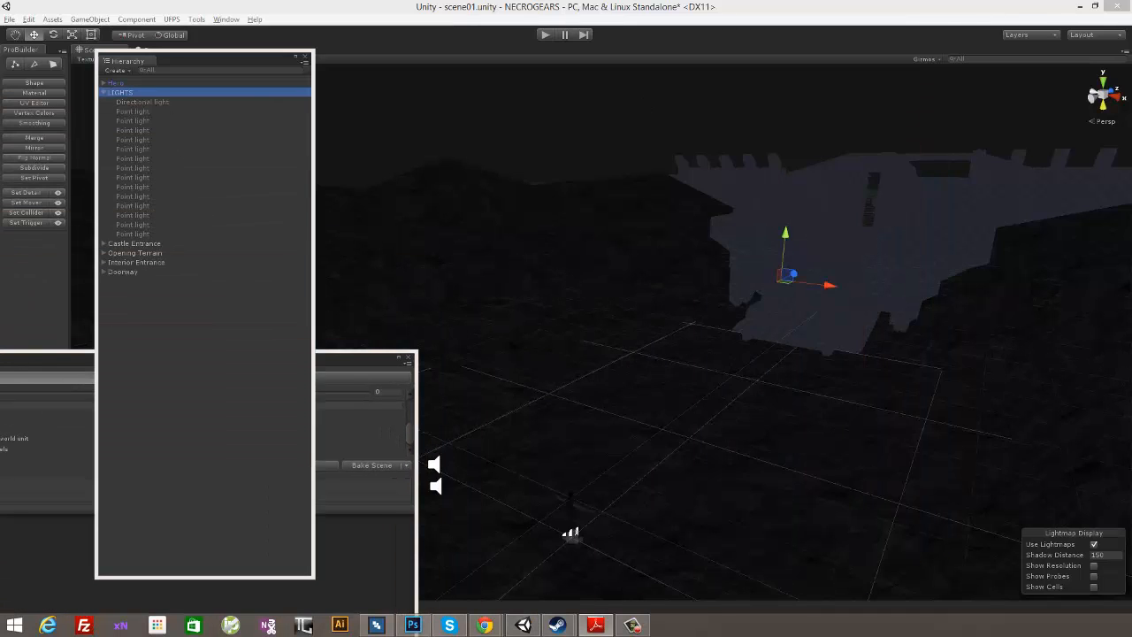
click(221, 20)
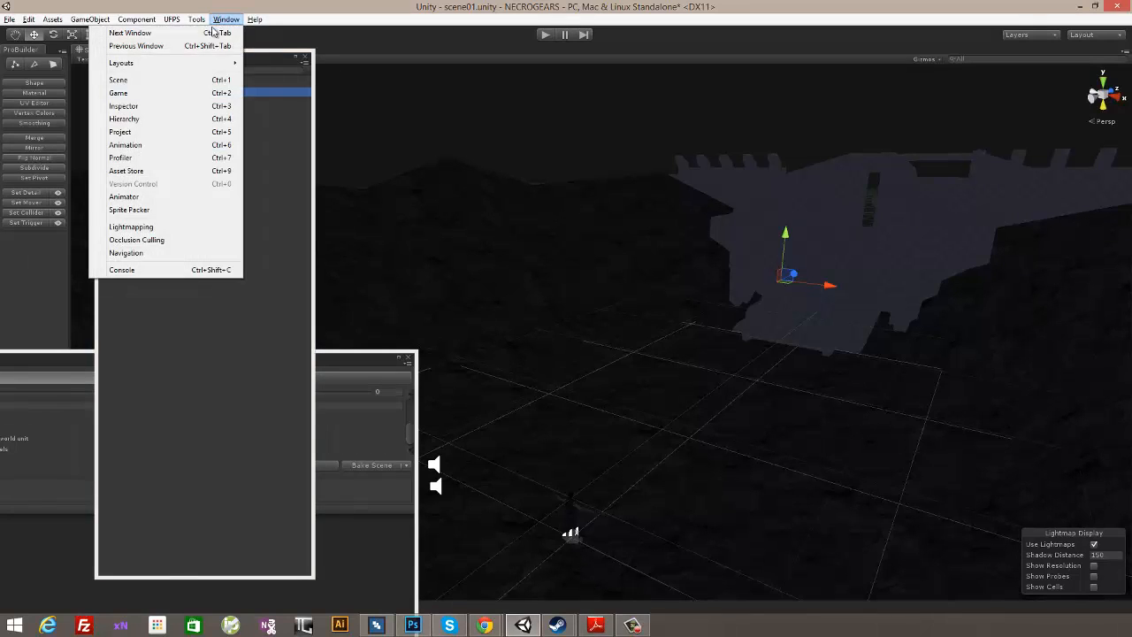
click(182, 226)
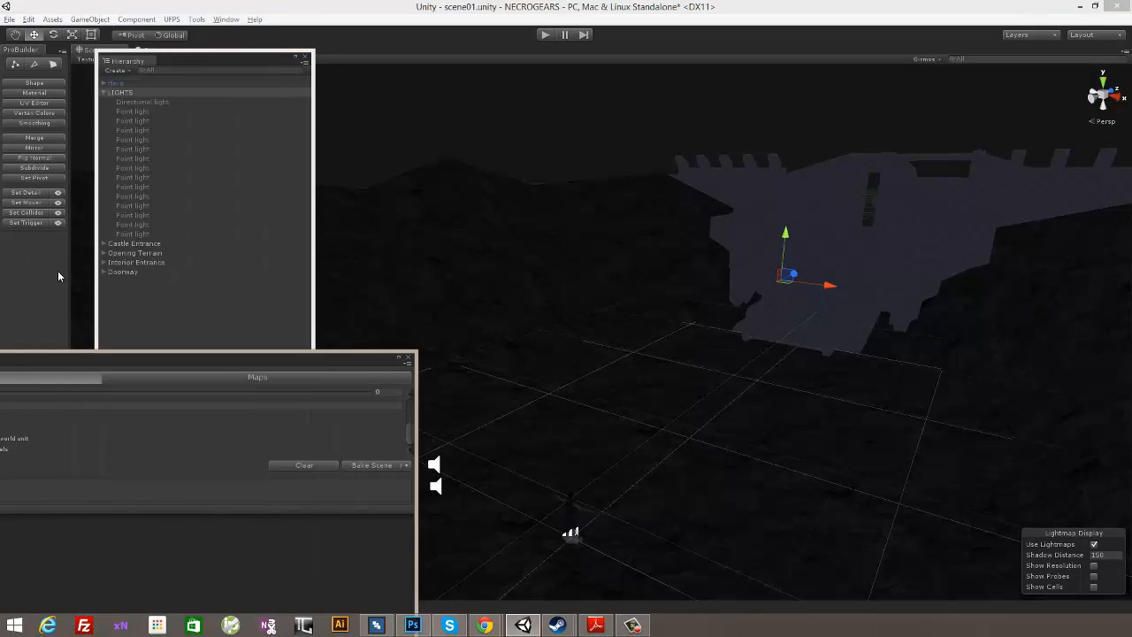
drag(389, 358, 0, 82)
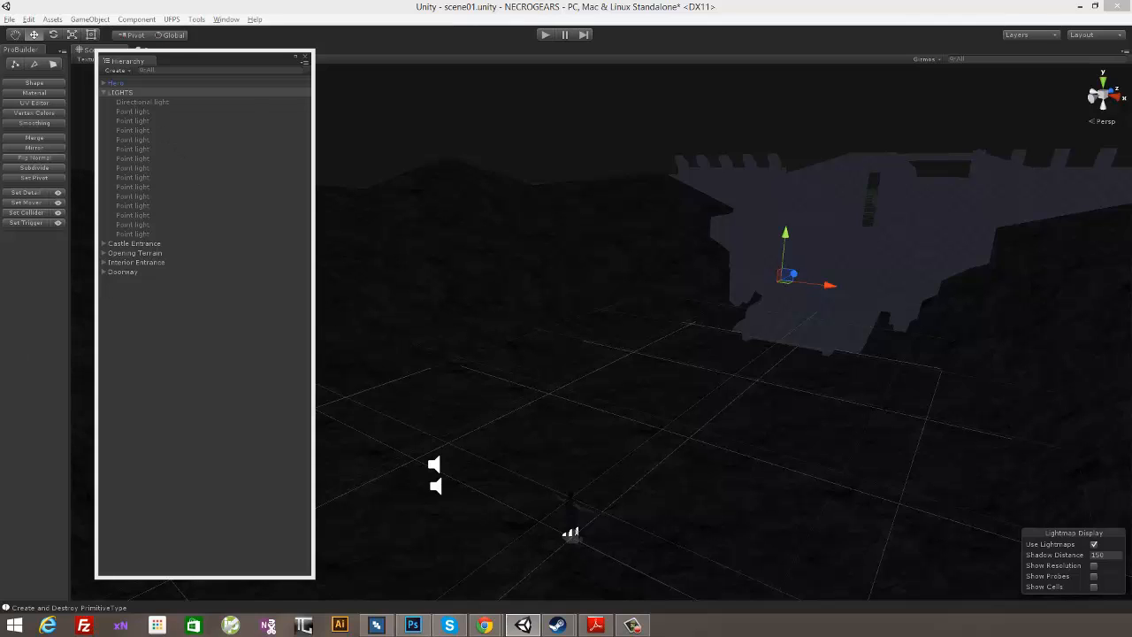
click(226, 18)
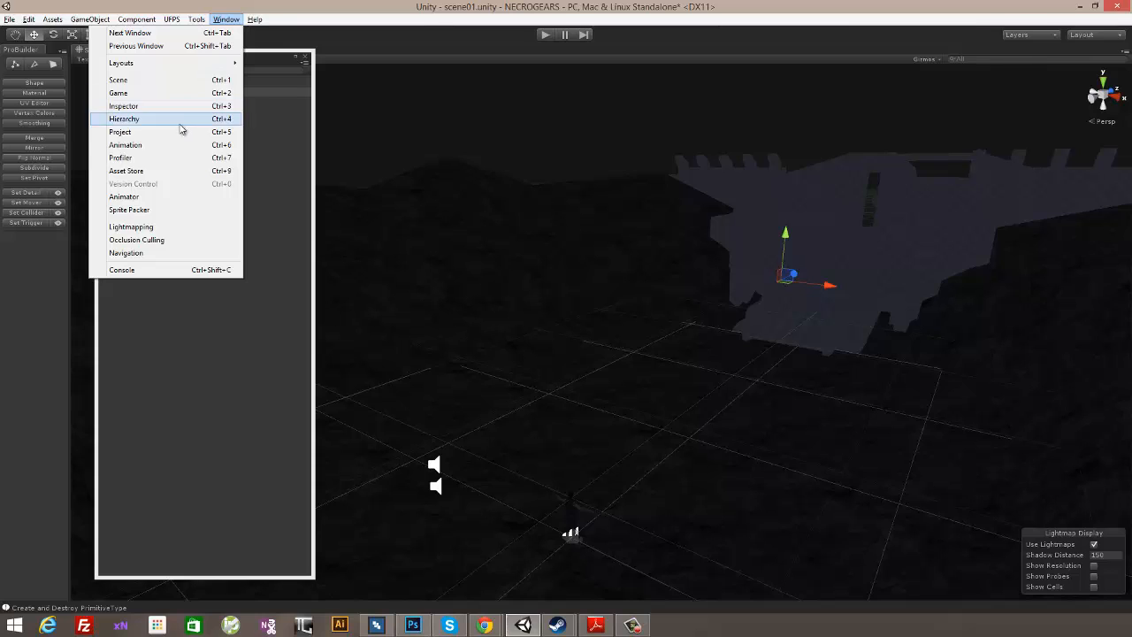
click(176, 107)
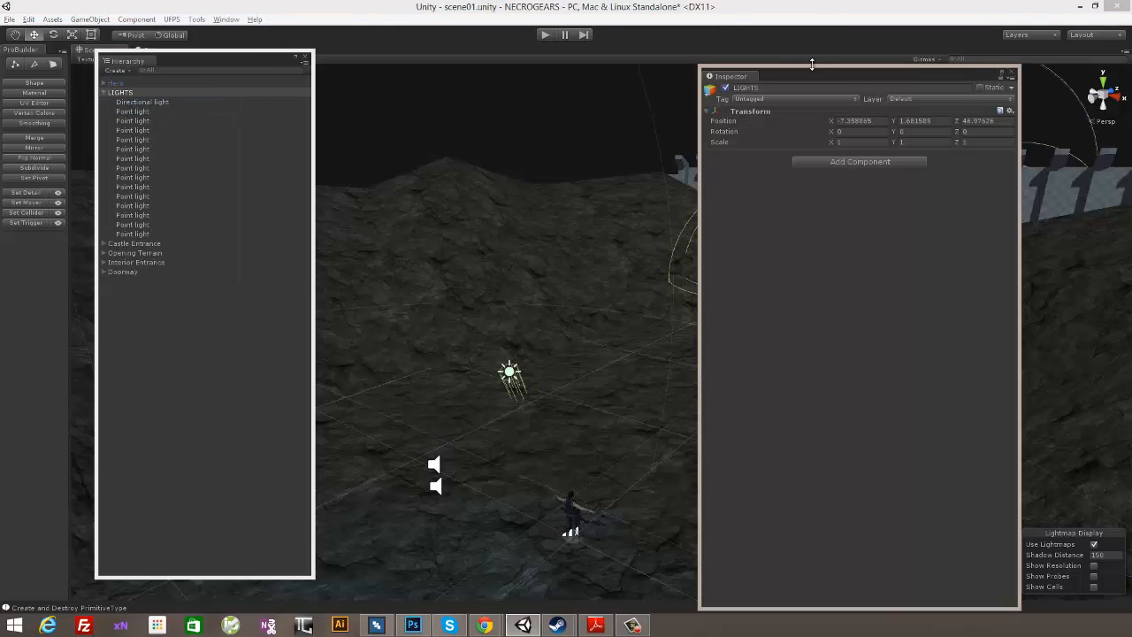
drag(808, 77, 258, 105)
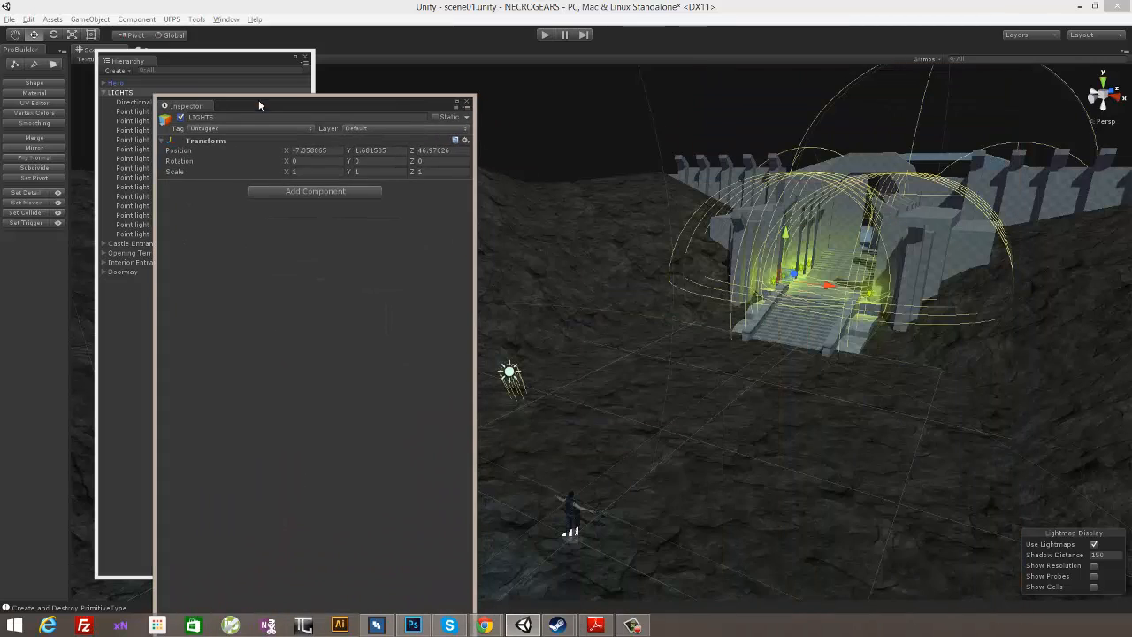
click(465, 101)
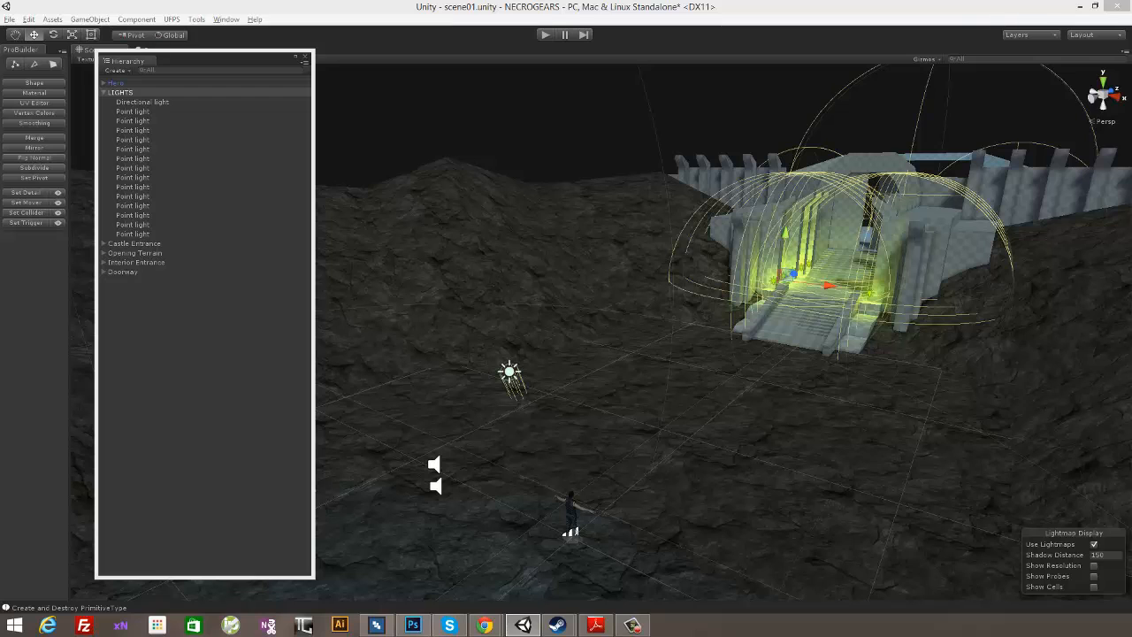
- Check the baked lightmap previews, close the Lightmapping window and deselect the LIGHTS group
drag(0, 88, 898, 58)
drag(934, 447, 937, 491)
click(936, 70)
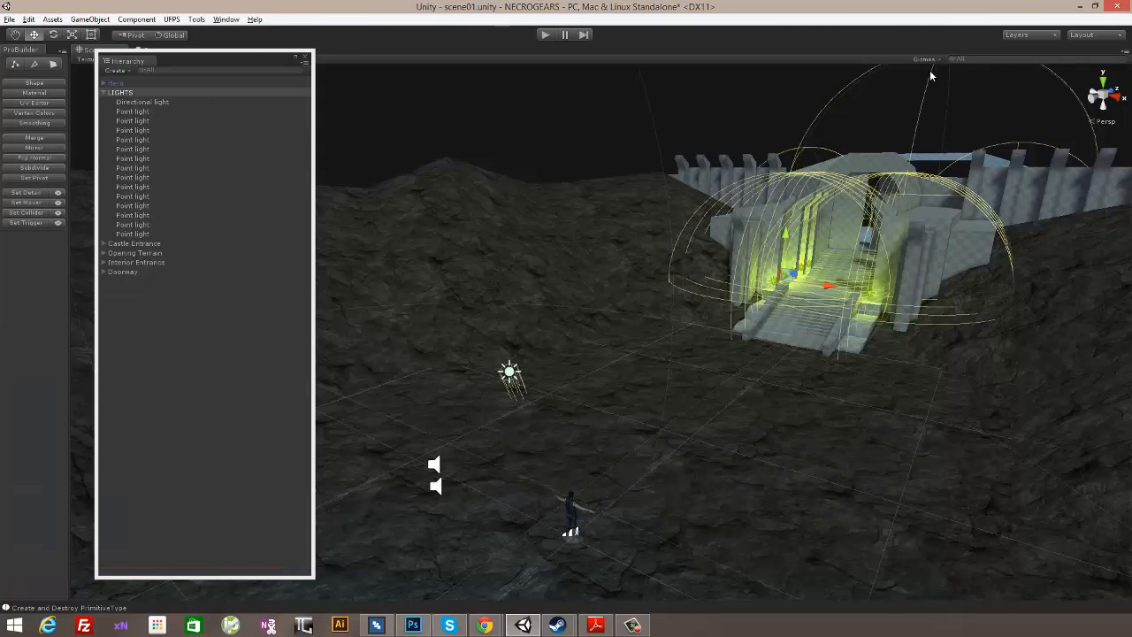
click(726, 97)
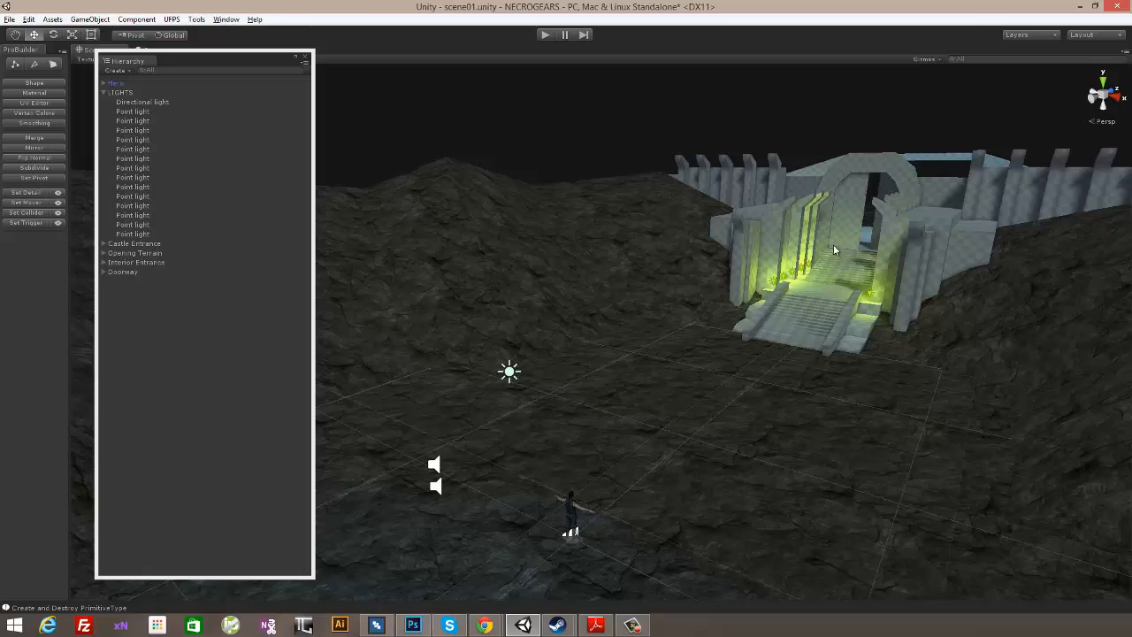
- Collapse the LIGHTS group in the hierarchy and deactivate it so only the baked lighting remains
click(120, 92)
click(103, 92)
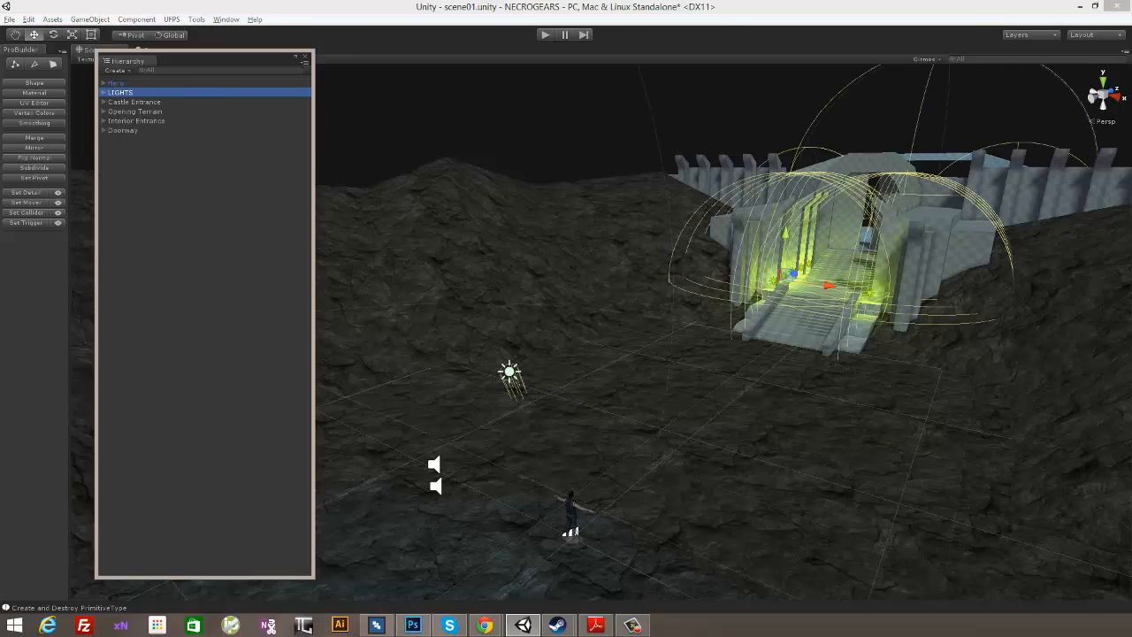
click(223, 20)
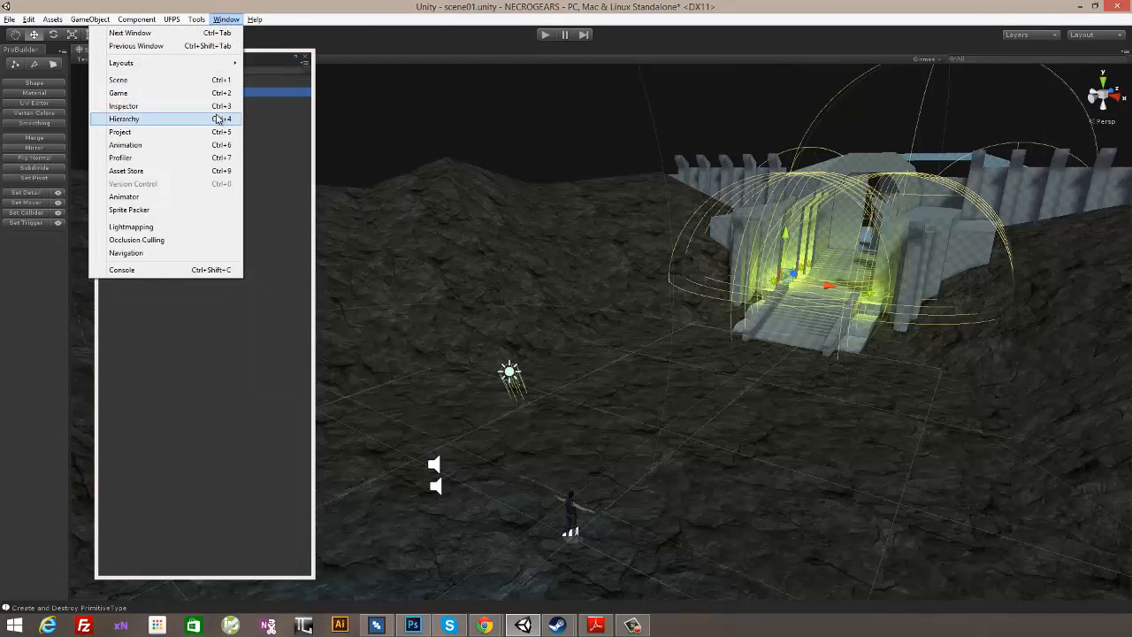
click(213, 107)
click(180, 91)
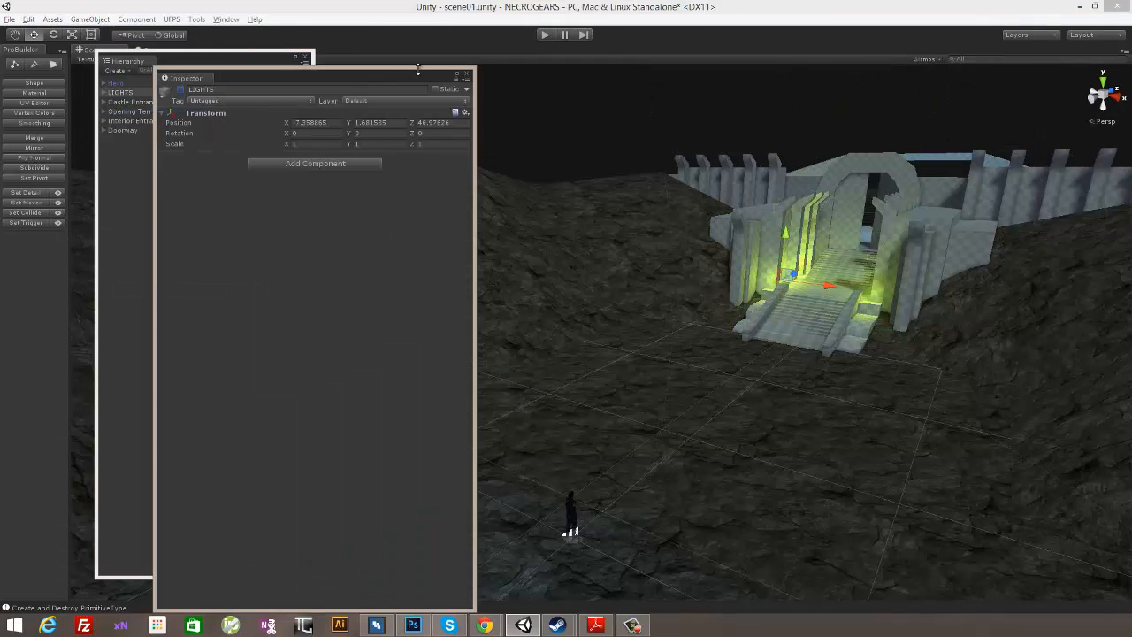
click(466, 76)
- Examine the new baked lighting on the castle entrance, stairs and surrounding terrain from several angles
alt+drag(645, 103, 855, 267)
alt+drag(911, 178, 854, 218)
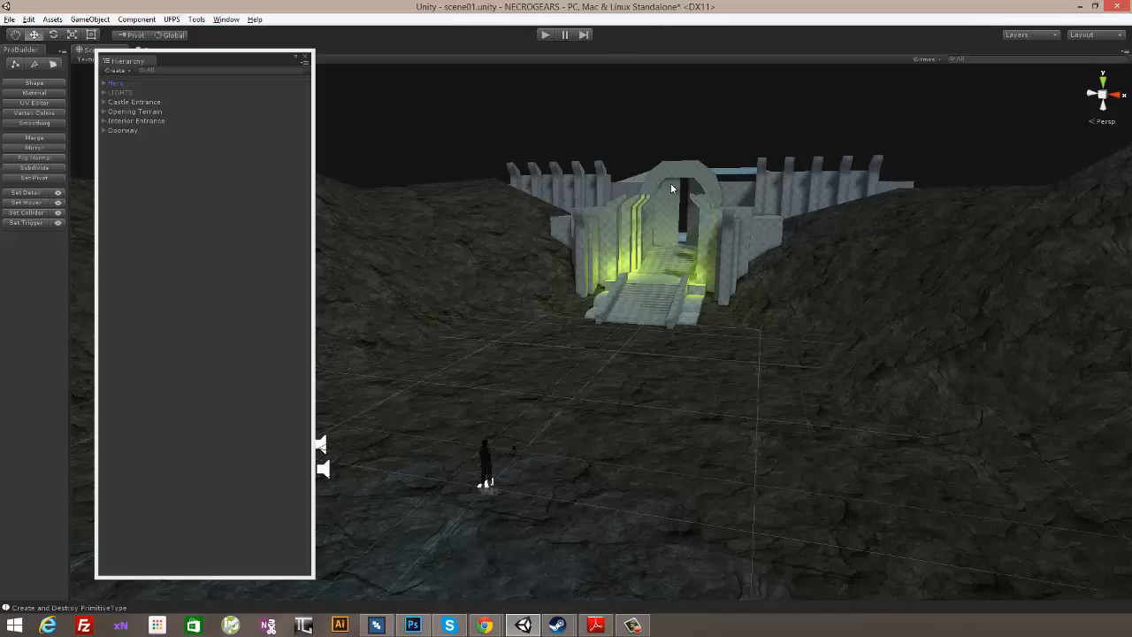
alt+drag(824, 179, 770, 279)
alt+drag(580, 306, 760, 245)
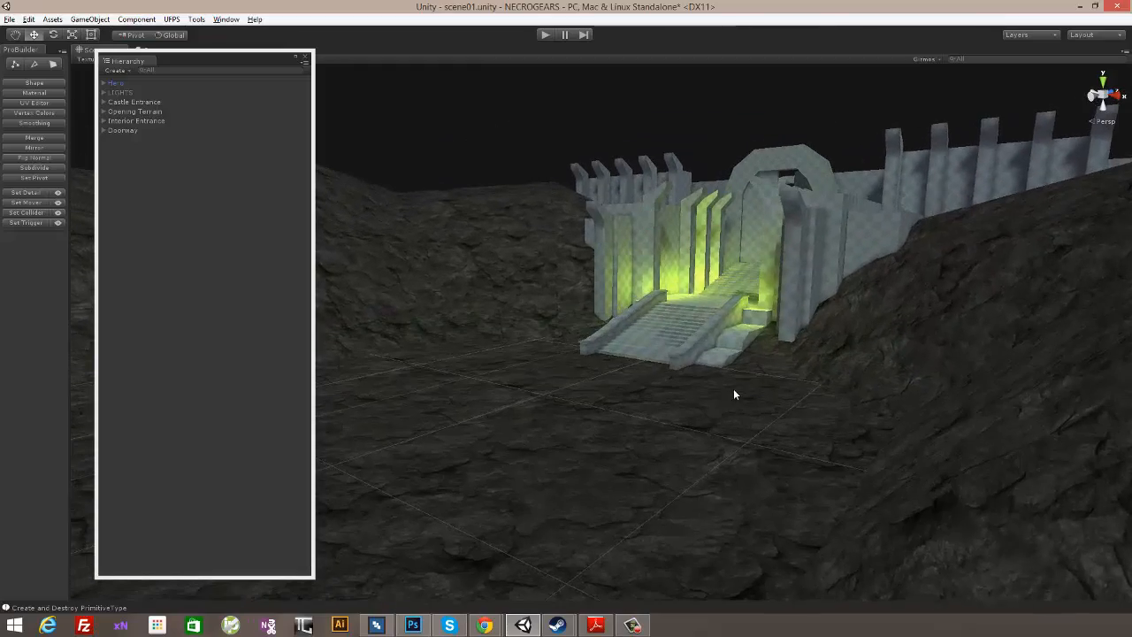
alt+drag(733, 392, 888, 301)
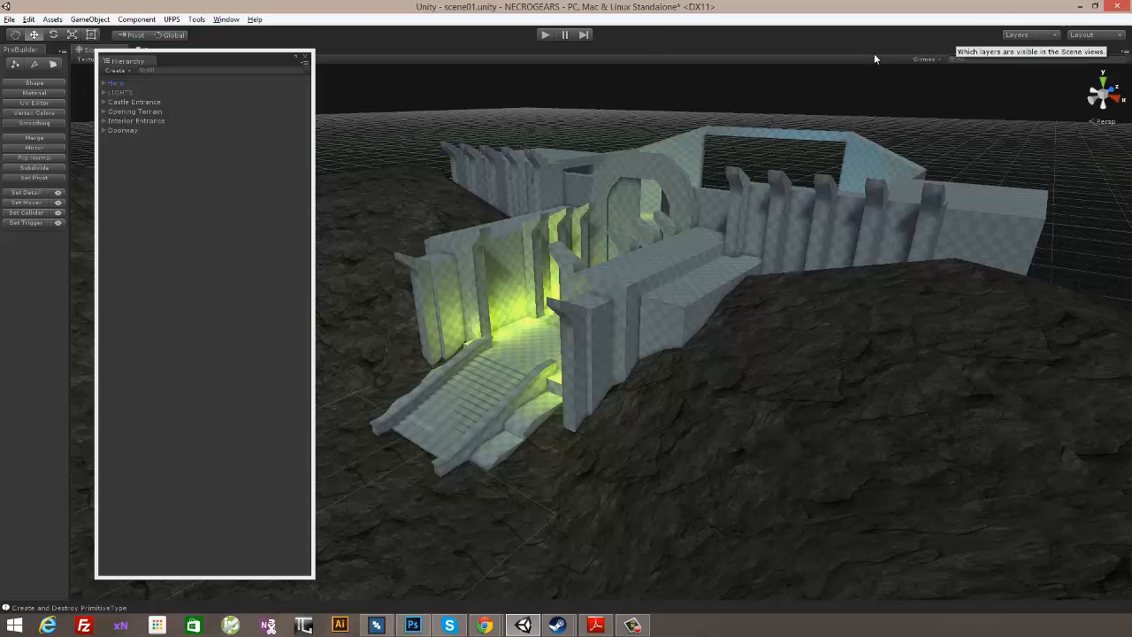
- Run the game in Play mode and display the rendering statistics overlay
click(549, 30)
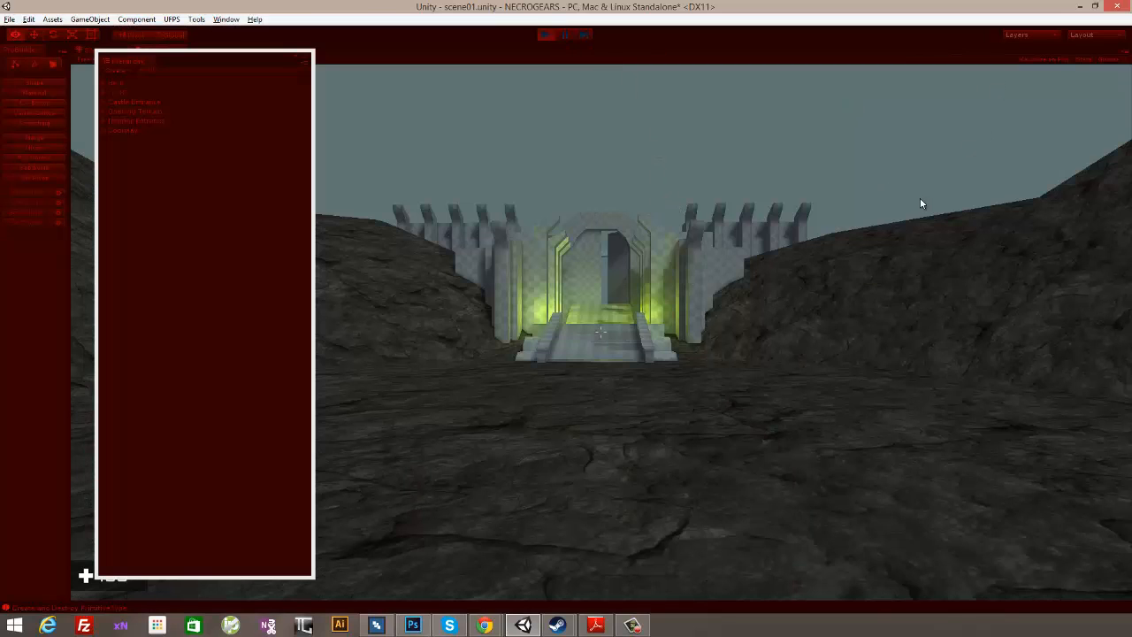
click(920, 198)
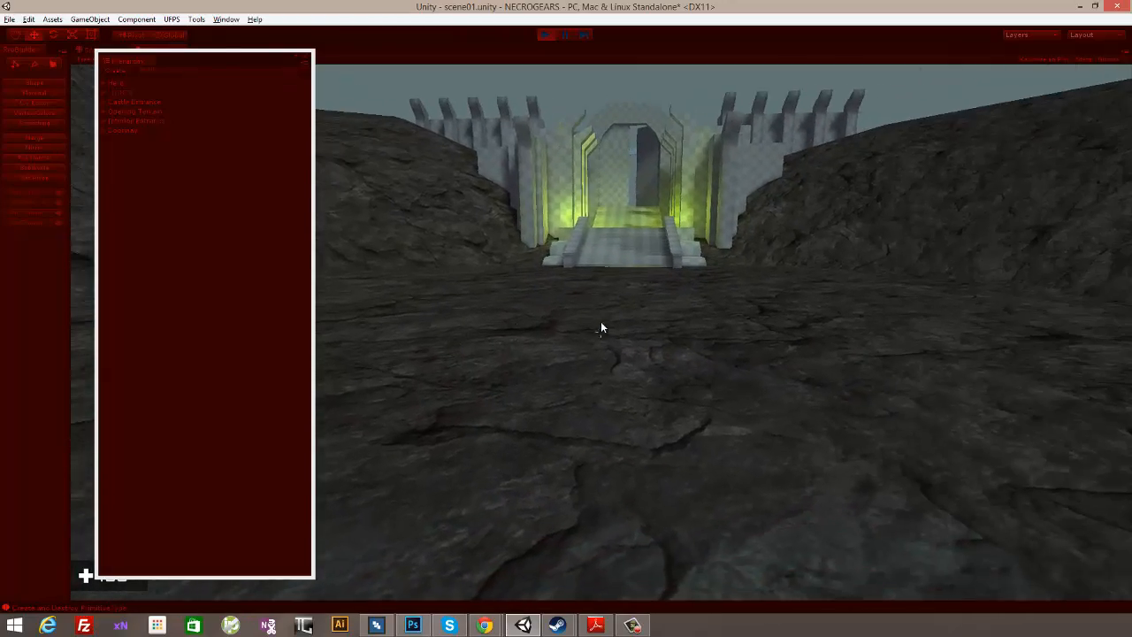
key(Escape)
click(1085, 58)
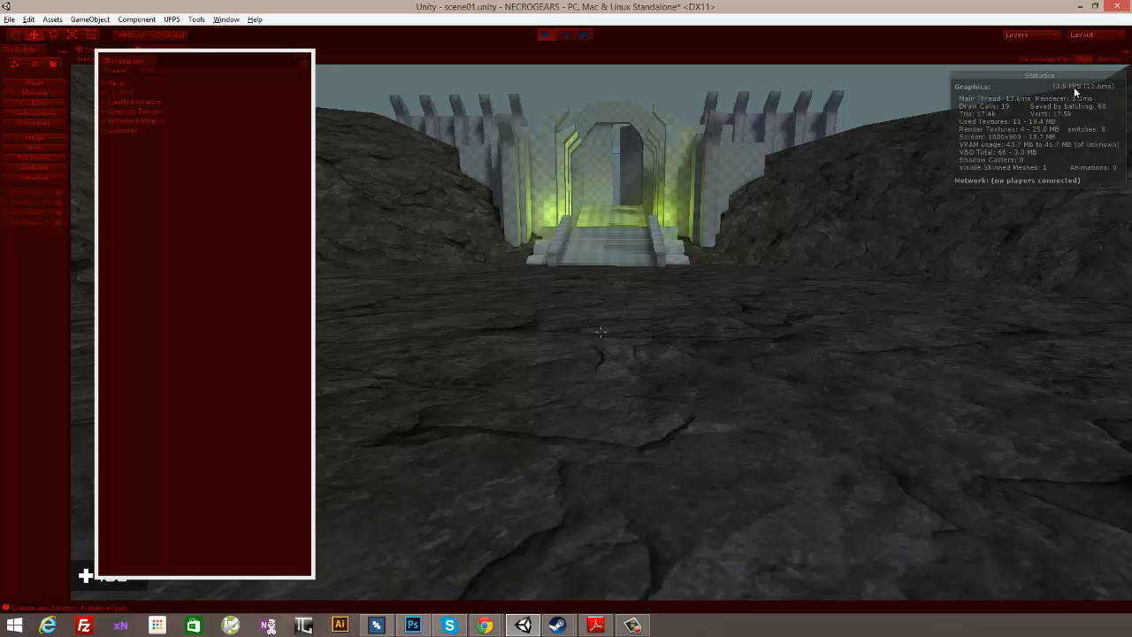
click(801, 229)
- Walk the character up the stairs, through the doorway and back outside to inspect the baked lighting and frame rate
key(w)
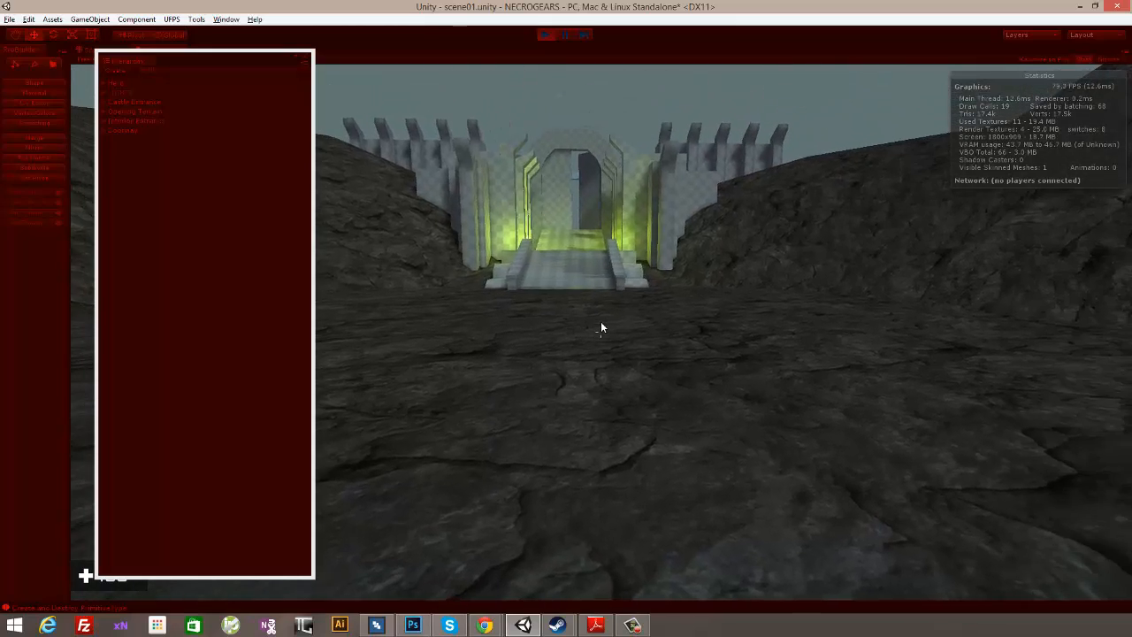
key(w)
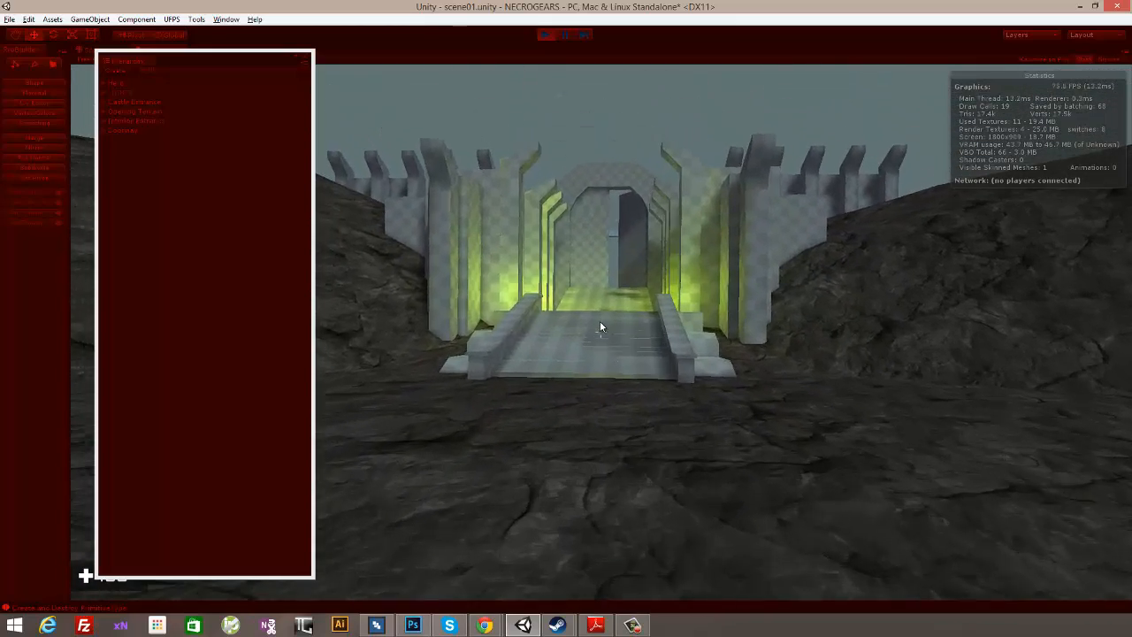
key(w)
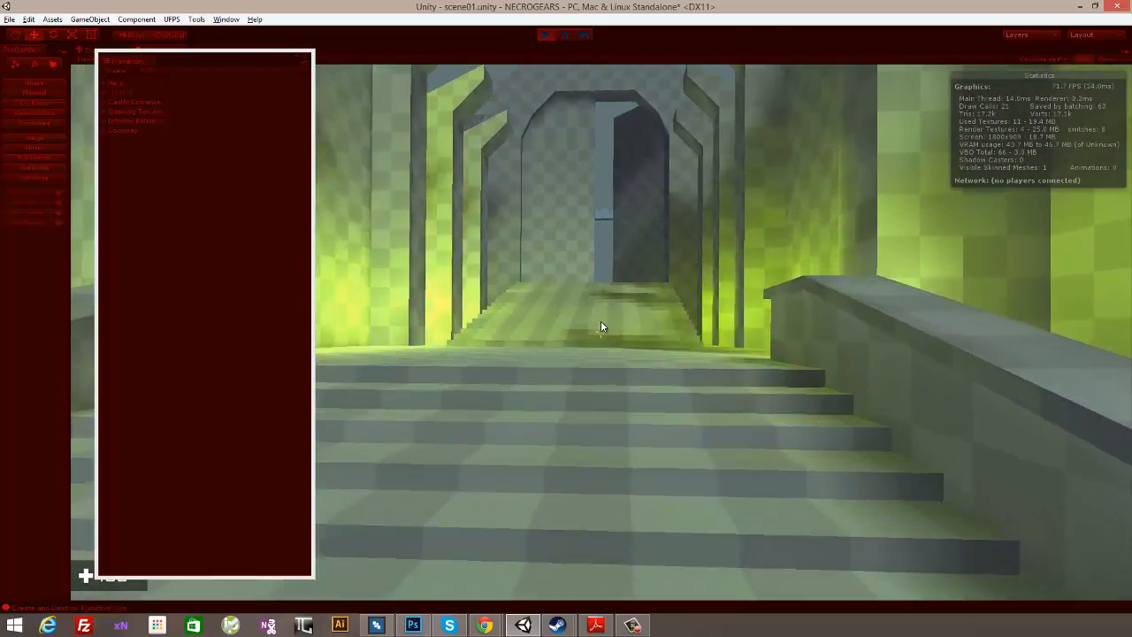
key(w)
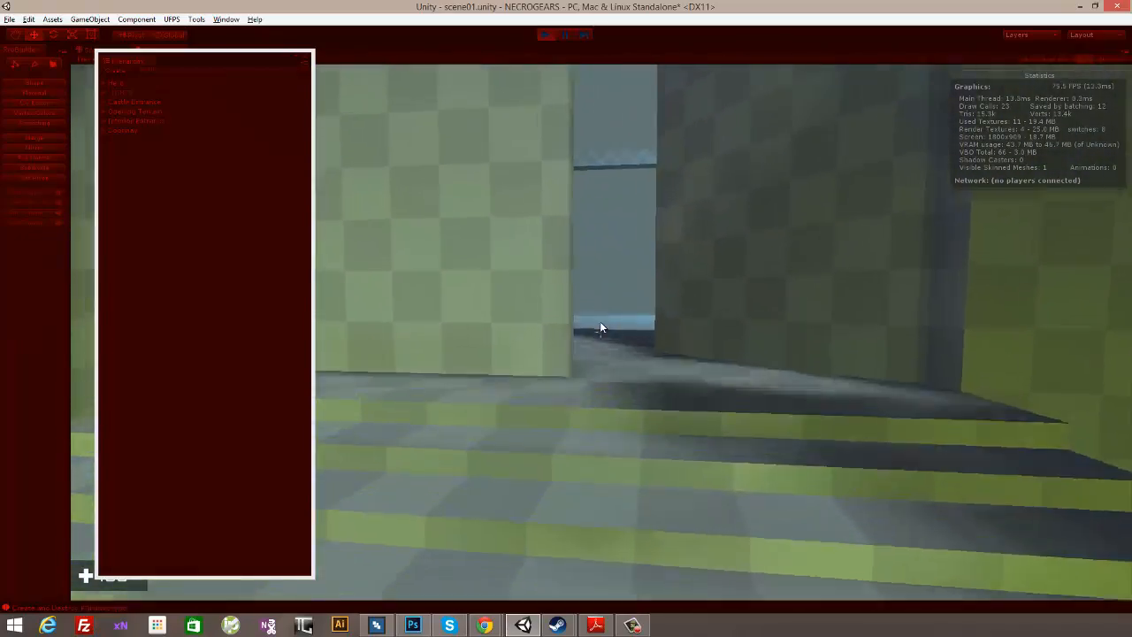
key(w)
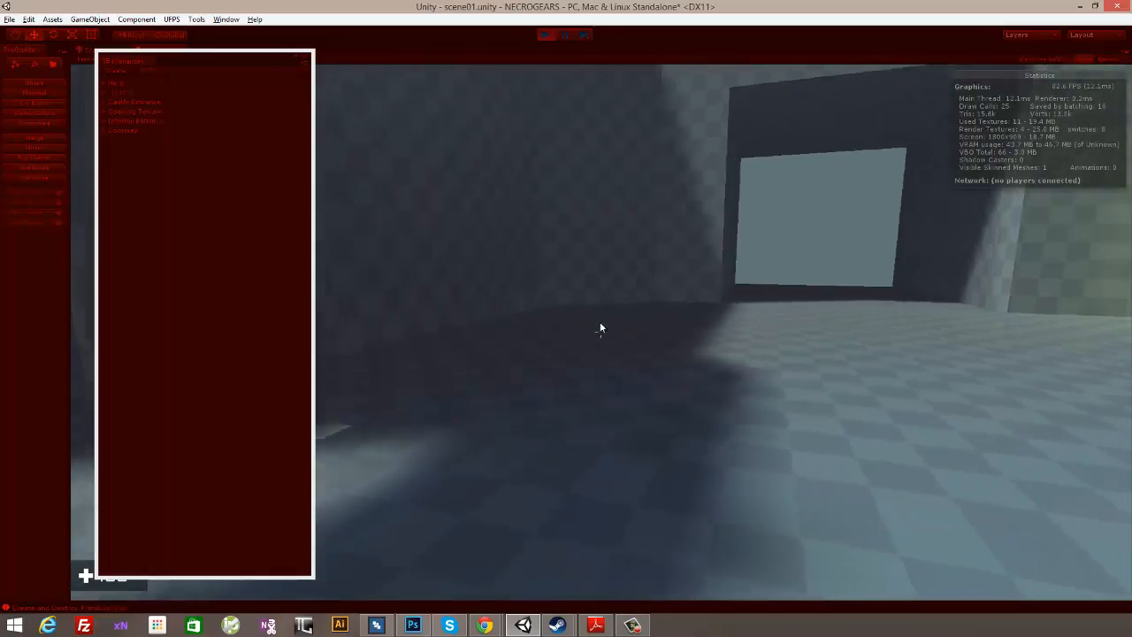
key(w)
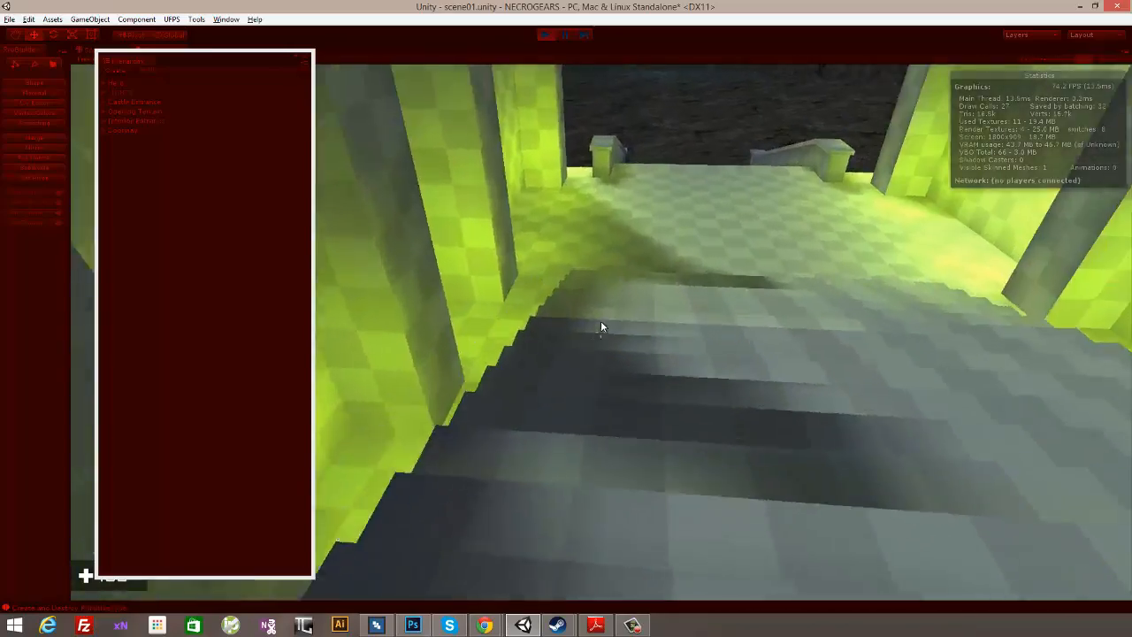
key(w)
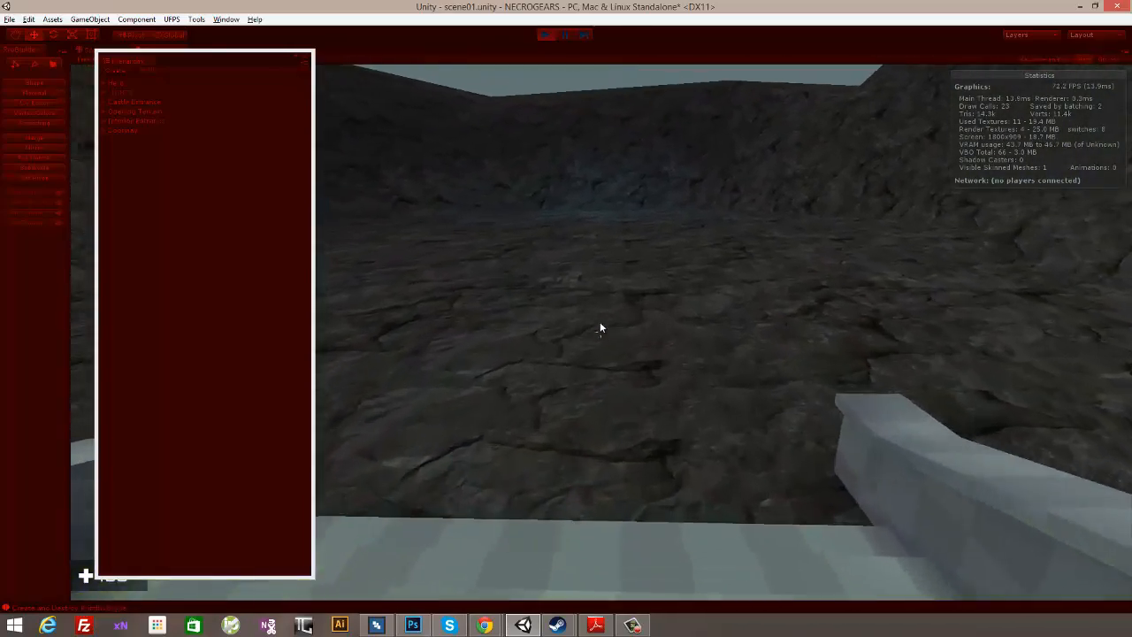
key(w)
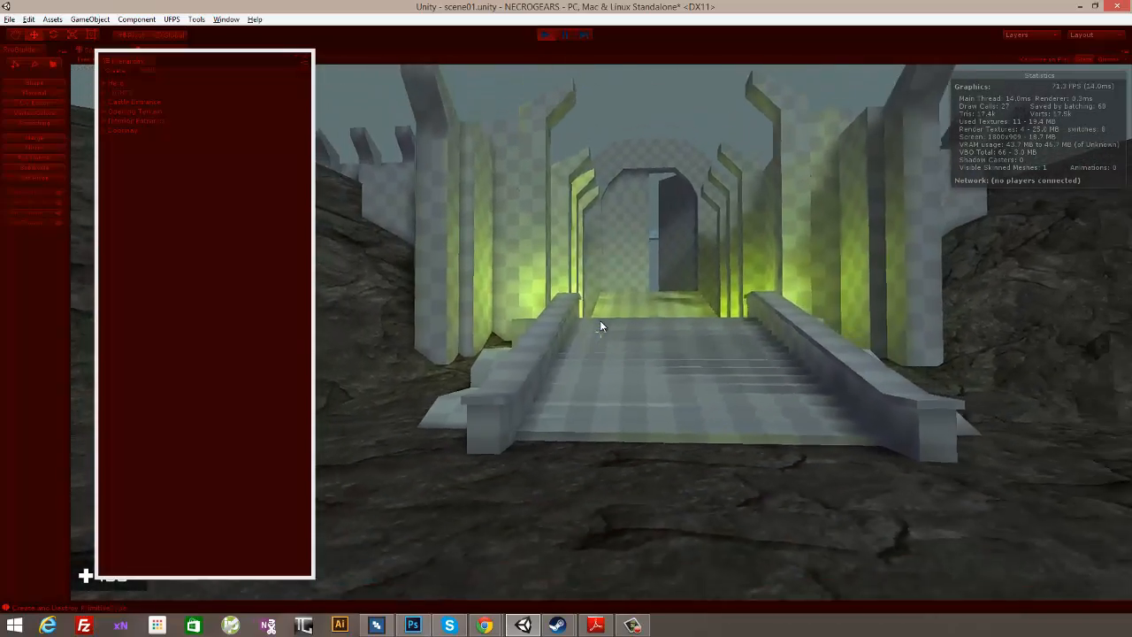
key(a)
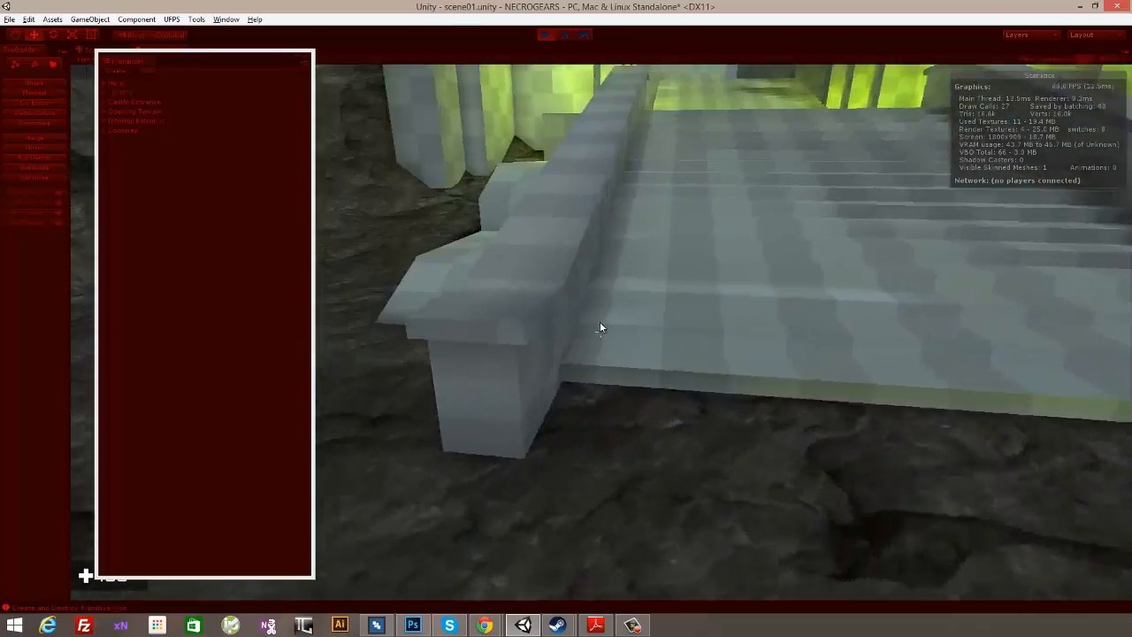
- Walk in first-person view through the castle doorway and back down the stairs, examining the baked lighting and rendering statistics
key(w)
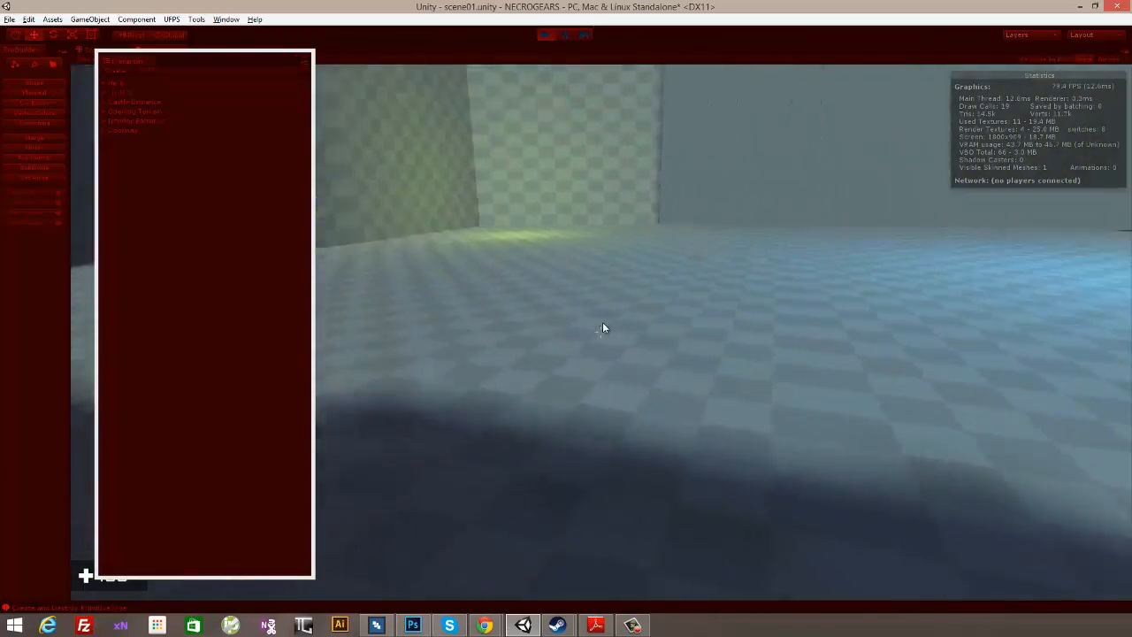
key(w)
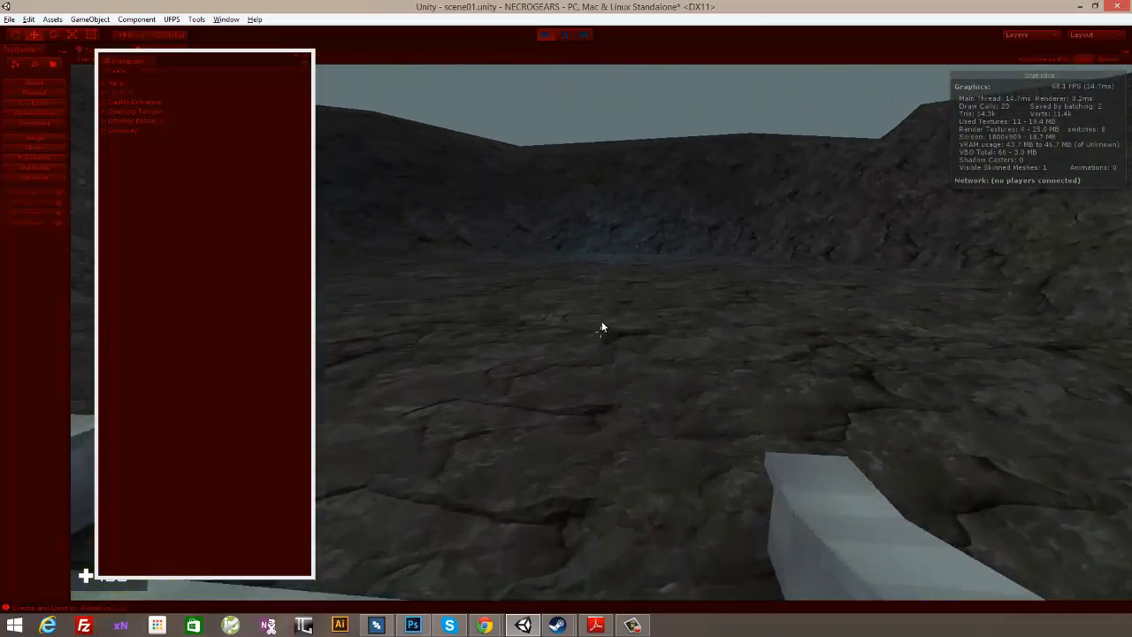
key(w)
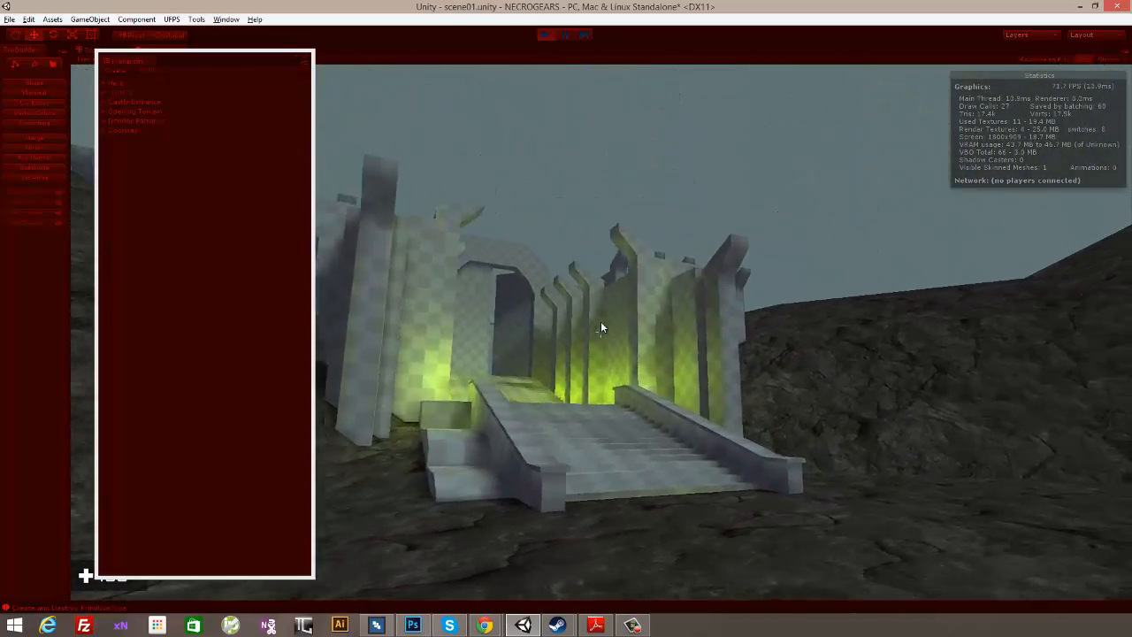
key(d)
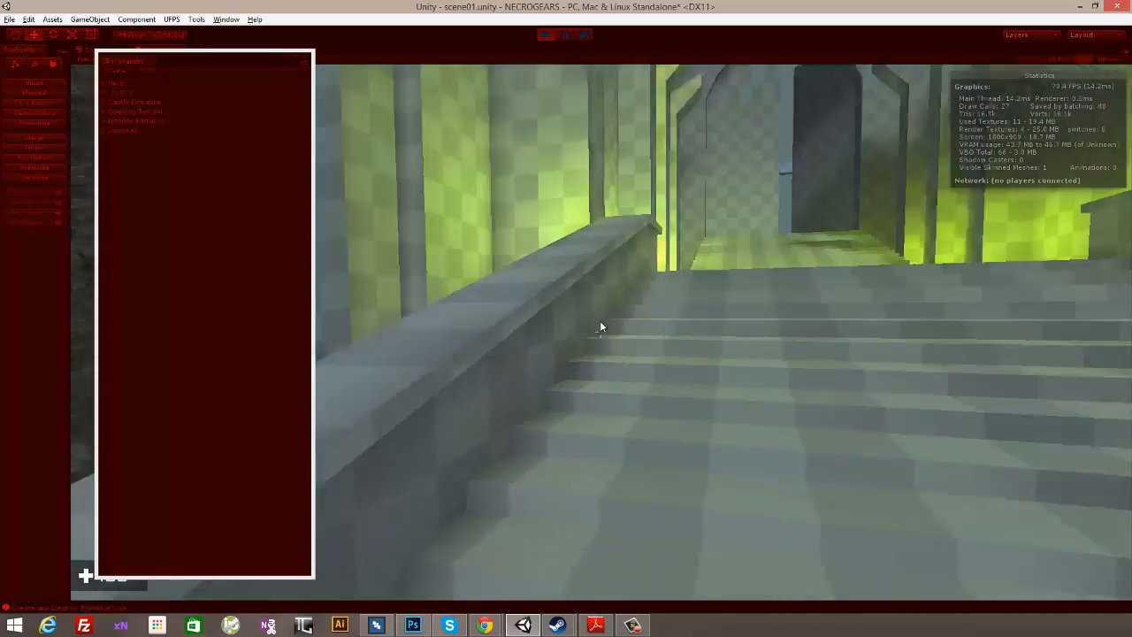
key(d)
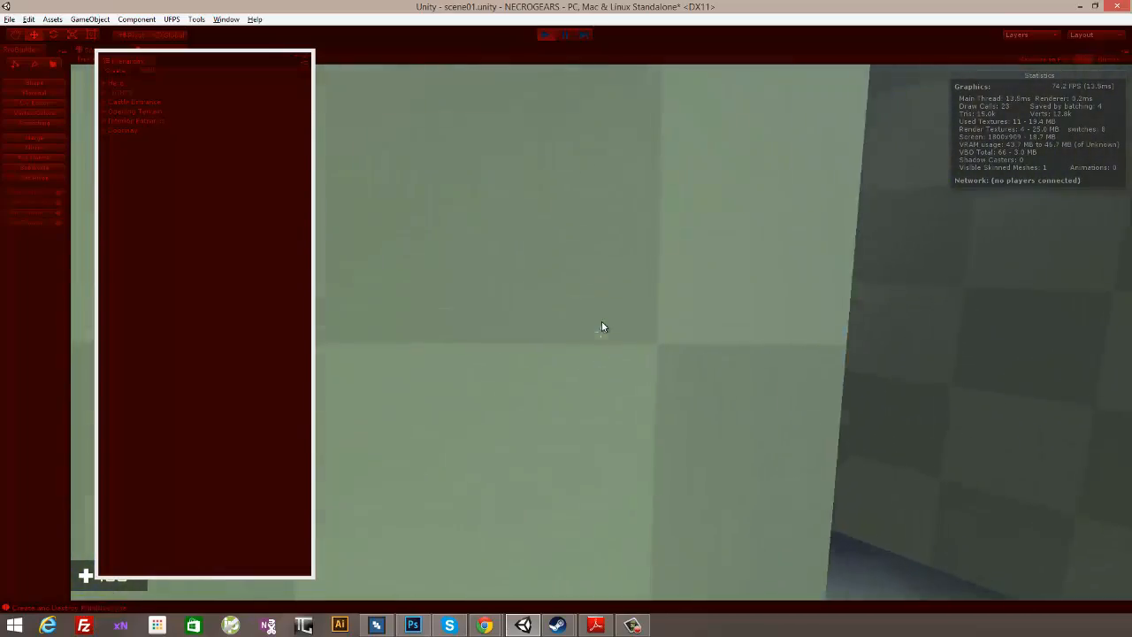
key(w)
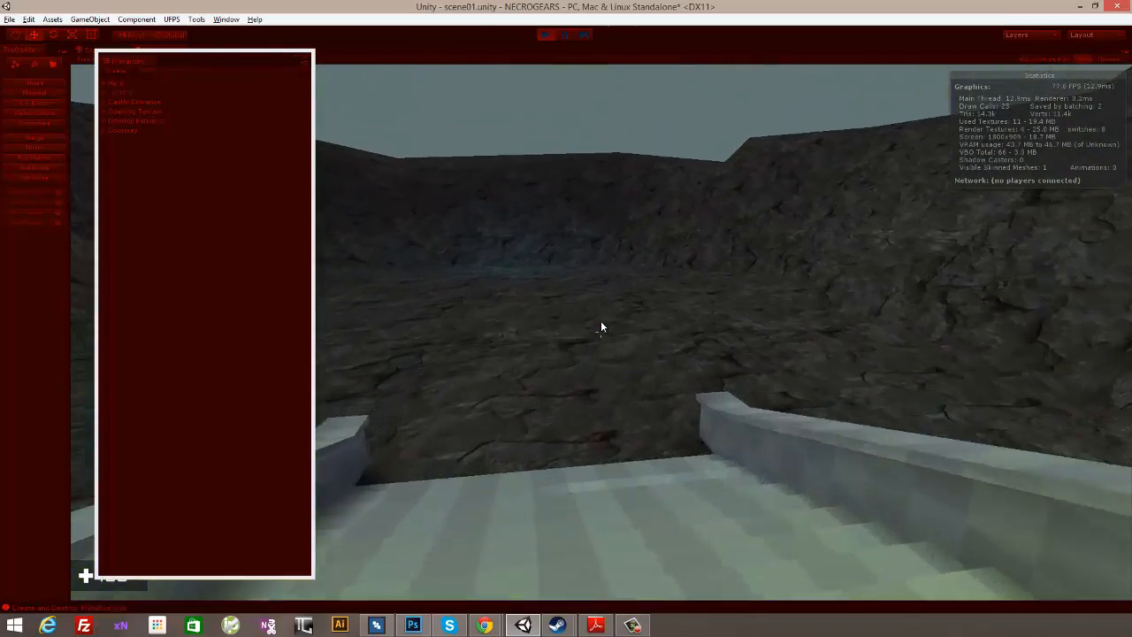
key(w)
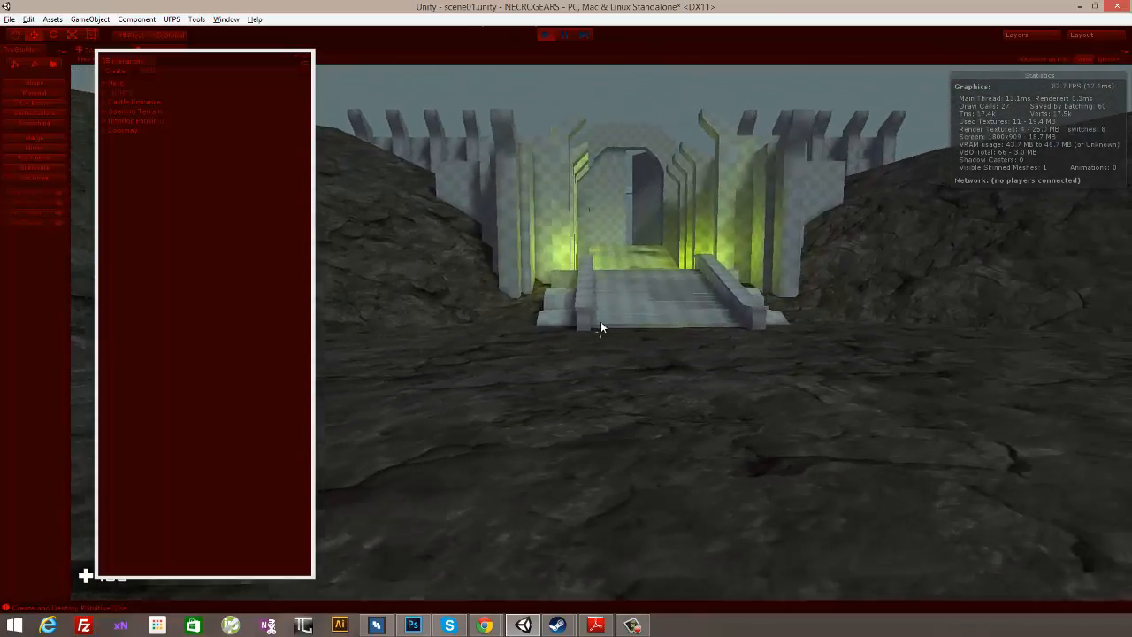
- Run the character in third-person view up the stairs, inside the castle and back out, checking the baked lighting and frame rate
key(w)
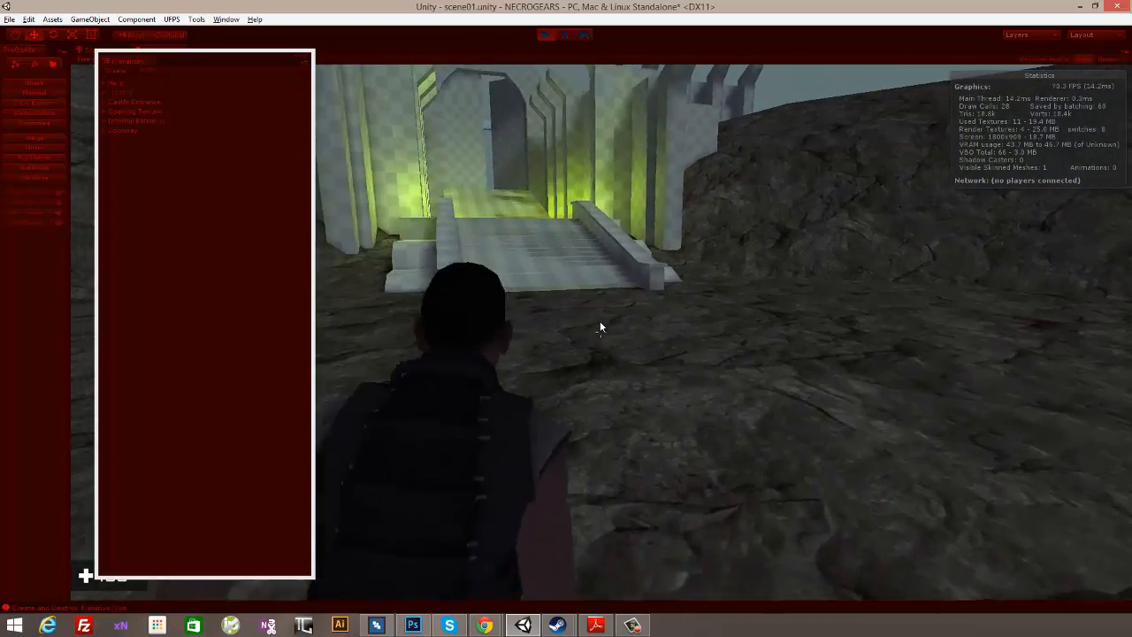
key(w)
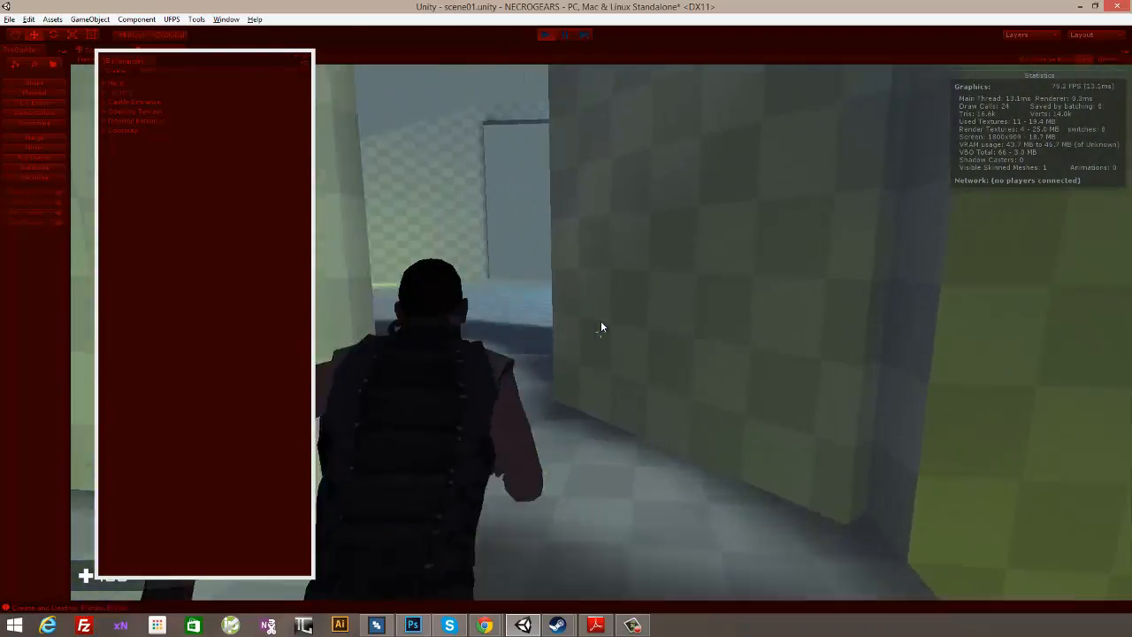
key(w)
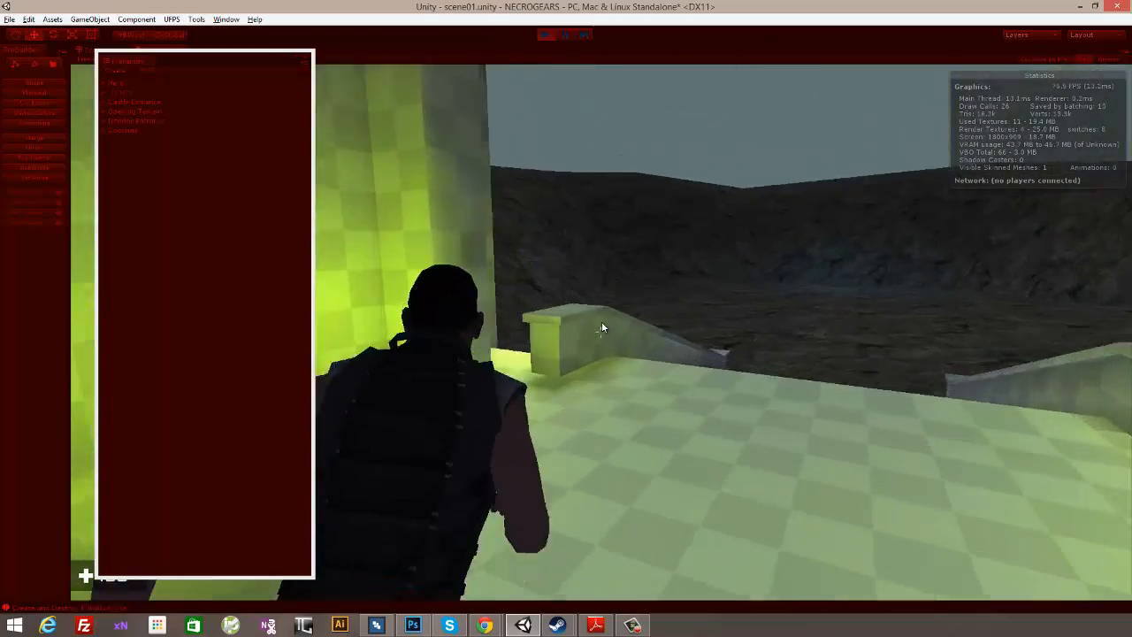
key(w)
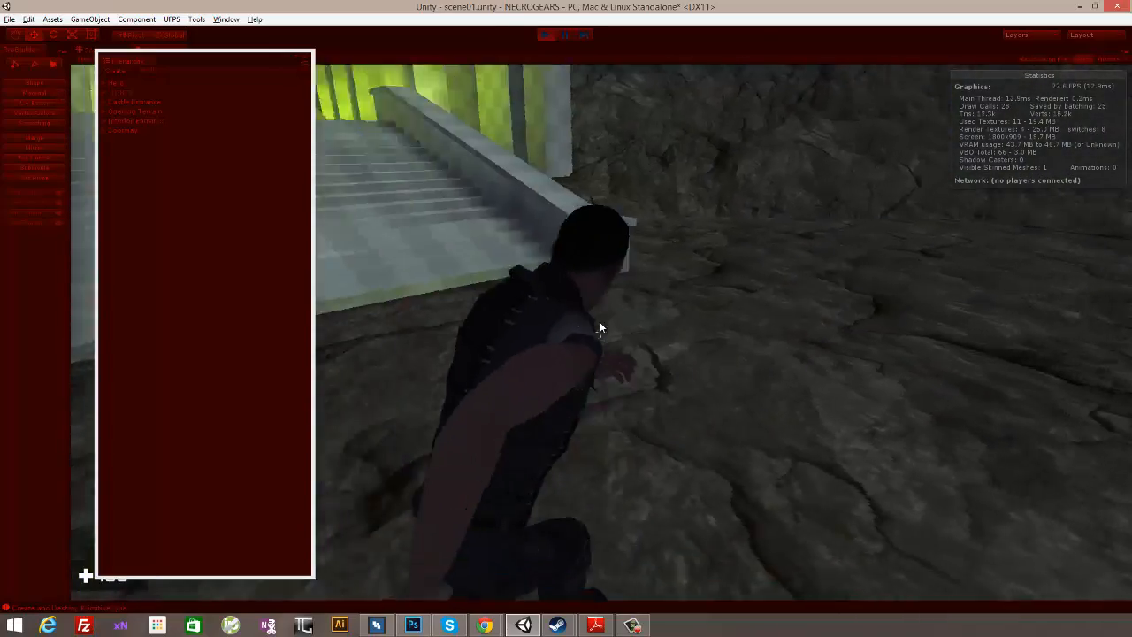
key(d)
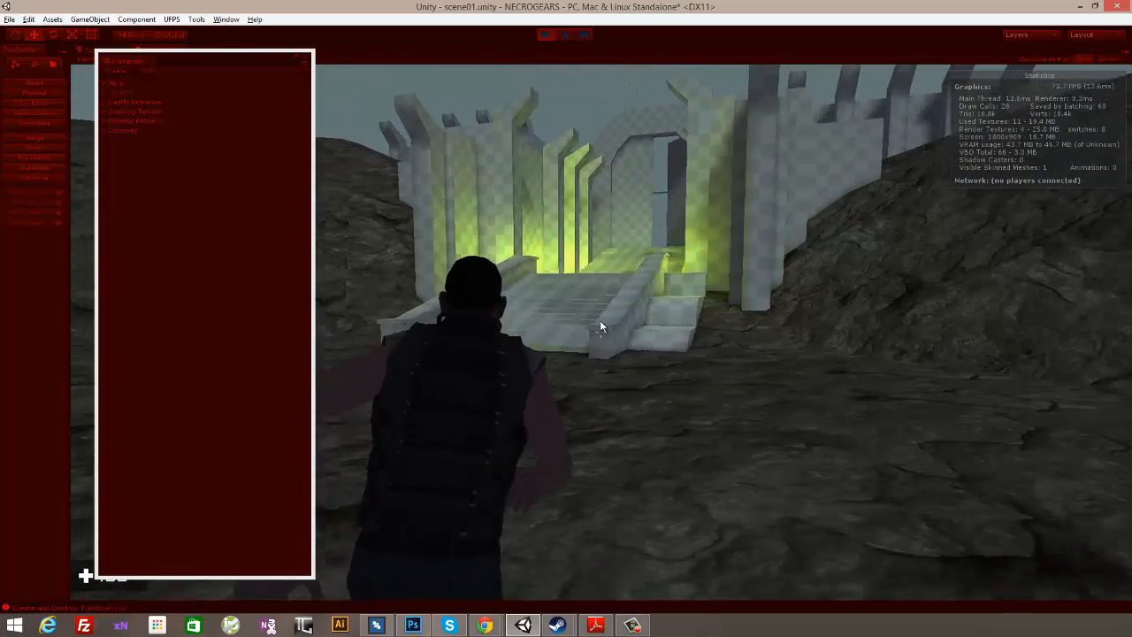
key(a)
key(w)
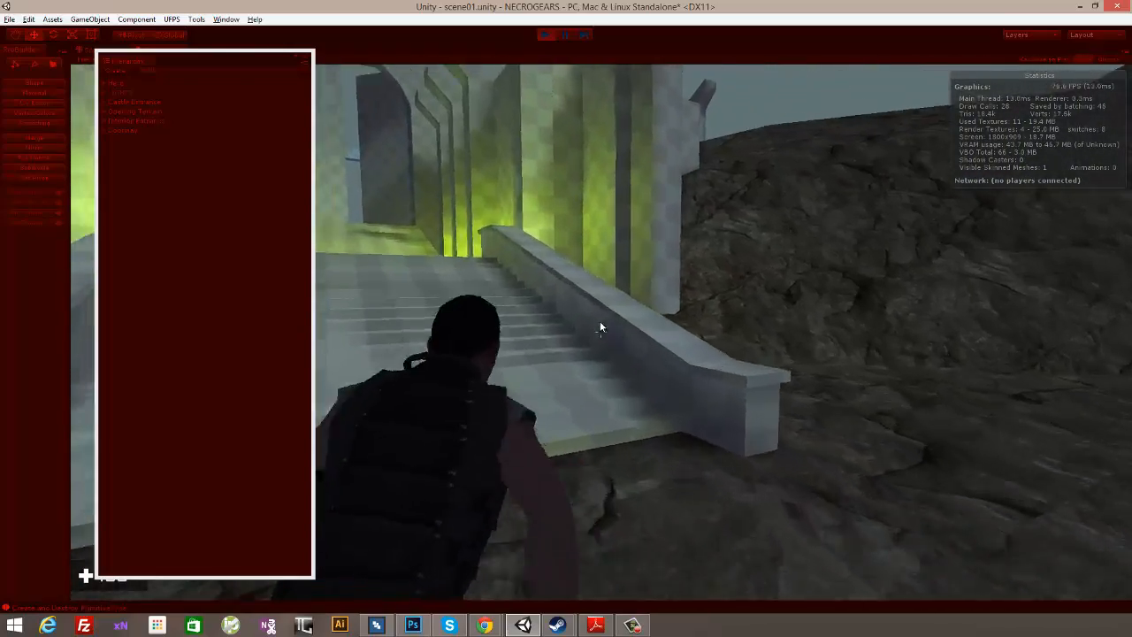
key(w)
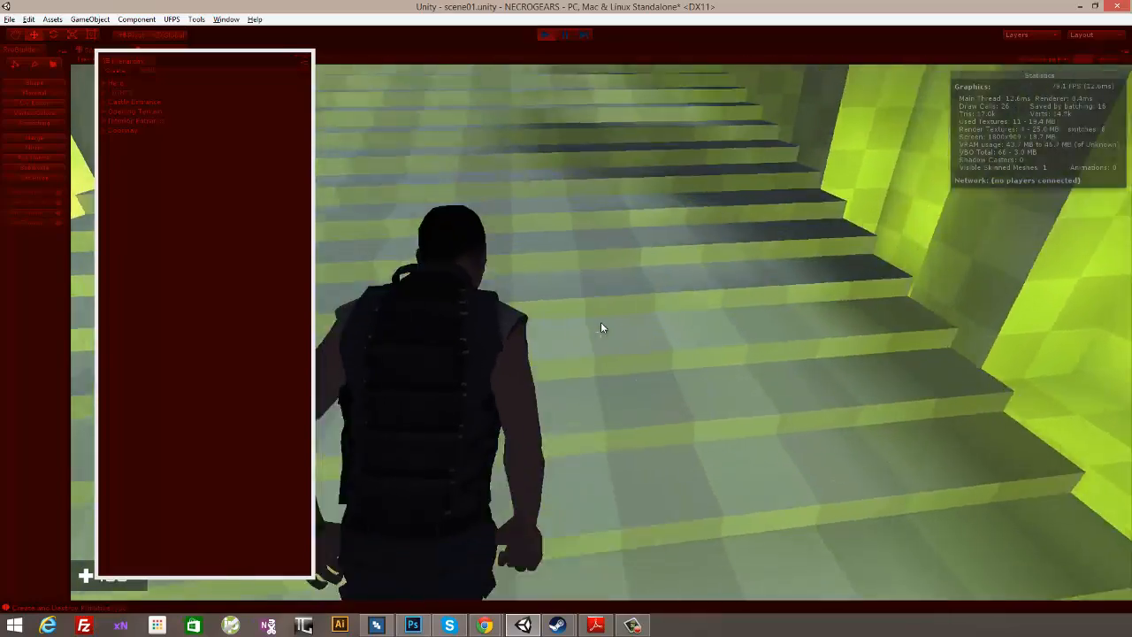
key(w)
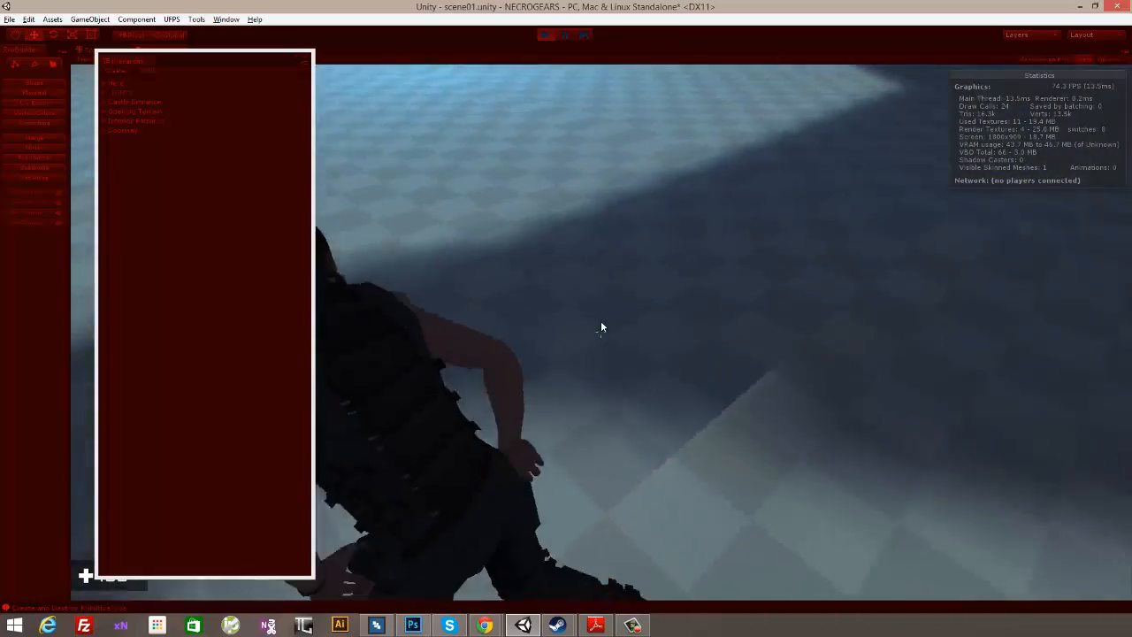
key(w)
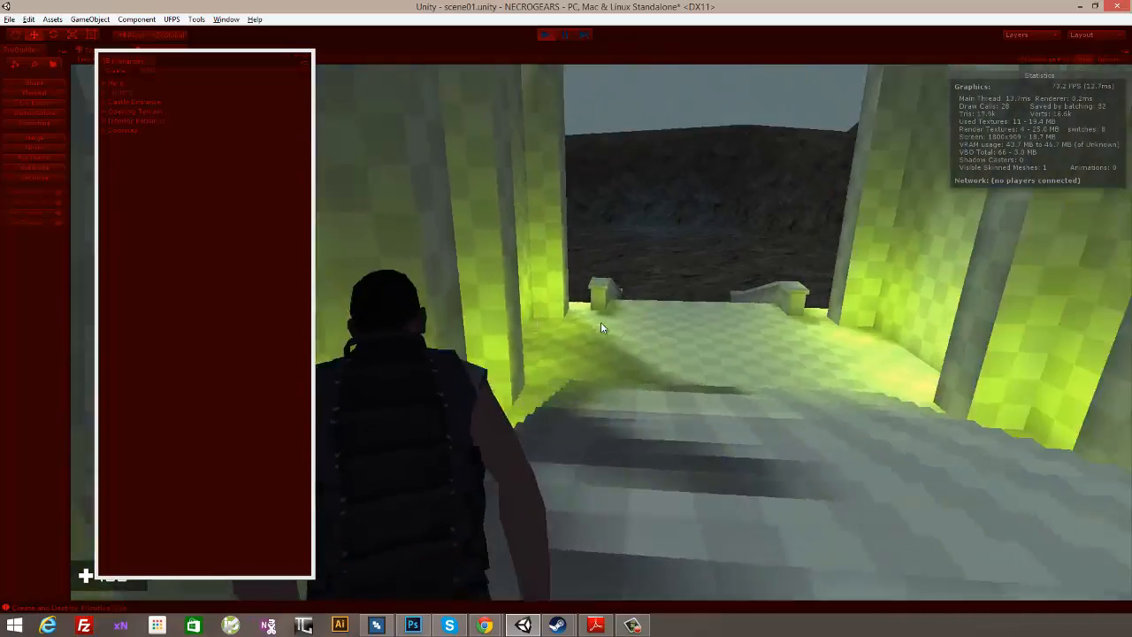
key(w)
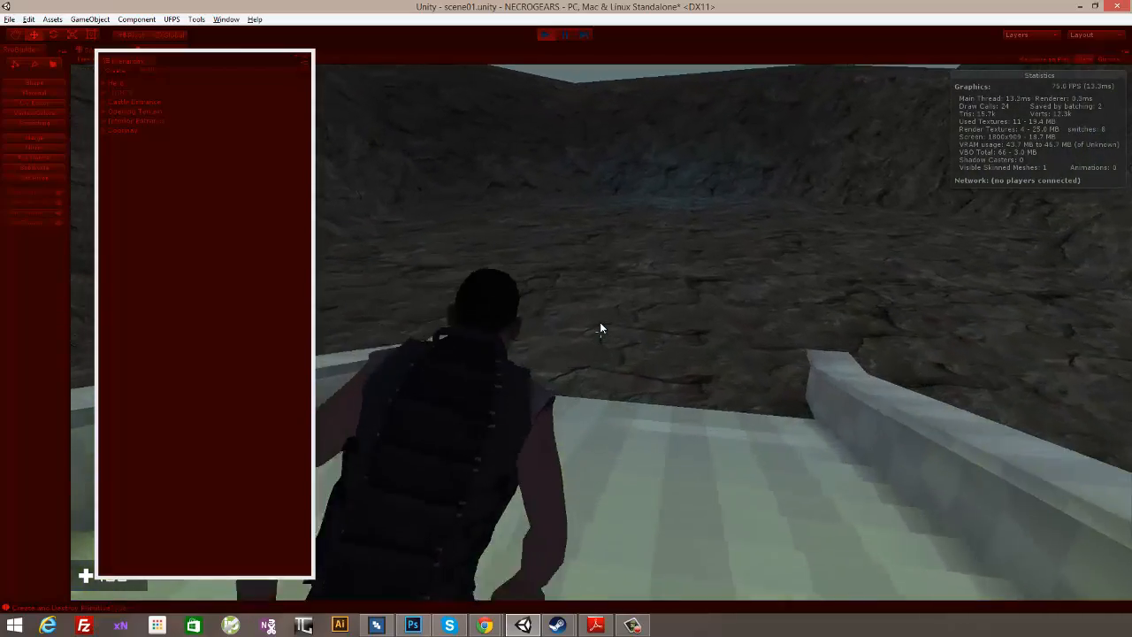
key(w)
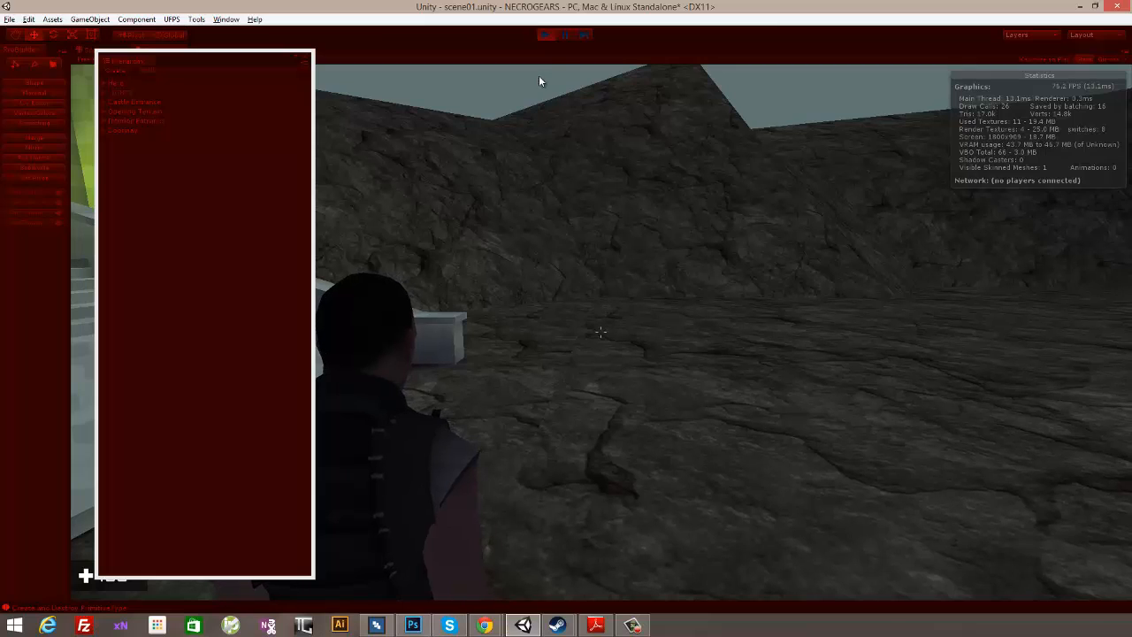
- Exit Play mode, move the floating Hierarchy window away from the castle view and select the Castle Entrance group
click(545, 35)
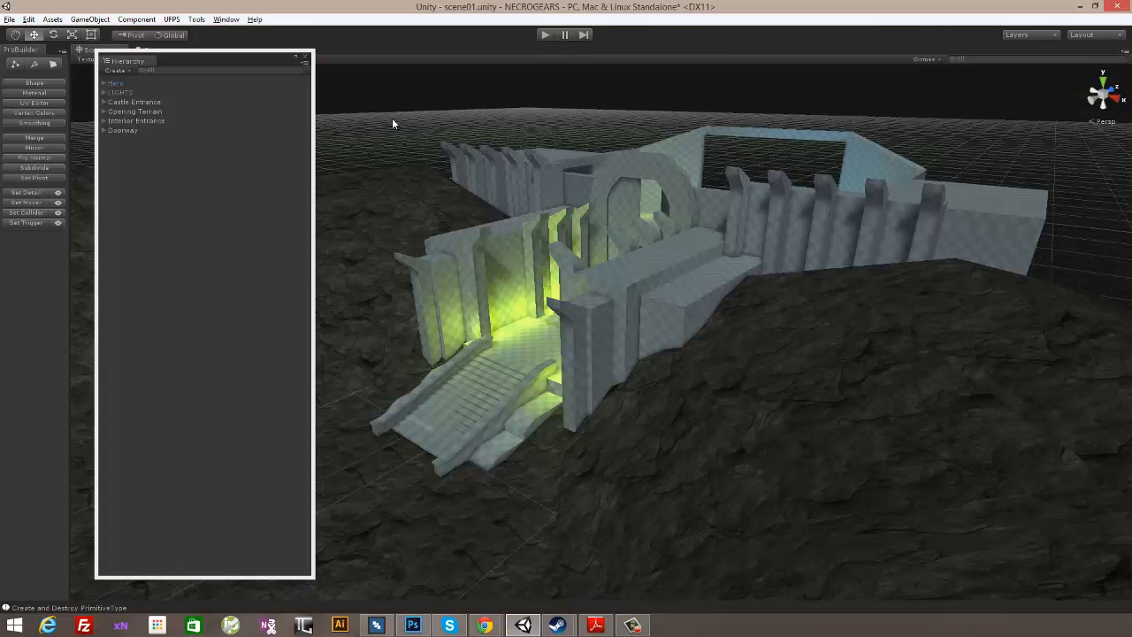
drag(260, 59, 199, 64)
click(227, 20)
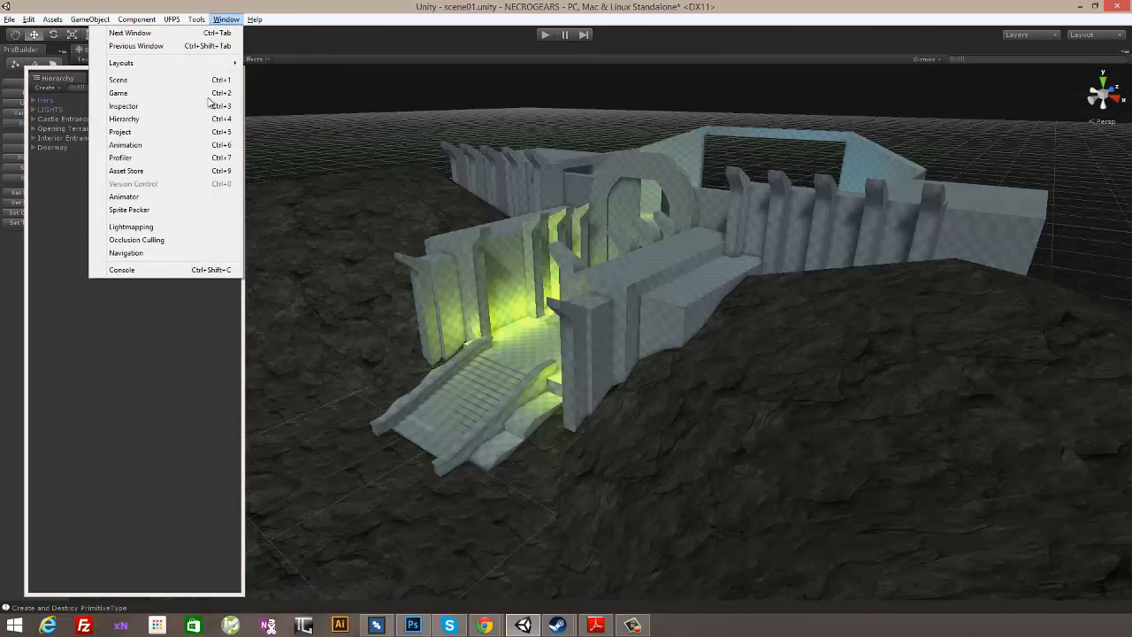
click(188, 119)
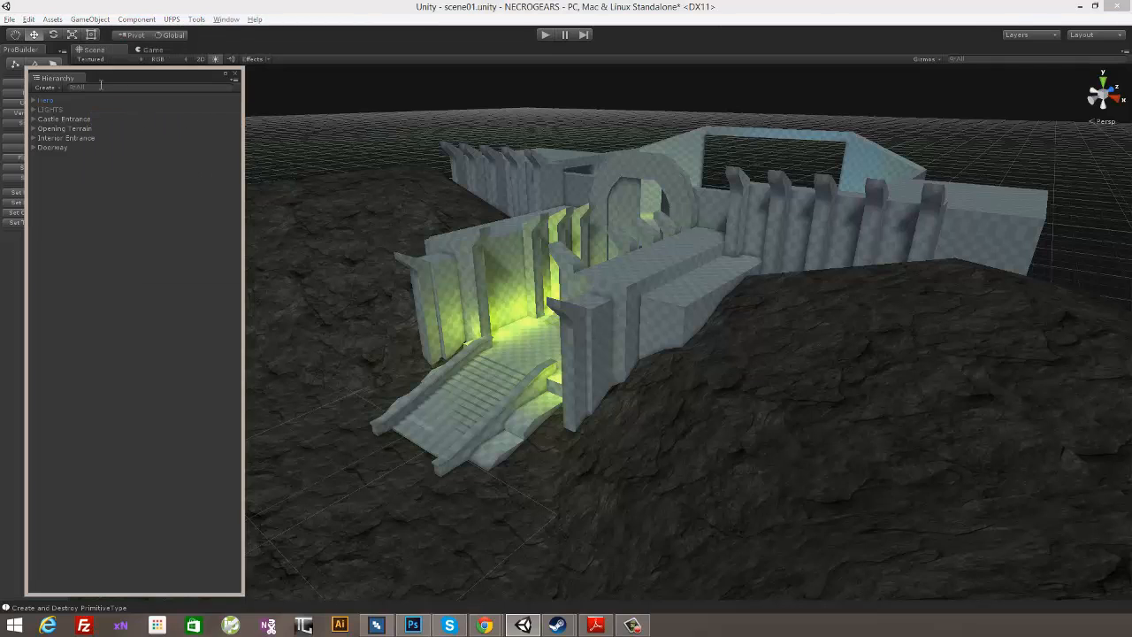
click(83, 119)
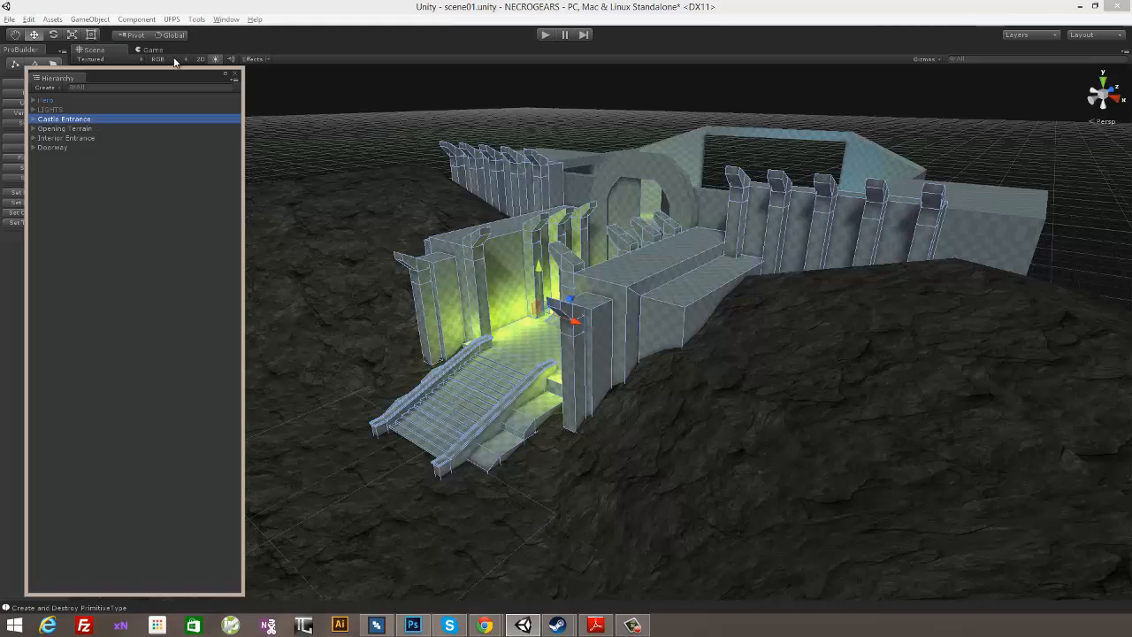
- Open the Project window, select the rock material in the Textures folder and move the window aside
click(226, 19)
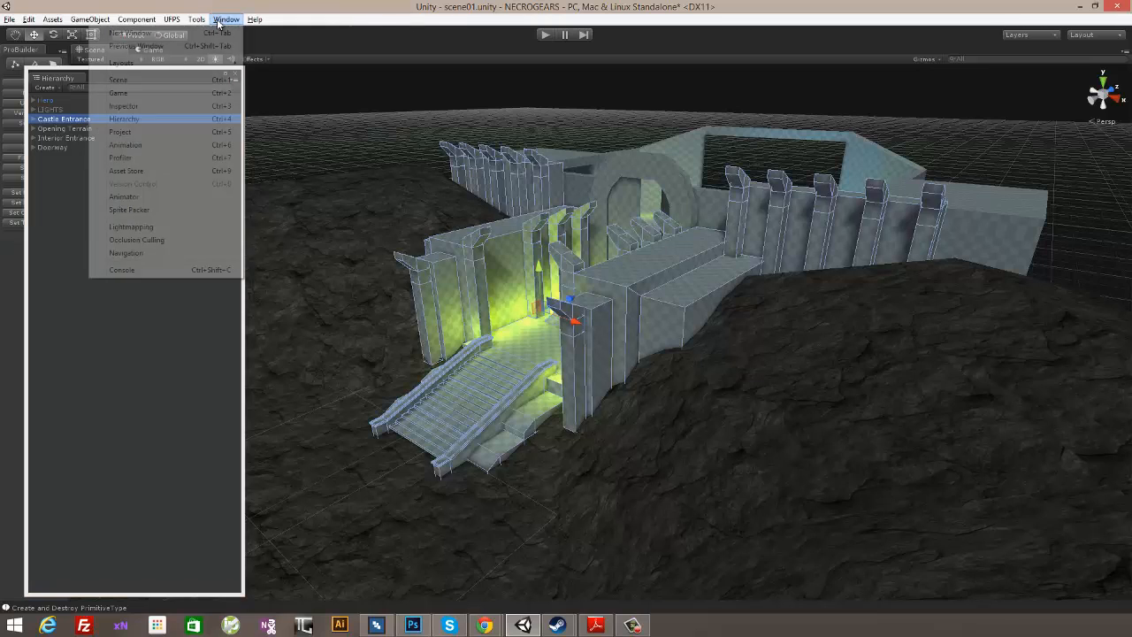
click(156, 130)
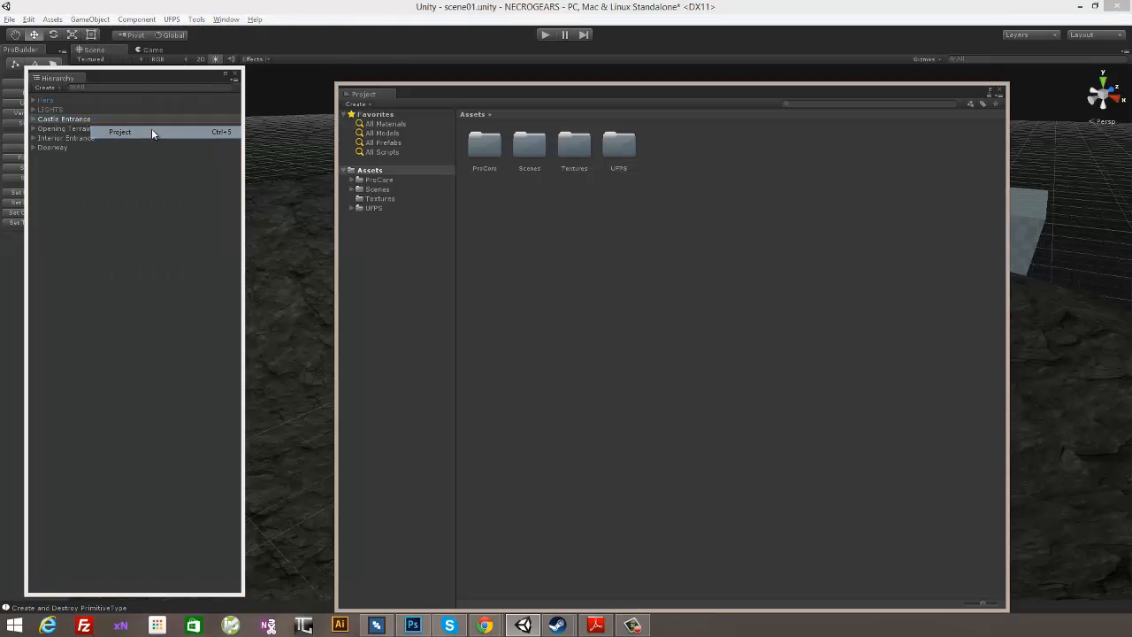
double_click(590, 148)
click(530, 144)
drag(570, 100, 345, 168)
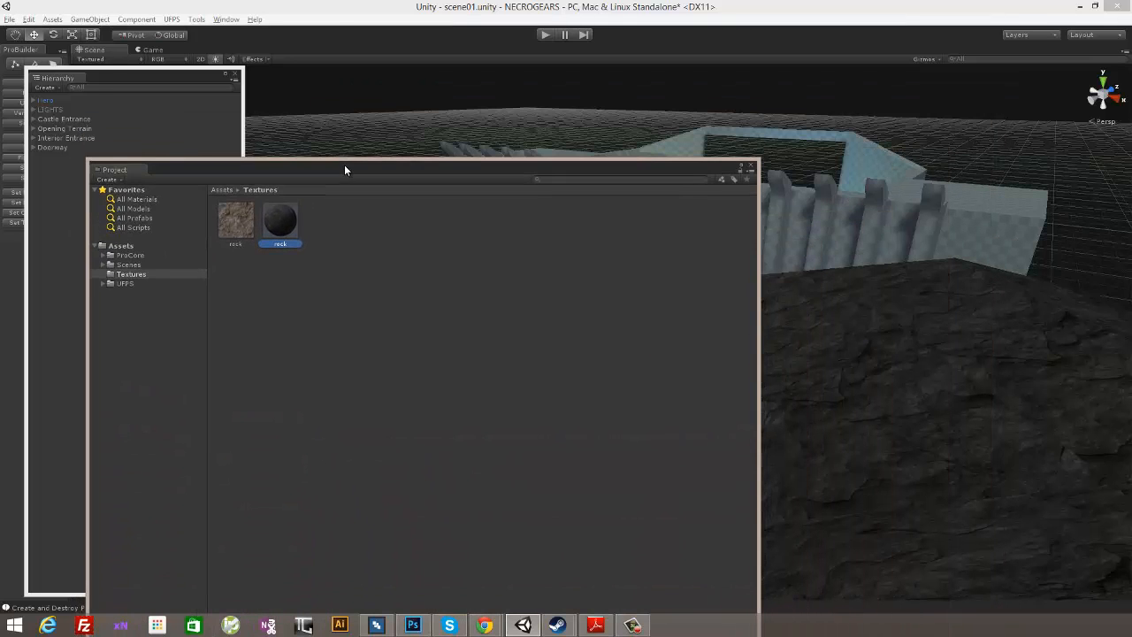
- Change the rock material's shader to Mobile/Diffuse in the Inspector and close the Inspector
click(226, 19)
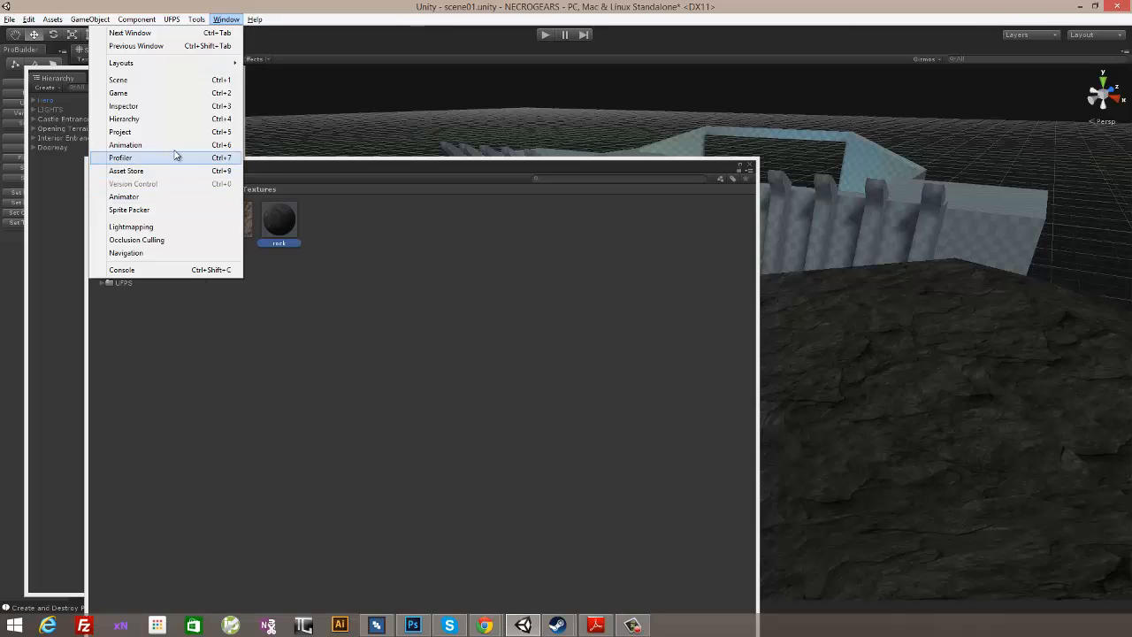
click(168, 106)
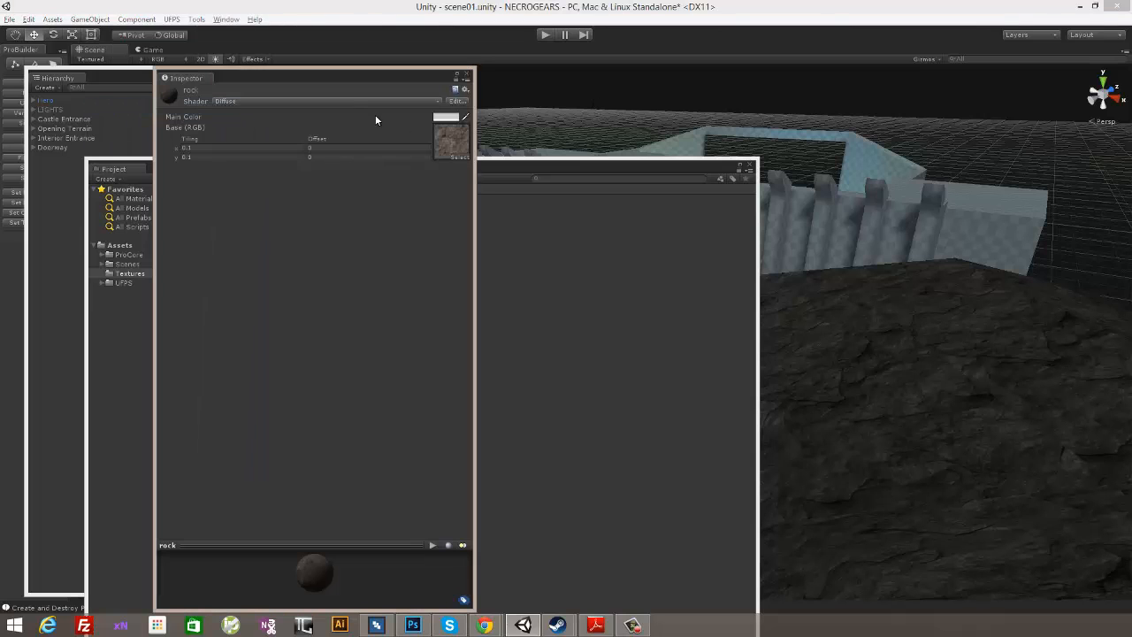
click(313, 101)
mouse_move(271, 283)
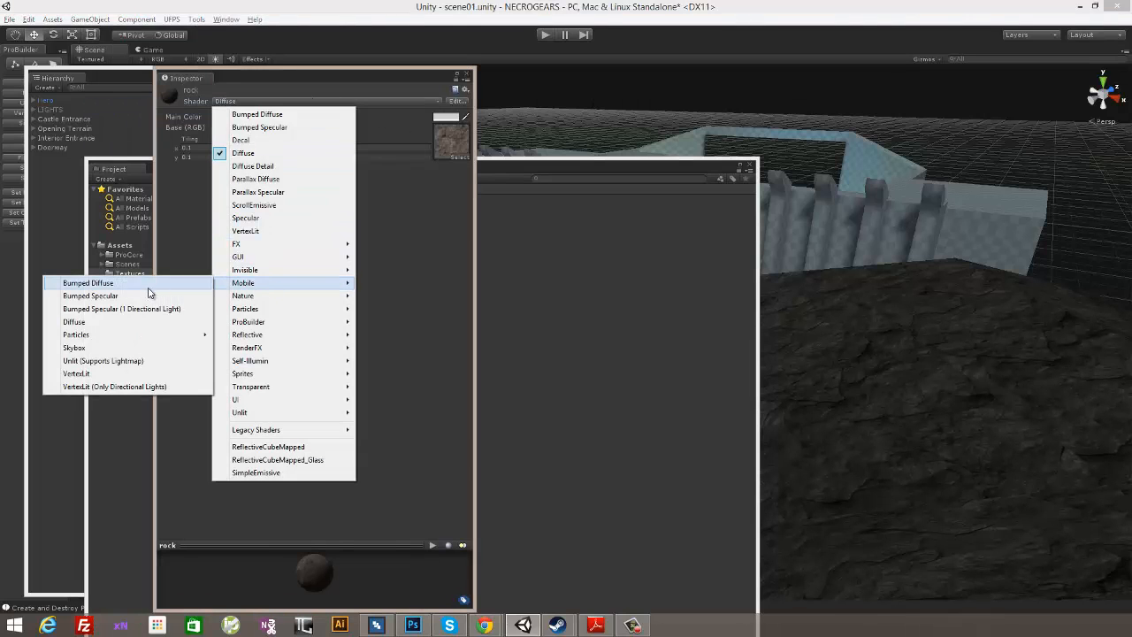
click(134, 321)
click(465, 76)
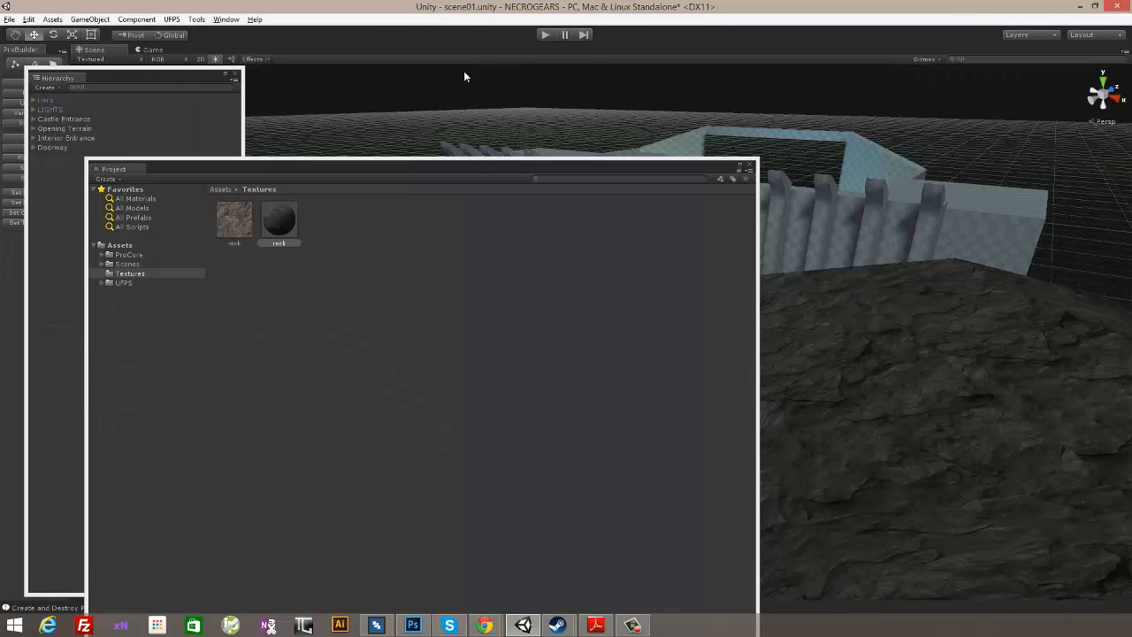
- Find the Checker material in the ProCore/ProBuilder/Material folder, select it and move the Project window aside
drag(533, 177, 589, 103)
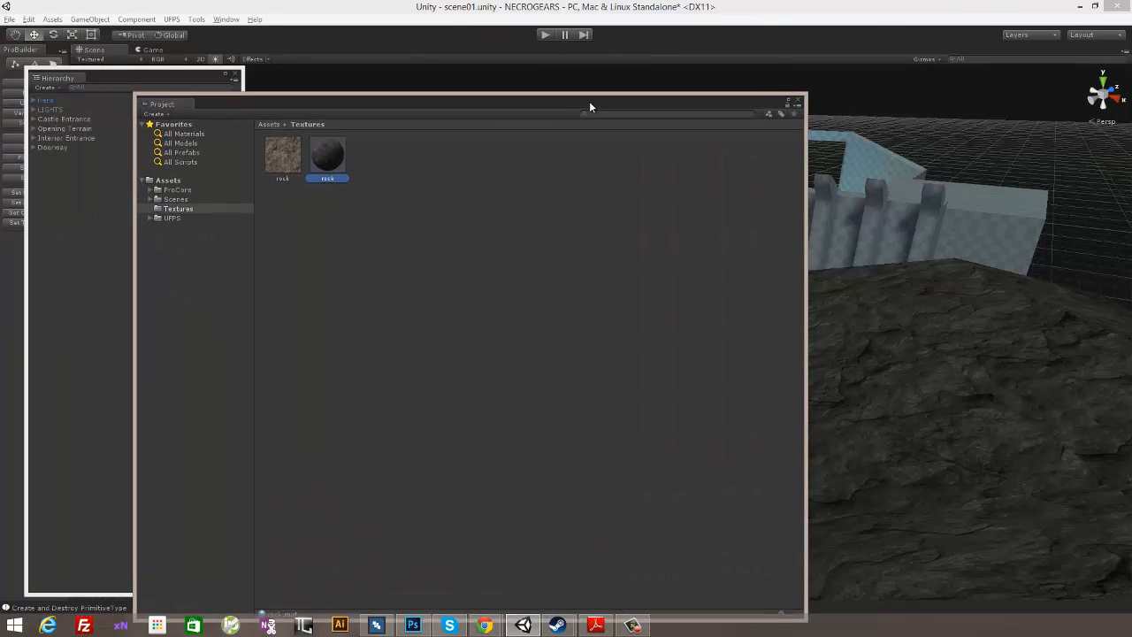
click(177, 193)
click(148, 191)
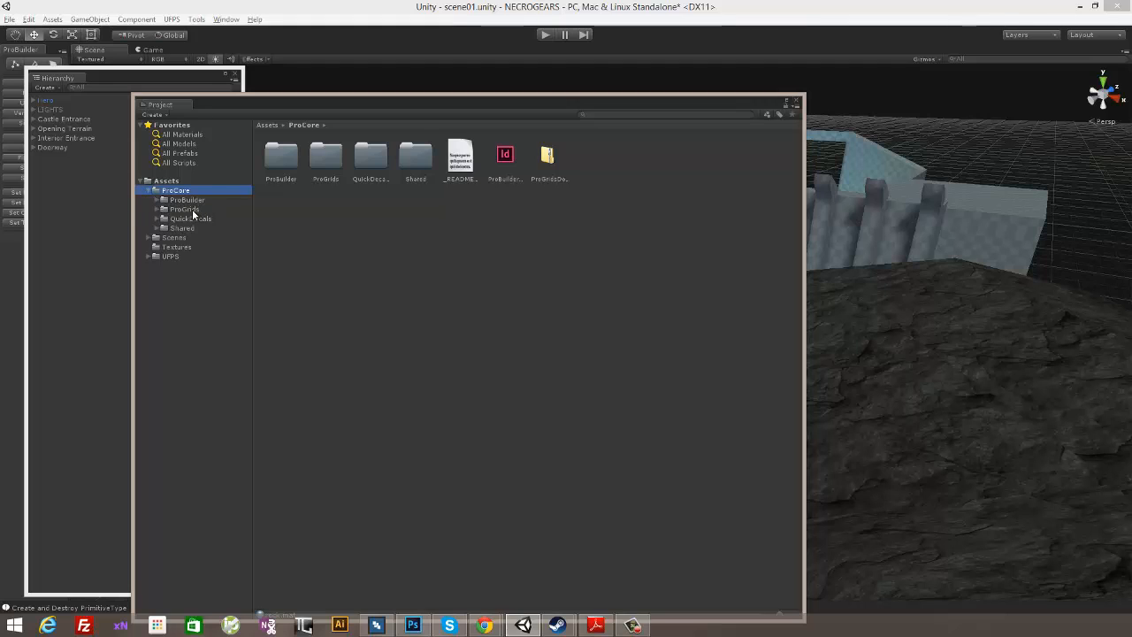
click(194, 218)
click(192, 229)
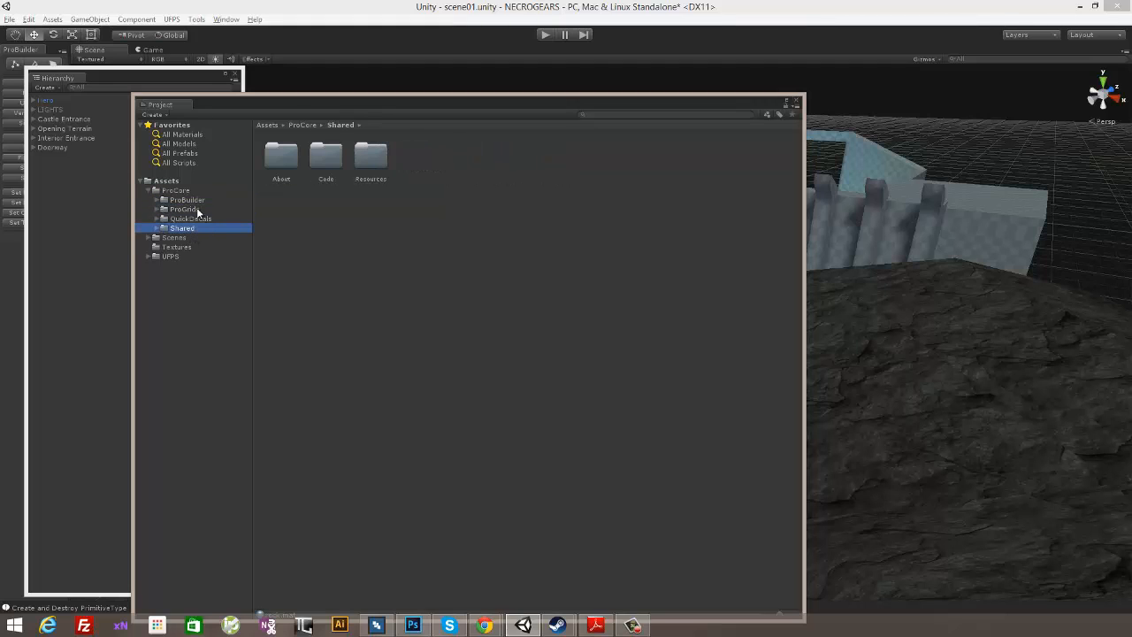
click(217, 200)
double_click(505, 157)
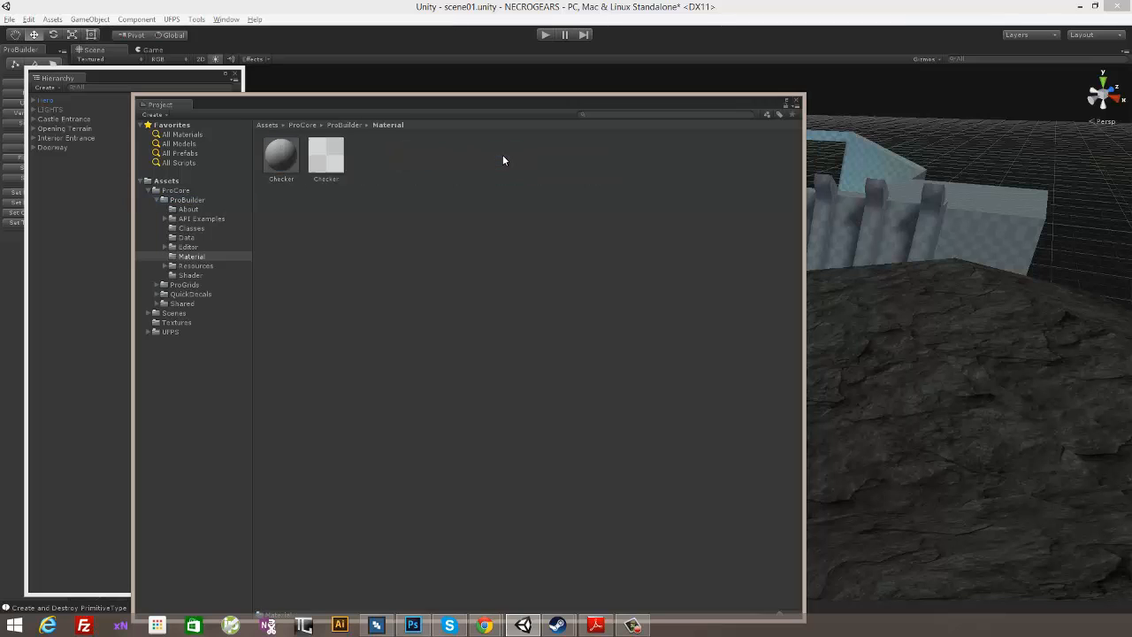
drag(367, 104, 339, 212)
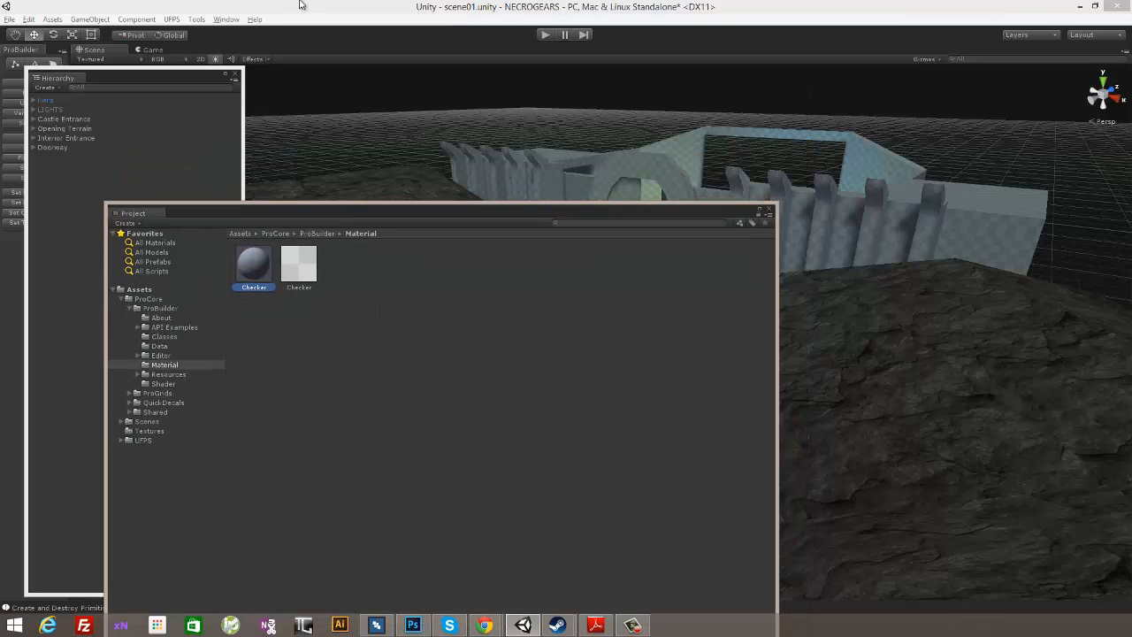
- Change the Checker material's shader to Mobile/Diffuse in the Inspector and close the Inspector
click(226, 19)
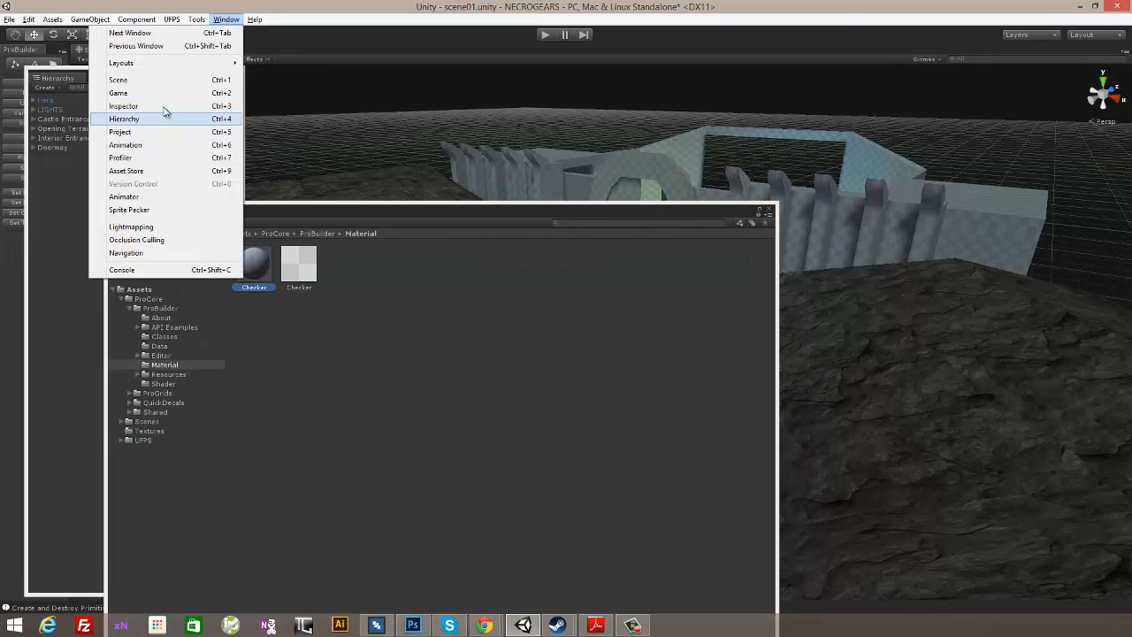
click(164, 107)
click(281, 103)
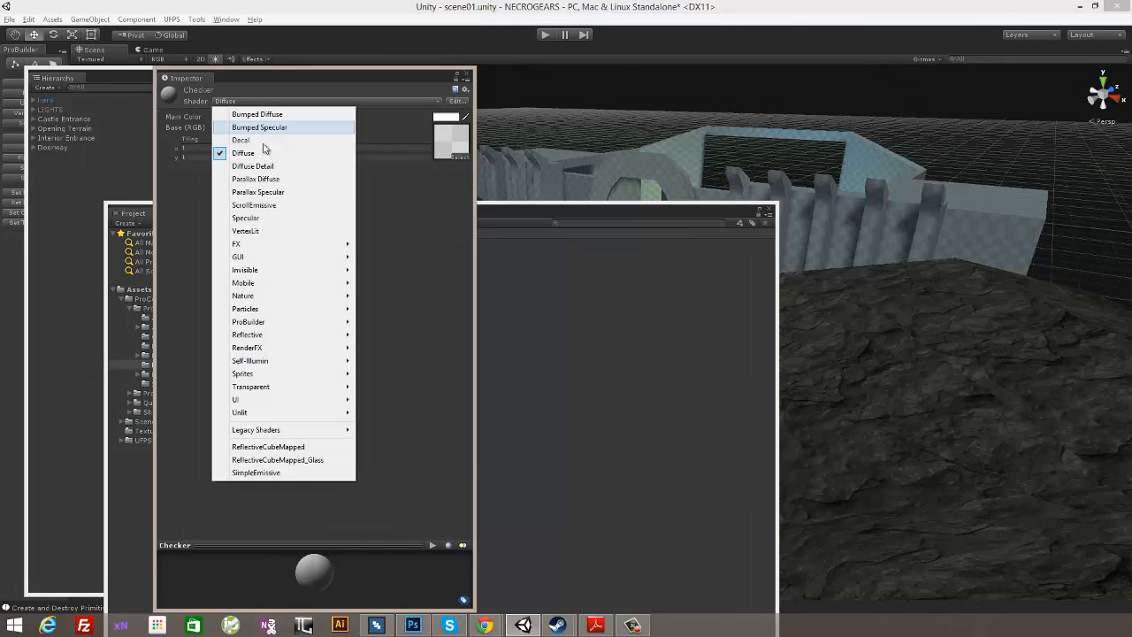
mouse_move(265, 283)
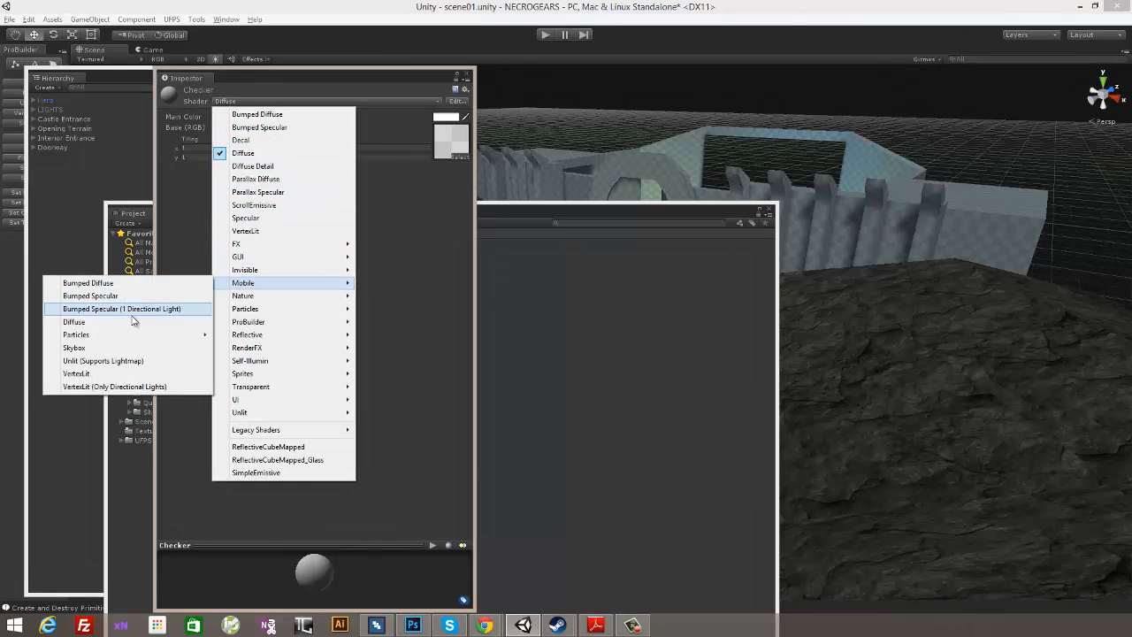
click(132, 321)
click(467, 77)
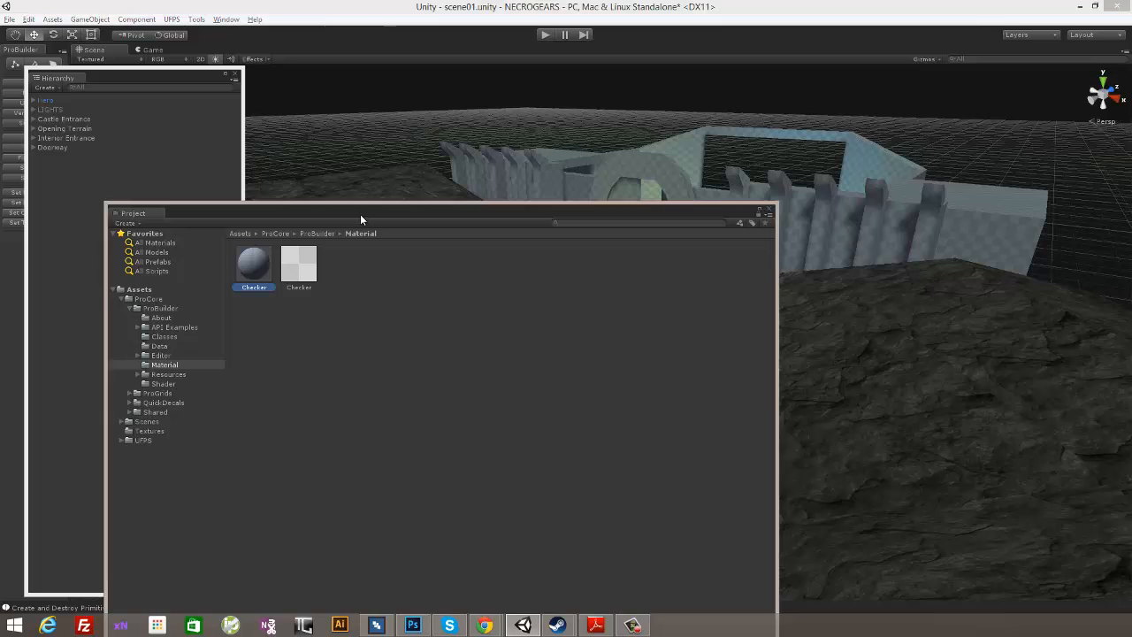
- Collapse the ProCore folder, look into the UFPS assets folder and close the Project window
drag(359, 213, 366, 157)
click(135, 243)
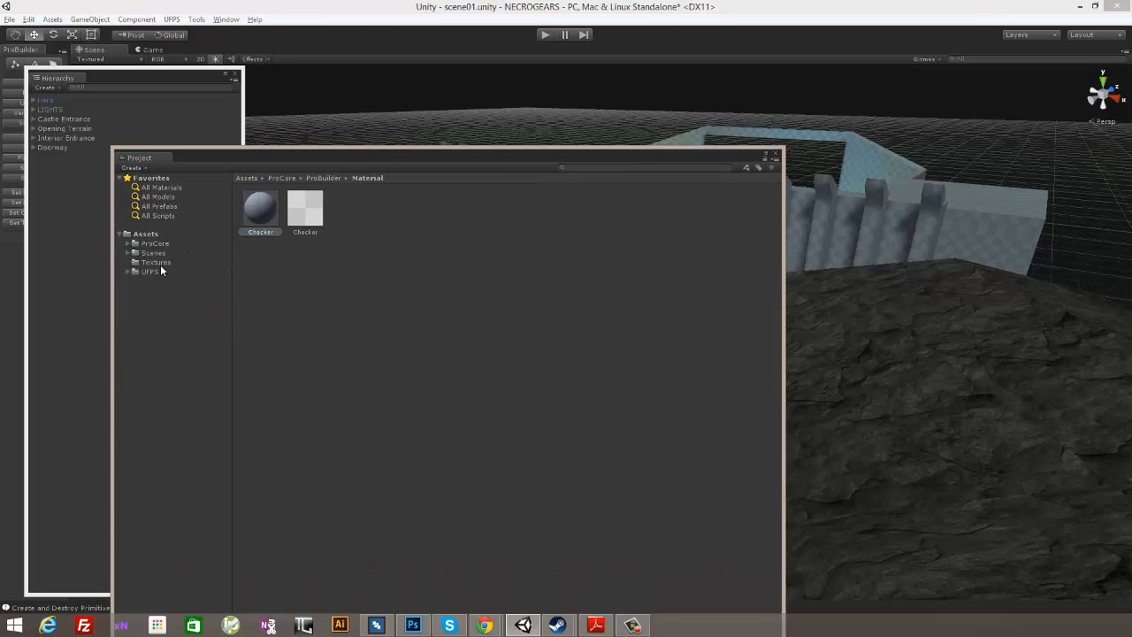
click(147, 272)
click(264, 211)
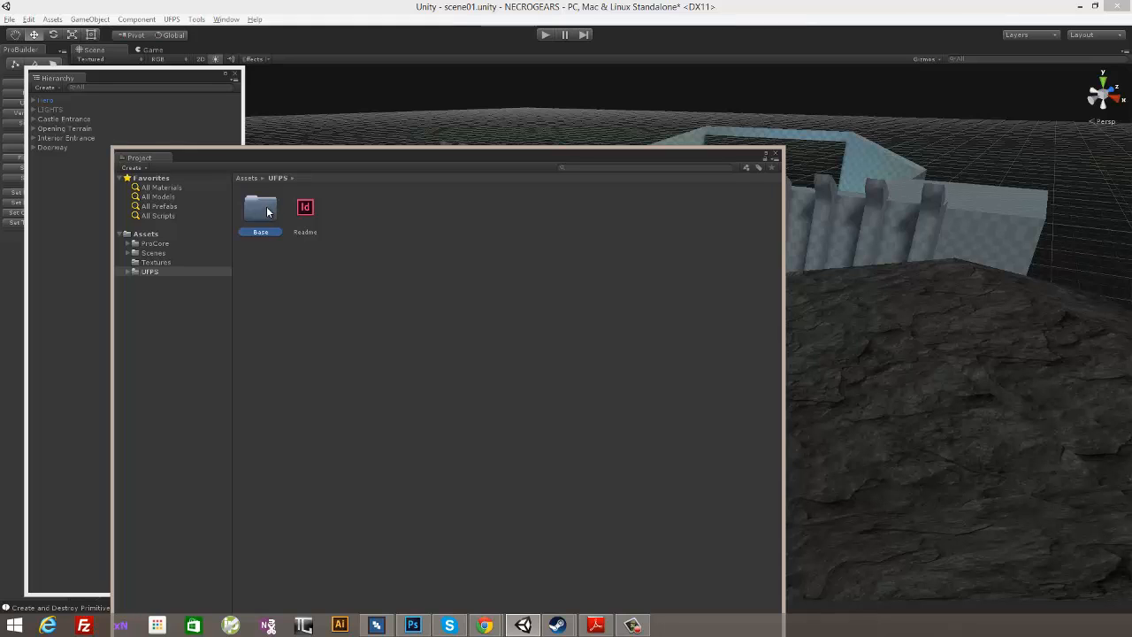
click(777, 157)
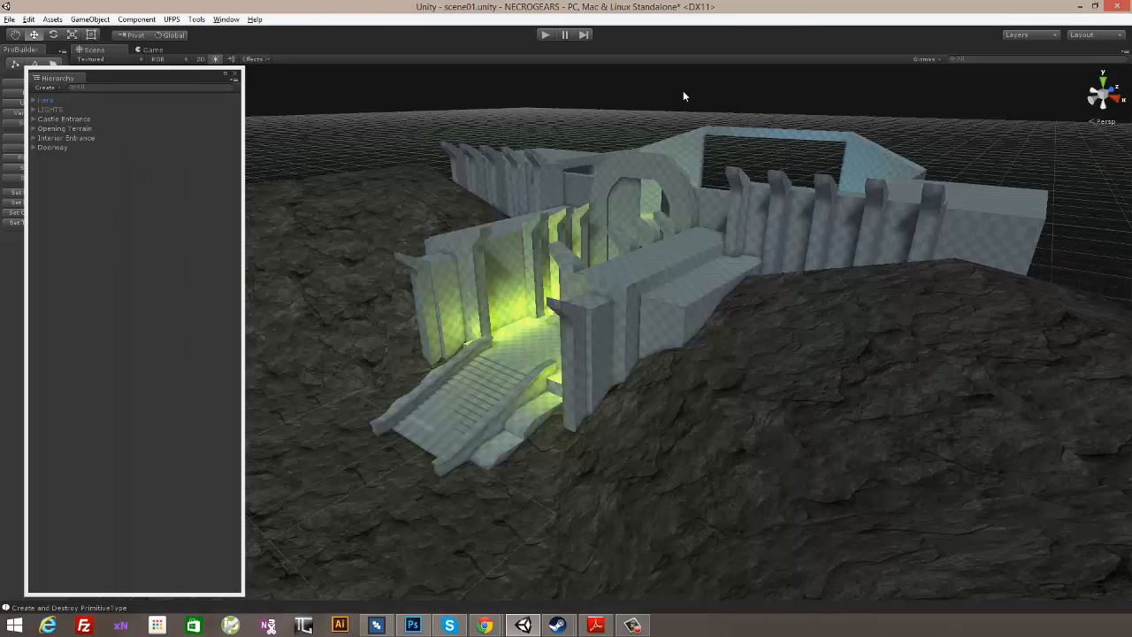
- Expand Hero and its Body in the Hierarchy, select the Mesh object and frame it in the Scene view
click(41, 100)
click(33, 101)
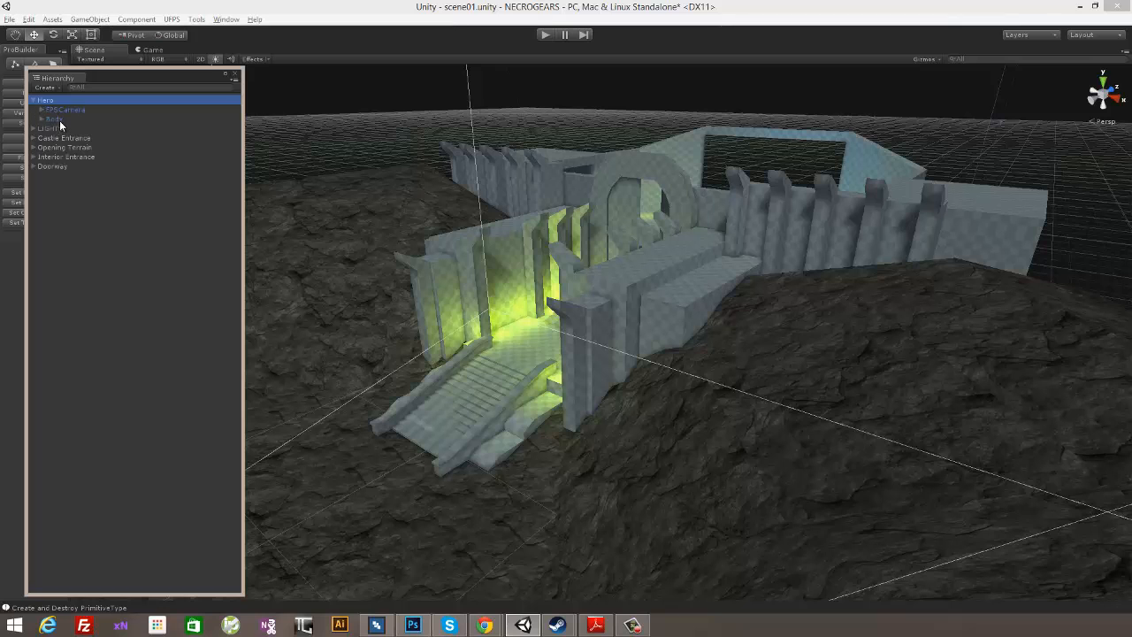
click(56, 120)
click(42, 120)
click(64, 129)
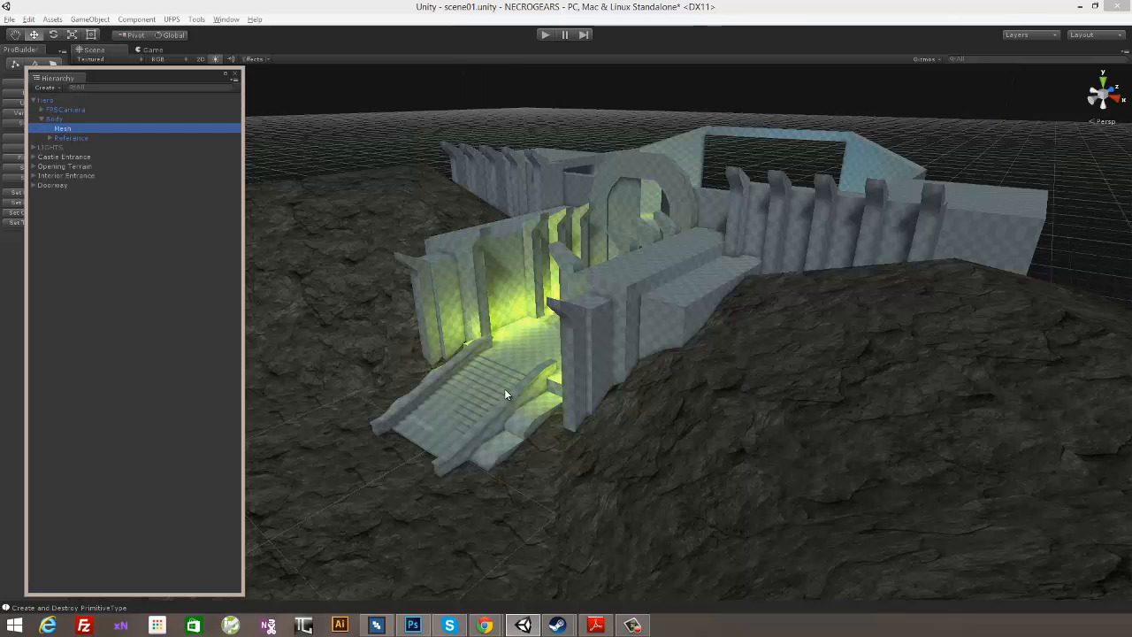
key(f)
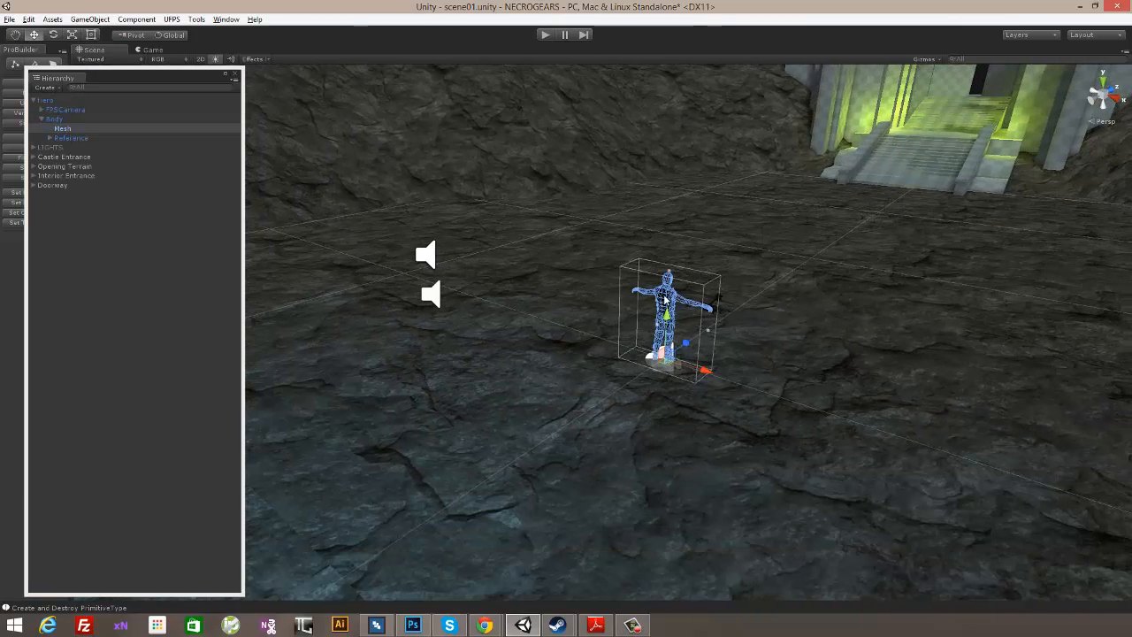
- Open the Inspector for the hero's Mesh, move it clear of the character and set the Hero material's shader to Mobile/Diffuse
click(226, 18)
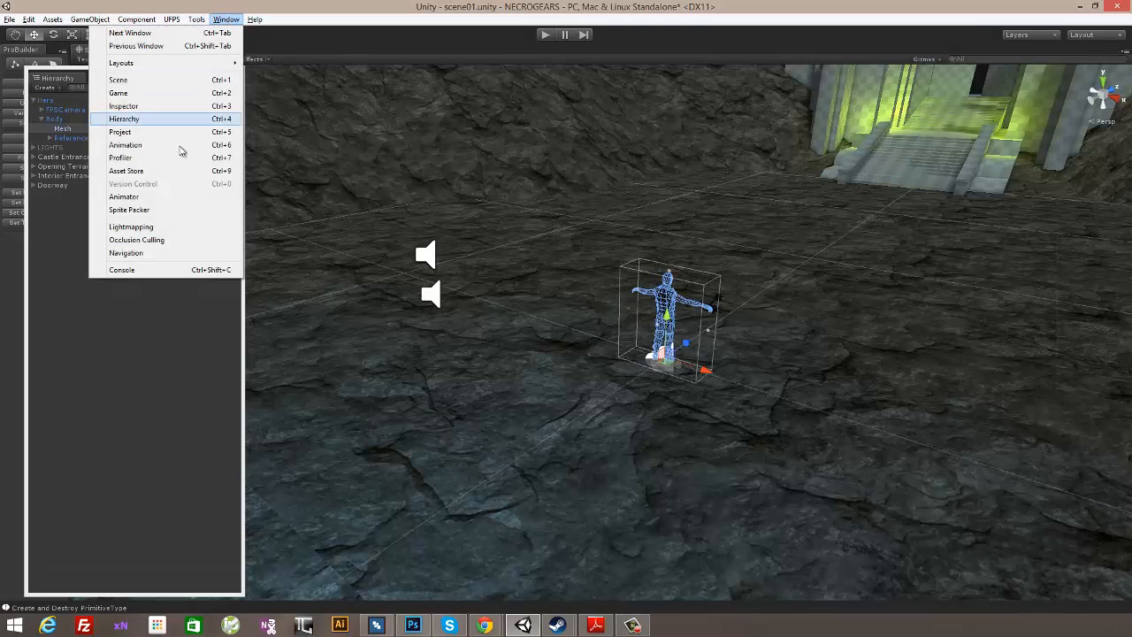
click(133, 106)
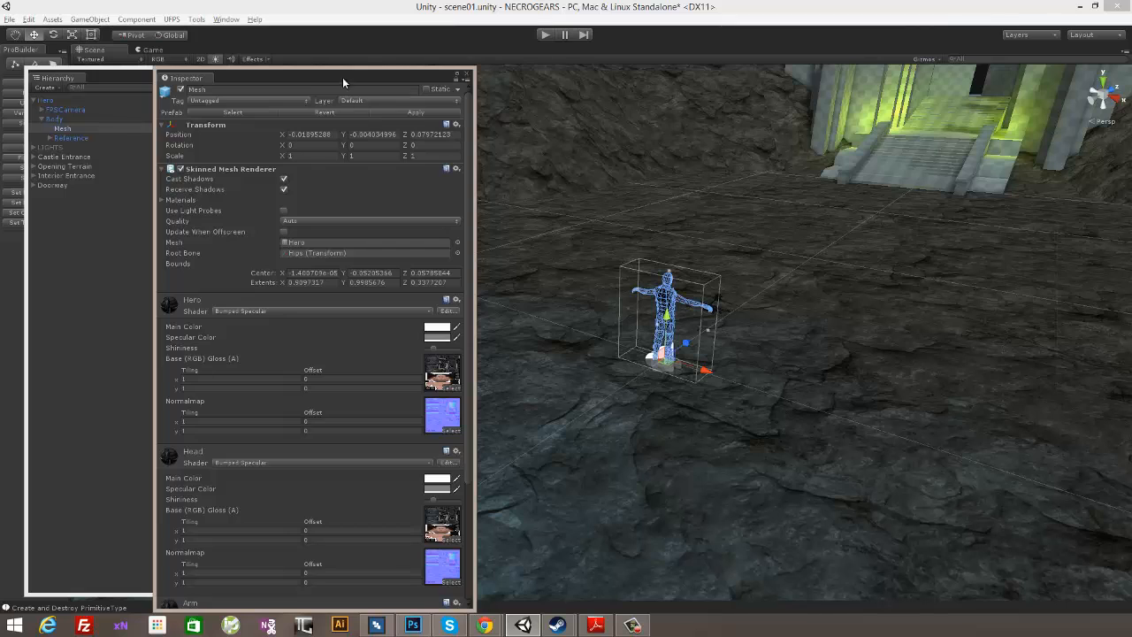
drag(342, 77, 910, 50)
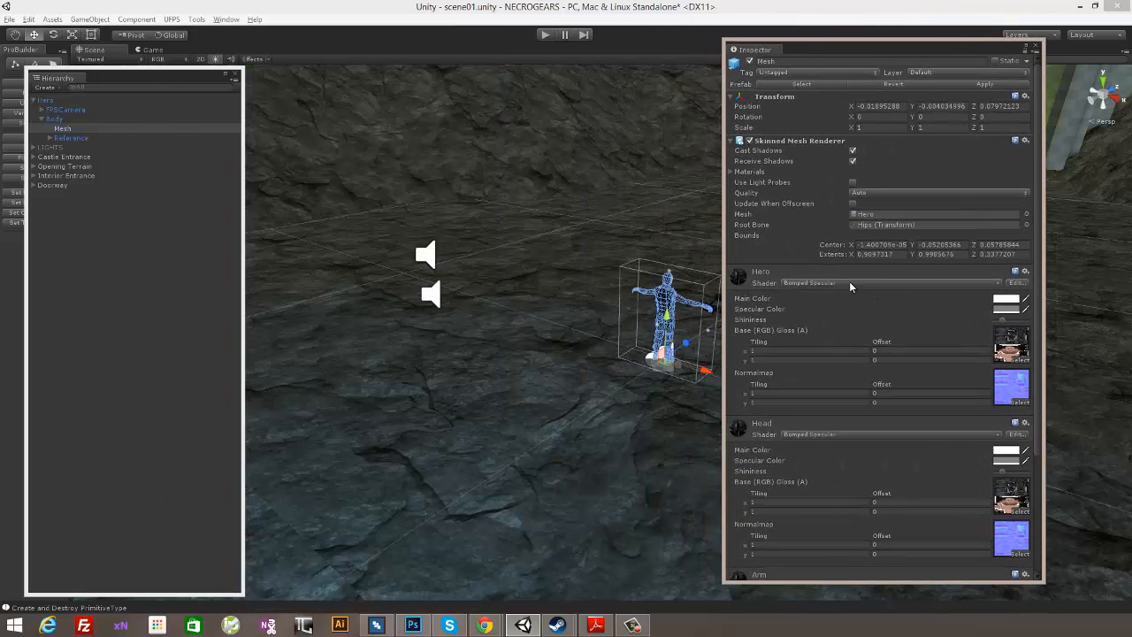
click(850, 282)
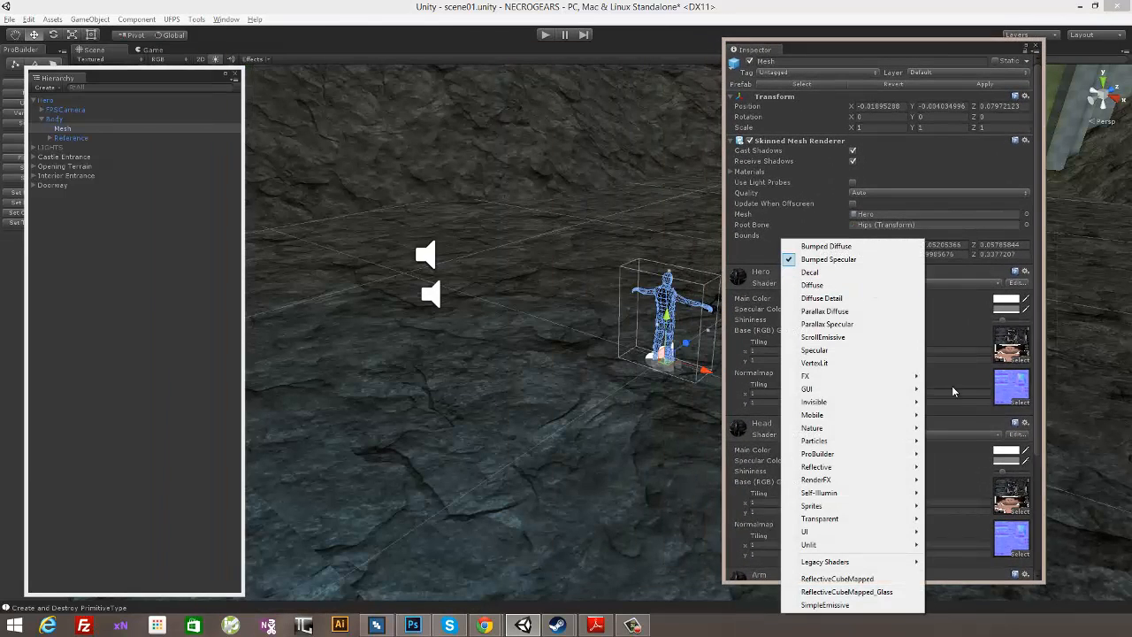
mouse_move(875, 415)
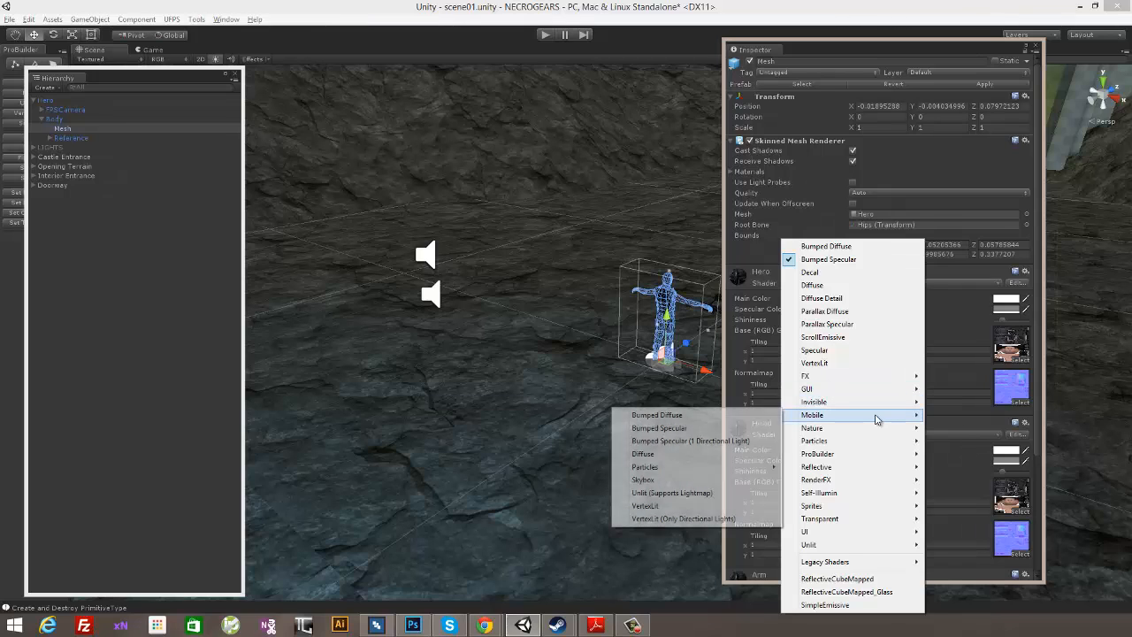
click(644, 454)
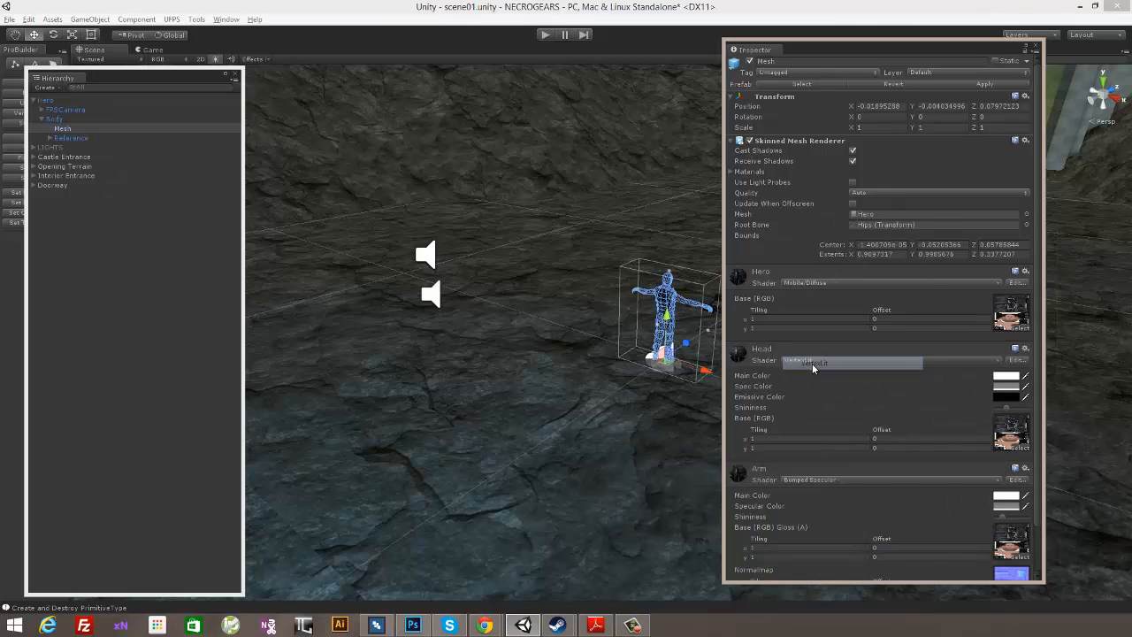
- Set the Head material's shader on the hero's Mesh to Mobile/Diffuse
click(806, 360)
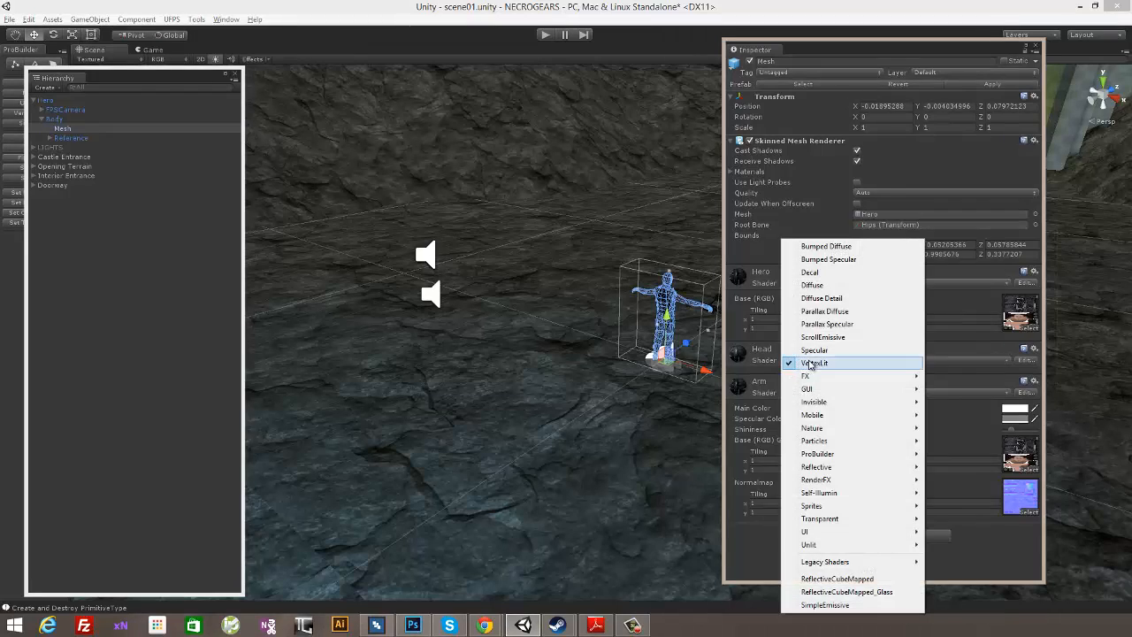
mouse_move(826, 415)
click(750, 411)
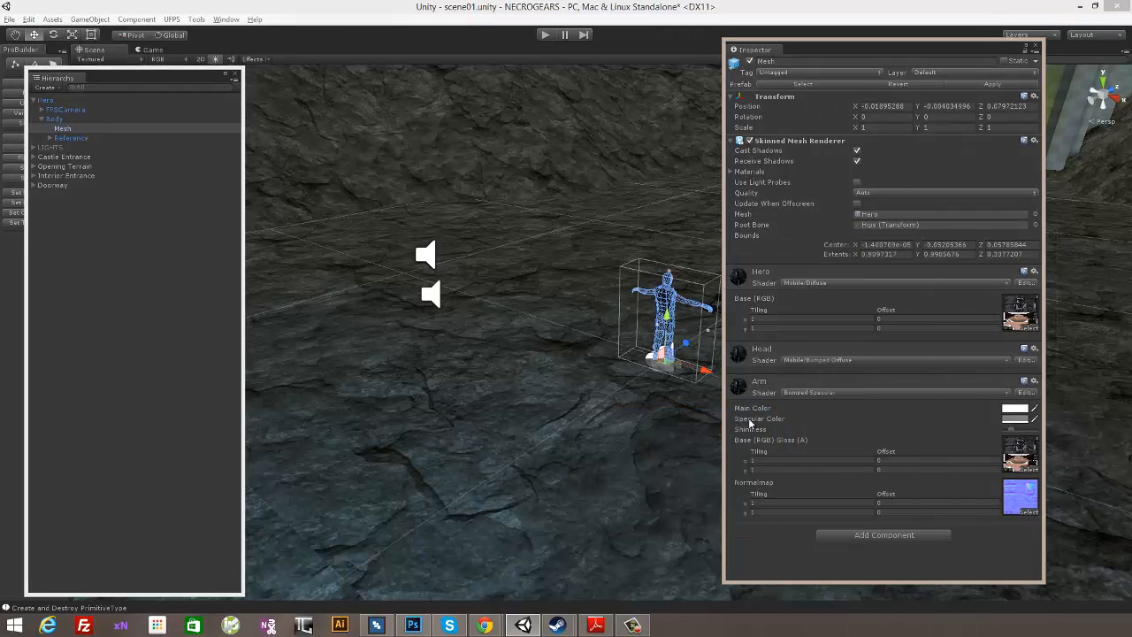
click(815, 364)
mouse_move(808, 421)
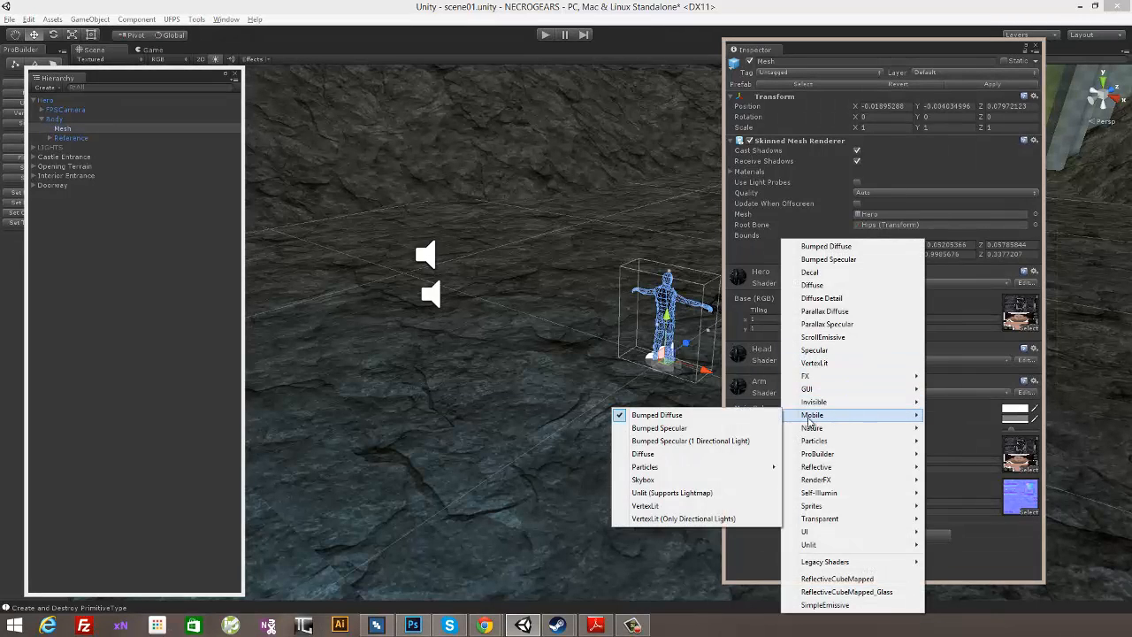
click(734, 455)
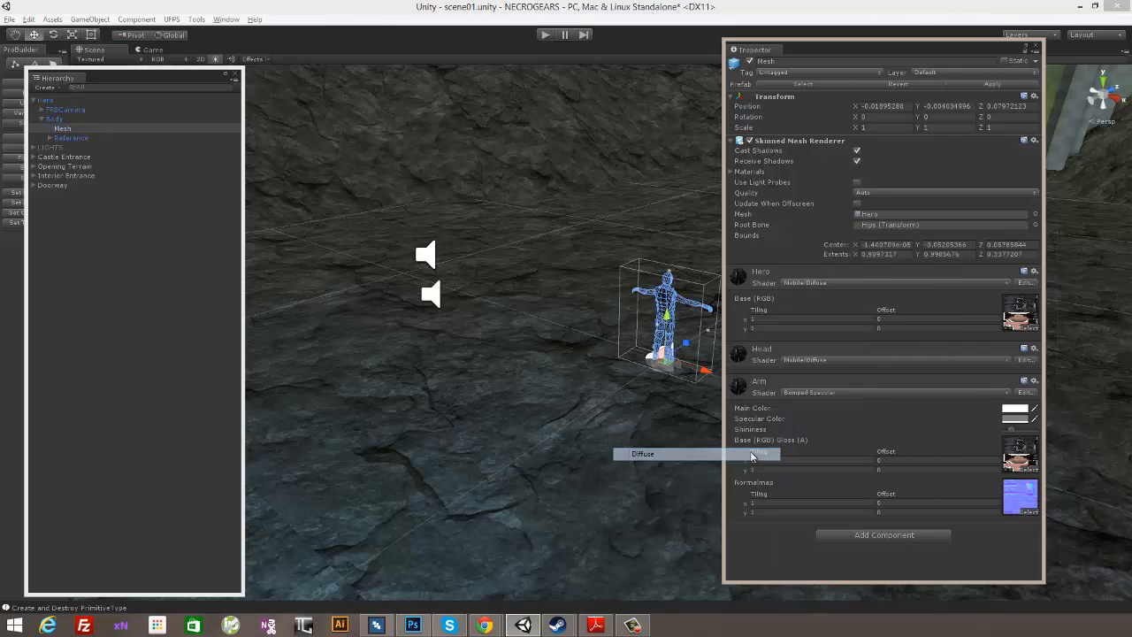
- Set the Arm material's shader on the hero's Mesh to Mobile/Diffuse and close the Inspector
click(831, 393)
mouse_move(836, 200)
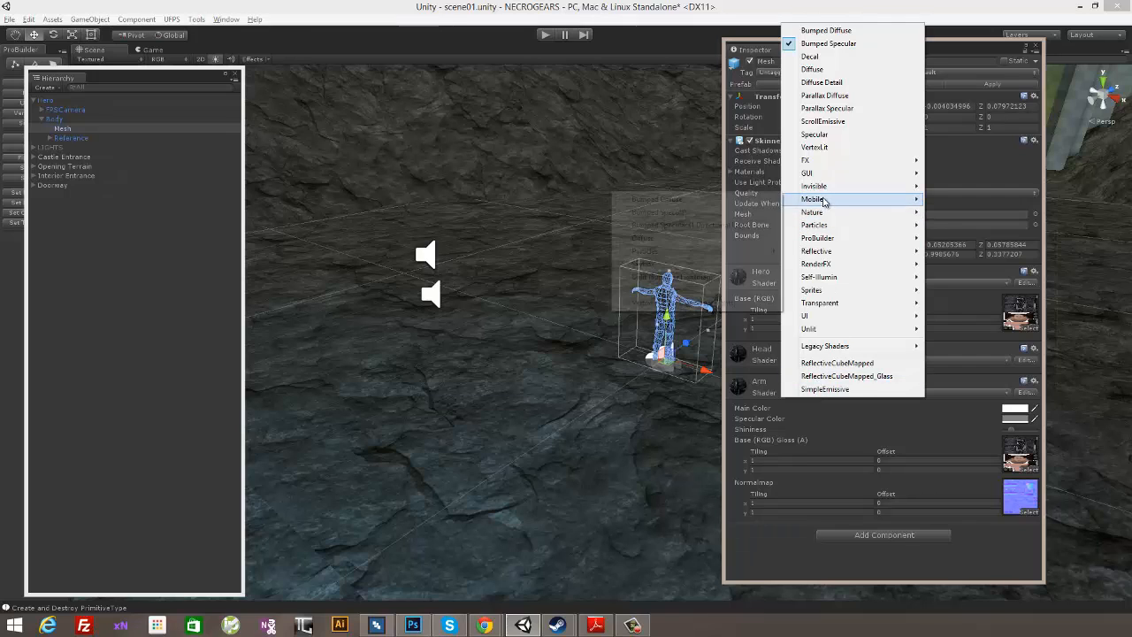
click(667, 239)
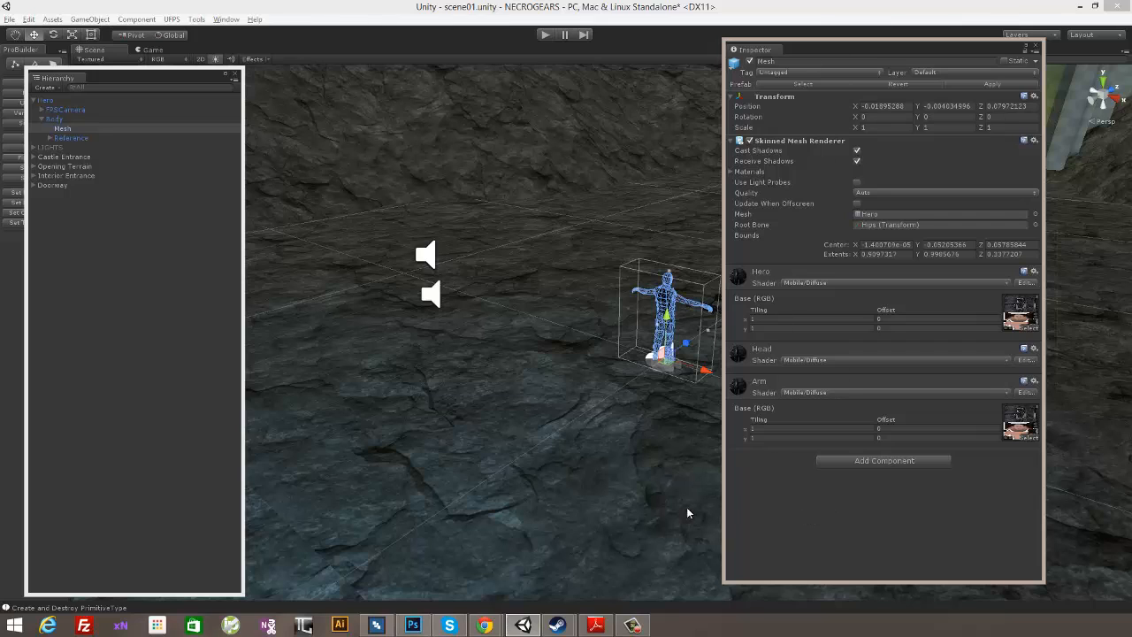
click(1038, 47)
- Deselect the mesh, pick a lighter, greyer ambient light colour in the Render Settings and close the Inspector
scroll(907, 127, down, 5)
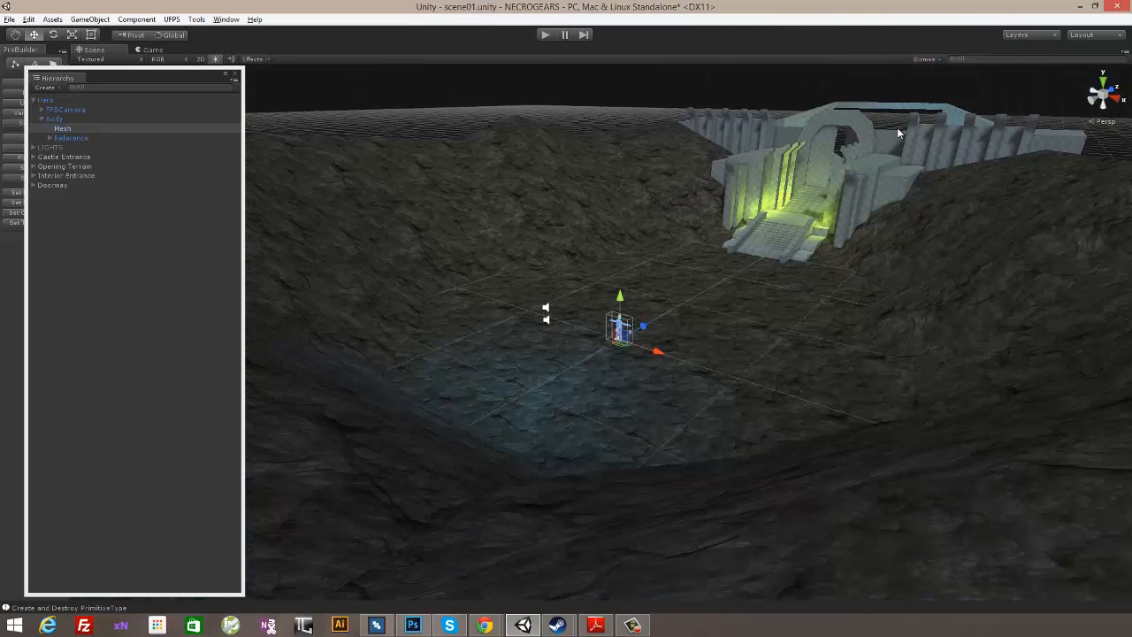
click(818, 98)
alt+drag(747, 278, 778, 293)
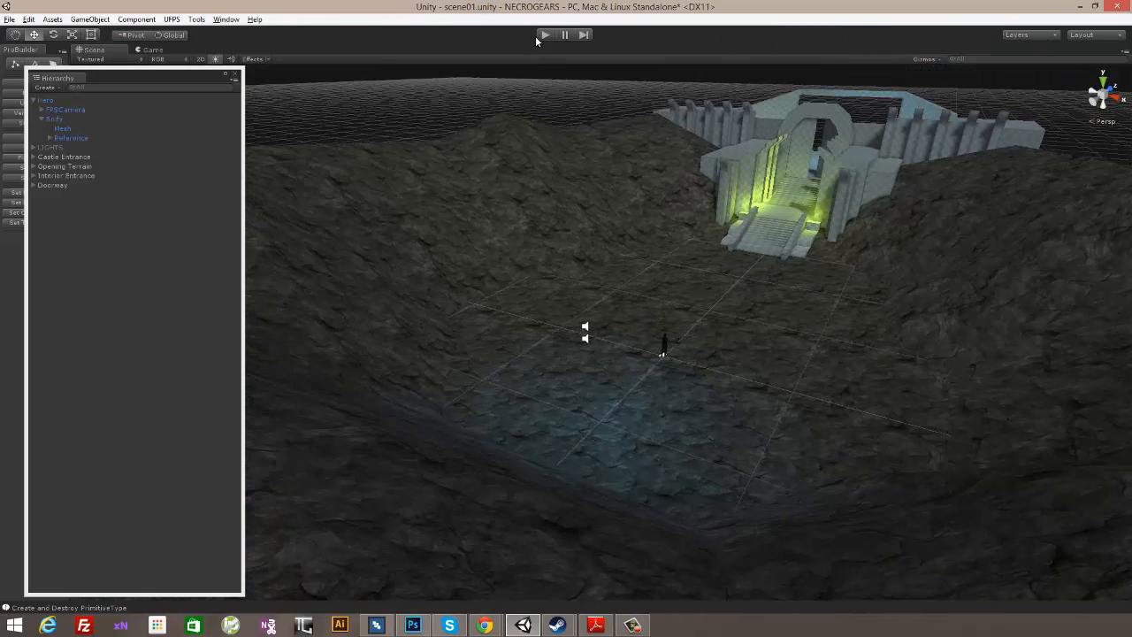
click(28, 18)
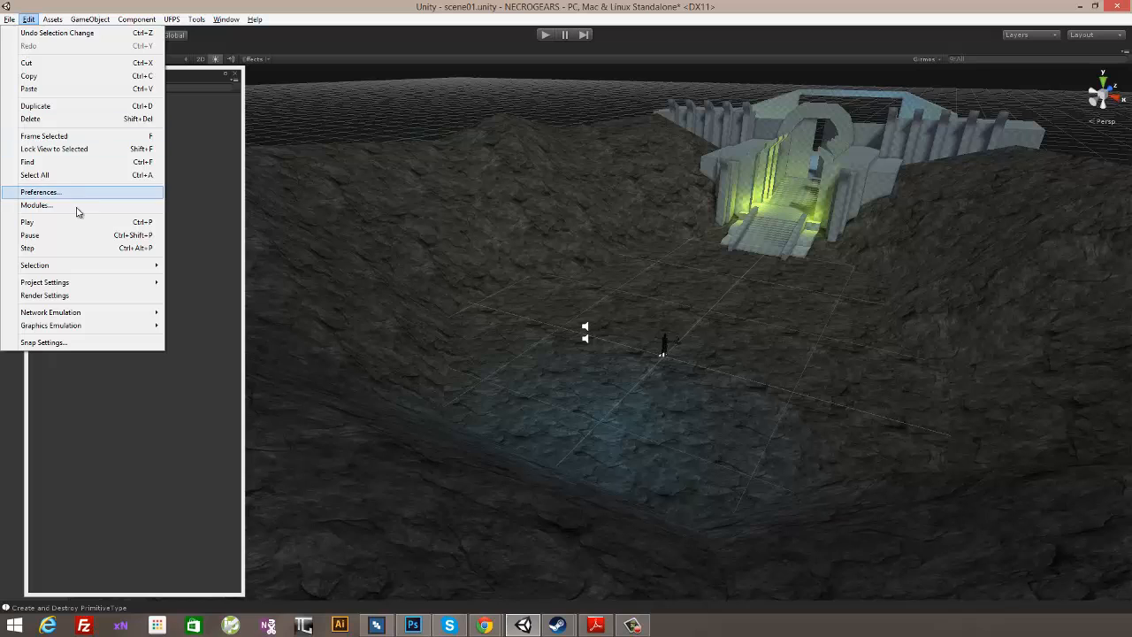
click(44, 295)
click(881, 154)
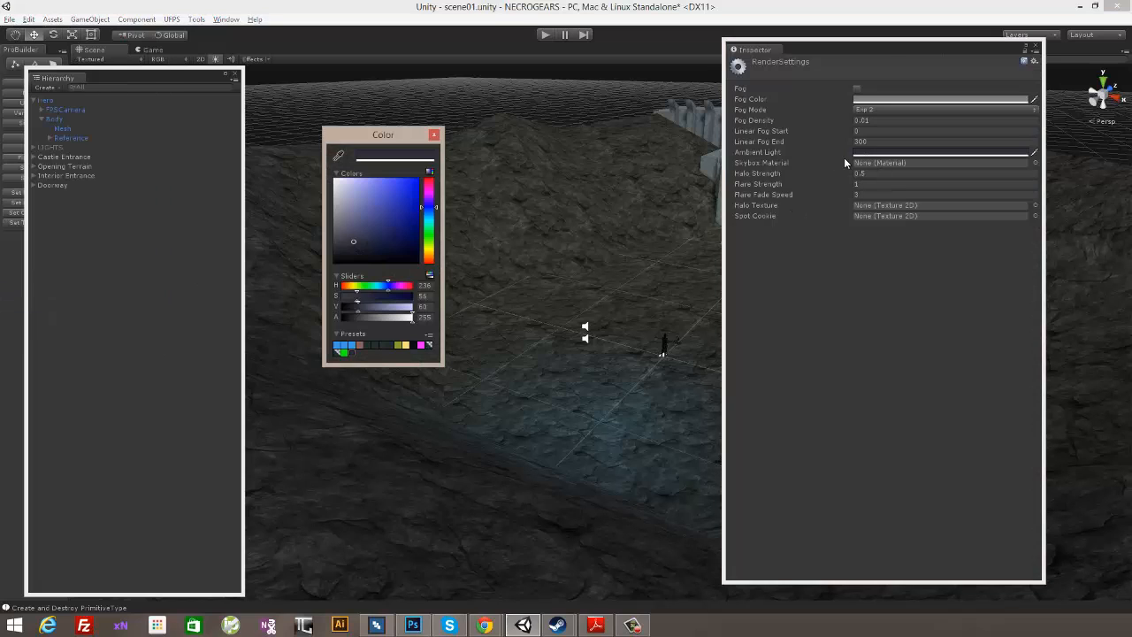
click(353, 223)
drag(353, 223, 327, 217)
click(433, 137)
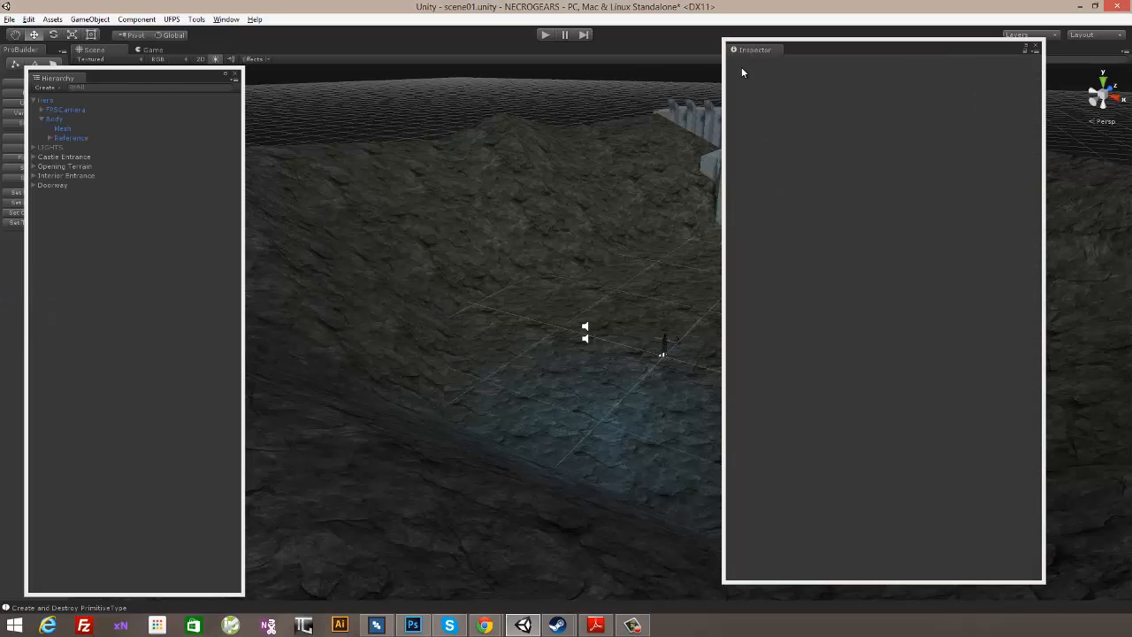
click(1037, 43)
- Start Play mode and walk up the castle entrance stairs and through the interior to examine the lighting and performance statistics
click(546, 35)
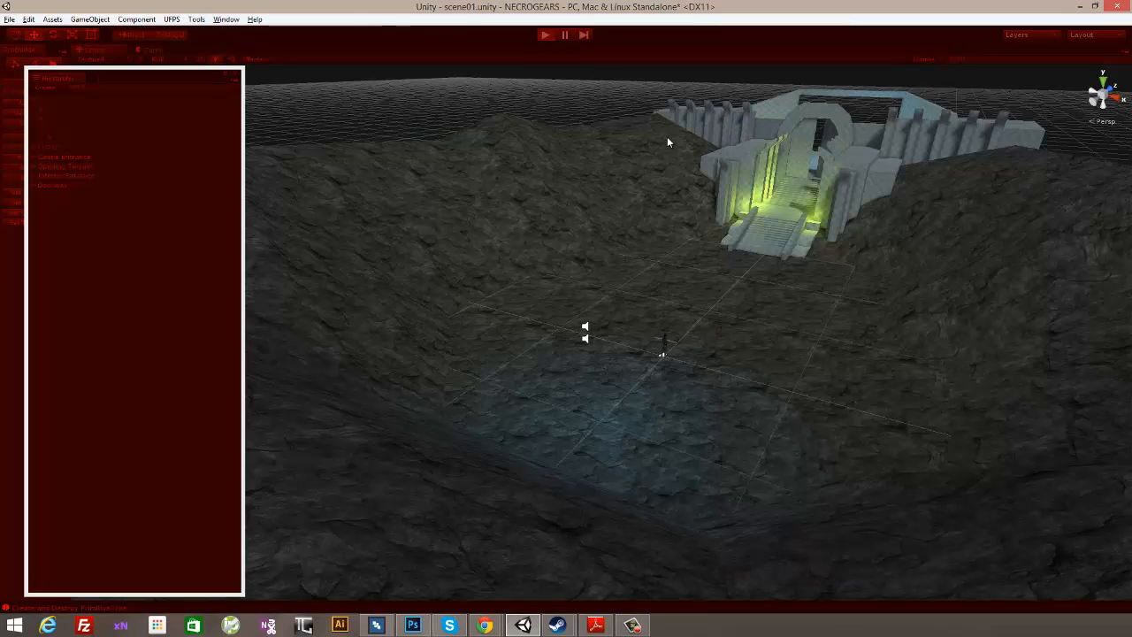
key(w)
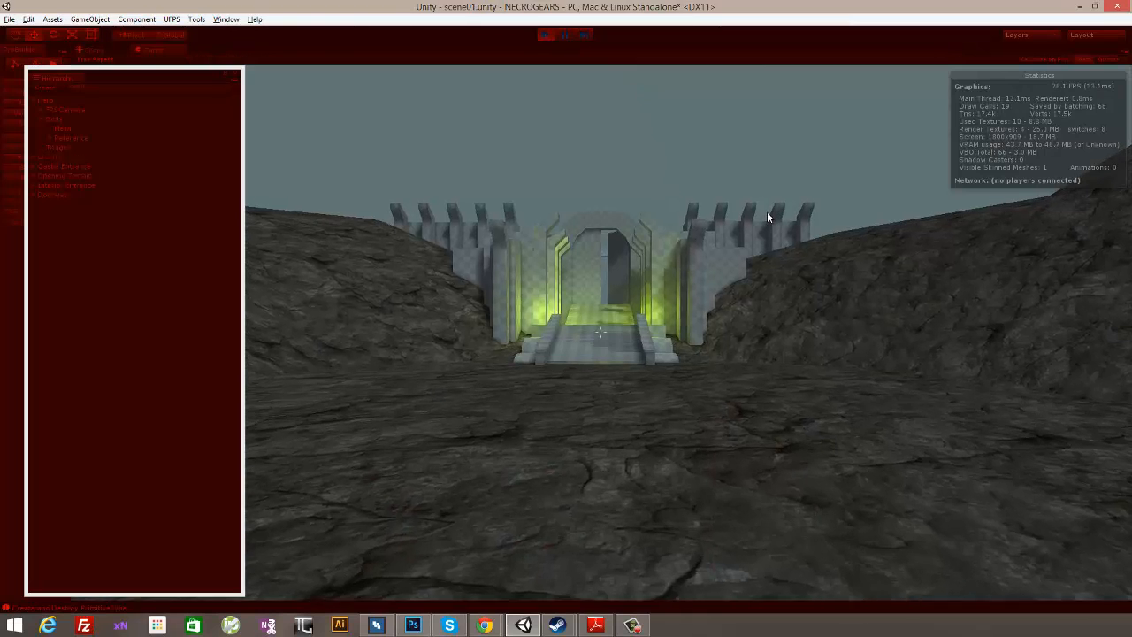
key(w)
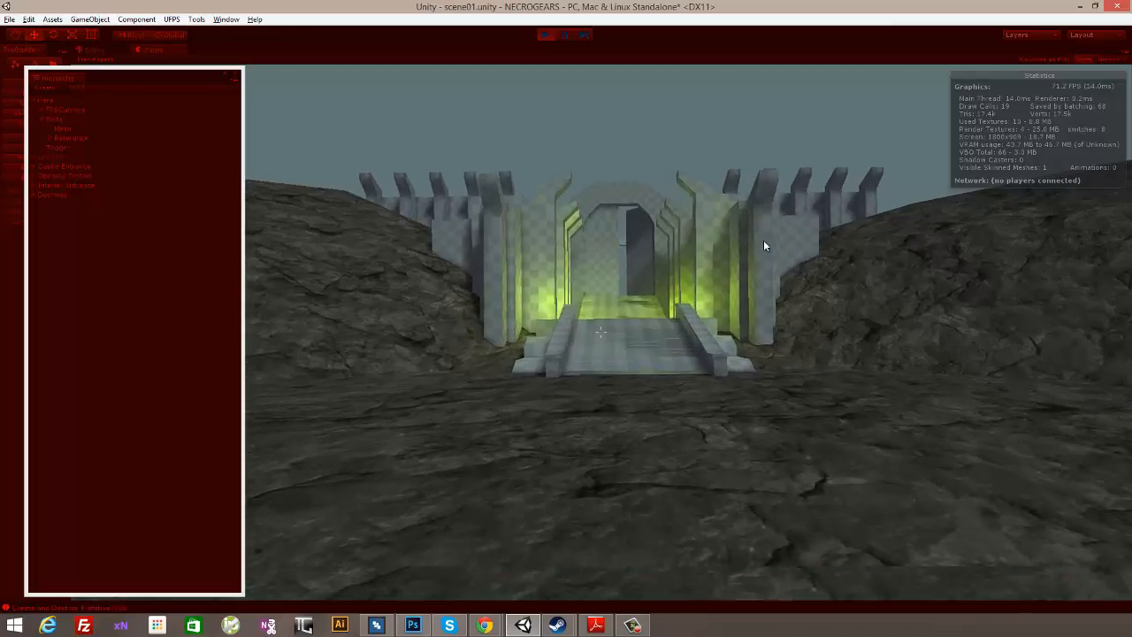
key(w)
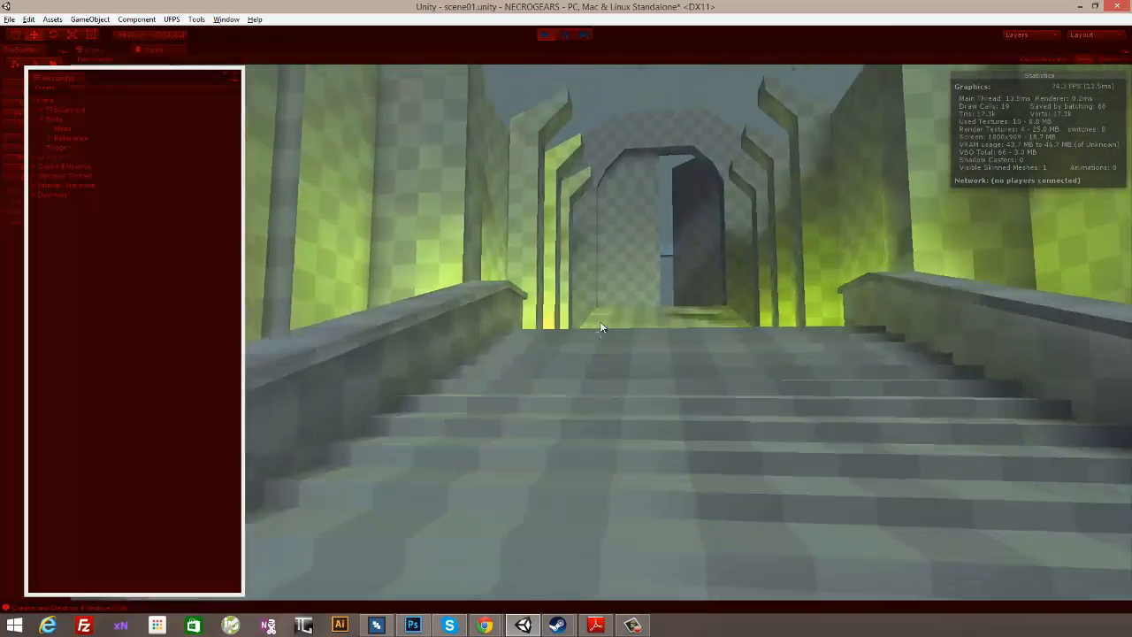
key(w)
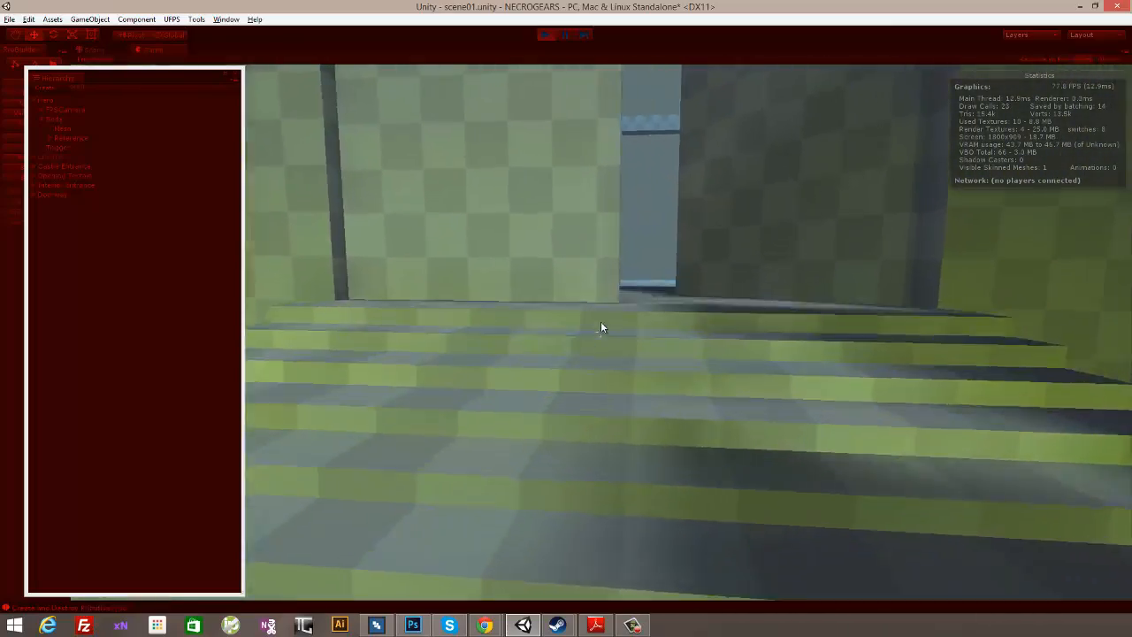
key(w)
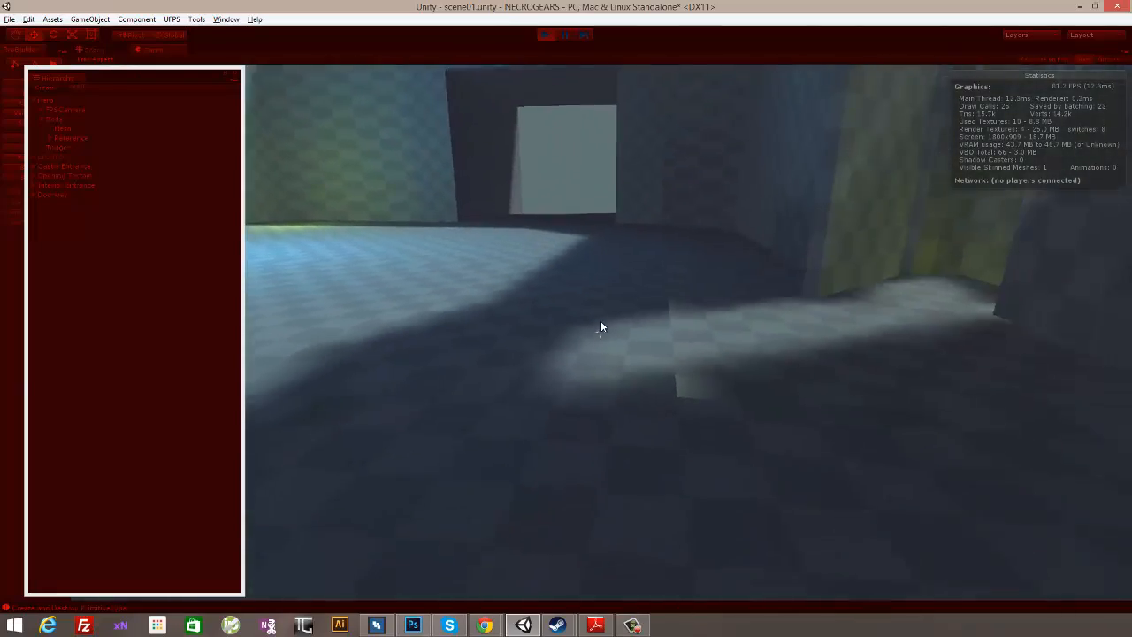
key(w)
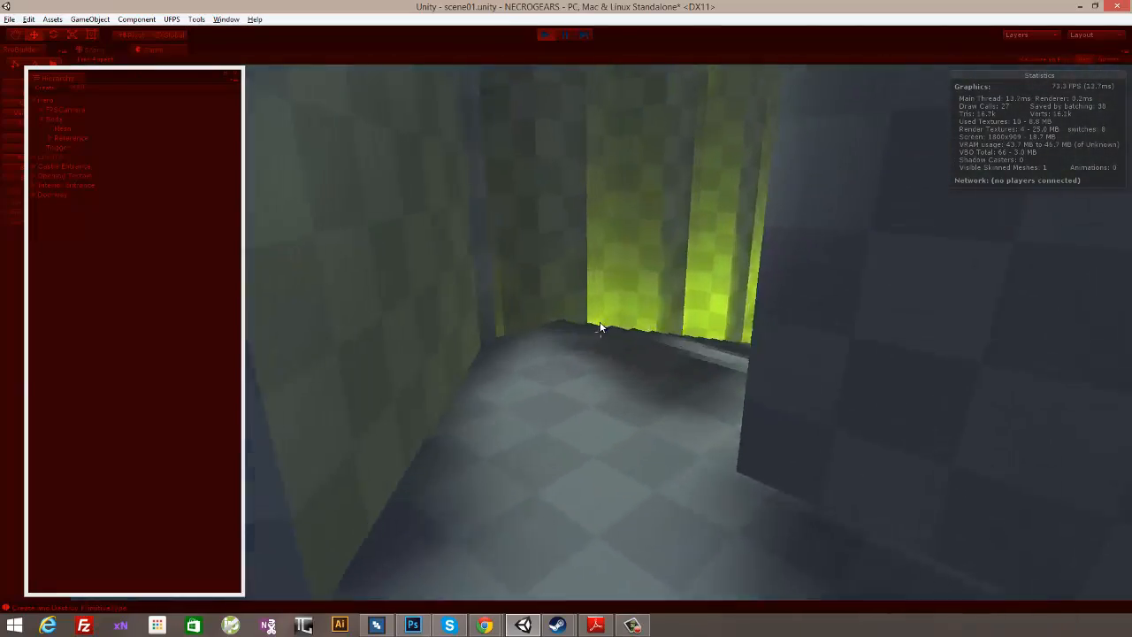
- Walk down onto the terrain, view the entrance stairs from both sides and return to the landing to inspect the green lights
key(w)
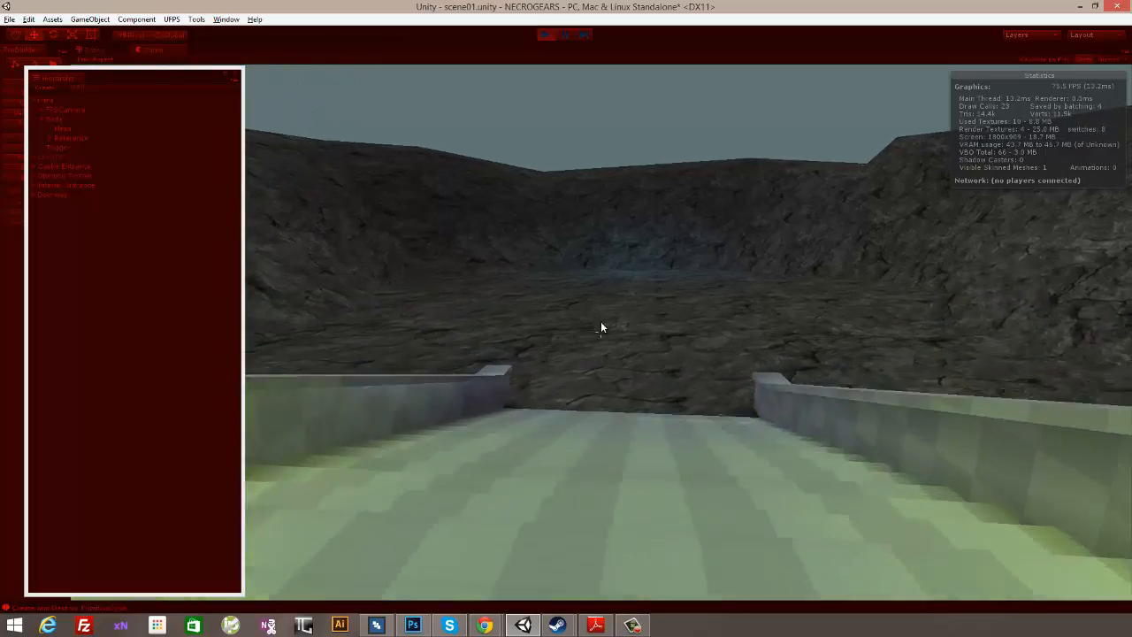
key(w)
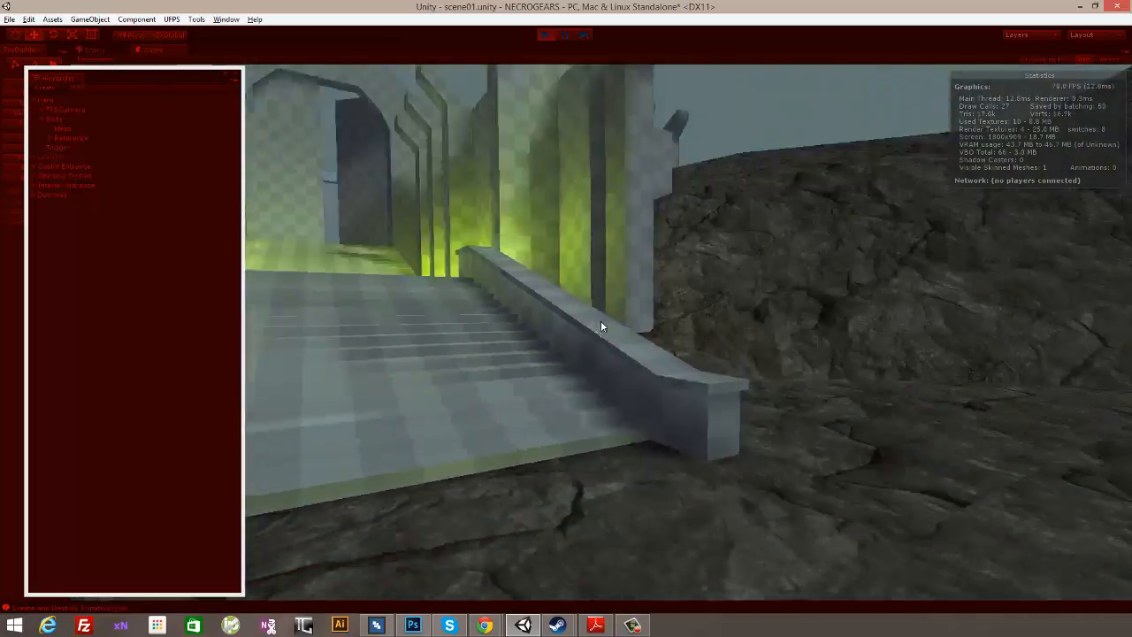
key(w)
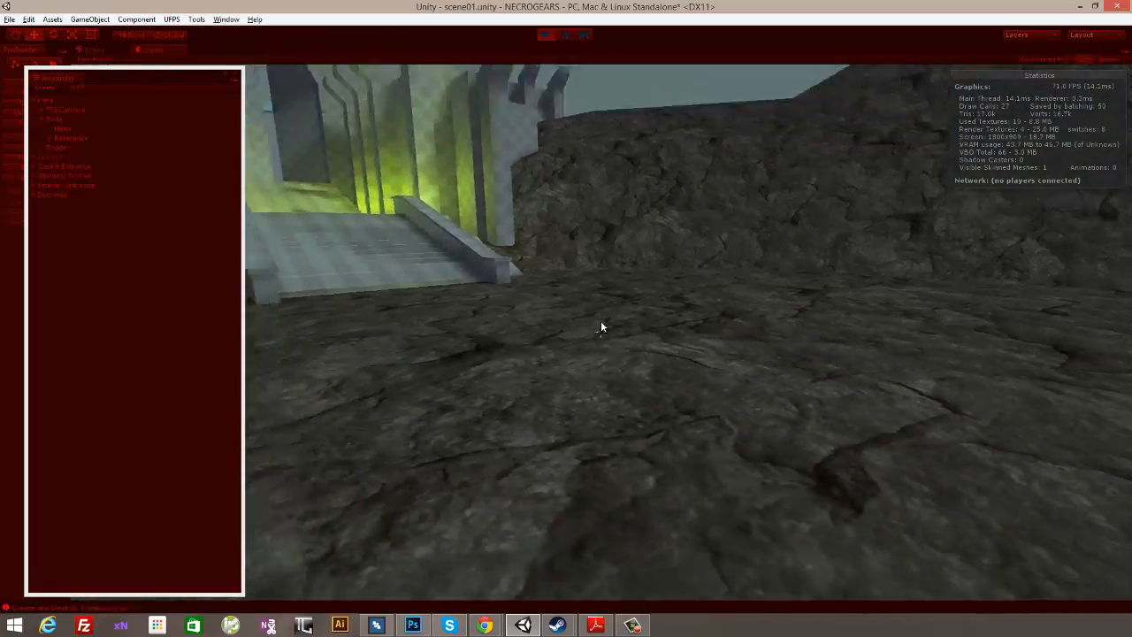
key(s)
key(w)
key(w)
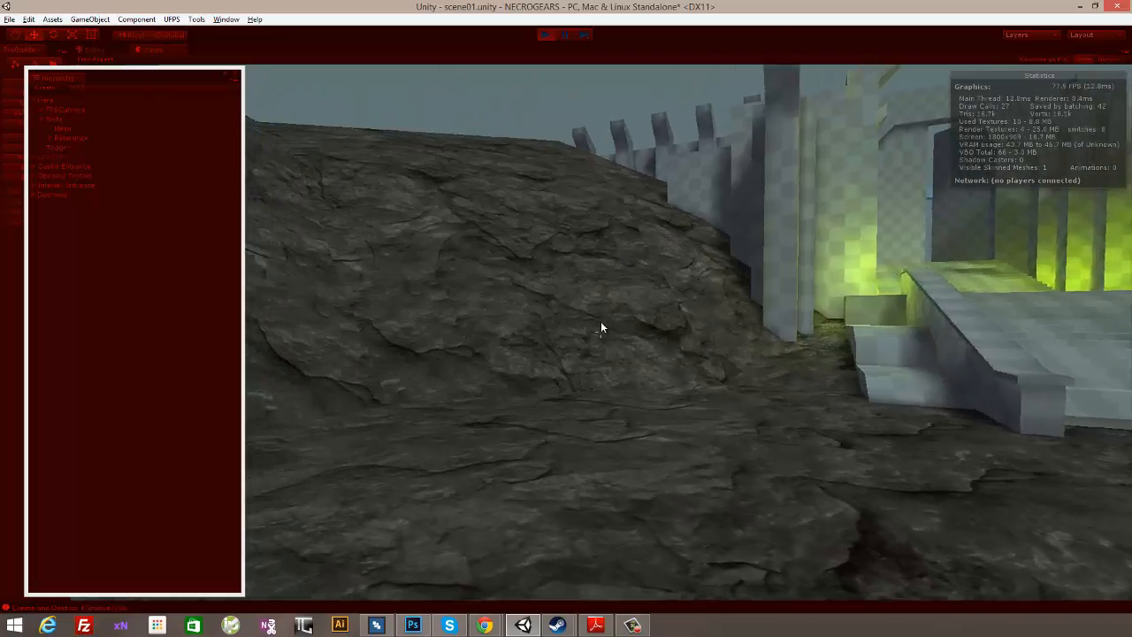
key(d)
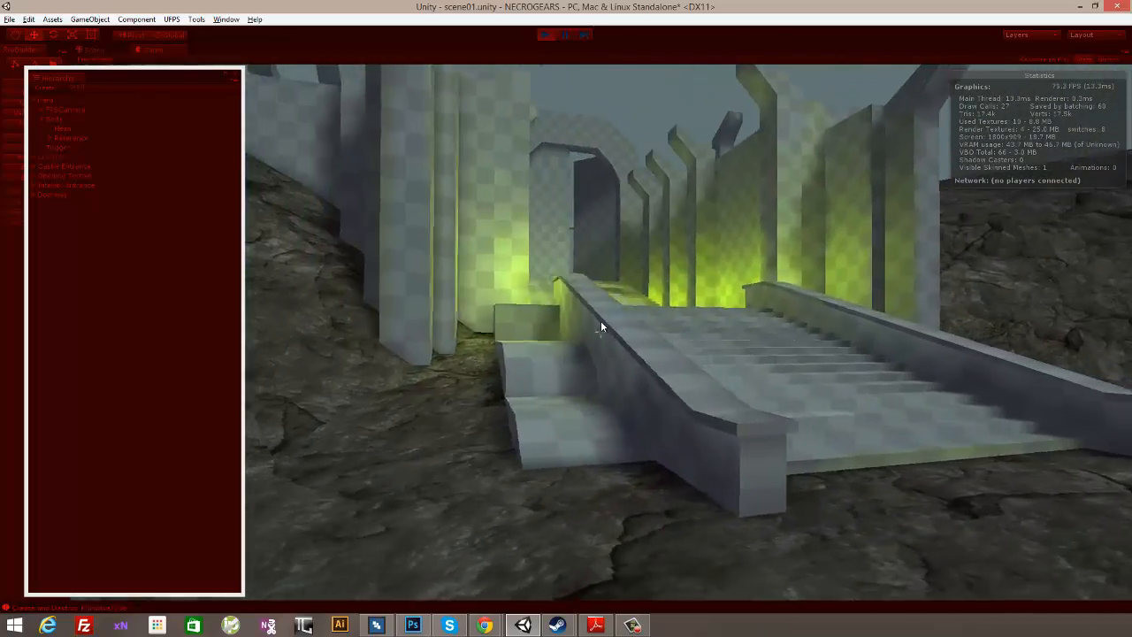
key(w)
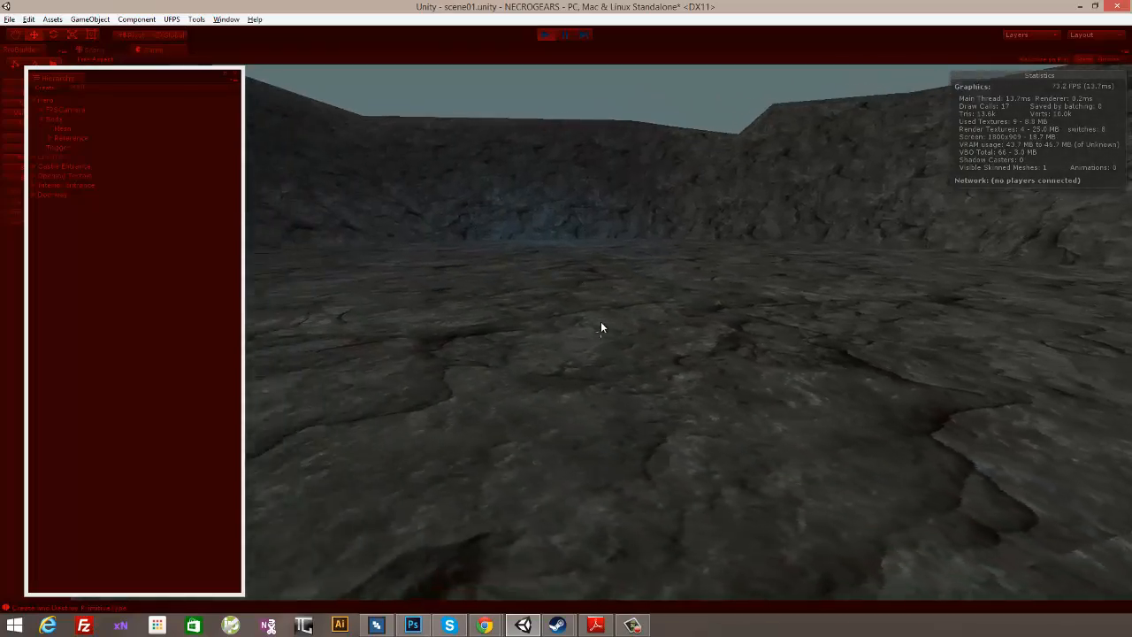
key(w)
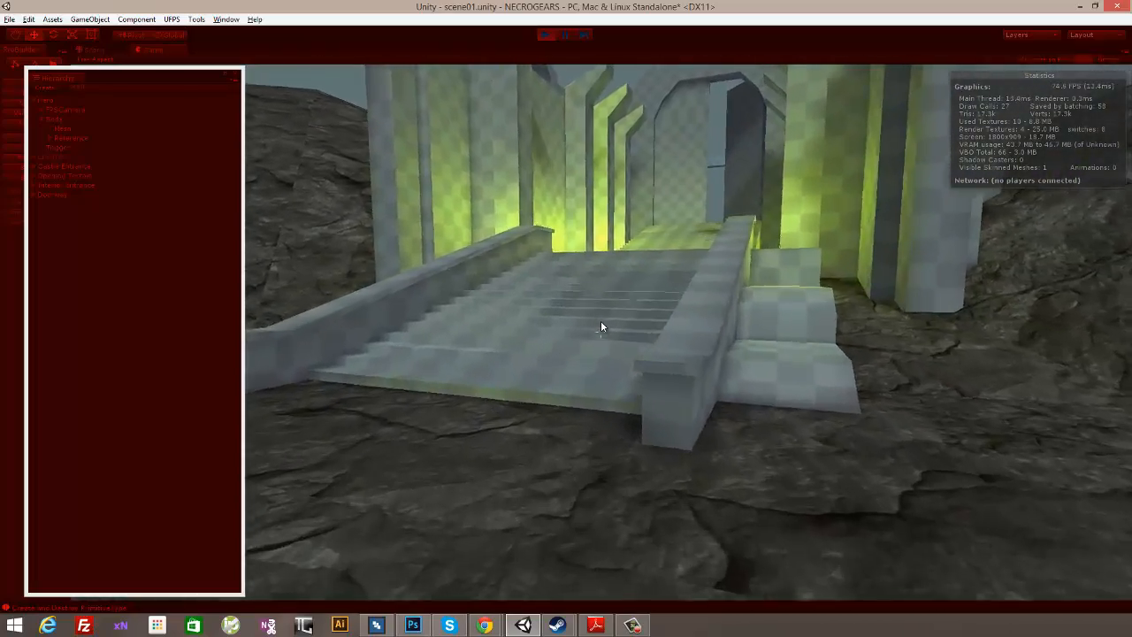
- Walk from the landing across the rocky terrain and back to face the castle stairs, checking the terrain shading and frame rate
key(w)
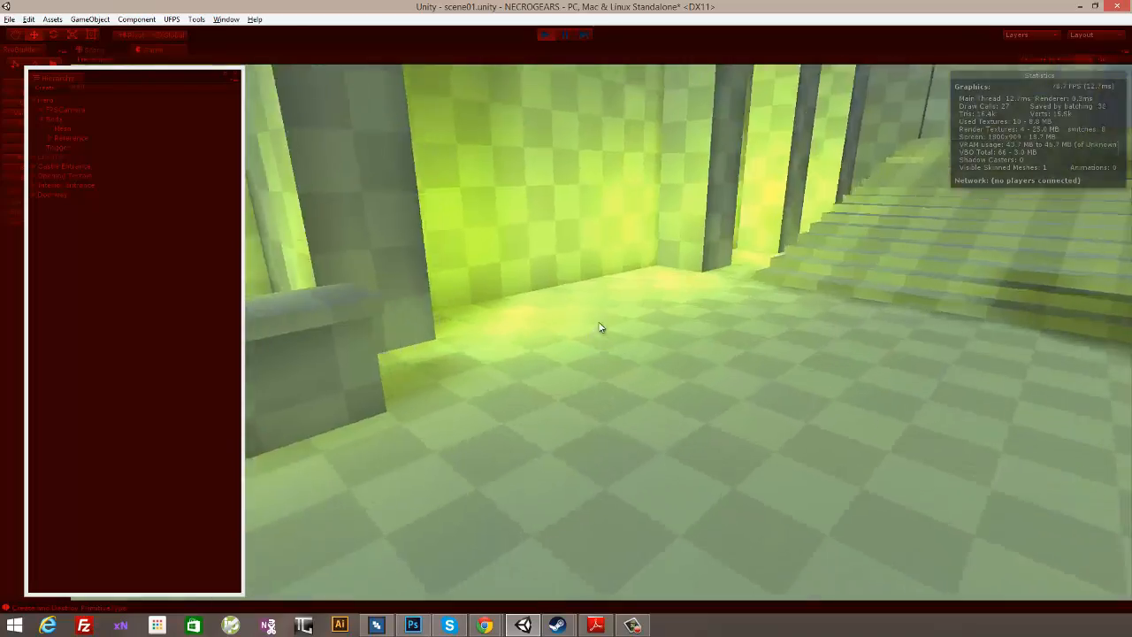
key(w)
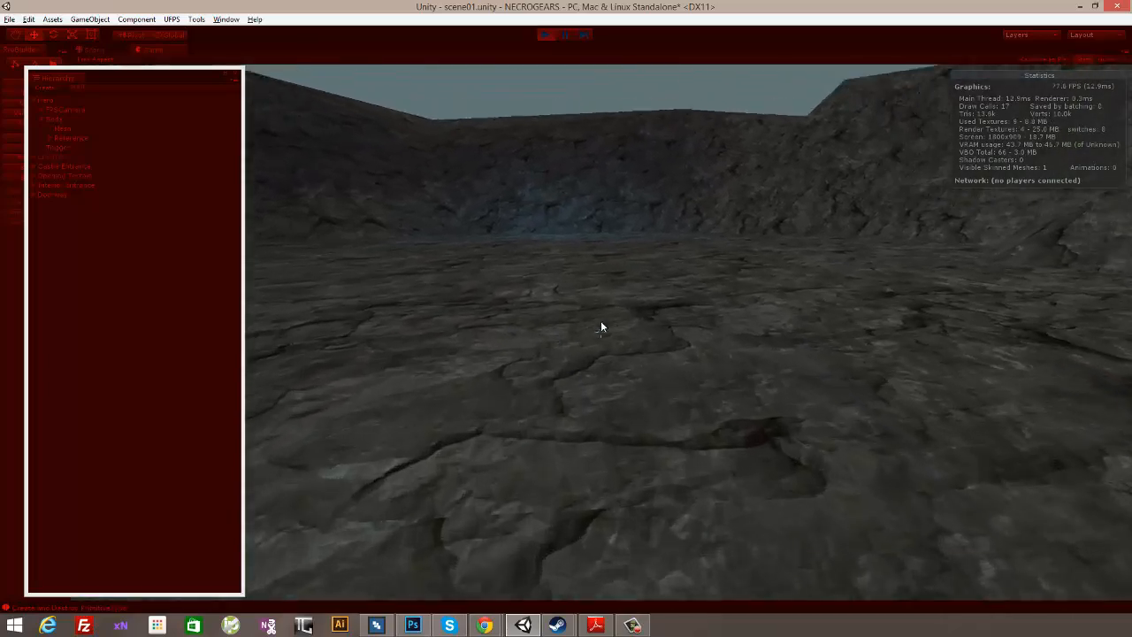
key(w)
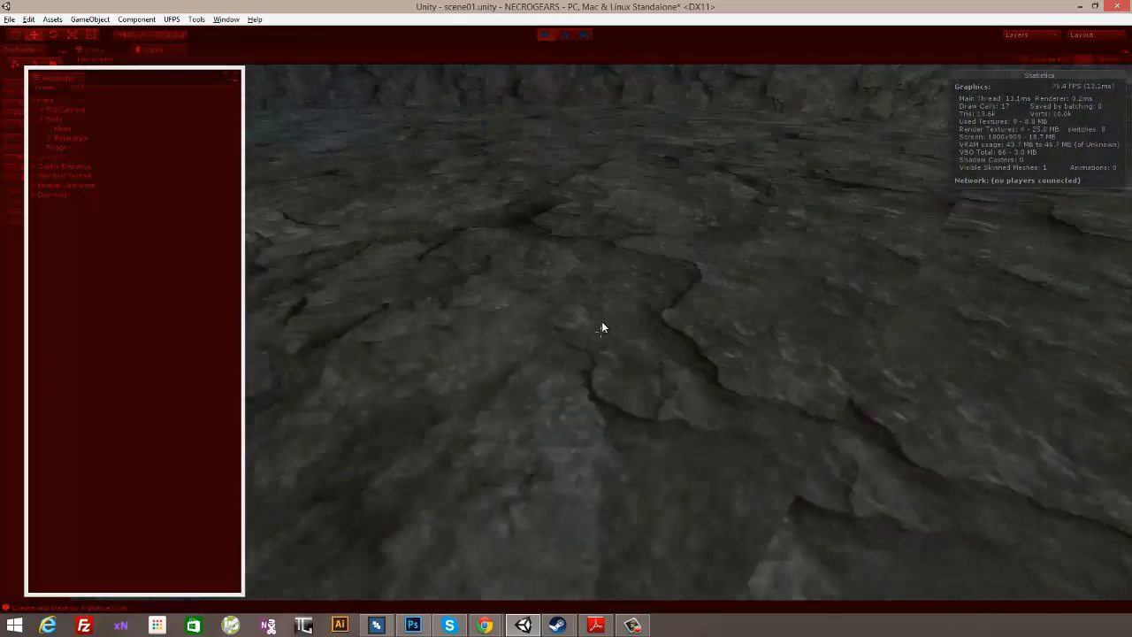
key(w)
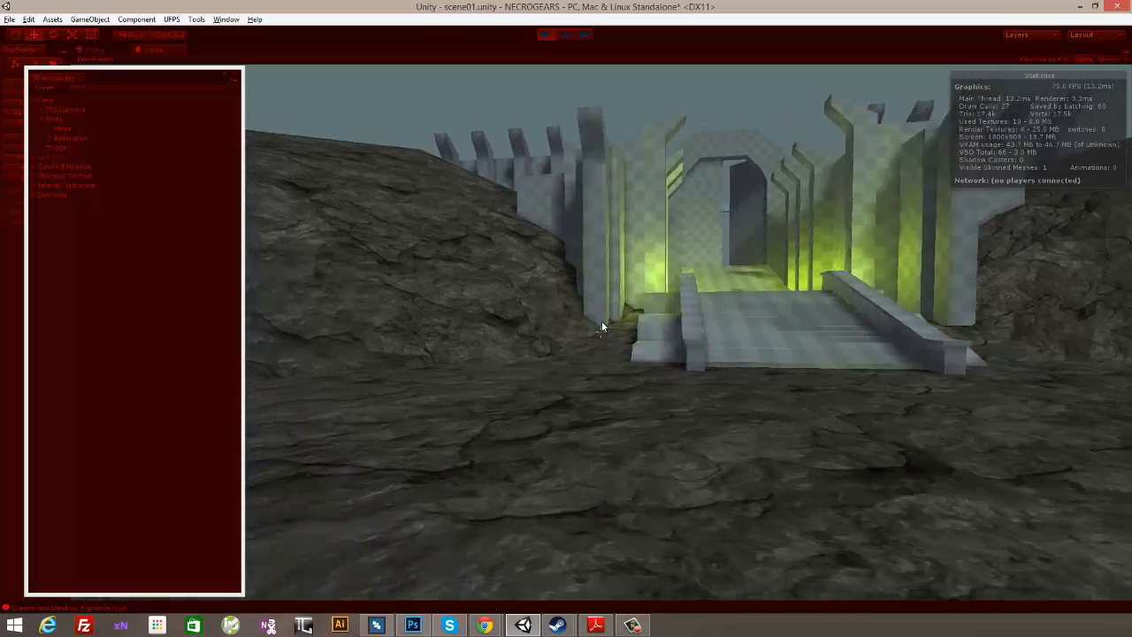
key(d)
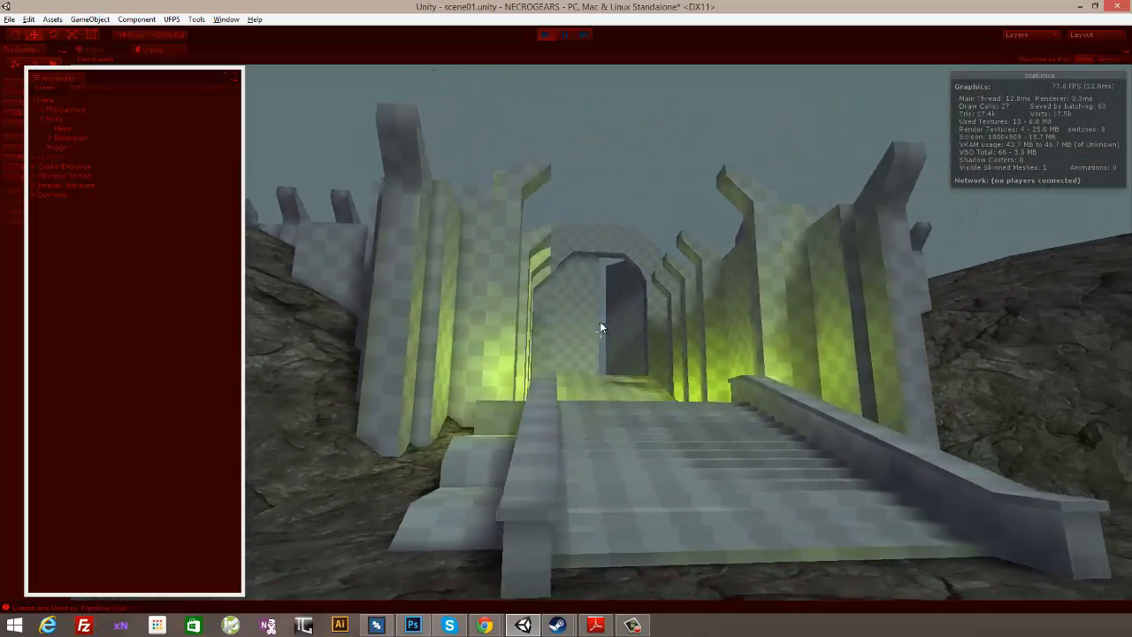
key(a)
key(s)
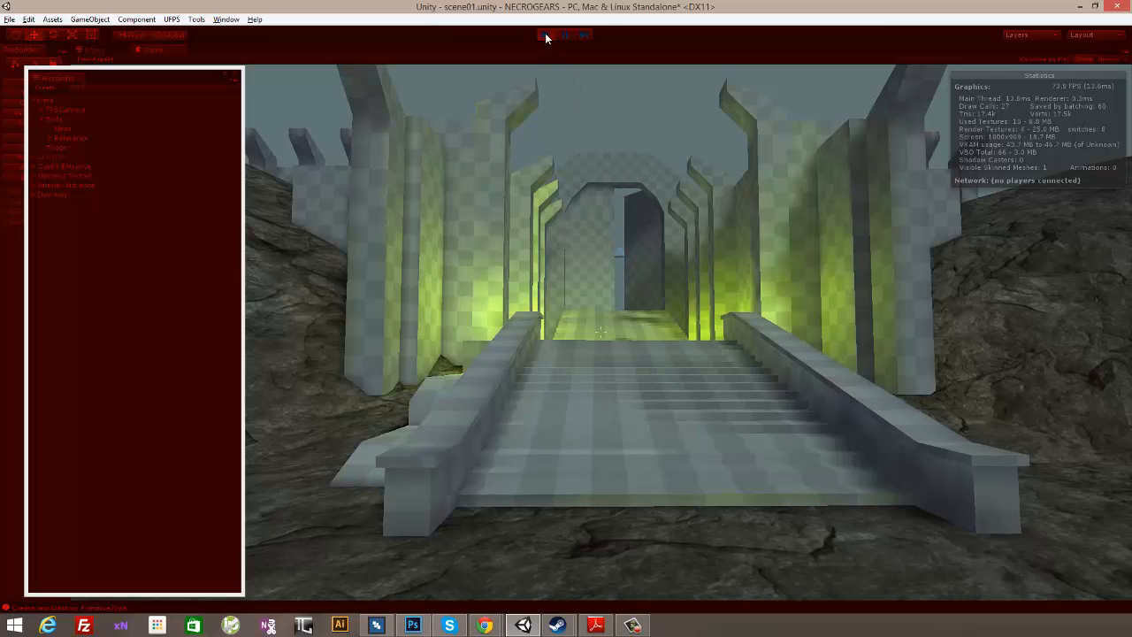
- Restore the editor window to a smaller size and walk through the castle interior in first-person view to recheck its lighting
double_click(601, 14)
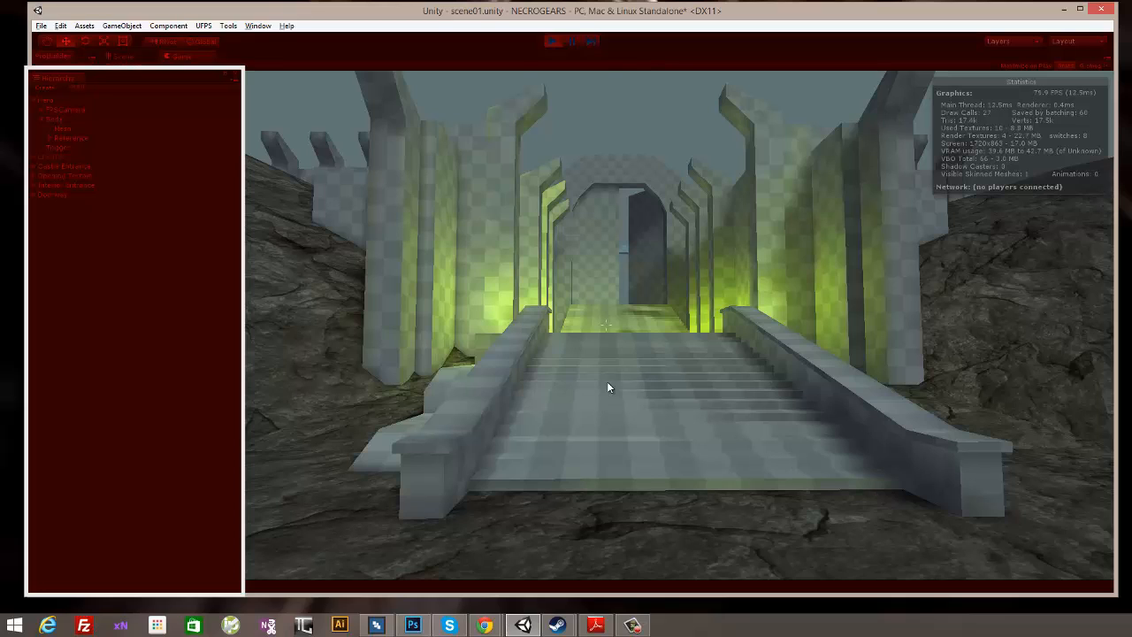
click(731, 253)
key(w)
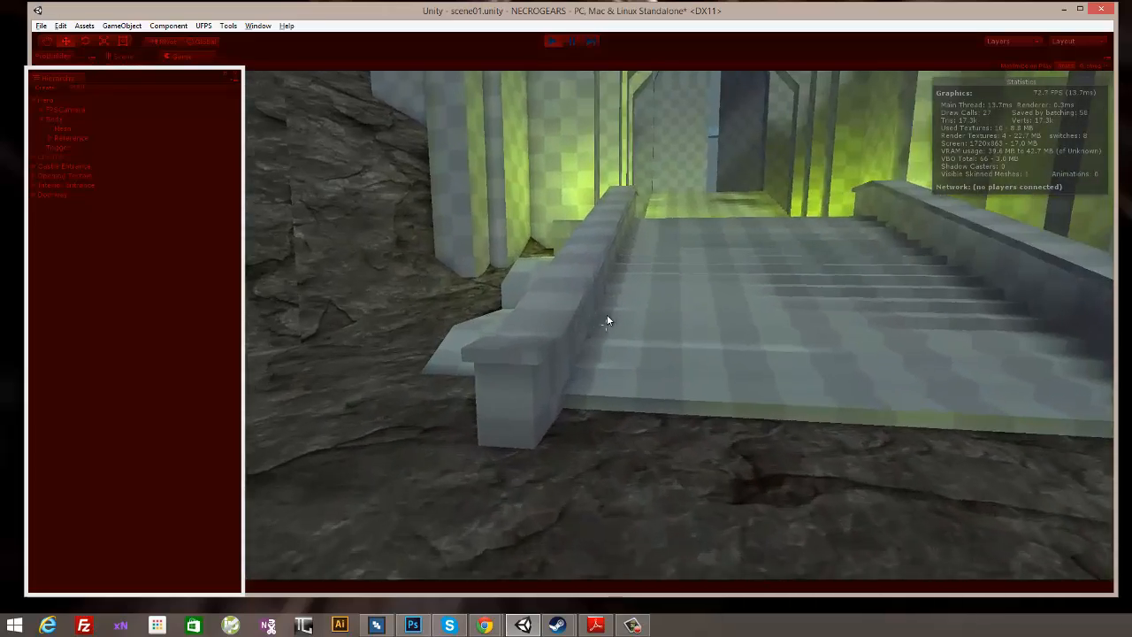
key(w)
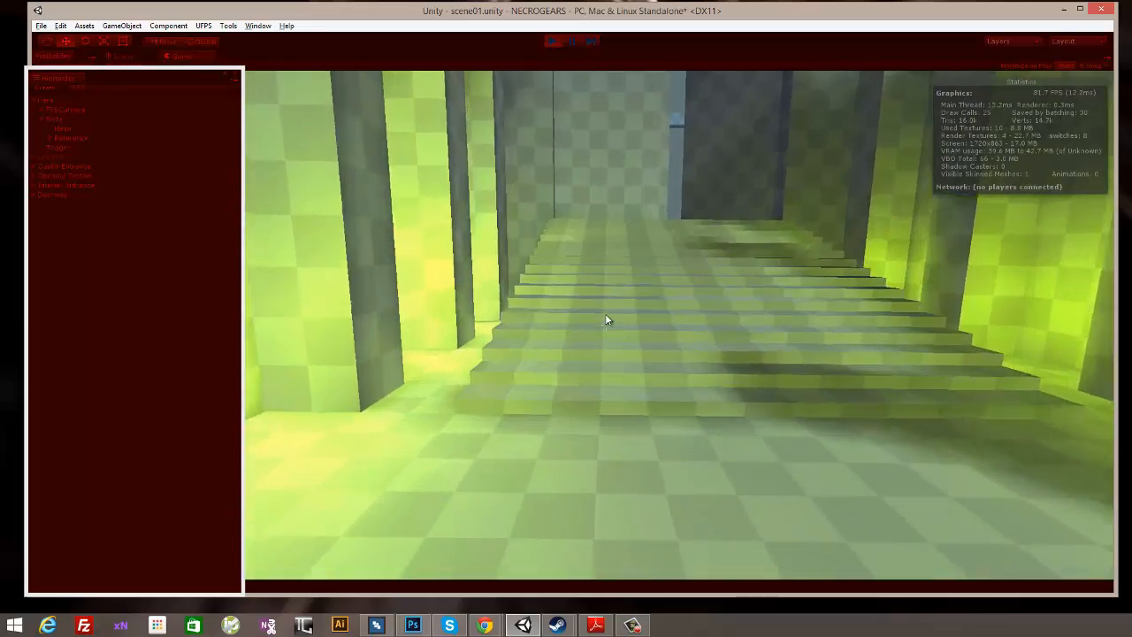
key(w)
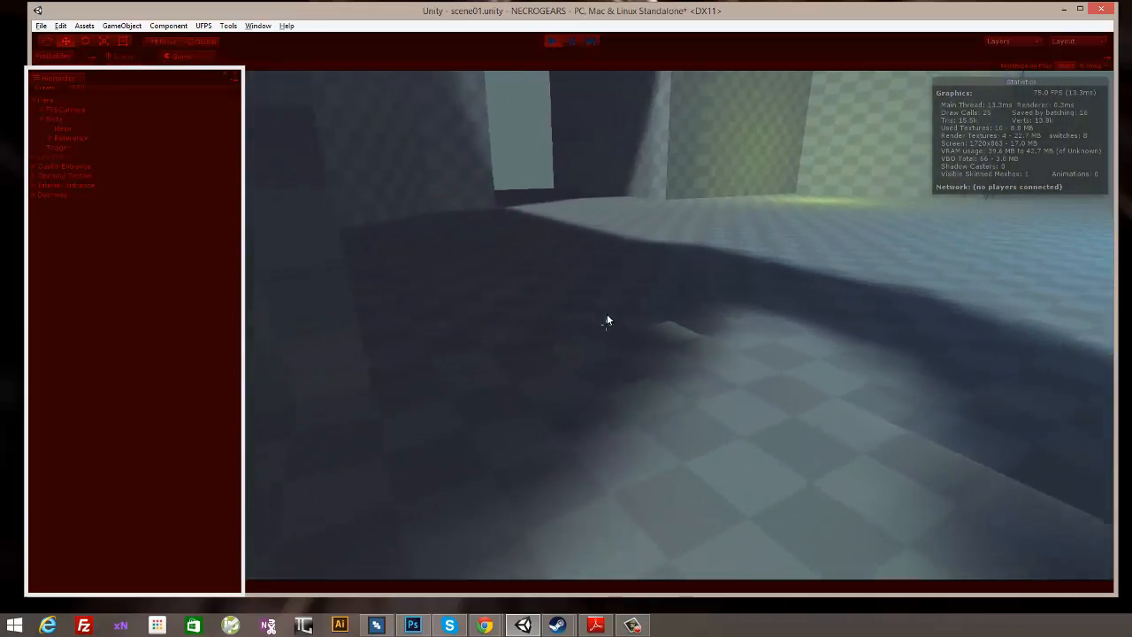
key(w)
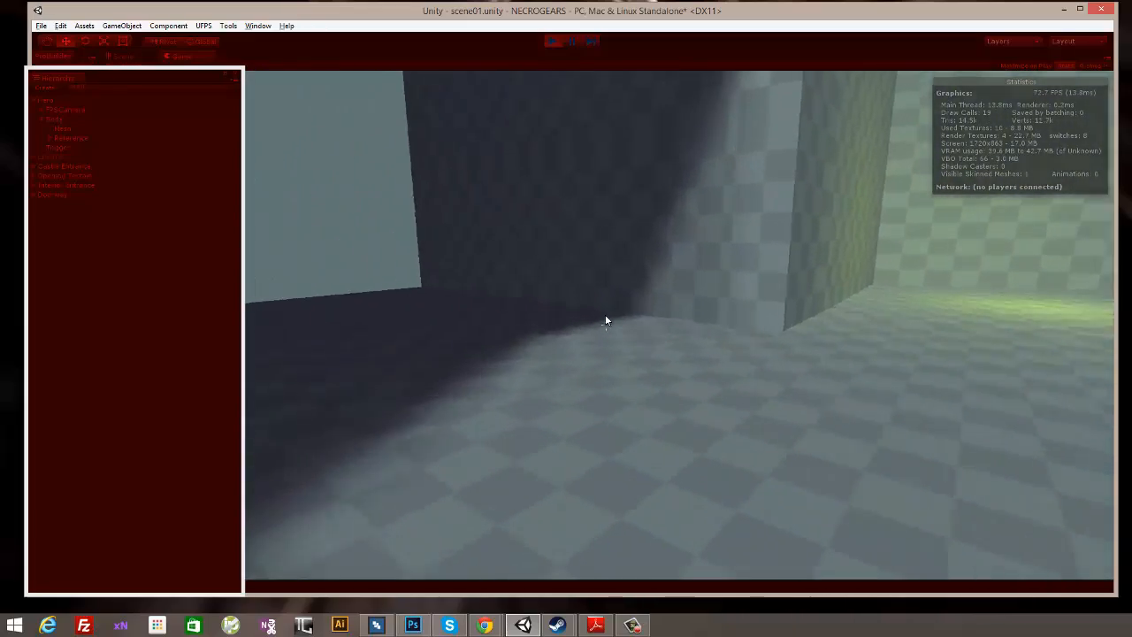
key(w)
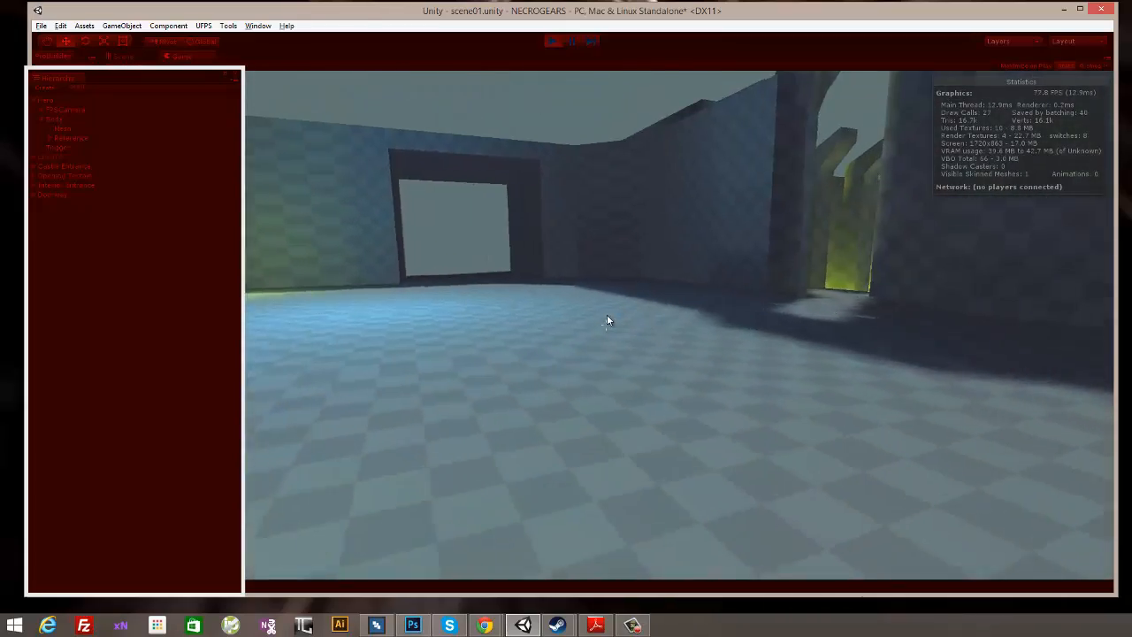
key(w)
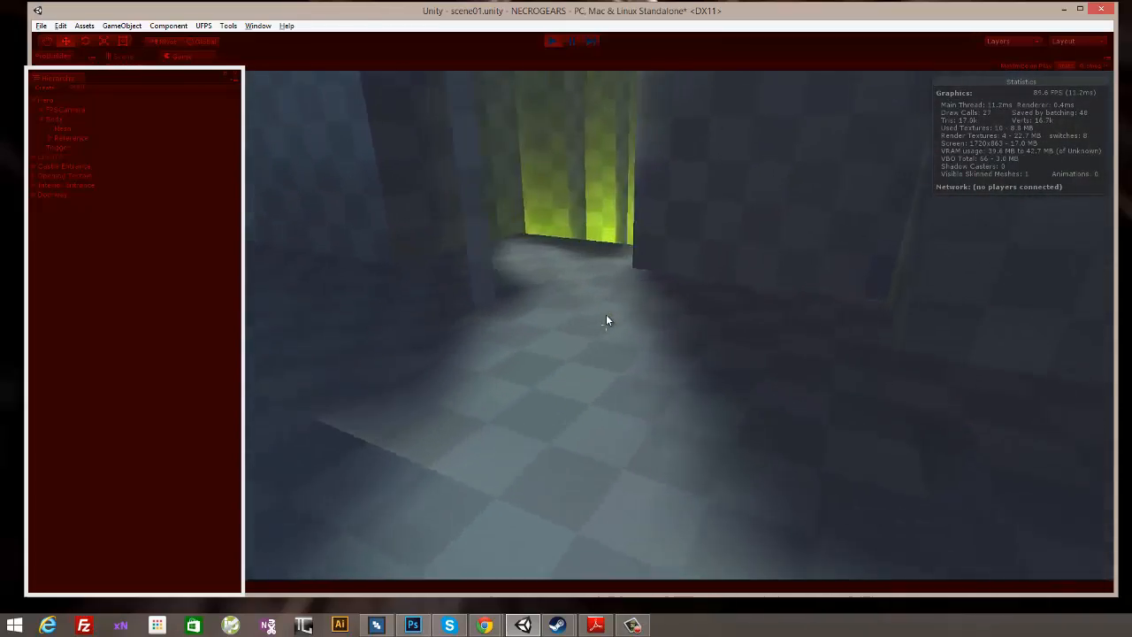
- Run the hero in third-person view from the interior onto the terrain to check the character's shading, and stop Play mode
key(w)
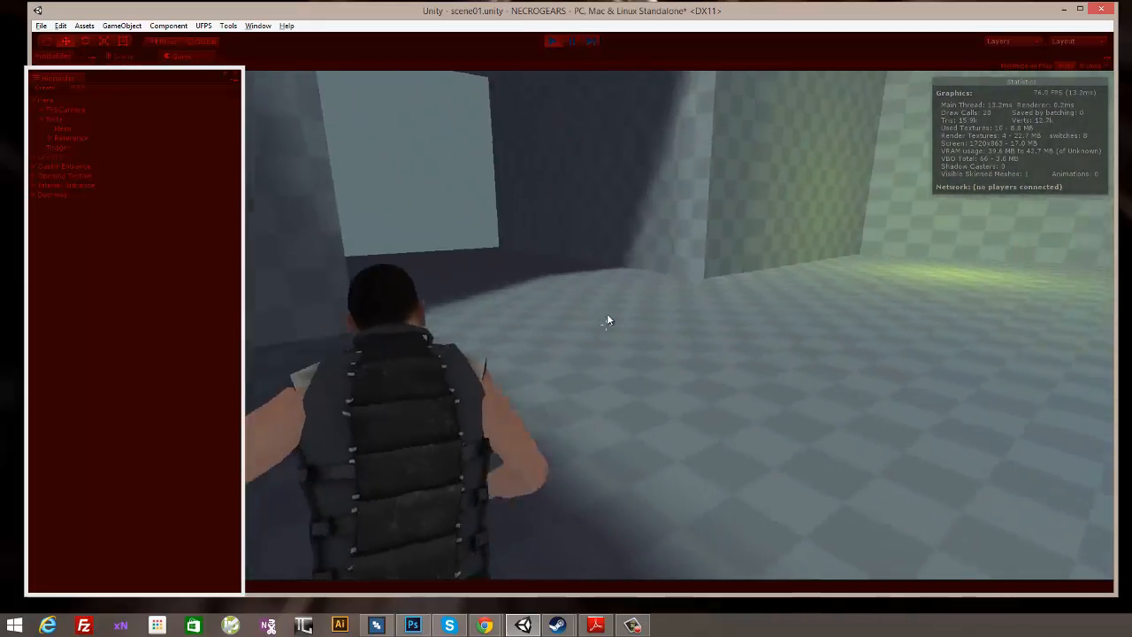
key(w)
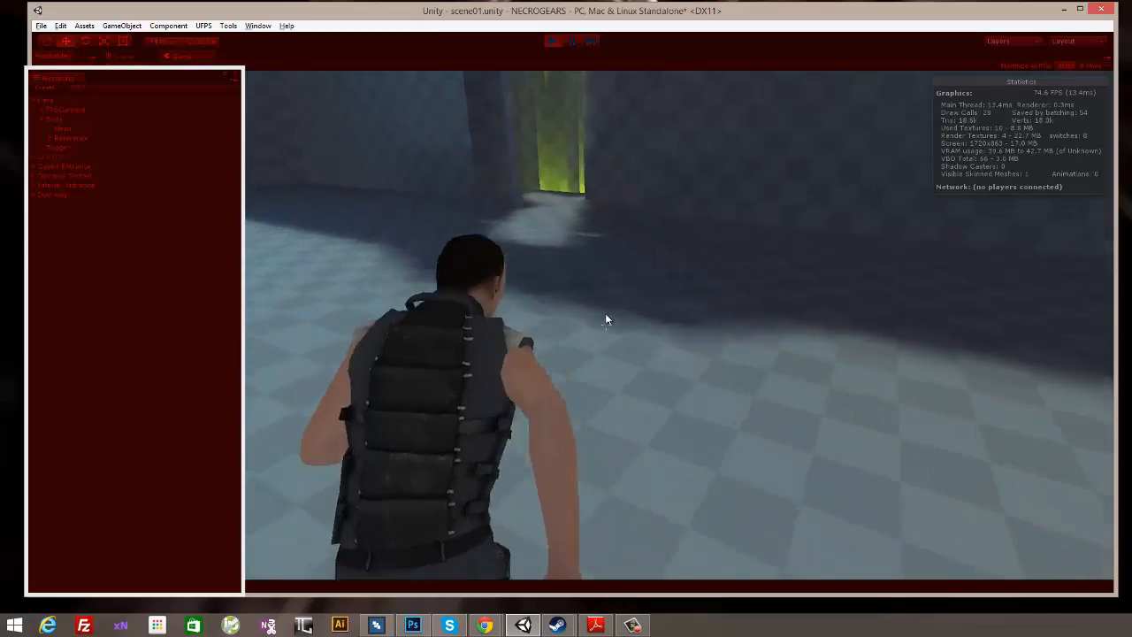
key(w)
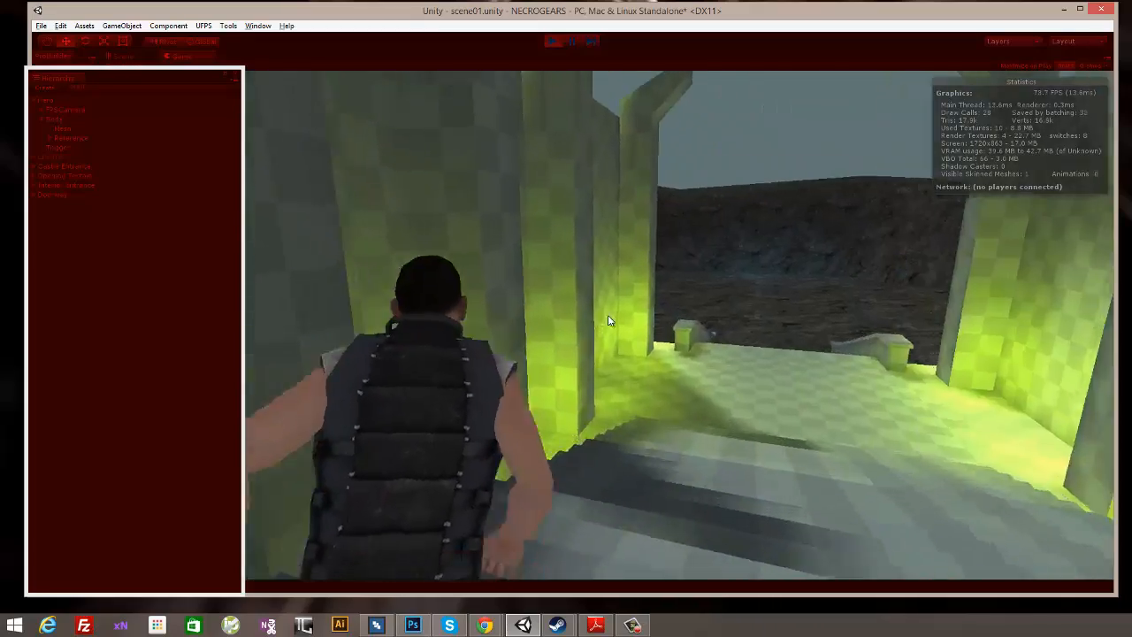
key(w)
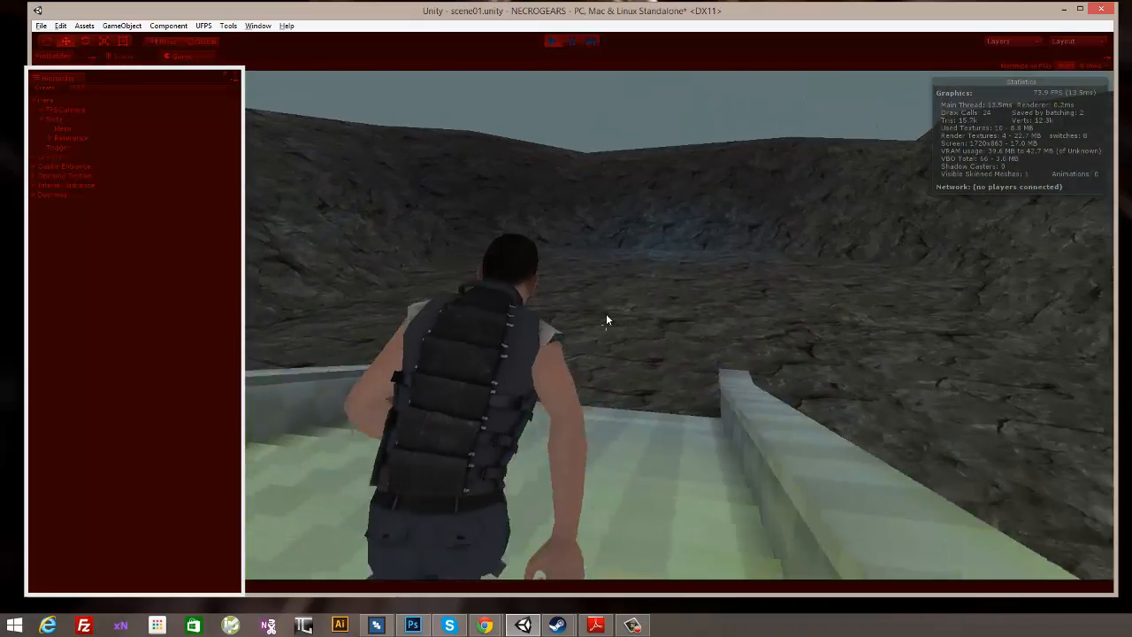
key(w)
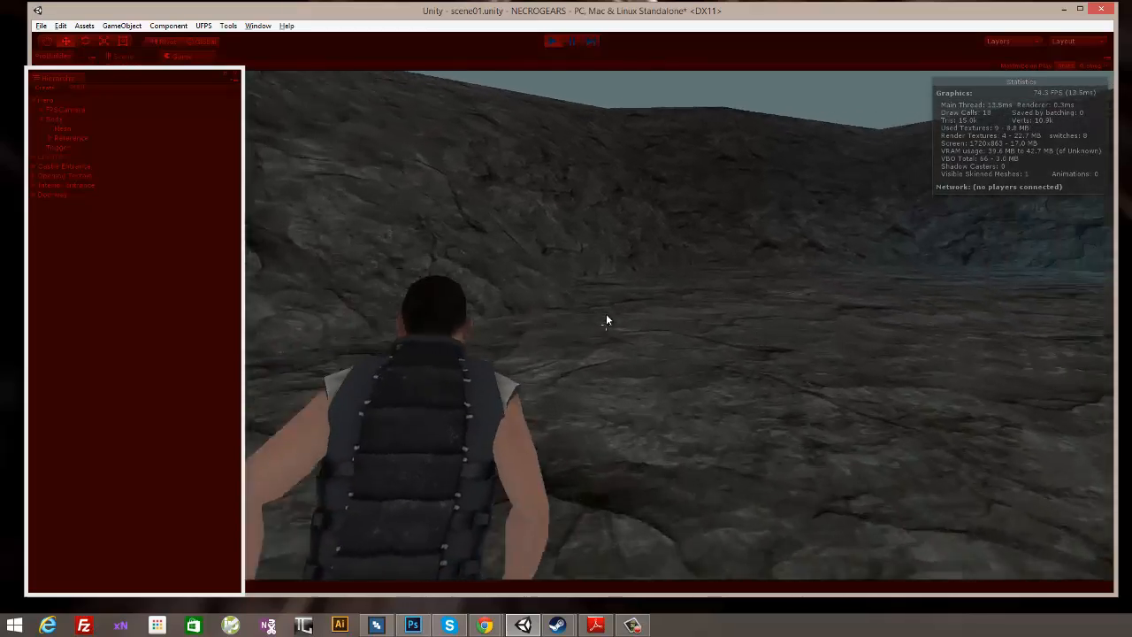
key(w)
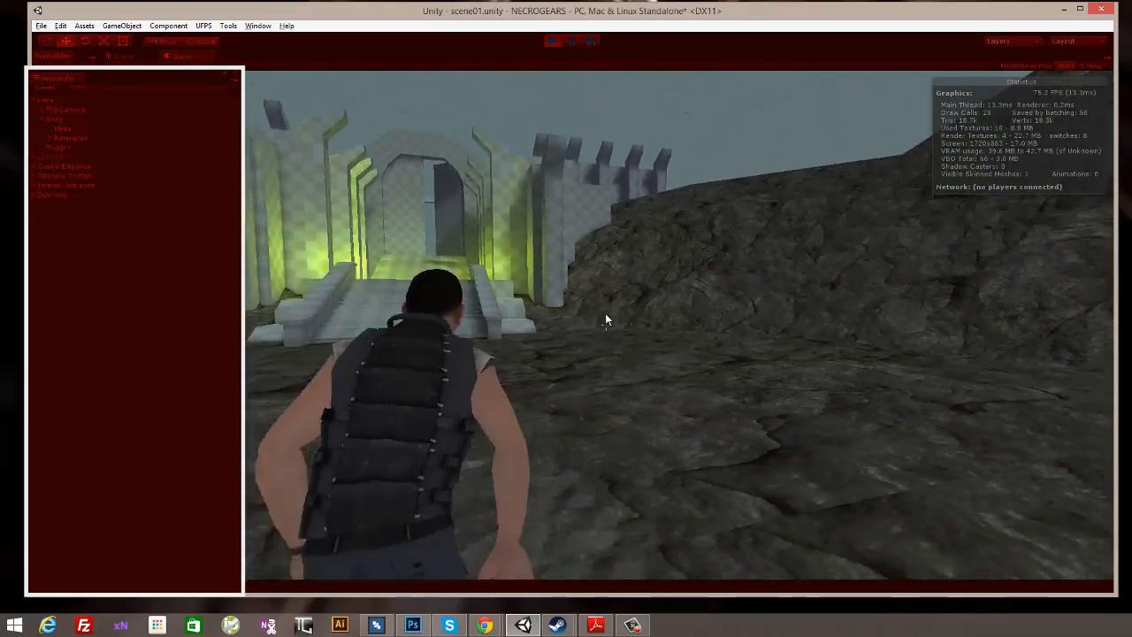
key(w)
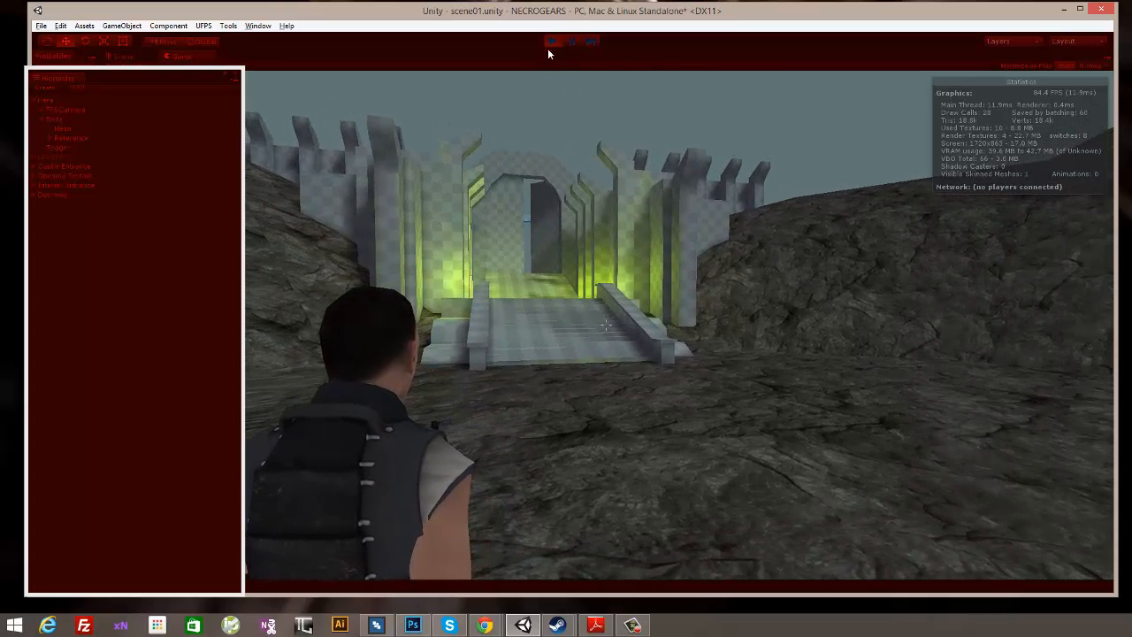
click(552, 41)
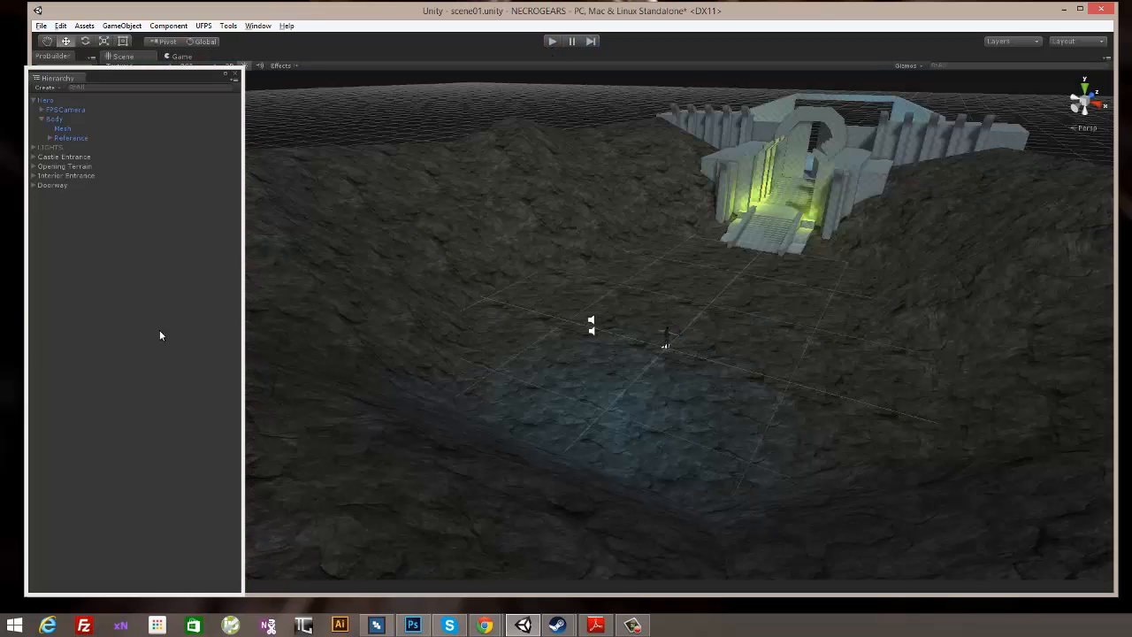